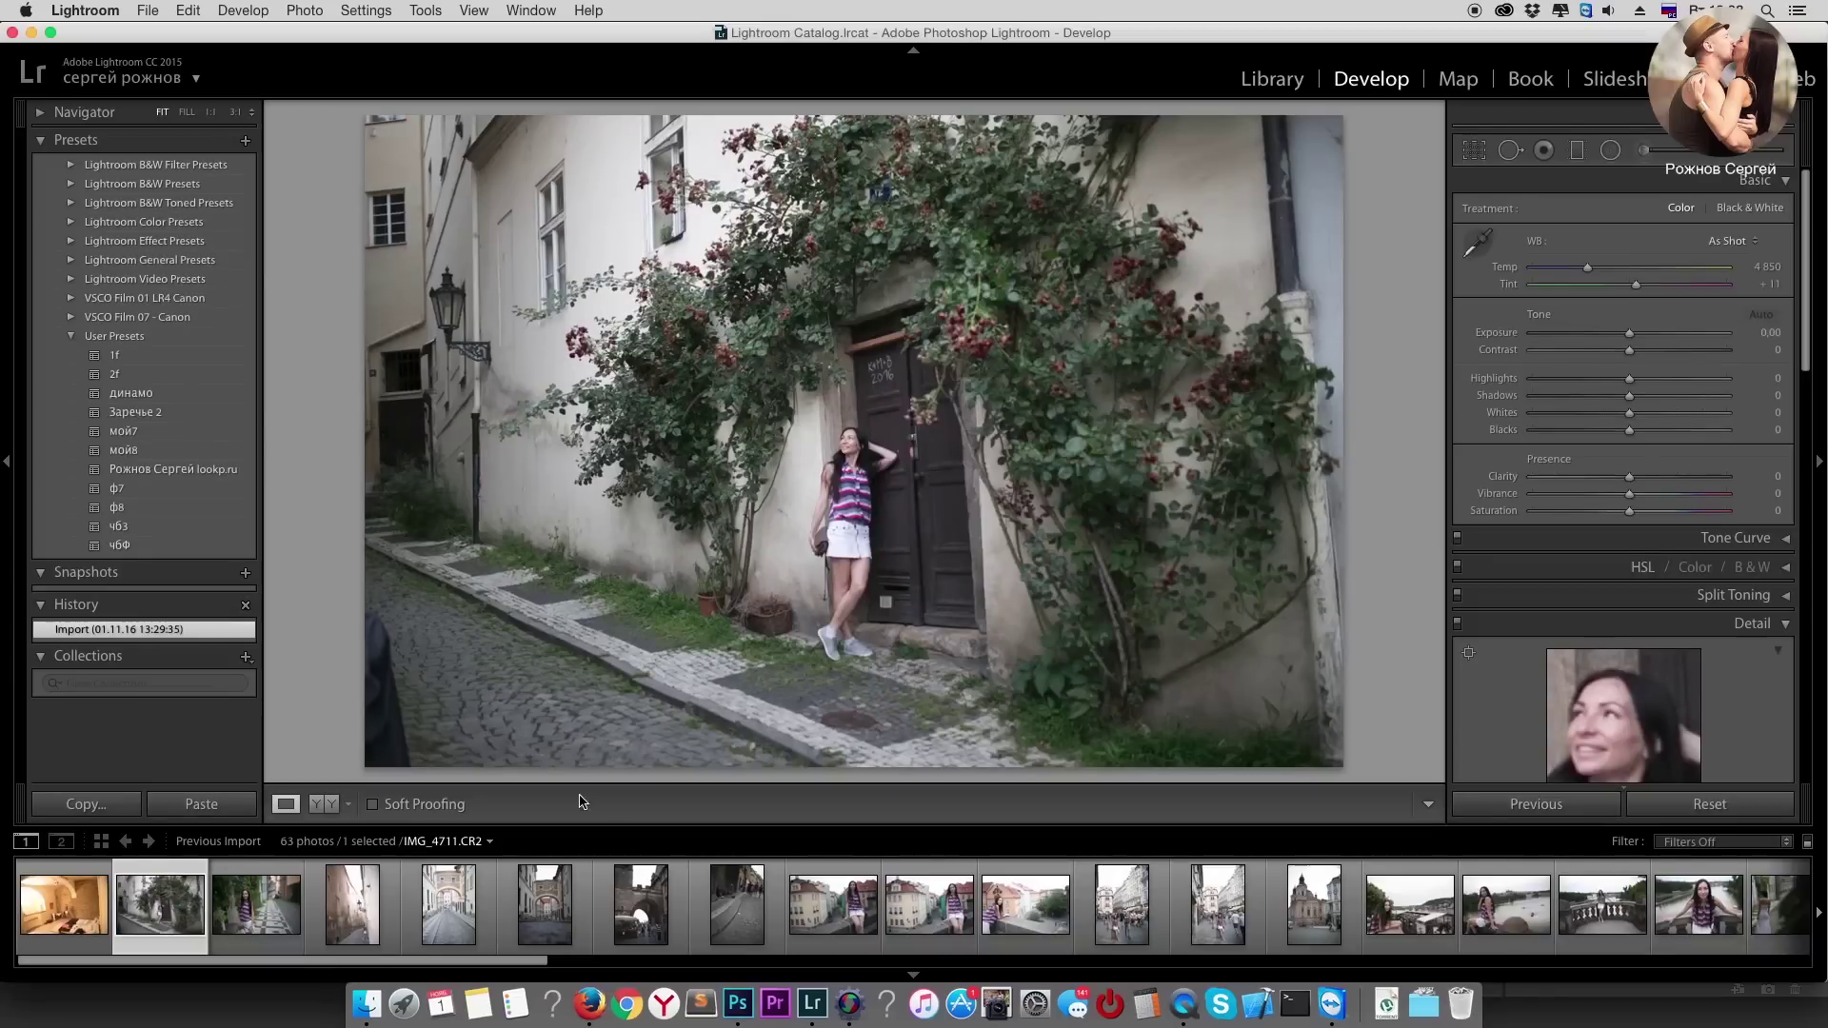
# Step: Apply the saved user preset, then set Exposure −0,20, Blacks +60 and Highlights −42
pyautogui.click(186, 470)
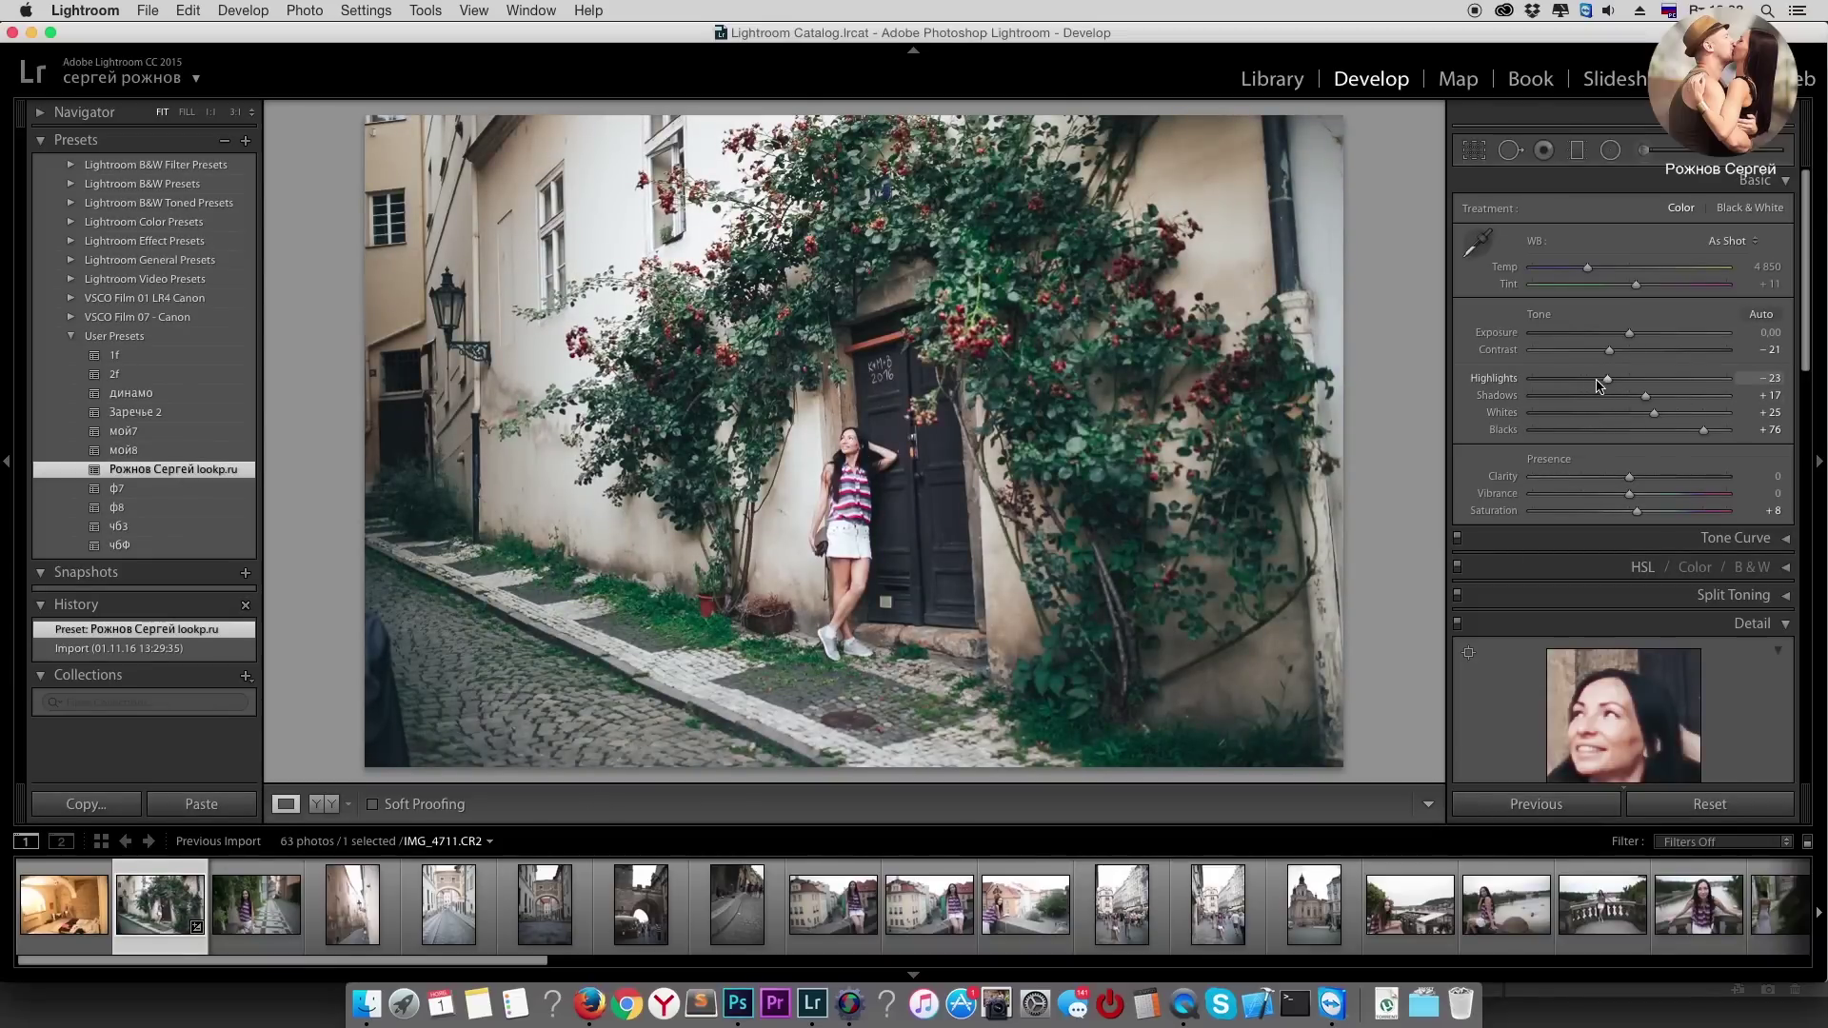
pyautogui.moveTo(1629, 335); pyautogui.dragTo(1628, 342)
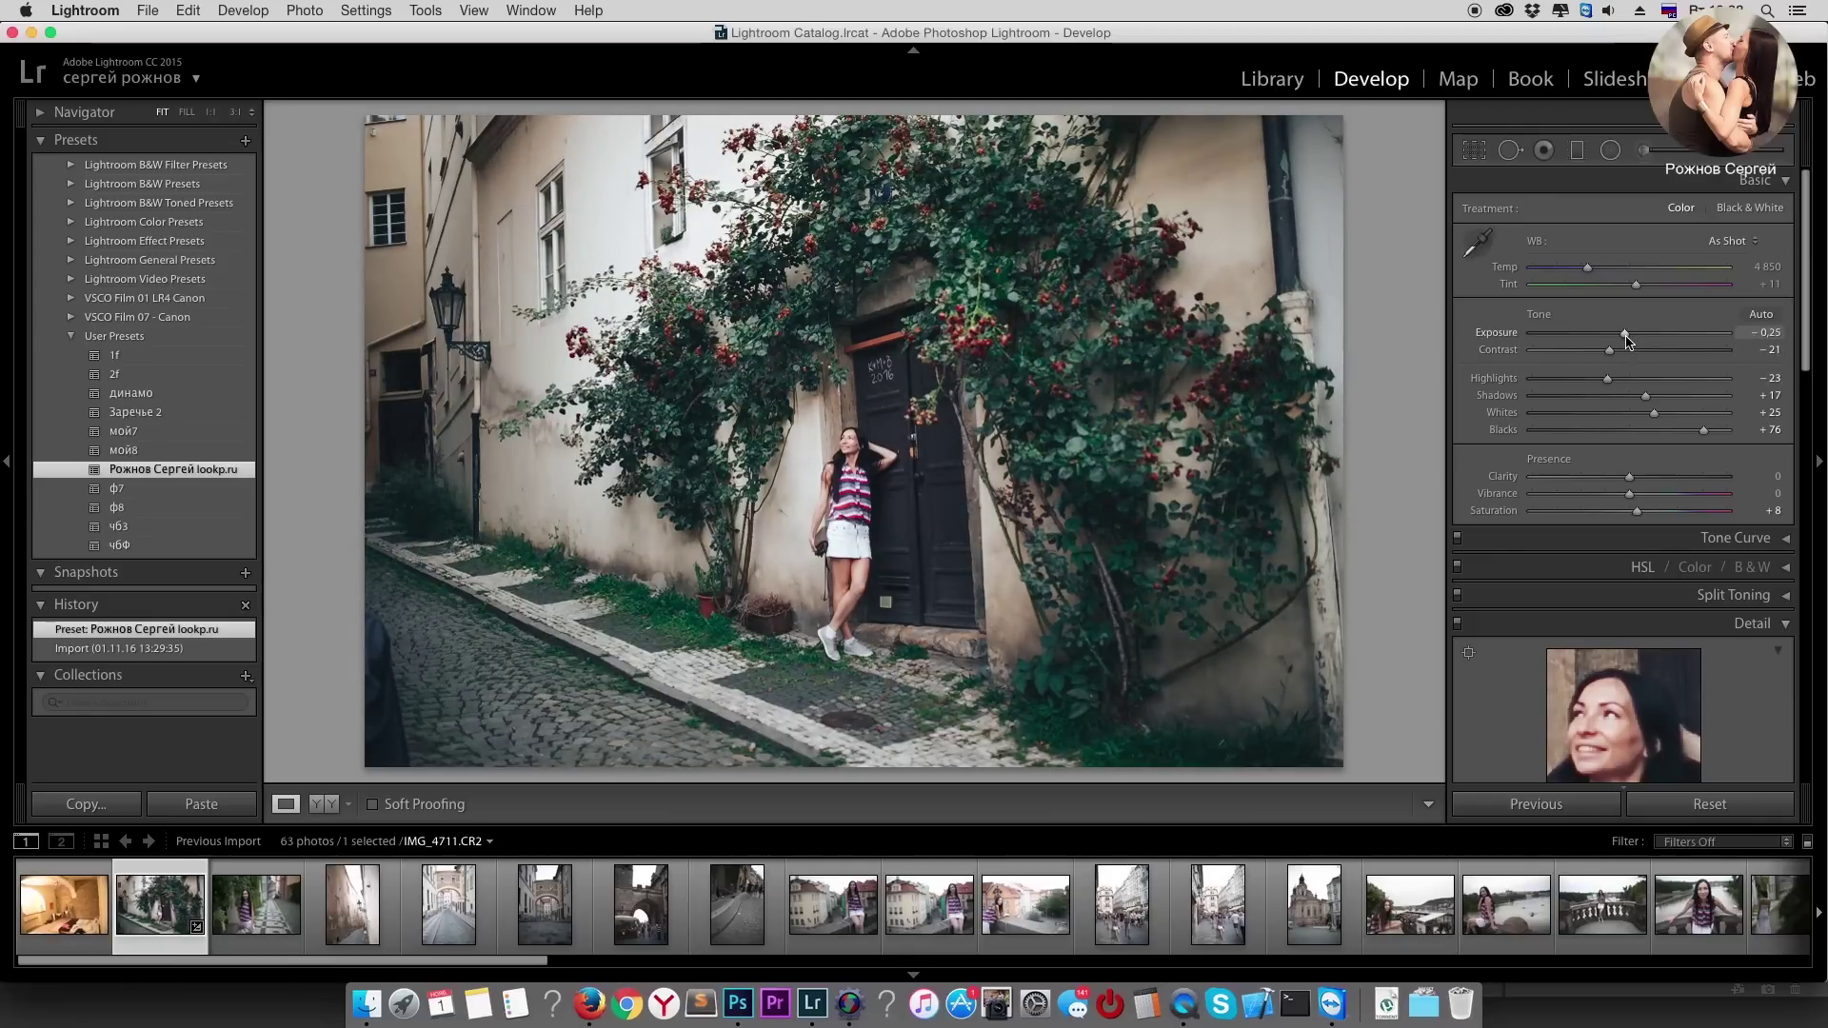
pyautogui.moveTo(1628, 341); pyautogui.dragTo(1628, 339)
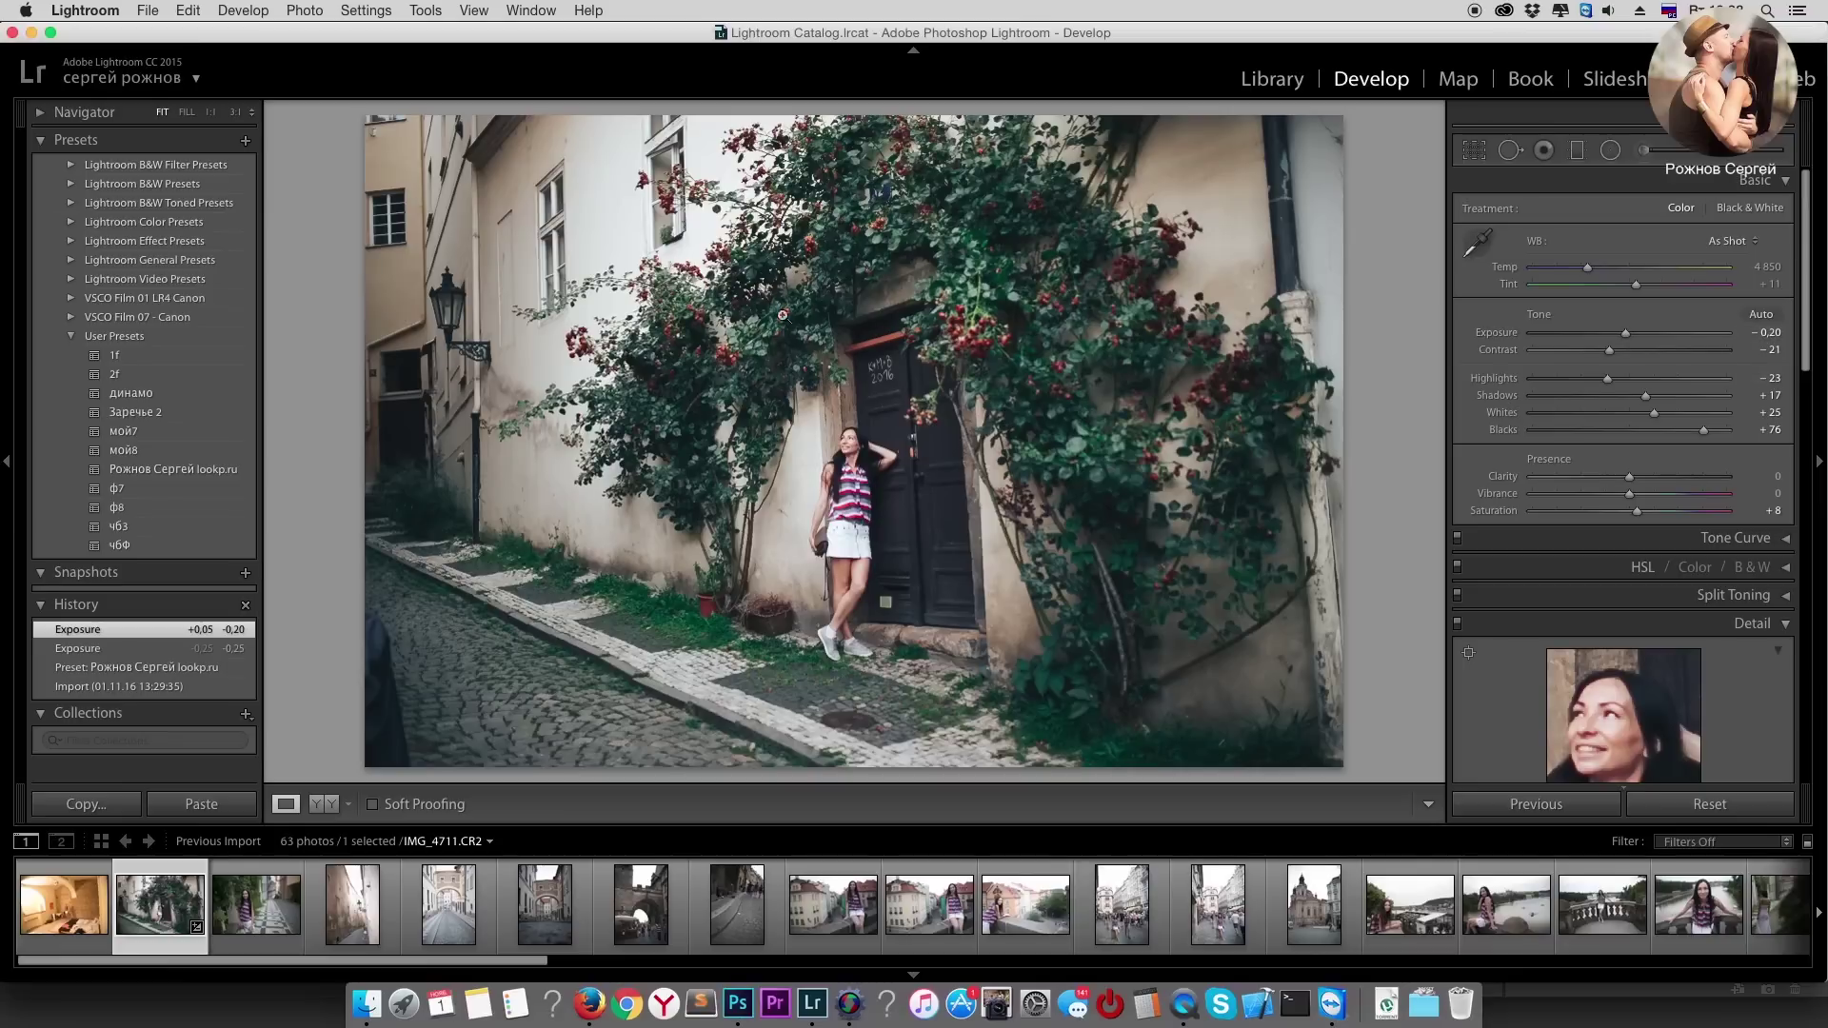
pyautogui.moveTo(1703, 430); pyautogui.dragTo(1644, 415)
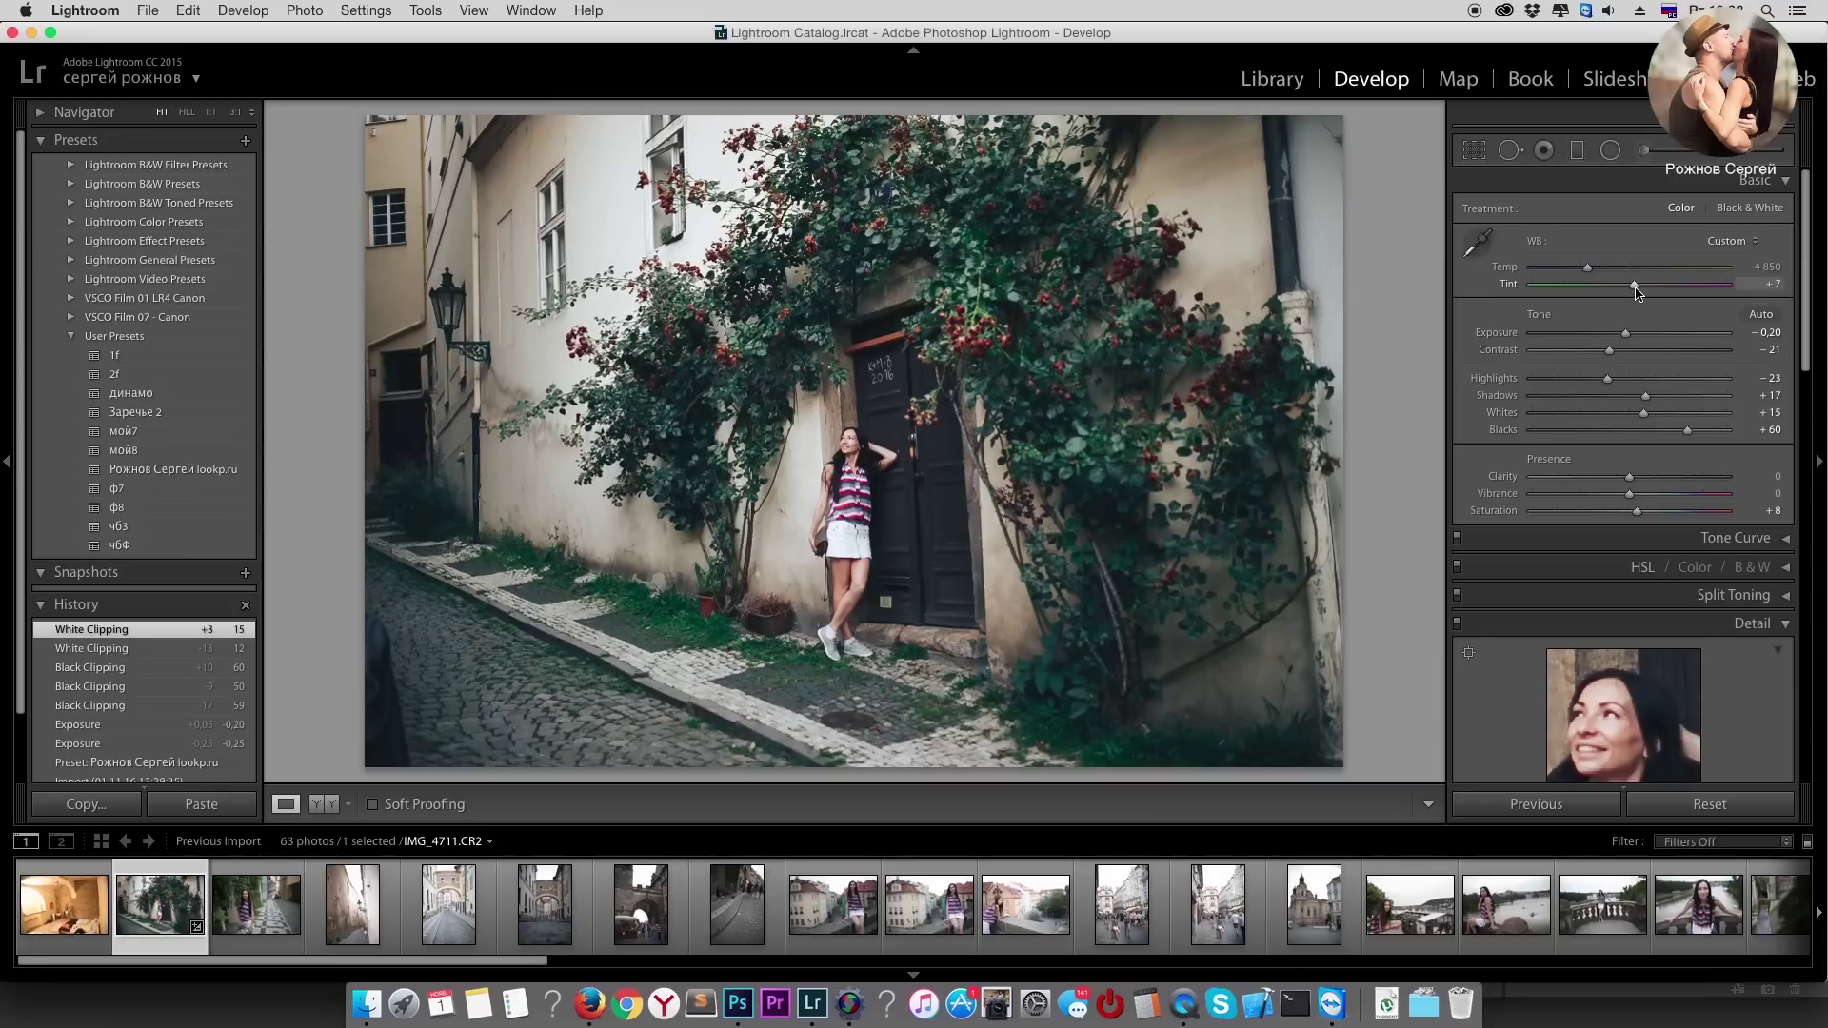
pyautogui.moveTo(1606, 379); pyautogui.dragTo(1584, 380)
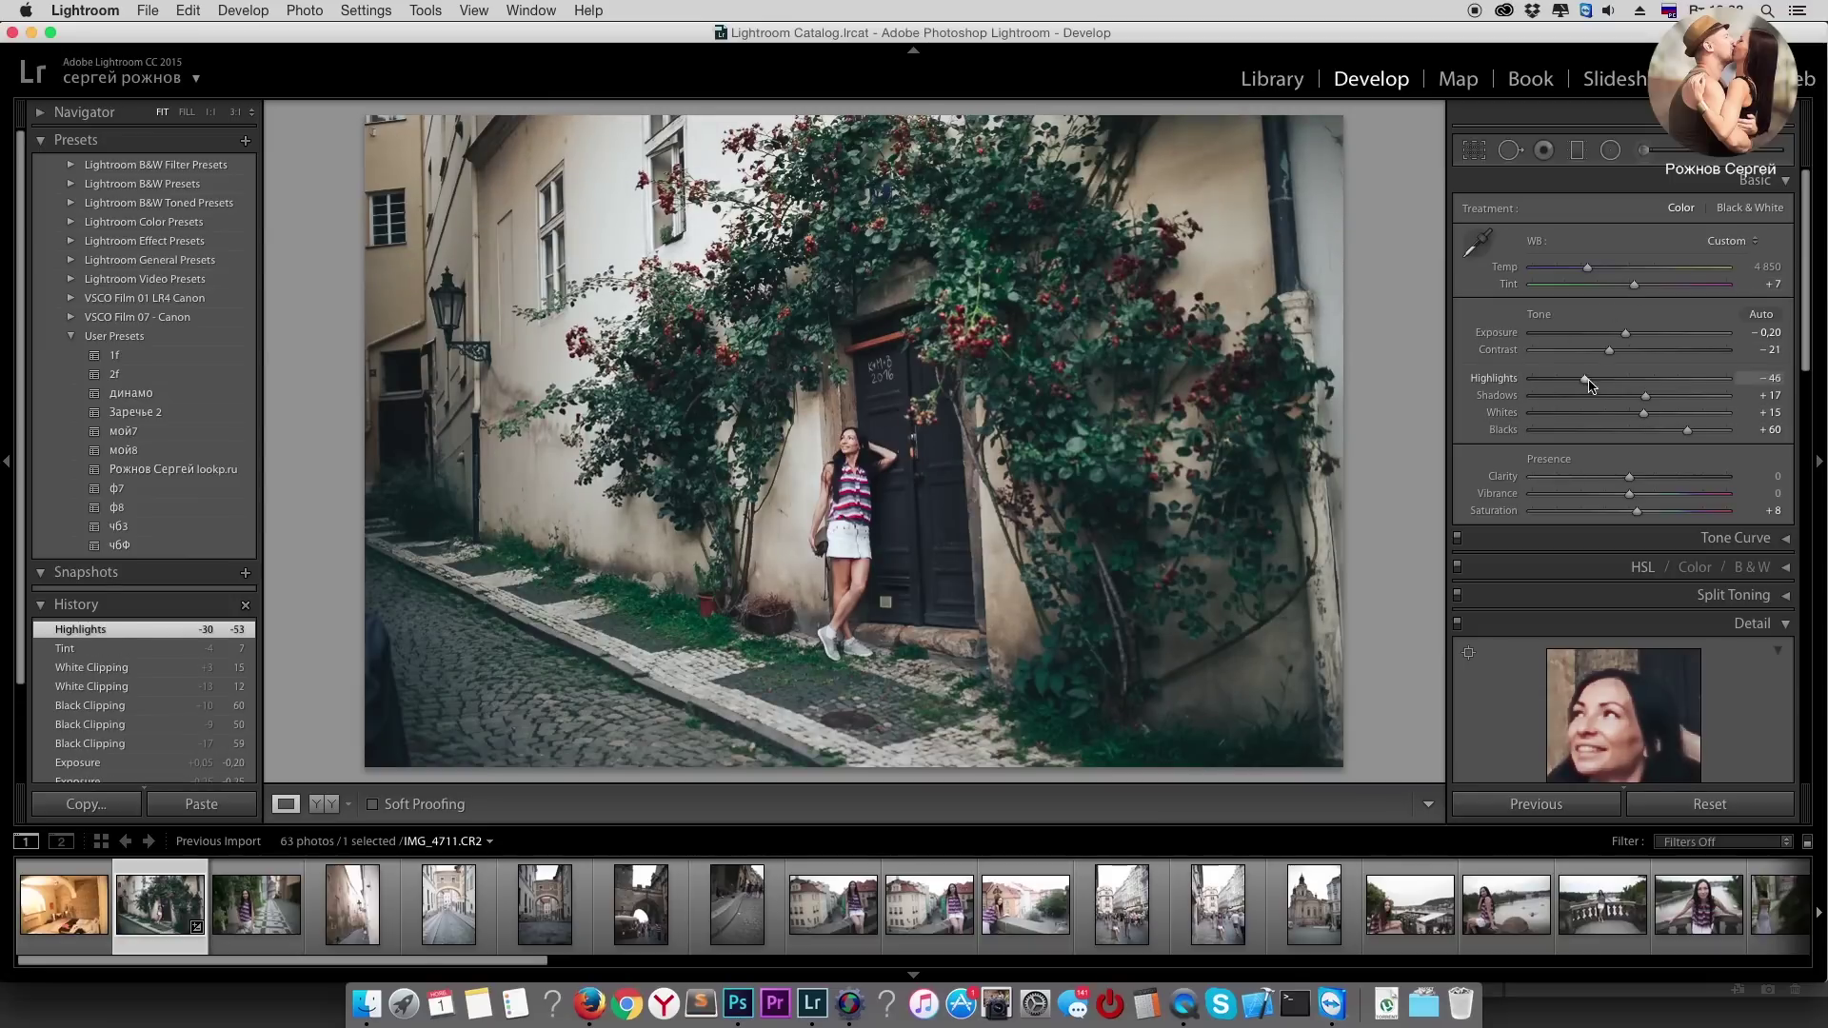
pyautogui.click(1474, 149)
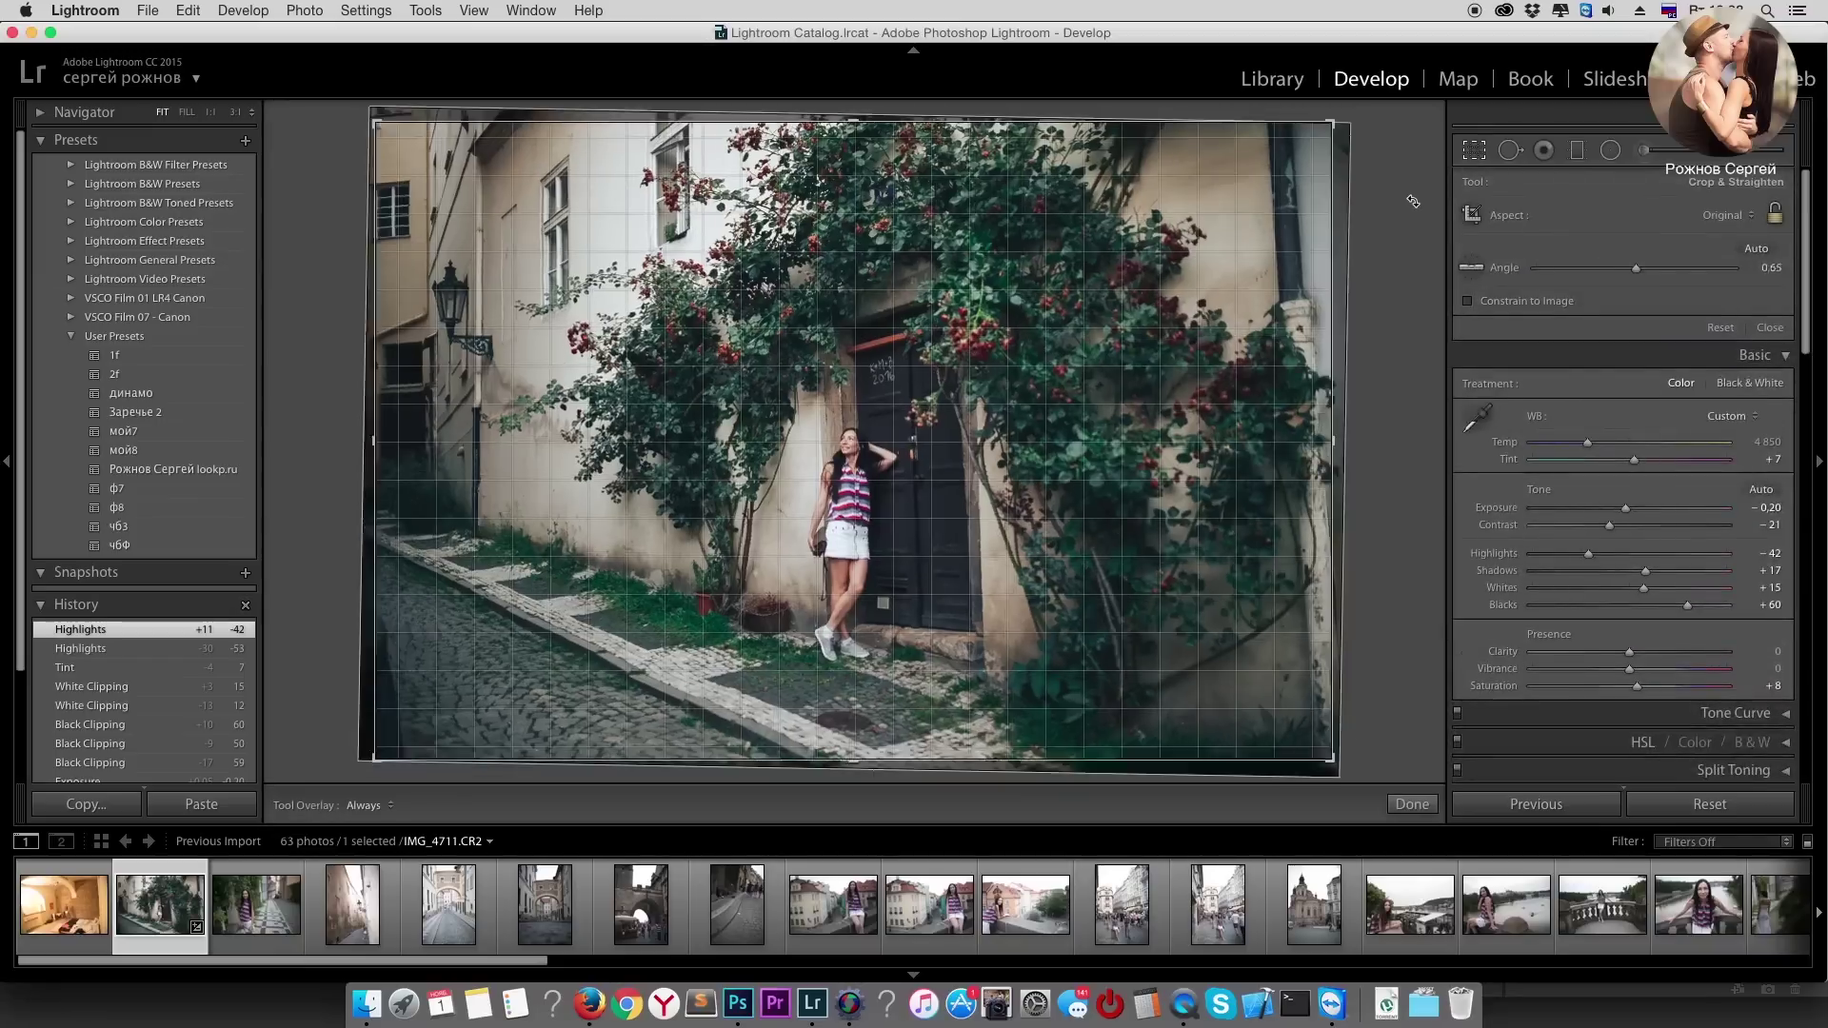
# Step: Apply the 1.11° straightening and raise overall Saturation to +26
pyautogui.press('Return')
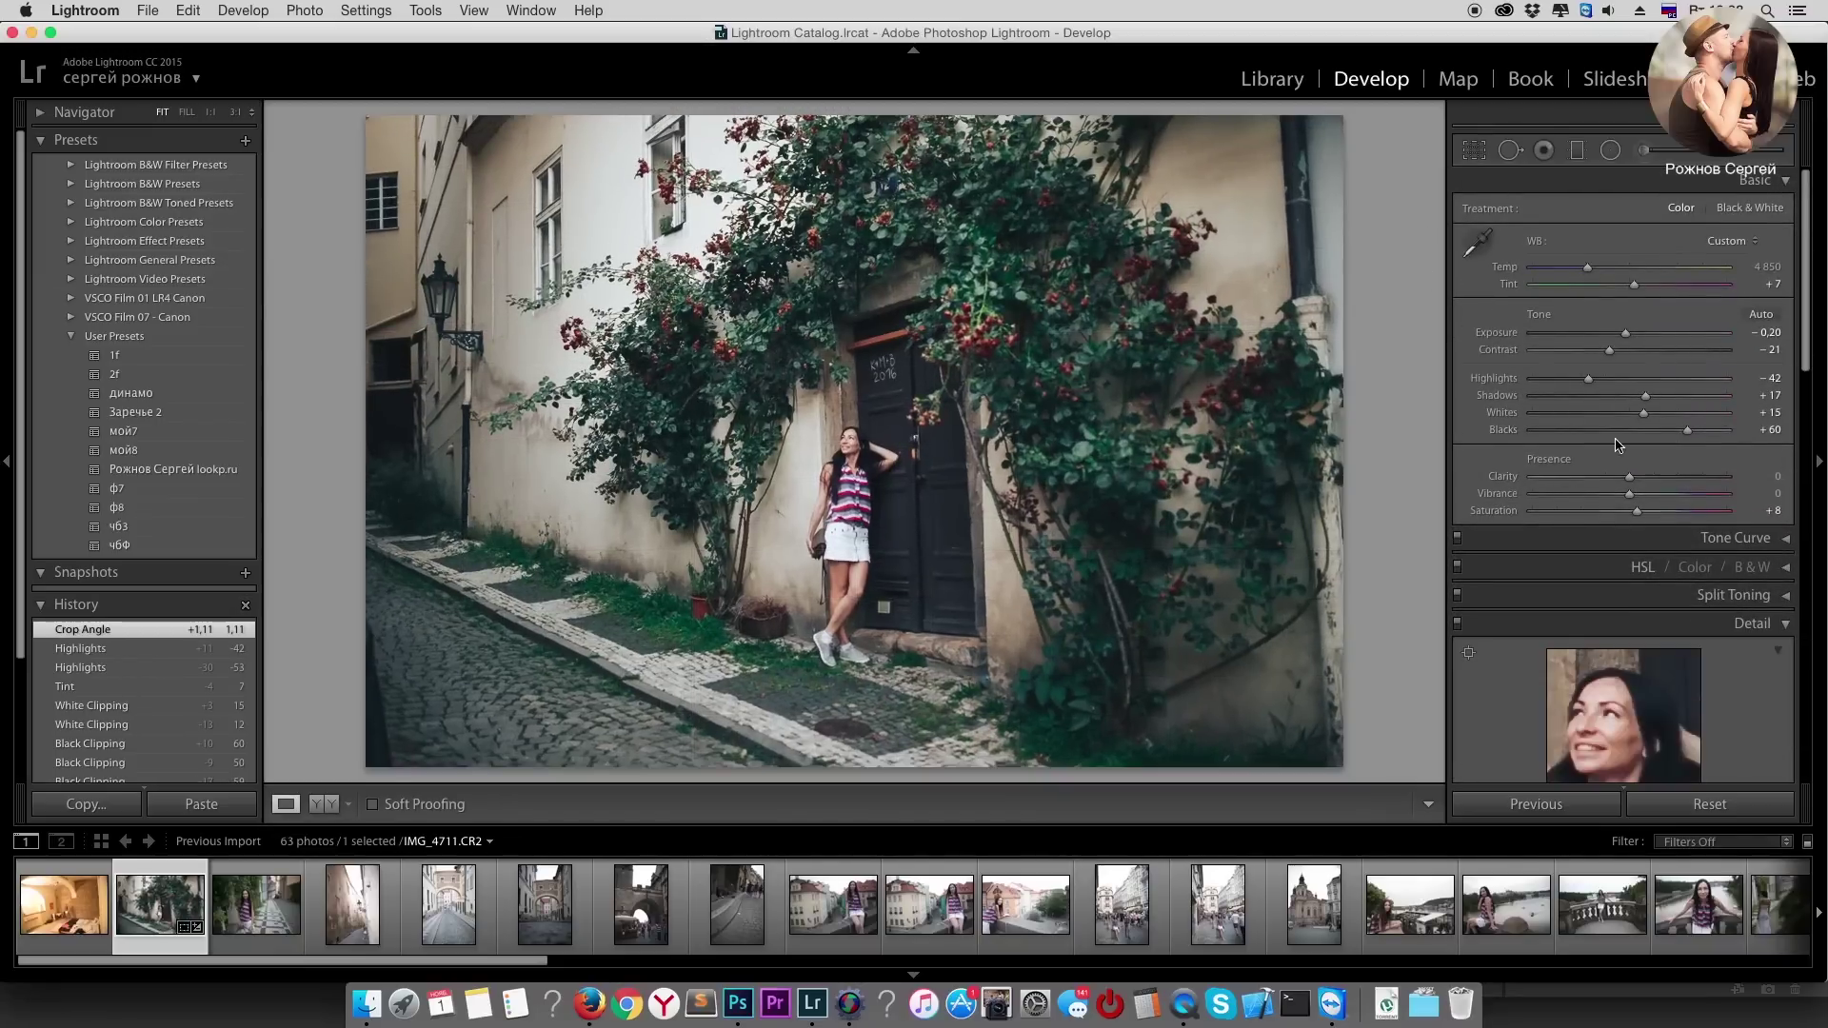
pyautogui.moveTo(1649, 519); pyautogui.dragTo(1655, 515)
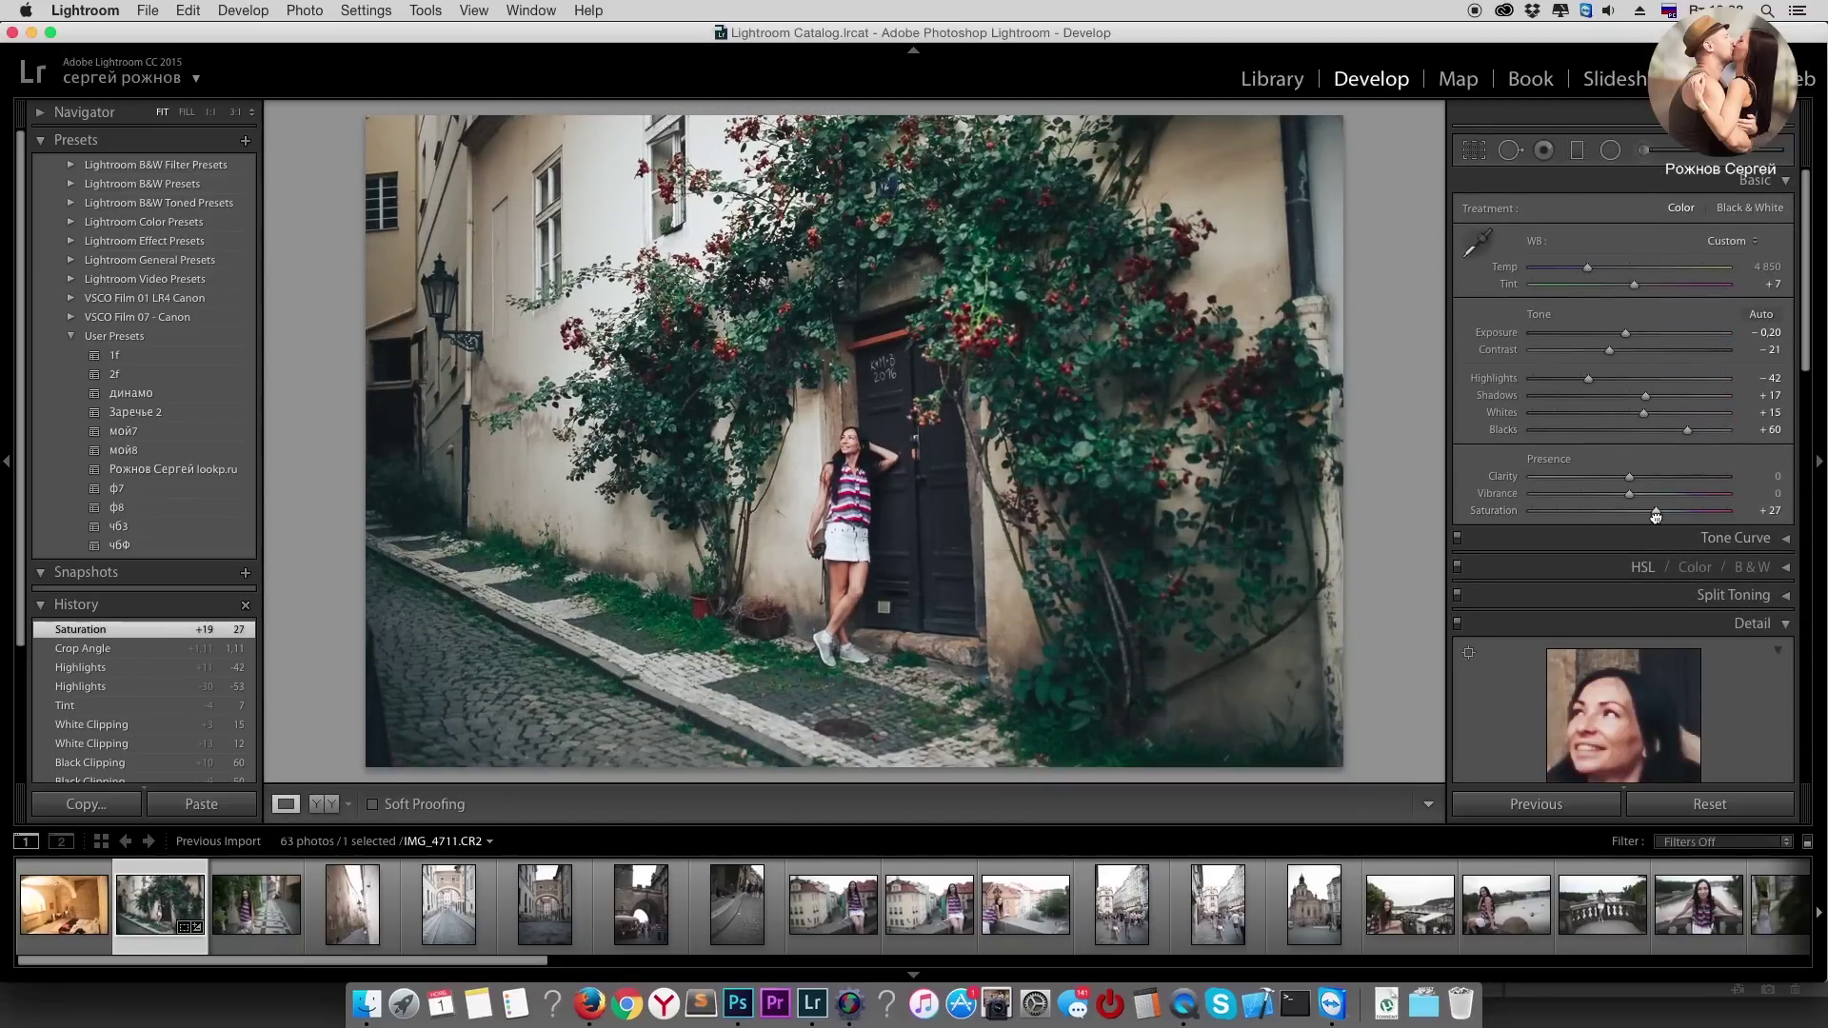
pyautogui.moveTo(1656, 514); pyautogui.dragTo(1654, 515)
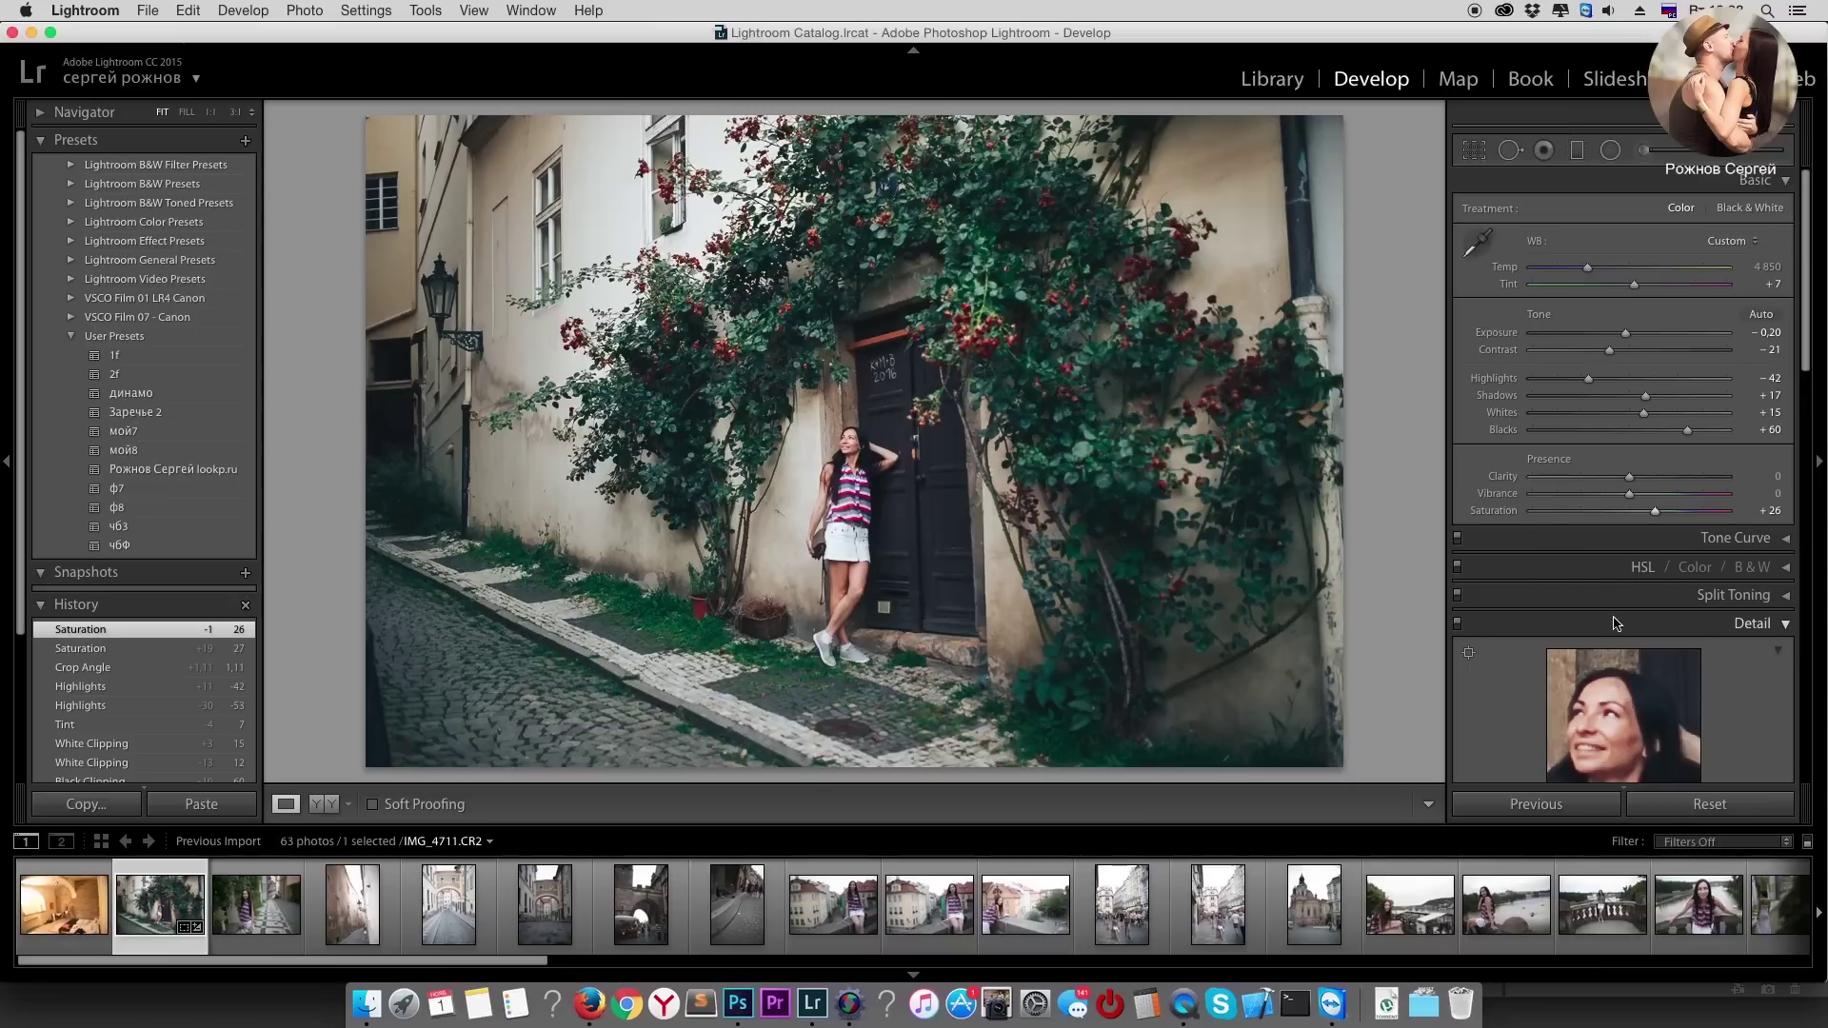
pyautogui.scroll(-3, 1619, 621)
pyautogui.scroll(-2, 1631, 621)
pyautogui.scroll(-1, 1665, 495)
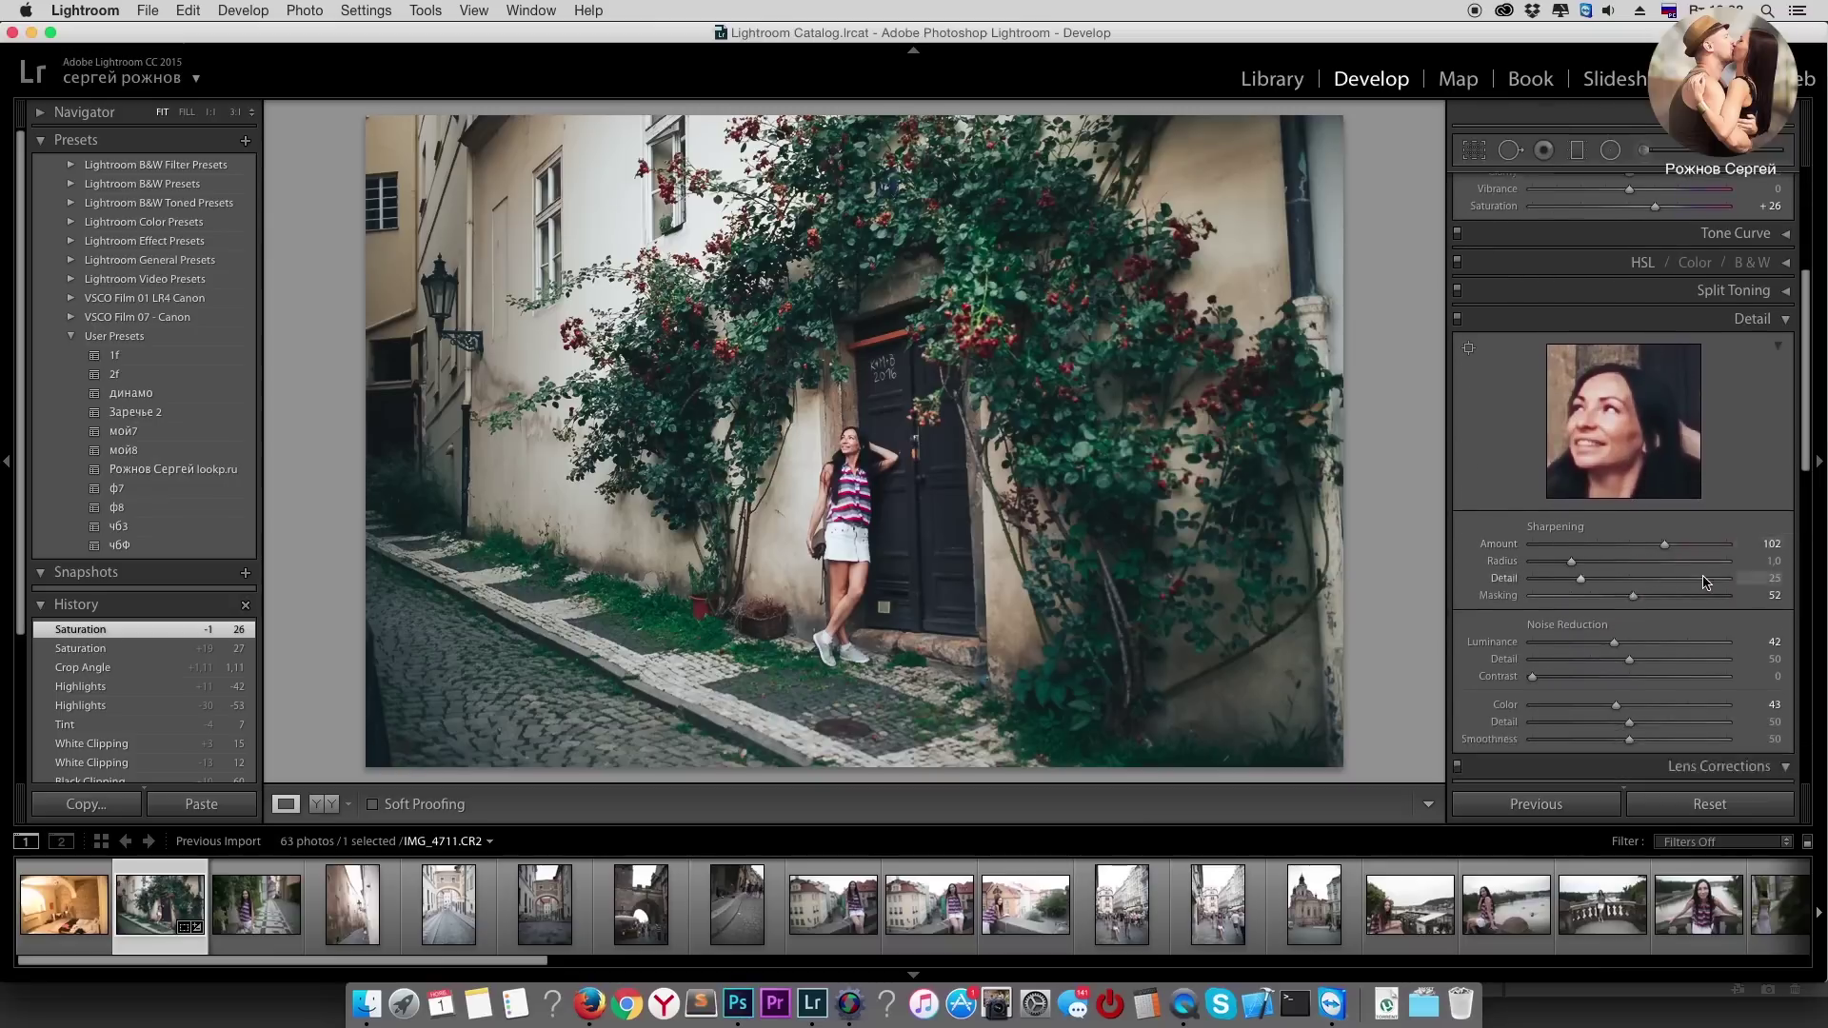
pyautogui.scroll(2, 1713, 495)
pyautogui.scroll(2, 1771, 495)
# Step: Expand the Tone Curve and HSL panels and cut Orange saturation to −41
pyautogui.click(1780, 492)
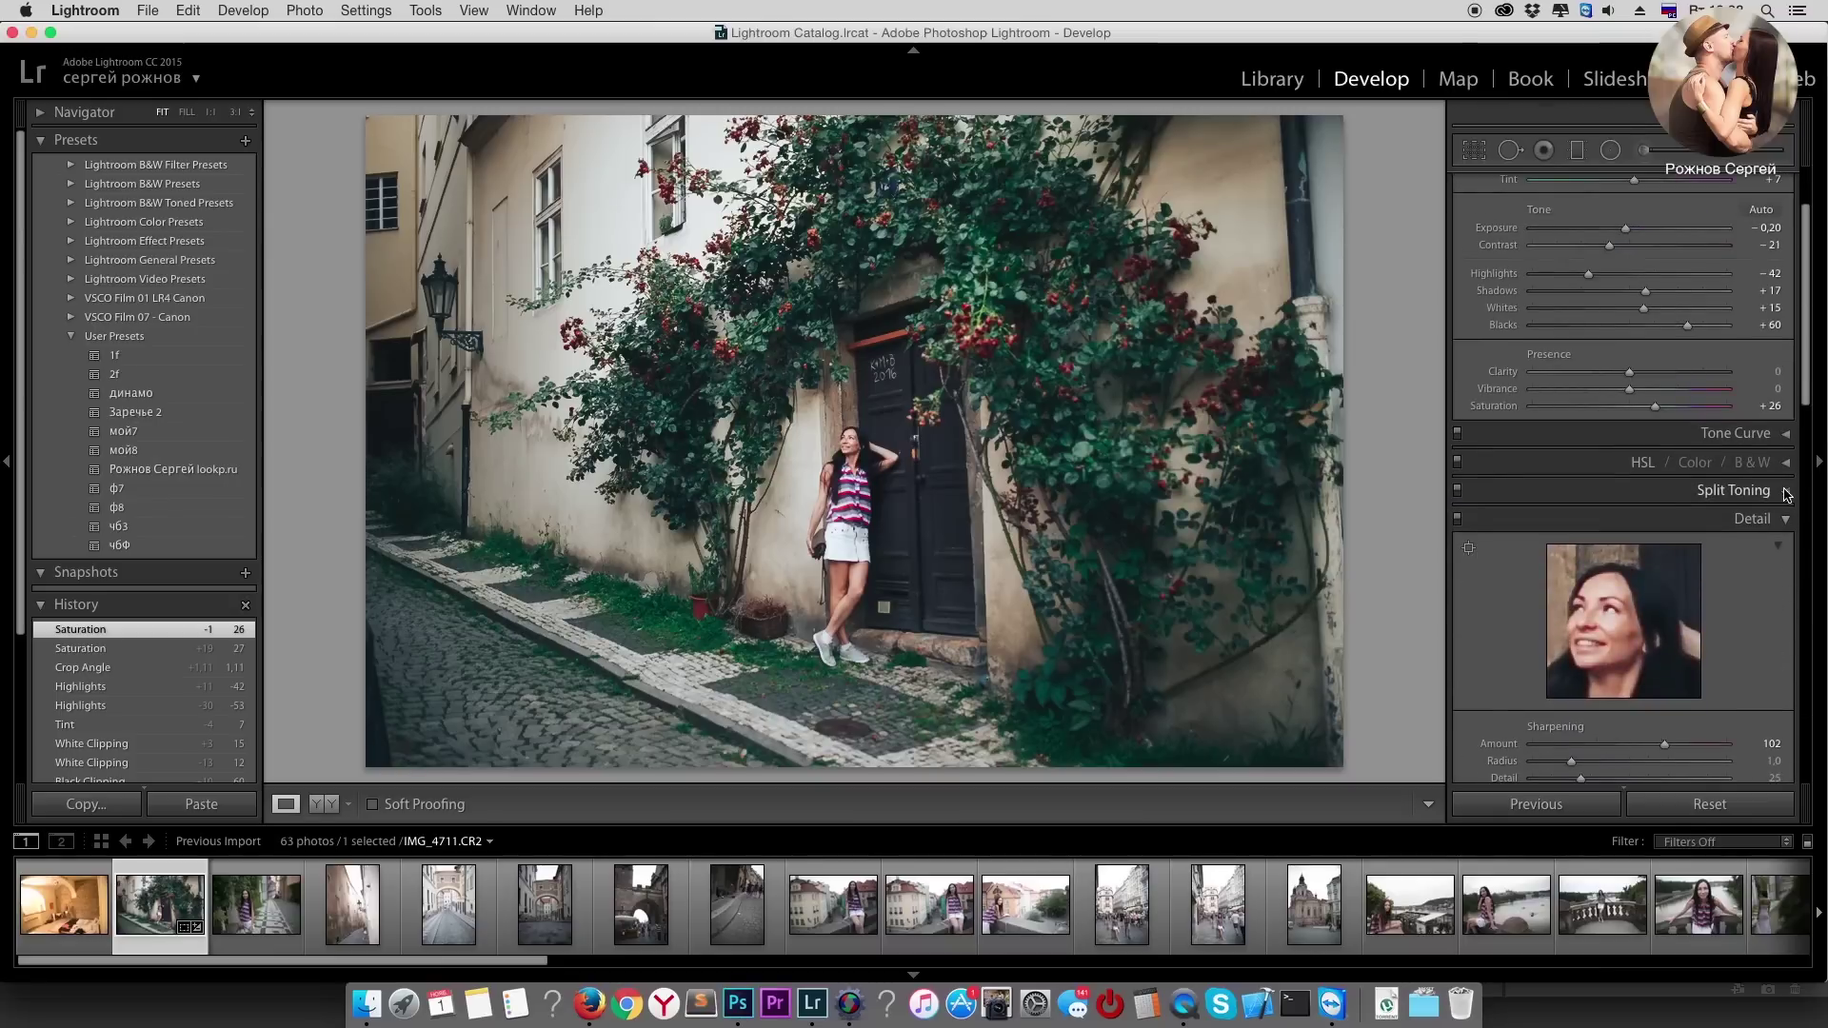
pyautogui.click(1785, 433)
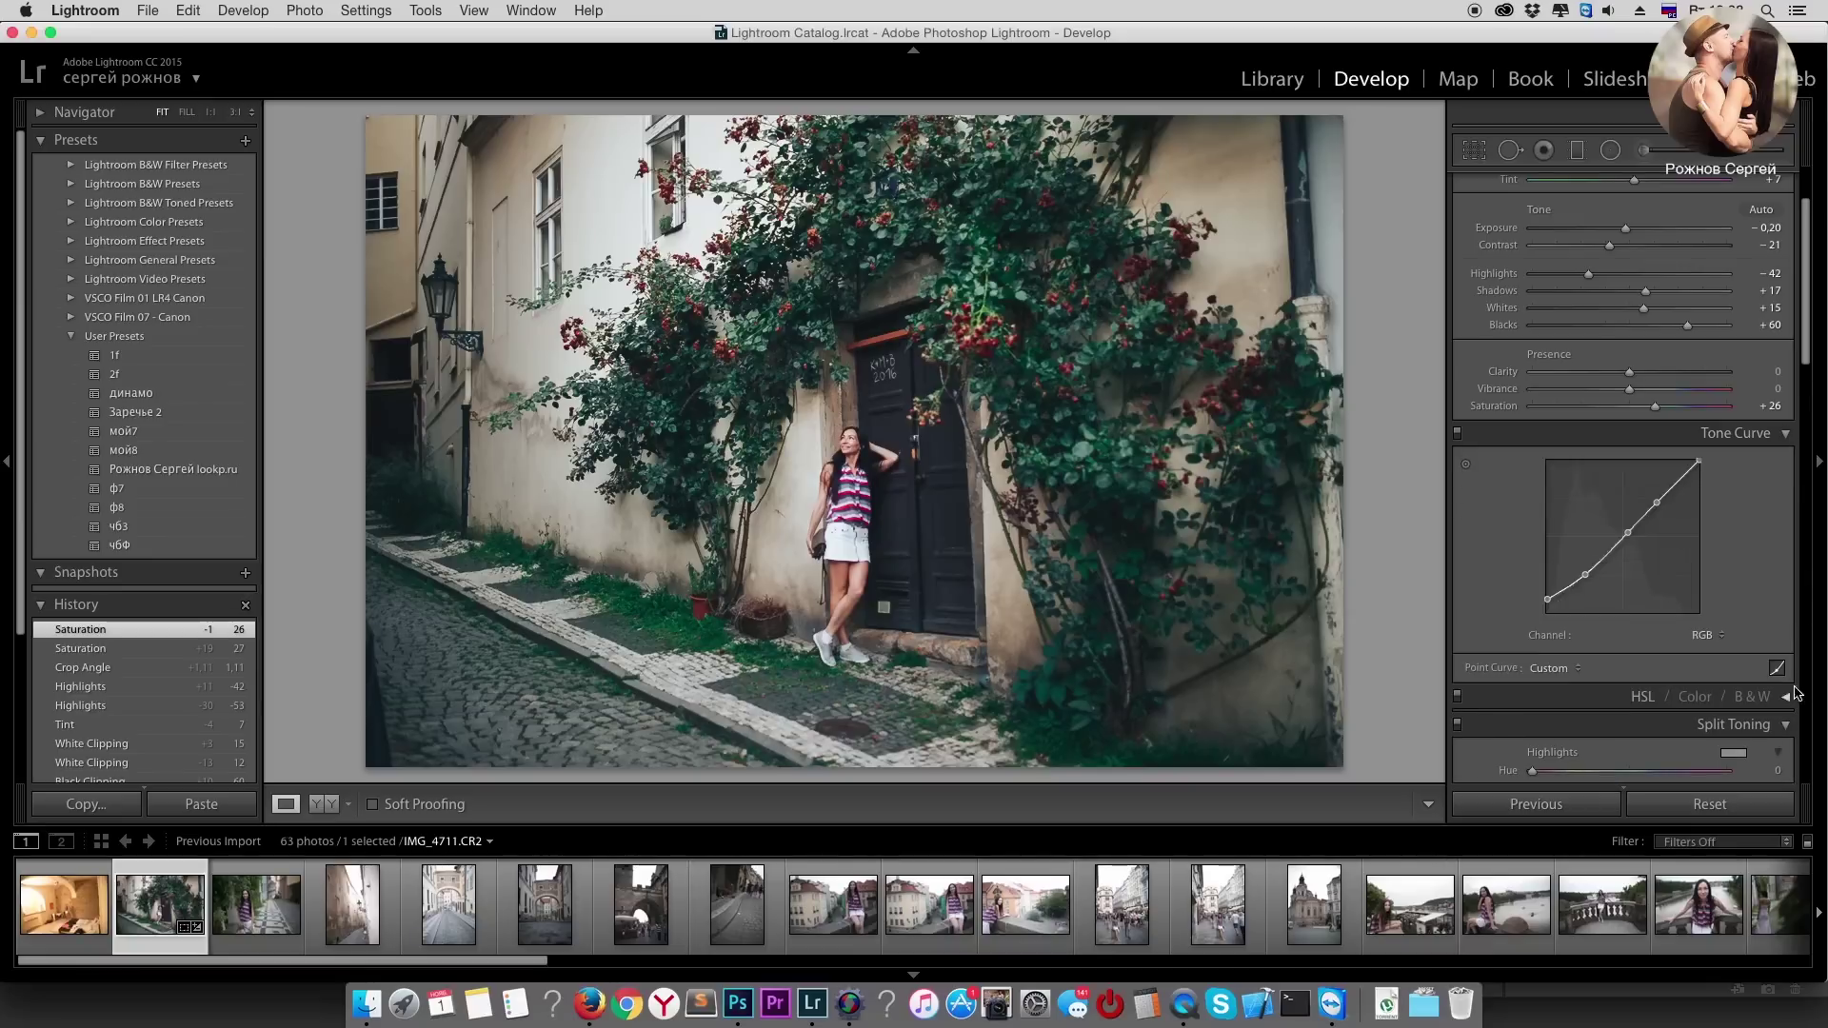
pyautogui.click(1786, 696)
pyautogui.scroll(-8, 1766, 571)
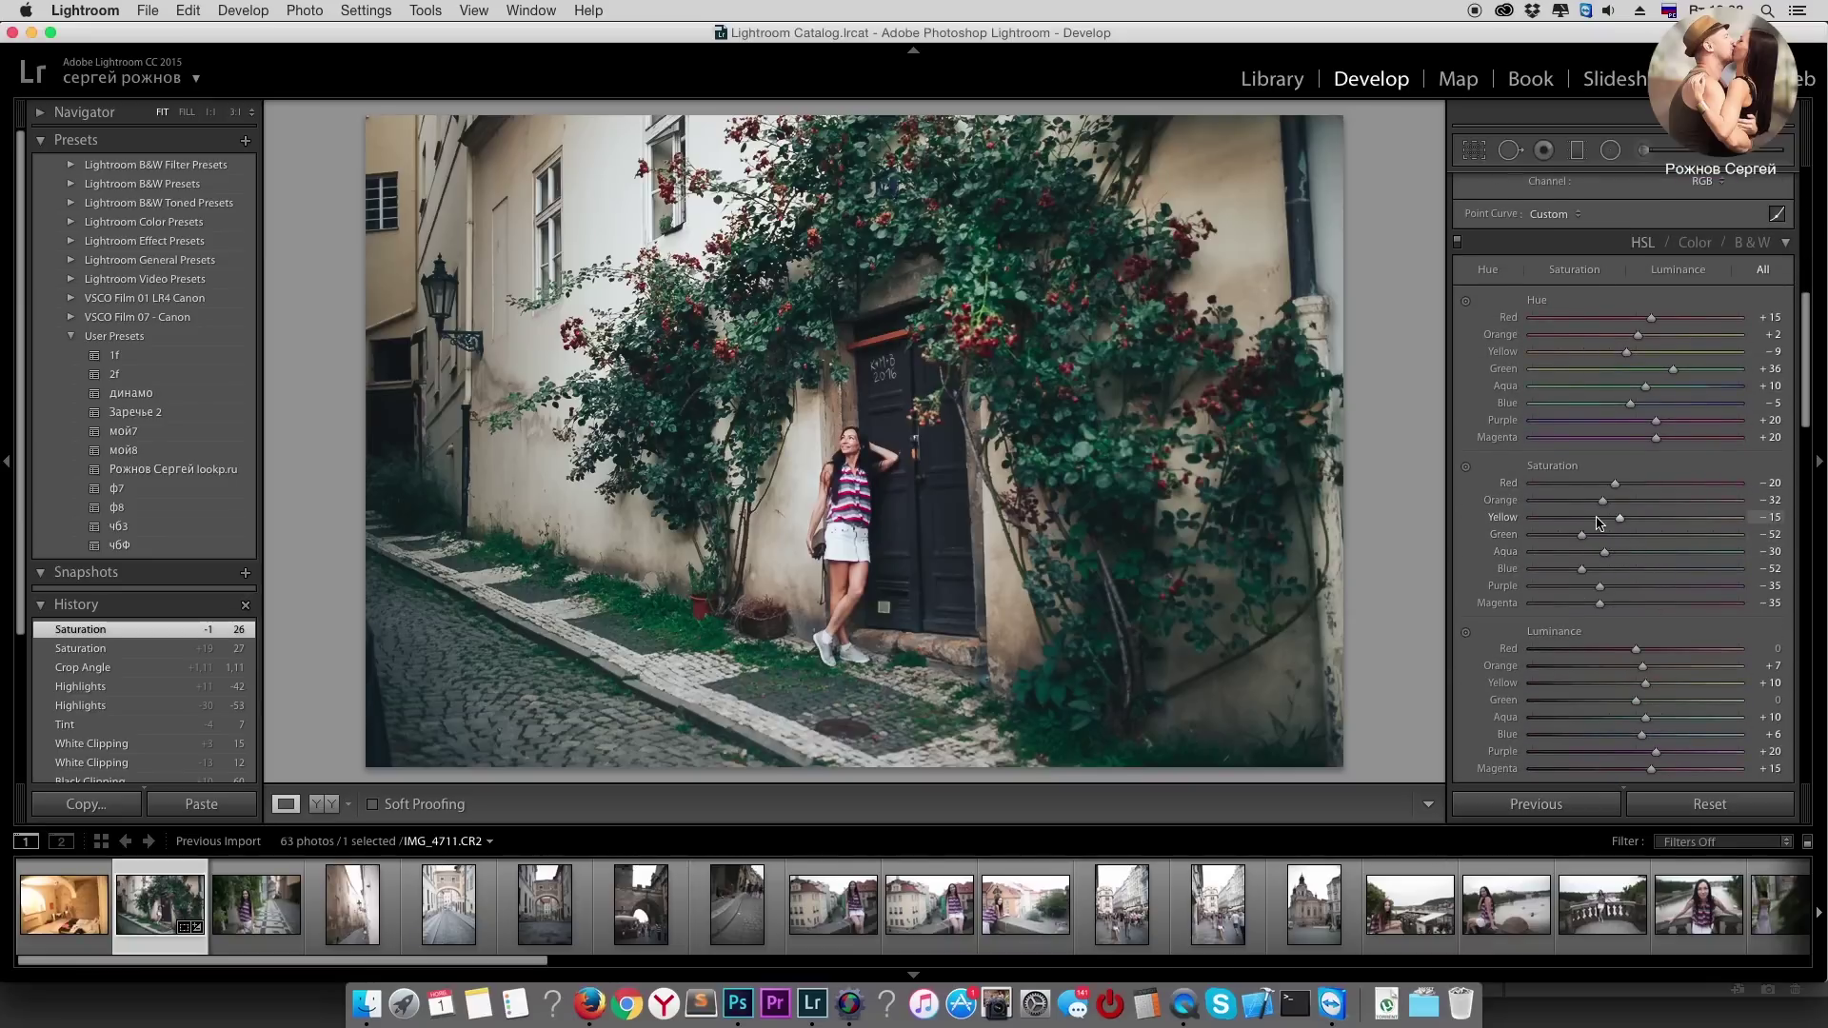
pyautogui.moveTo(1587, 507); pyautogui.dragTo(1595, 509)
pyautogui.moveTo(1595, 509); pyautogui.dragTo(1596, 512)
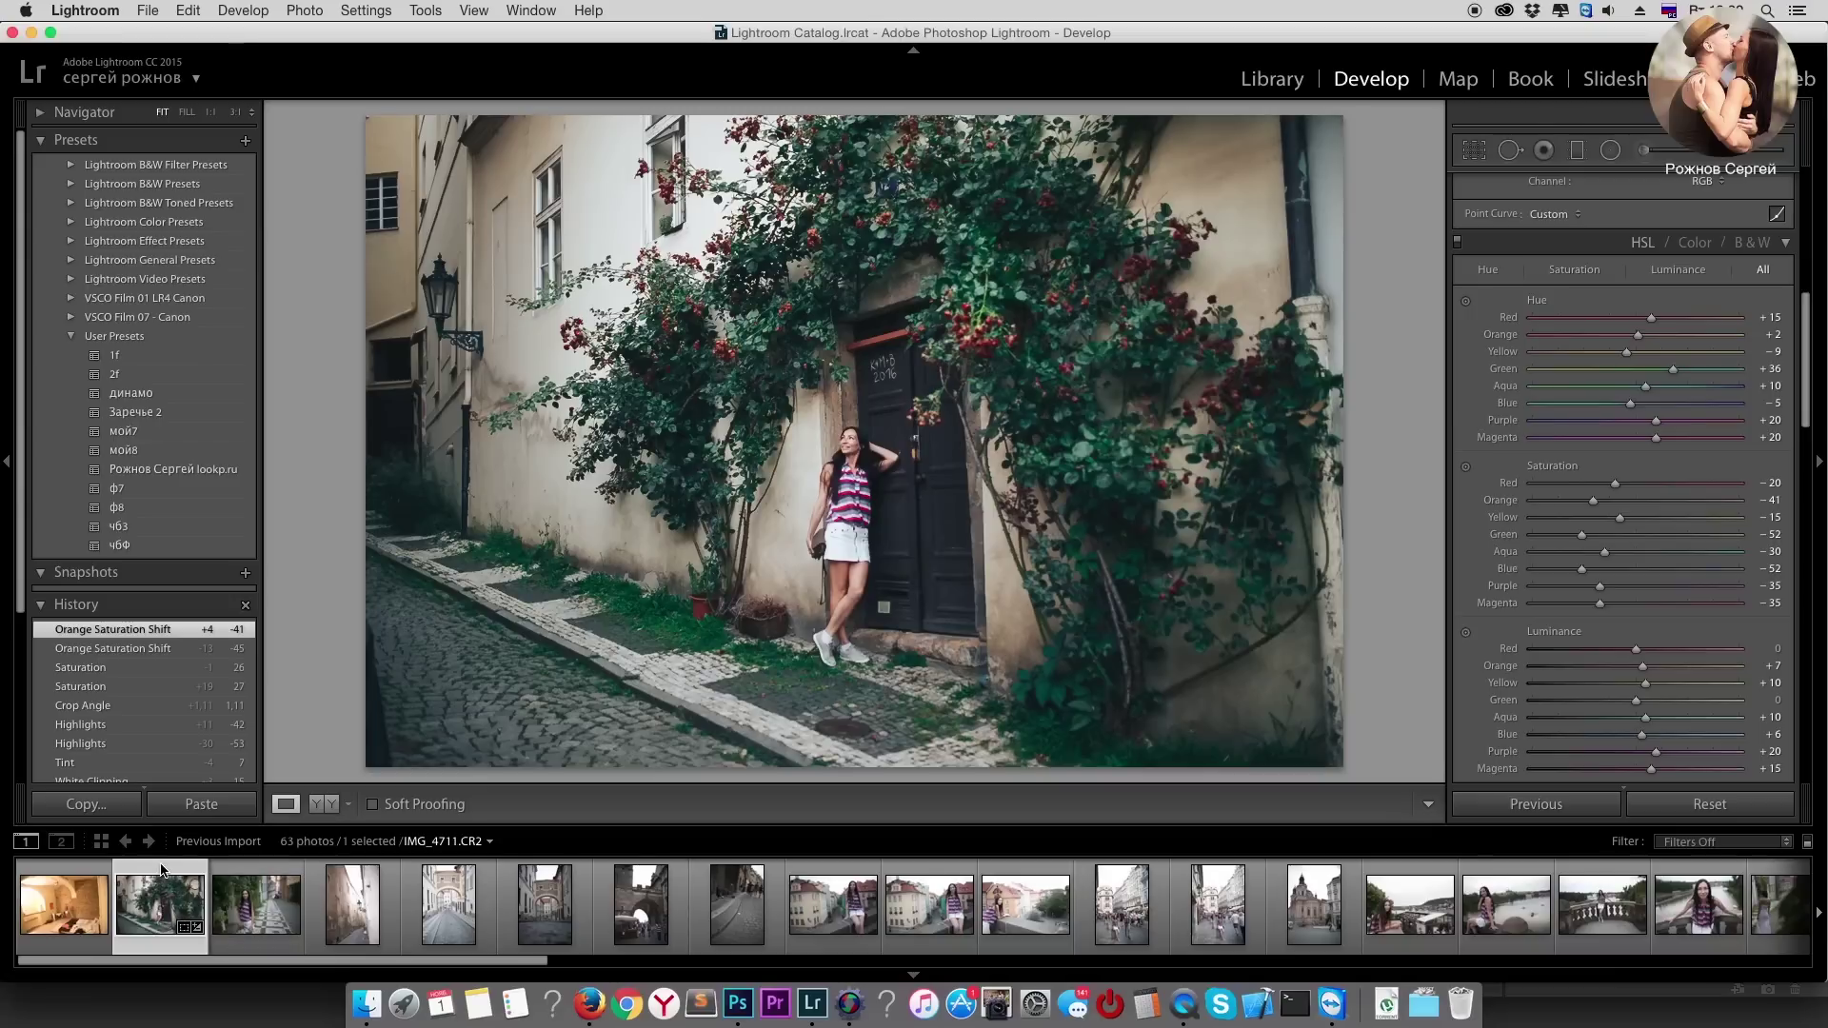
# Step: Select the cobbled-lane portrait and paste the previous photo's settings onto it
pyautogui.click(259, 876)
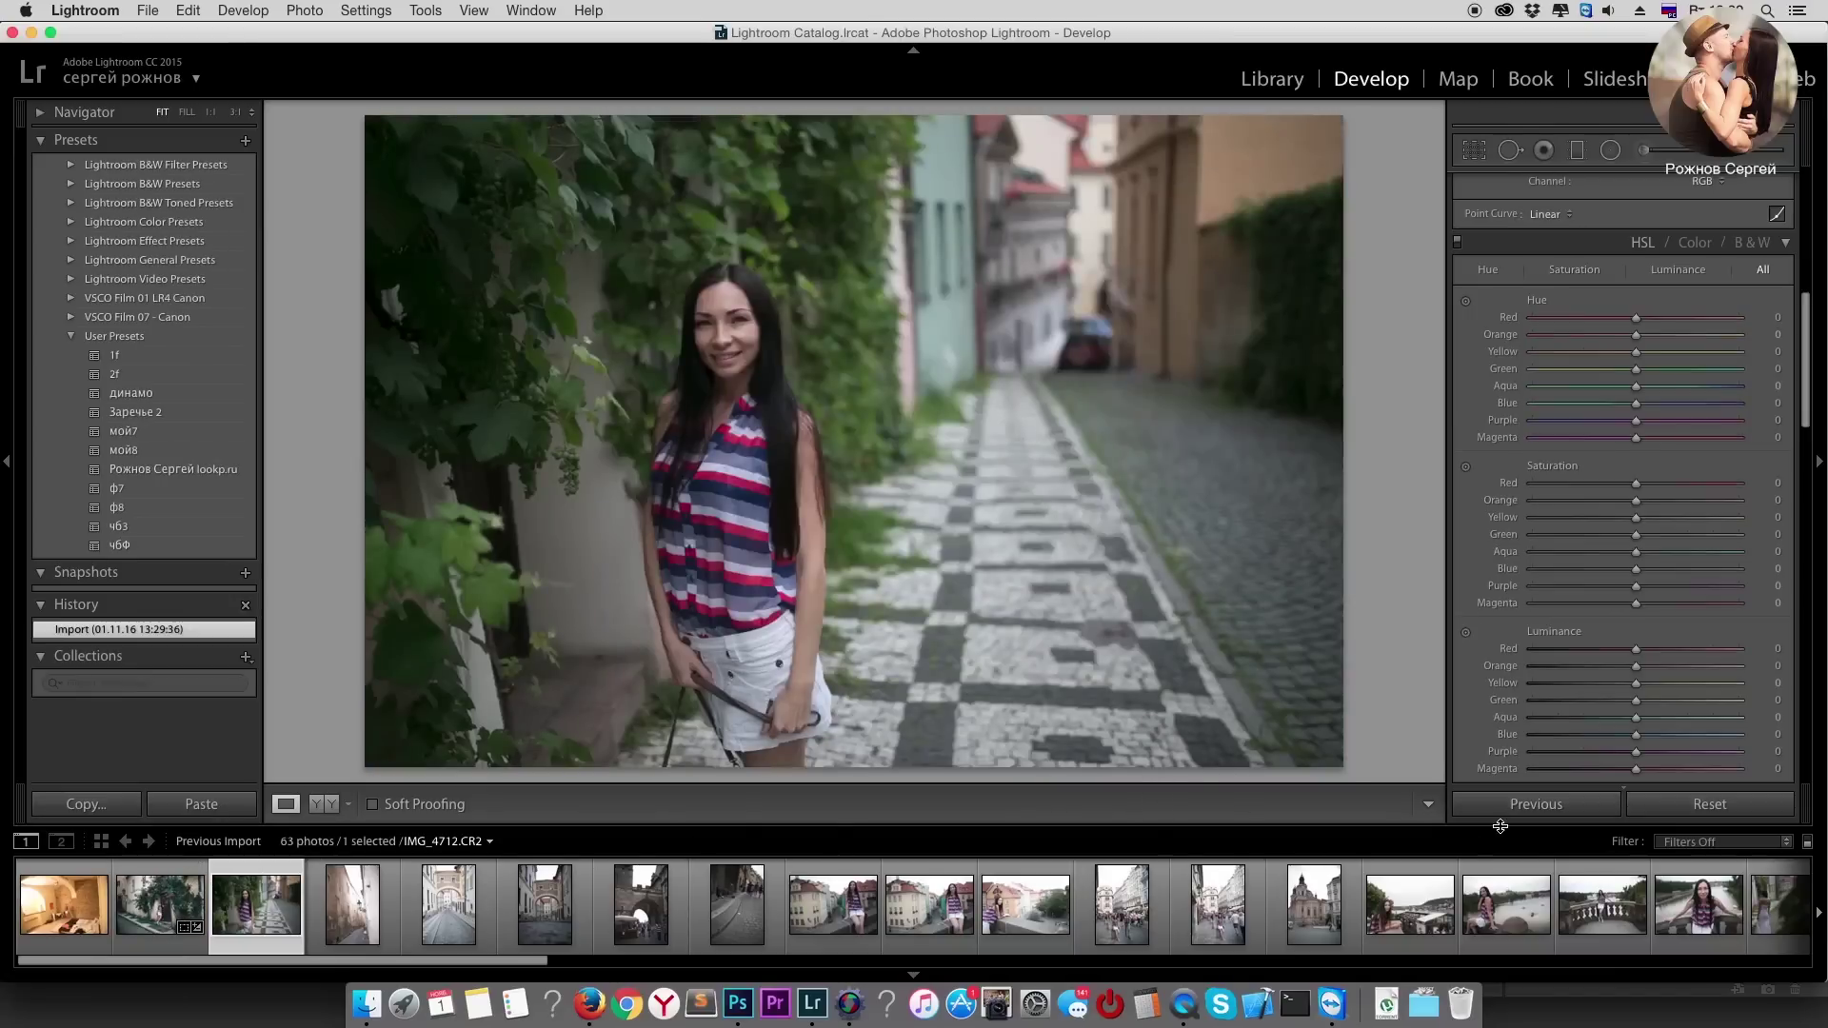
pyautogui.click(1542, 810)
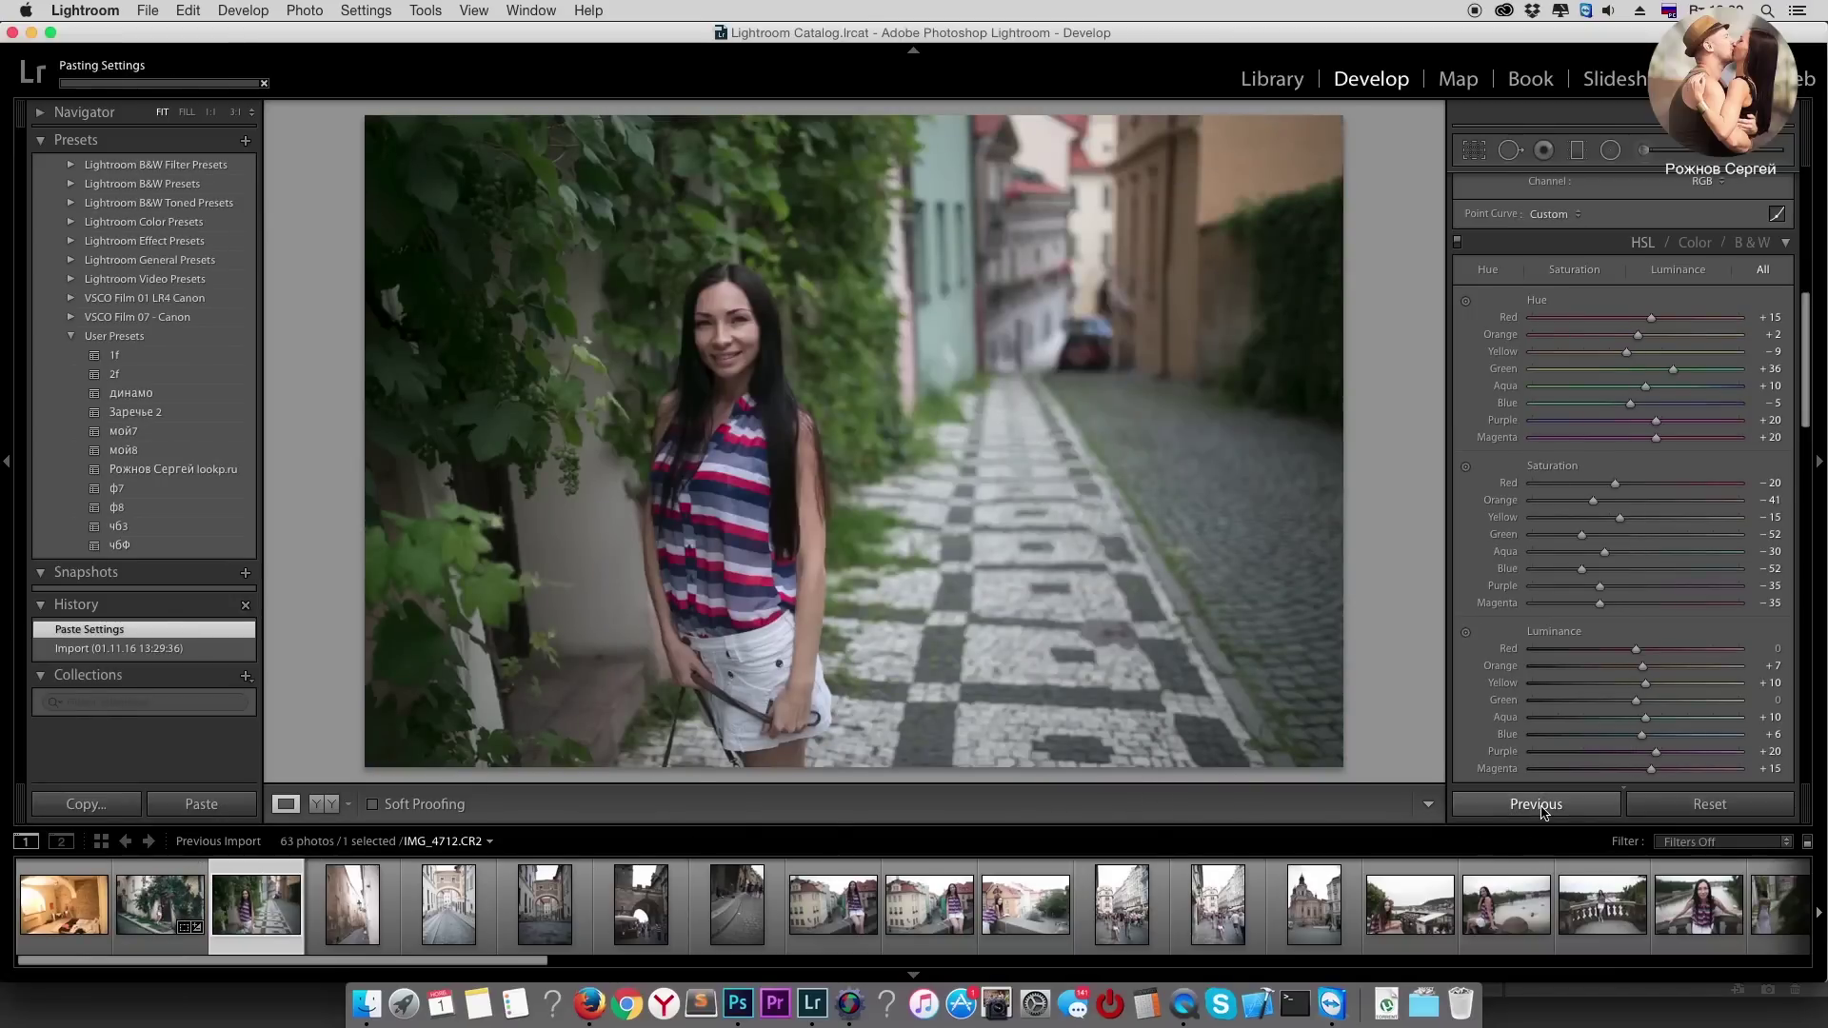
pyautogui.scroll(5, 1635, 509)
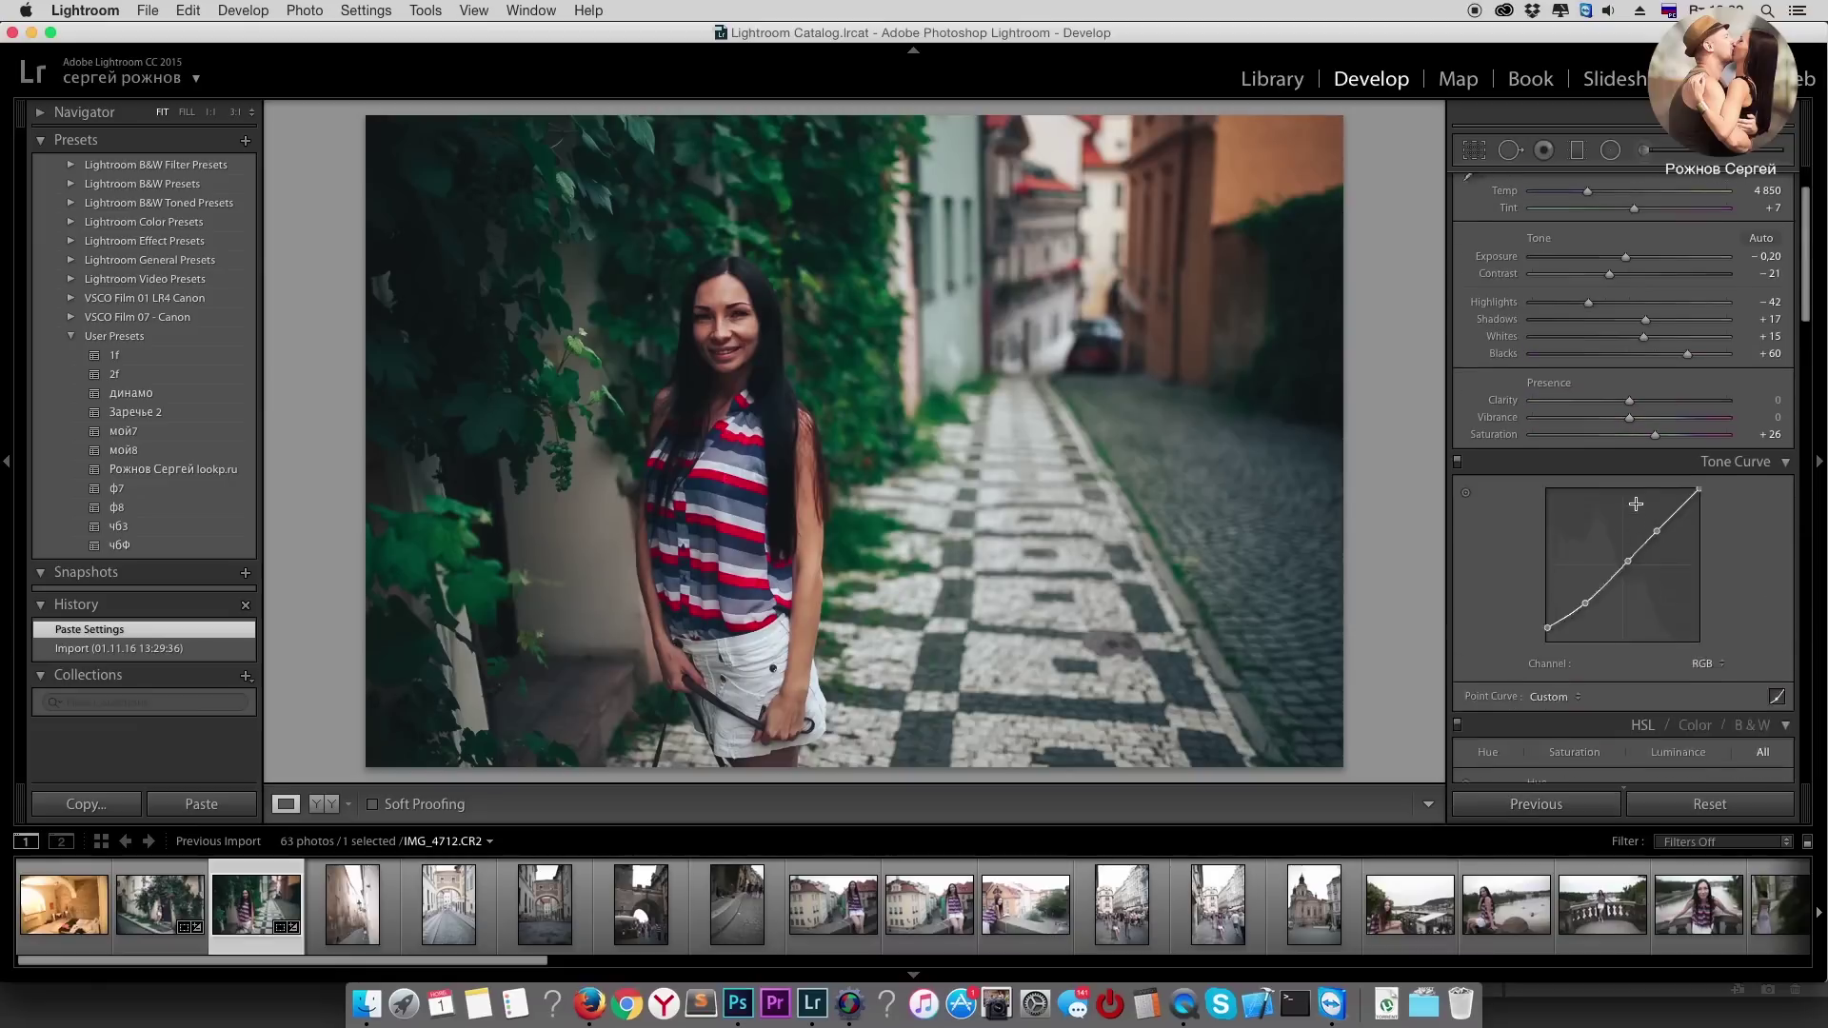
pyautogui.scroll(5, 1636, 510)
# Step: Set Shadows +46, Blacks +81, Exposure +0,25, Highlights −58 and Saturation +12
pyautogui.moveTo(1645, 395); pyautogui.dragTo(1708, 429)
pyautogui.moveTo(1625, 333); pyautogui.dragTo(1632, 335)
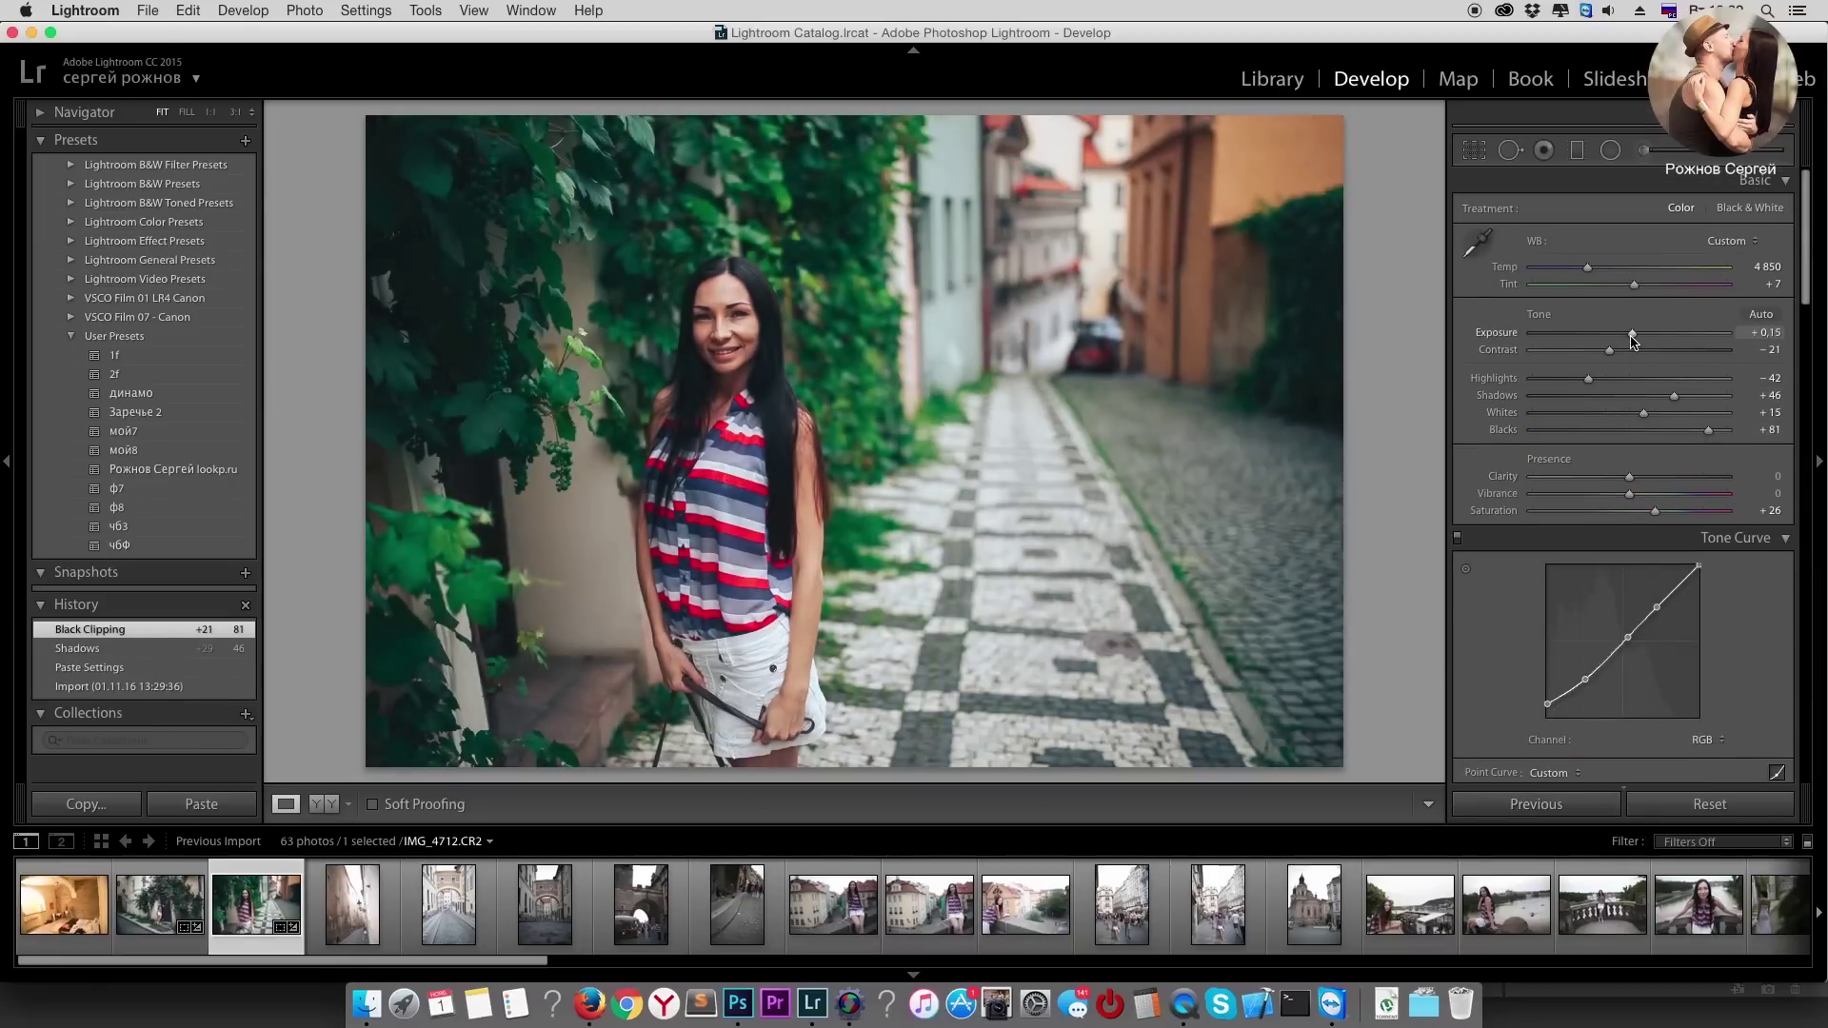
pyautogui.moveTo(1588, 378); pyautogui.dragTo(1571, 379)
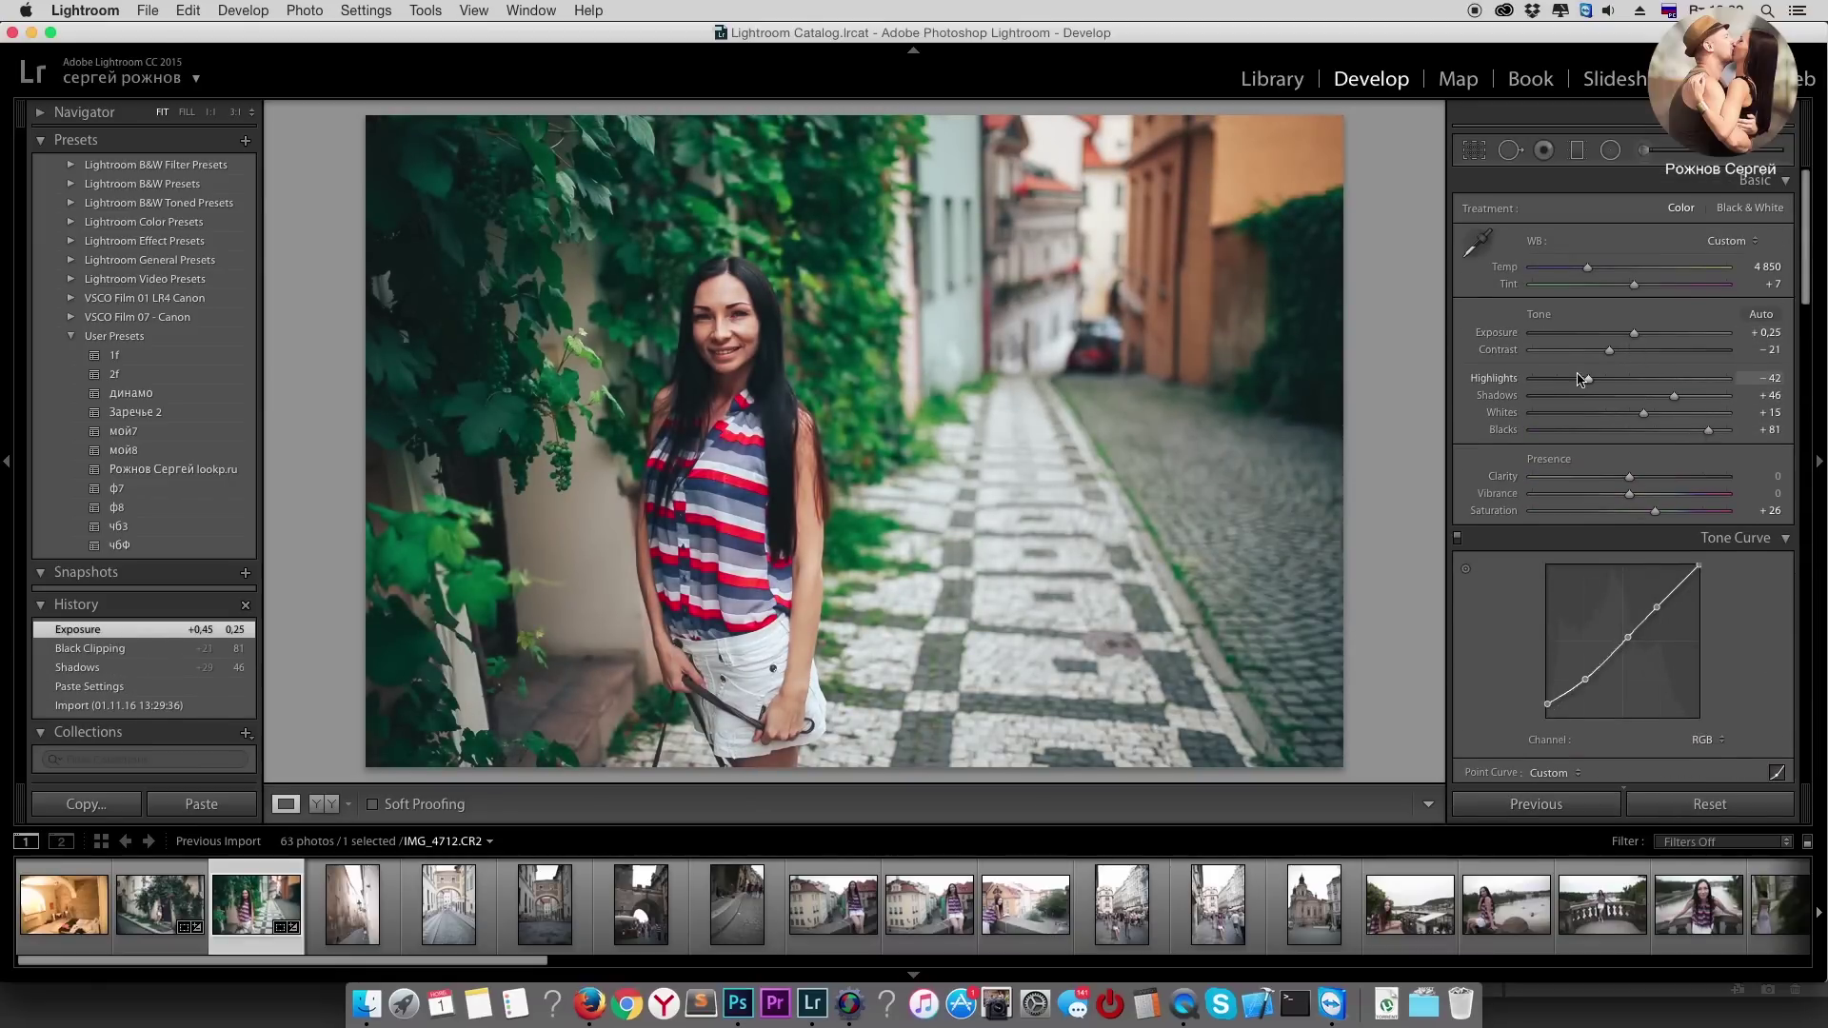
pyautogui.moveTo(1654, 511); pyautogui.dragTo(1643, 512)
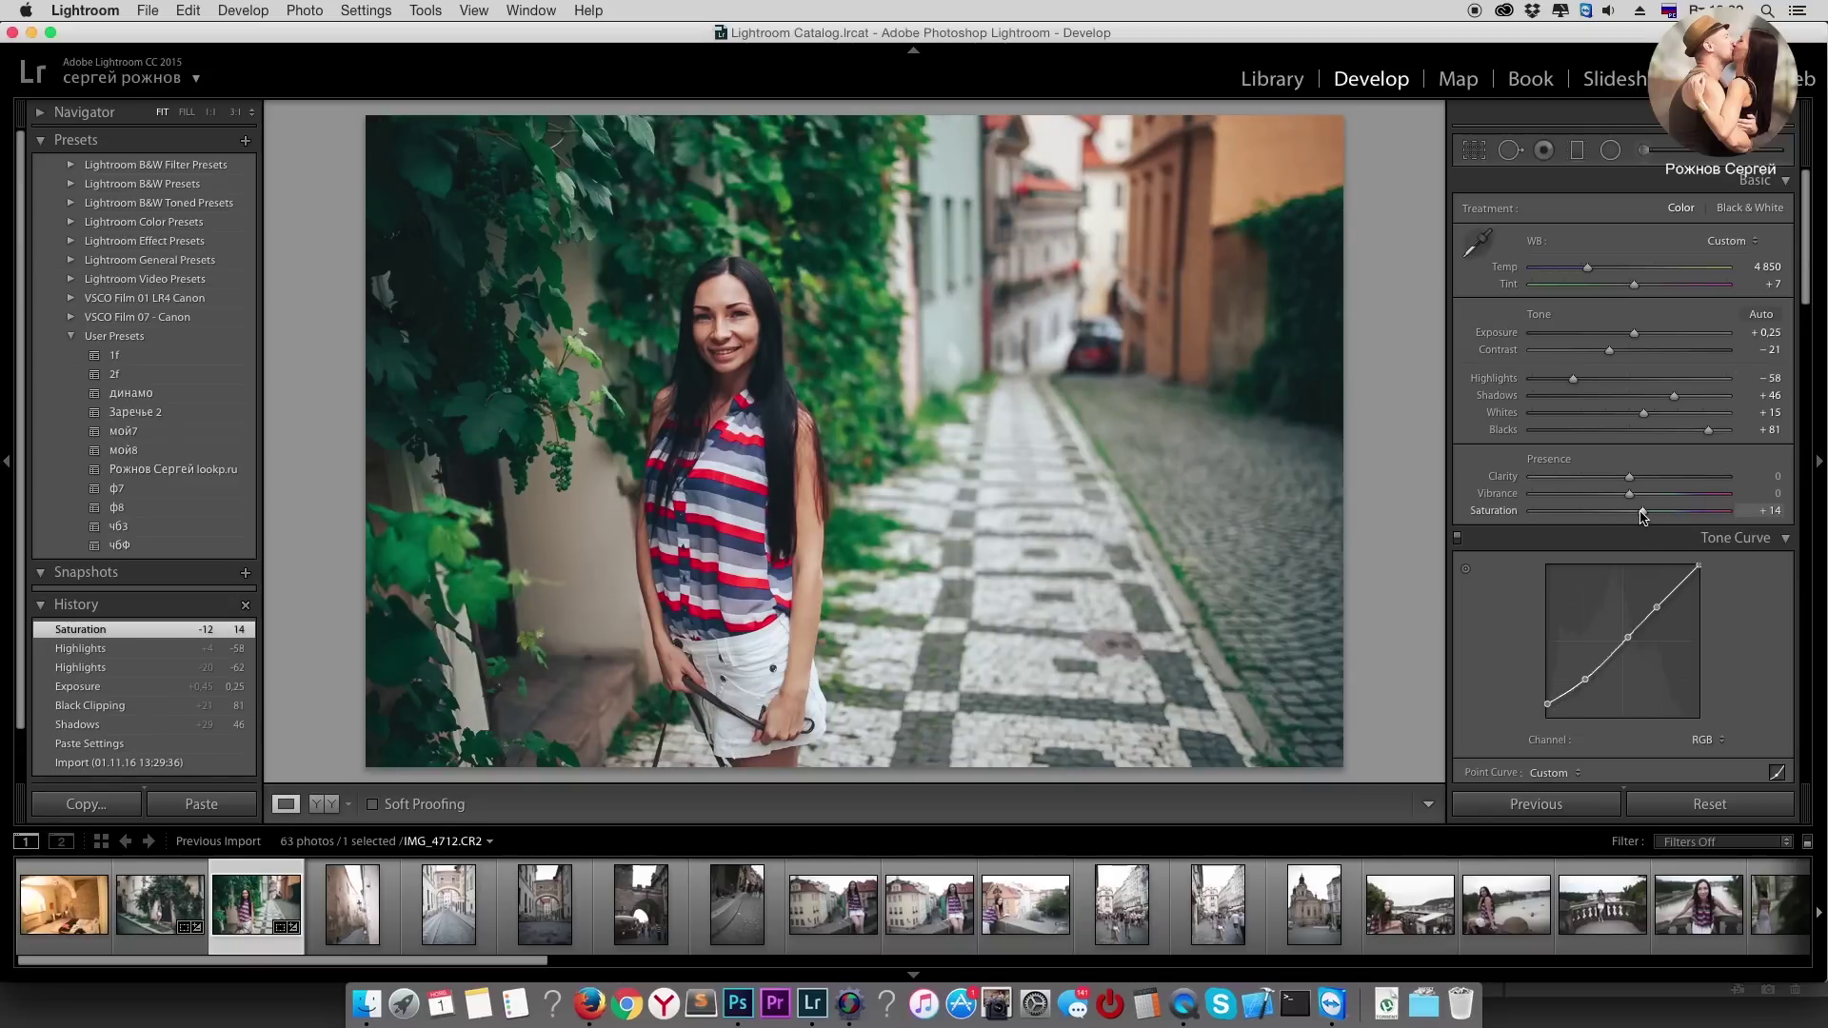
pyautogui.moveTo(1641, 514); pyautogui.dragTo(1640, 512)
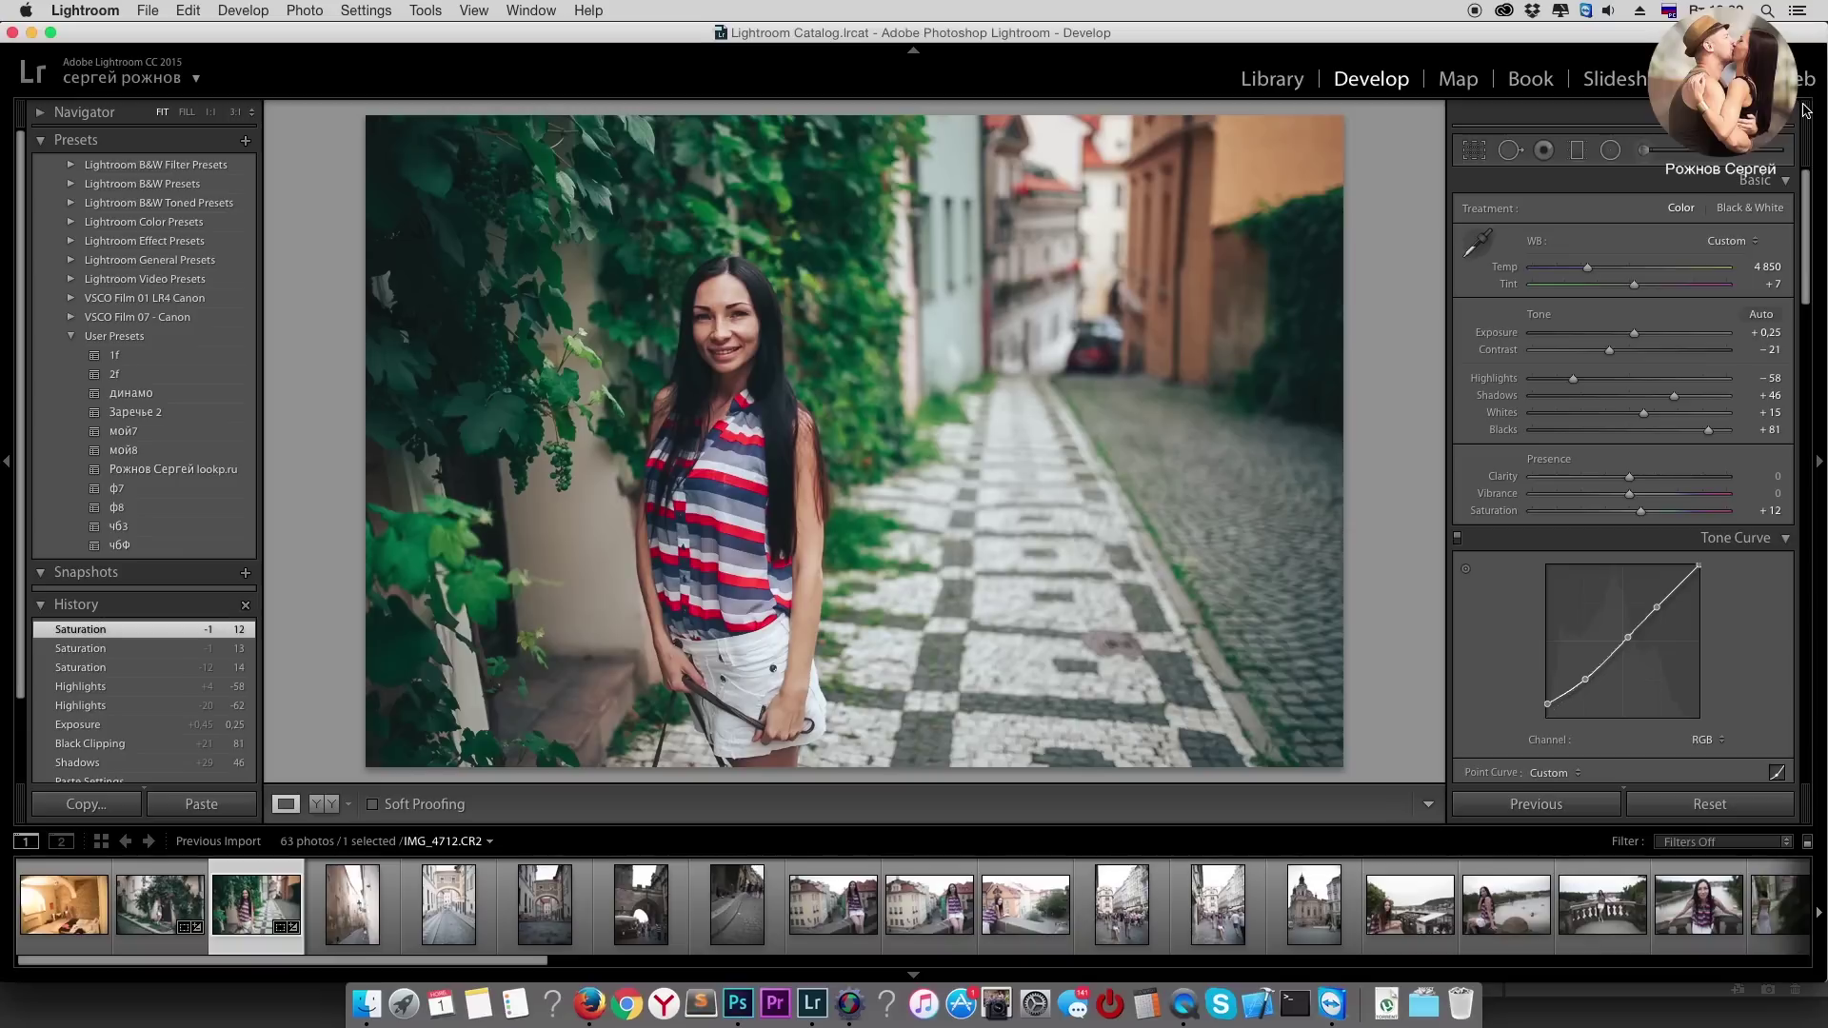
pyautogui.click(1793, 118)
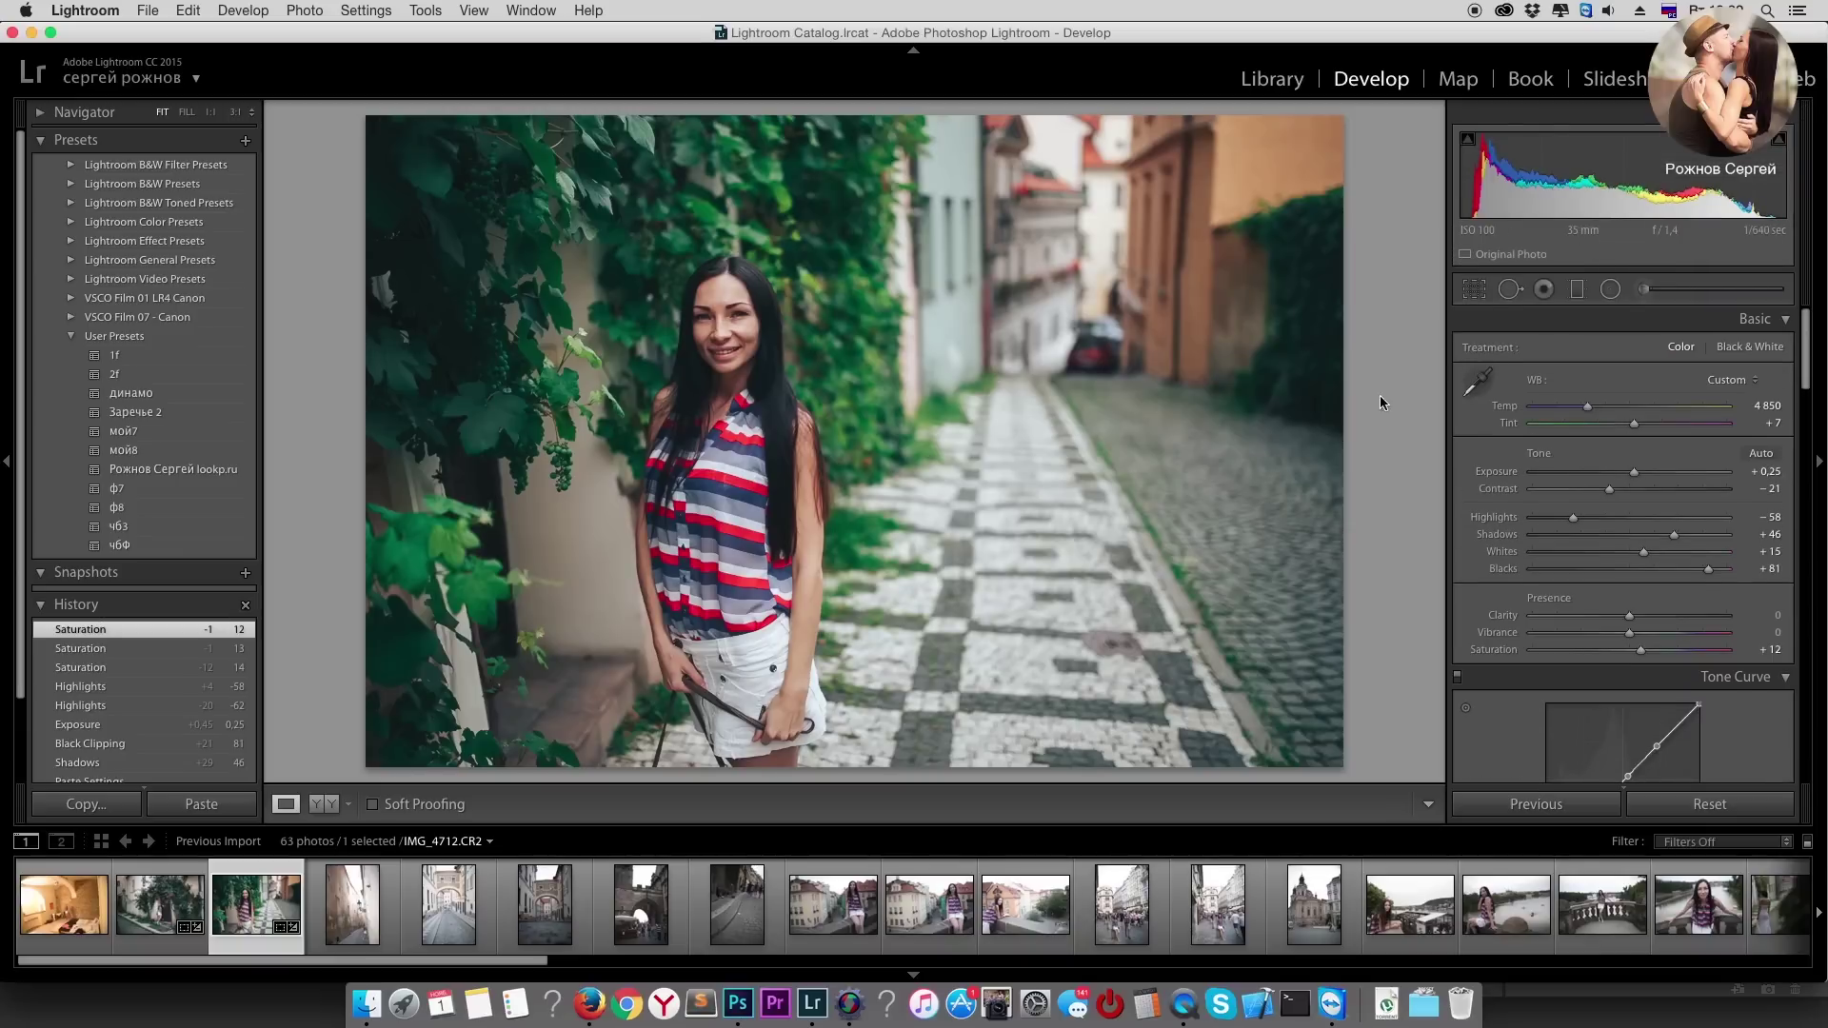
pyautogui.press('Right')
# Step: Paste the previous settings onto the alley photo and reset its inherited crop rotation
pyautogui.click(1534, 805)
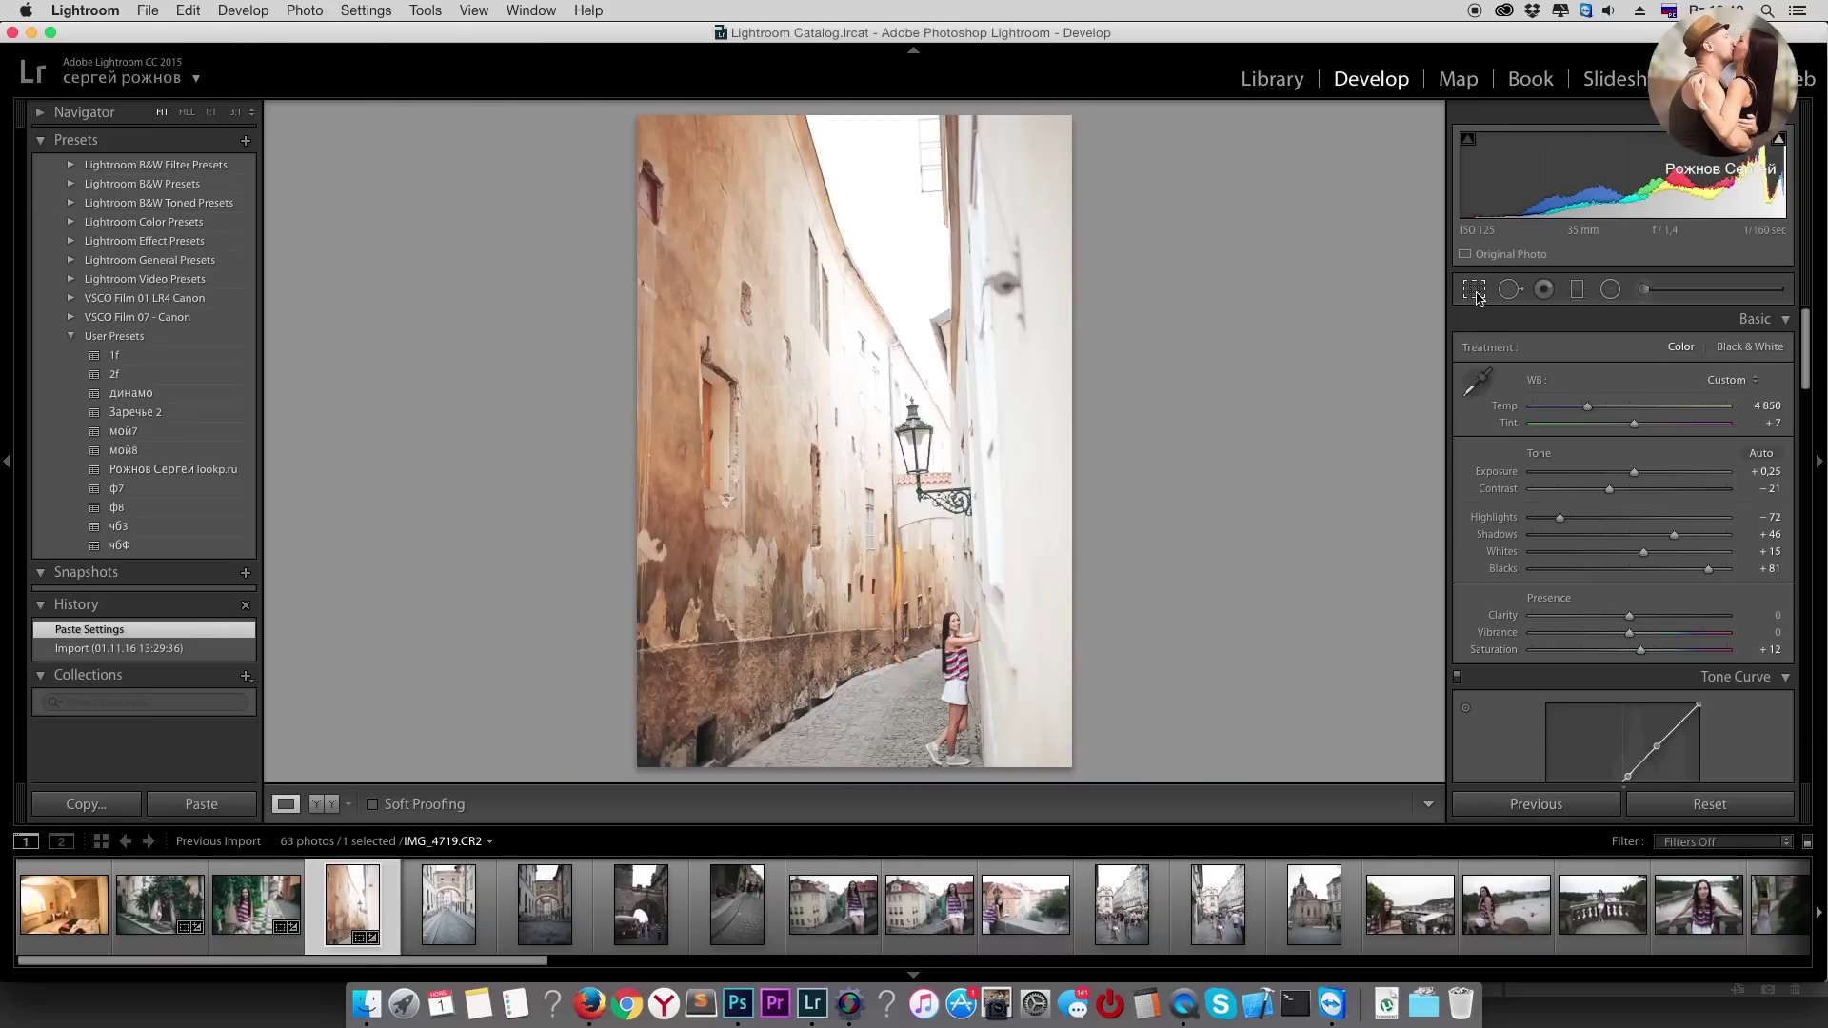
pyautogui.click(1474, 288)
pyautogui.press('super+alt+r')
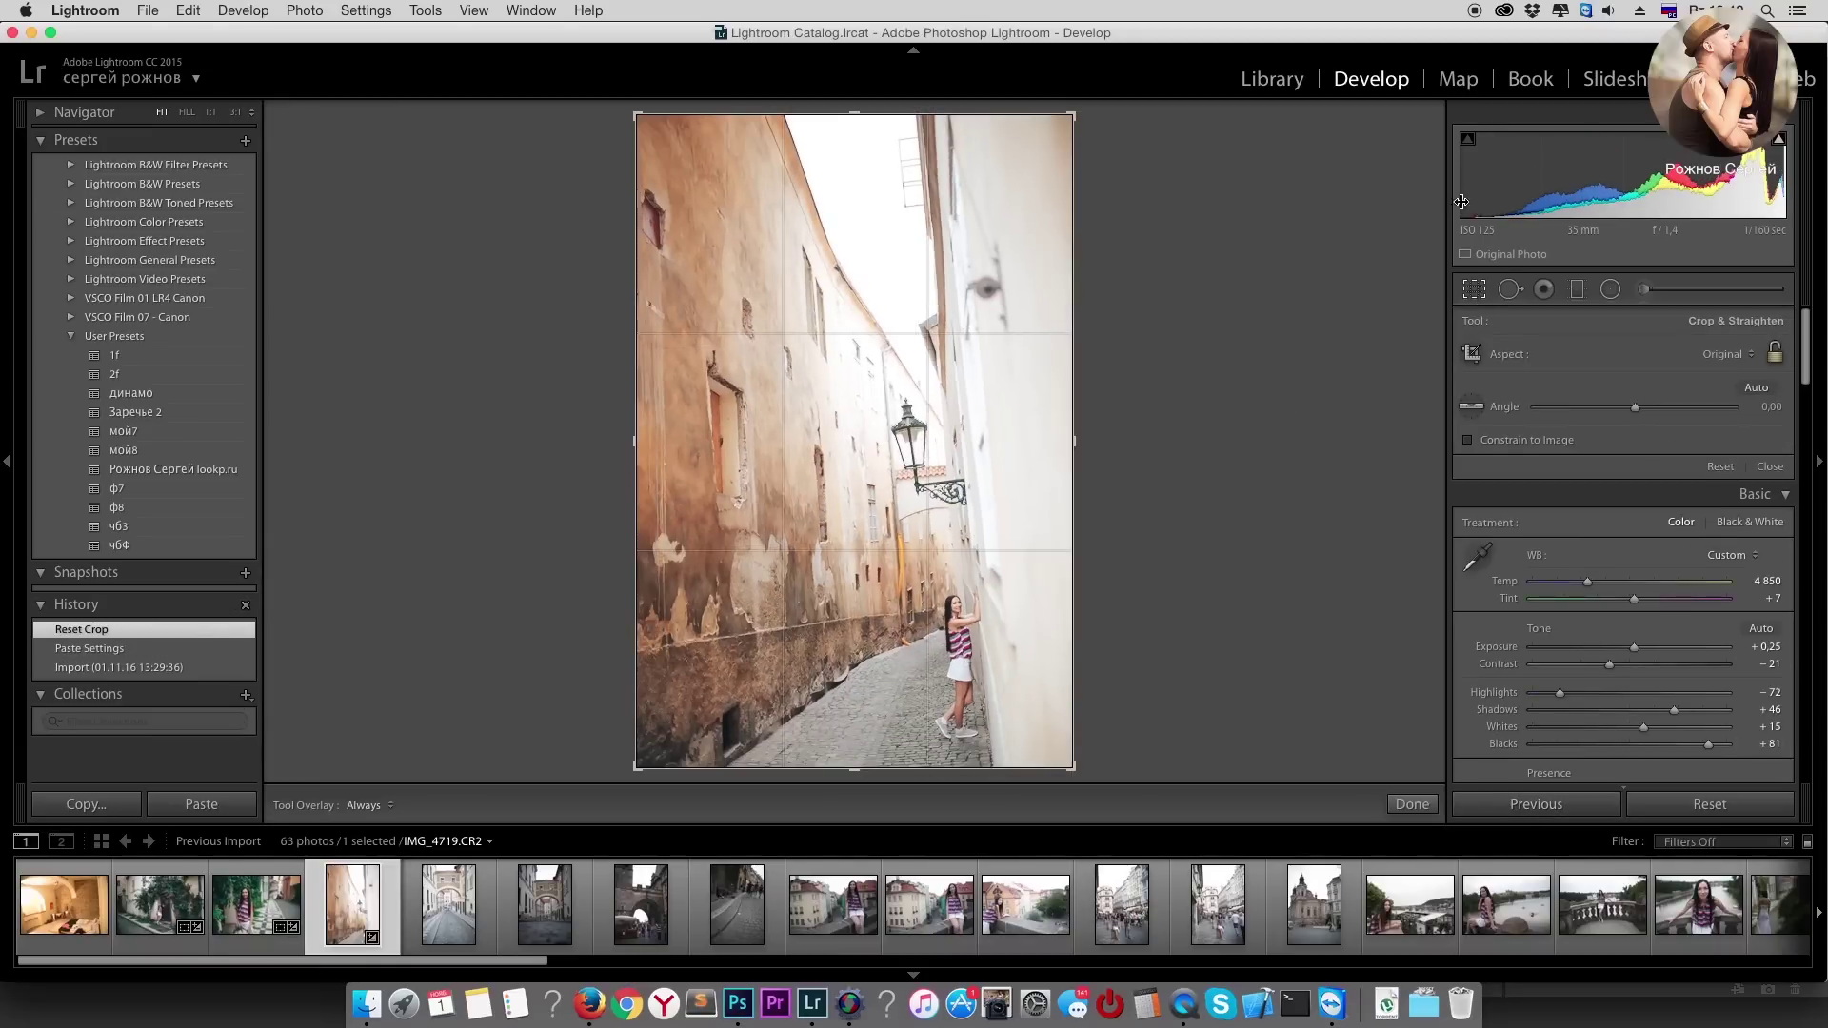
pyautogui.click(1474, 290)
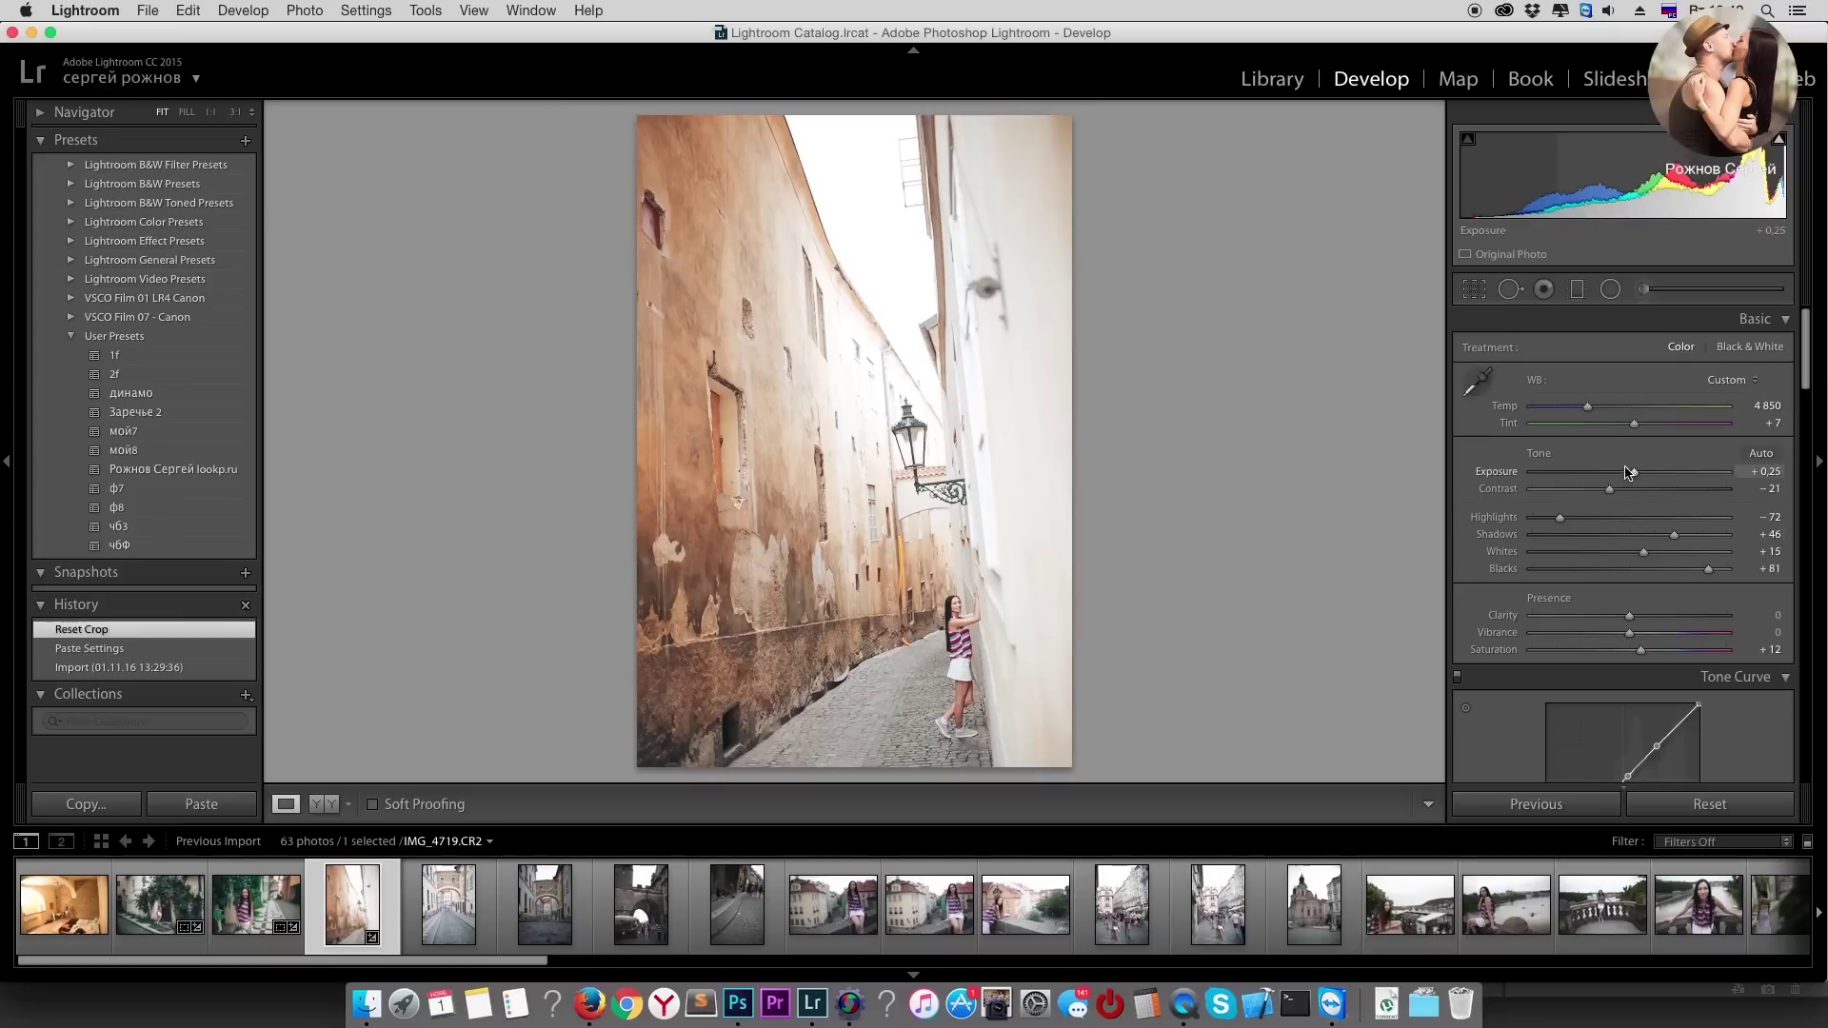
# Step: Set Exposure −0,35, Highlights −85, Whites −13 and straighten the photo by 1.16°
pyautogui.moveTo(1633, 472); pyautogui.dragTo(1546, 517)
pyautogui.moveTo(1643, 552); pyautogui.dragTo(1616, 552)
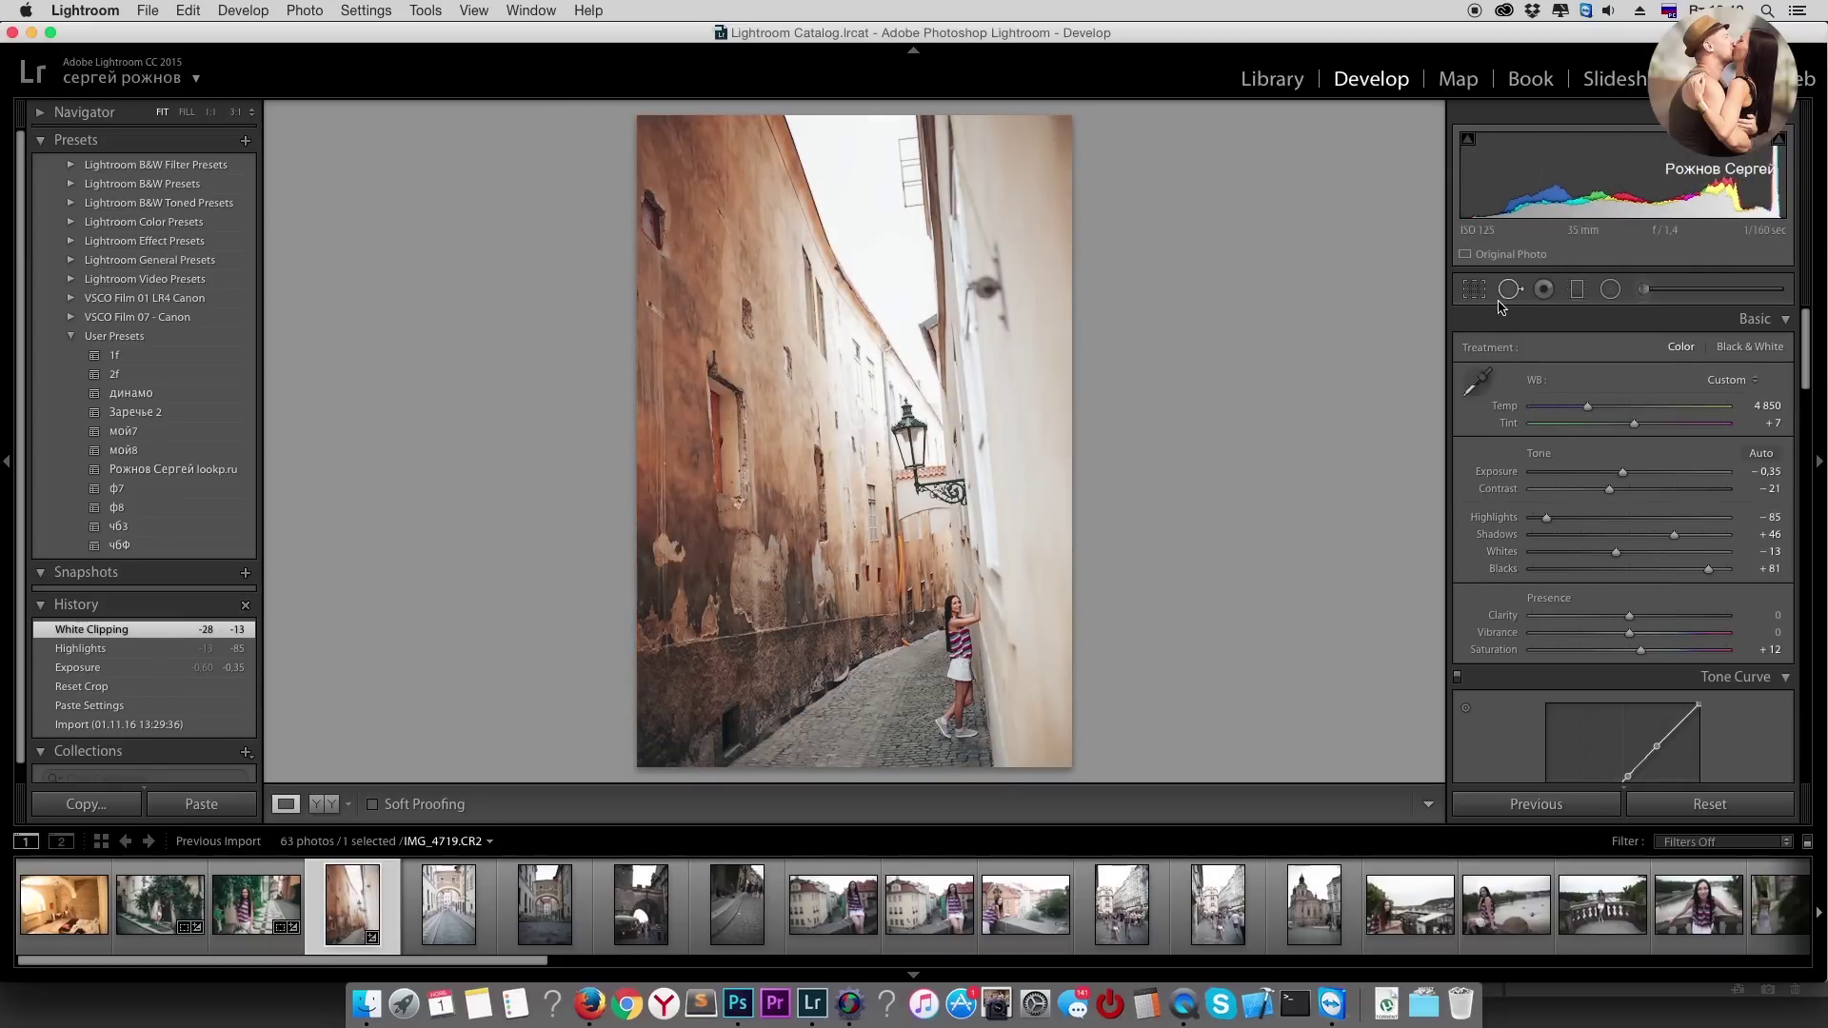
pyautogui.click(1474, 290)
pyautogui.moveTo(1358, 270); pyautogui.dragTo(1358, 276)
pyautogui.press('Return')
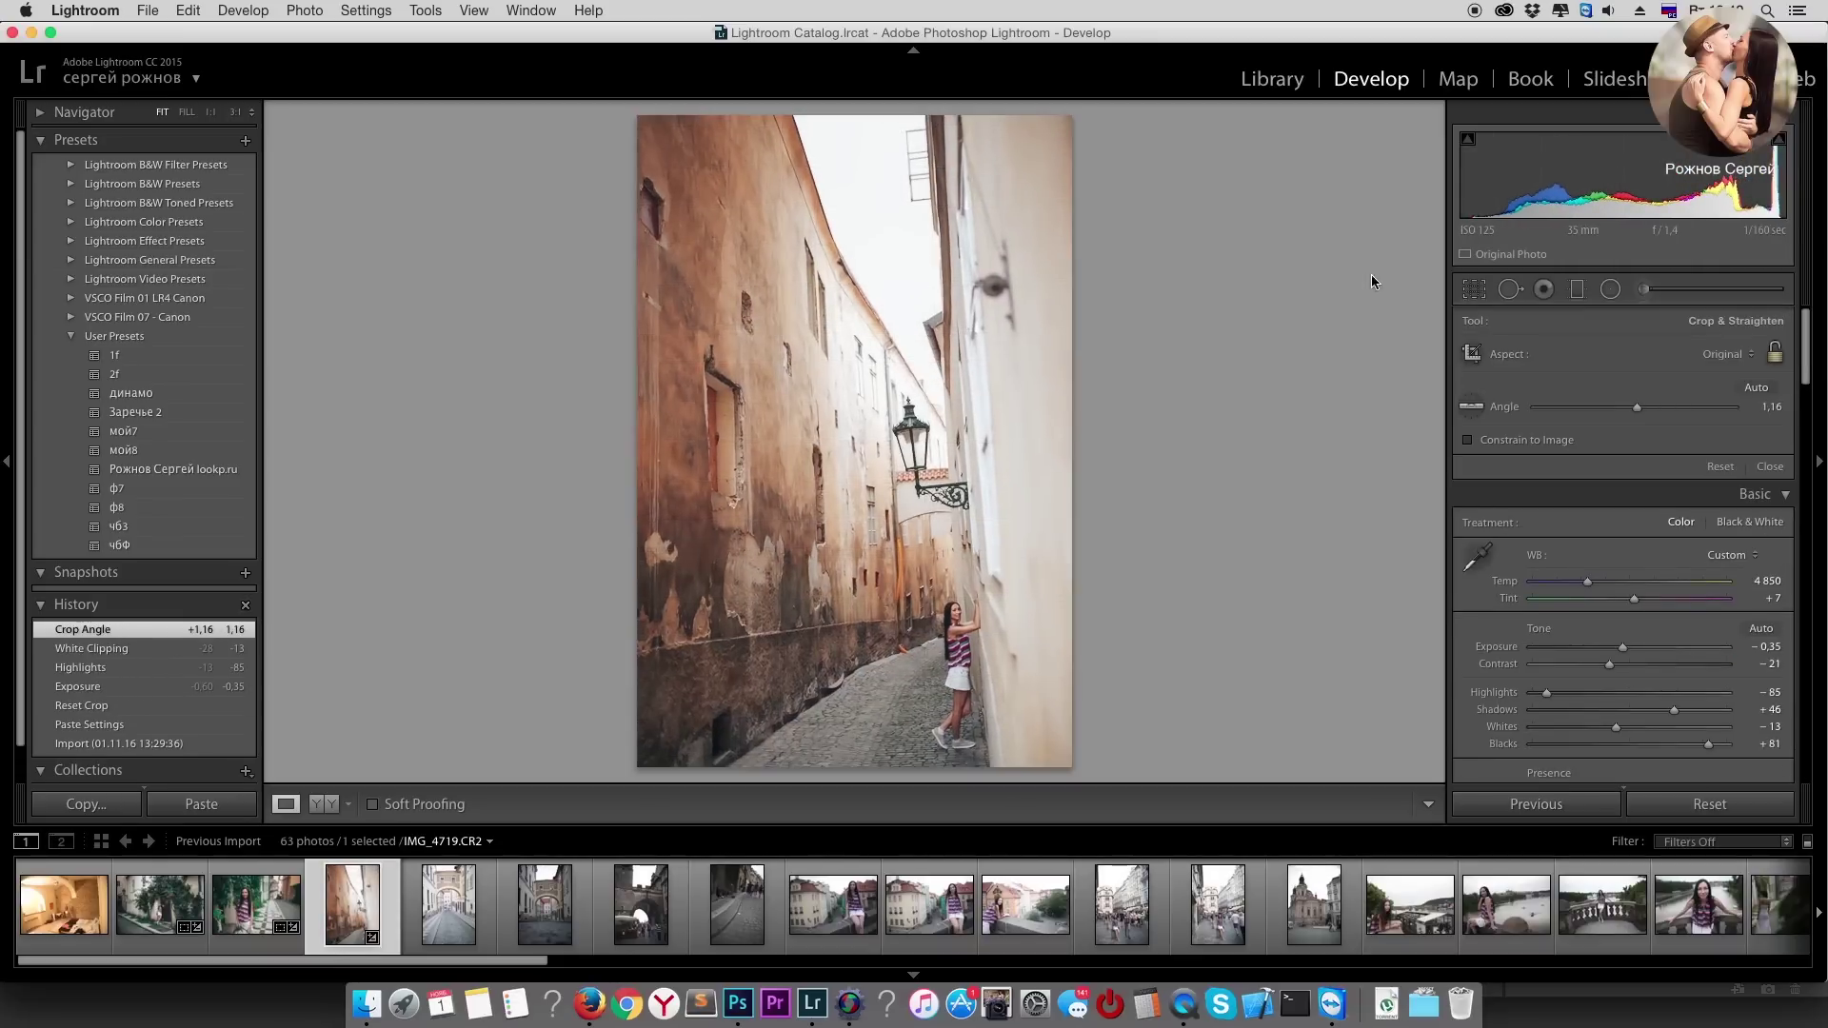
pyautogui.press('Right')
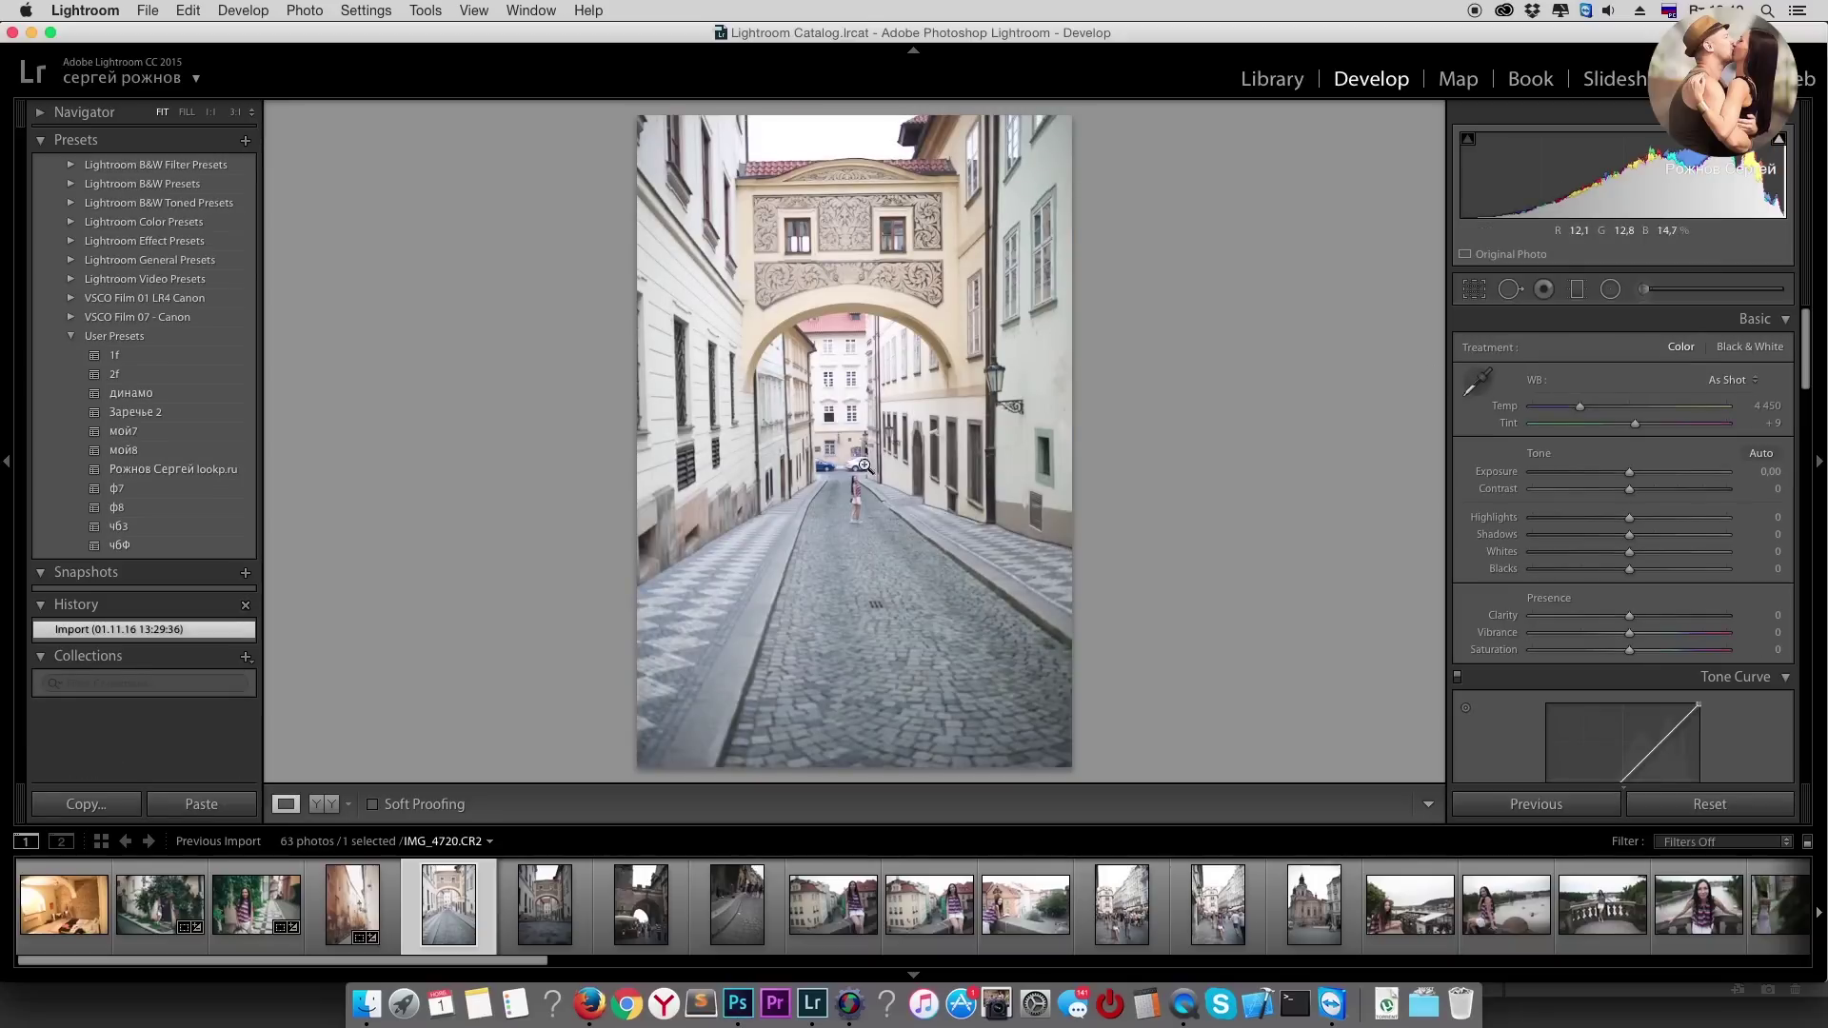
# Step: Paste settings onto IMG_4720, set Exposure −0,60 and Temp 4745, and straighten it
pyautogui.click(1529, 806)
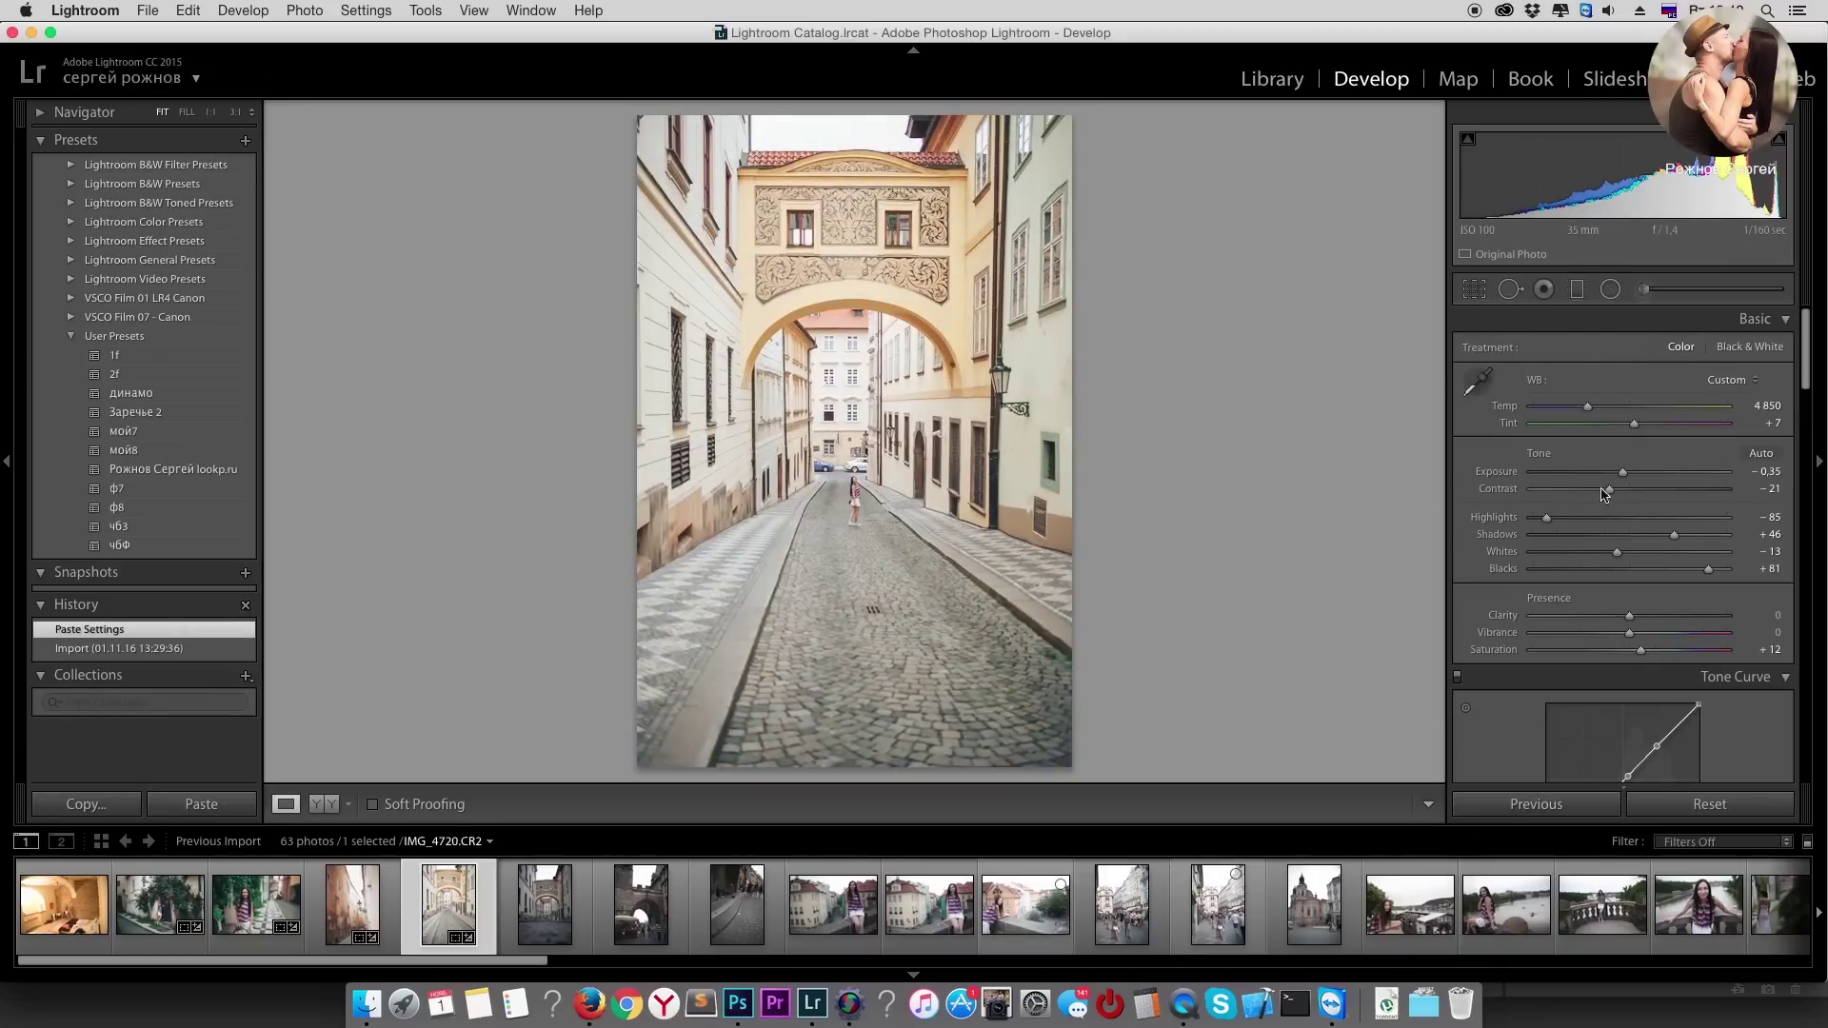
pyautogui.moveTo(1627, 478)
pyautogui.mouseDown()
pyautogui.moveTo(1546, 521)
pyautogui.moveTo(1595, 553)
pyautogui.mouseUp()
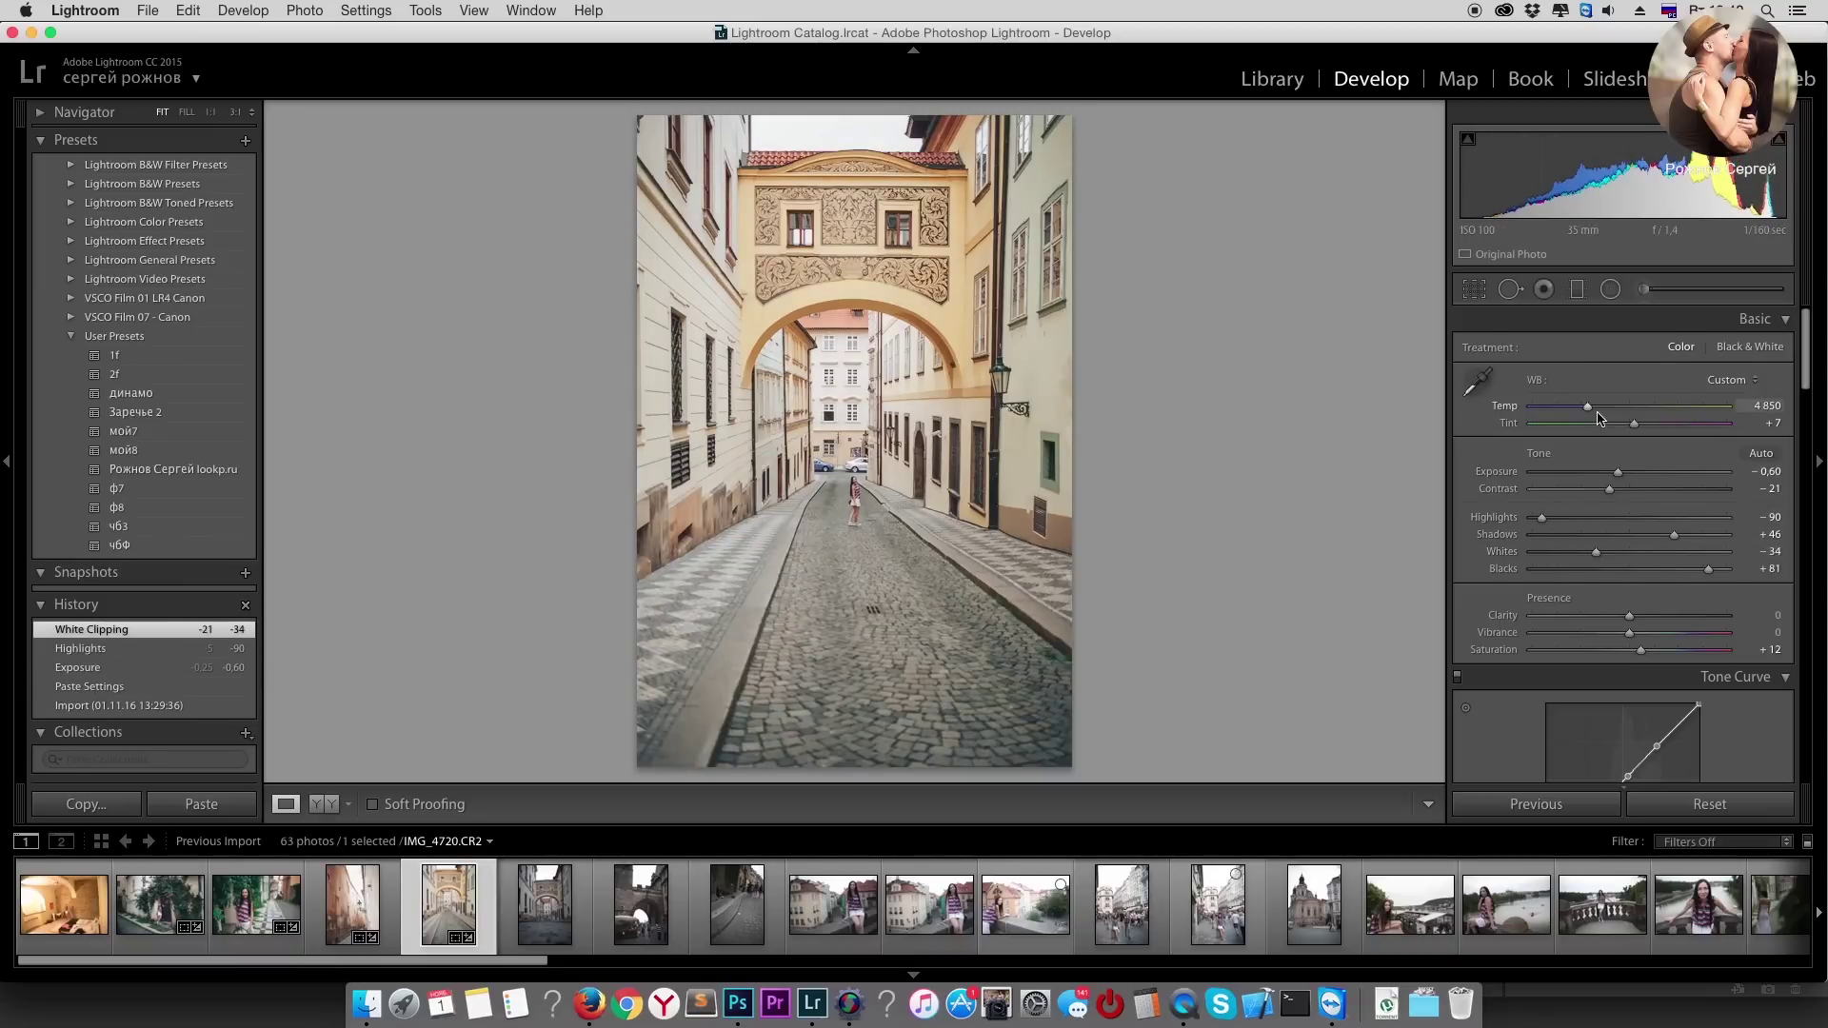
pyautogui.moveTo(1594, 415); pyautogui.dragTo(1590, 415)
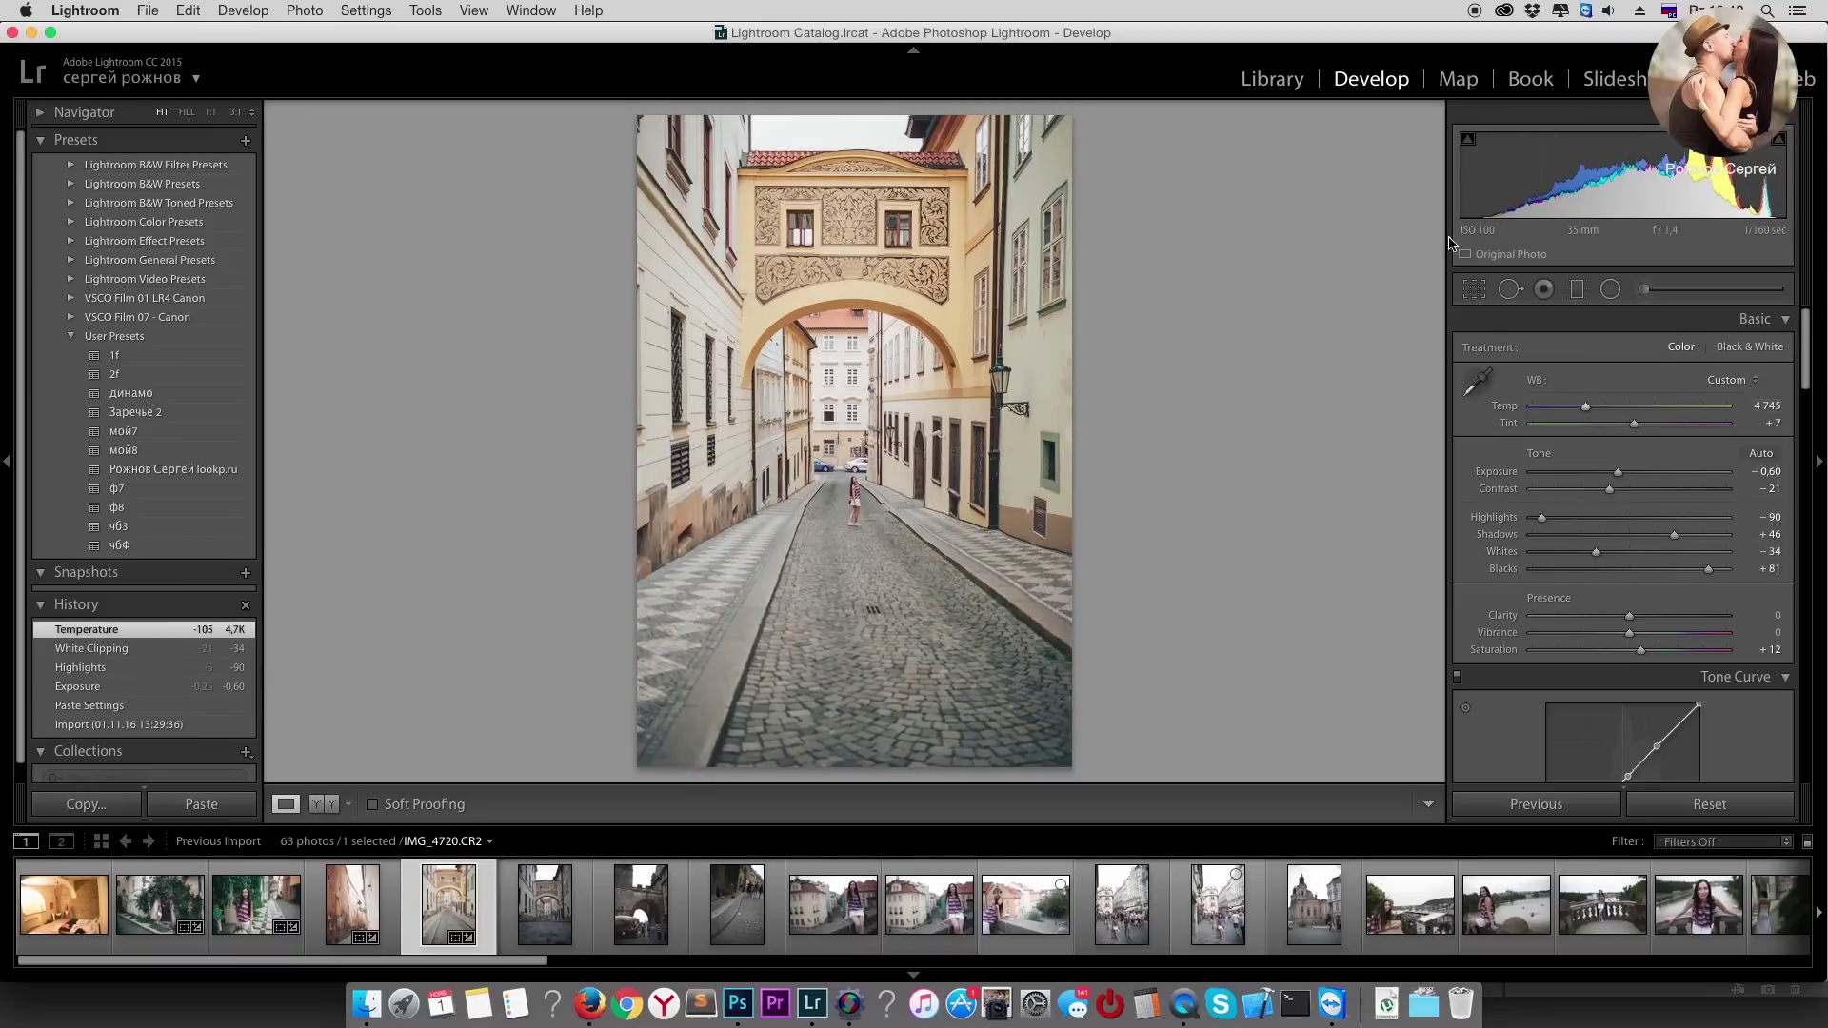
pyautogui.click(1473, 288)
pyautogui.press('r')
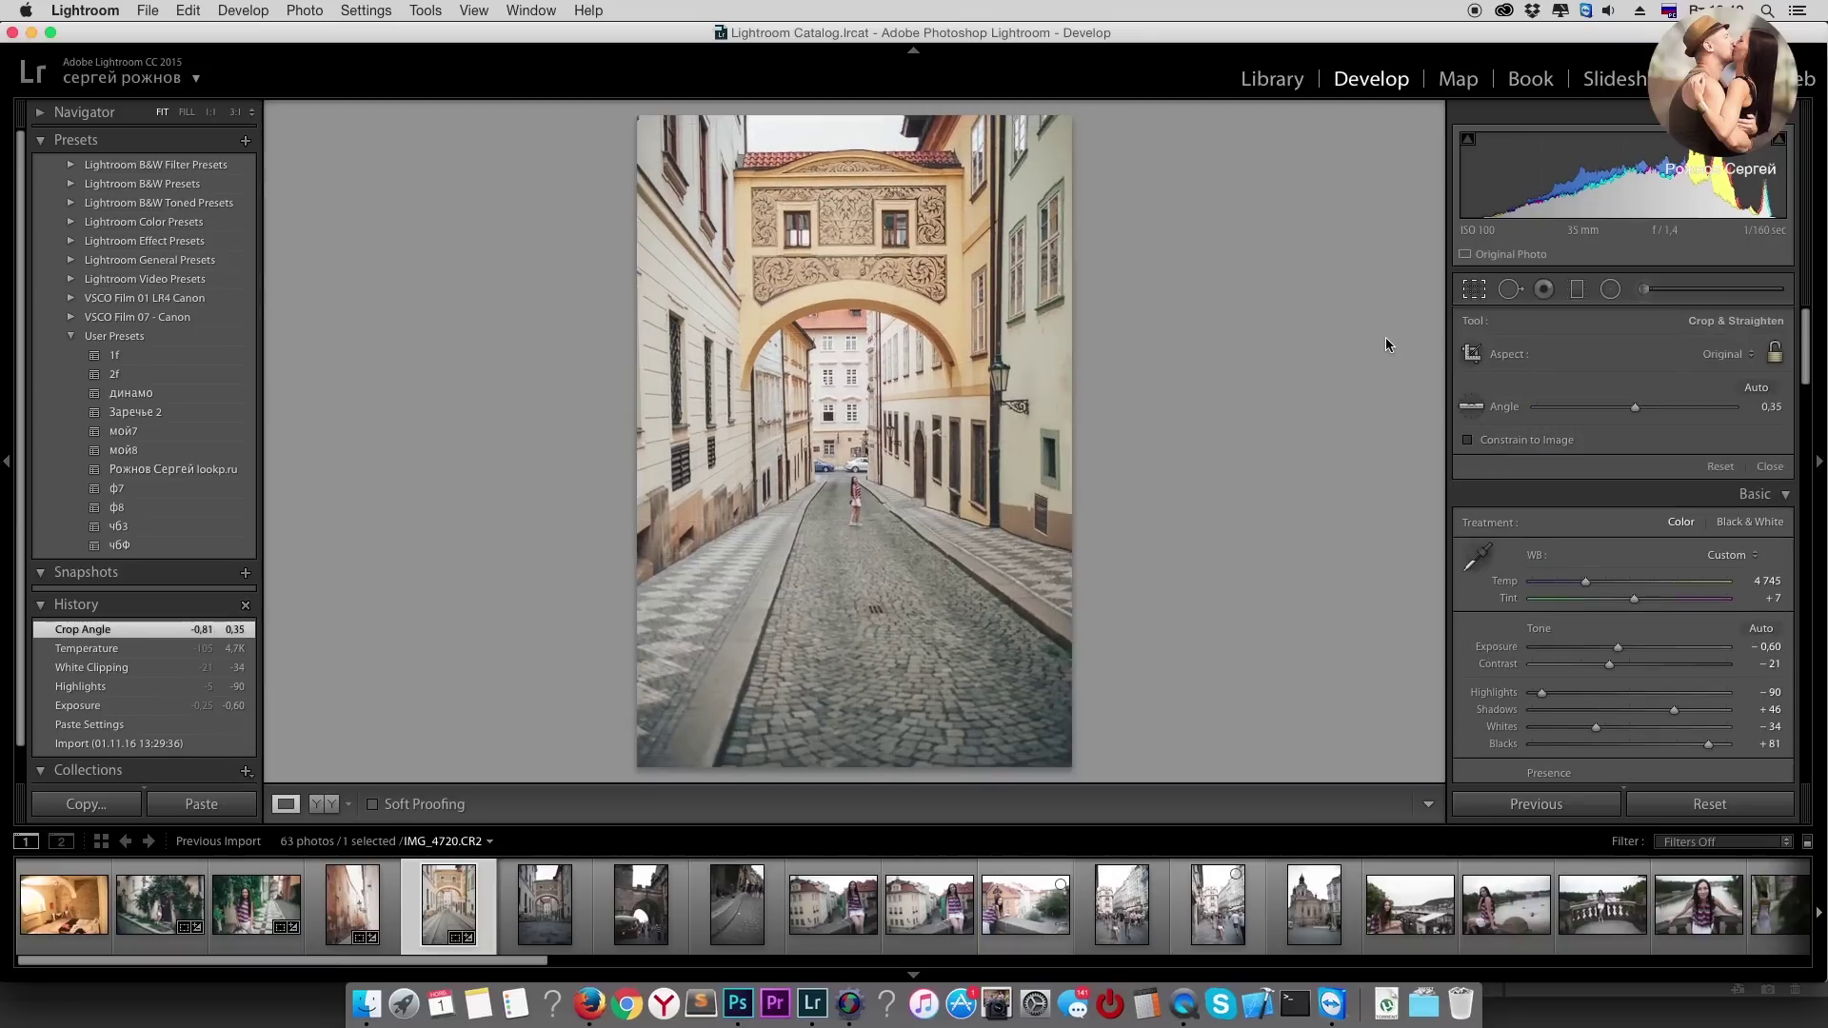
pyautogui.press('Right')
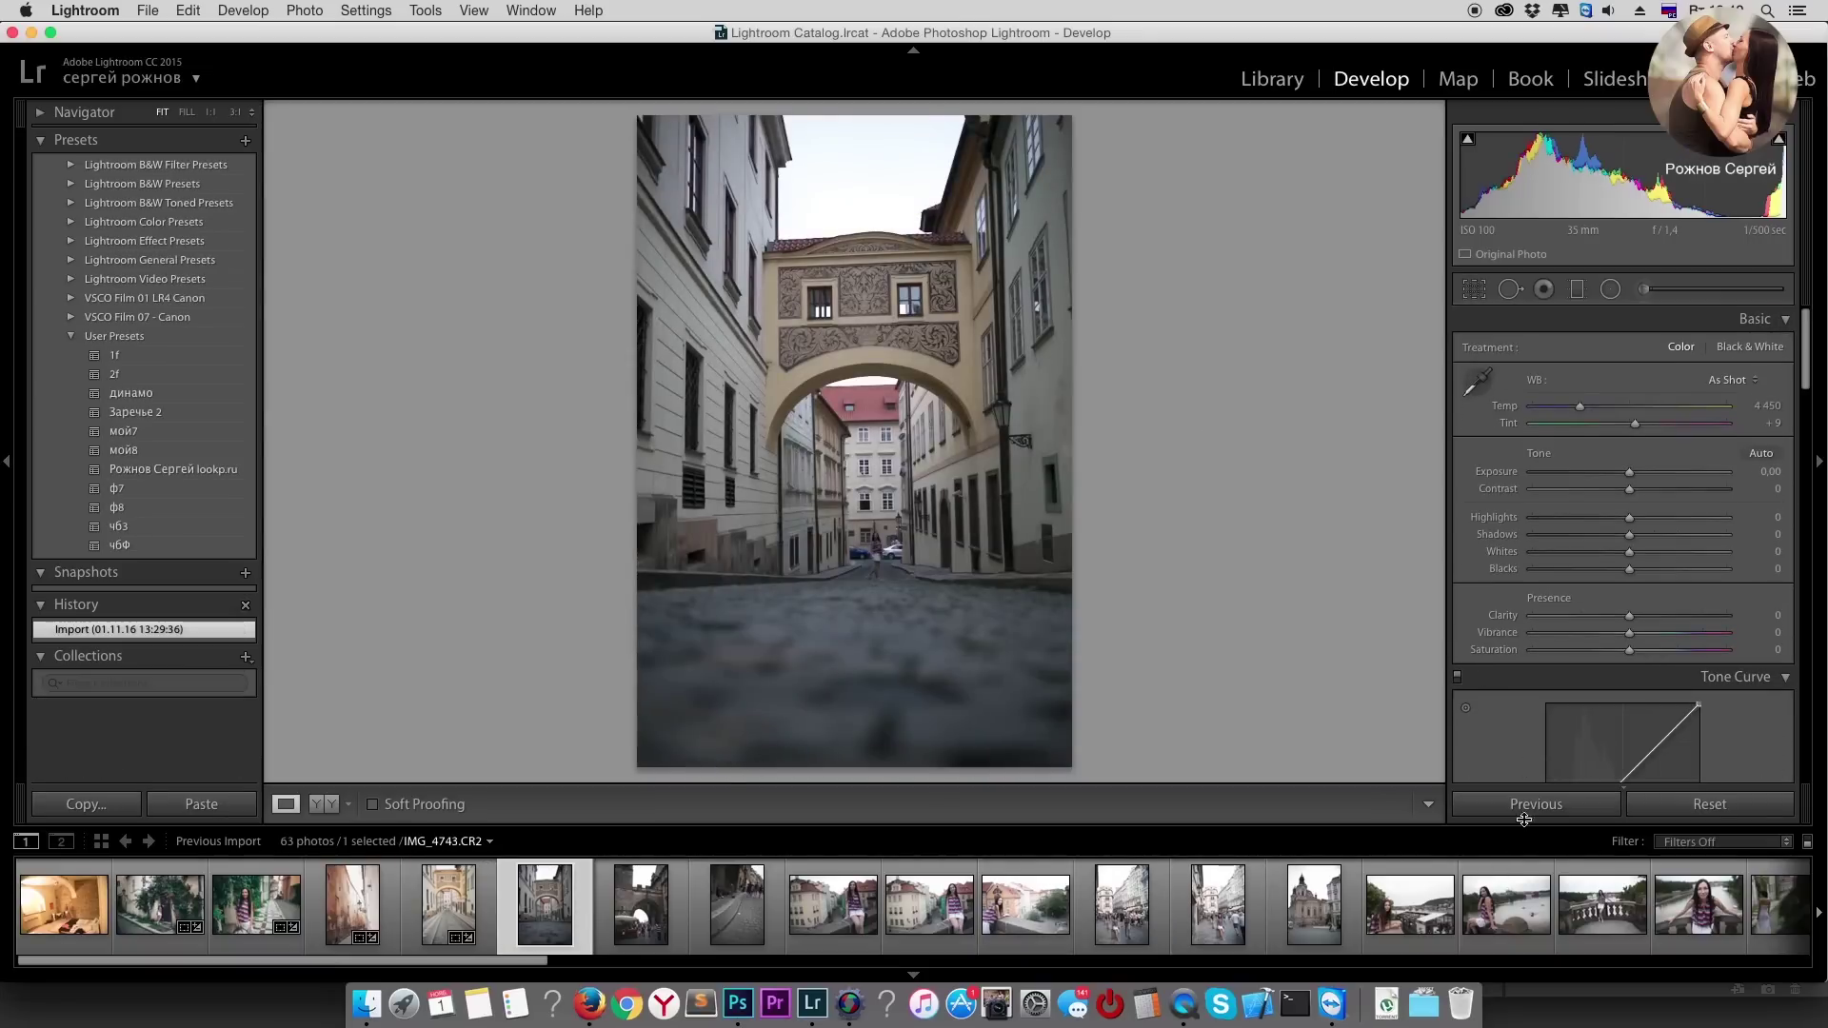
# Step: Paste settings onto IMG_4721 and set Exposure +0.55, Temp 4450 and Highlights −65
pyautogui.click(1531, 803)
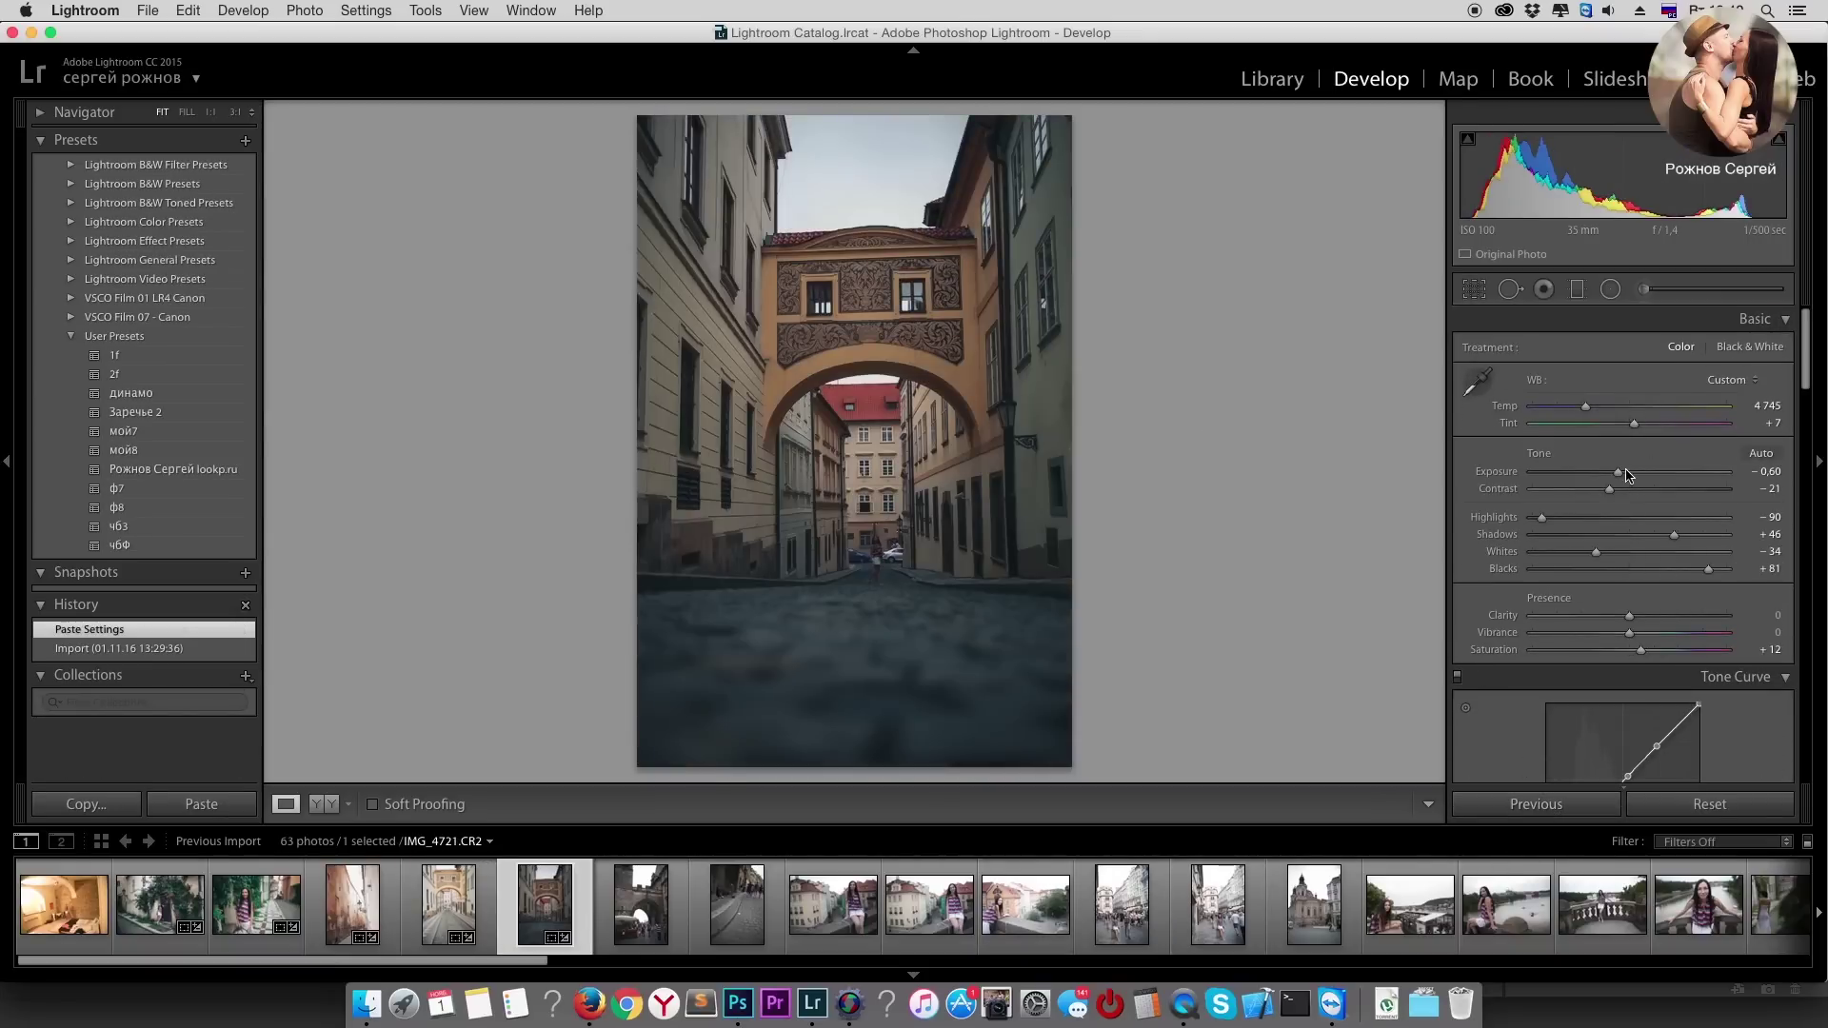
pyautogui.moveTo(1617, 472); pyautogui.dragTo(1640, 471)
pyautogui.moveTo(1585, 406); pyautogui.dragTo(1580, 407)
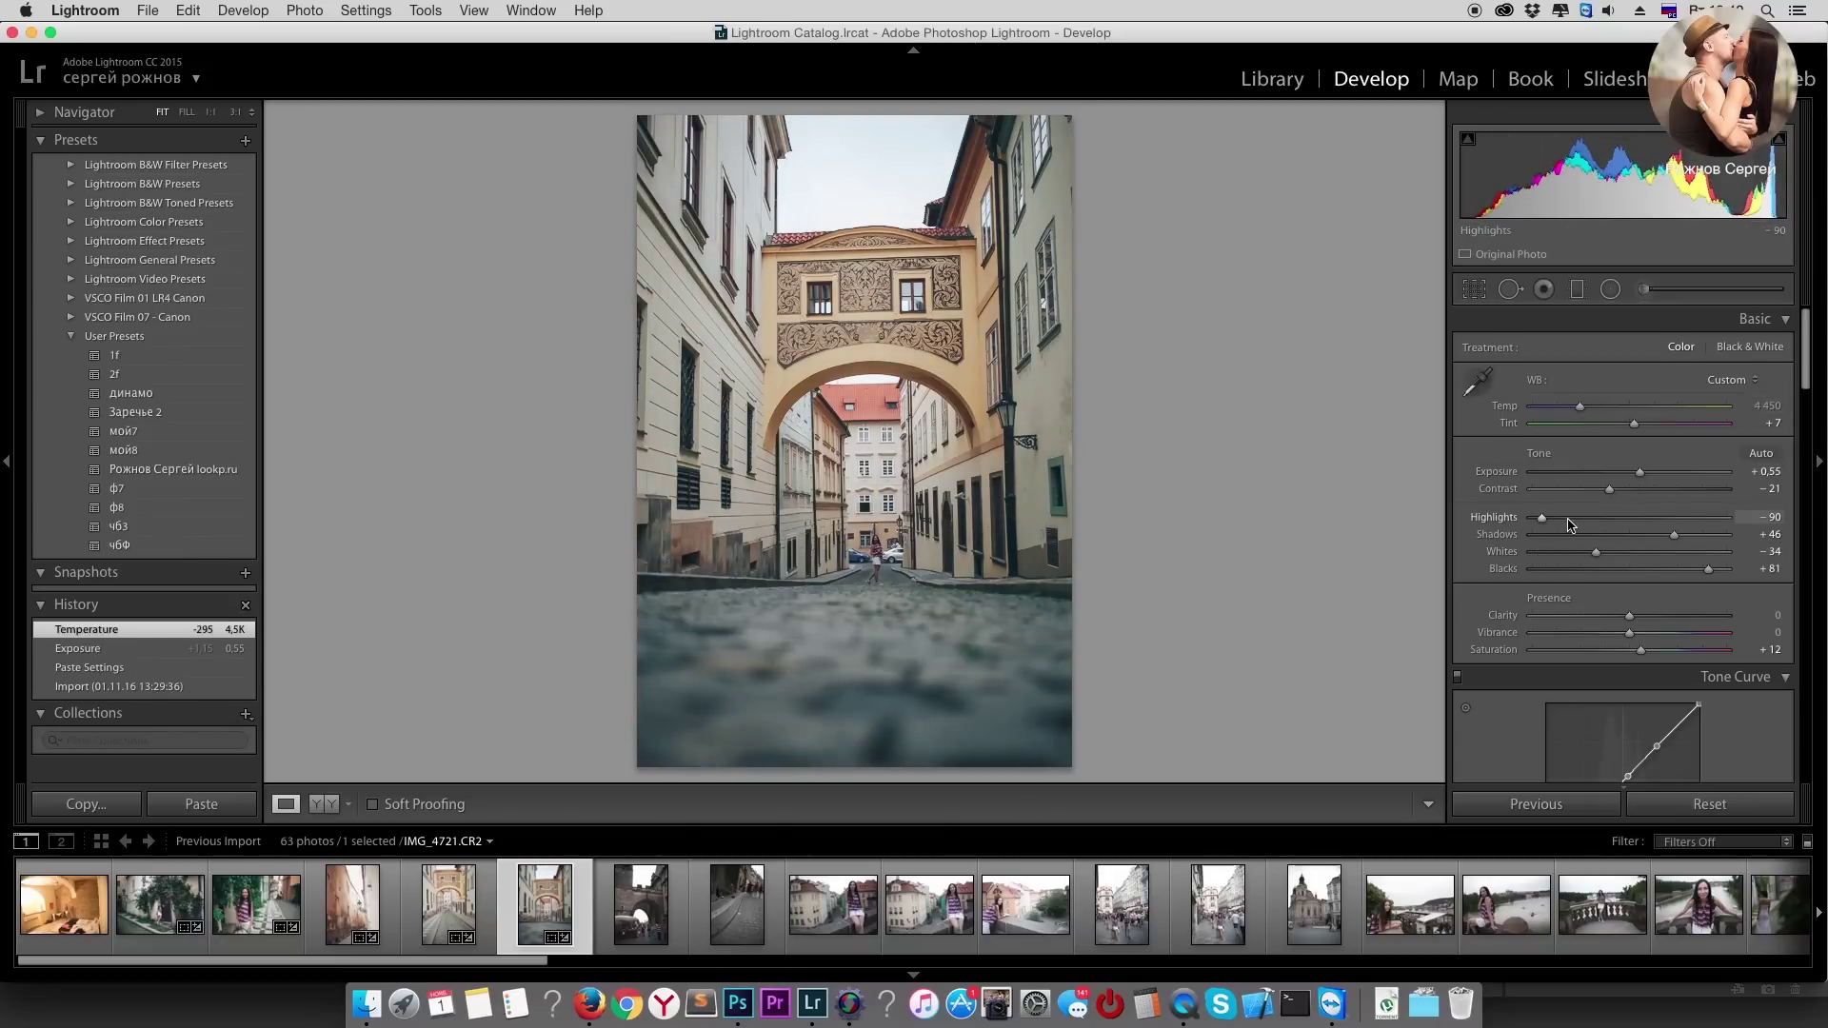
pyautogui.moveTo(1541, 517); pyautogui.dragTo(1566, 517)
pyautogui.press('Right')
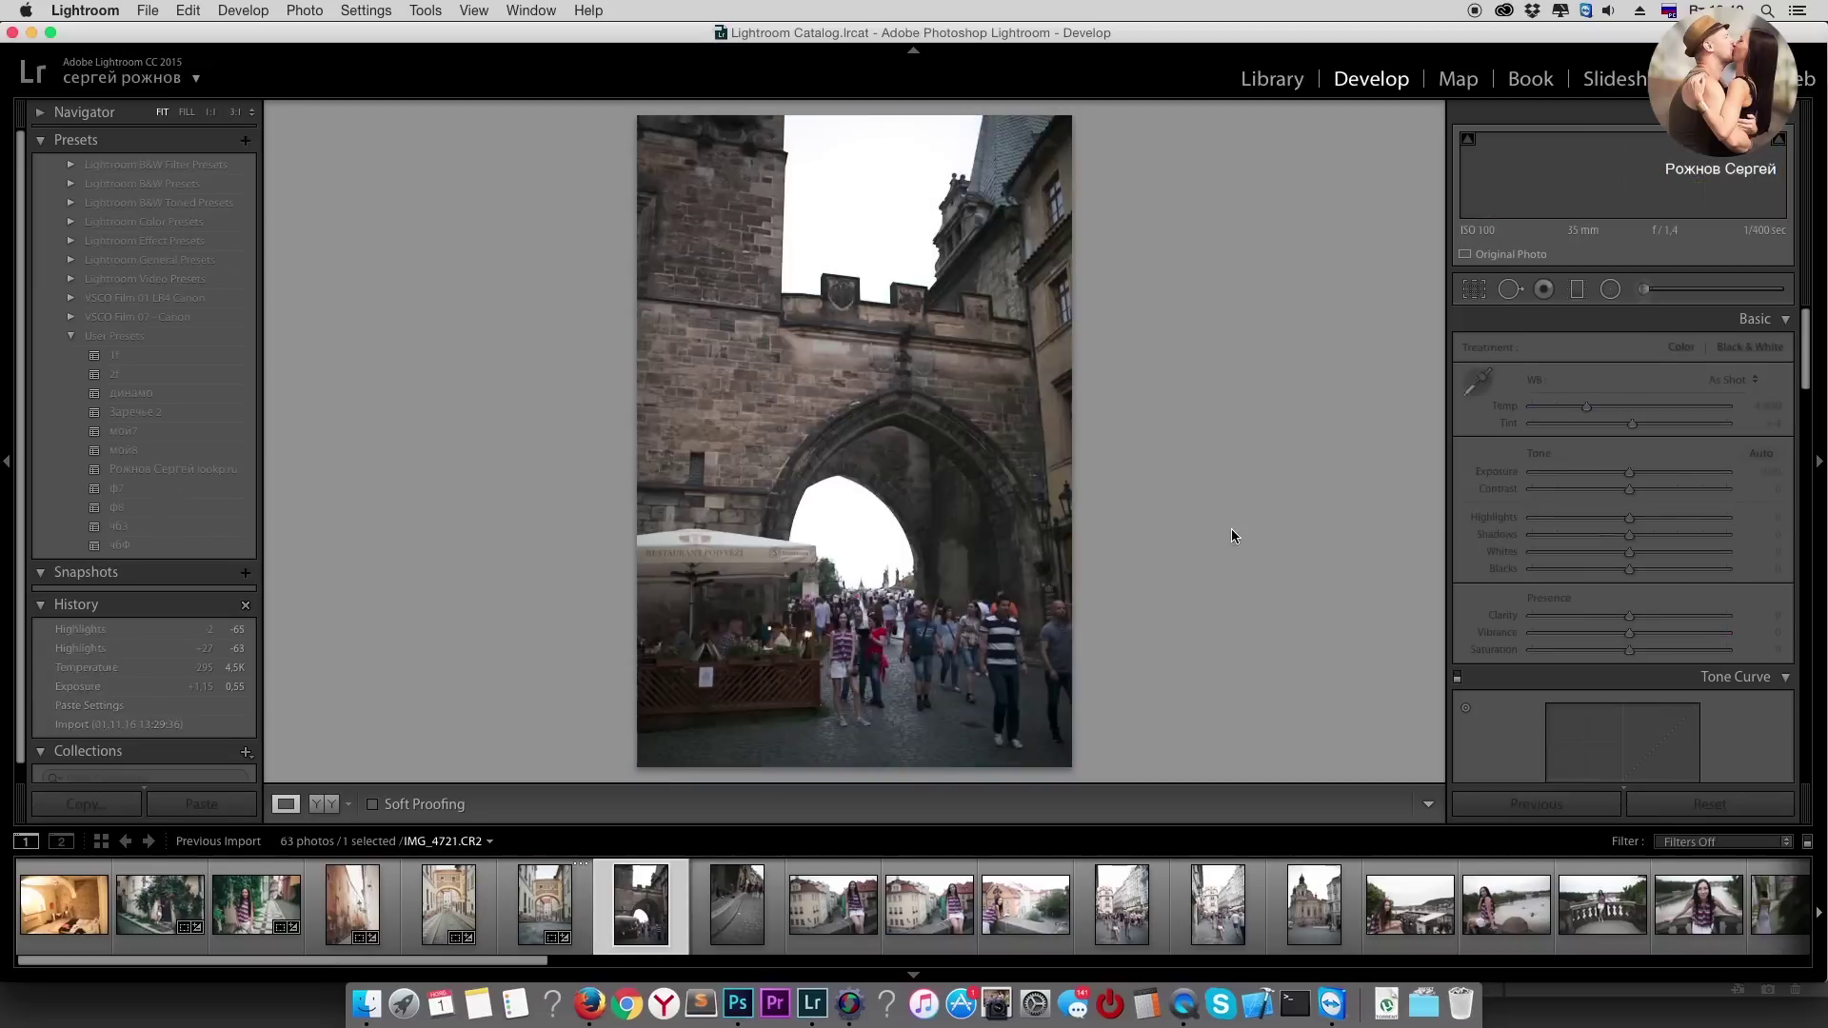
# Step: Paste the previous settings, then set Temp 4696, Whites −3 and Highlights −72
pyautogui.click(1542, 809)
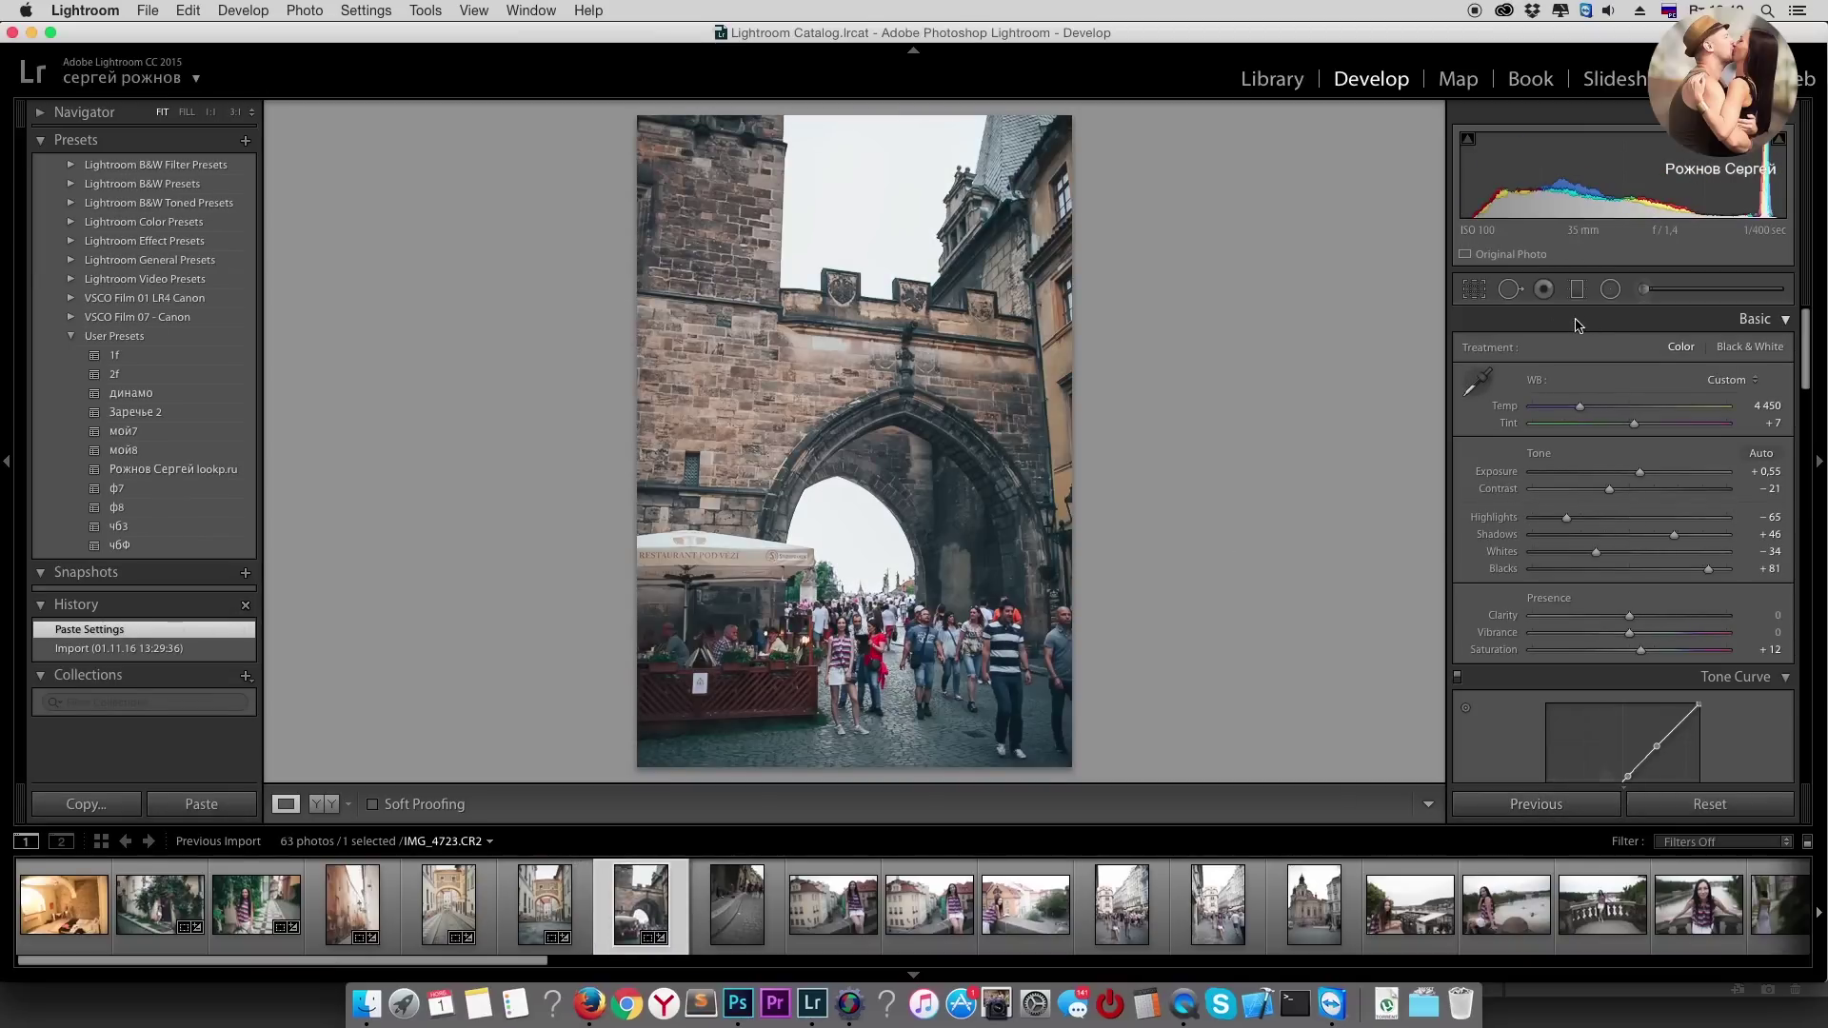
pyautogui.moveTo(1578, 406); pyautogui.dragTo(1588, 413)
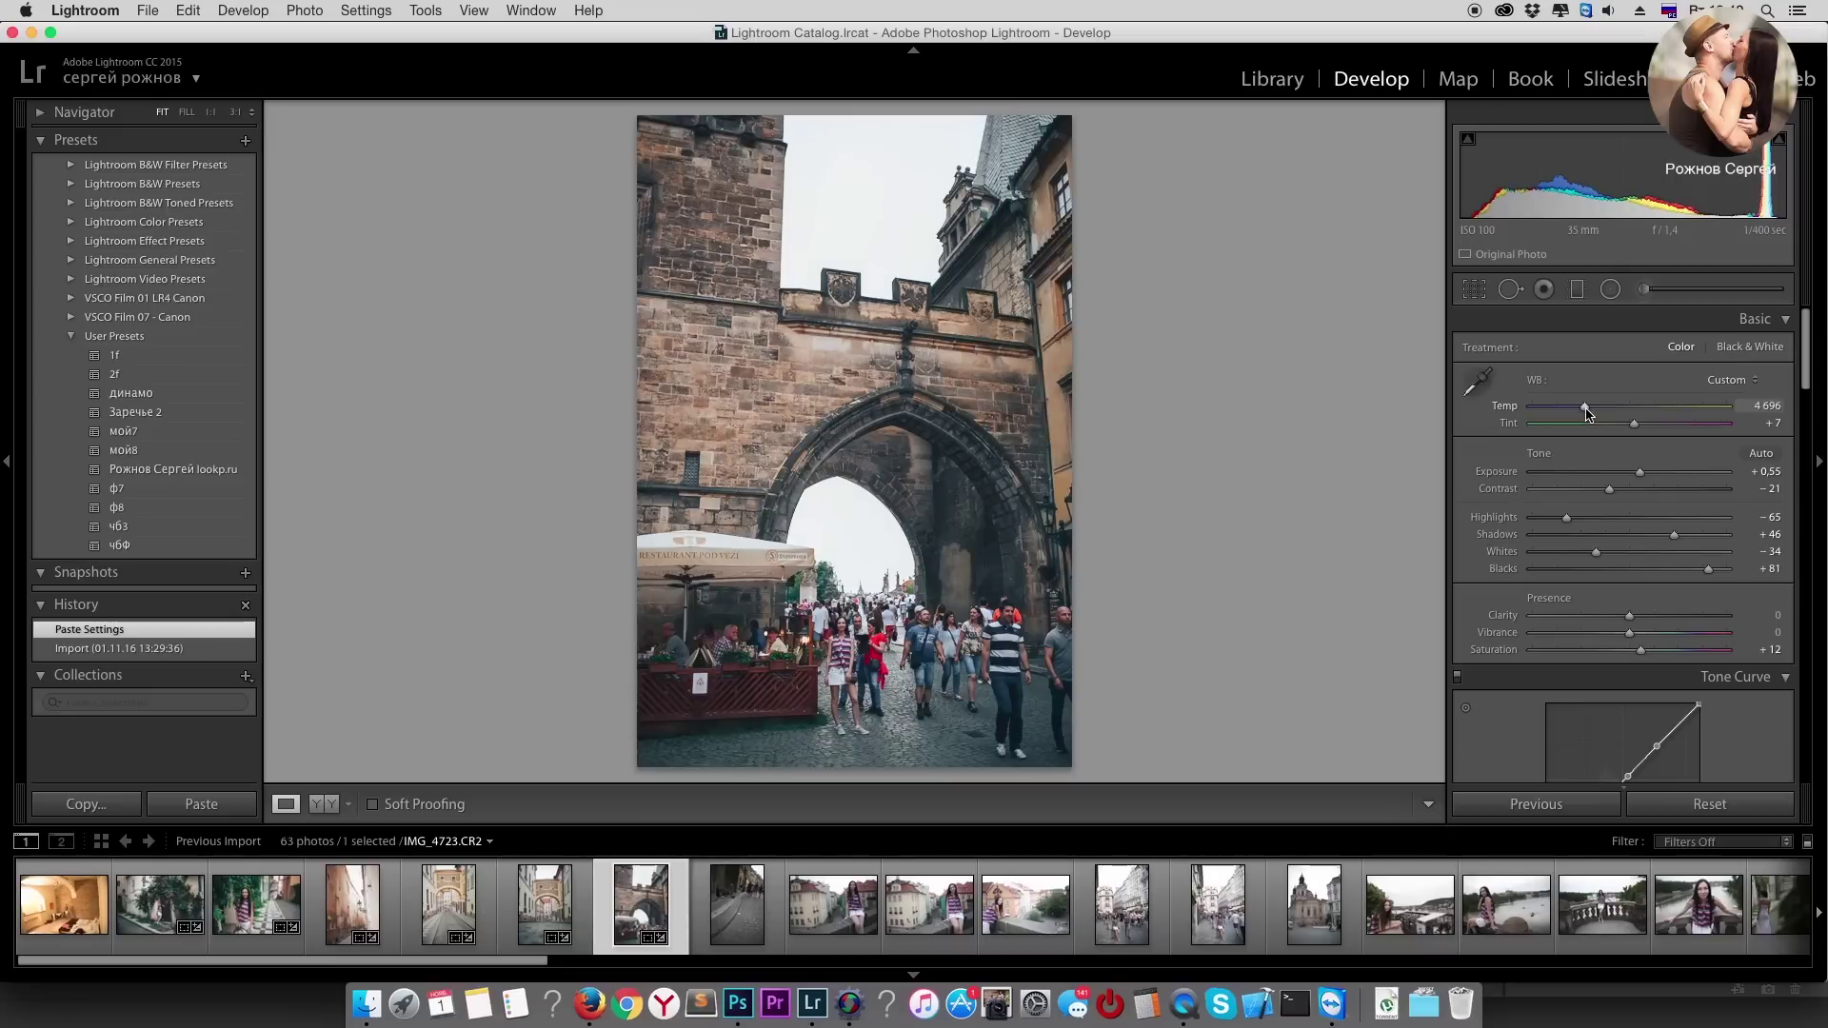
pyautogui.moveTo(1595, 552)
pyautogui.mouseDown()
pyautogui.moveTo(1686, 536)
pyautogui.moveTo(1600, 524)
pyautogui.mouseUp()
pyautogui.click(1627, 552)
pyautogui.click(1559, 519)
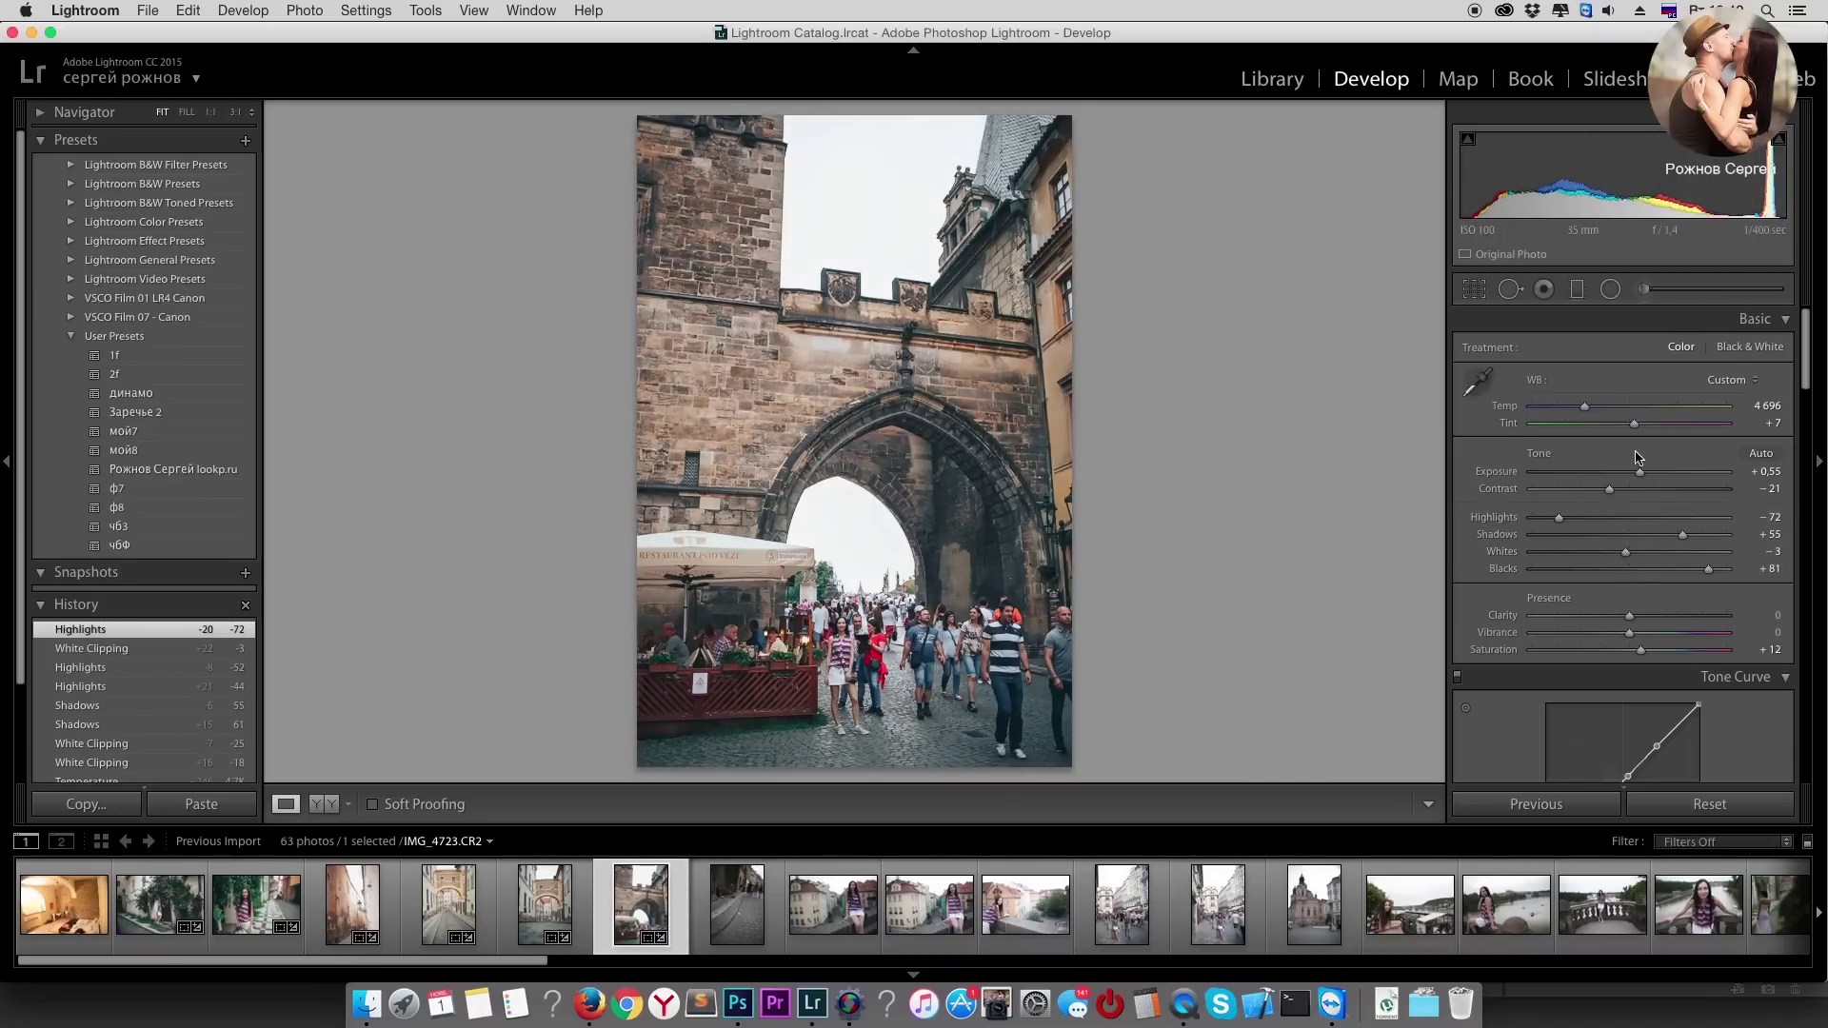
# Step: Level the gate-tower photo with a slight rotation, then open the cobblestone street photo
pyautogui.click(1475, 290)
pyautogui.moveTo(1380, 504); pyautogui.dragTo(1383, 529)
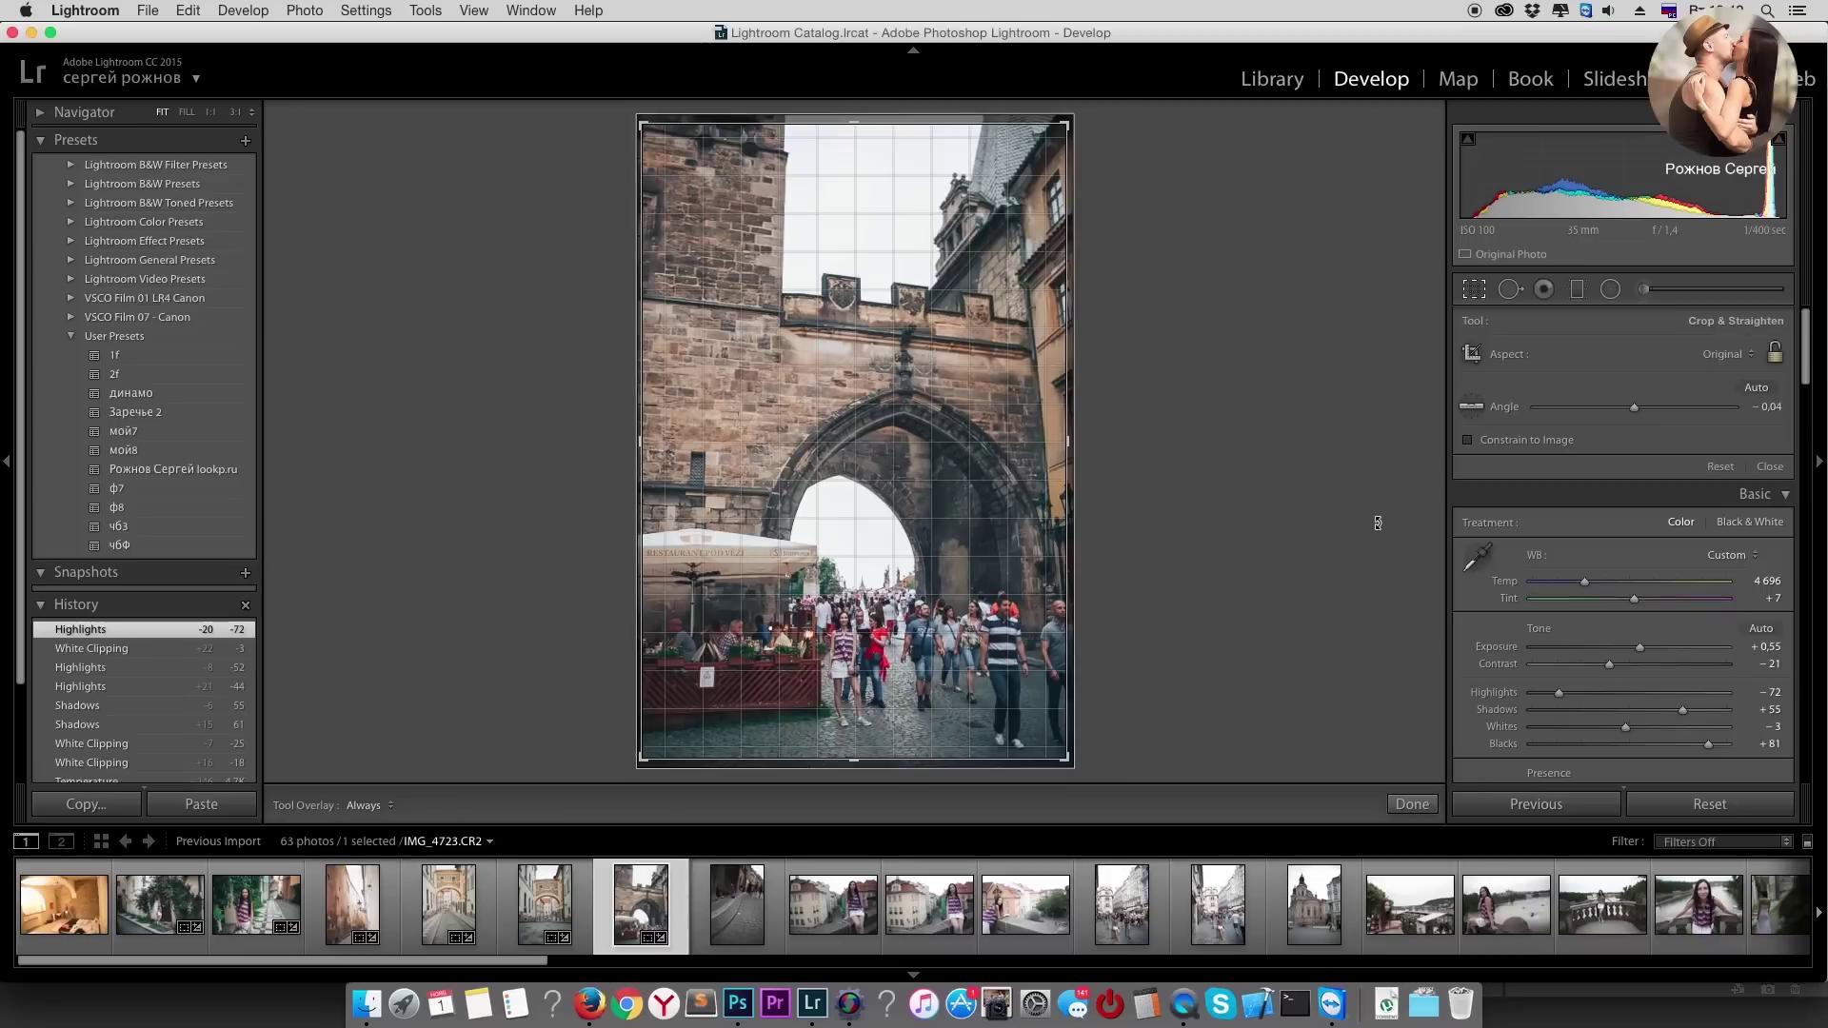
pyautogui.press('Return')
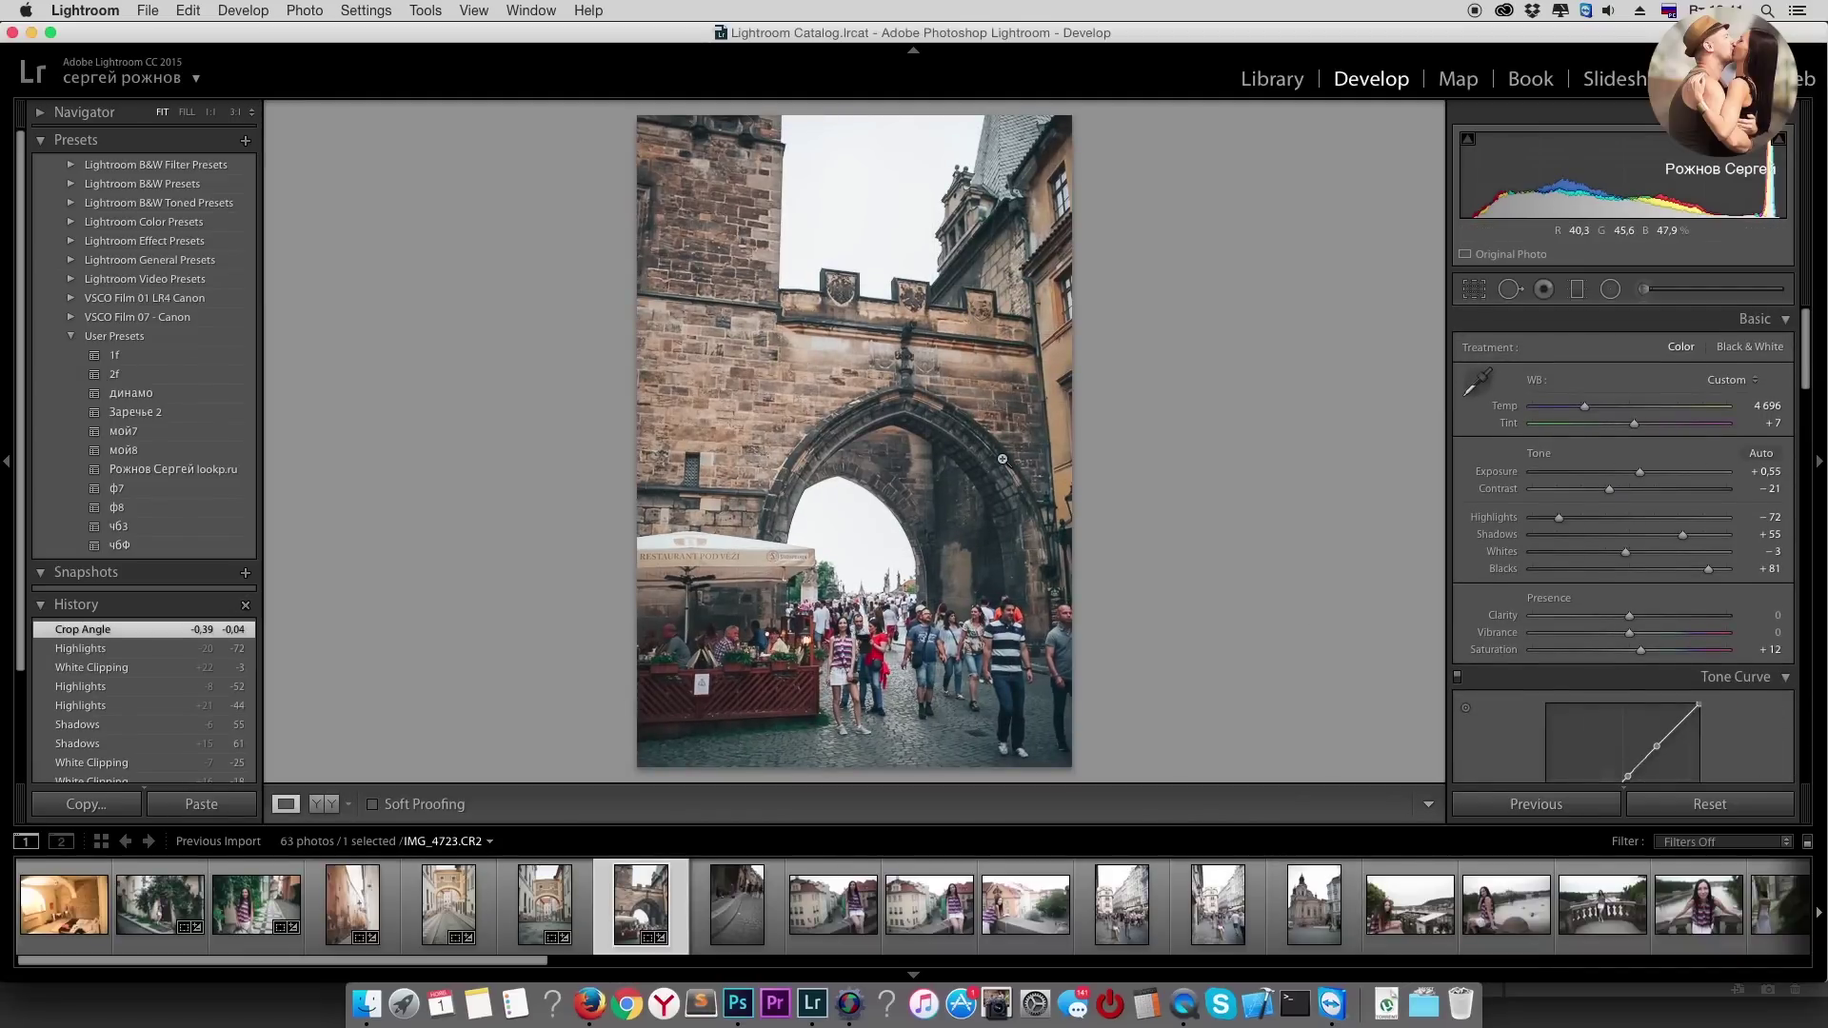
pyautogui.press('Right')
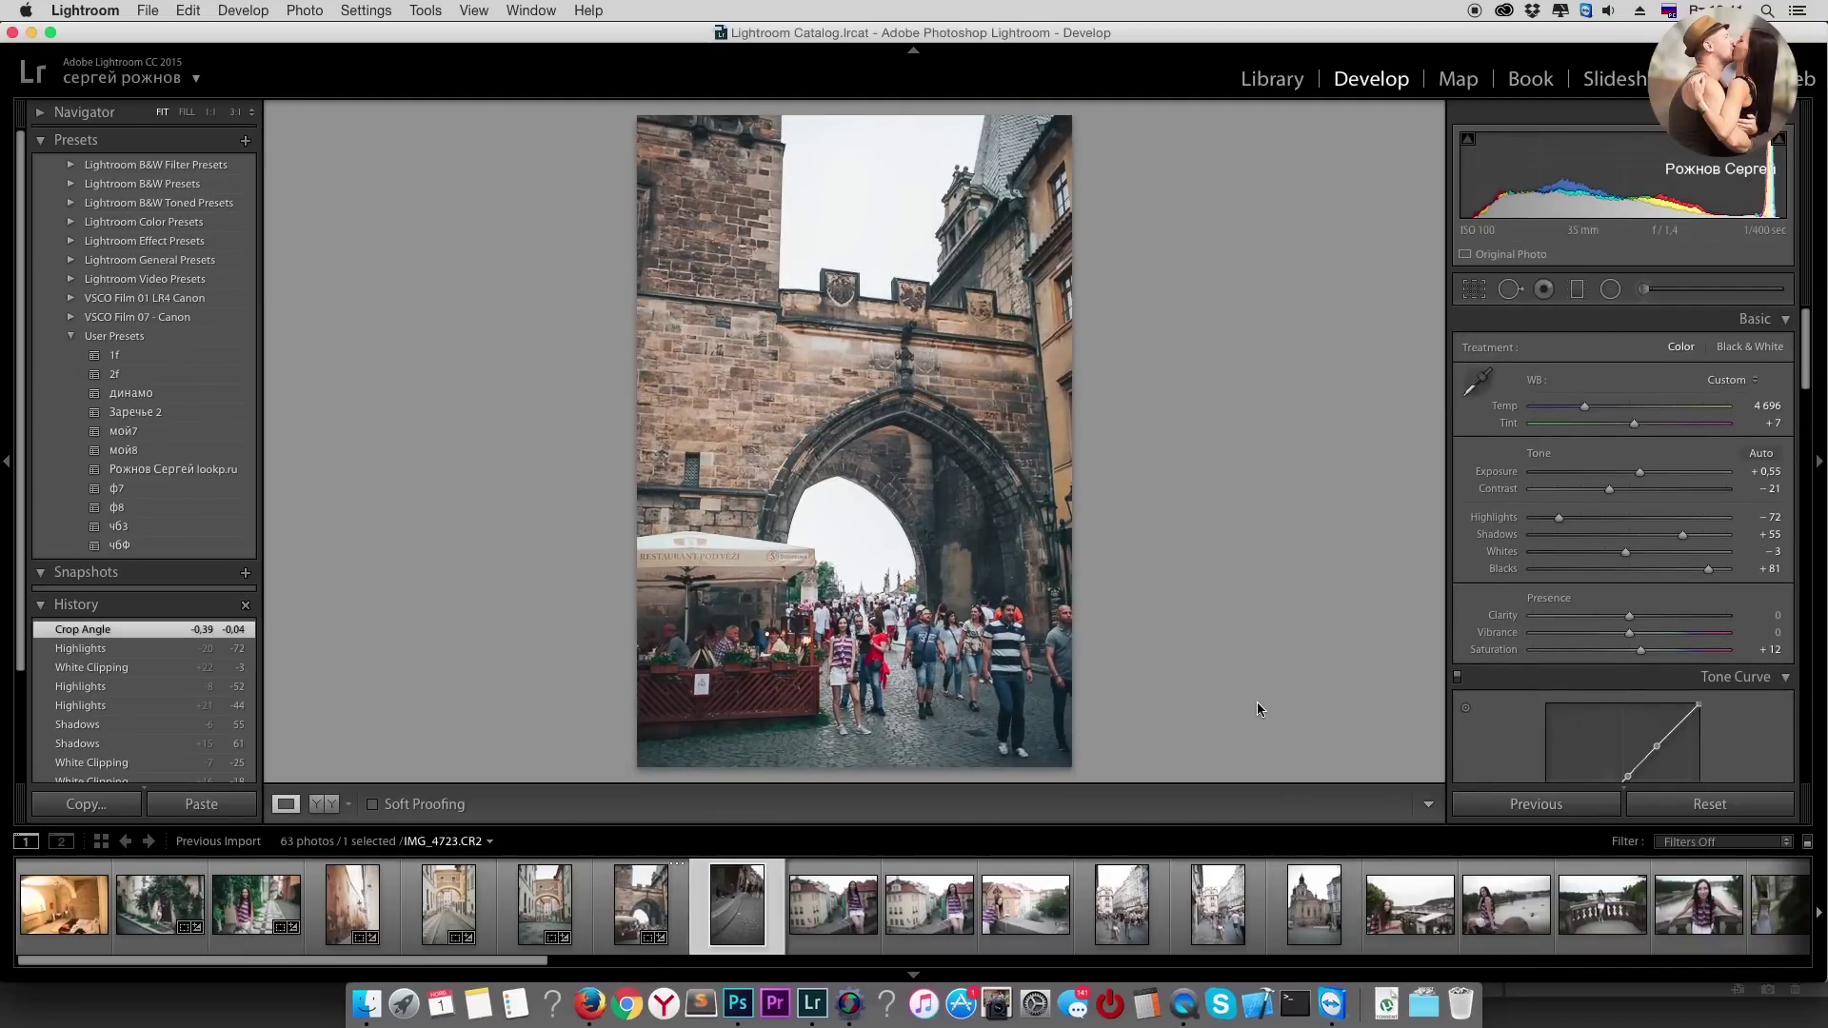
pyautogui.press('Left')
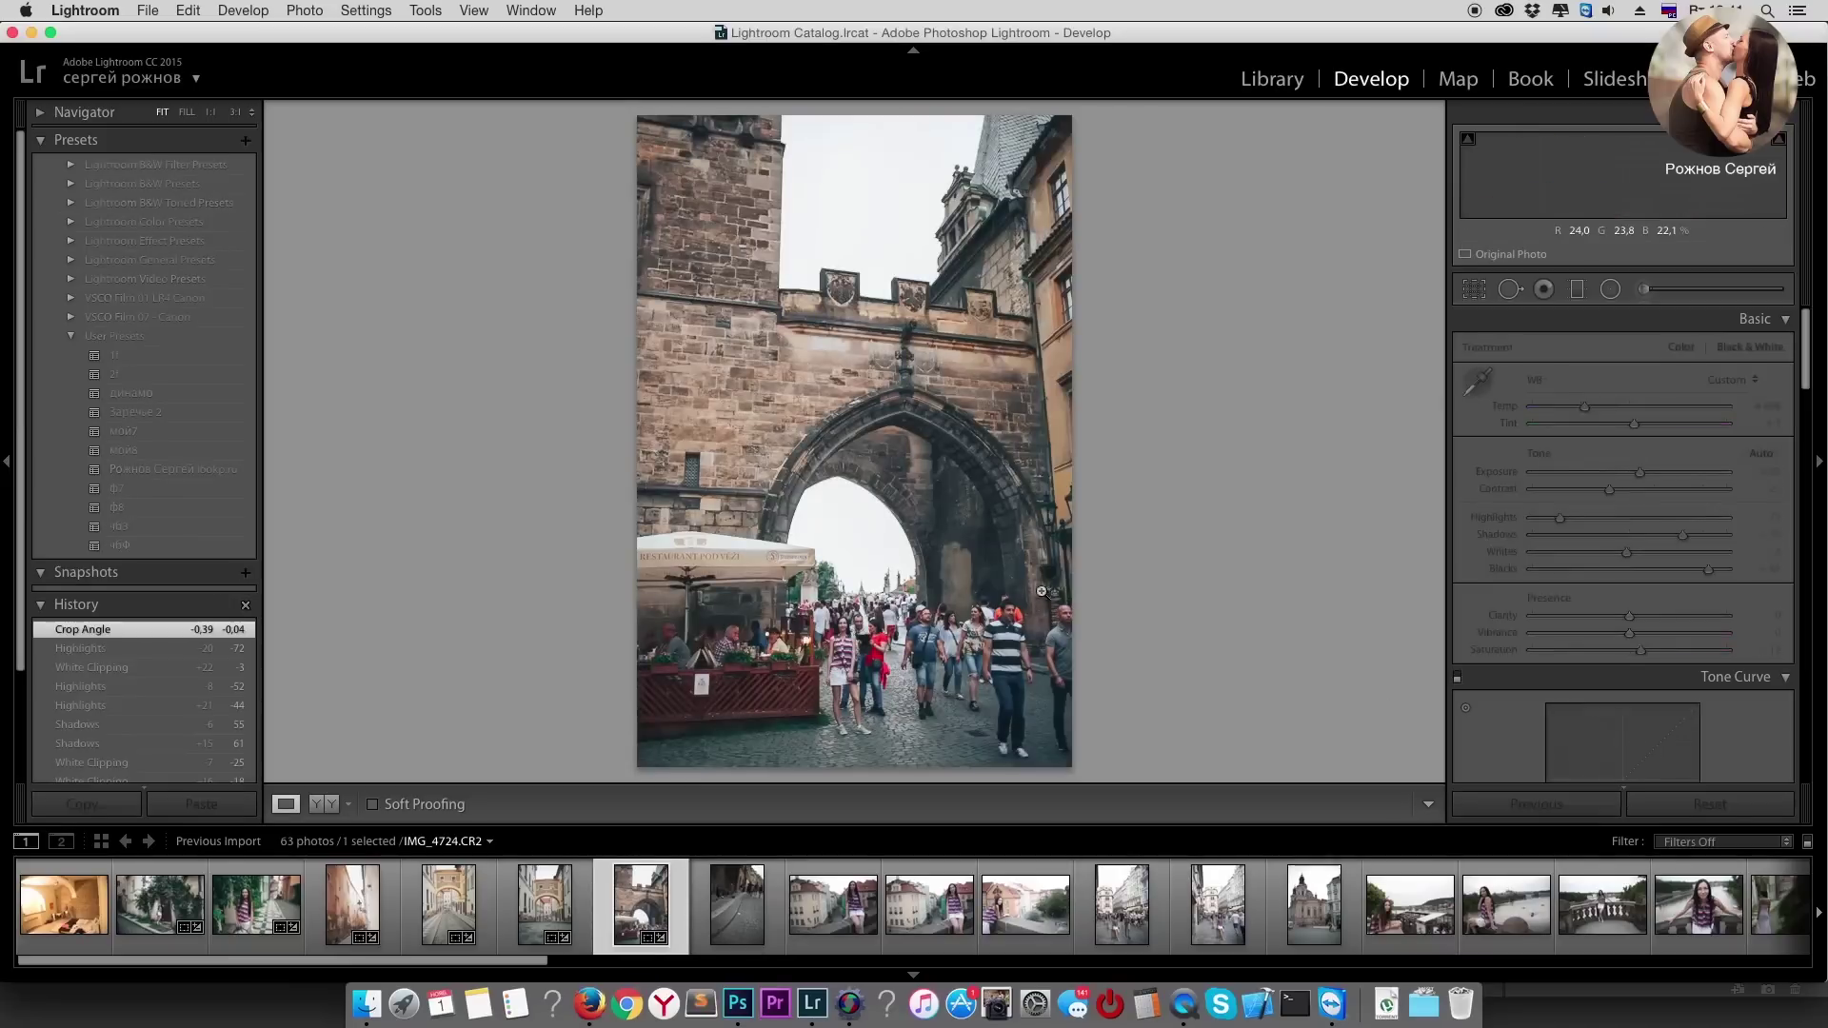
pyautogui.press('Right')
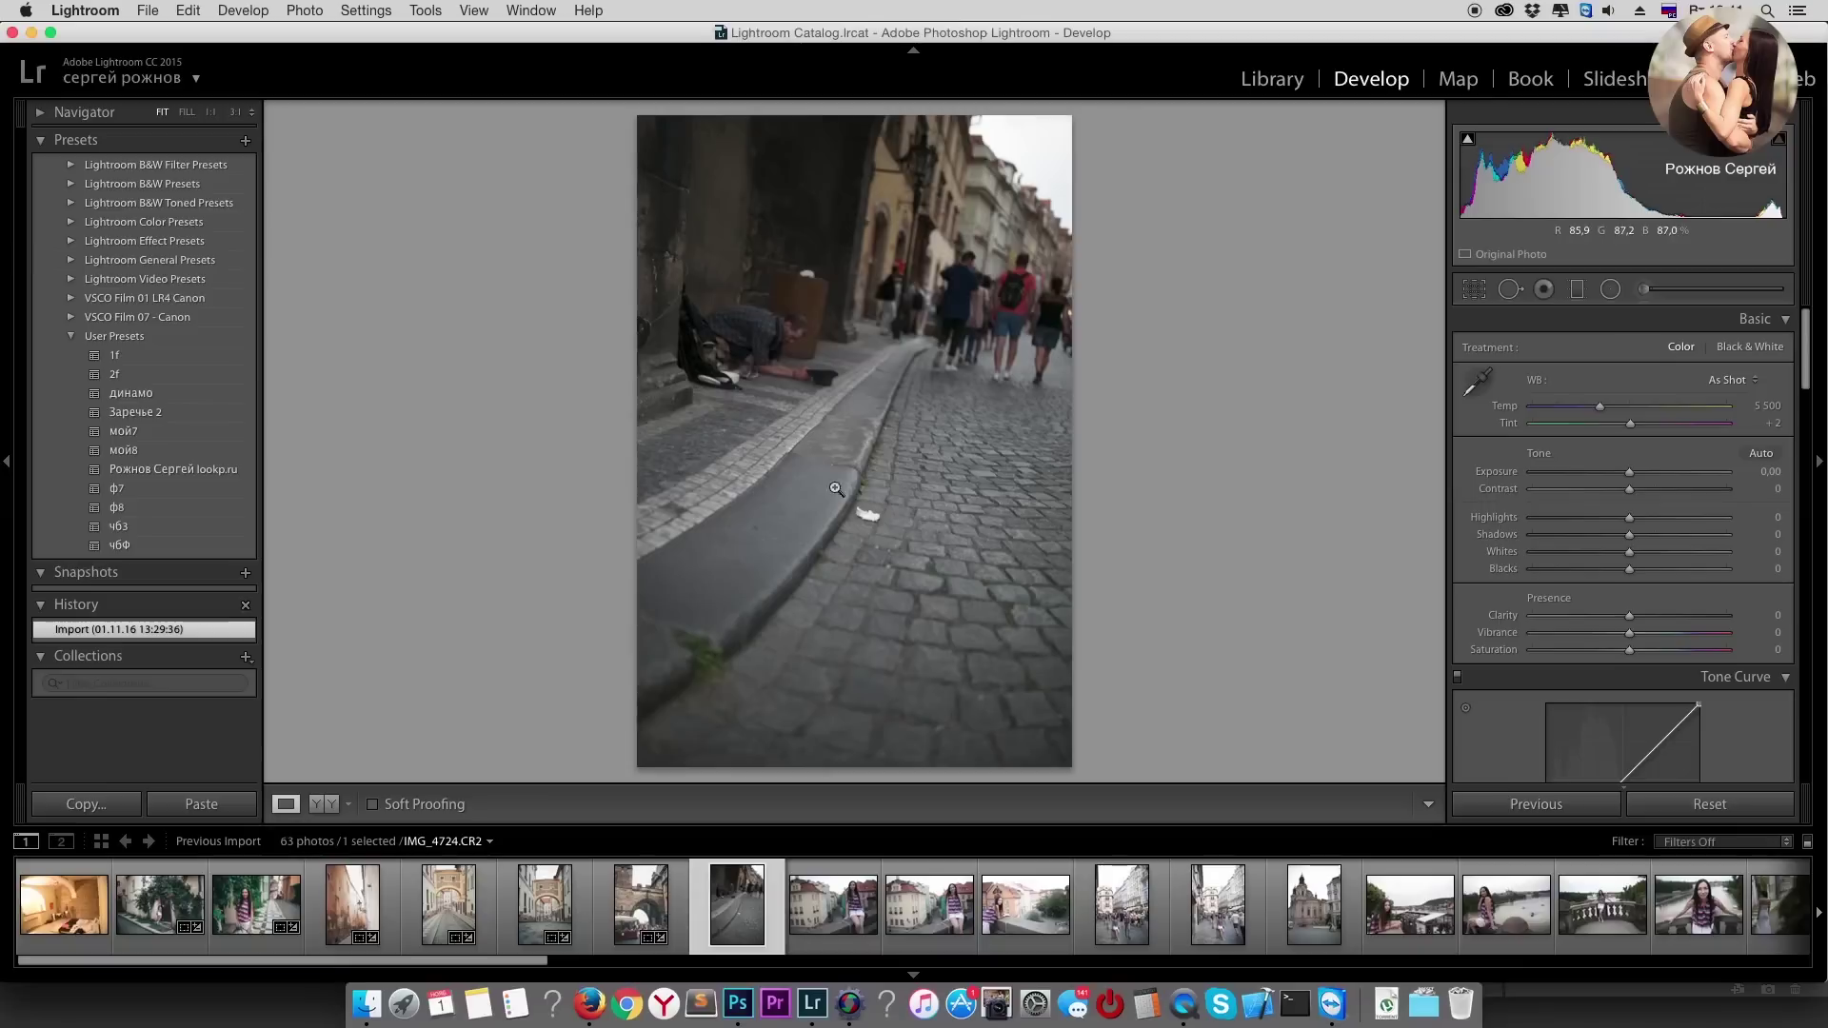
# Step: Rotate the cobblestone photo to −1.86° and advance to the woman-on-bridge portrait
pyautogui.click(1474, 289)
pyautogui.moveTo(1317, 525); pyautogui.dragTo(1317, 521)
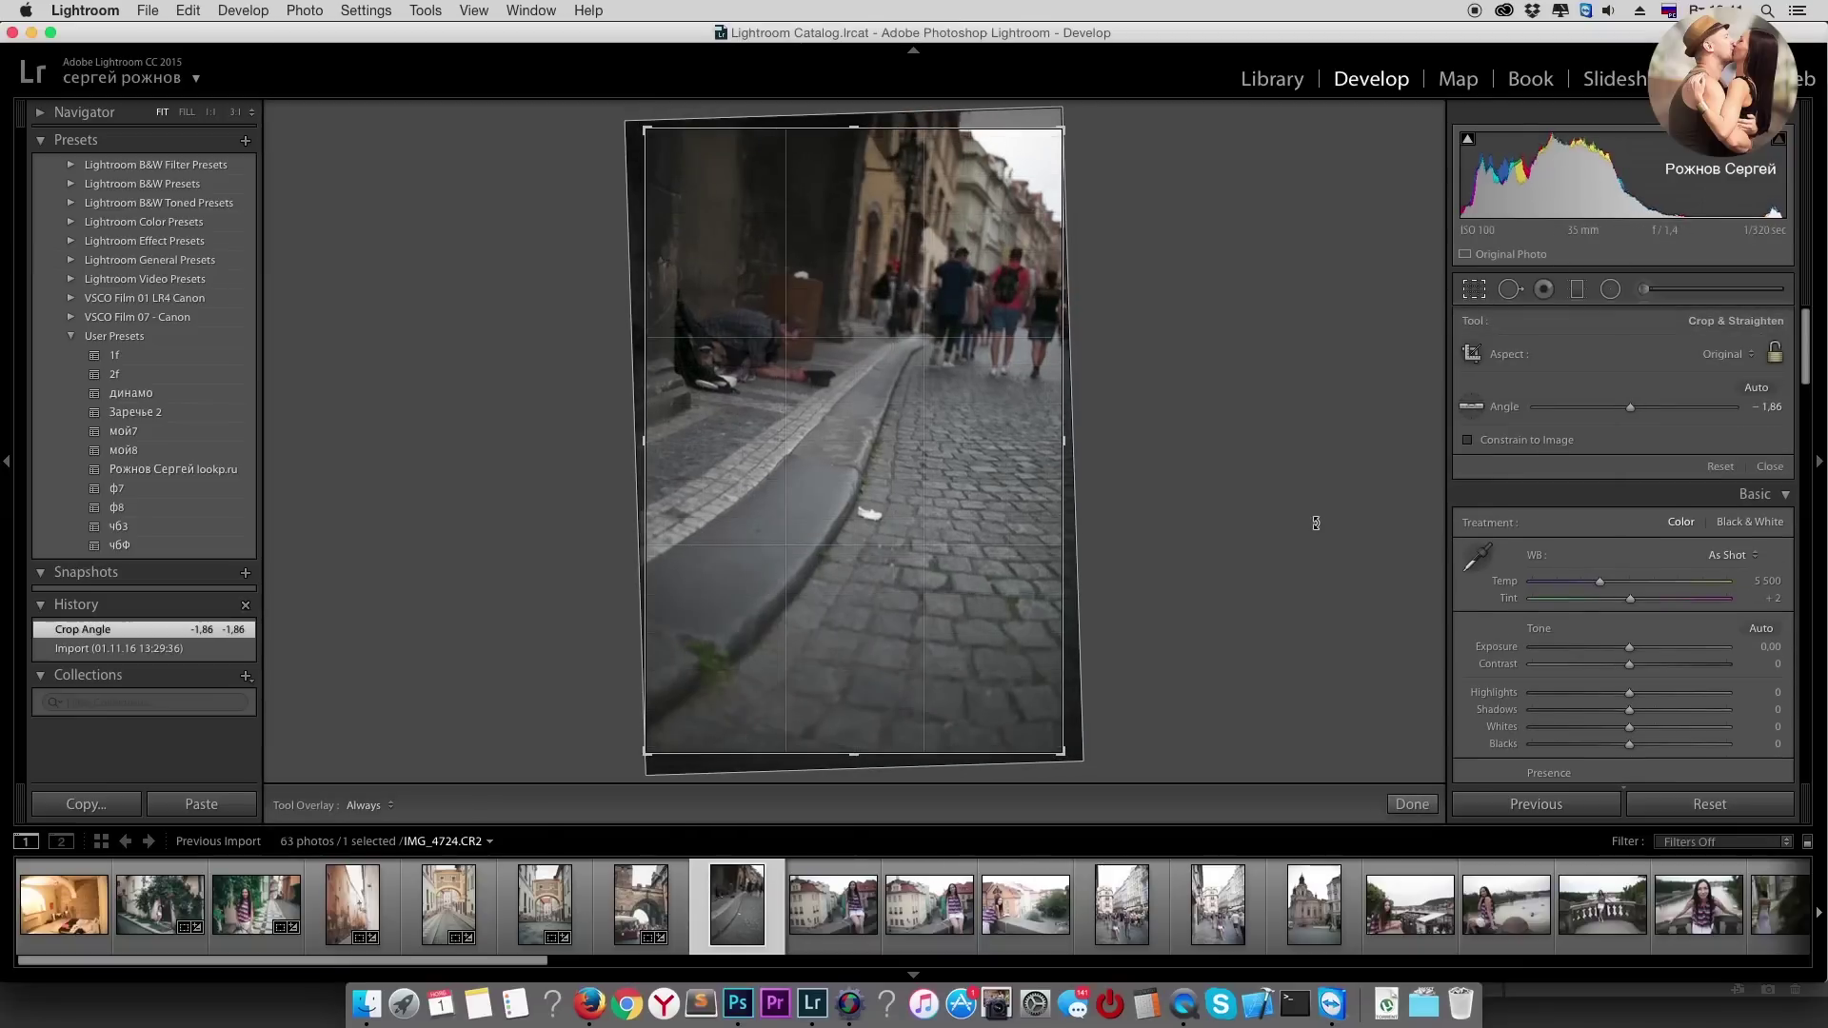
pyautogui.press('Return')
pyautogui.press('Right')
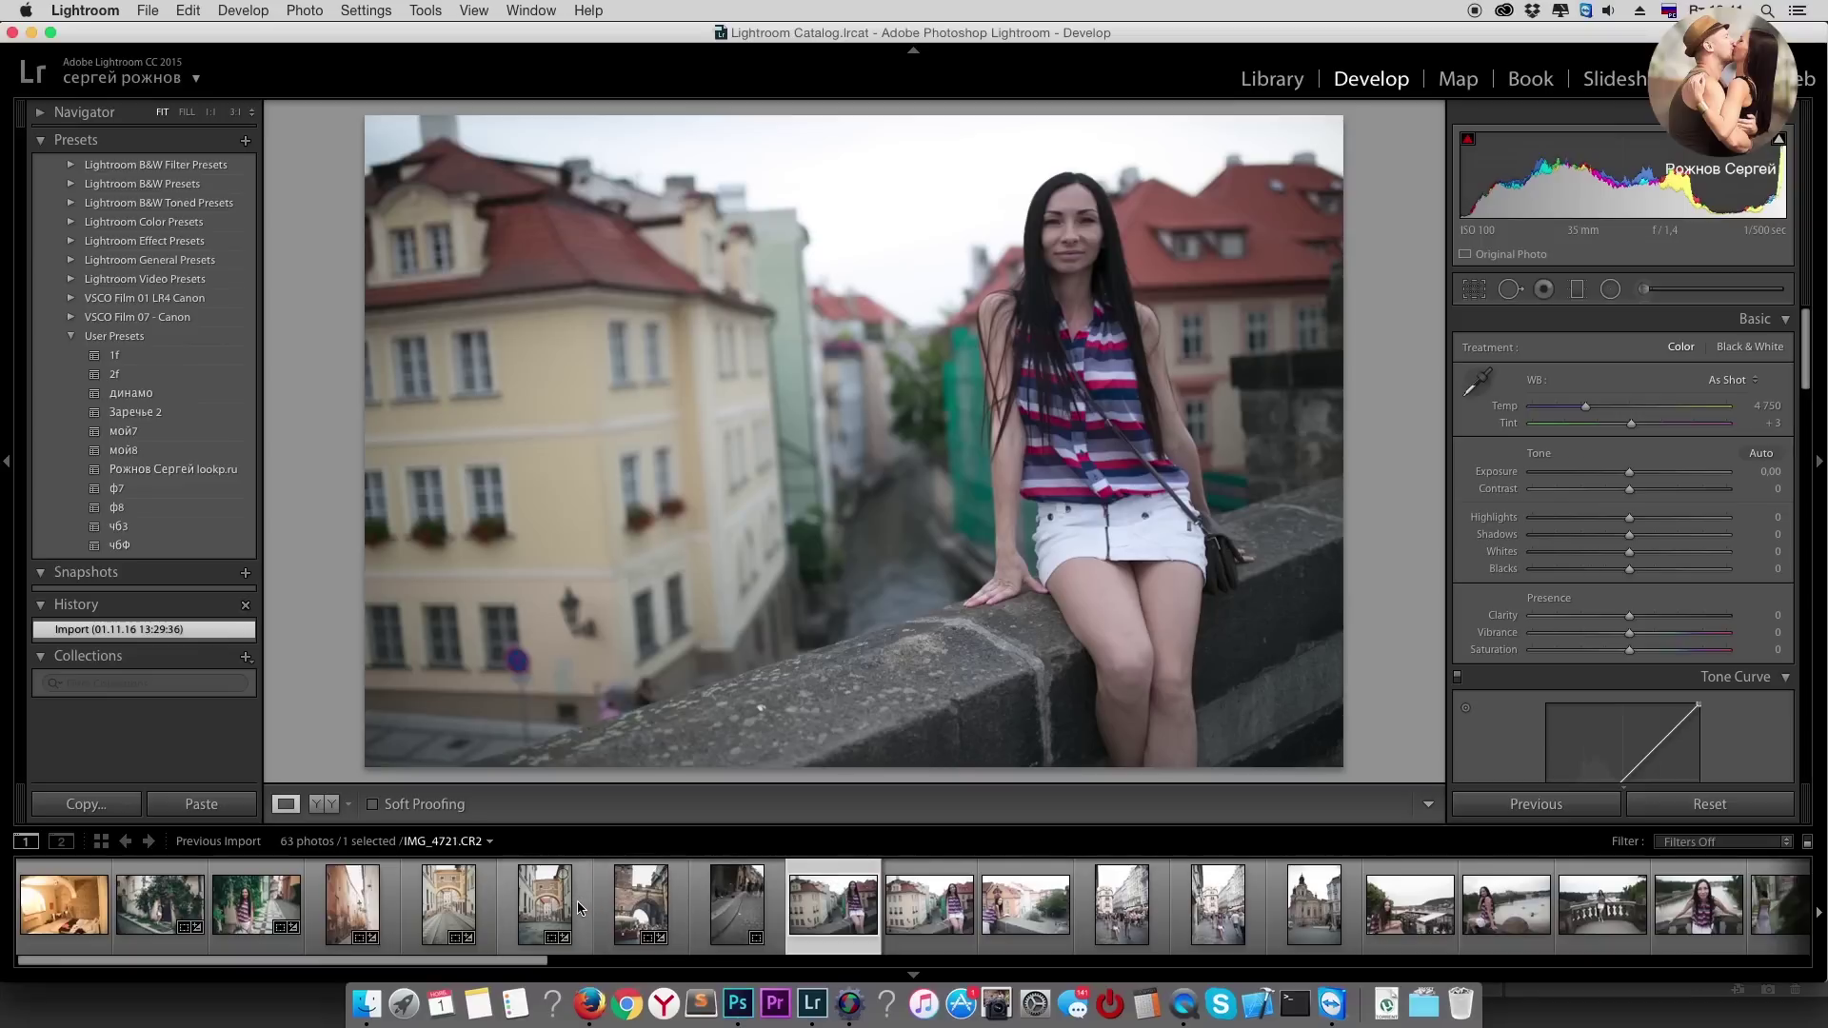
# Step: Open the seated-woman bridge photo and paste the previous photo's settings
pyautogui.click(256, 902)
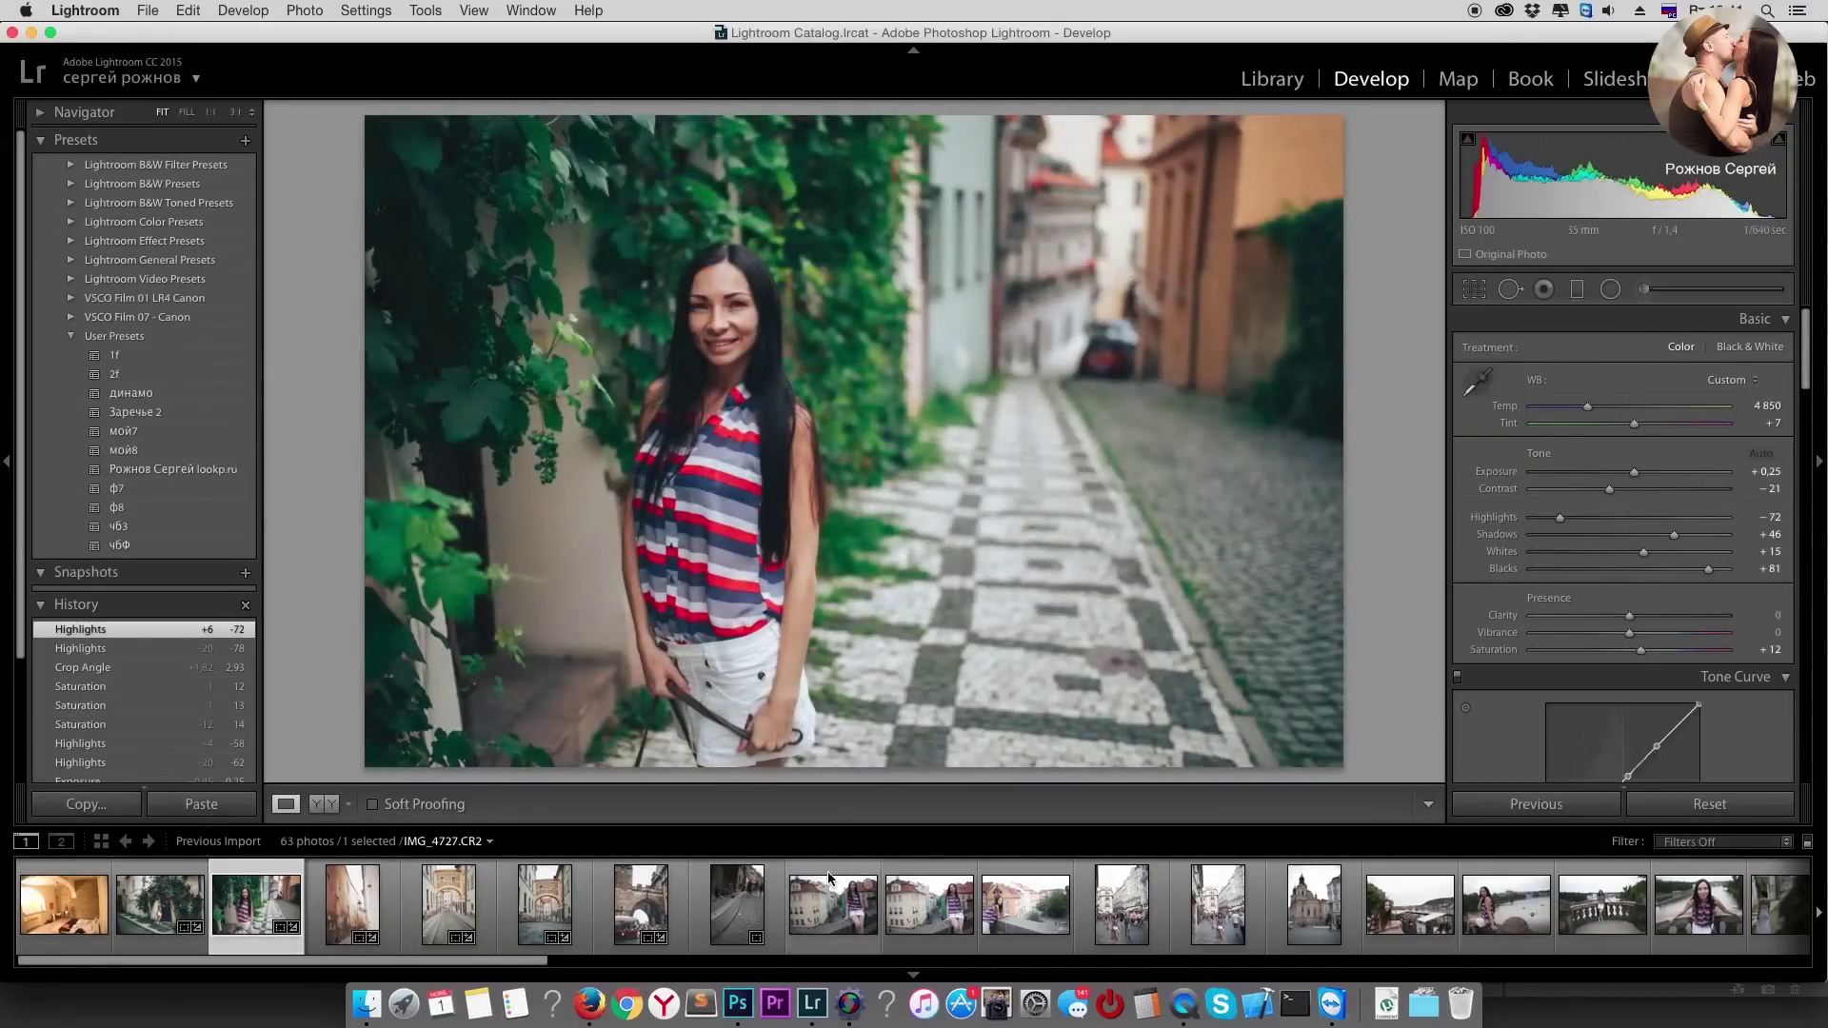
pyautogui.click(835, 876)
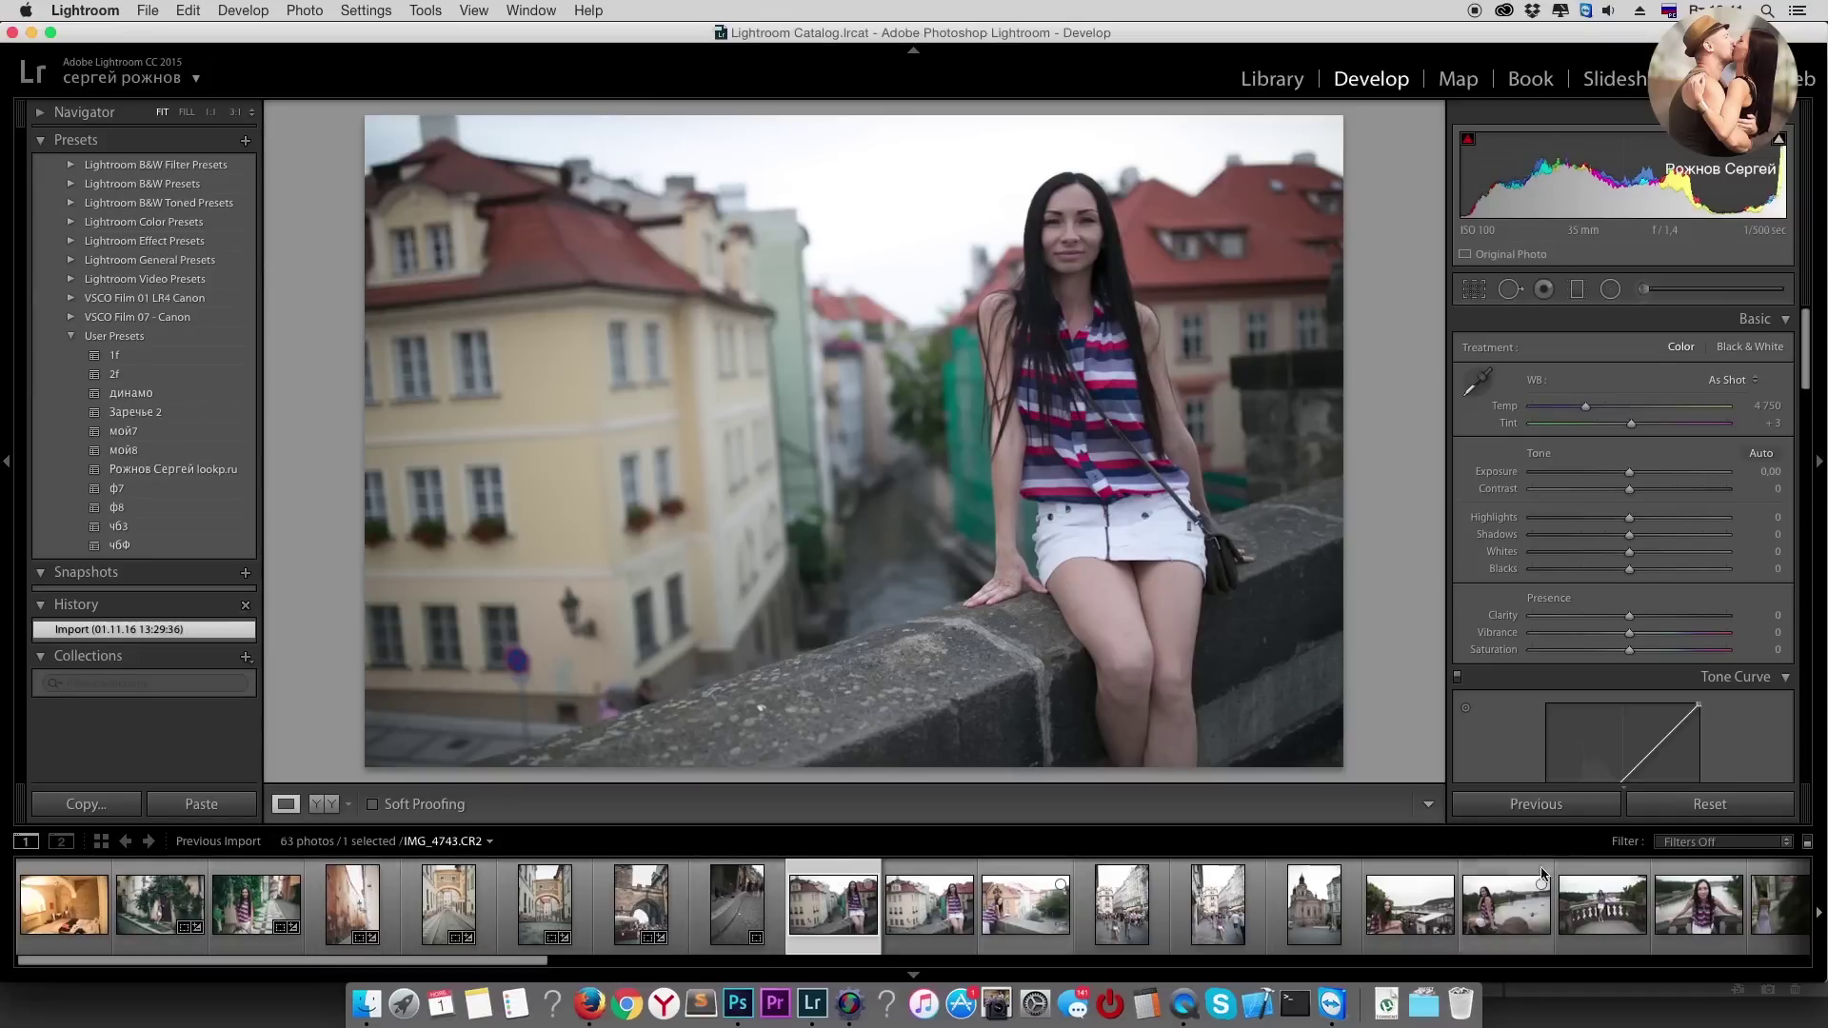
pyautogui.click(1554, 808)
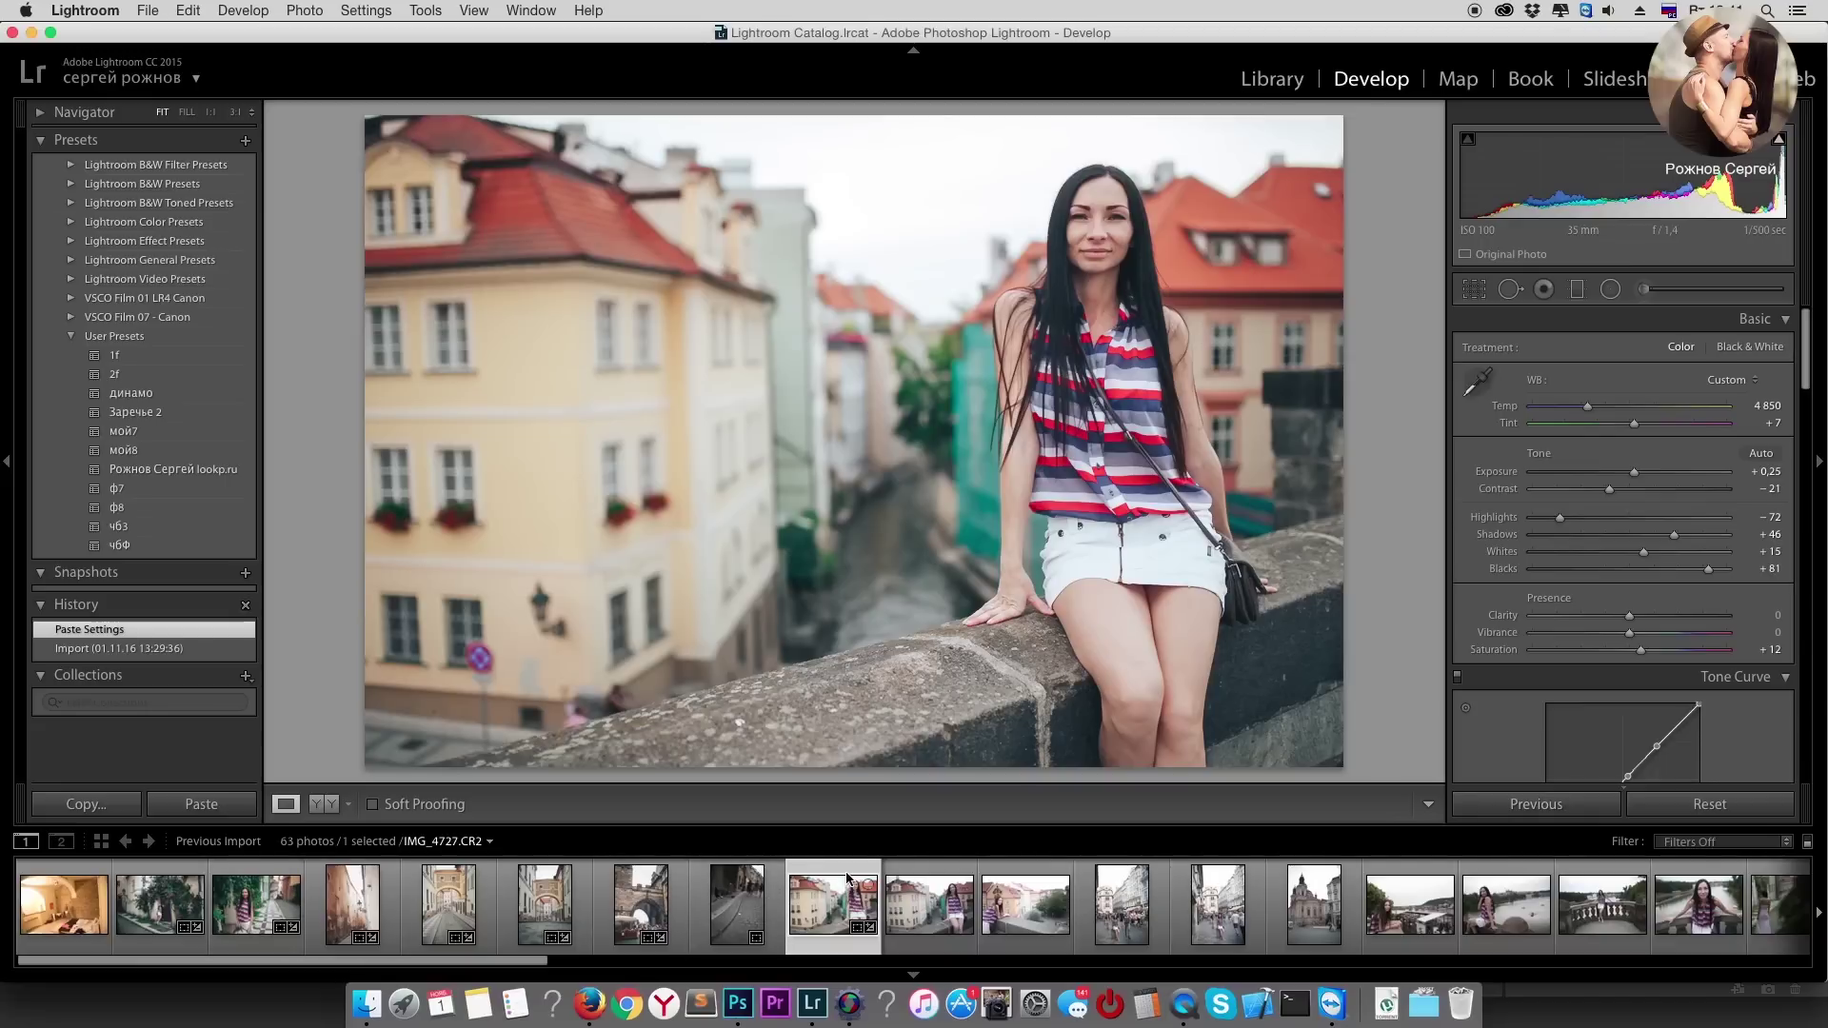
# Step: Set Shadows +34, Blacks +54, Tint +6, Temp 4990 and Saturation +21
pyautogui.moveTo(1674, 534)
pyautogui.mouseDown()
pyautogui.moveTo(1658, 535)
pyautogui.moveTo(1683, 571)
pyautogui.moveTo(1662, 534)
pyautogui.mouseUp()
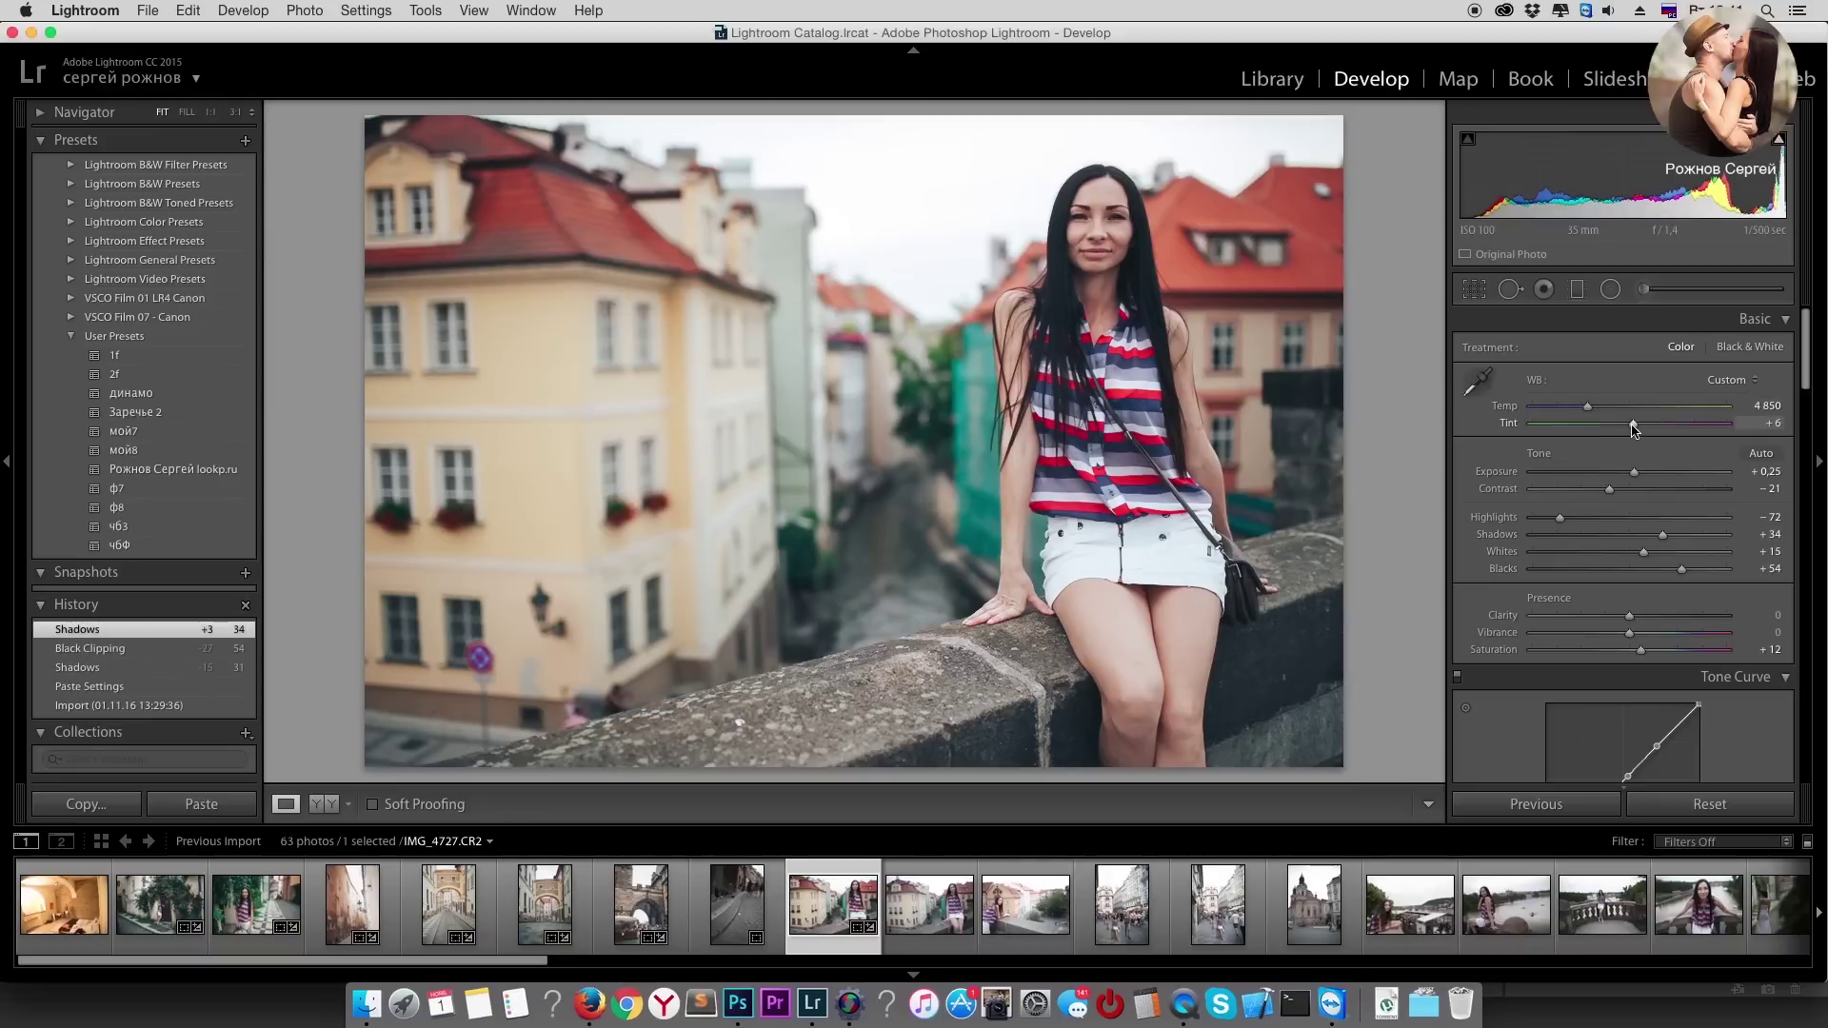
pyautogui.moveTo(1633, 428); pyautogui.dragTo(1632, 425)
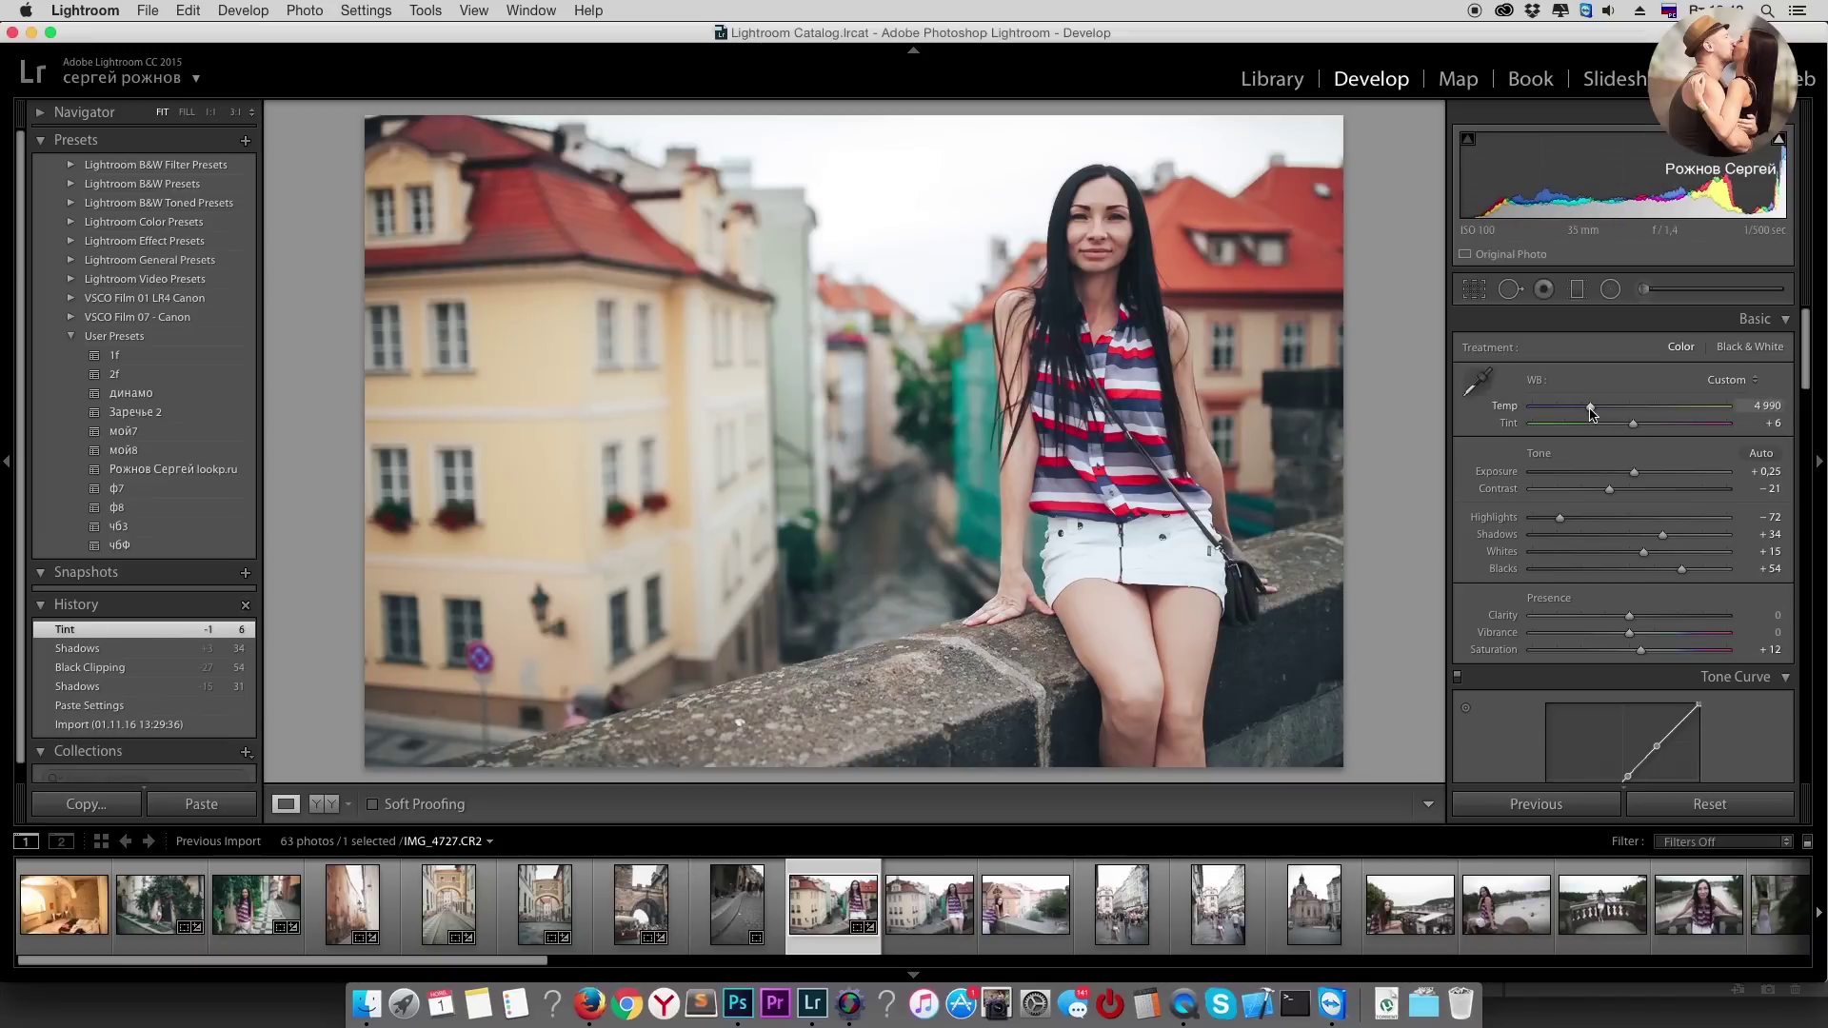
pyautogui.moveTo(1593, 413); pyautogui.dragTo(1591, 414)
pyautogui.moveTo(1642, 652); pyautogui.dragTo(1651, 652)
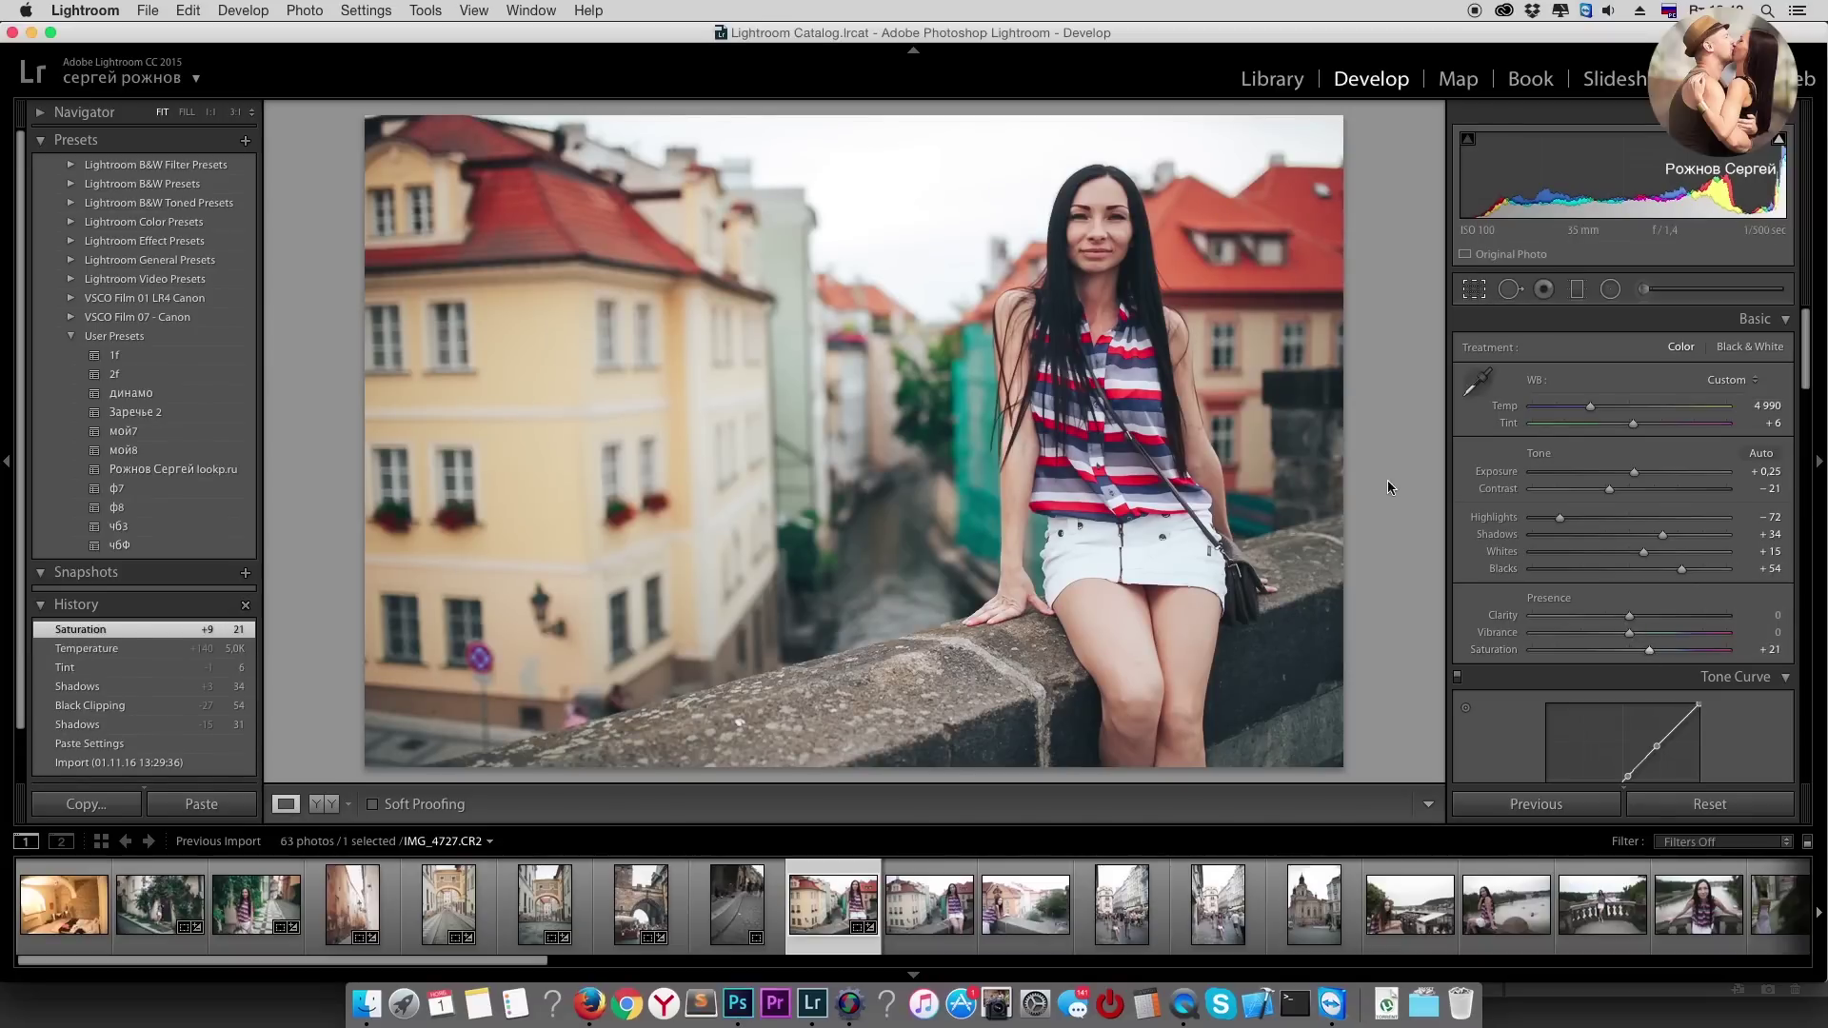
# Step: Straighten the bridge photo 1,26° and tighten the crop around the woman
pyautogui.press('r')
pyautogui.press('r')
pyautogui.click(1473, 289)
pyautogui.moveTo(1175, 484); pyautogui.dragTo(1148, 473)
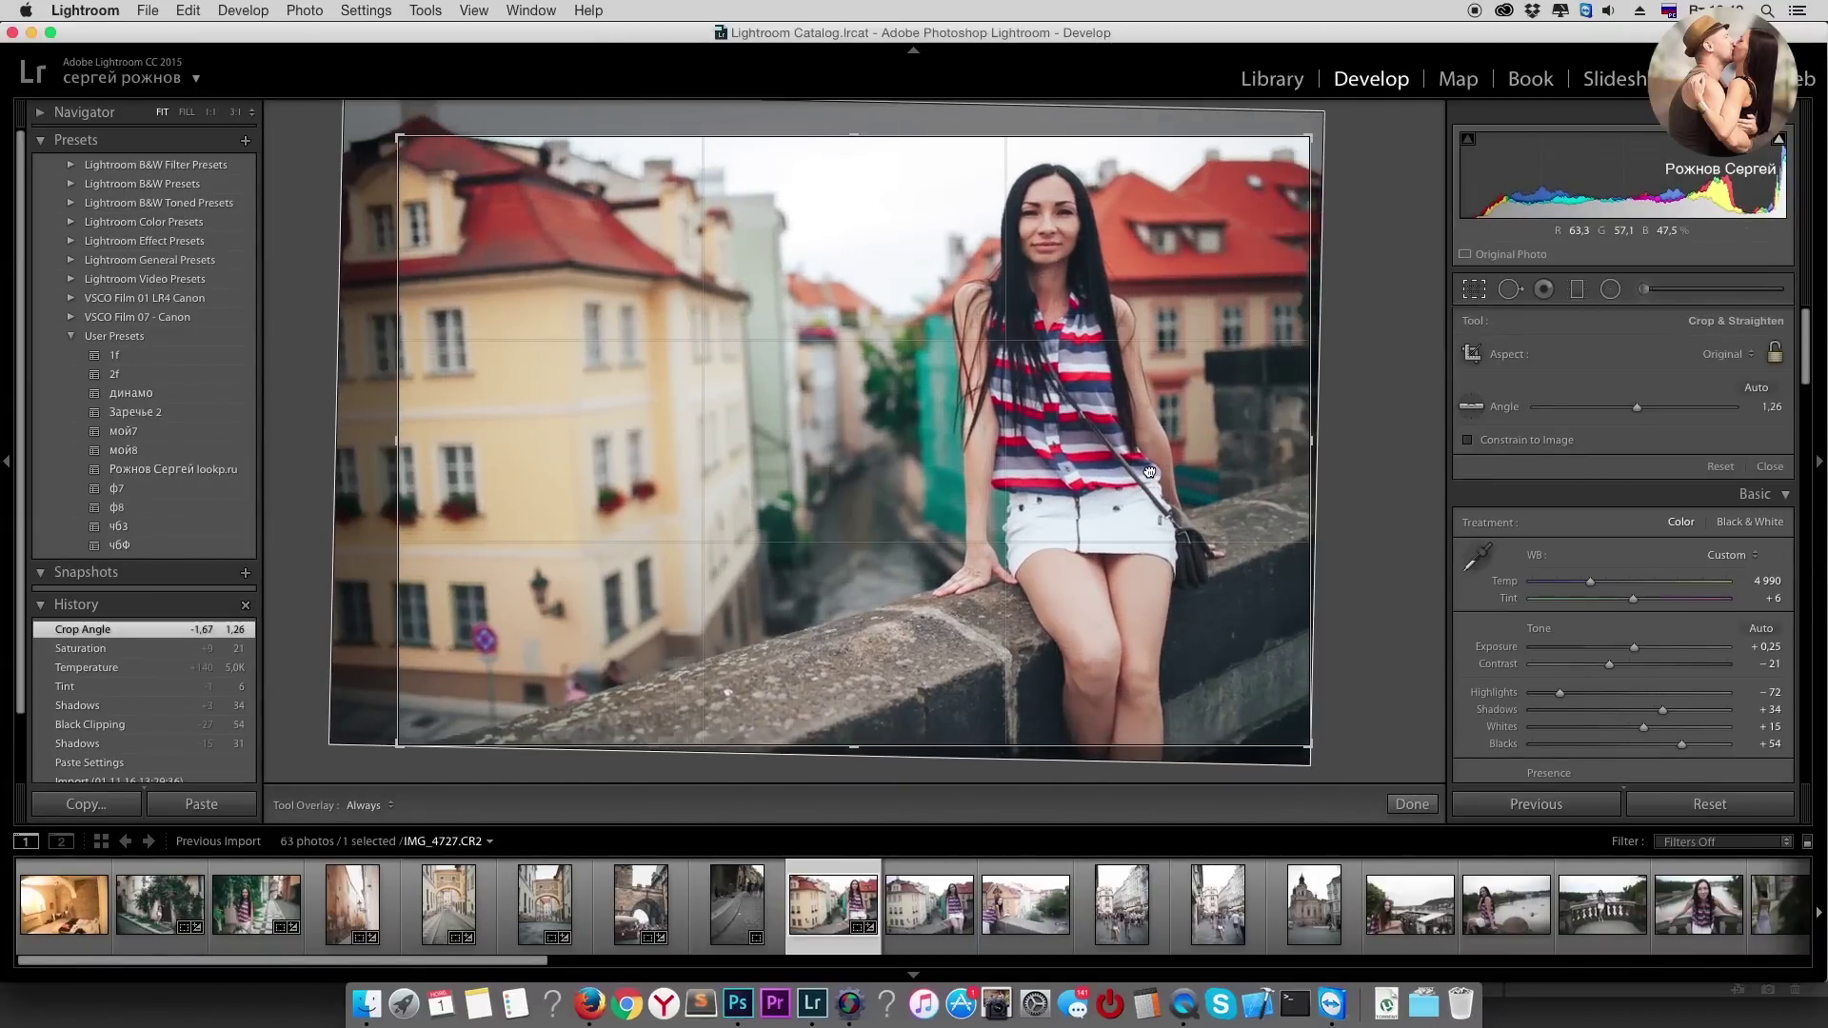
pyautogui.press('r')
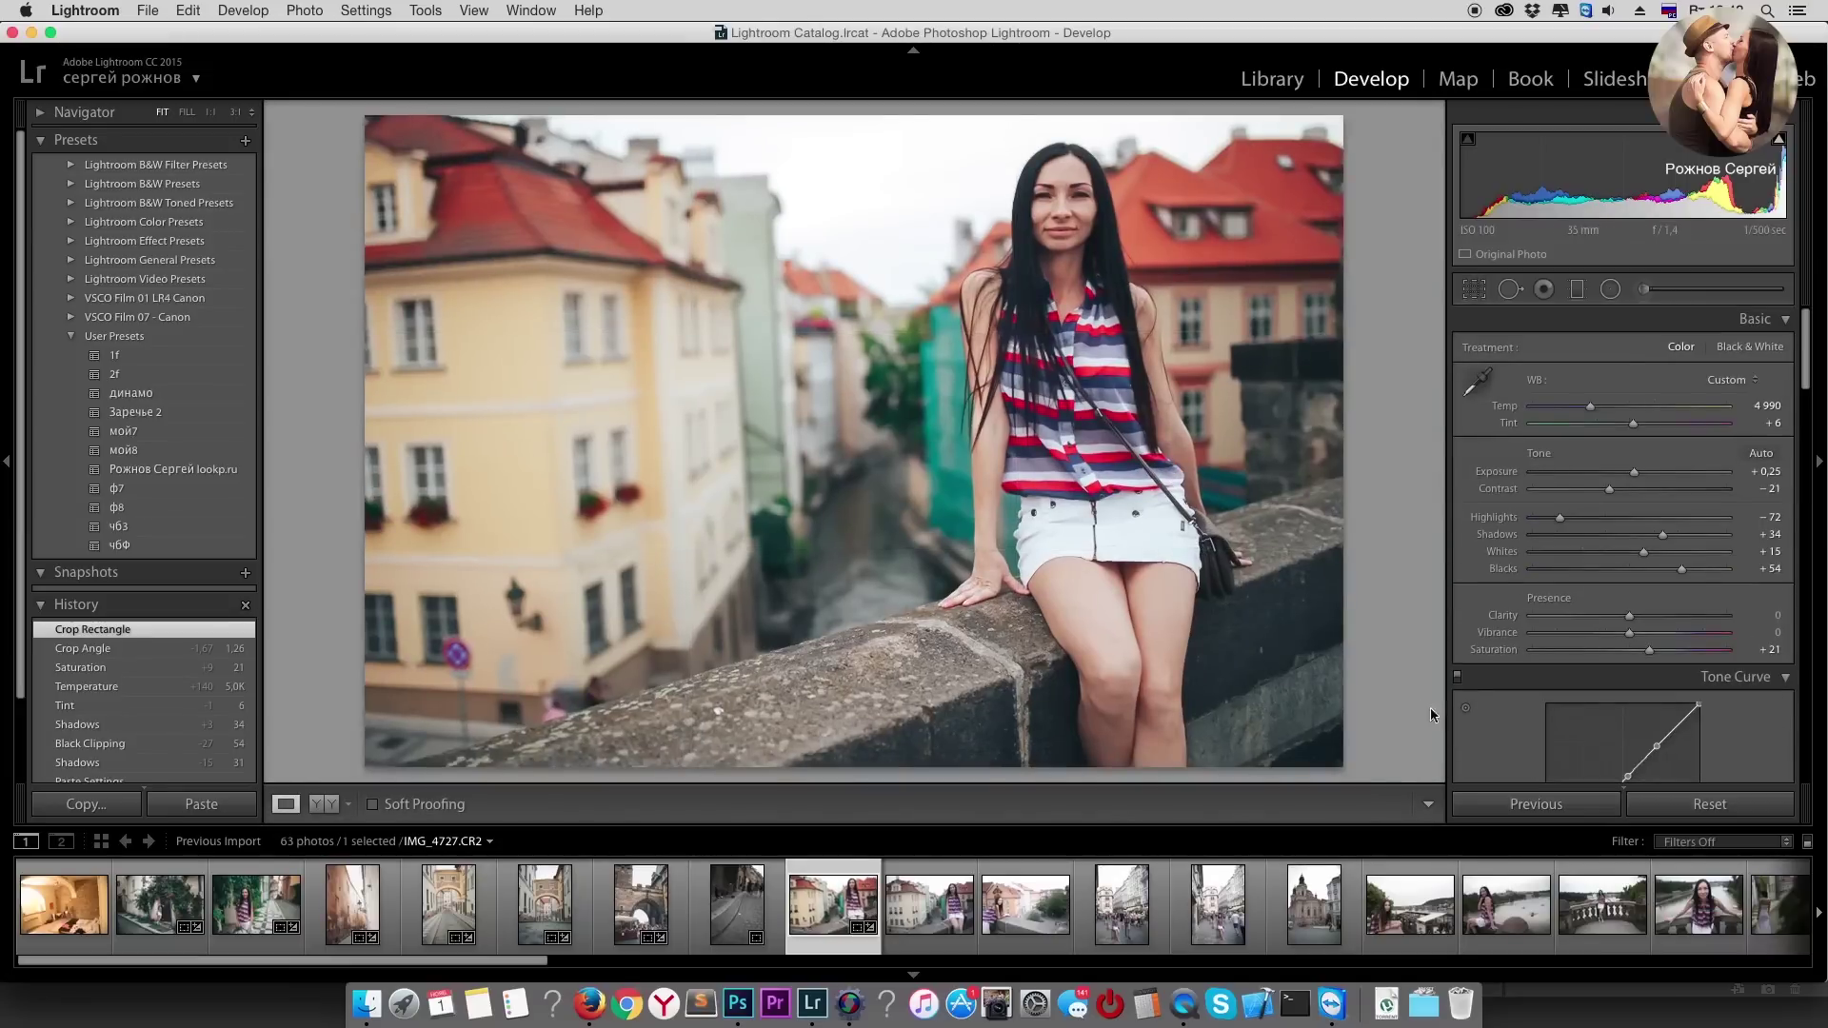
pyautogui.press('Right')
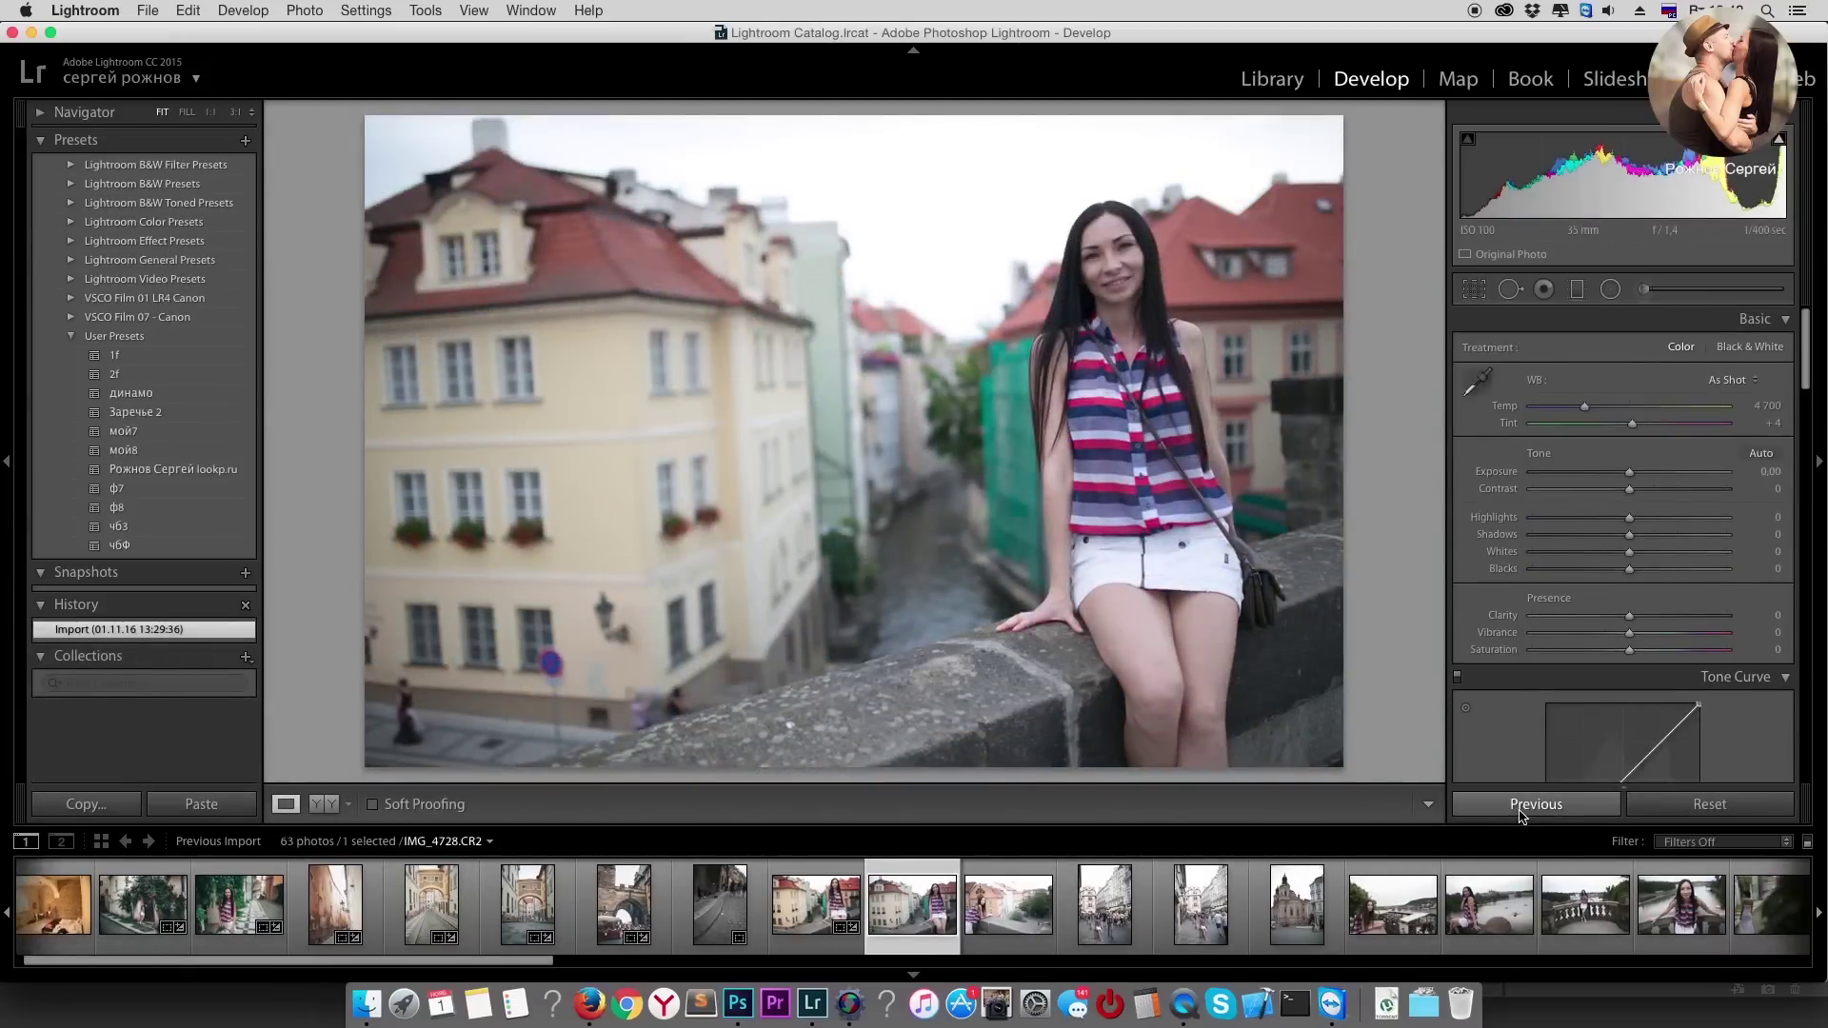
# Step: Paste the grade, set Exposure −0.10, Tint +4, Highlights −80, then paste onto IMG_4729
pyautogui.click(1521, 807)
pyautogui.moveTo(1634, 471); pyautogui.dragTo(1627, 471)
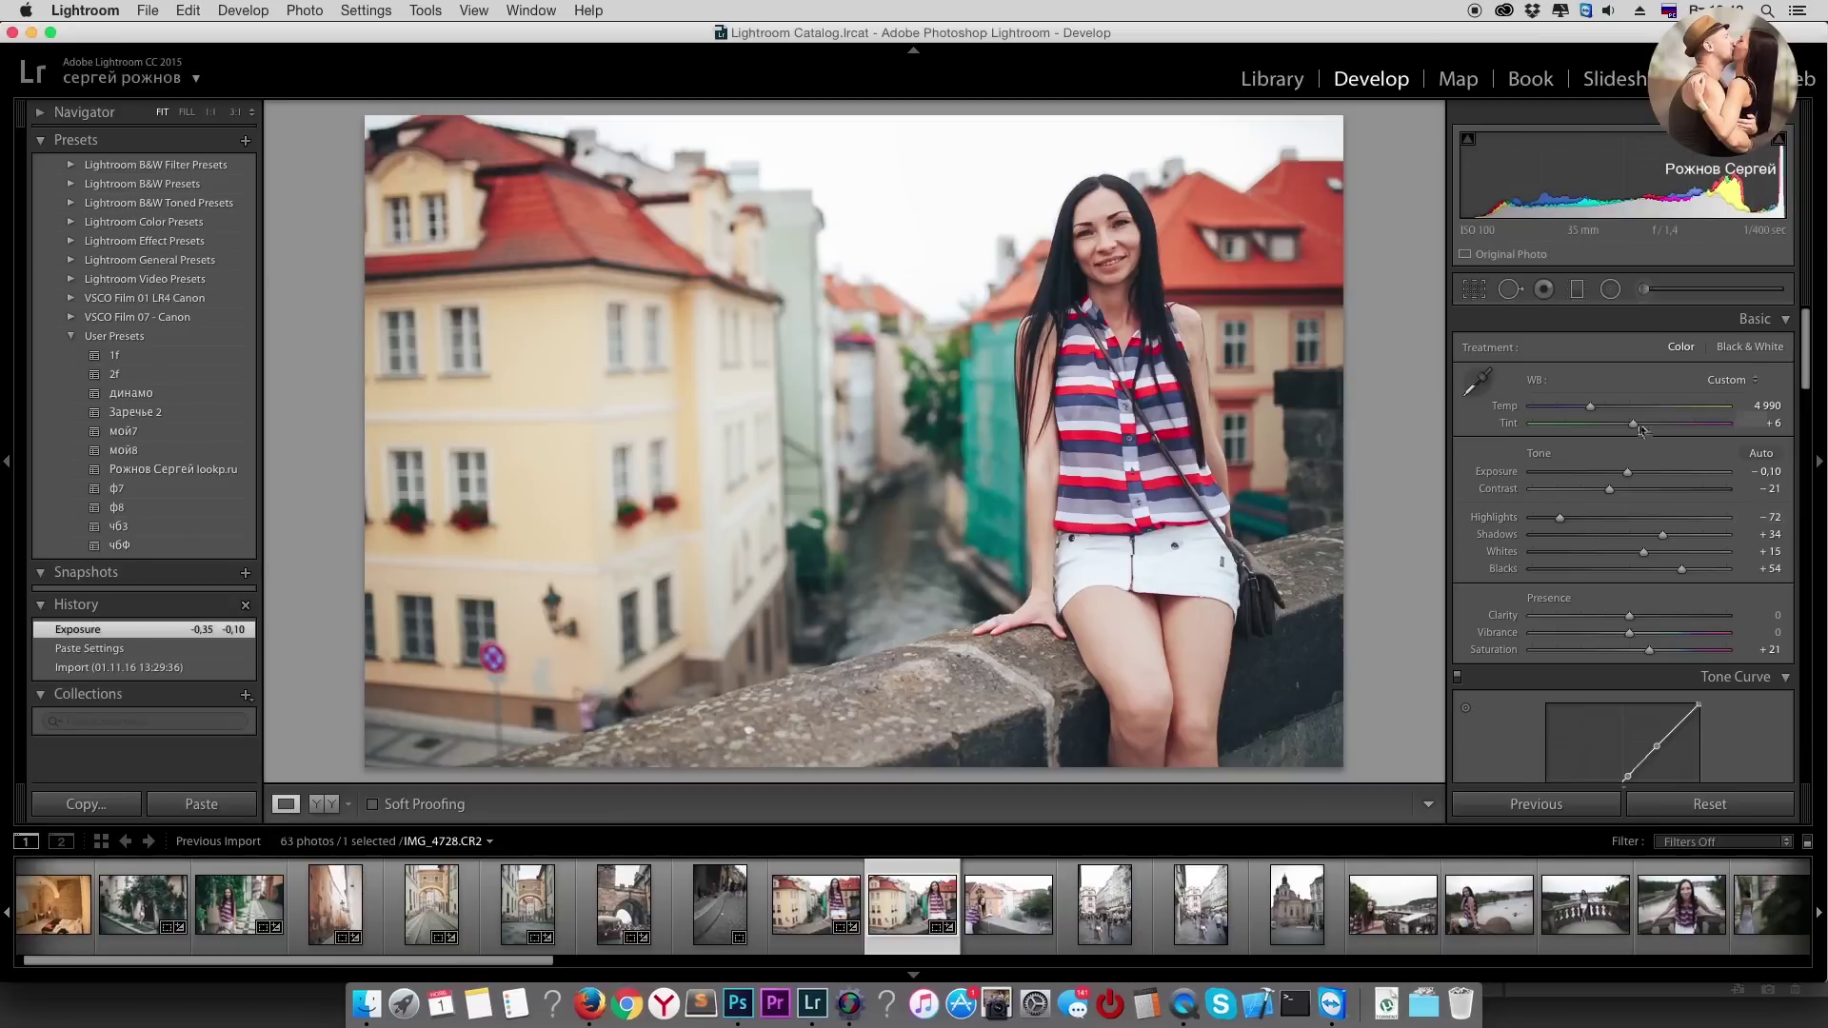
pyautogui.moveTo(1633, 423); pyautogui.dragTo(1630, 423)
pyautogui.moveTo(1553, 519); pyautogui.dragTo(1548, 520)
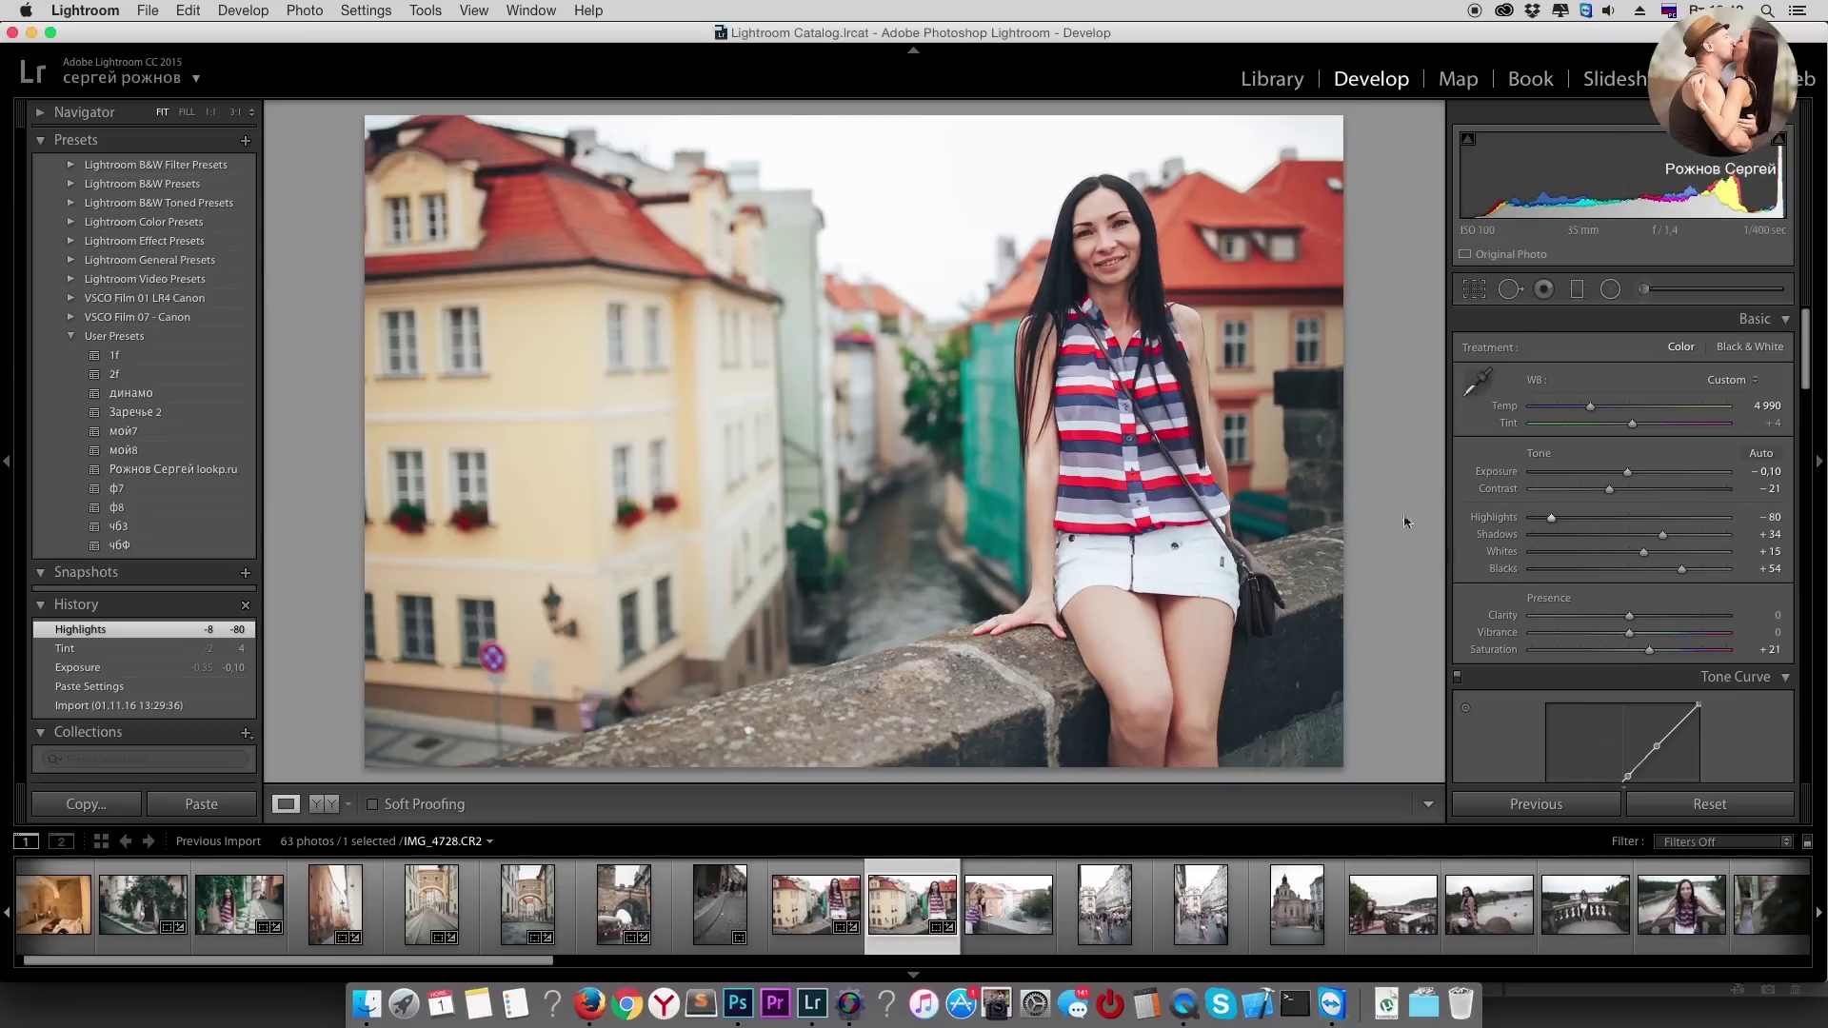
pyautogui.press('Right')
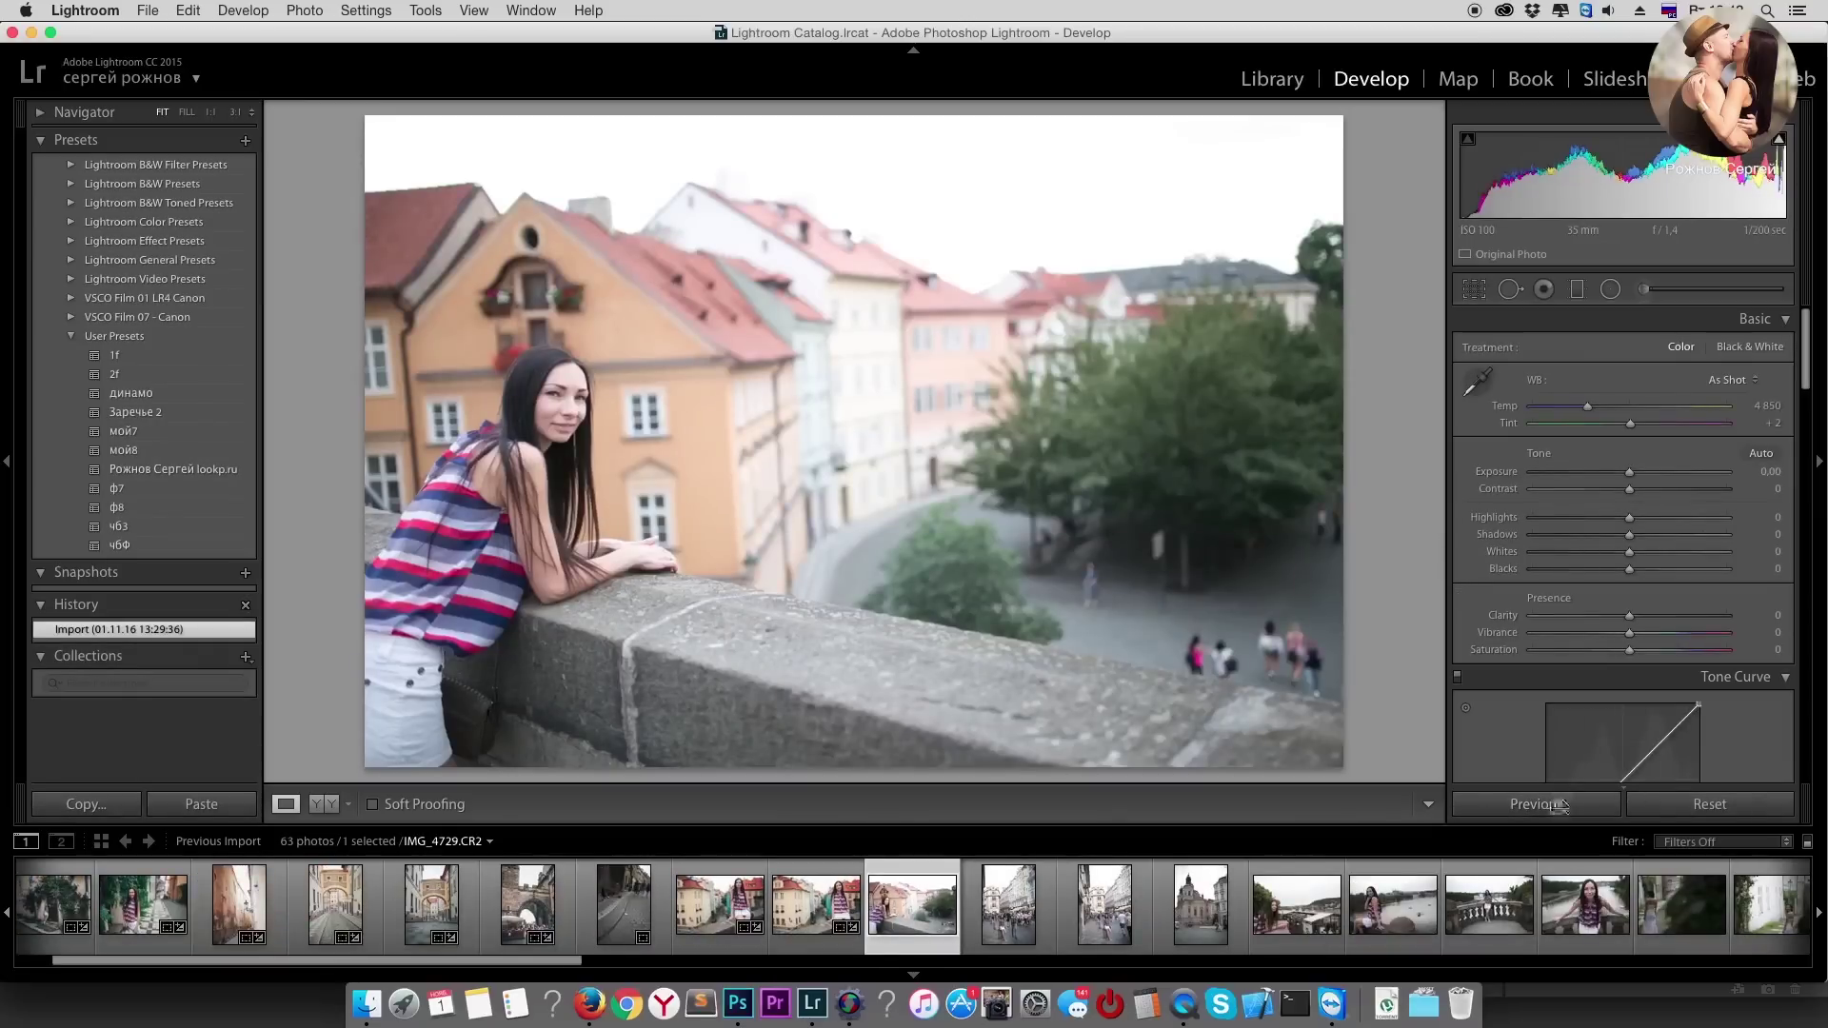
pyautogui.click(1566, 805)
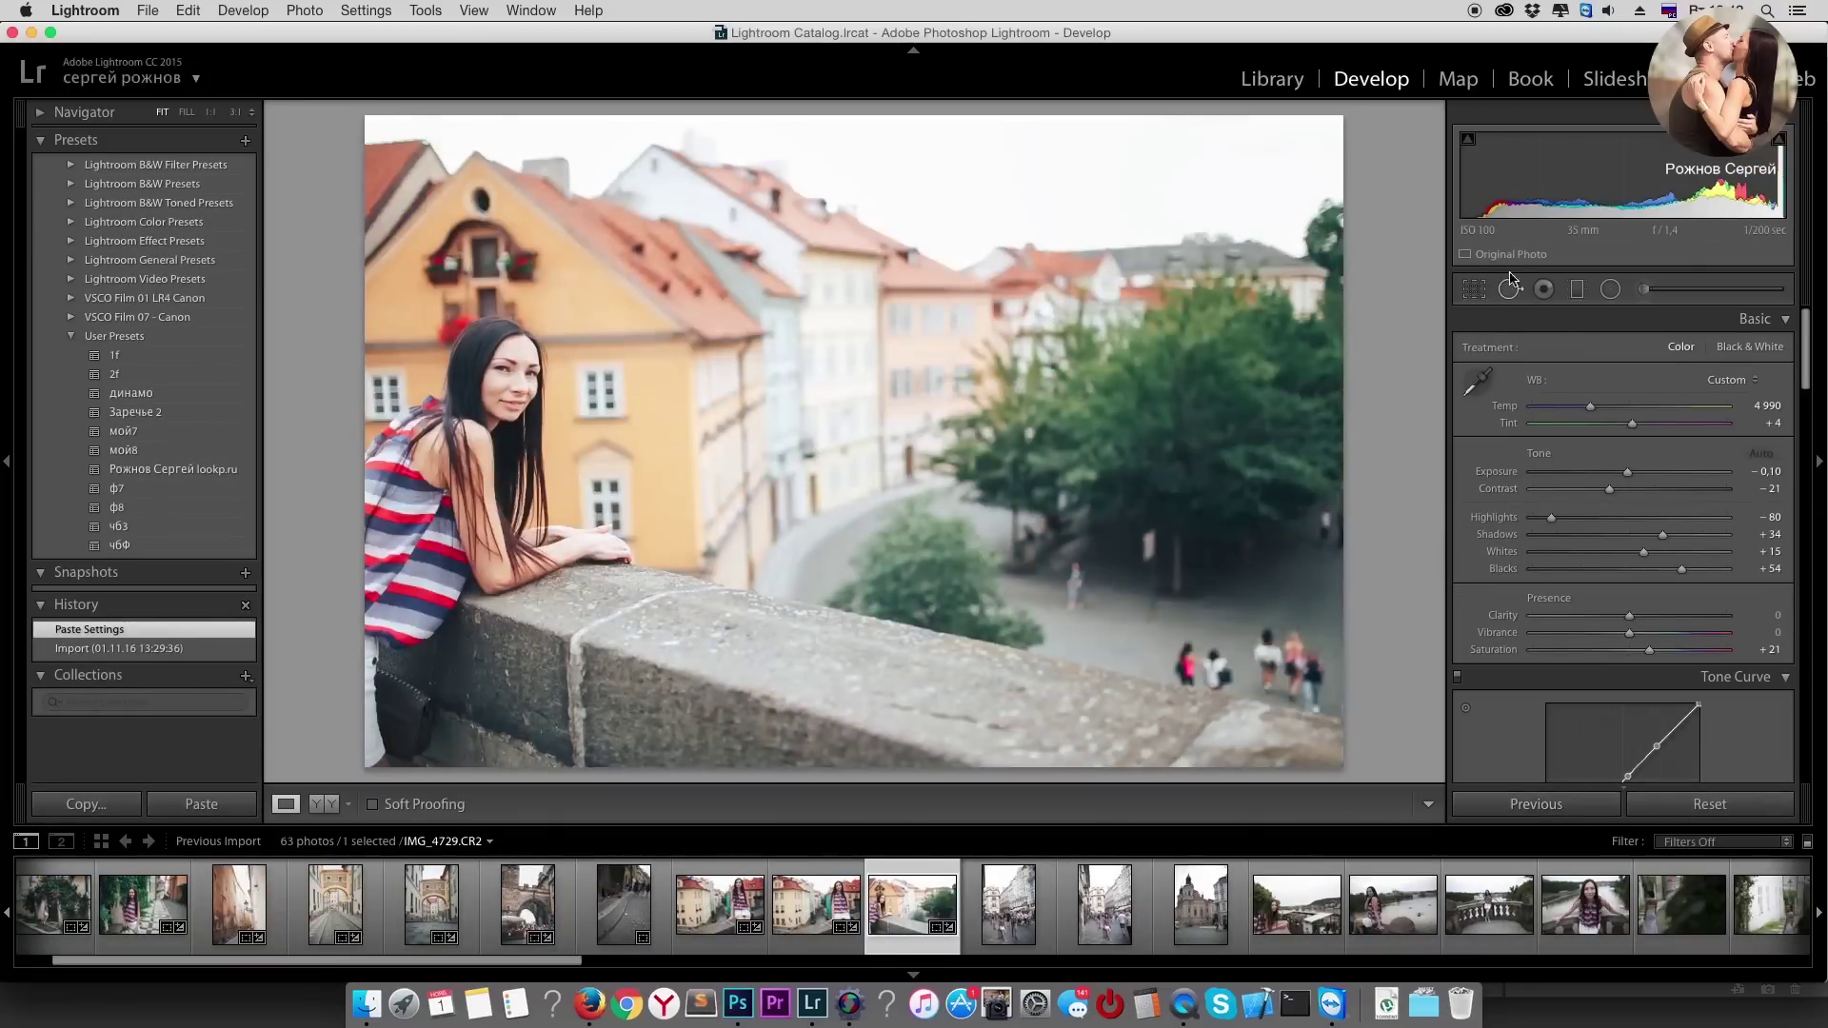
# Step: Reset the straightening, then set Exposure −0,45, Highlights −93, Whites 0 and Temp 4941
pyautogui.click(1475, 290)
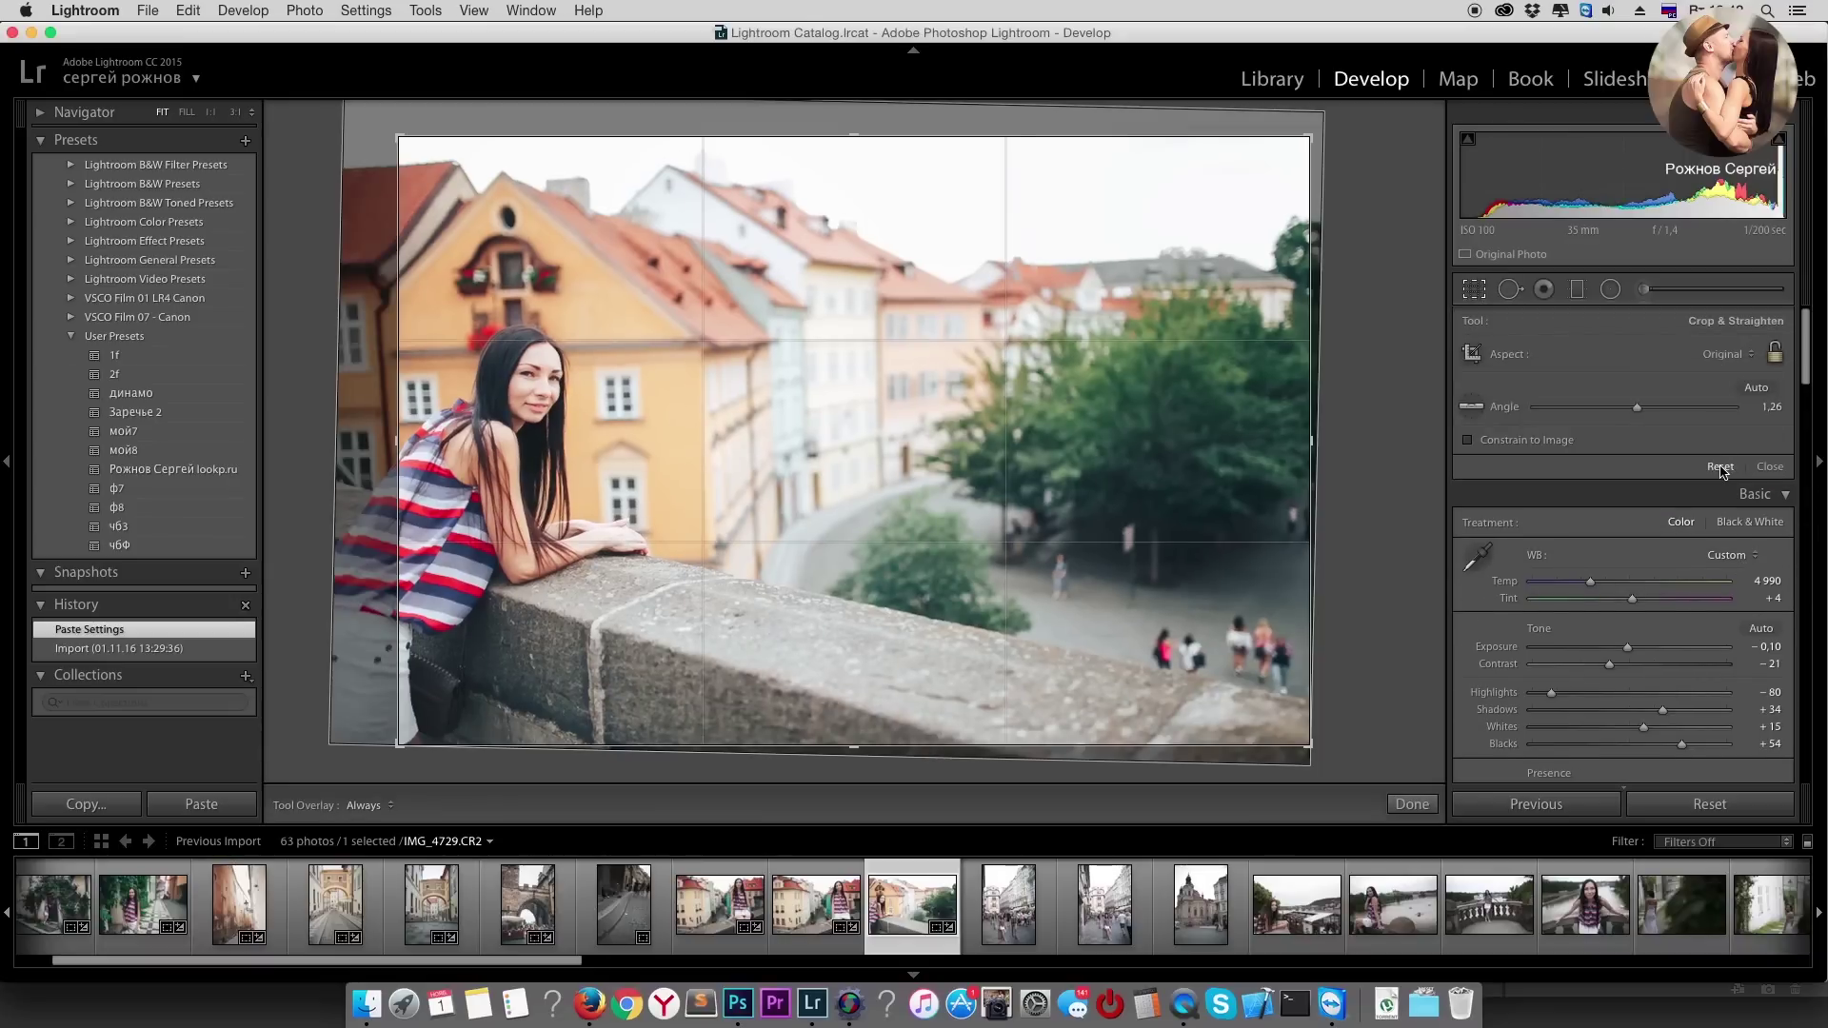
pyautogui.click(1720, 467)
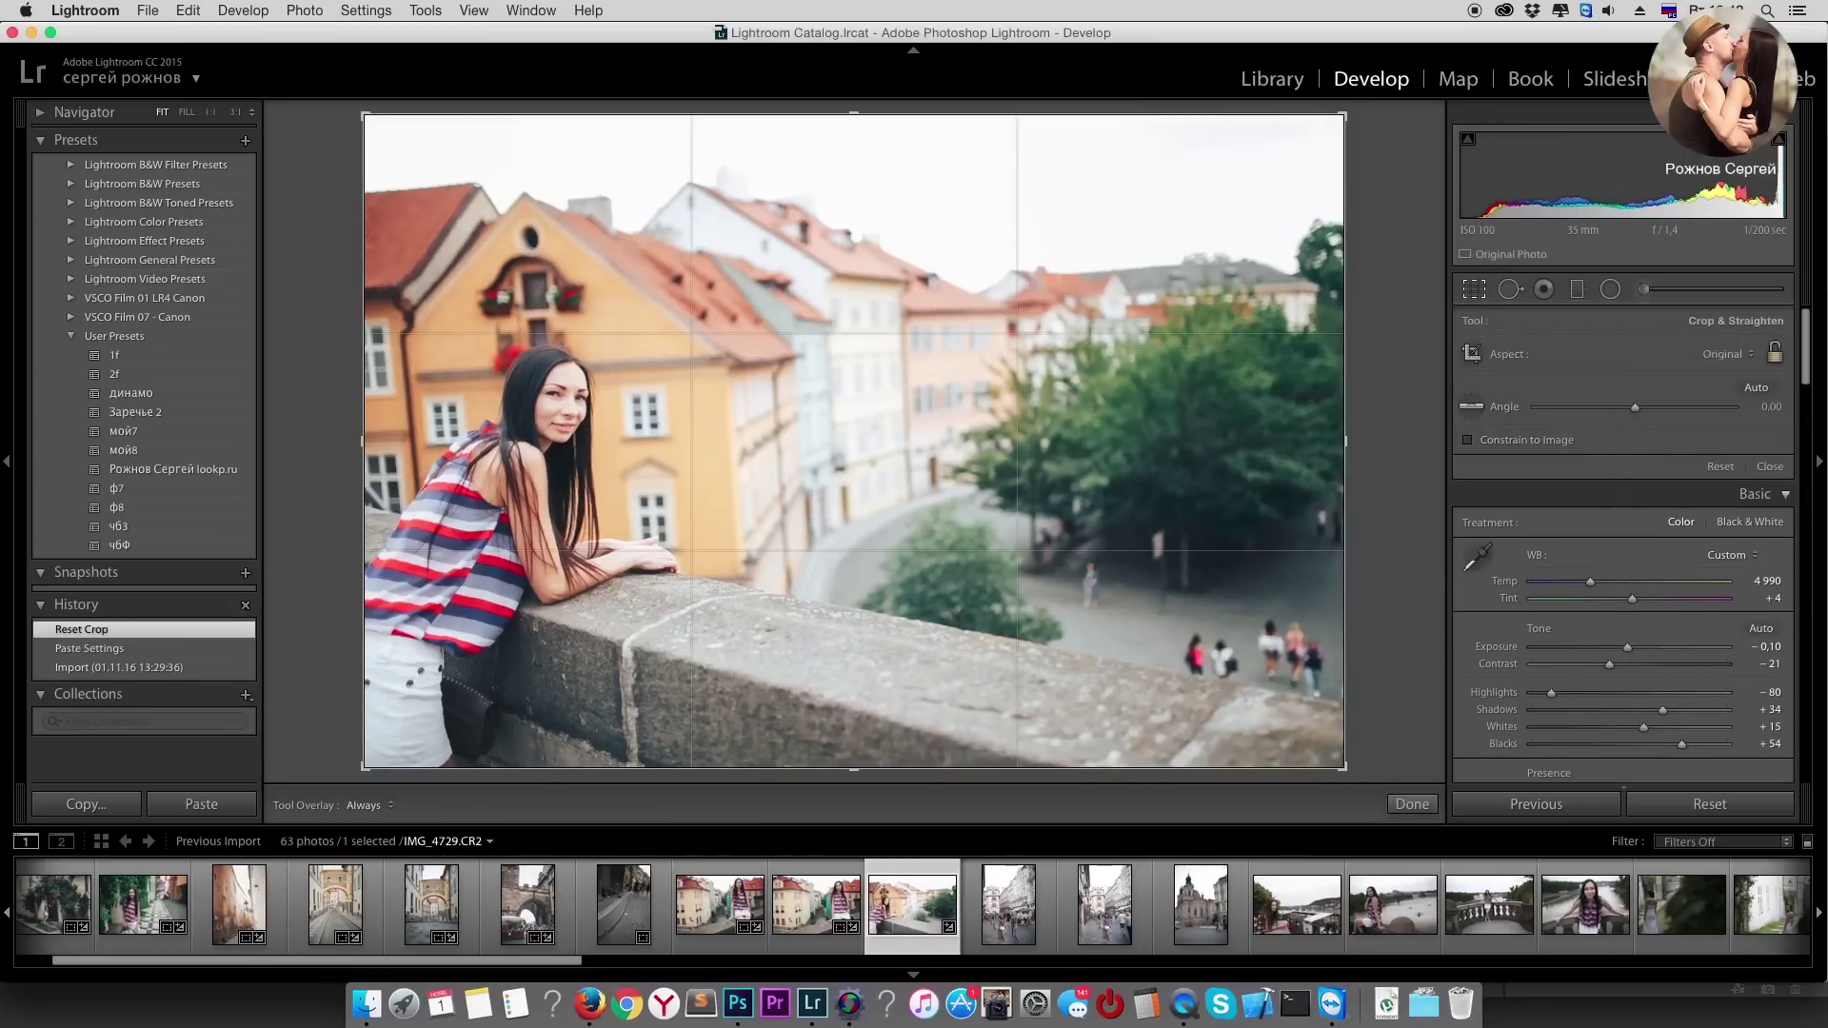
pyautogui.press('r')
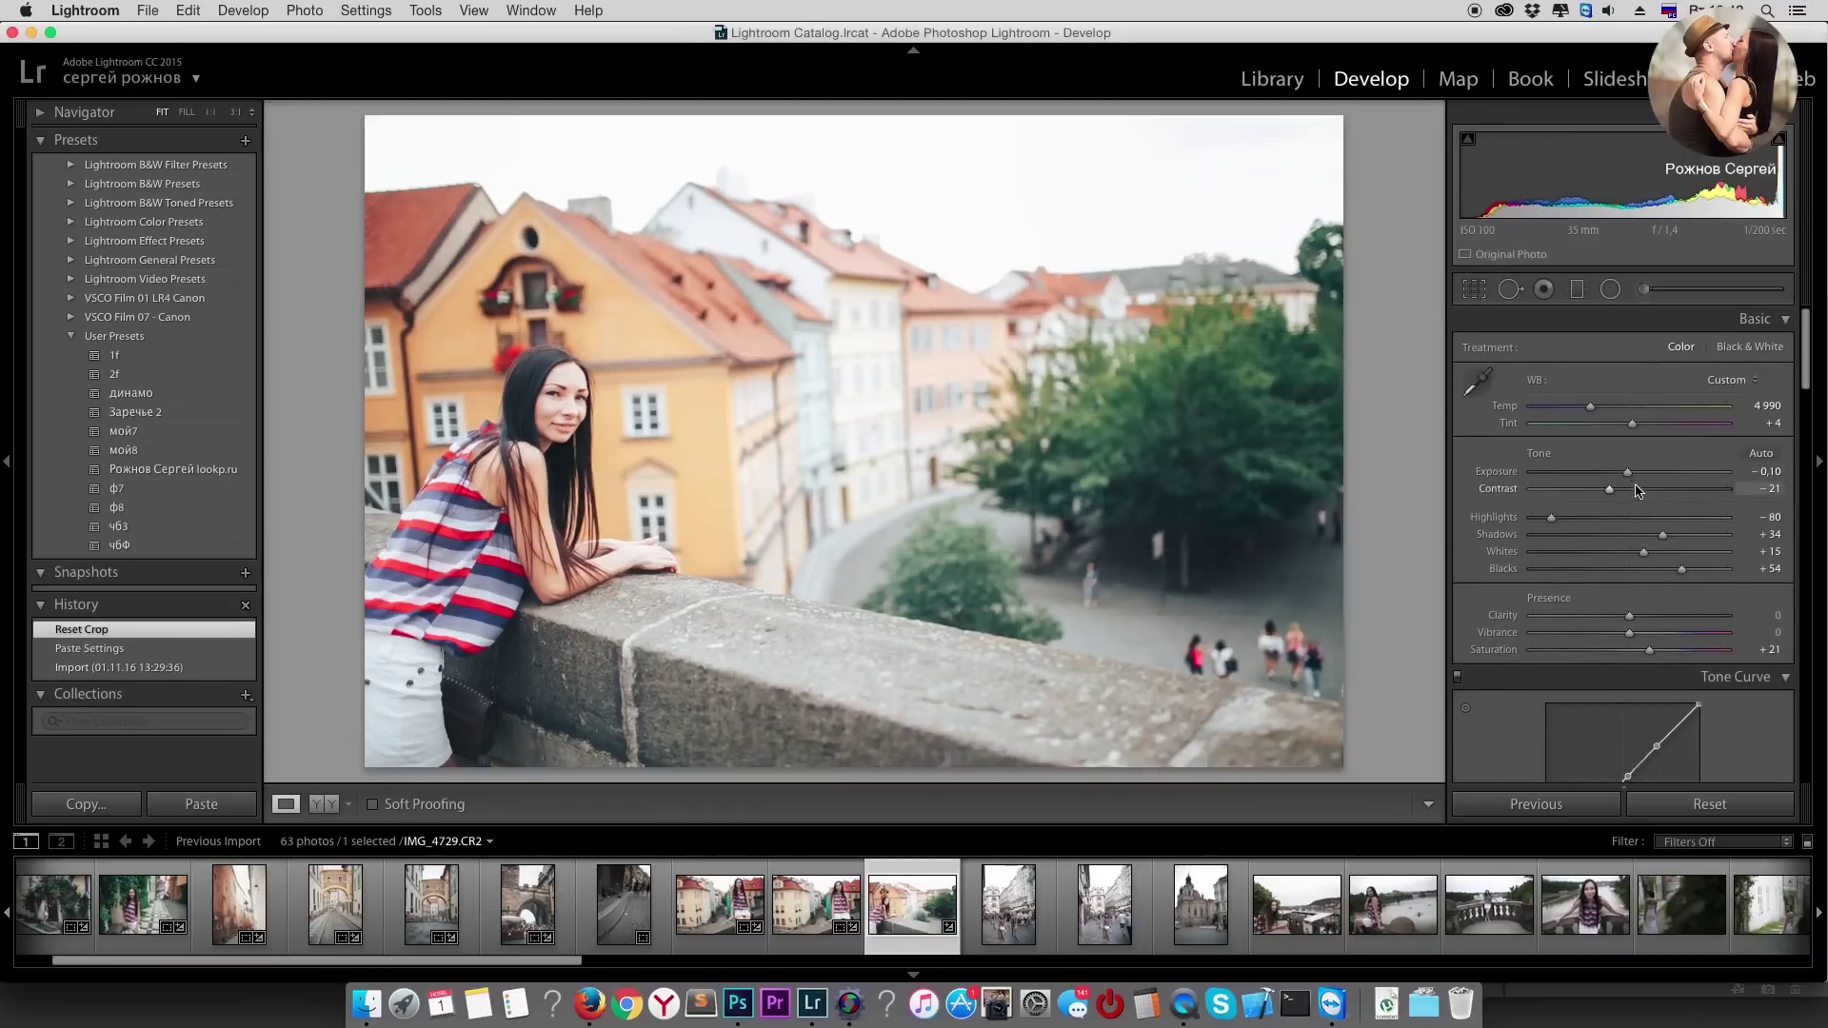
pyautogui.moveTo(1630, 477); pyautogui.dragTo(1538, 518)
pyautogui.moveTo(1650, 553); pyautogui.dragTo(1636, 555)
pyautogui.moveTo(1591, 407); pyautogui.dragTo(1597, 413)
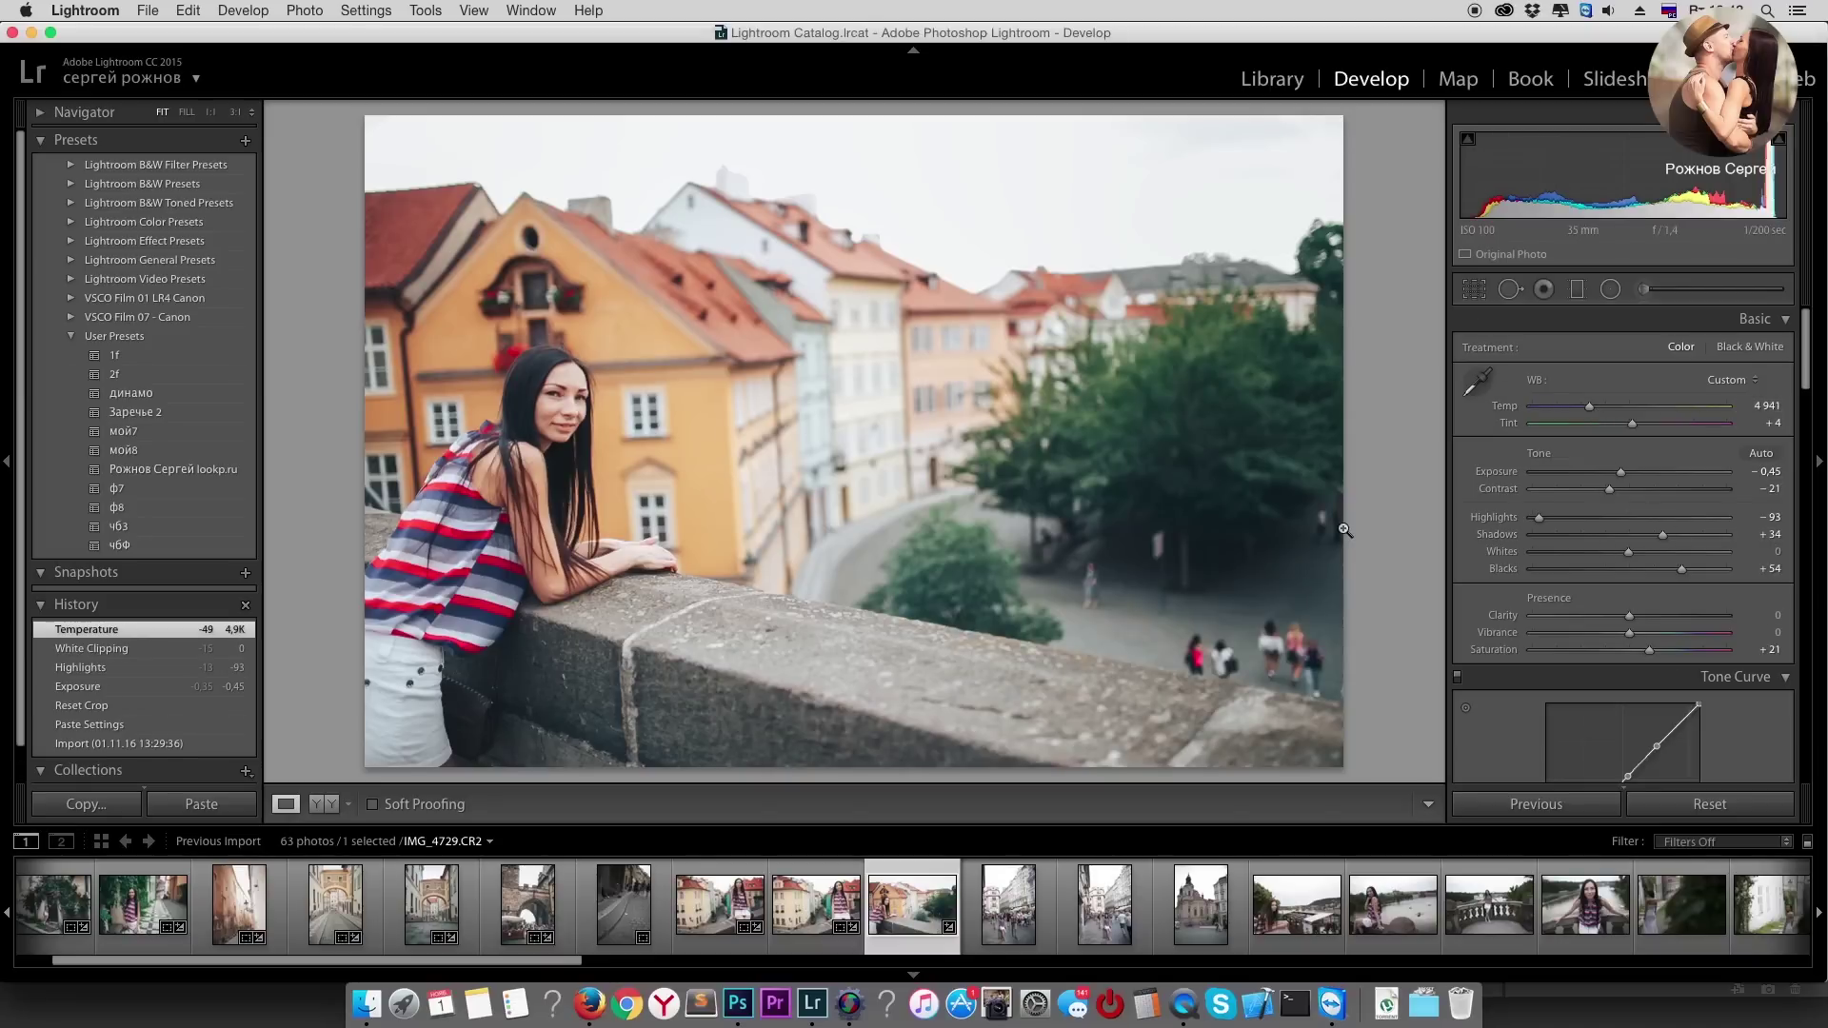
pyautogui.press('Right')
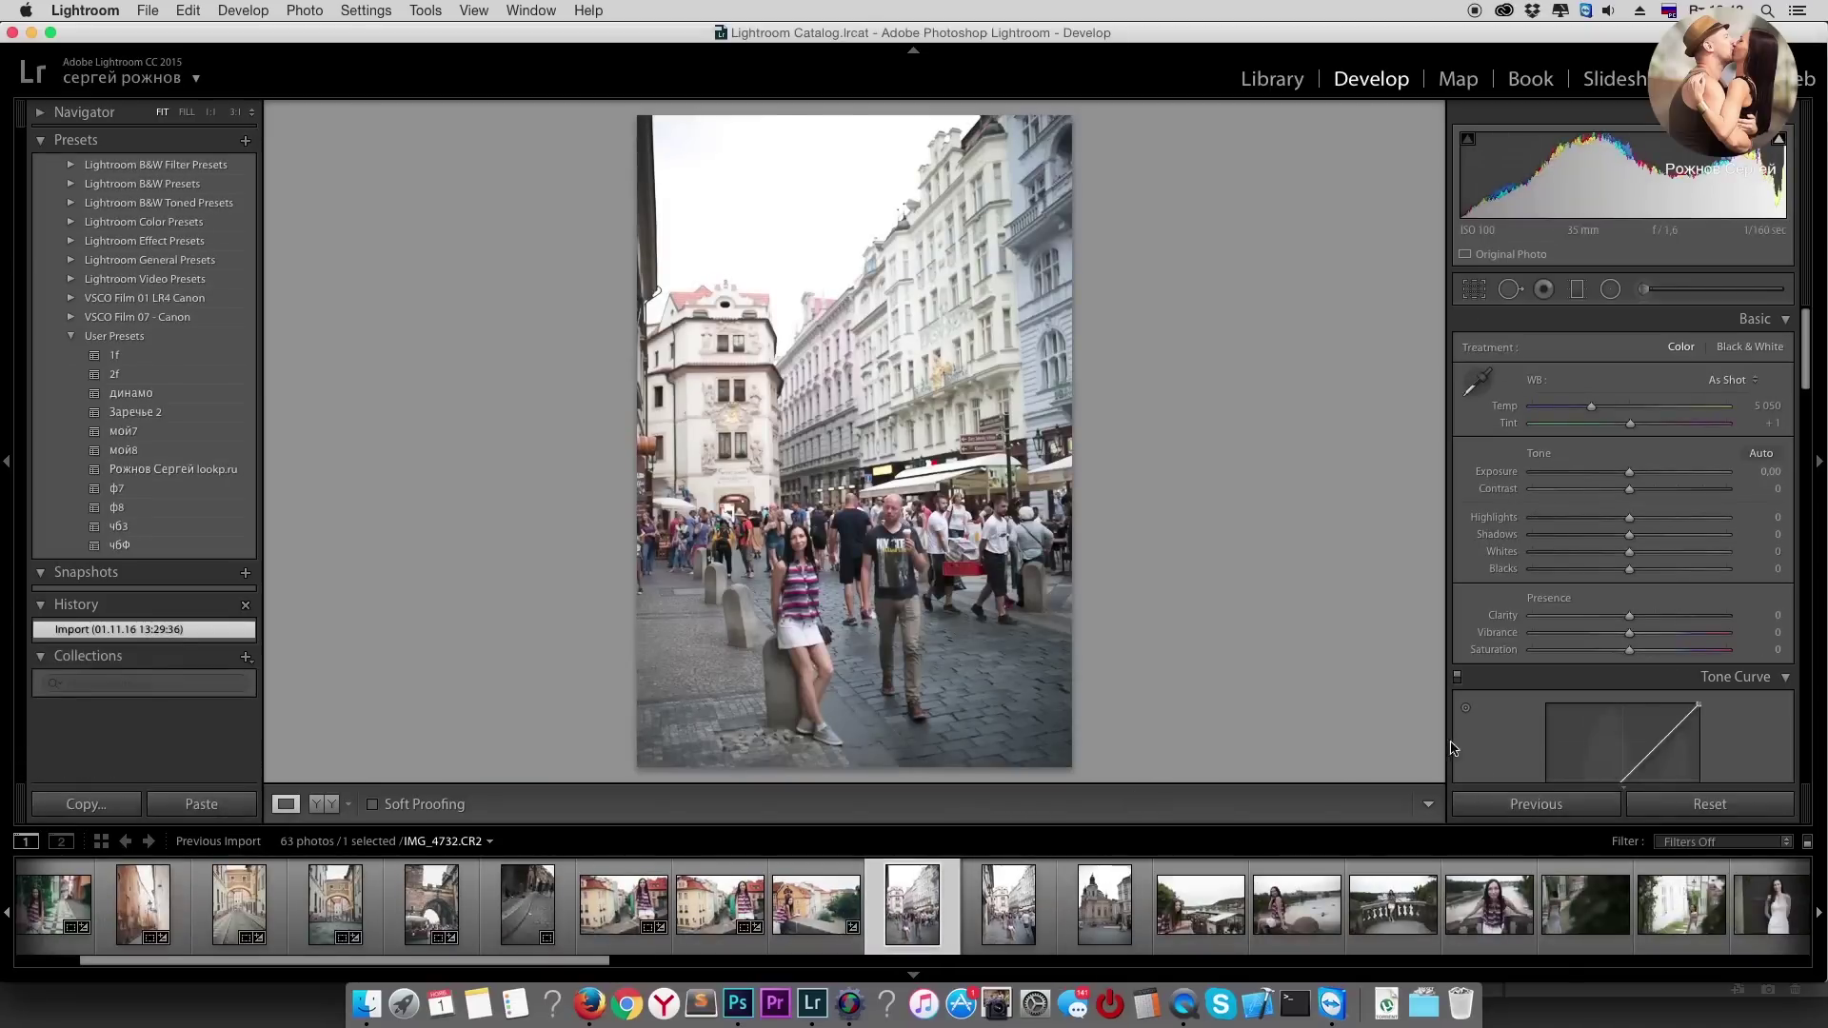
# Step: Paste the previous grade onto IMG_4732, lift Shadows to +46 and Blacks to +94, then paste onto IMG_4733
pyautogui.click(1534, 812)
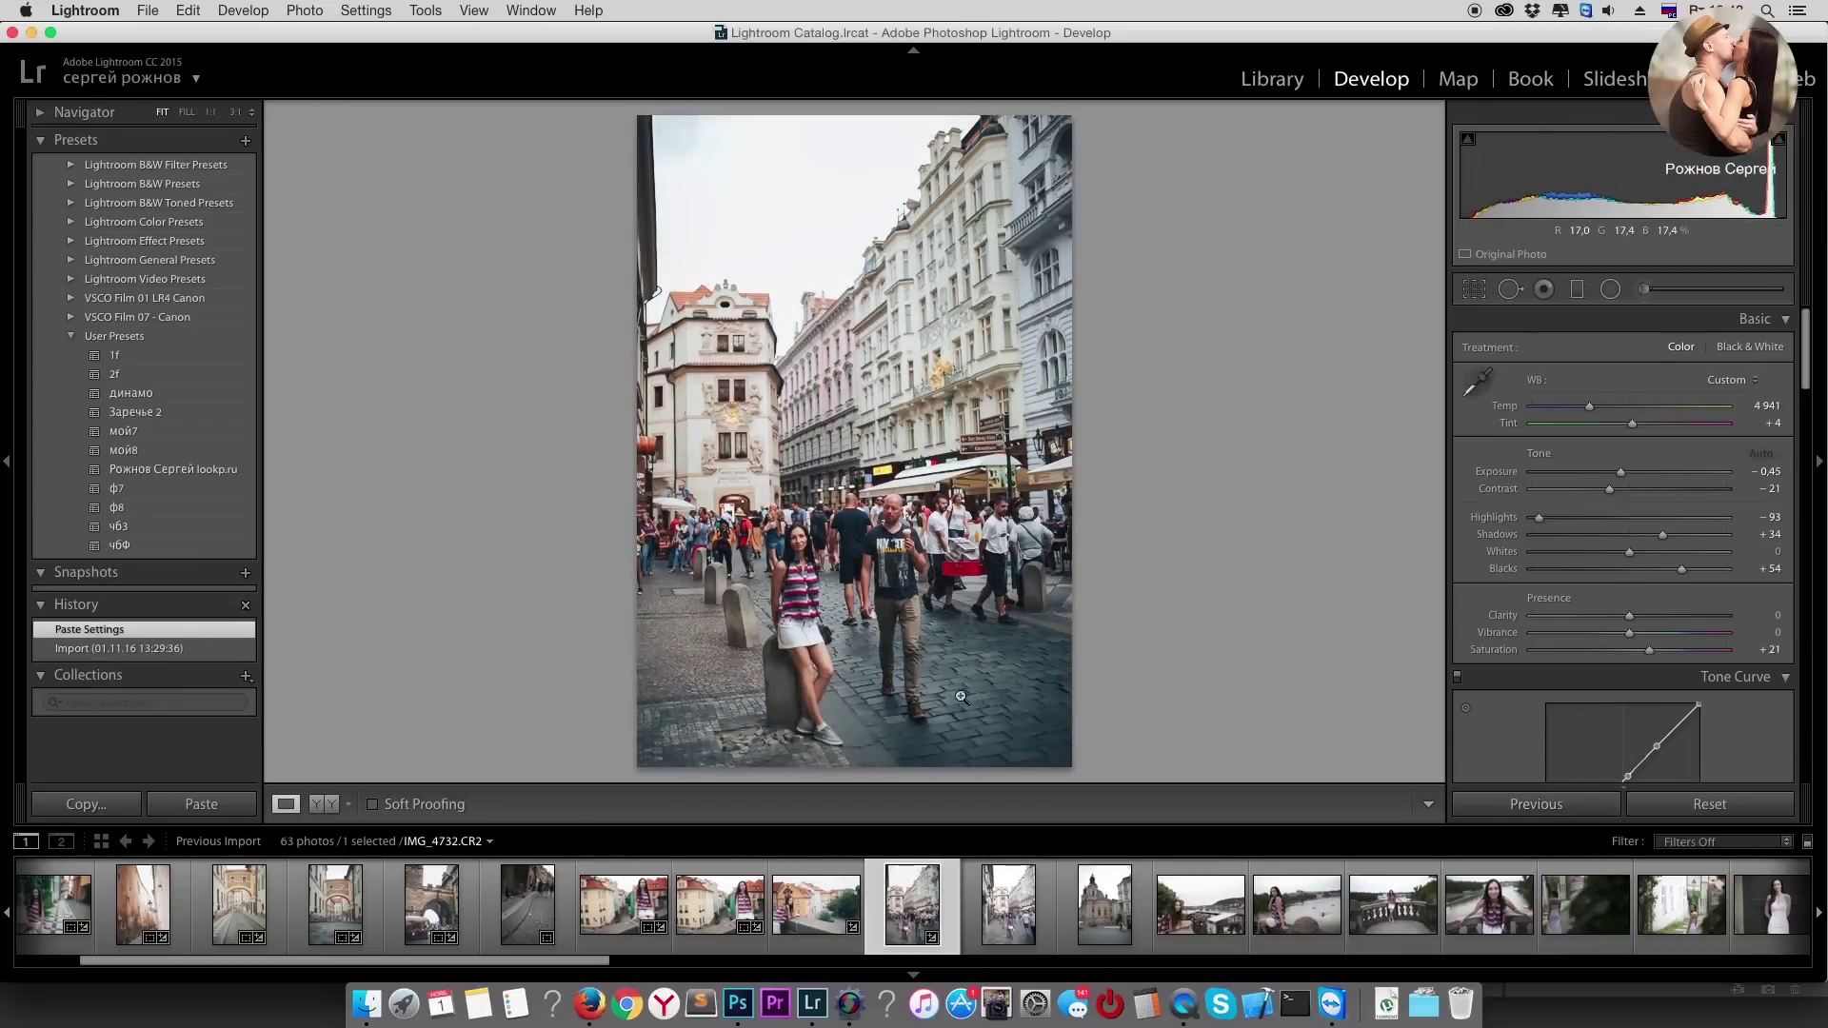
pyautogui.moveTo(1662, 534)
pyautogui.mouseDown()
pyautogui.moveTo(1737, 576)
pyautogui.moveTo(1674, 534)
pyautogui.moveTo(1612, 551)
pyautogui.moveTo(1534, 517)
pyautogui.moveTo(1609, 551)
pyautogui.mouseUp()
pyautogui.press('Right')
pyautogui.click(1564, 807)
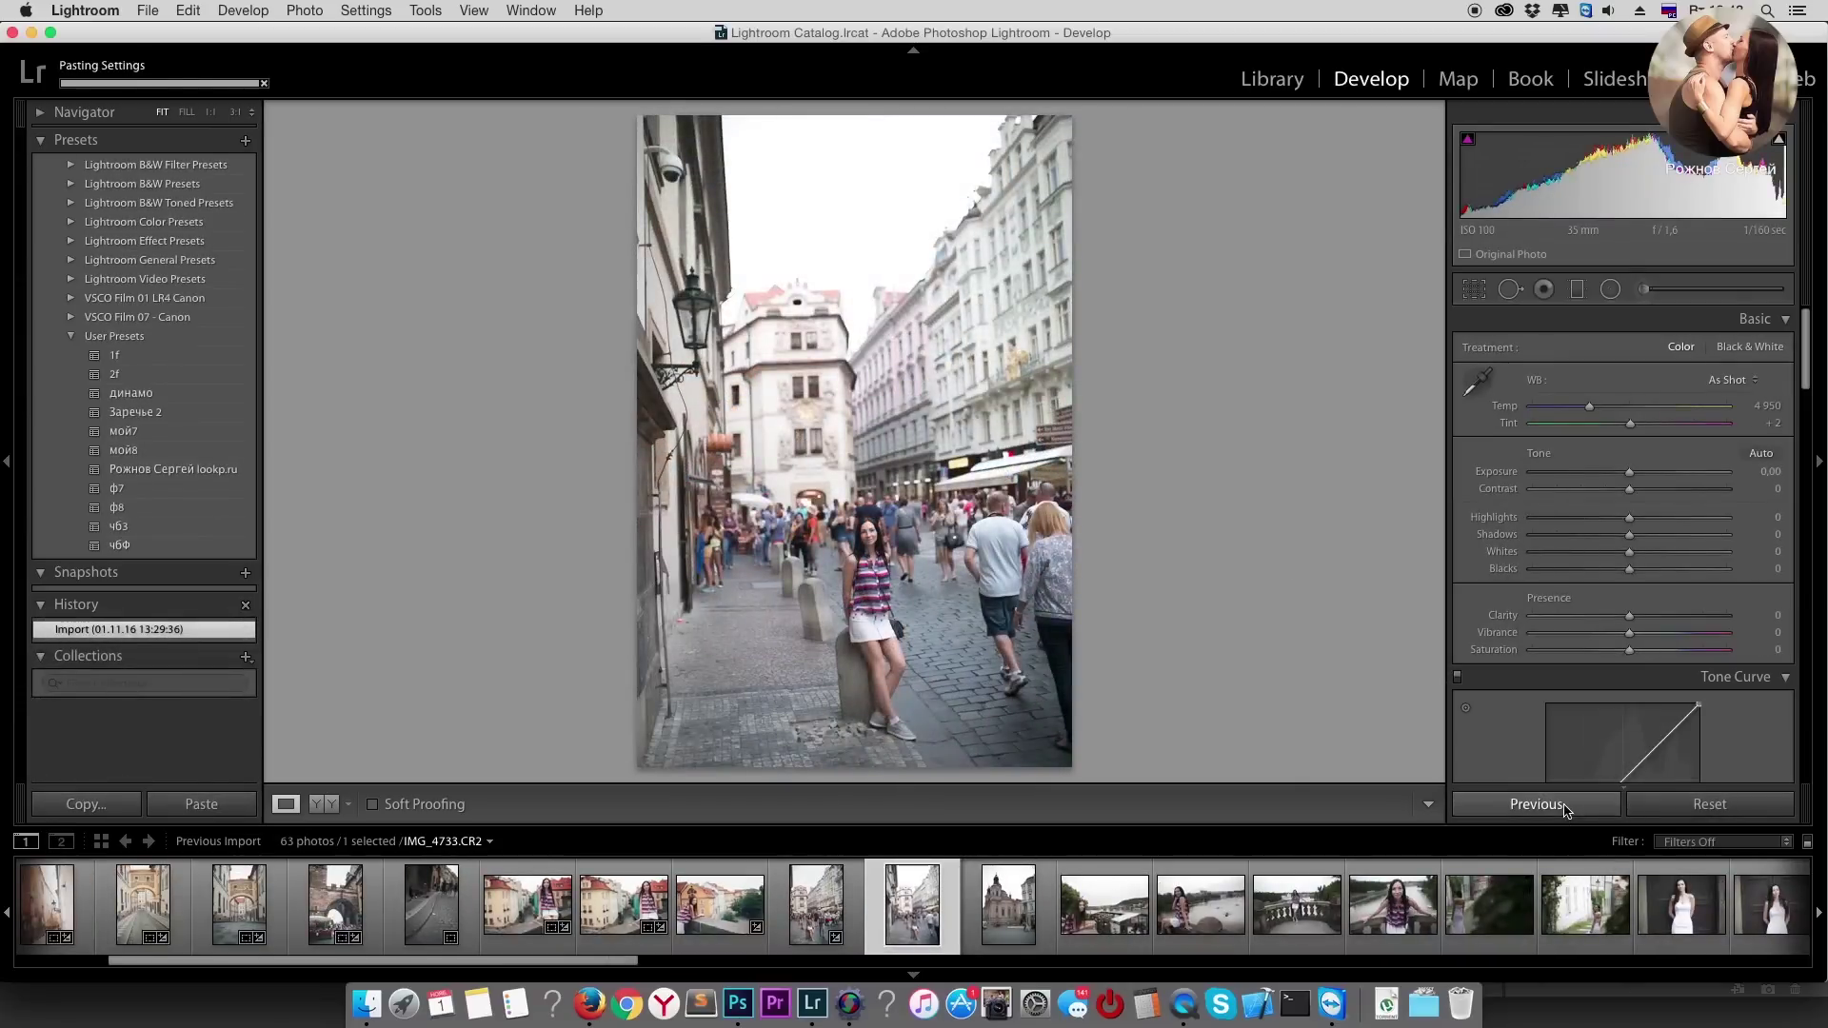
# Step: Ease Highlights back to about −61 and straighten IMG_4733 by 1.01°
pyautogui.moveTo(1535, 516); pyautogui.dragTo(1630, 551)
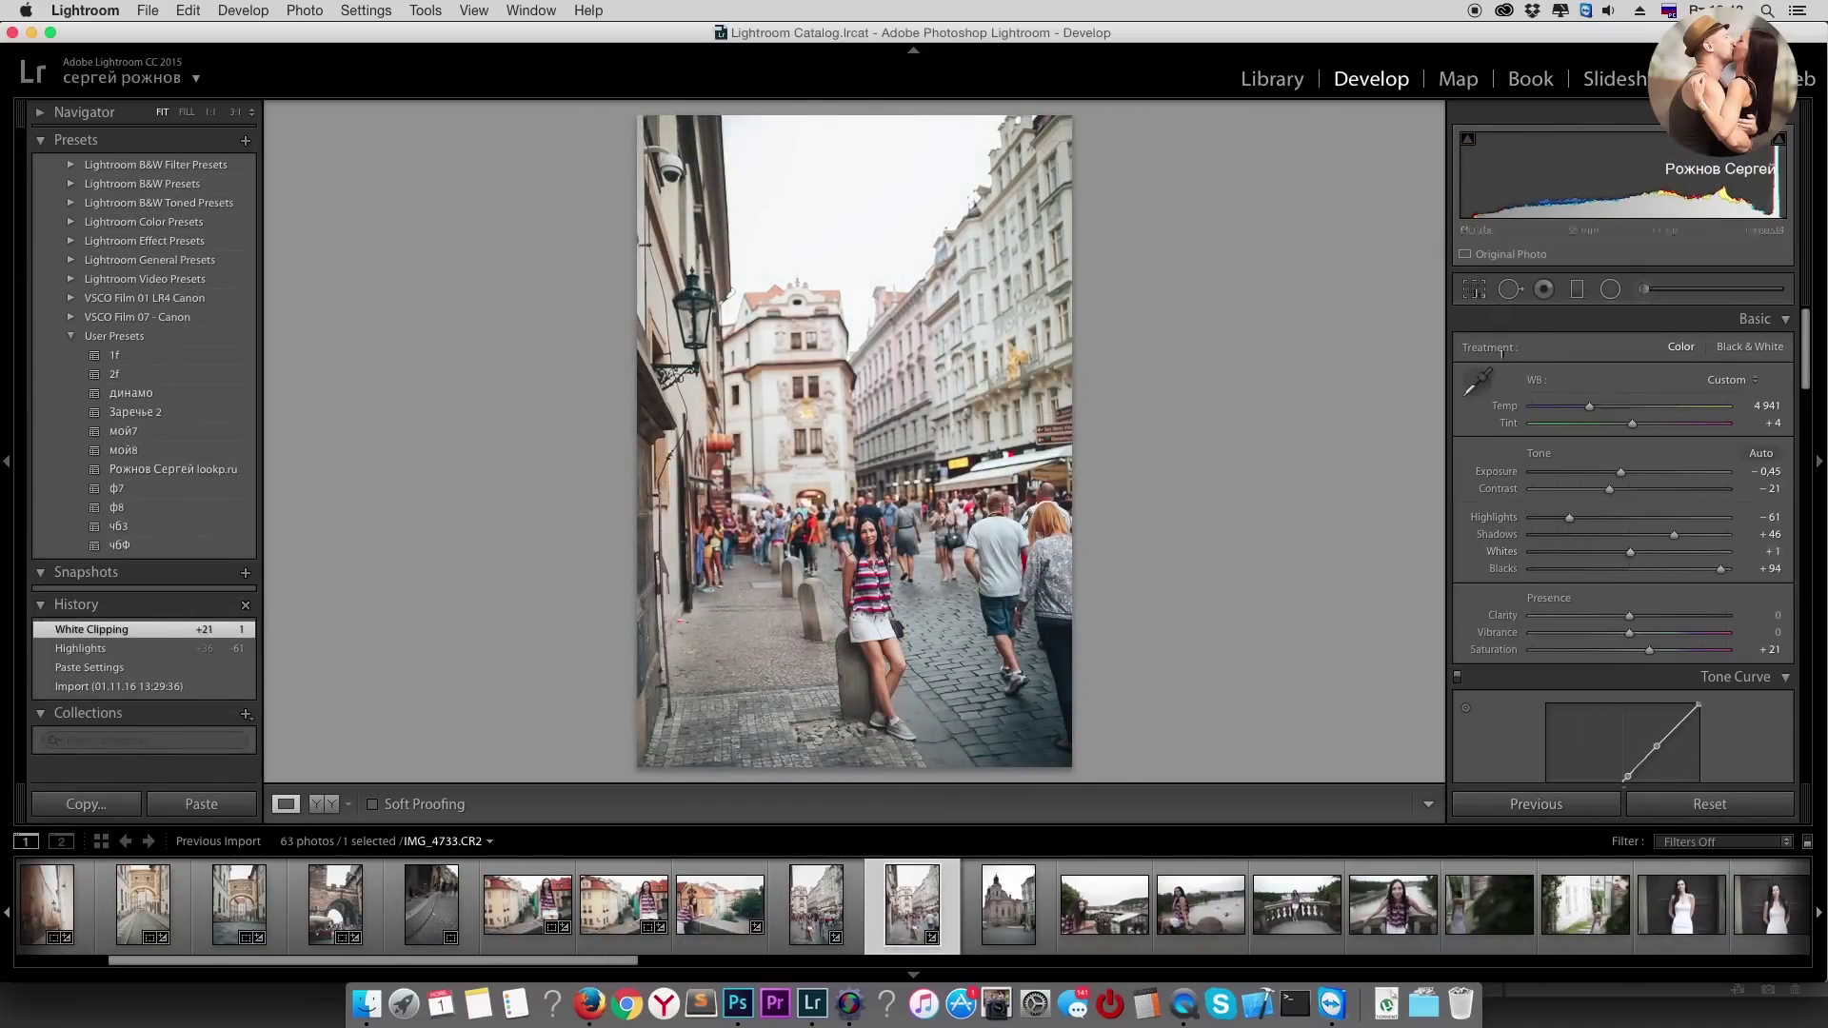
pyautogui.press('r')
pyautogui.moveTo(1333, 302); pyautogui.dragTo(1338, 312)
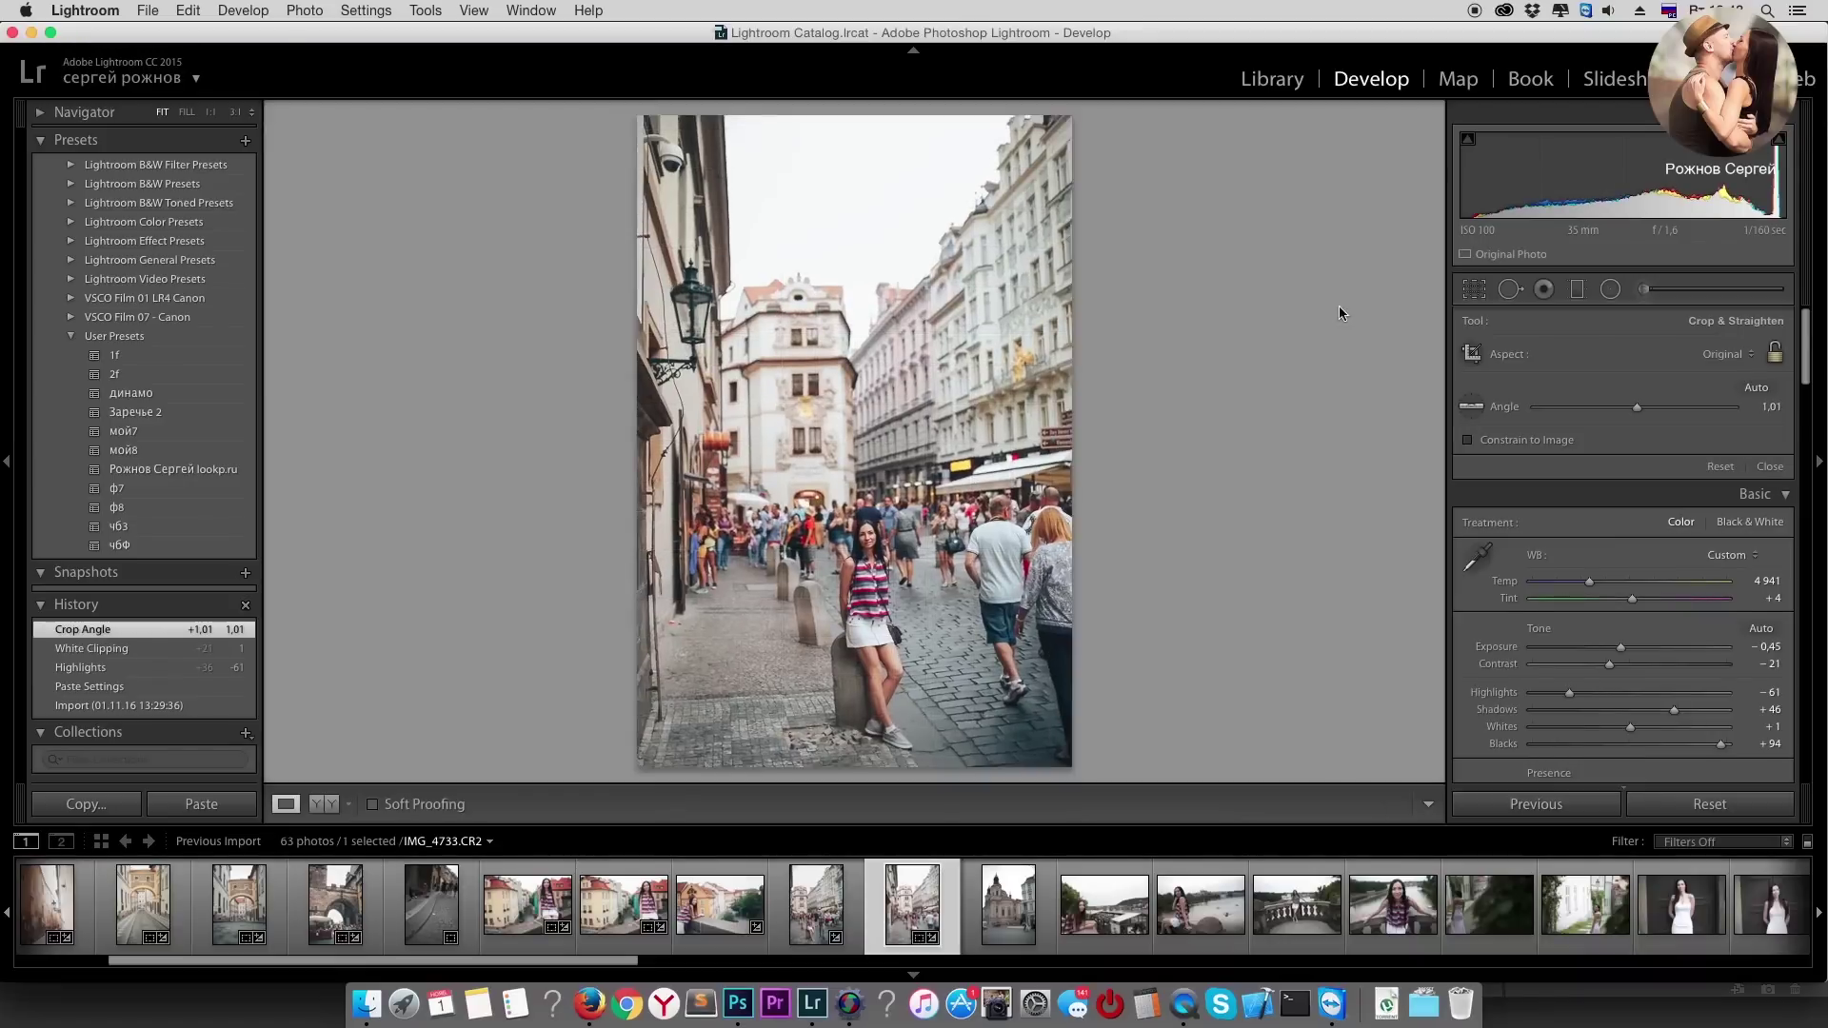
pyautogui.press('r')
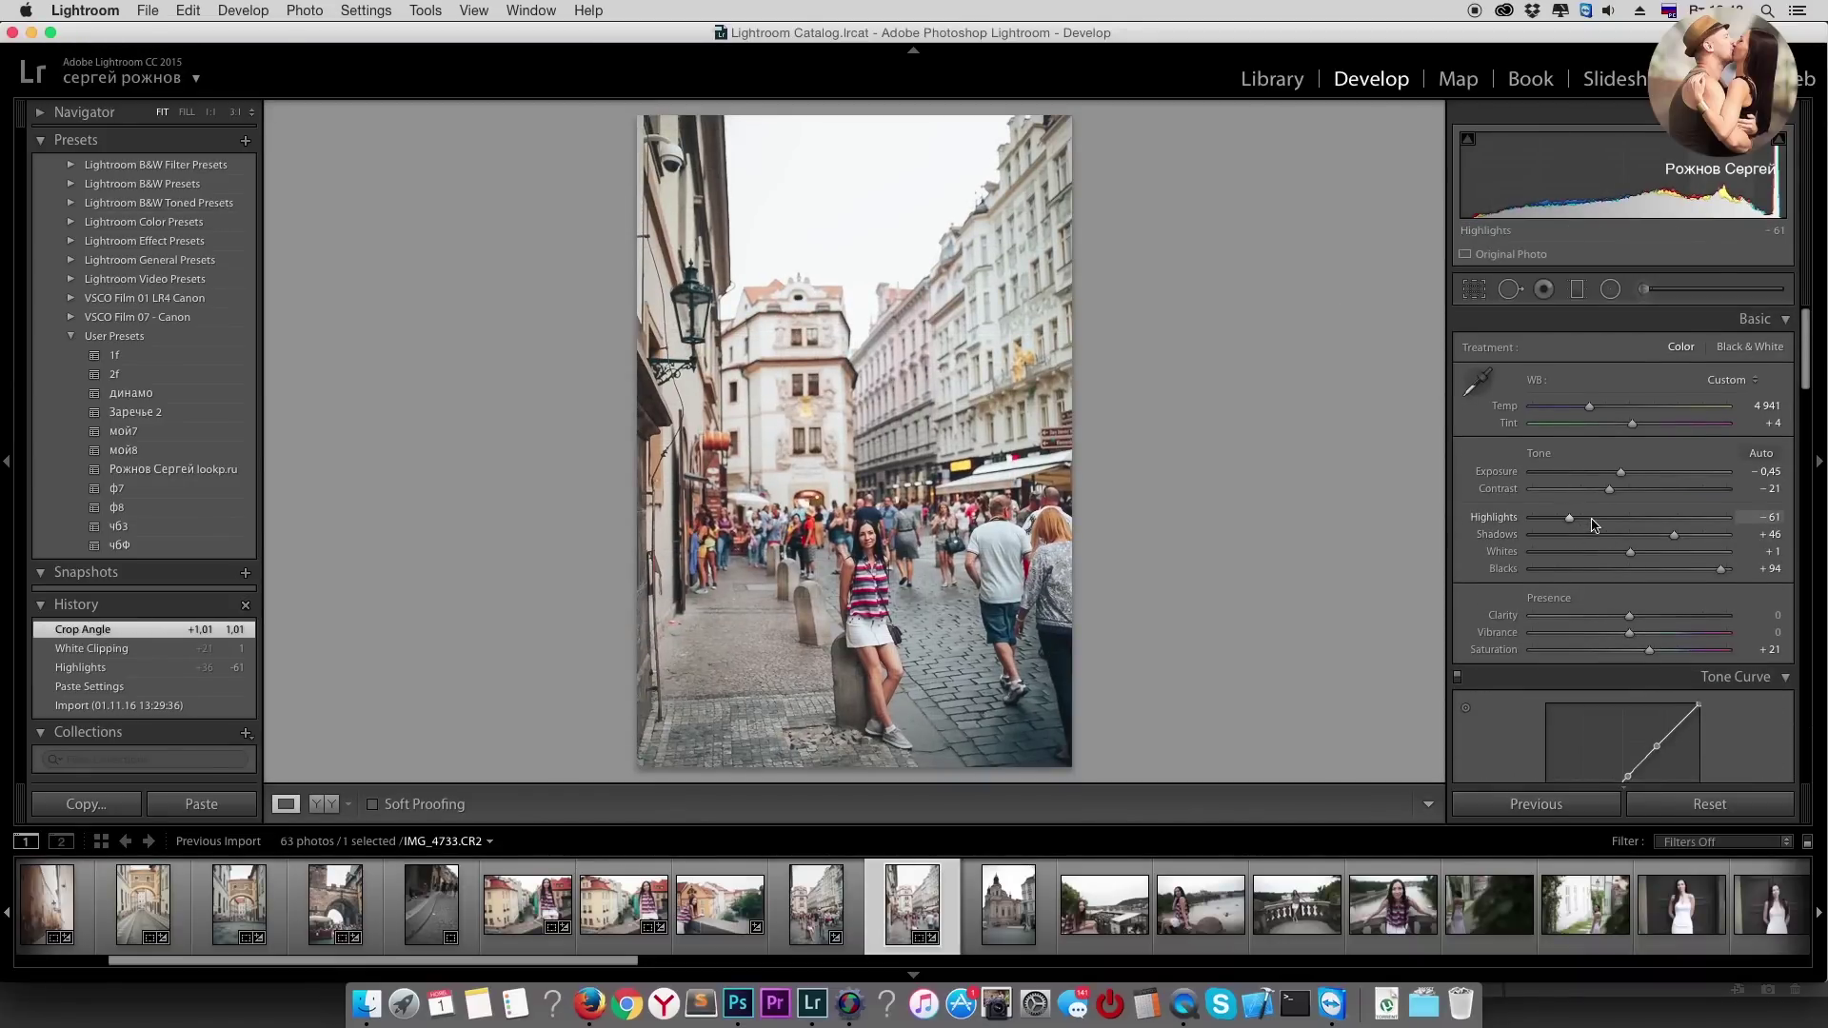
# Step: Refine IMG_4733 to Shadows +39, Highlights −62 and a warmer Temp 4843, then move to IMG_4734
pyautogui.scroll(3, 1594, 525)
pyautogui.scroll(-1, 1596, 530)
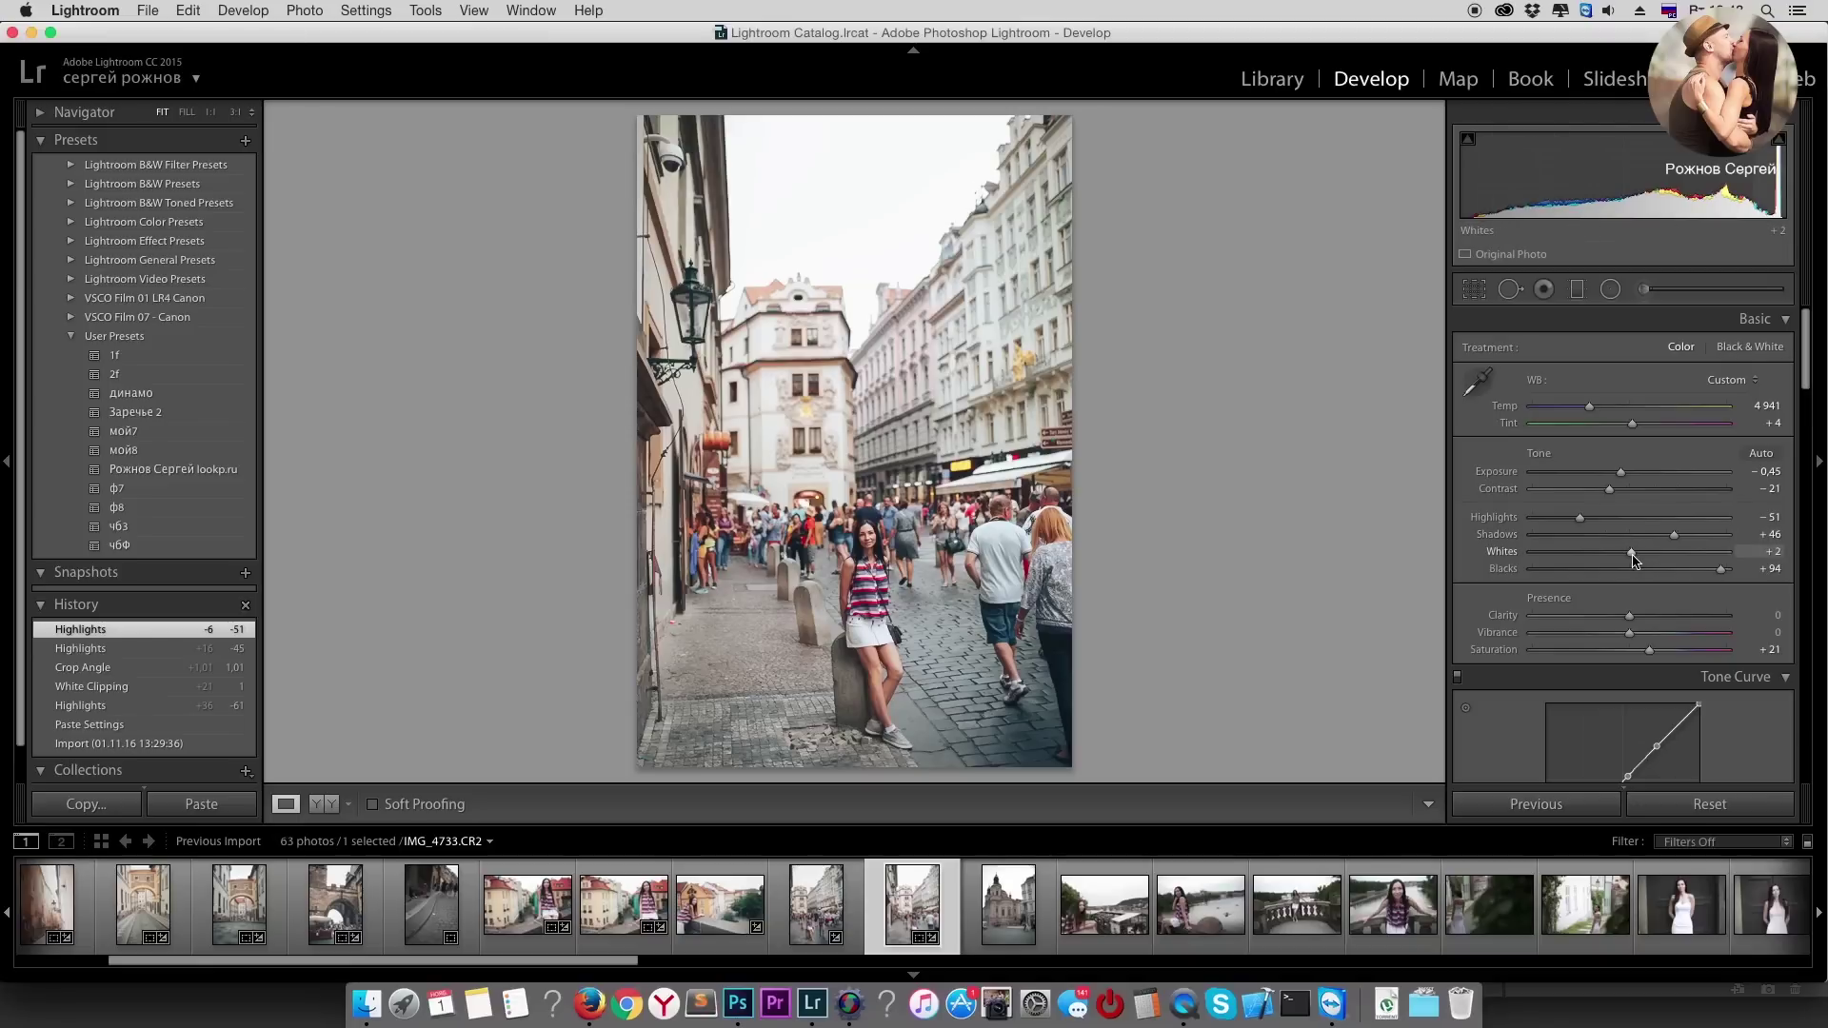
pyautogui.moveTo(1673, 534); pyautogui.dragTo(1714, 571)
pyautogui.moveTo(1579, 519)
pyautogui.mouseDown()
pyautogui.moveTo(1633, 553)
pyautogui.moveTo(1668, 534)
pyautogui.mouseUp()
pyautogui.moveTo(1588, 406); pyautogui.dragTo(1589, 412)
pyautogui.press('Right')
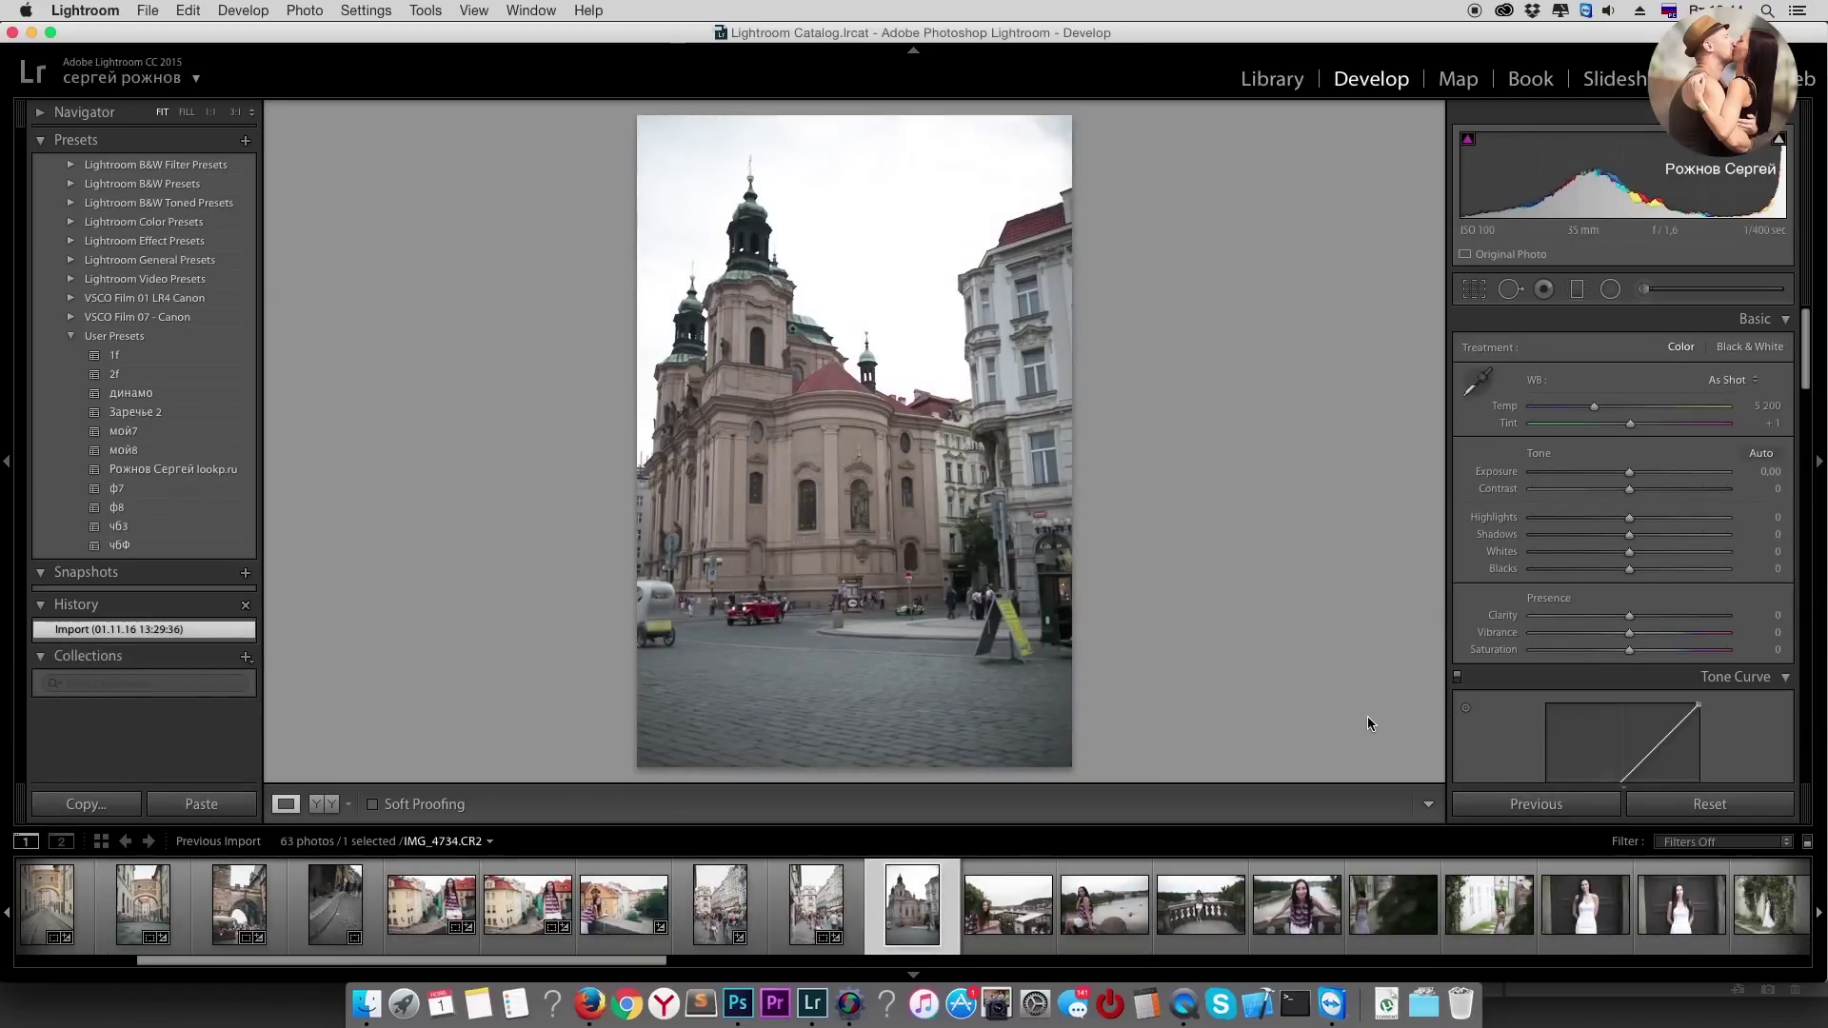
# Step: Apply the user preset to riverside portrait IMG_4745, then set Temp 5578, Tint −1, Highlights −37, Blacks +59
pyautogui.press('Right')
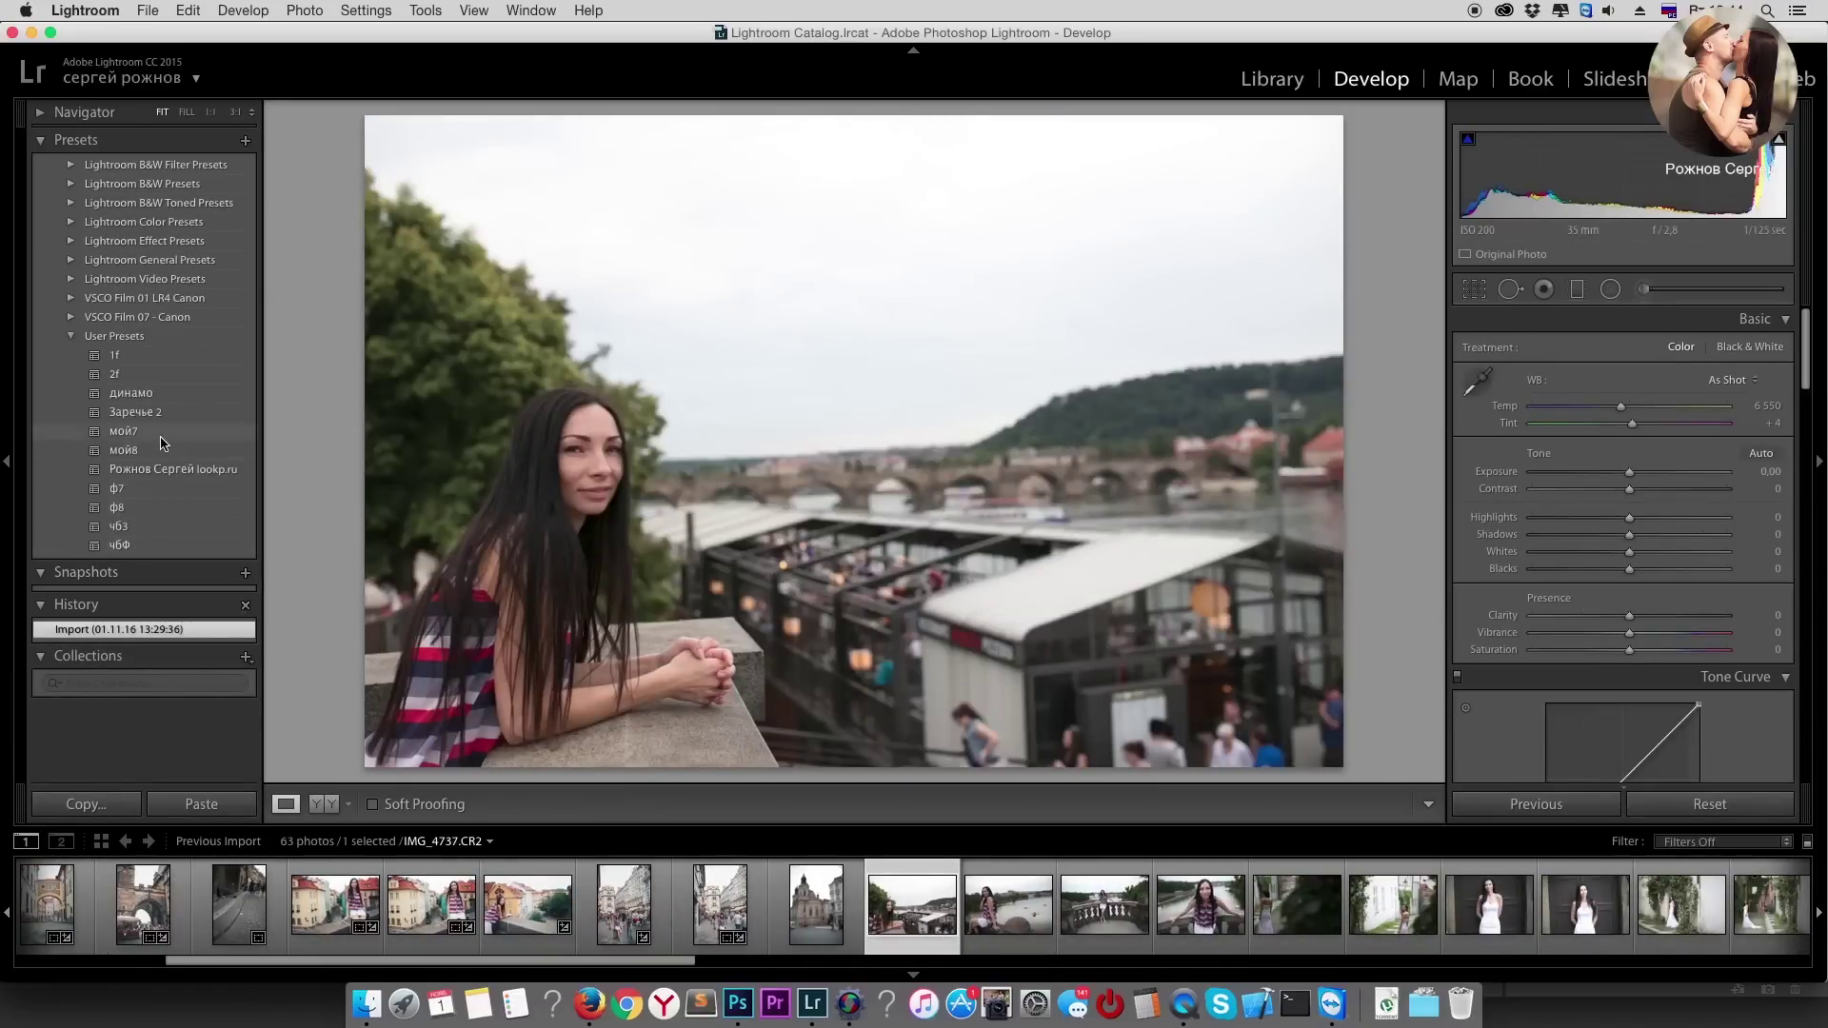
pyautogui.click(152, 471)
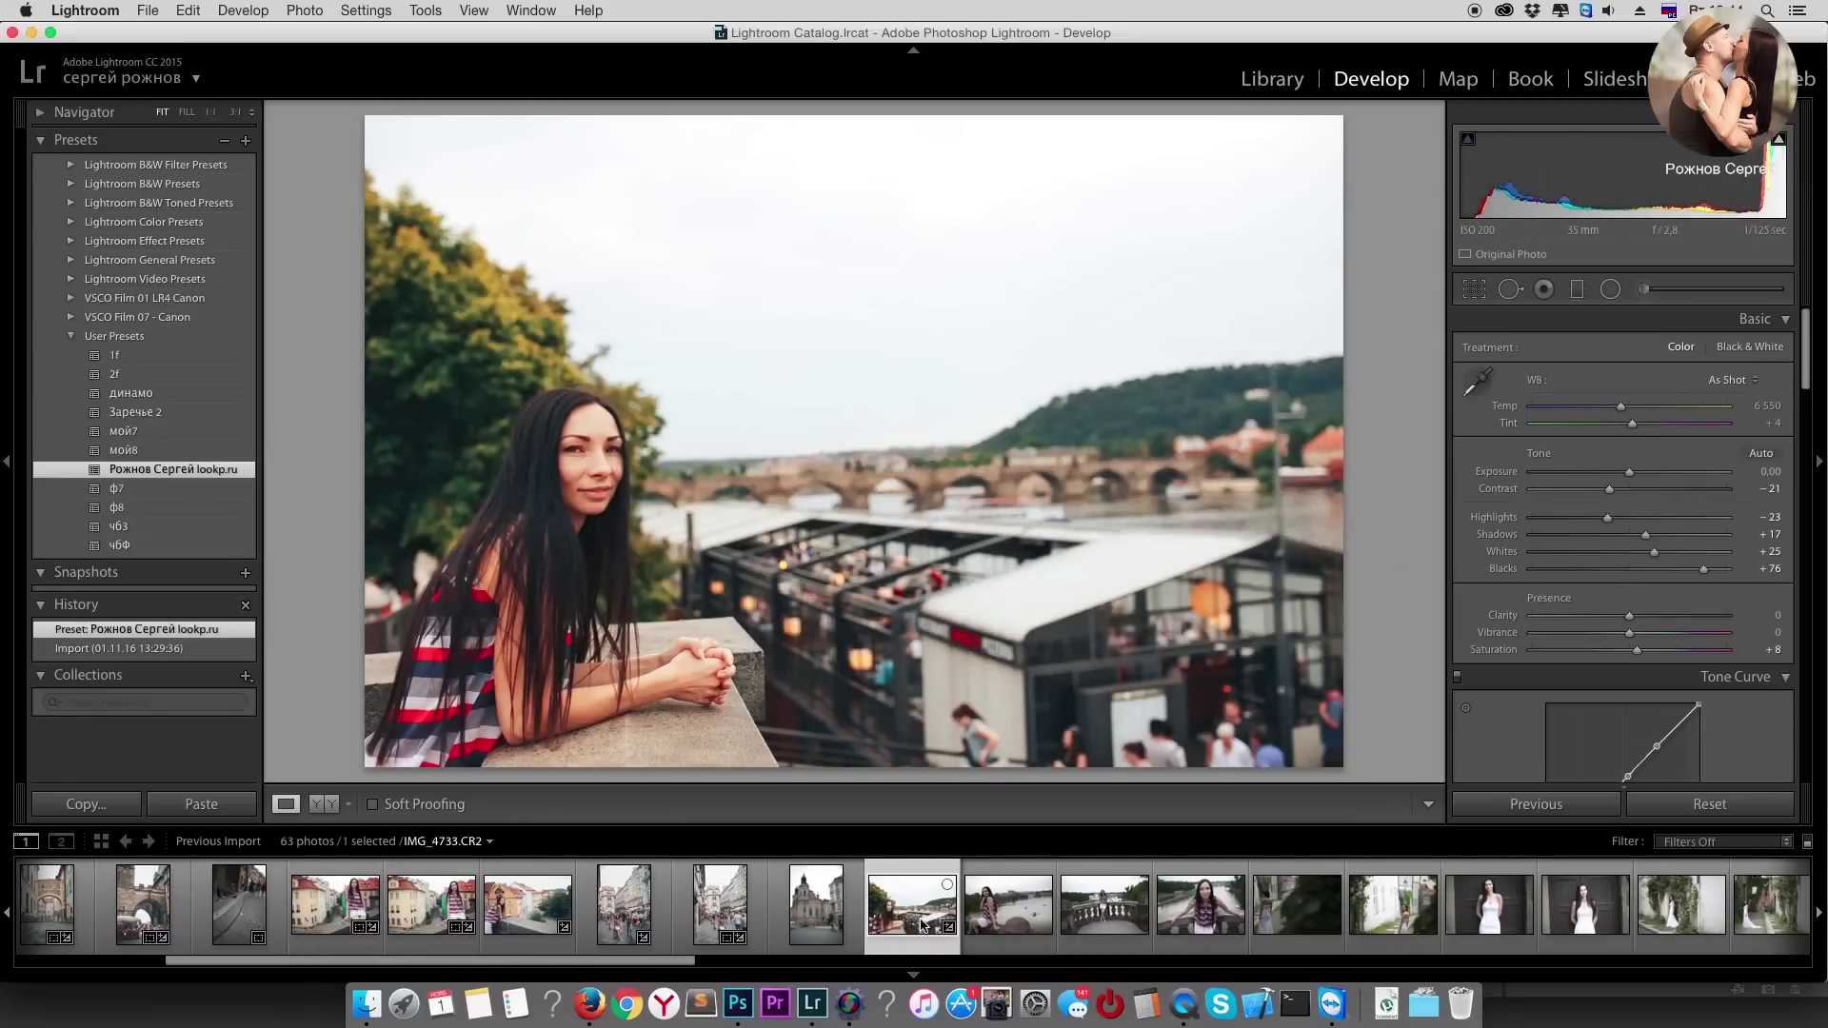
pyautogui.moveTo(1620, 412); pyautogui.dragTo(1628, 430)
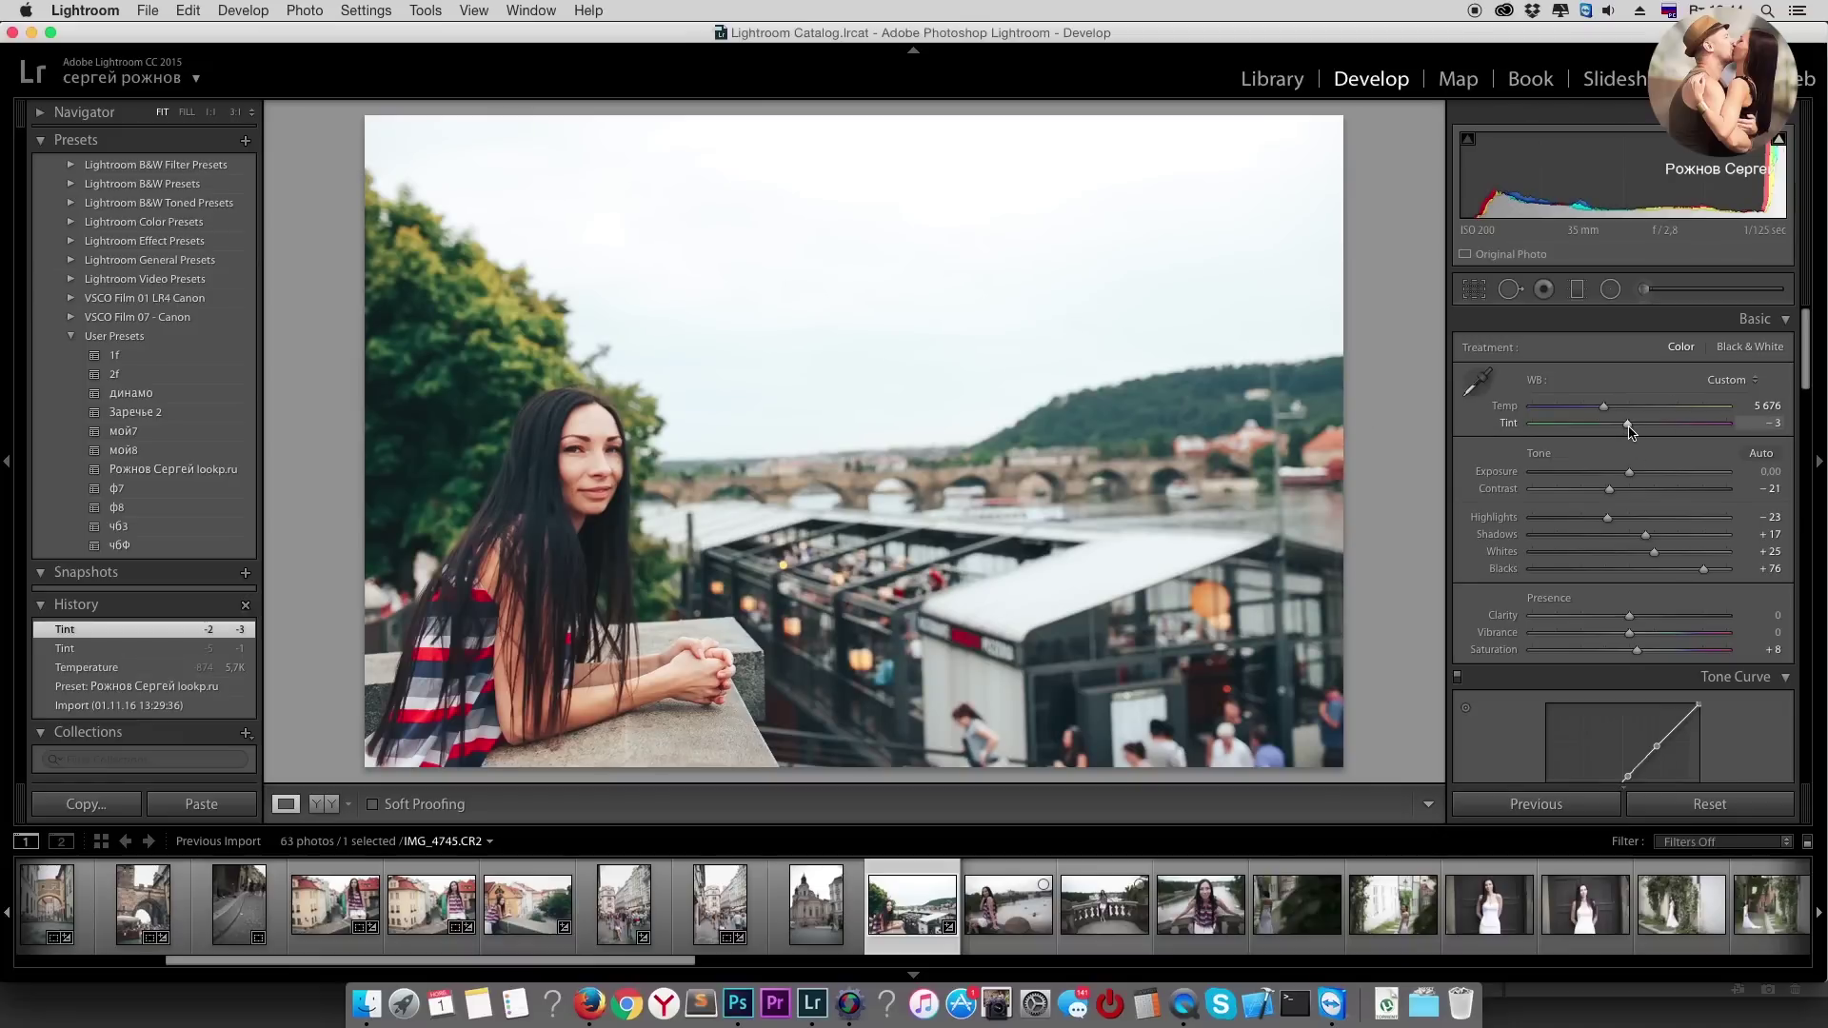
pyautogui.moveTo(1630, 429); pyautogui.dragTo(1602, 407)
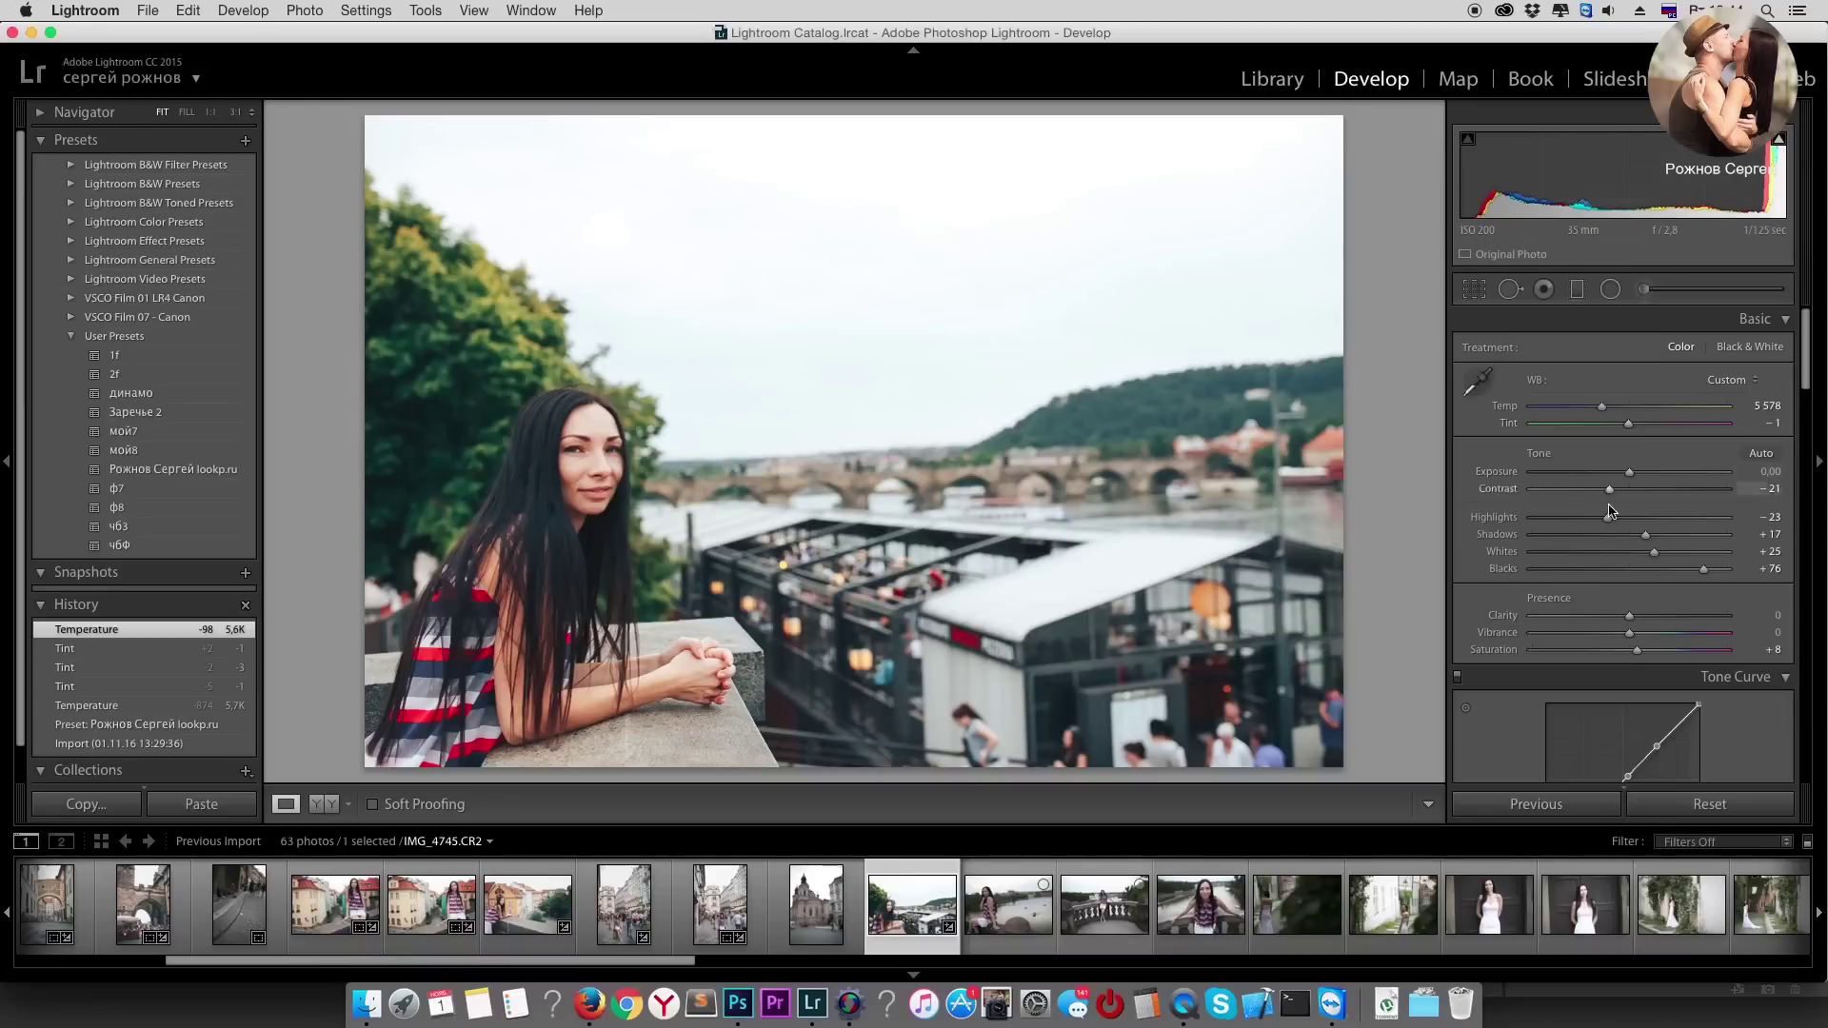
pyautogui.moveTo(1607, 517); pyautogui.dragTo(1592, 517)
pyautogui.moveTo(1703, 568); pyautogui.dragTo(1686, 569)
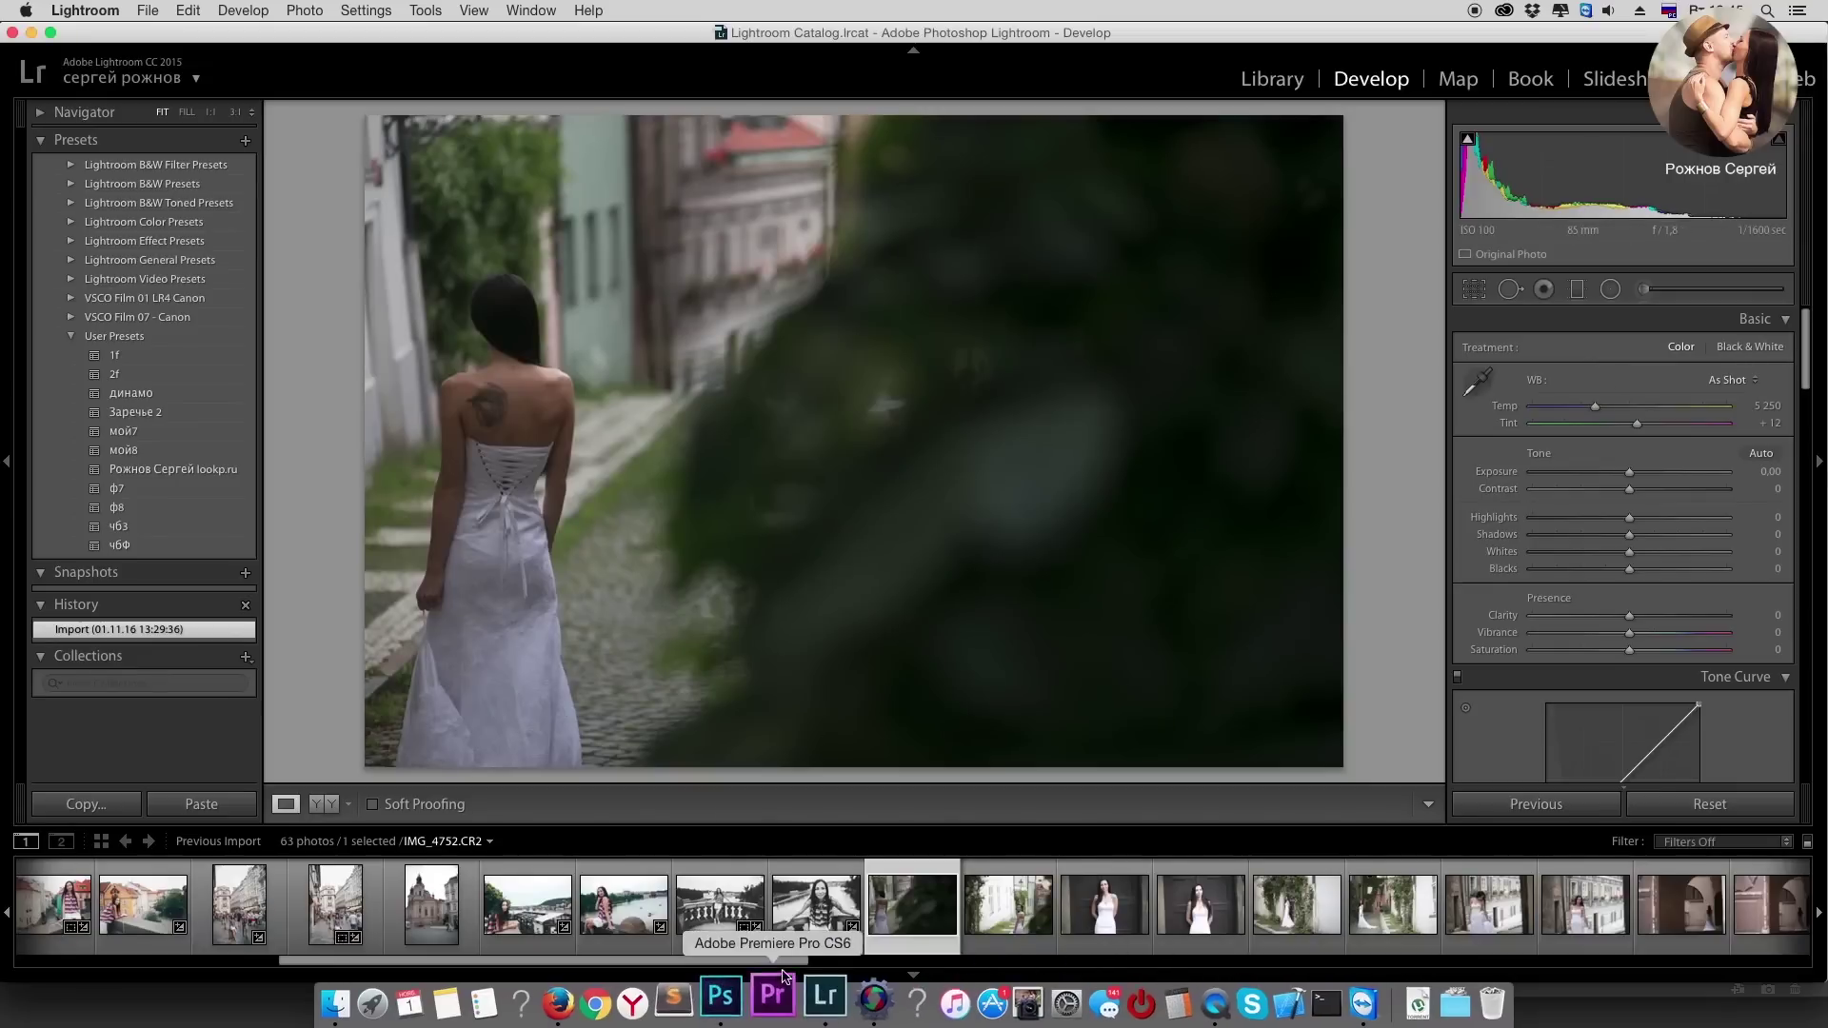
pyautogui.moveTo(785, 963)
pyautogui.mouseDown()
pyautogui.moveTo(812, 969)
pyautogui.moveTo(770, 975)
pyautogui.mouseUp()
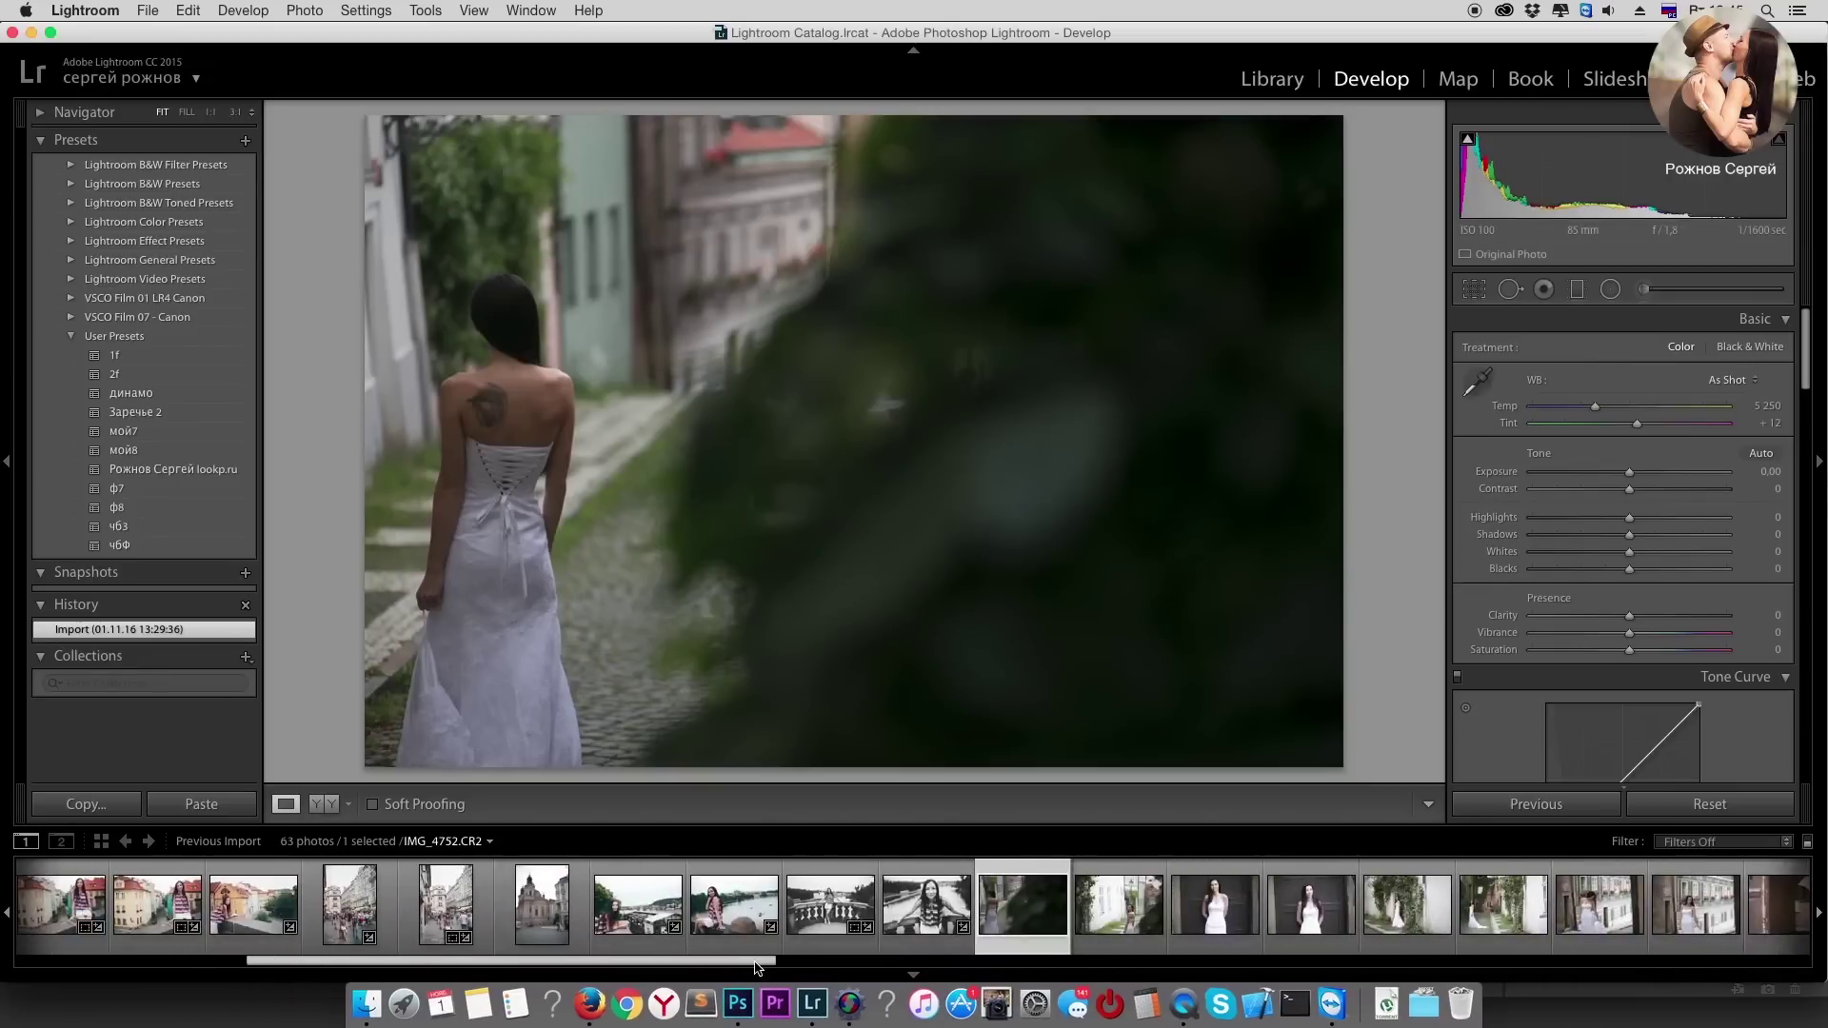
pyautogui.hscroll(3, 770, 974)
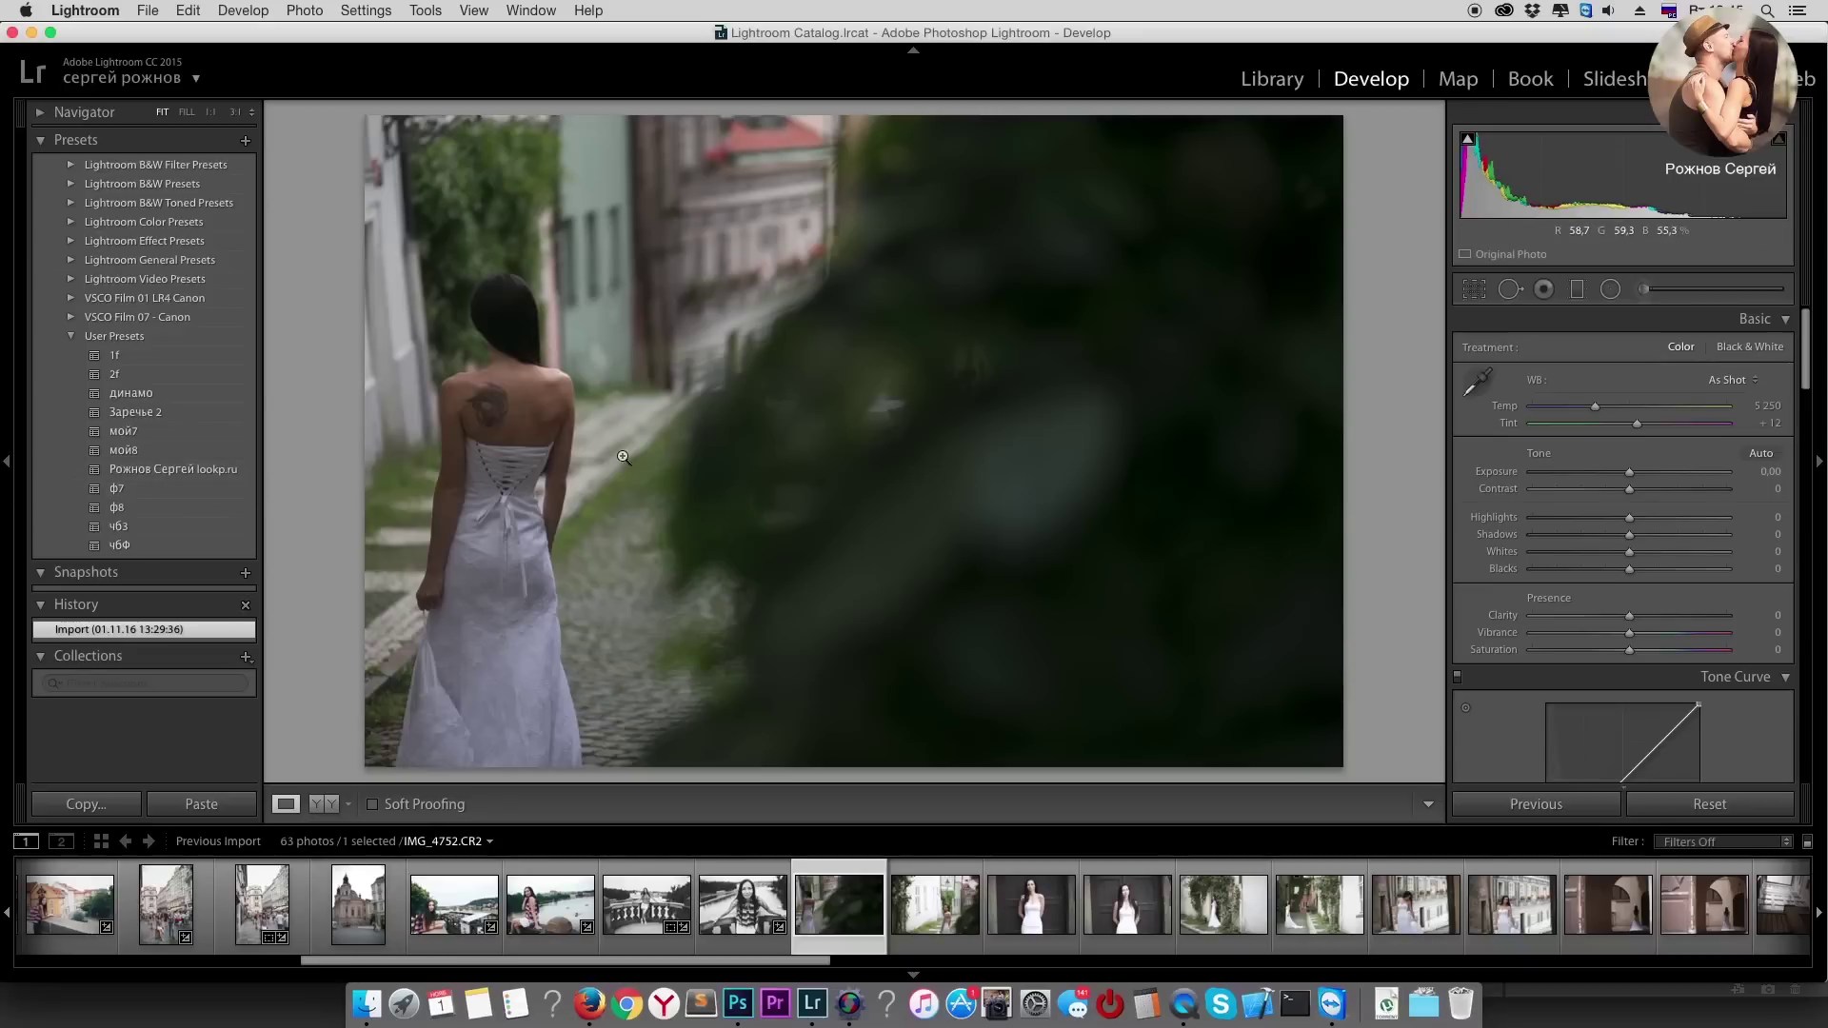
pyautogui.click(133, 470)
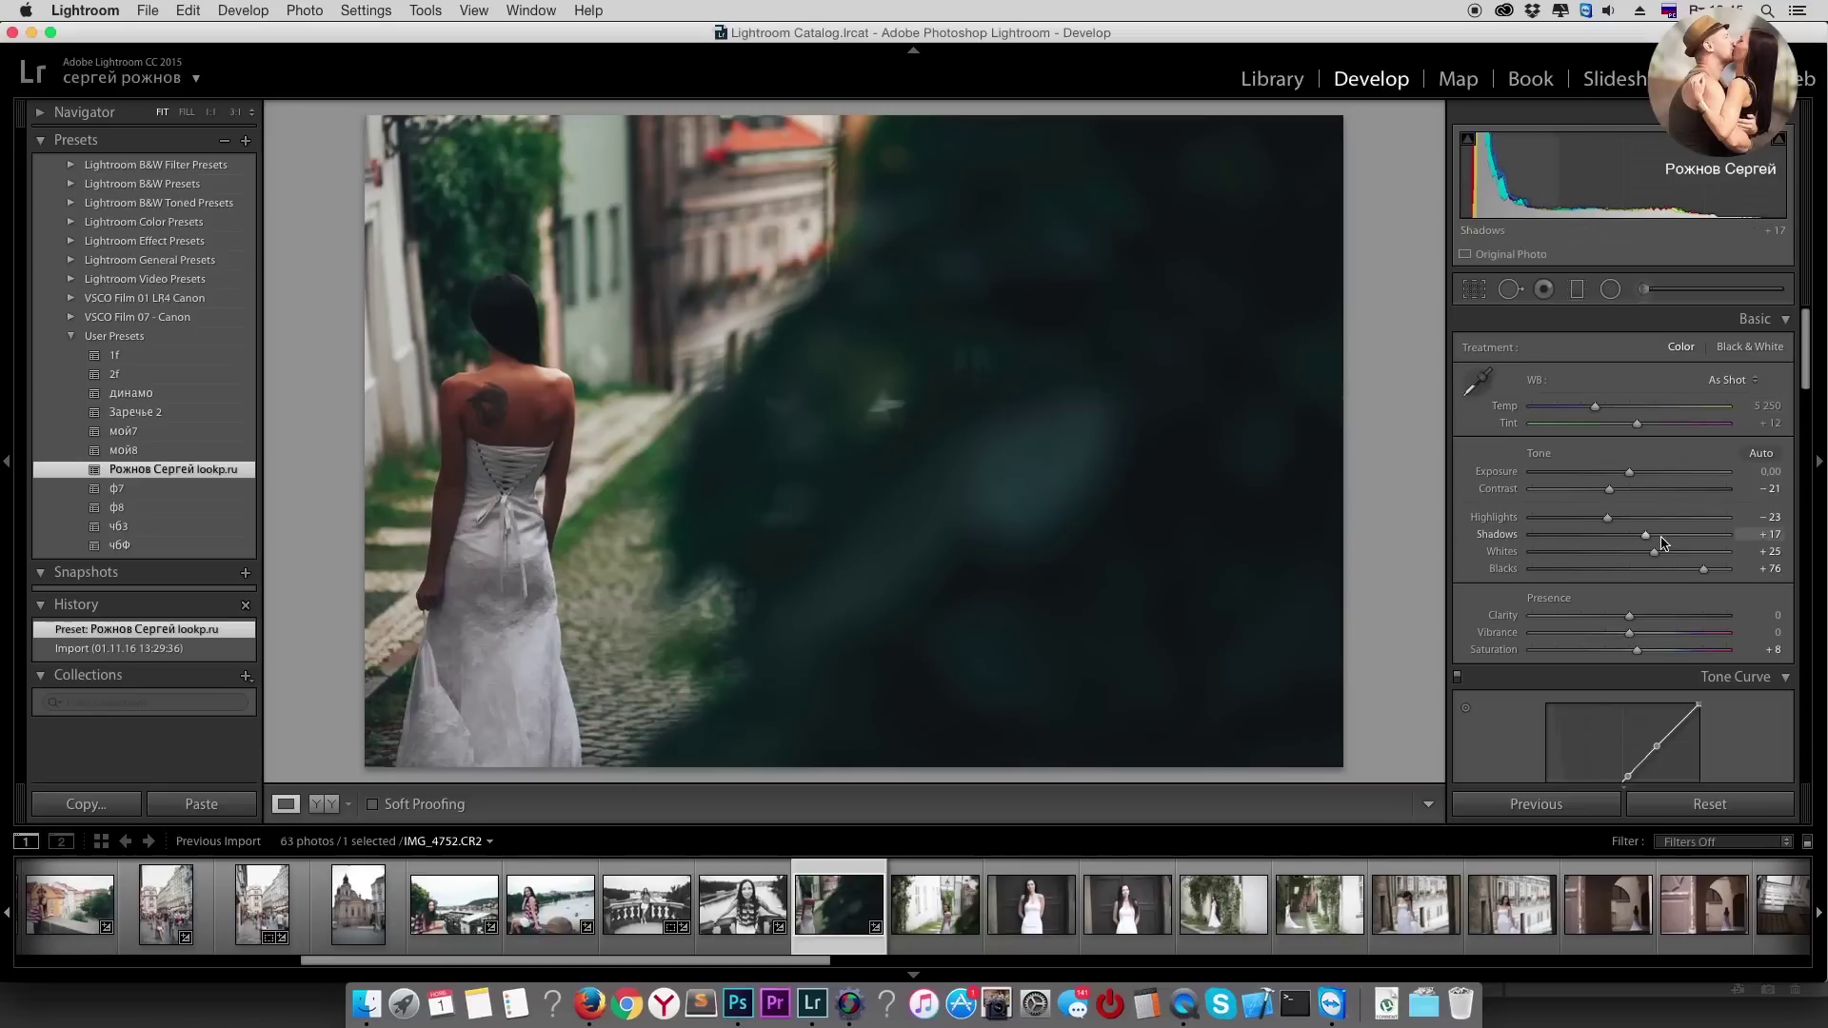
# Step: Set Exposure about +0.45, Temp 4990, Blacks +88 and Shadows +59 on IMG_4752
pyautogui.moveTo(1628, 473); pyautogui.dragTo(1633, 484)
pyautogui.moveTo(1596, 407); pyautogui.dragTo(1591, 411)
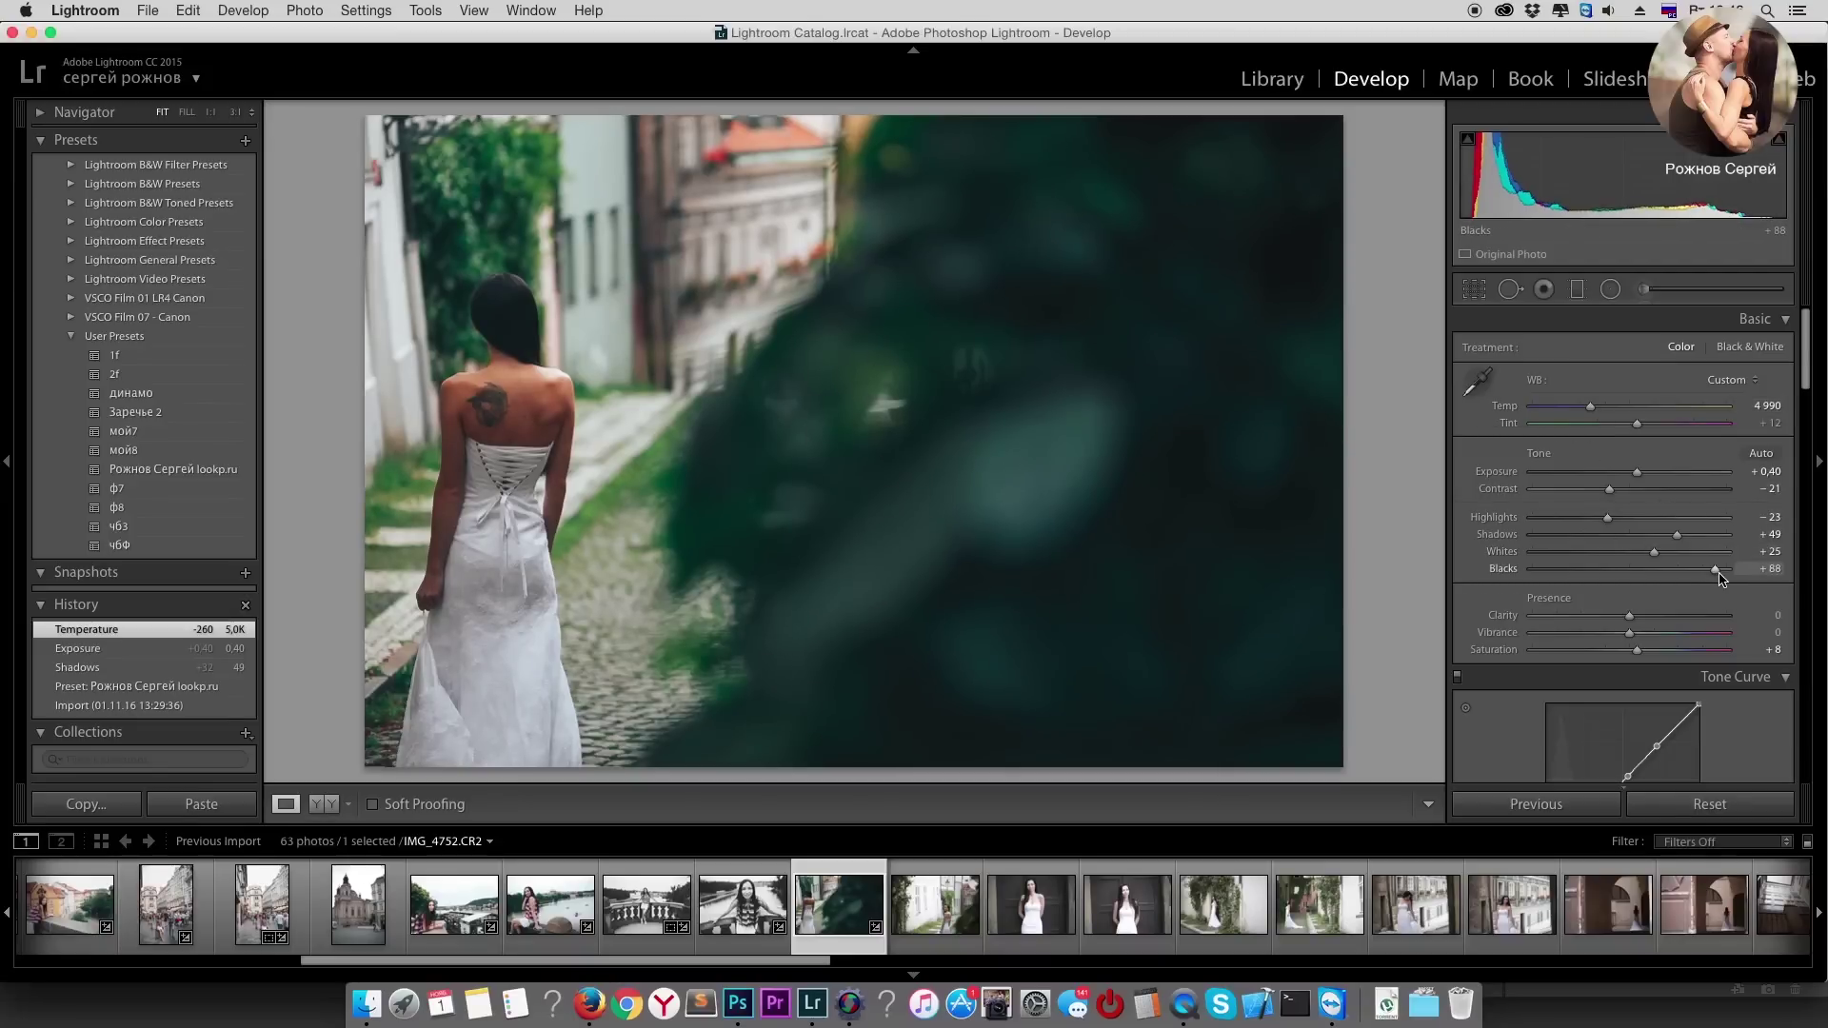
pyautogui.moveTo(1721, 577); pyautogui.dragTo(1718, 575)
pyautogui.click(1694, 543)
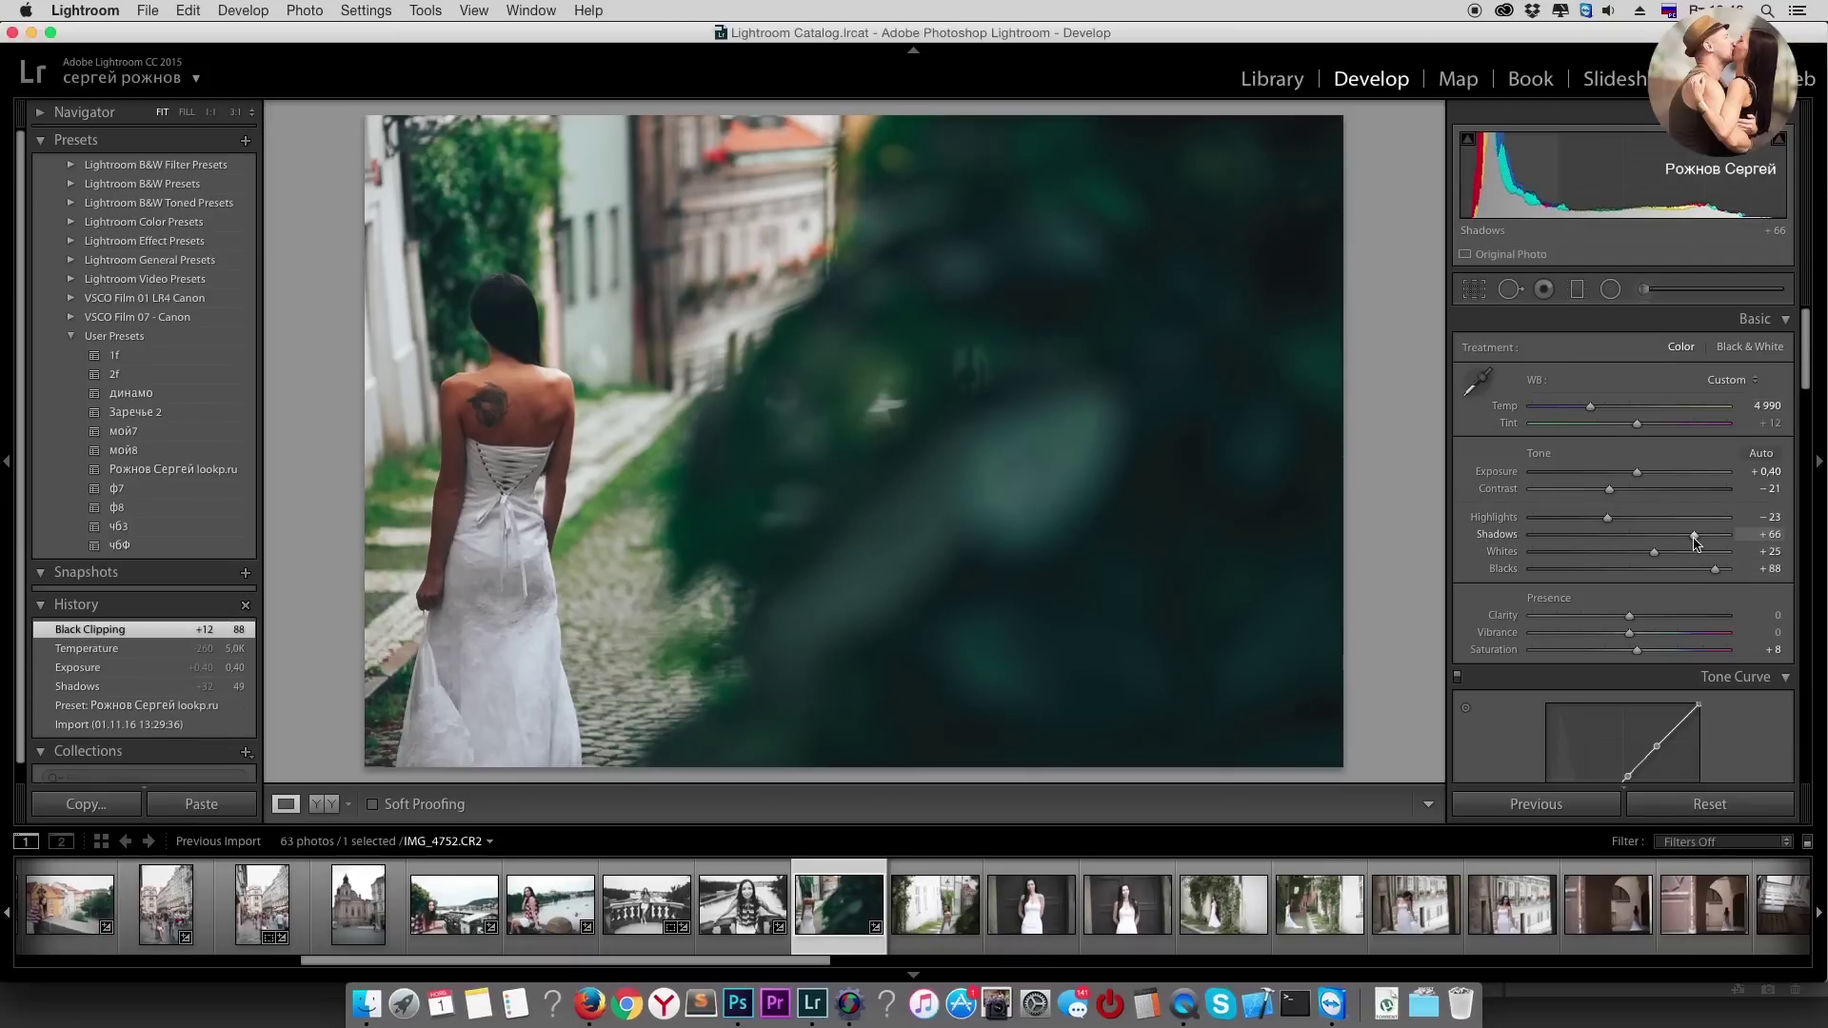
pyautogui.moveTo(1693, 543); pyautogui.dragTo(1686, 540)
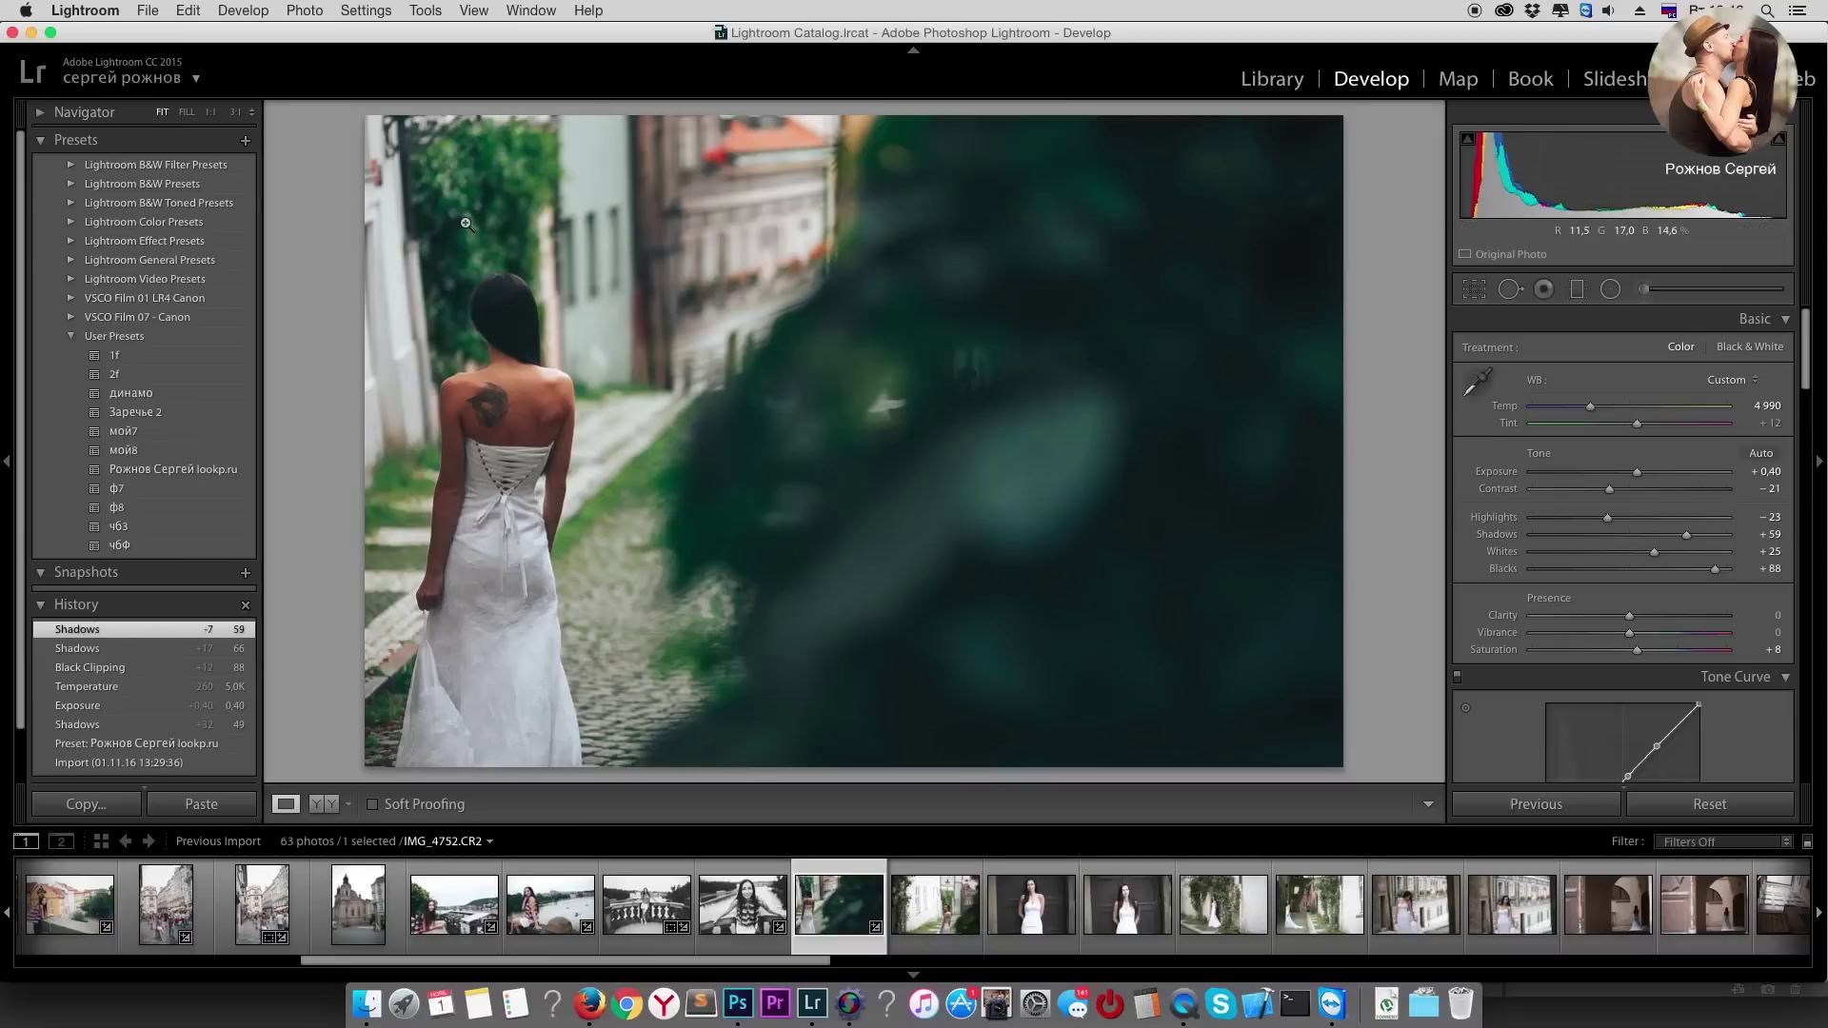
pyautogui.scroll(-10, 1607, 578)
pyautogui.scroll(-3, 1607, 578)
# Step: Shift the Green hue toward yellow, to +39
pyautogui.moveTo(1673, 529); pyautogui.dragTo(1589, 541)
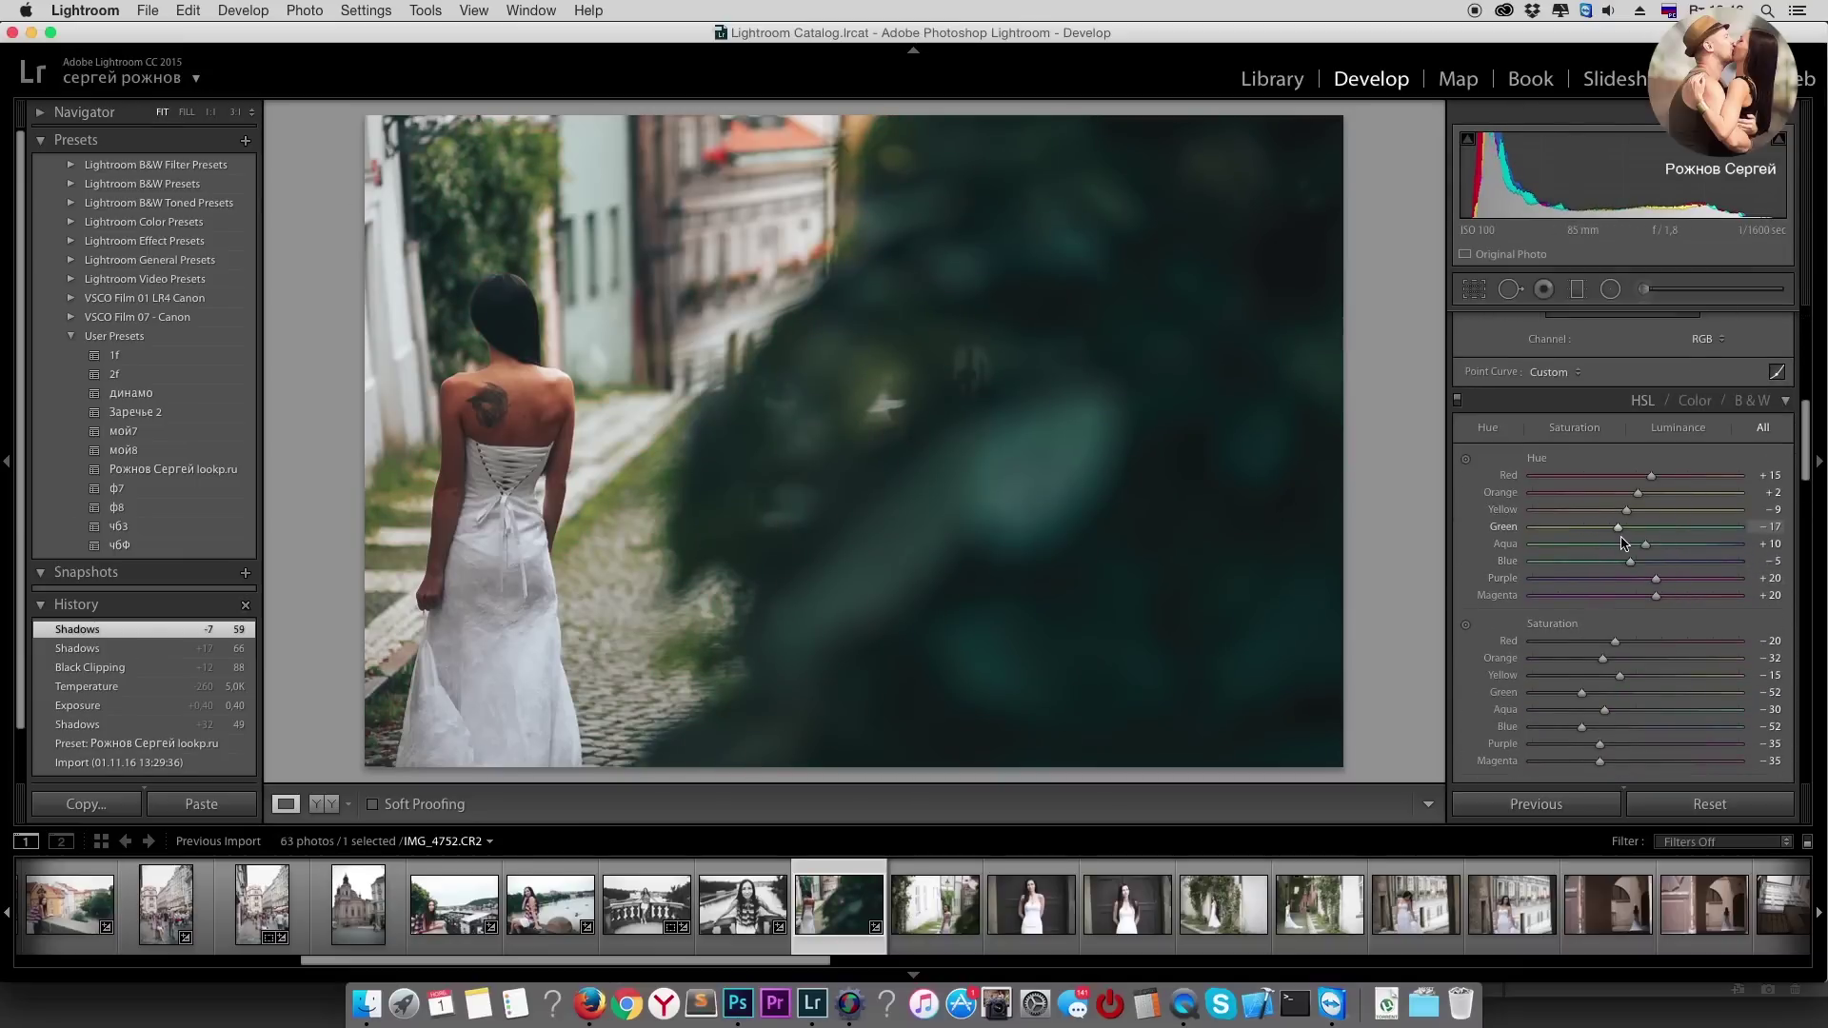
pyautogui.click(1677, 529)
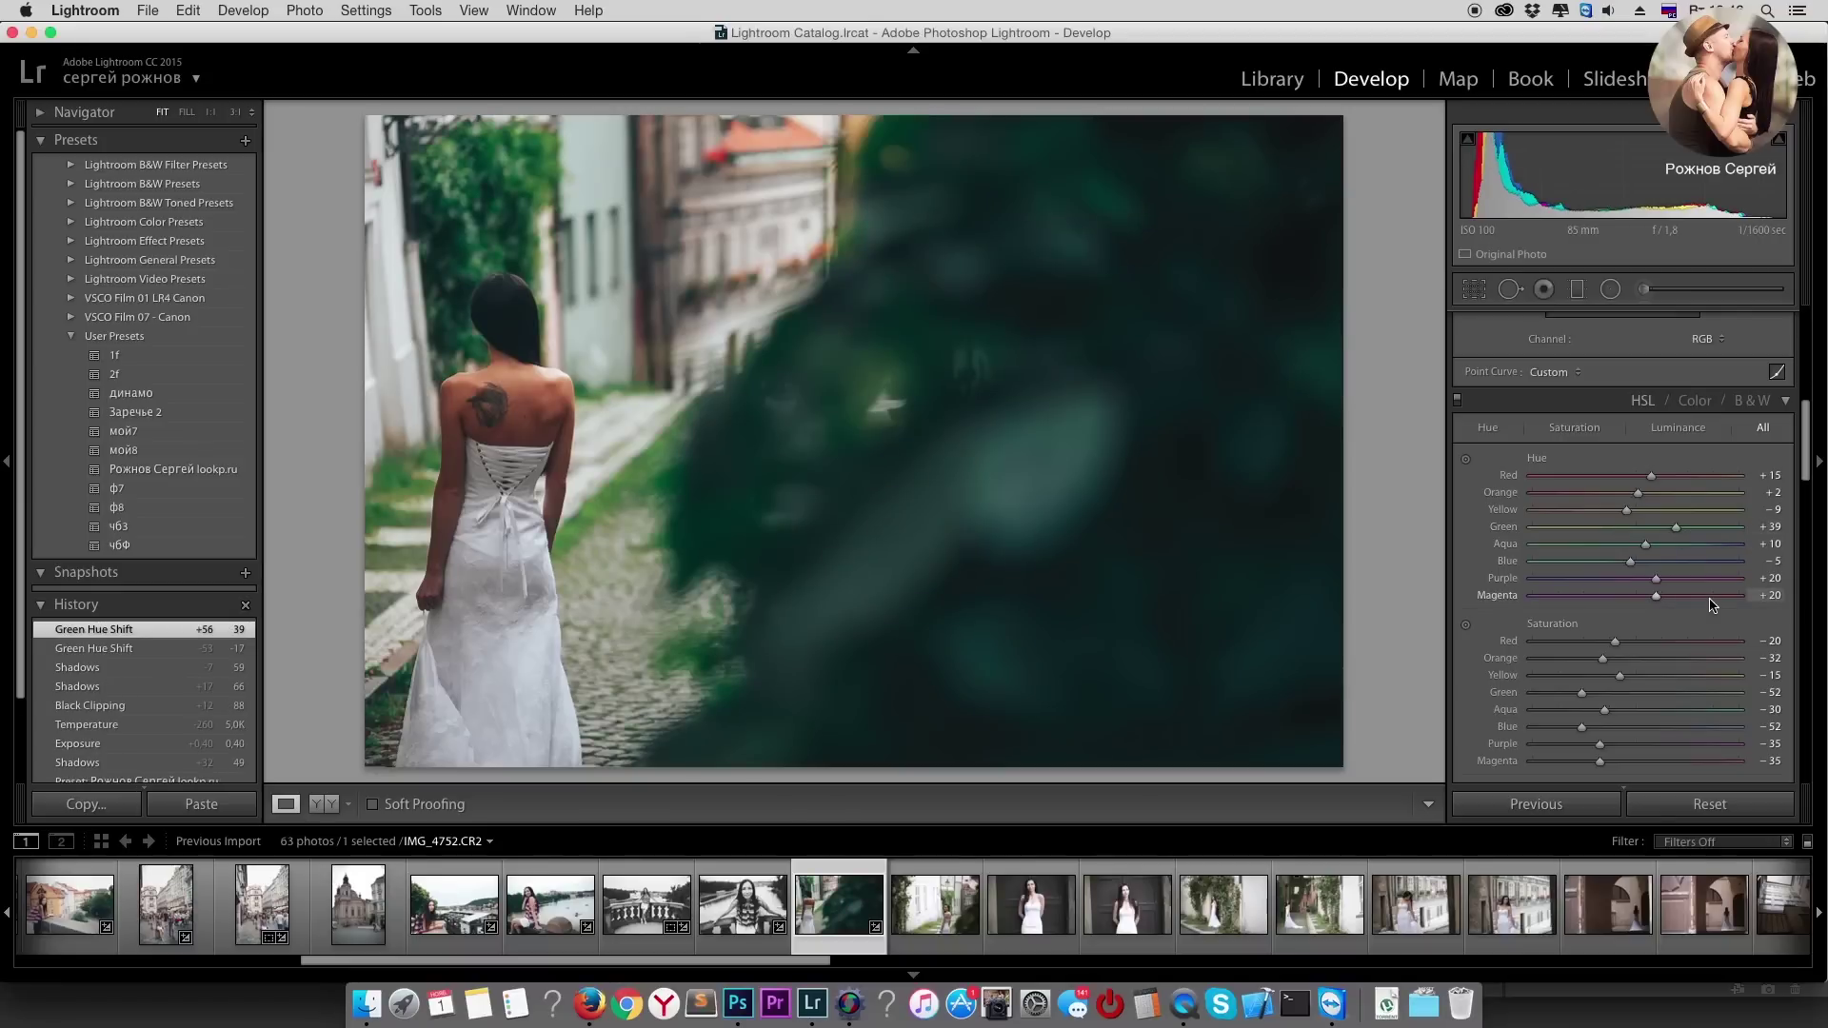
pyautogui.scroll(3, 1711, 604)
pyautogui.scroll(1, 1703, 614)
pyautogui.scroll(-3, 1695, 629)
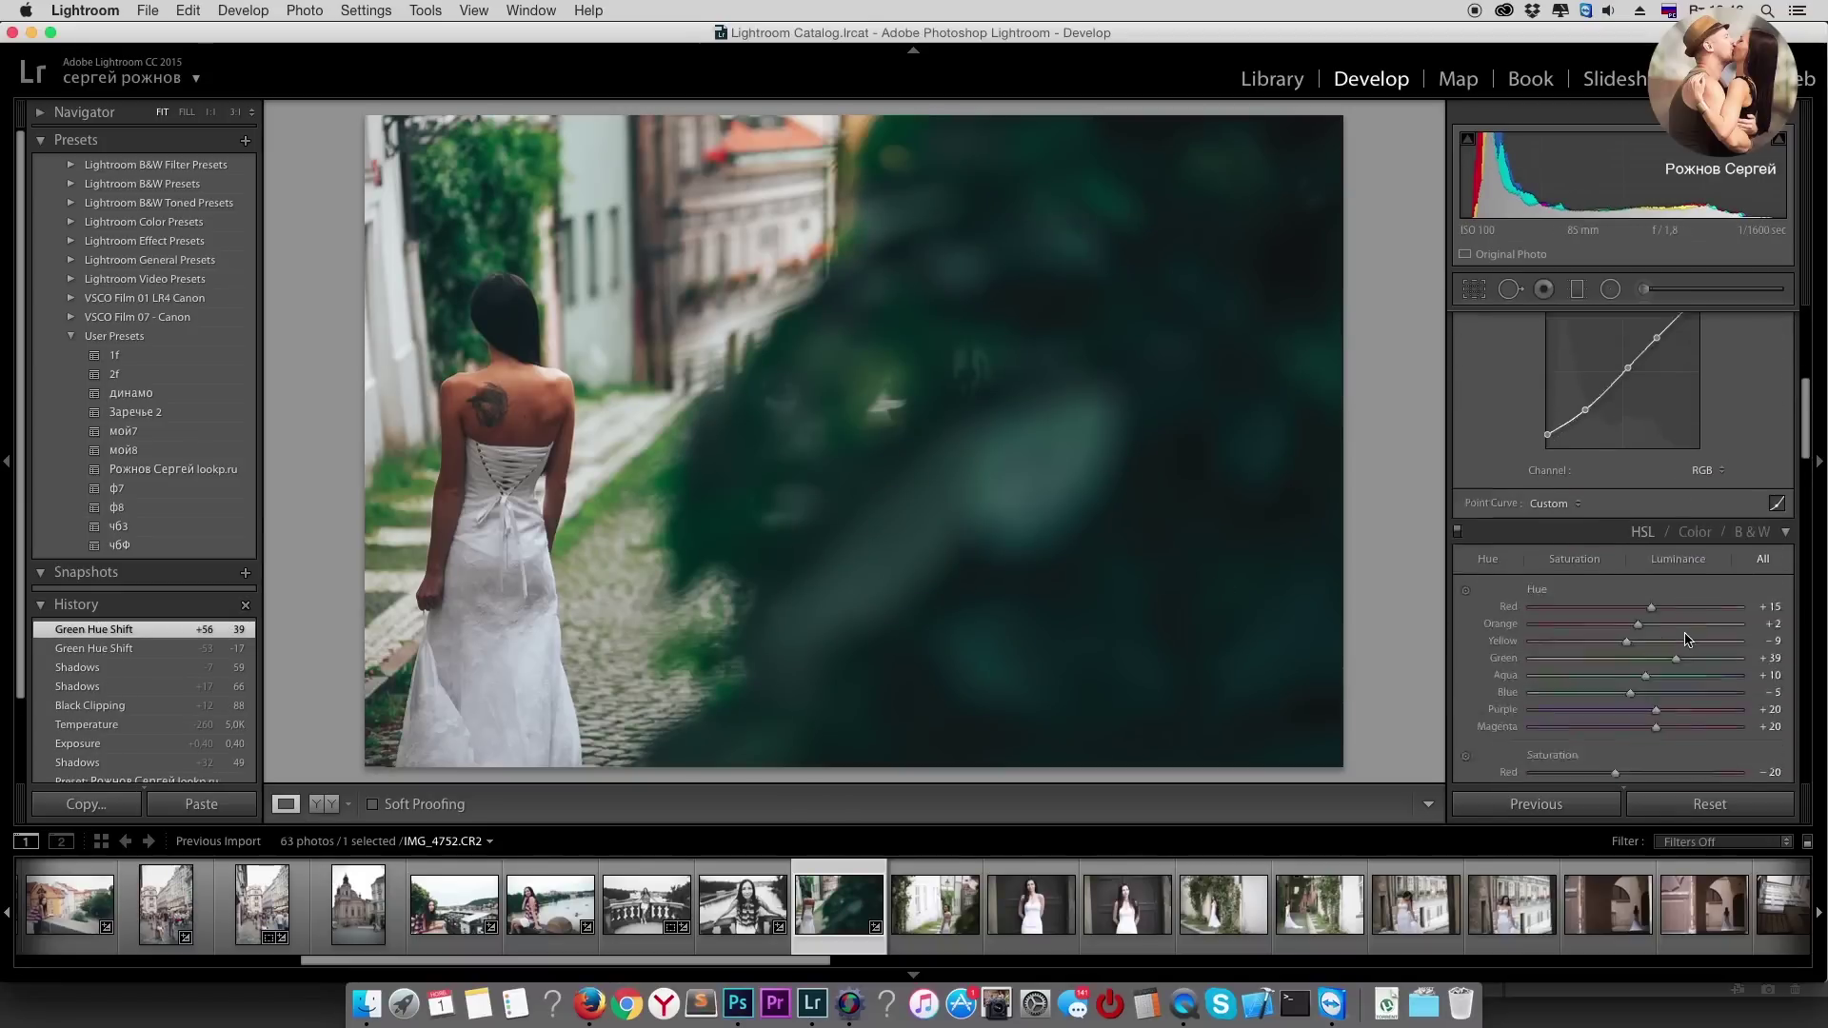
pyautogui.scroll(-2, 1688, 640)
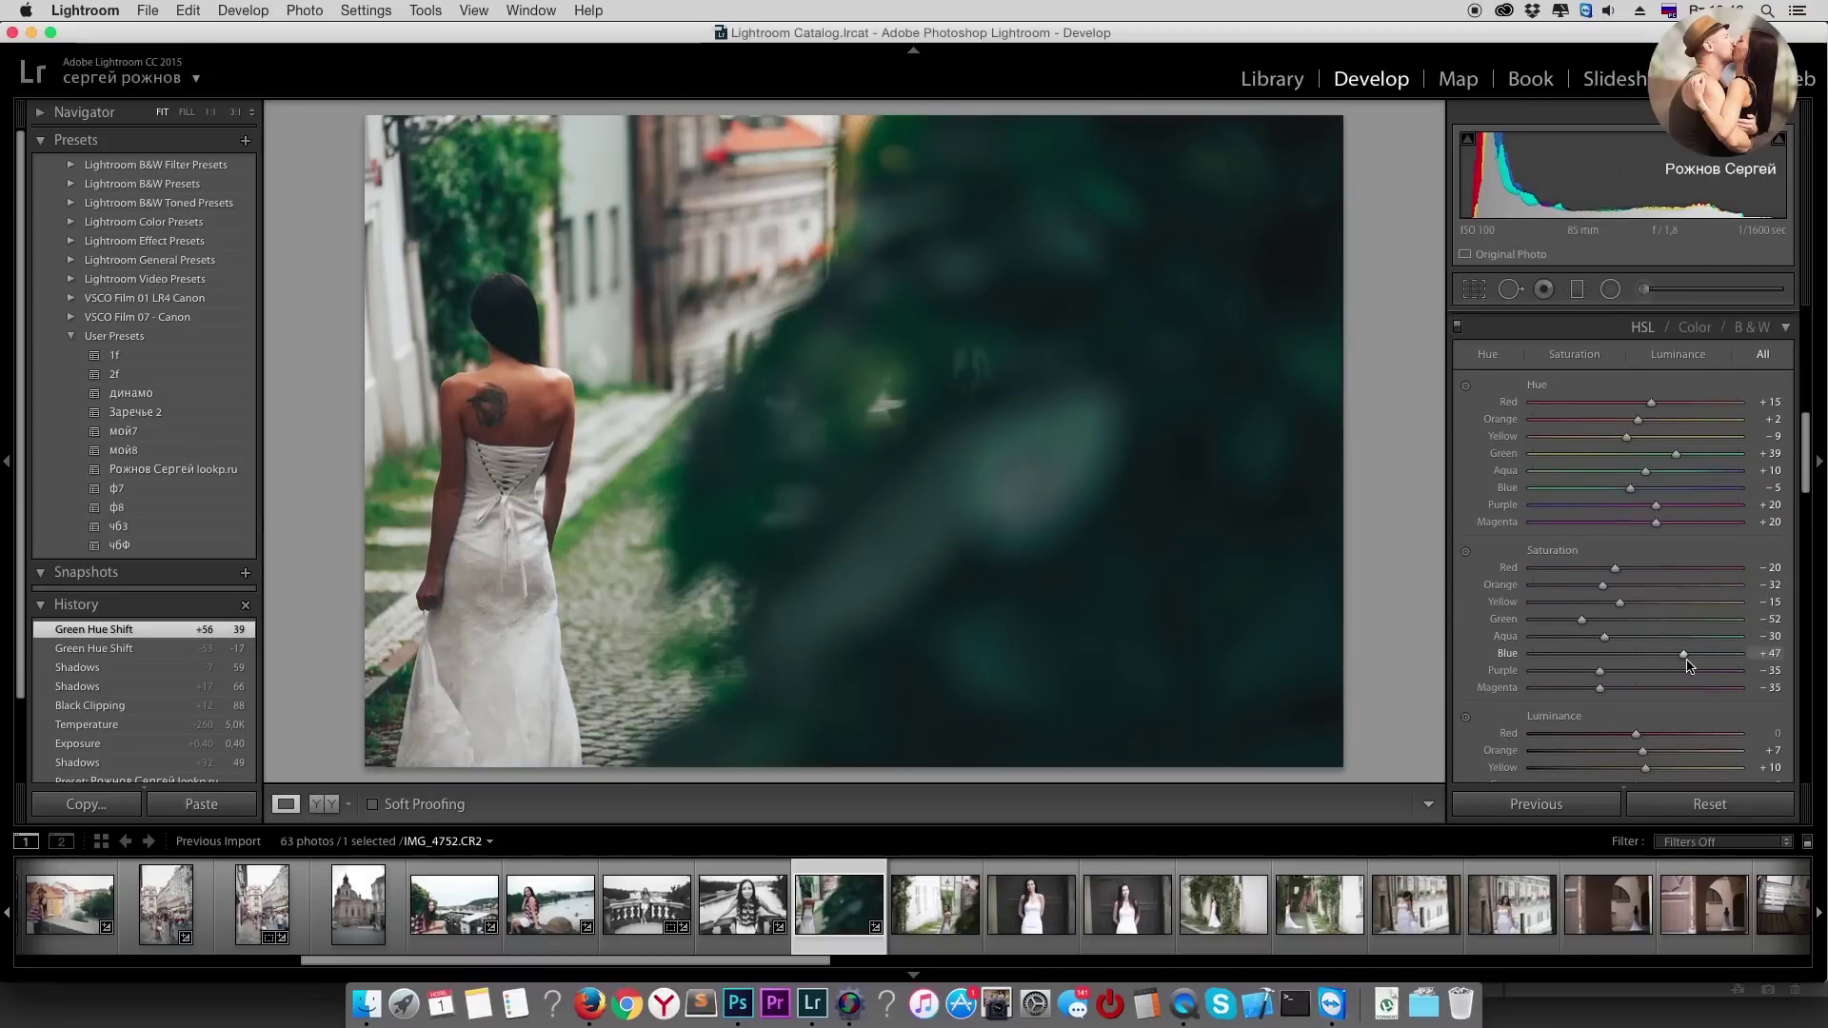
# Step: Drop Blue saturation to −58 and raise Orange luminance to +35, then move to IMG_4755
pyautogui.click(1684, 655)
pyautogui.moveTo(1685, 657); pyautogui.dragTo(1637, 656)
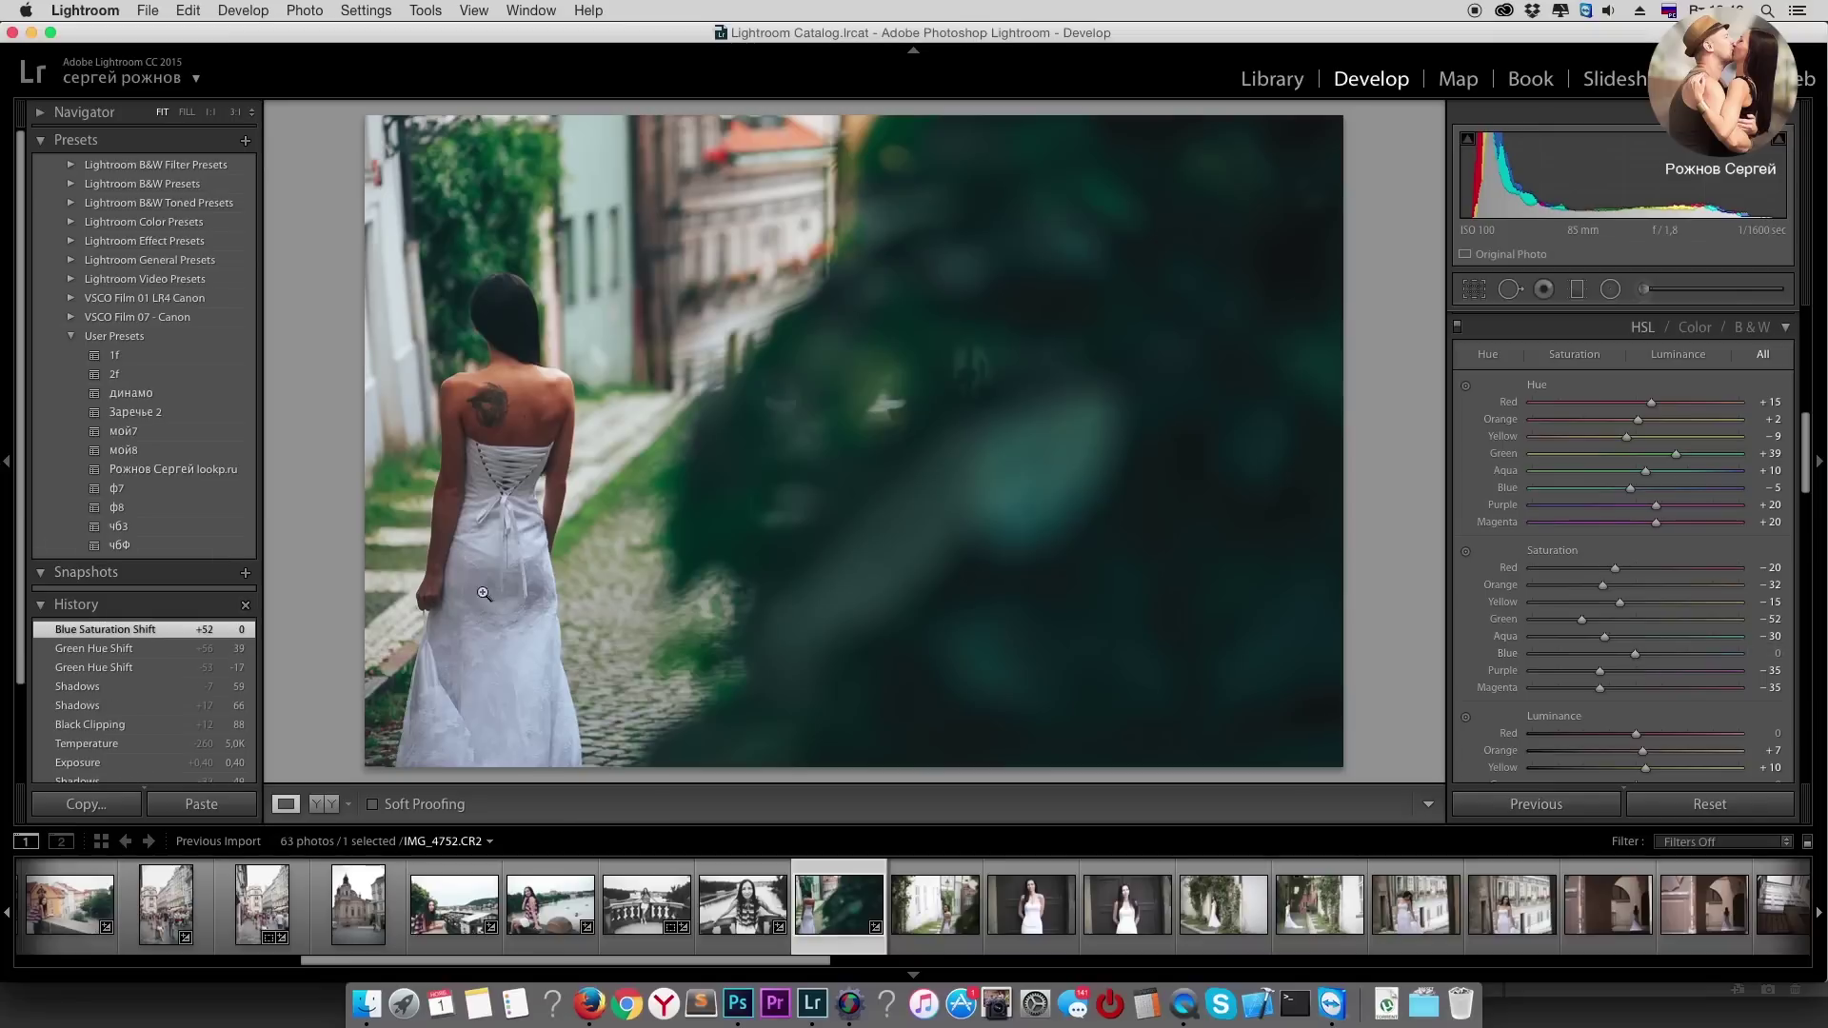
pyautogui.moveTo(1633, 657); pyautogui.dragTo(1719, 655)
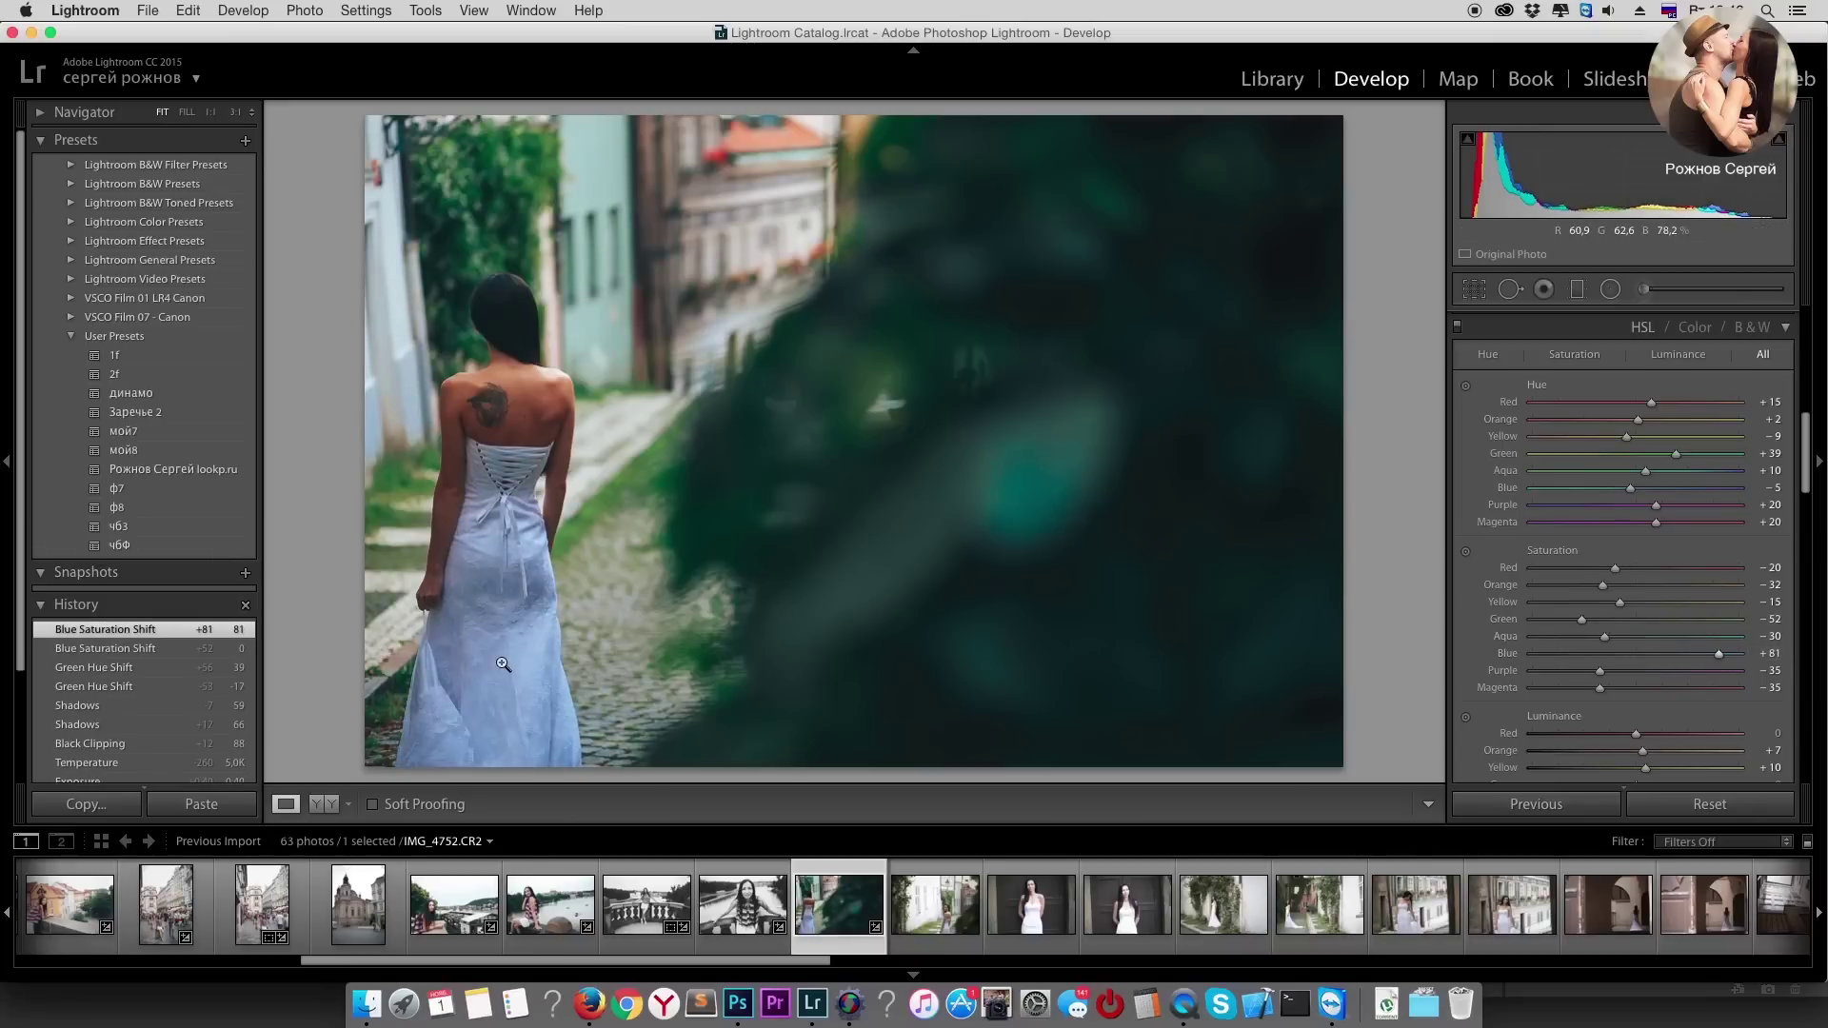
pyautogui.moveTo(1728, 663); pyautogui.dragTo(1576, 664)
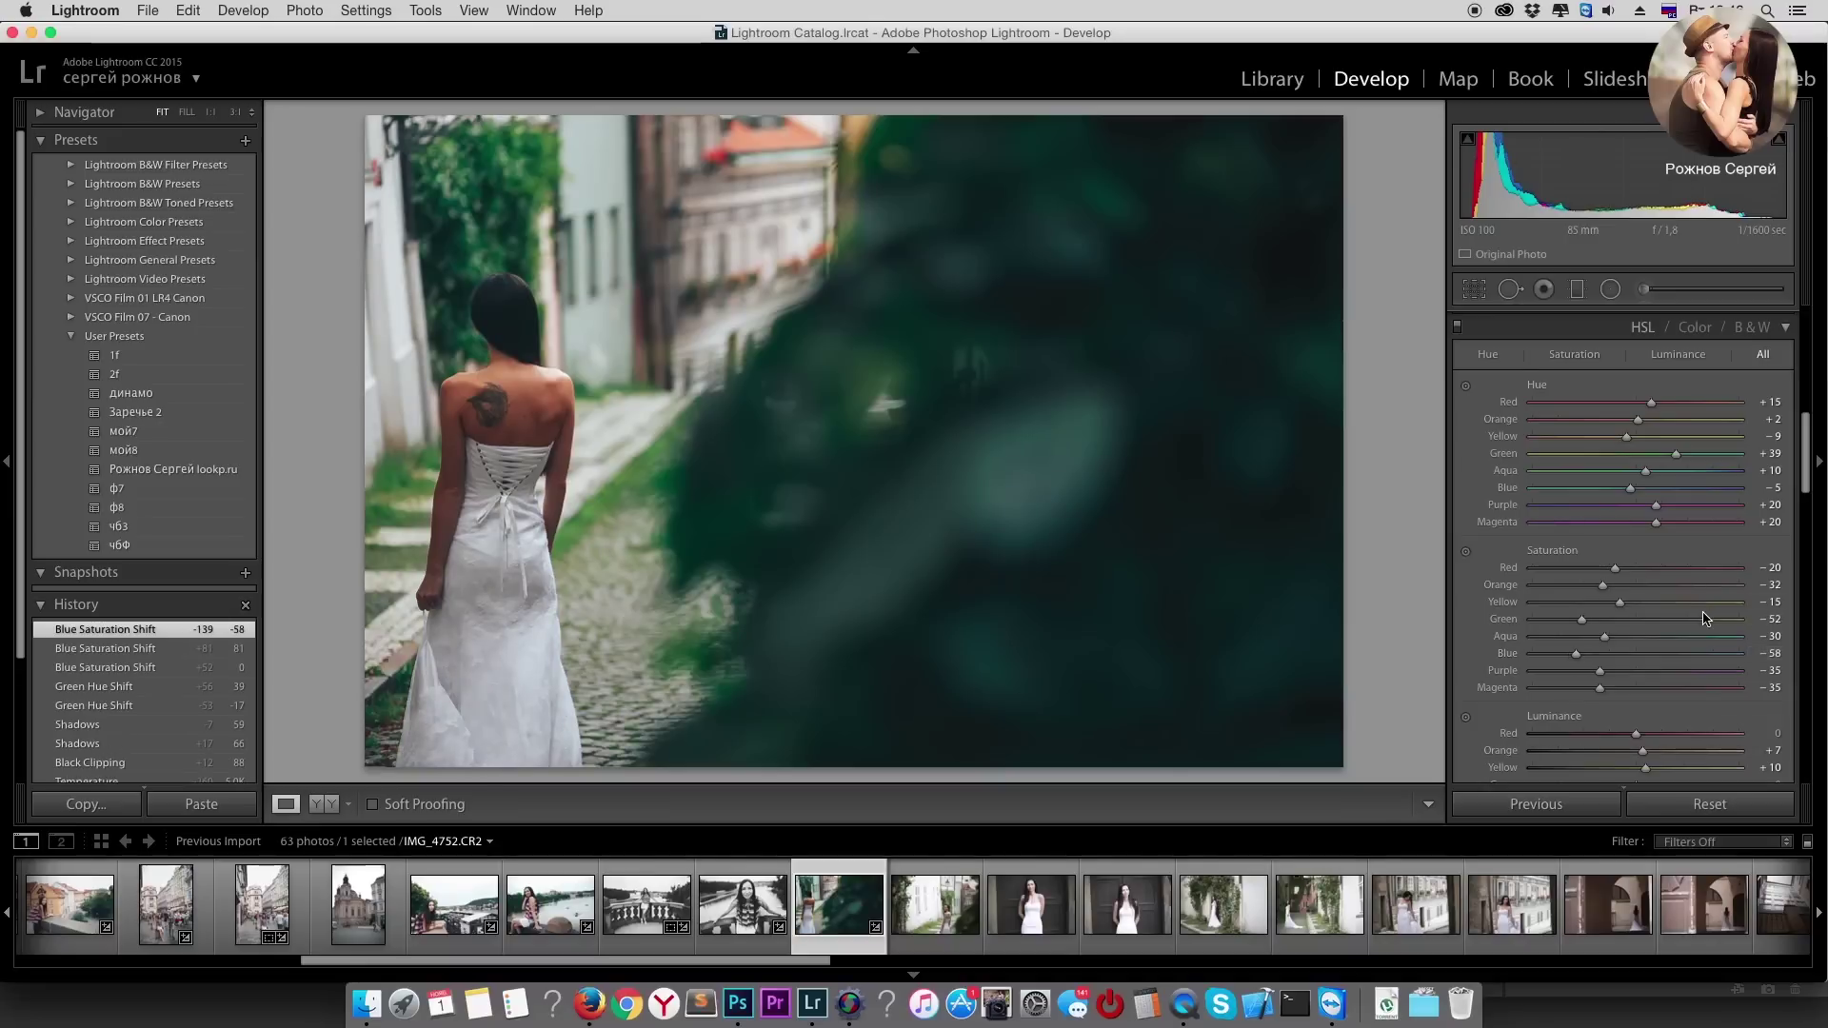
pyautogui.scroll(-1, 1642, 663)
pyautogui.moveTo(1642, 728); pyautogui.dragTo(1672, 729)
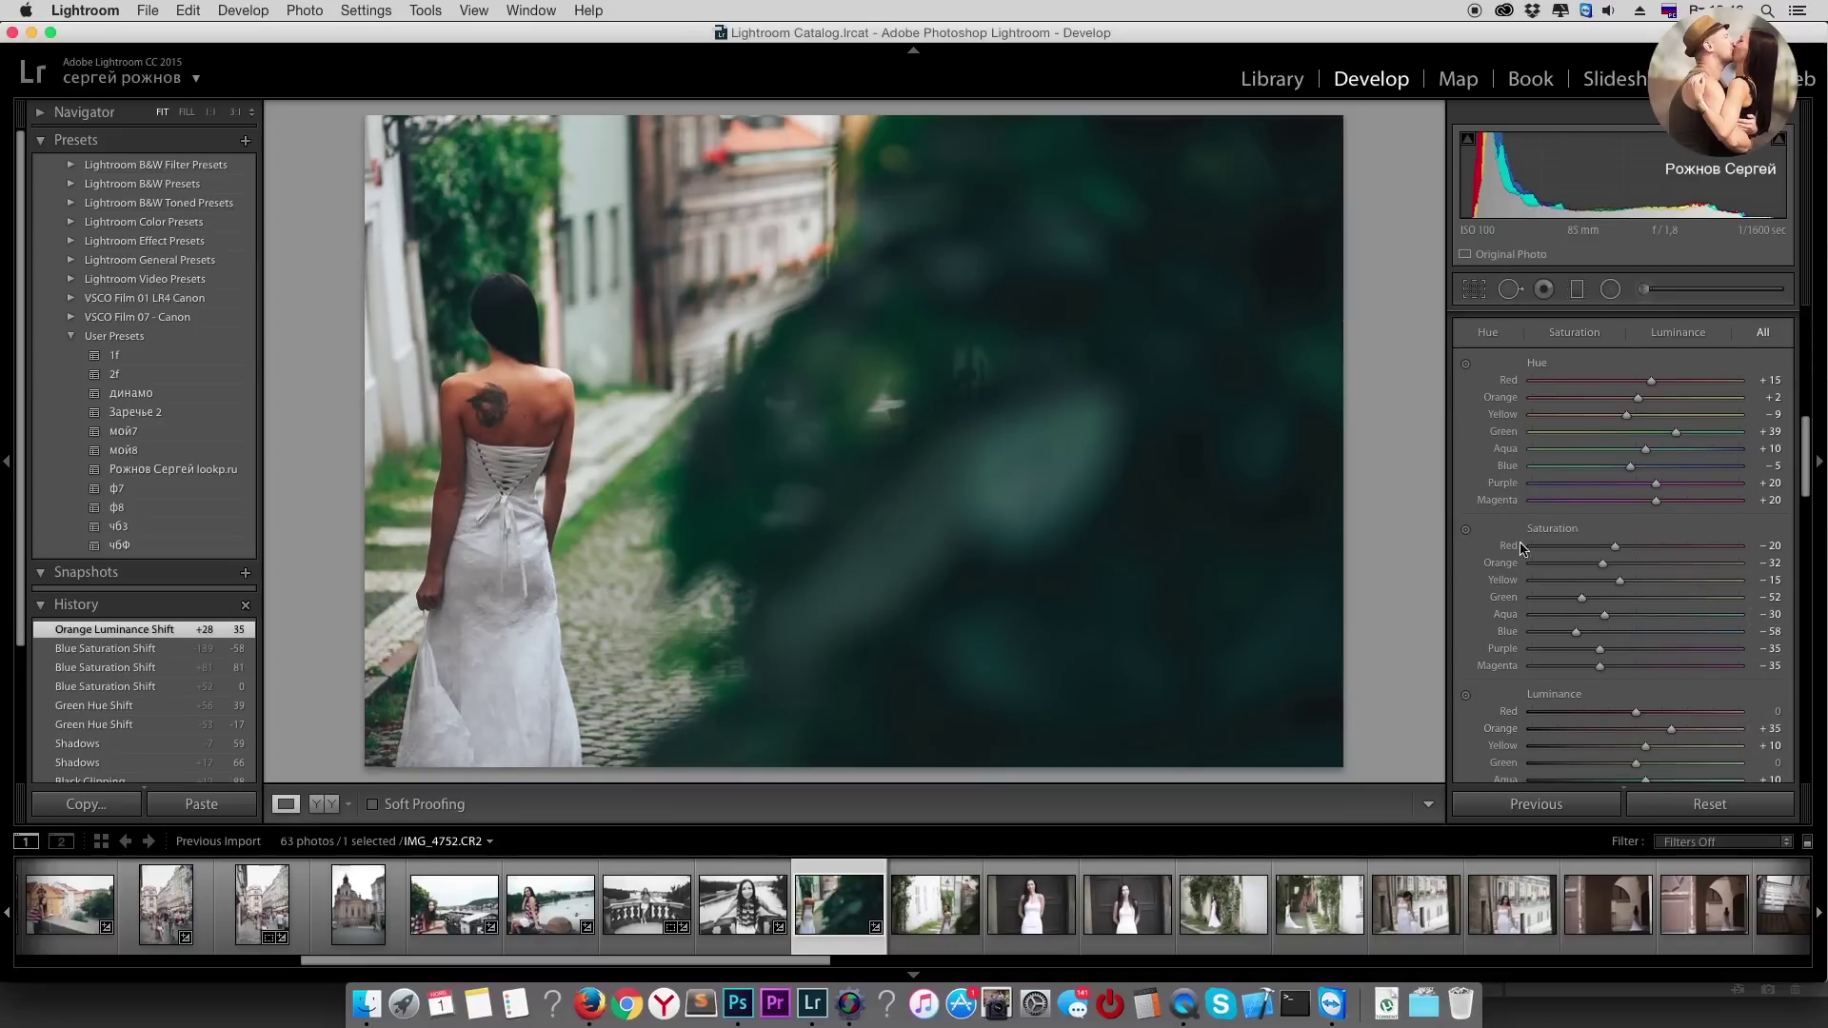
pyautogui.press('Right')
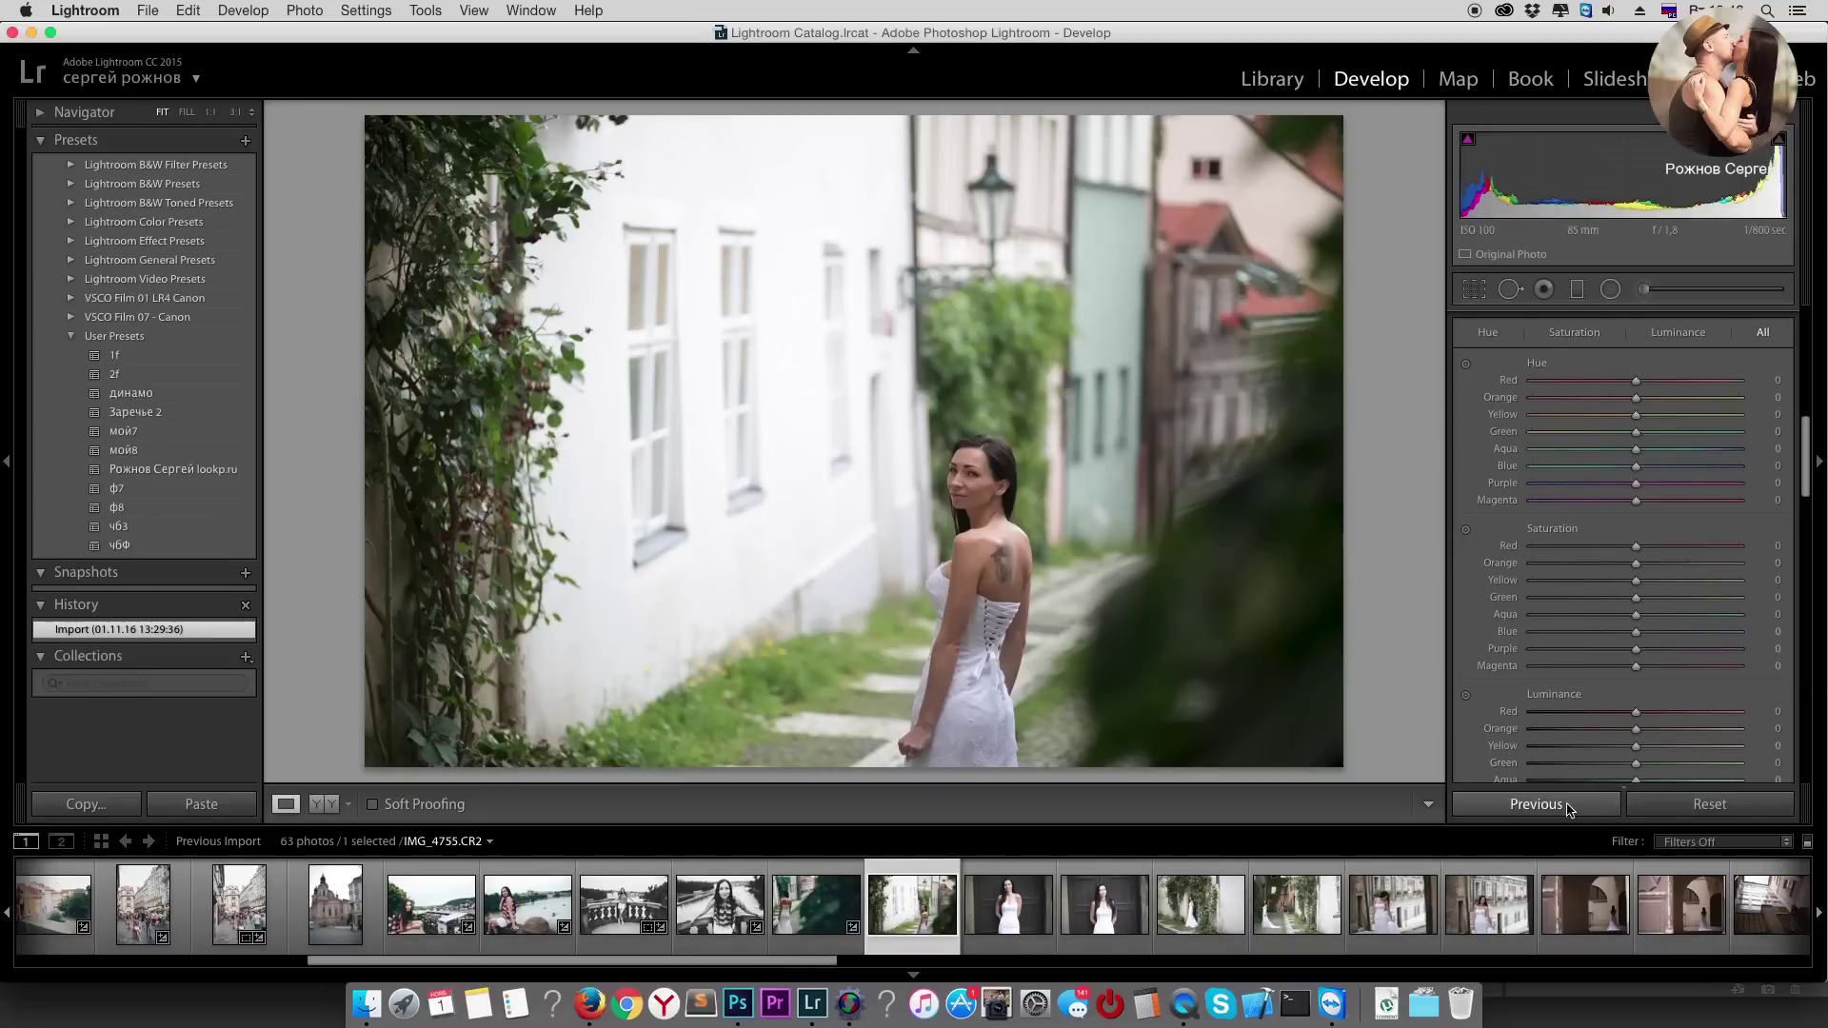
# Step: Paste the previous grade onto IMG_4755 with Exposure −0,40, Highlights −77, Shadows +52, Clarity −7, then onto IMG_4756
pyautogui.click(1536, 804)
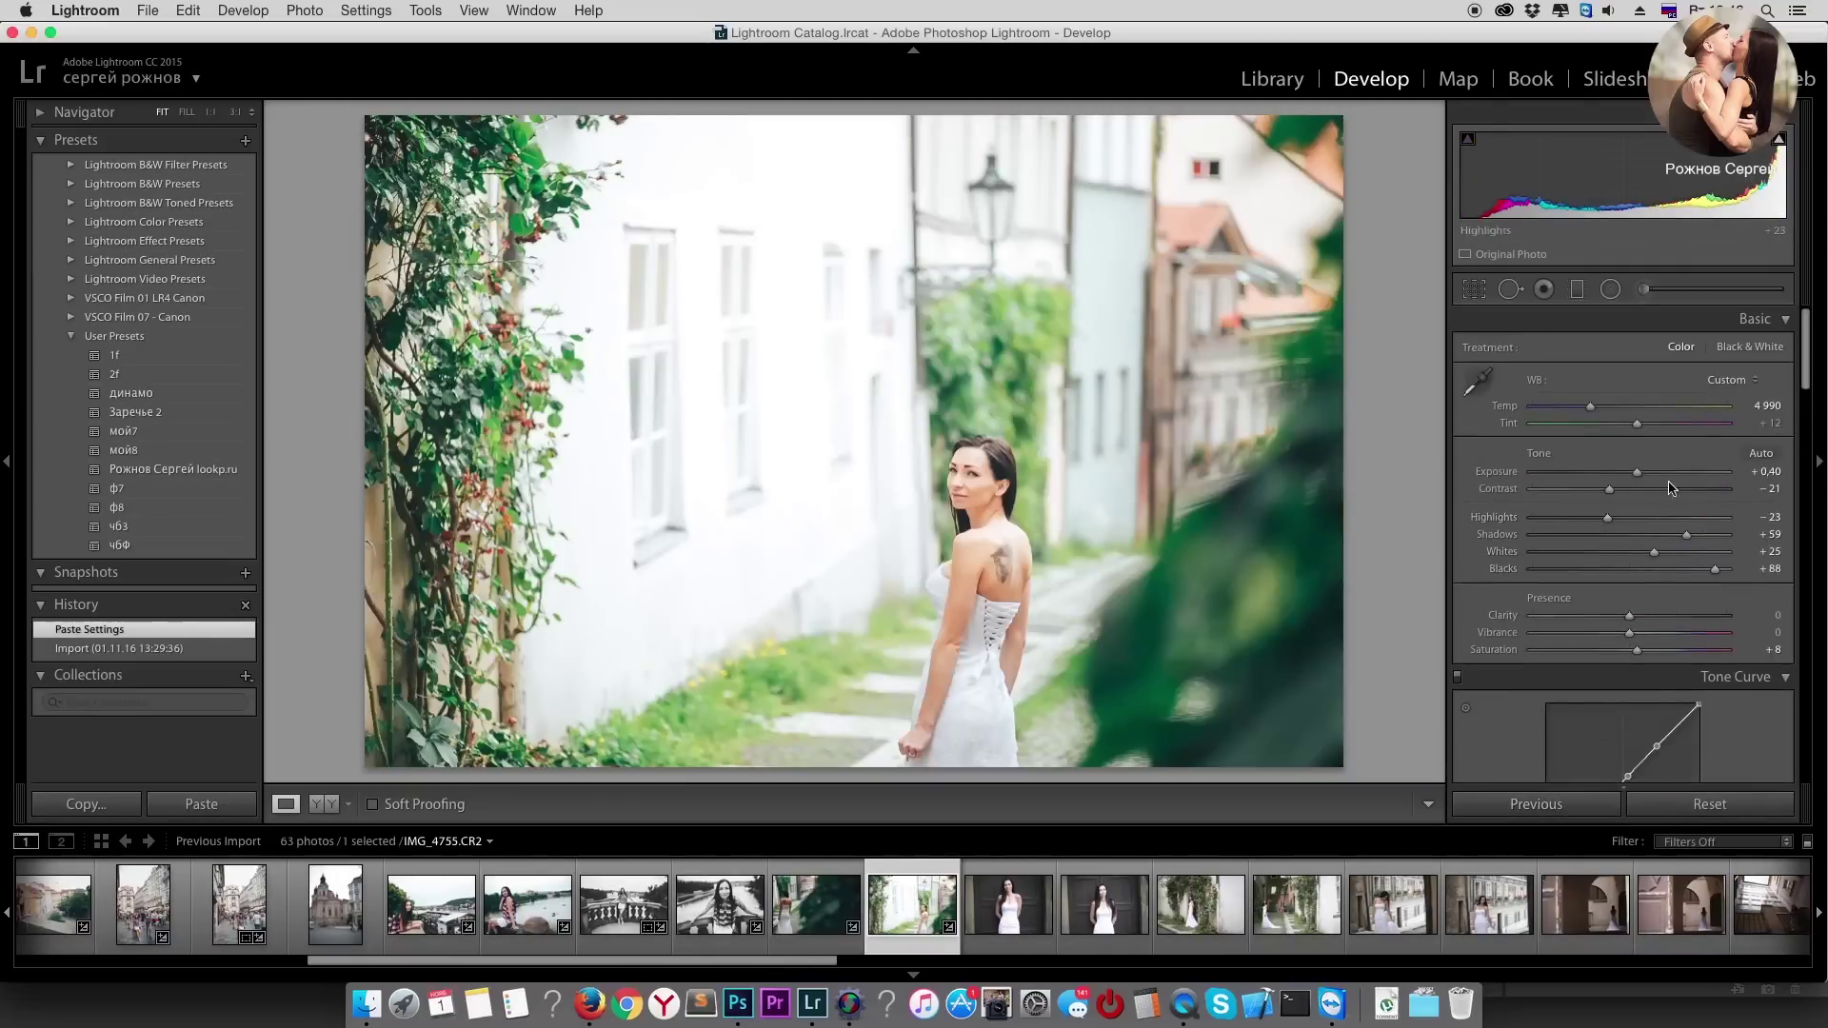
pyautogui.moveTo(1637, 472); pyautogui.dragTo(1560, 517)
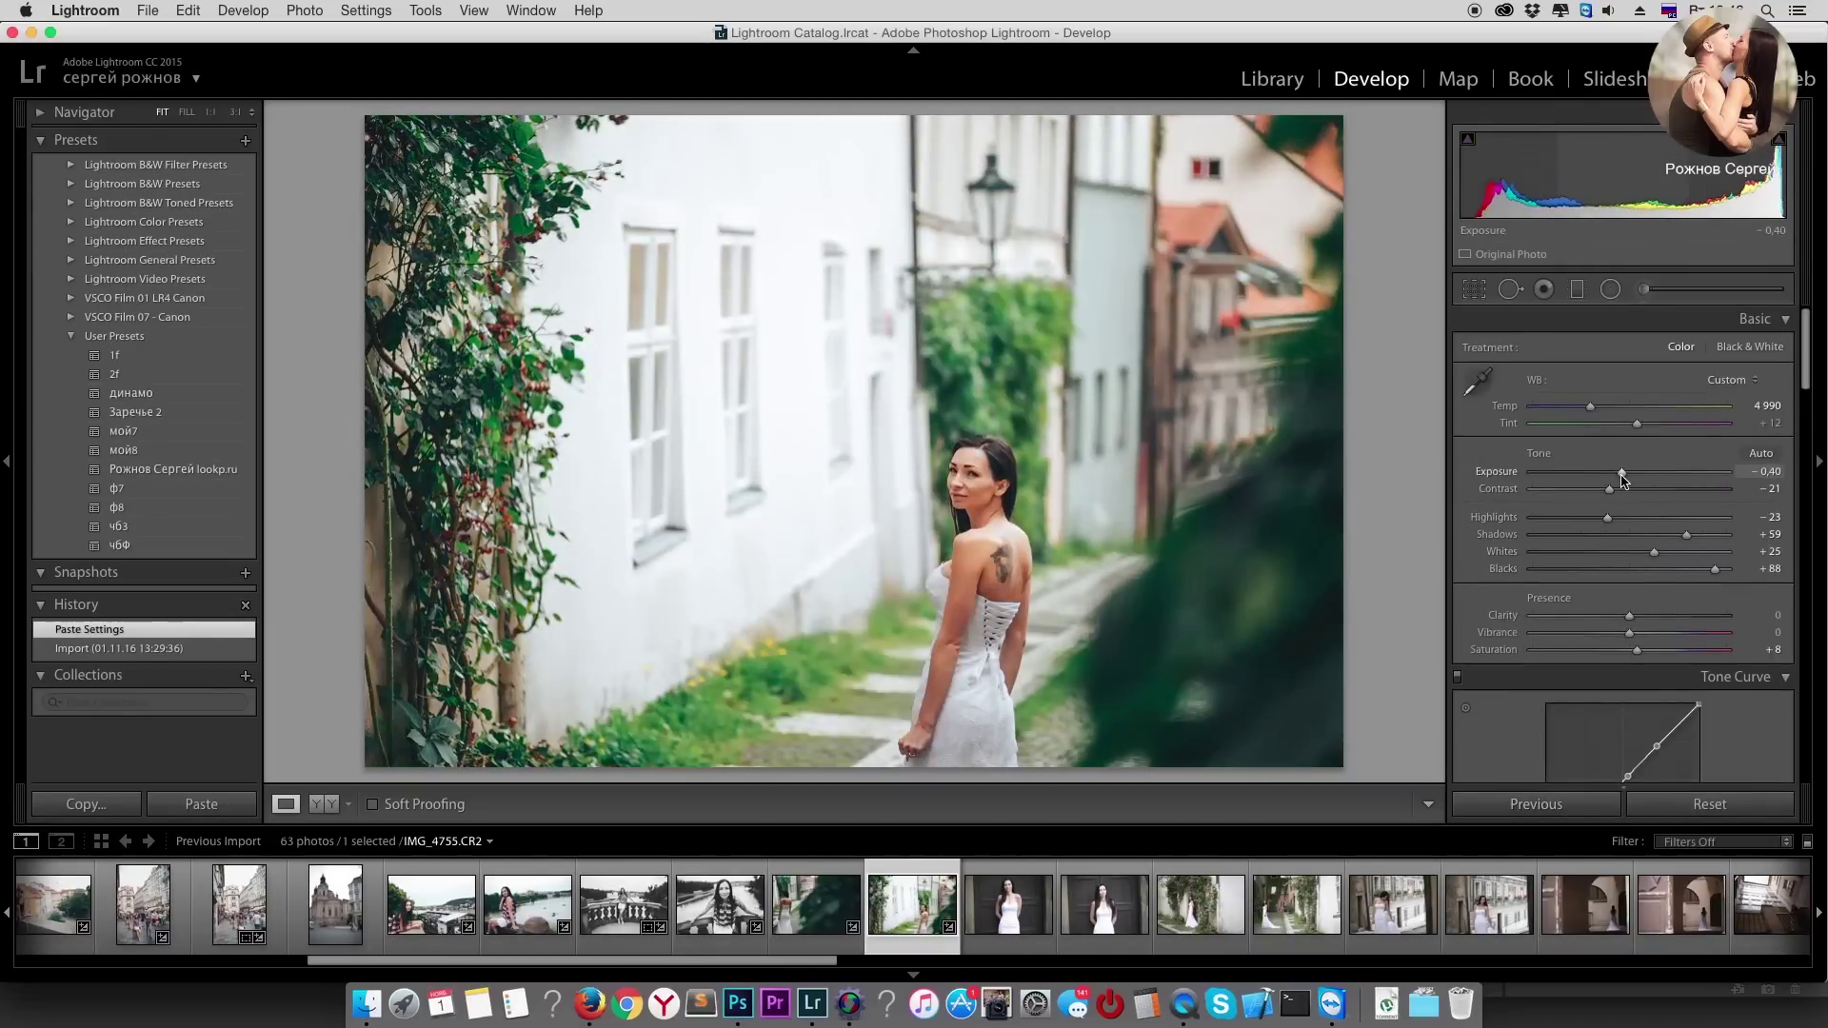
pyautogui.moveTo(1654, 552); pyautogui.dragTo(1641, 552)
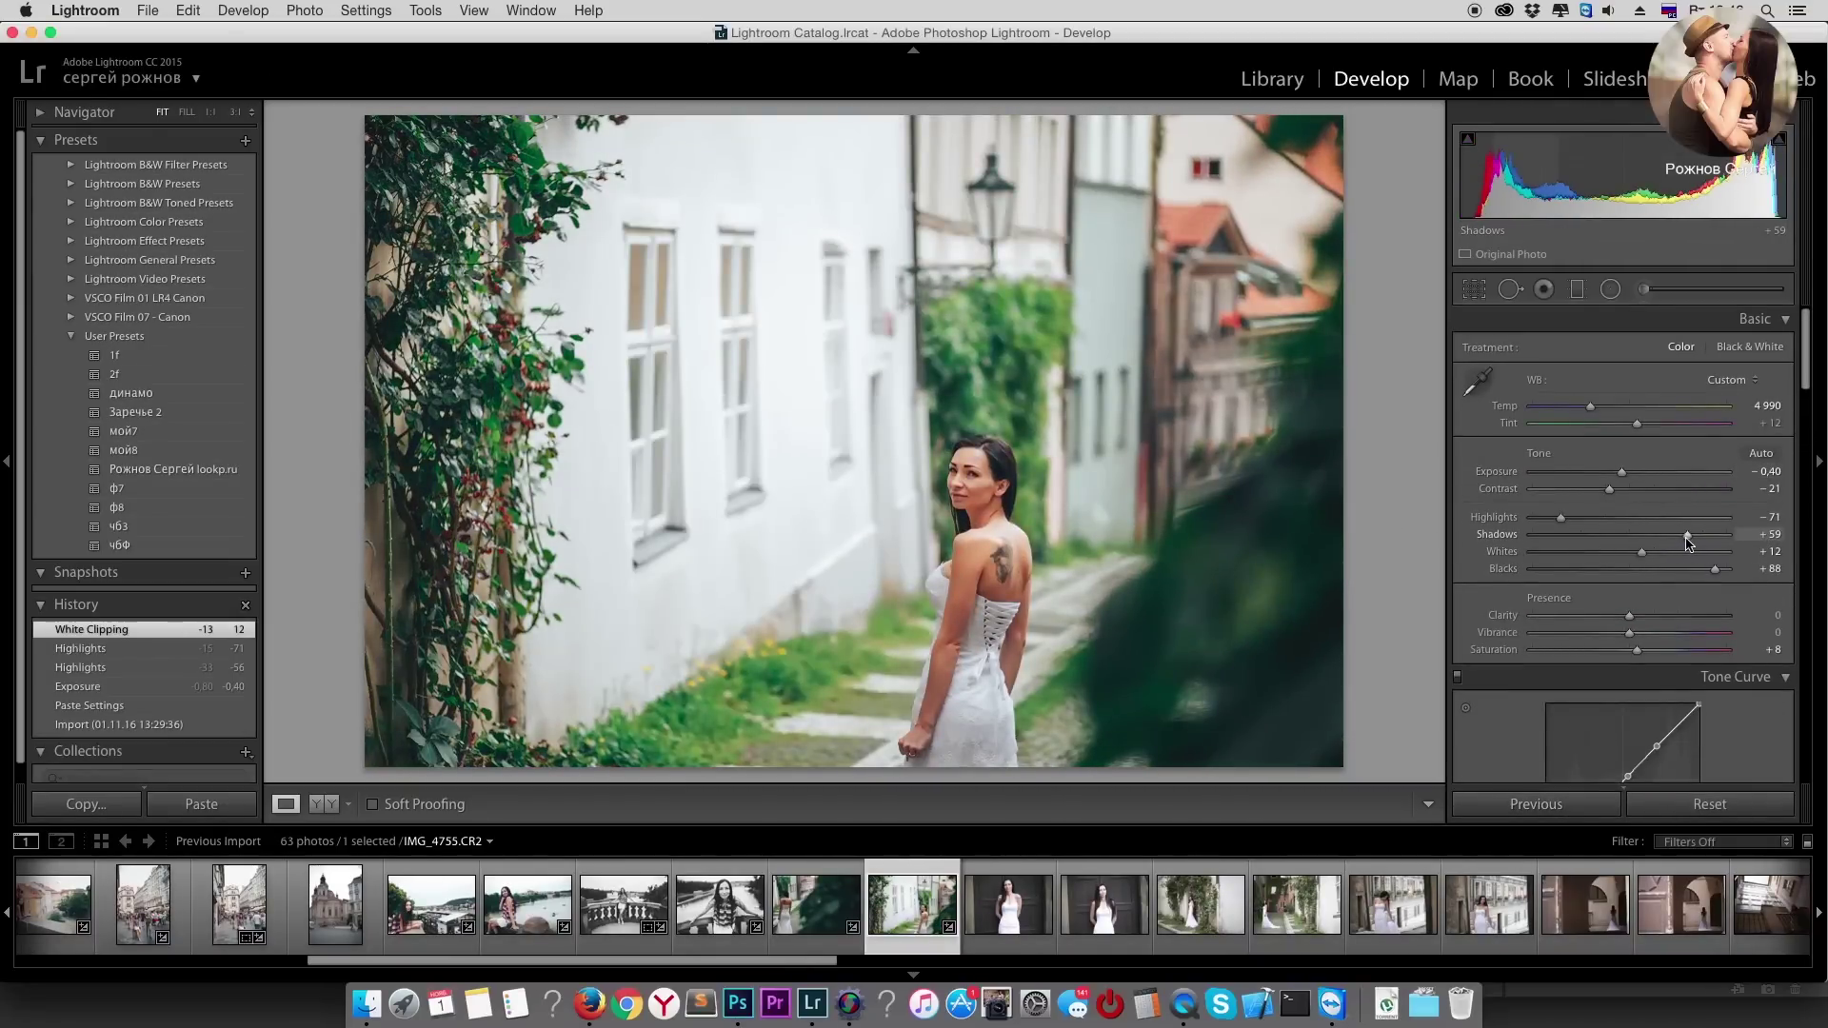
pyautogui.moveTo(1688, 536); pyautogui.dragTo(1680, 536)
pyautogui.moveTo(1560, 518); pyautogui.dragTo(1555, 518)
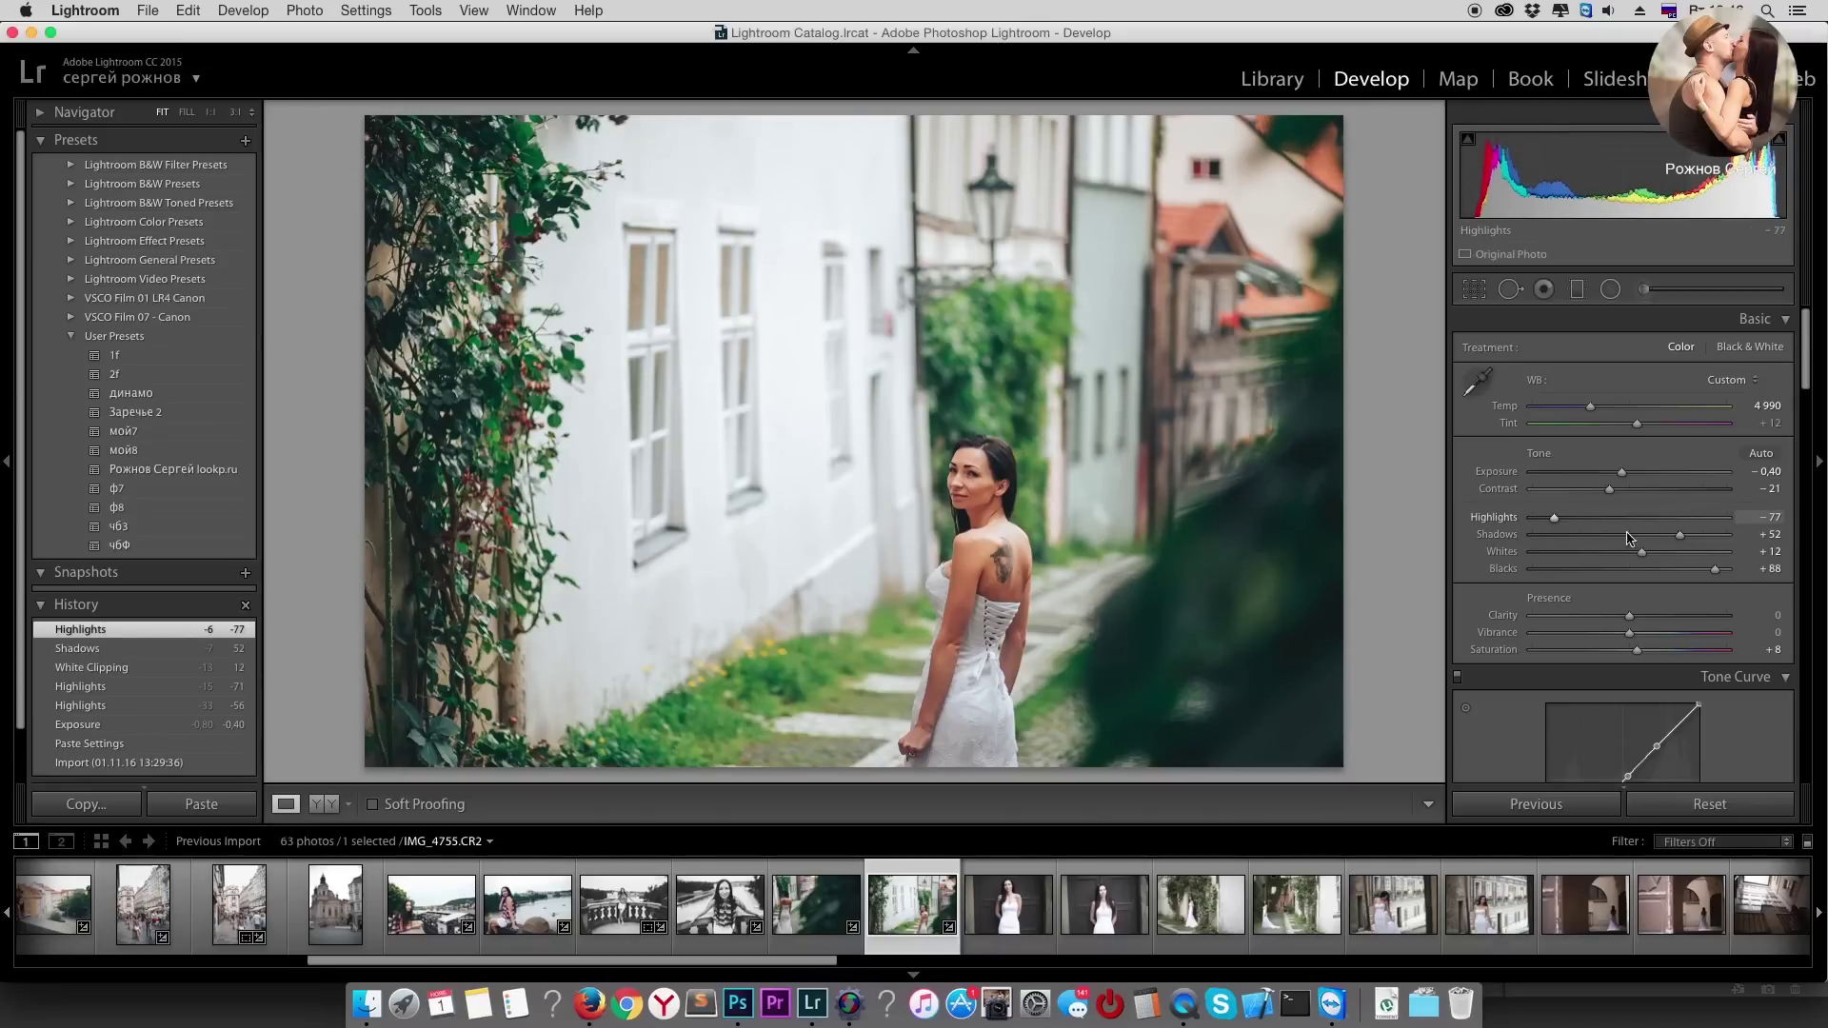
pyautogui.moveTo(1629, 615); pyautogui.dragTo(1623, 616)
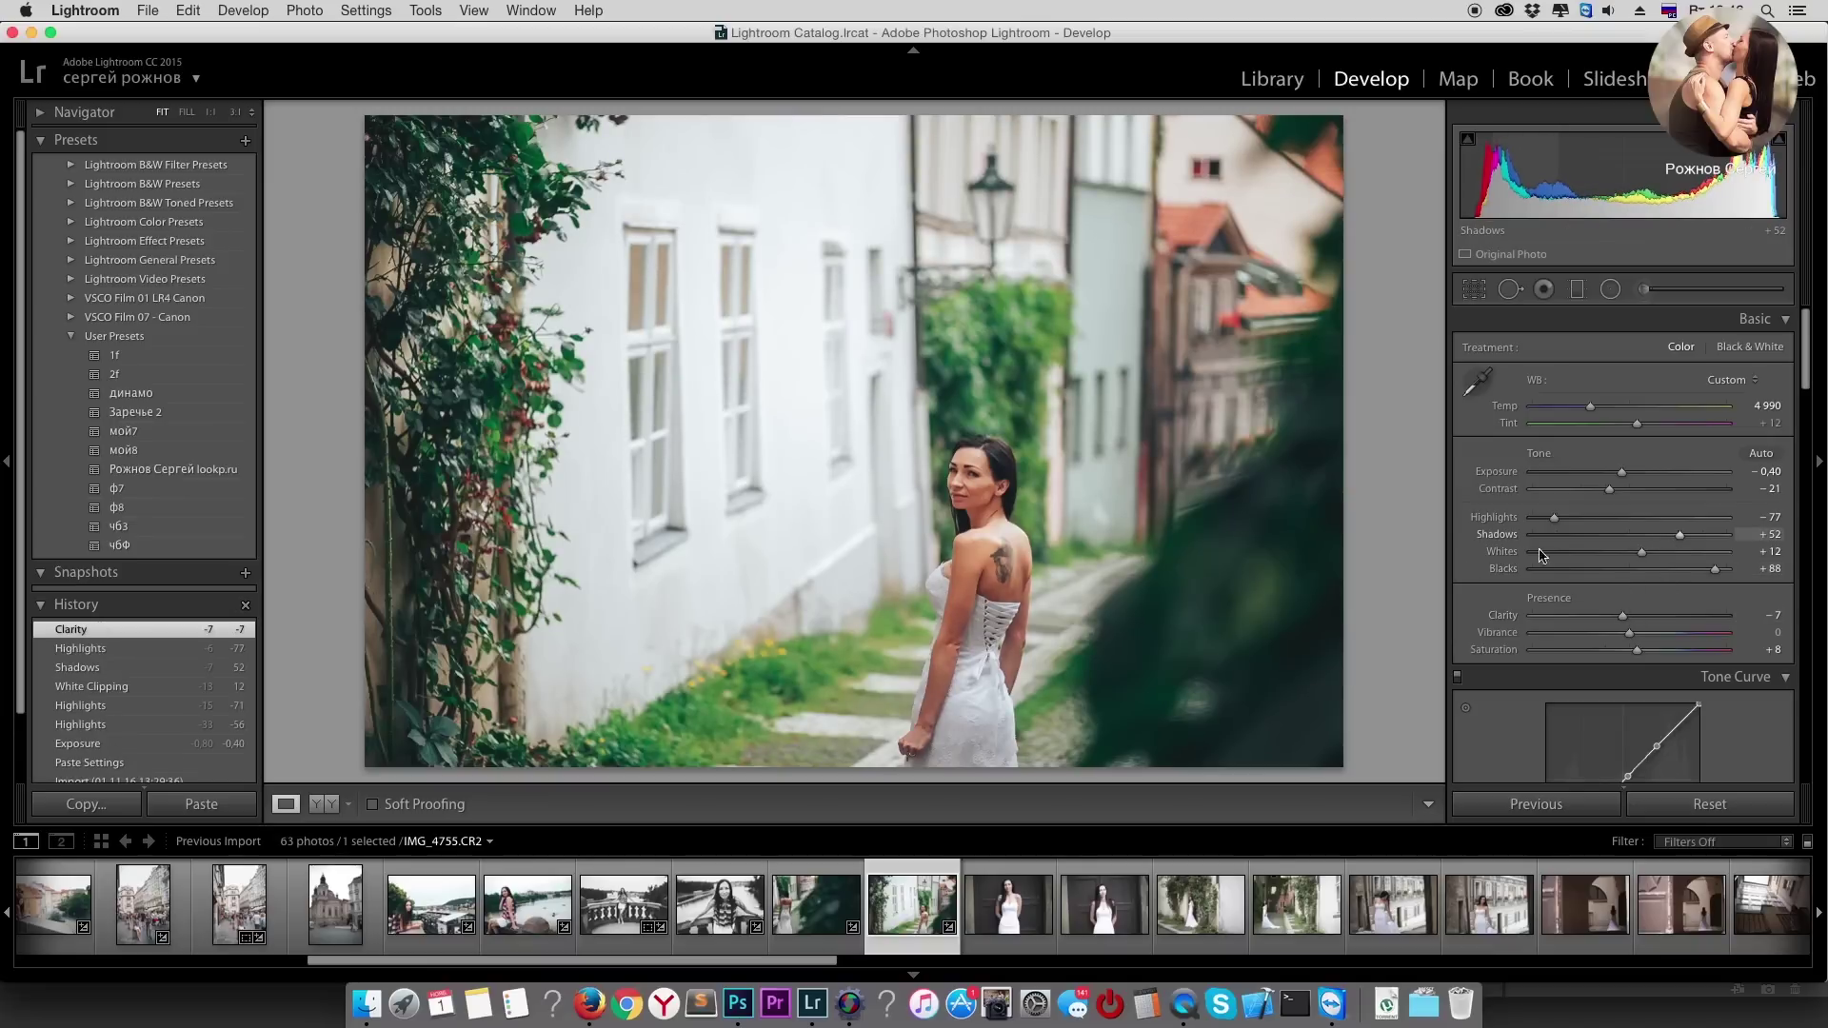
pyautogui.press('Right')
pyautogui.click(1557, 805)
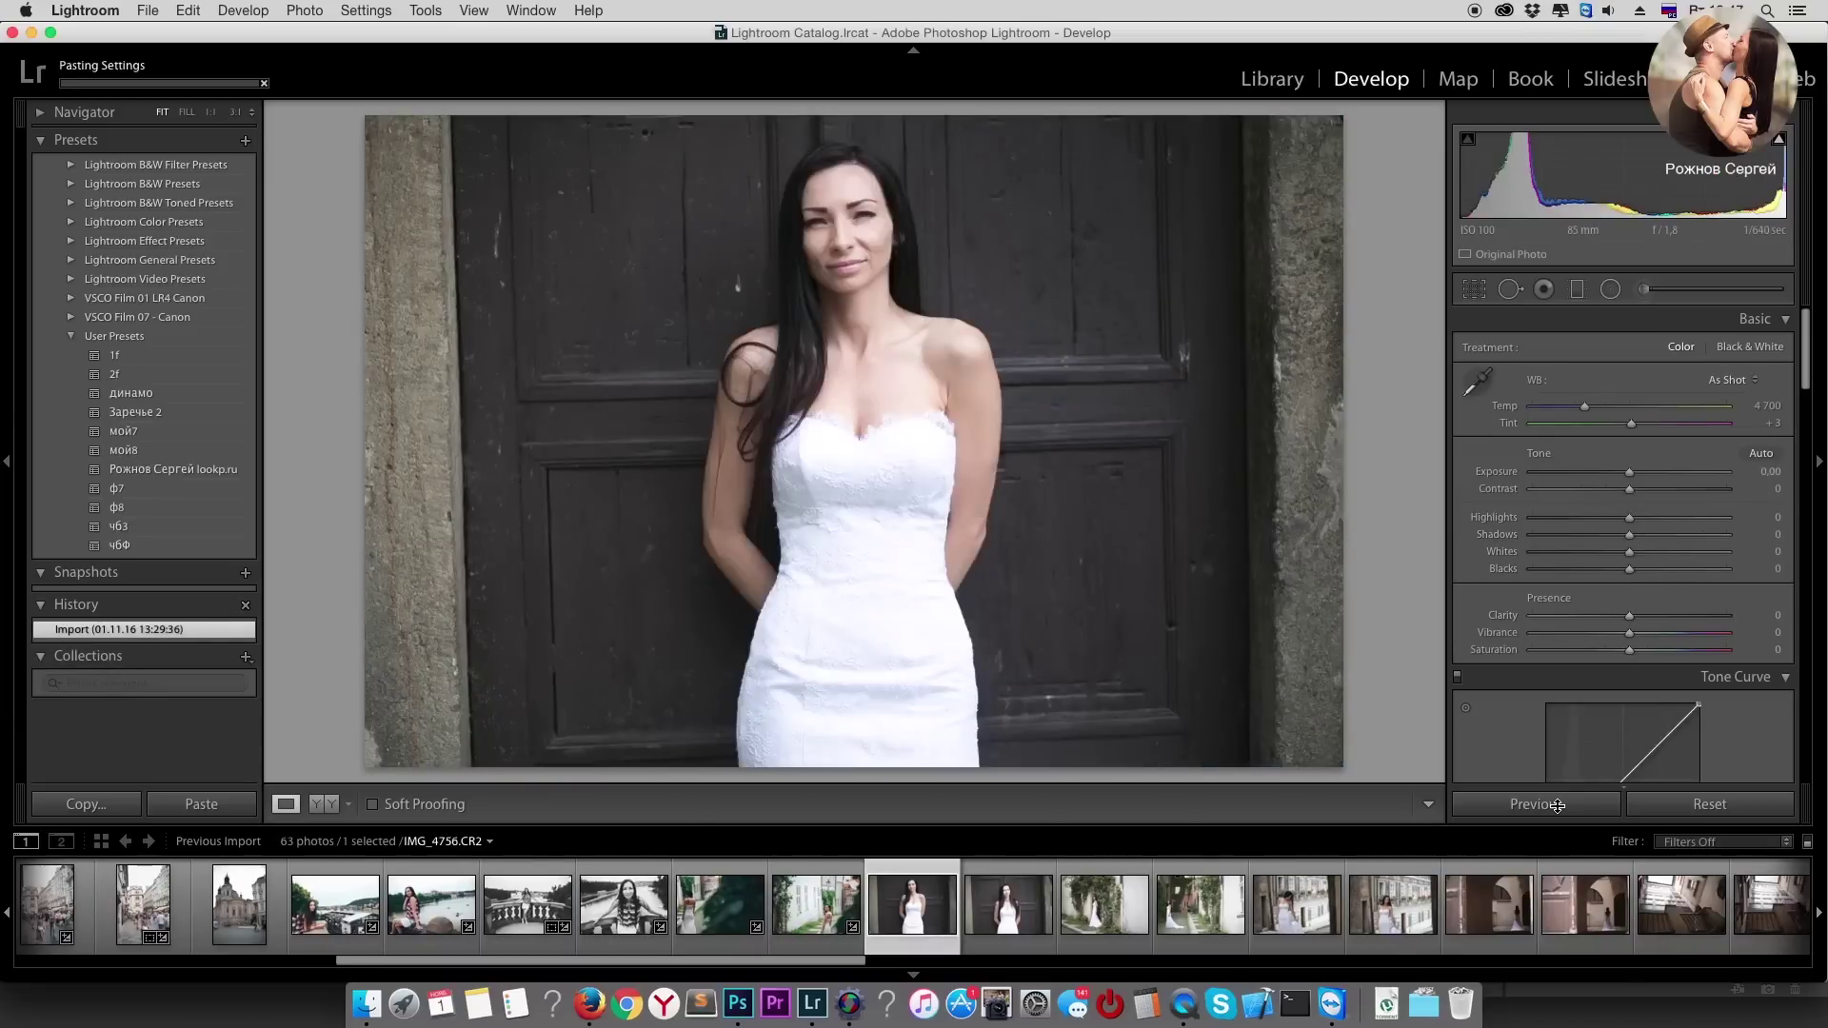
# Step: Neutralise IMG_4756's white balance by sampling the grey door's edge
pyautogui.click(1477, 383)
pyautogui.click(1331, 447)
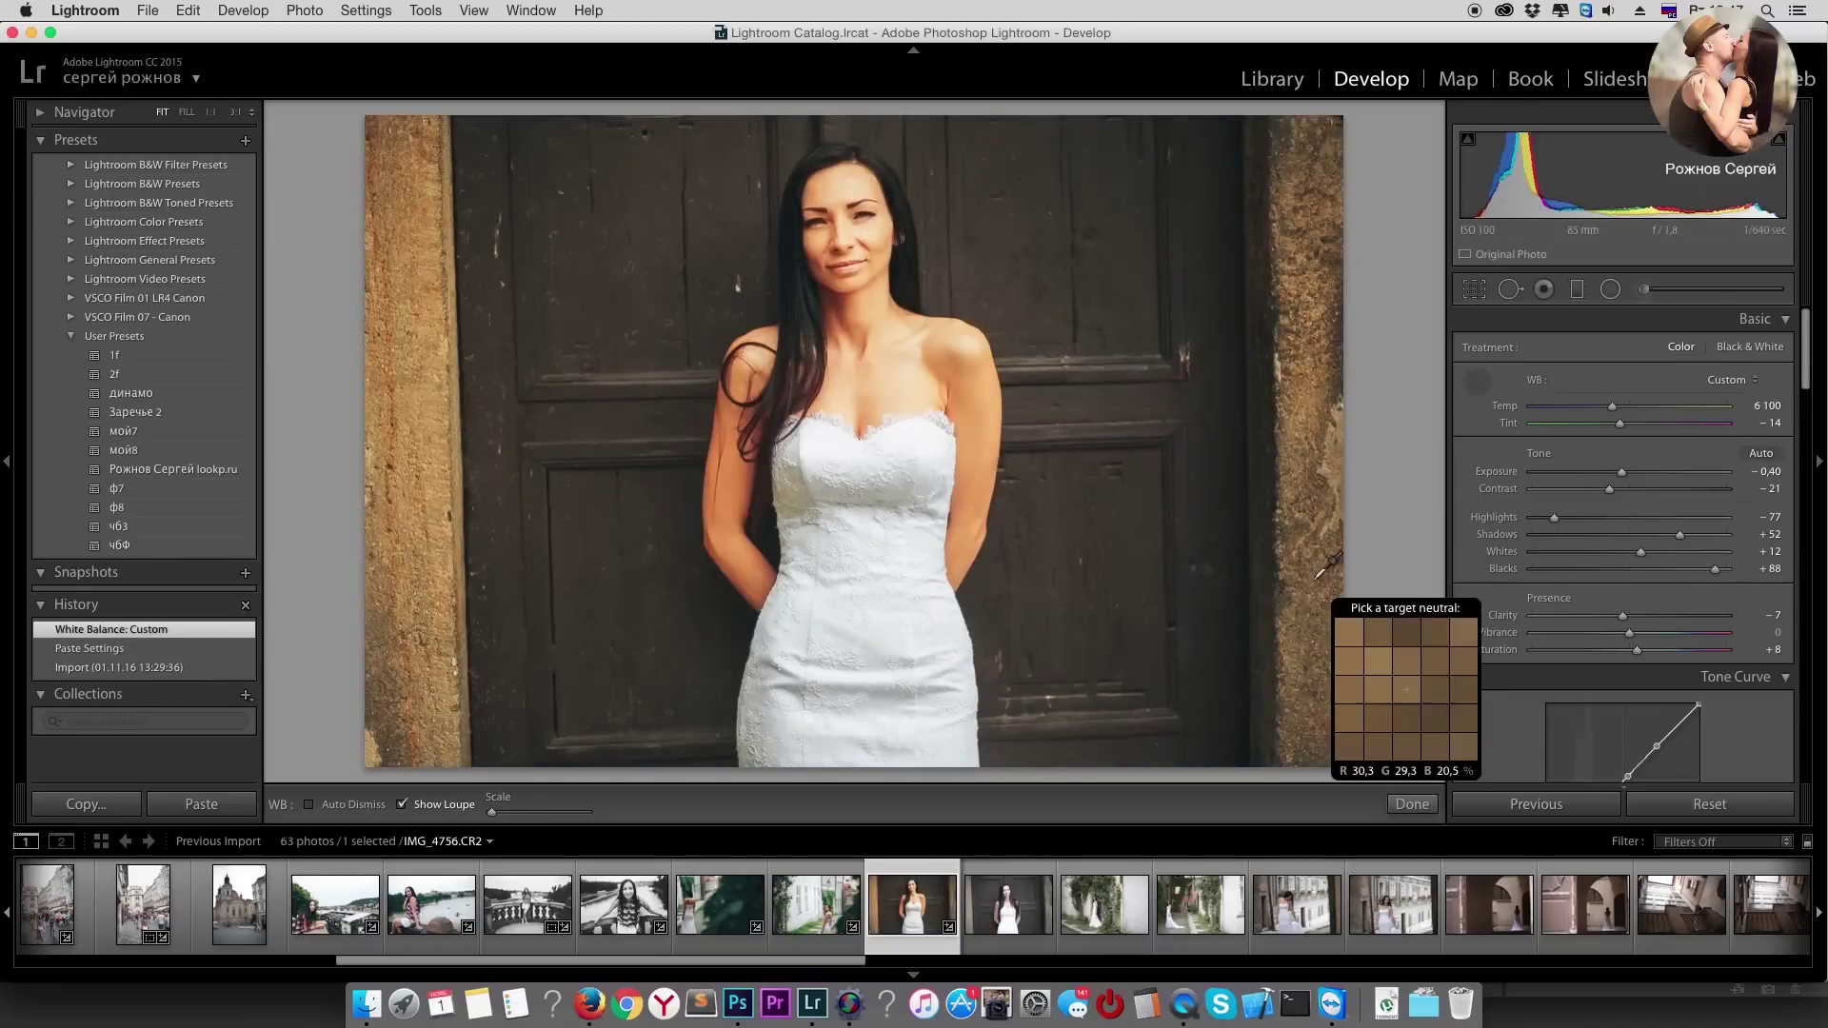
pyautogui.click(1319, 574)
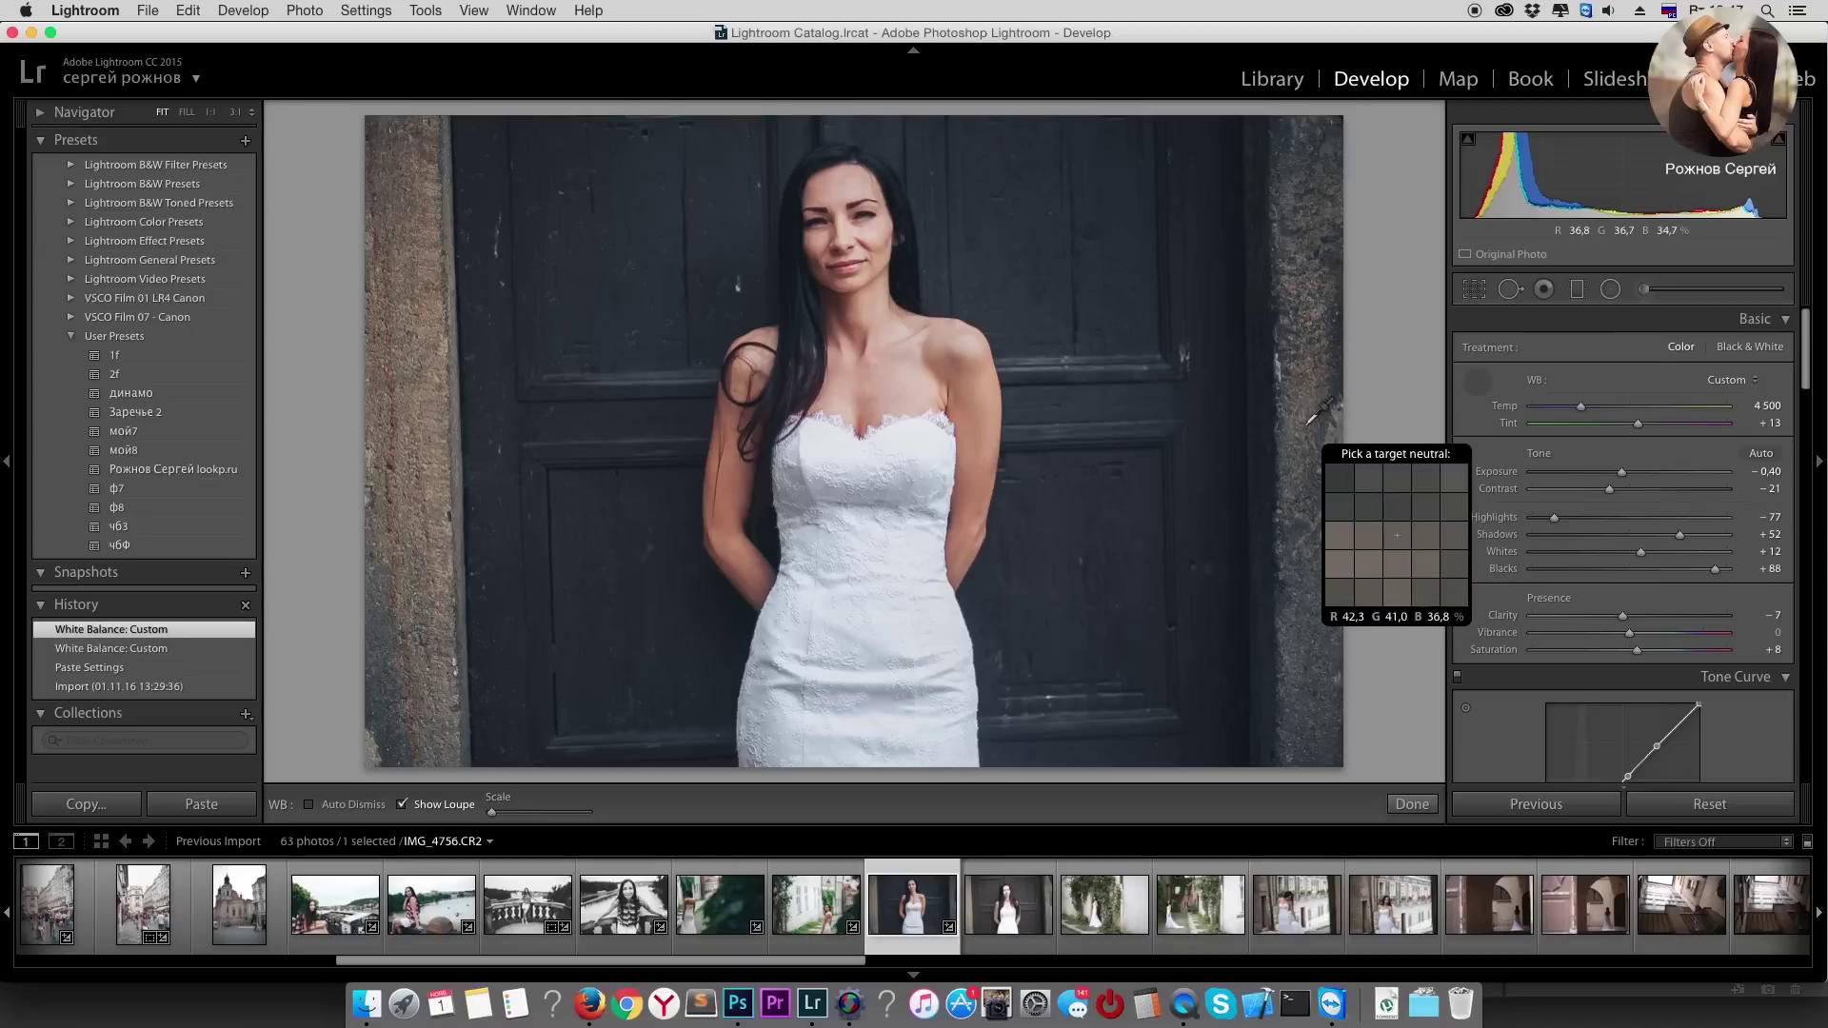
pyautogui.click(1196, 402)
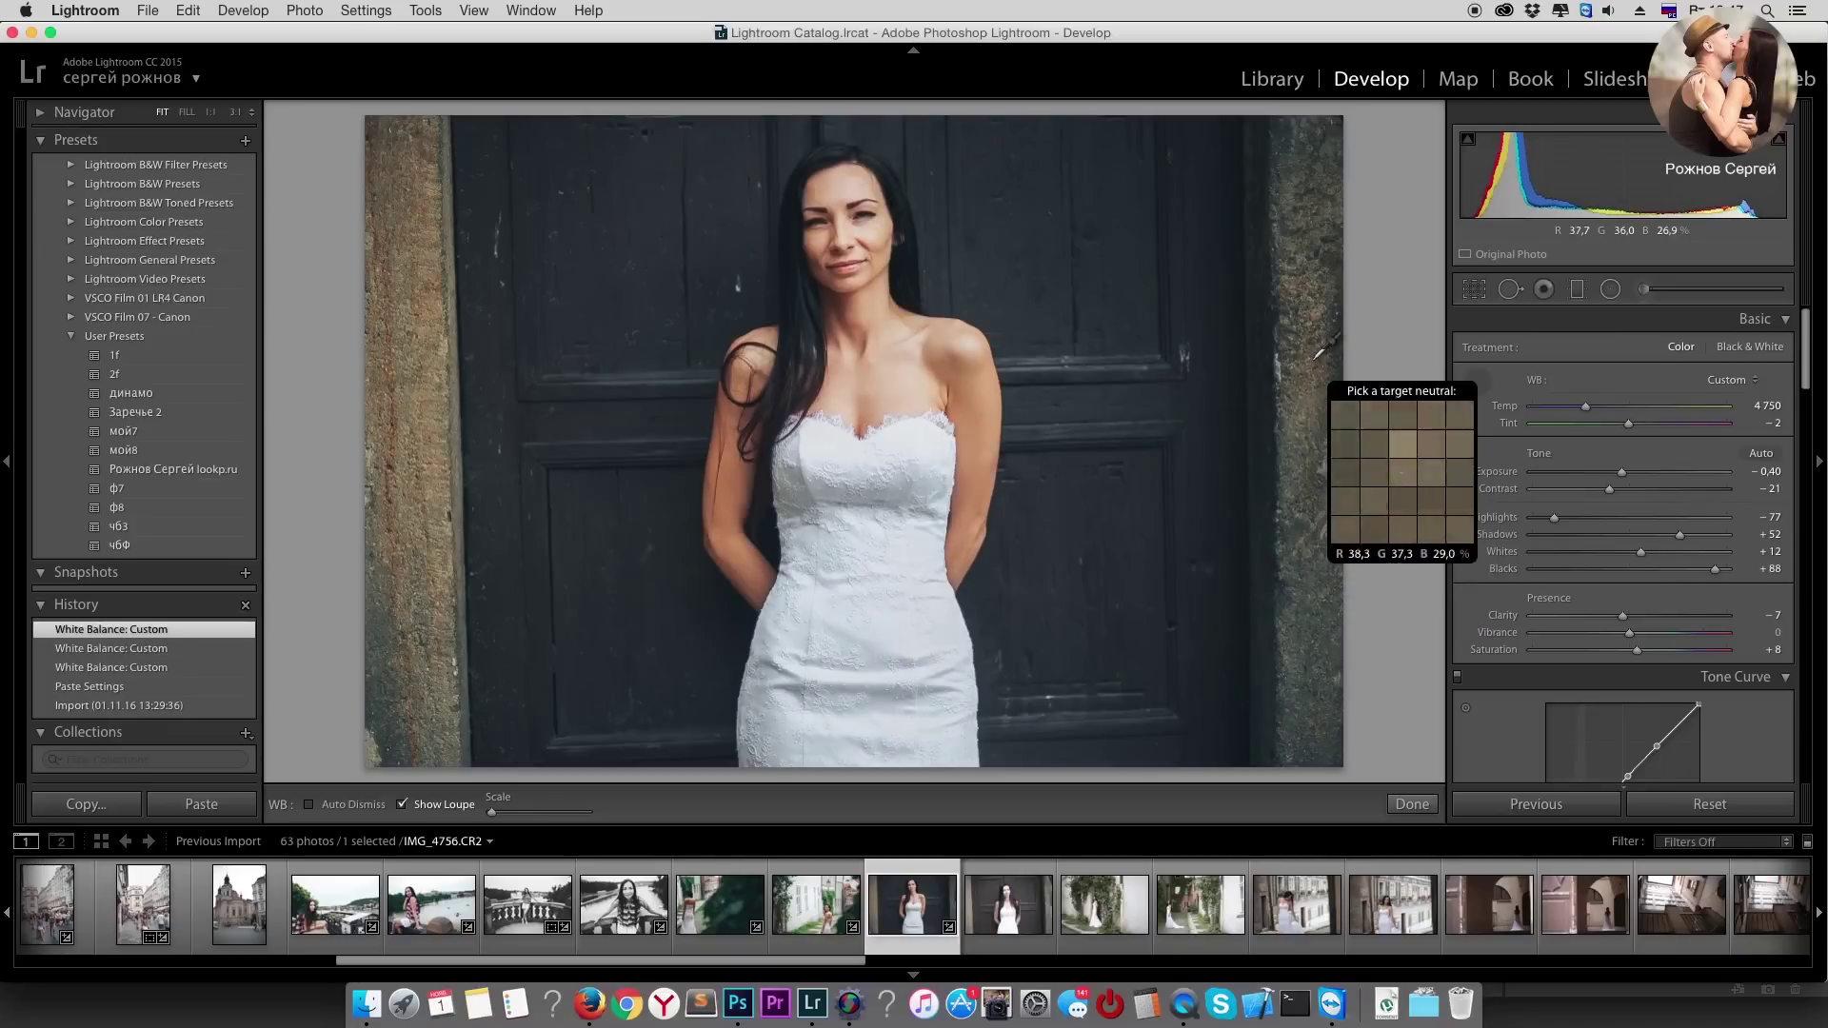
pyautogui.click(1348, 429)
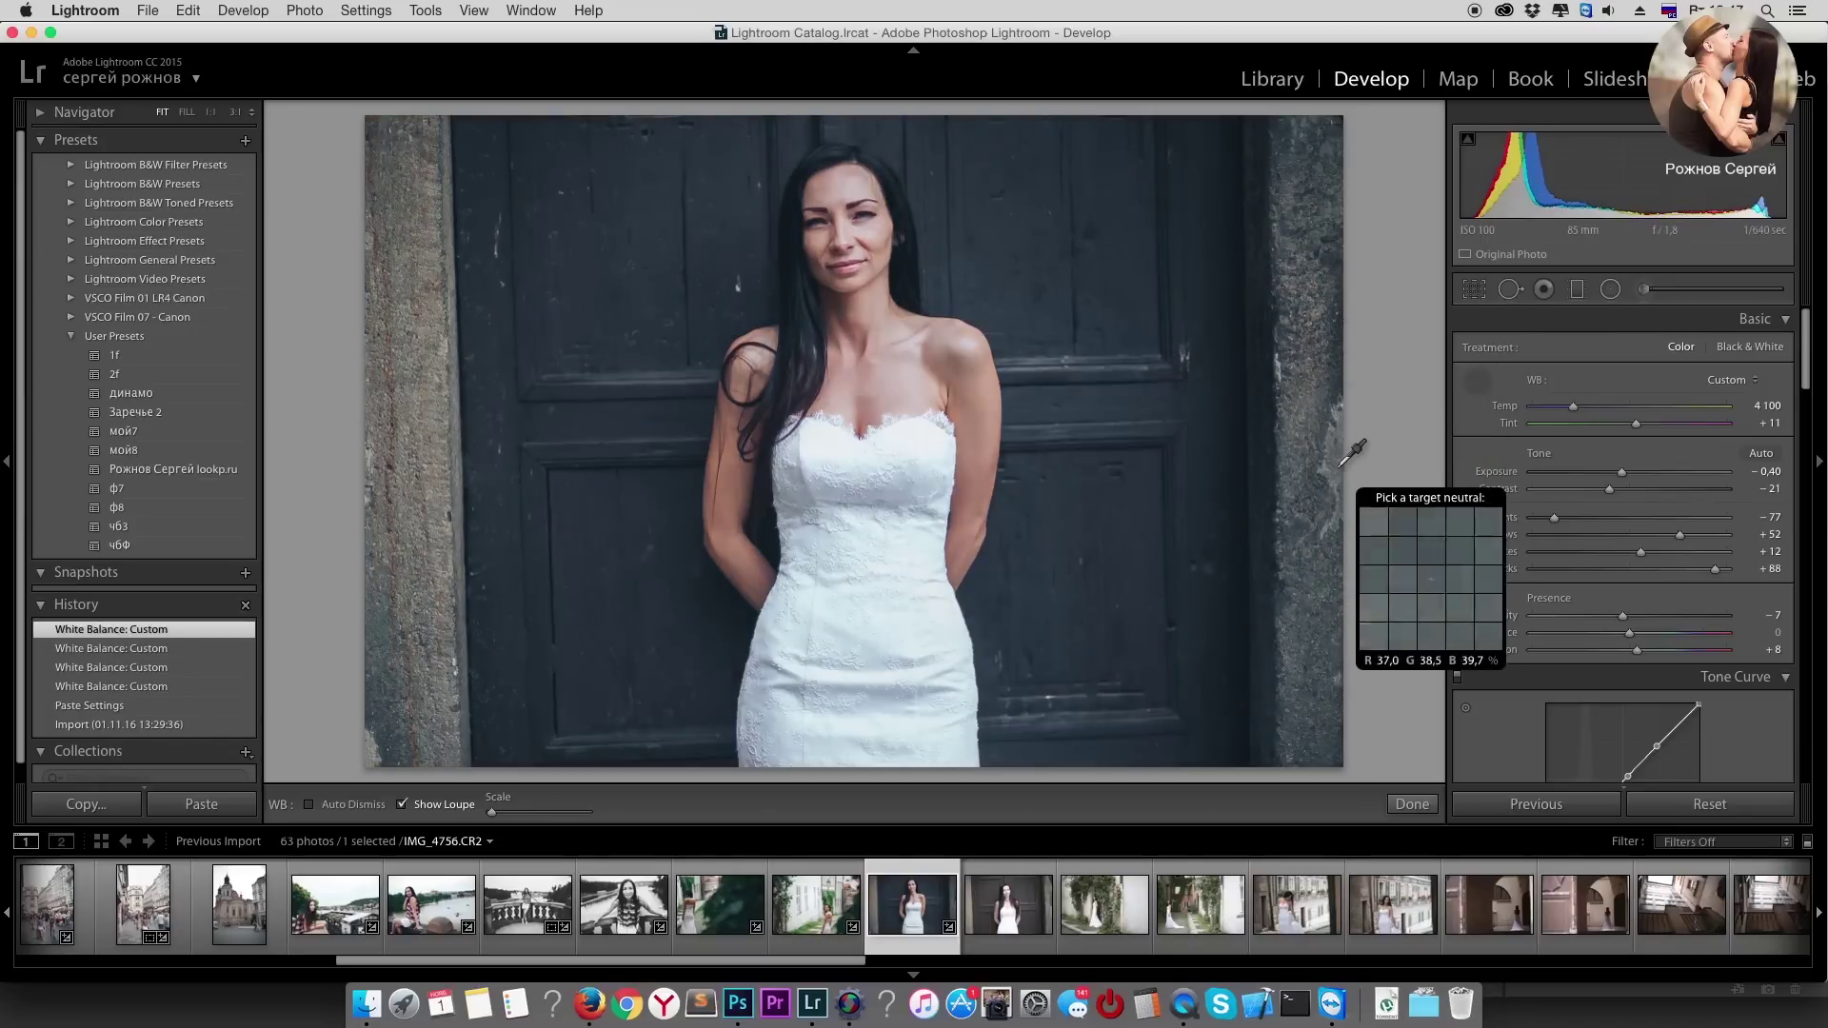
pyautogui.click(1349, 461)
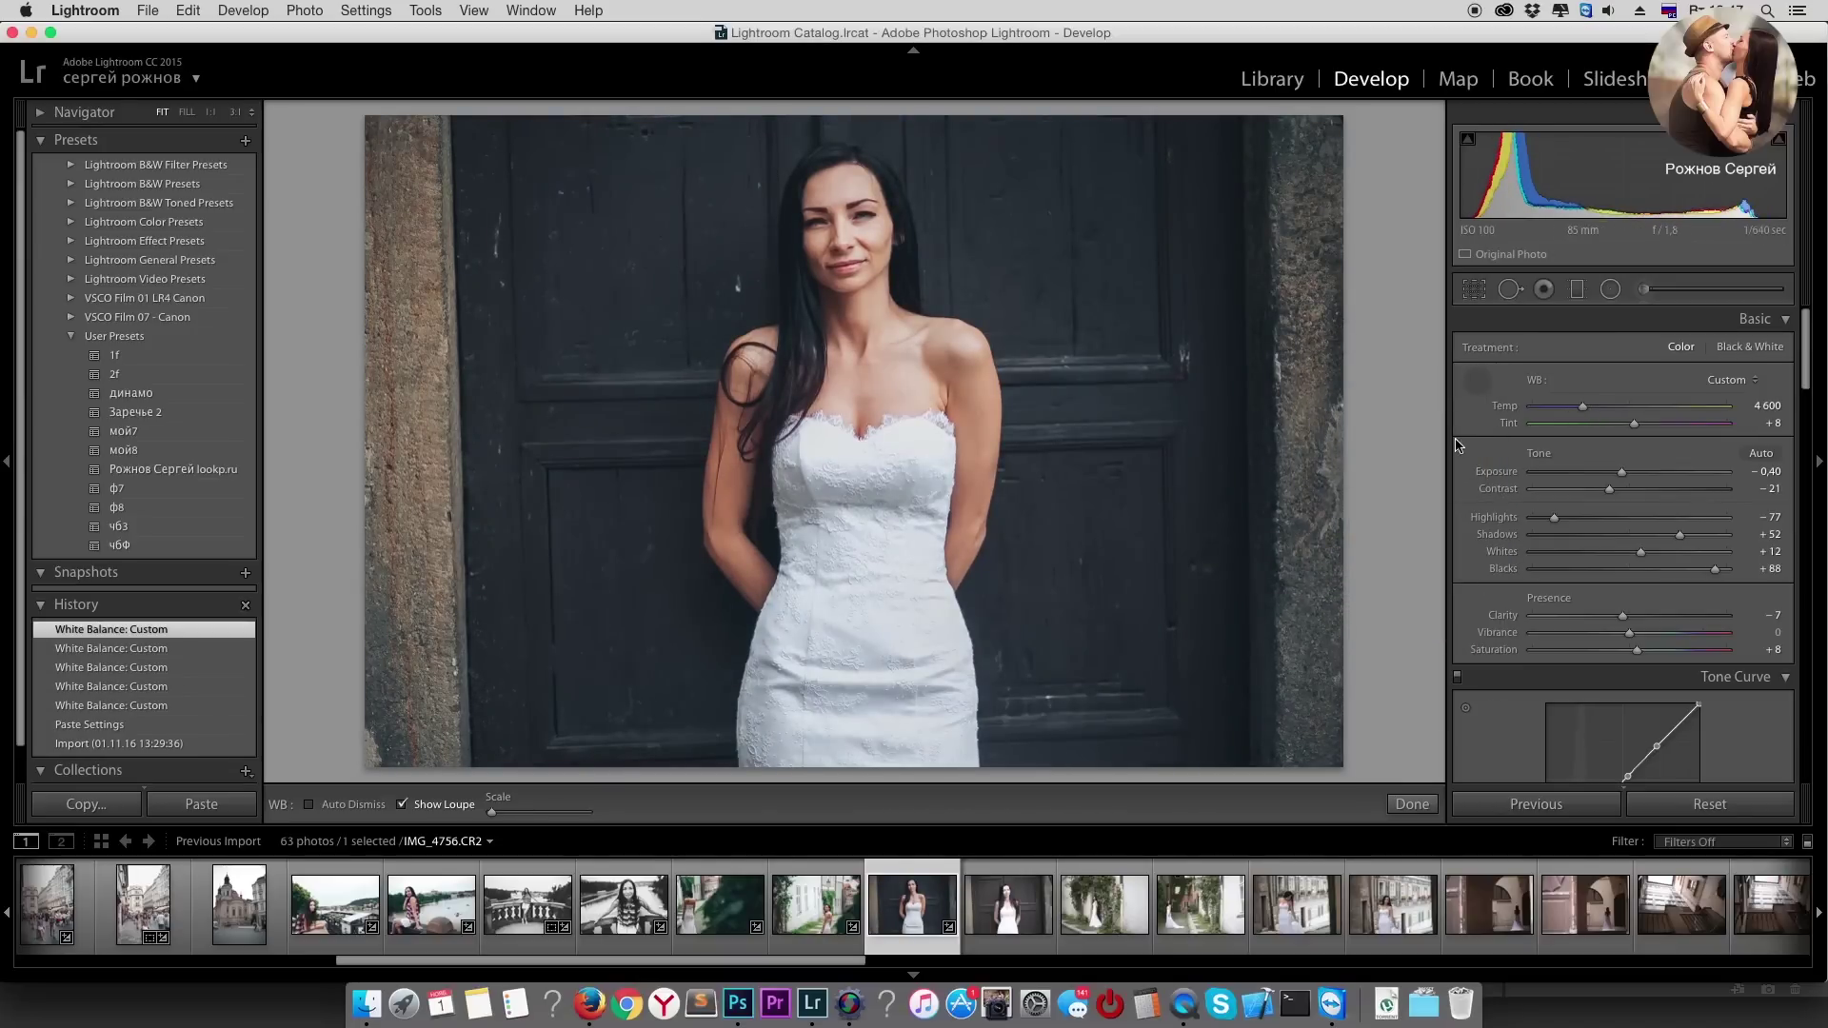
pyautogui.click(1477, 382)
# Step: Straighten the door portrait by 1.24°
pyautogui.click(1473, 289)
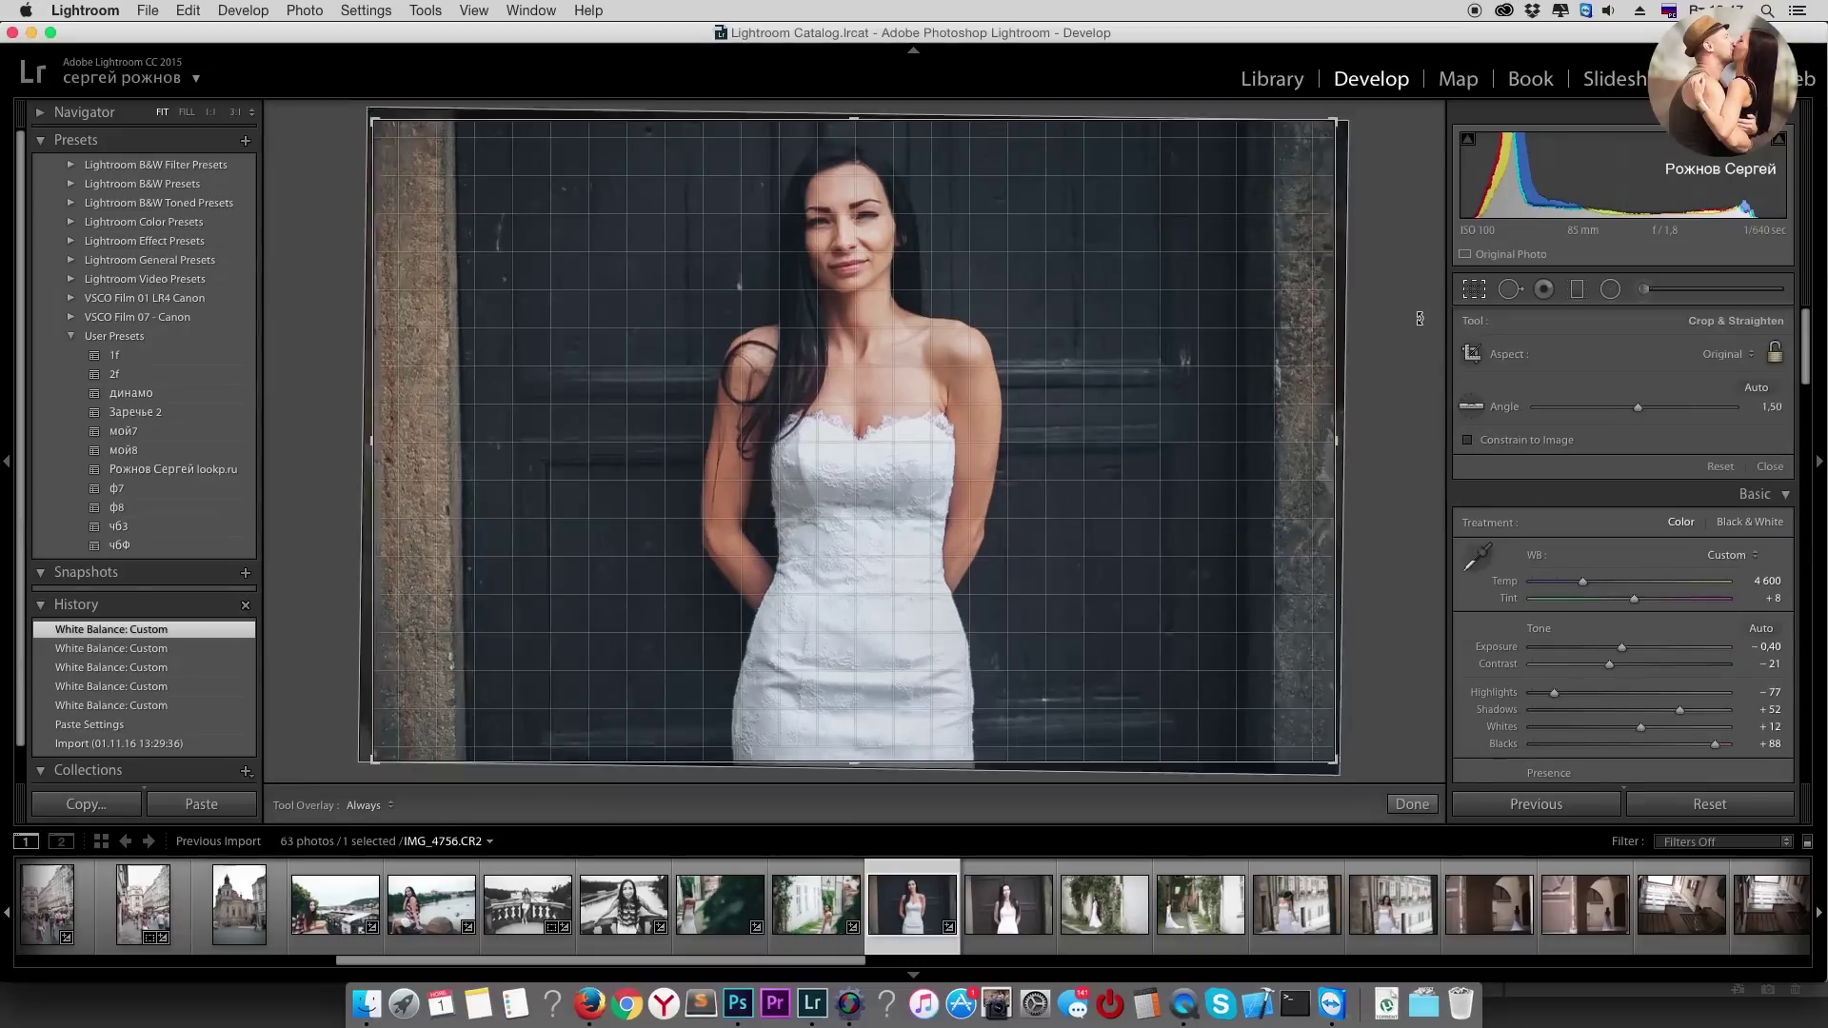
pyautogui.moveTo(1418, 321); pyautogui.dragTo(1420, 347)
pyautogui.press('r')
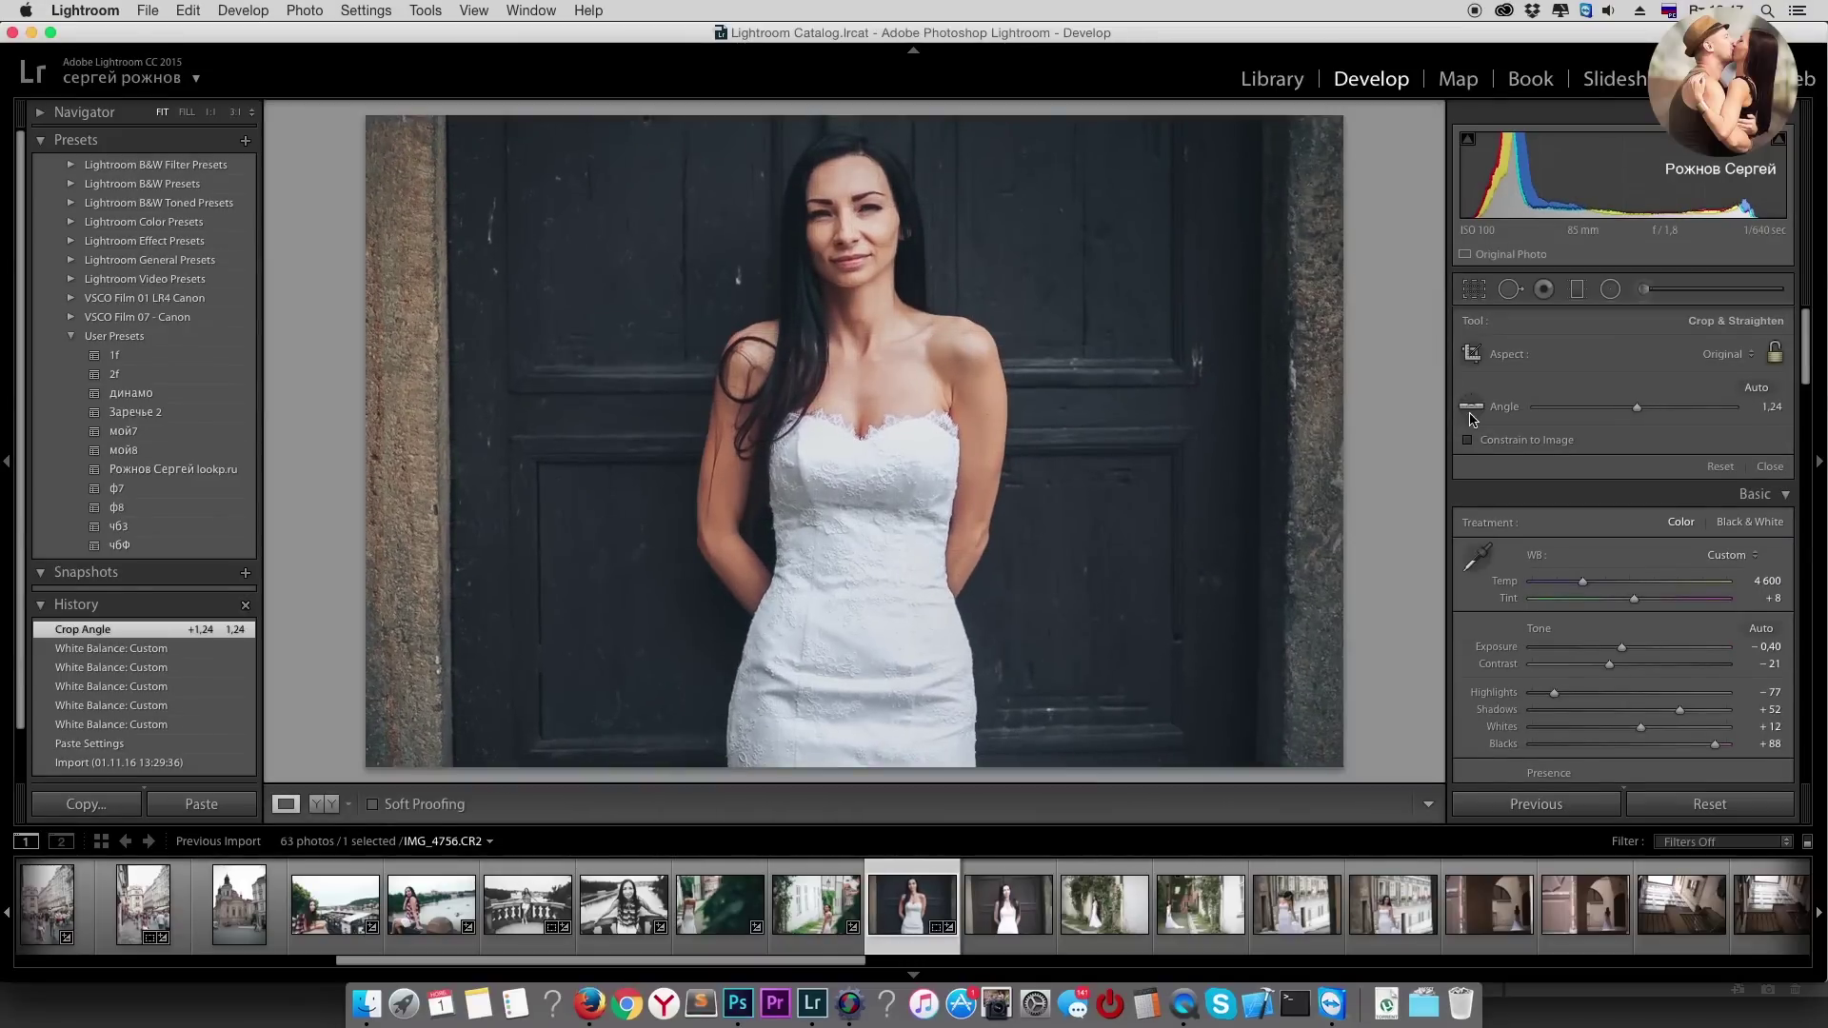
# Step: Set Saturation +16, Blue saturation −100 and Highlights −72, then move to IMG_4757
pyautogui.click(1650, 657)
pyautogui.moveTo(1650, 656); pyautogui.dragTo(1645, 657)
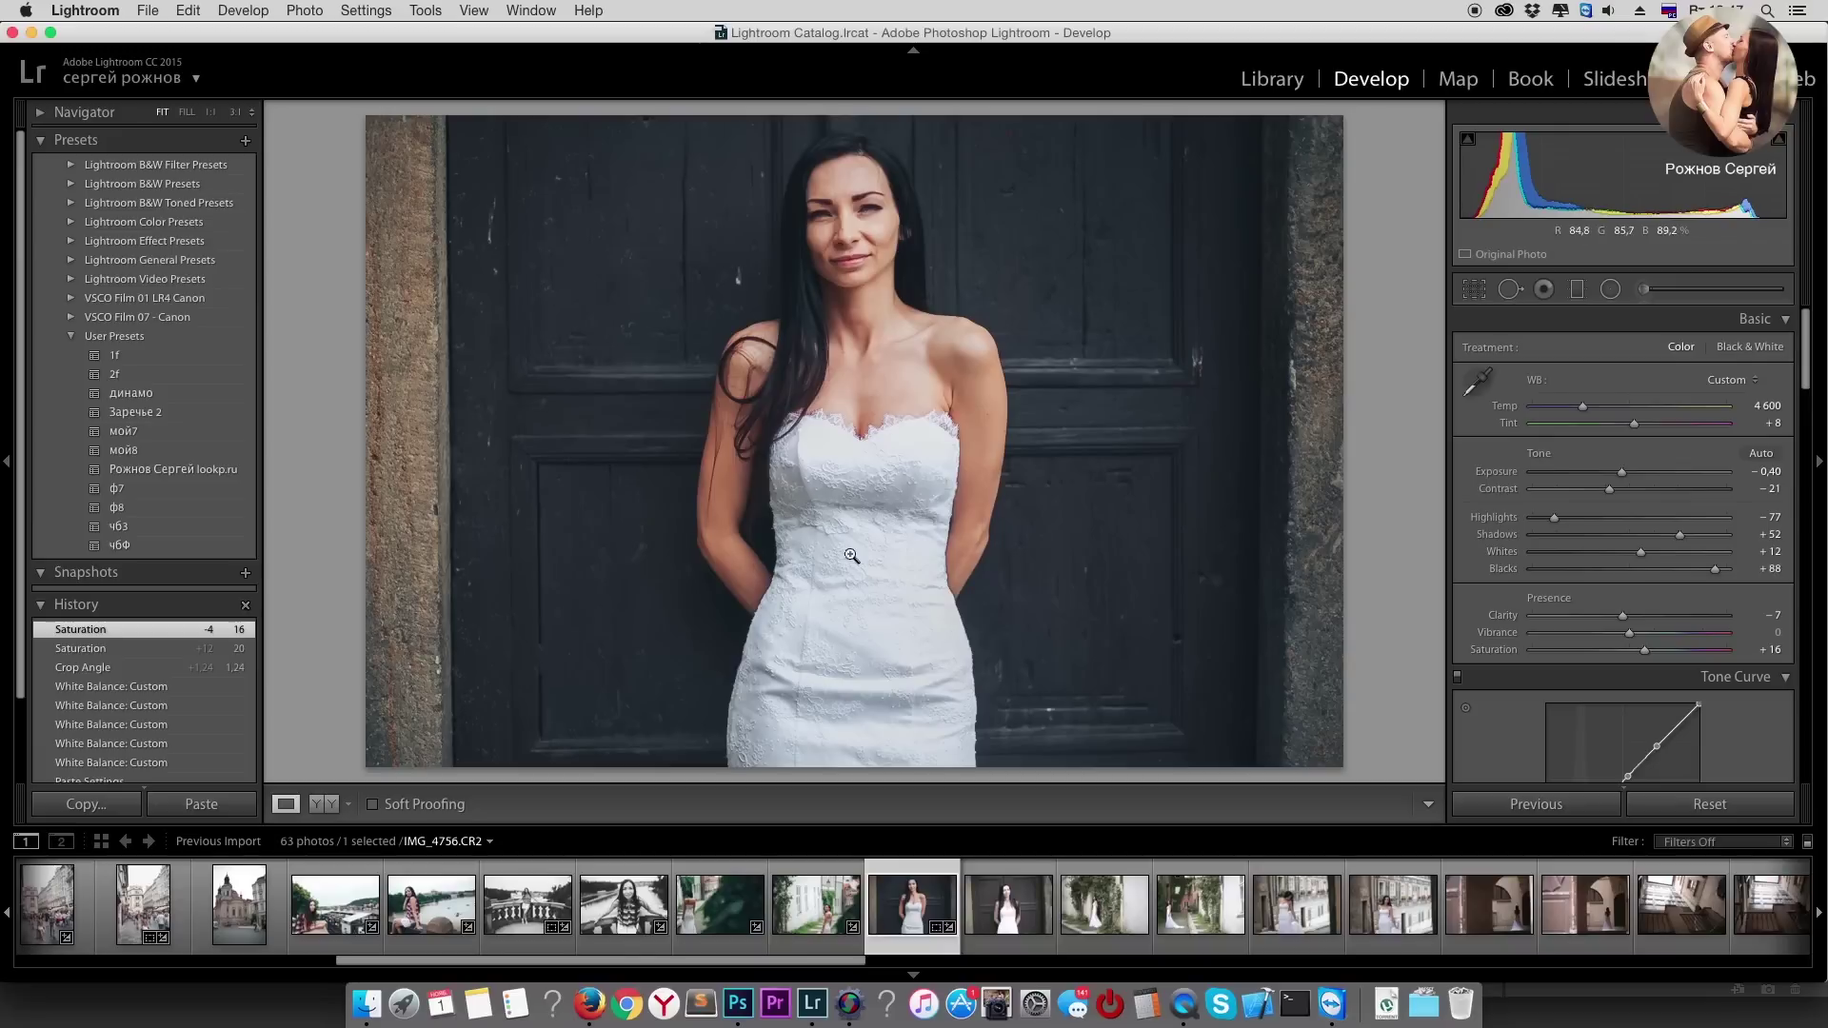
pyautogui.scroll(-5, 1524, 619)
pyautogui.scroll(-5, 1523, 619)
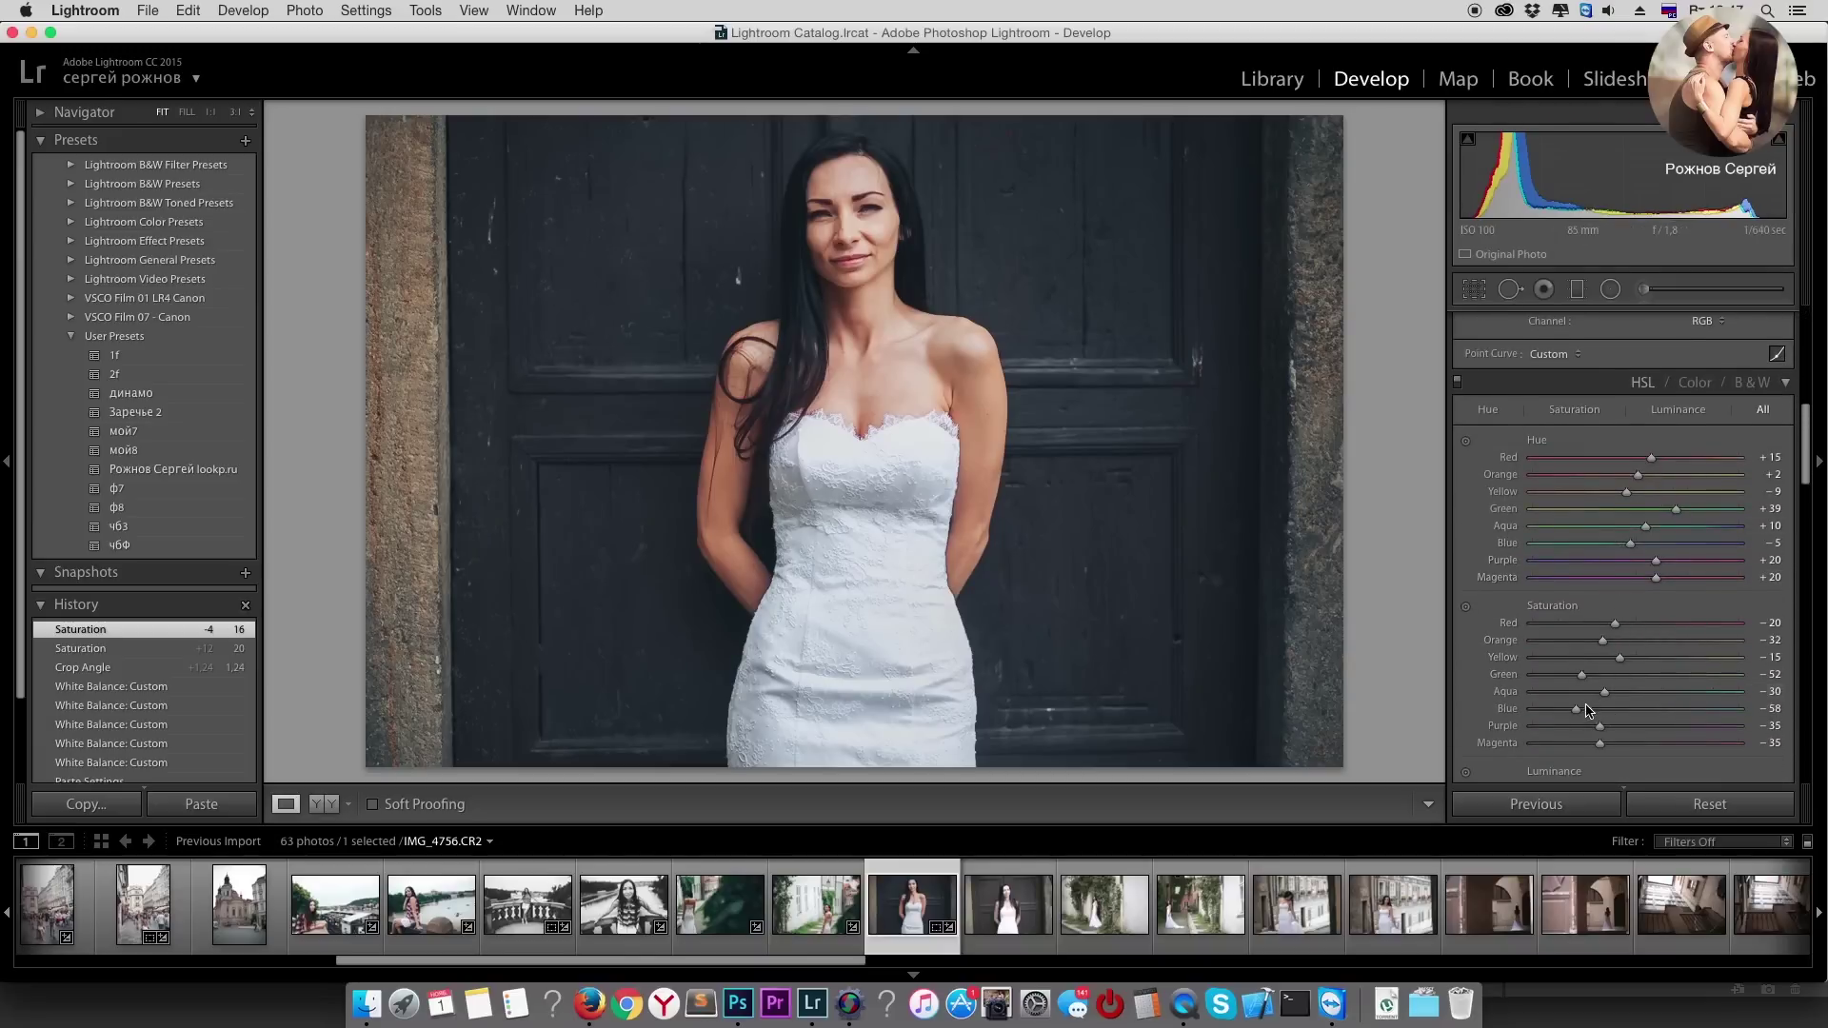
pyautogui.moveTo(1534, 713)
pyautogui.mouseDown()
pyautogui.moveTo(1559, 720)
pyautogui.moveTo(1524, 724)
pyautogui.mouseUp()
pyautogui.scroll(5, 1624, 584)
pyautogui.scroll(5, 1624, 585)
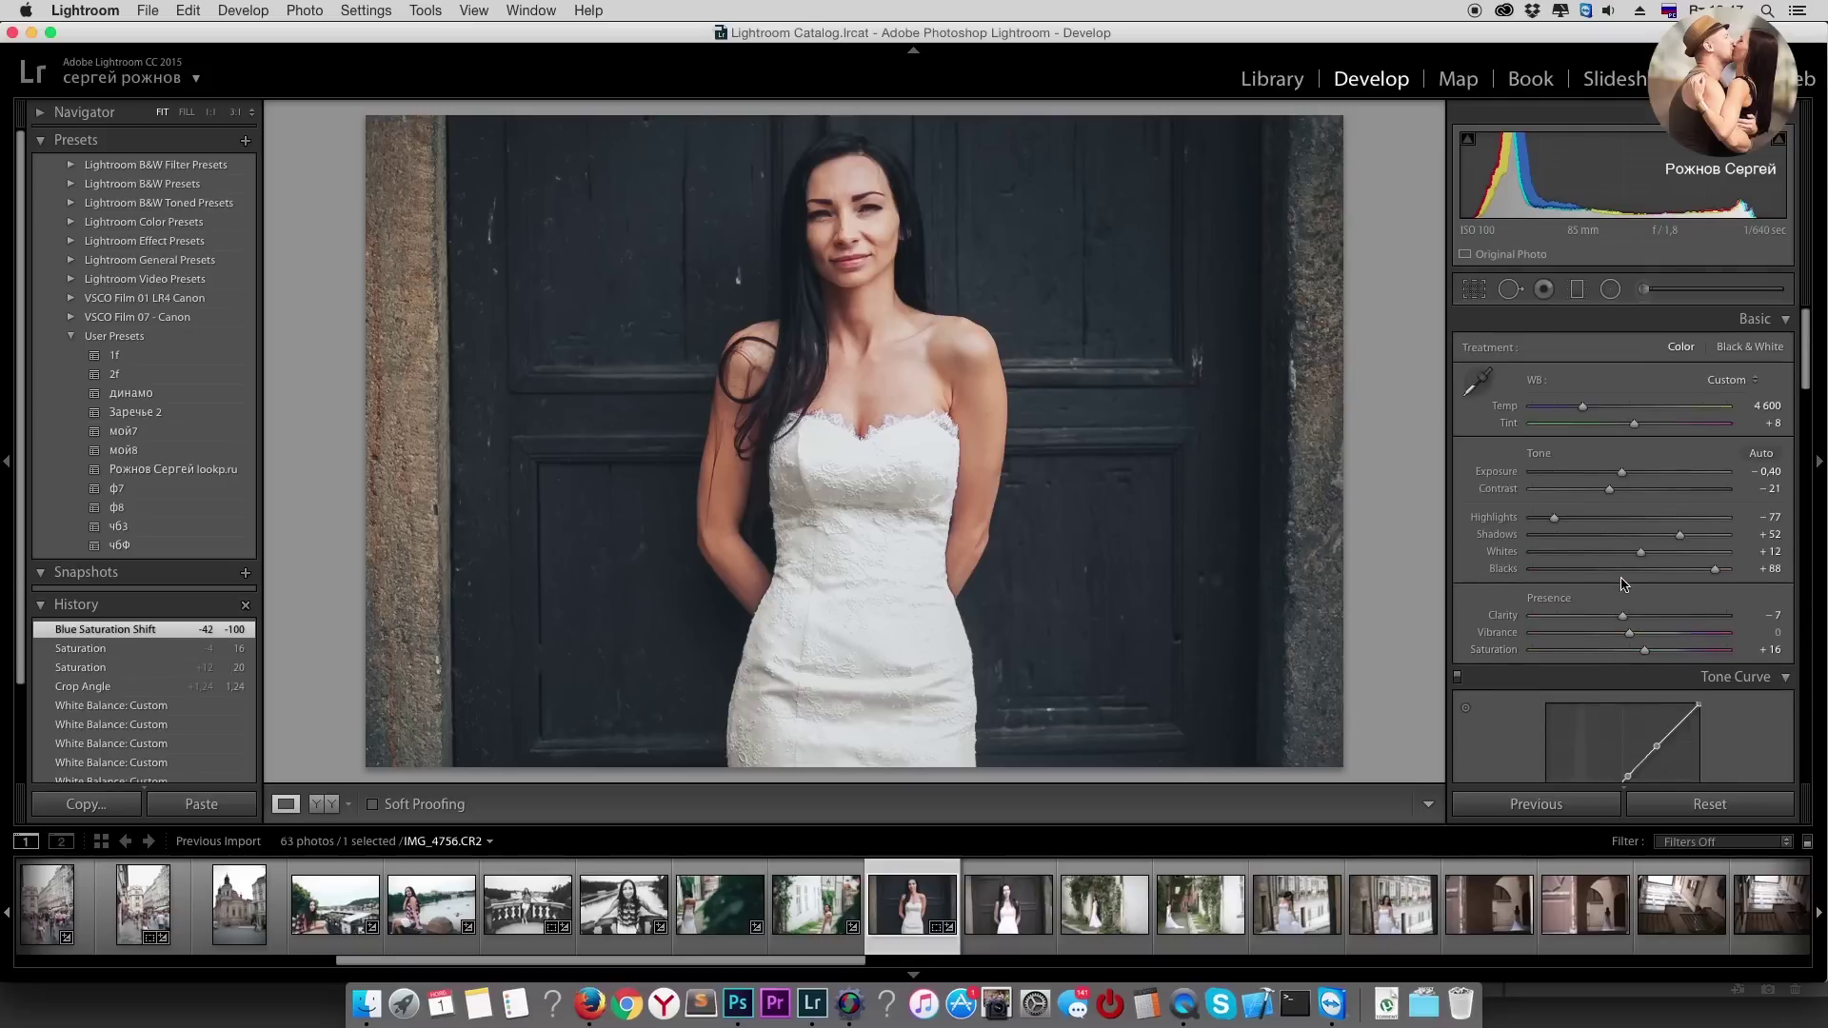
pyautogui.moveTo(1553, 517); pyautogui.dragTo(1560, 517)
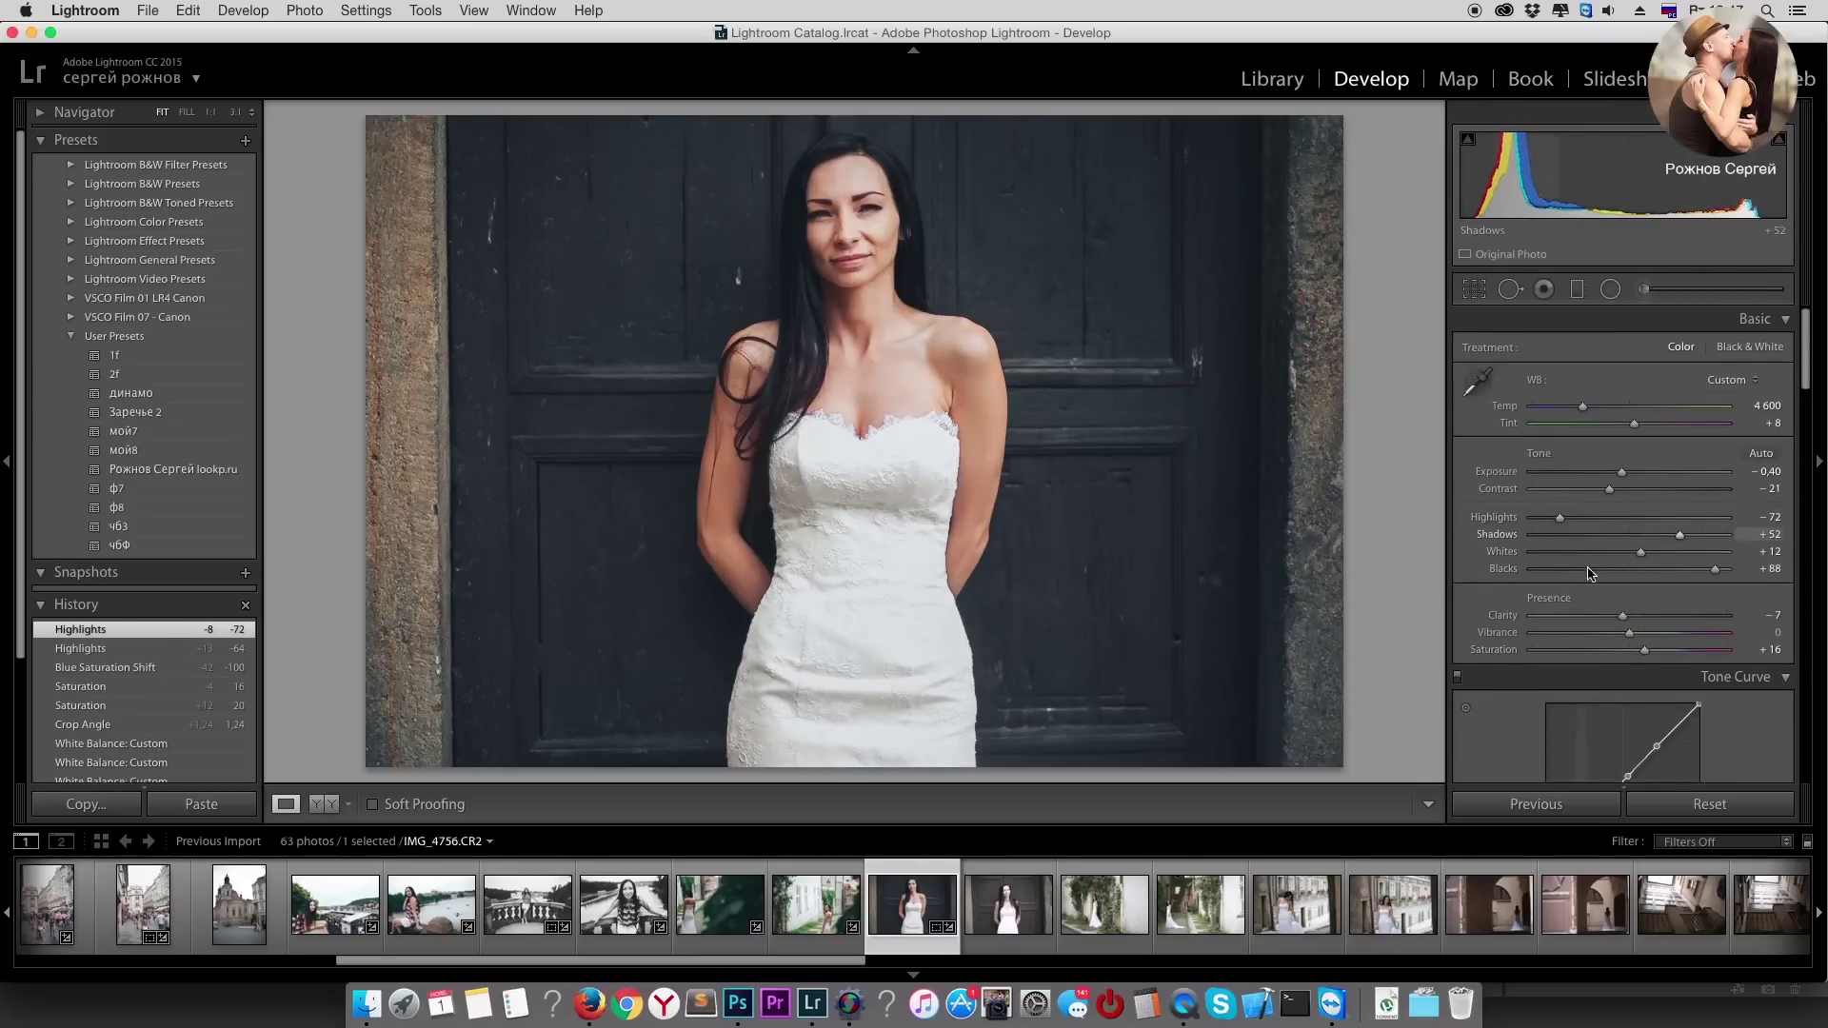
pyautogui.press('Right')
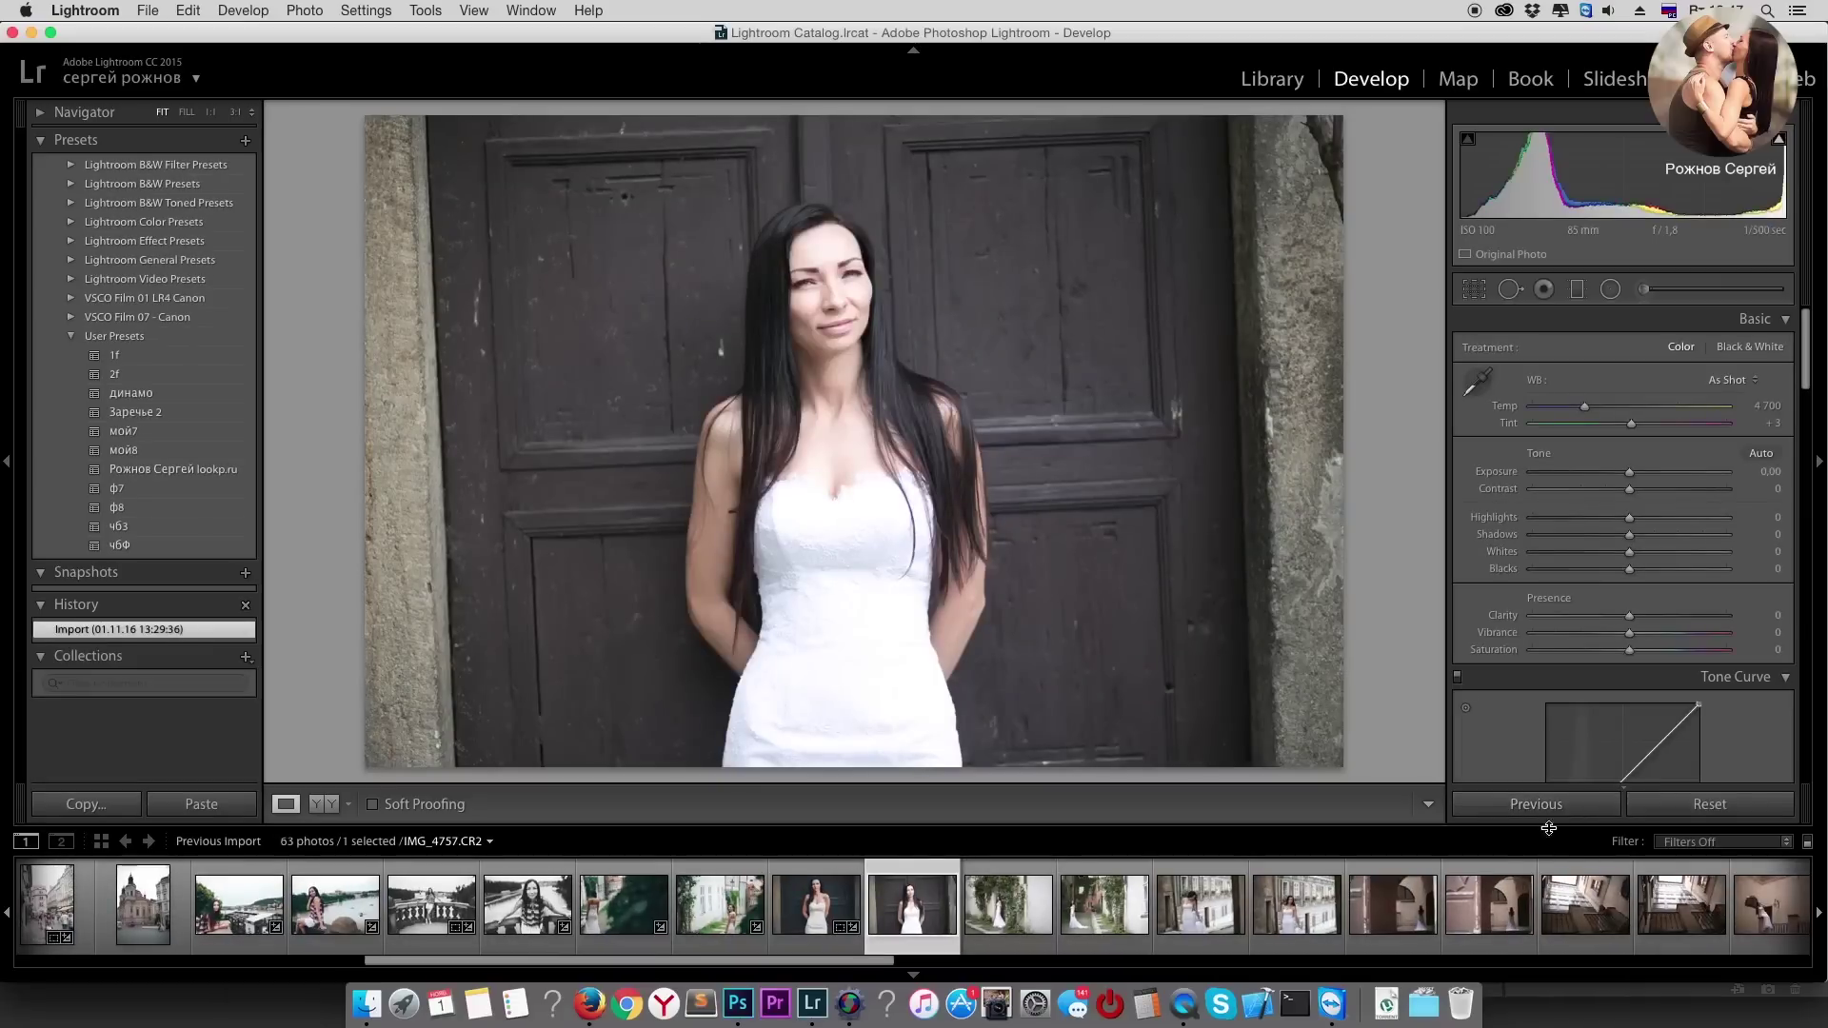
# Step: Paste the previous grade onto IMG_4757 and darken Exposure to −0,60
pyautogui.click(1562, 807)
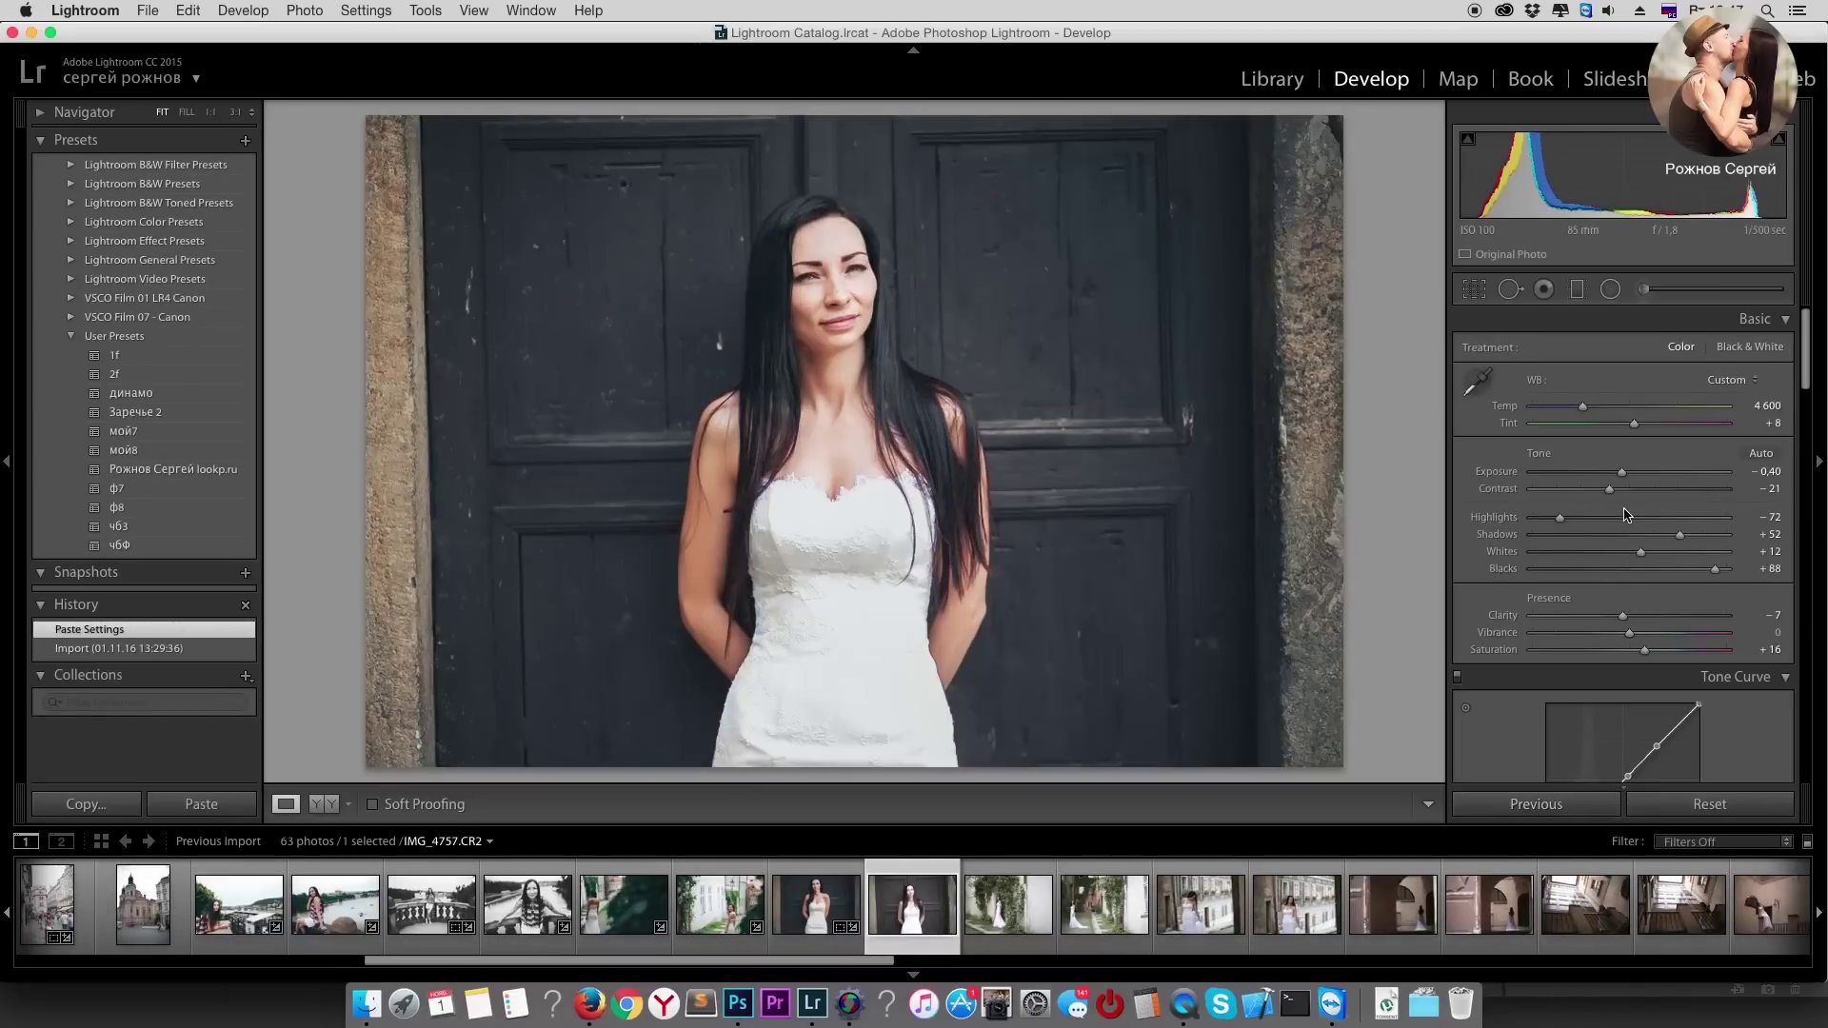
pyautogui.moveTo(1622, 472); pyautogui.dragTo(1620, 478)
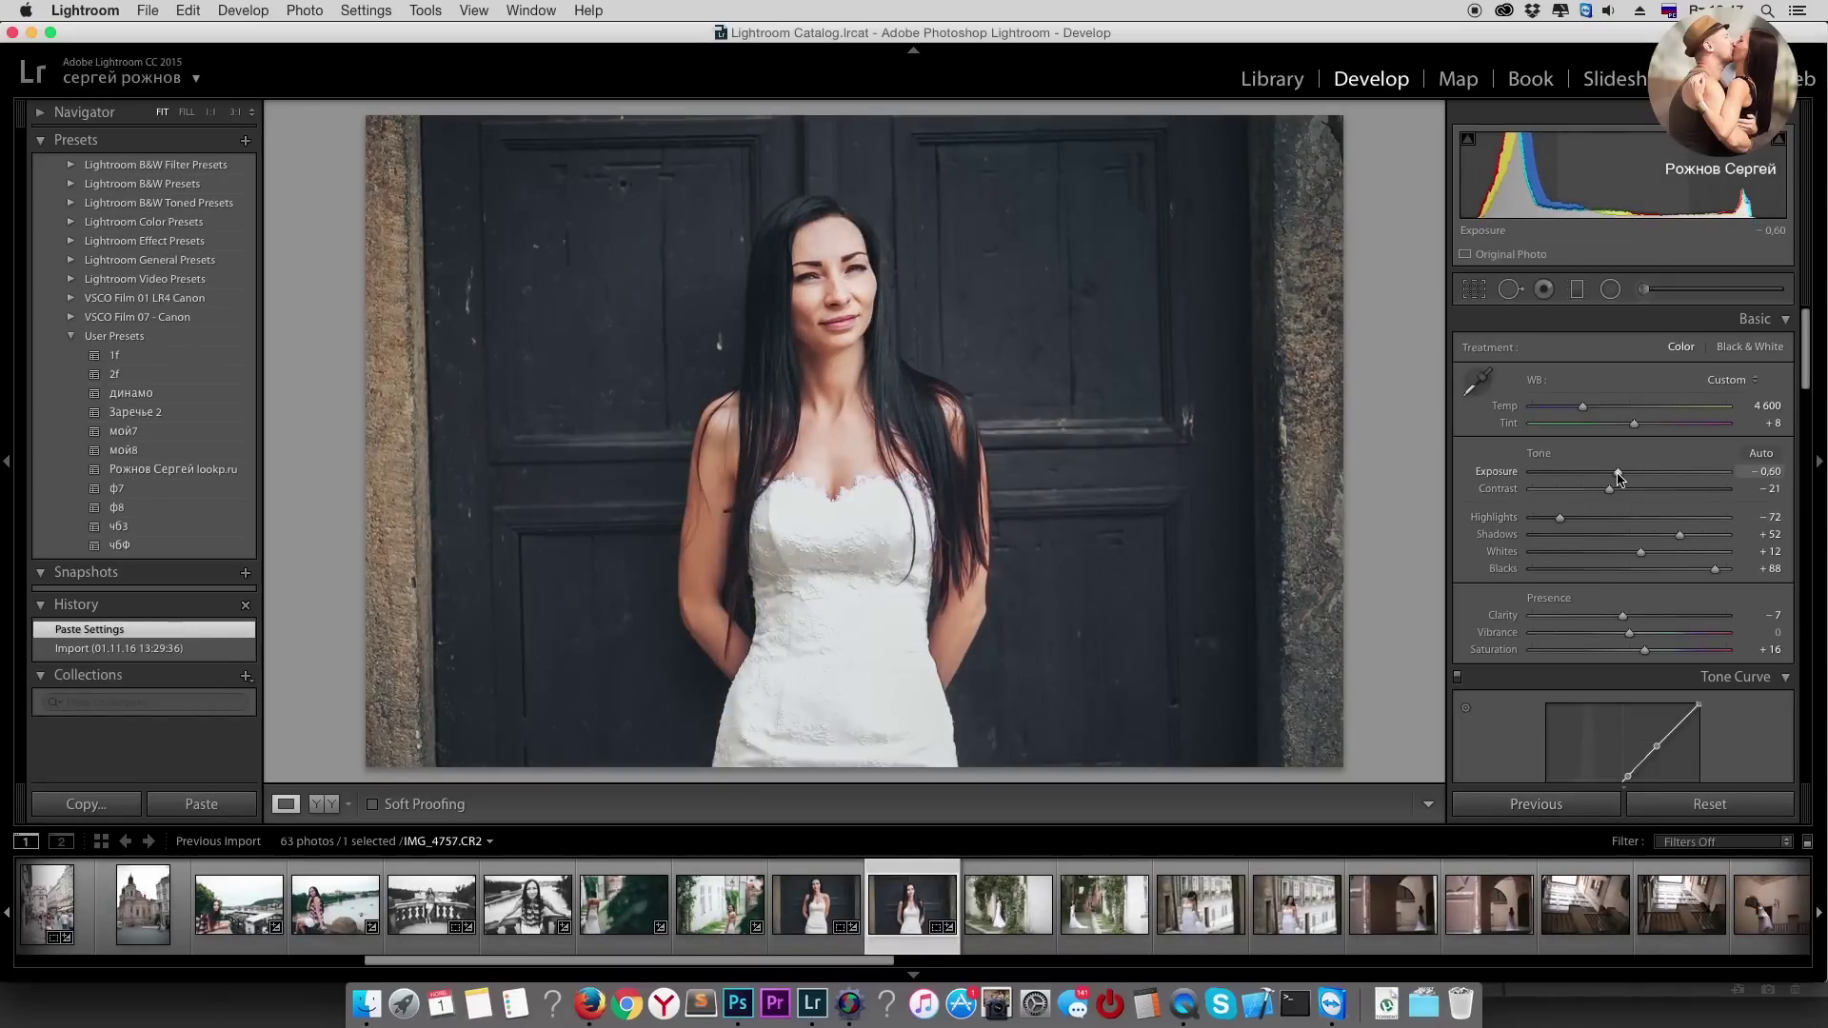
pyautogui.press('Right')
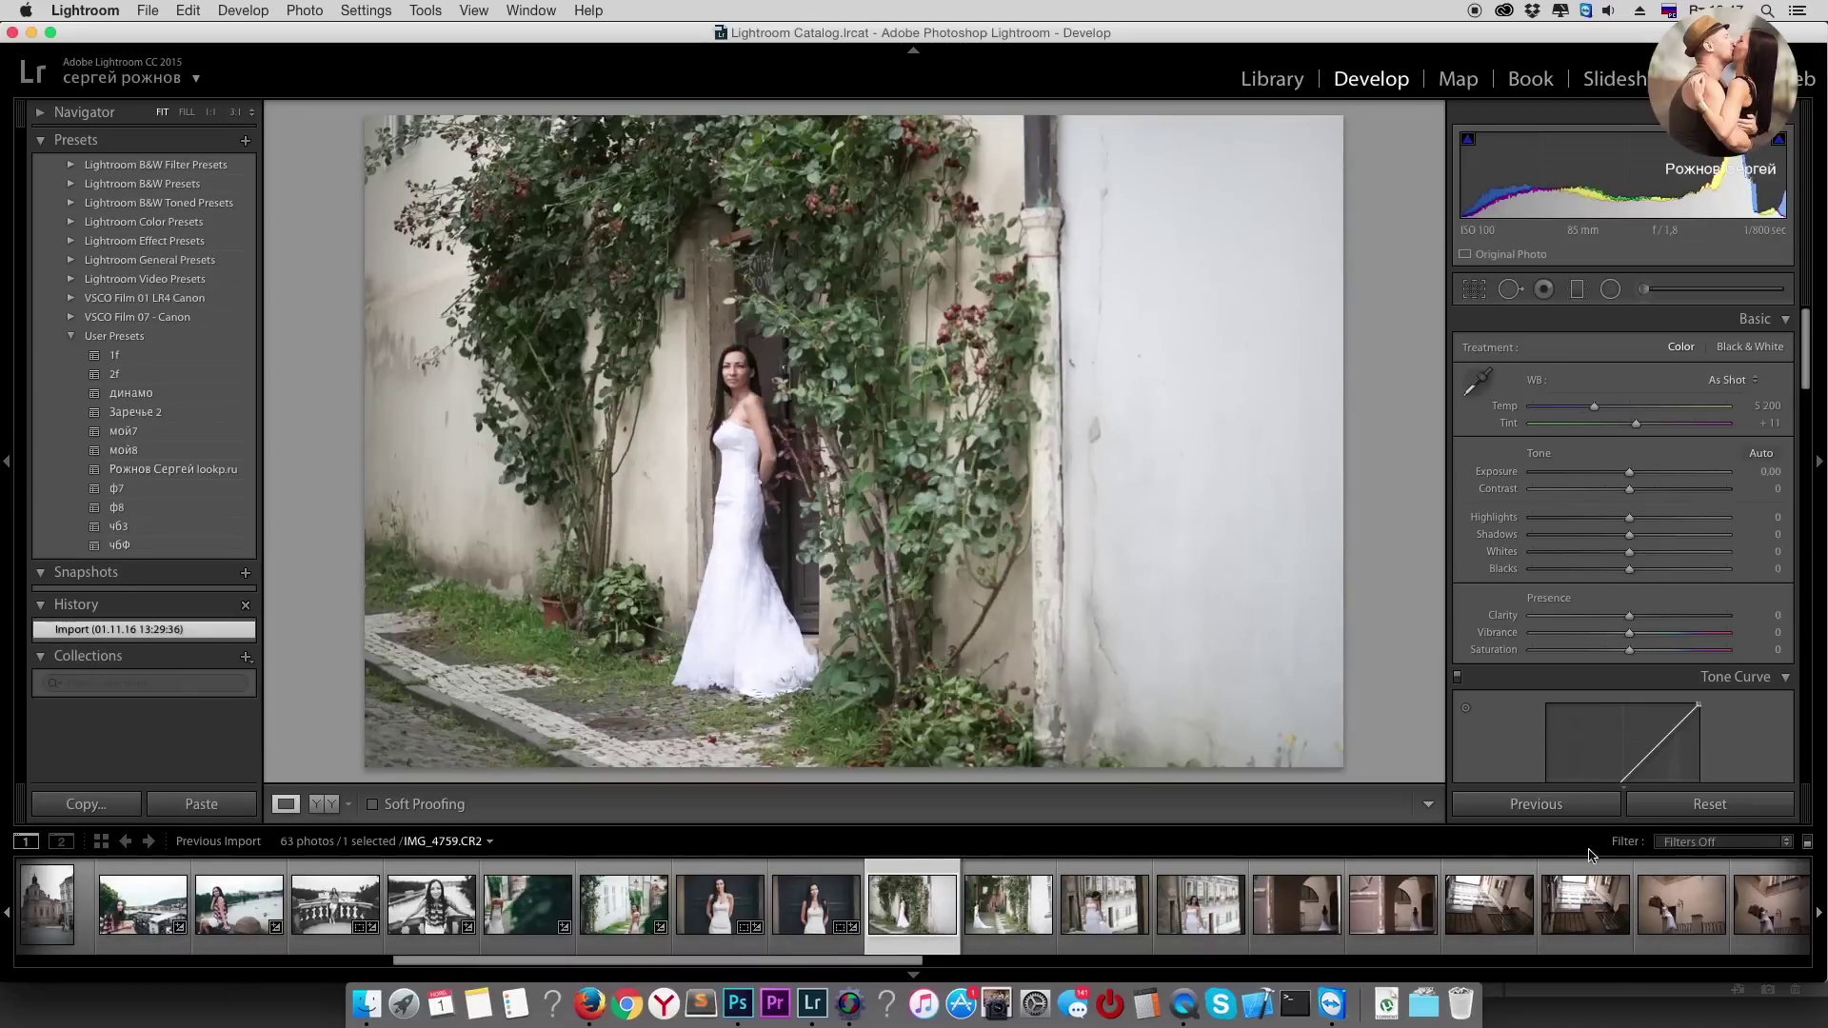
# Step: Paste the grade onto IMG_4759, level it, and set Saturation +28, Highlights −89, Exposure −0,70
pyautogui.click(1570, 810)
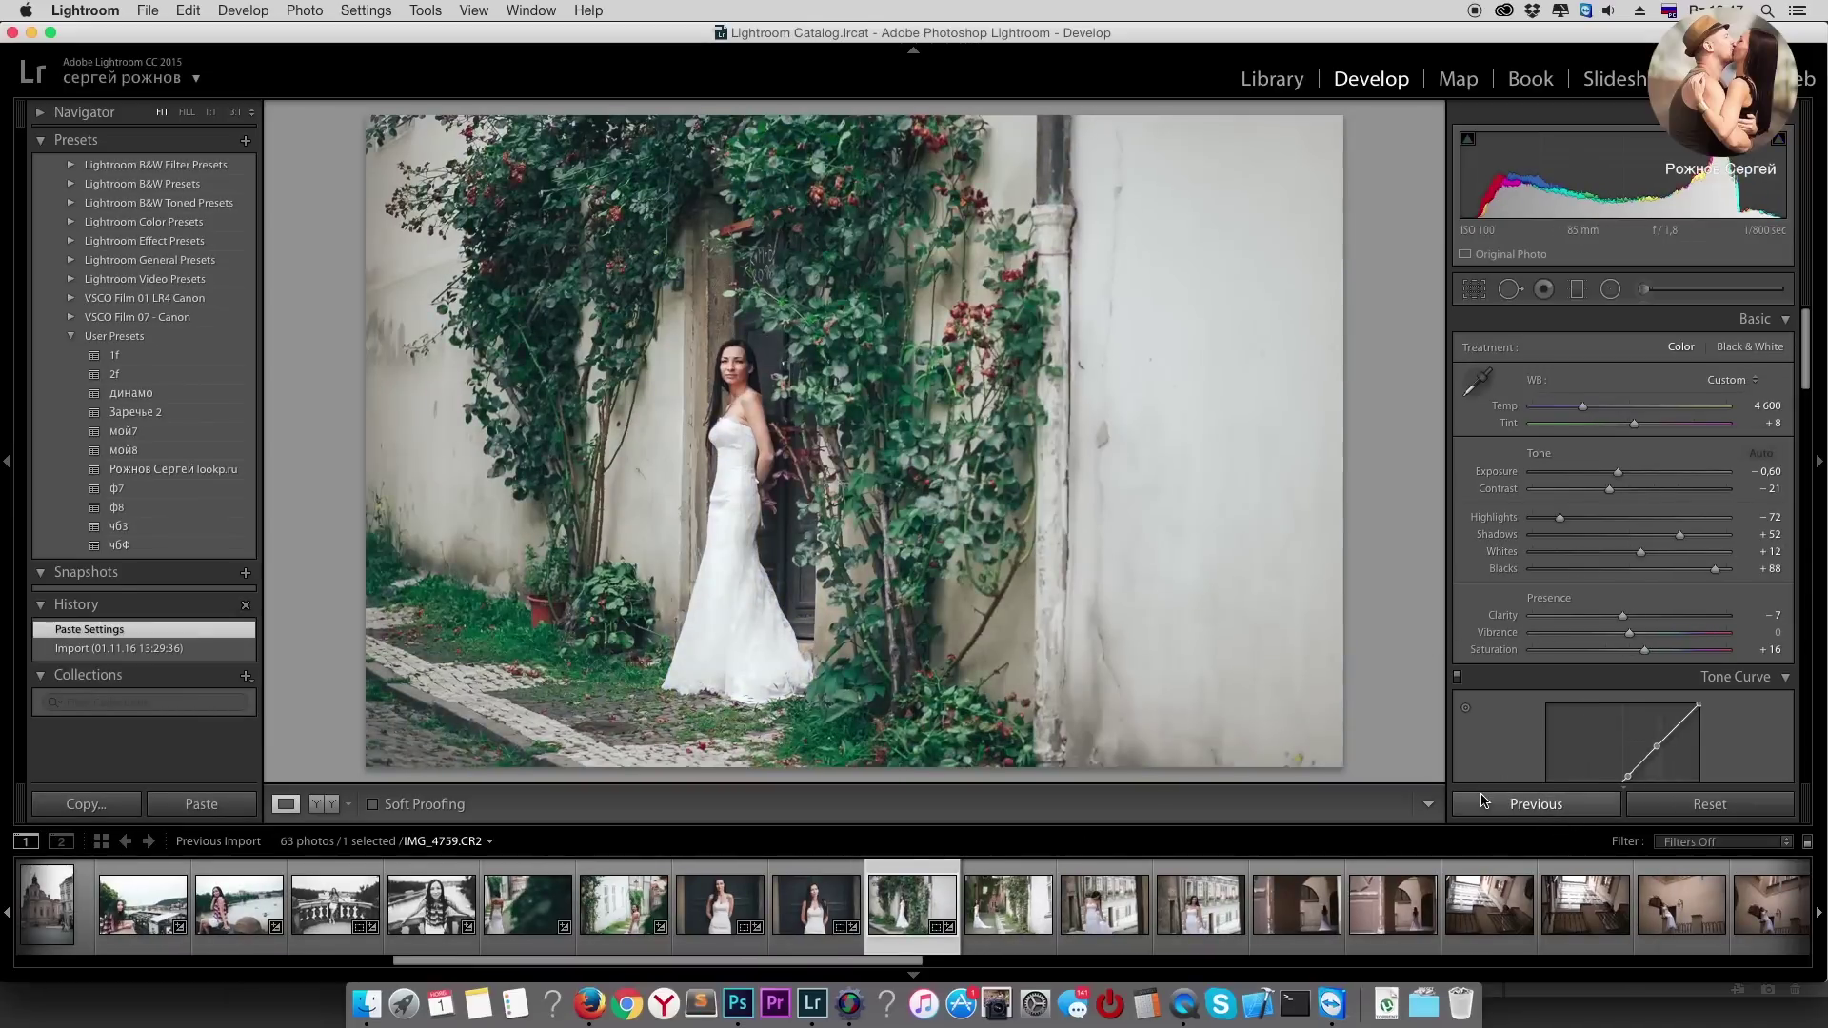
pyautogui.press('r')
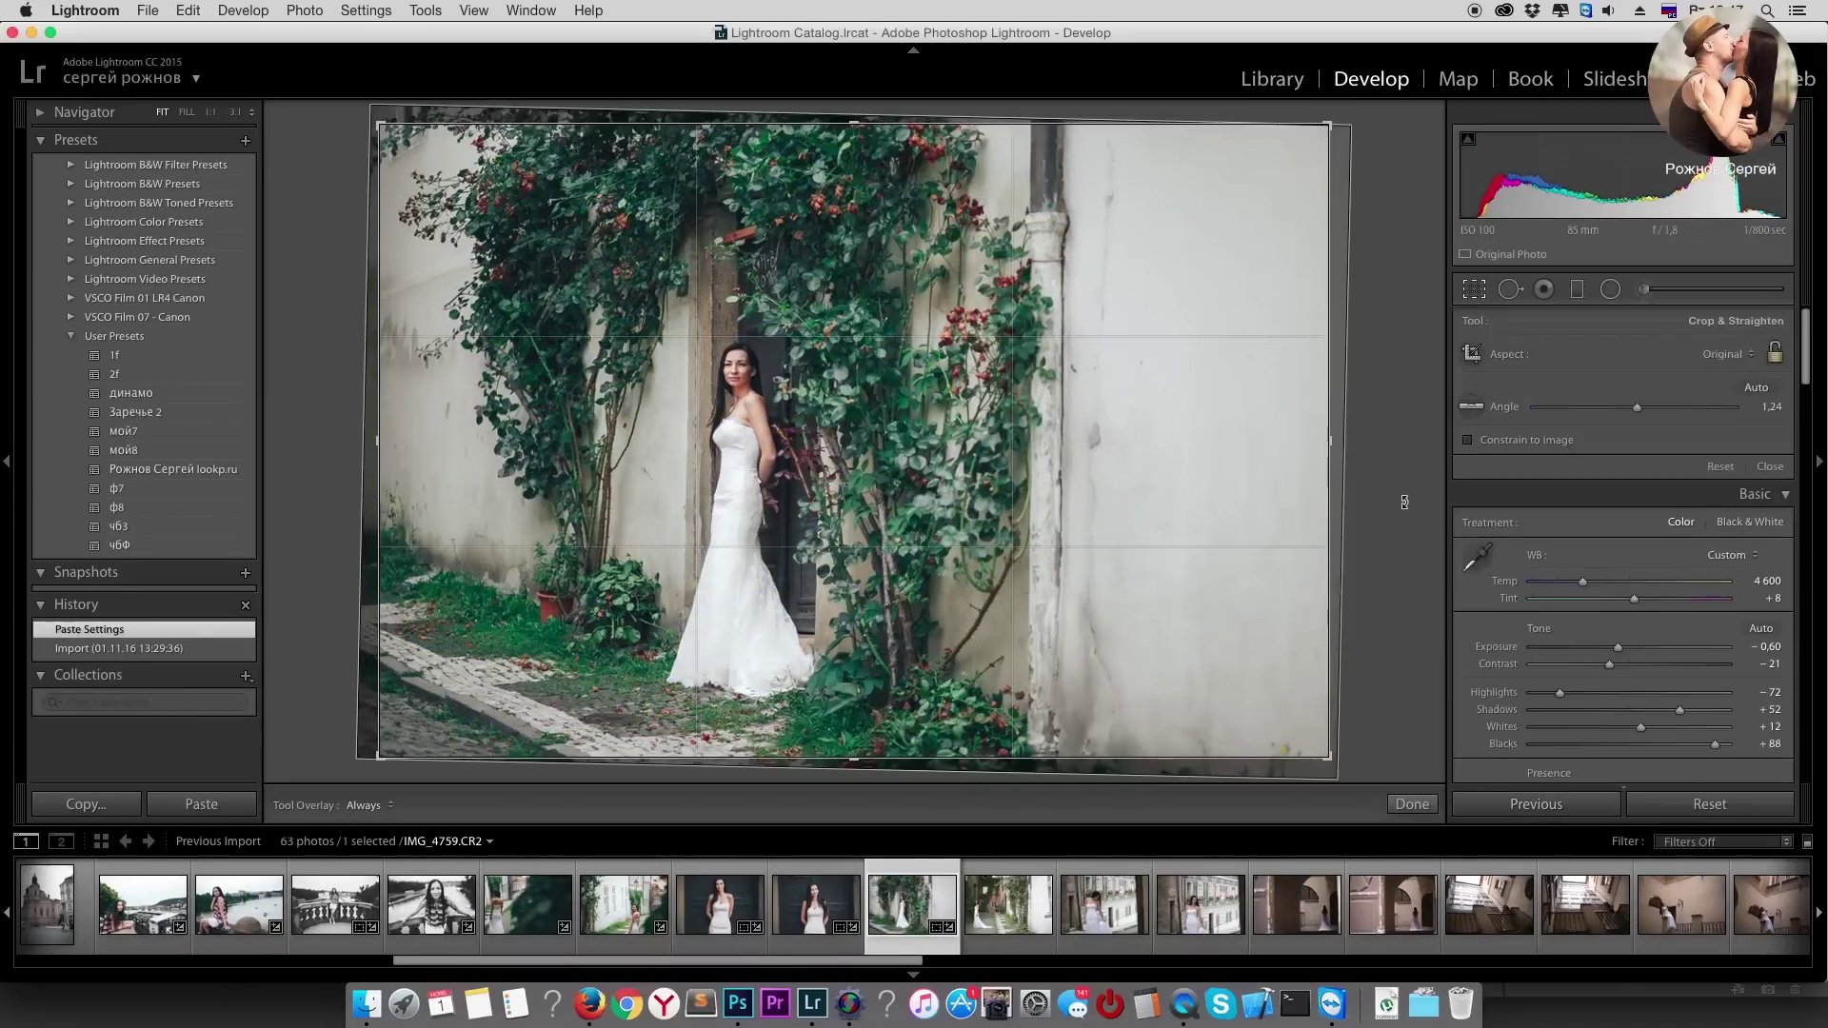
pyautogui.moveTo(1404, 503); pyautogui.dragTo(1405, 488)
pyautogui.press('r')
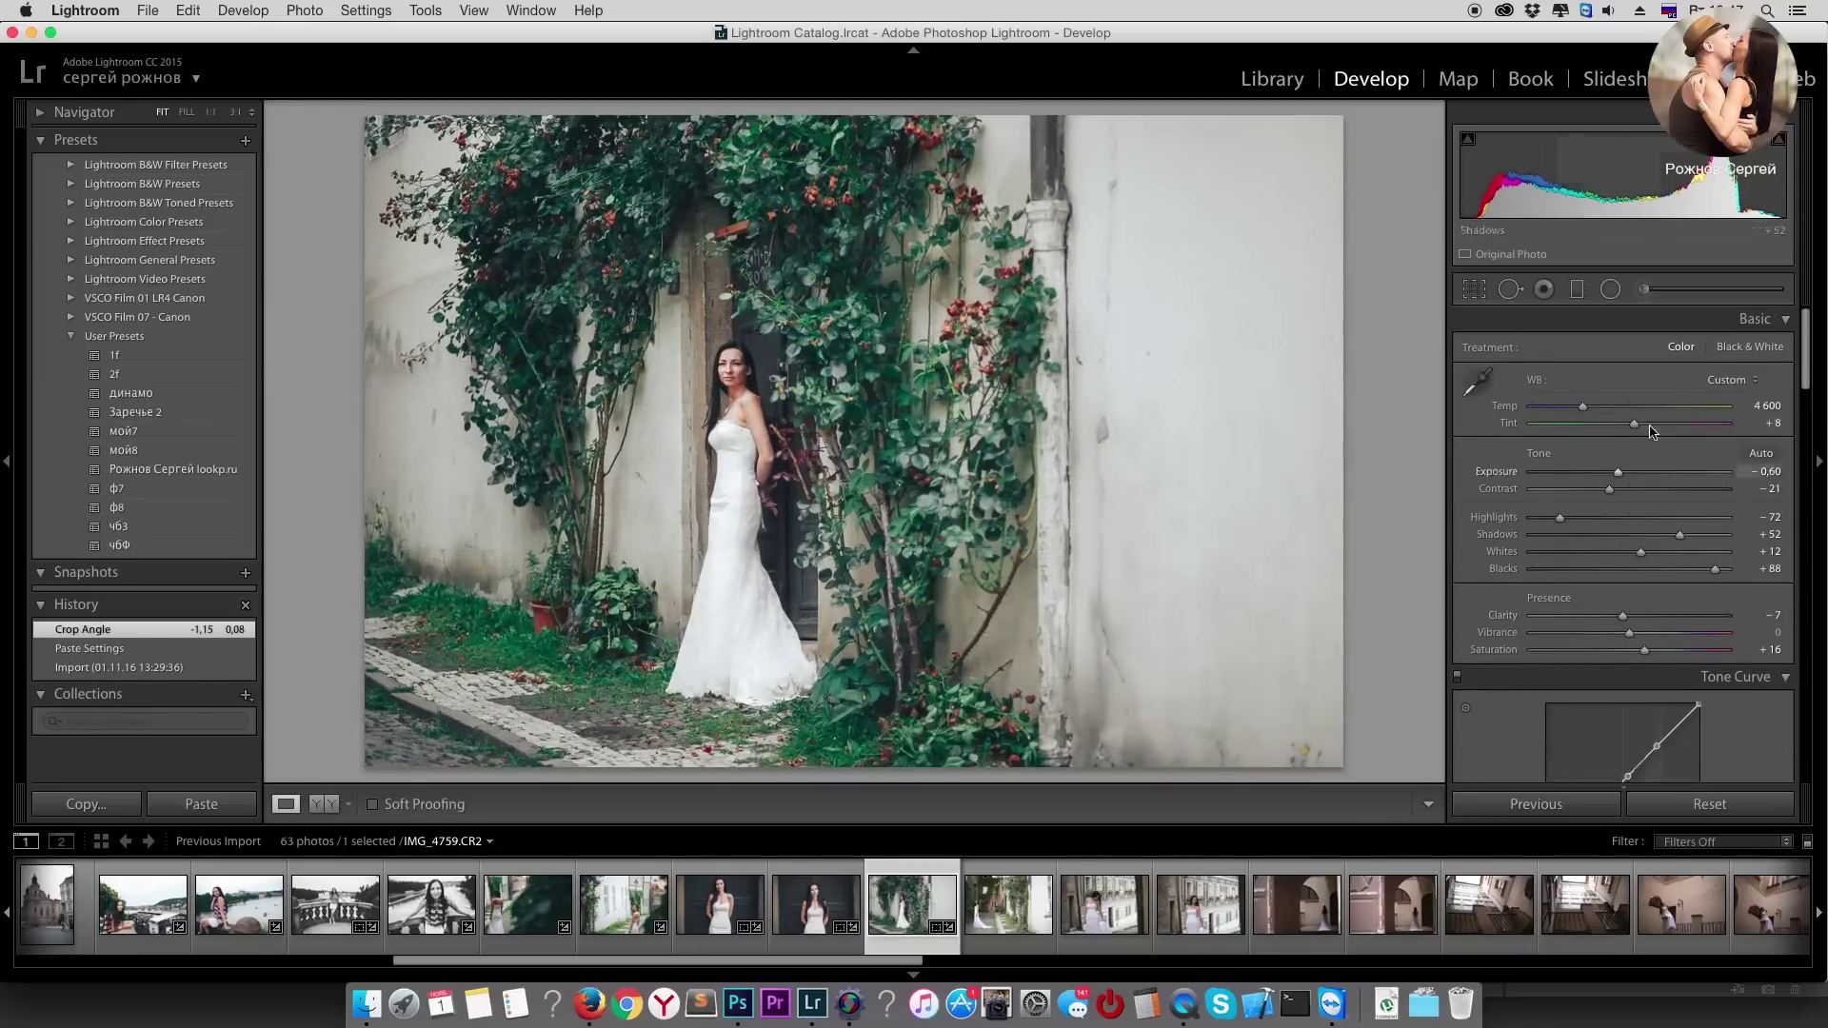
pyautogui.moveTo(1644, 650); pyautogui.dragTo(1656, 650)
pyautogui.moveTo(1559, 517); pyautogui.dragTo(1543, 519)
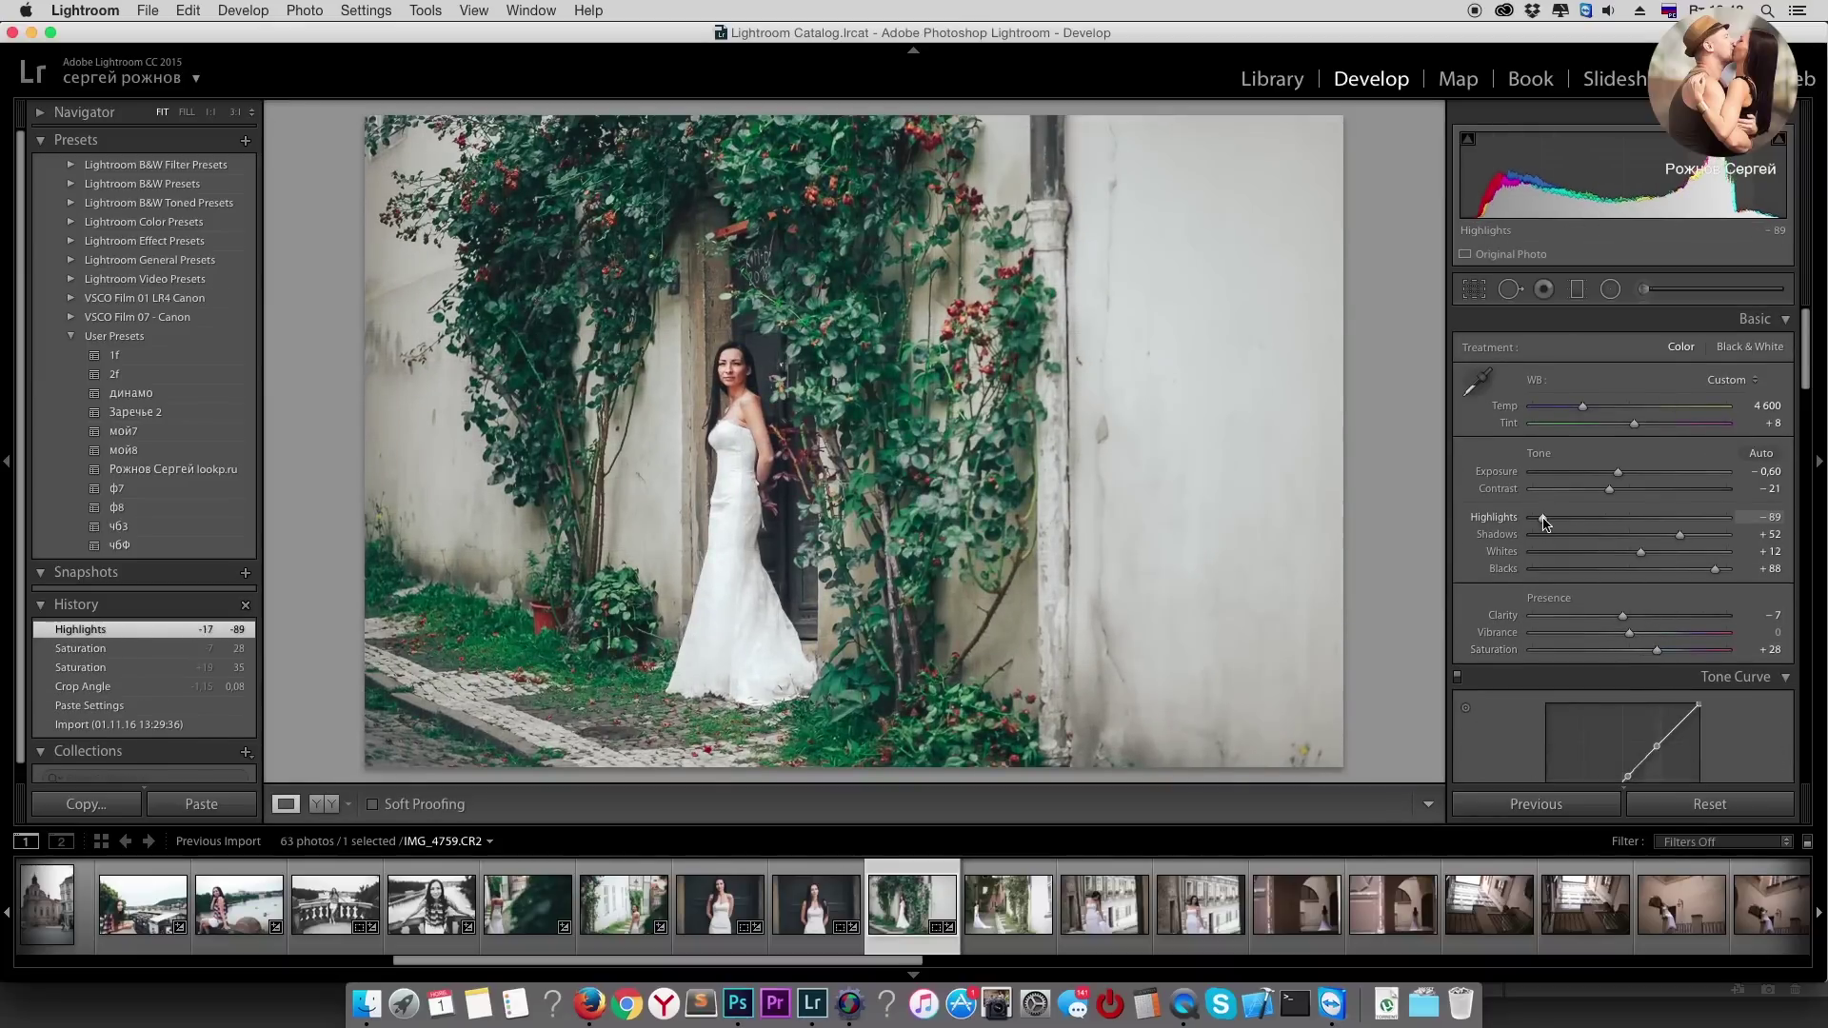
pyautogui.moveTo(1617, 472); pyautogui.dragTo(1617, 479)
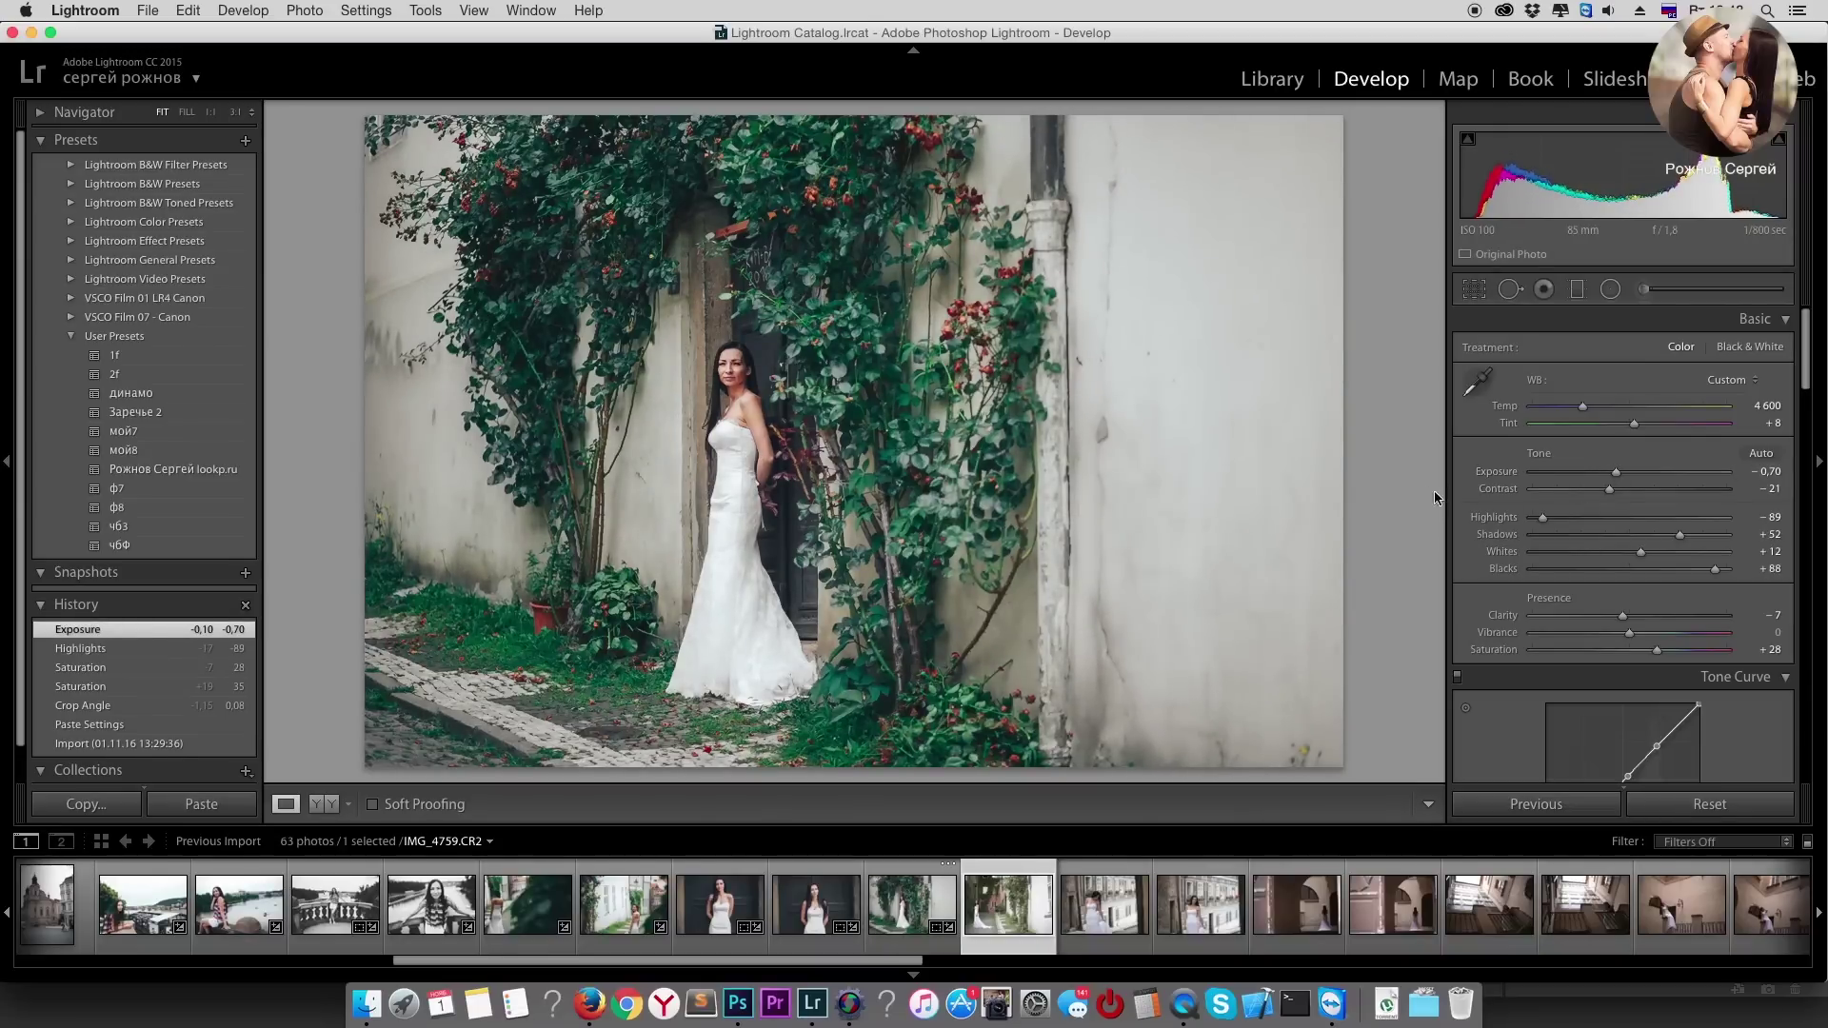
pyautogui.press('Right')
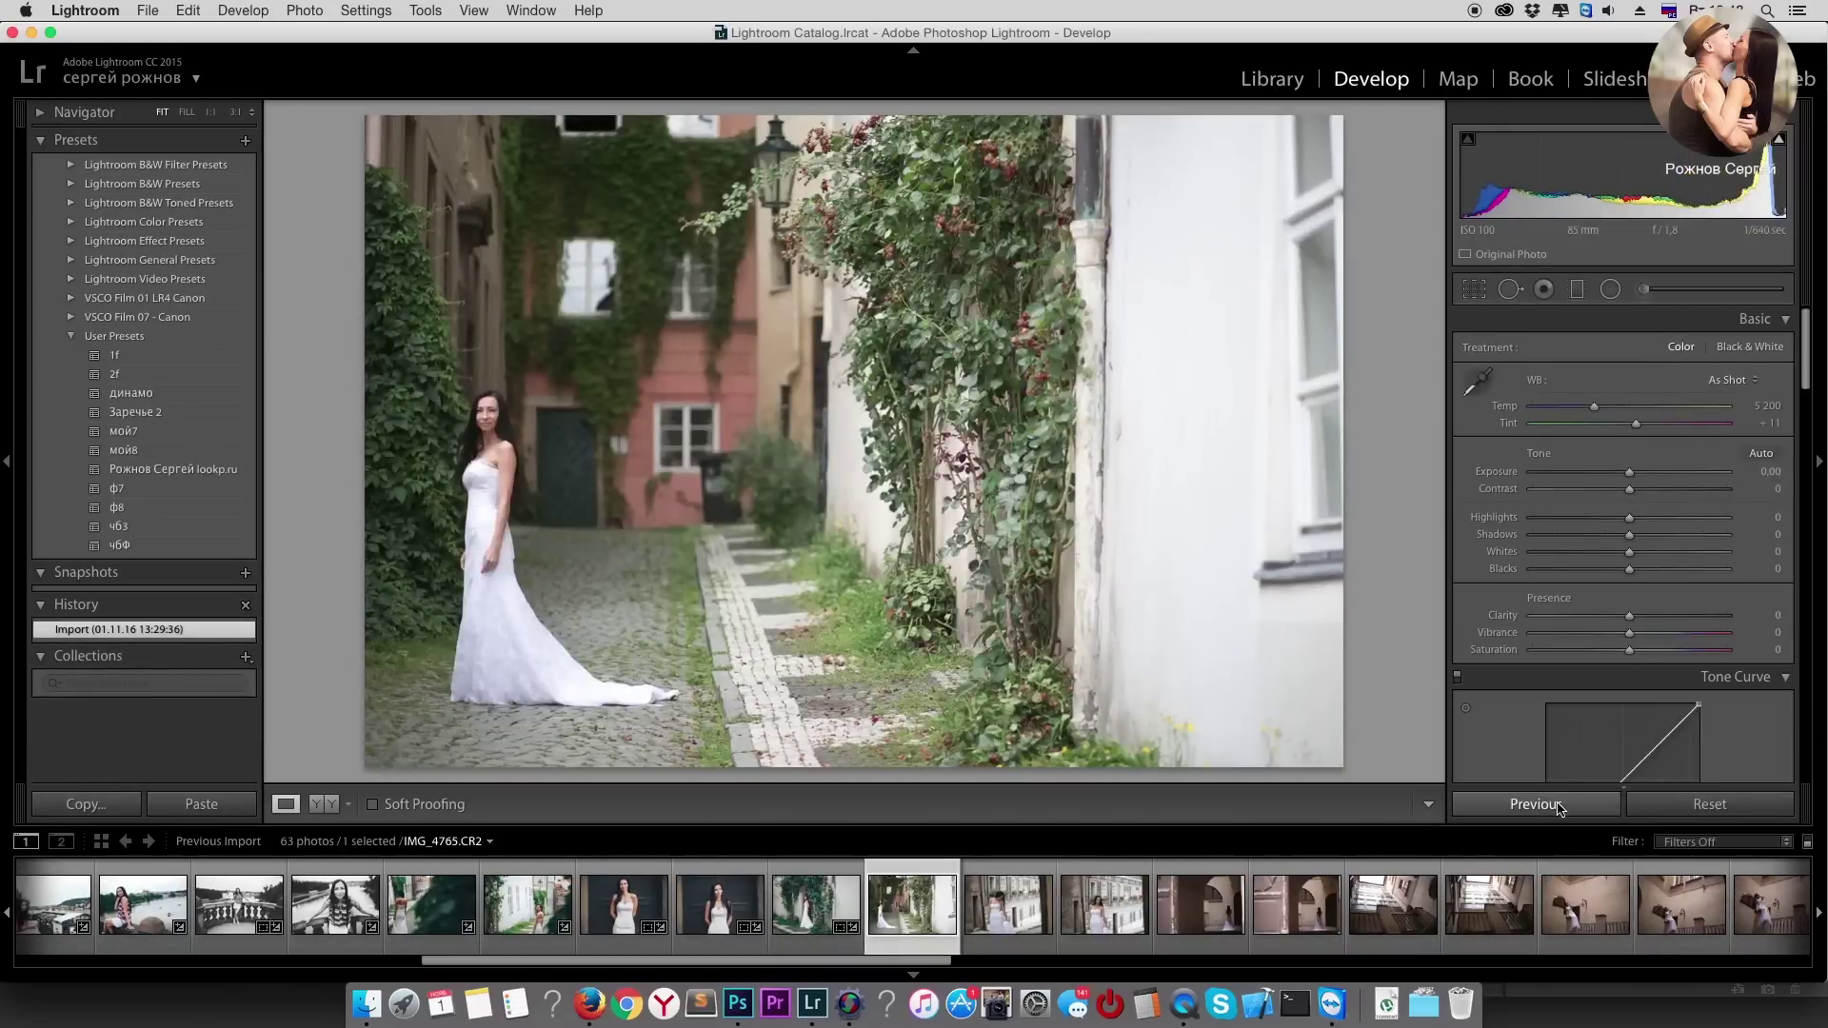
# Step: Paste the previous grade onto IMG_4765 and reselect the bride-in-the-ivy-alley photo in the filmstrip
pyautogui.click(1557, 806)
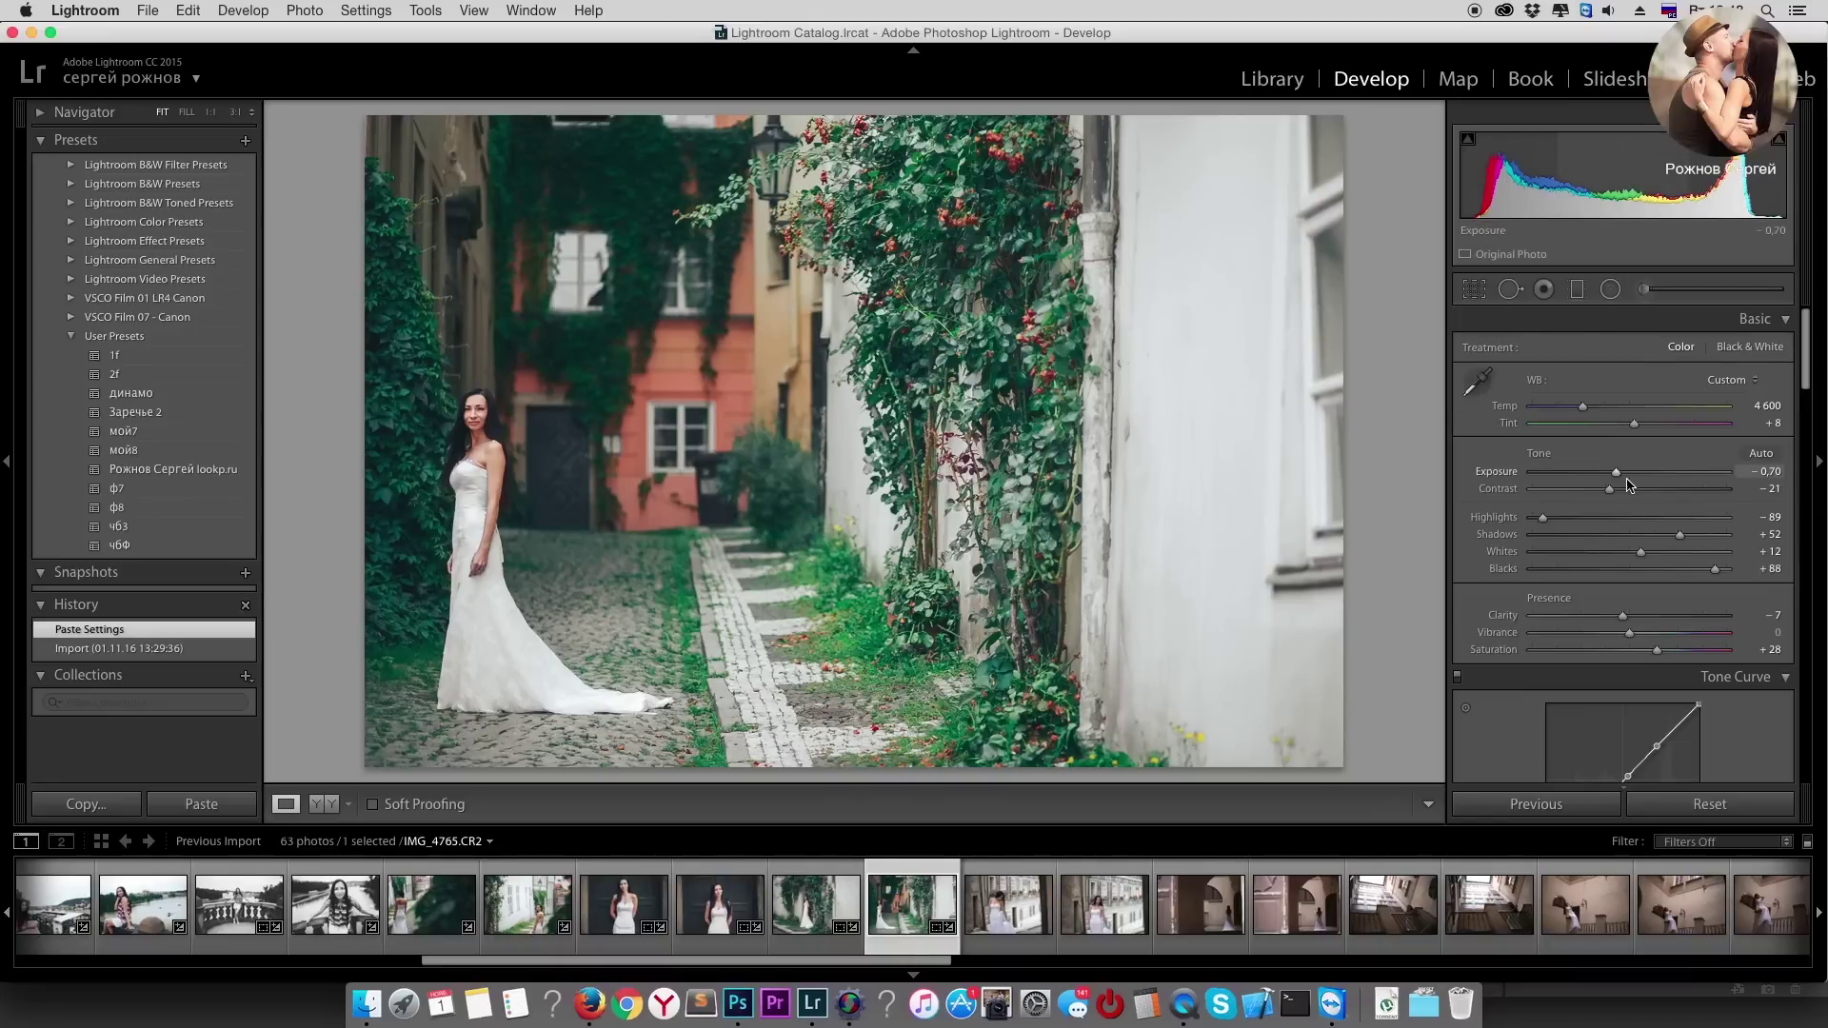
pyautogui.click(721, 904)
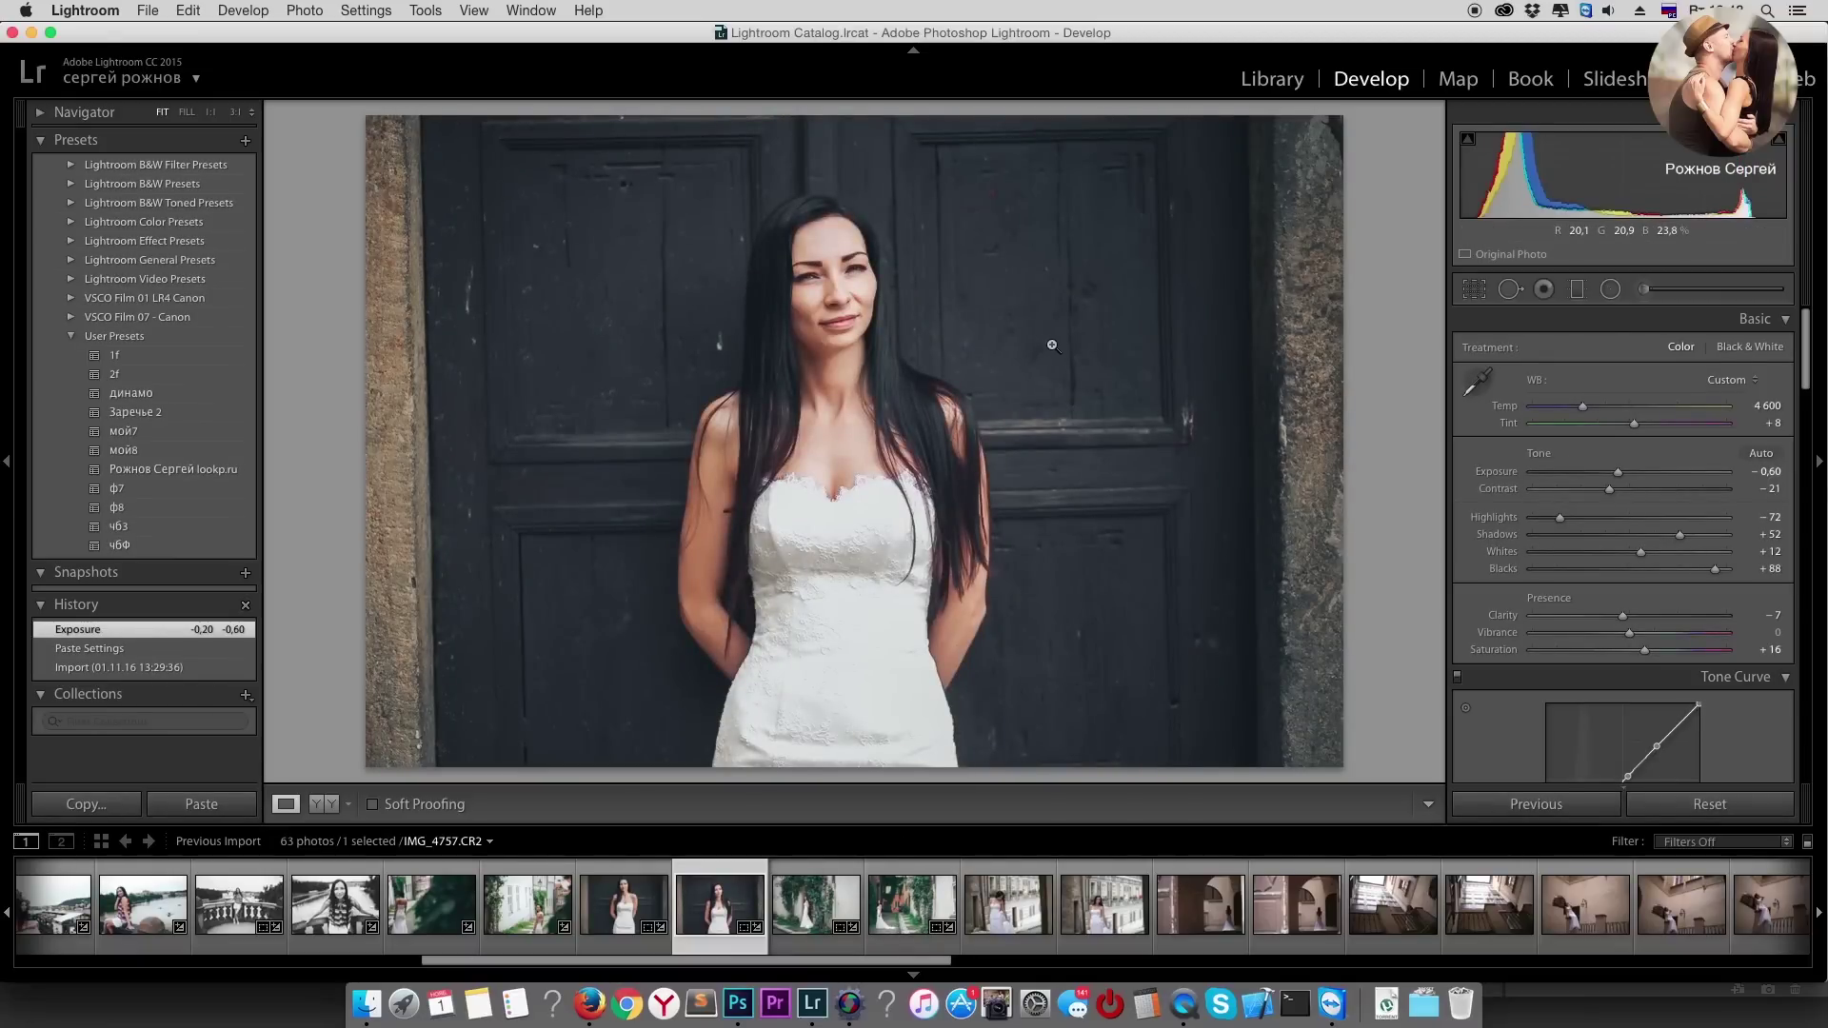
pyautogui.click(916, 883)
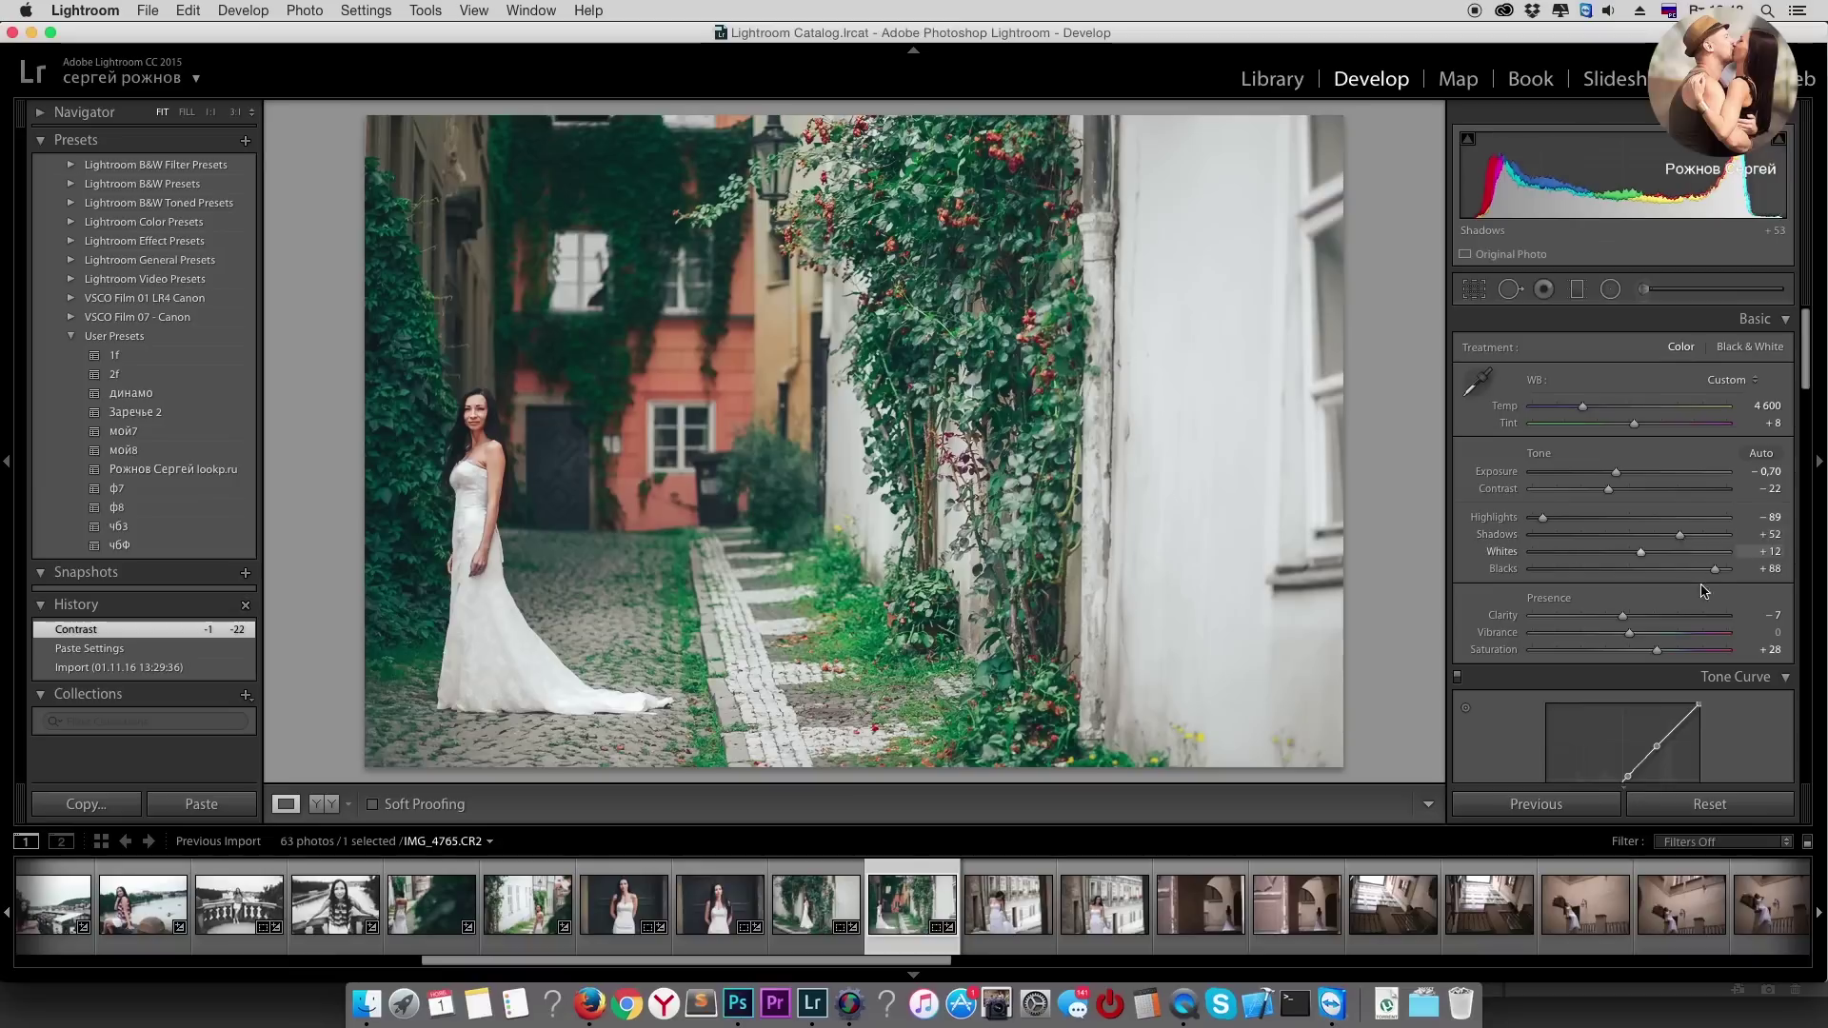
# Step: Adjust Blacks and straighten the alley photo by 1.40°, then open IMG_4766
pyautogui.moveTo(1715, 569); pyautogui.dragTo(1640, 554)
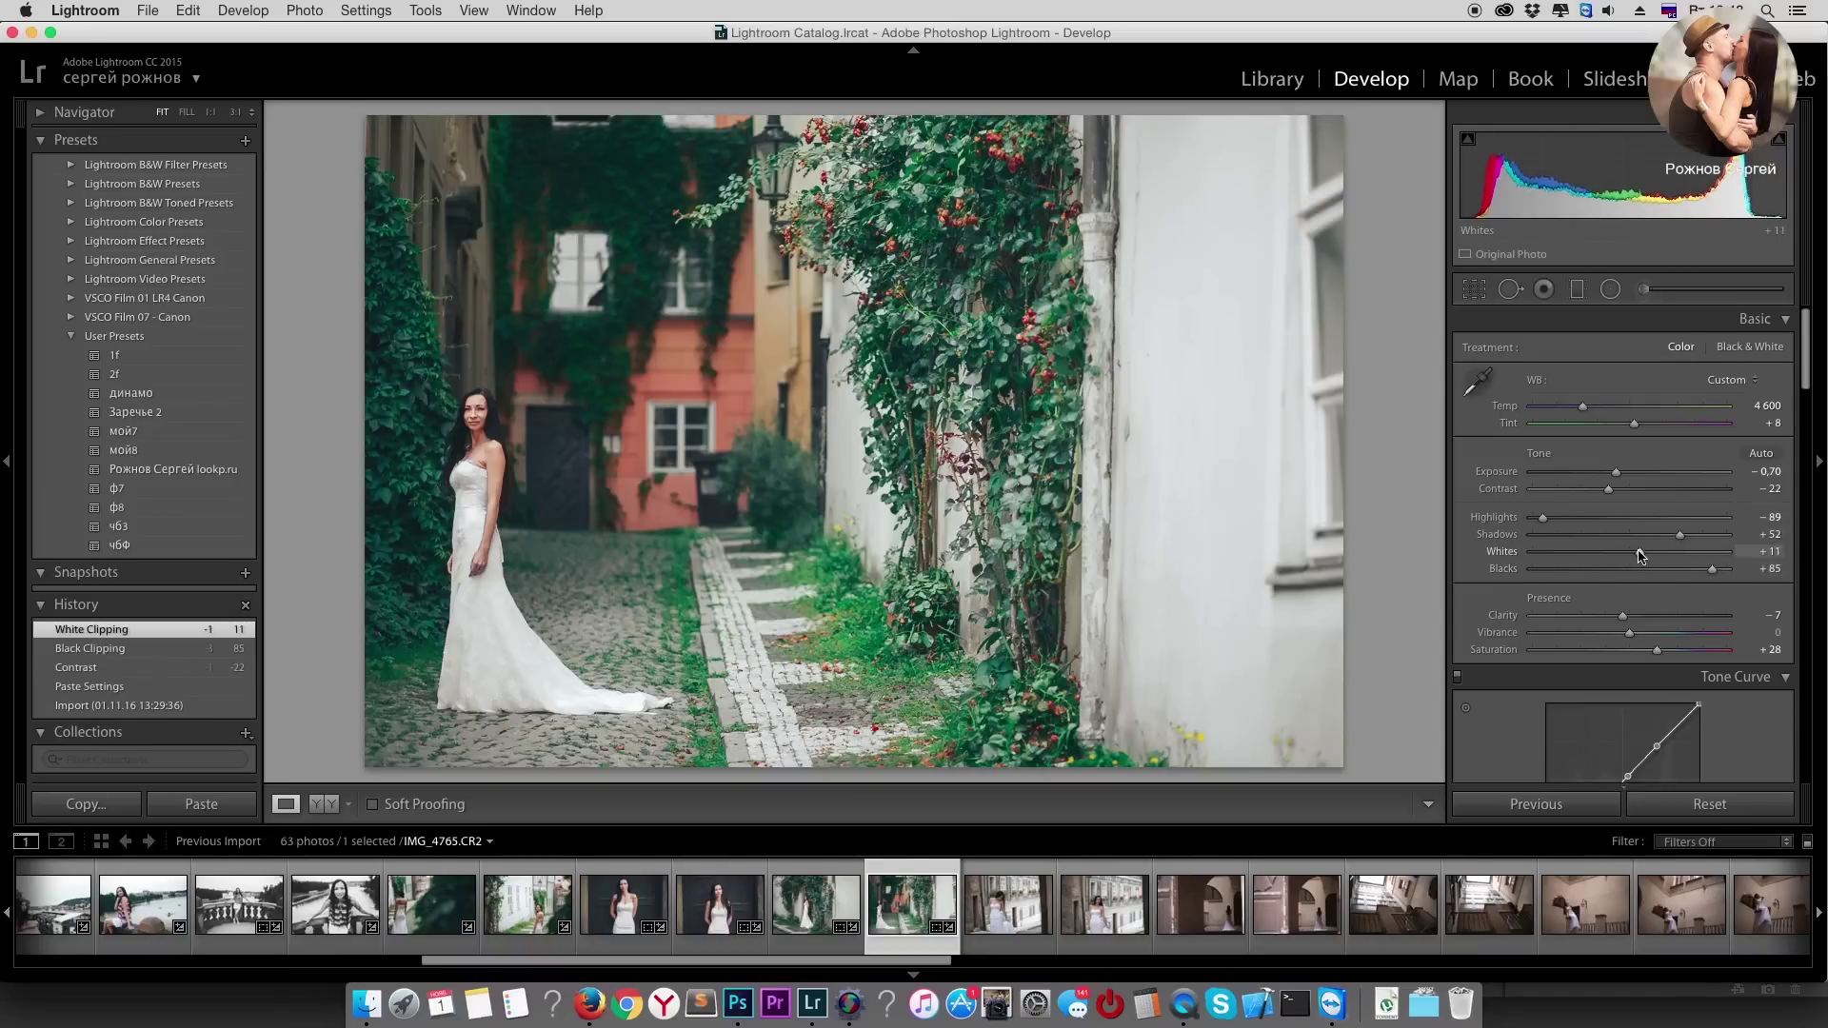
pyautogui.press('r')
pyautogui.moveTo(1378, 335); pyautogui.dragTo(1378, 349)
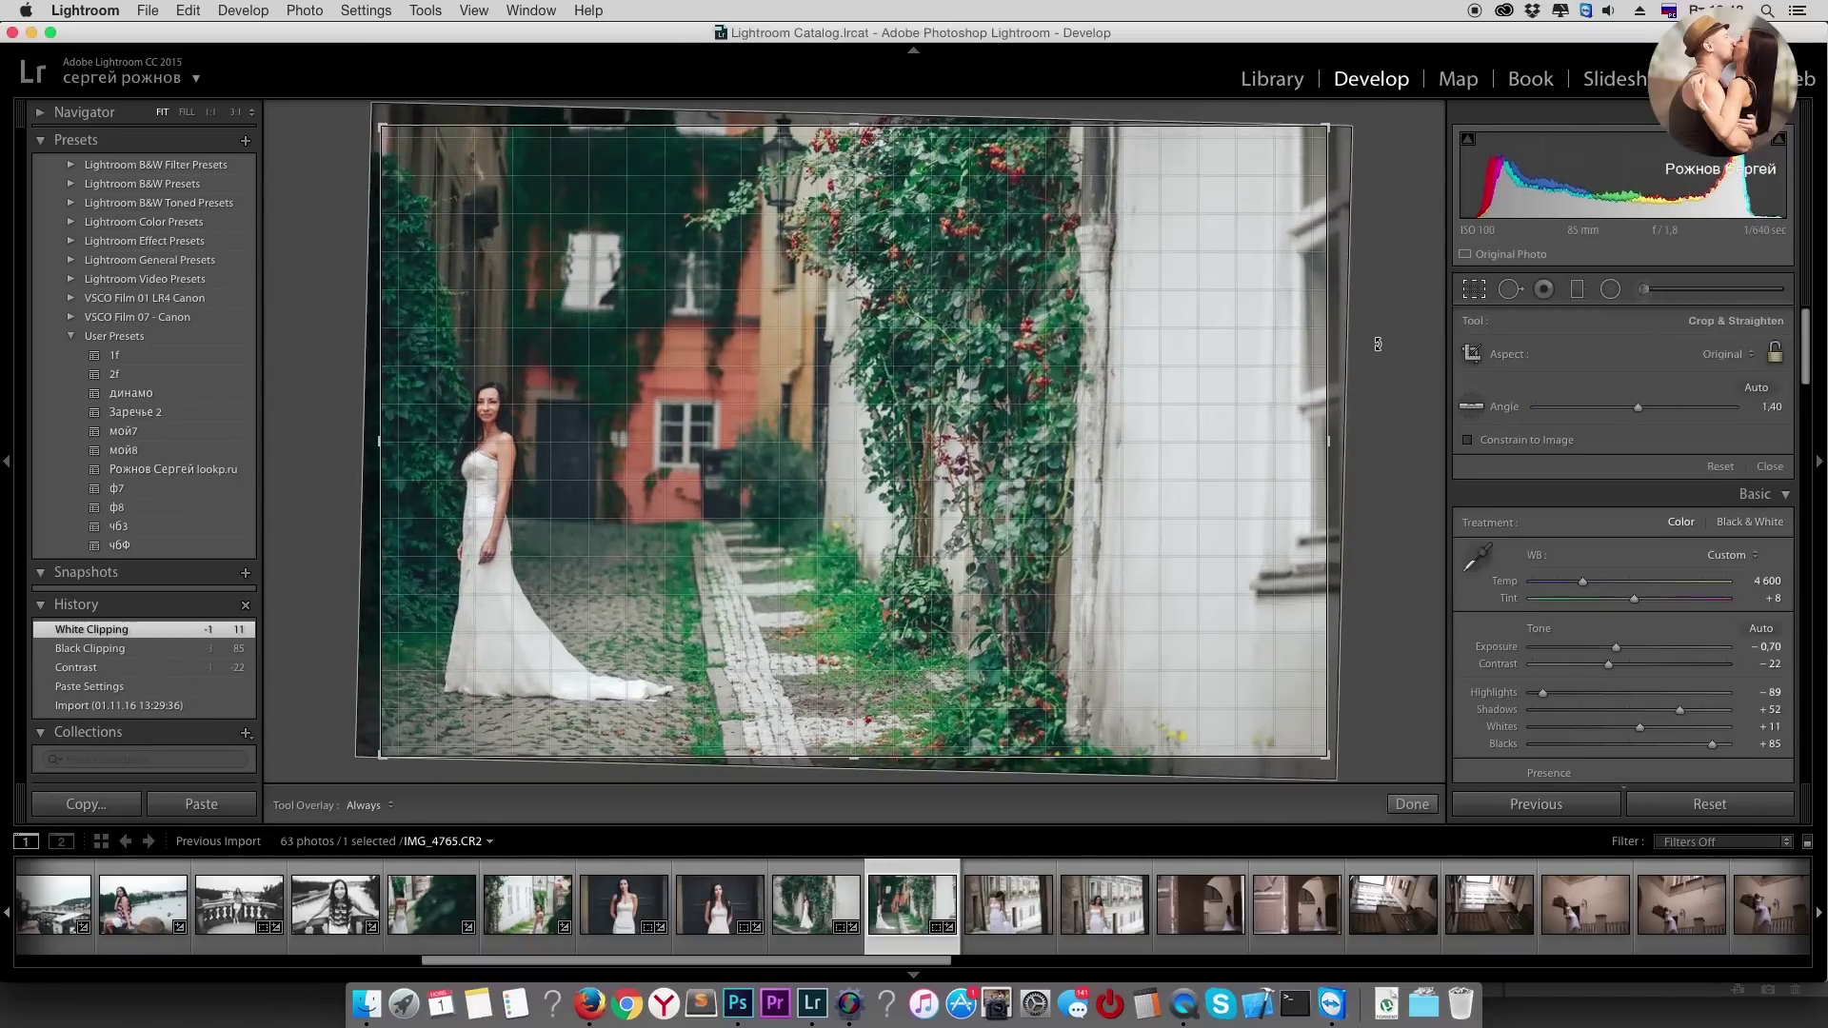
pyautogui.moveTo(1066, 448); pyautogui.dragTo(1077, 453)
pyautogui.press('r')
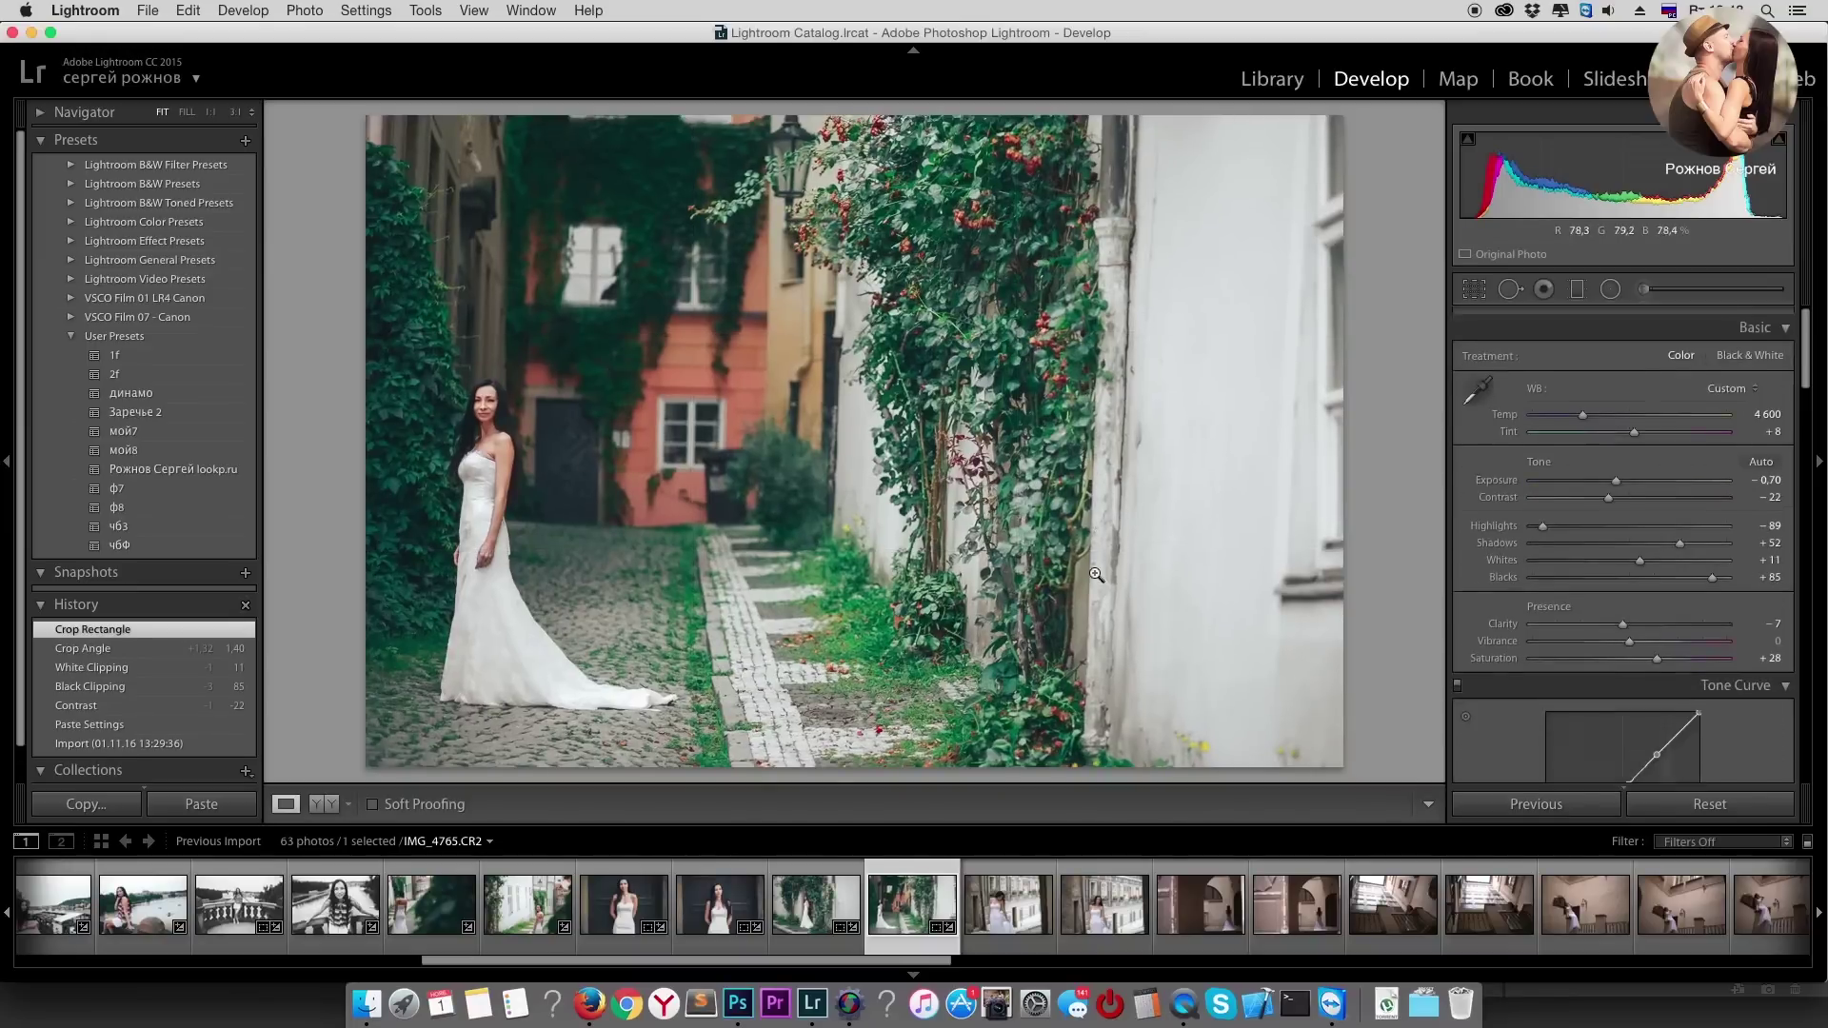
pyautogui.press('Right')
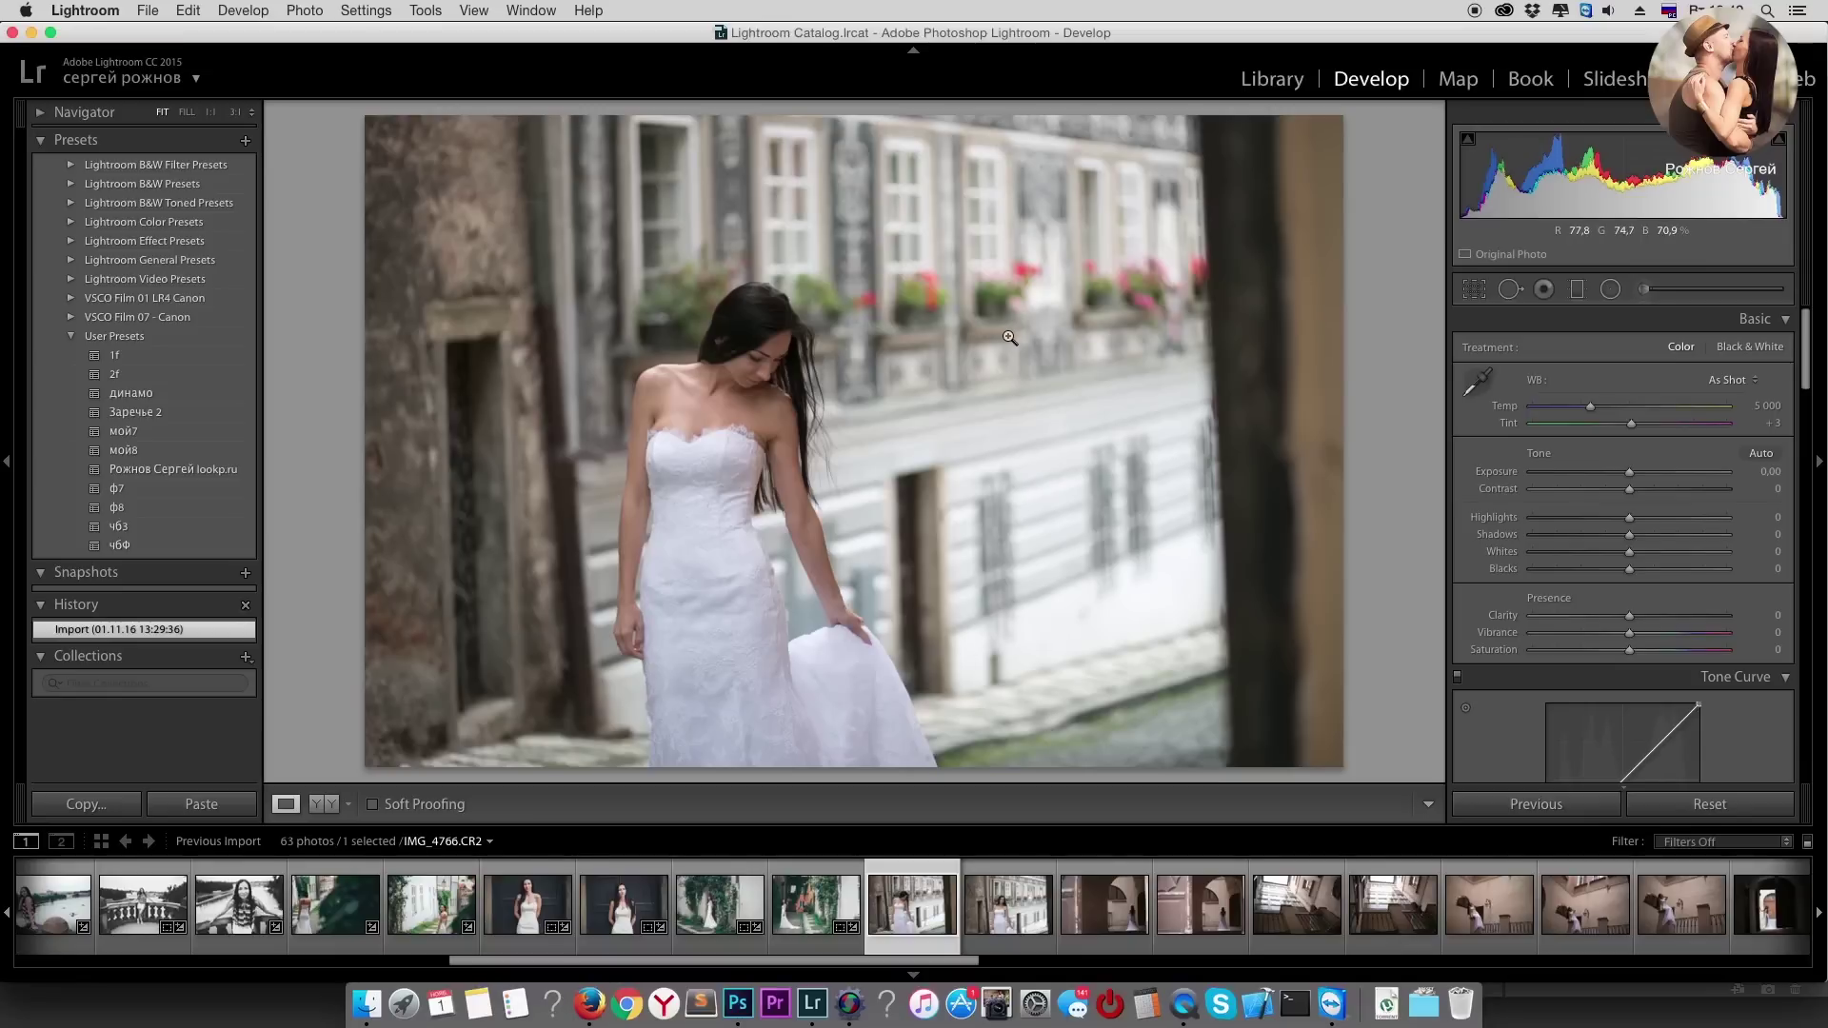
# Step: Apply the user preset to IMG_4766 with Temp 4647, Highlights −82 and Whites −4
pyautogui.click(173, 471)
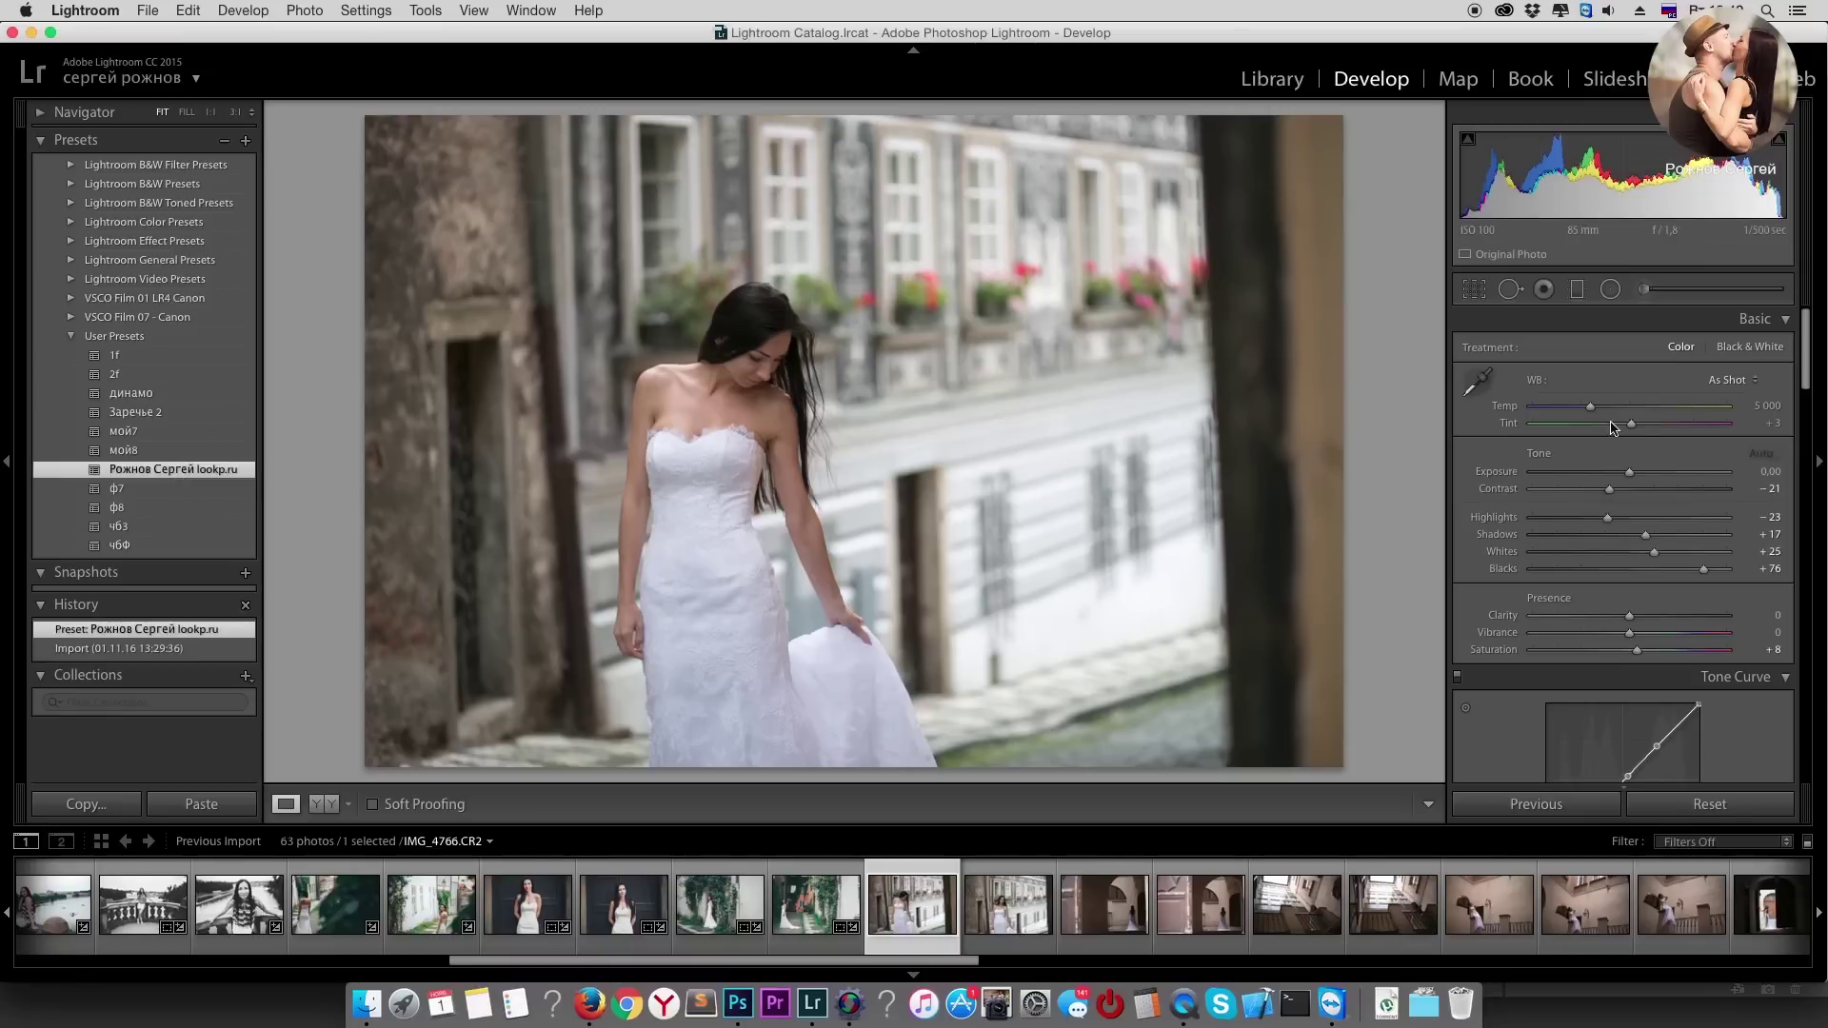
pyautogui.moveTo(1607, 517)
pyautogui.mouseDown()
pyautogui.moveTo(1568, 517)
pyautogui.moveTo(1642, 552)
pyautogui.moveTo(1558, 517)
pyautogui.mouseUp()
pyautogui.moveTo(1590, 406); pyautogui.dragTo(1585, 407)
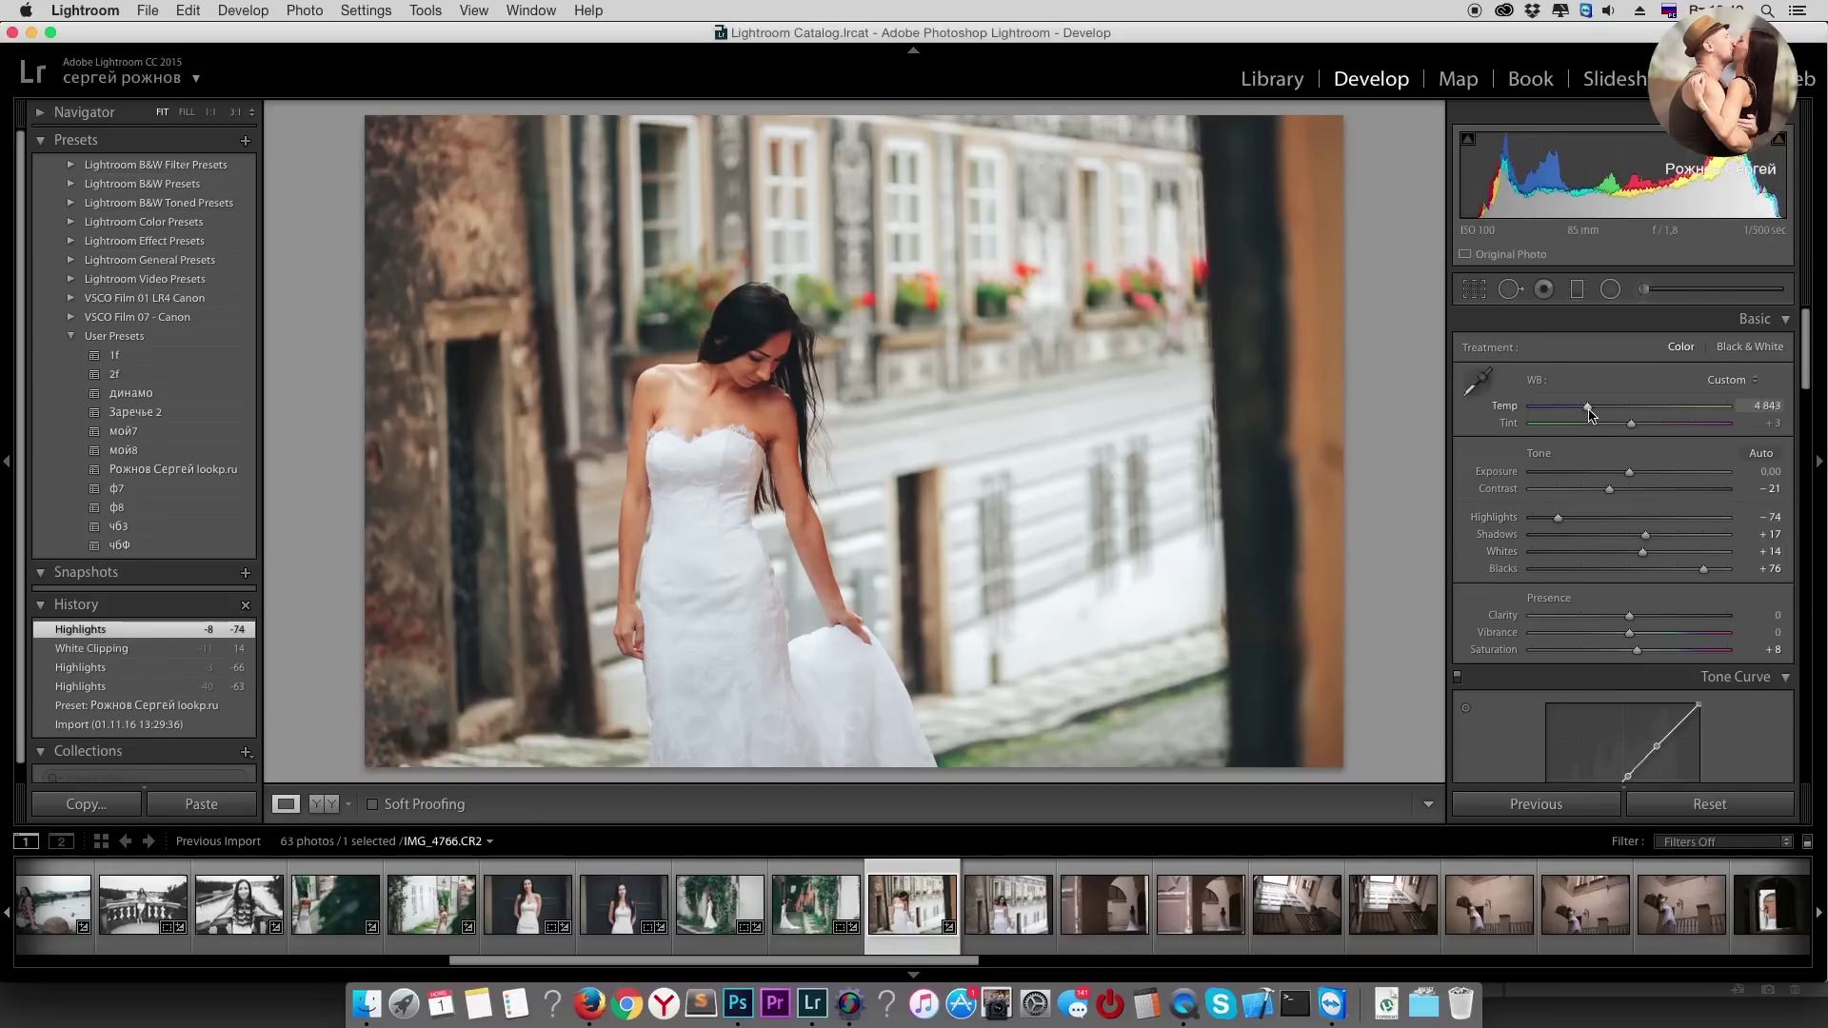
pyautogui.moveTo(1588, 414); pyautogui.dragTo(1584, 414)
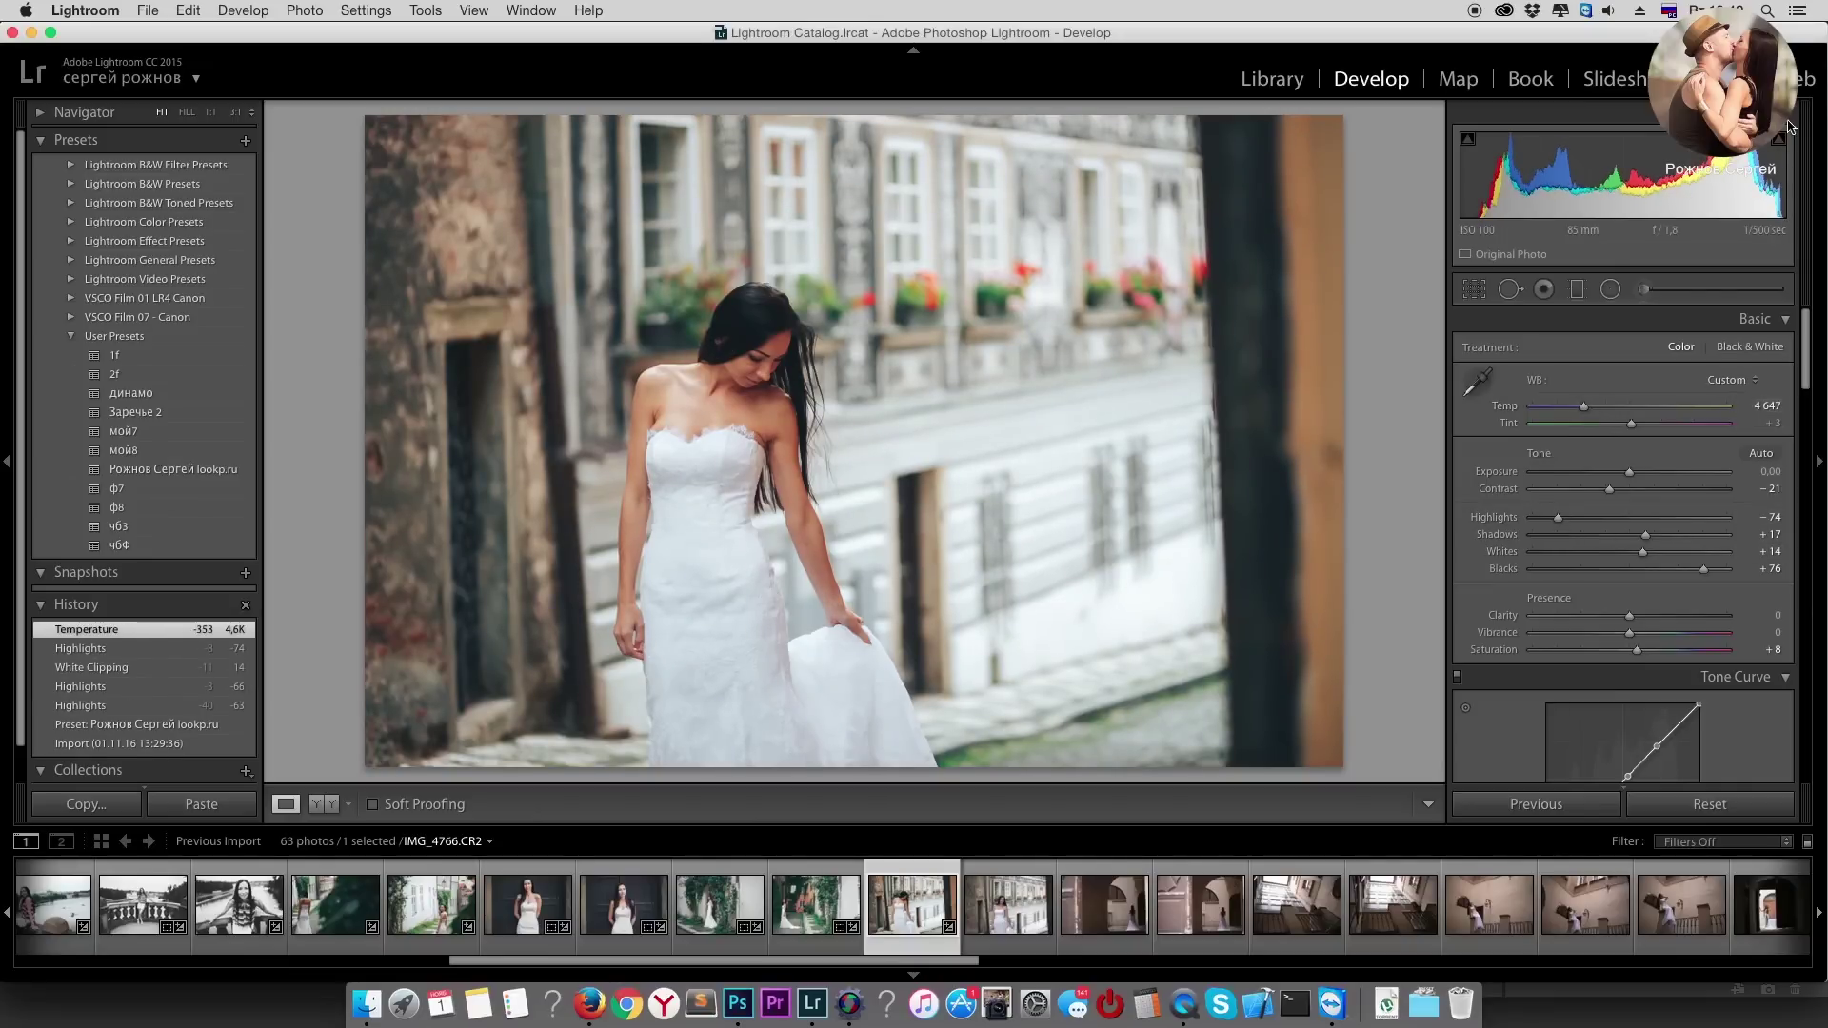
pyautogui.click(1792, 124)
pyautogui.click(1794, 123)
pyautogui.click(1782, 126)
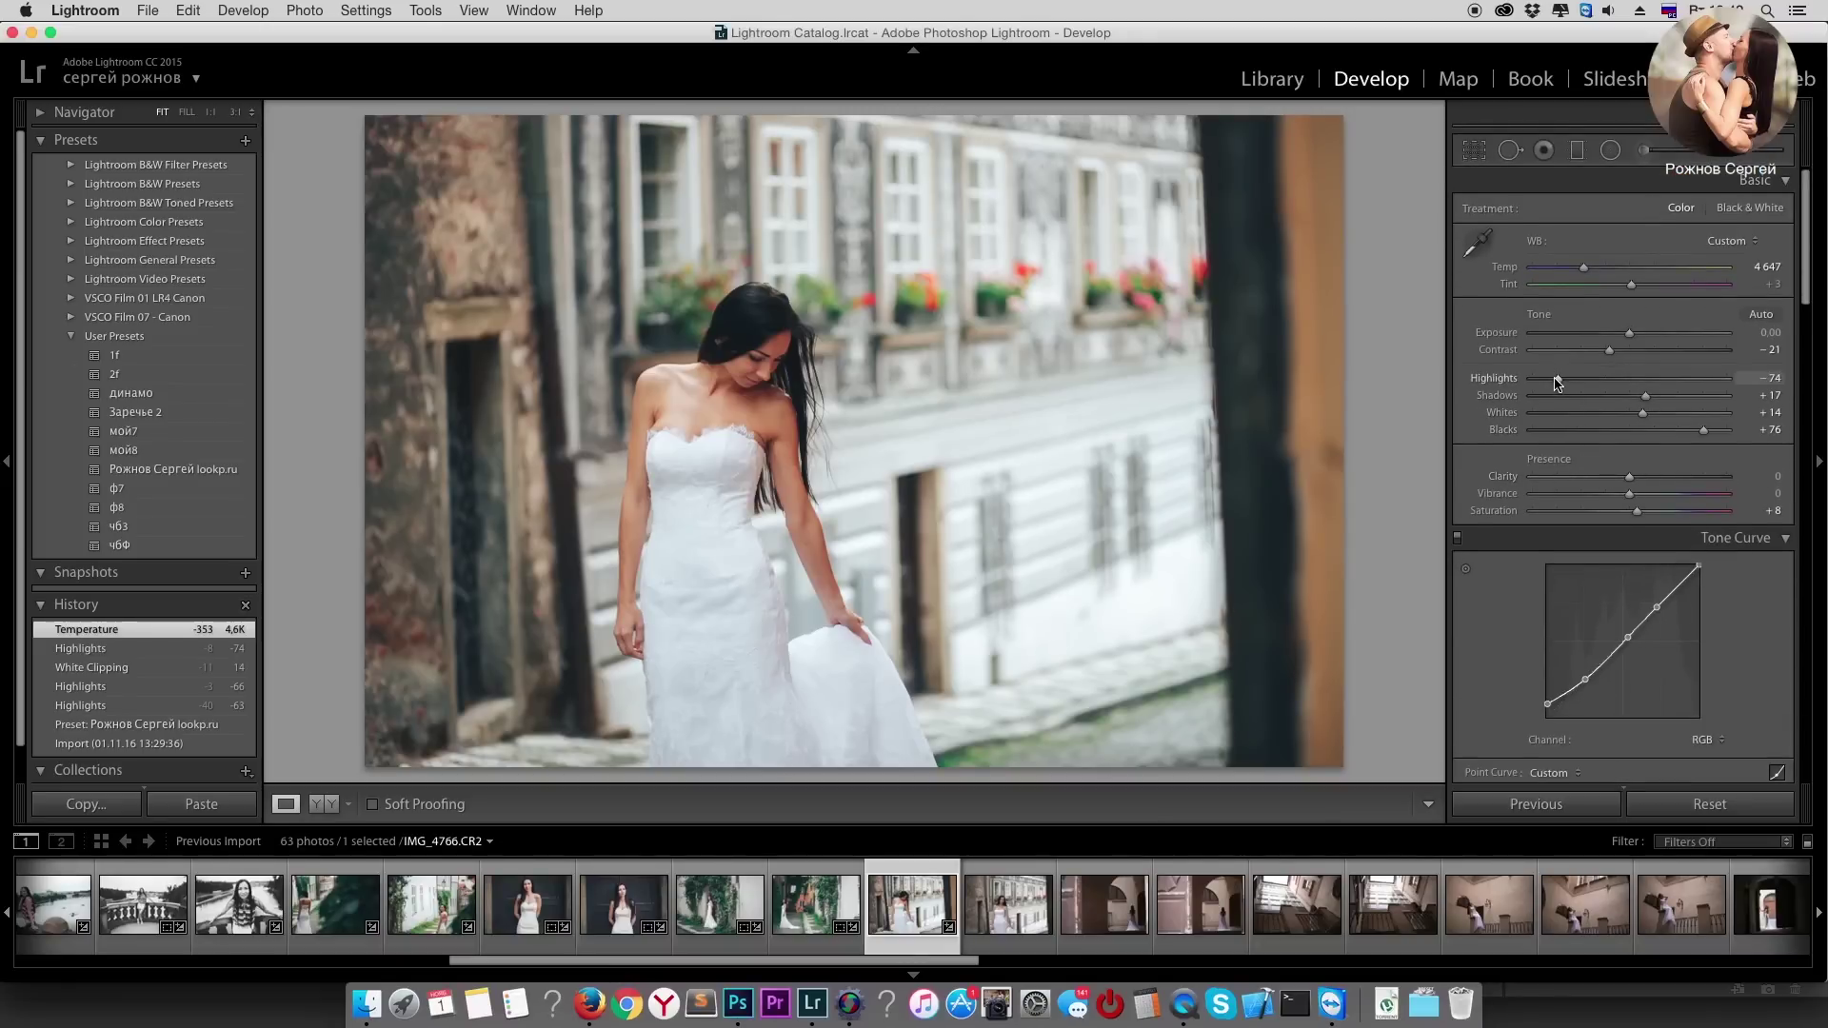
pyautogui.moveTo(1557, 377); pyautogui.dragTo(1551, 378)
pyautogui.click(1630, 415)
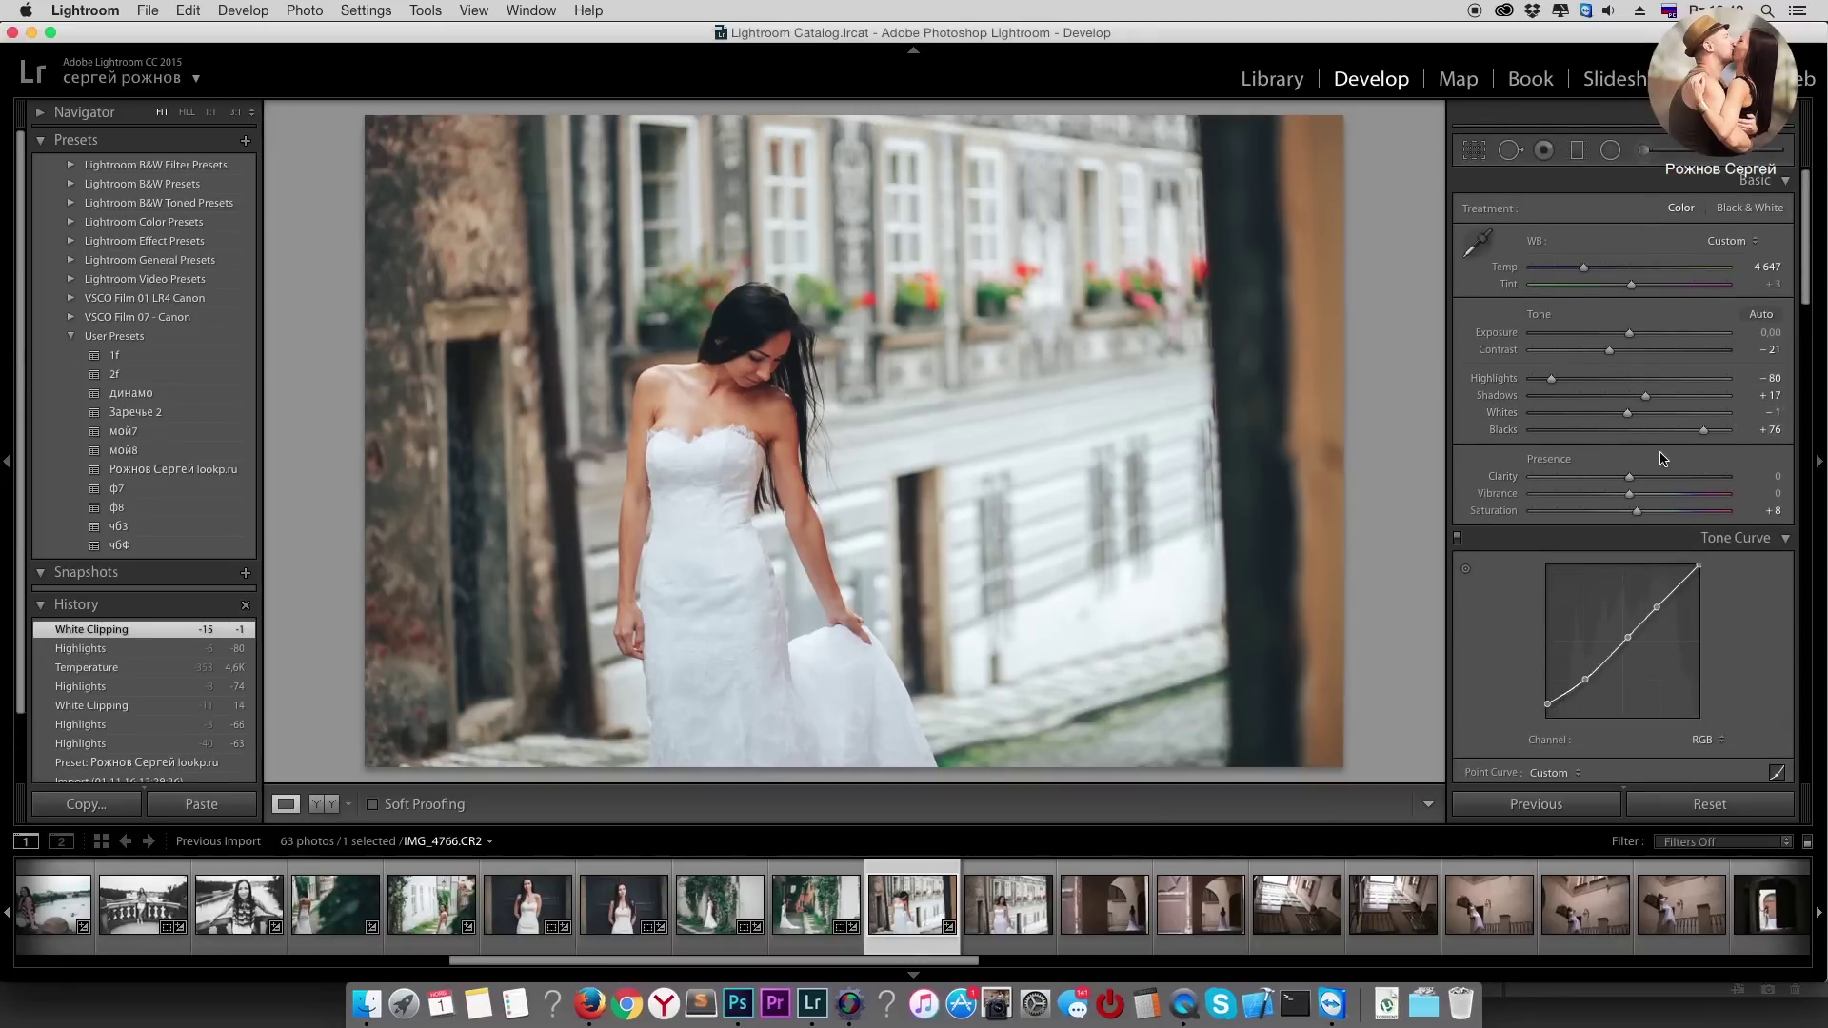
pyautogui.moveTo(1630, 419); pyautogui.dragTo(1548, 380)
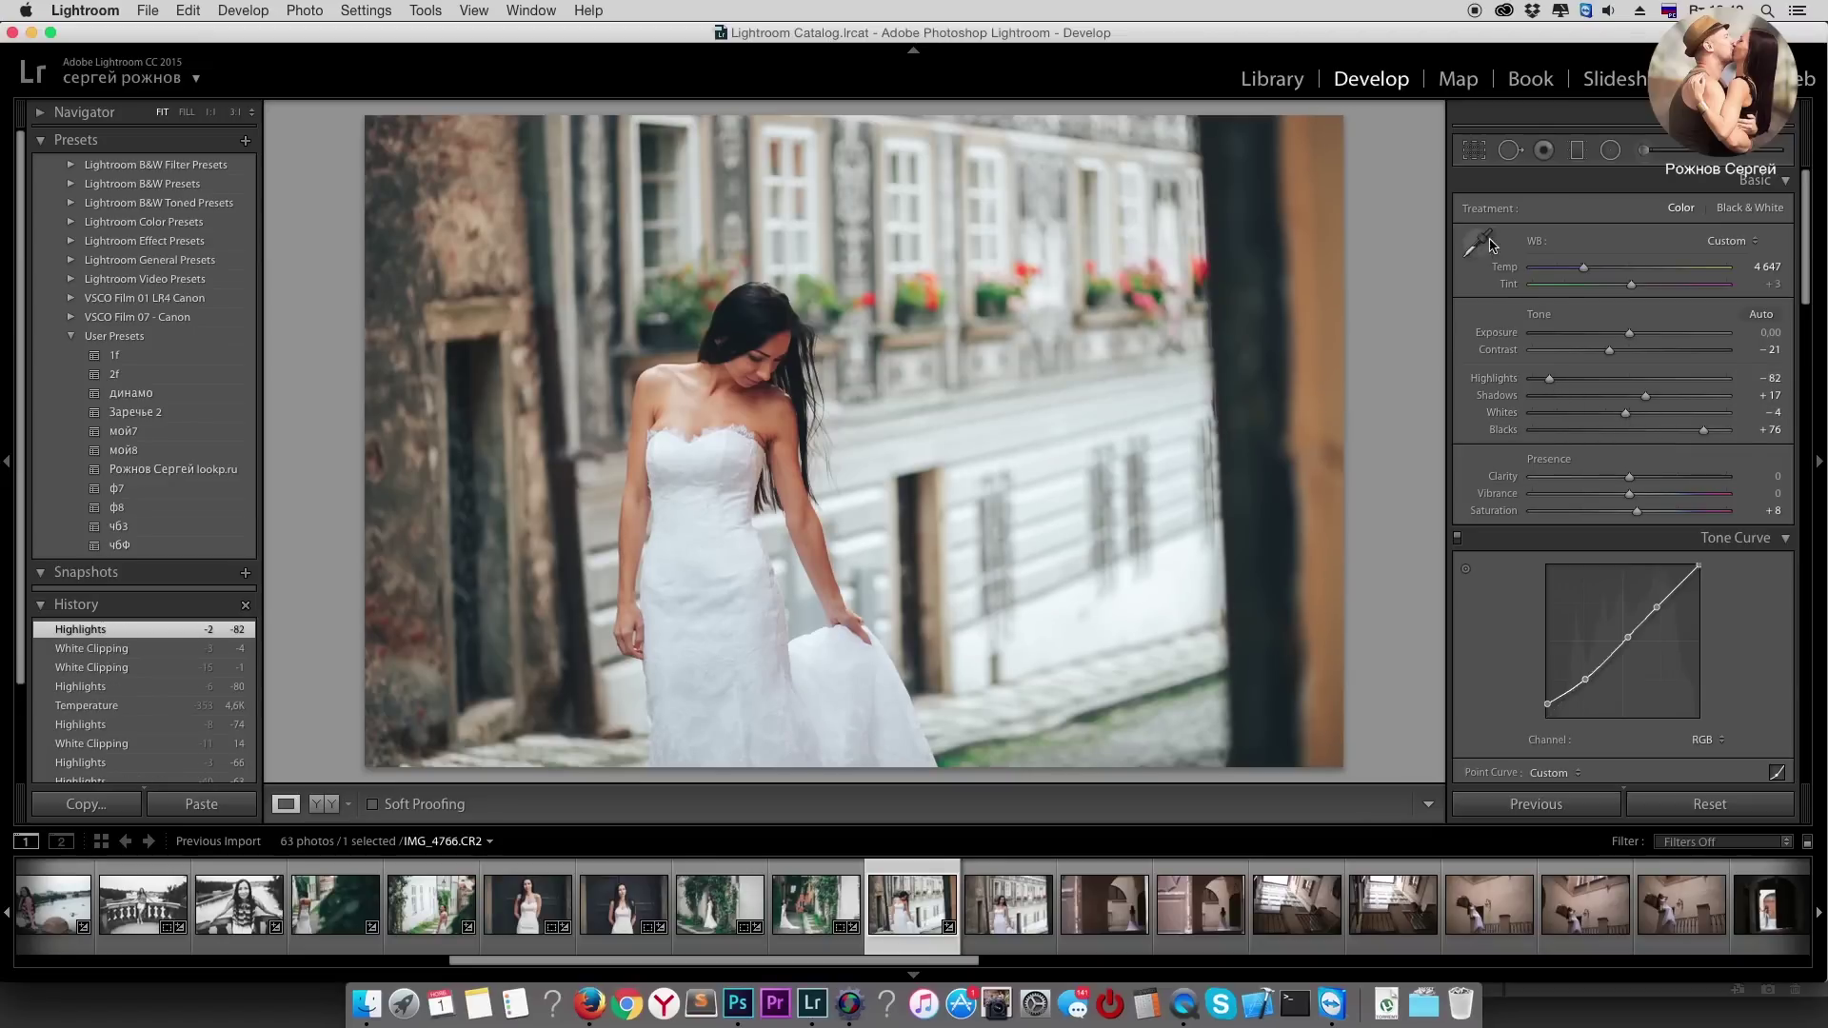
# Step: Straighten IMG_4766 by 2.15°, then paste its settings onto IMG_4768
pyautogui.click(1474, 149)
pyautogui.moveTo(1408, 286); pyautogui.dragTo(1420, 369)
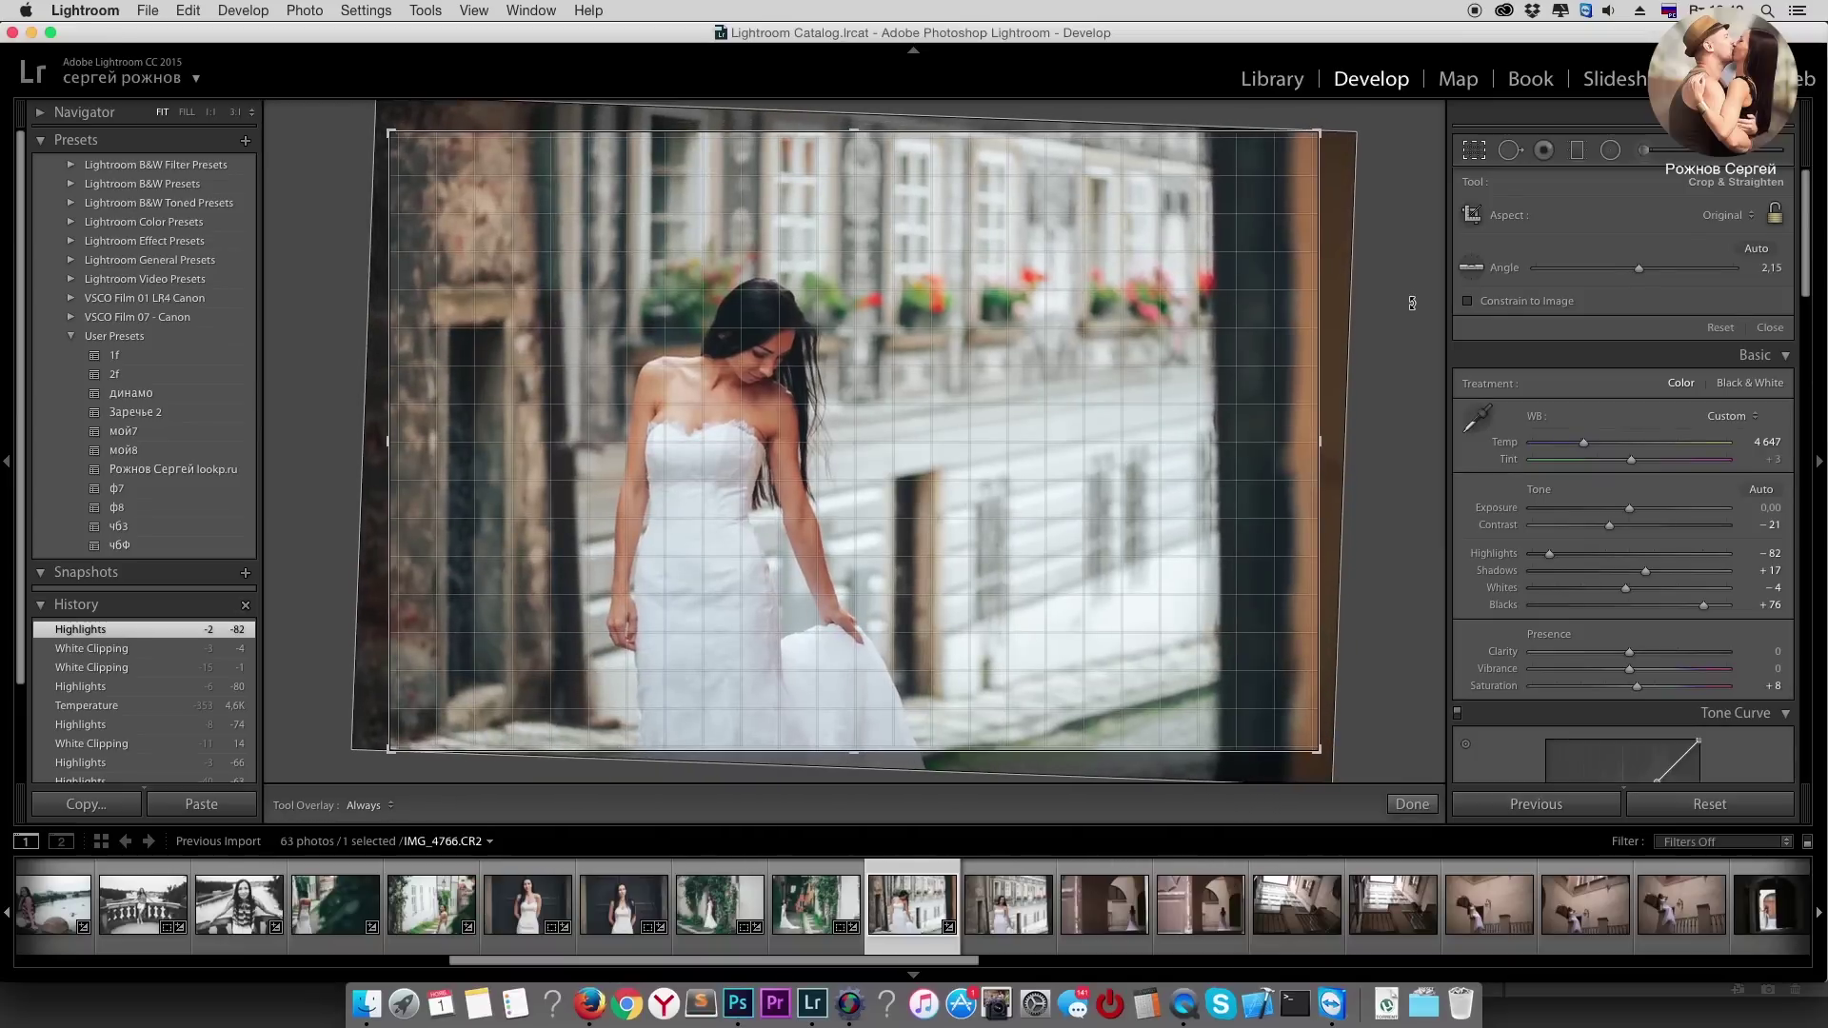
pyautogui.press('Return')
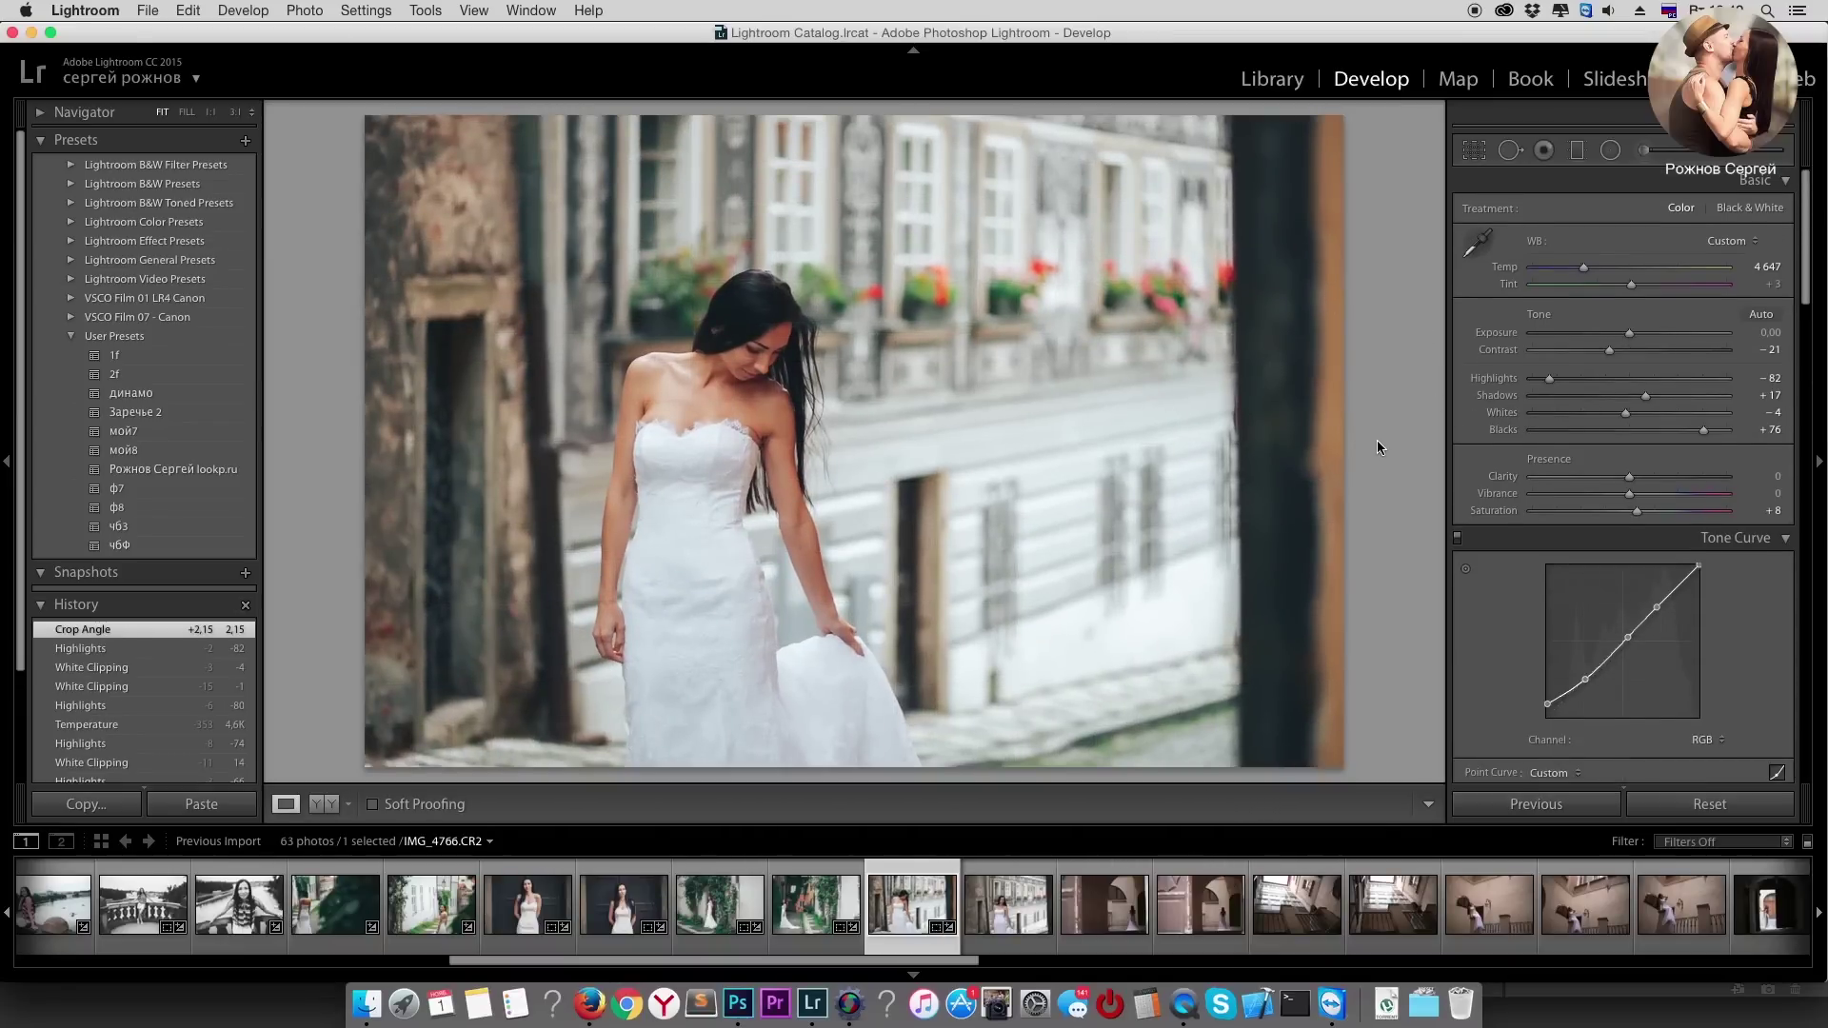
pyautogui.press('Right')
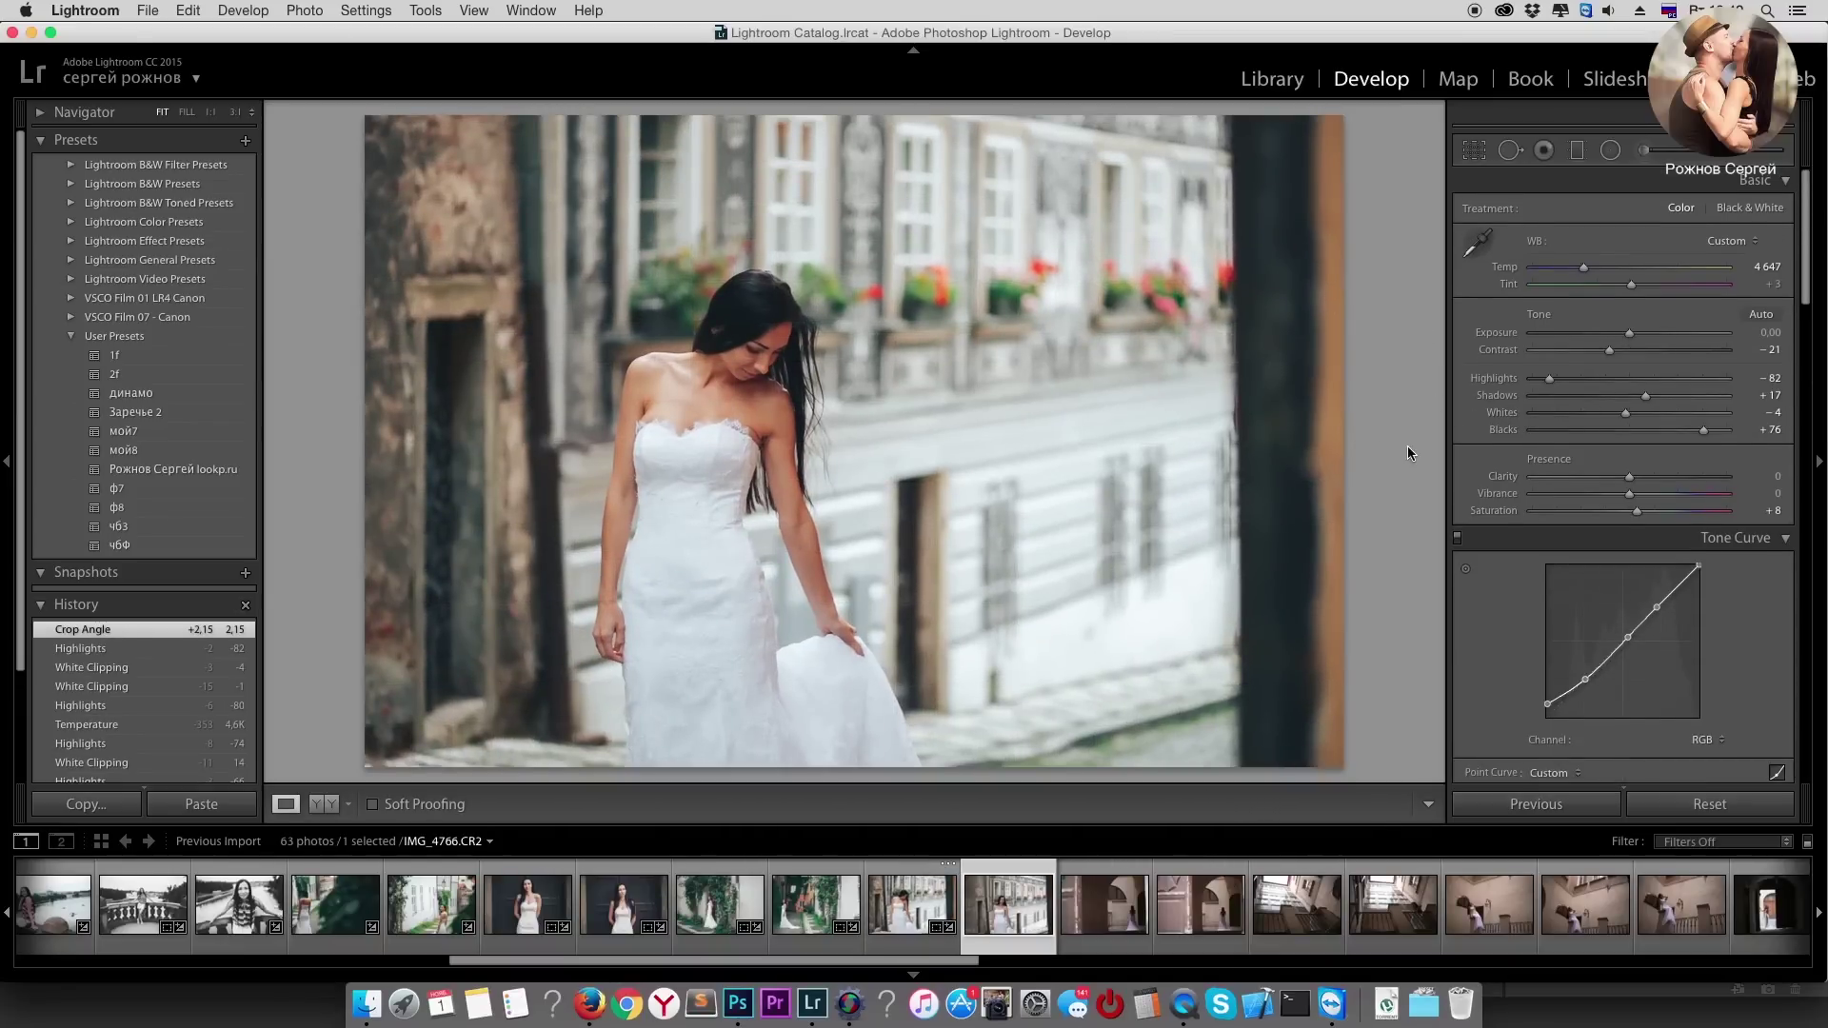
pyautogui.click(1525, 806)
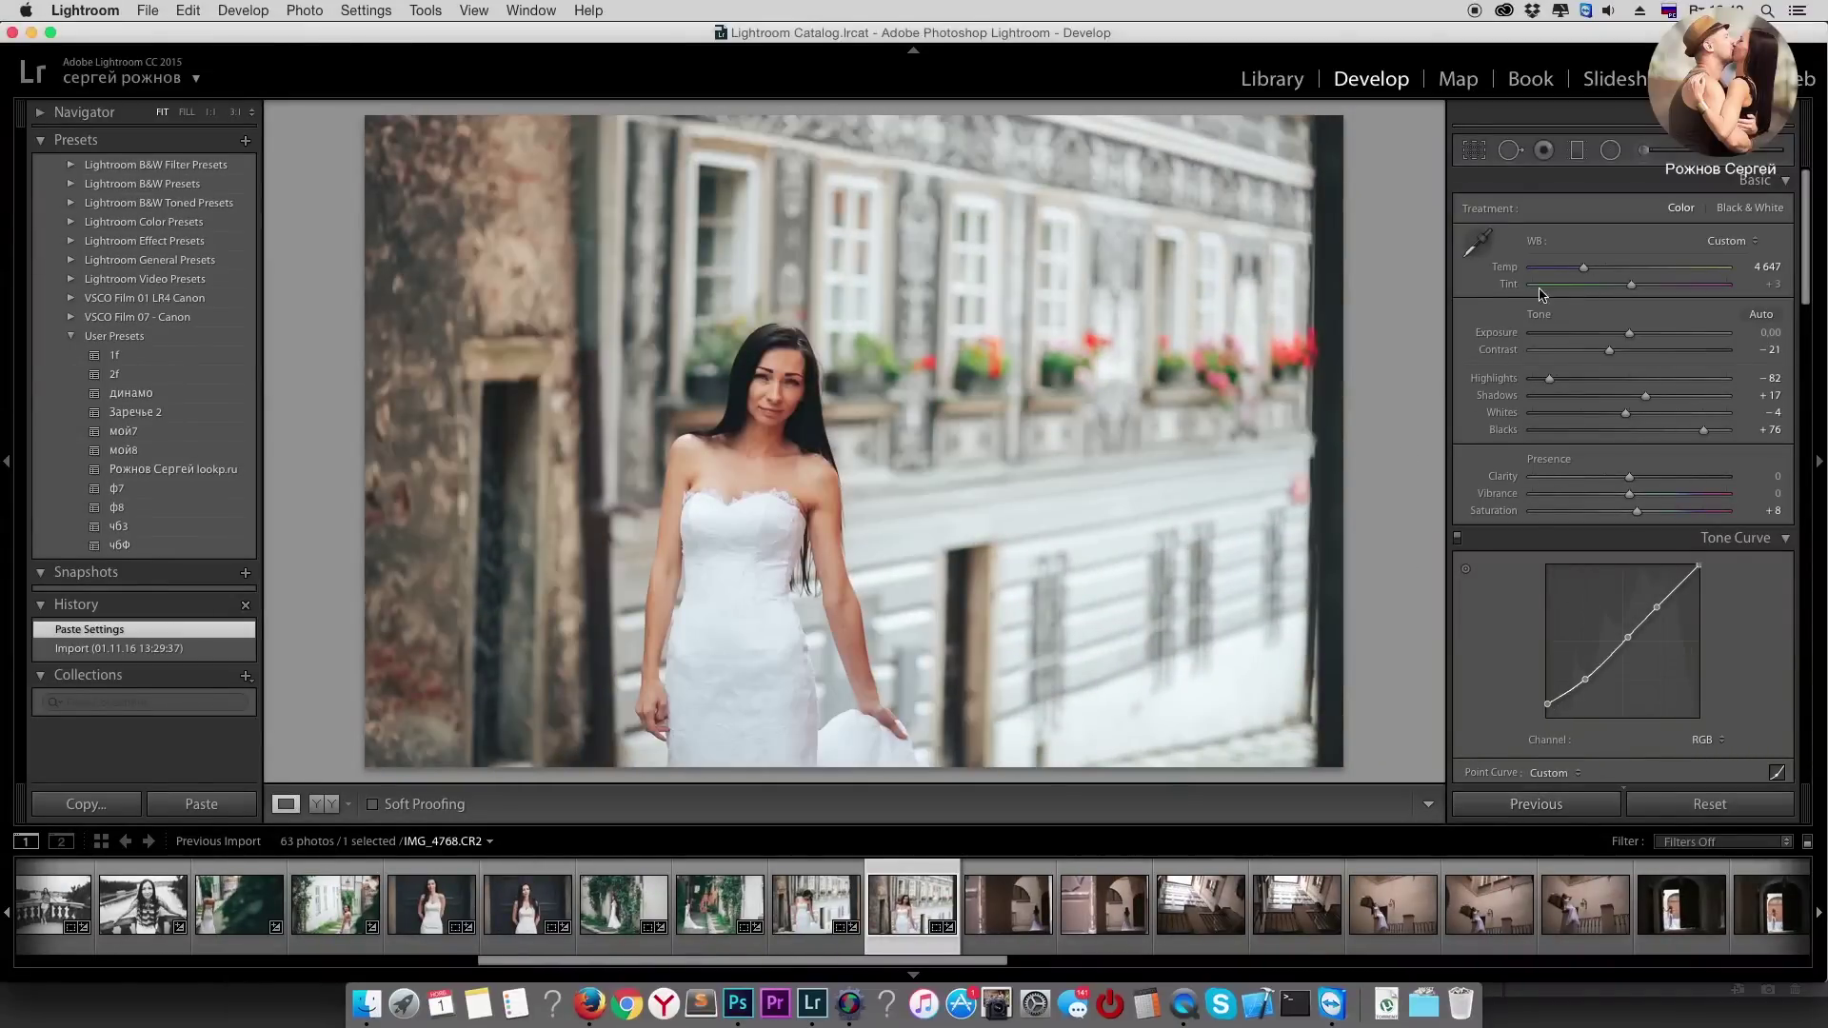
# Step: Retune the smiling bride's tones to Highlights −54, Whites +14, Shadows +24, Blacks +65
pyautogui.click(1585, 380)
pyautogui.moveTo(1587, 381); pyautogui.dragTo(1643, 413)
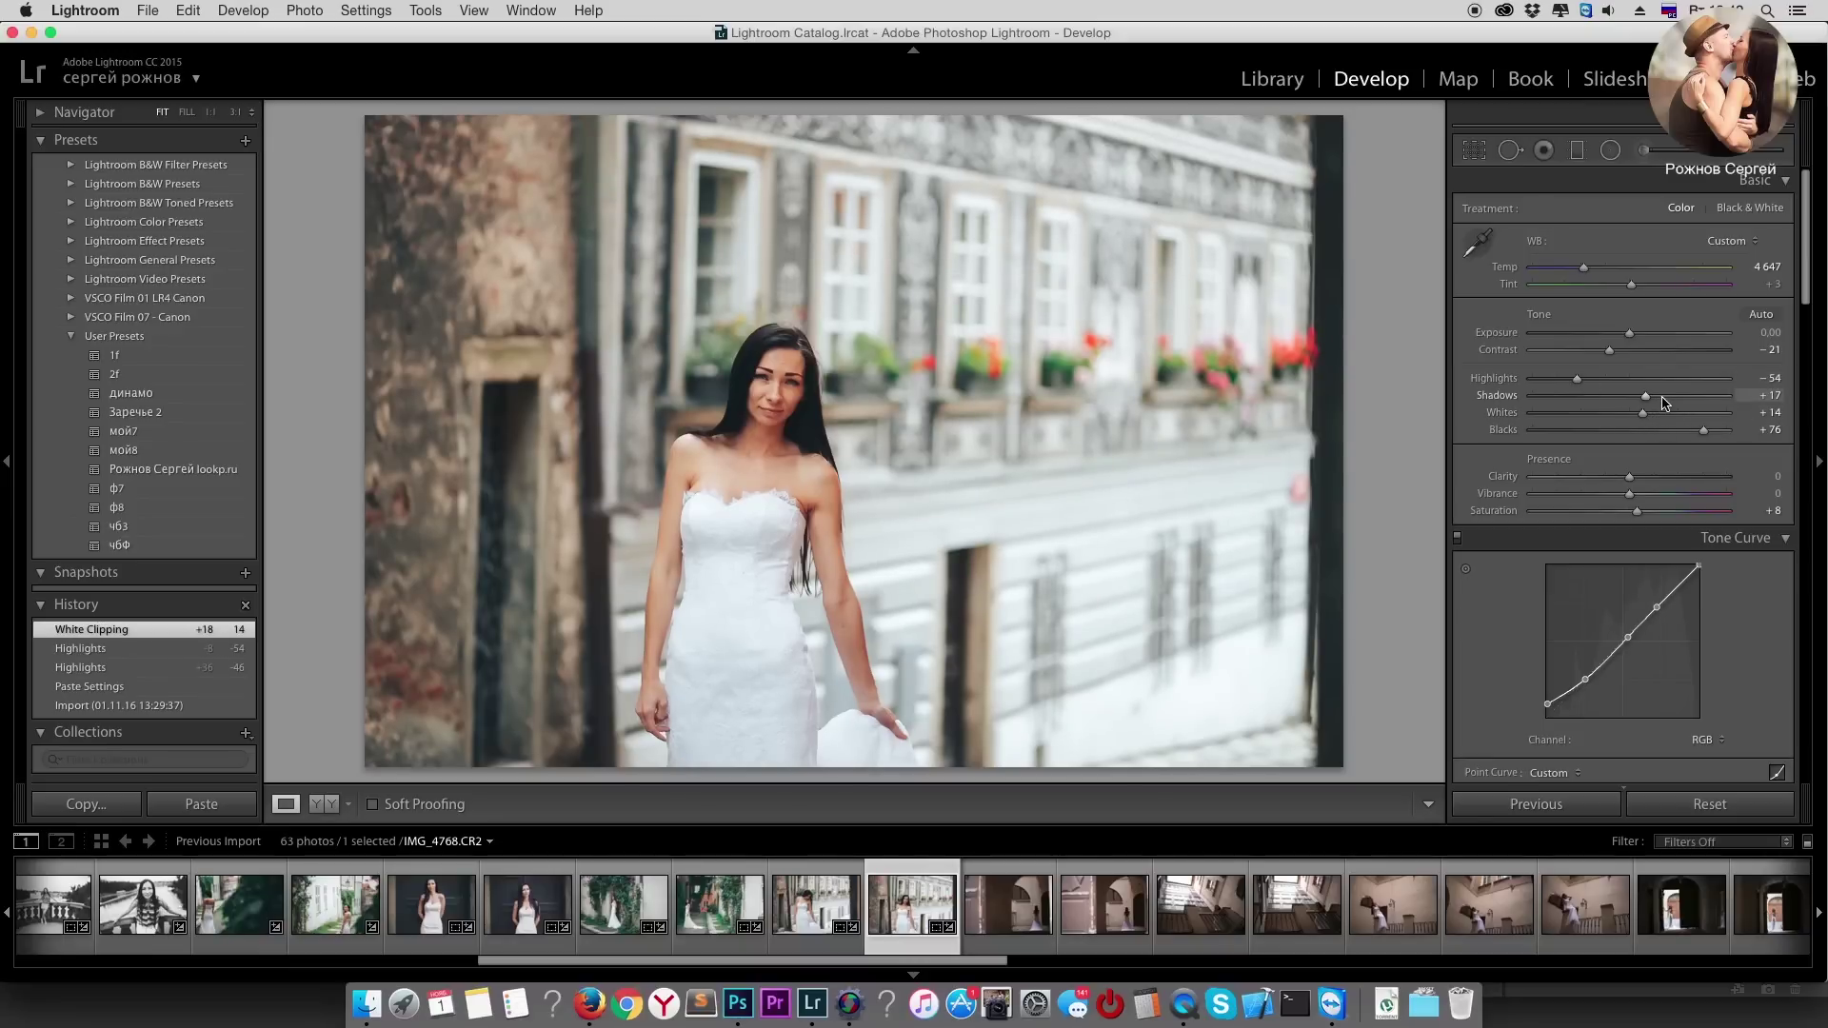
pyautogui.click(1662, 396)
pyautogui.moveTo(1662, 396); pyautogui.dragTo(1692, 431)
pyautogui.click(1688, 431)
pyautogui.moveTo(1583, 269); pyautogui.dragTo(1581, 276)
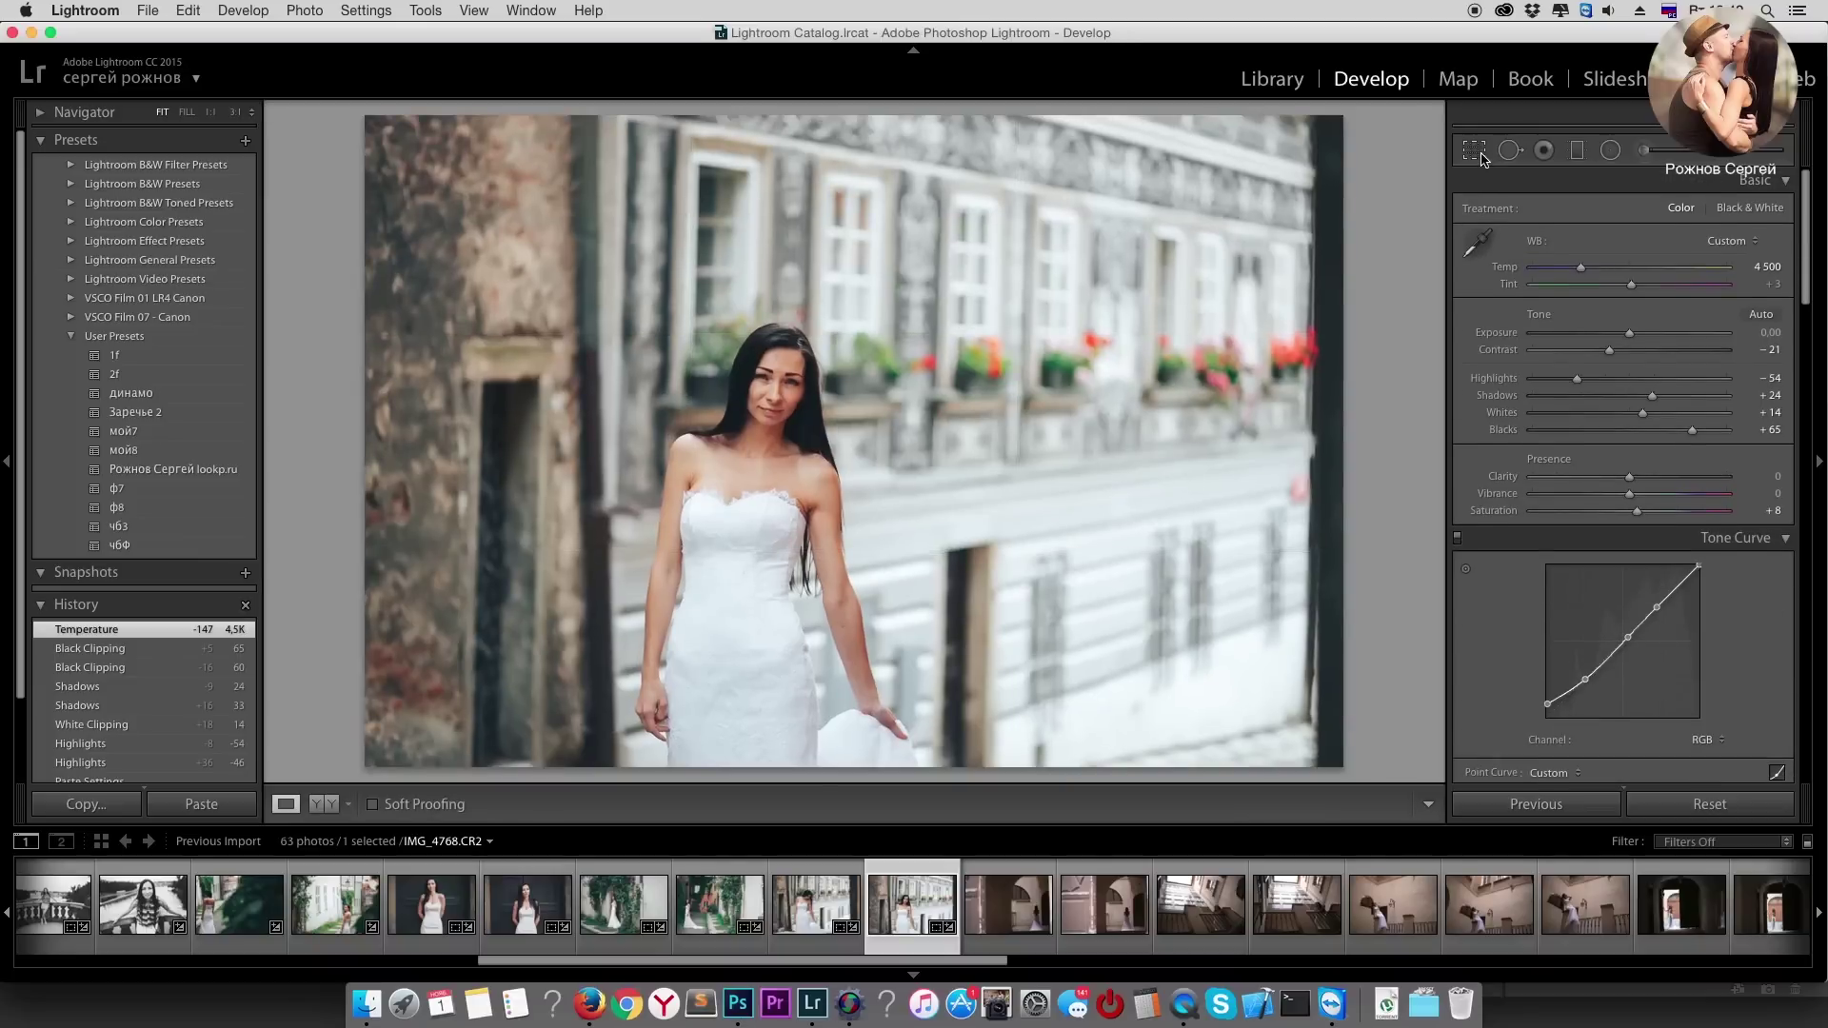
# Step: Reset the pasted crop rotation and straighten by 1.05°, then open the archway shot
pyautogui.click(1475, 151)
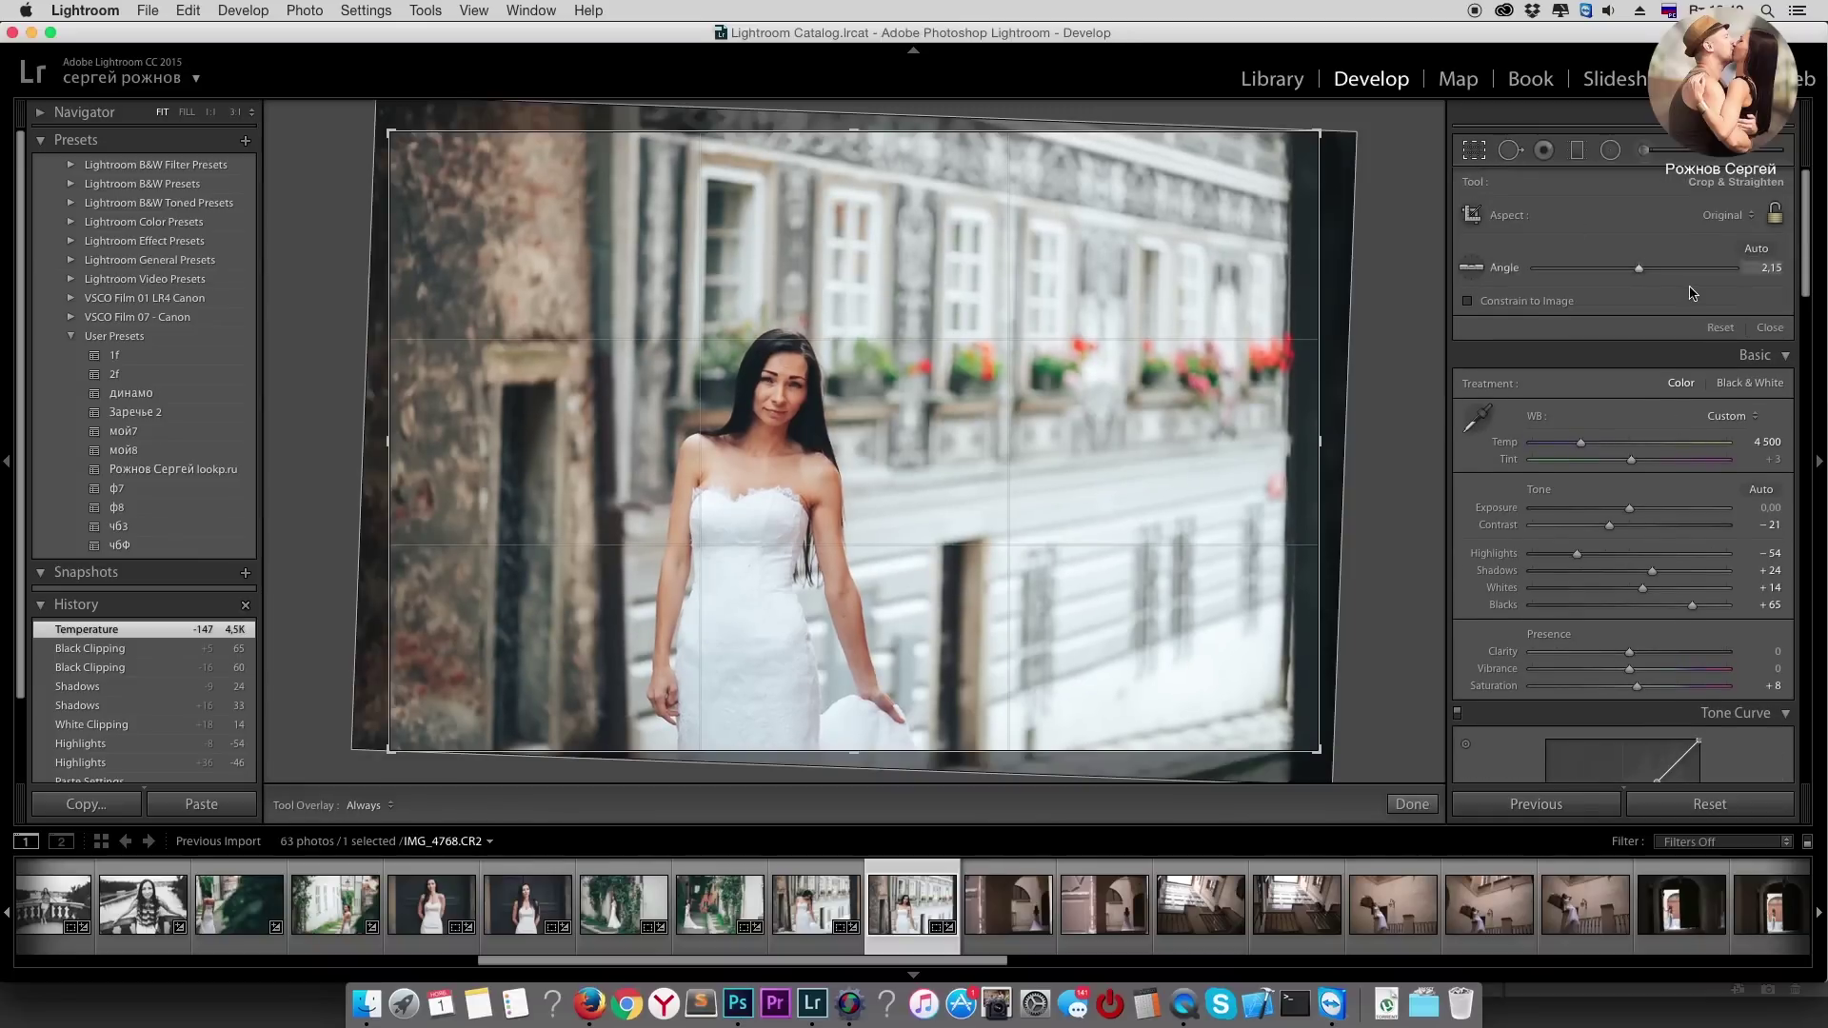
pyautogui.click(1719, 327)
pyautogui.click(1485, 157)
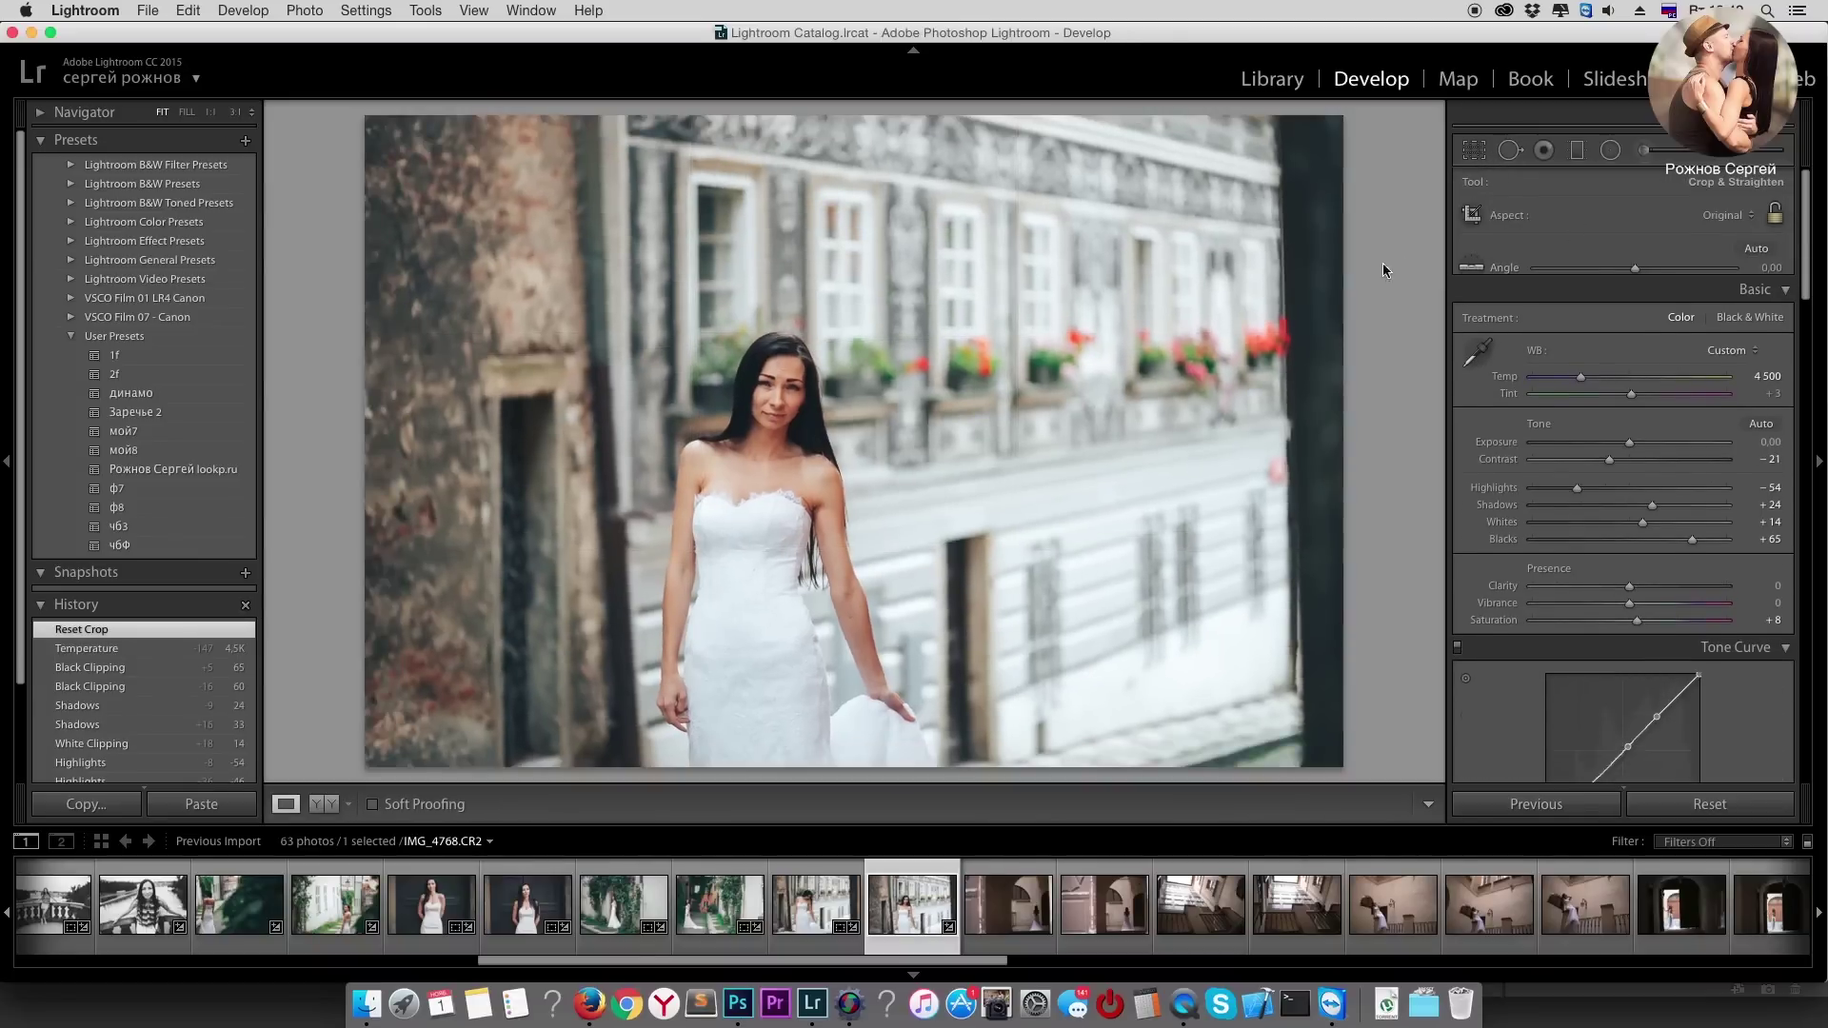
pyautogui.press('r')
pyautogui.moveTo(1395, 245); pyautogui.dragTo(1397, 262)
pyautogui.press('r')
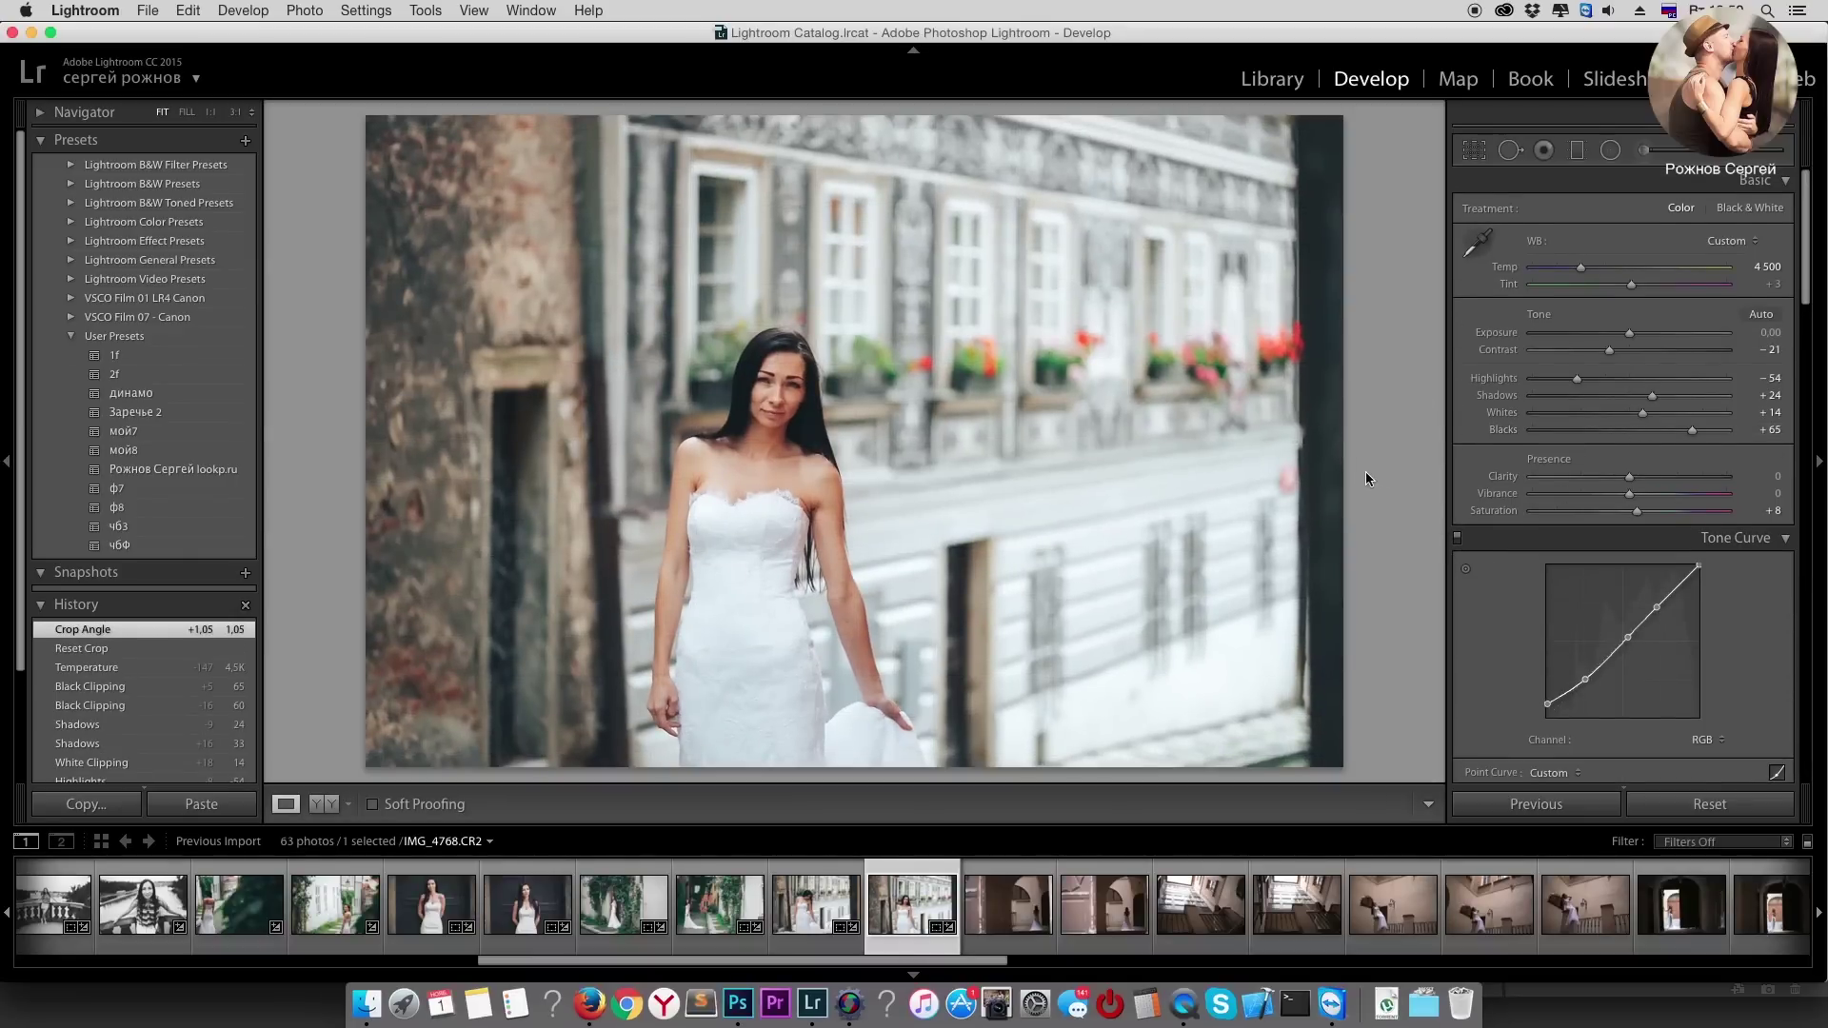
pyautogui.press('Right')
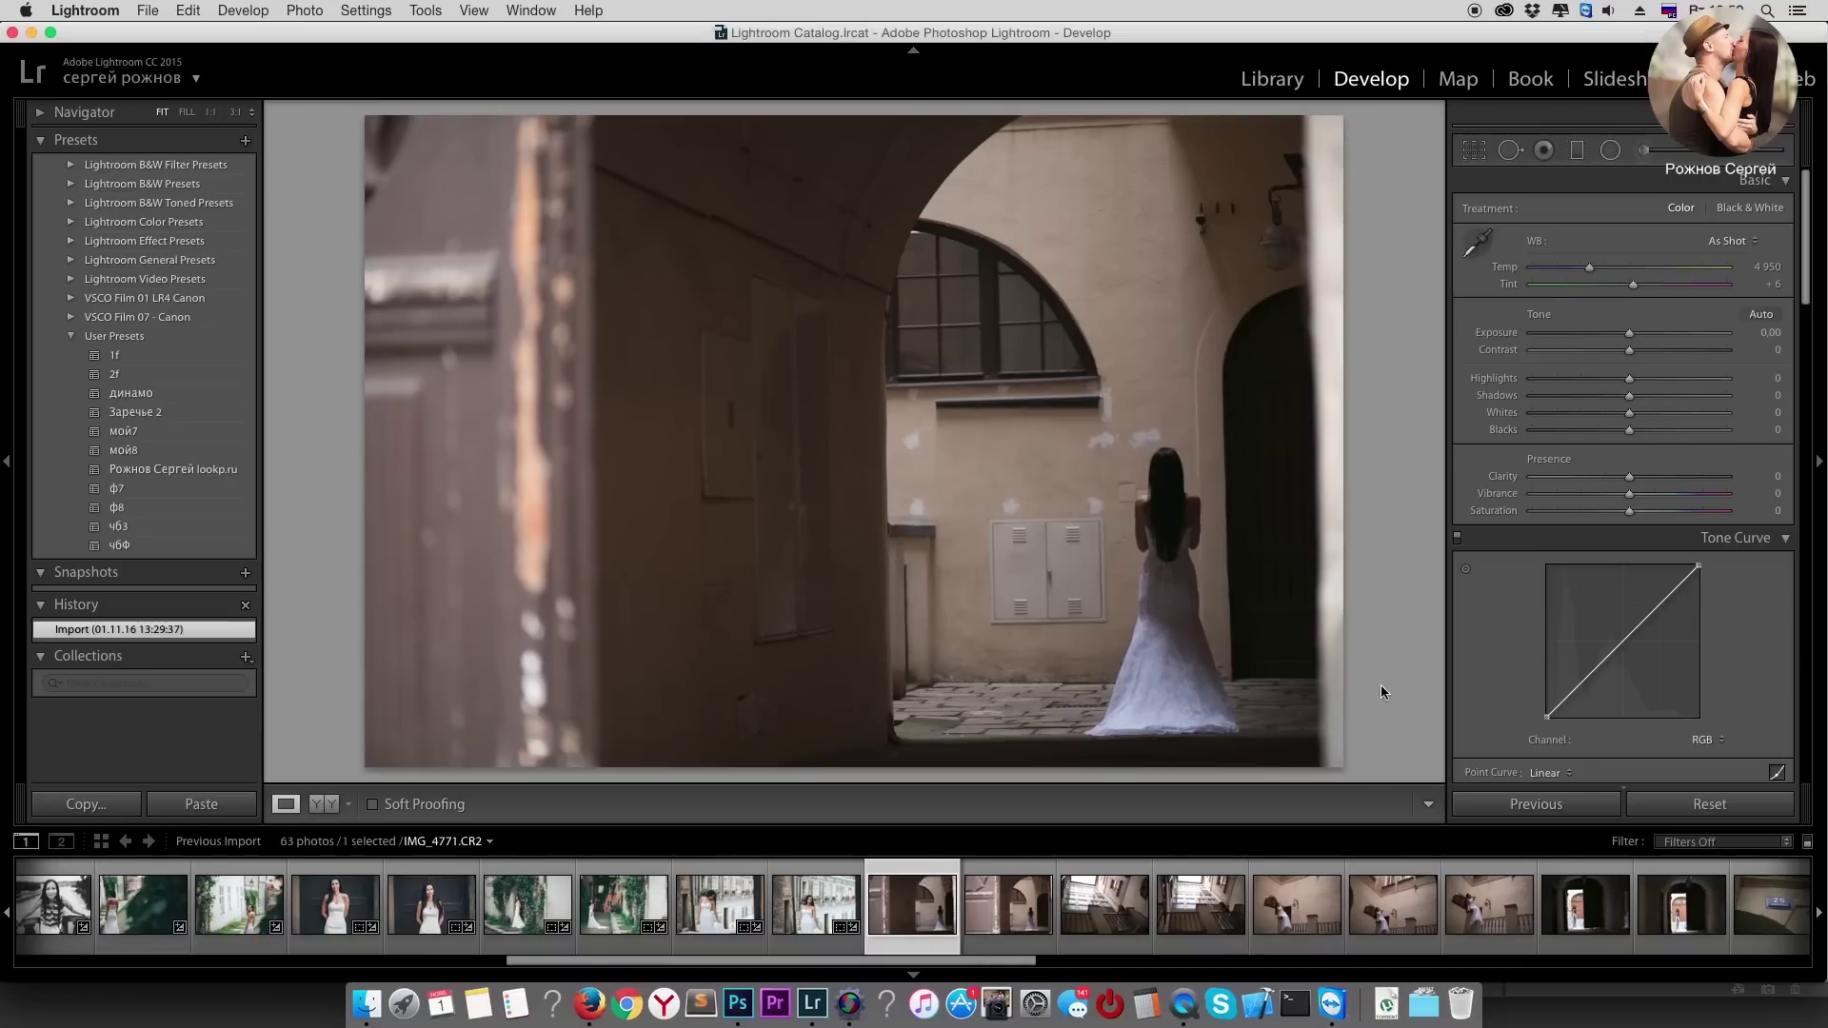
# Step: Straighten the archway photo by 0.24° and apply the custom user preset
pyautogui.click(1474, 151)
pyautogui.moveTo(1420, 180); pyautogui.dragTo(1381, 308)
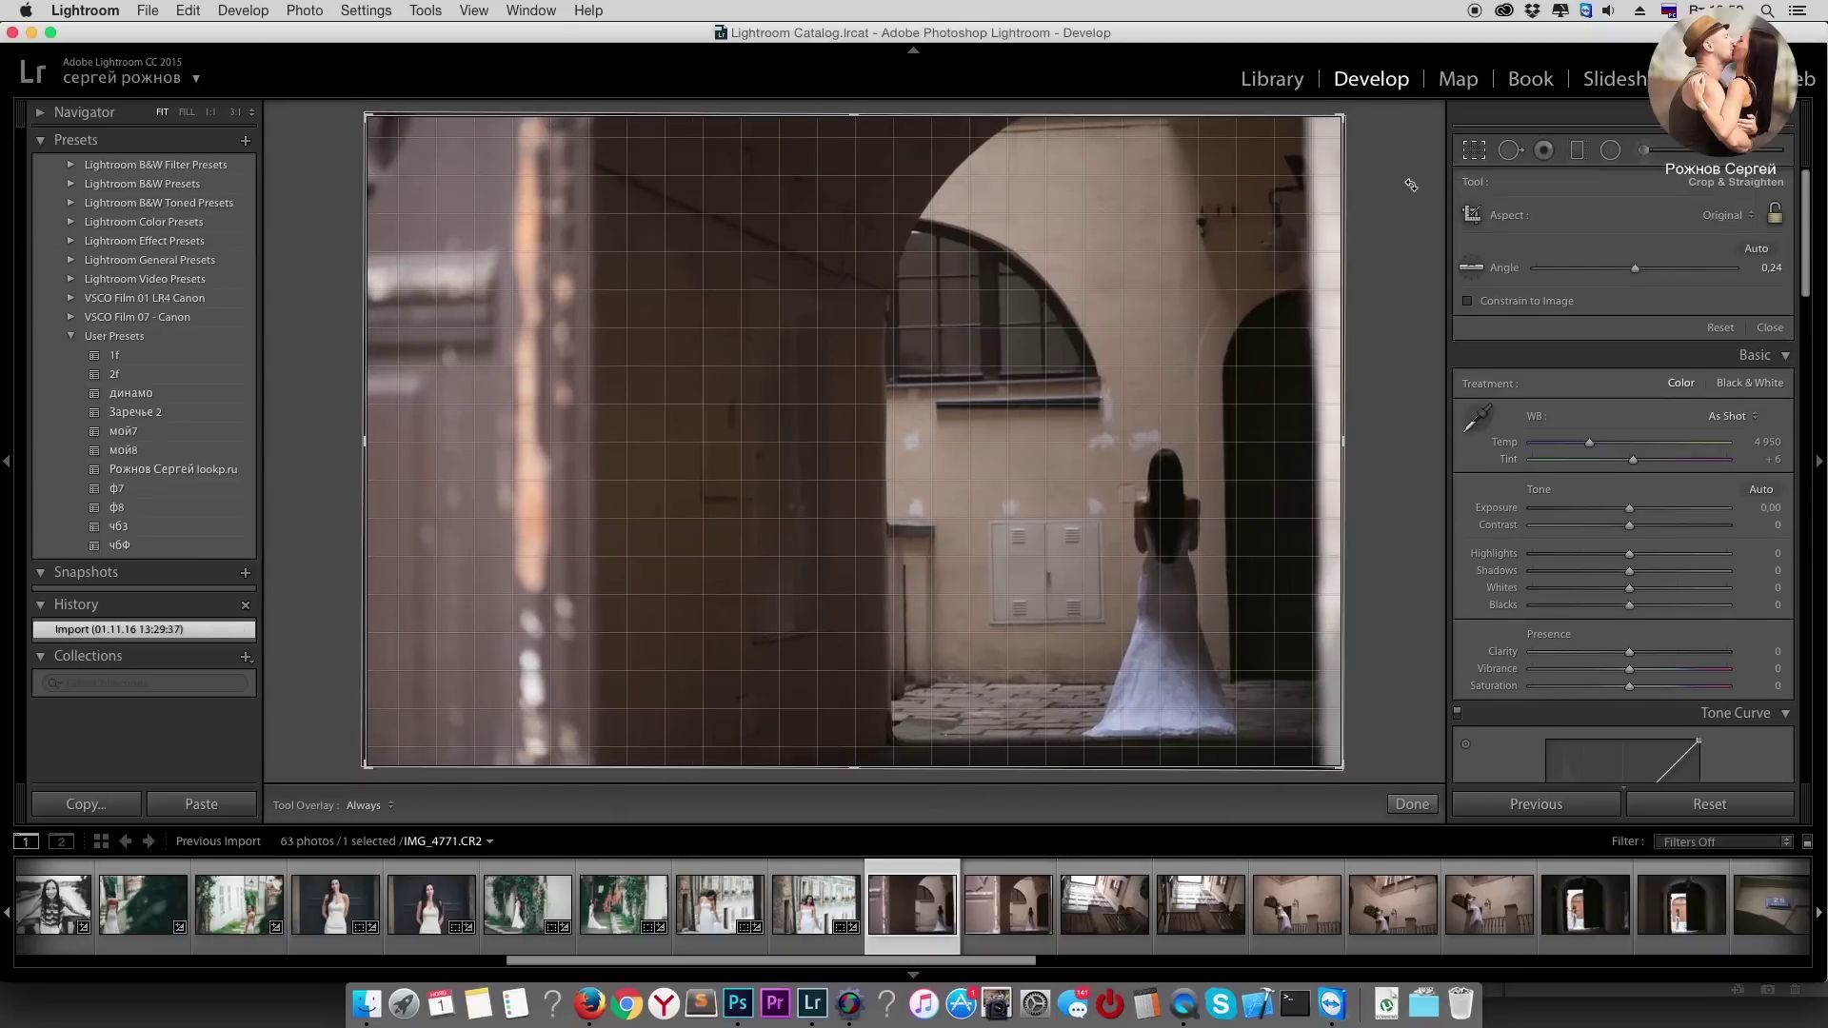
pyautogui.press('Return')
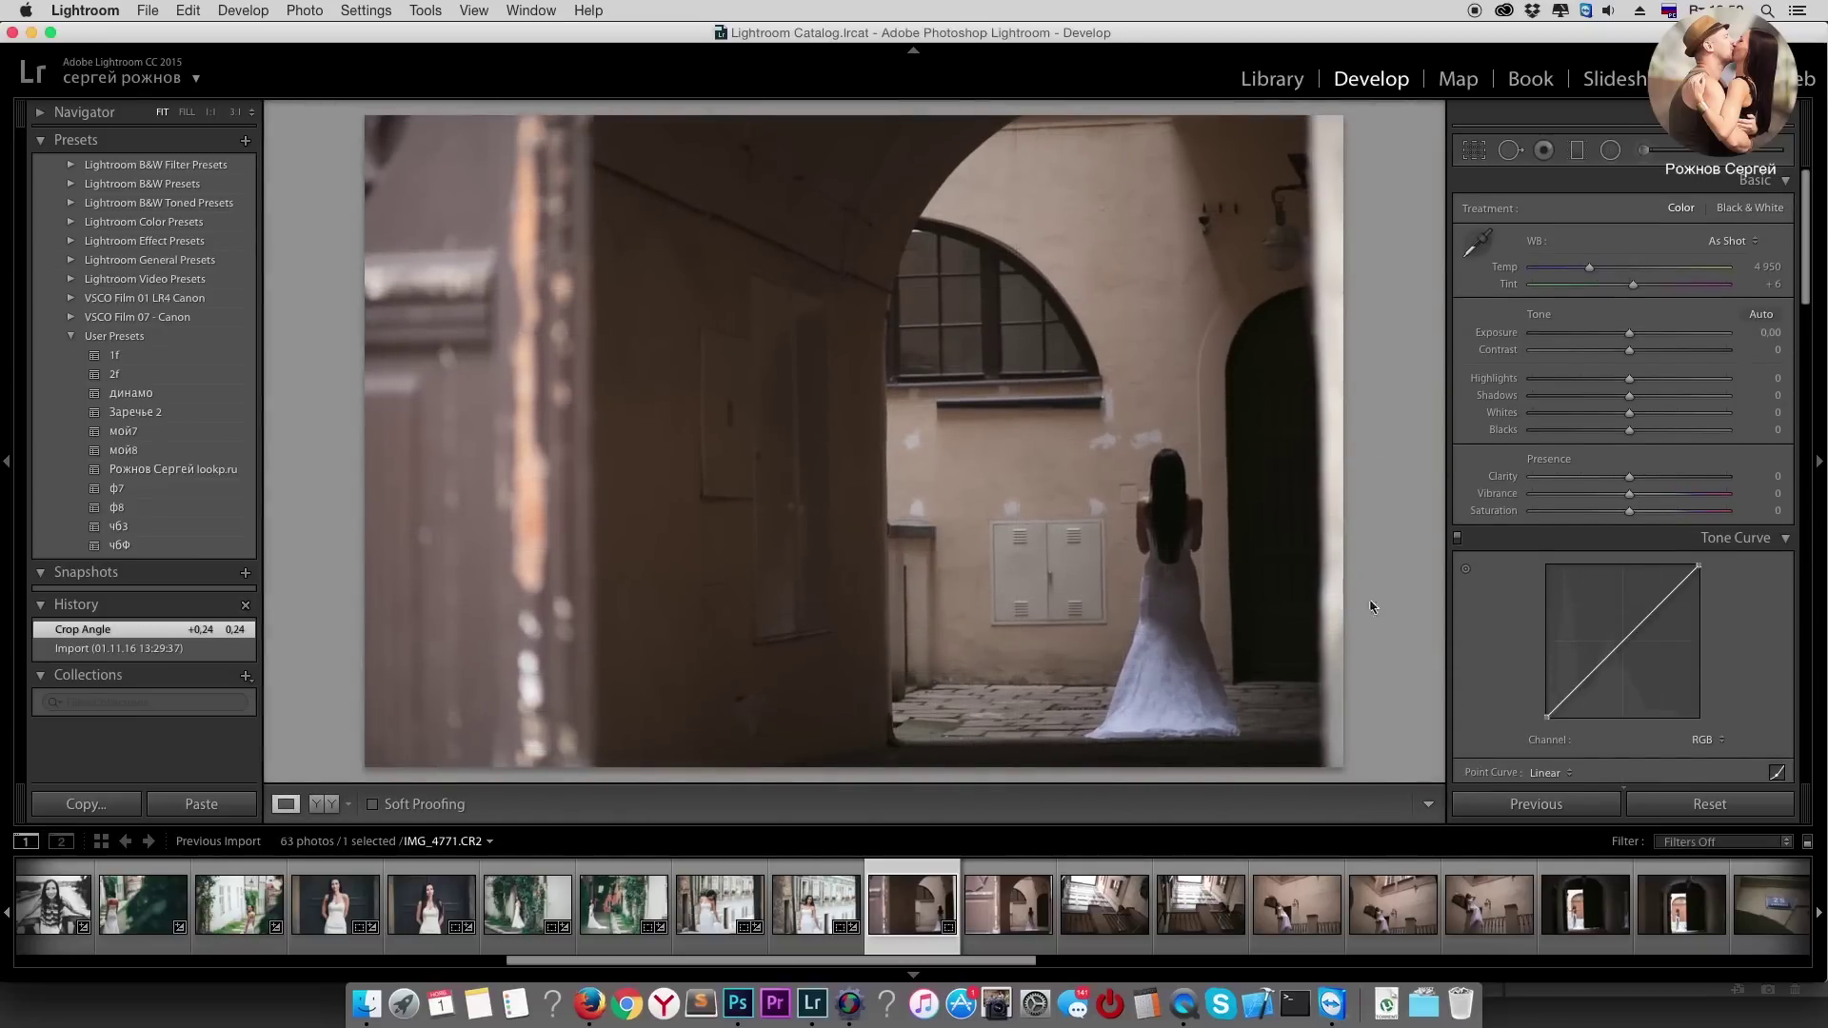
pyautogui.click(169, 469)
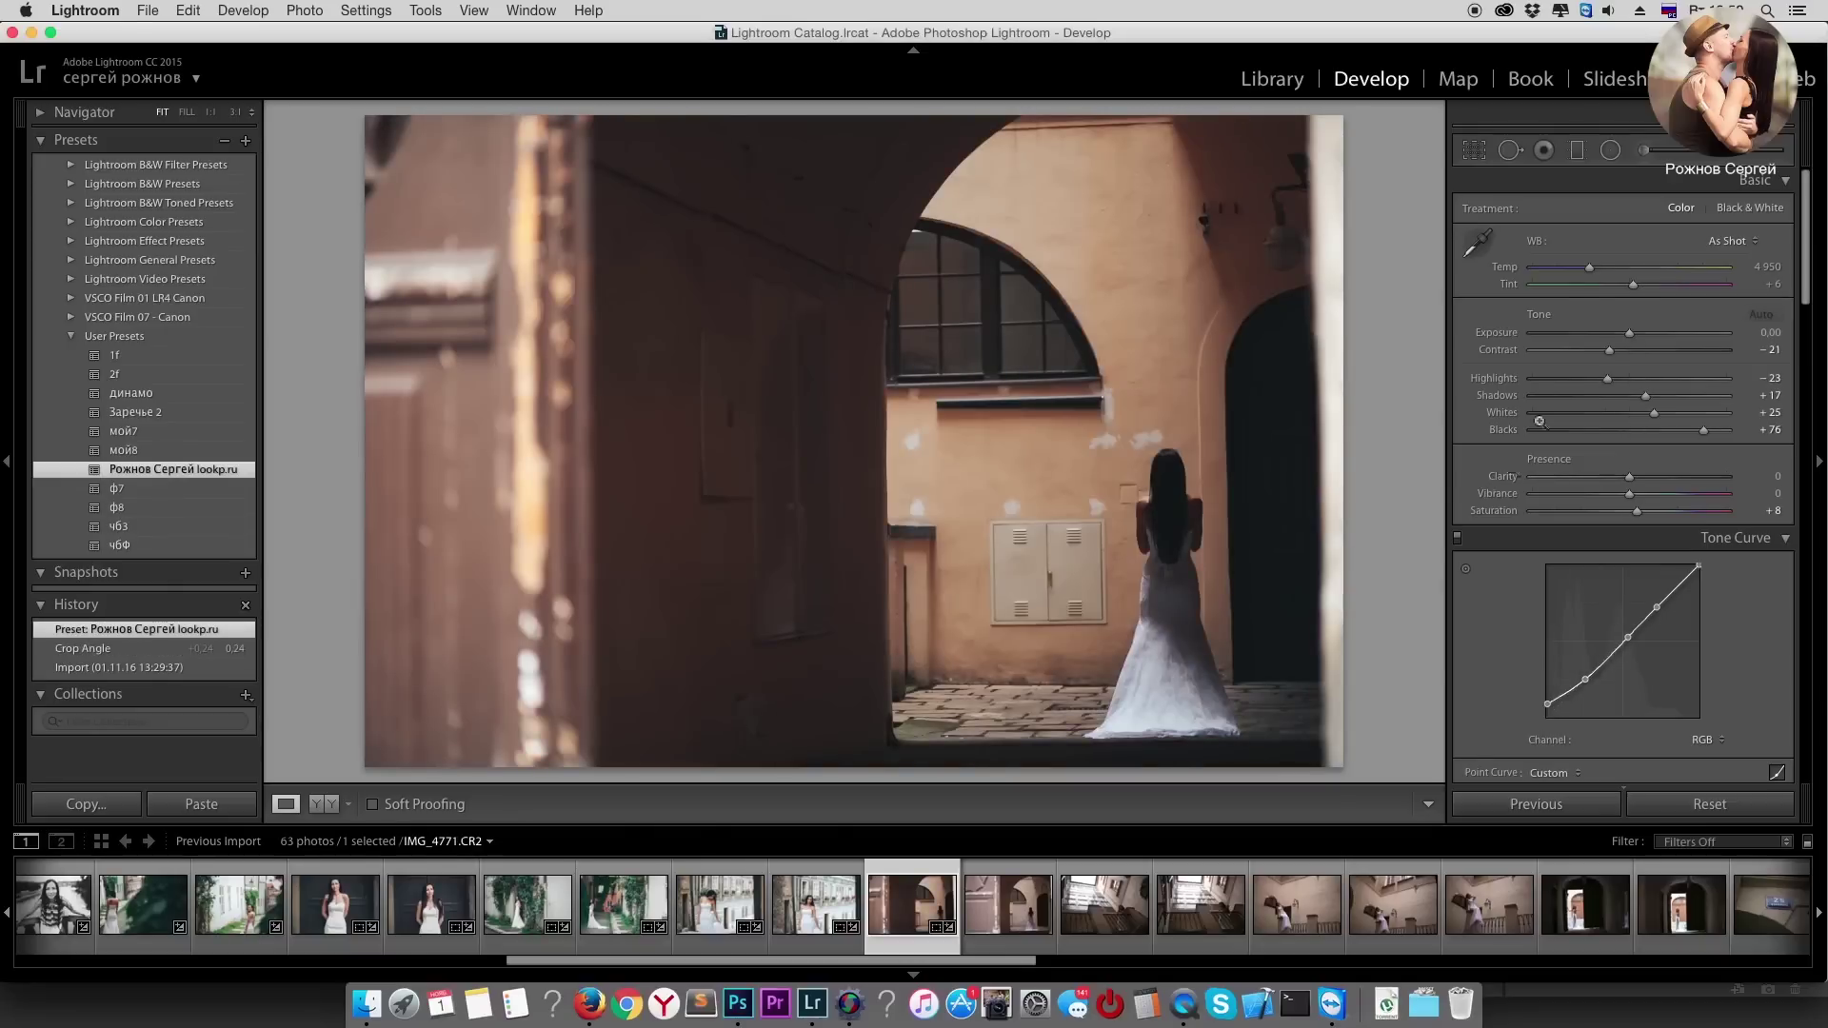
# Step: Sample neutral spots for white balance Temp 4350, Tint +2, with Saturation at +7
pyautogui.click(1478, 246)
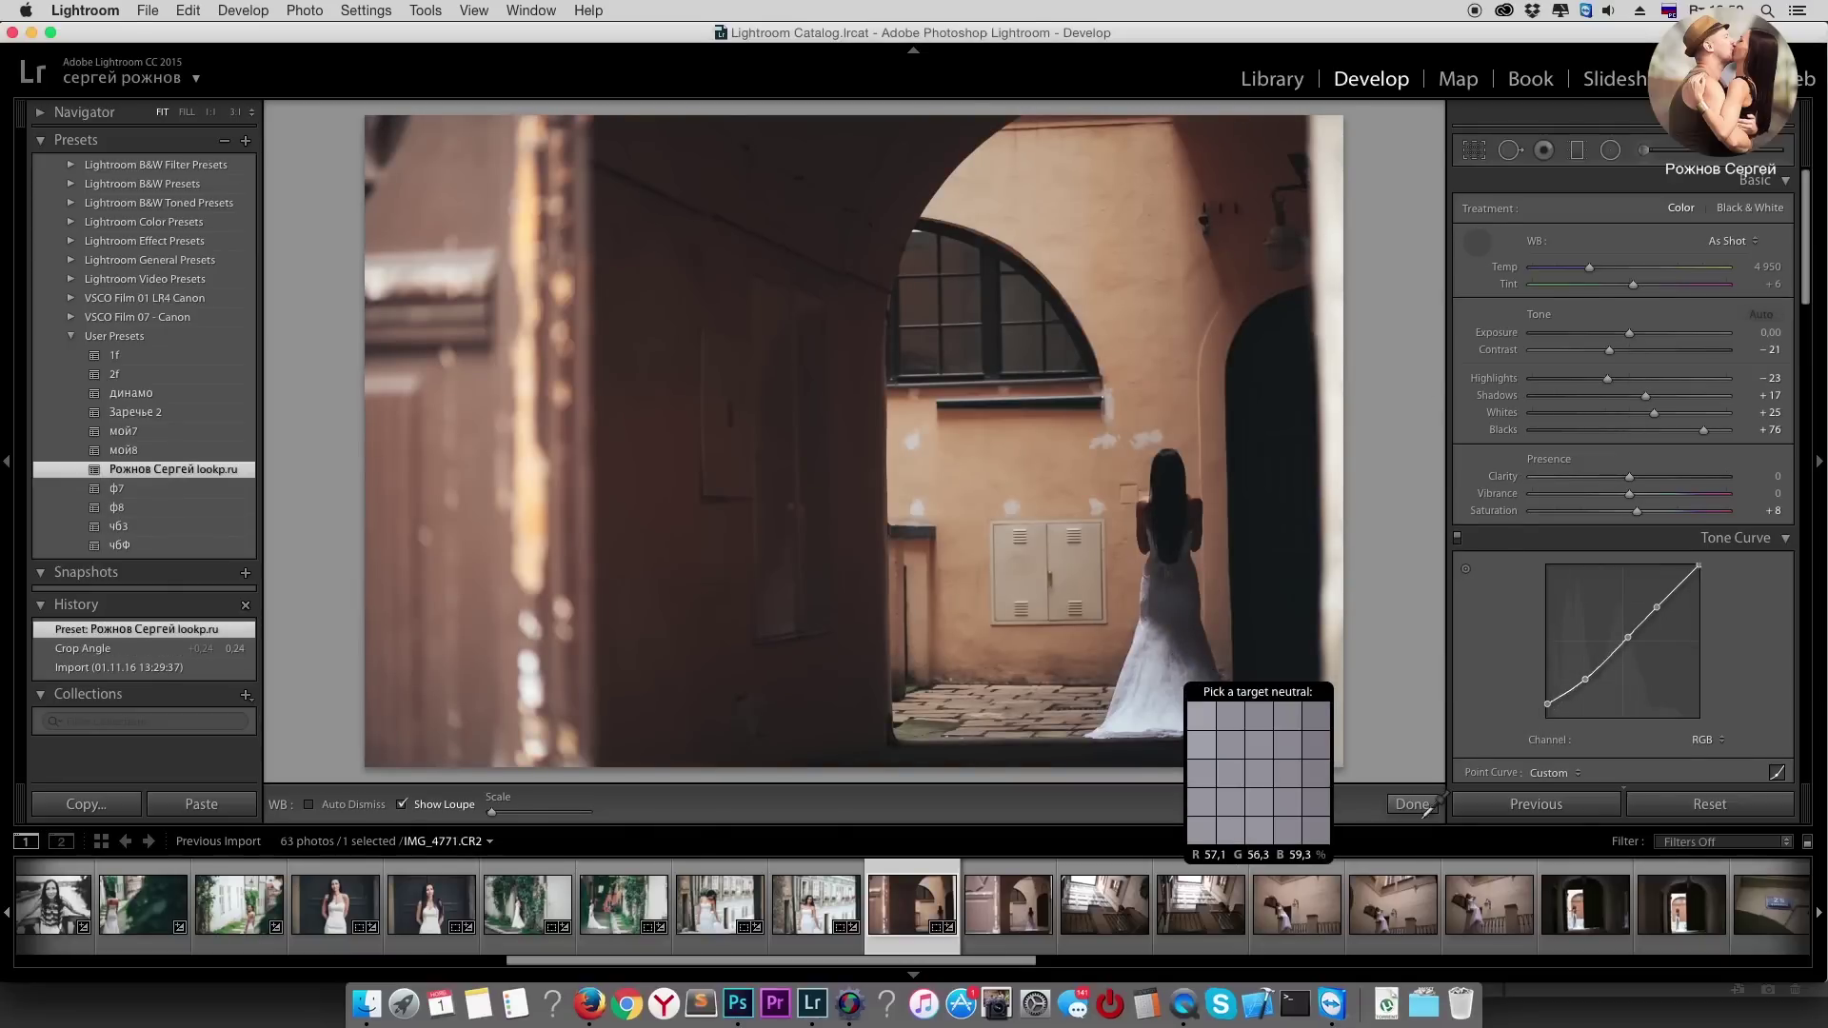
pyautogui.click(1180, 667)
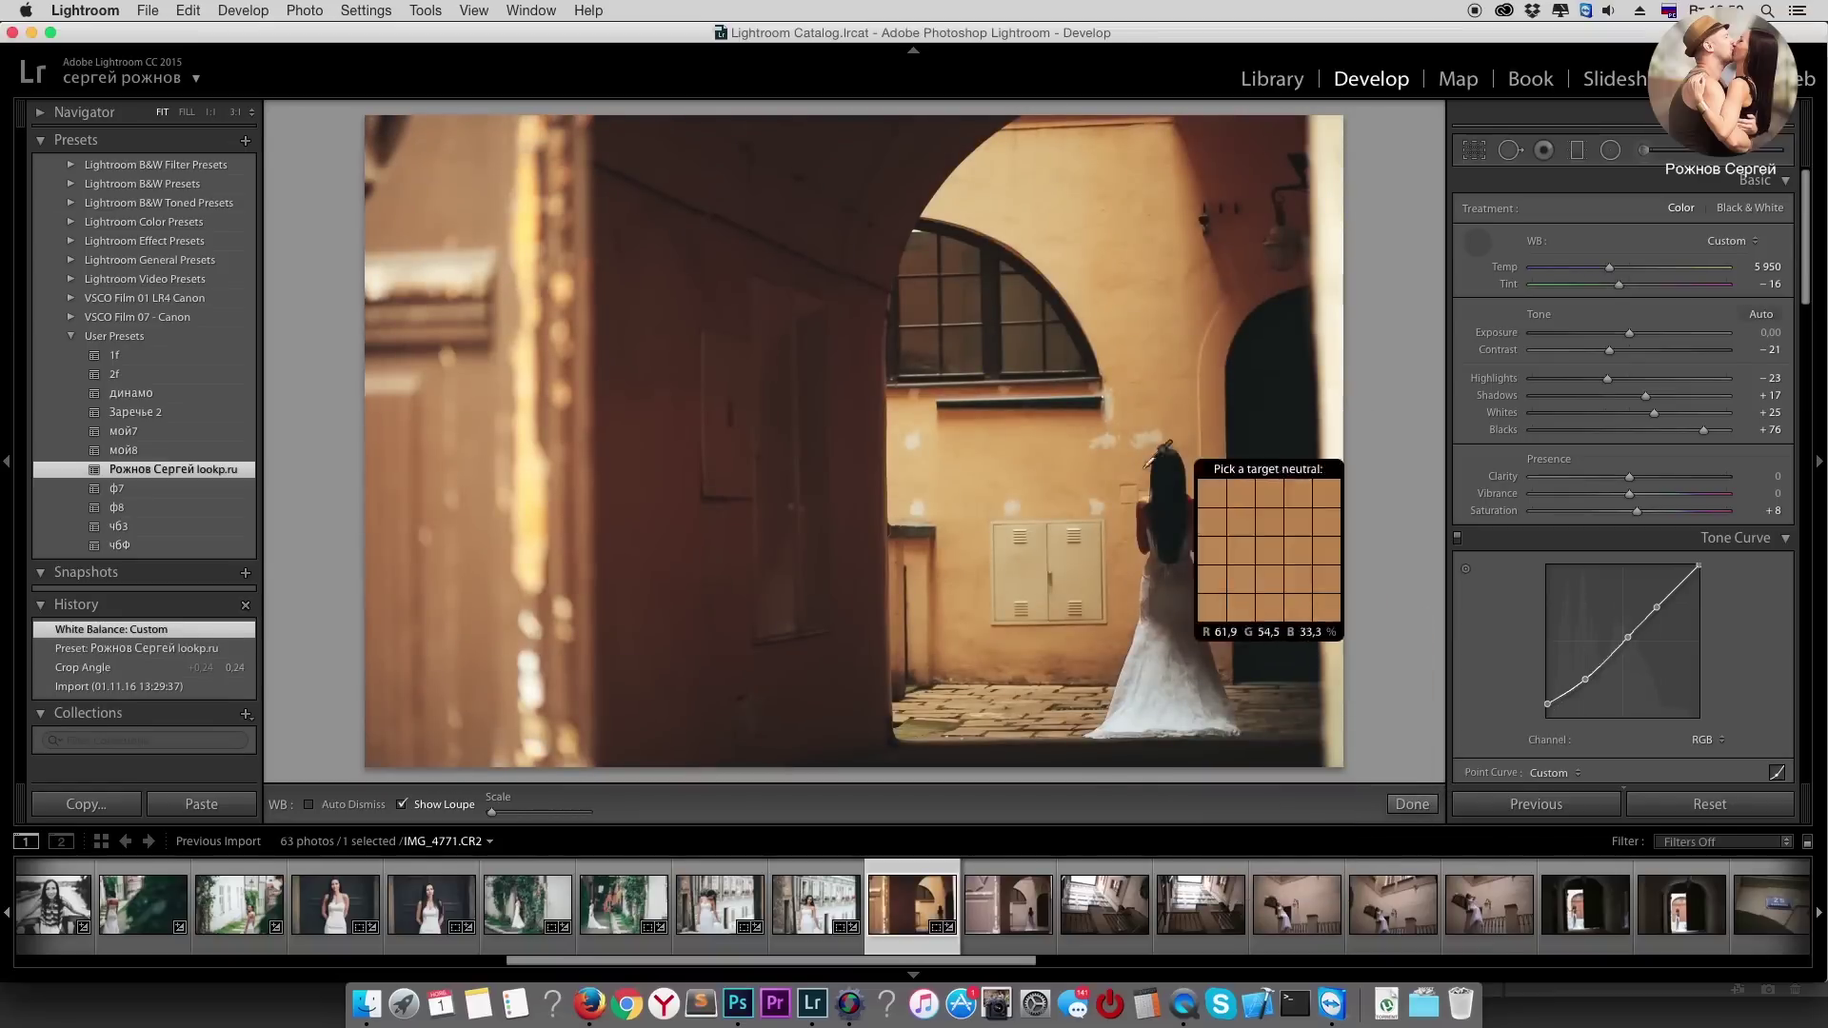
pyautogui.click(1049, 574)
pyautogui.click(1266, 721)
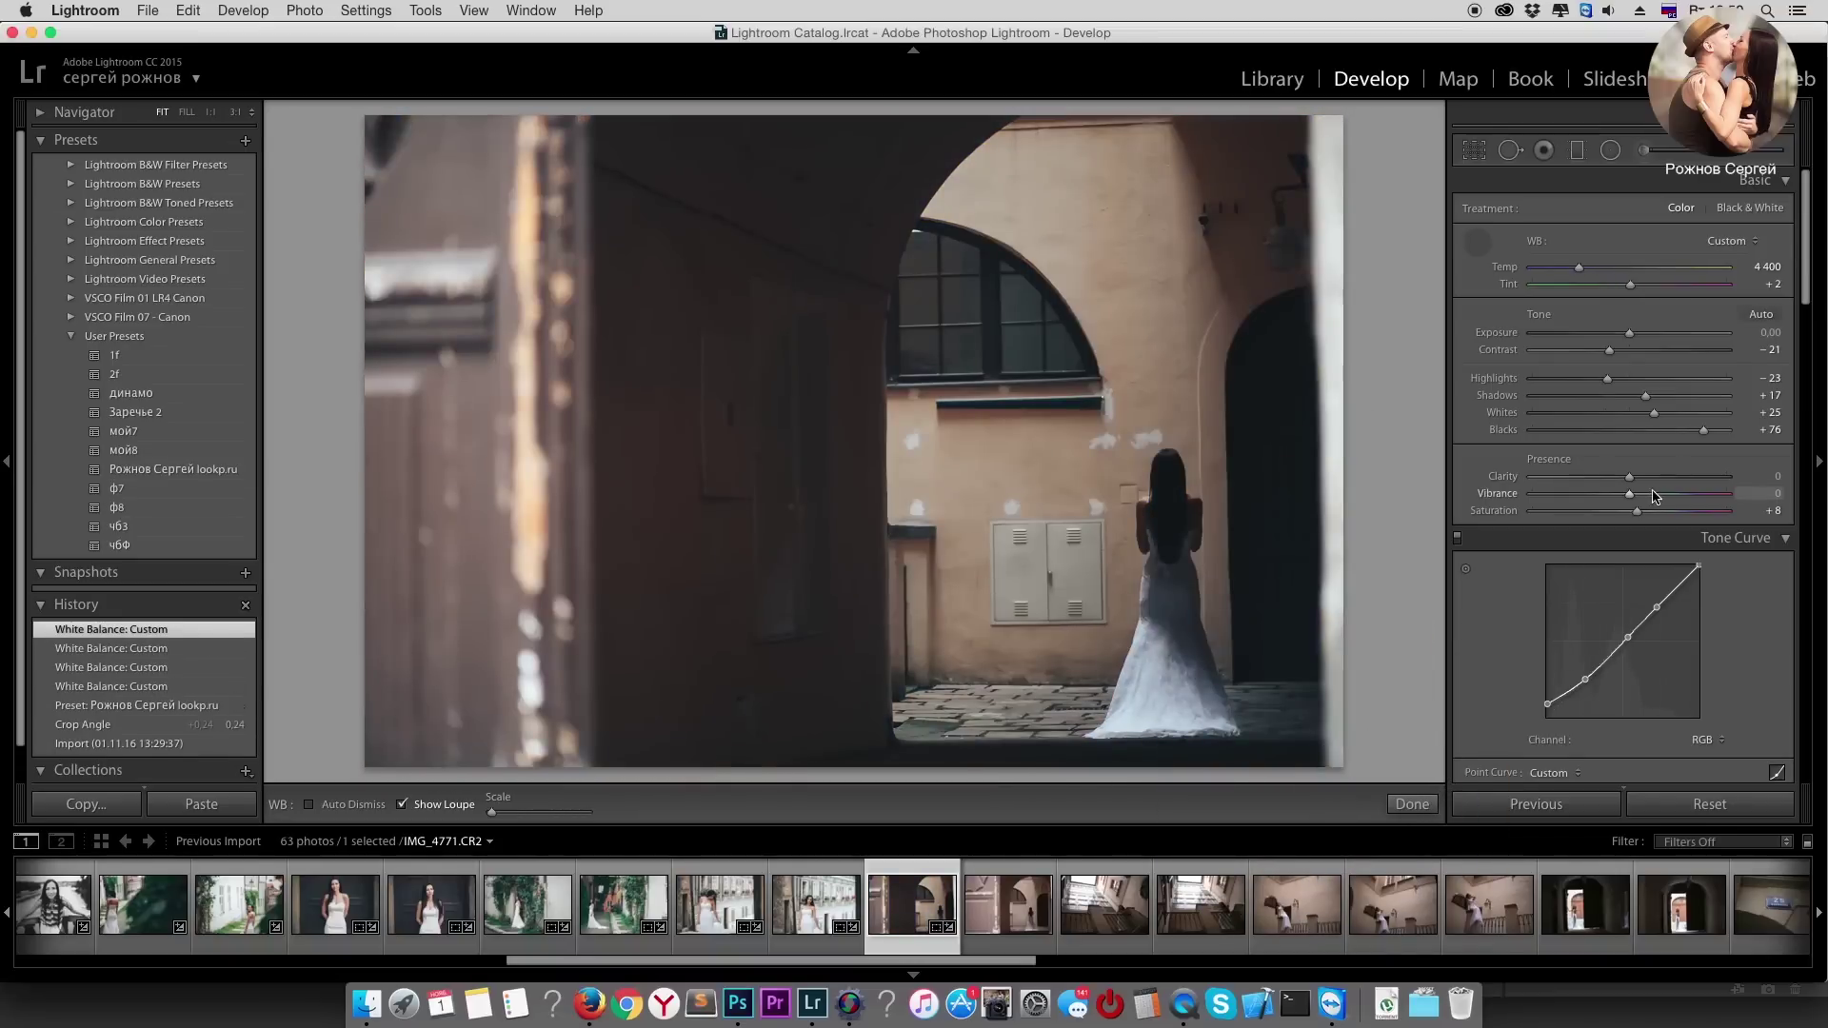
pyautogui.click(1665, 511)
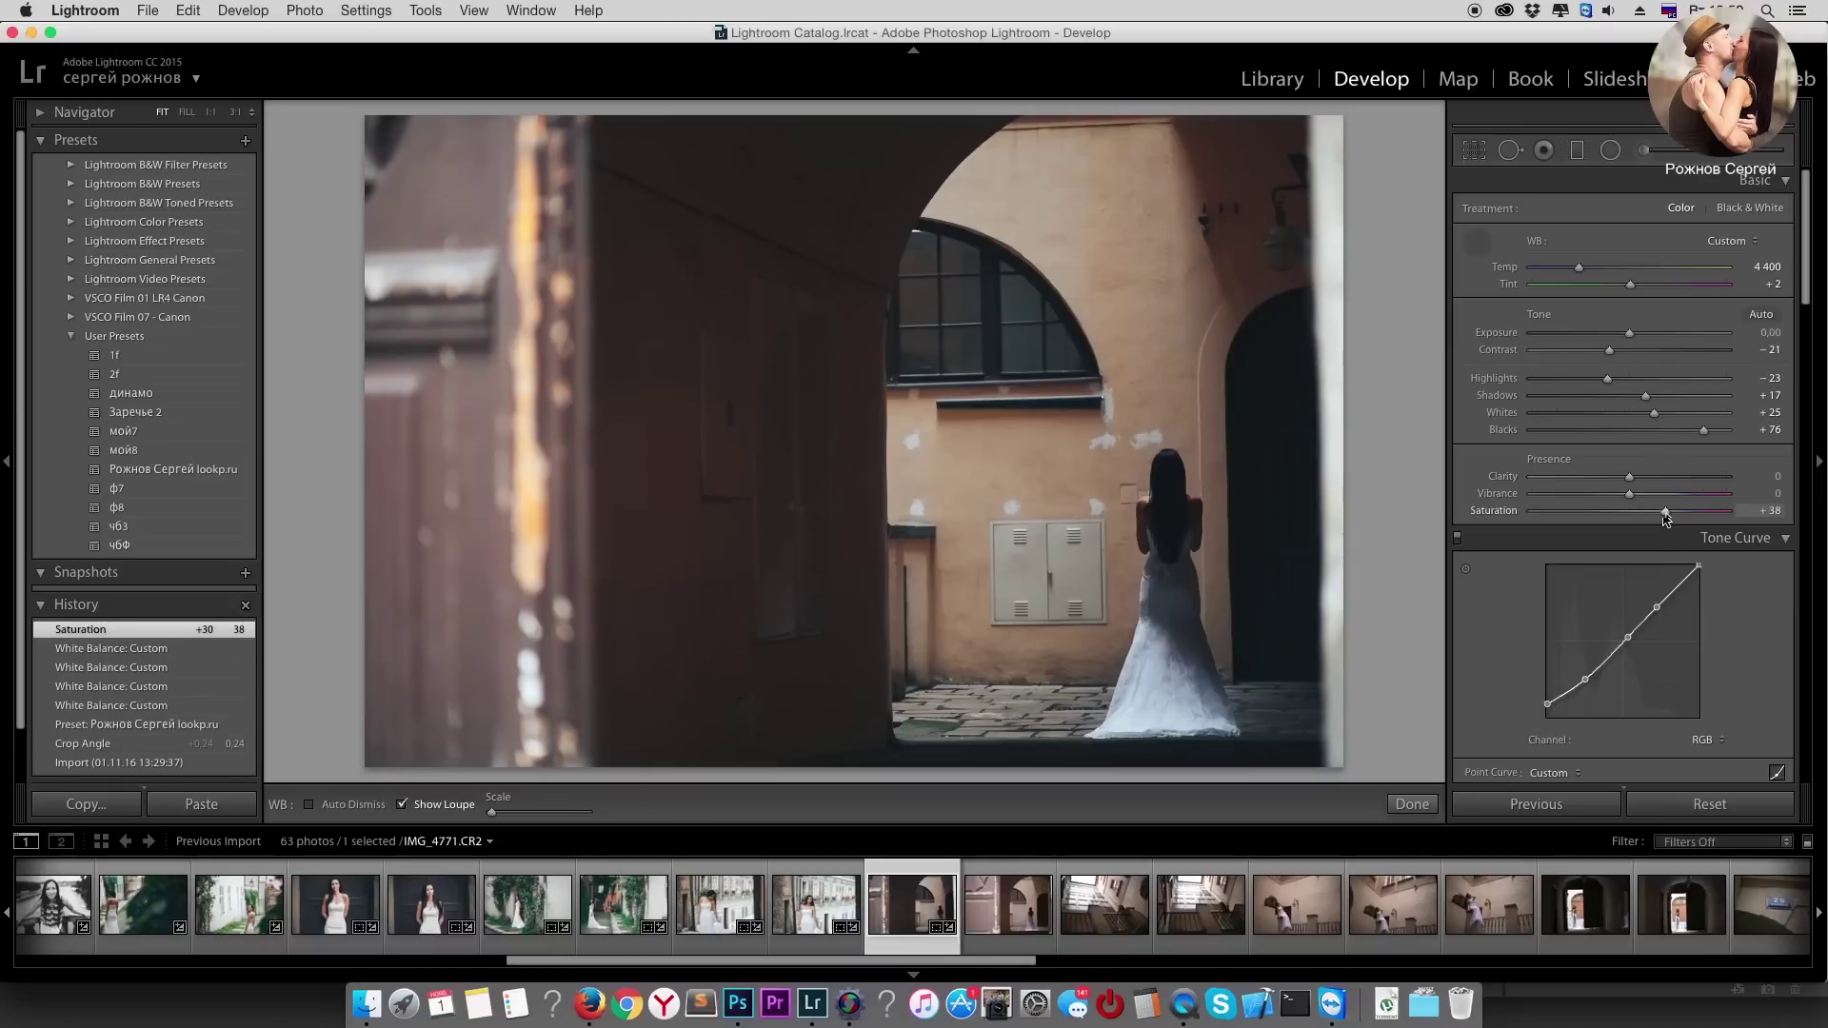
pyautogui.click(1637, 511)
pyautogui.press('w')
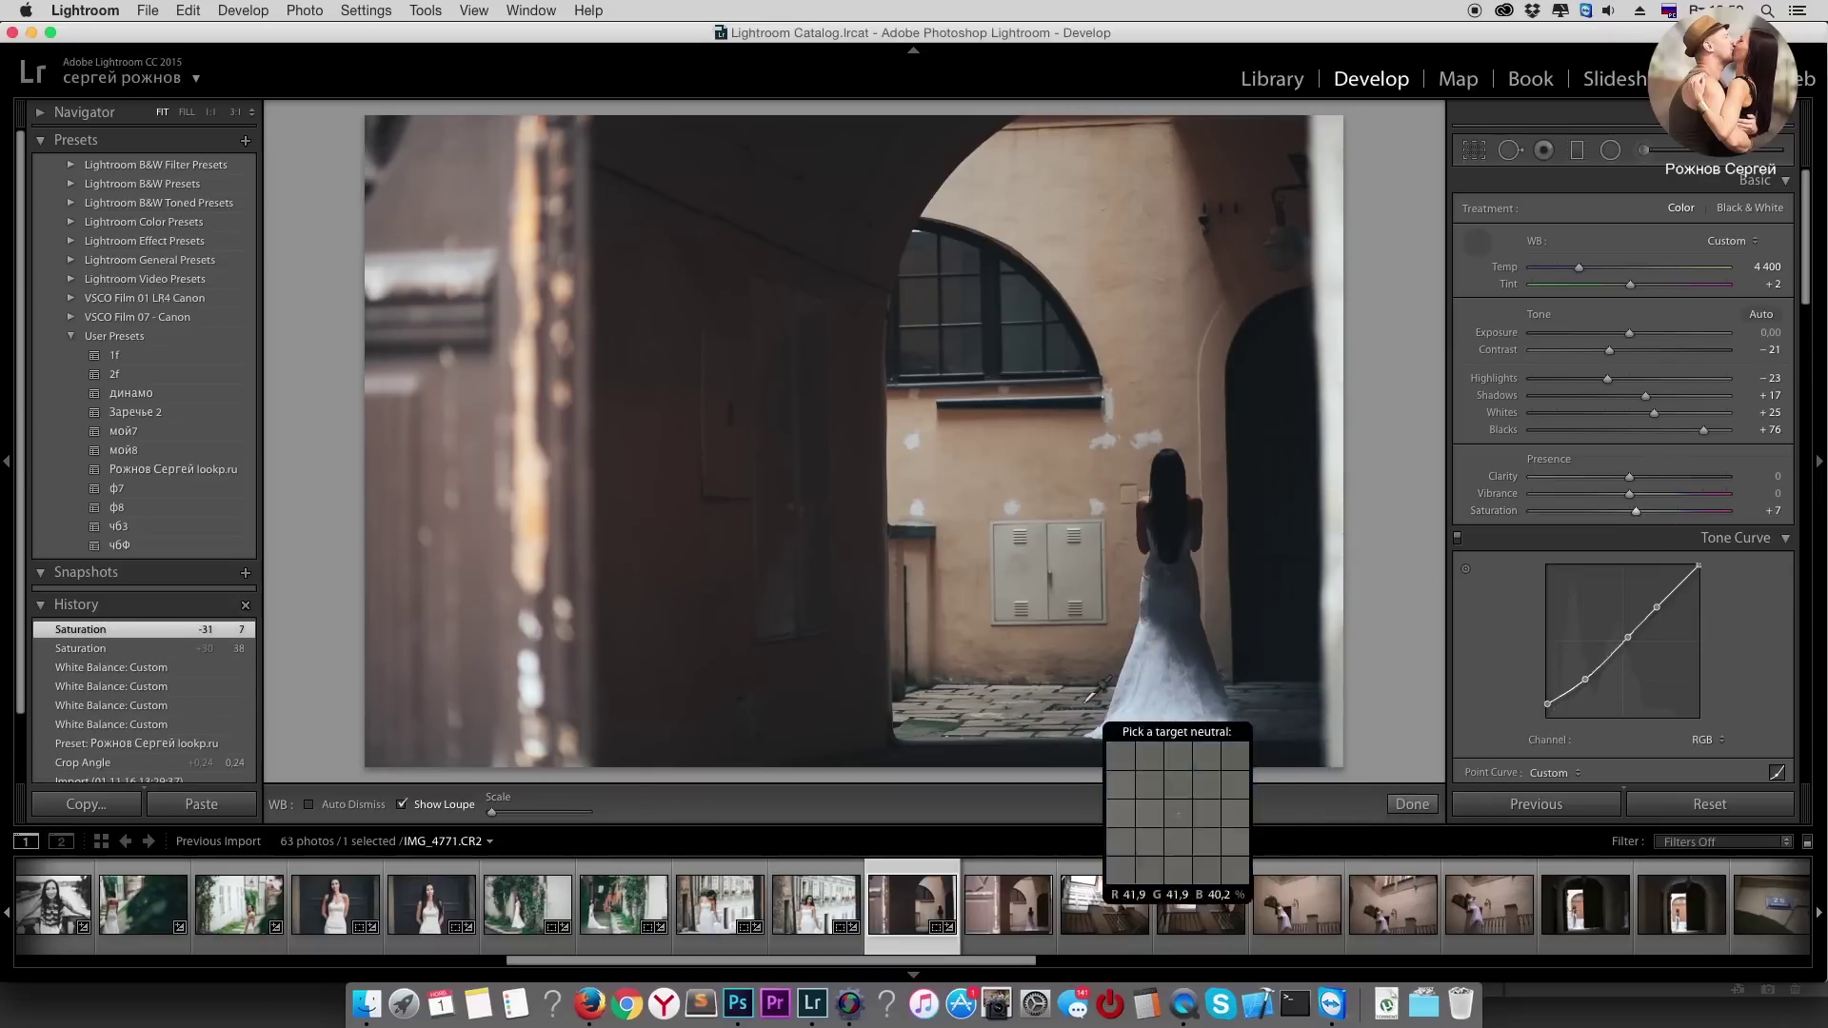
pyautogui.click(1180, 704)
pyautogui.click(1290, 695)
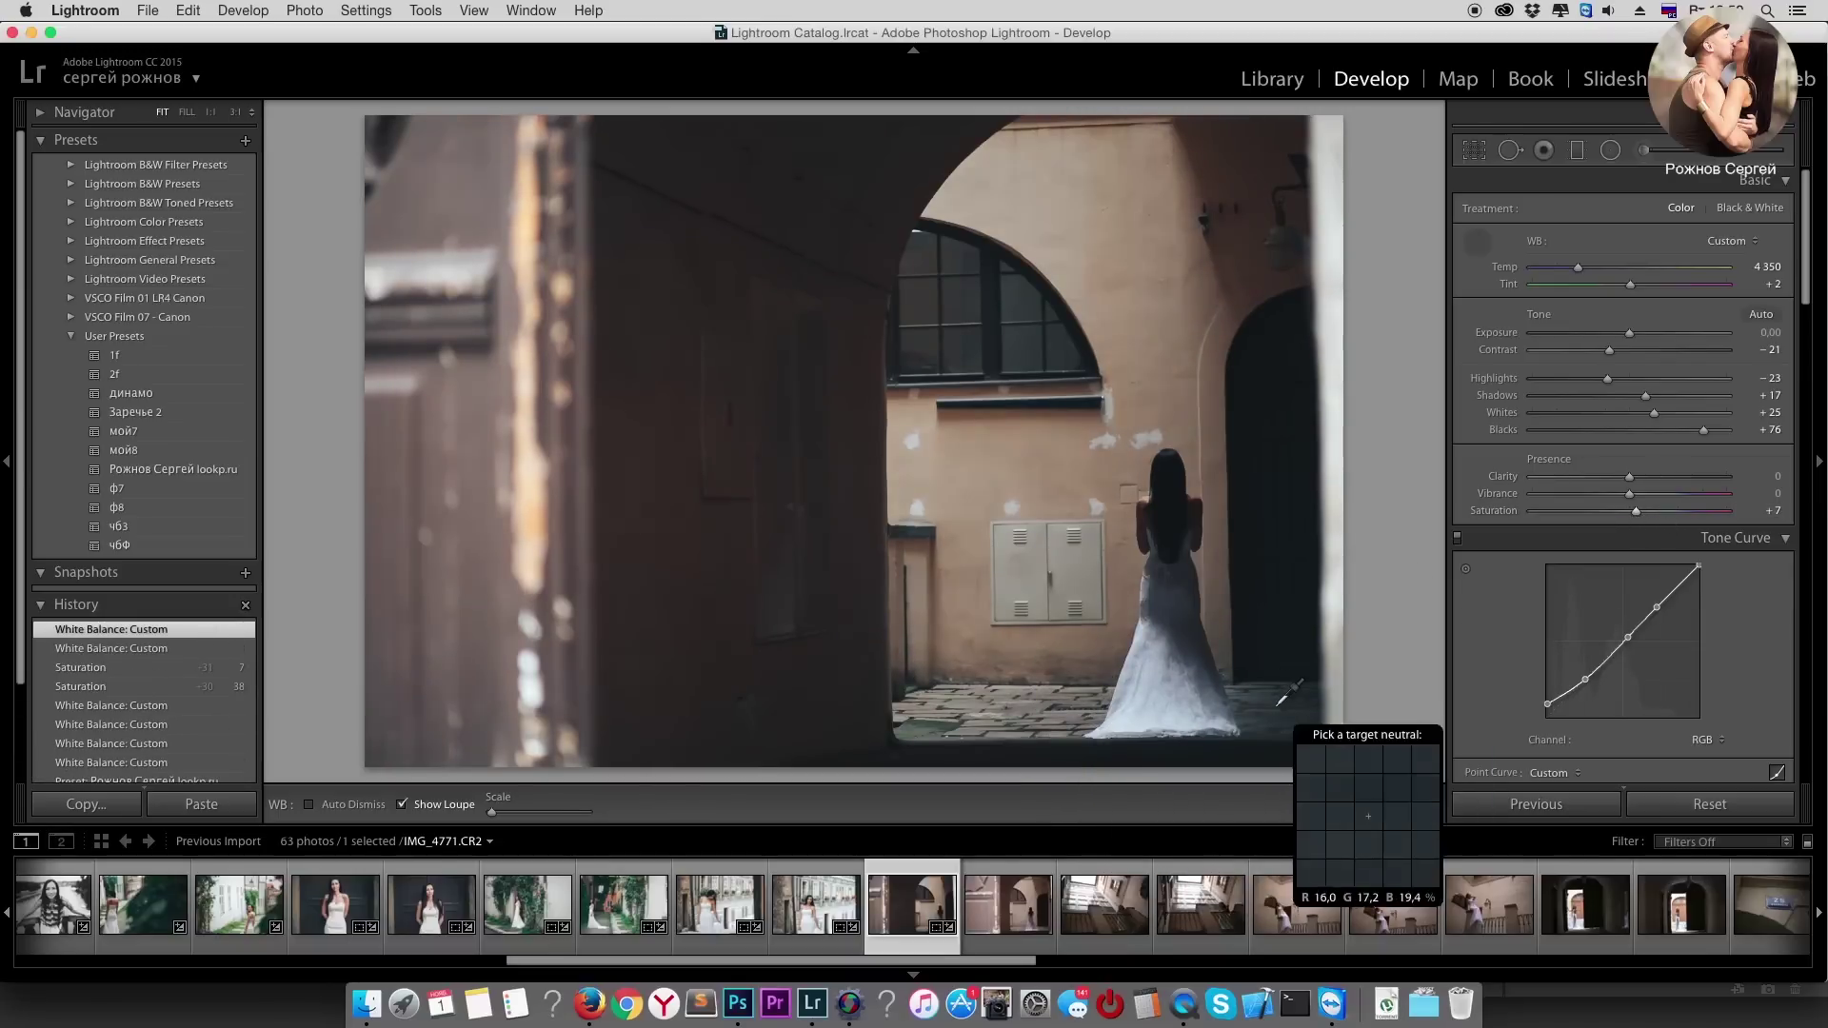
# Step: Raise Saturation to +98 and lower HSL saturation for Blue, Orange and Red
pyautogui.click(1694, 512)
pyautogui.moveTo(1694, 514)
pyautogui.mouseDown()
pyautogui.moveTo(1720, 529)
pyautogui.moveTo(1728, 512)
pyautogui.mouseUp()
pyautogui.scroll(-2, 1727, 638)
pyautogui.scroll(-3, 1730, 638)
pyautogui.scroll(-1, 1703, 637)
pyautogui.scroll(-3, 1656, 648)
pyautogui.moveTo(1582, 656); pyautogui.dragTo(1552, 662)
pyautogui.moveTo(1608, 588); pyautogui.dragTo(1622, 588)
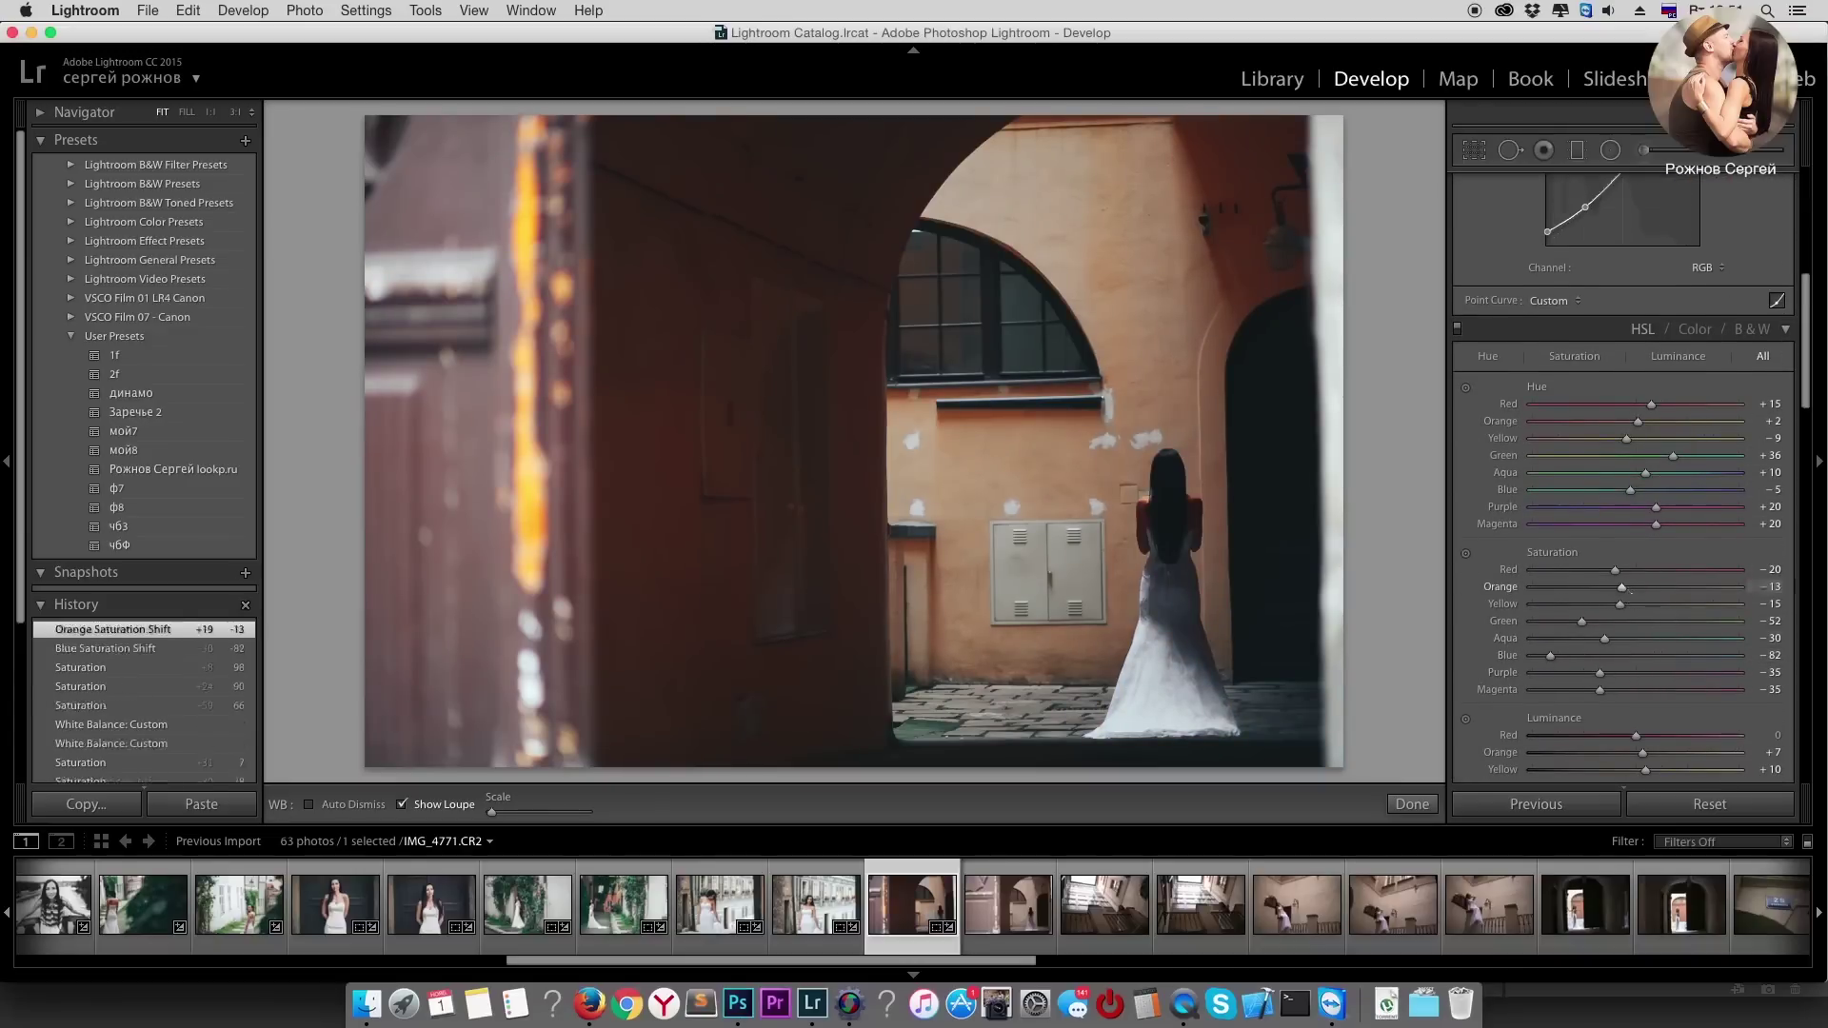
pyautogui.moveTo(1622, 593)
pyautogui.mouseDown()
pyautogui.moveTo(1594, 575)
pyautogui.moveTo(1608, 571)
pyautogui.mouseUp()
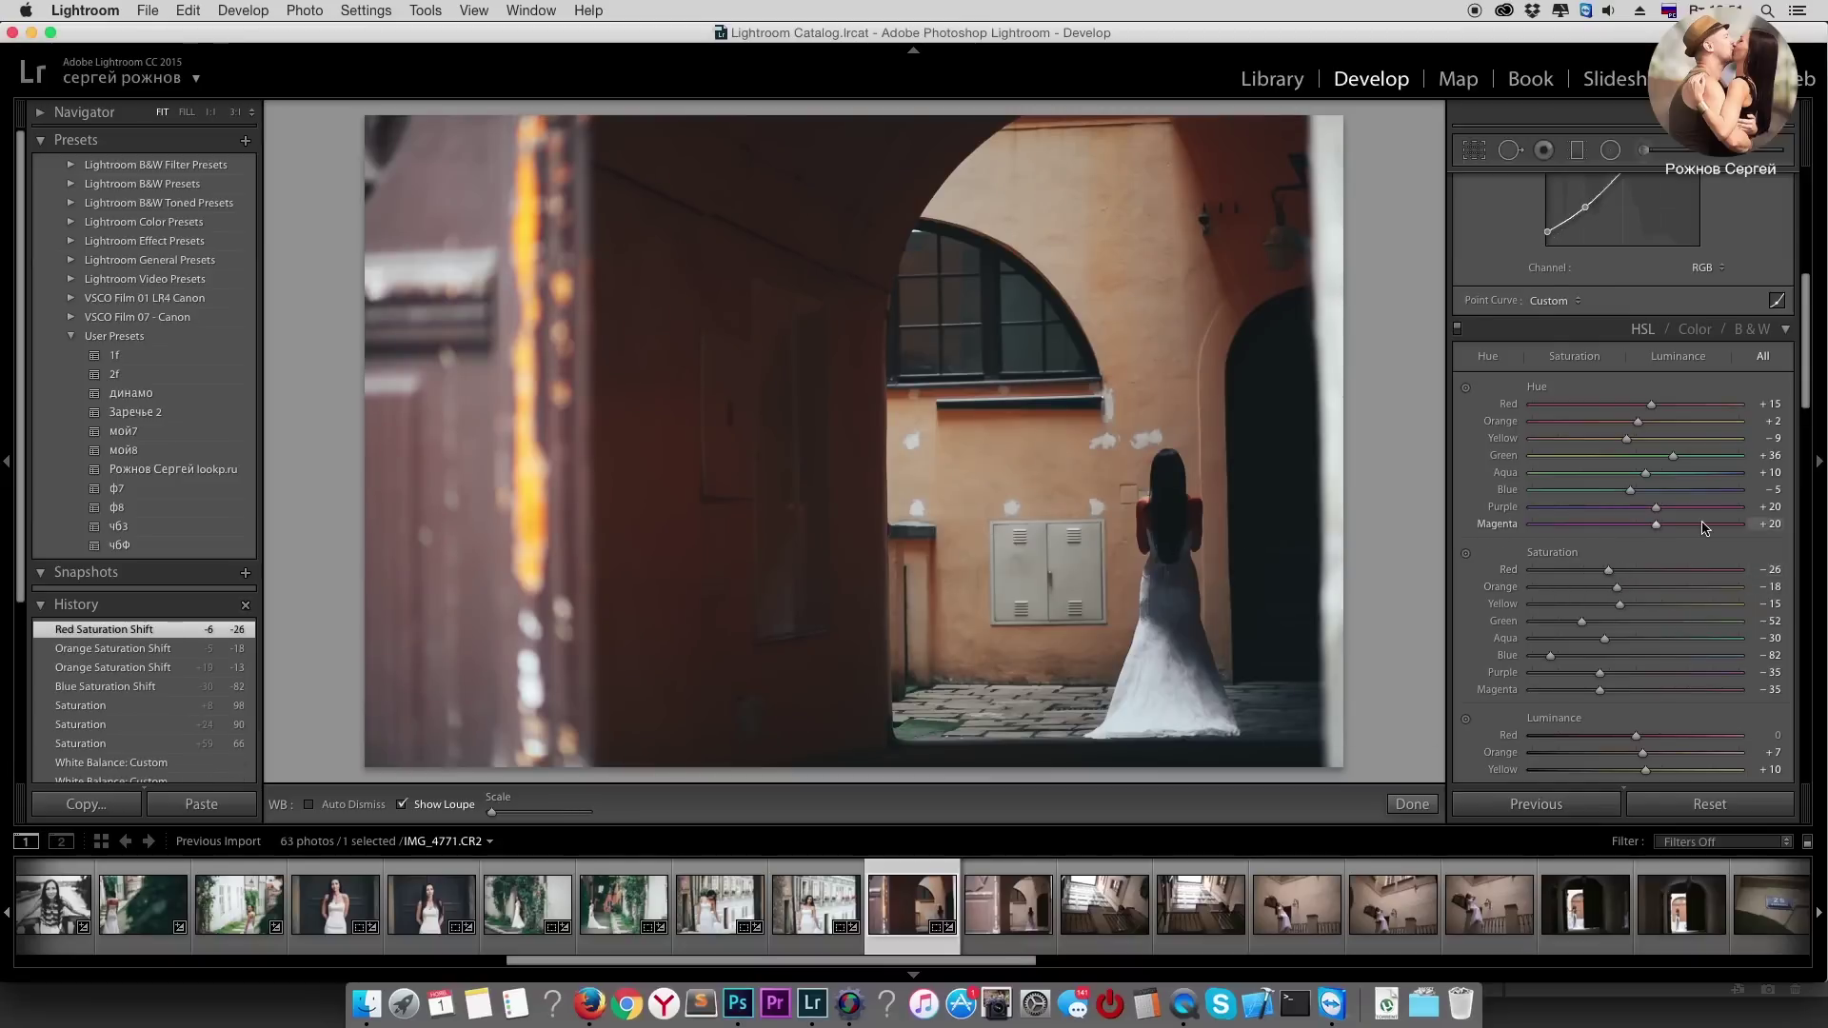
# Step: Paint a Saturation −17 adjustment brush around the bride, then advance to the next photo
pyautogui.scroll(5, 1661, 190)
pyautogui.click(1643, 150)
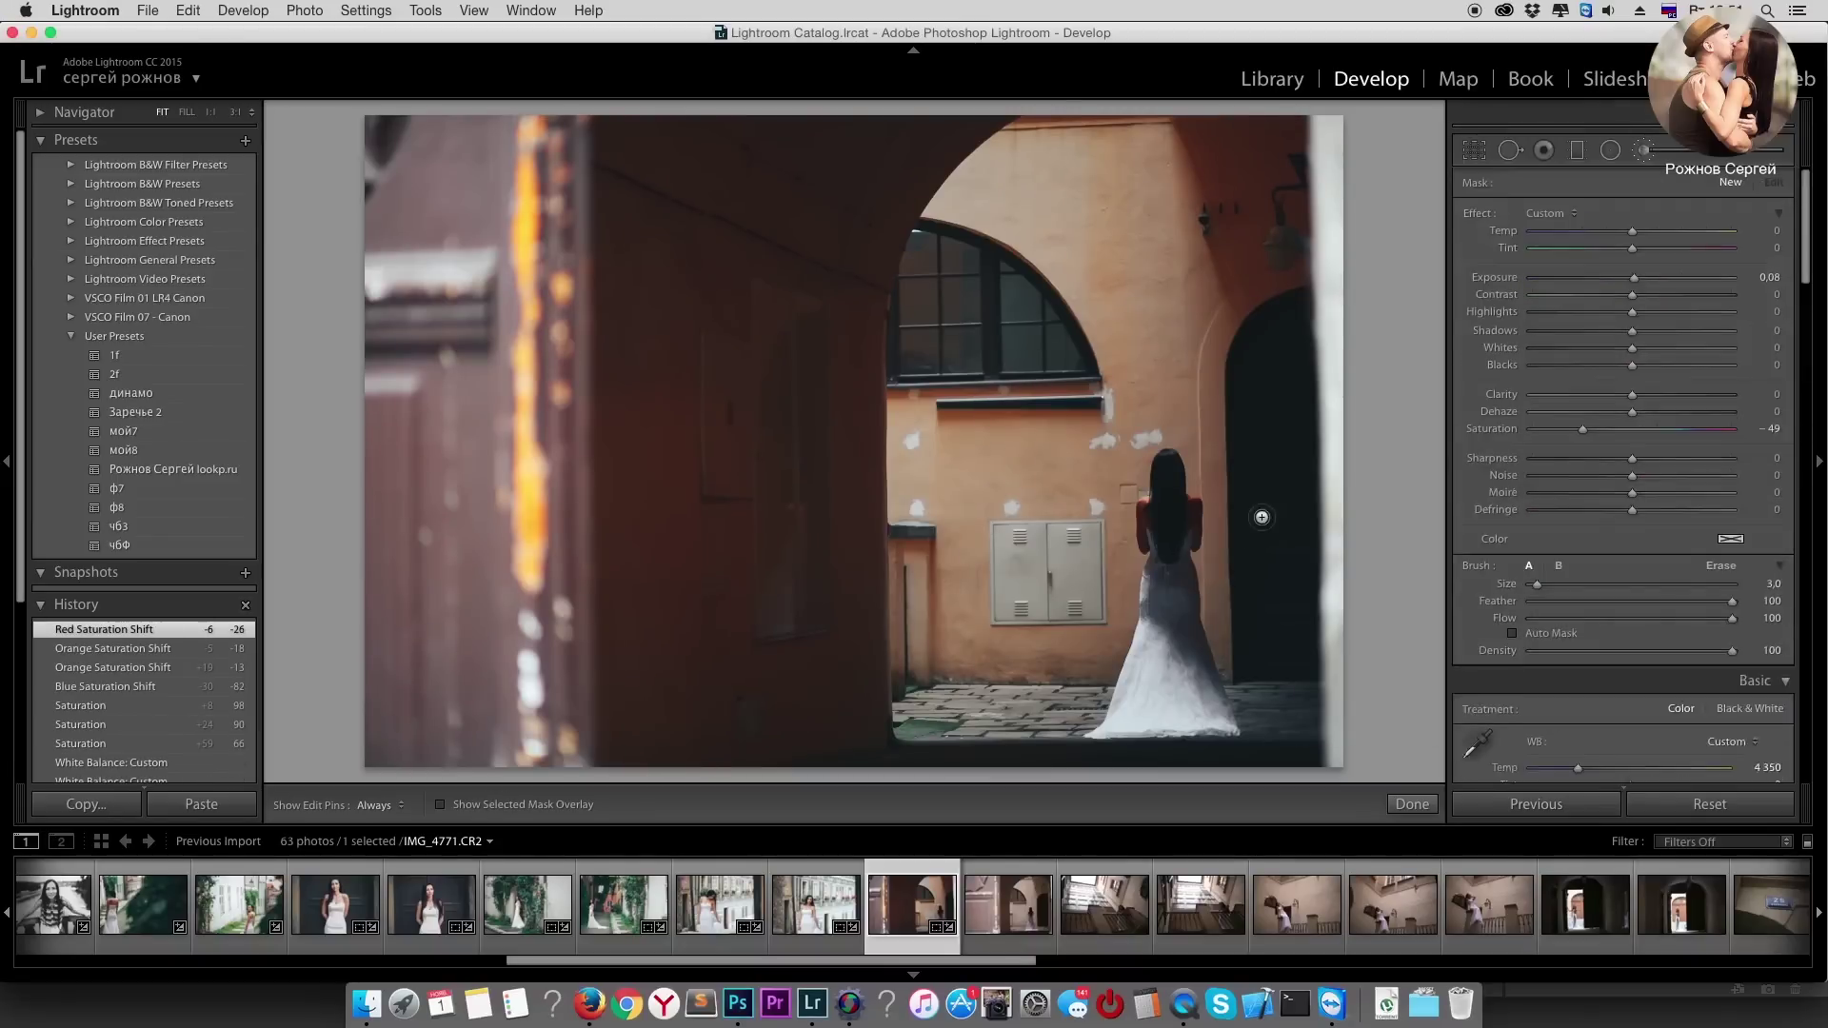
pyautogui.click(1616, 429)
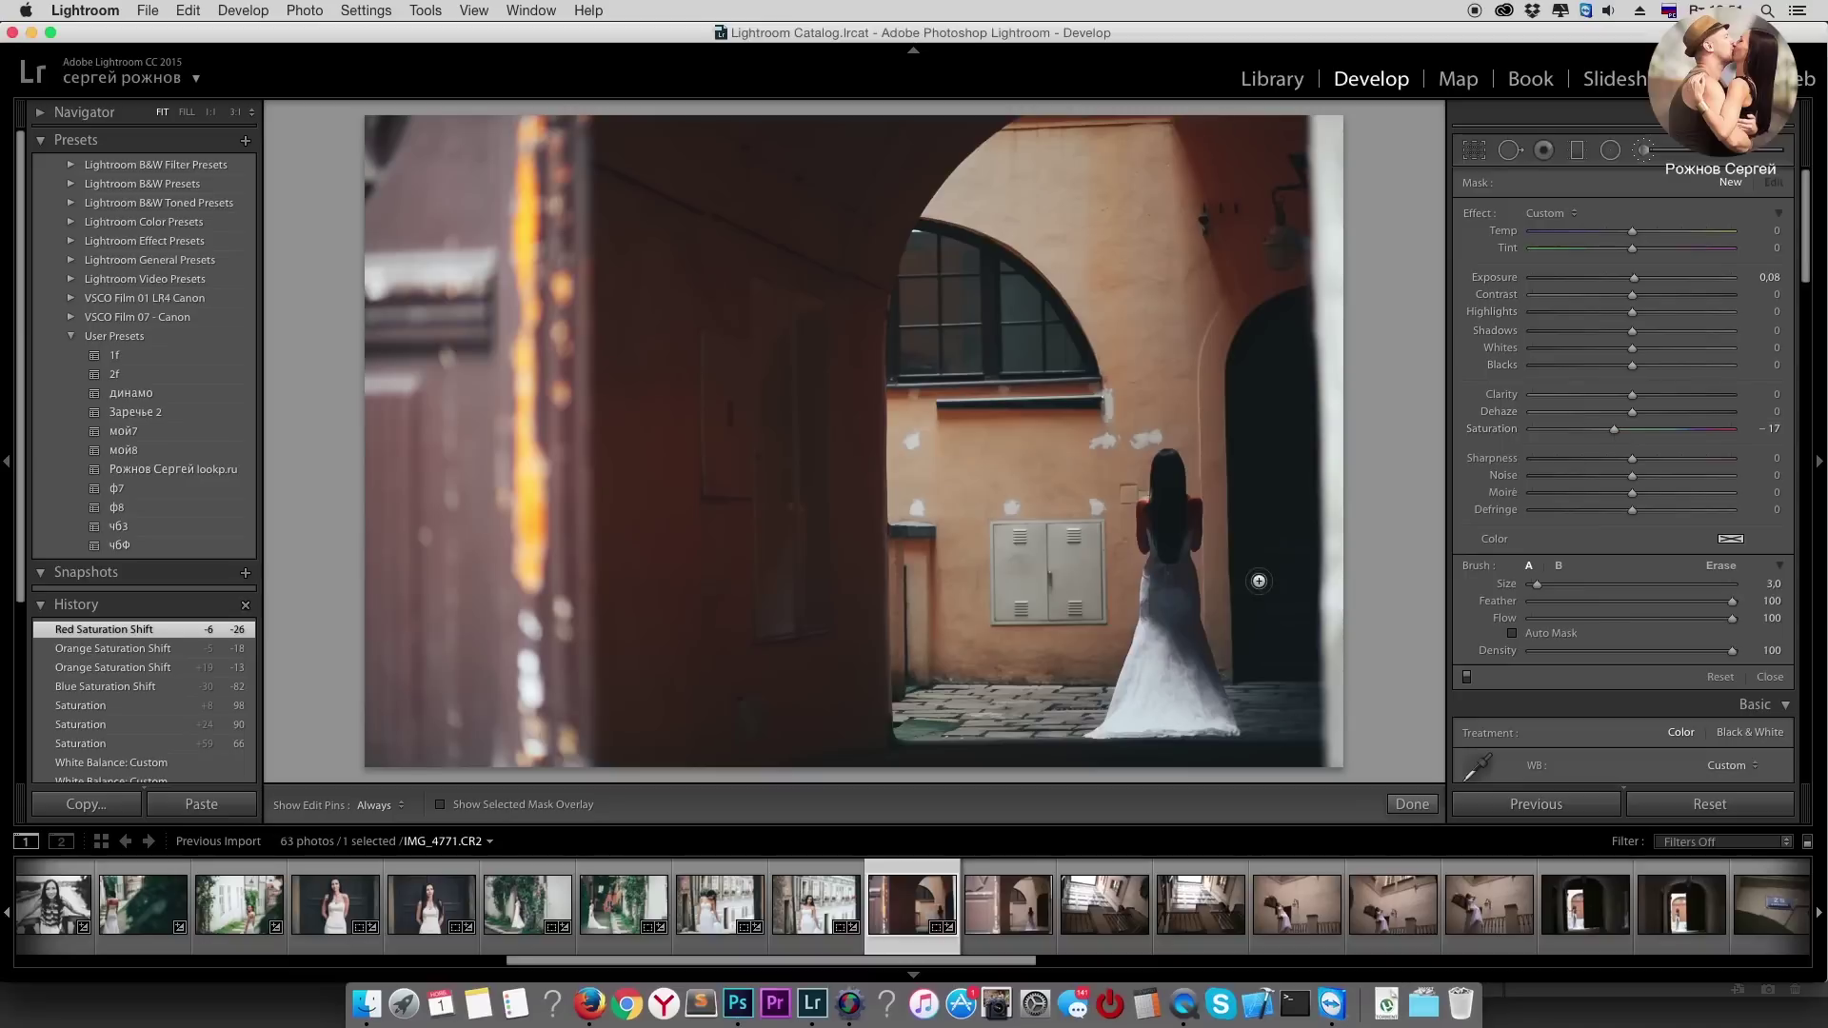
pyautogui.scroll(2, 1192, 520)
pyautogui.scroll(-2, 1192, 521)
pyautogui.press('h')
pyautogui.moveTo(1187, 540)
pyautogui.mouseDown()
pyautogui.moveTo(1154, 515)
pyautogui.moveTo(1192, 505)
pyautogui.moveTo(1193, 566)
pyautogui.mouseUp()
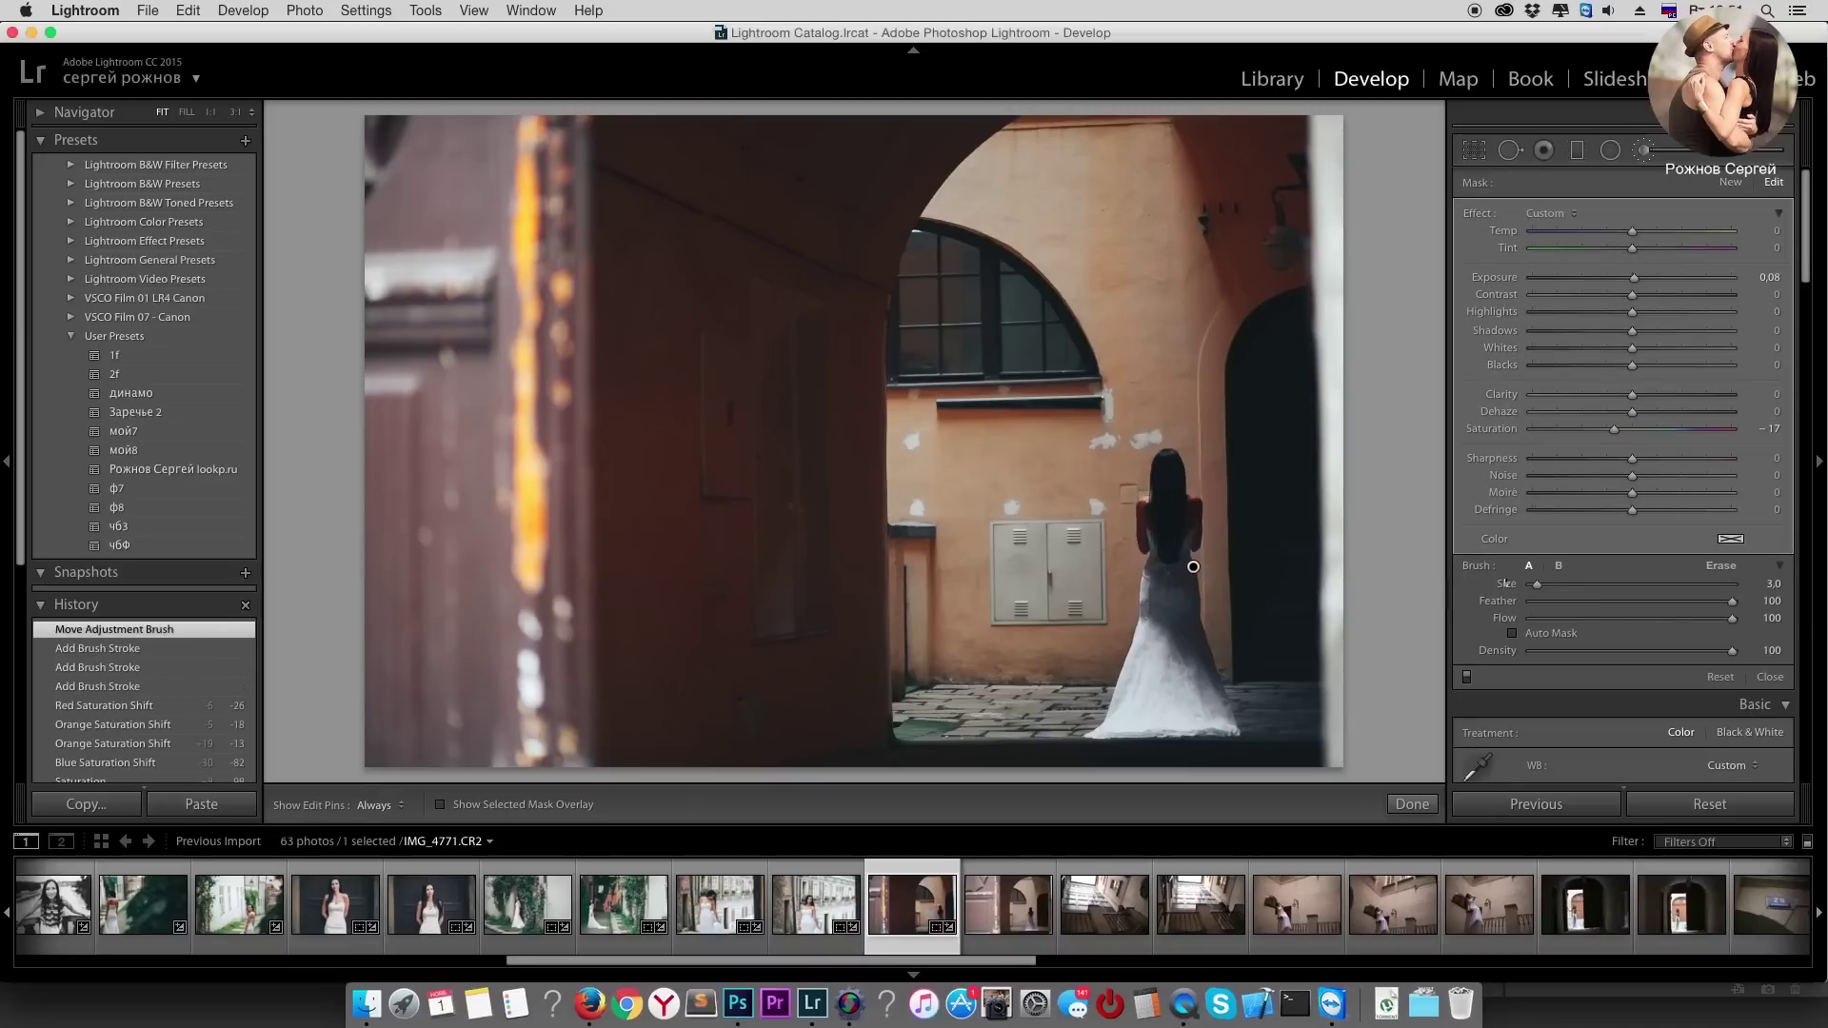
pyautogui.click(1412, 804)
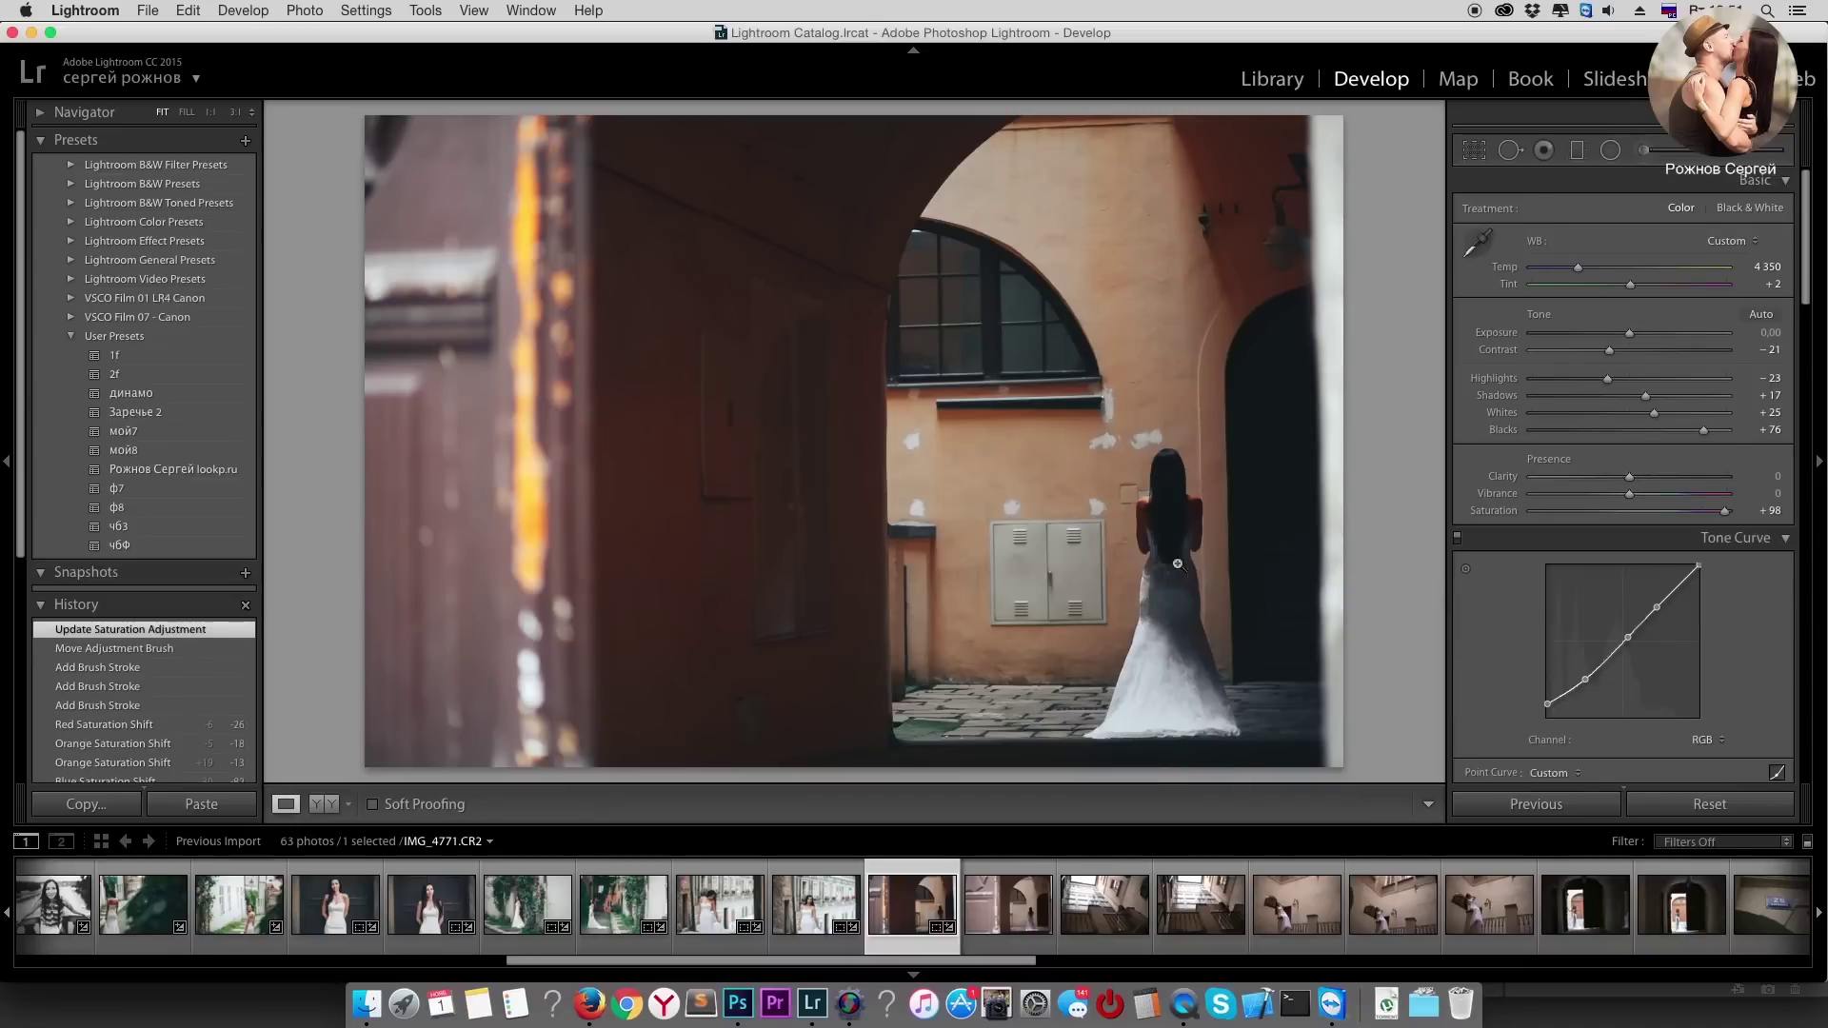
pyautogui.press('Right')
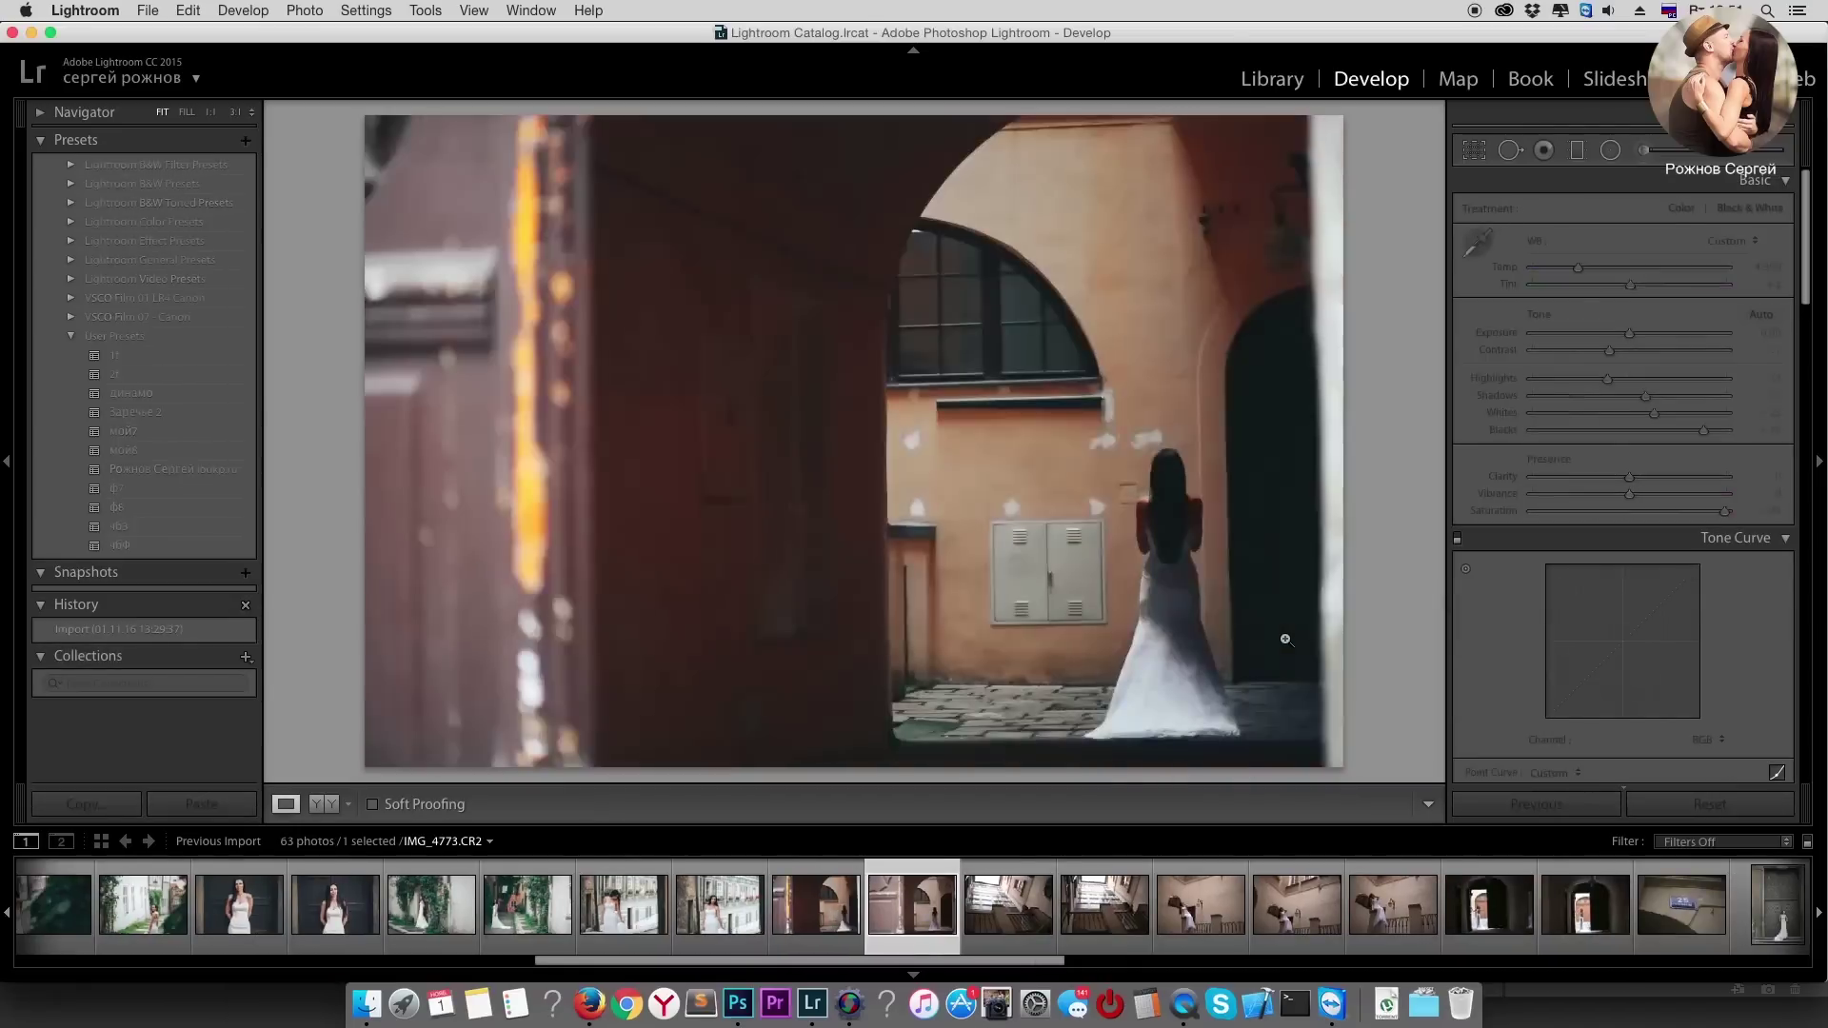
# Step: Return to IMG_4771, compare Before/After, and review its HSL and Basic settings
pyautogui.press('Left')
pyautogui.press('\\')
pyautogui.press('\\')
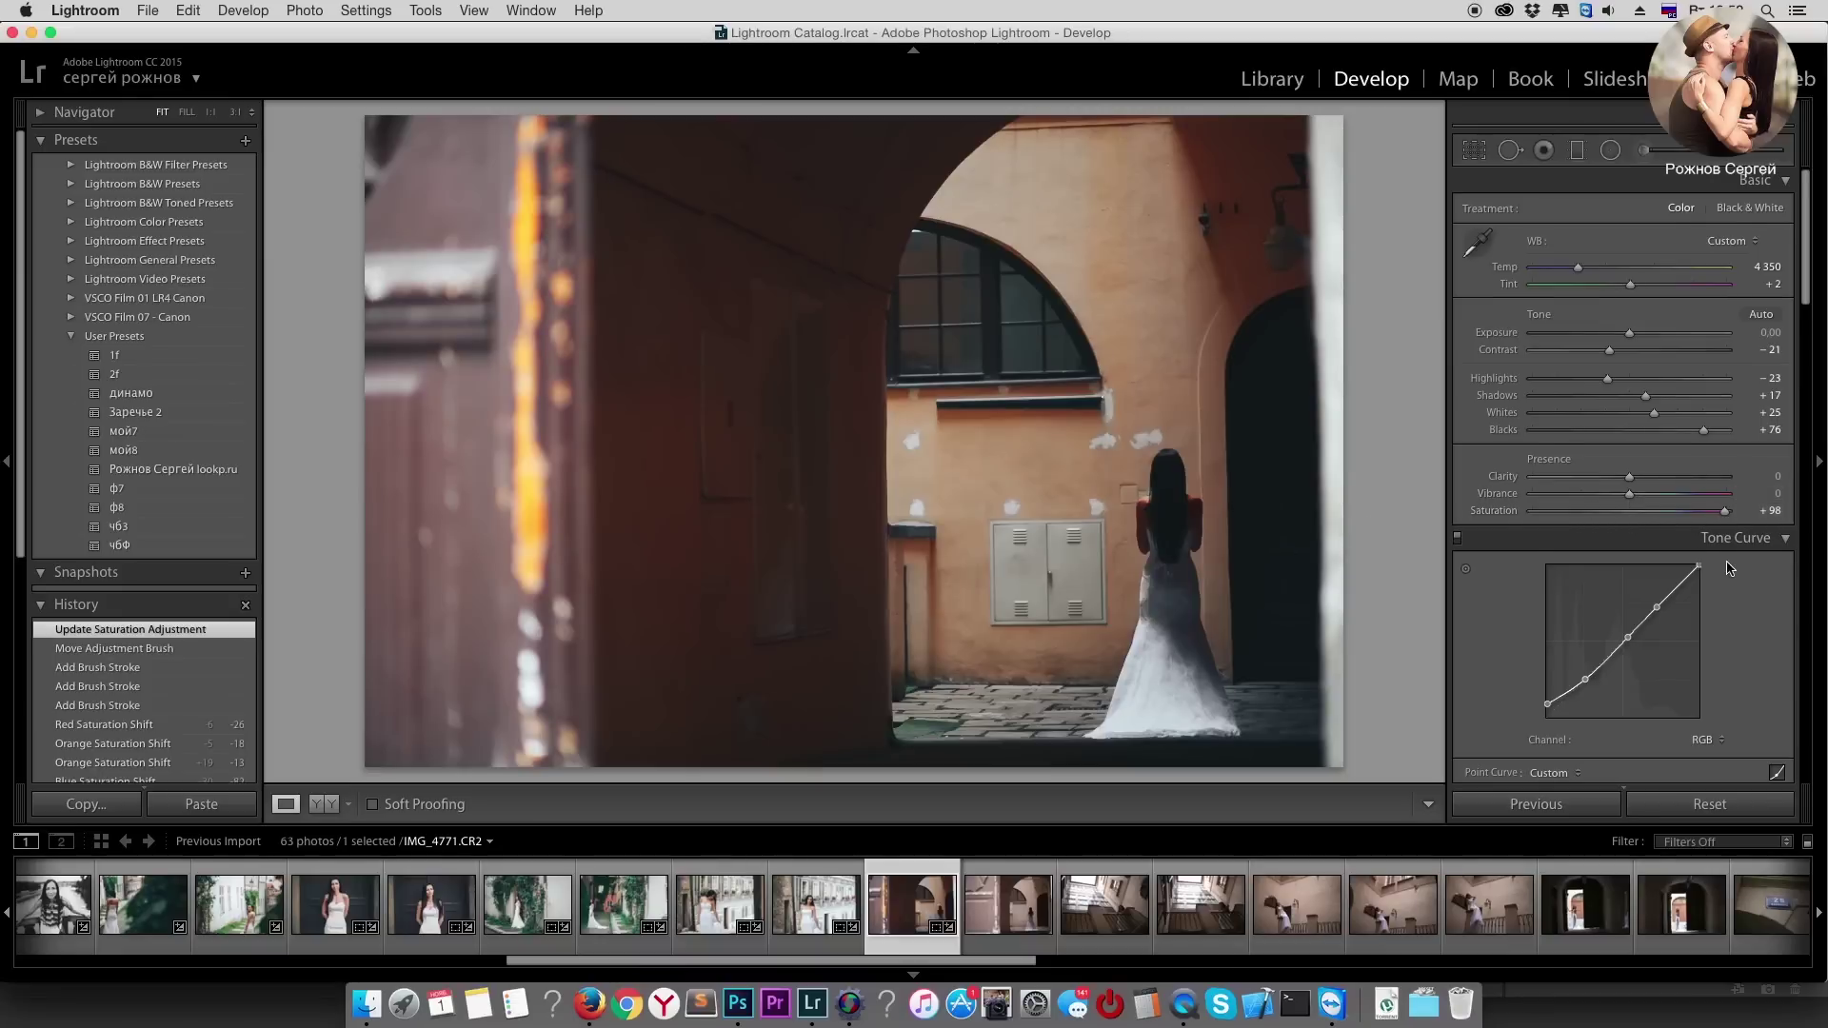
pyautogui.scroll(-5, 1728, 568)
pyautogui.scroll(-5, 1666, 533)
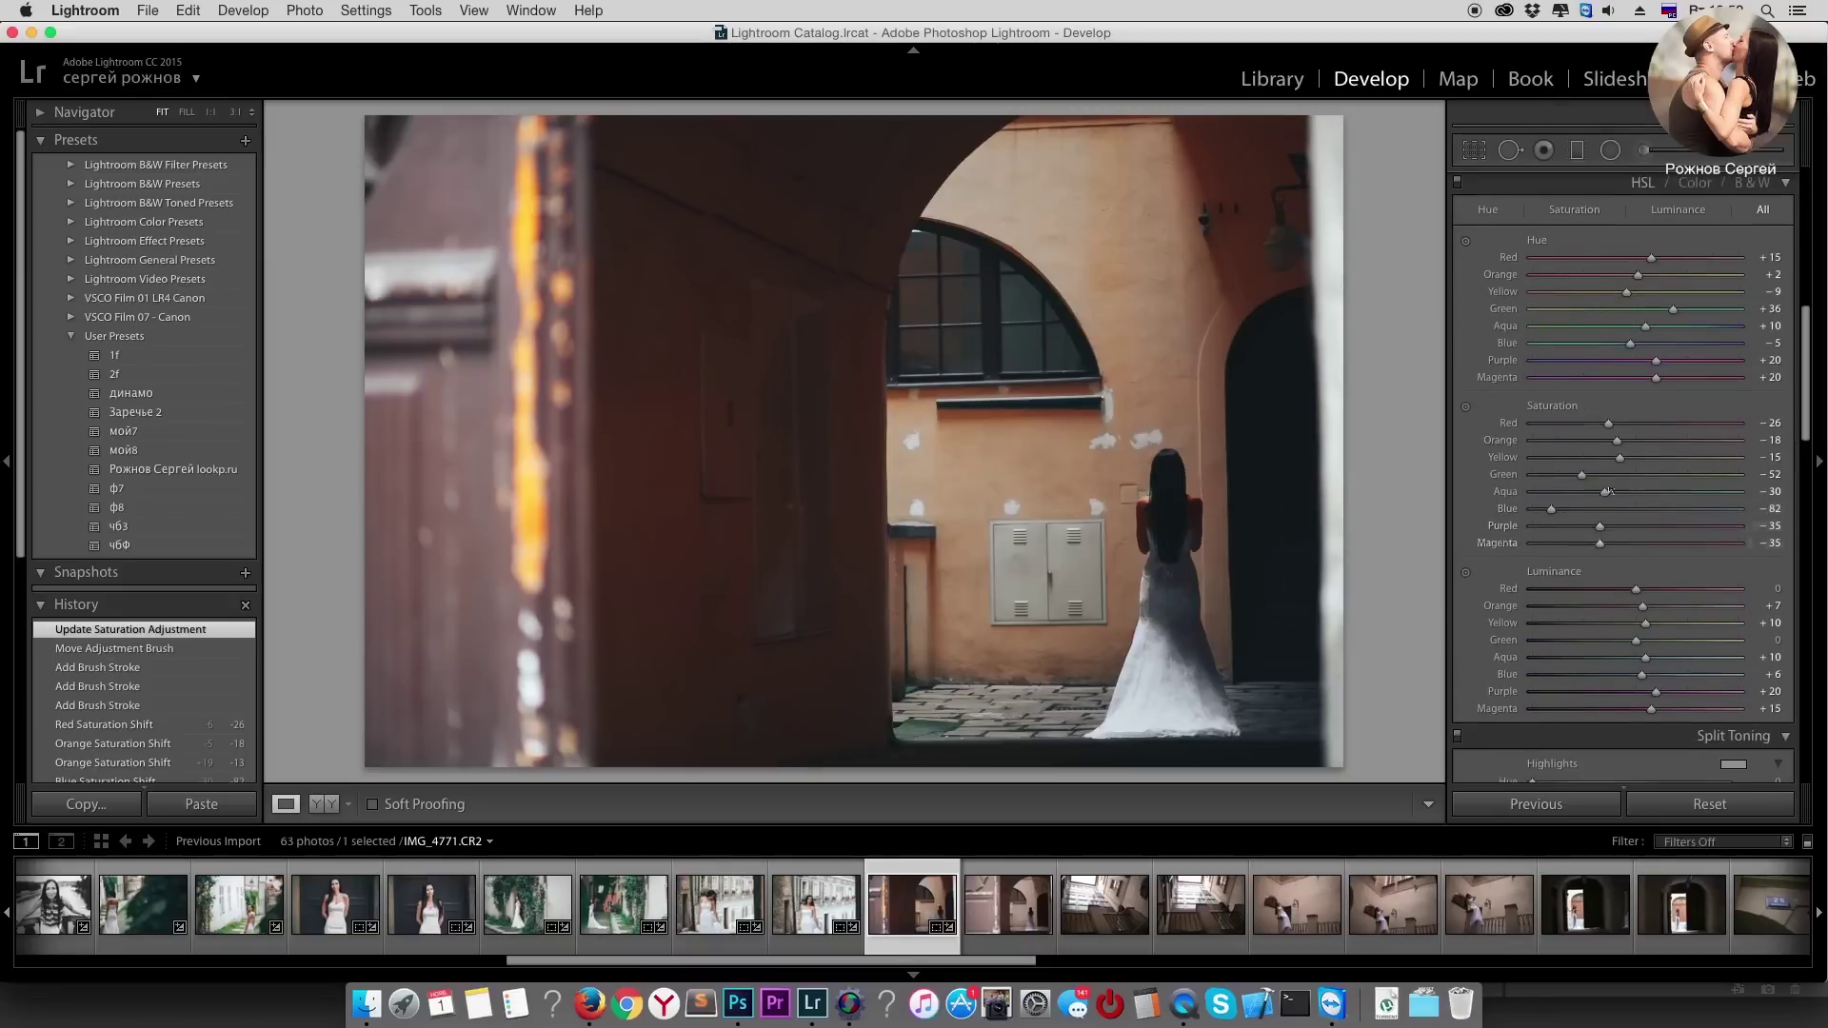
pyautogui.scroll(5, 1637, 524)
pyautogui.scroll(5, 1656, 548)
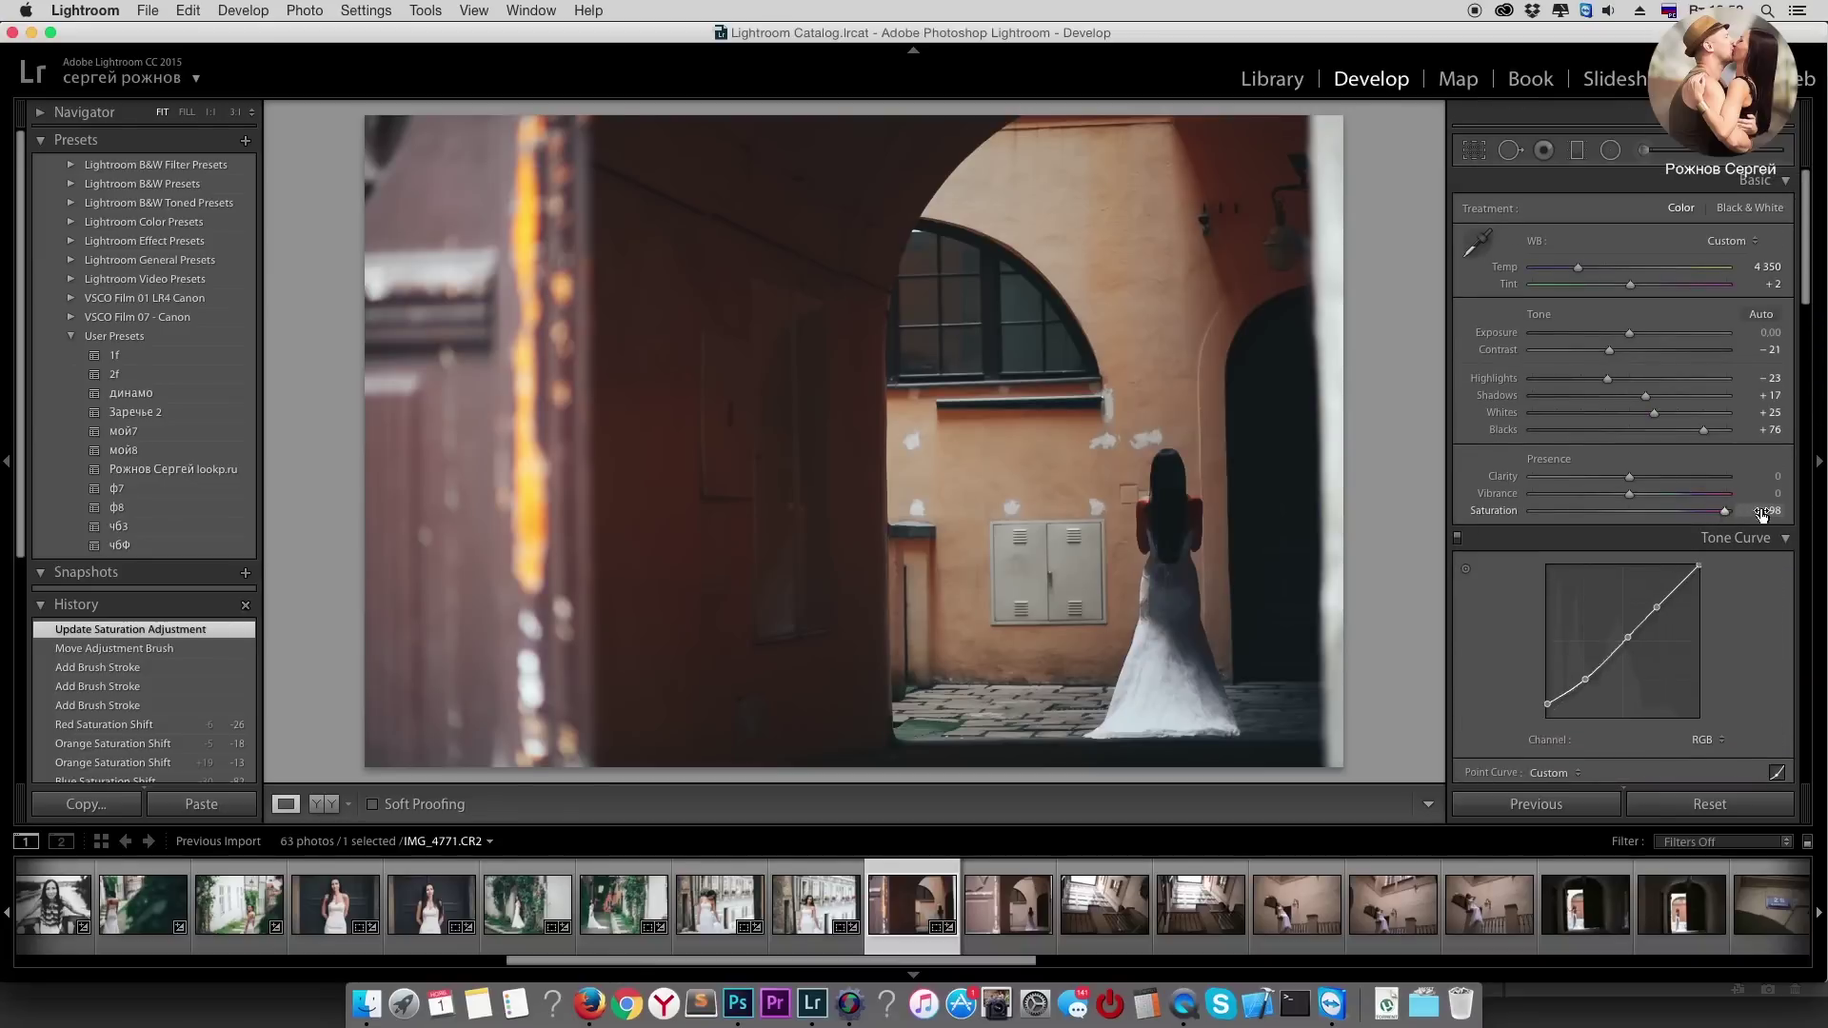
pyautogui.scroll(-1, 1806, 264)
pyautogui.scroll(1, 1802, 253)
pyautogui.moveTo(946, 968); pyautogui.dragTo(994, 968)
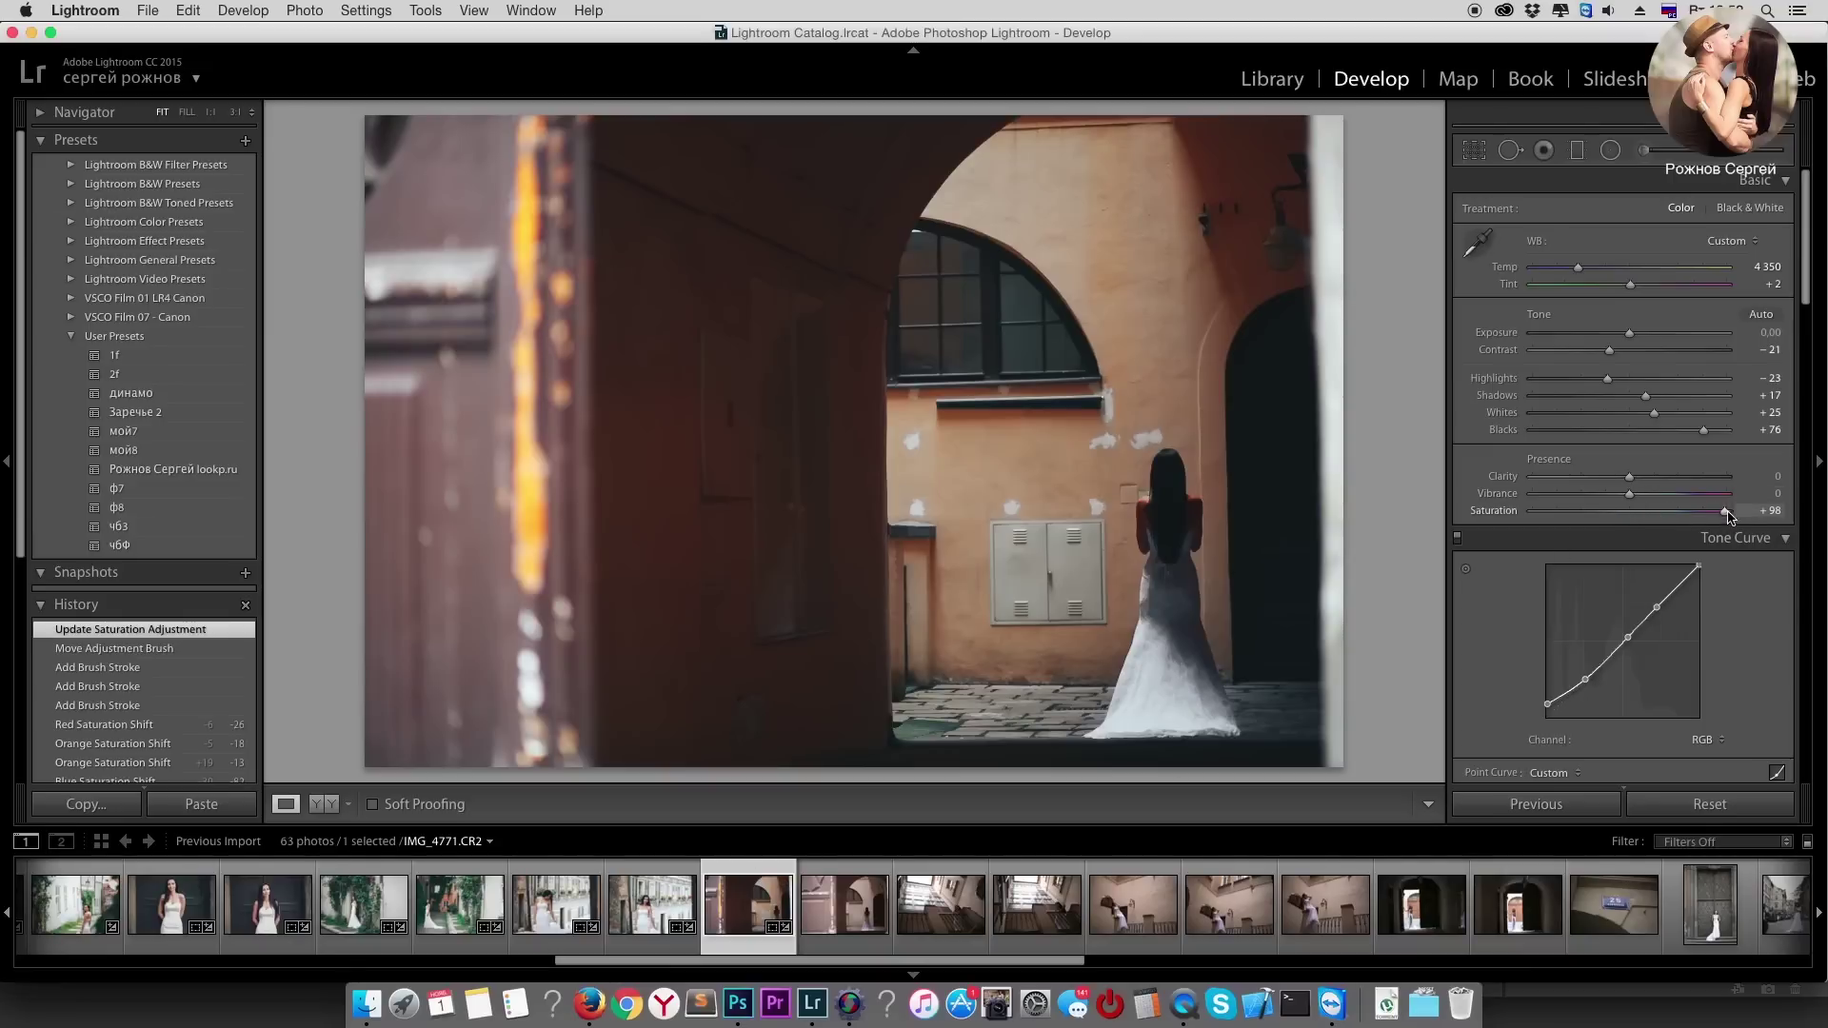
# Step: On IMG_4773, apply the чбф preset, adjust Exposure, push Contrast to +97, and raise Clarity
pyautogui.press('Right')
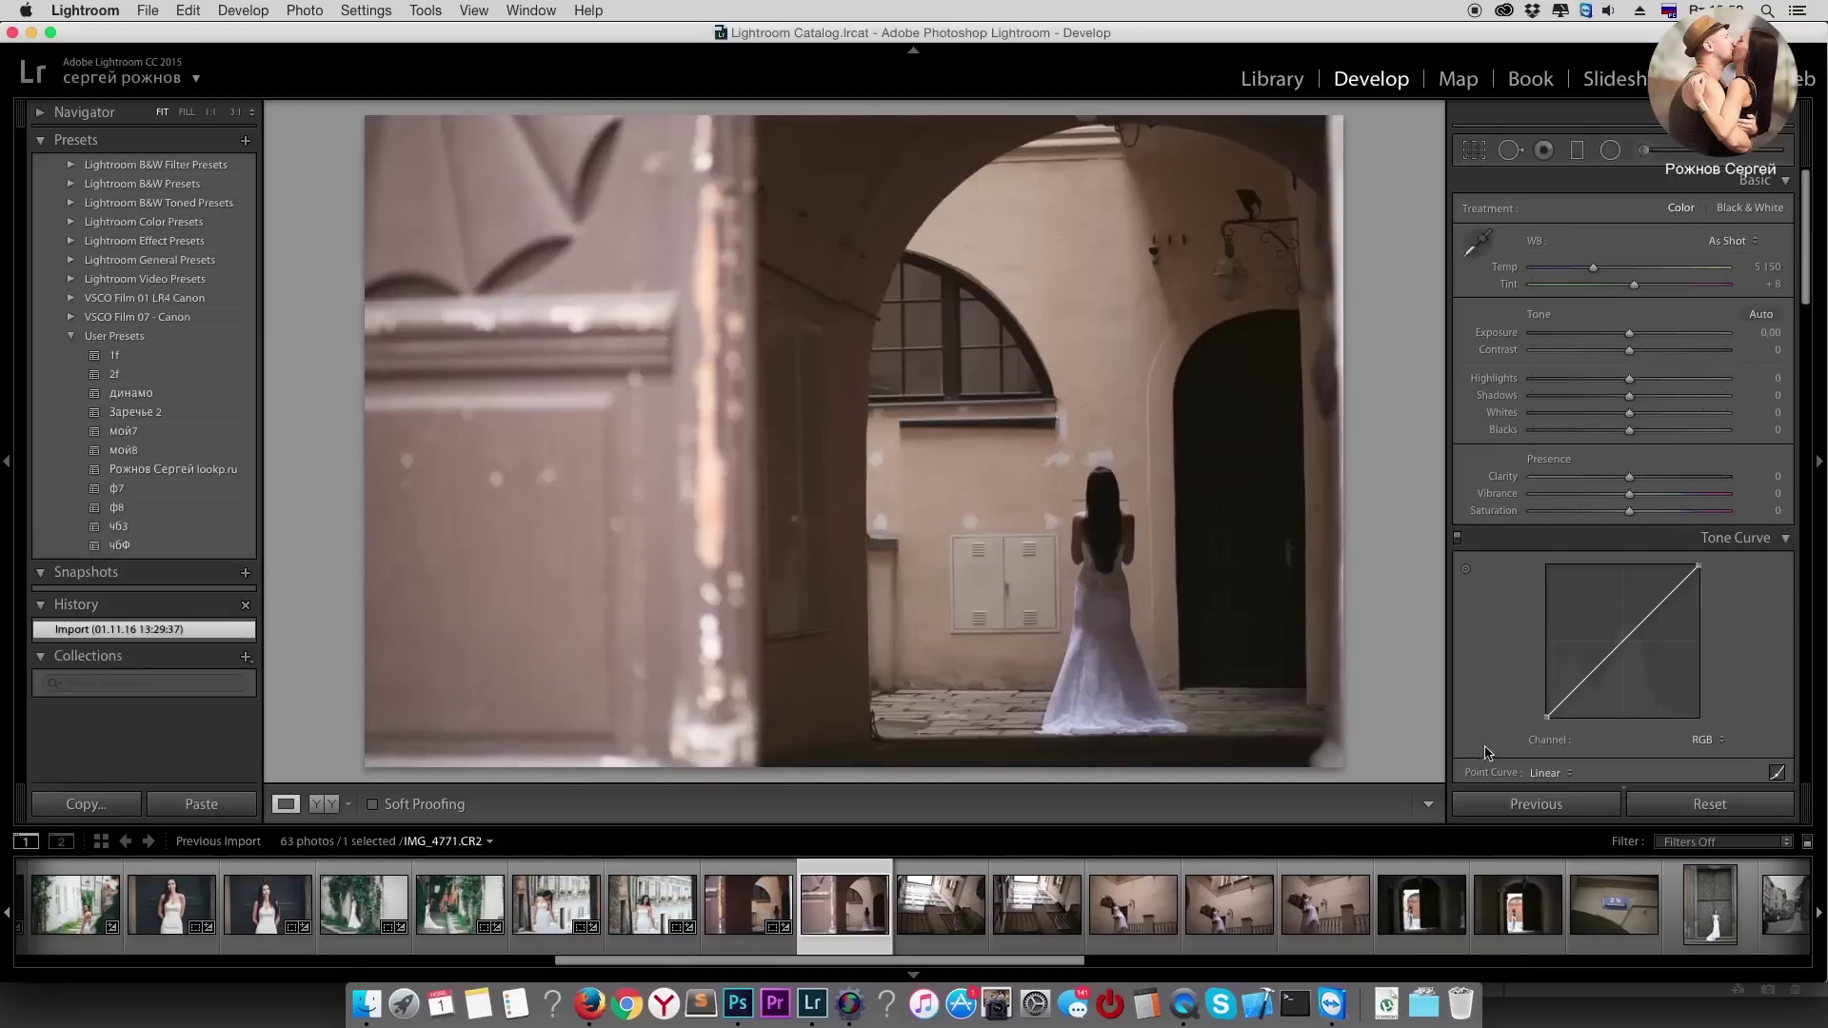
pyautogui.click(149, 545)
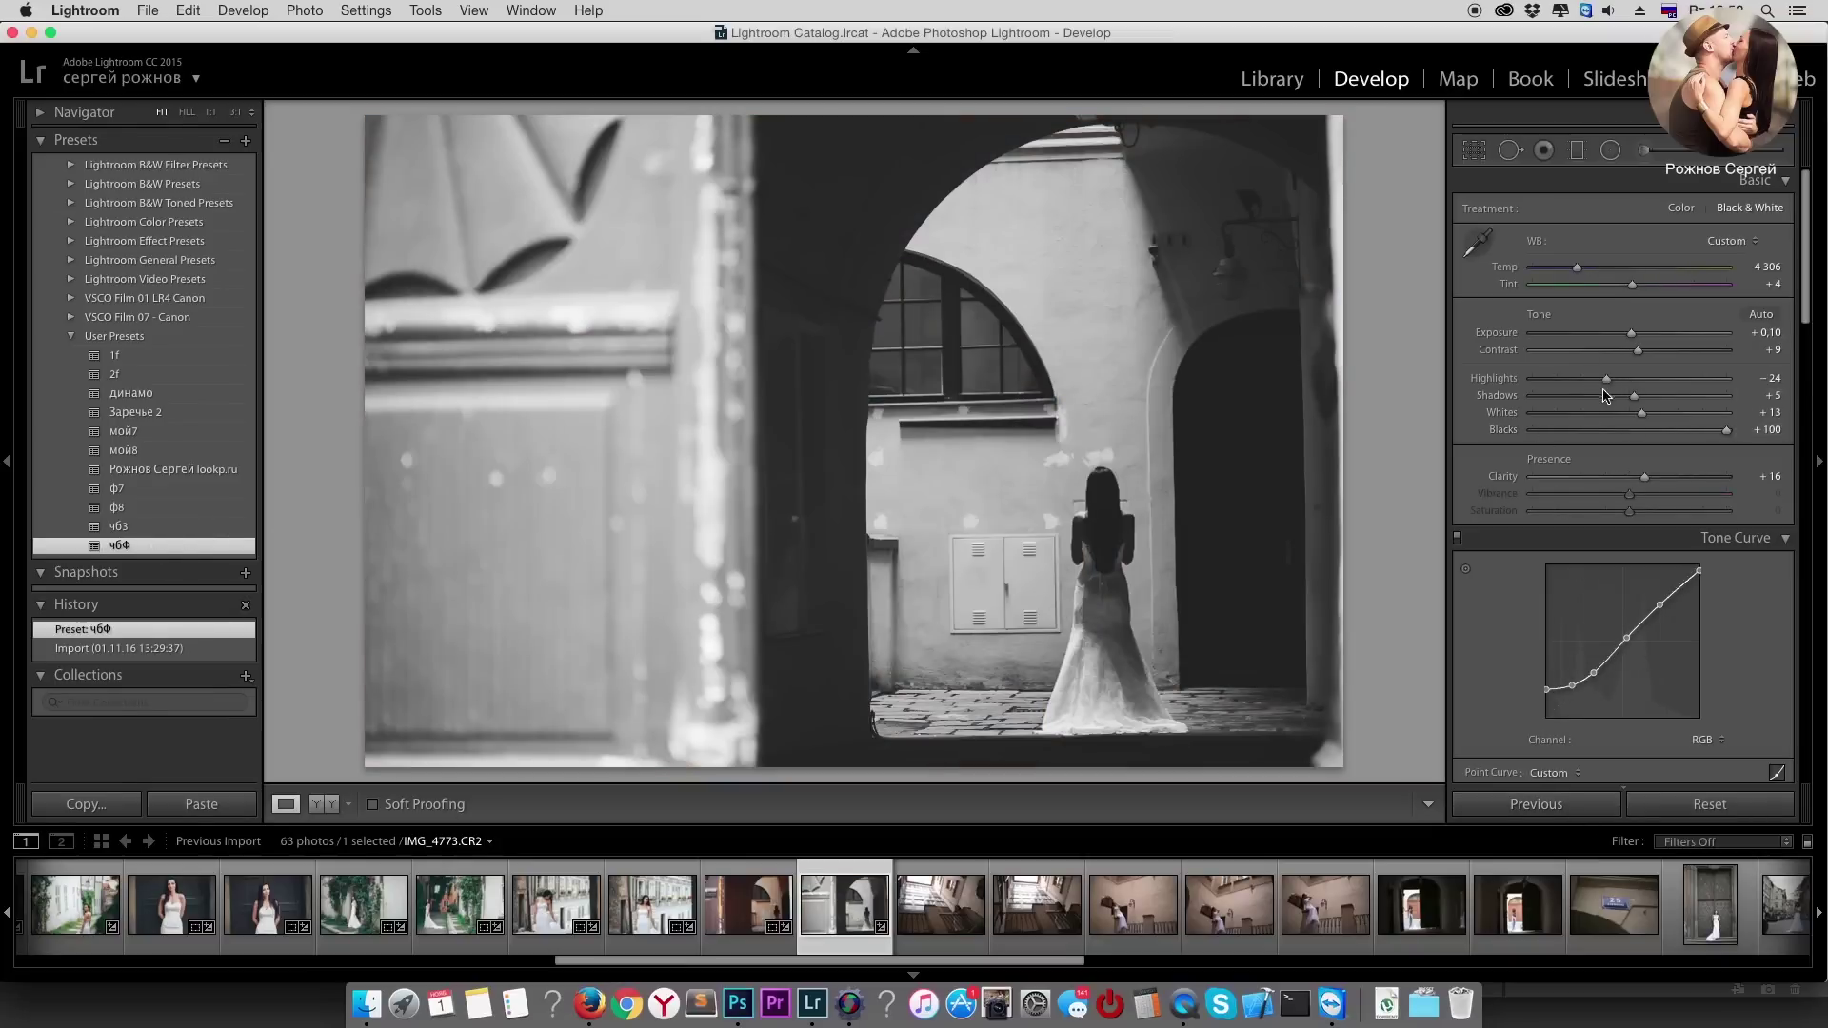
pyautogui.moveTo(1631, 333); pyautogui.dragTo(1690, 354)
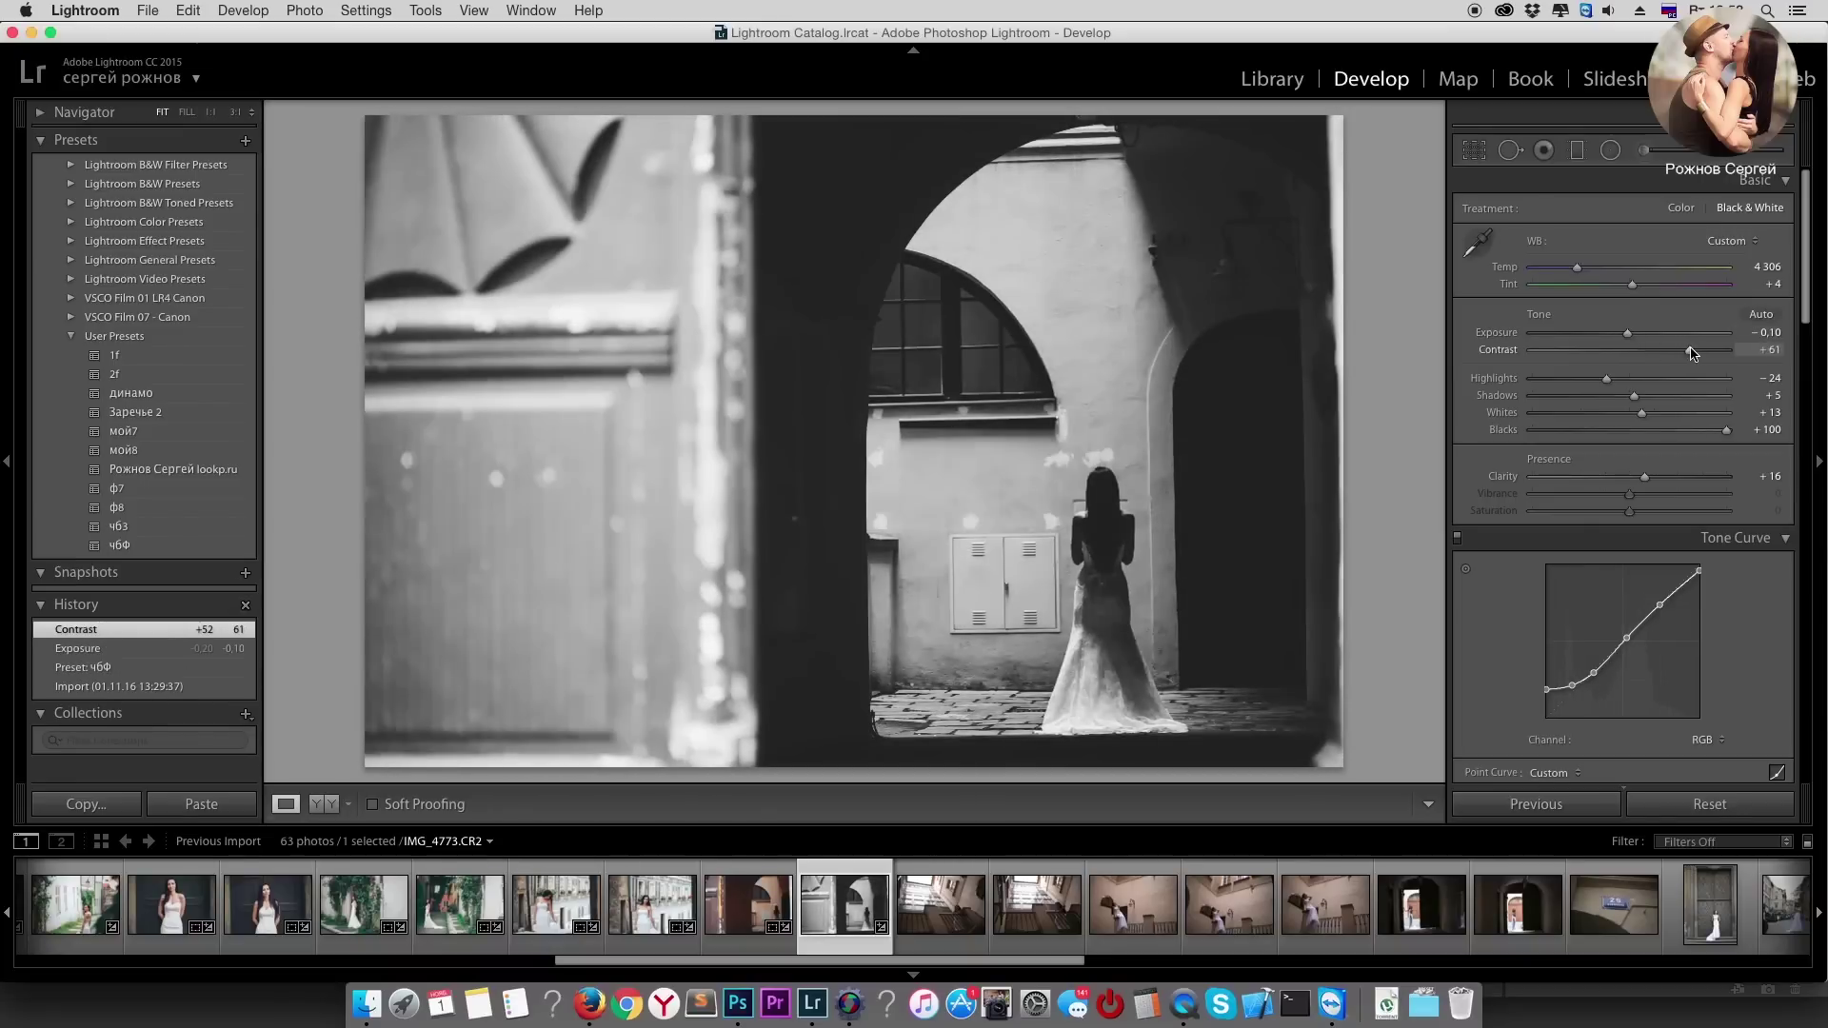
pyautogui.moveTo(1689, 350); pyautogui.dragTo(1727, 351)
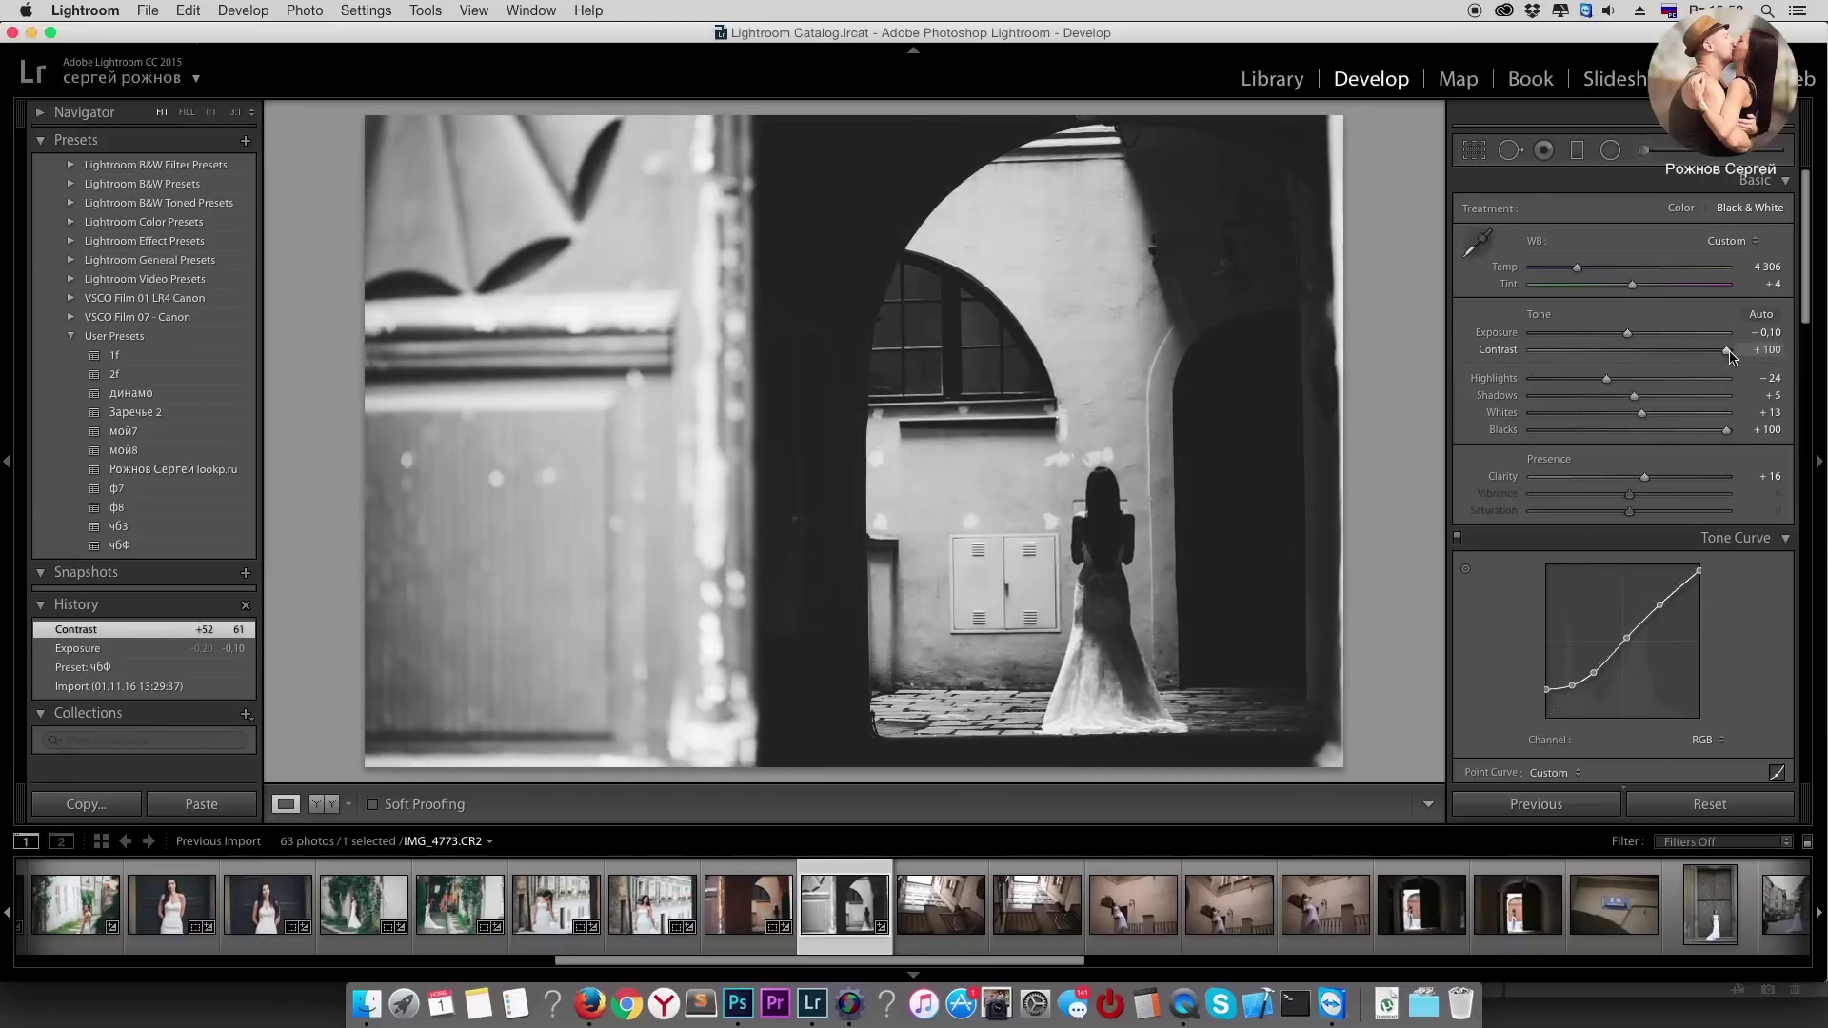
pyautogui.moveTo(1644, 476); pyautogui.dragTo(1658, 478)
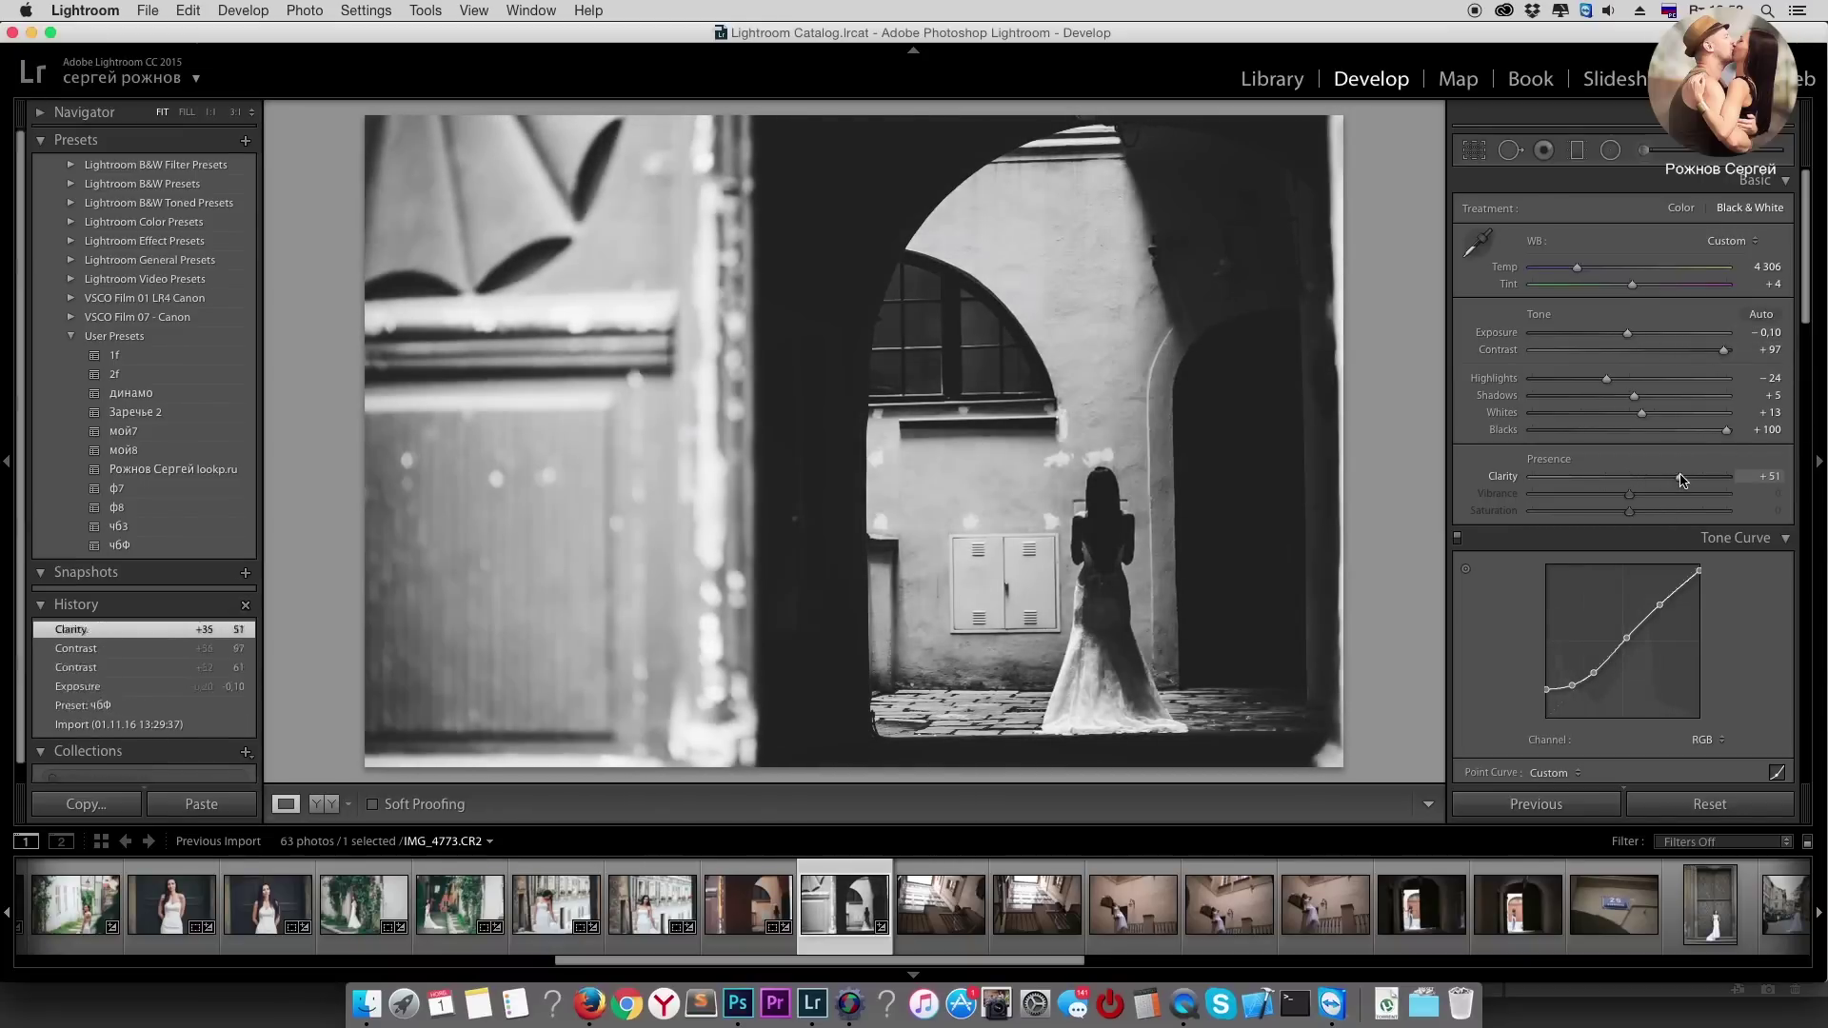
# Step: Straighten the black-and-white photo, refining the angle to 0,70°
pyautogui.click(1473, 150)
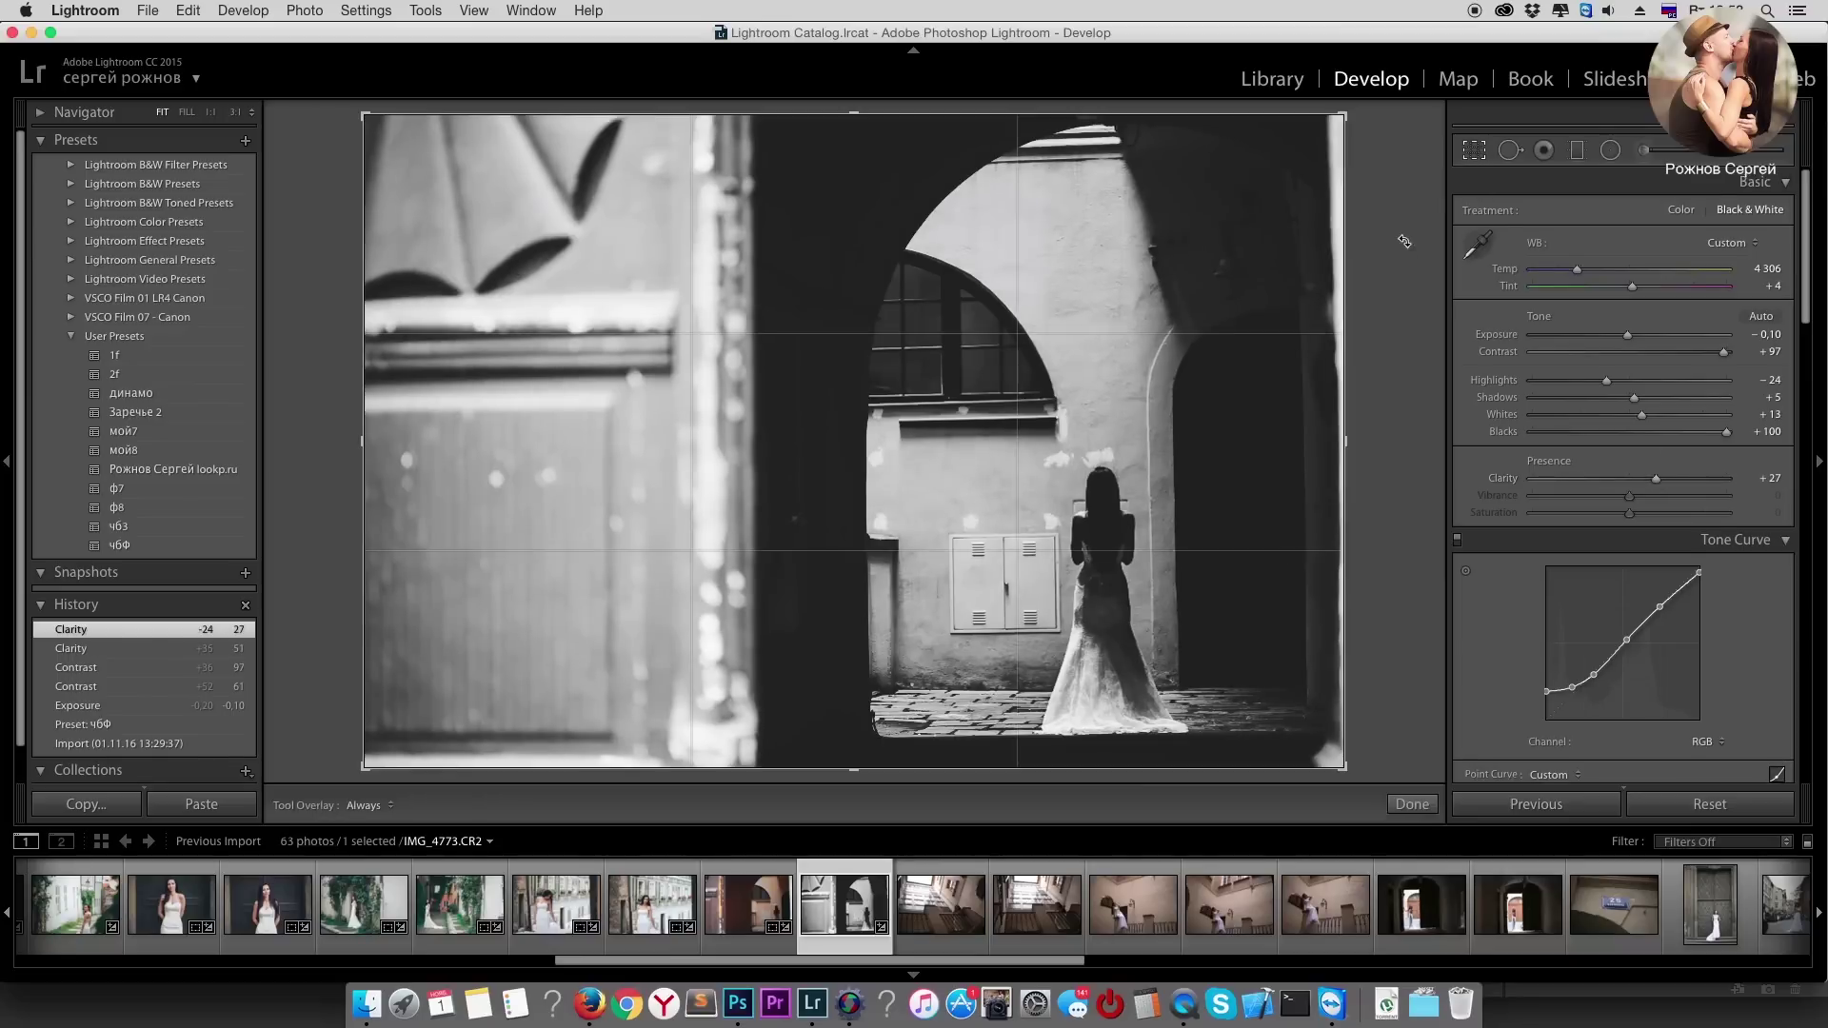
pyautogui.moveTo(1404, 227); pyautogui.dragTo(1399, 240)
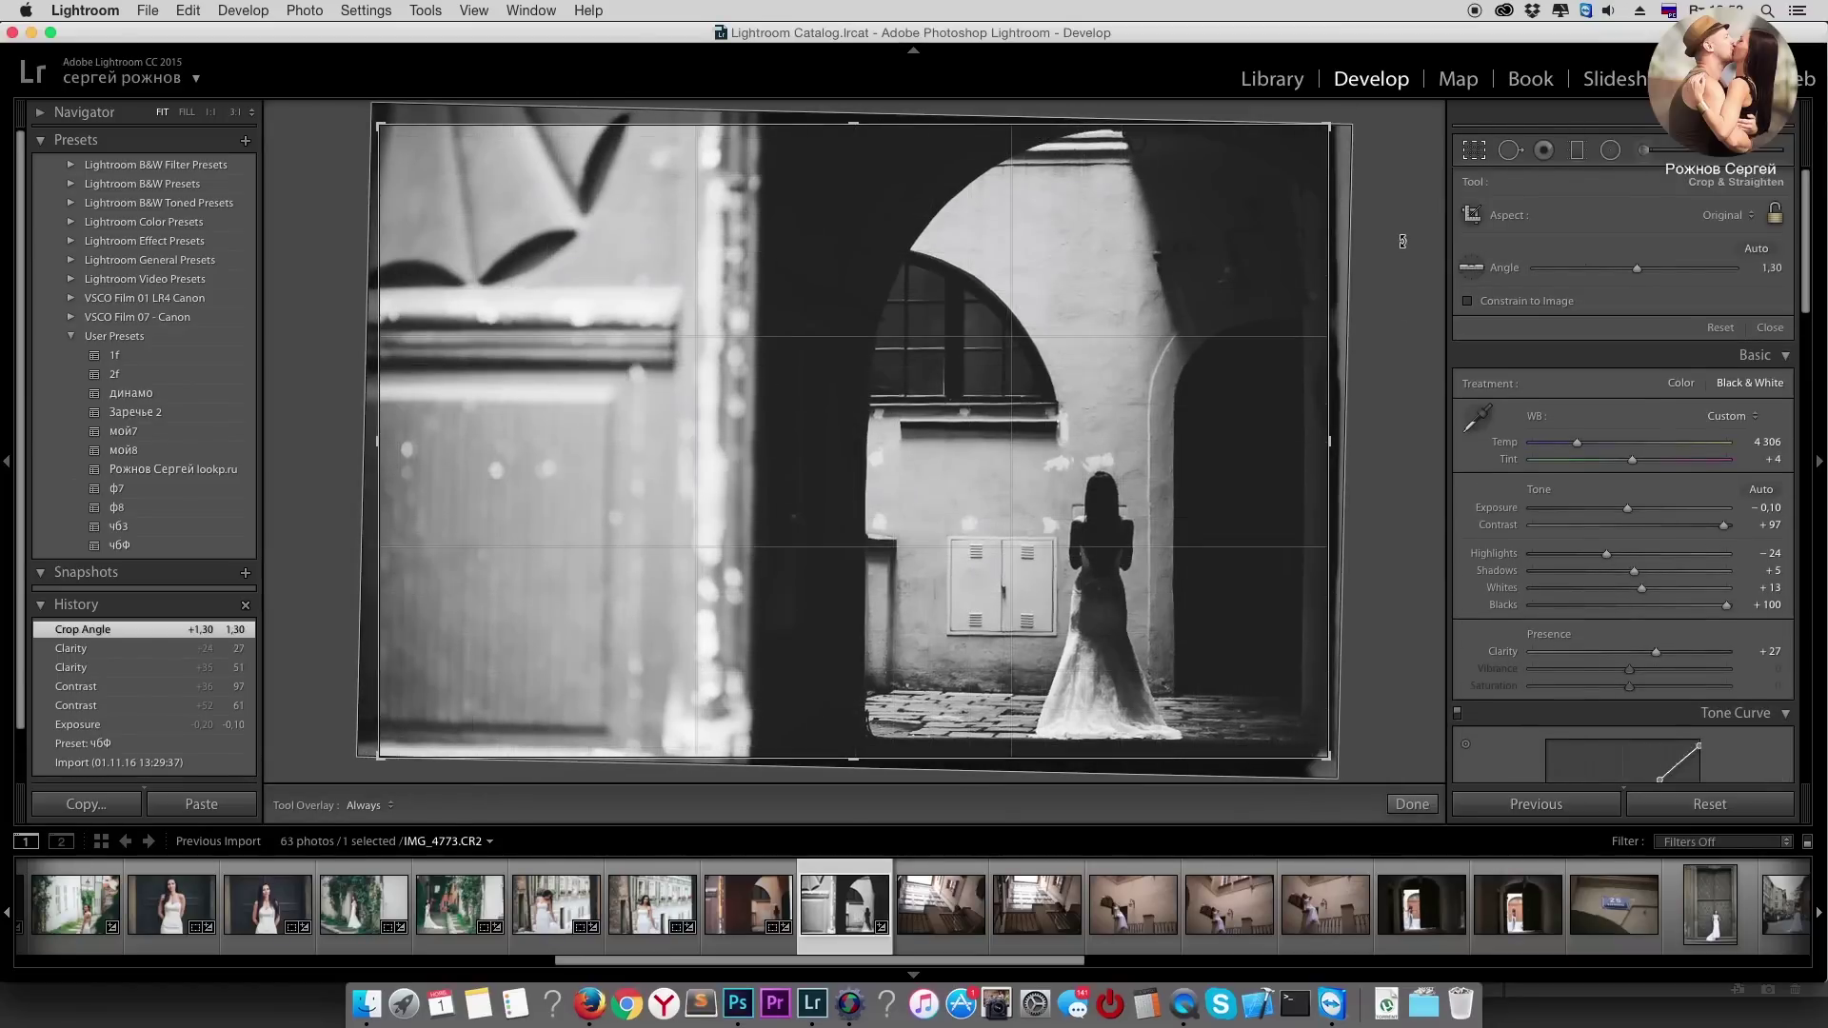
pyautogui.press('Return')
pyautogui.click(1472, 155)
pyautogui.moveTo(1409, 285); pyautogui.dragTo(1413, 352)
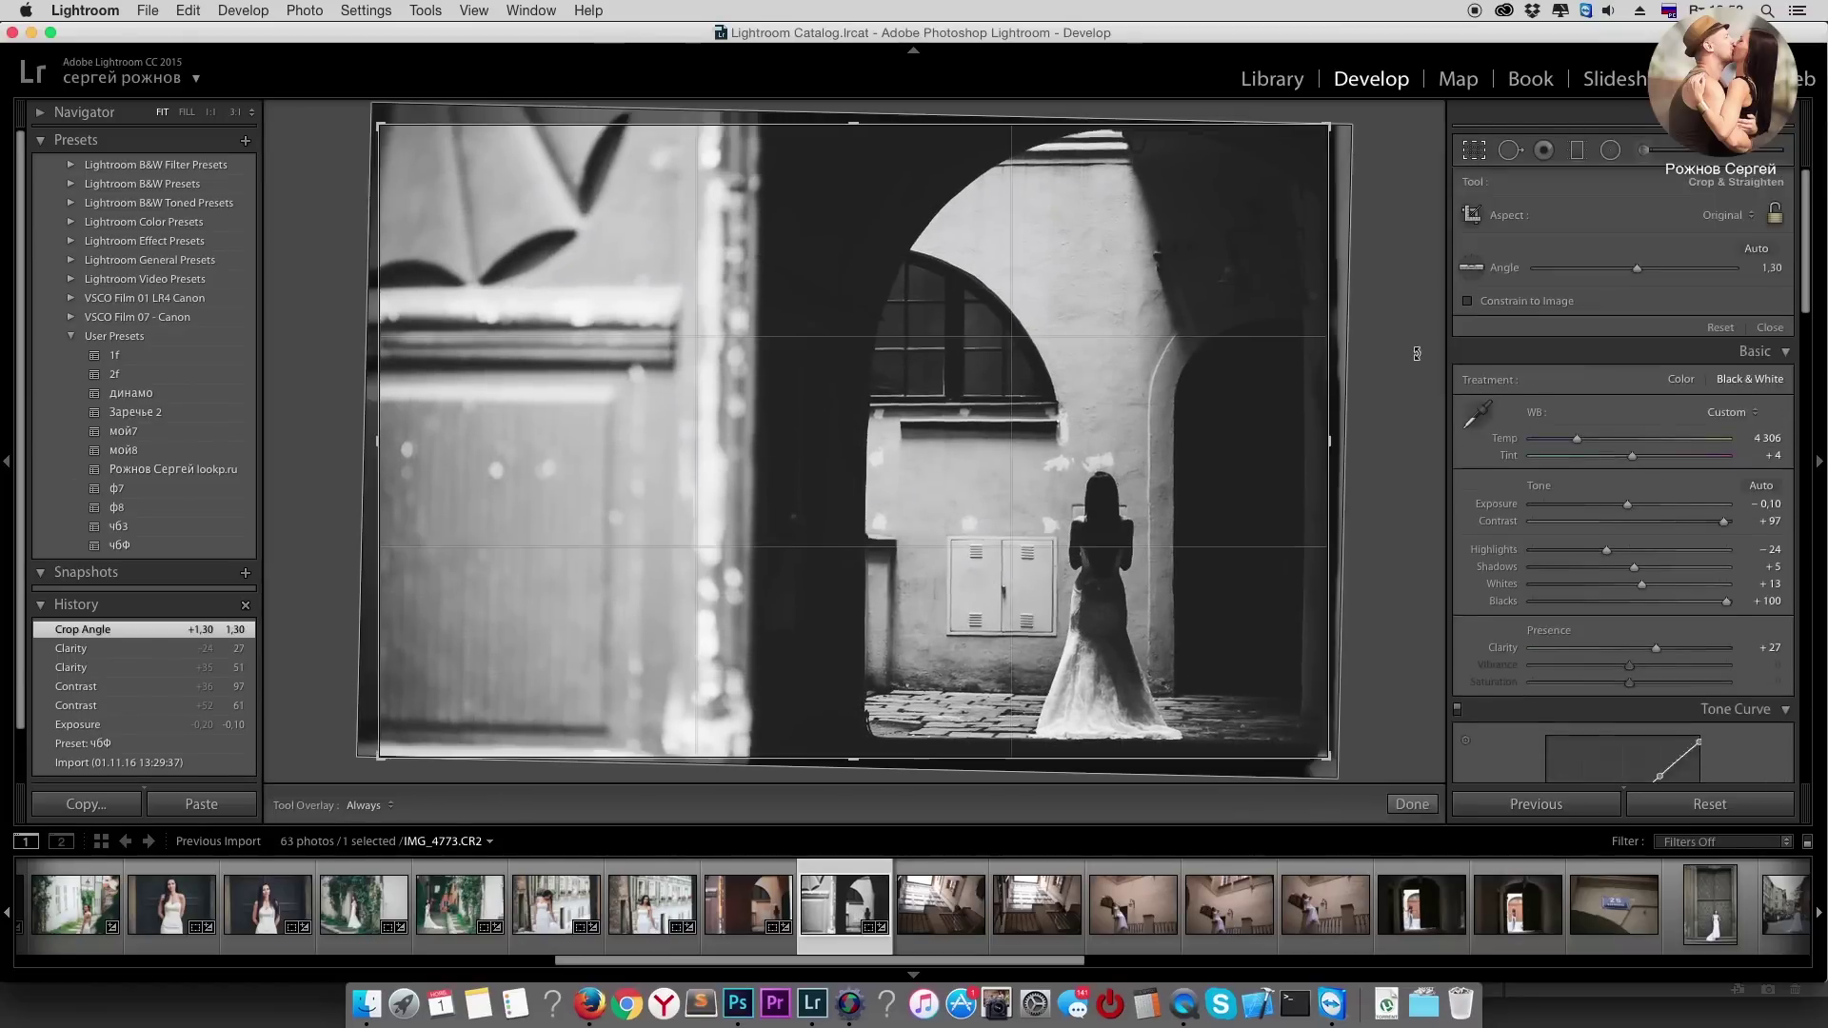
pyautogui.press('Return')
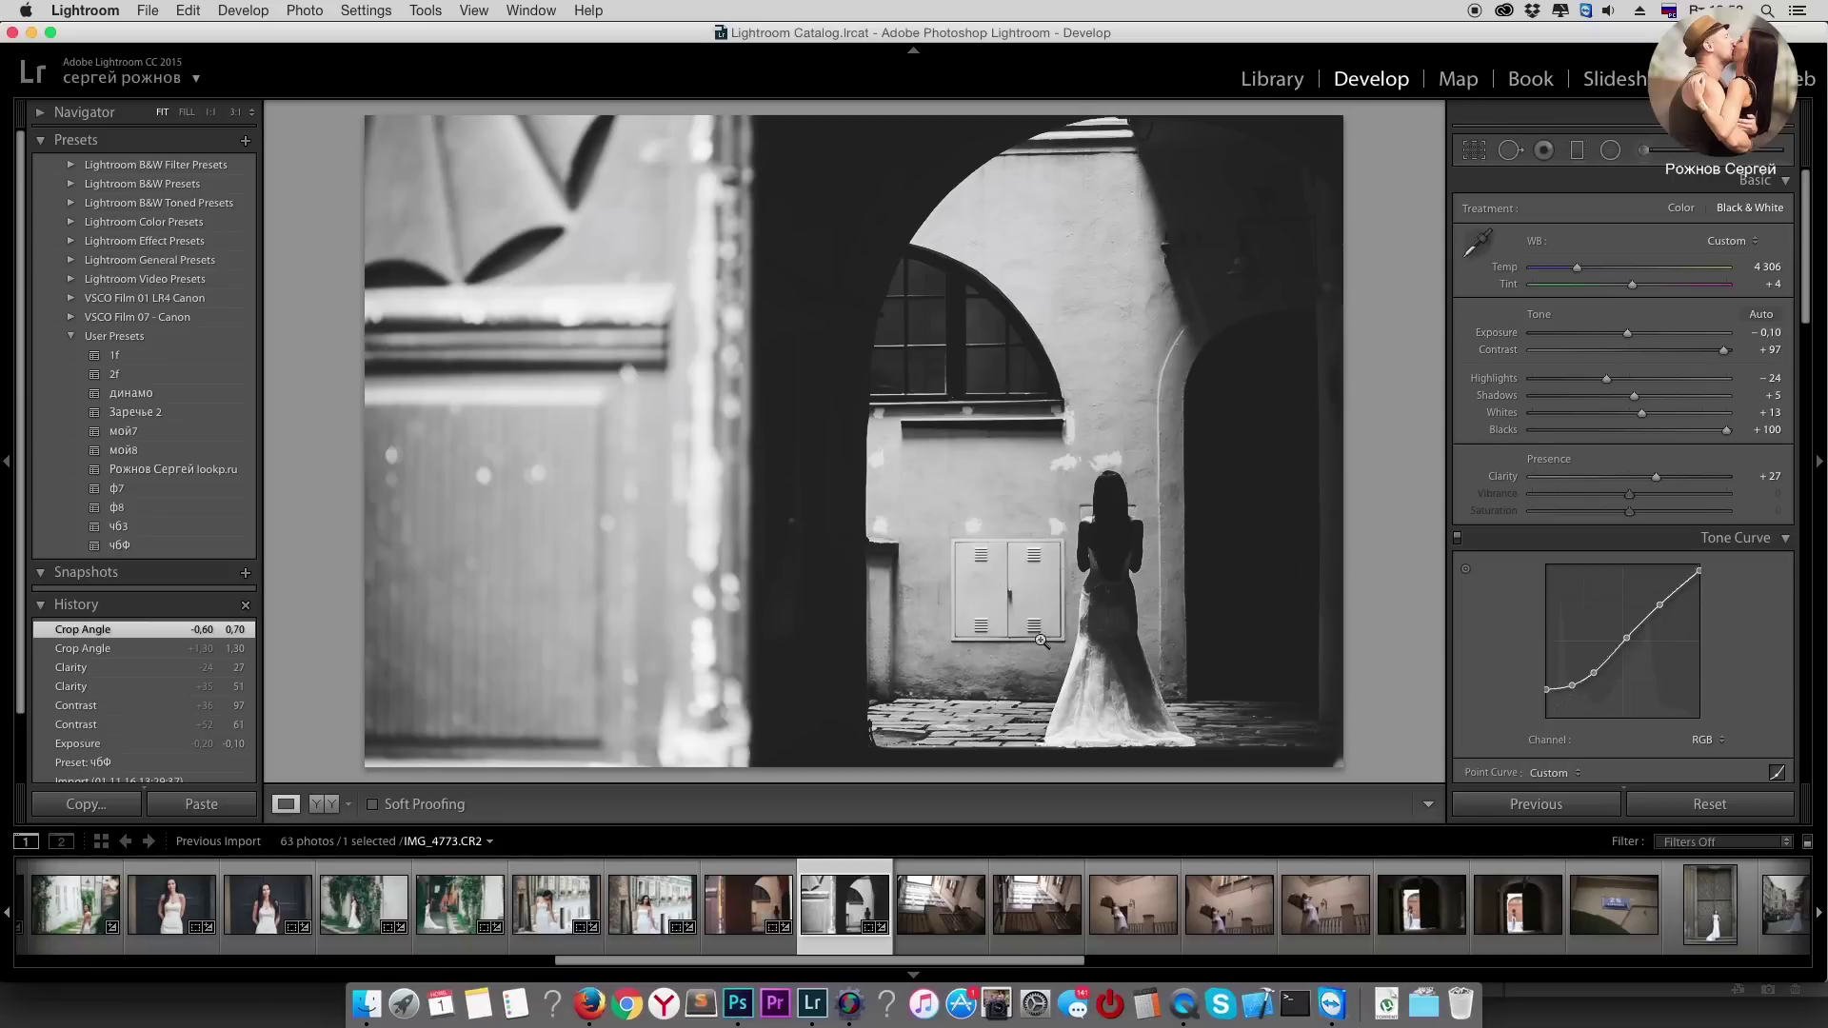
# Step: Raise Clarity to +46, then return to IMG_4771 in the Library grid
pyautogui.moveTo(1656, 476); pyautogui.dragTo(1674, 476)
pyautogui.click(767, 871)
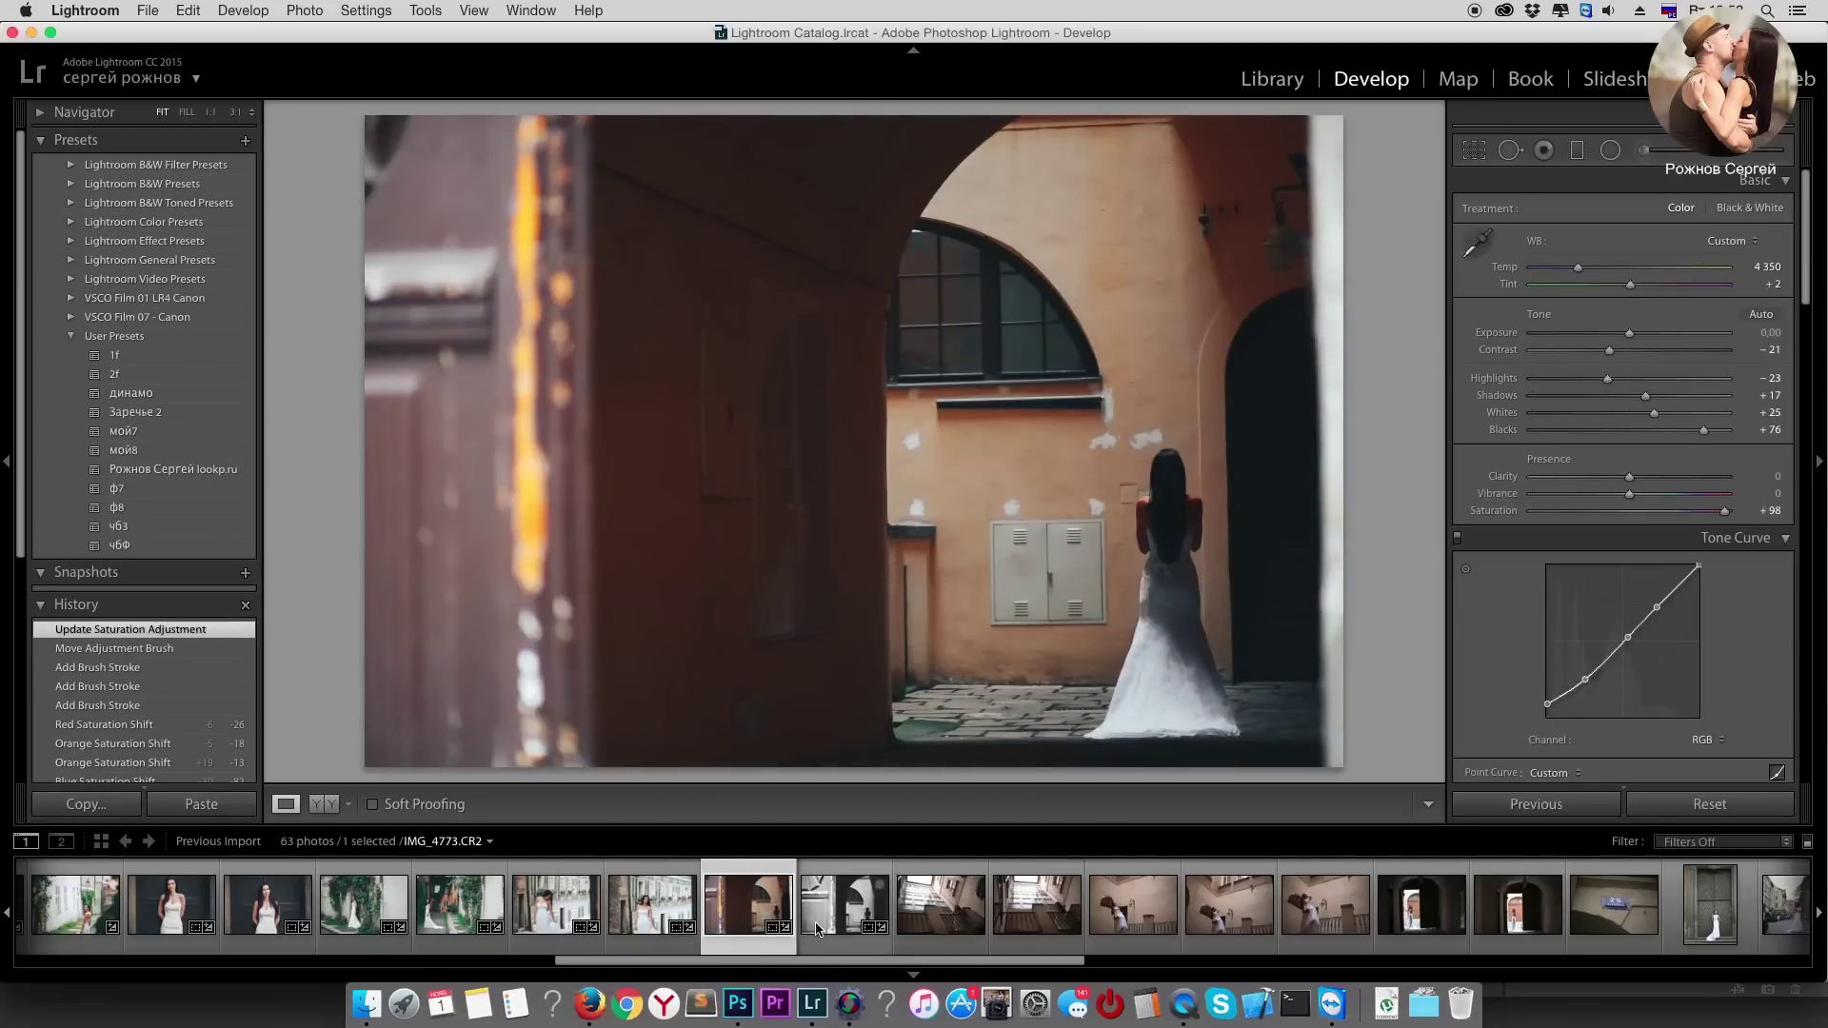
pyautogui.click(1270, 80)
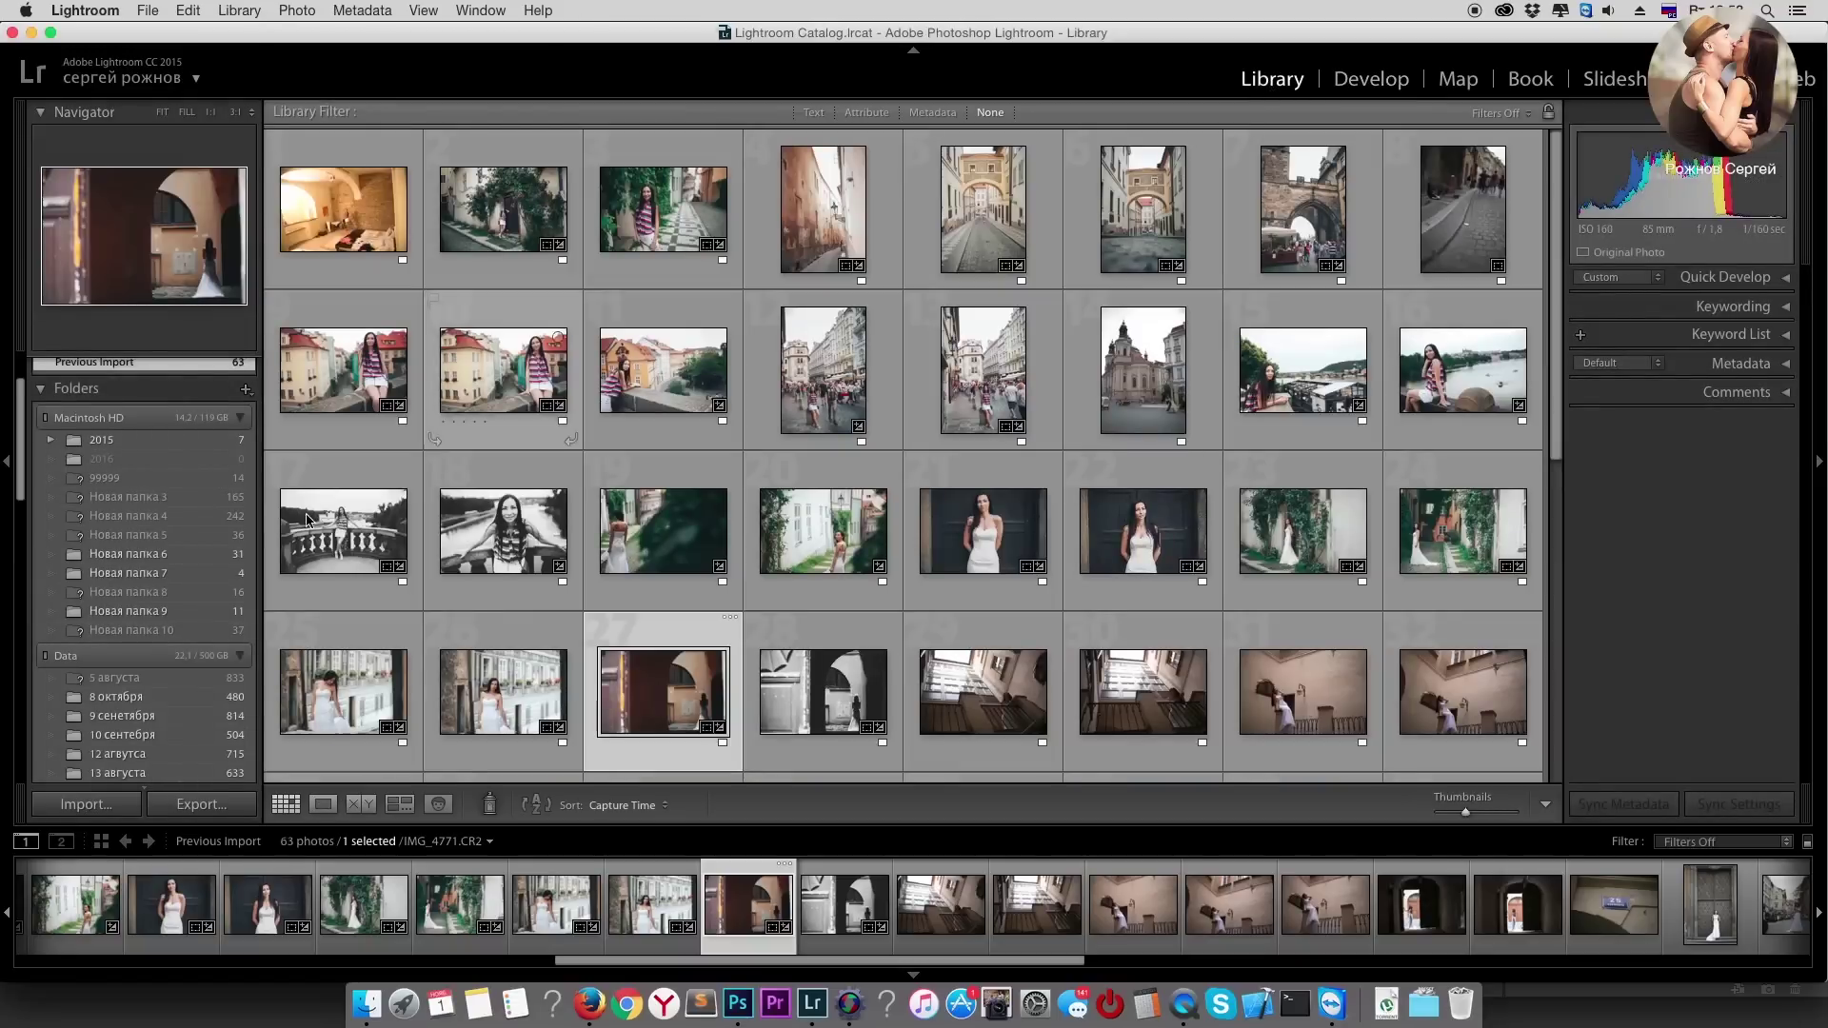
# Step: Show the прага Аня folder and set its sort order to Custom Order
pyautogui.scroll(-2, 134, 738)
pyautogui.scroll(-2, 138, 733)
pyautogui.scroll(-2, 142, 723)
pyautogui.scroll(-2, 148, 716)
pyautogui.scroll(-2, 148, 716)
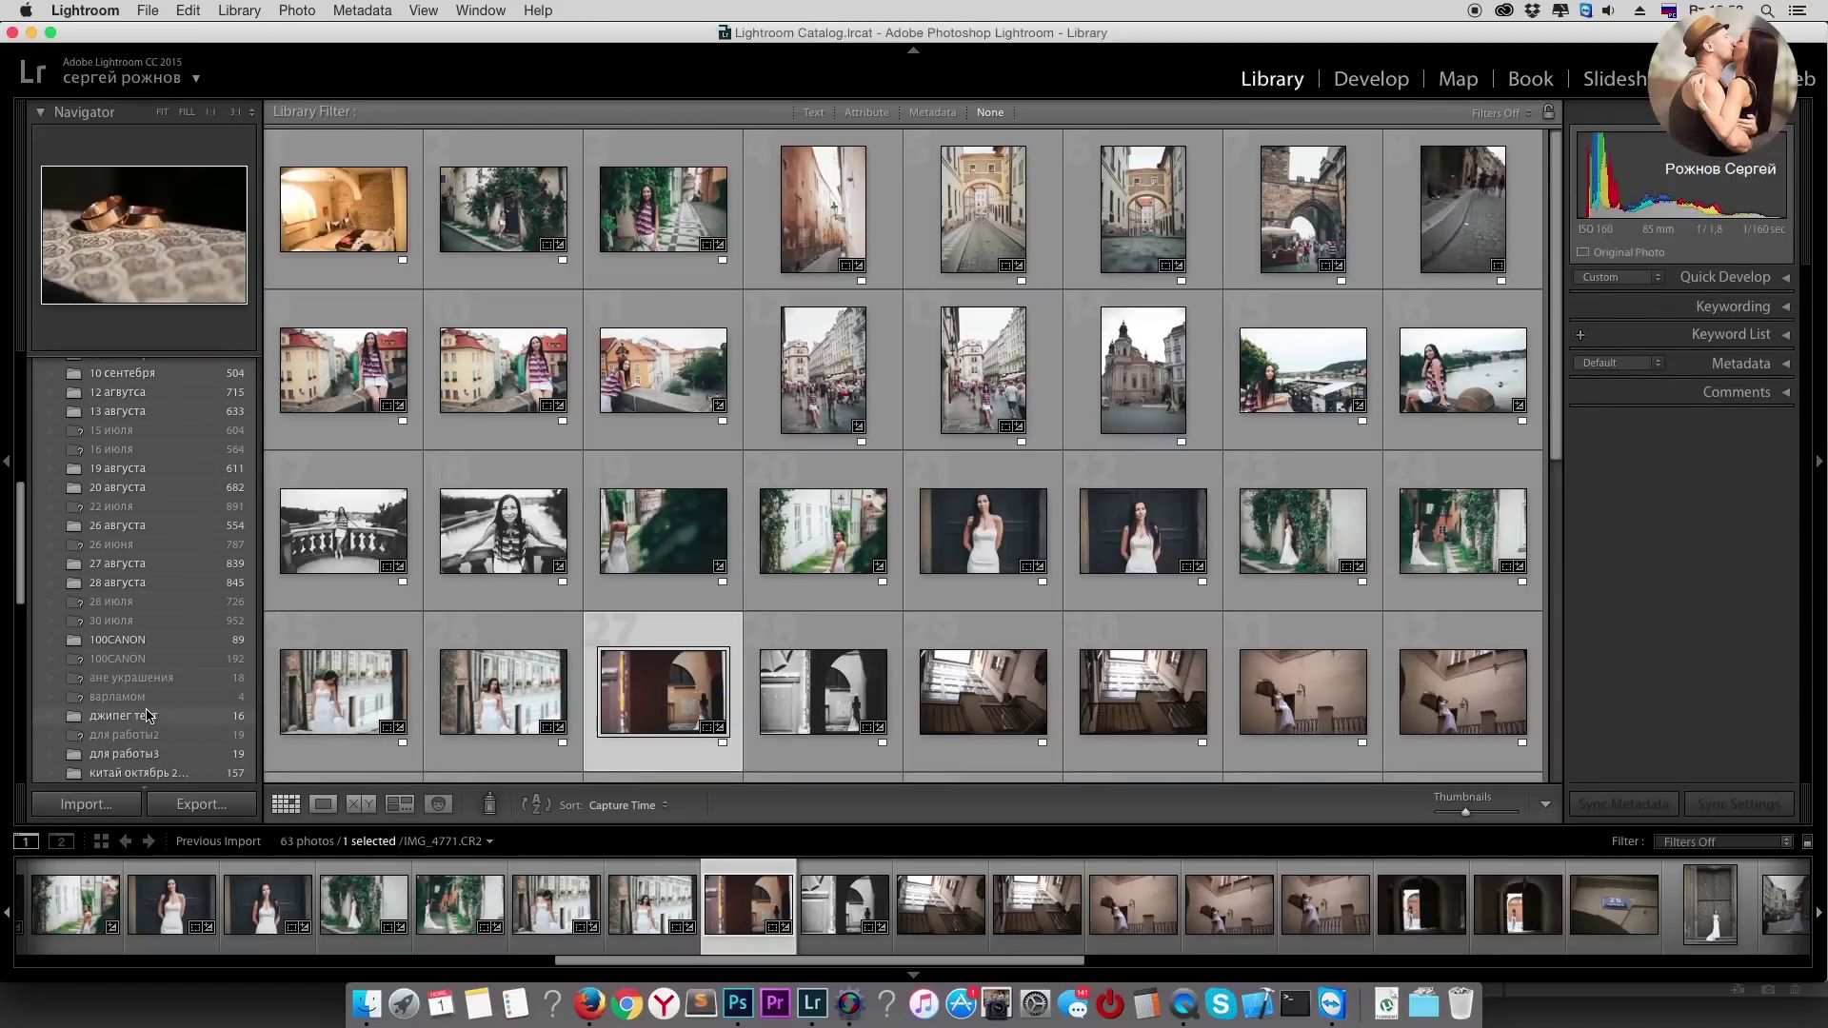
pyautogui.scroll(-1, 147, 716)
pyautogui.scroll(-2, 148, 716)
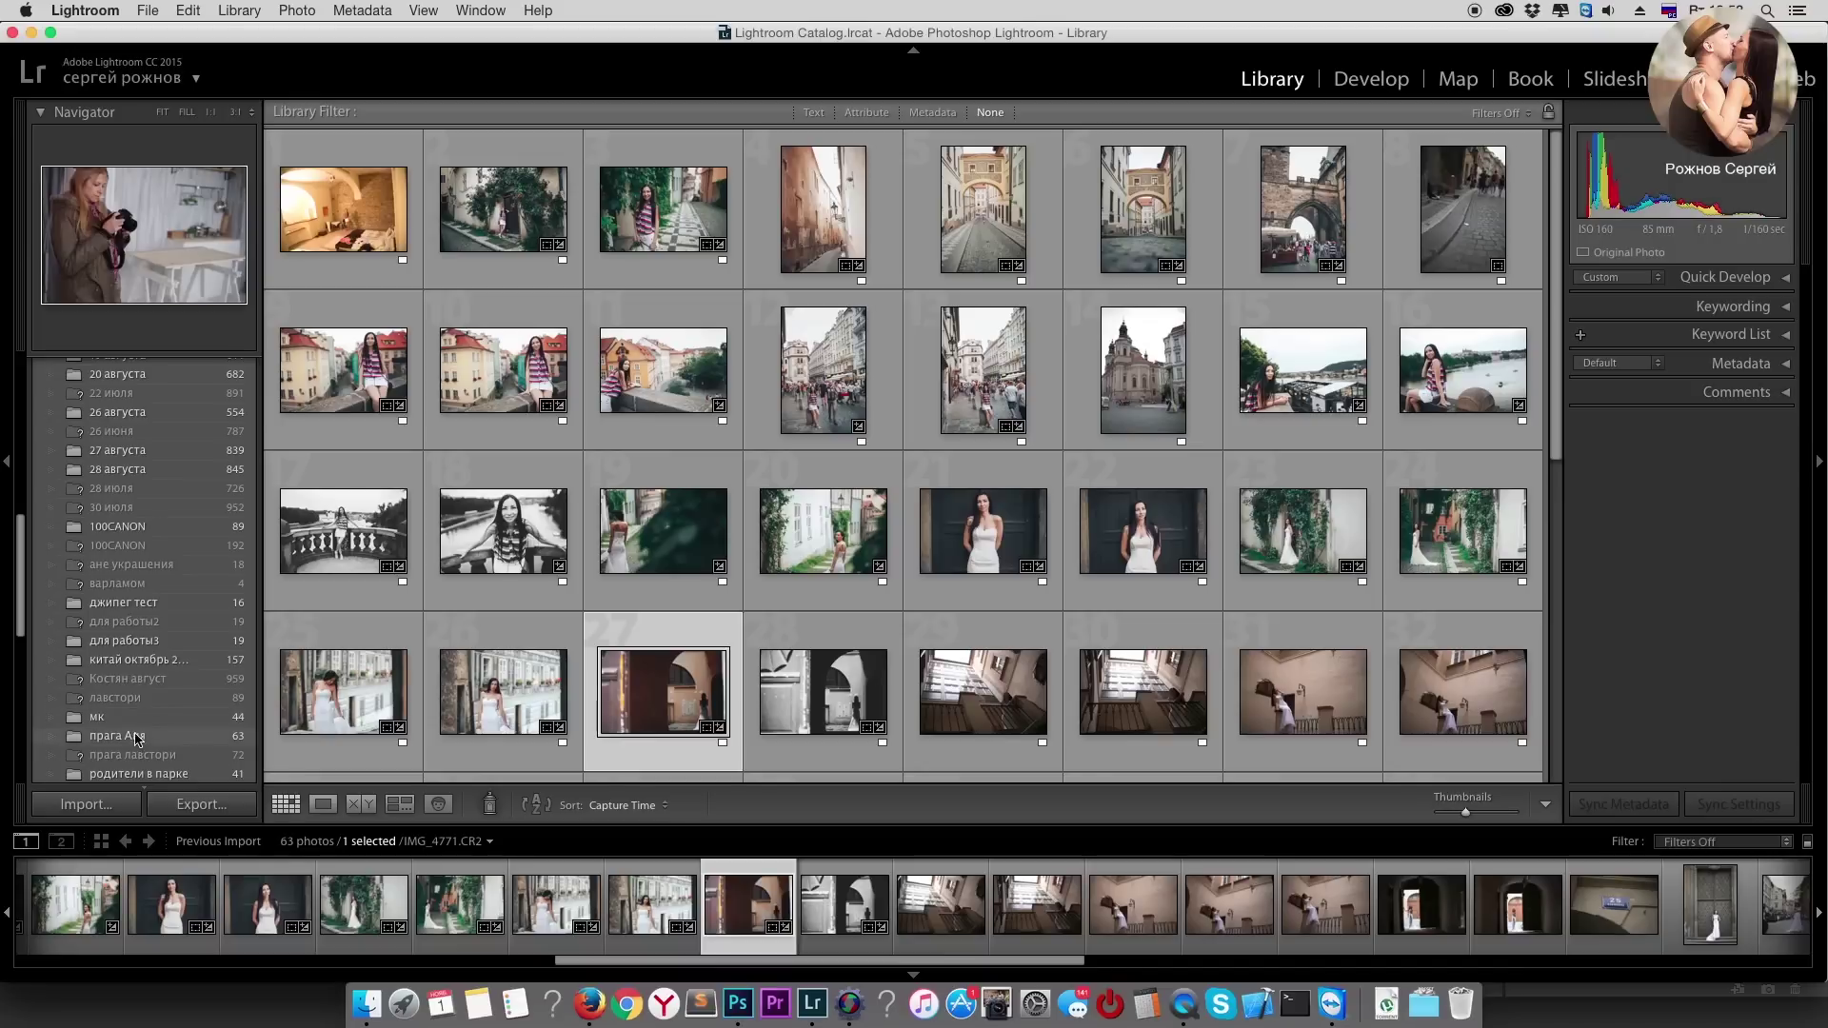
pyautogui.click(136, 739)
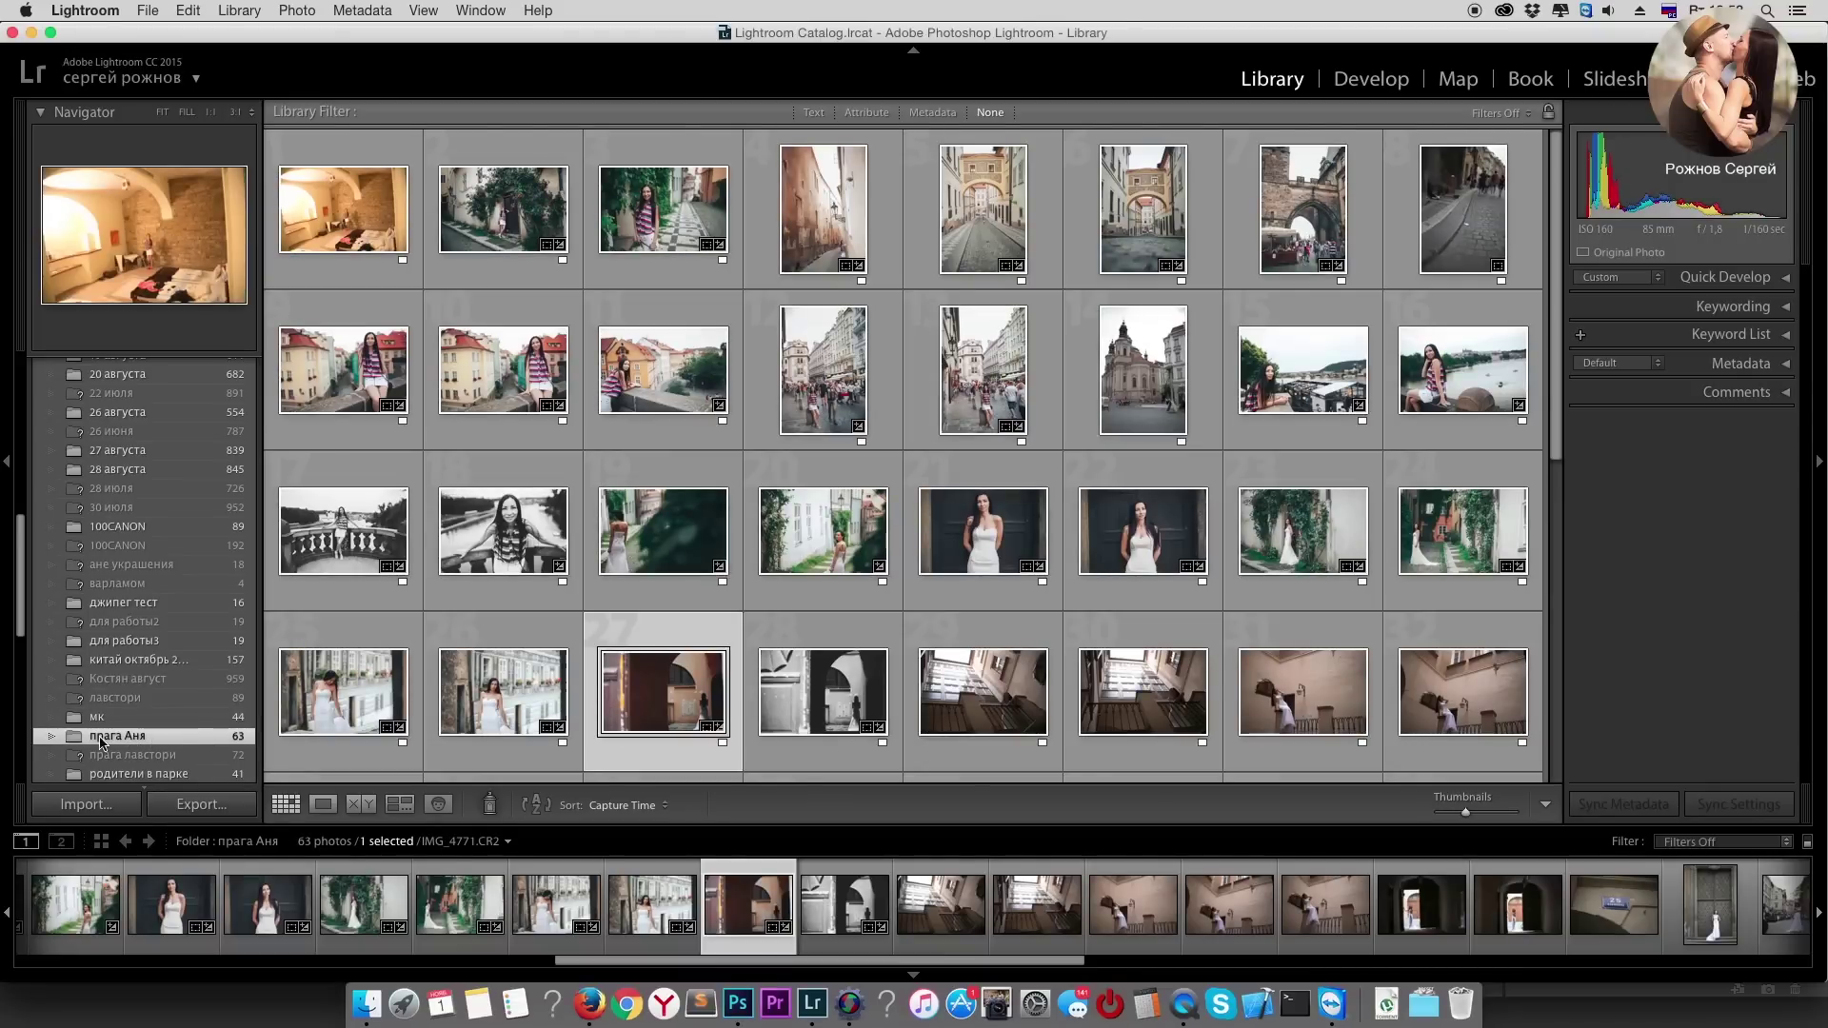
pyautogui.click(644, 806)
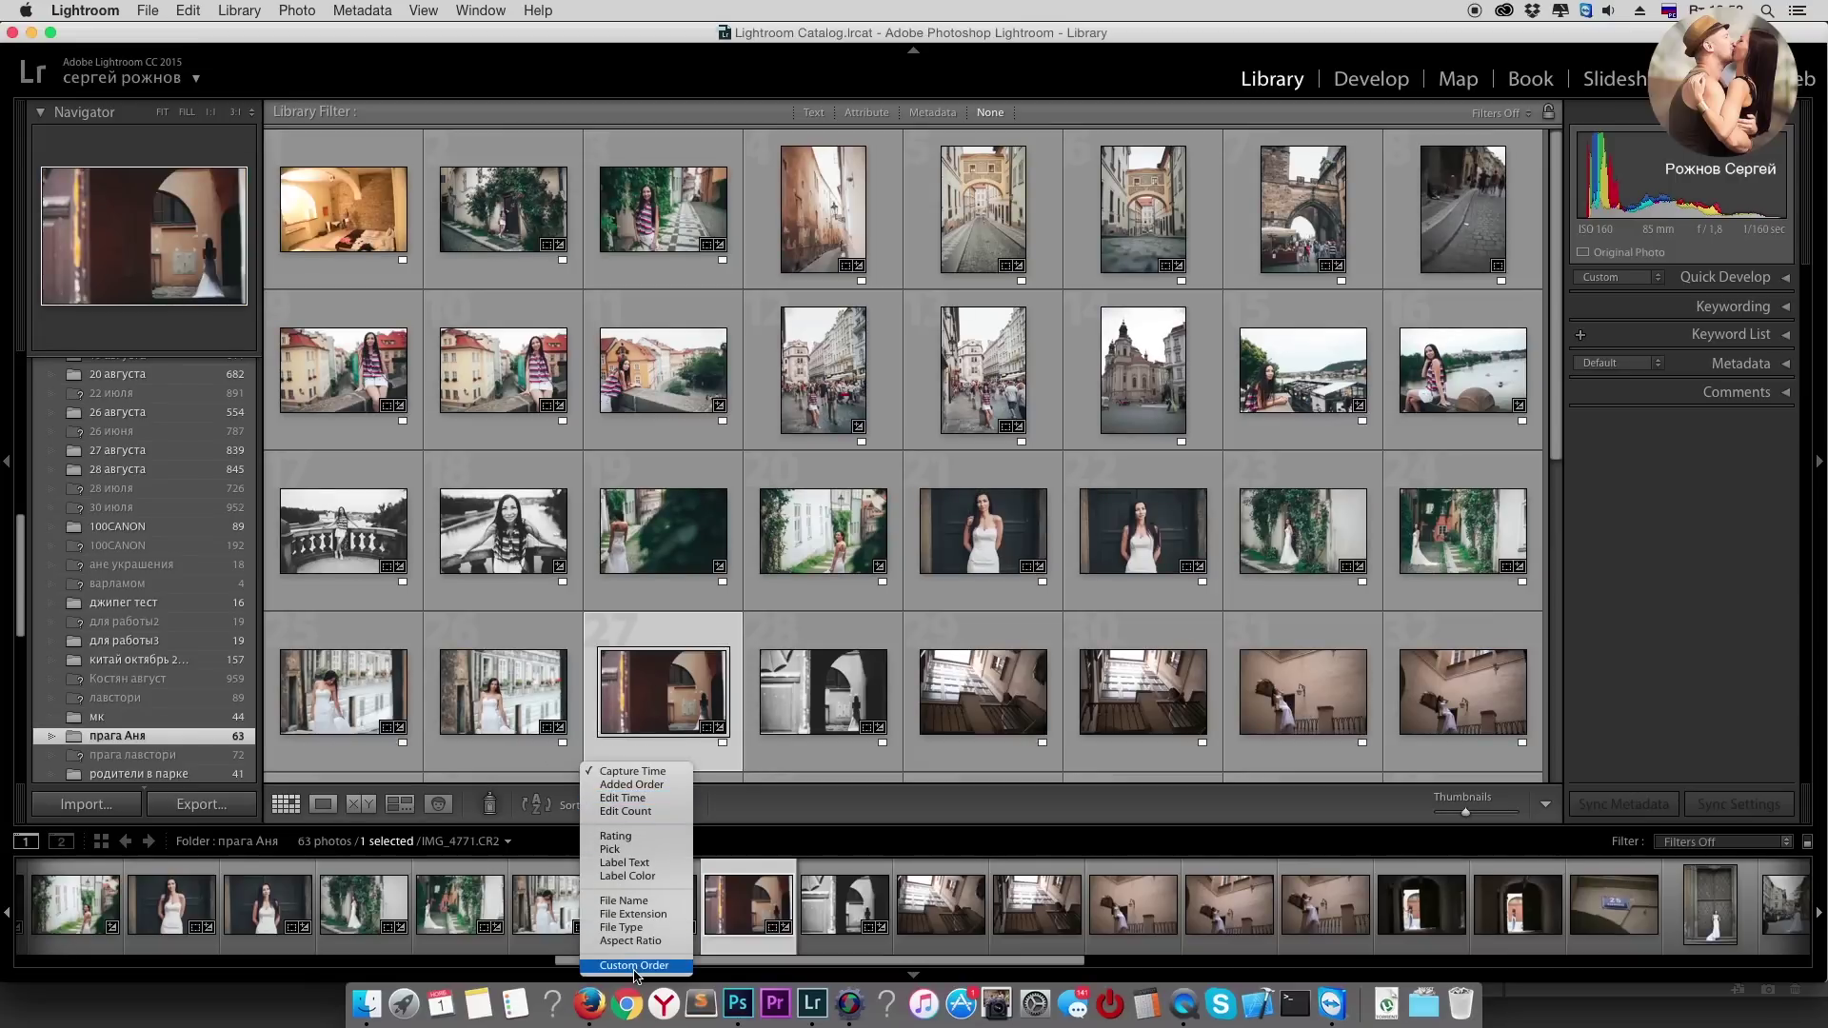
pyautogui.click(636, 966)
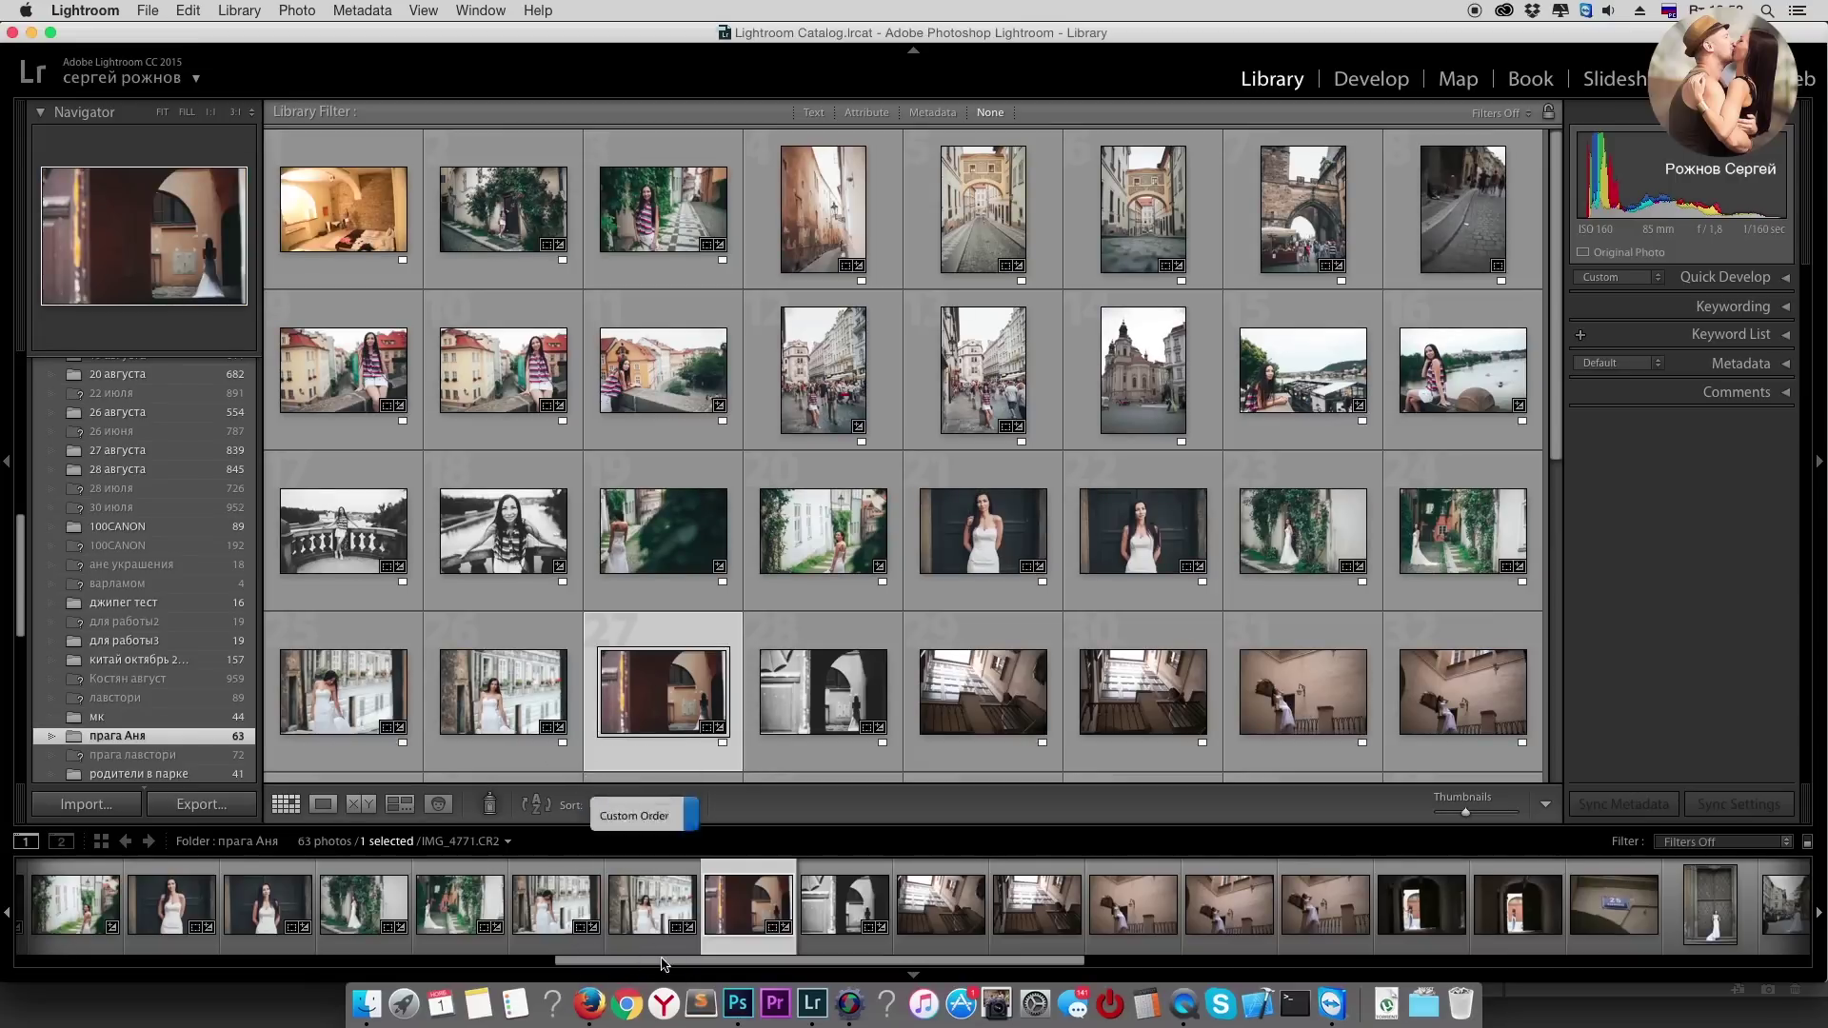
# Step: In Develop, drag the colour arch photo after the black-and-white one and reselect IMG_4773
pyautogui.press('d')
pyautogui.moveTo(748, 904); pyautogui.dragTo(893, 904)
pyautogui.click(748, 904)
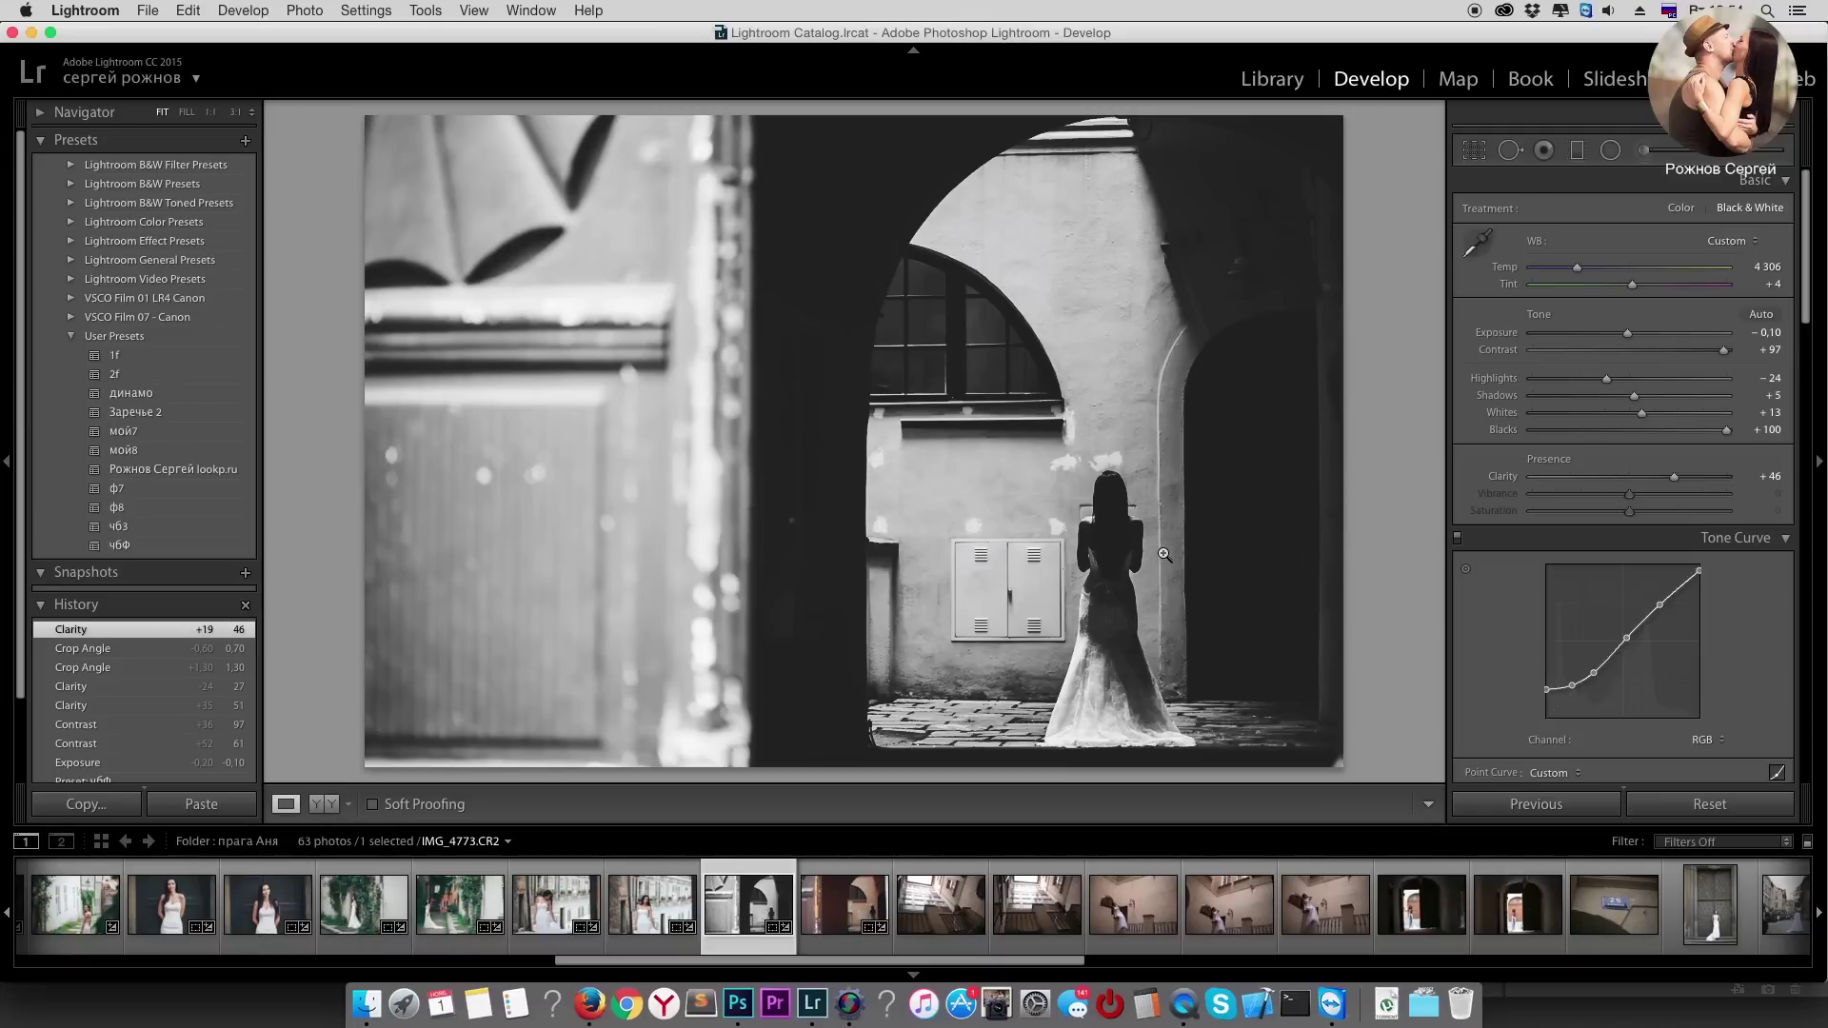
# Step: Straighten the colour arched-doorway photo to 0.79° and move on to balcony photo IMG_4775
pyautogui.press('Right')
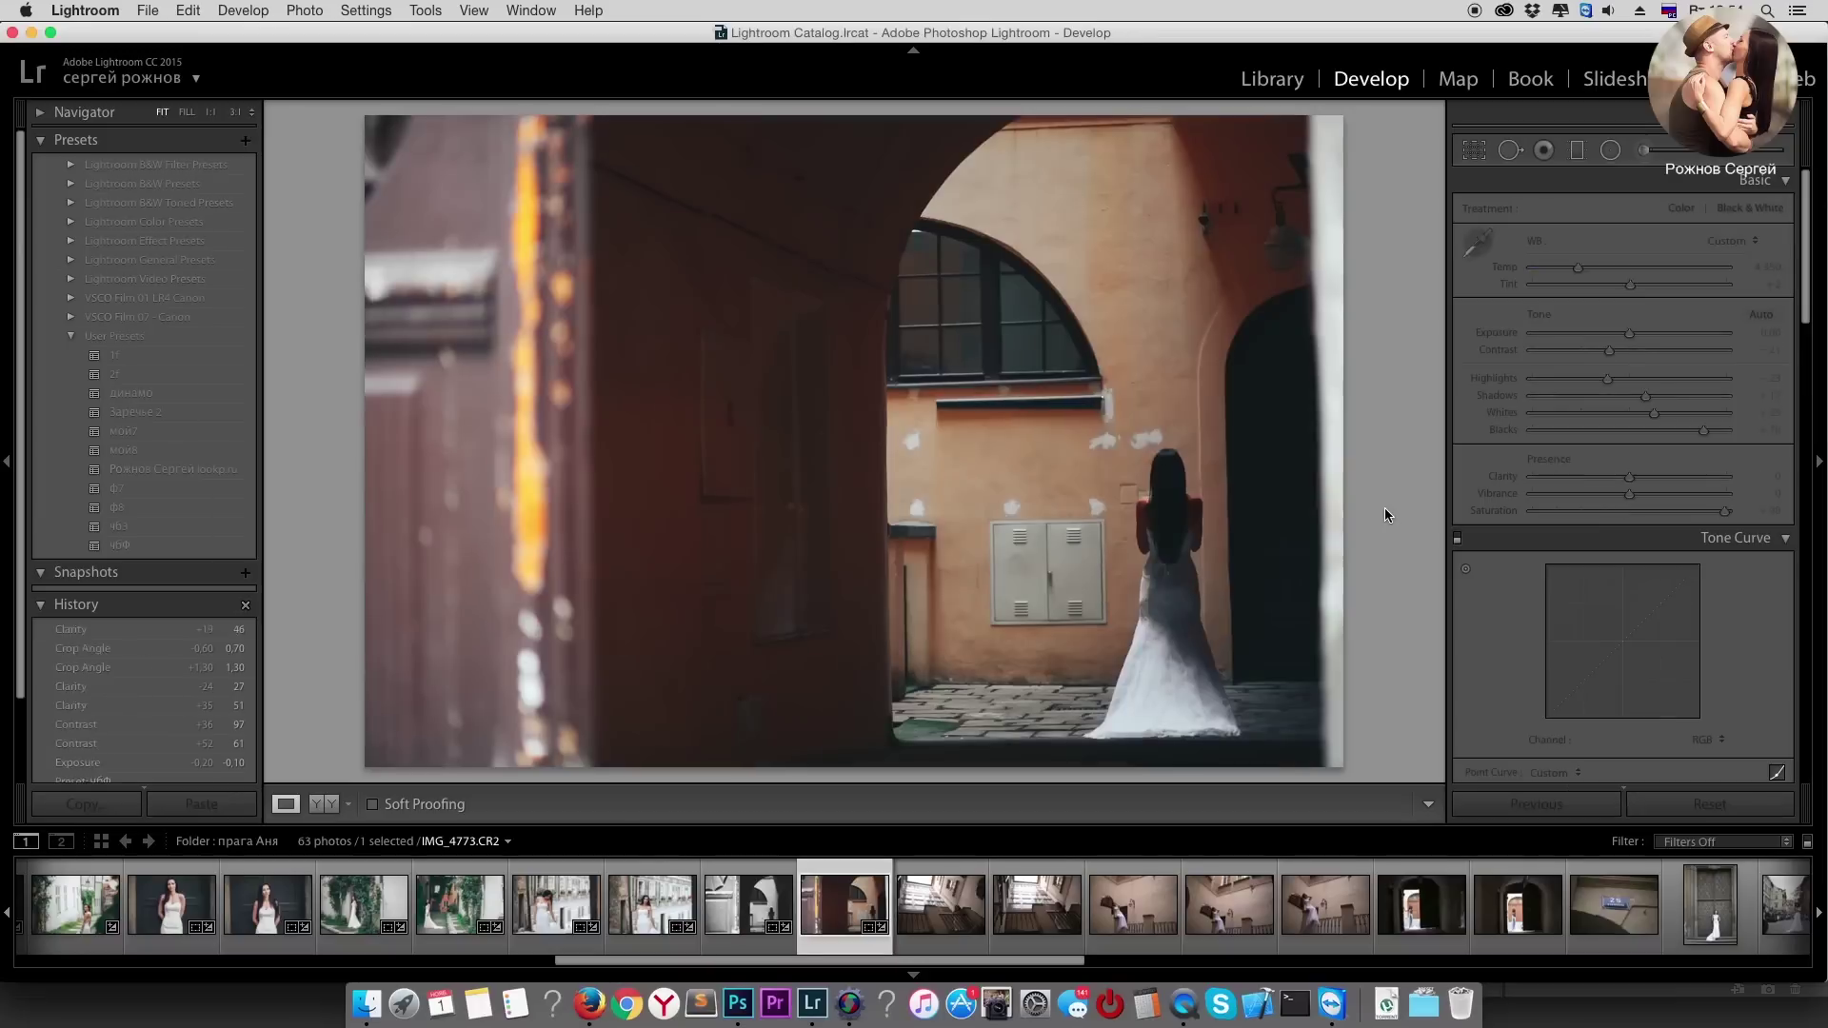
pyautogui.click(1475, 151)
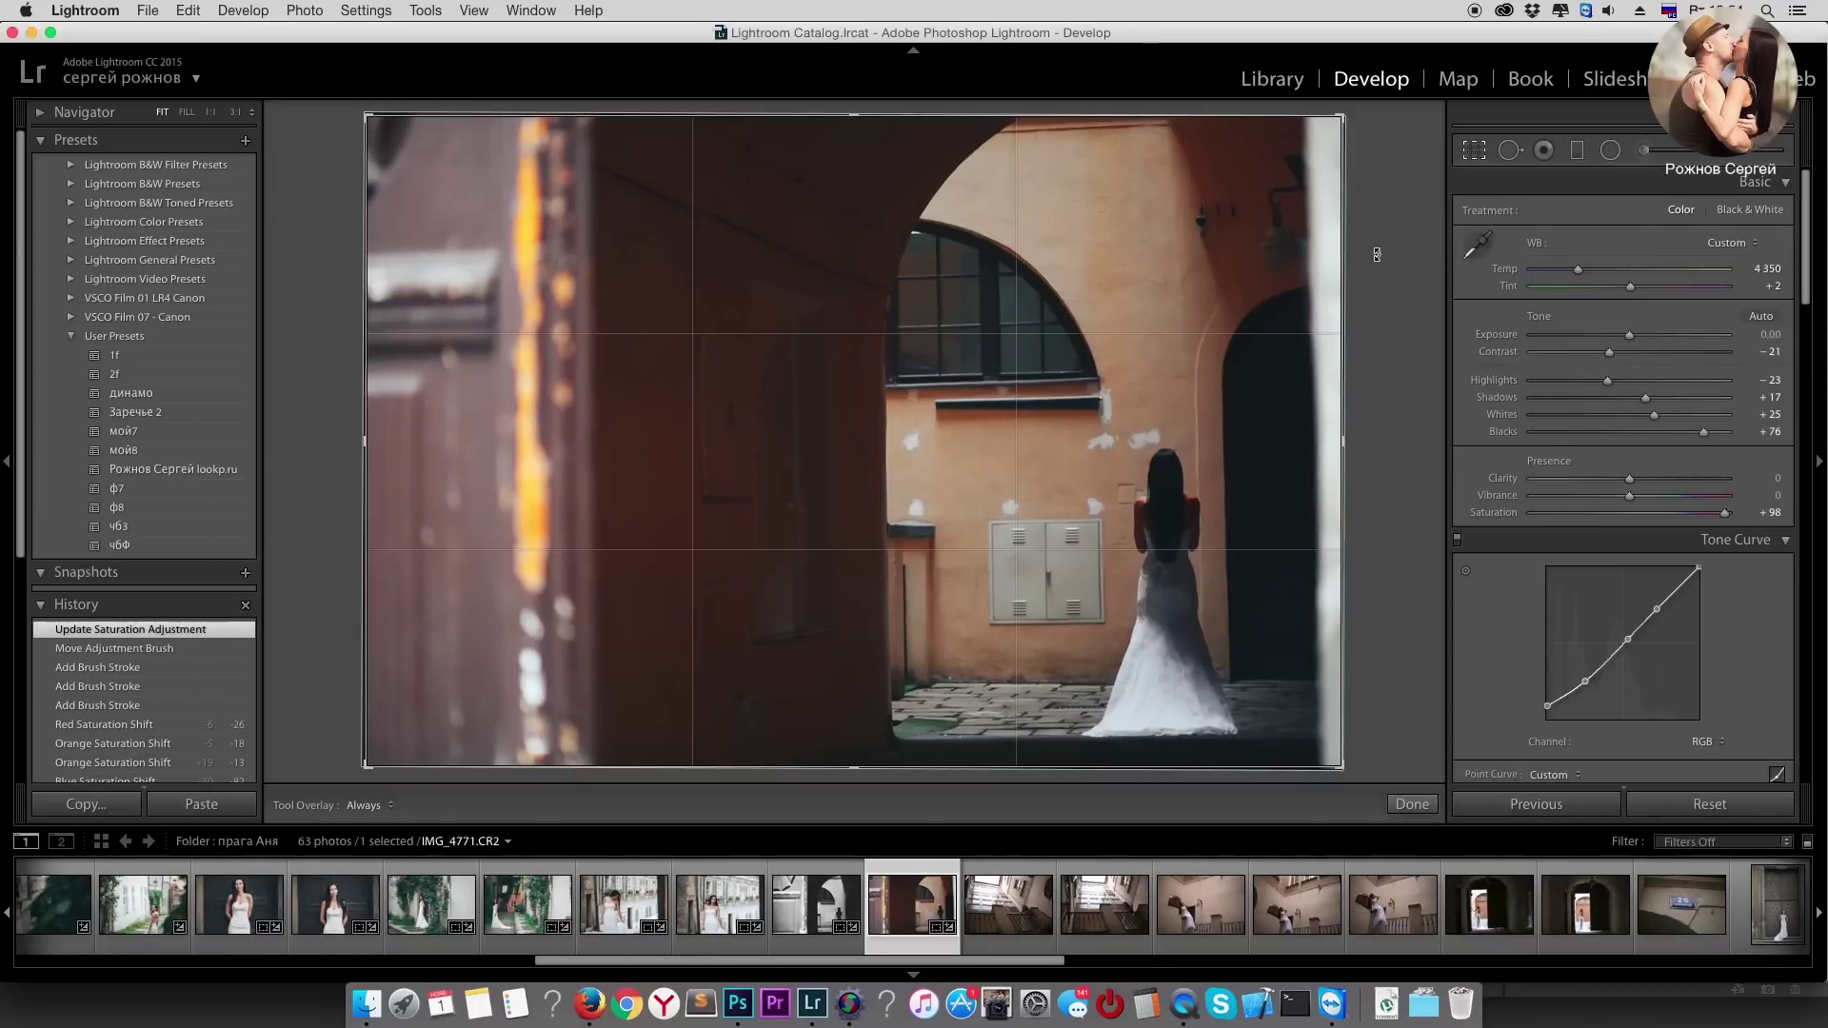
pyautogui.press('Return')
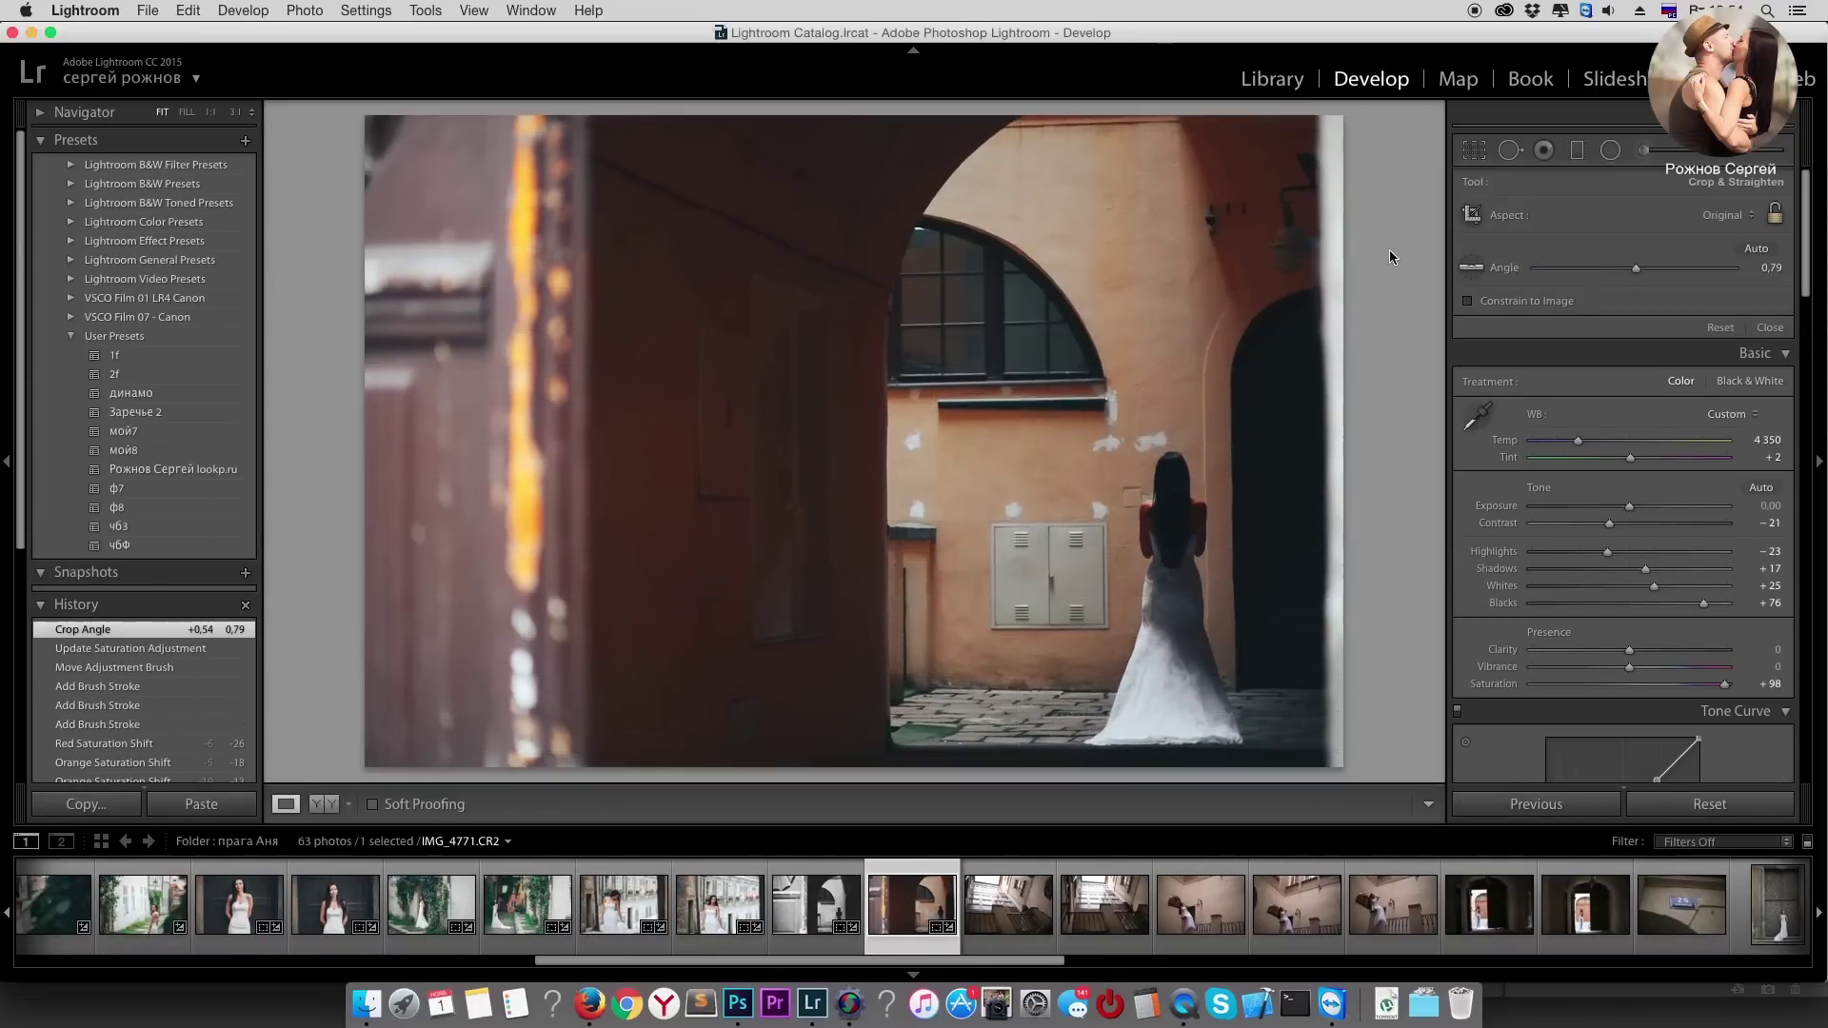
pyautogui.press('Right')
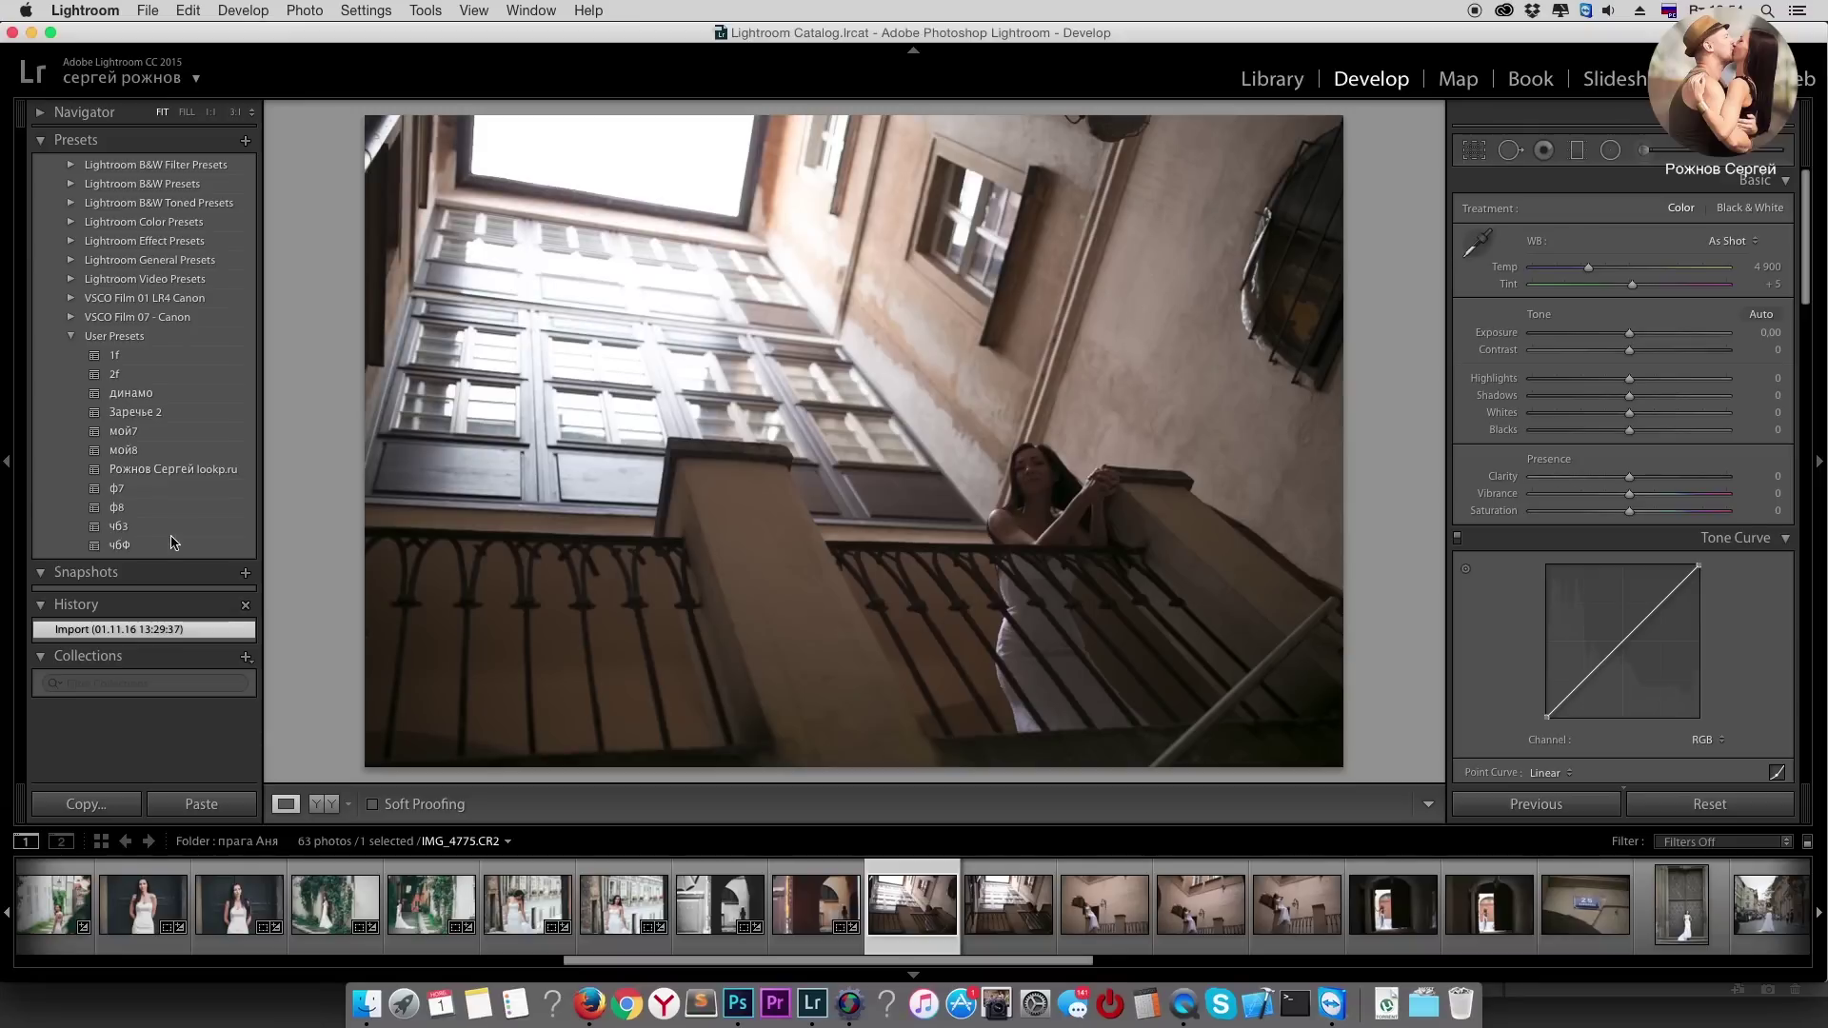
# Step: Apply the user preset with Exposure +0.80, Blacks +91, Temp 4255, Shadows +46, Highlights −21, Whites +27
pyautogui.click(173, 470)
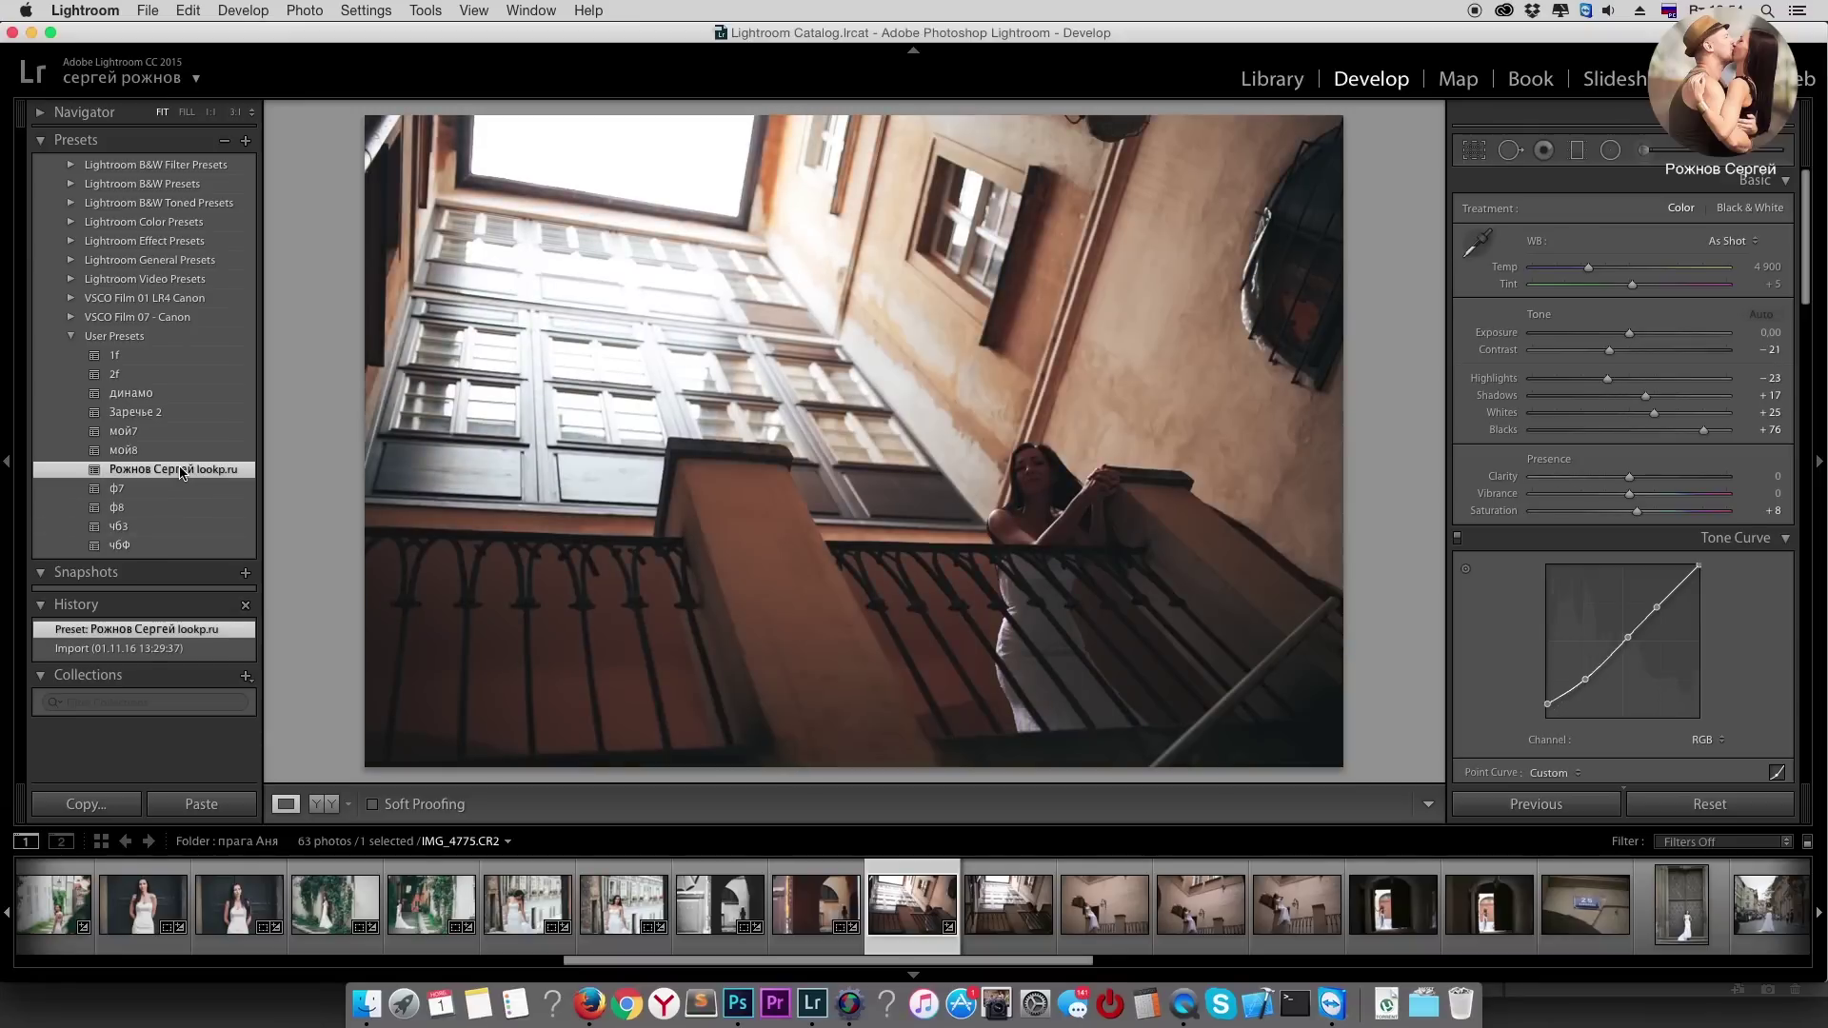
pyautogui.moveTo(1629, 333); pyautogui.dragTo(1673, 396)
pyautogui.click(1718, 431)
pyautogui.moveTo(1588, 272); pyautogui.dragTo(1577, 270)
pyautogui.moveTo(1606, 378); pyautogui.dragTo(1609, 378)
pyautogui.click(1655, 412)
pyautogui.click(1656, 412)
pyautogui.click(1609, 378)
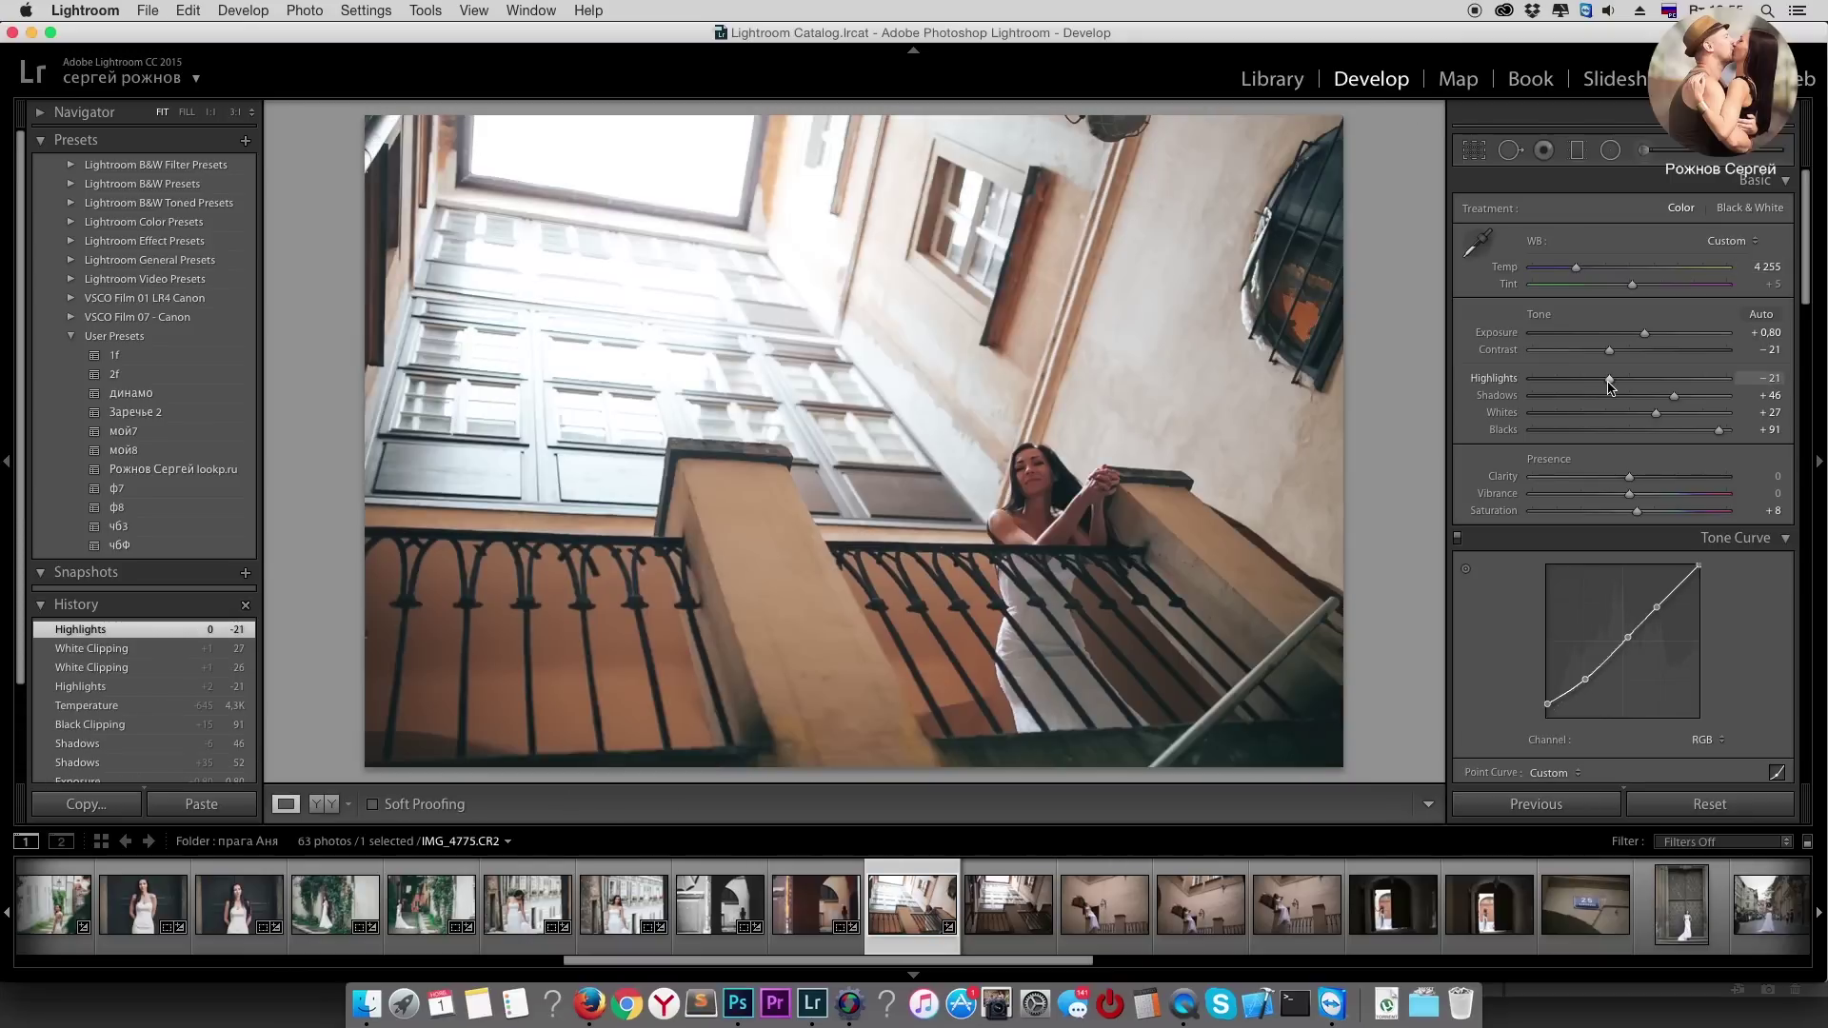
# Step: Paste those settings onto IMG_4777, straighten it 3,24°, and raise Exposure to +1,05
pyautogui.press('Right')
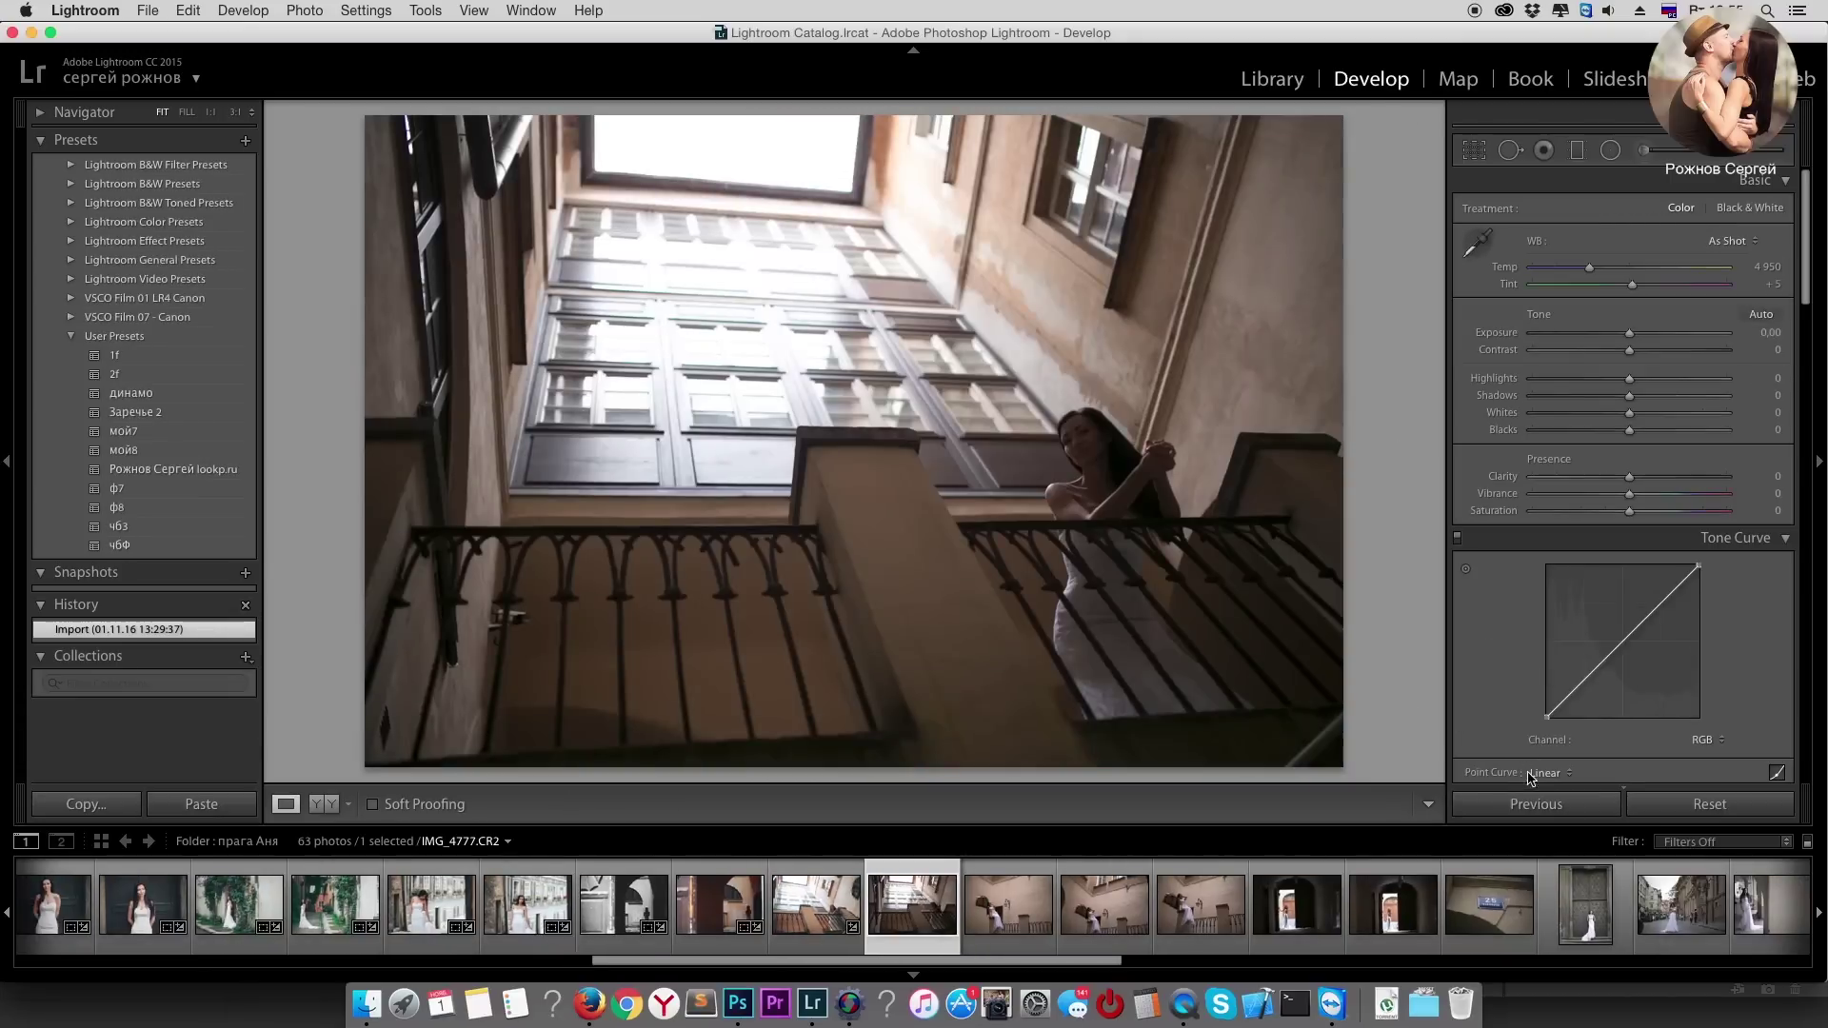
pyautogui.click(1543, 806)
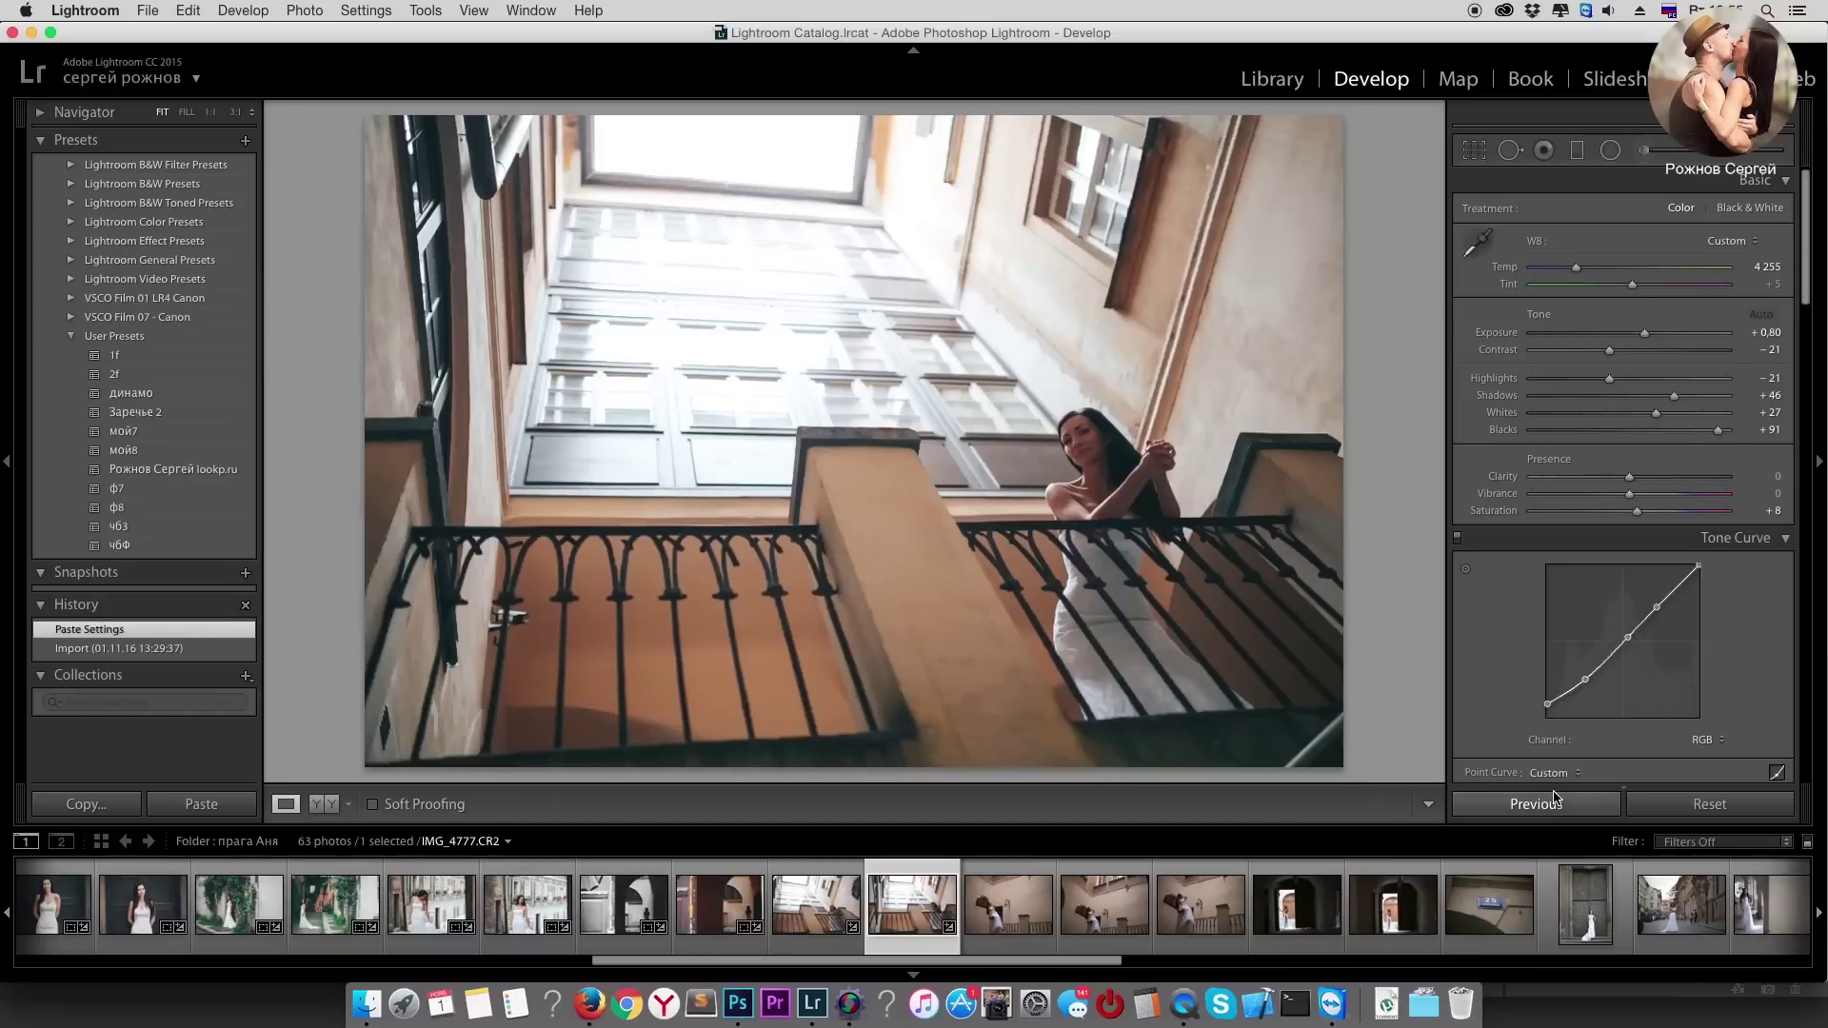
pyautogui.click(1473, 157)
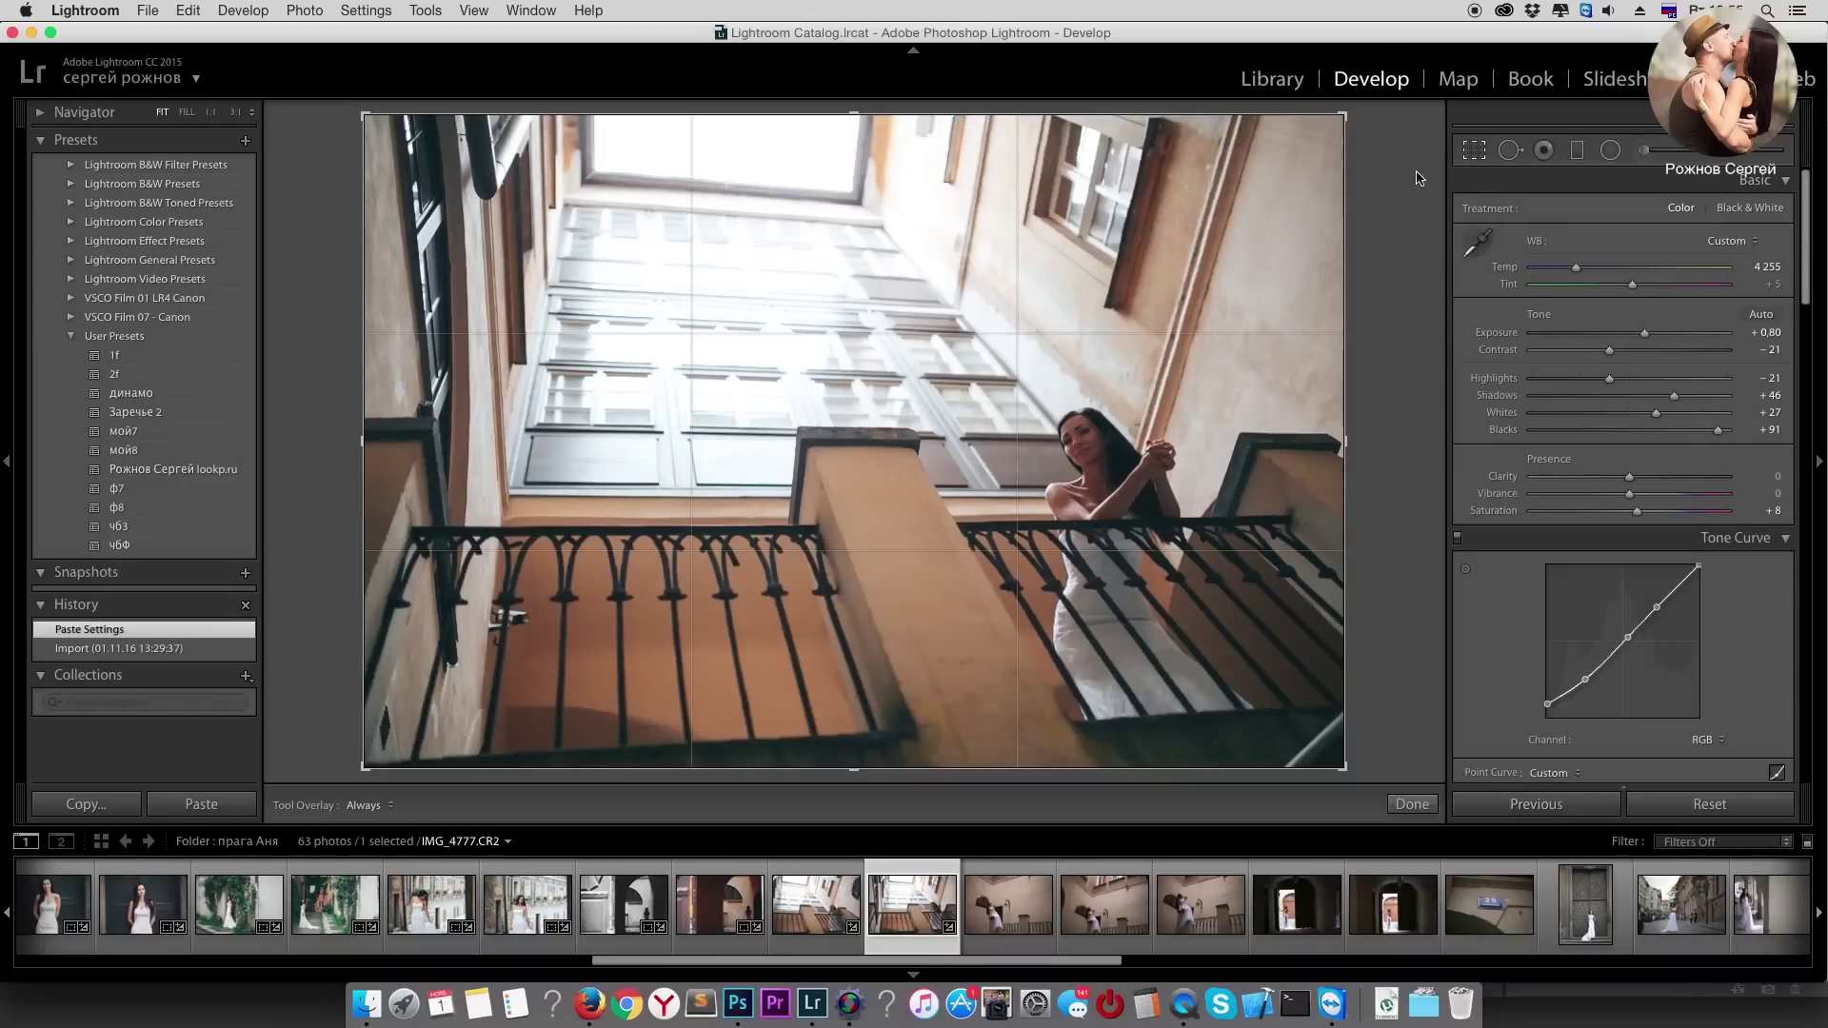
pyautogui.moveTo(1387, 189); pyautogui.dragTo(1400, 219)
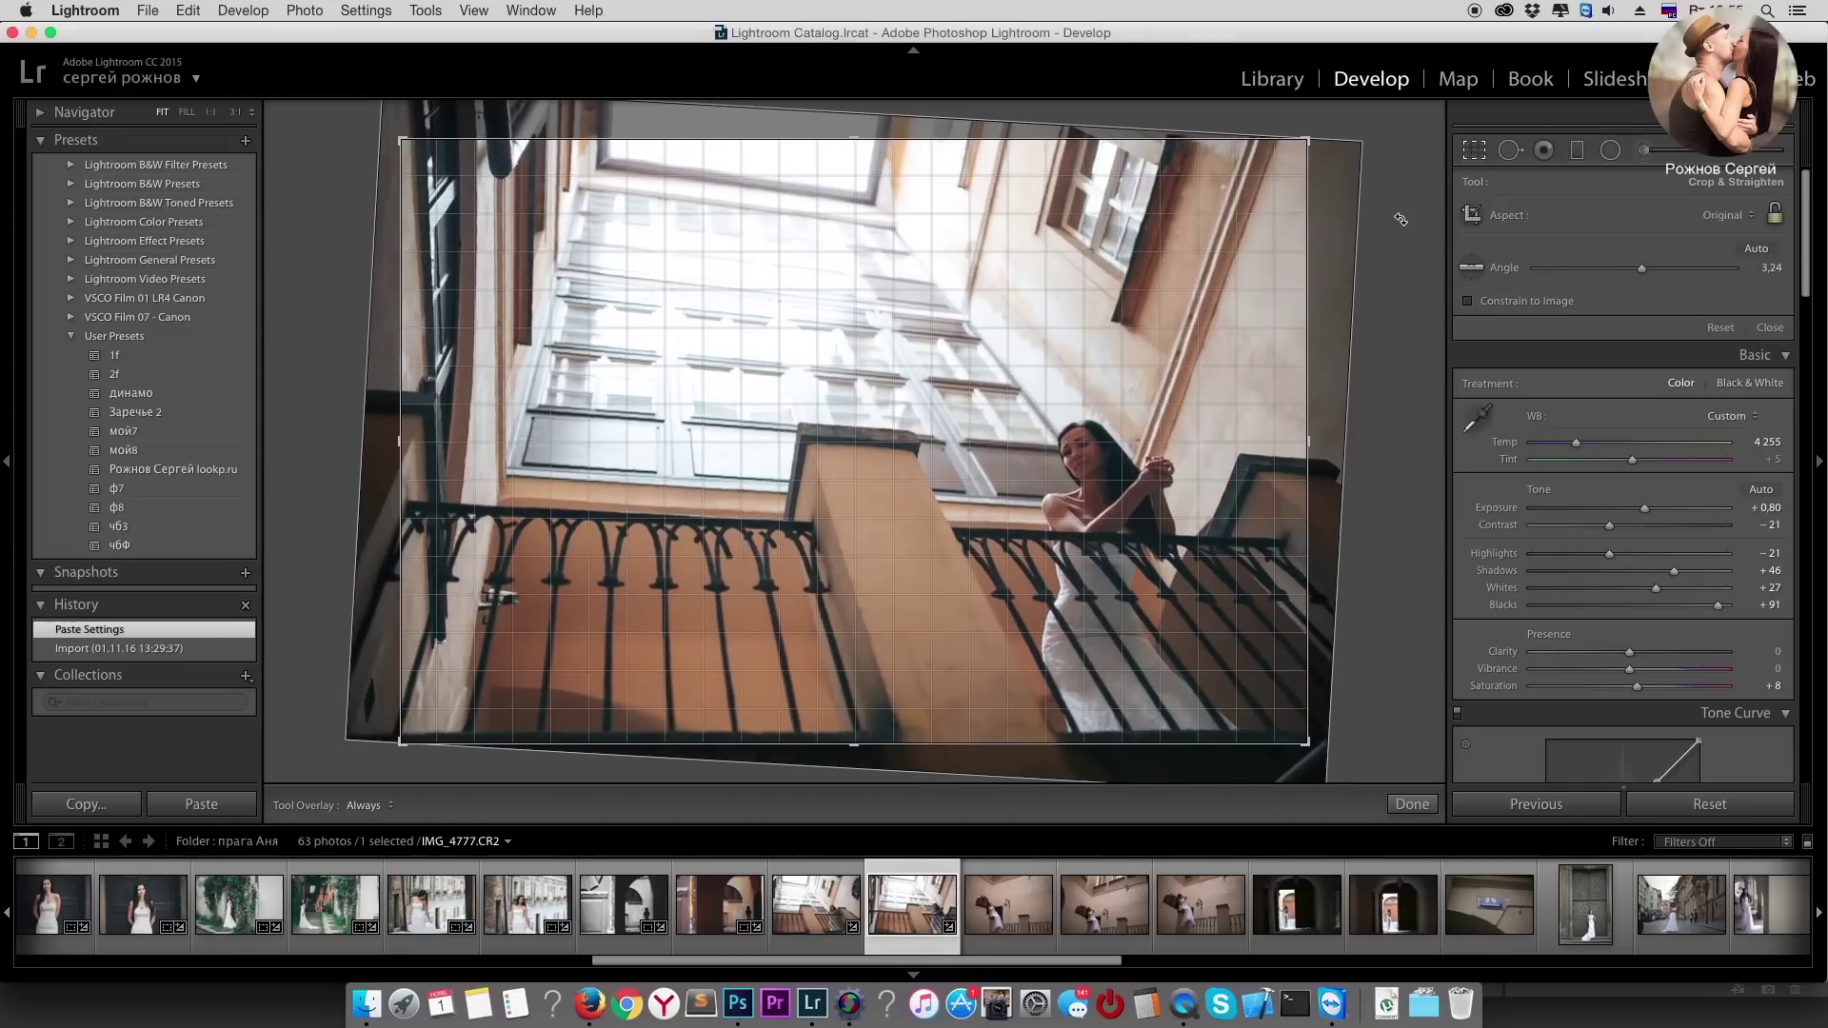
pyautogui.press('Return')
pyautogui.moveTo(1644, 333); pyautogui.dragTo(1651, 335)
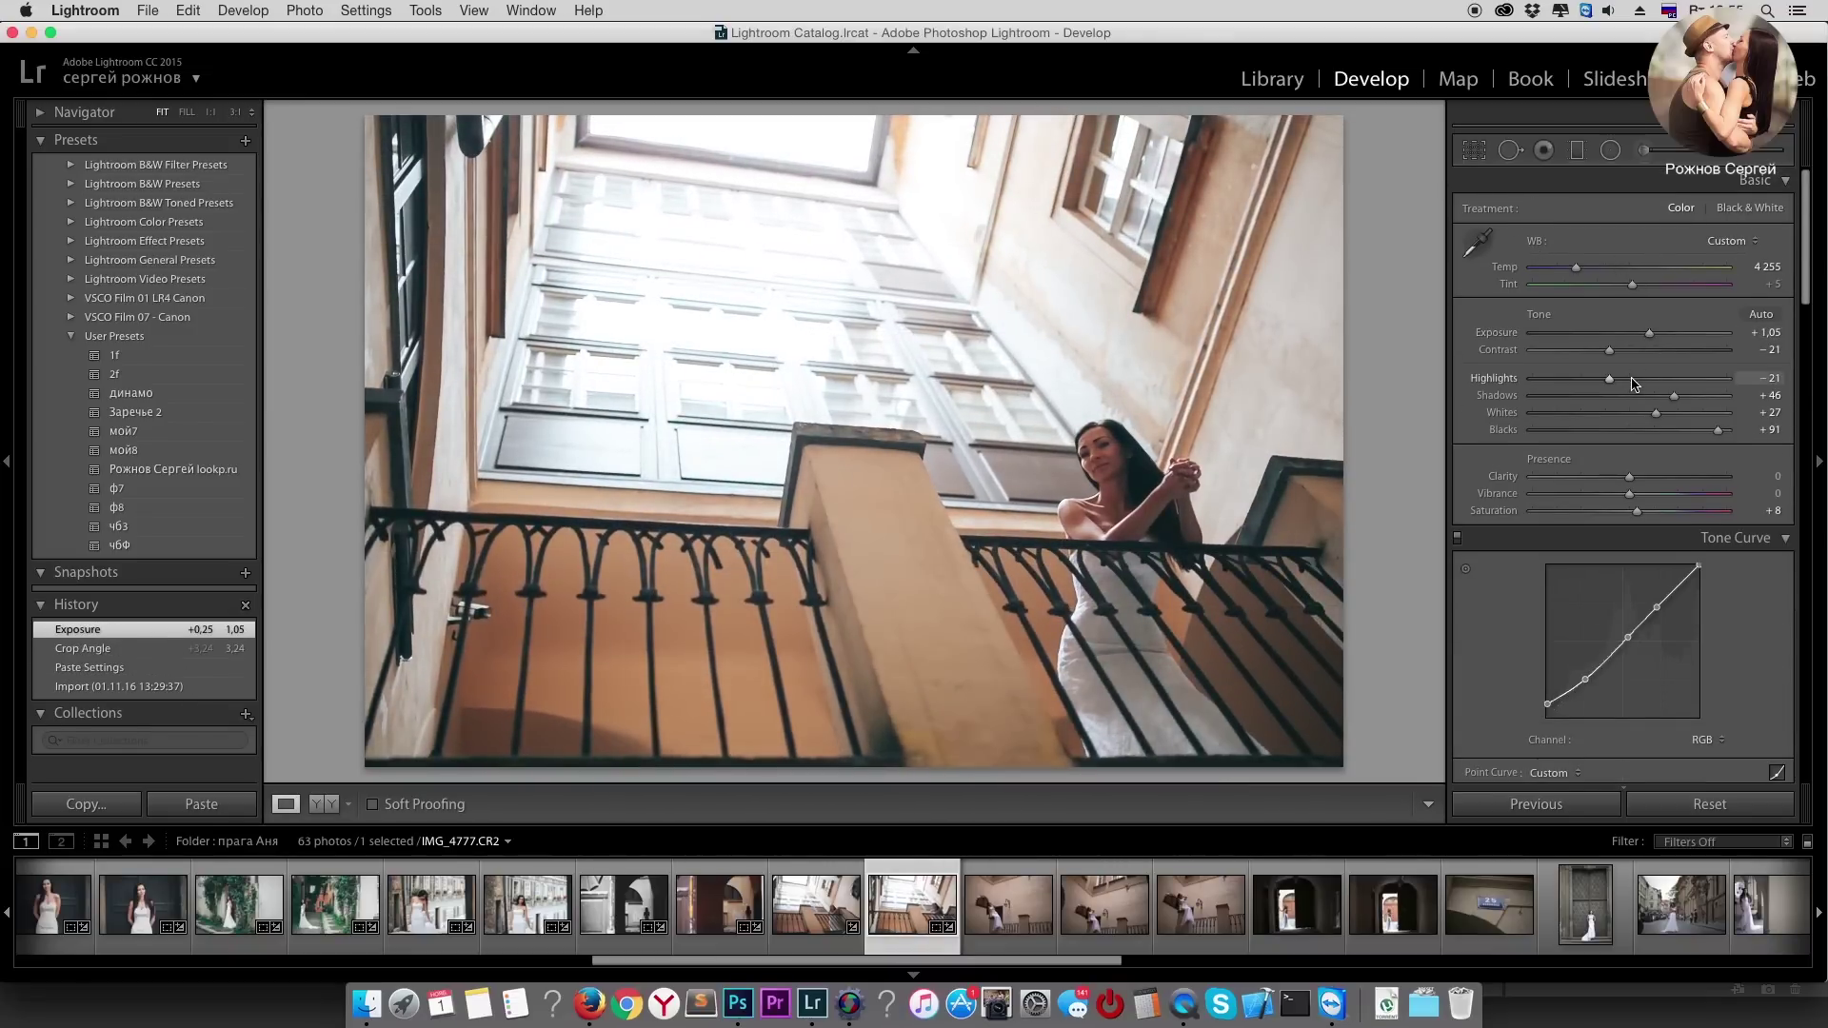
pyautogui.press('Right')
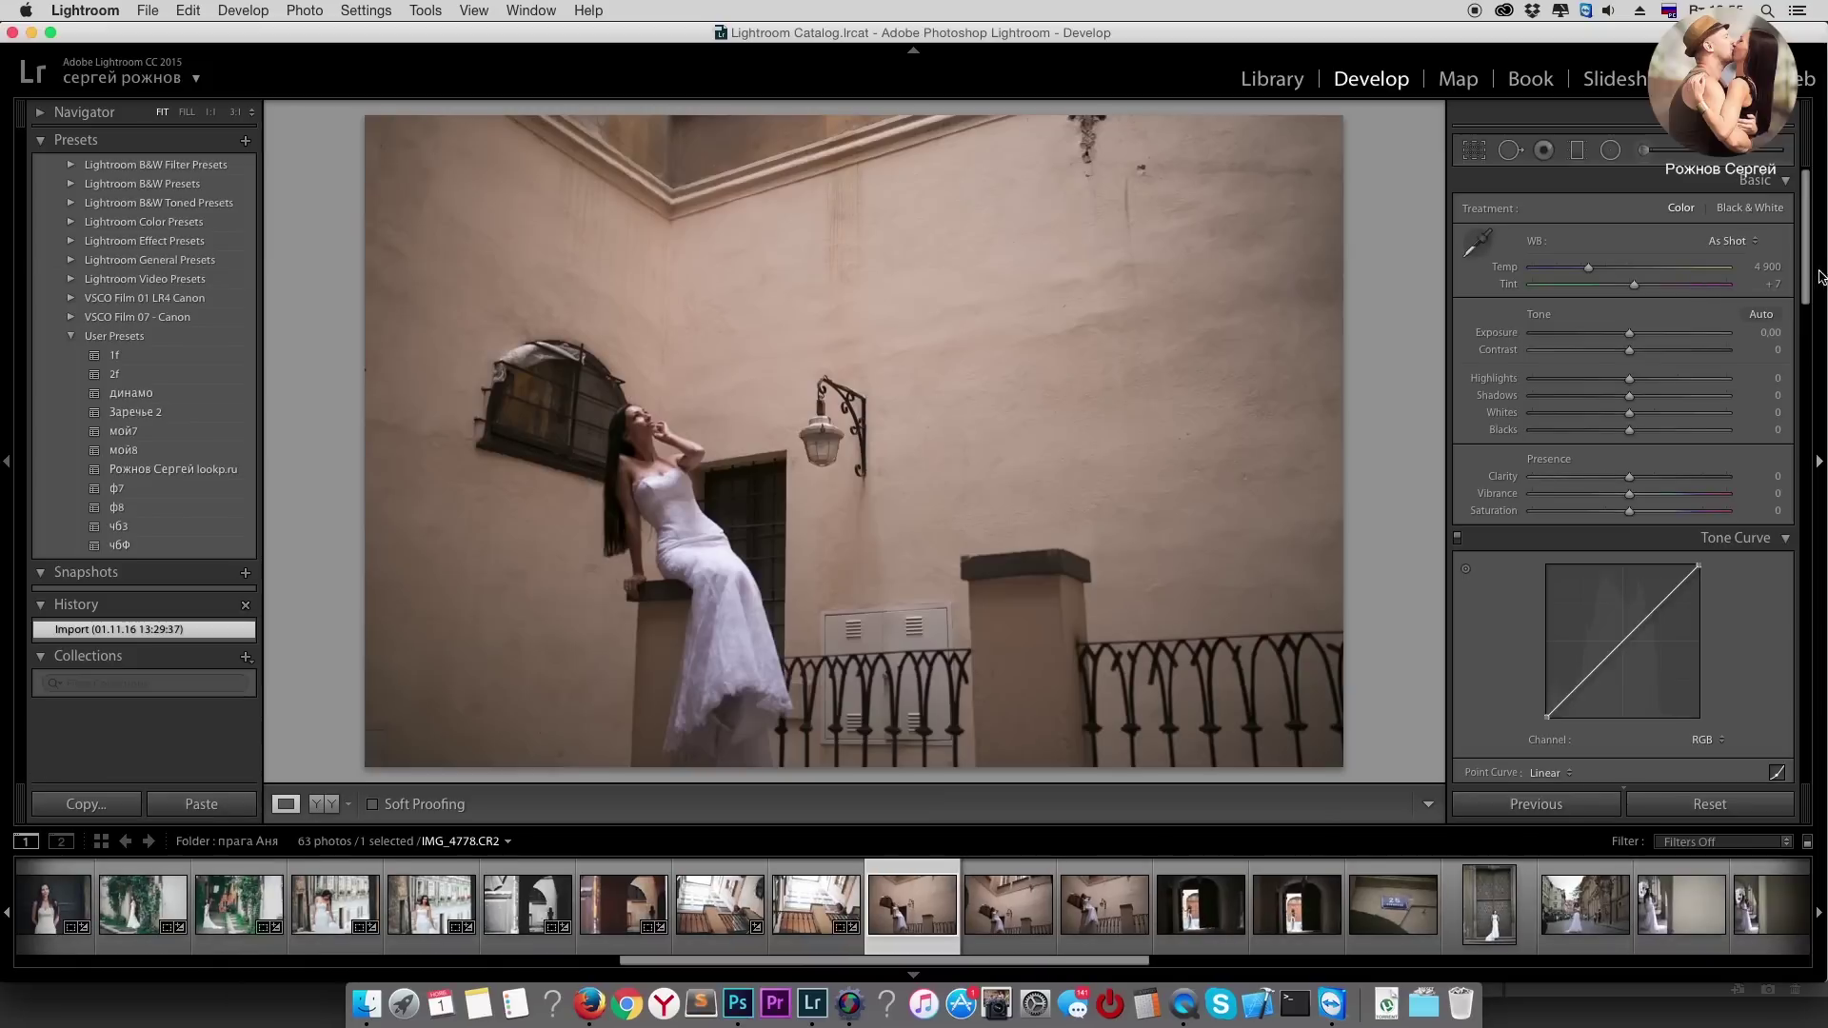
pyautogui.click(1192, 917)
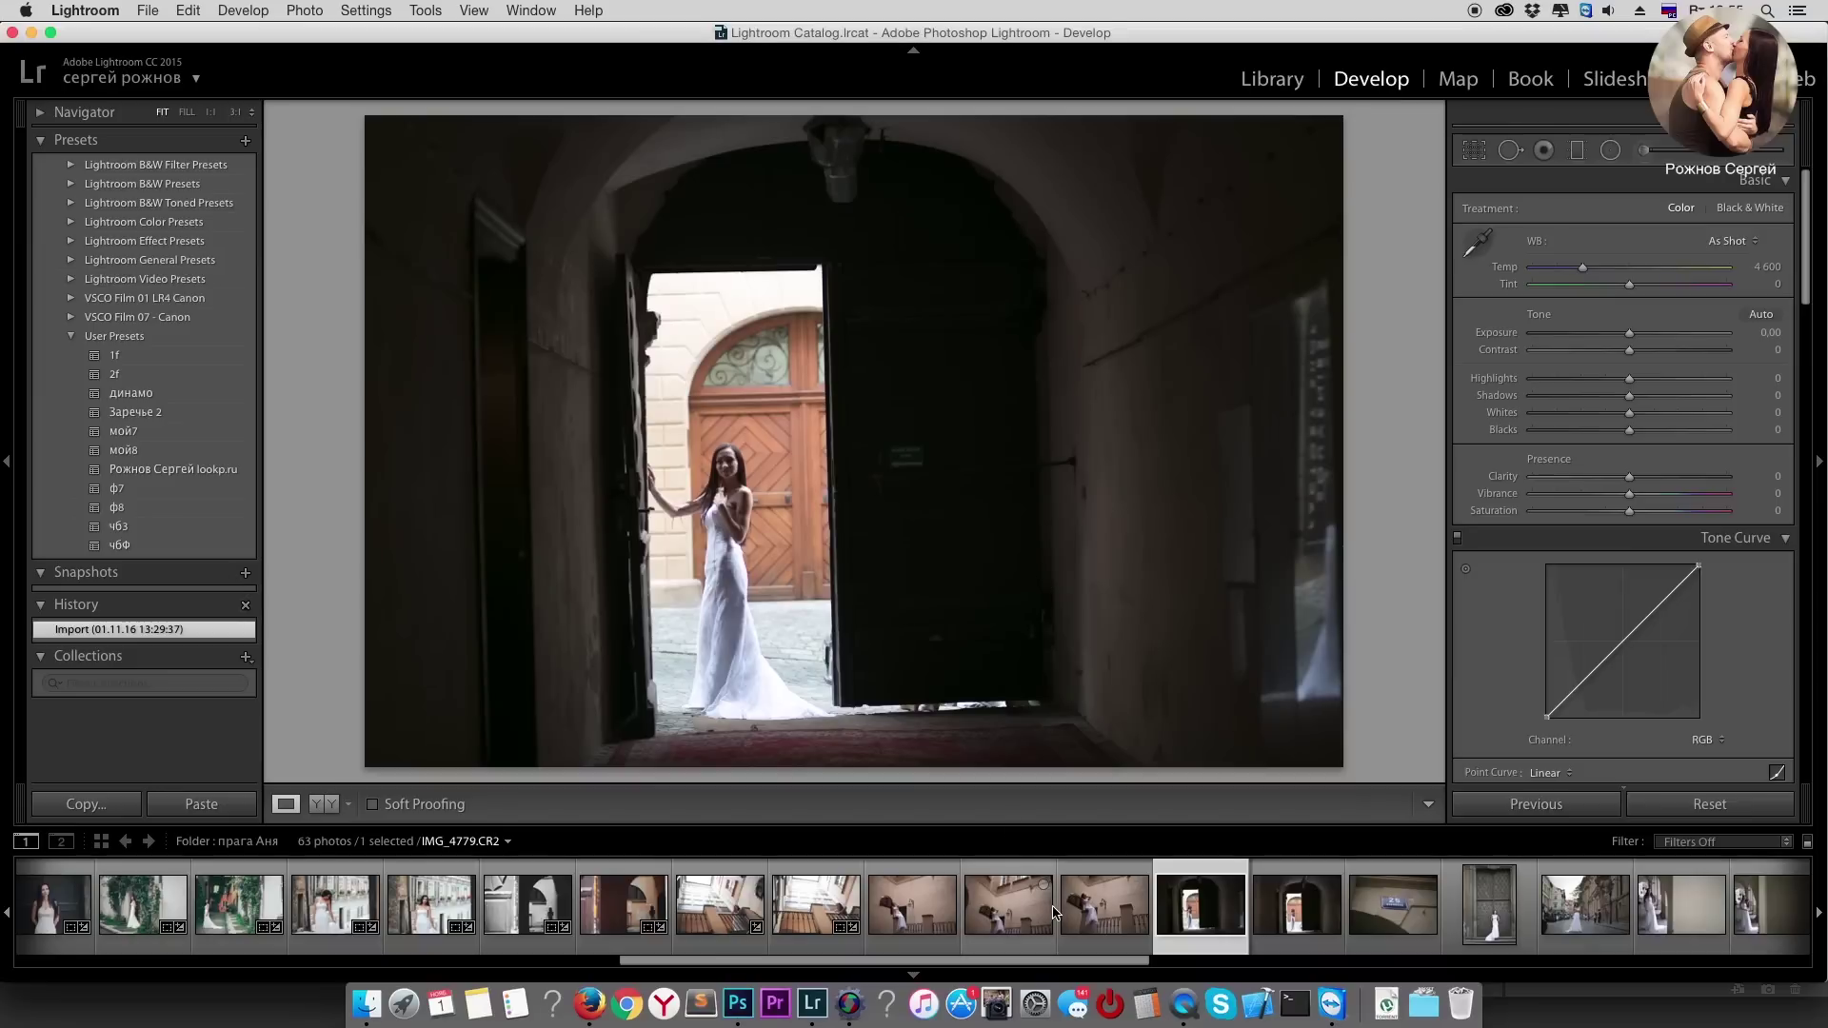
pyautogui.moveTo(968, 965); pyautogui.dragTo(397, 987)
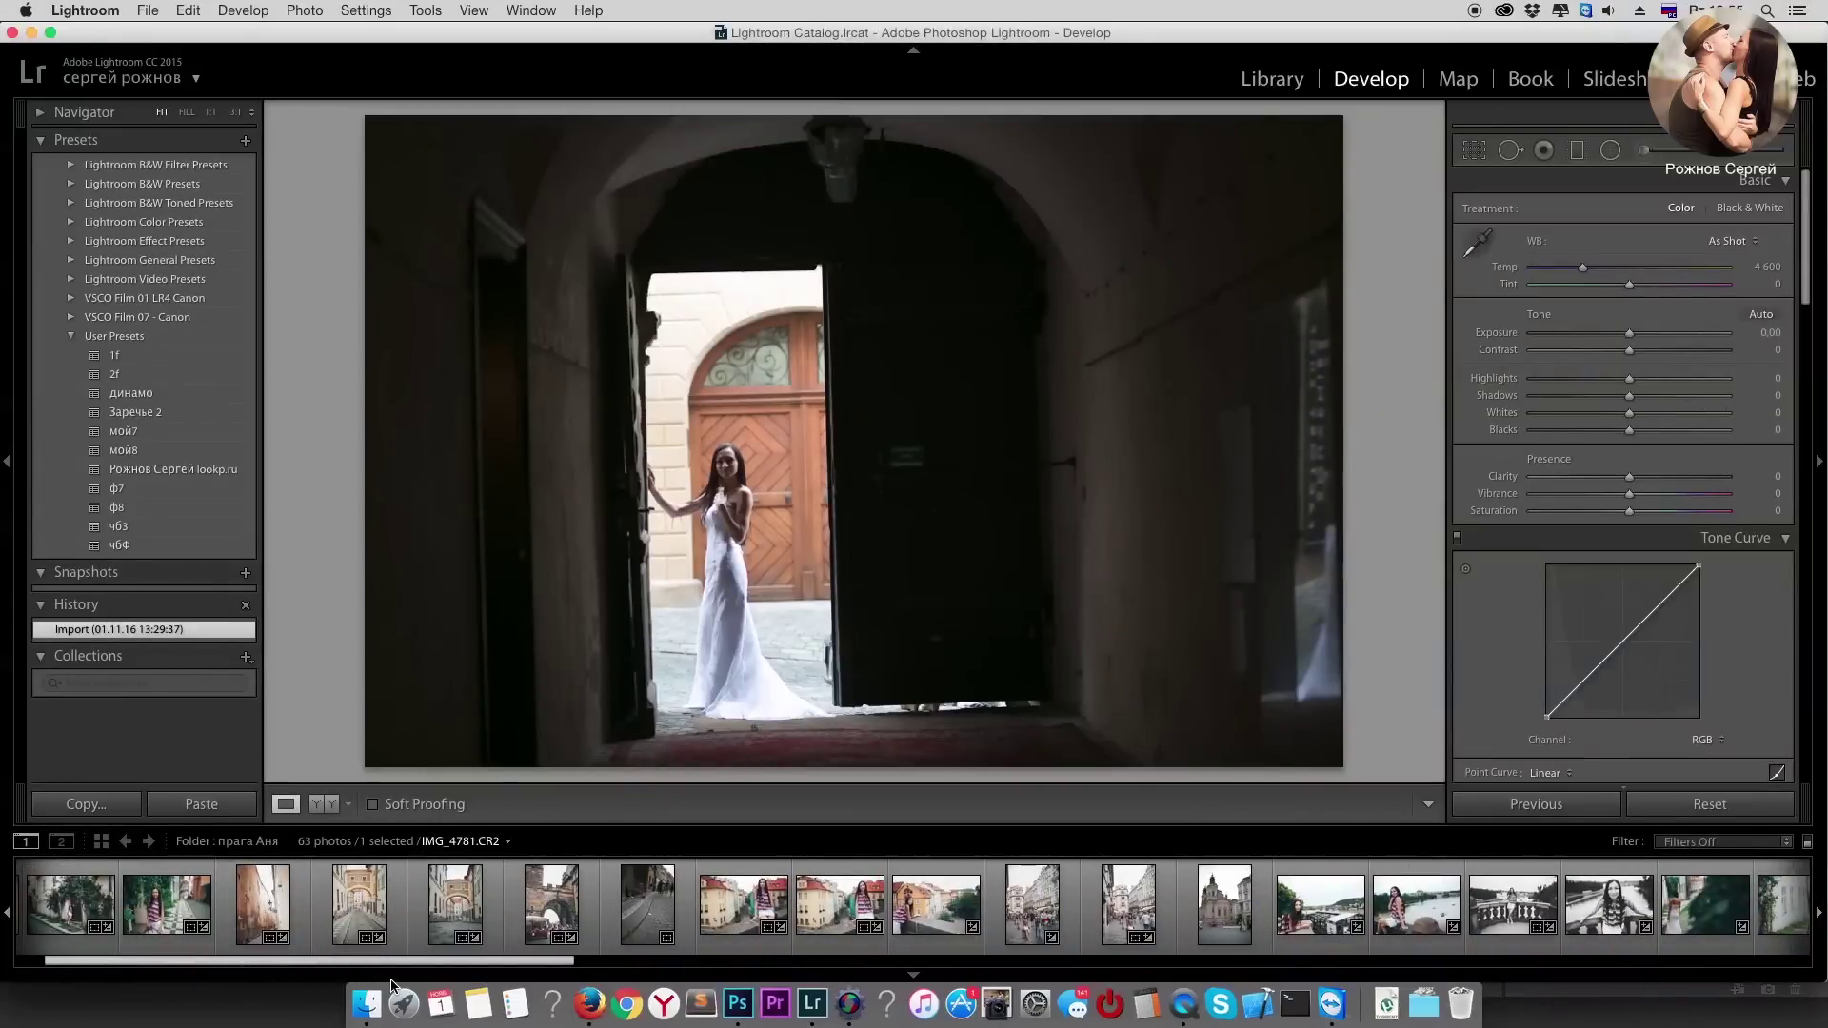
pyautogui.moveTo(397, 987); pyautogui.dragTo(664, 999)
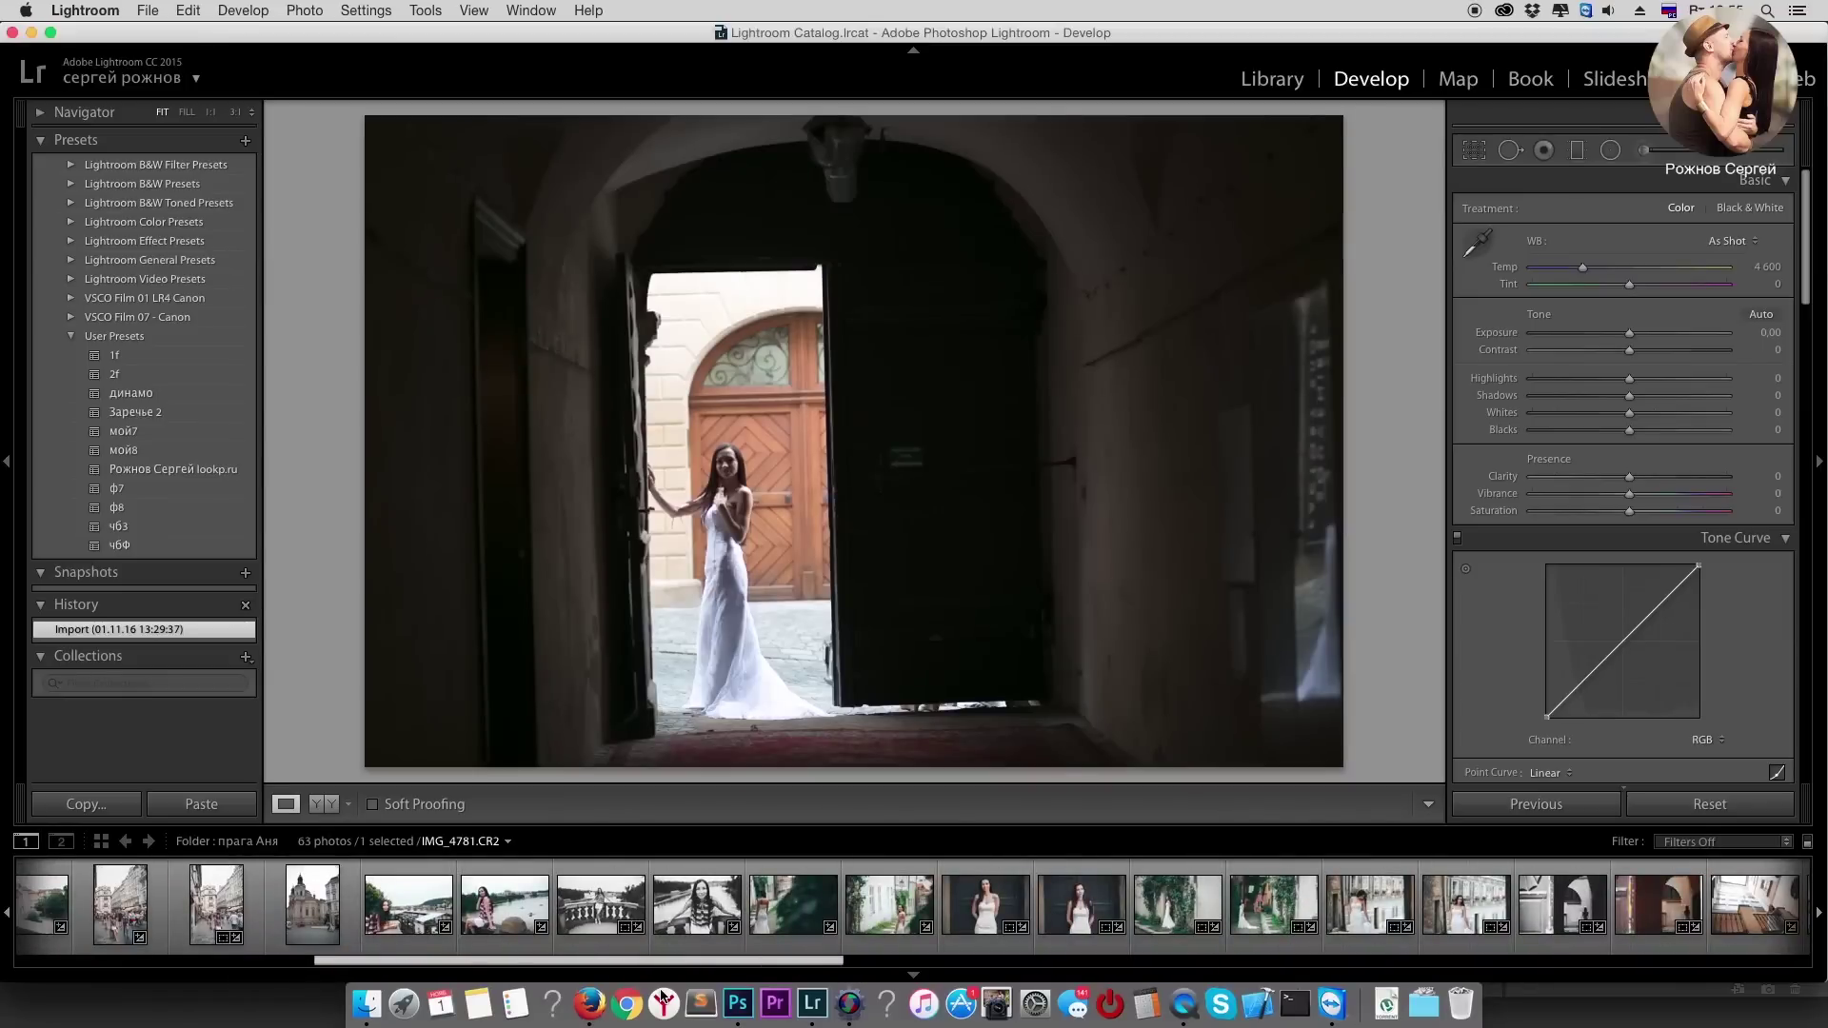
pyautogui.moveTo(664, 997); pyautogui.dragTo(608, 995)
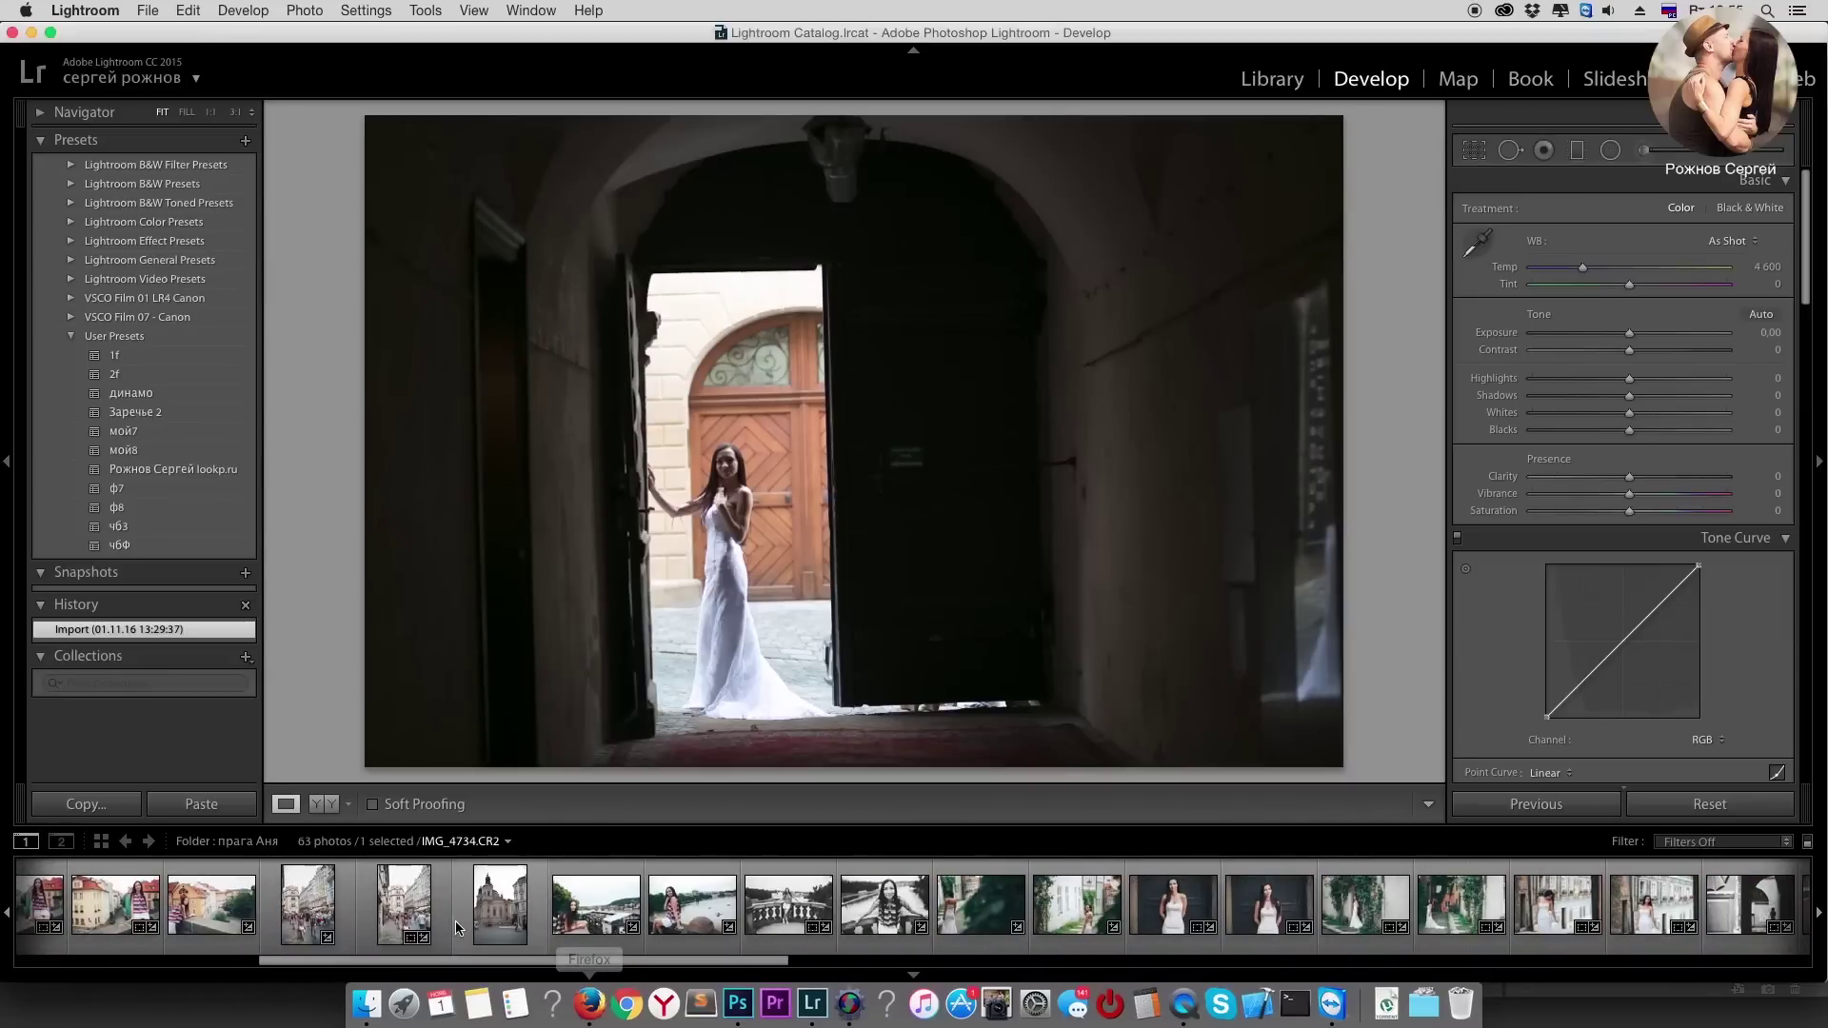
pyautogui.click(353, 904)
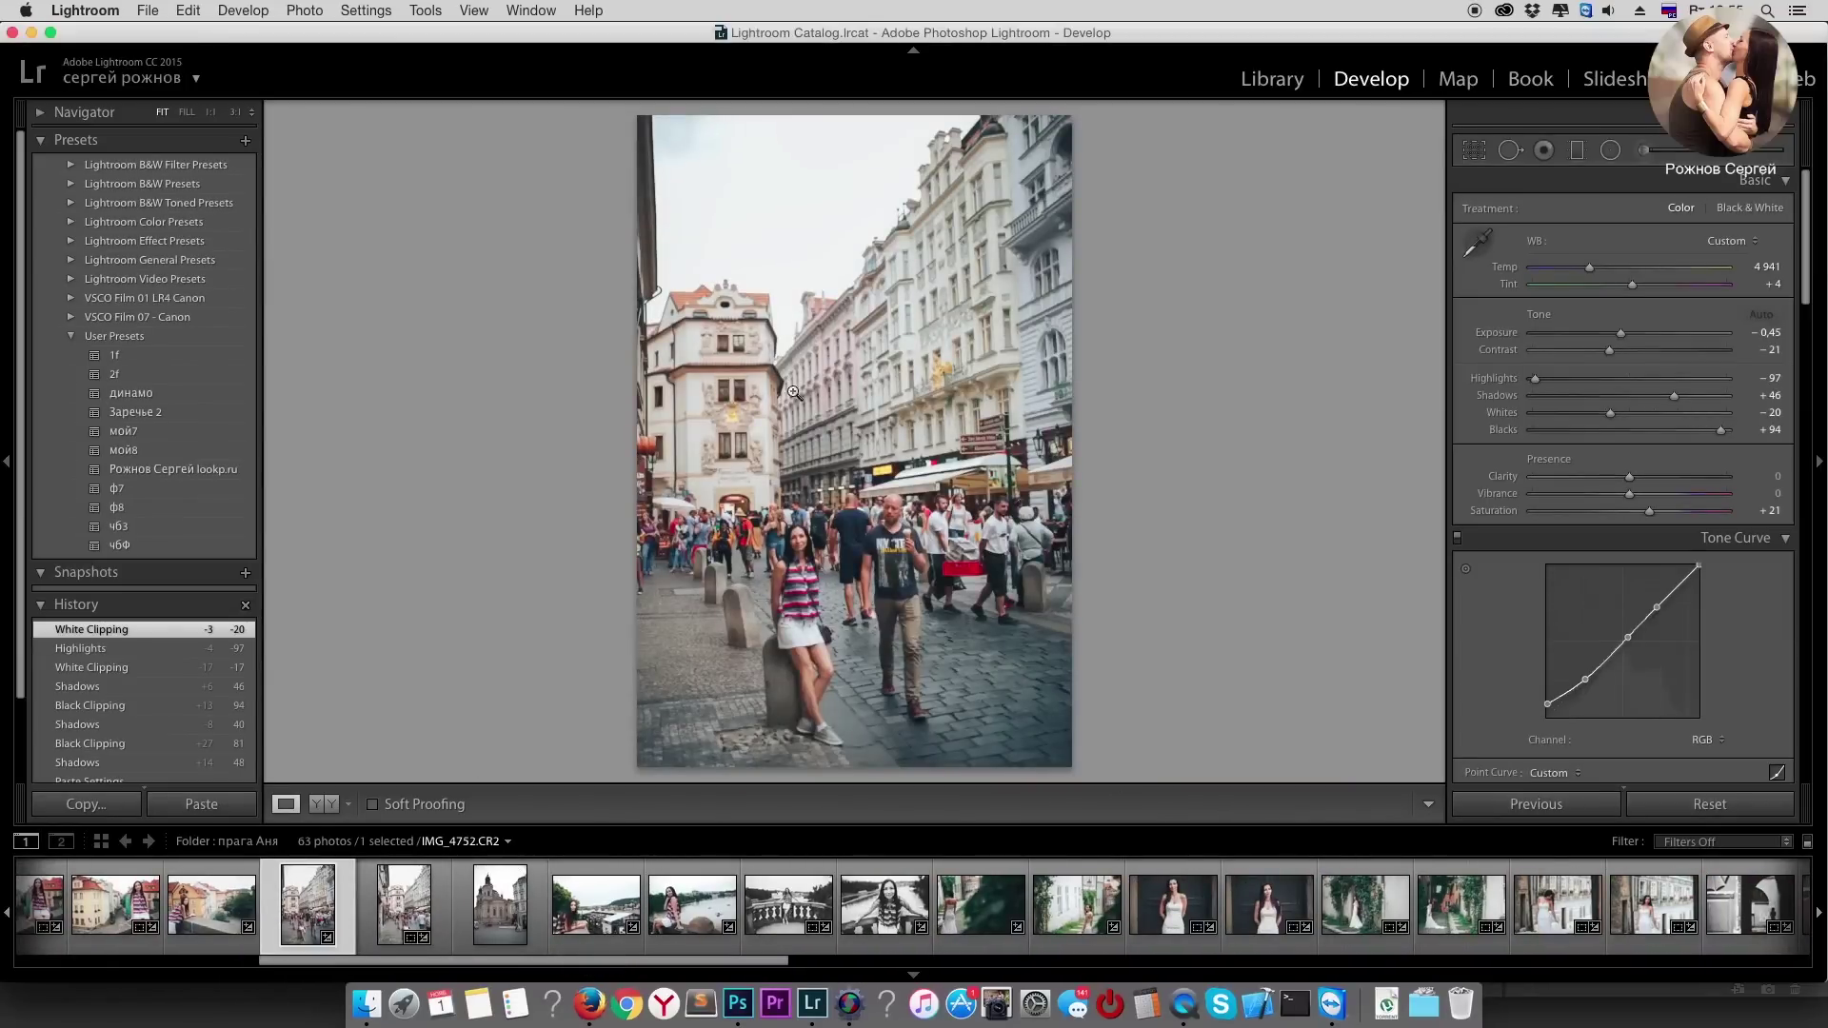
pyautogui.moveTo(585, 995); pyautogui.dragTo(799, 999)
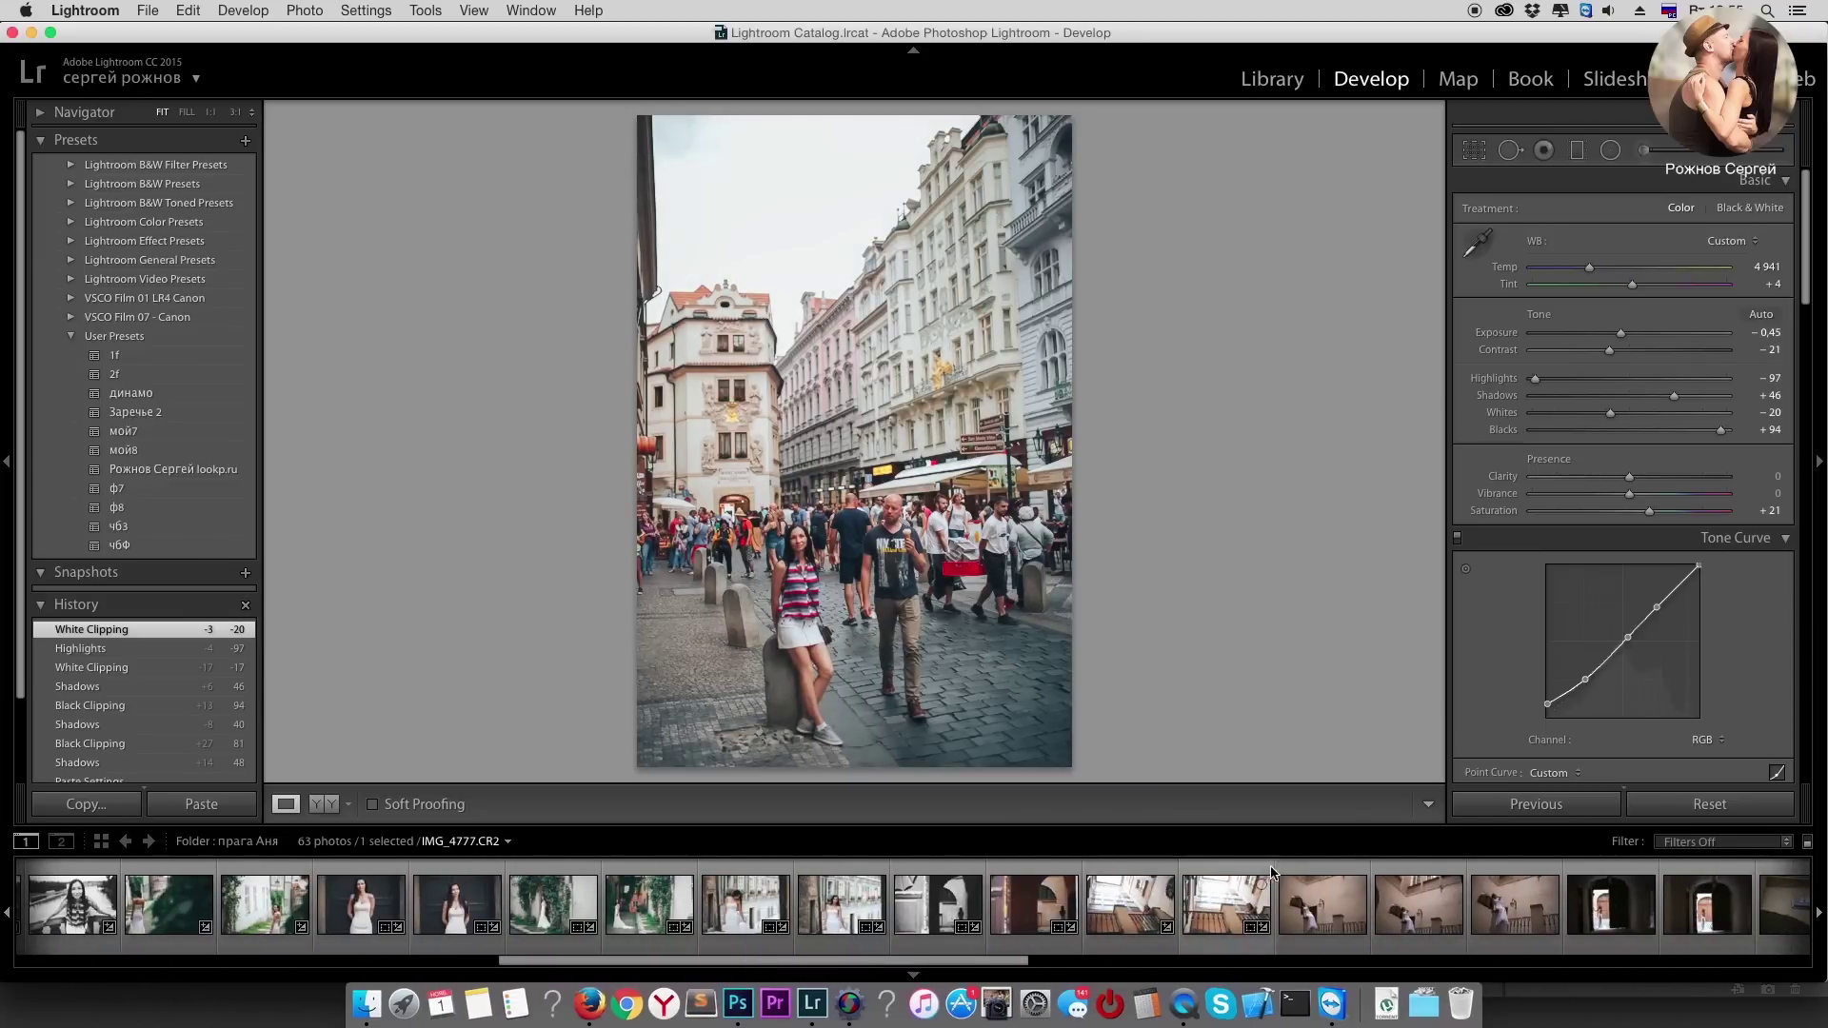
pyautogui.click(1250, 869)
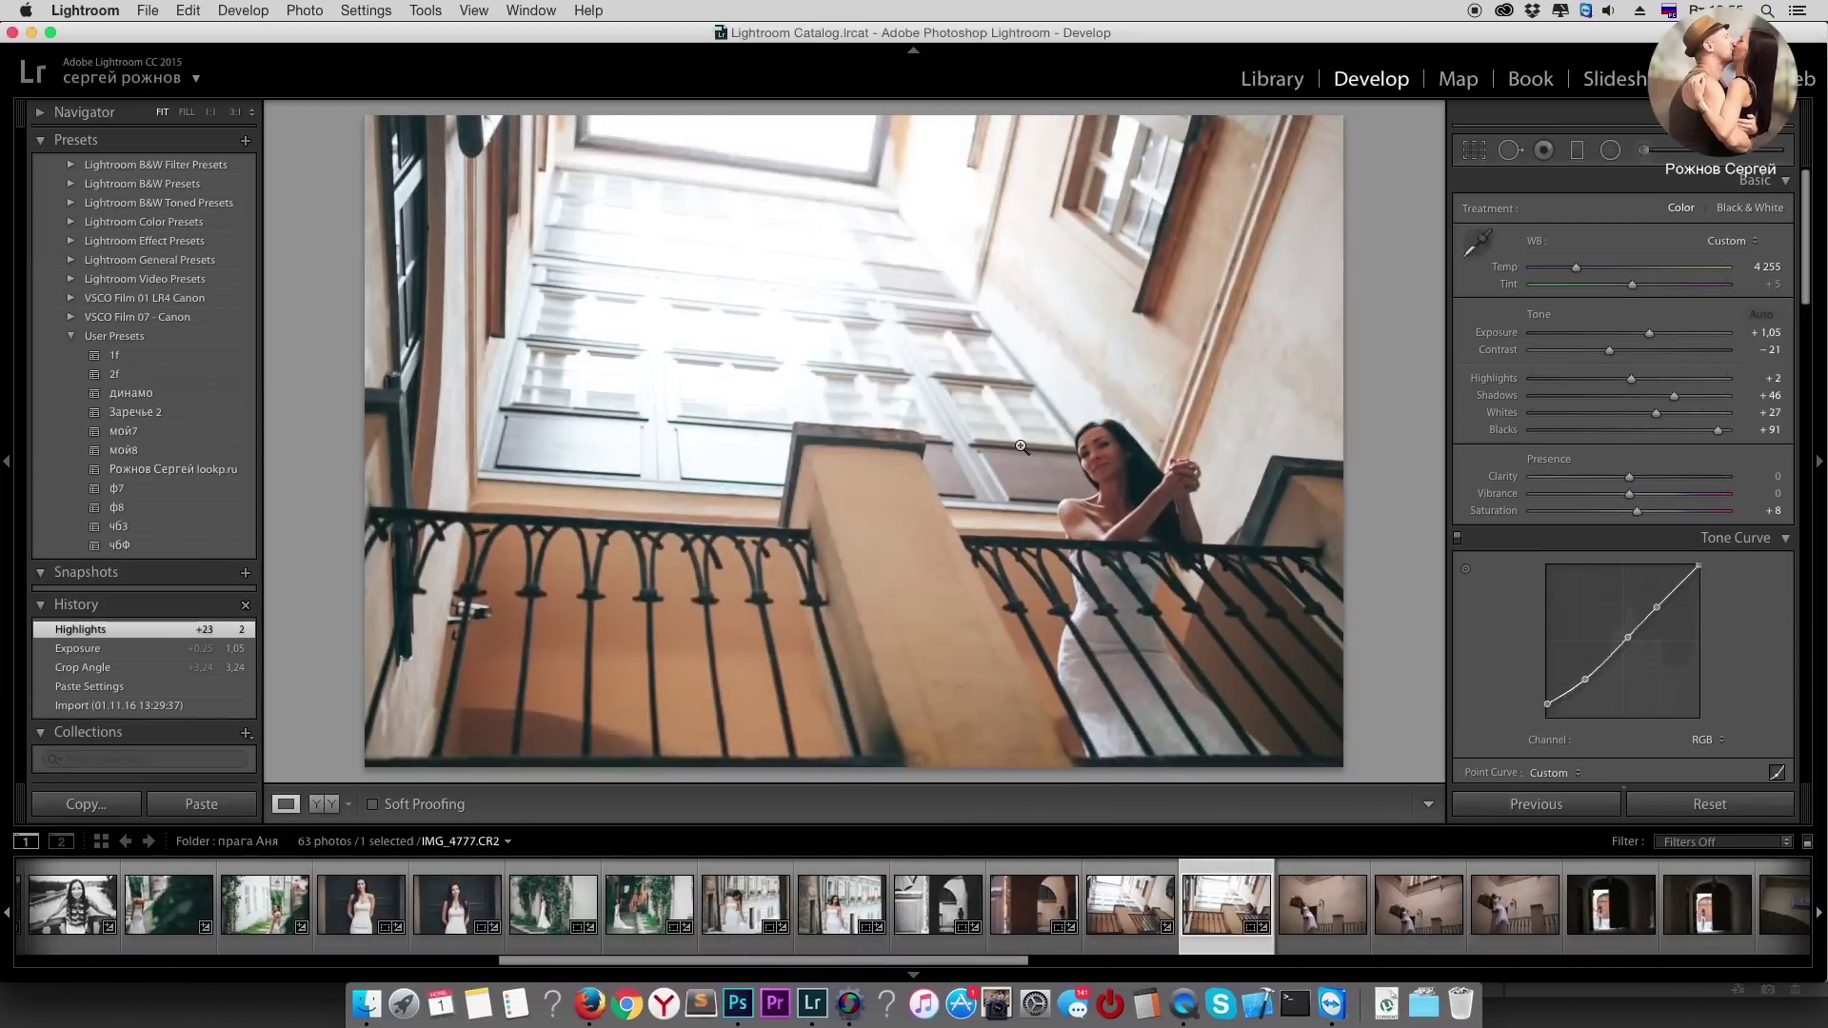
pyautogui.click(1318, 881)
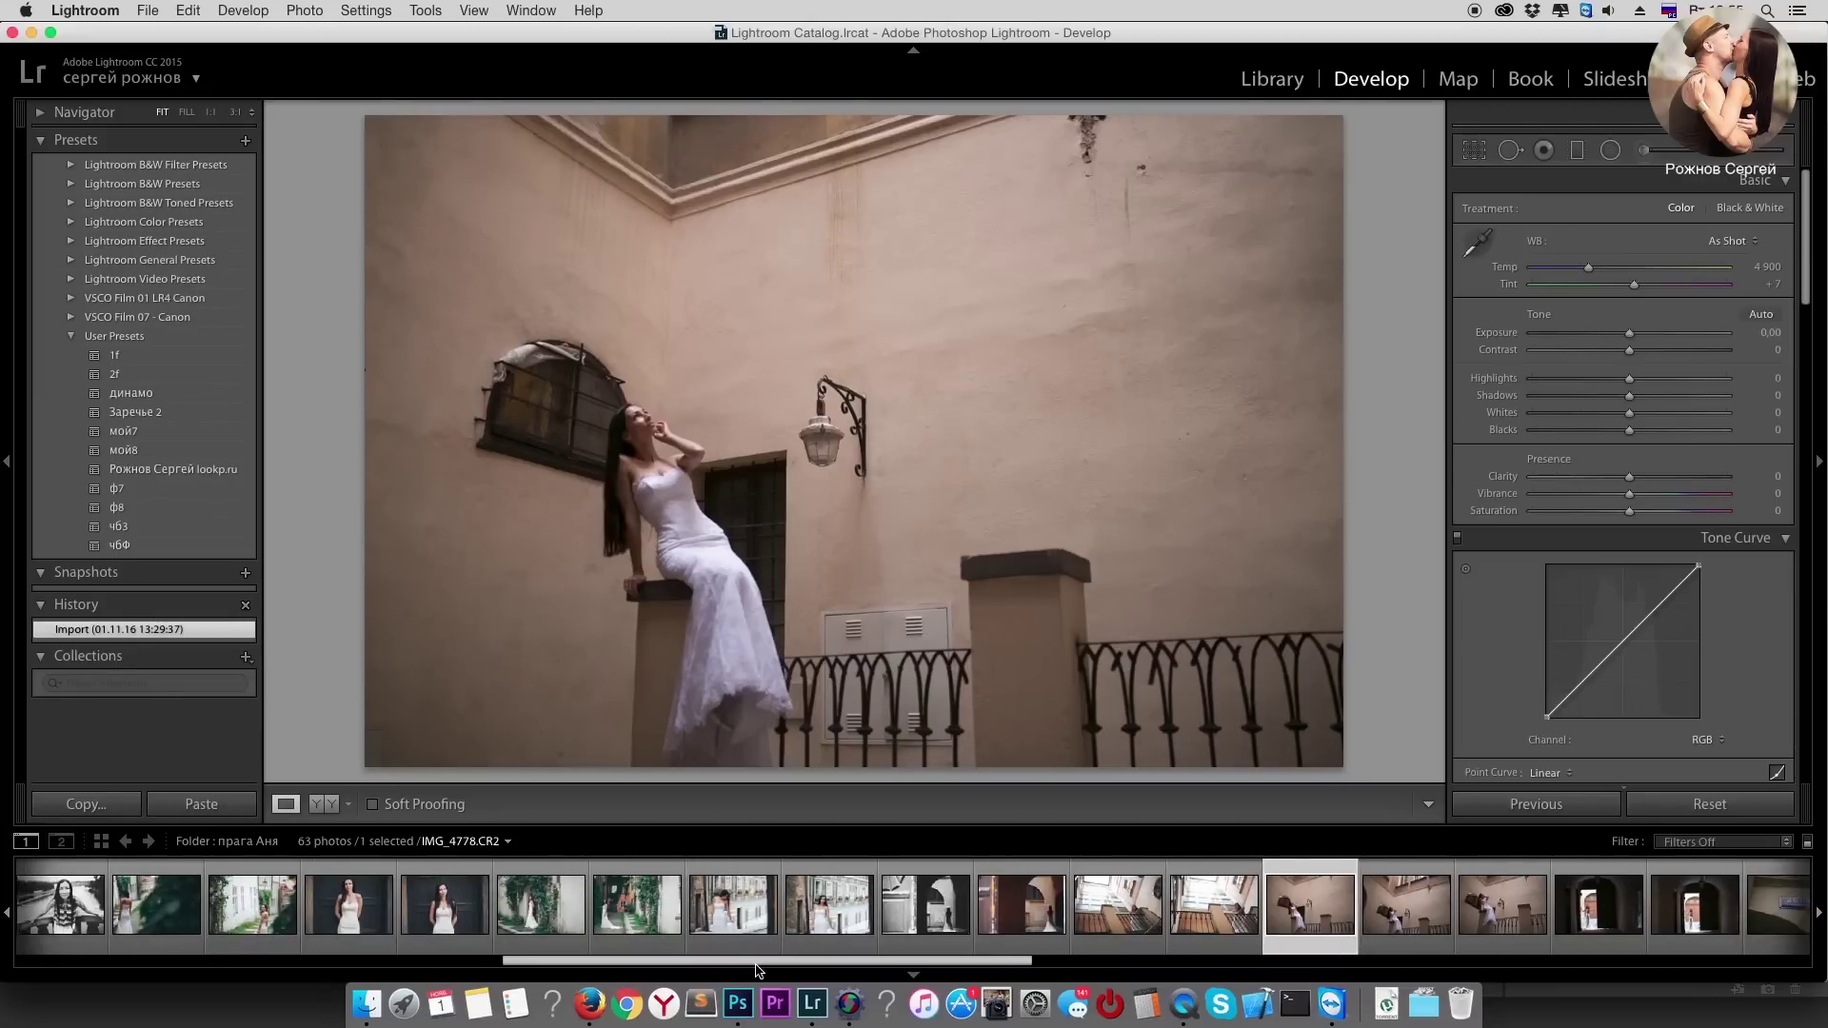
pyautogui.moveTo(752, 961); pyautogui.dragTo(811, 986)
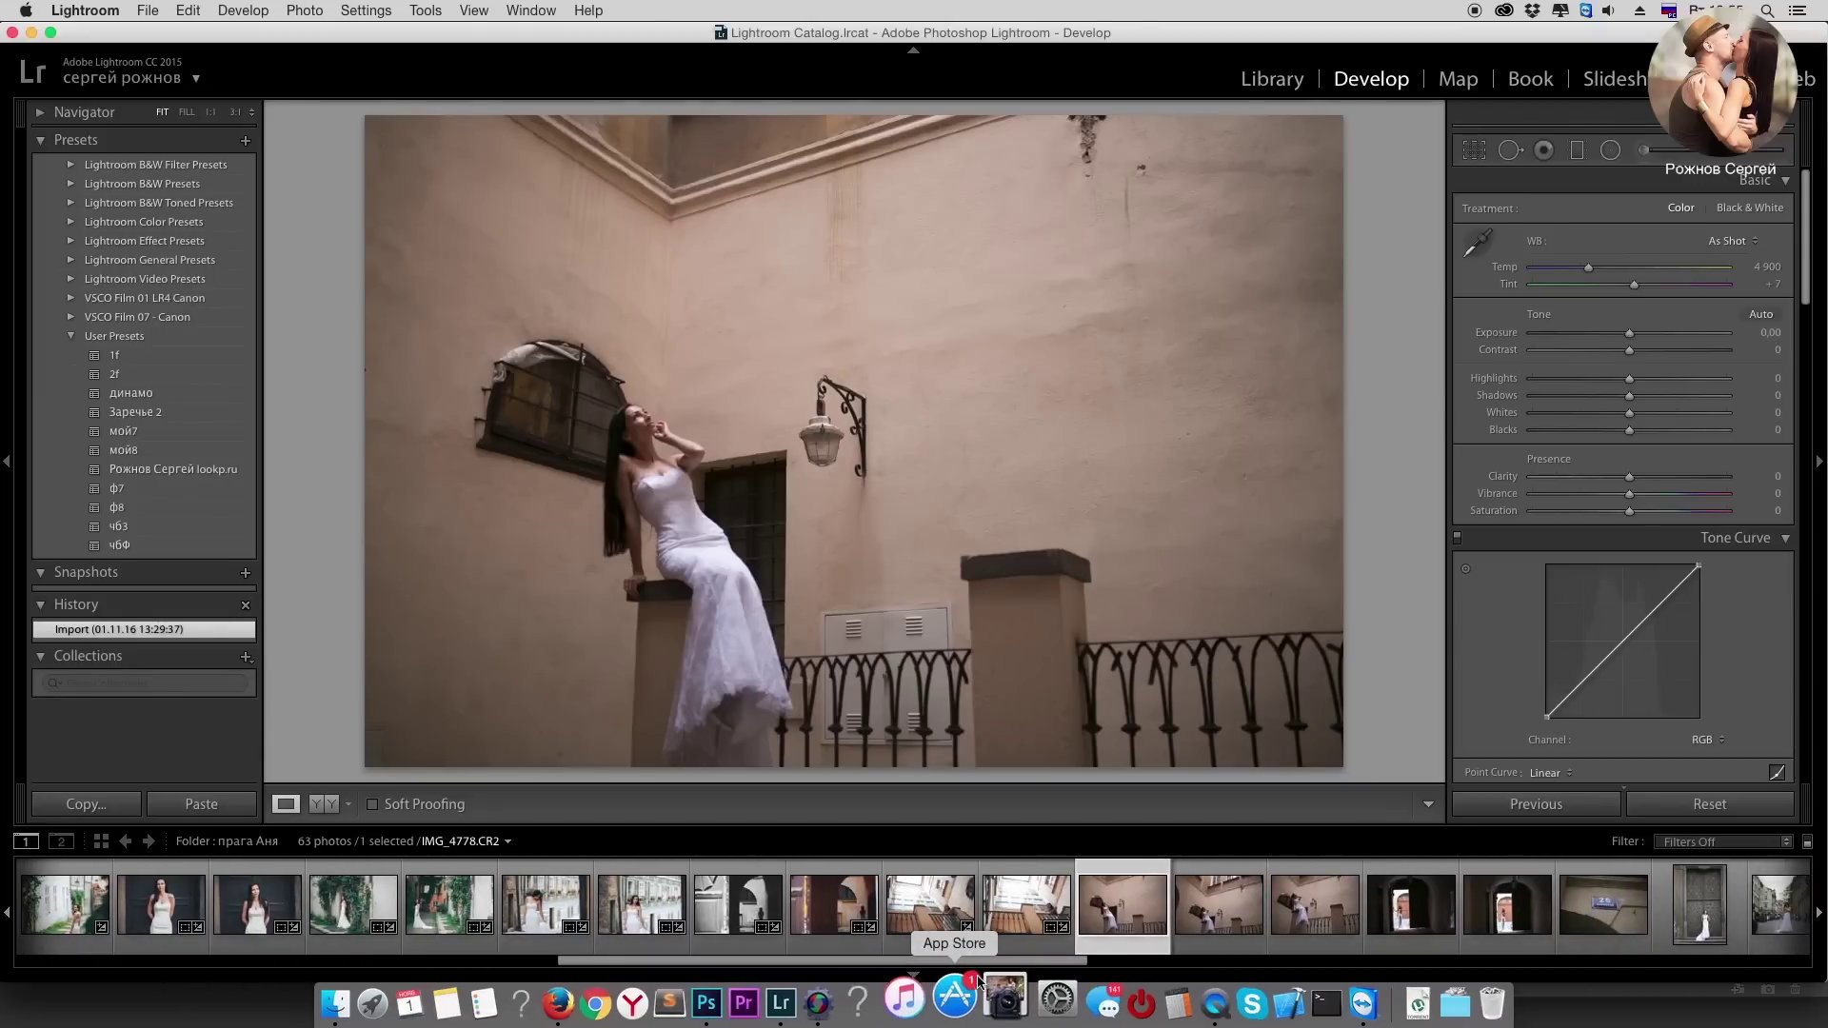
pyautogui.moveTo(1009, 963); pyautogui.dragTo(1052, 971)
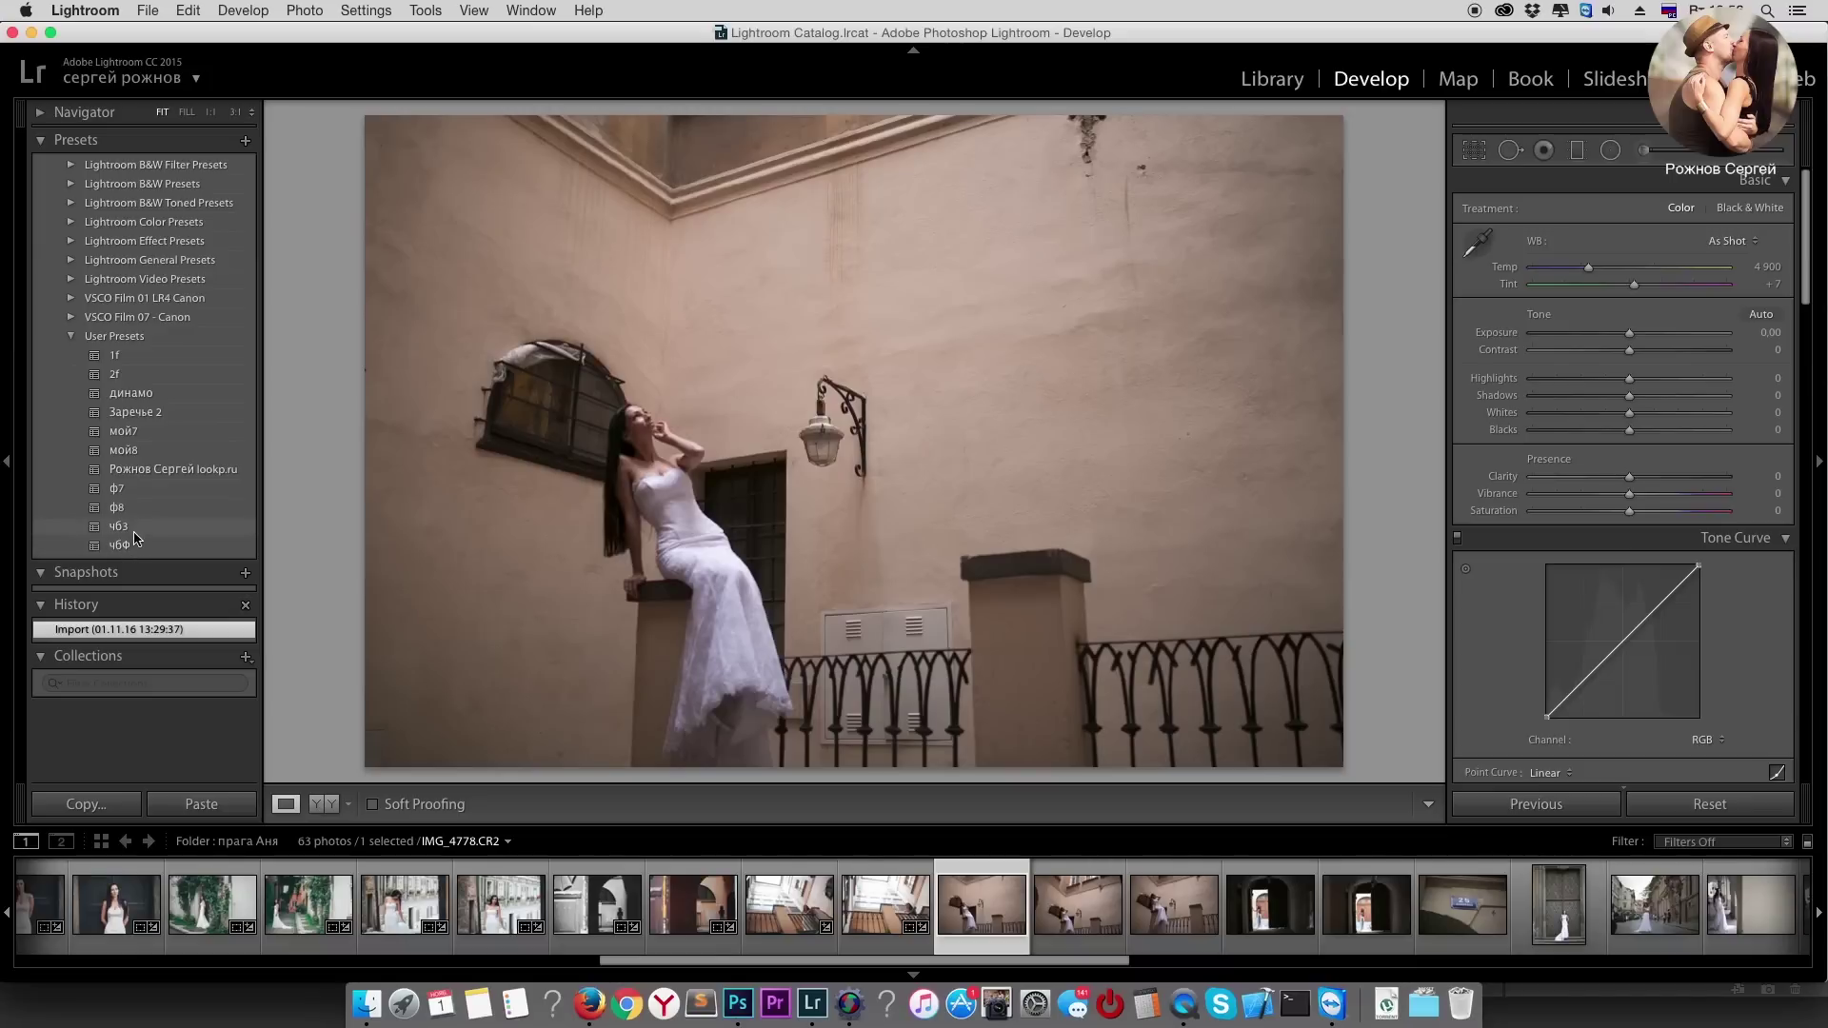
# Step: Apply the custom user preset and sample several wall spots for white balance
pyautogui.click(167, 470)
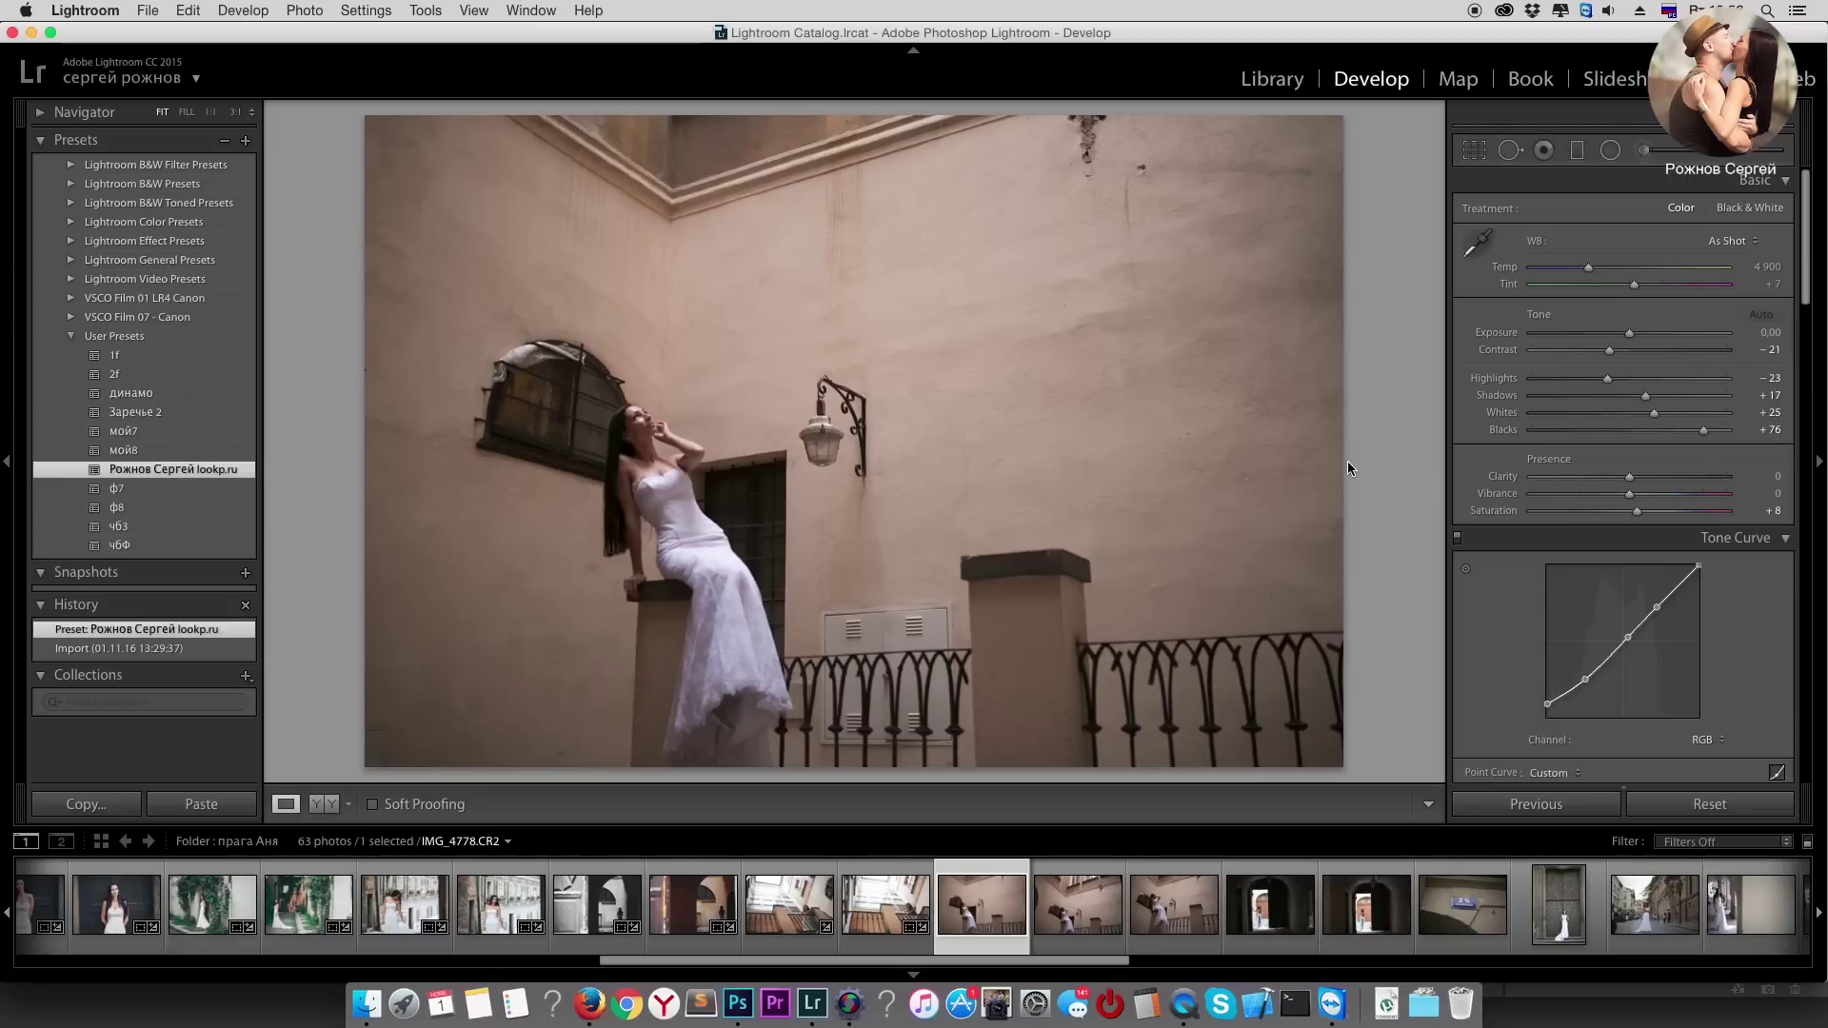
pyautogui.click(1477, 244)
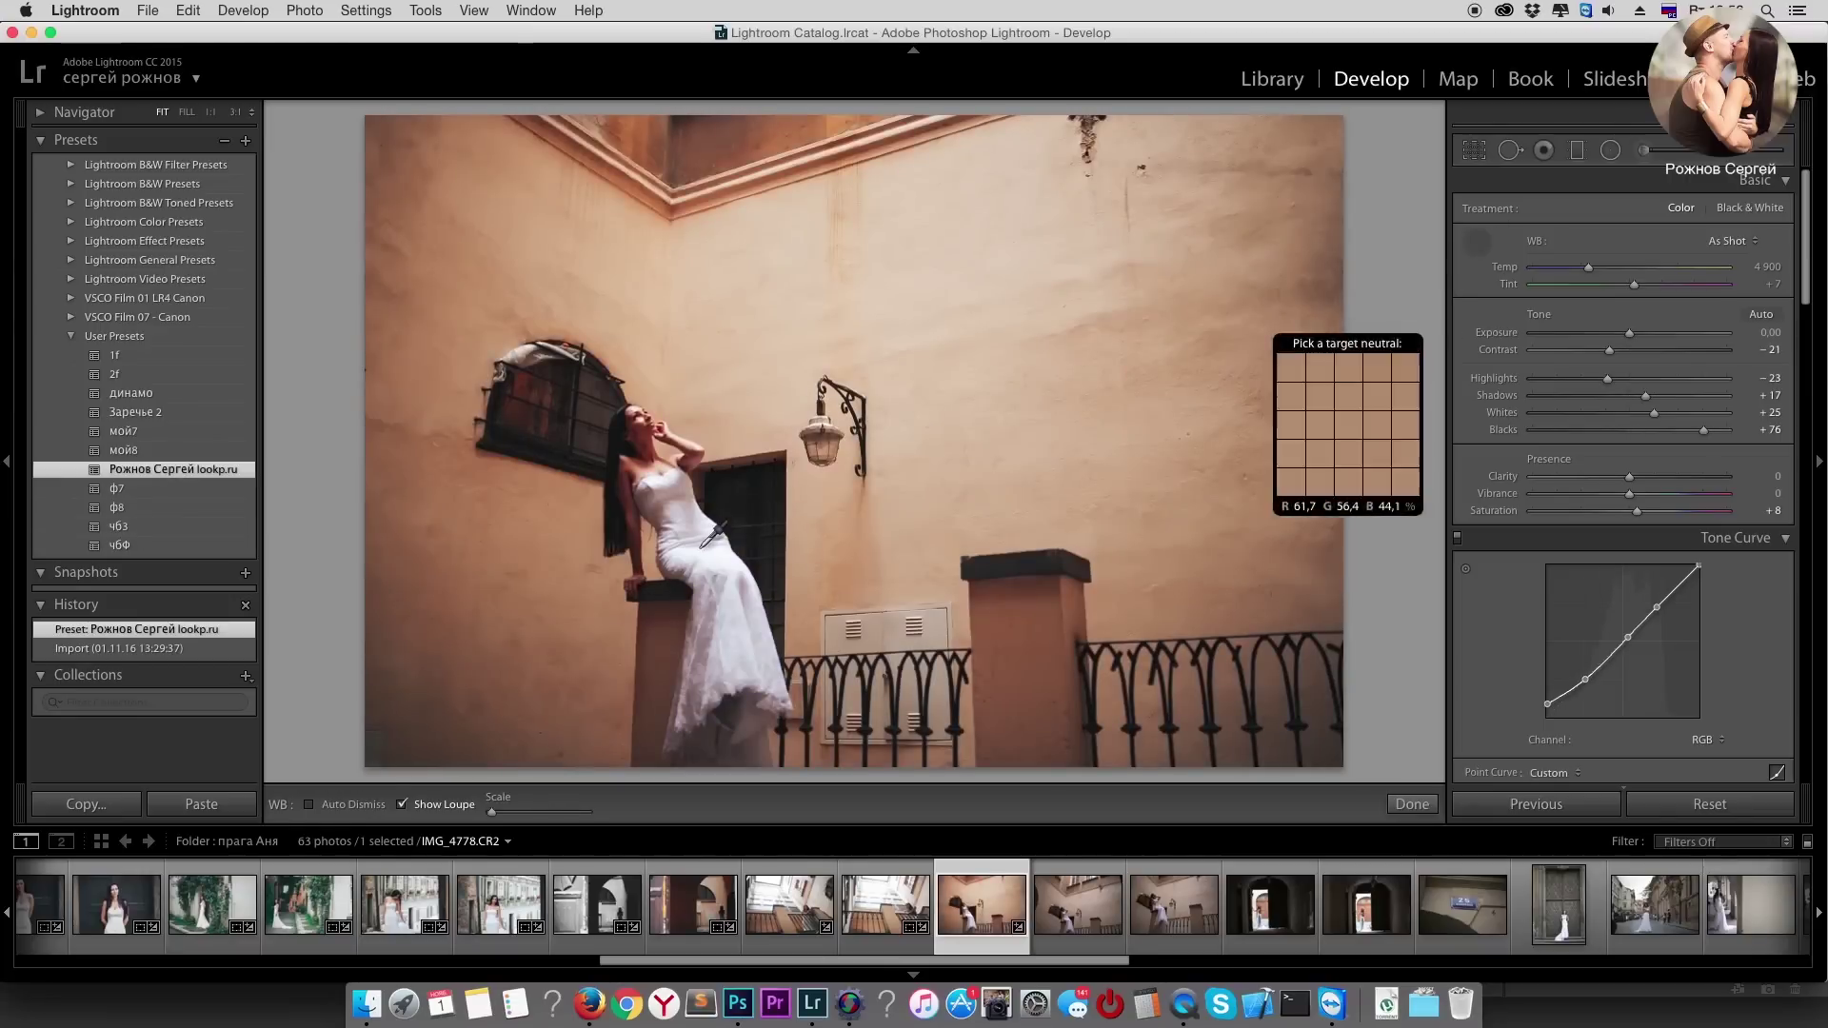
pyautogui.click(700, 550)
pyautogui.click(1039, 574)
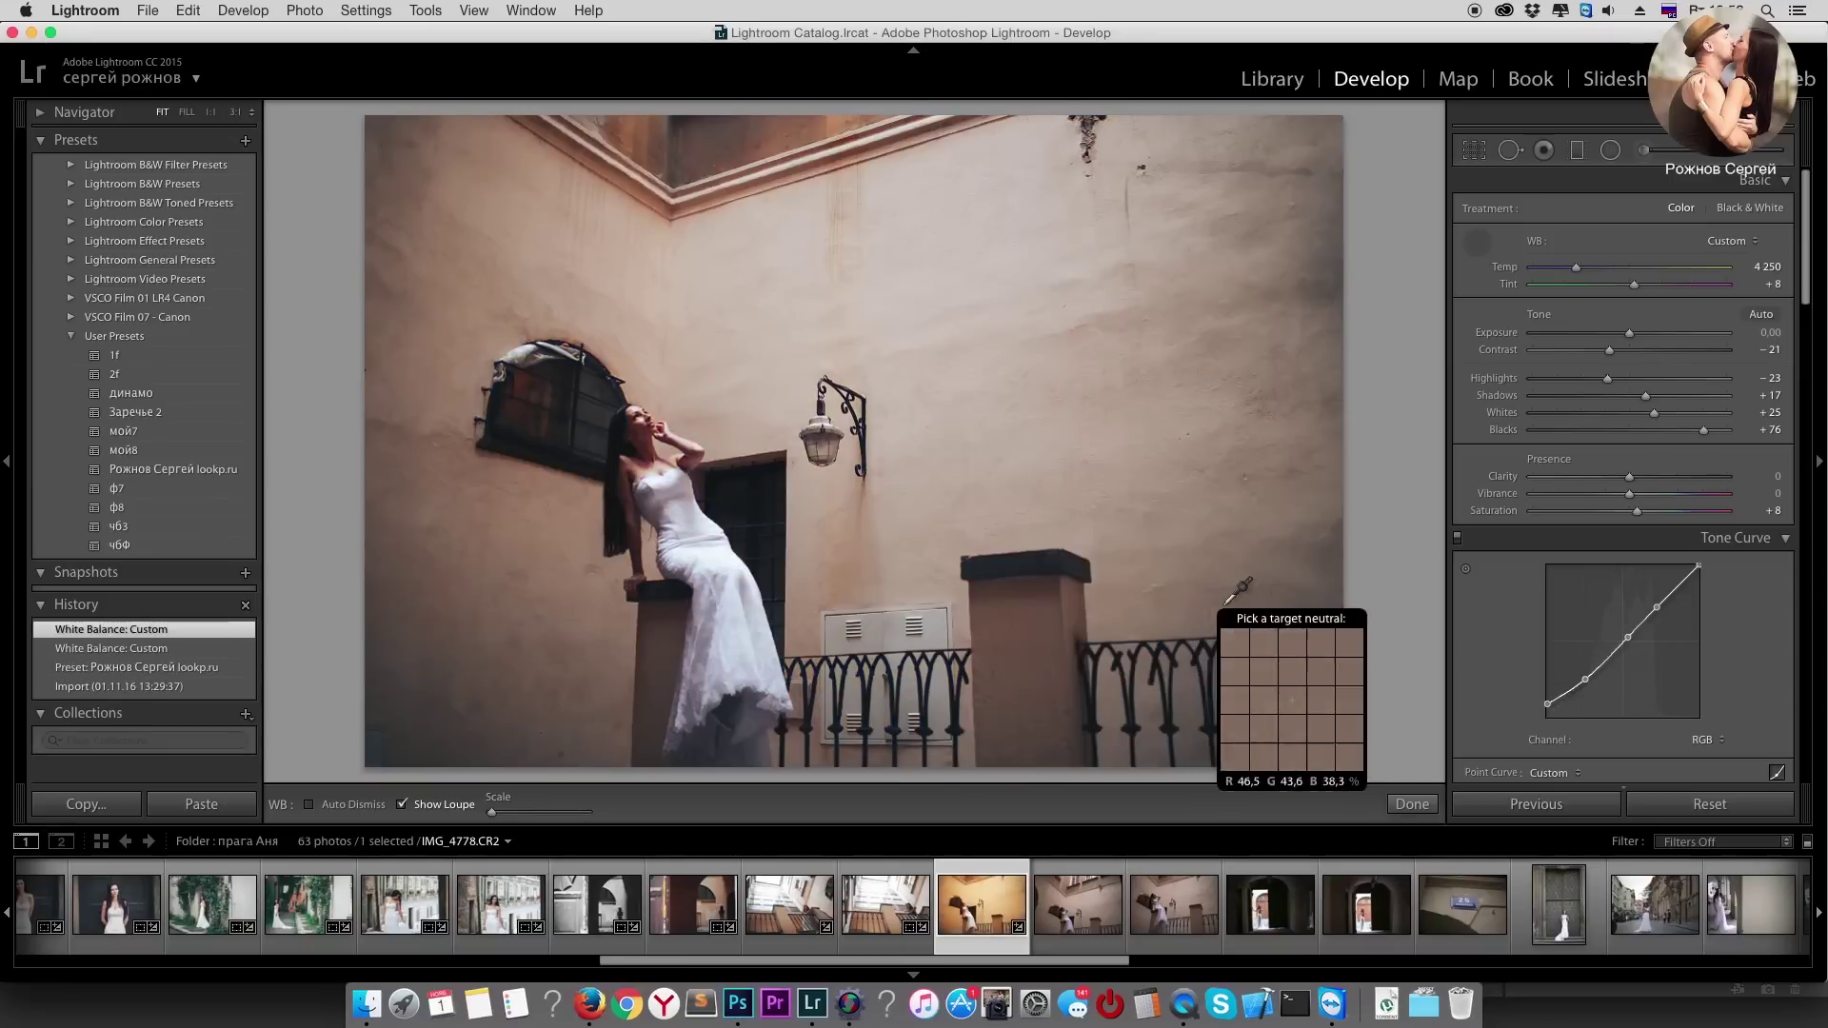
pyautogui.click(1249, 515)
pyautogui.click(830, 430)
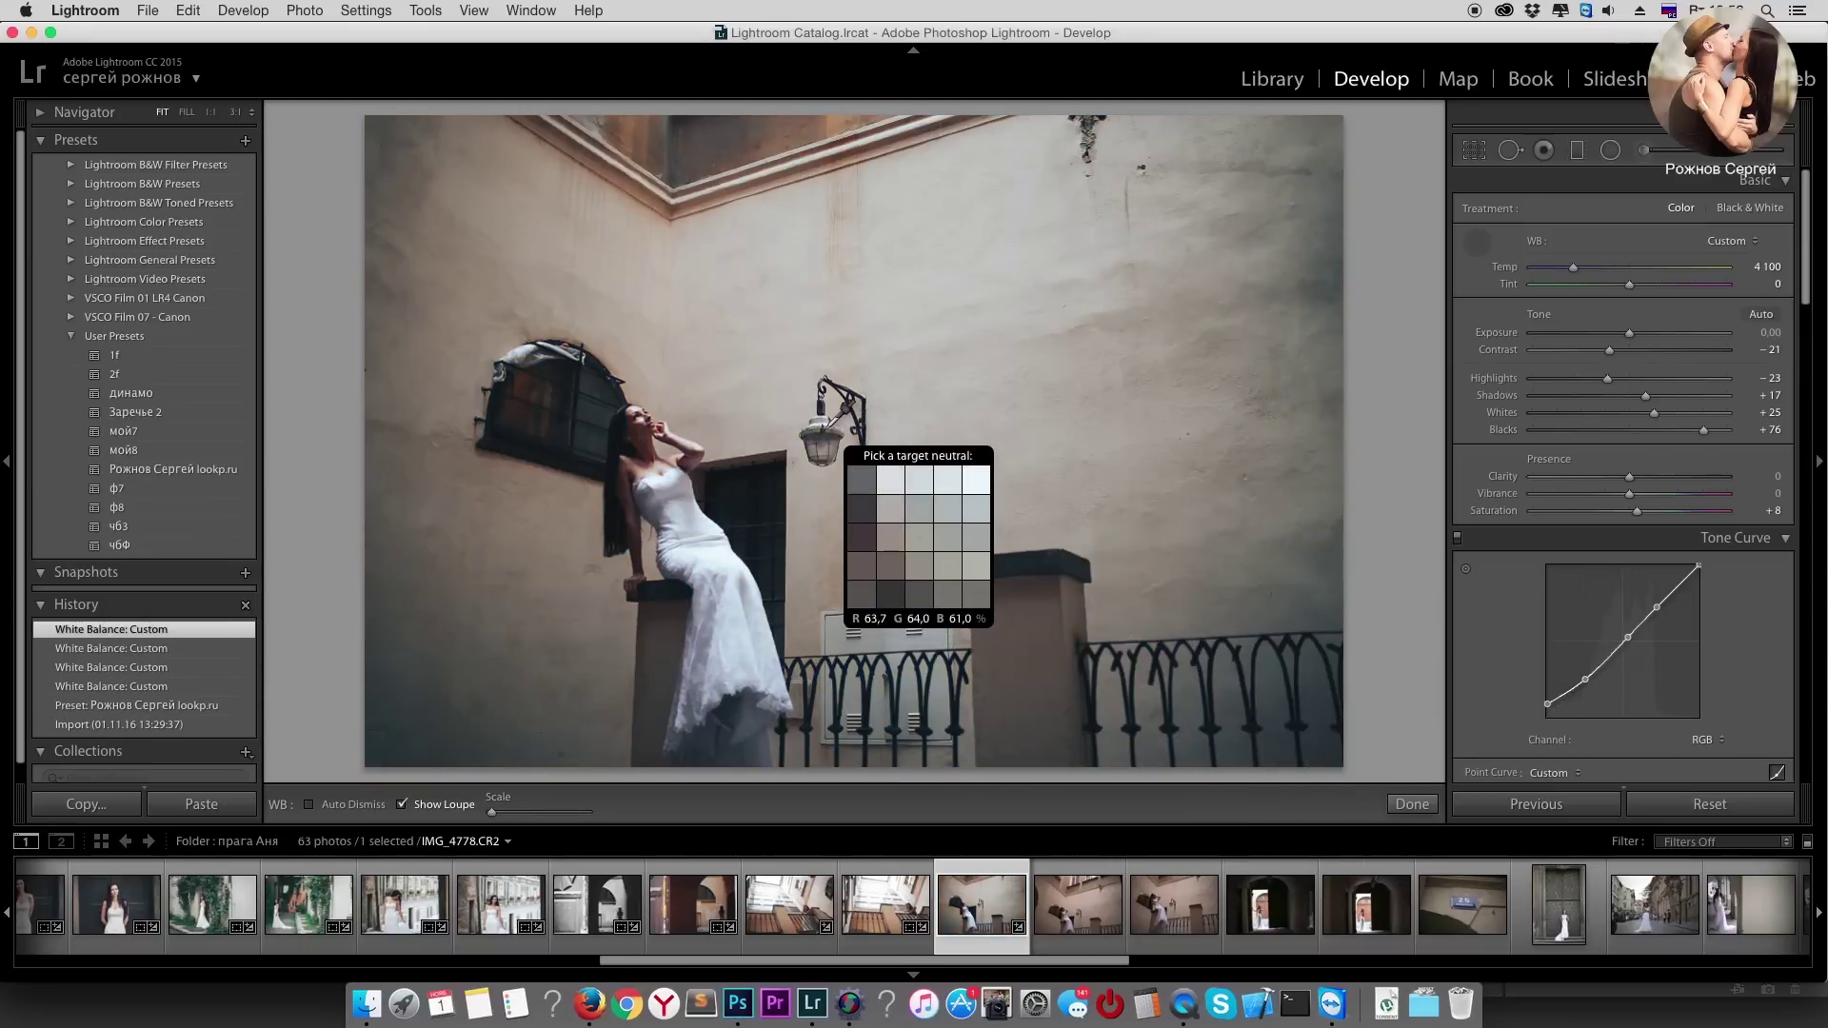
pyautogui.click(950, 646)
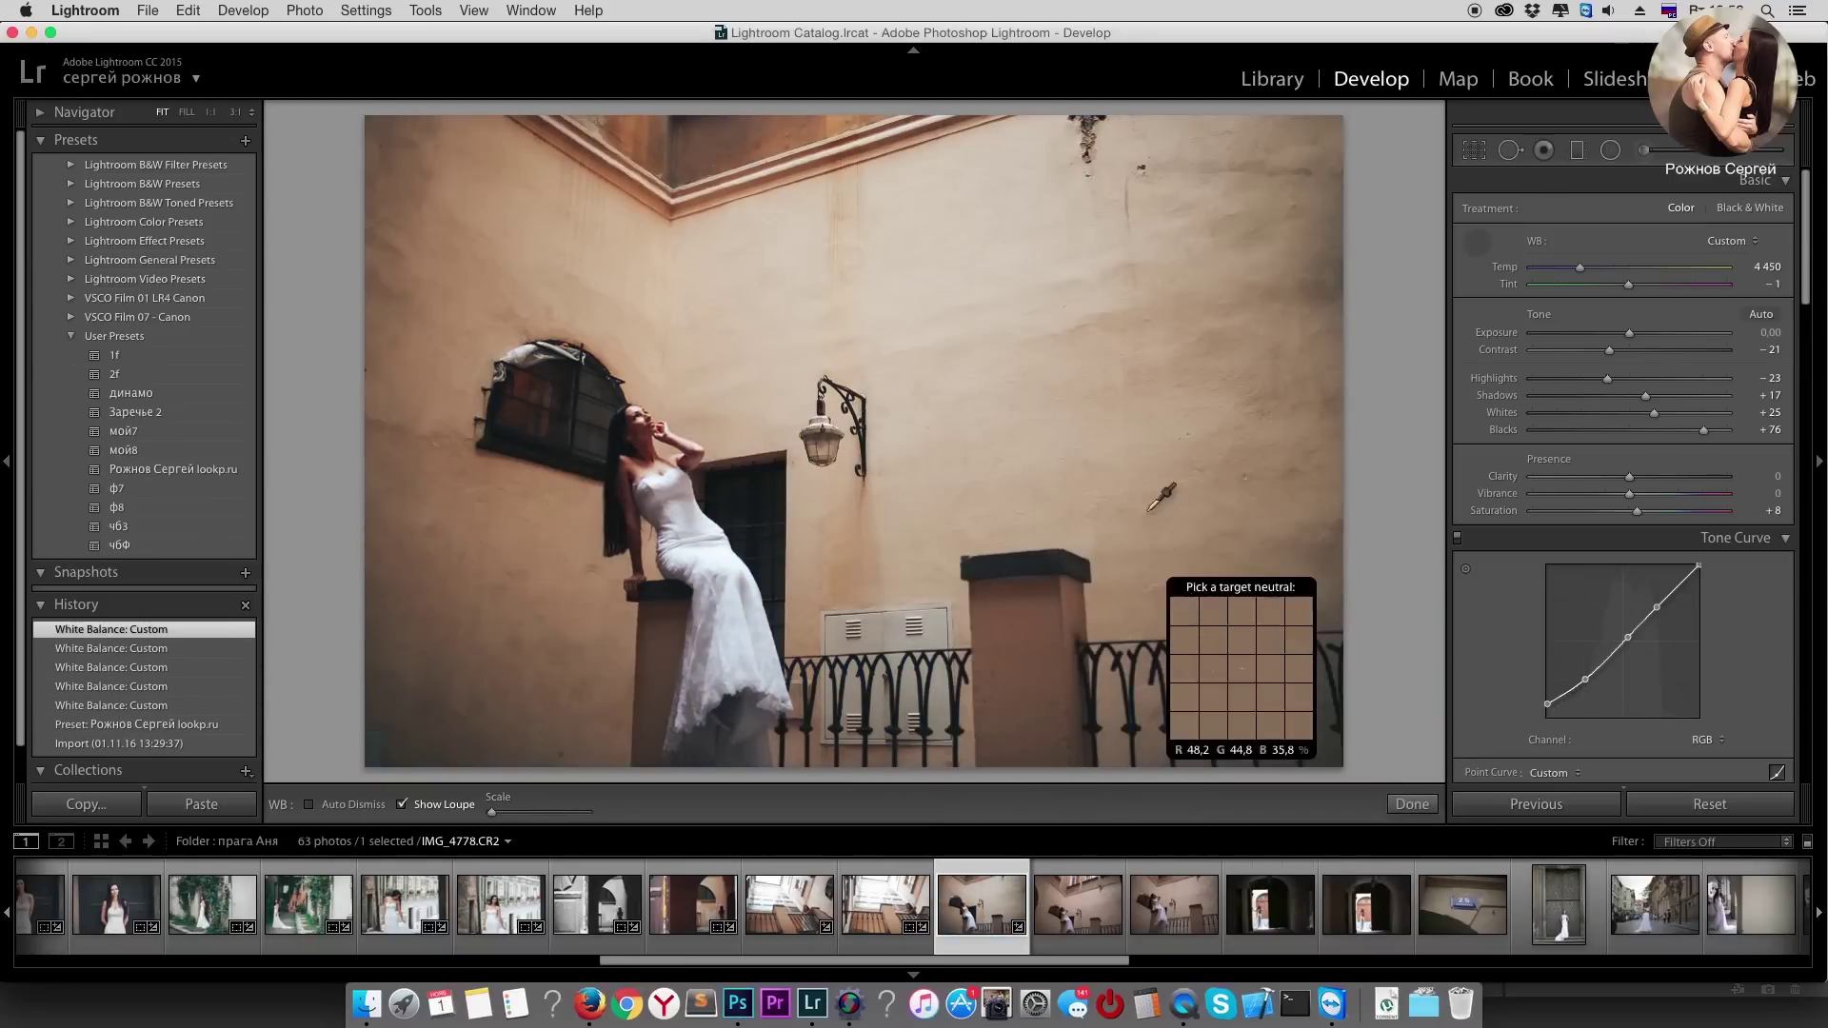
pyautogui.click(1318, 644)
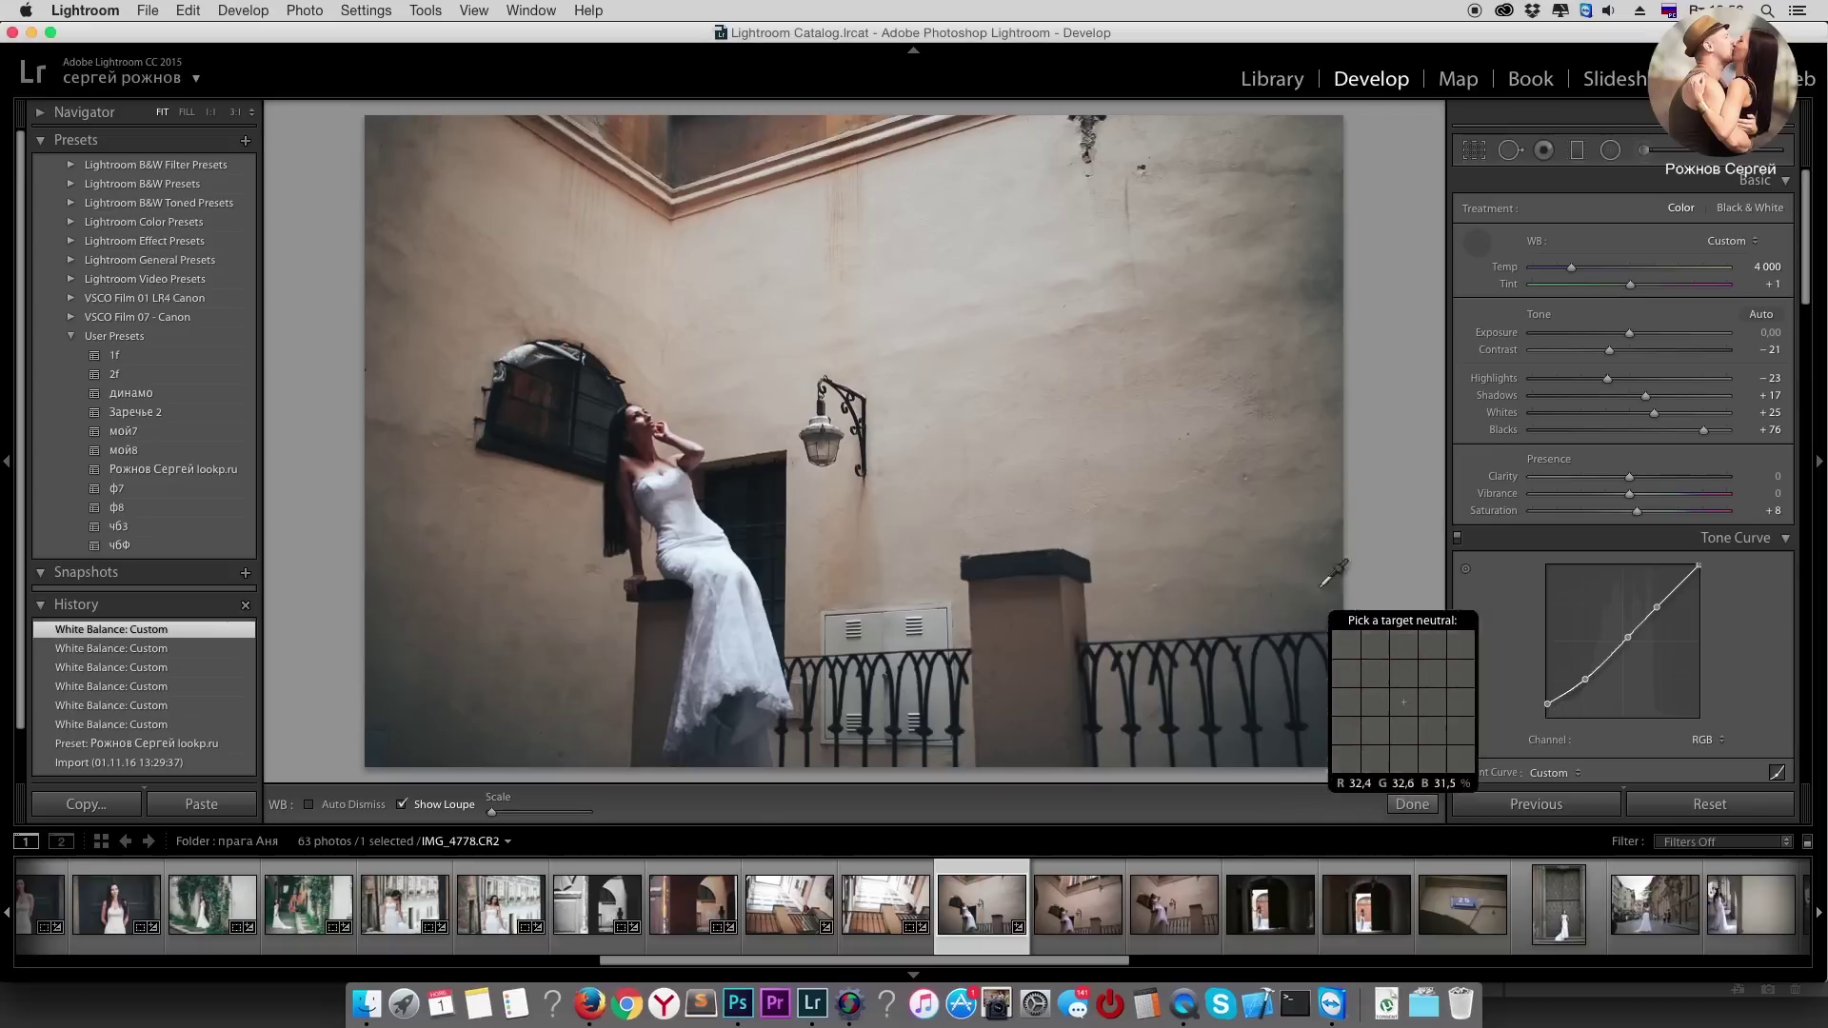
# Step: Refine the wall white-balance sampling, adjusting sampler options, to Temp 3950, Tint −2
pyautogui.press('=')
pyautogui.click(928, 152)
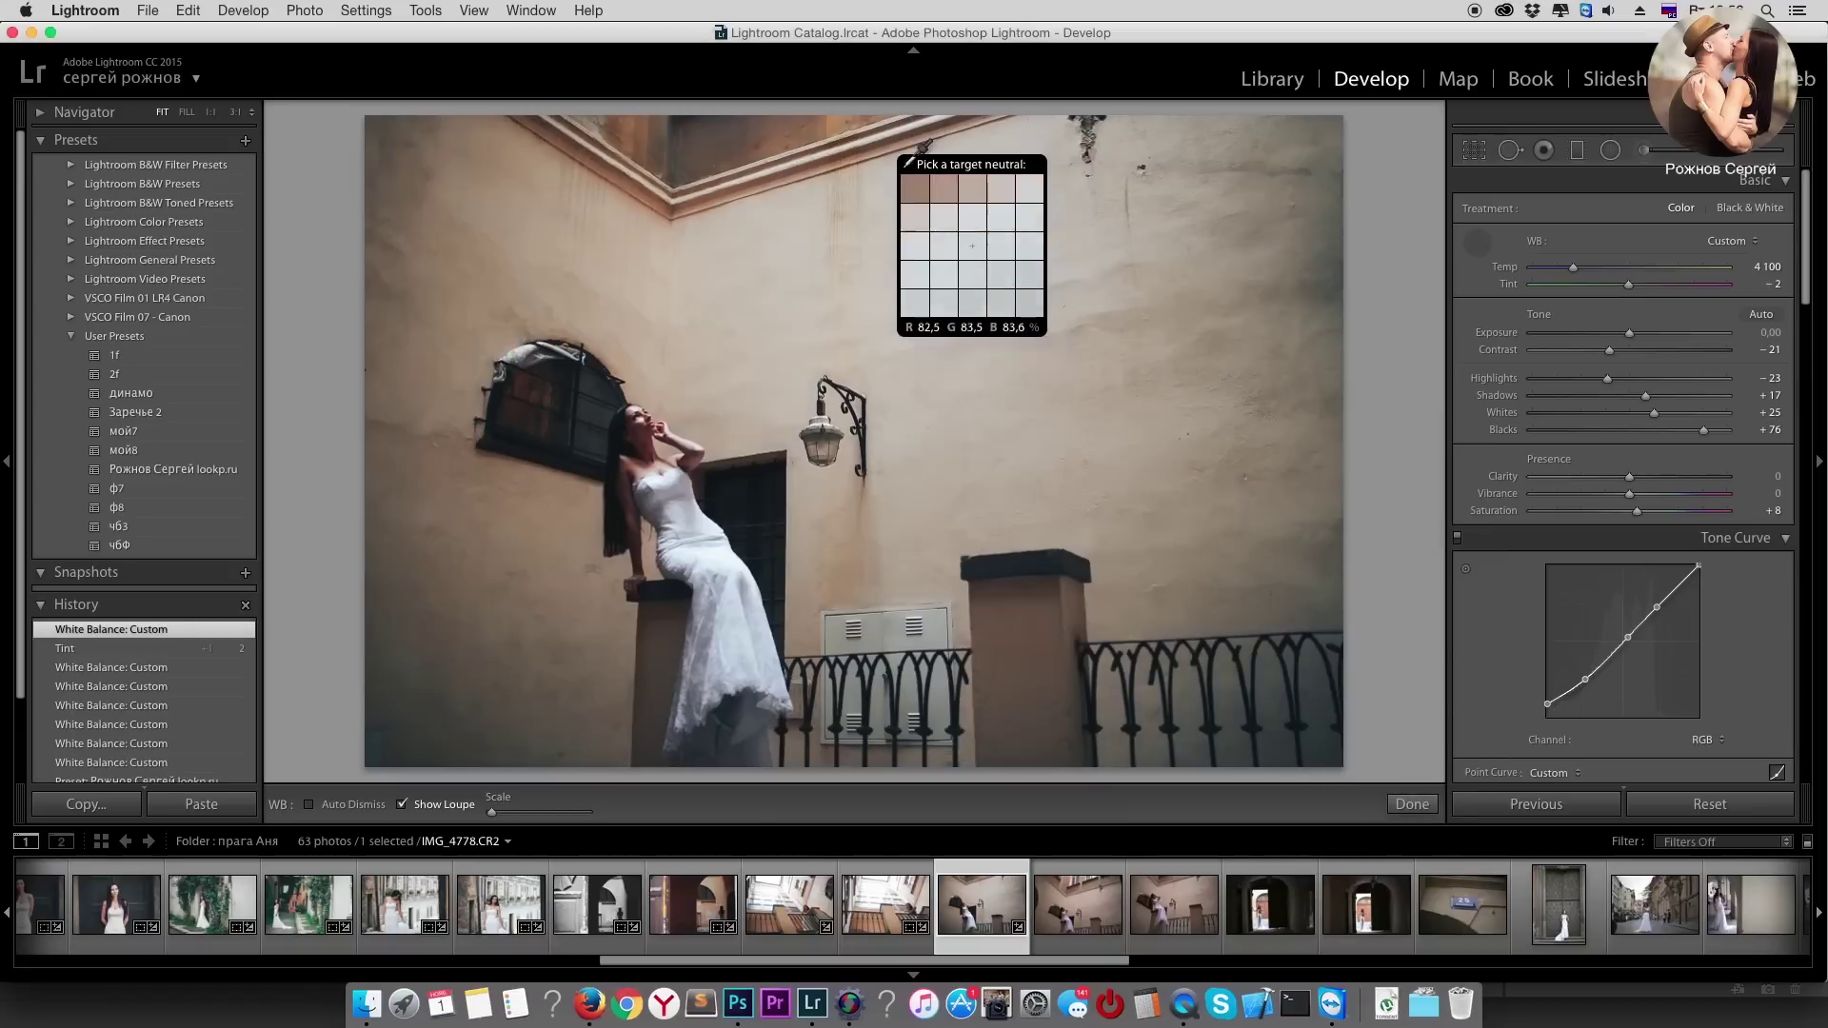
pyautogui.click(1291, 457)
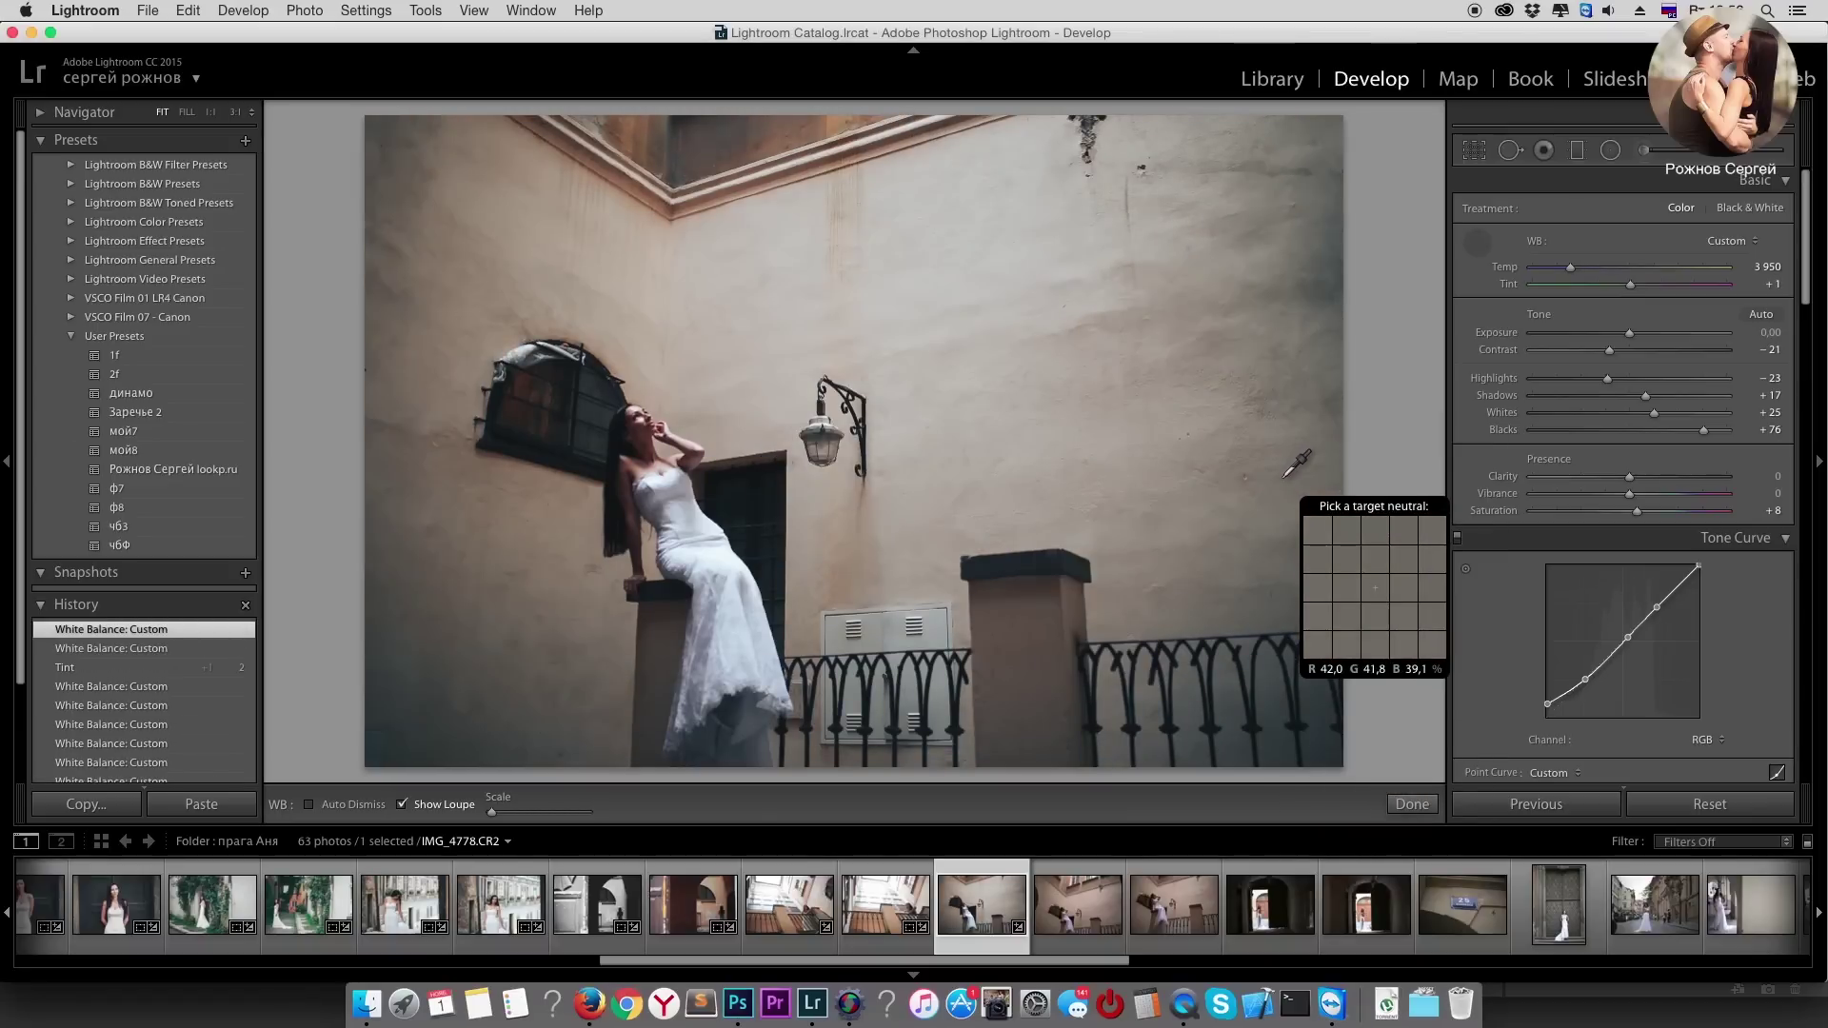
pyautogui.click(411, 807)
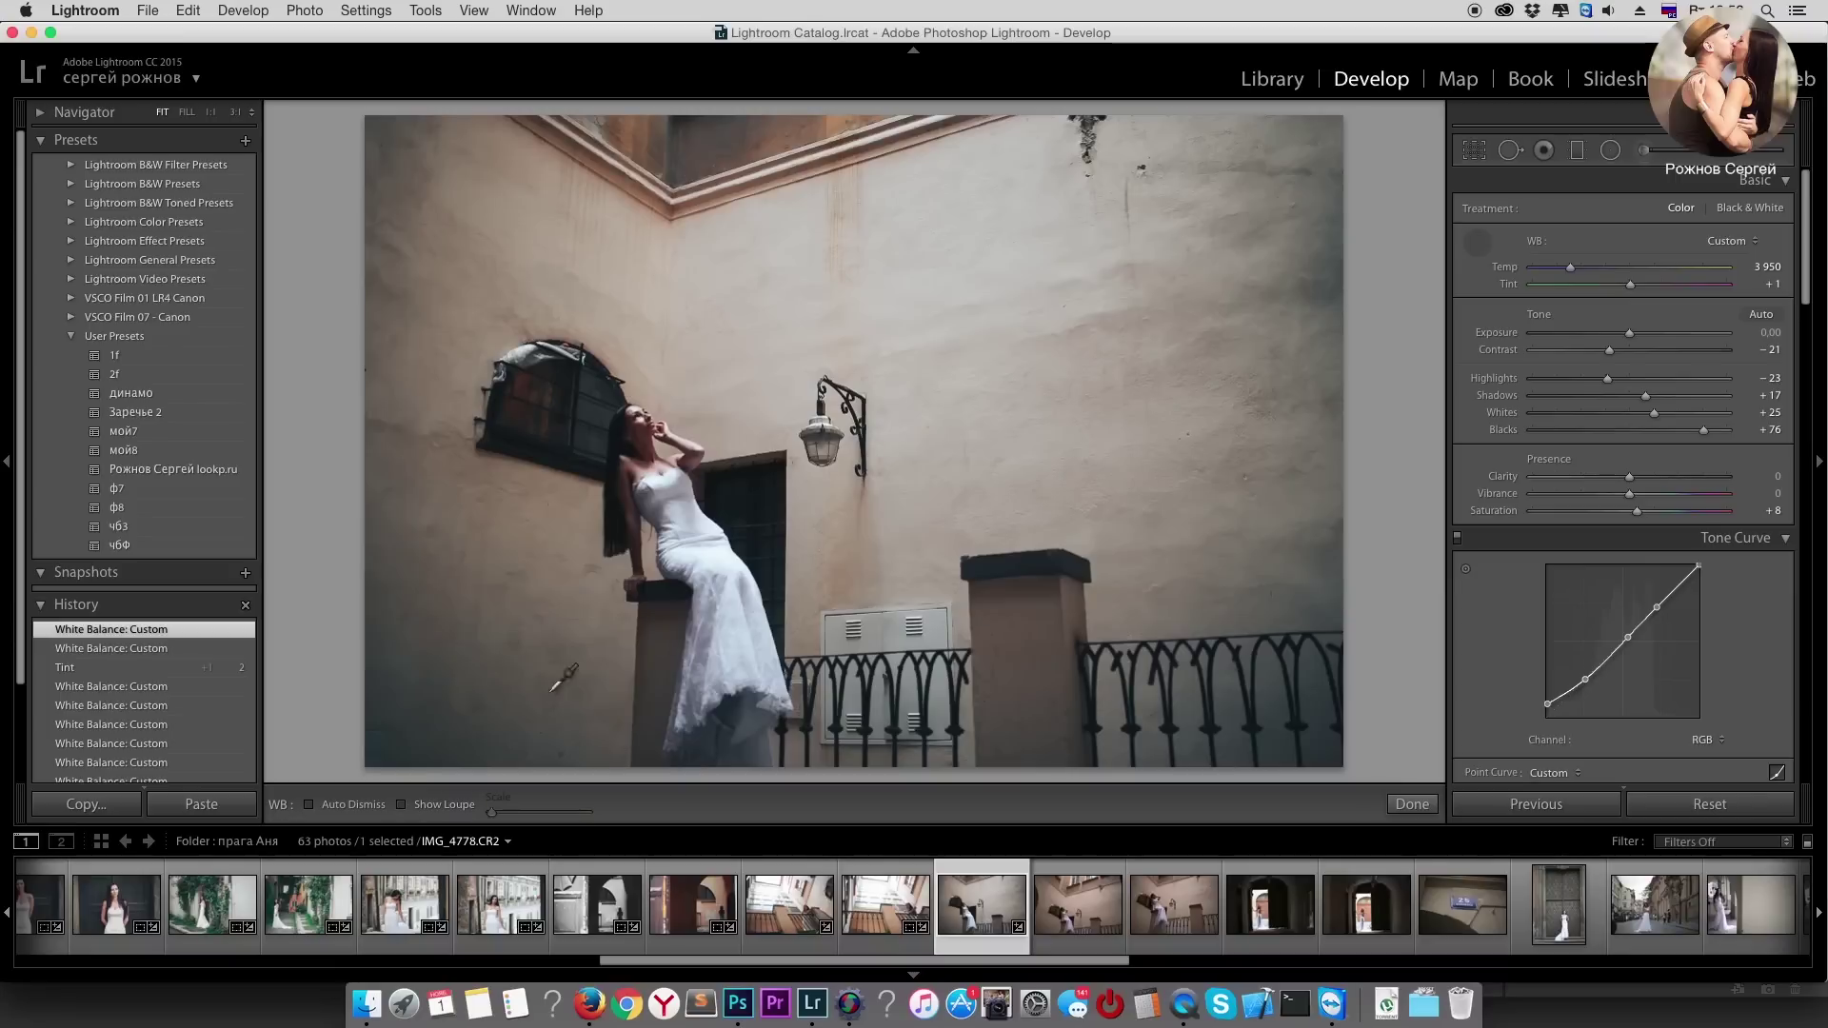
pyautogui.click(407, 806)
pyautogui.click(311, 805)
pyautogui.click(1185, 323)
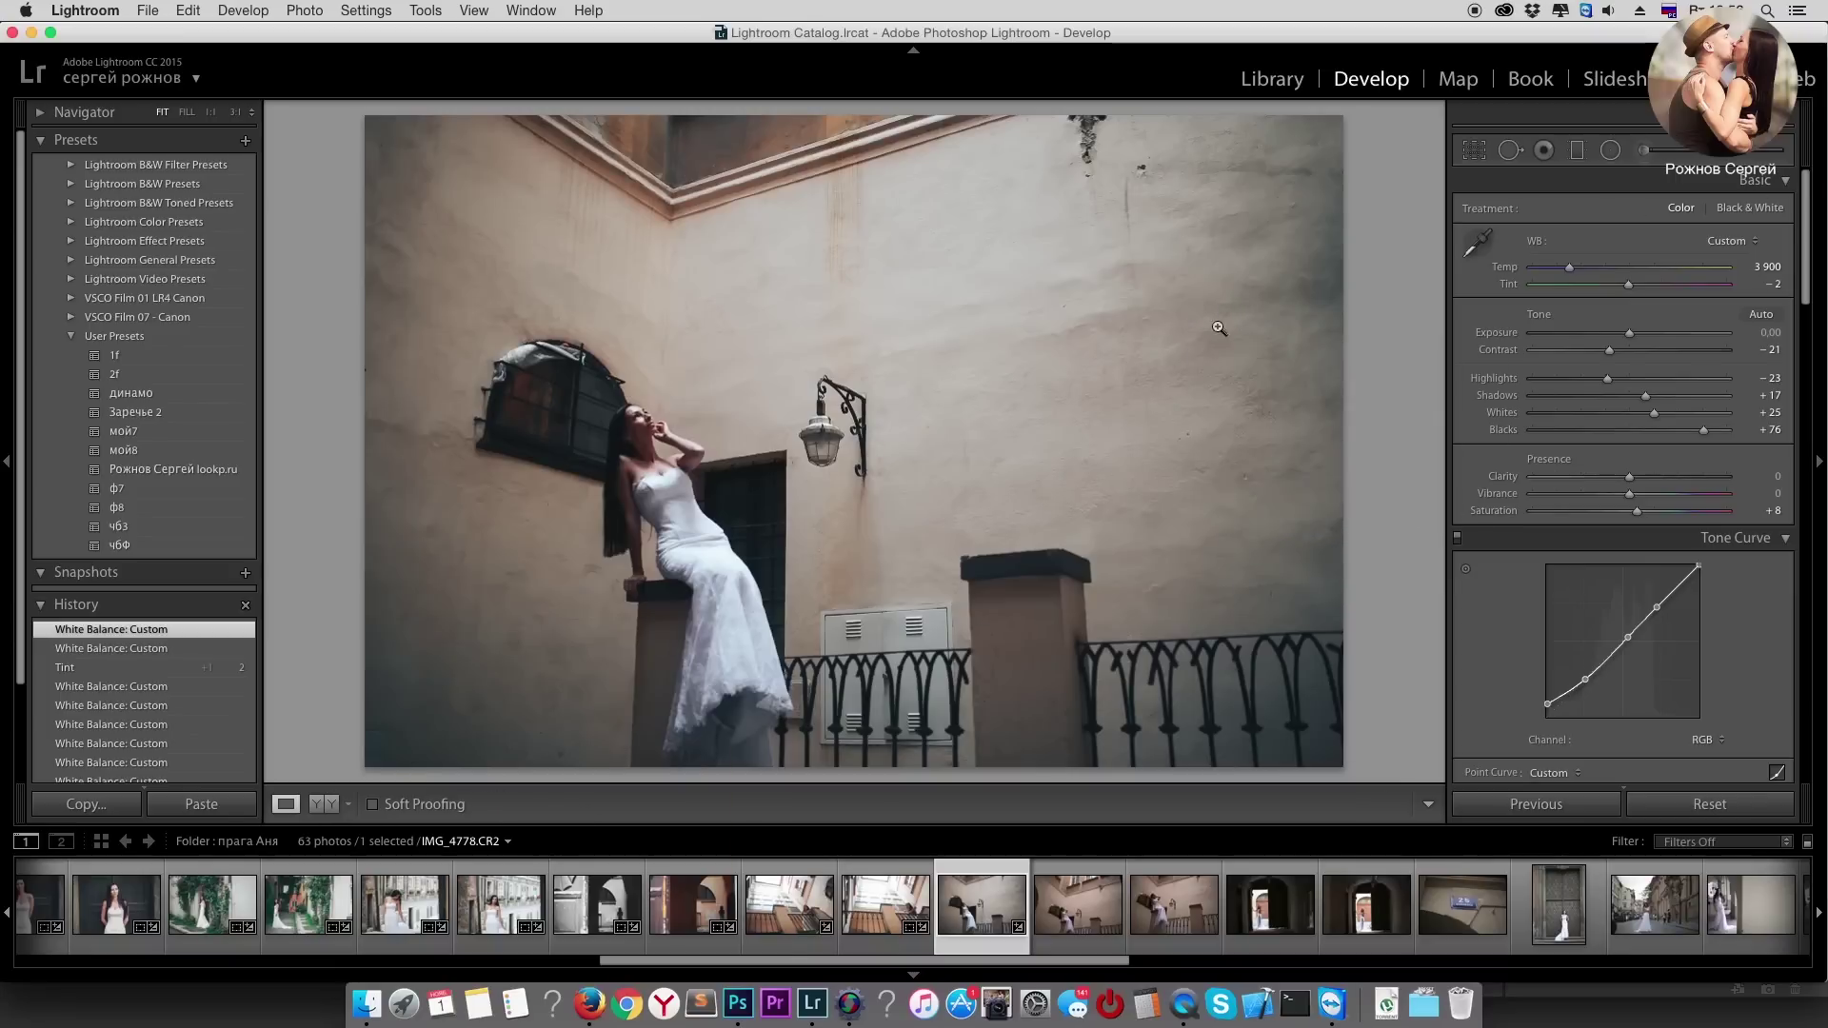
pyautogui.click(855, 306)
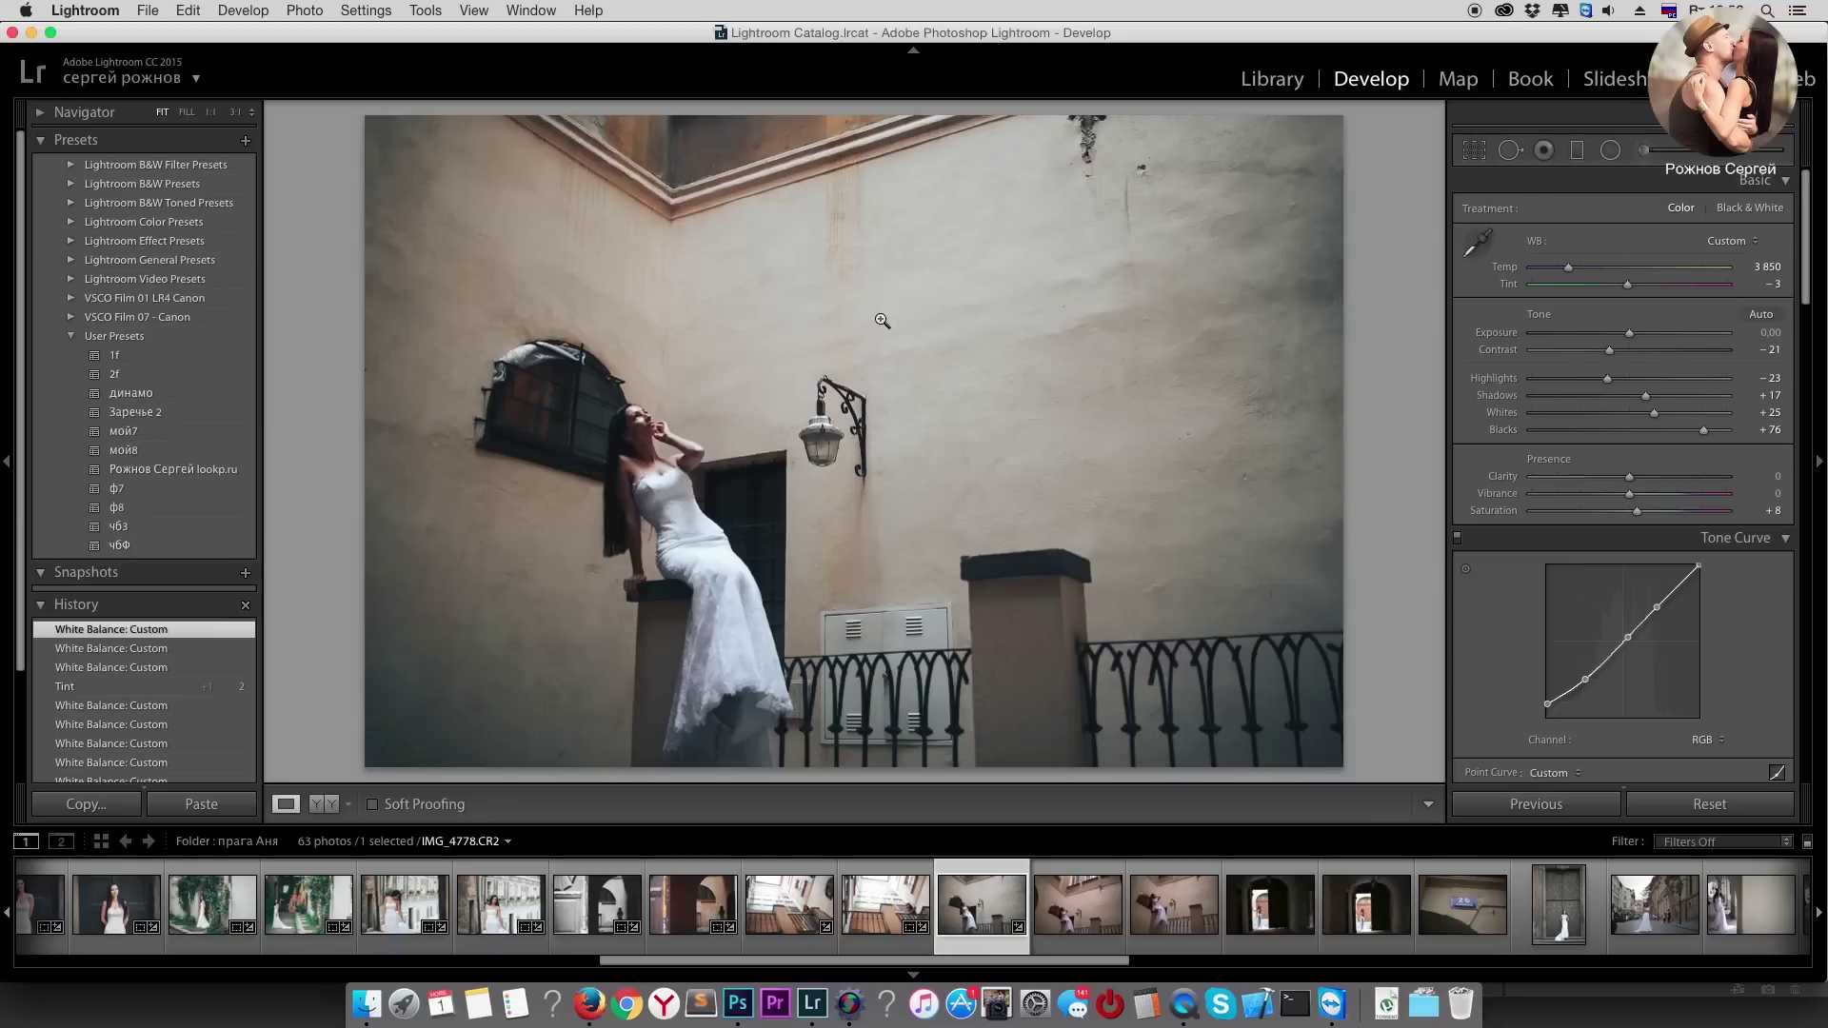
pyautogui.click(1477, 242)
pyautogui.click(1040, 364)
pyautogui.press('w')
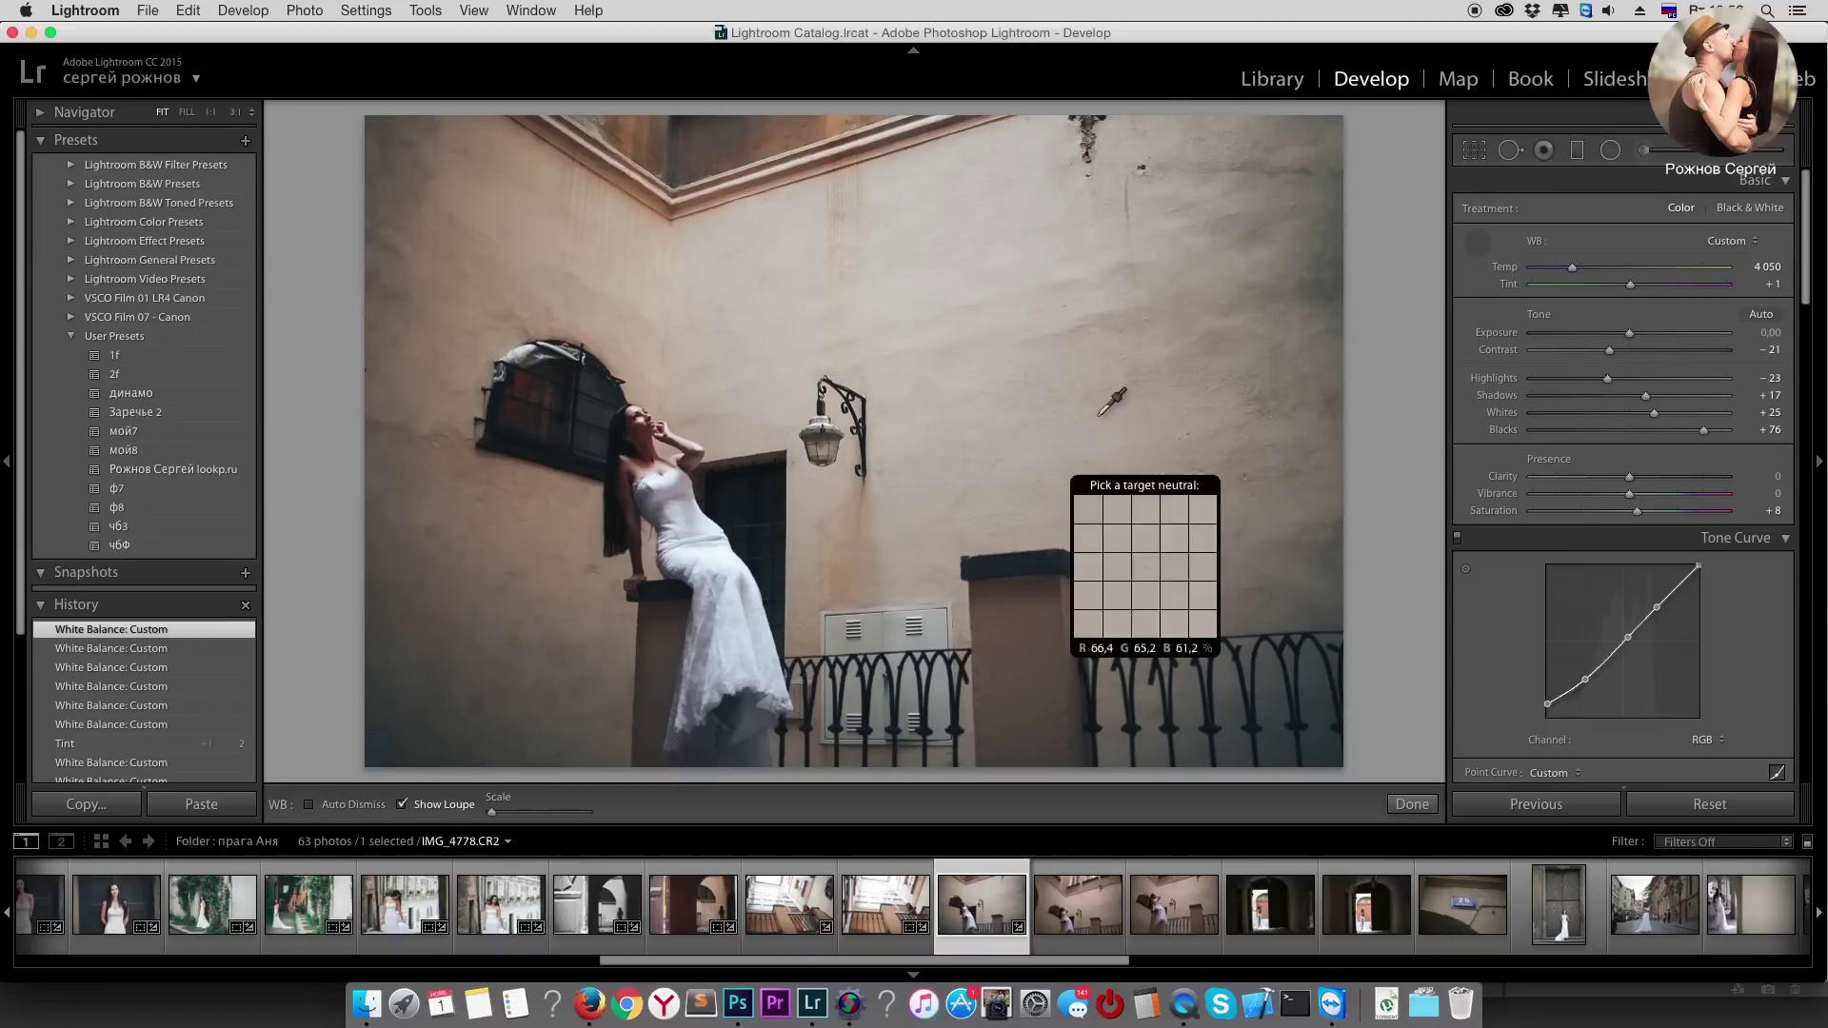
pyautogui.click(1188, 491)
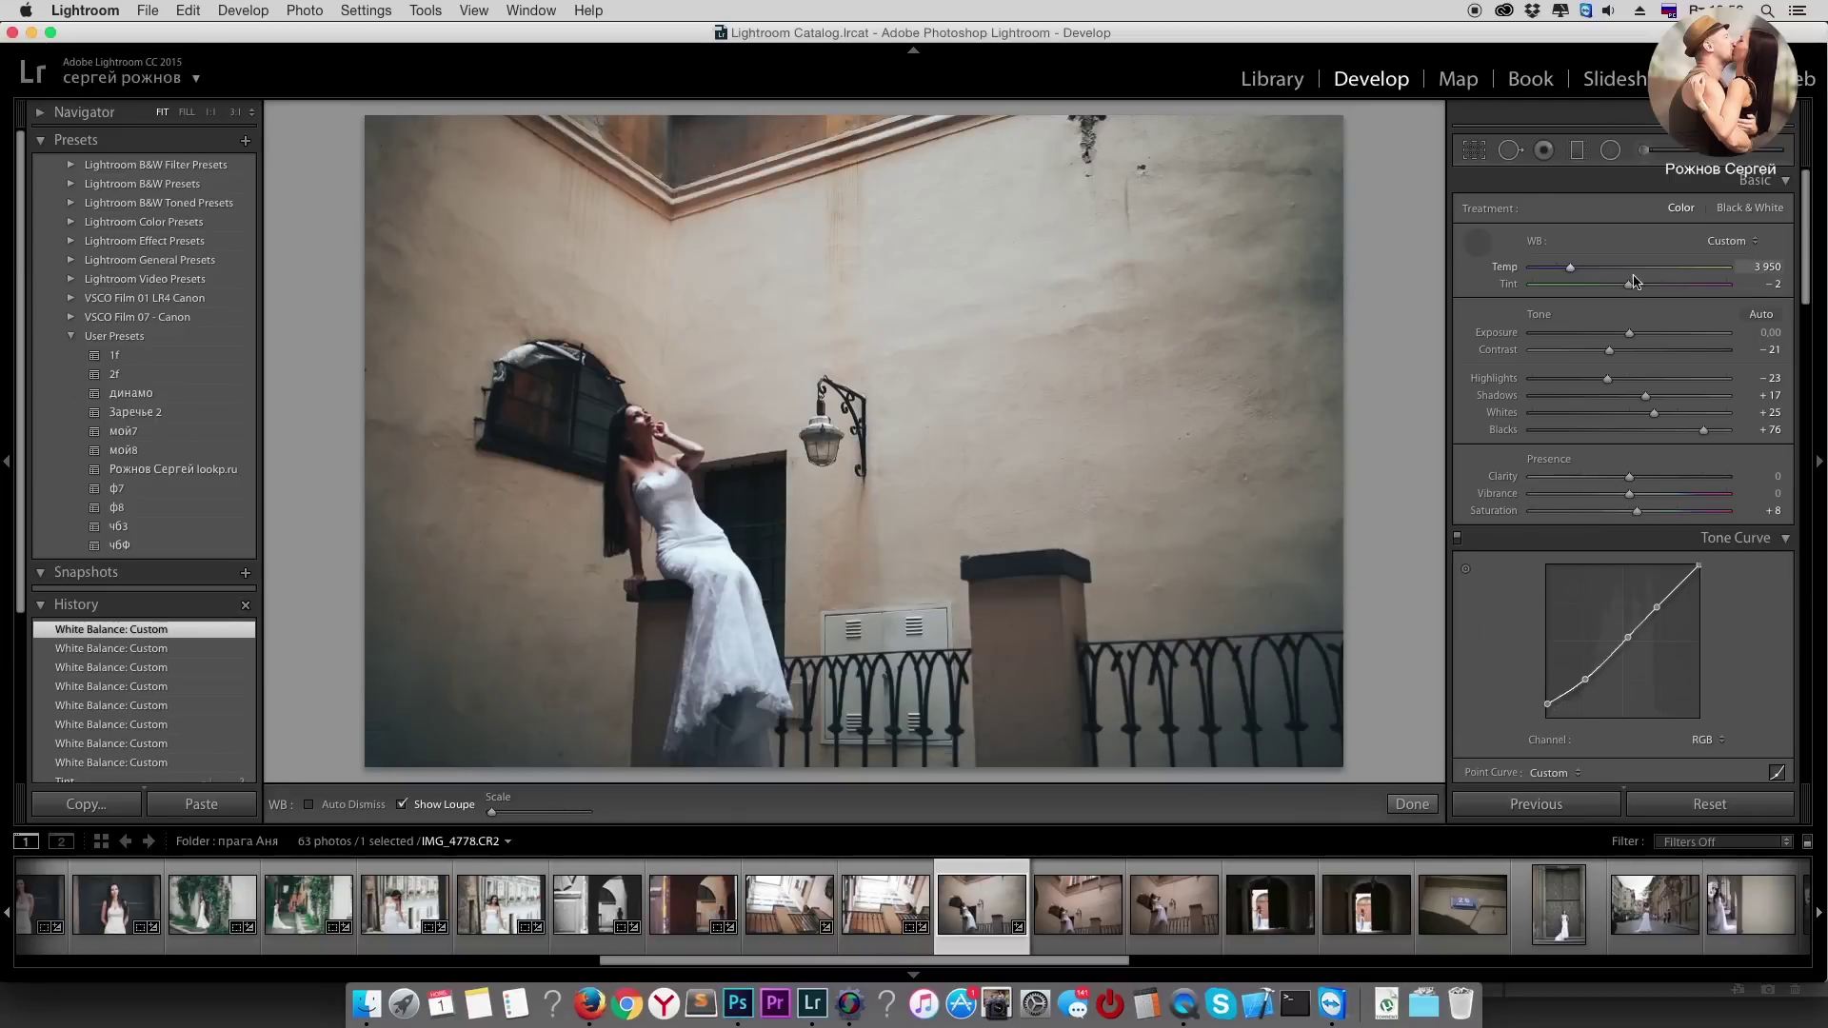
# Step: Straighten the portrait by −0,81° and apply the чбф black-and-white preset
pyautogui.click(1473, 149)
pyautogui.moveTo(1421, 439); pyautogui.dragTo(1421, 442)
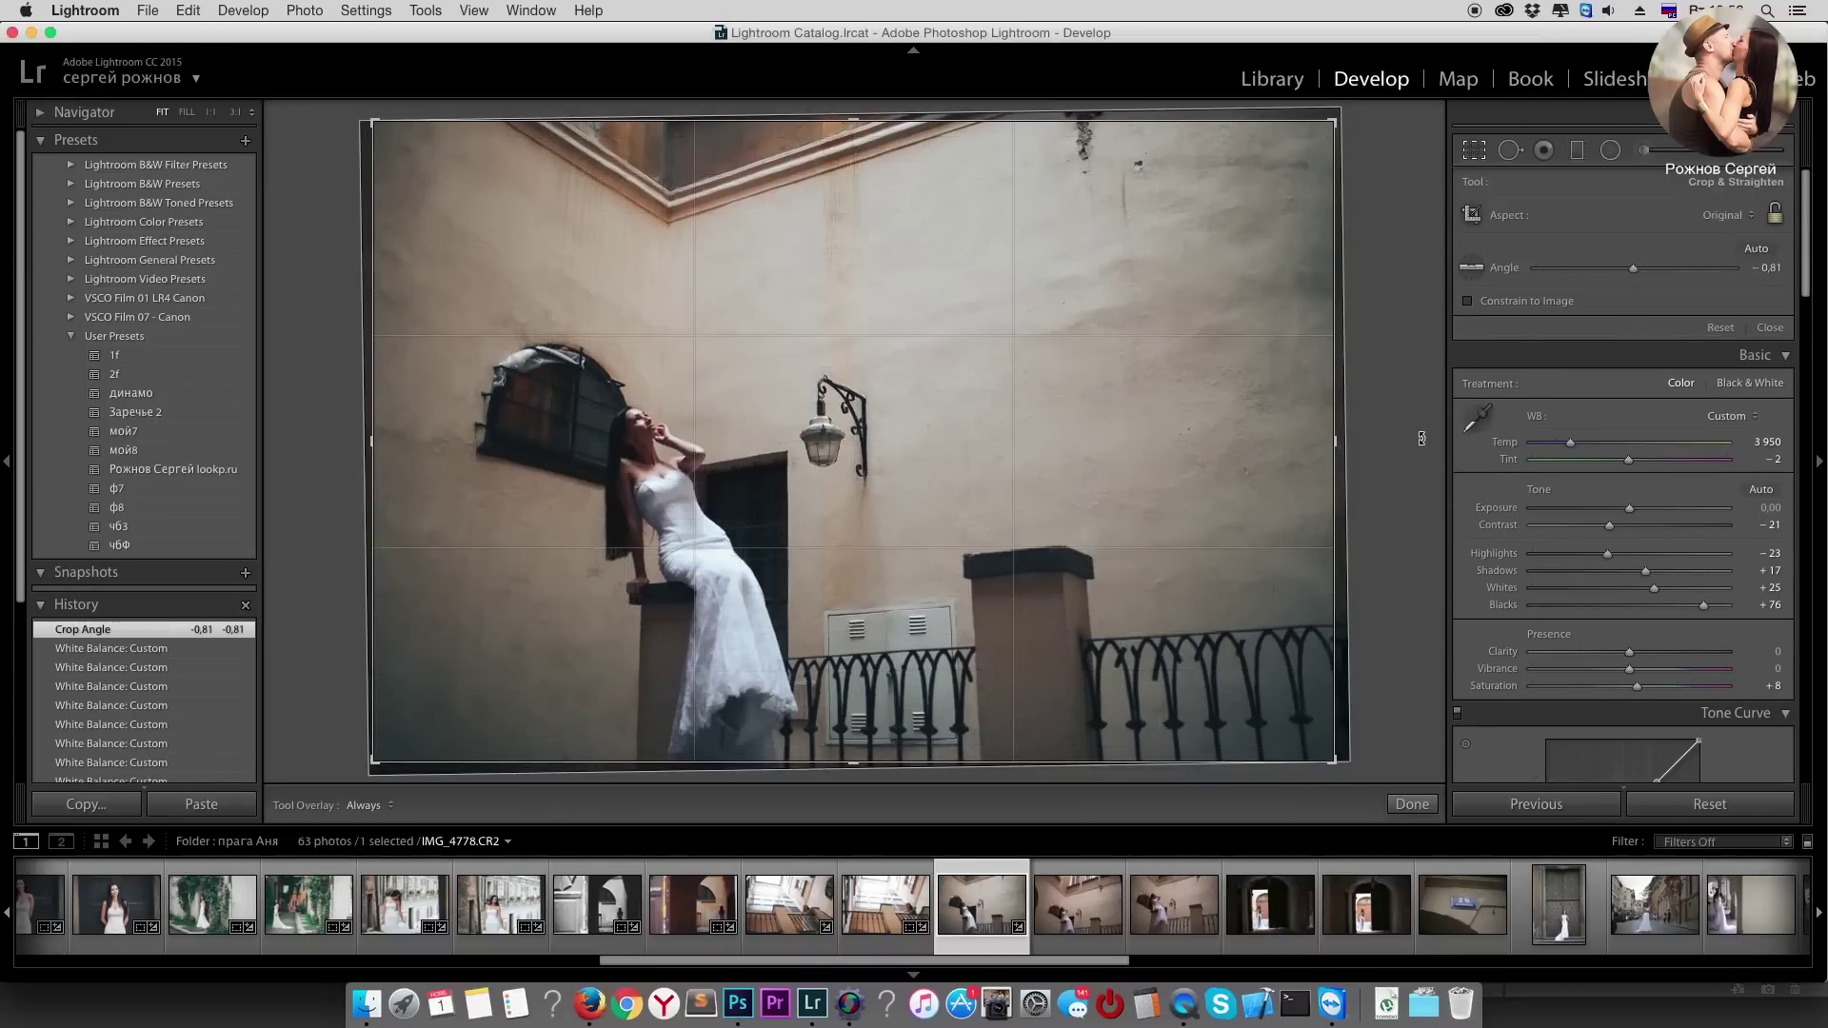
pyautogui.press('Return')
pyautogui.click(203, 546)
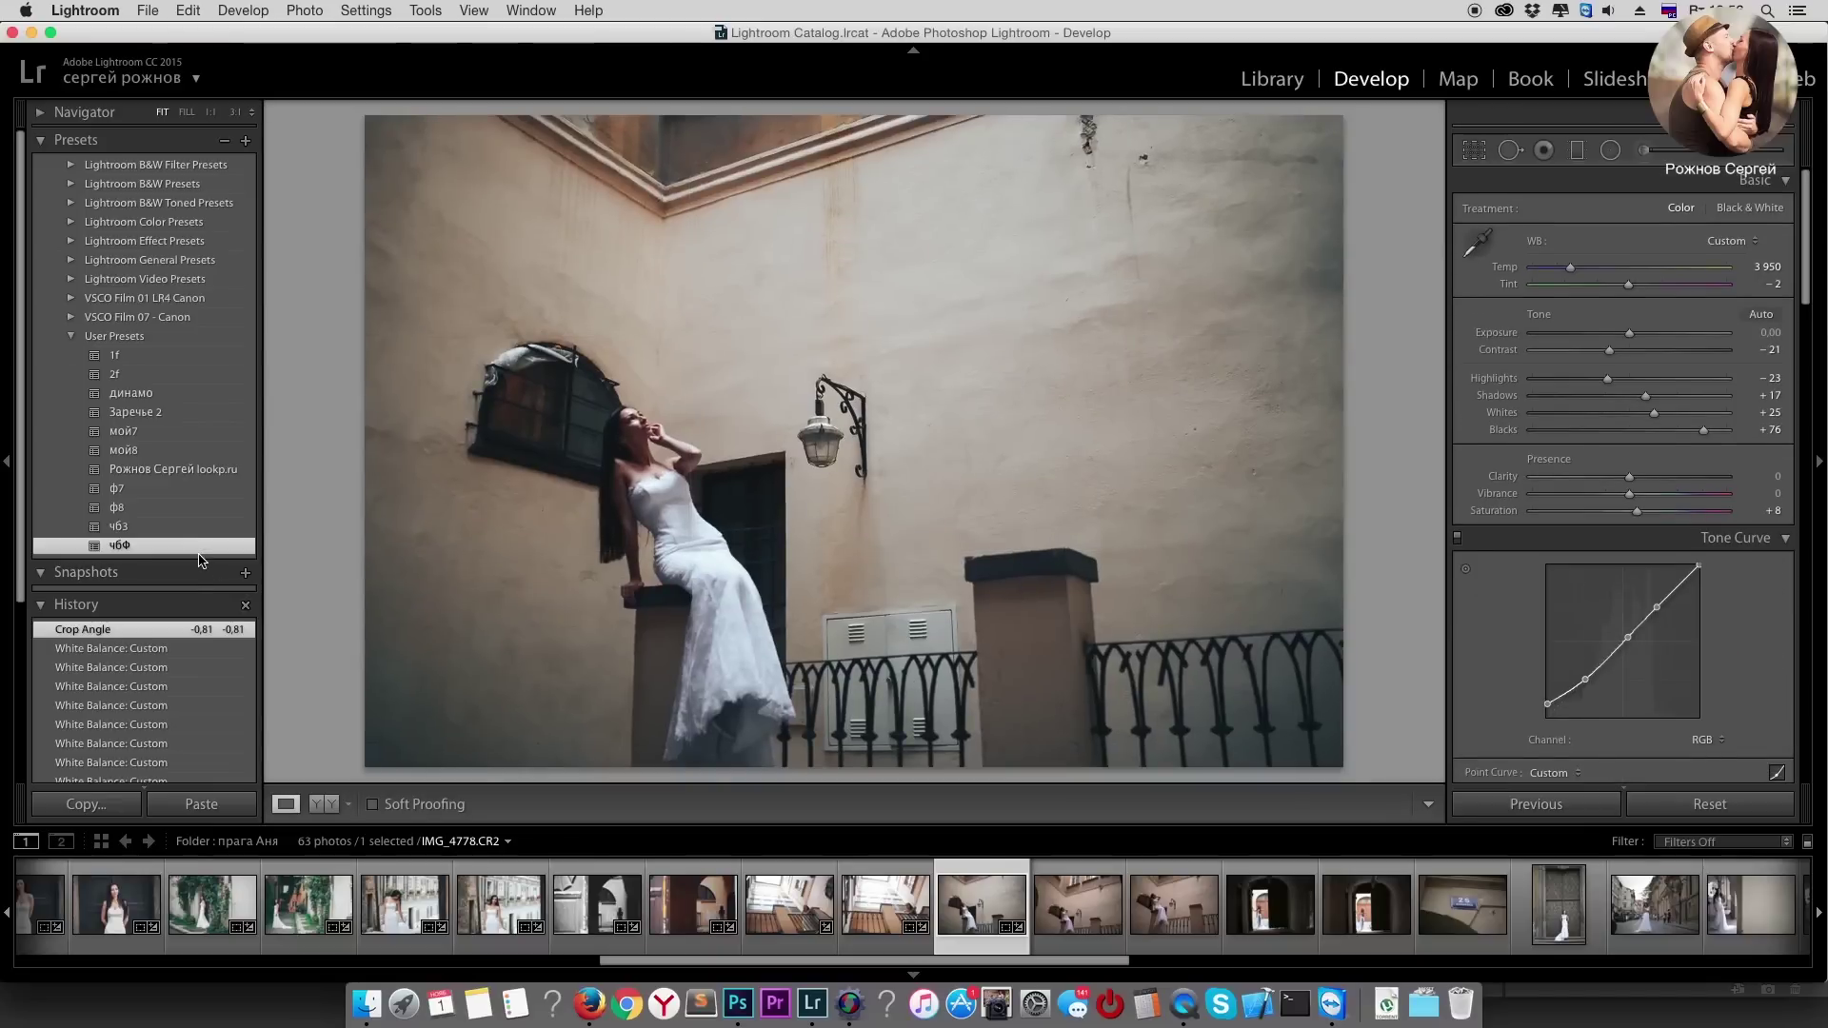
# Step: Apply чб3 with Shadows +39, Highlights −62, Whites +29, Contrast −25, and straighten to −1,35°
pyautogui.click(217, 527)
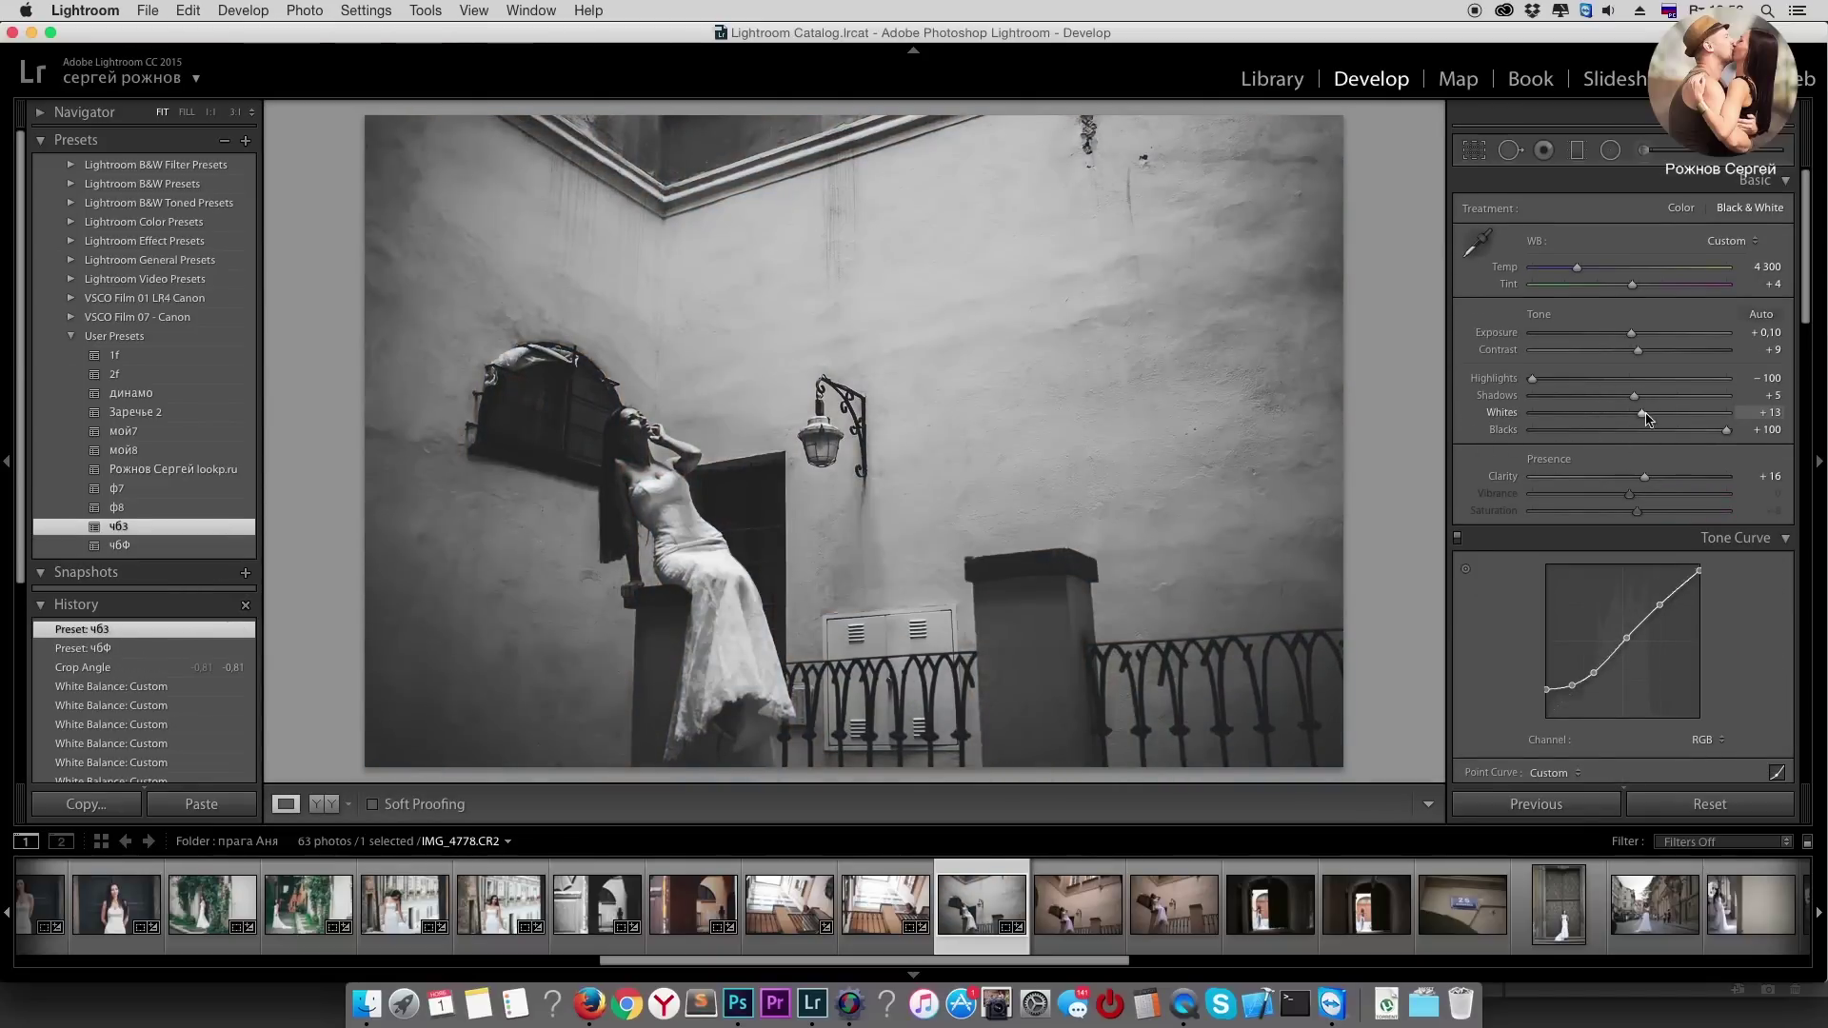
pyautogui.click(1666, 400)
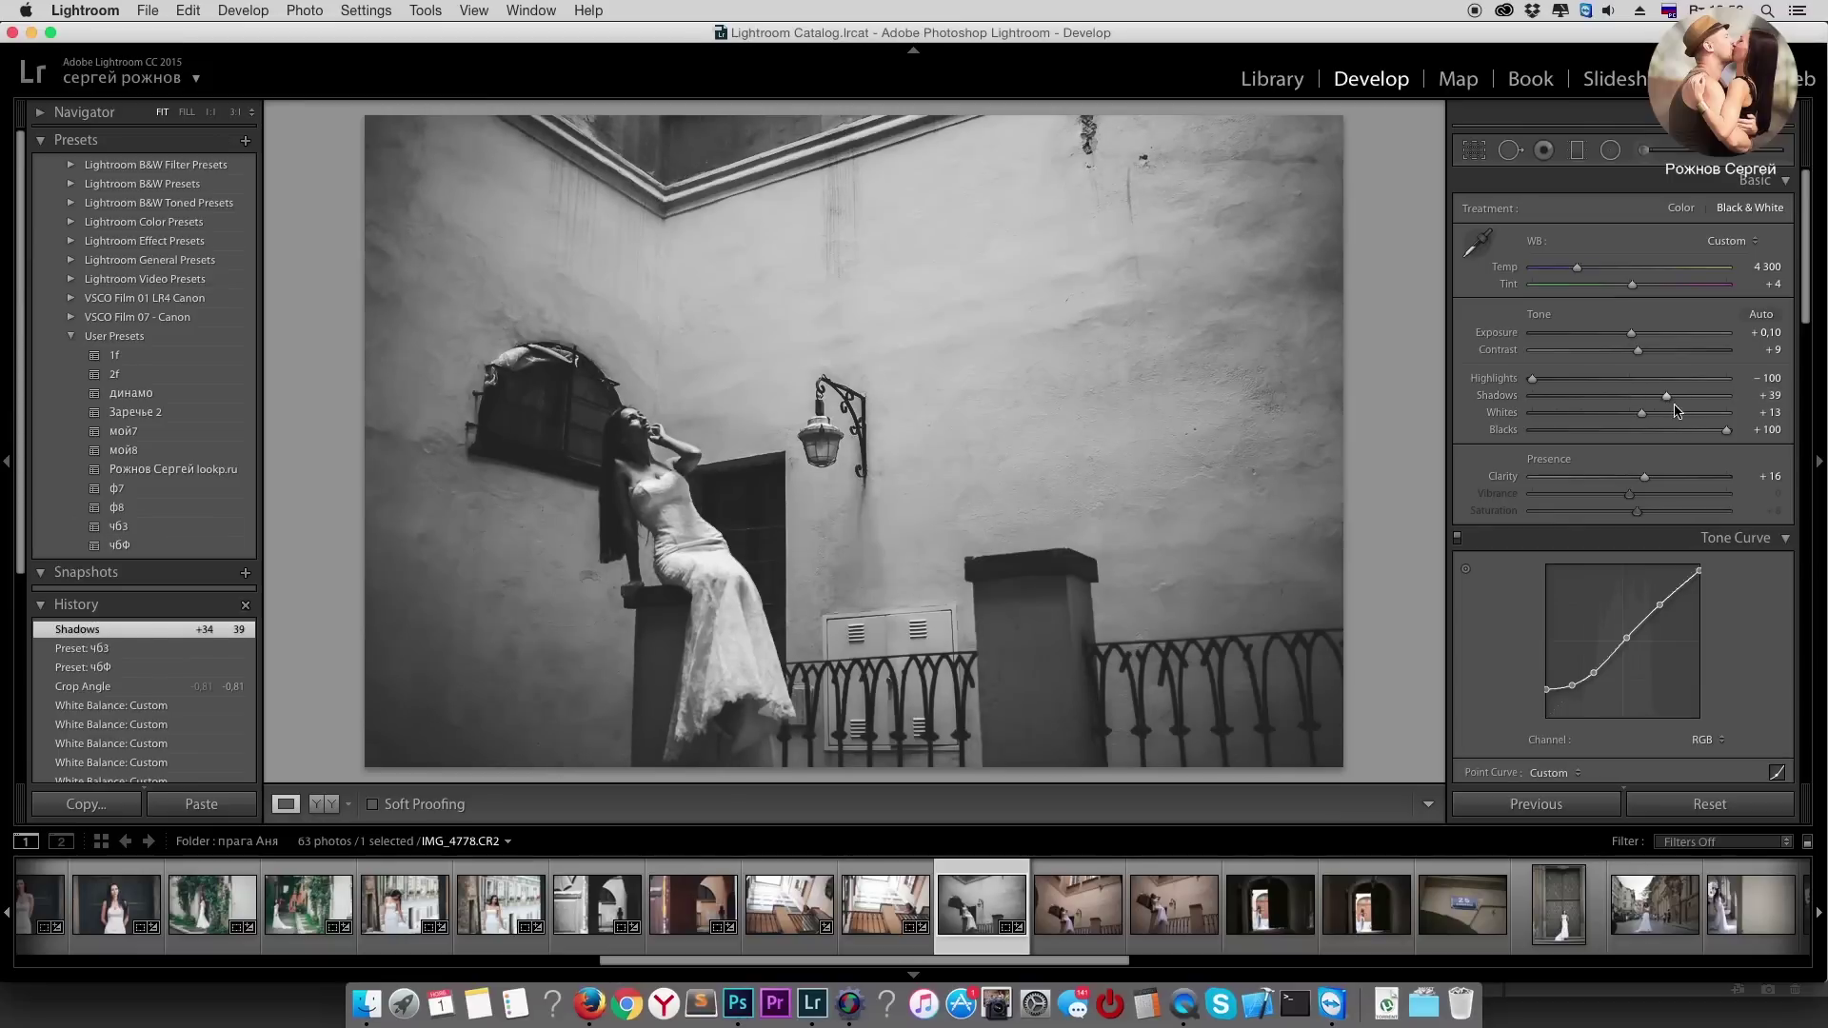
pyautogui.click(1570, 378)
pyautogui.click(1657, 413)
pyautogui.click(1703, 349)
pyautogui.moveTo(1703, 349)
pyautogui.mouseDown()
pyautogui.moveTo(1507, 369)
pyautogui.moveTo(1622, 379)
pyautogui.mouseUp()
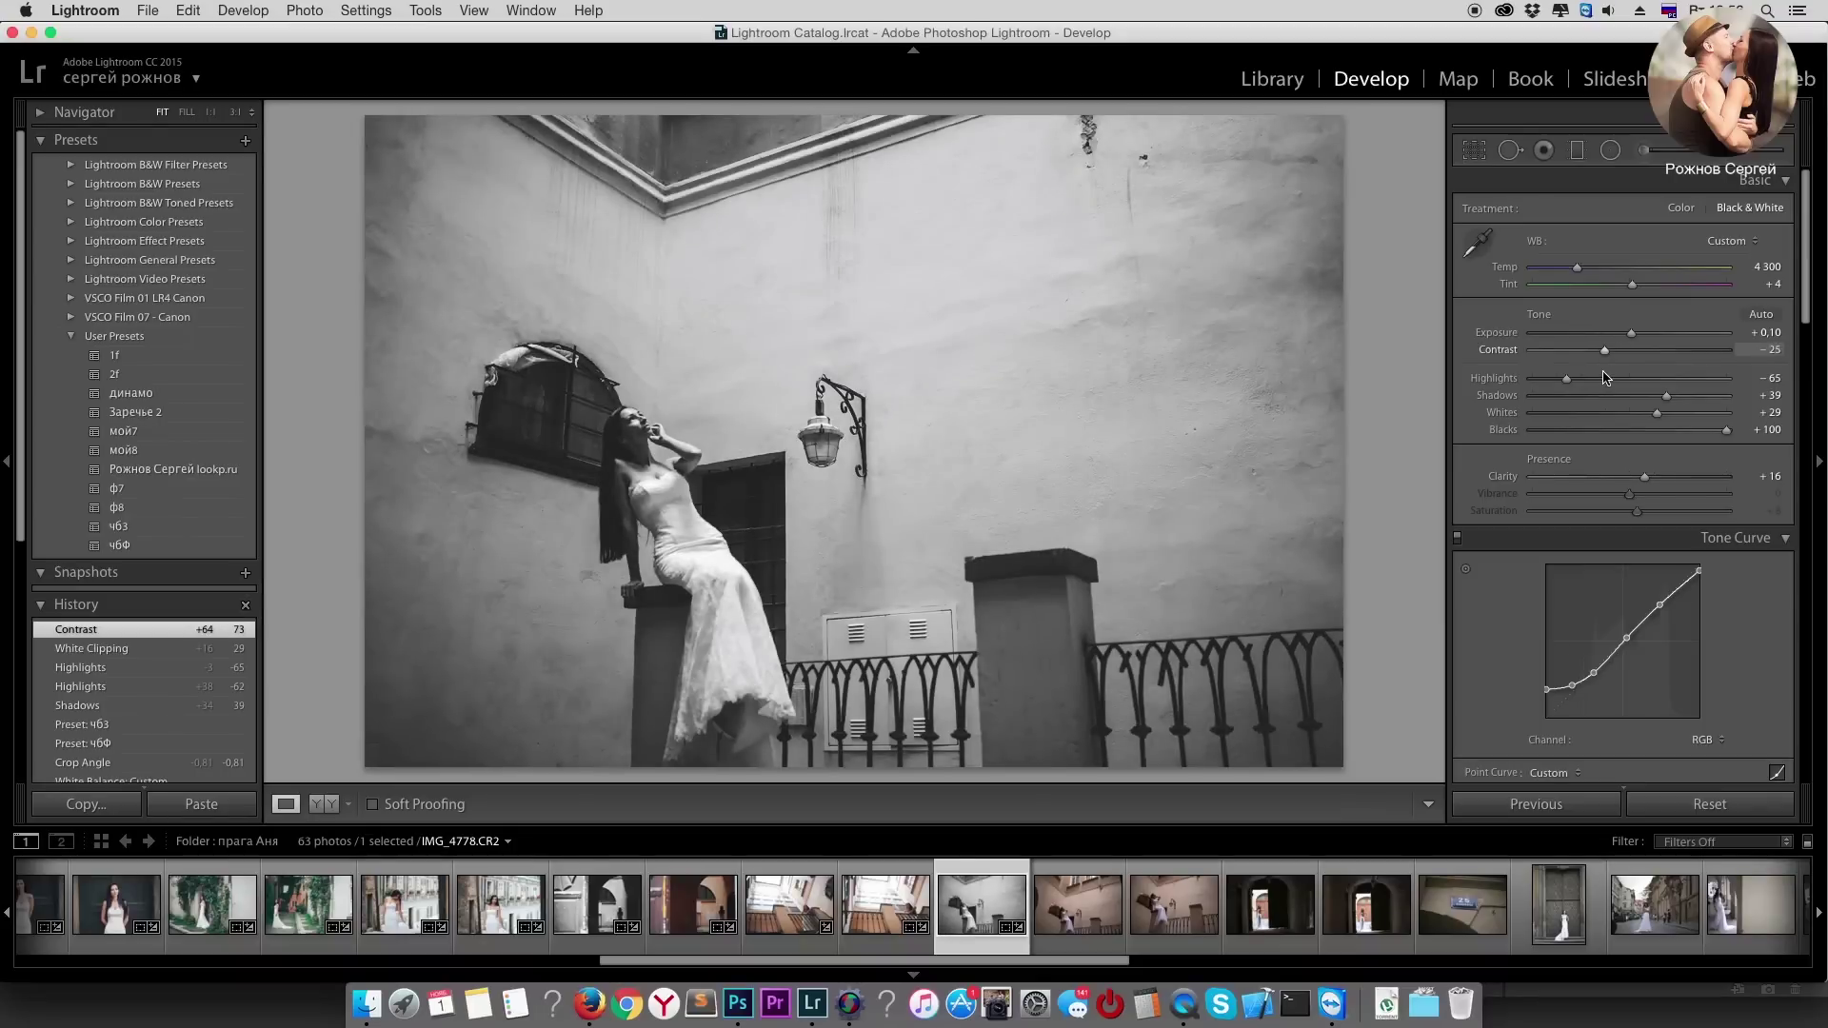
pyautogui.click(1576, 378)
pyautogui.click(1473, 150)
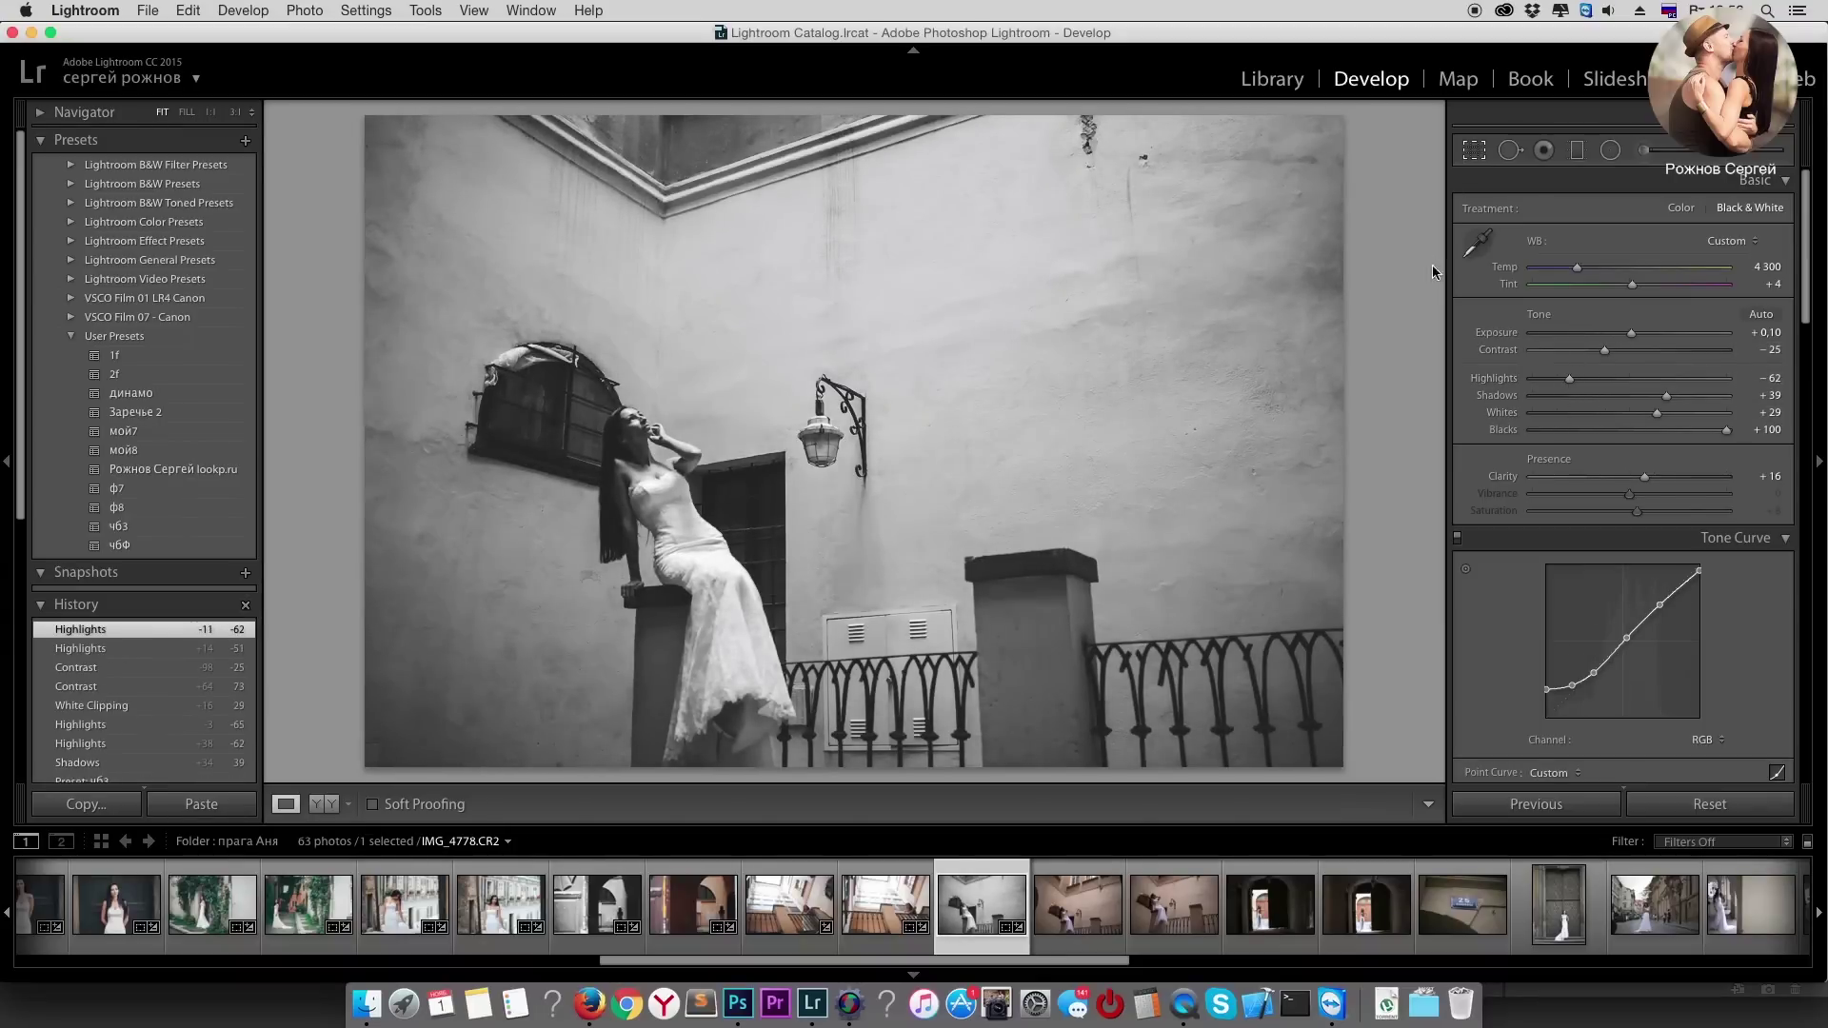
pyautogui.press('Return')
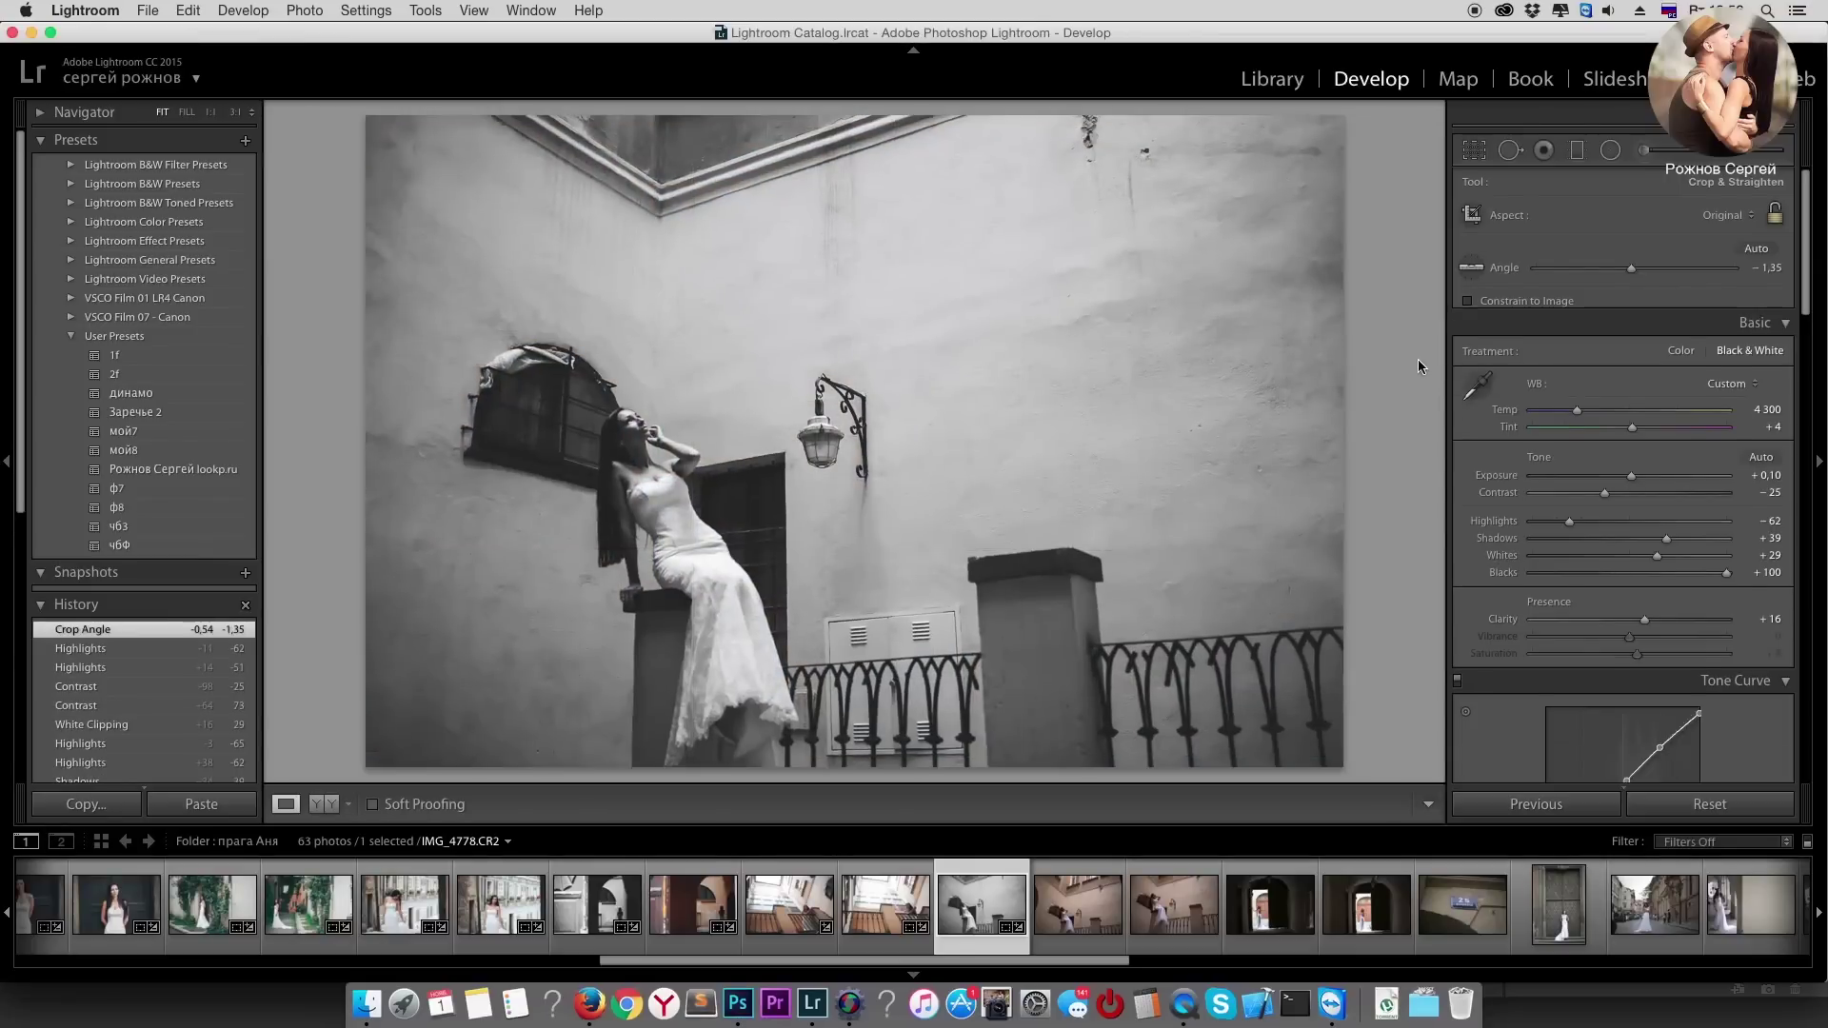
# Step: Paste the black-and-white wall portrait's settings onto IMG_4779 and advance to the next photo
pyautogui.press('Right')
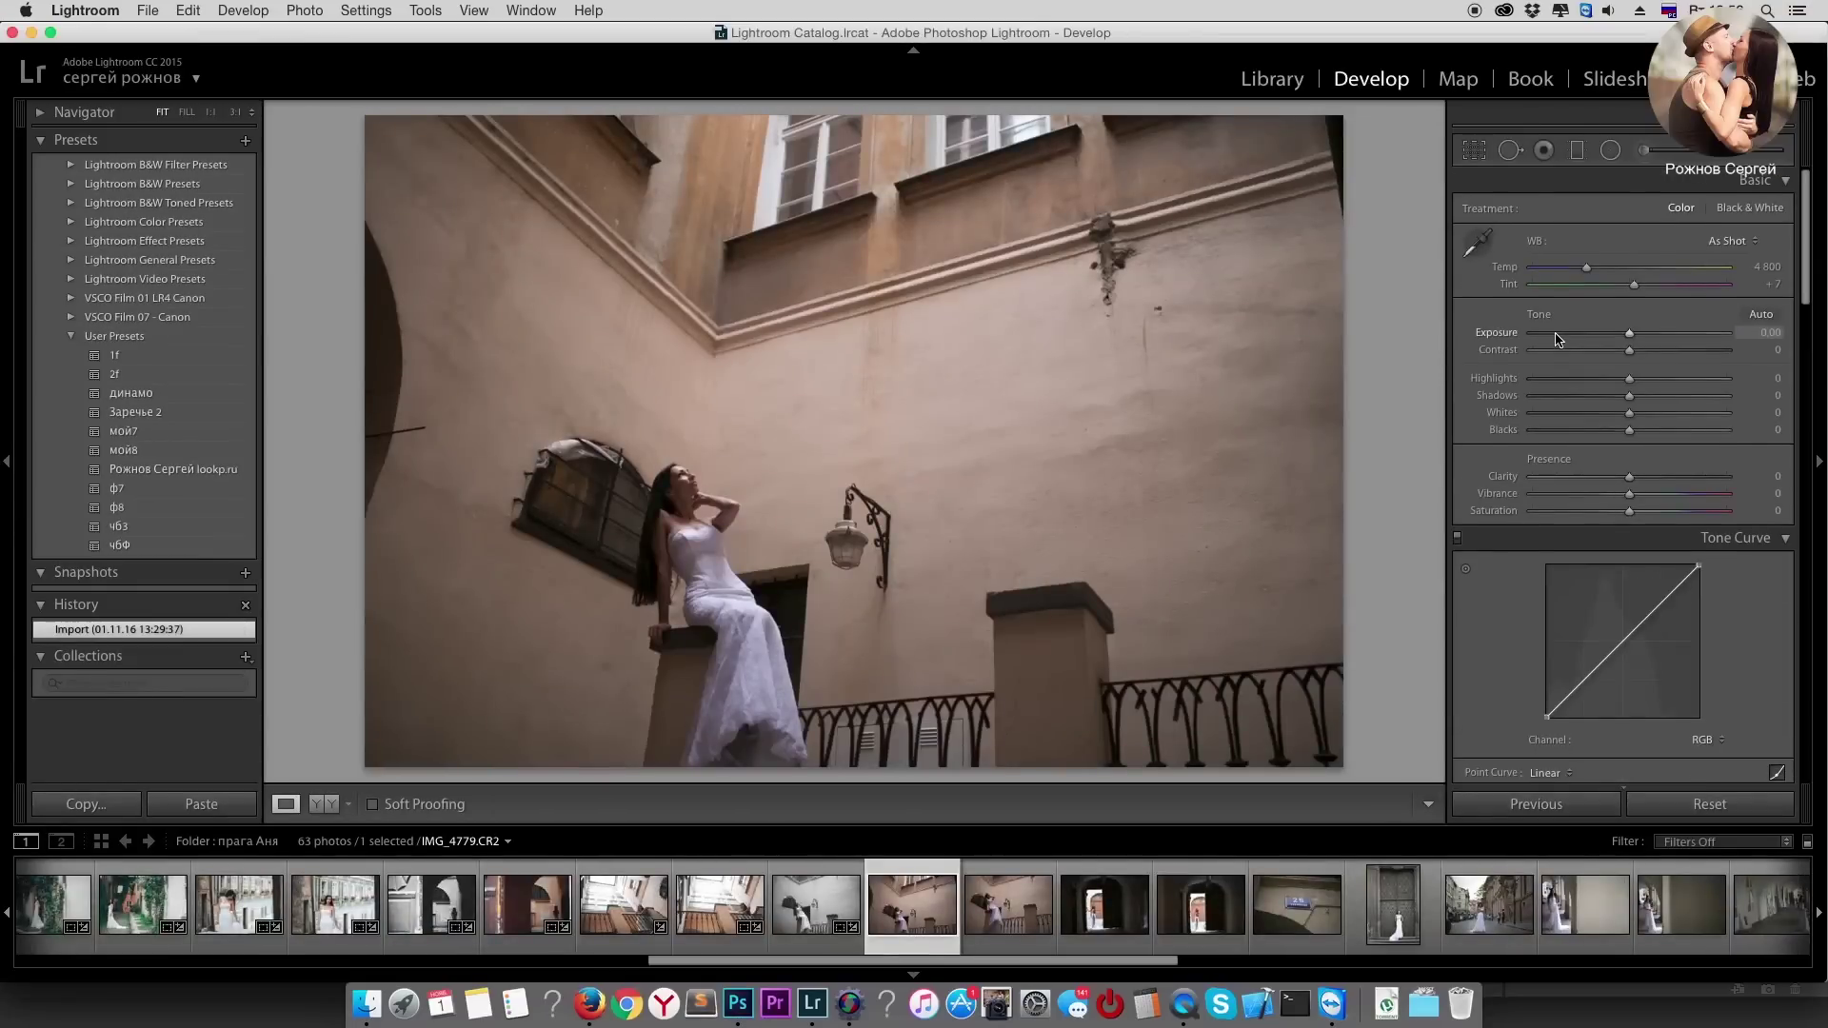
pyautogui.press('Left')
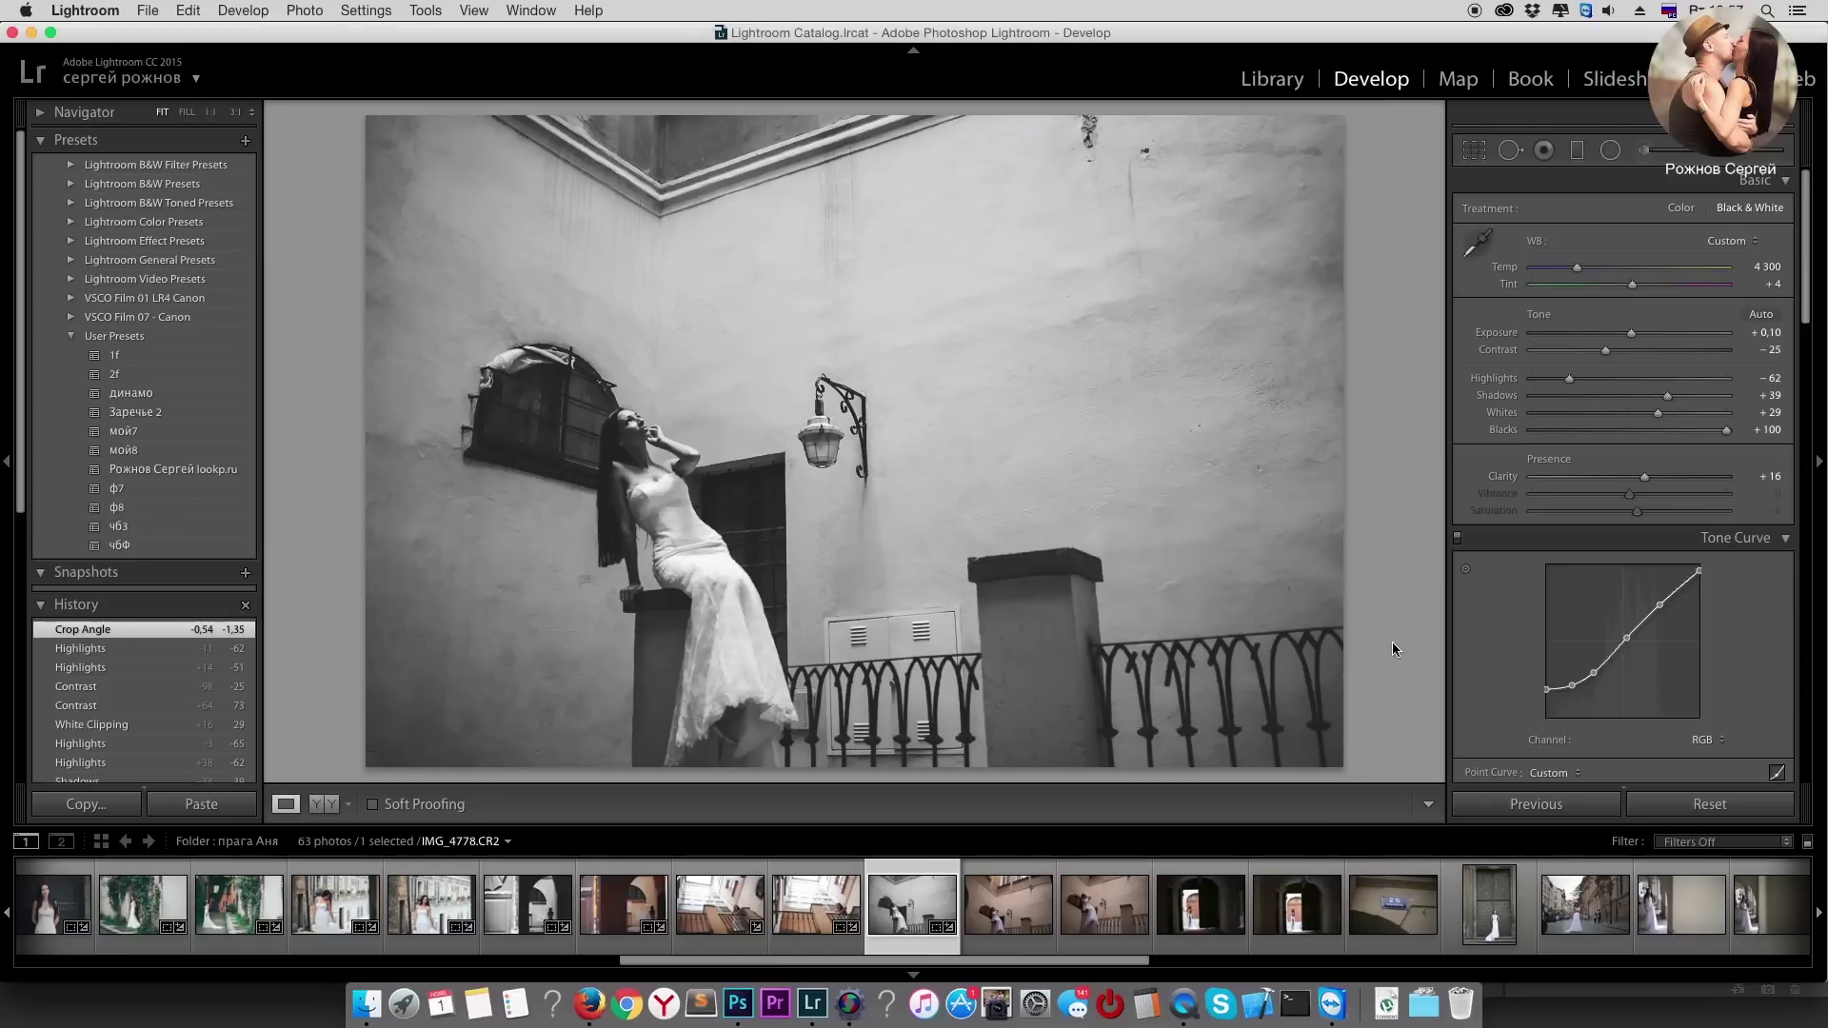
pyautogui.press('Right')
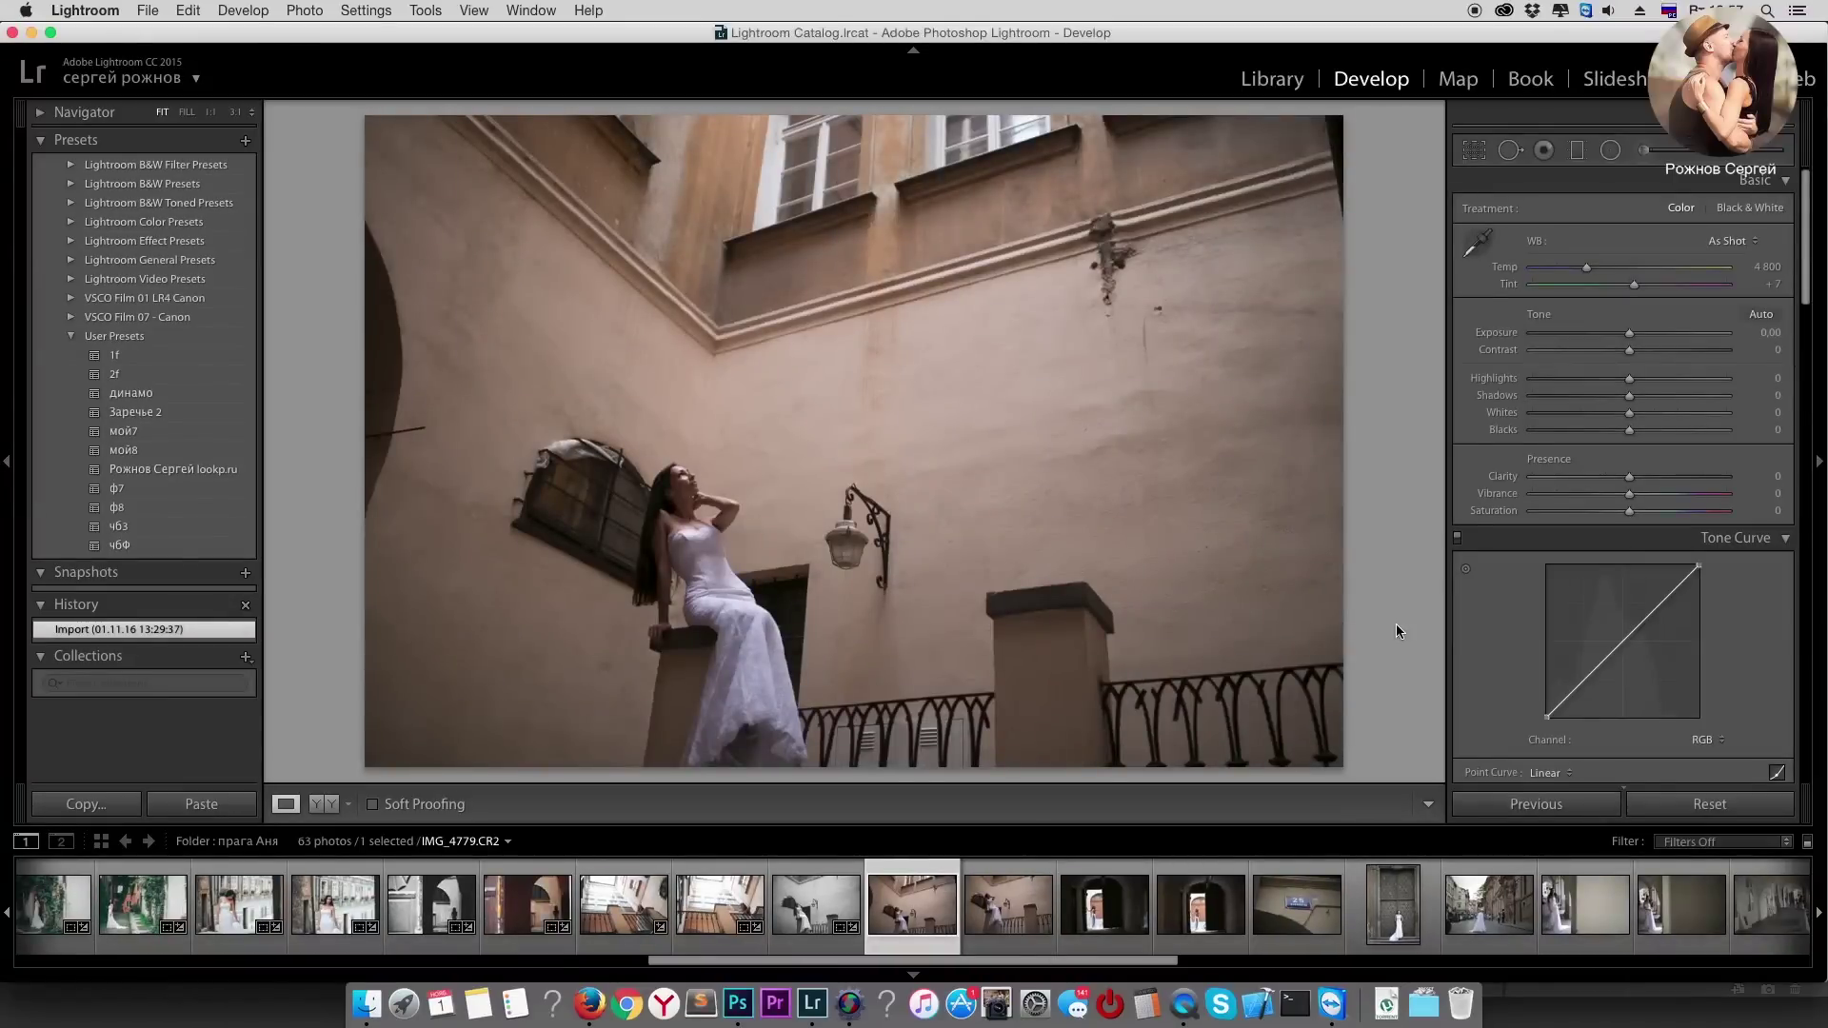
pyautogui.click(1562, 811)
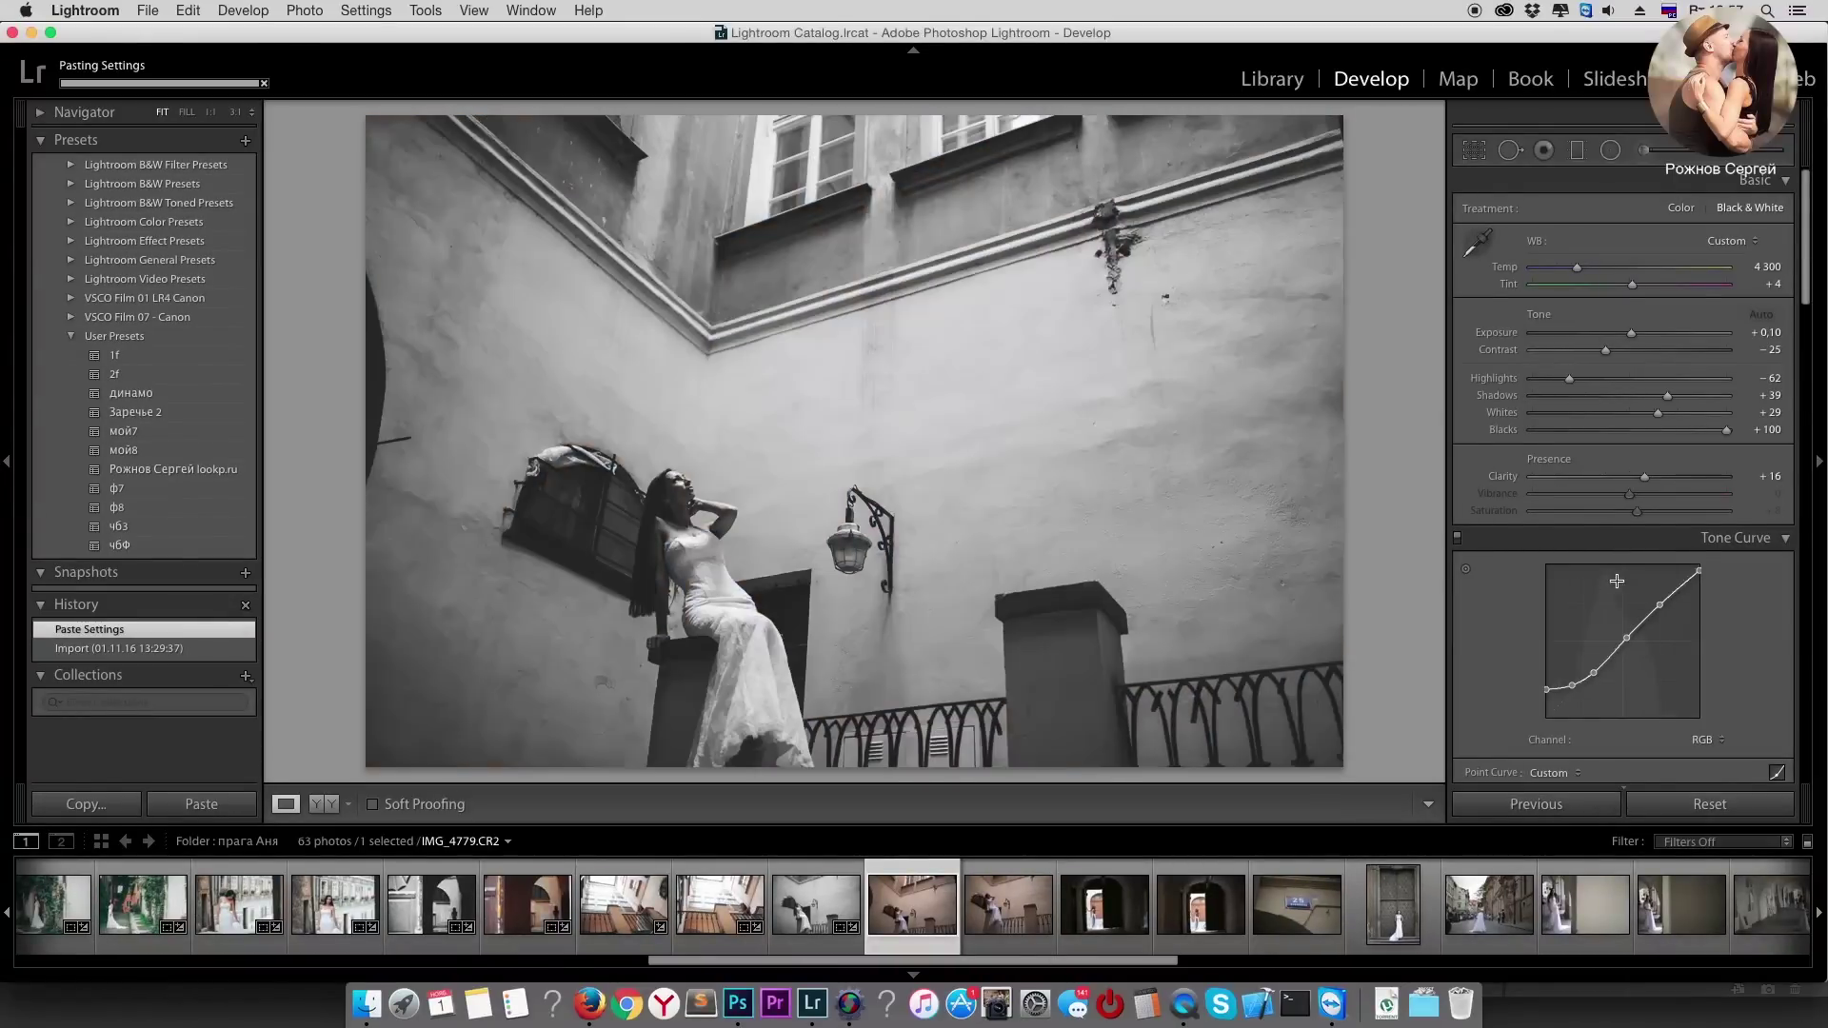
pyautogui.press('Right')
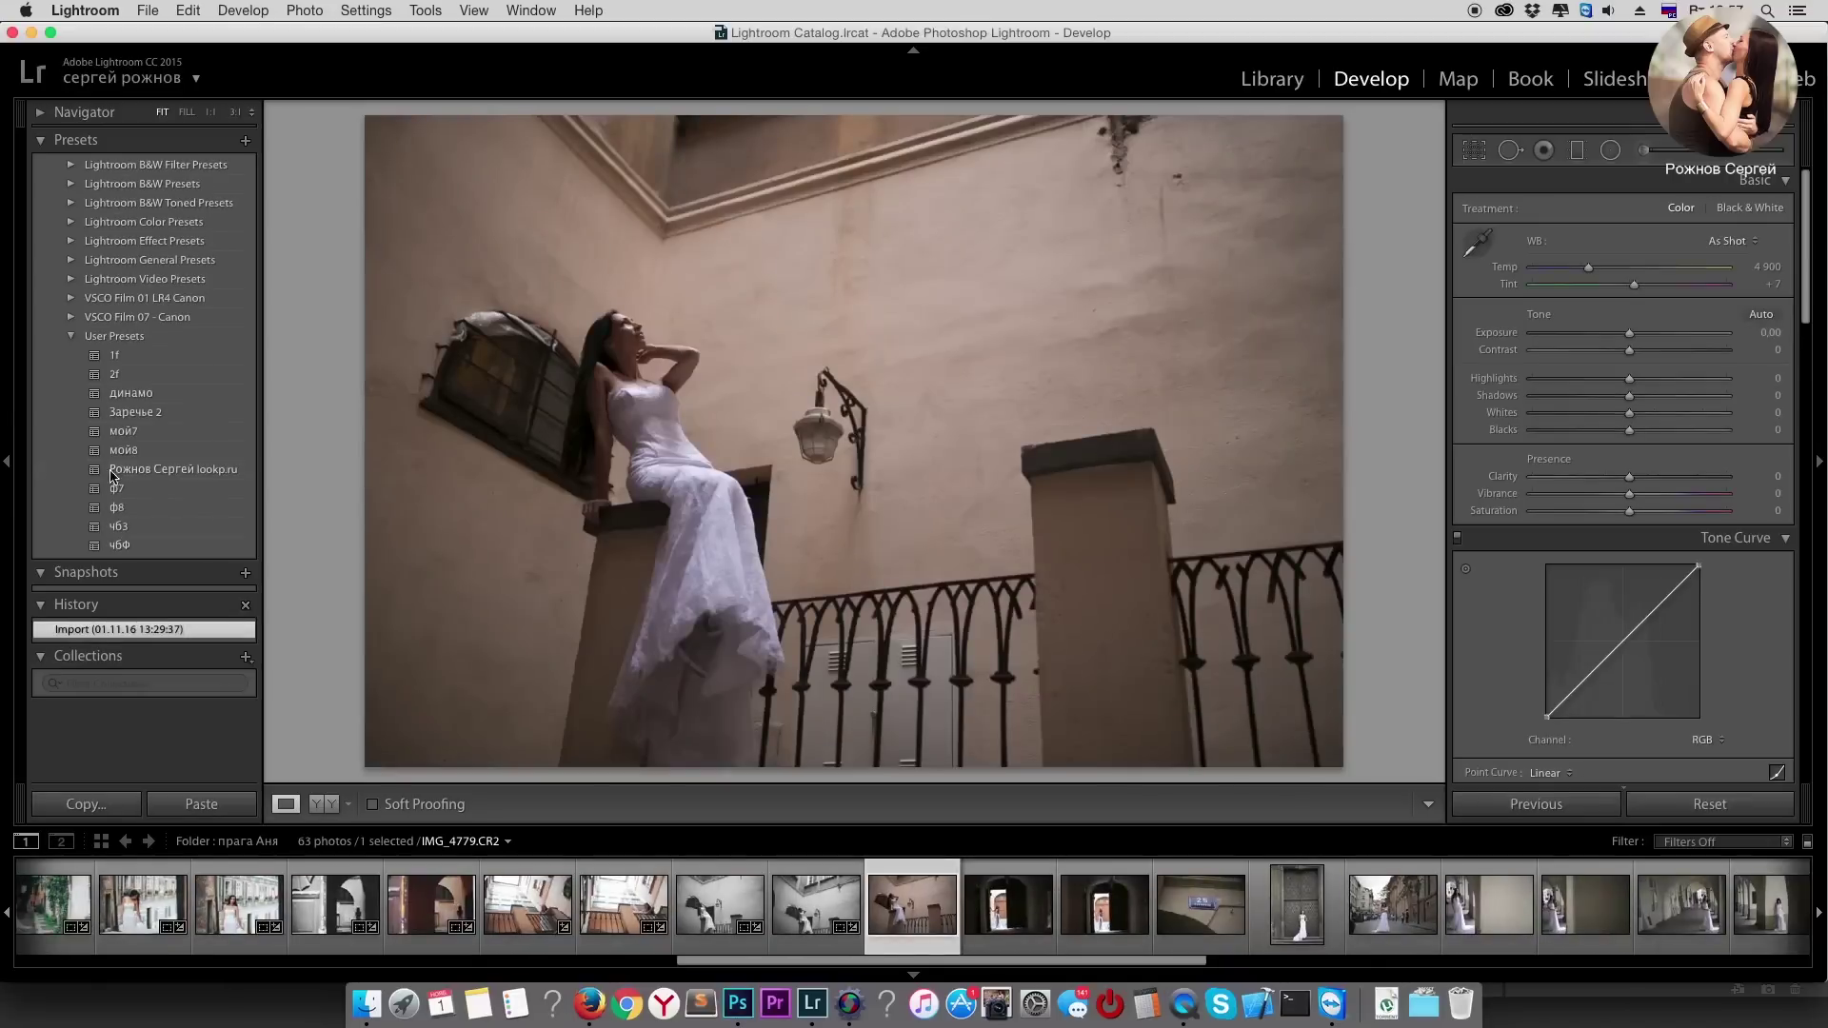
# Step: Apply the lookp.ru preset, cool white balance to Temp 4100 by sampling the wall, and level the photo
pyautogui.click(140, 469)
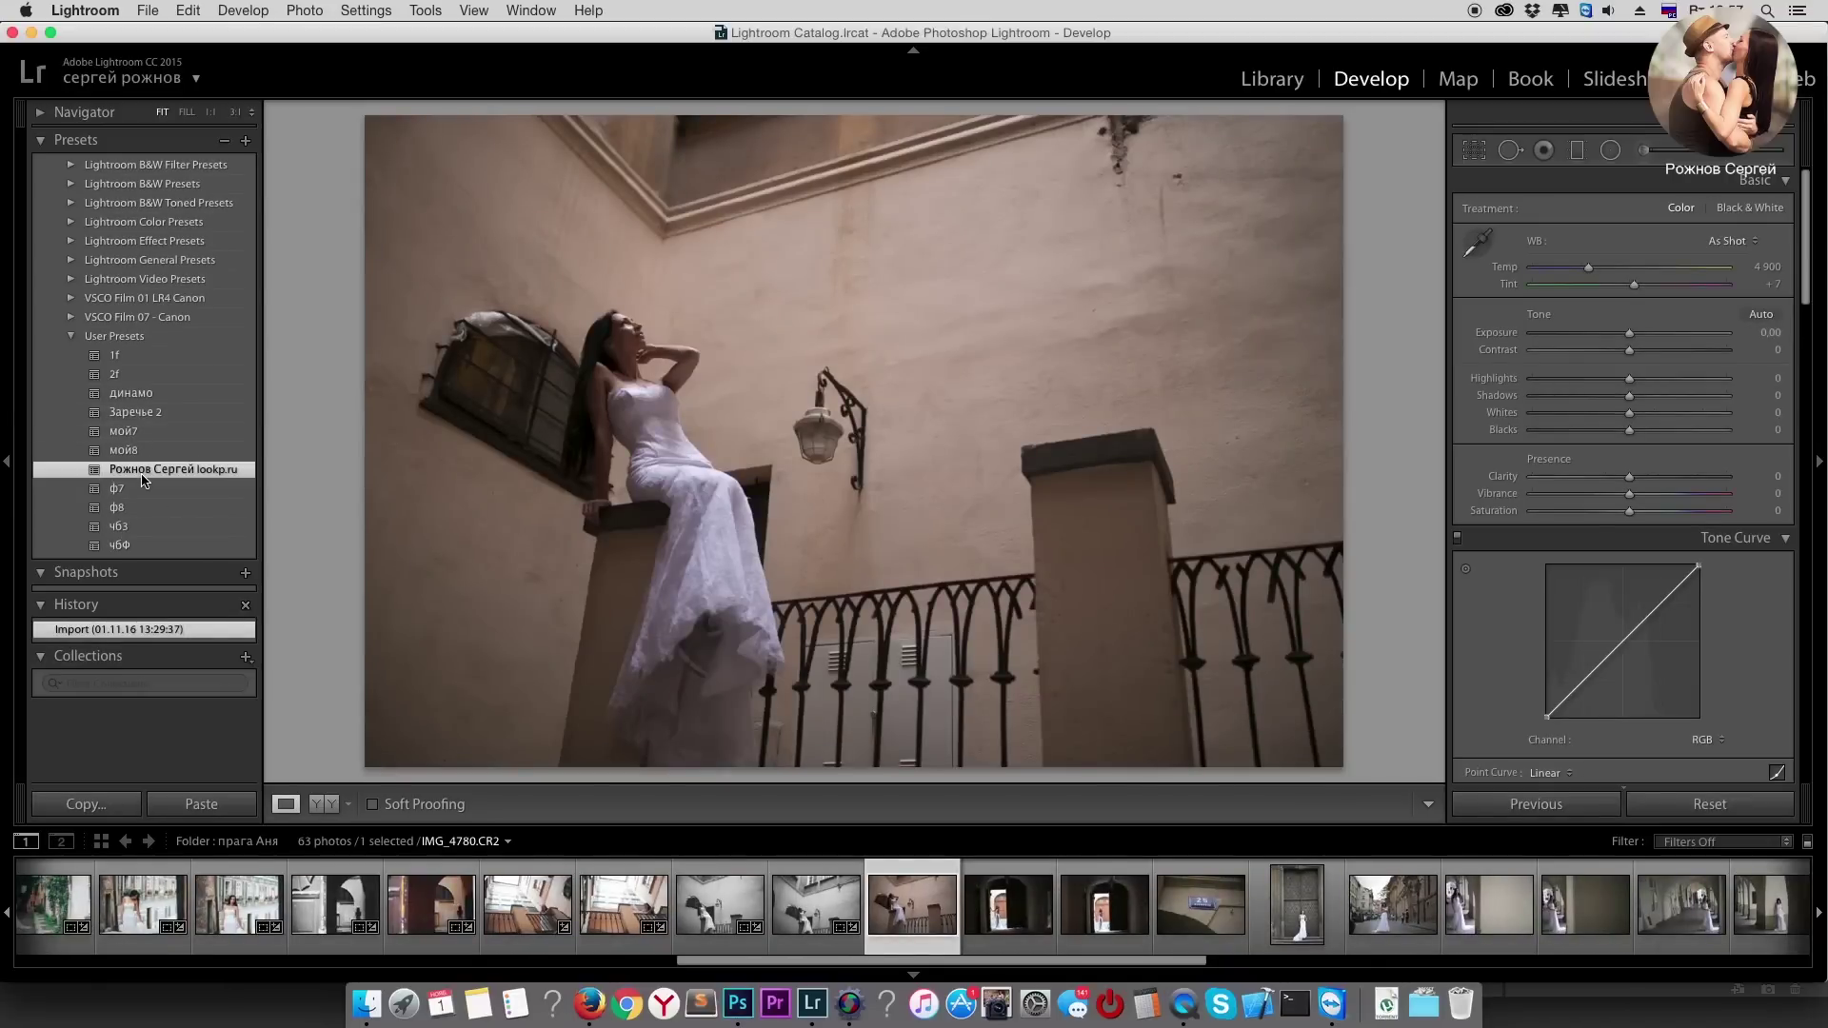
pyautogui.press('w')
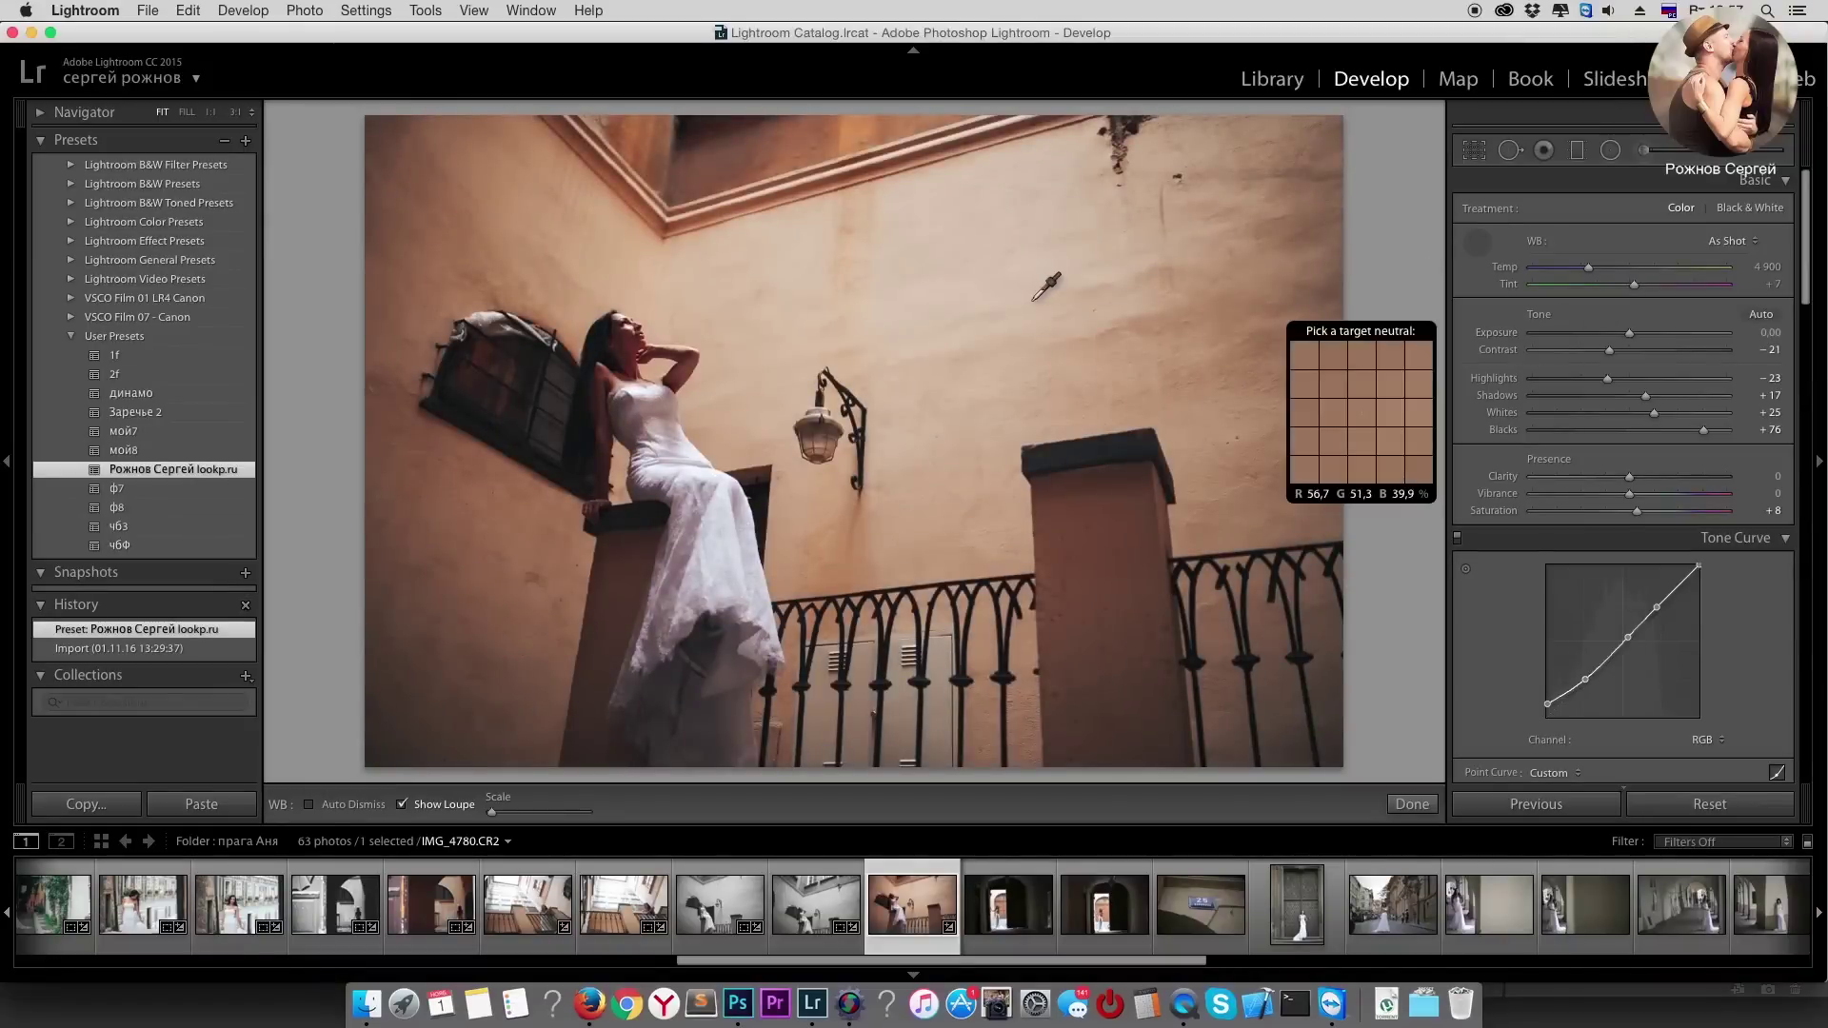
pyautogui.click(738, 557)
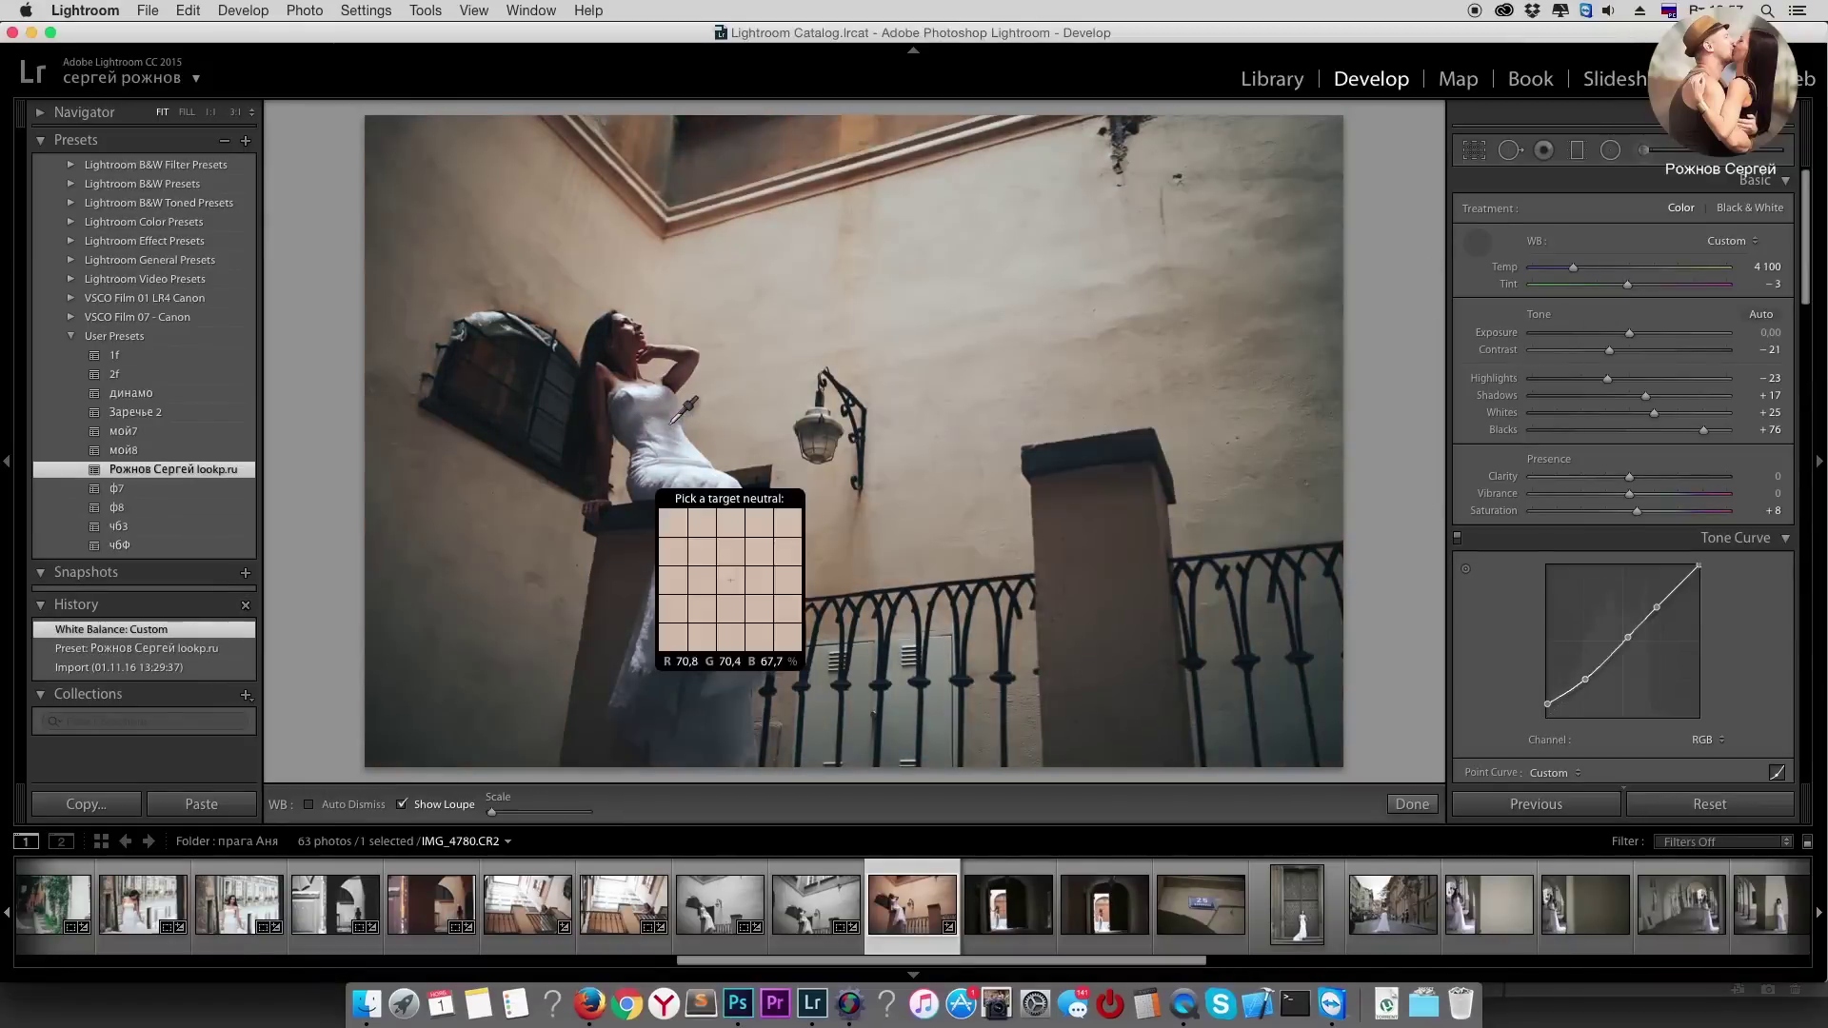
pyautogui.click(1476, 242)
pyautogui.click(1474, 150)
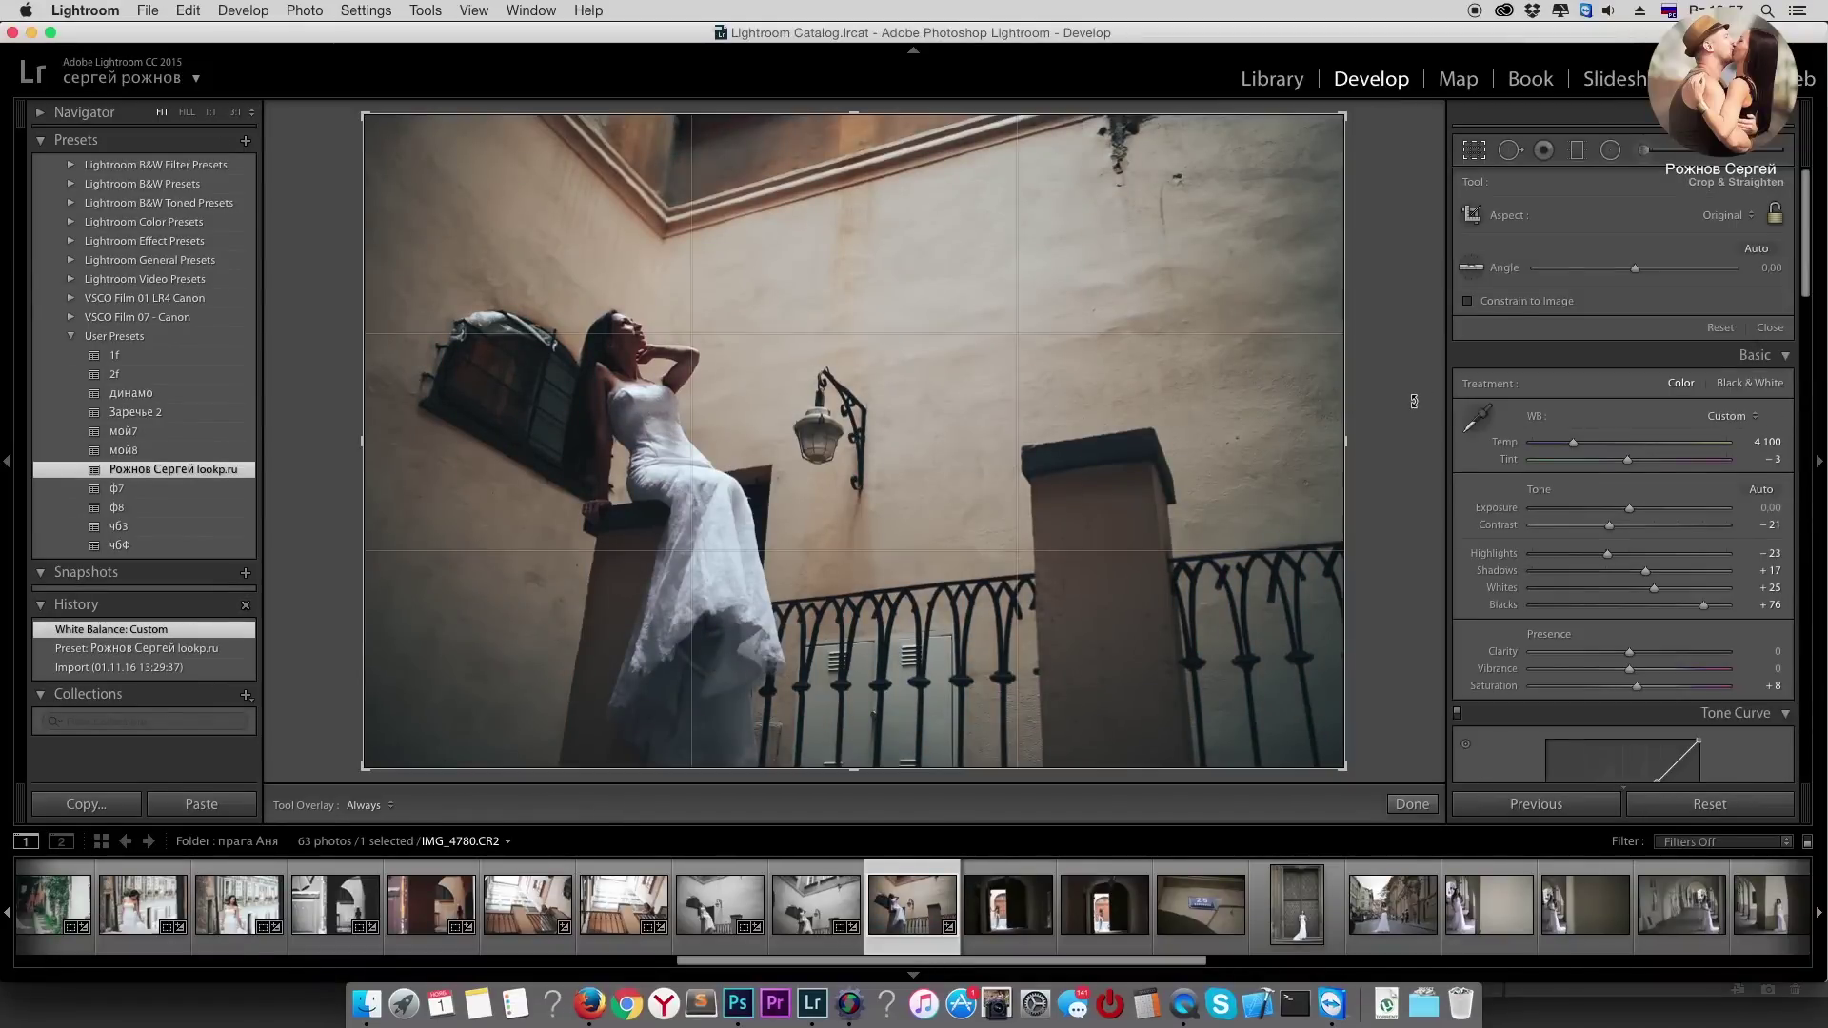
pyautogui.moveTo(1415, 419); pyautogui.dragTo(1414, 393)
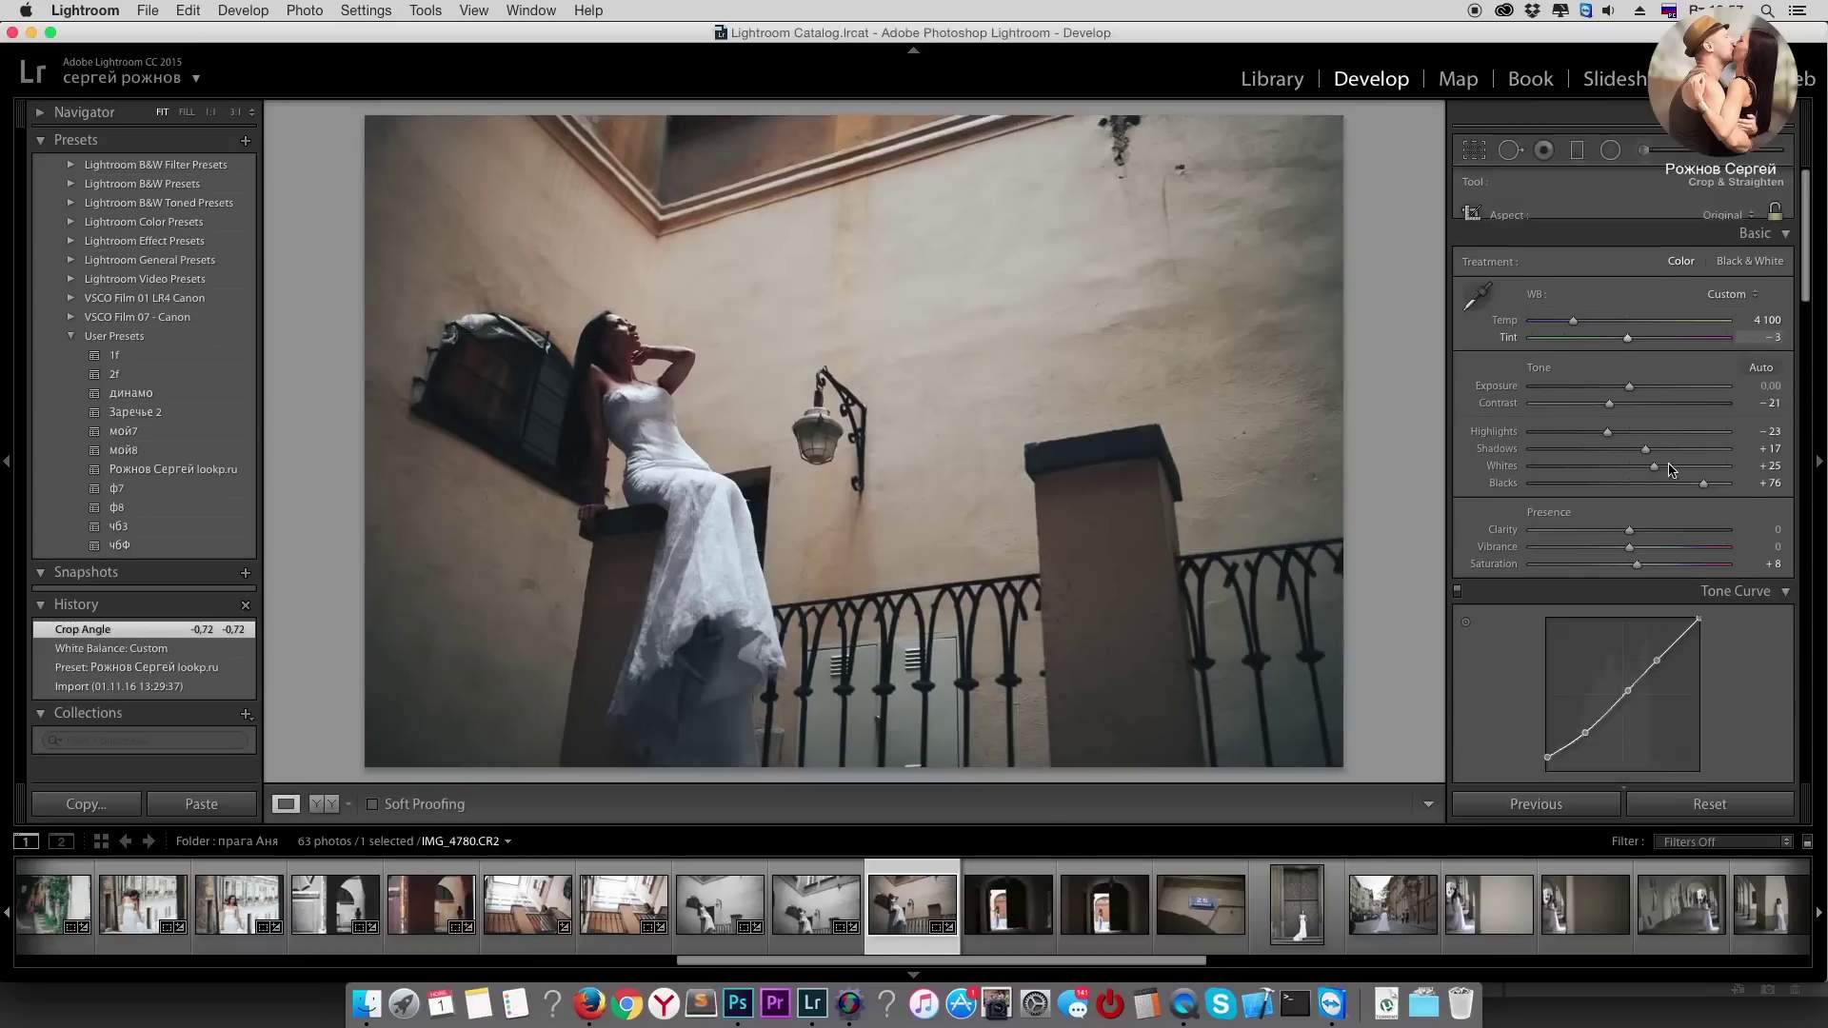
pyautogui.press('Return')
# Step: Set Shadows +55, Blacks +66, Contrast −44, Highlights −48 and Saturation +3, then compare with the original
pyautogui.moveTo(1645, 395); pyautogui.dragTo(1683, 400)
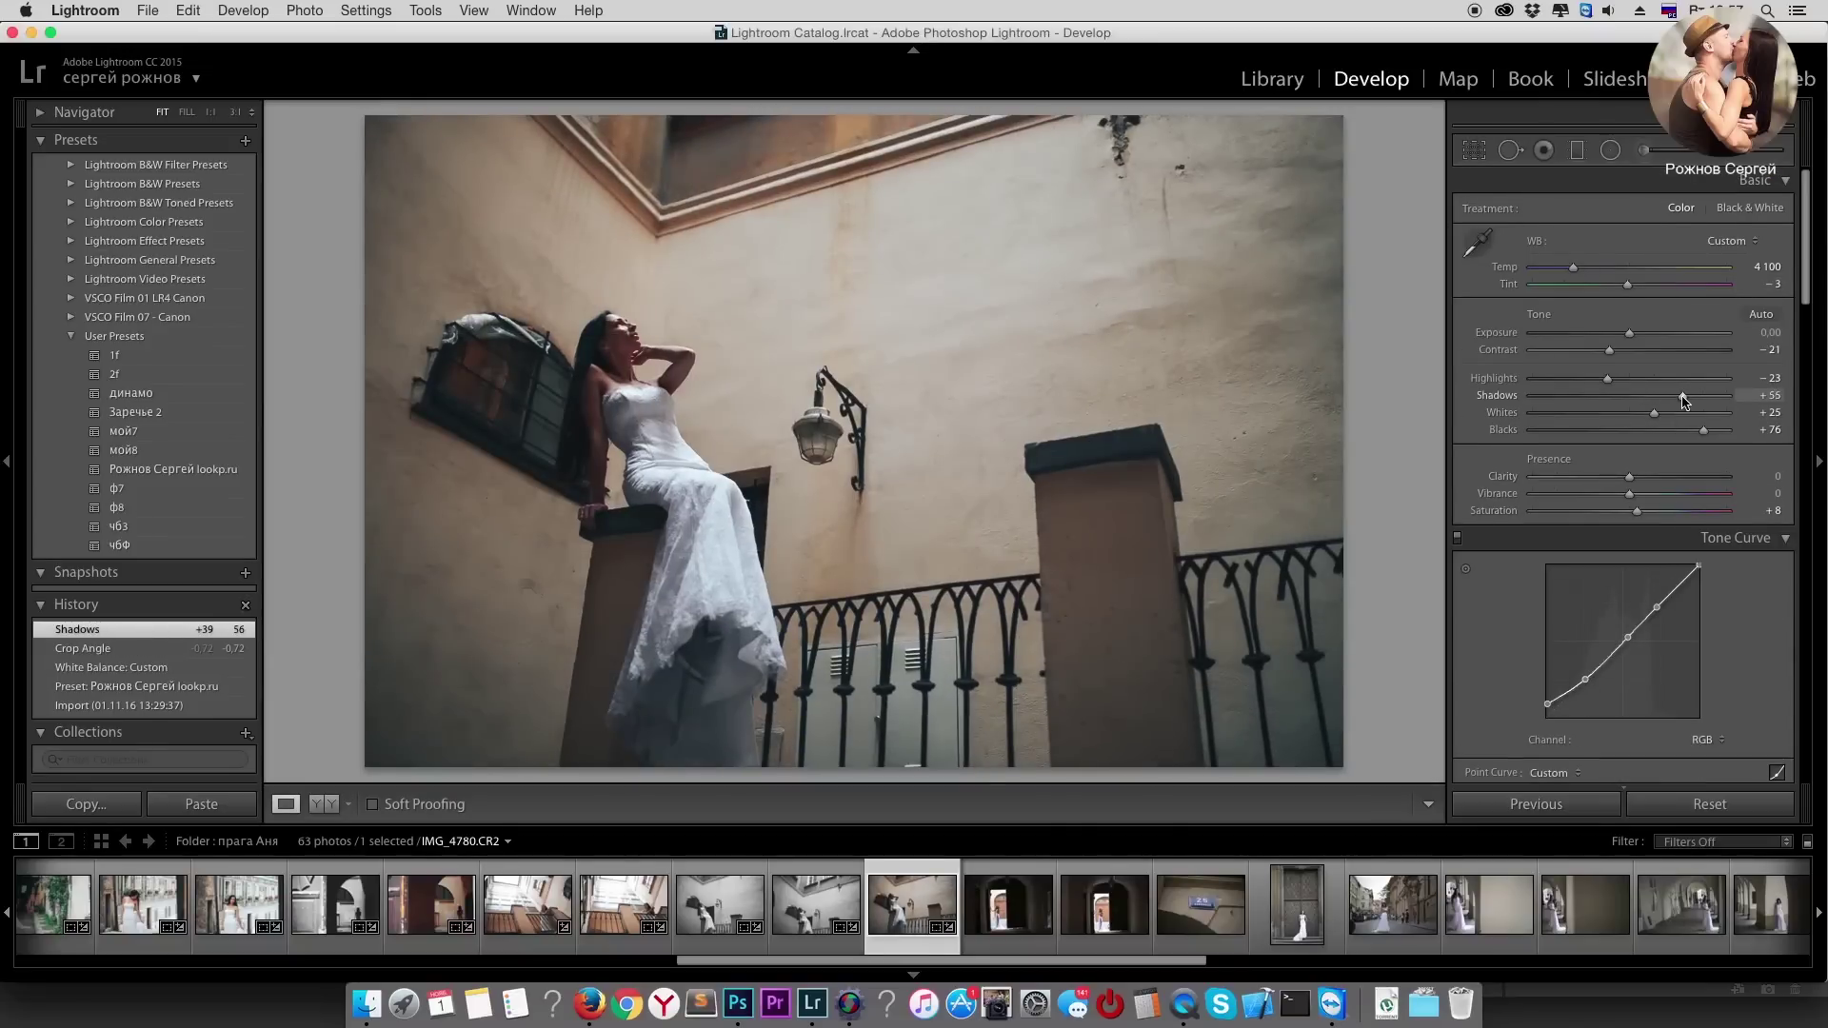
pyautogui.moveTo(1653, 413); pyautogui.dragTo(1666, 416)
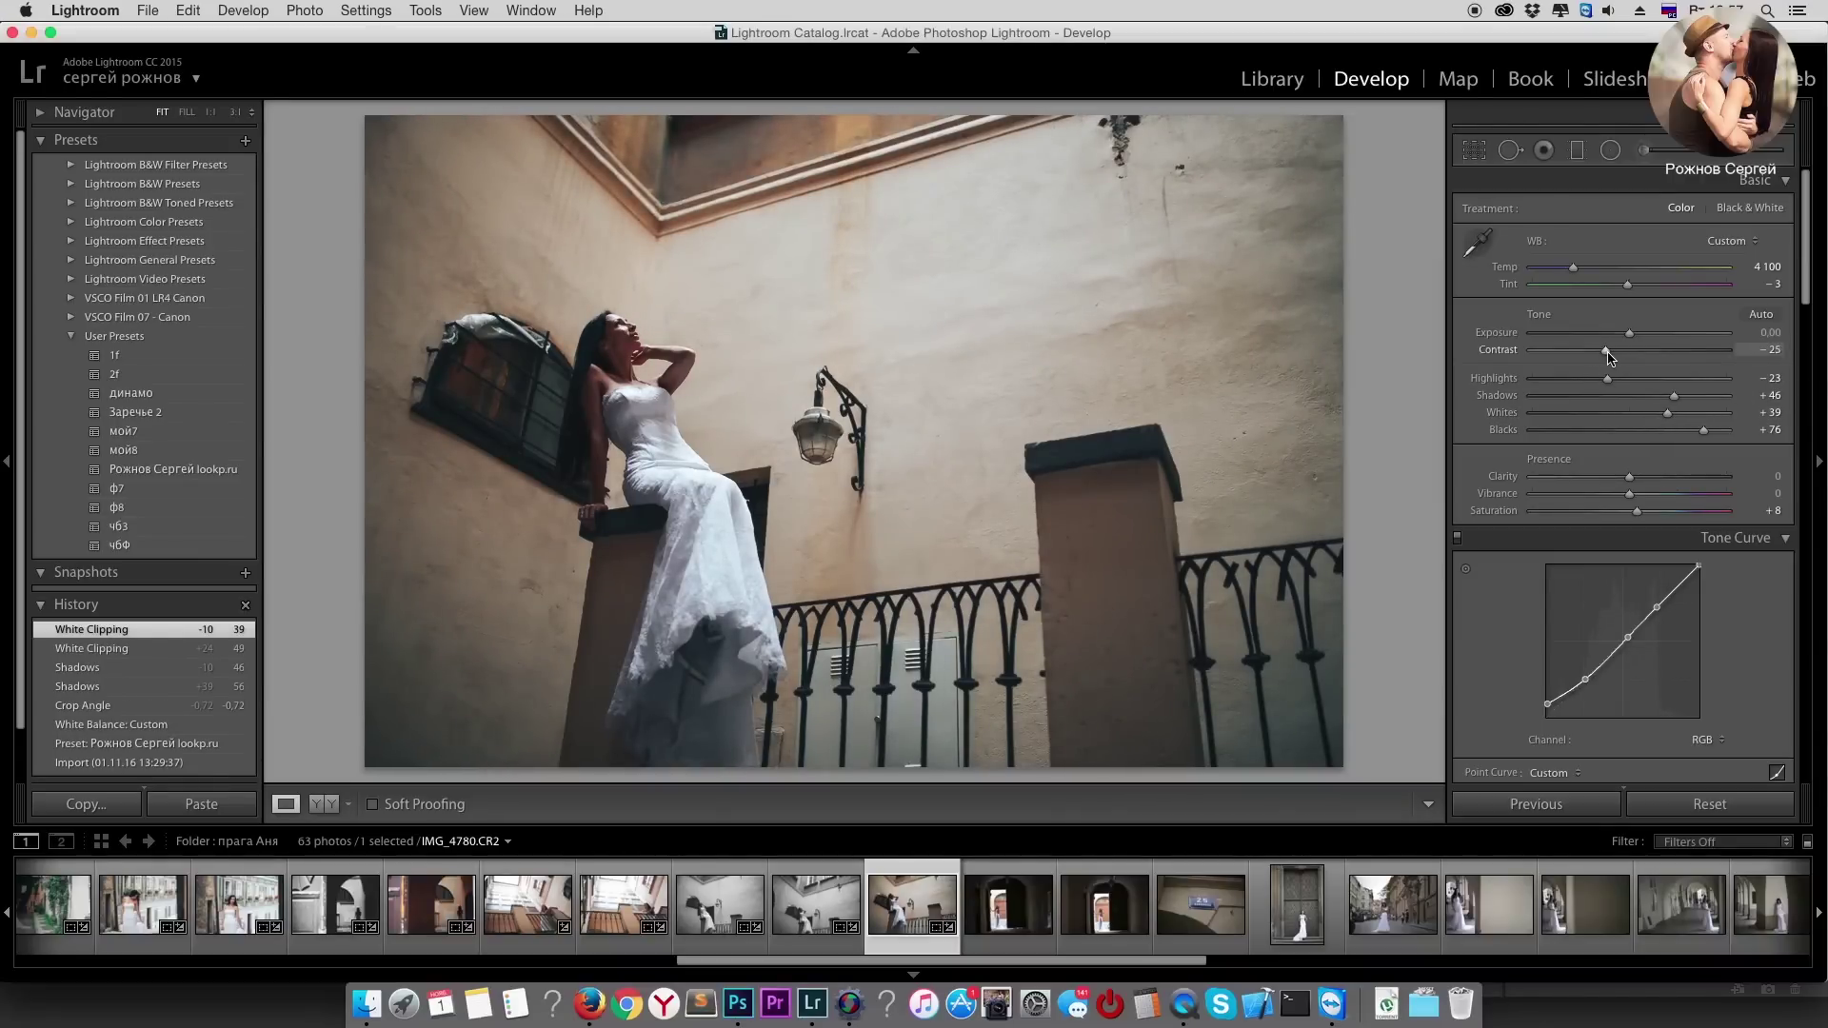
pyautogui.moveTo(1589, 354)
pyautogui.mouseDown()
pyautogui.moveTo(1573, 379)
pyautogui.moveTo(1682, 396)
pyautogui.moveTo(1696, 436)
pyautogui.mouseUp()
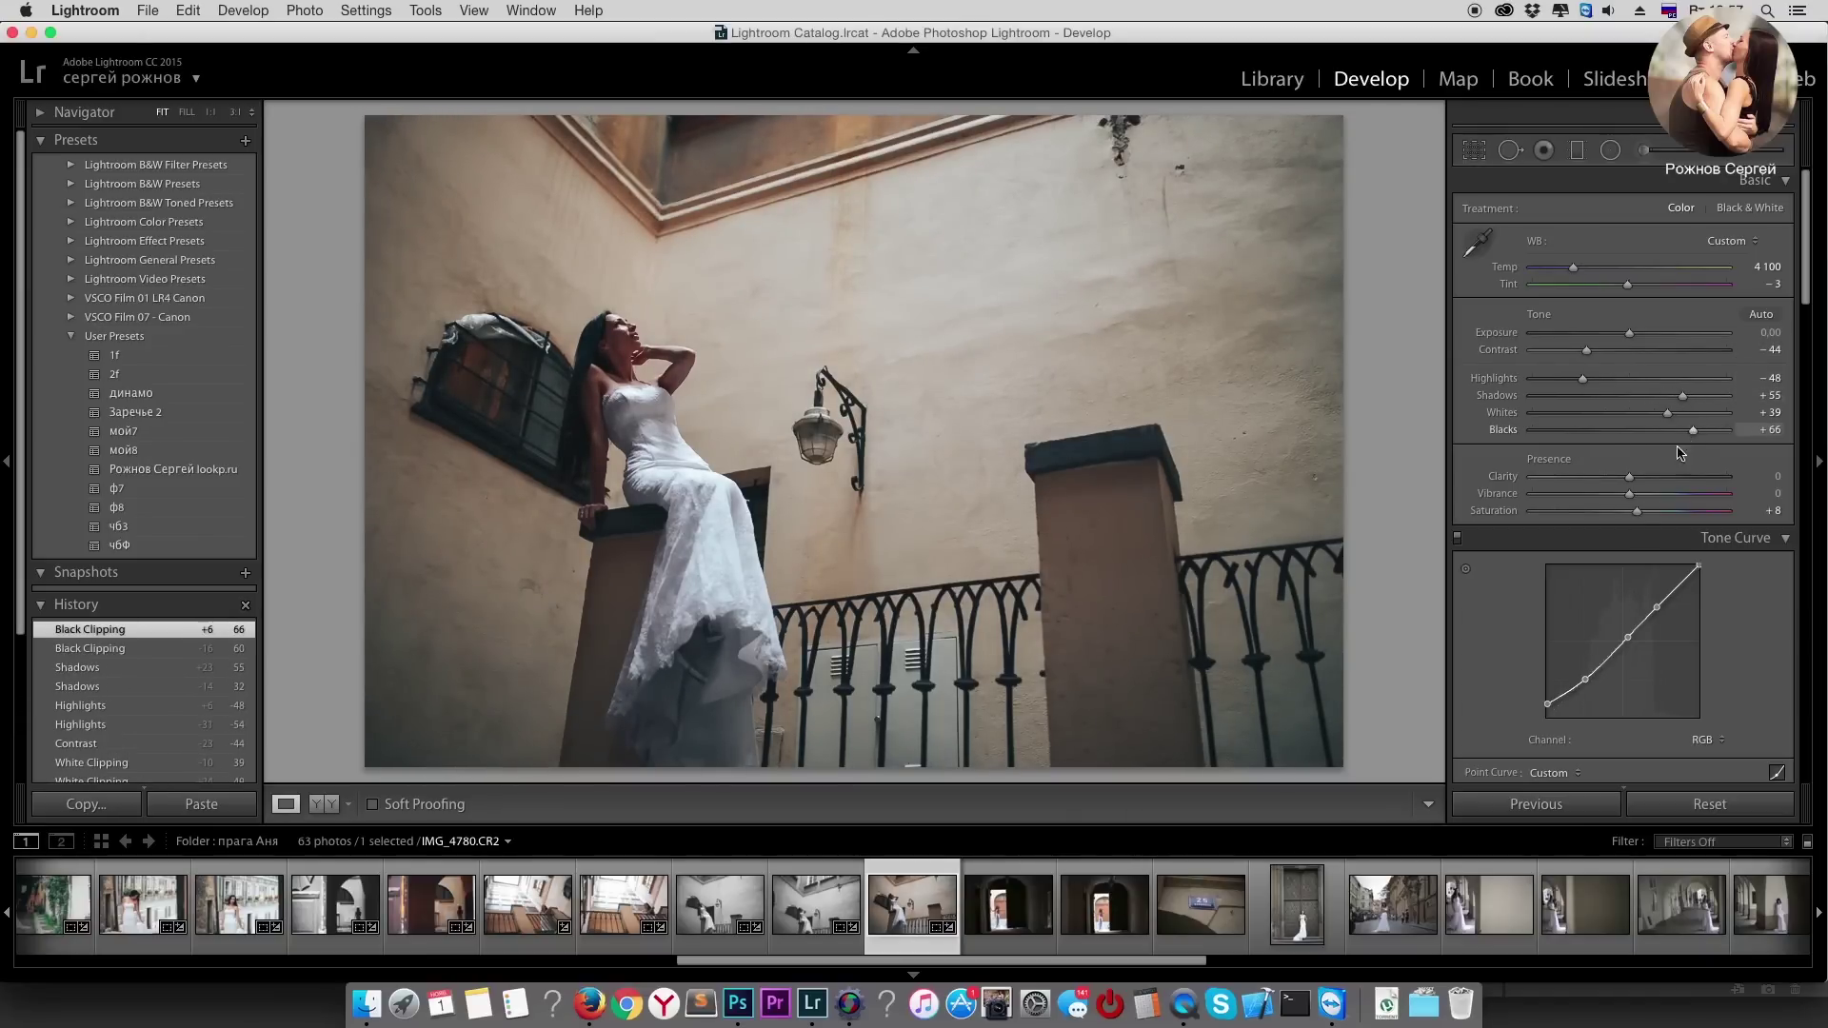
pyautogui.click(1654, 514)
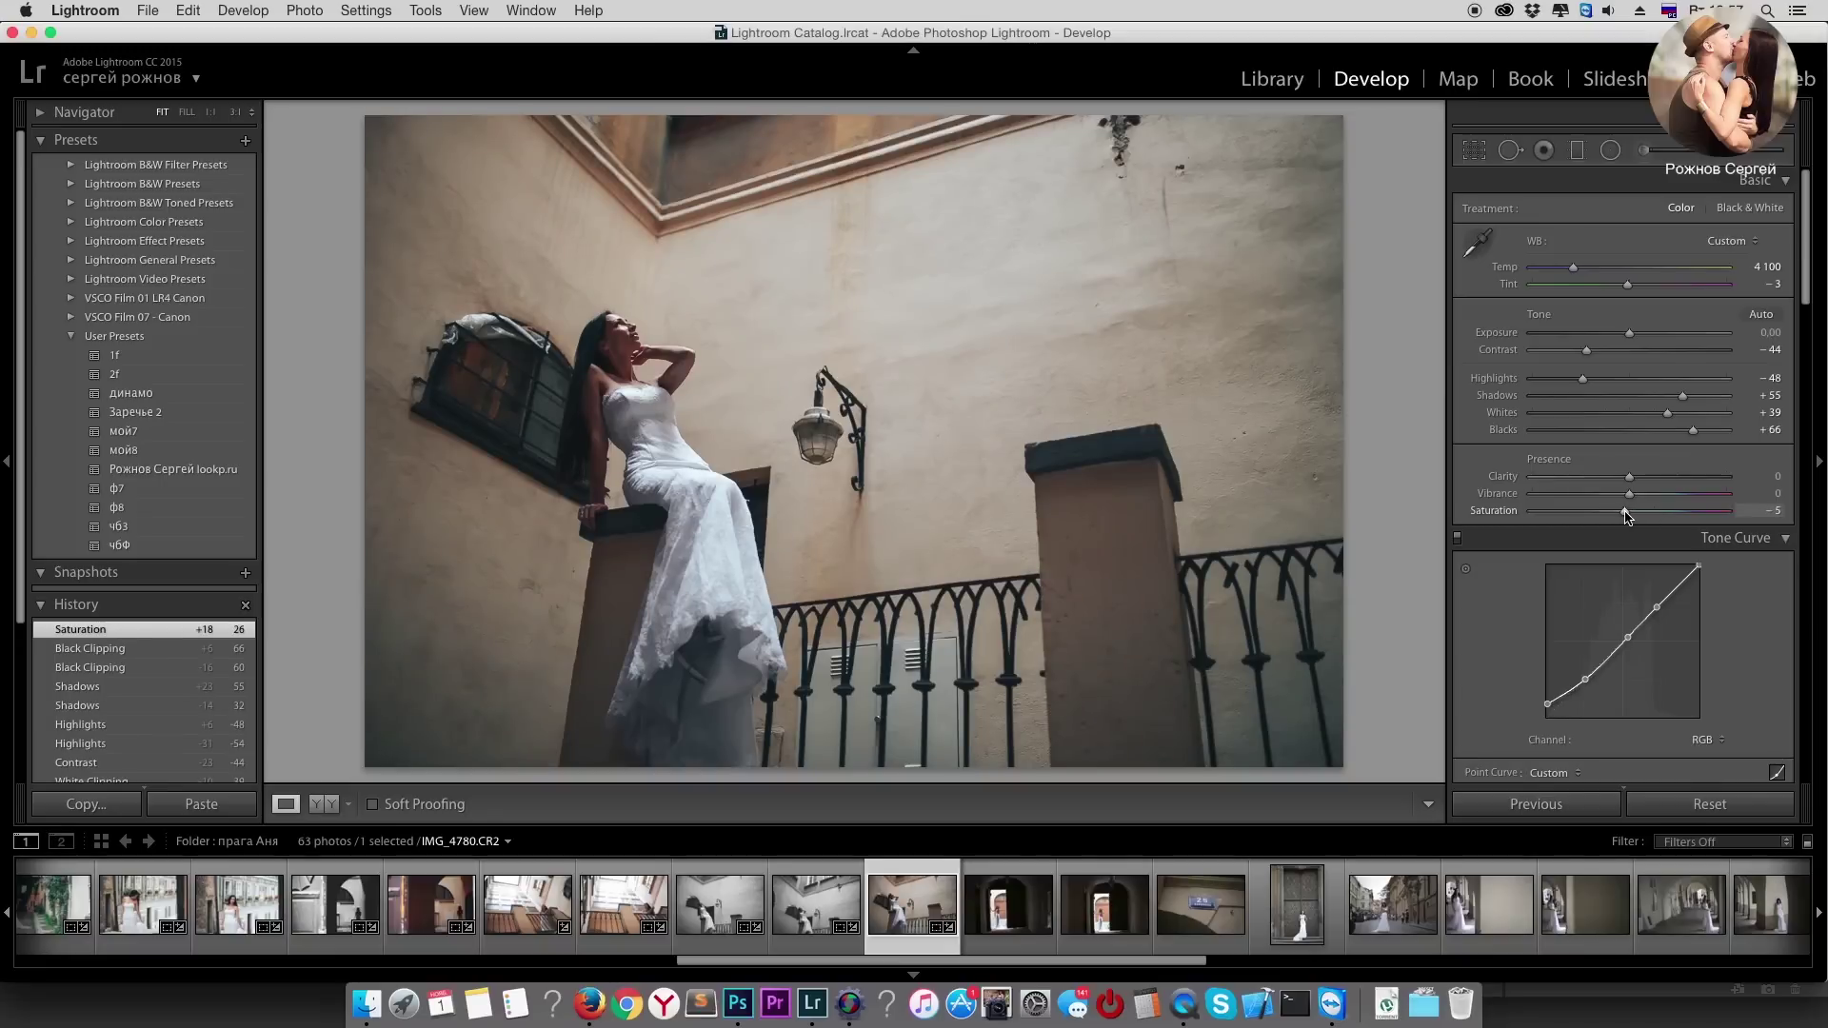
pyautogui.moveTo(1633, 516); pyautogui.dragTo(1633, 516)
pyautogui.press('\\')
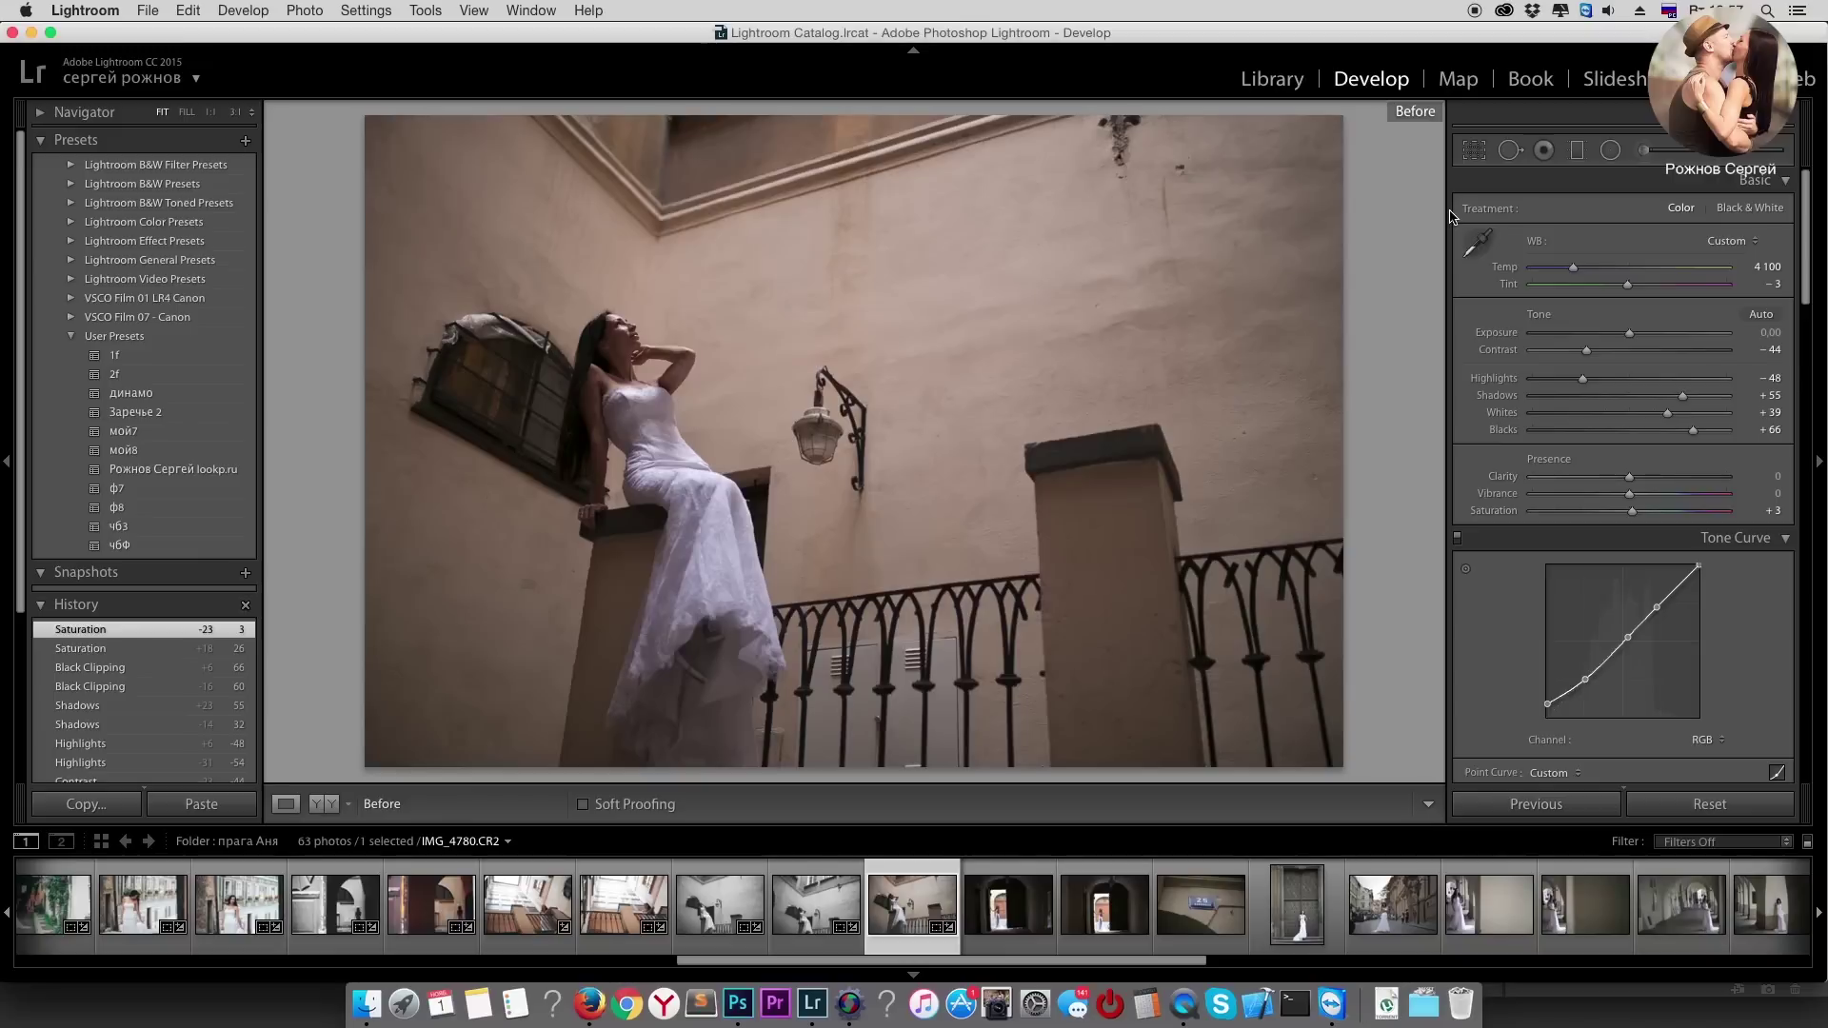
pyautogui.press('\\')
# Step: Re-straighten the photo to −1.81° and advance to IMG_4781
pyautogui.click(1472, 149)
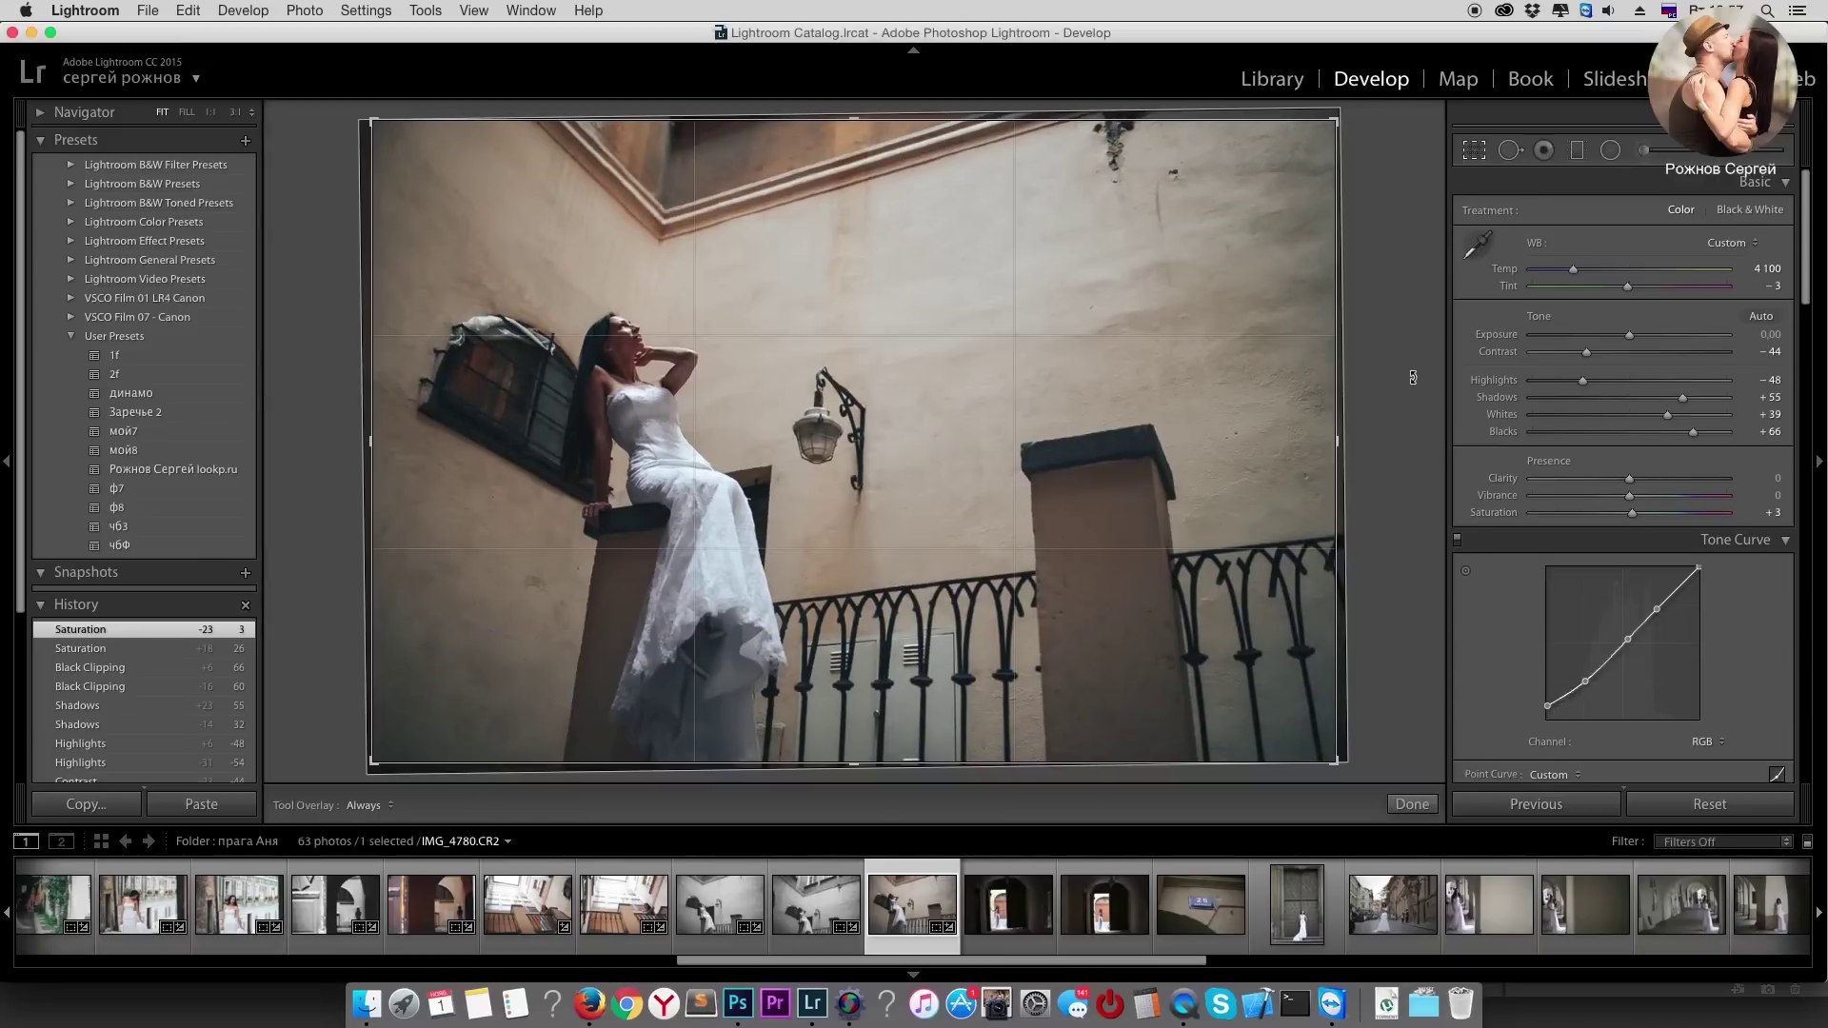
pyautogui.moveTo(1380, 238); pyautogui.dragTo(1371, 315)
pyautogui.press('Return')
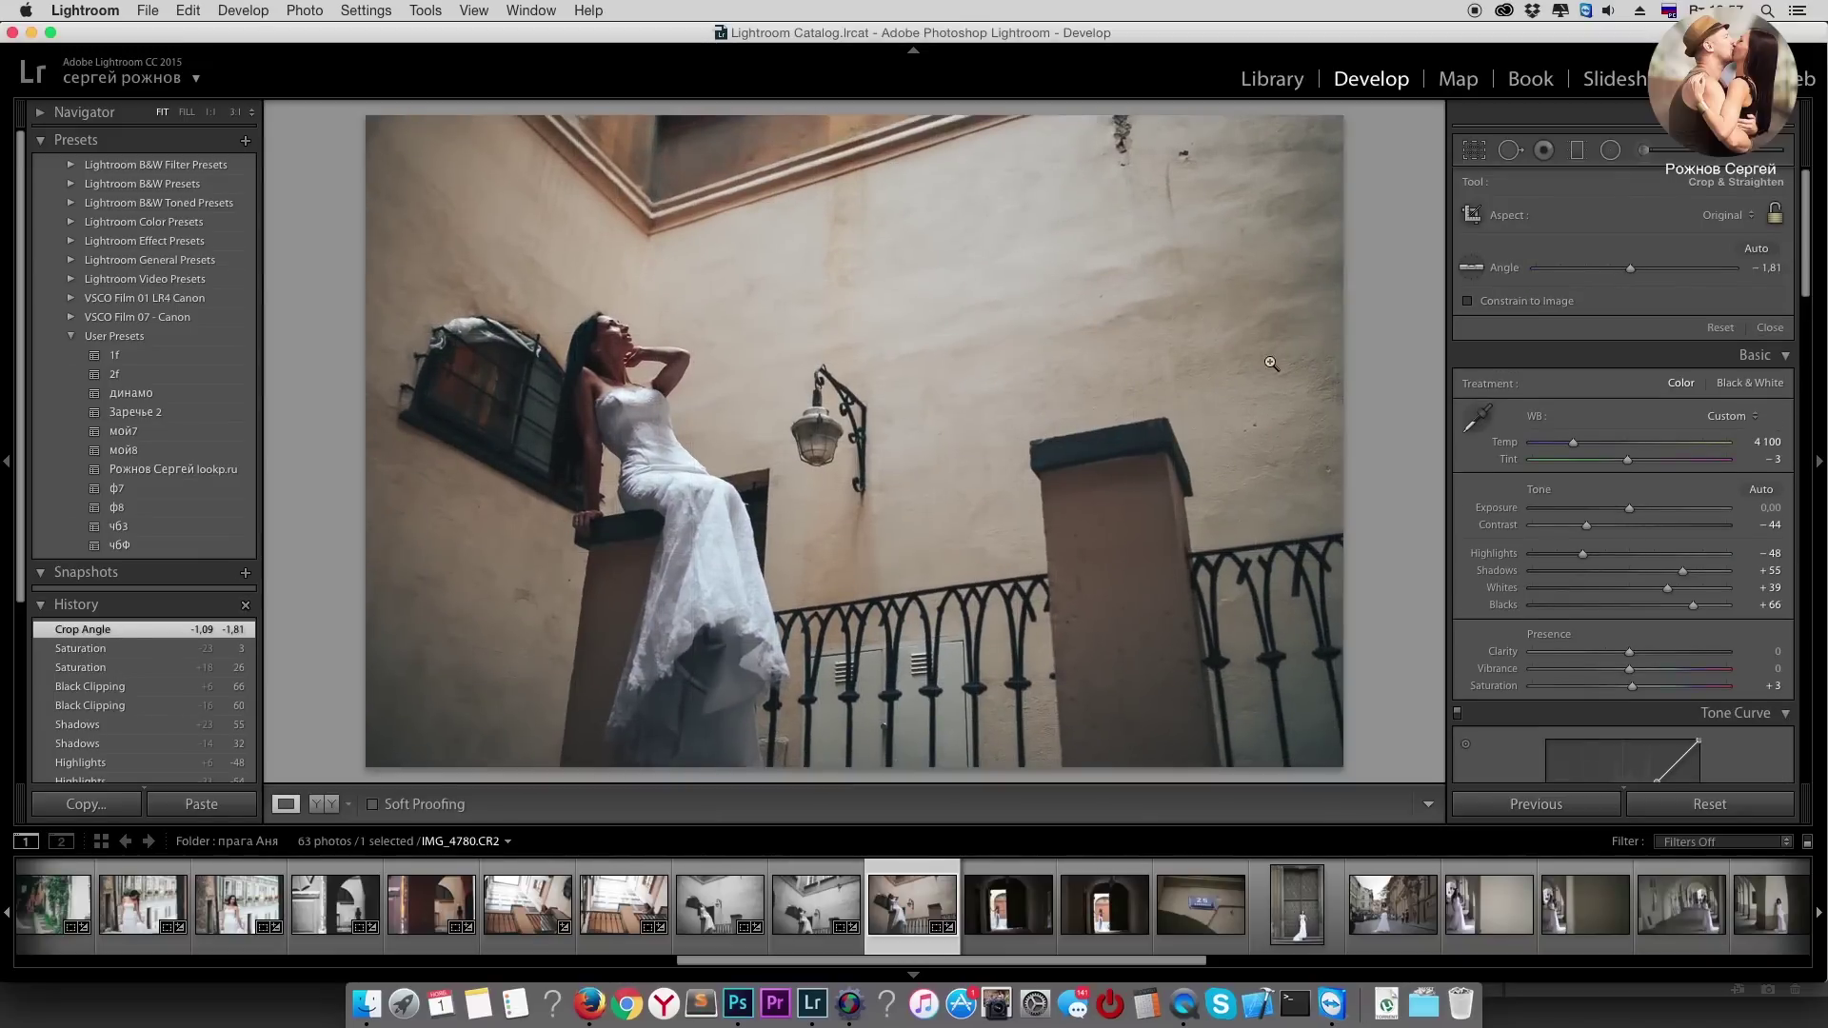
pyautogui.press('Right')
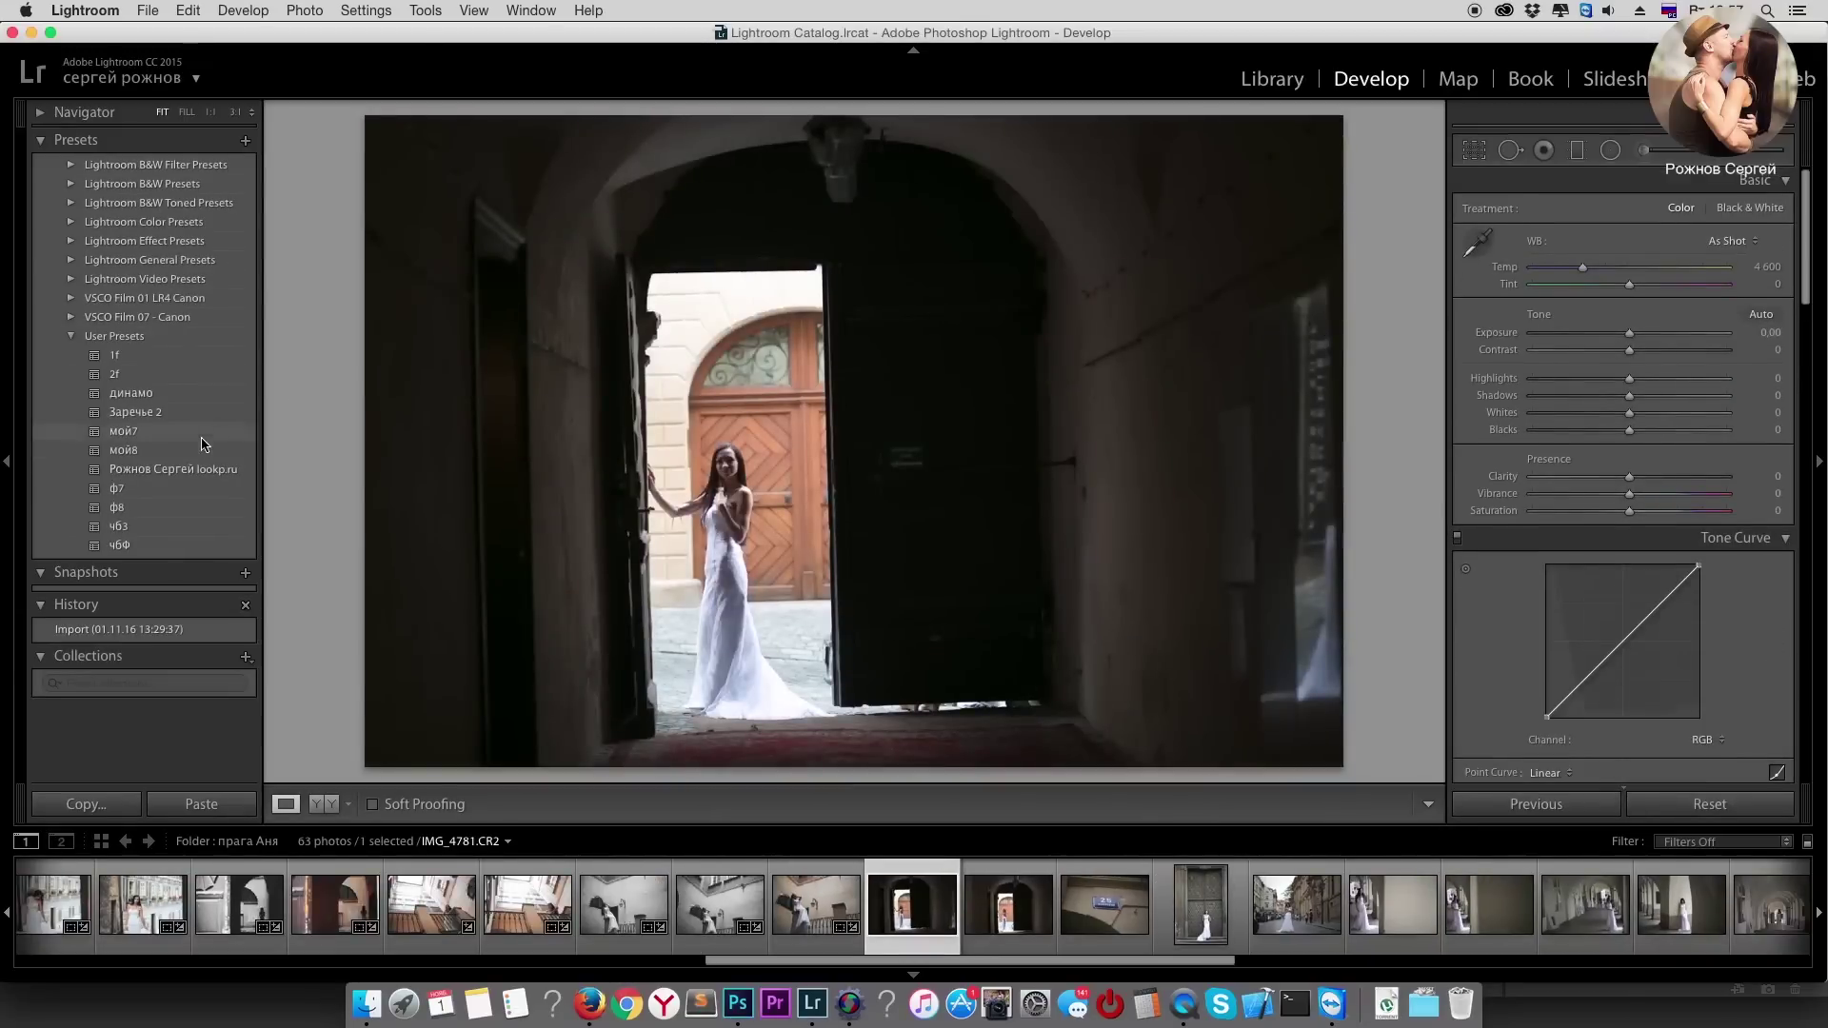
# Step: Try the lookp.ru preset, then switch to the чб3 black-and-white preset and tweak Highlights, Shadows and Whites
pyautogui.click(166, 468)
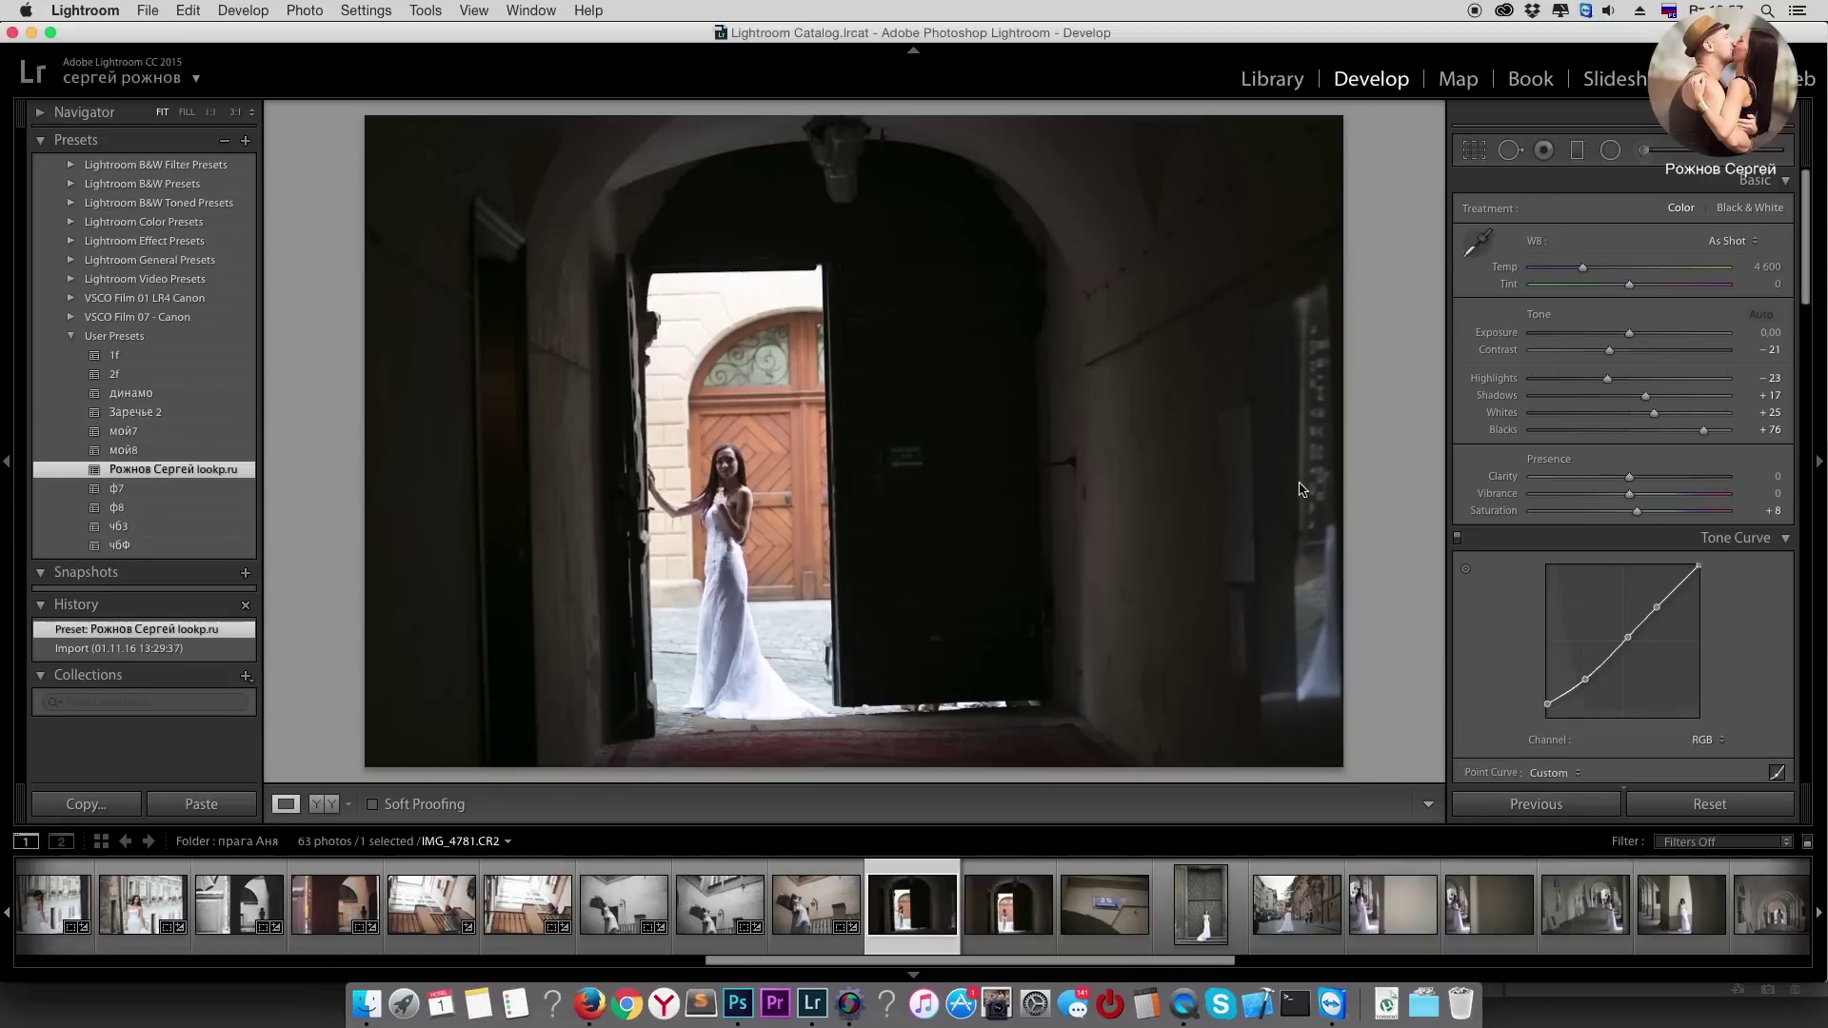
pyautogui.moveTo(1645, 395)
pyautogui.mouseDown()
pyautogui.moveTo(1682, 395)
pyautogui.moveTo(1562, 384)
pyautogui.mouseUp()
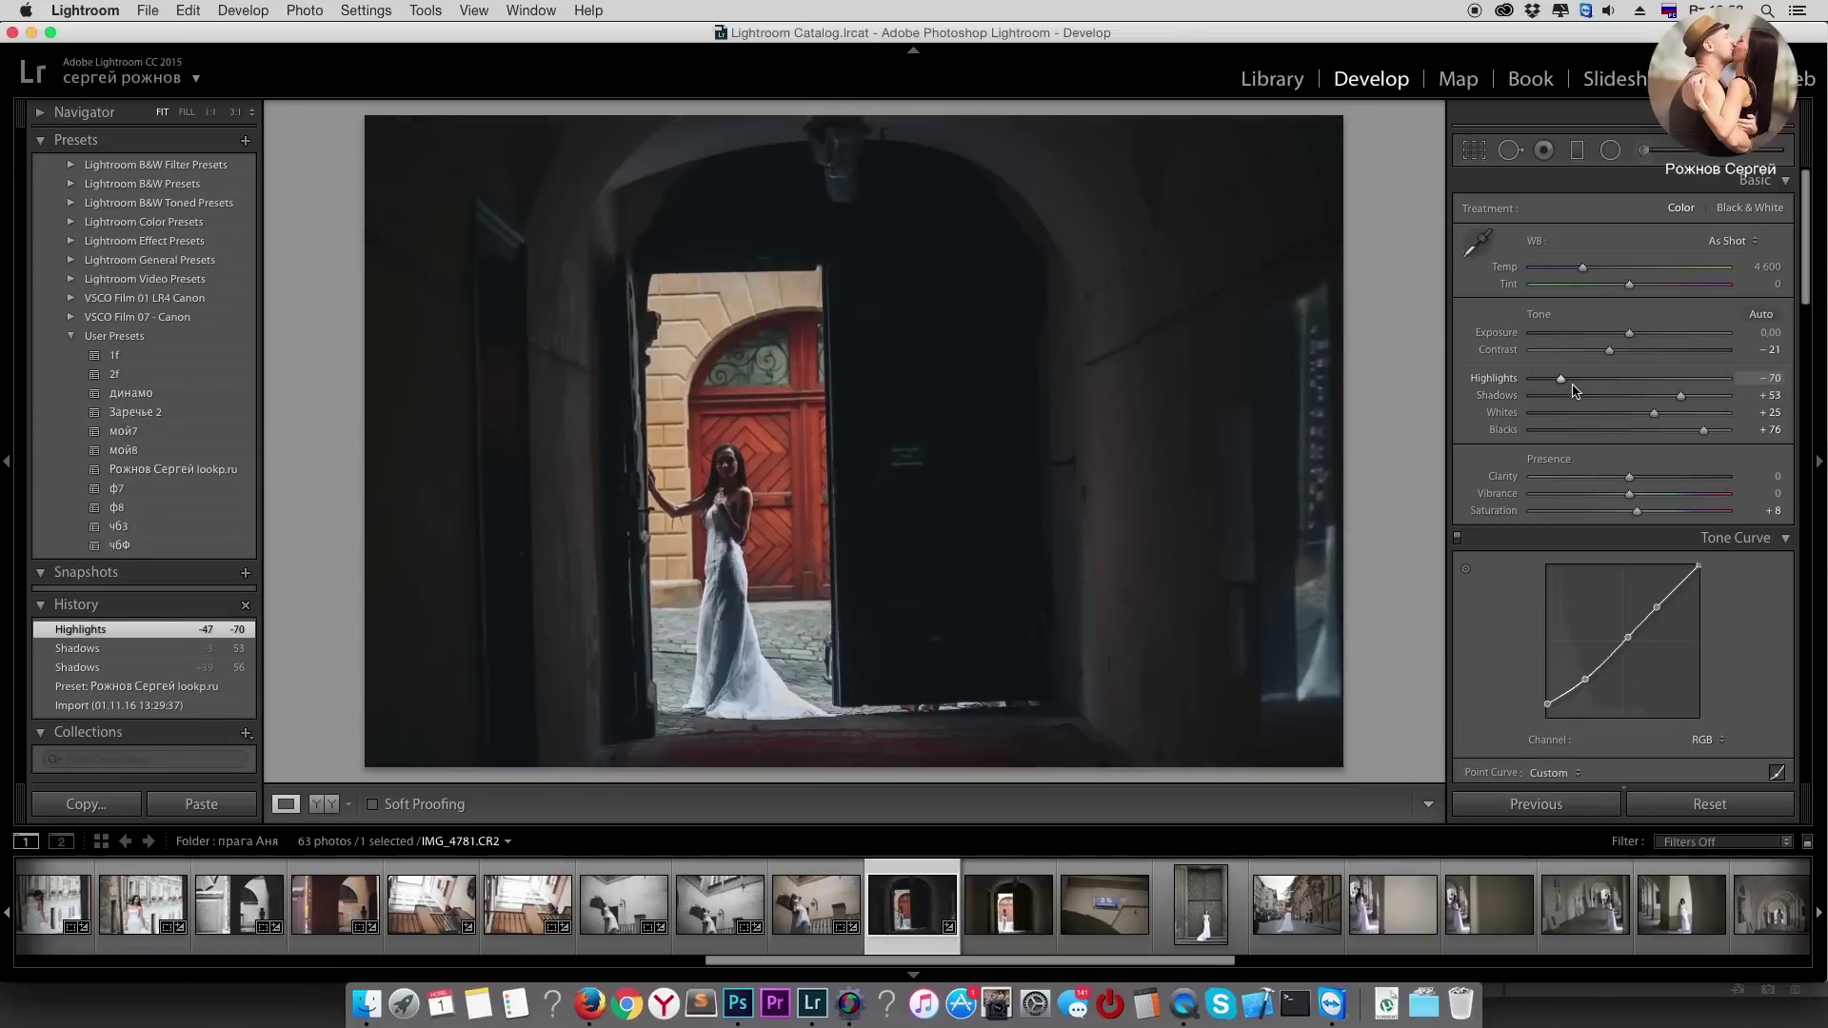
pyautogui.click(134, 526)
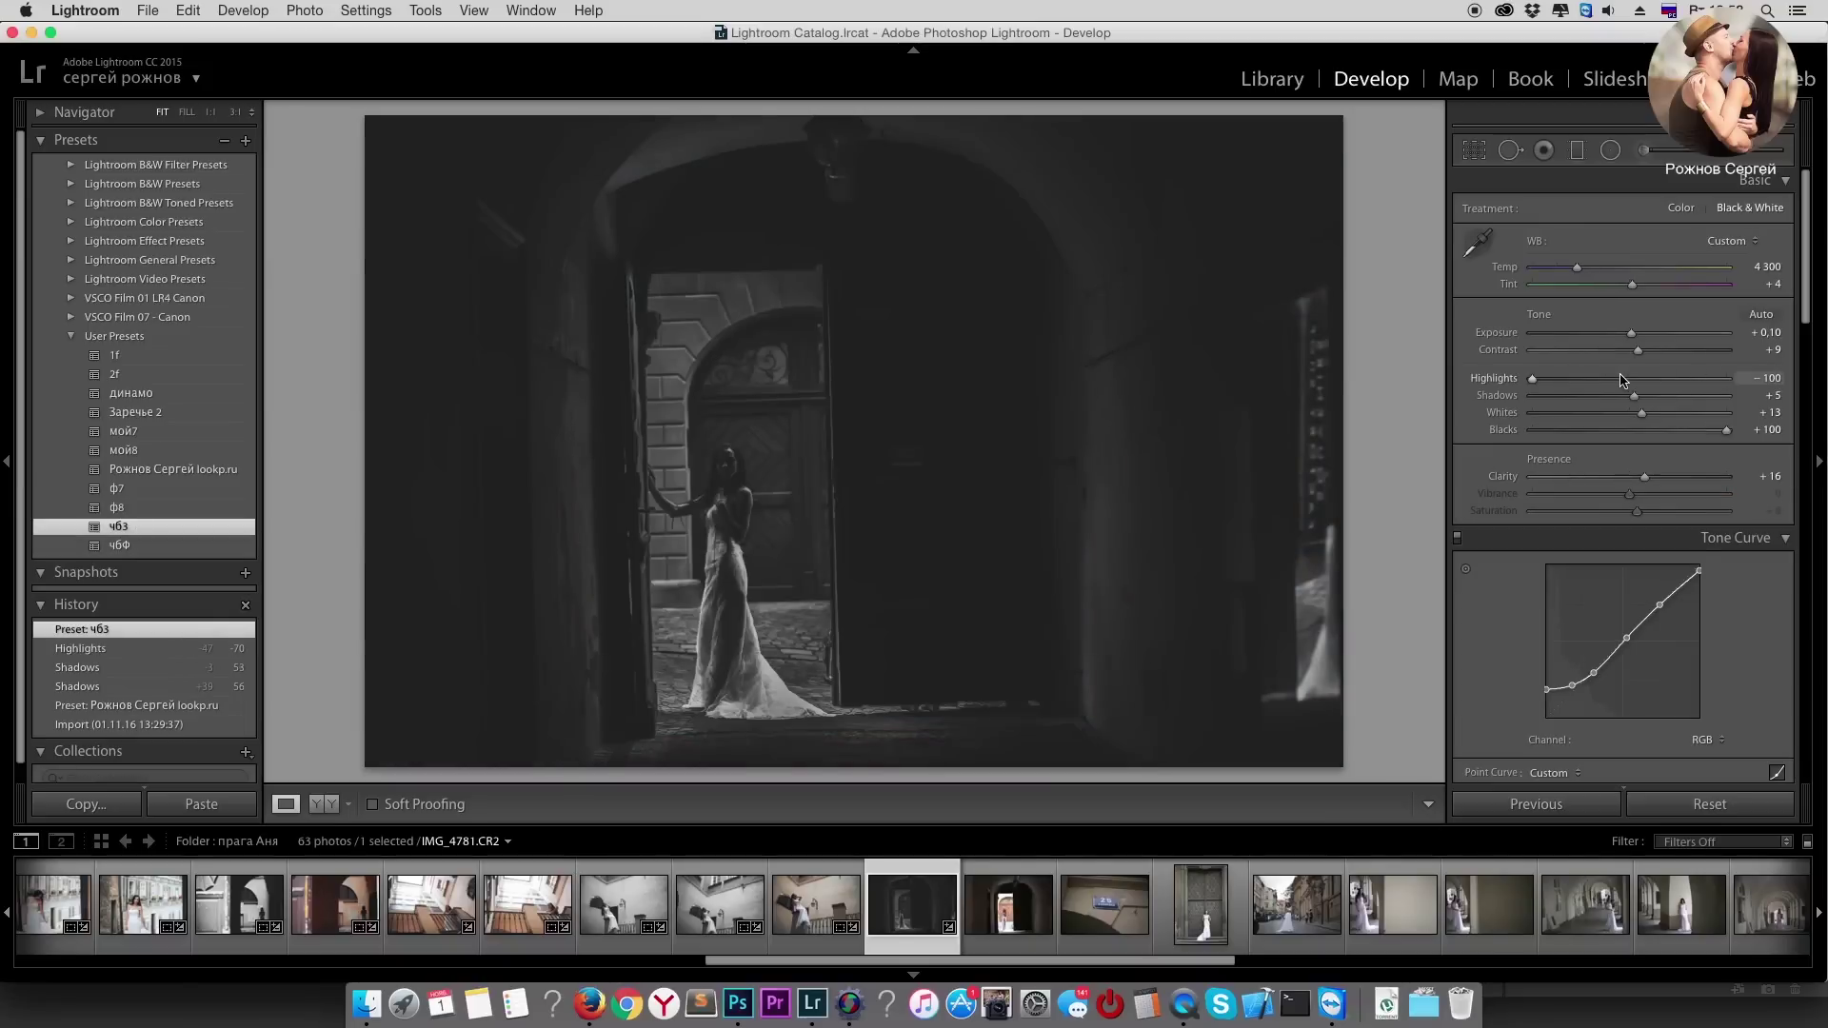
pyautogui.click(1611, 378)
pyautogui.click(1664, 398)
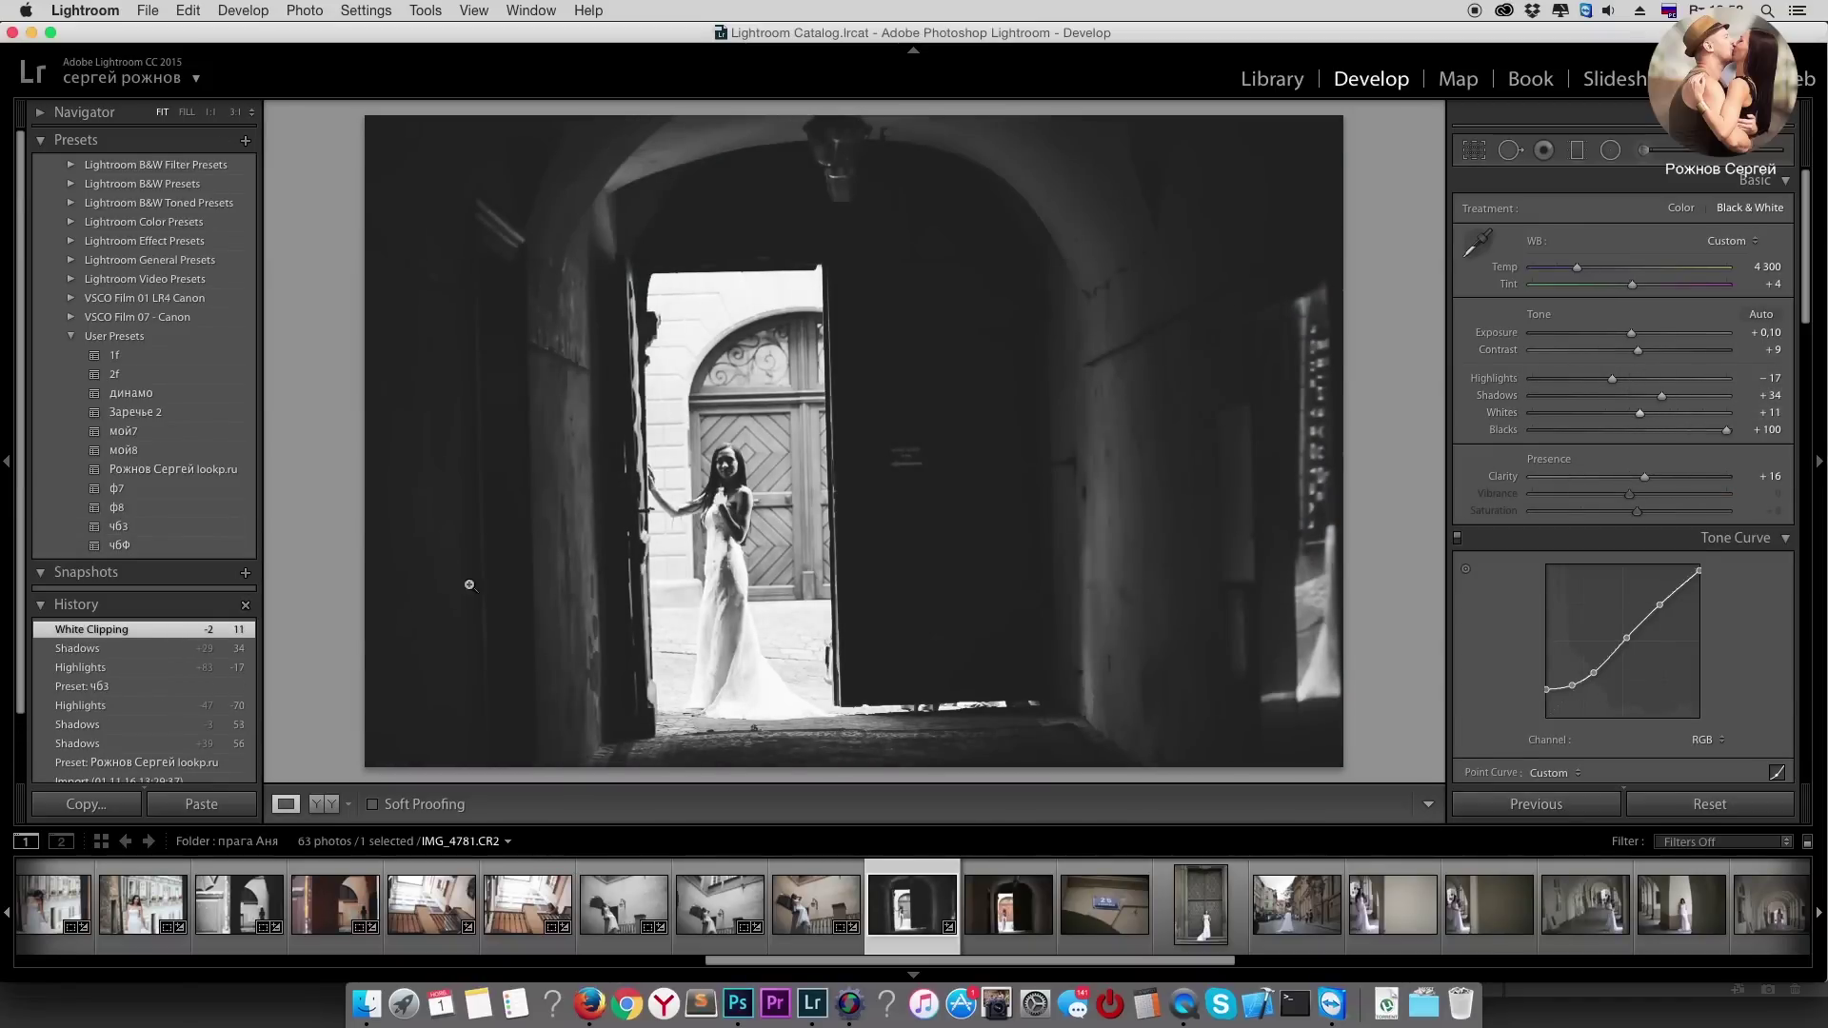
pyautogui.moveTo(1640, 417); pyautogui.dragTo(1595, 393)
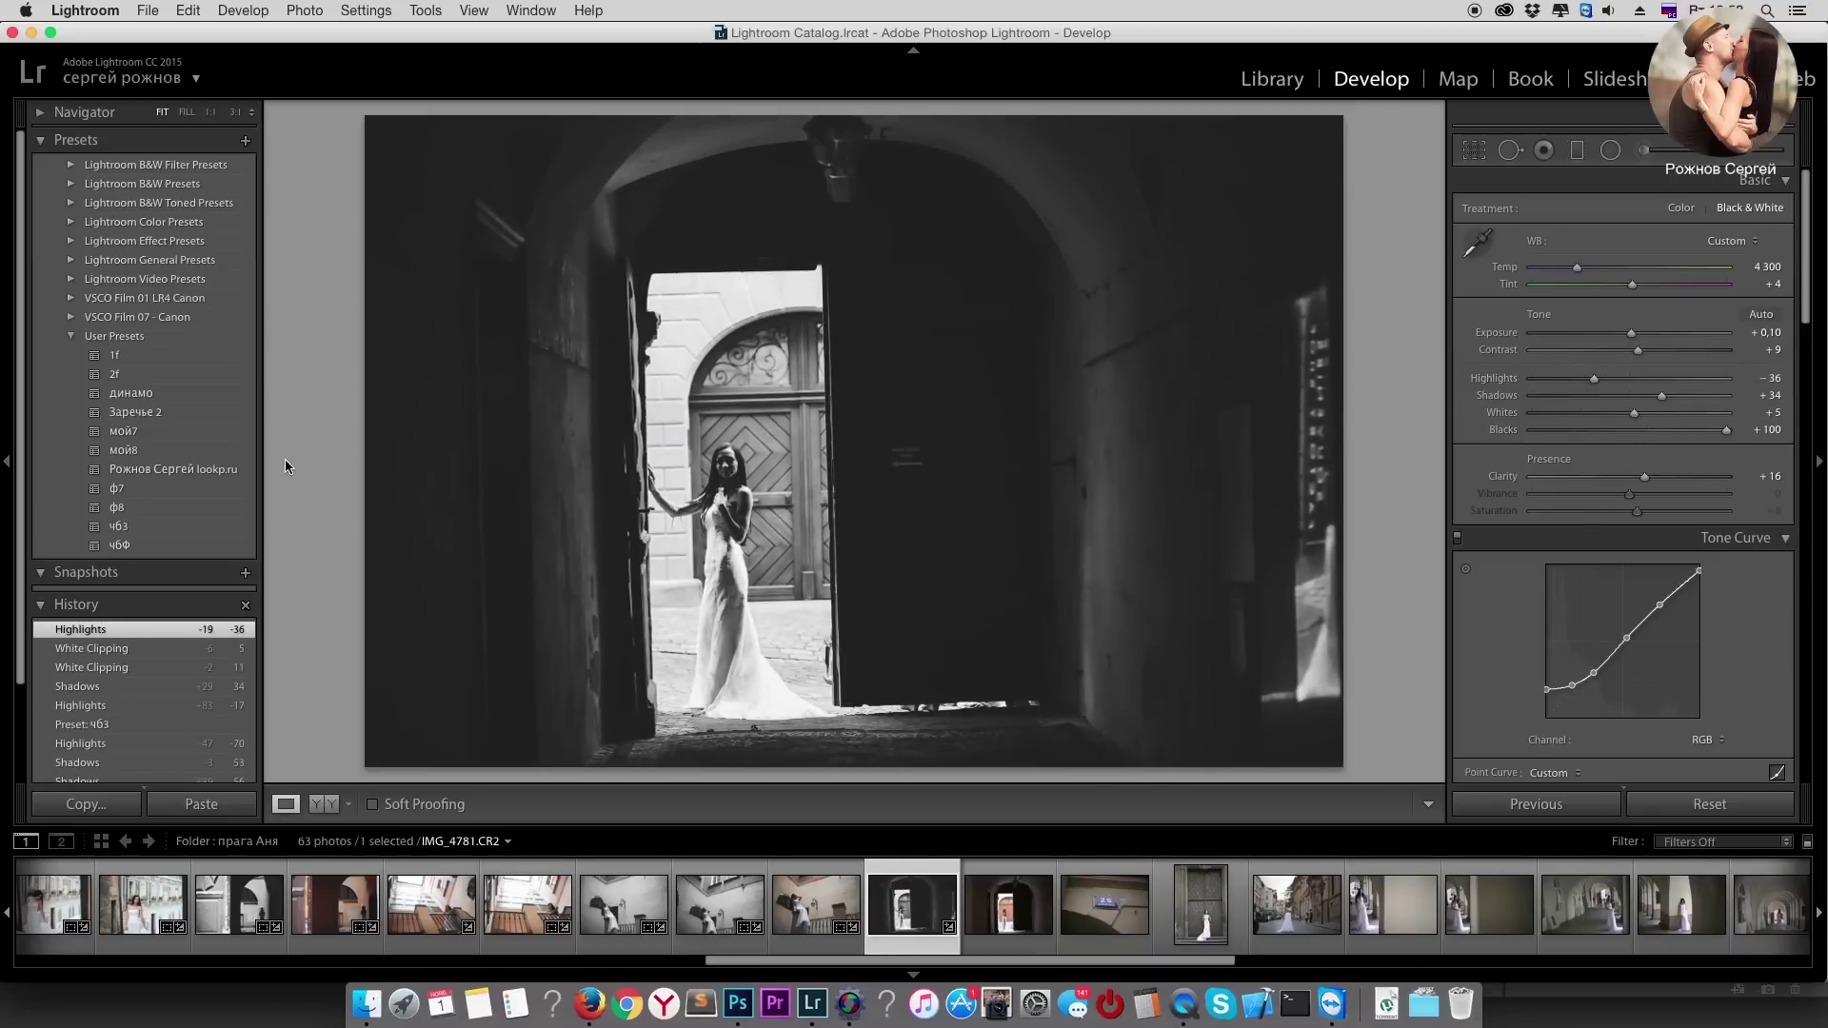
# Step: Reapply чб3, set Highlights −30, straighten 1.31°, raise Contrast to +61, then advance to IMG_4782
pyautogui.click(148, 533)
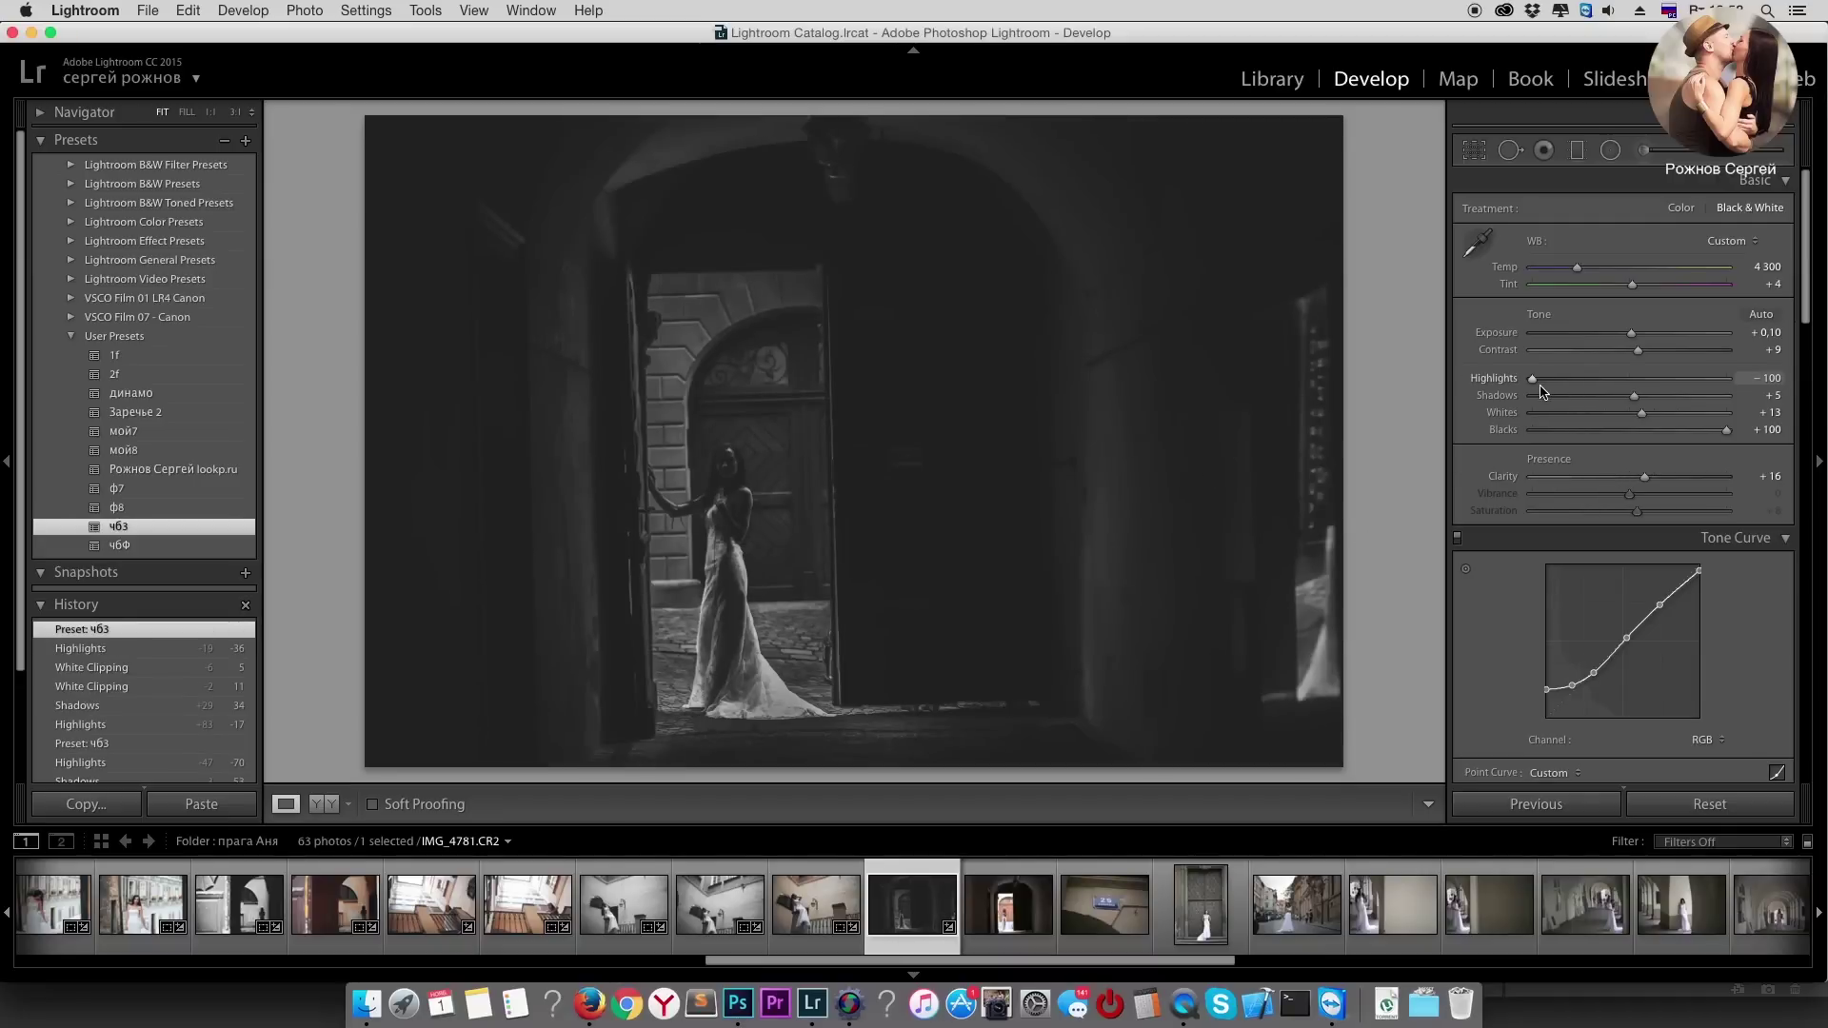
pyautogui.click(1601, 380)
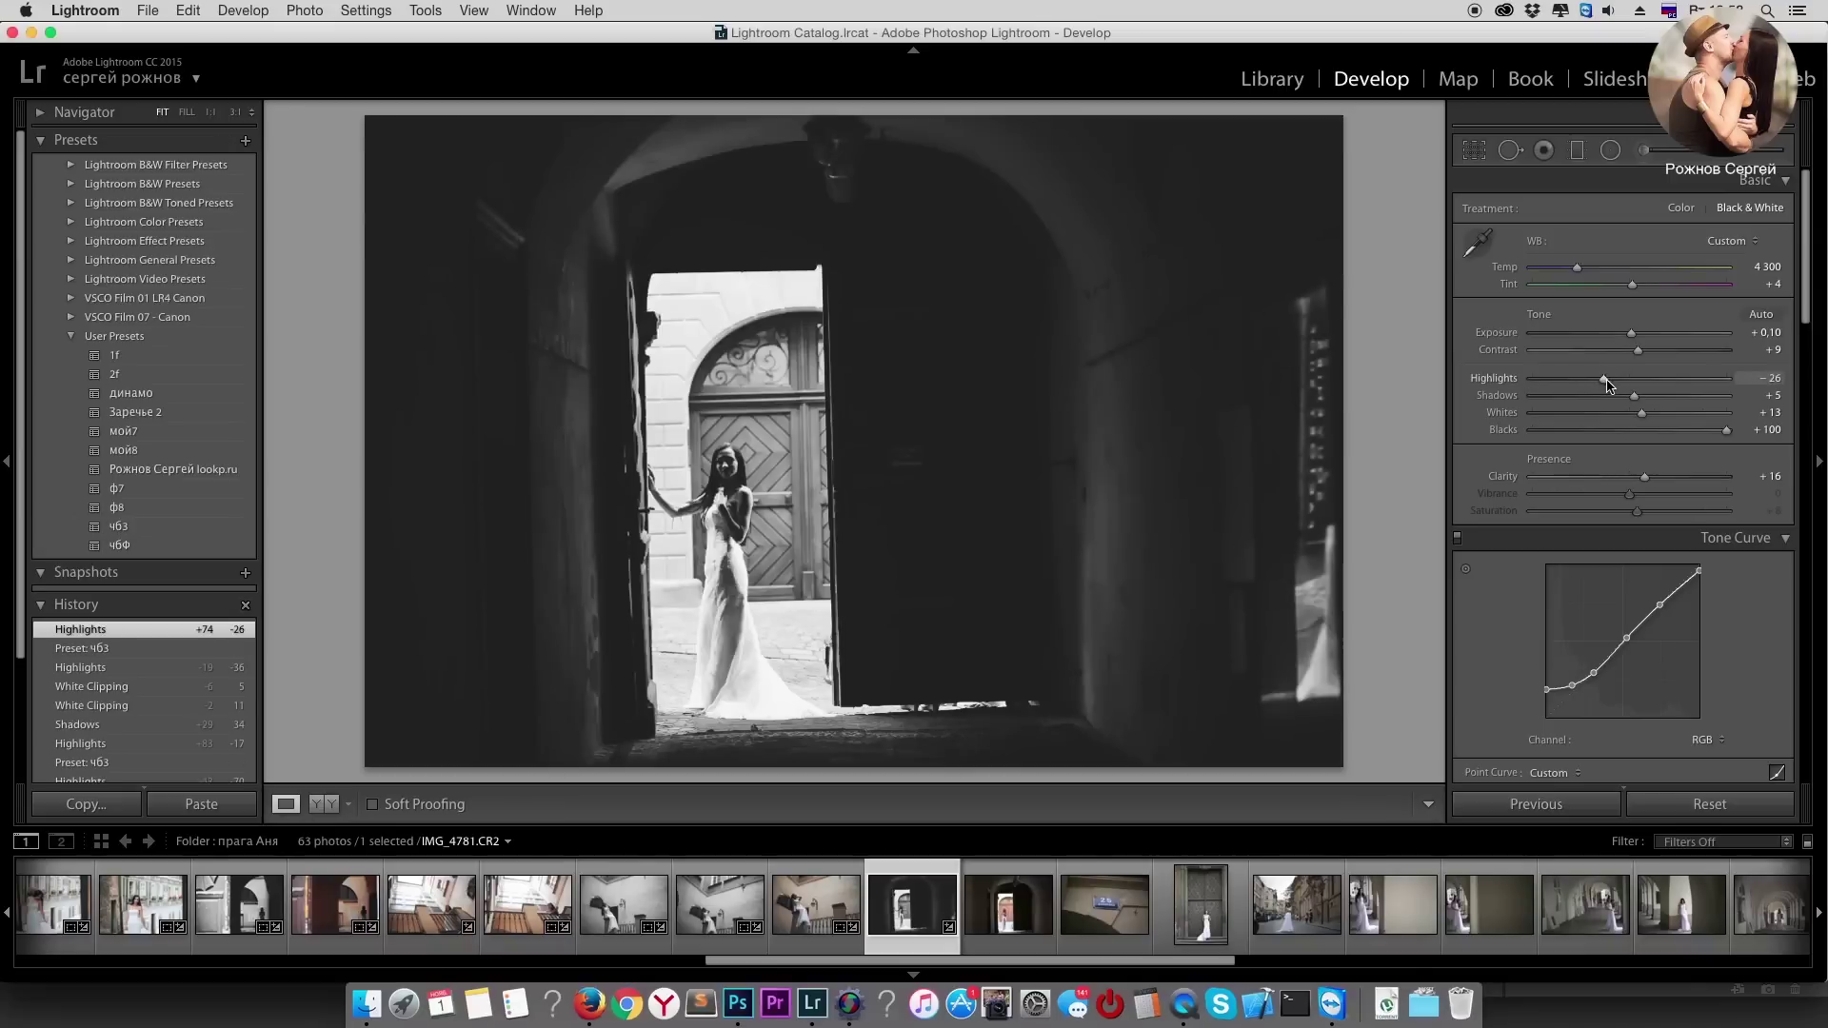
pyautogui.moveTo(1608, 380); pyautogui.dragTo(1600, 379)
pyautogui.click(1476, 145)
pyautogui.moveTo(1400, 187); pyautogui.dragTo(1406, 202)
pyautogui.press('Return')
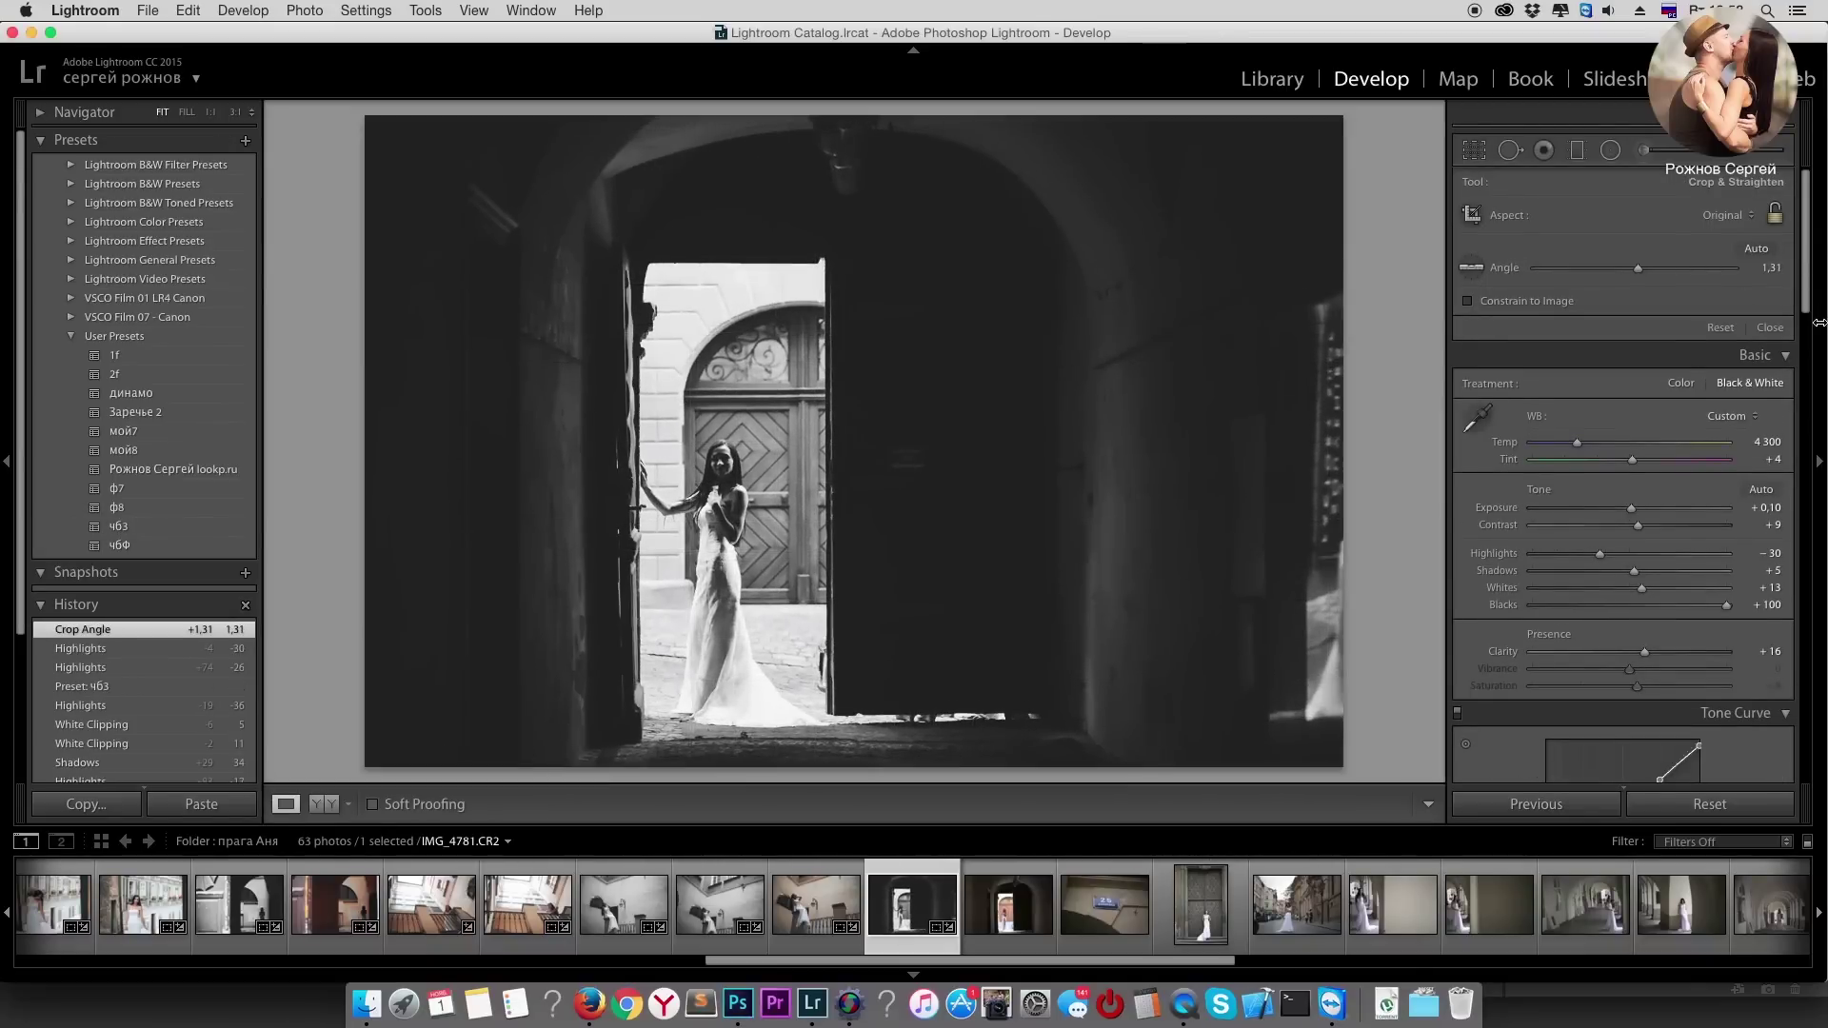
pyautogui.moveTo(1637, 350); pyautogui.dragTo(1688, 350)
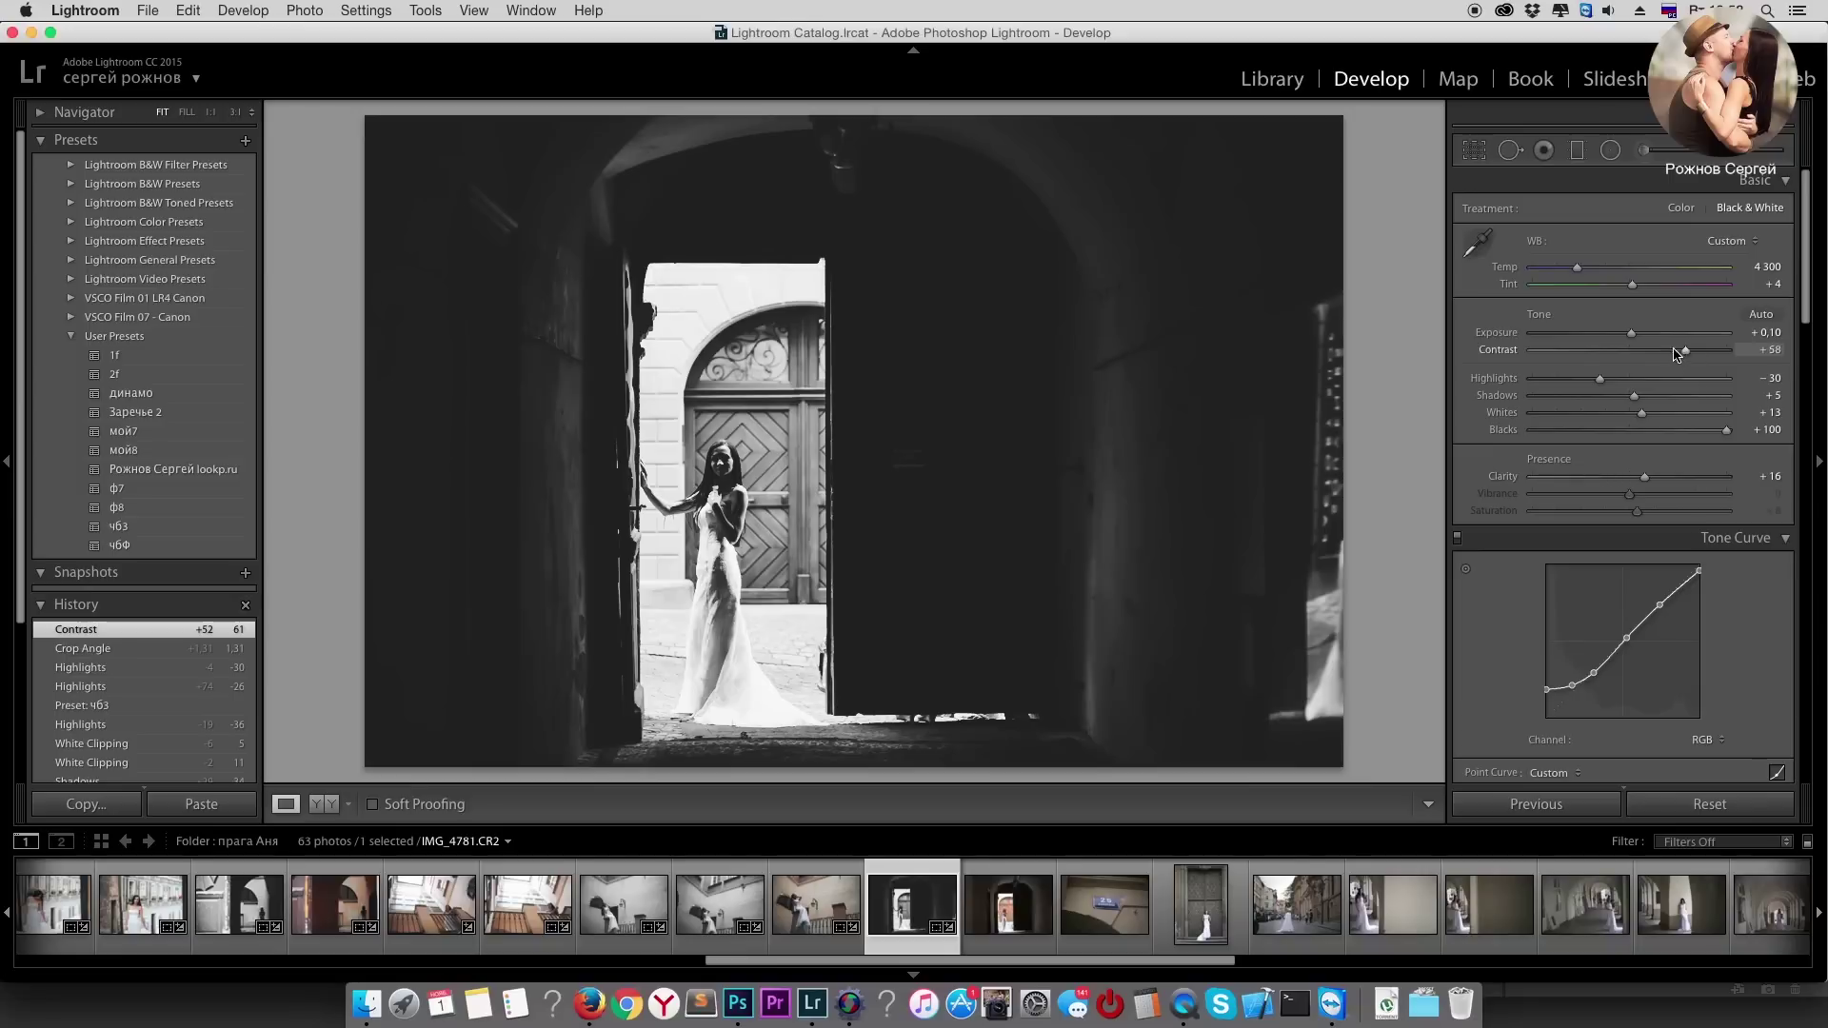
pyautogui.press('Right')
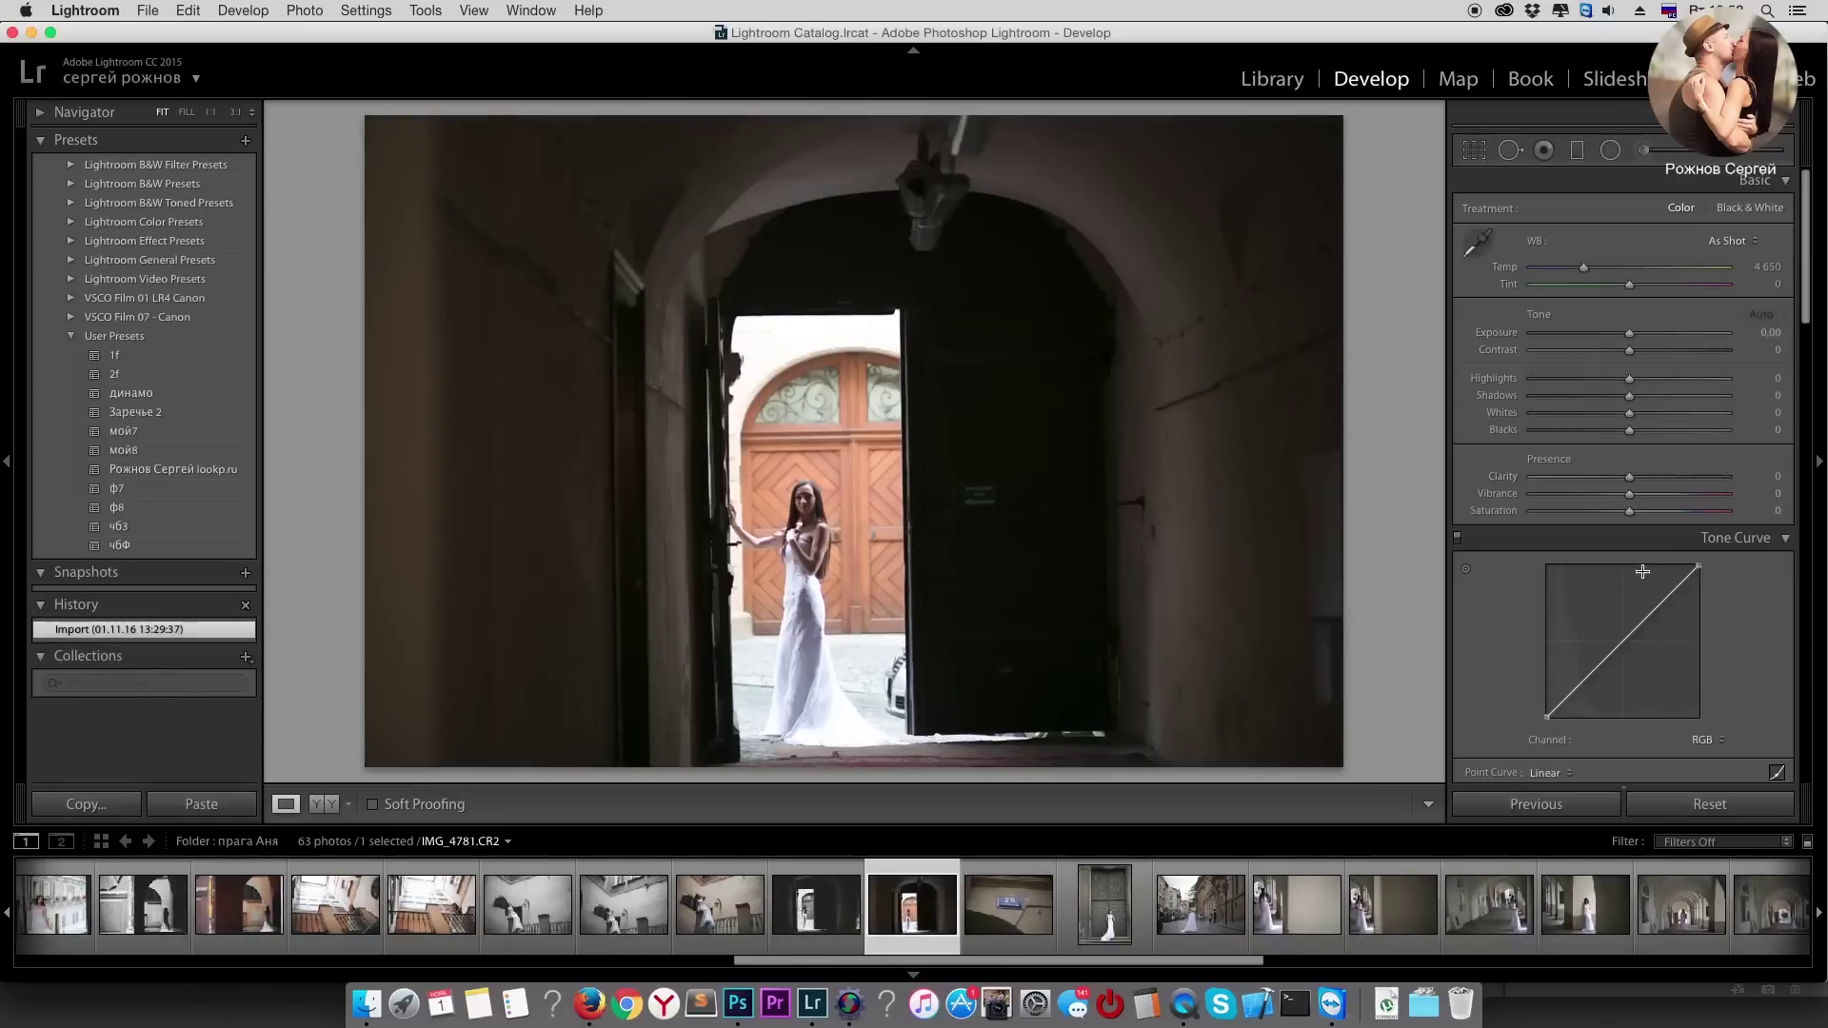
# Step: Apply the lookp.ru preset with Highlights −36, Whites +7 and Shadows +33
pyautogui.click(151, 470)
pyautogui.moveTo(1586, 385); pyautogui.dragTo(1593, 381)
pyautogui.click(1631, 412)
pyautogui.click(1660, 396)
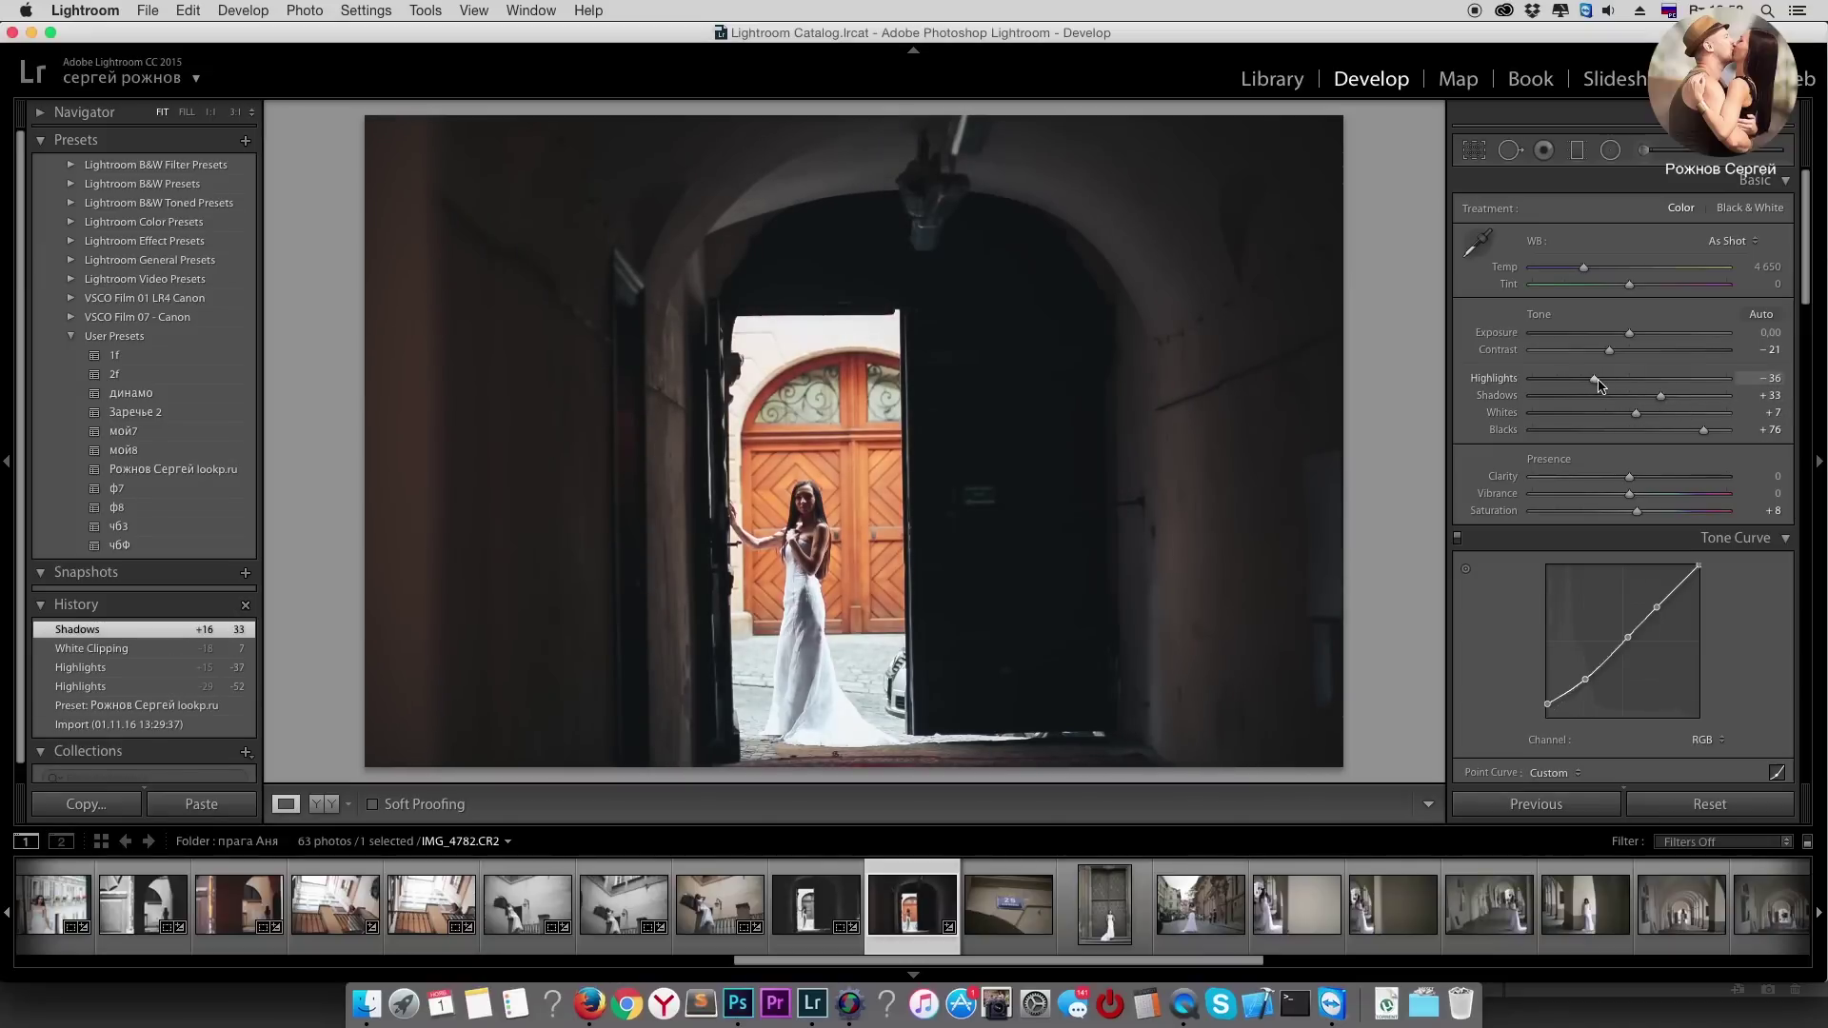
pyautogui.click(1597, 379)
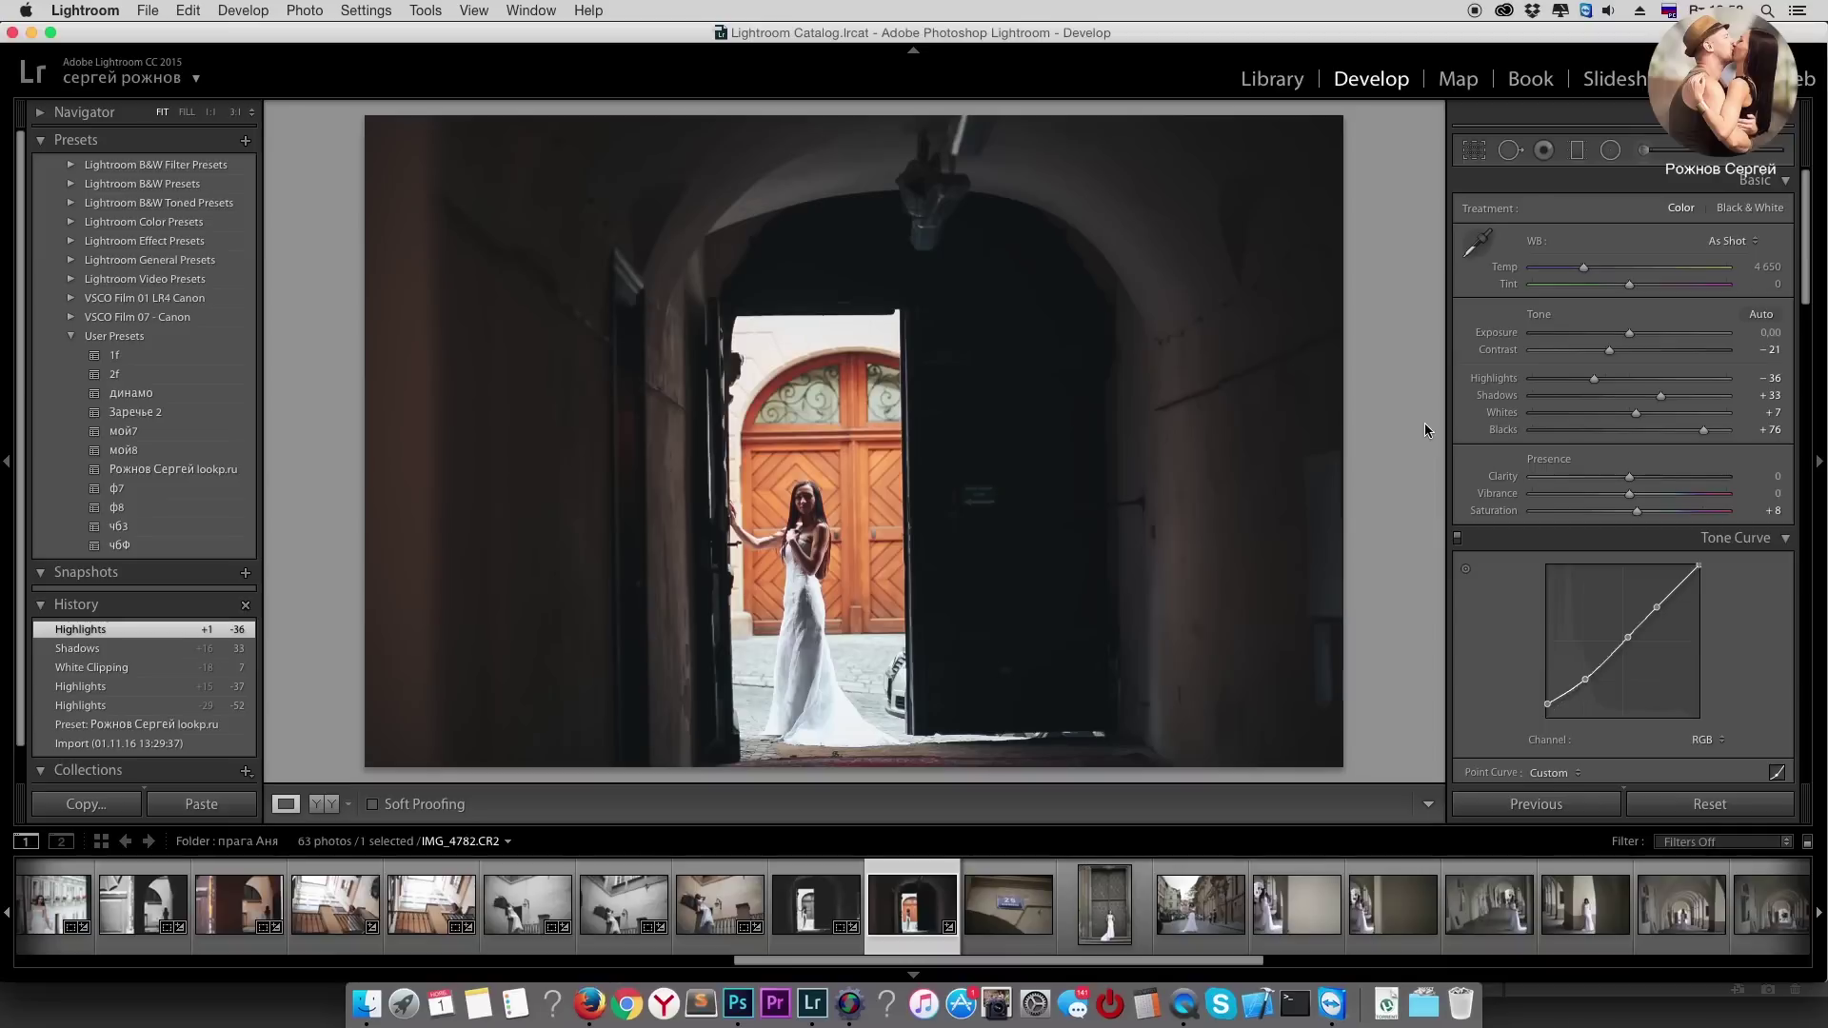
# Step: Compare with the black-and-white doorway version in the filmstrip, then select IMG_4785
pyautogui.click(817, 877)
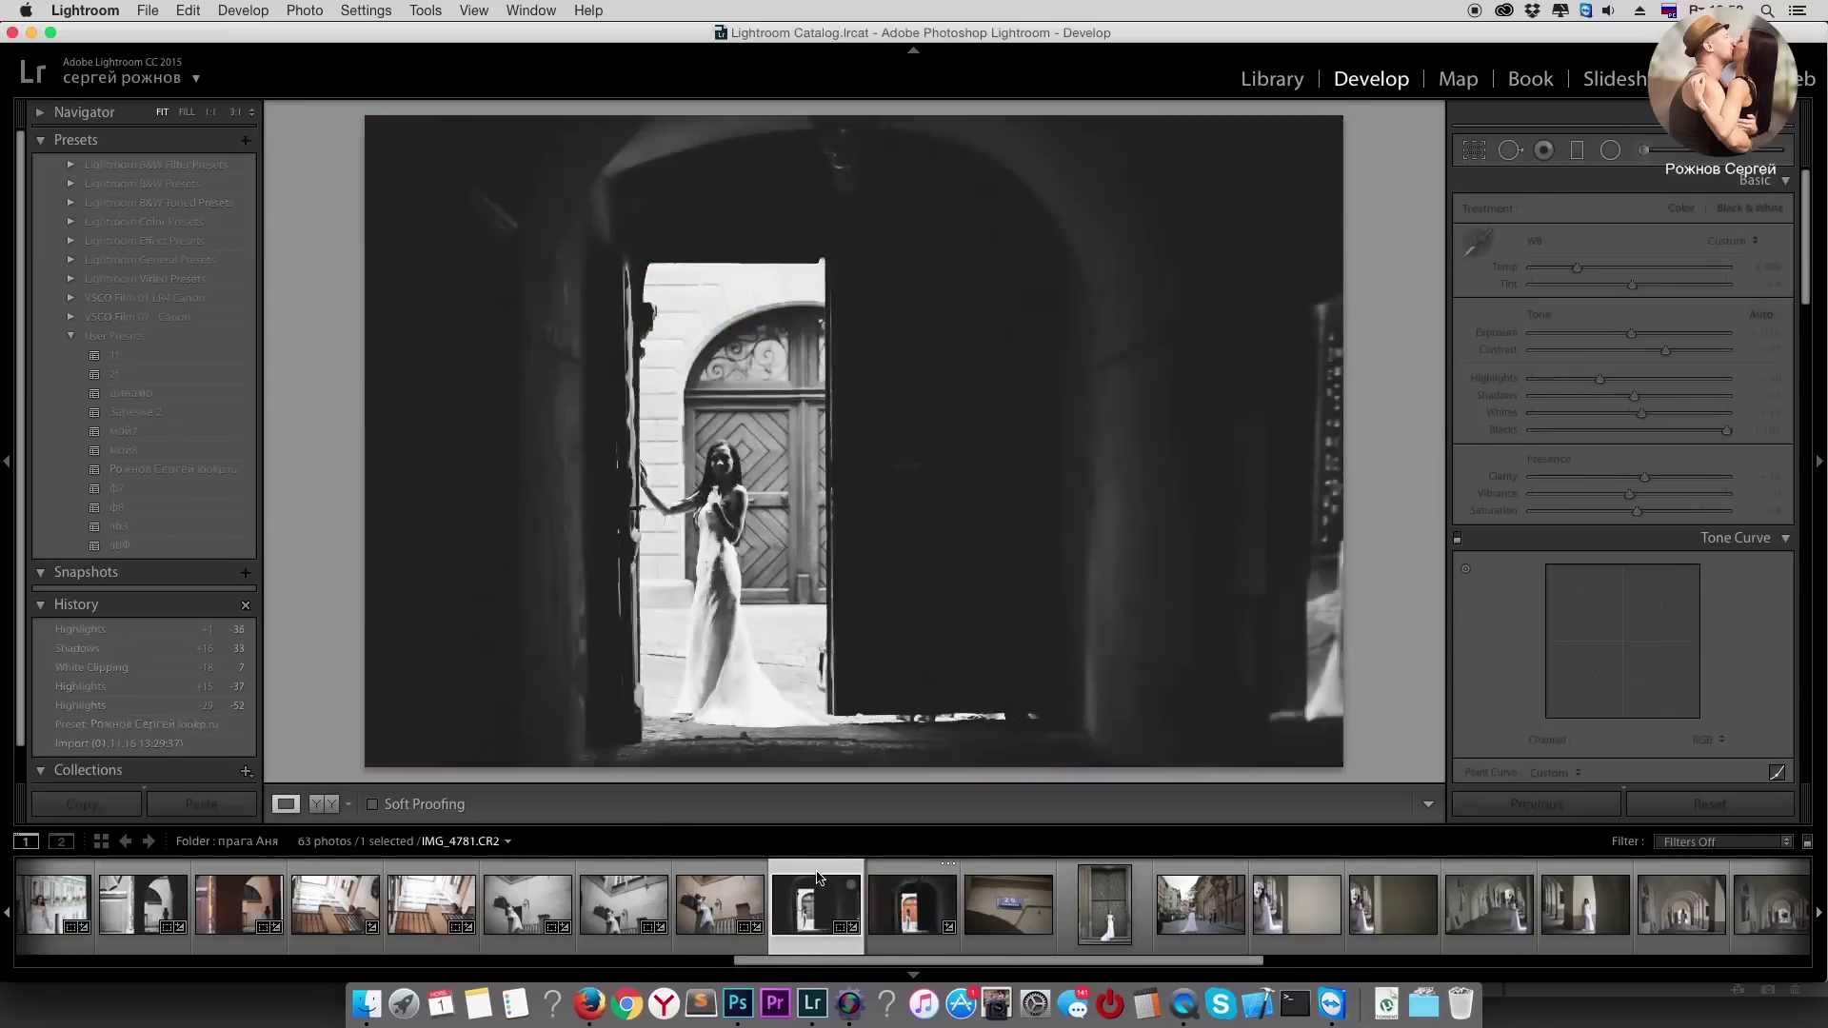
pyautogui.press('Right')
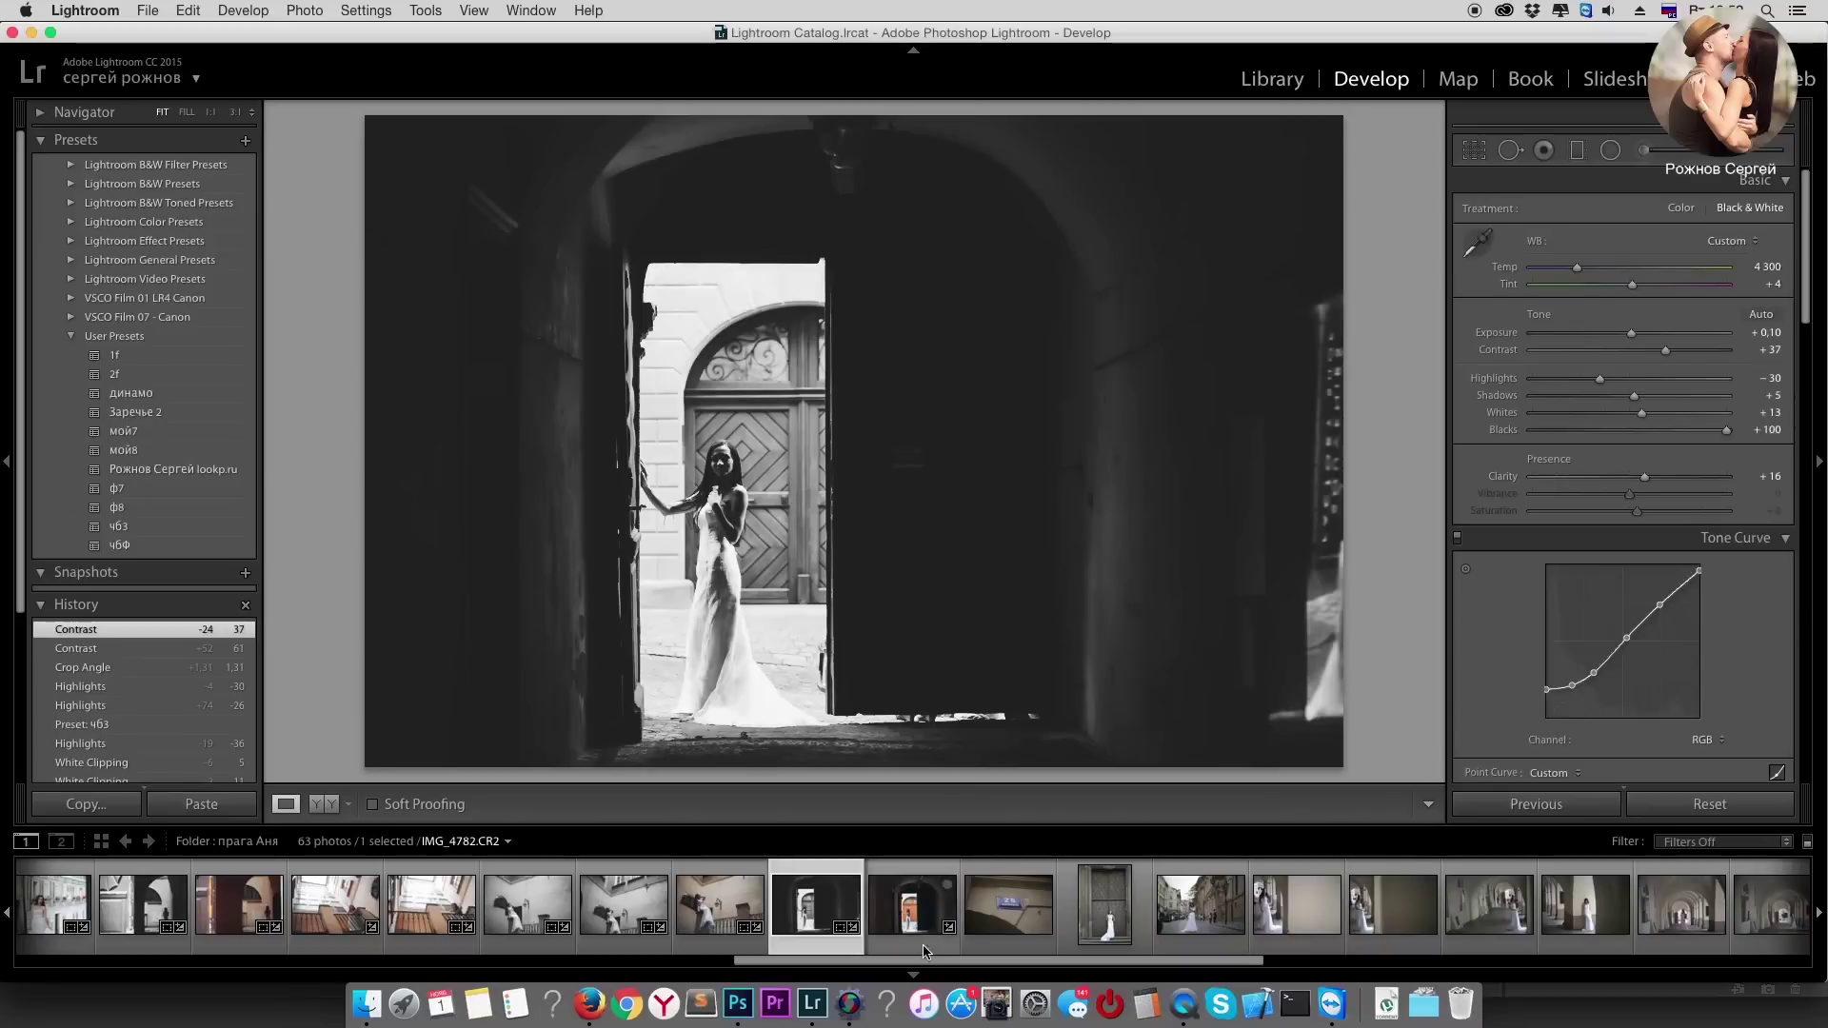
pyautogui.click(923, 877)
pyautogui.click(1104, 905)
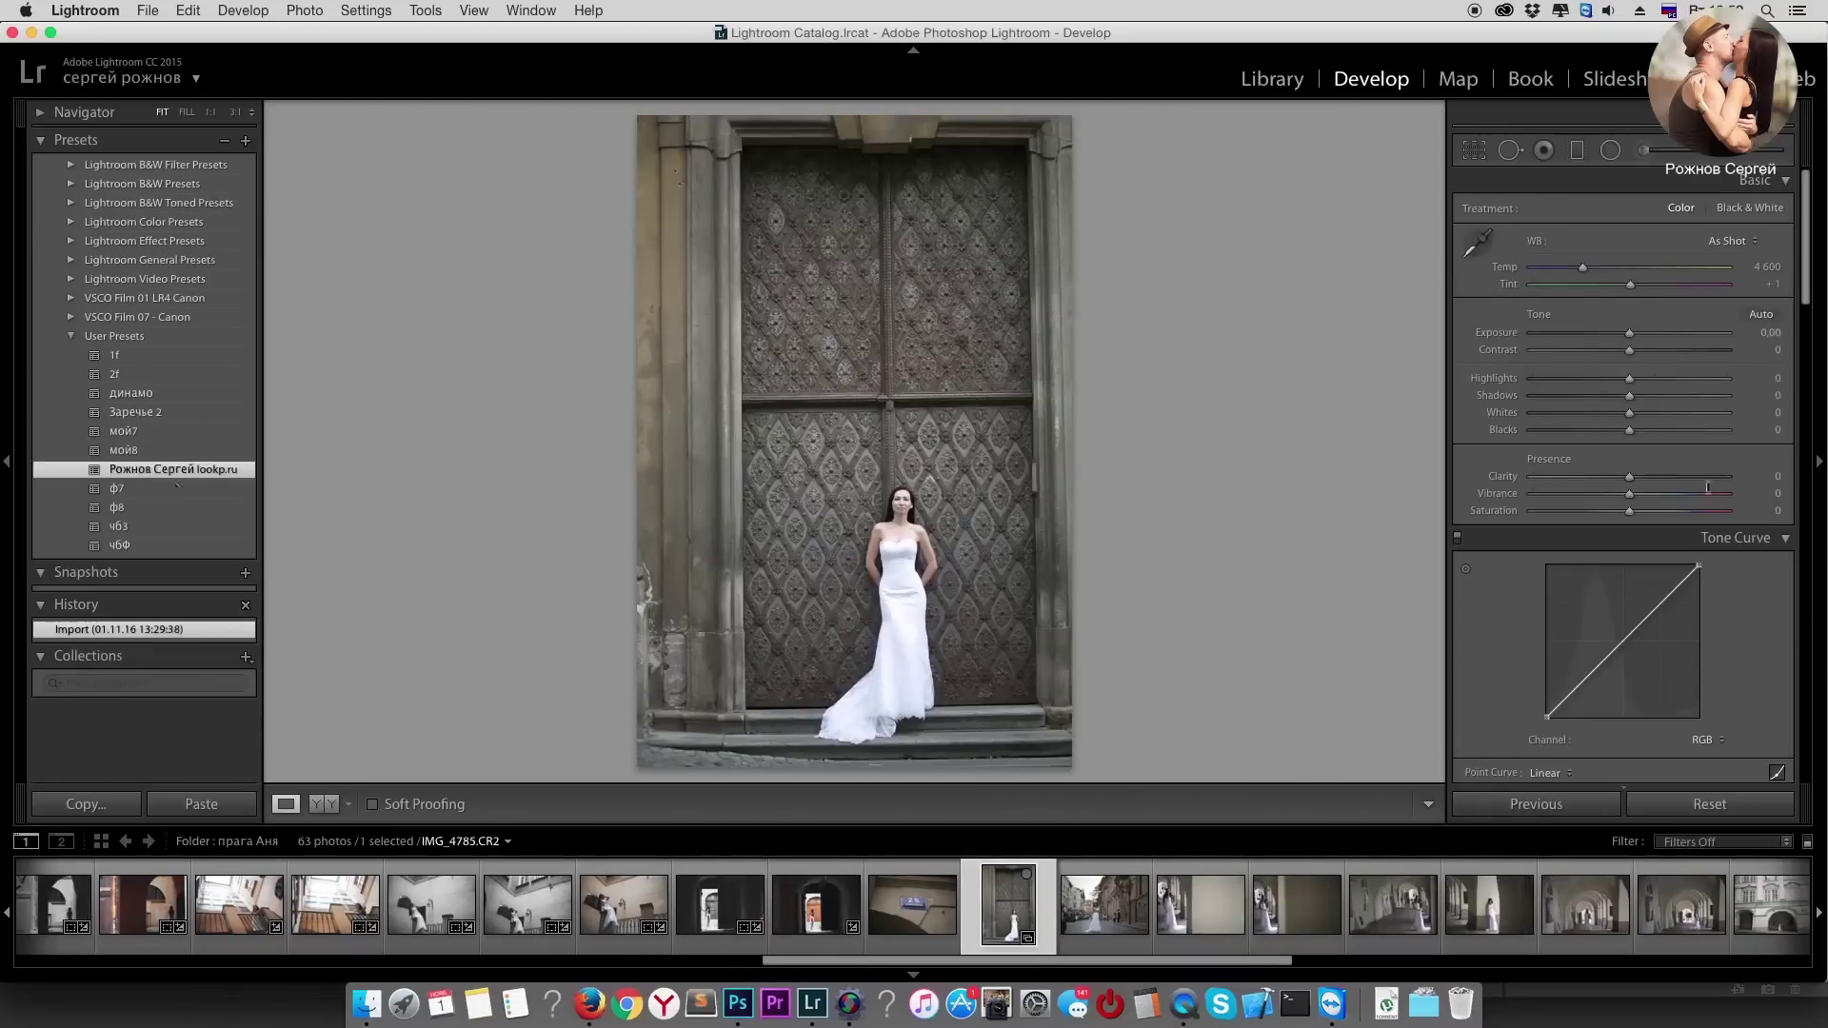
# Step: Apply lookp.ru to the door portrait with Highlights −62, deeper blacks and shadows, and Clarity −13
pyautogui.click(173, 469)
pyautogui.click(1570, 380)
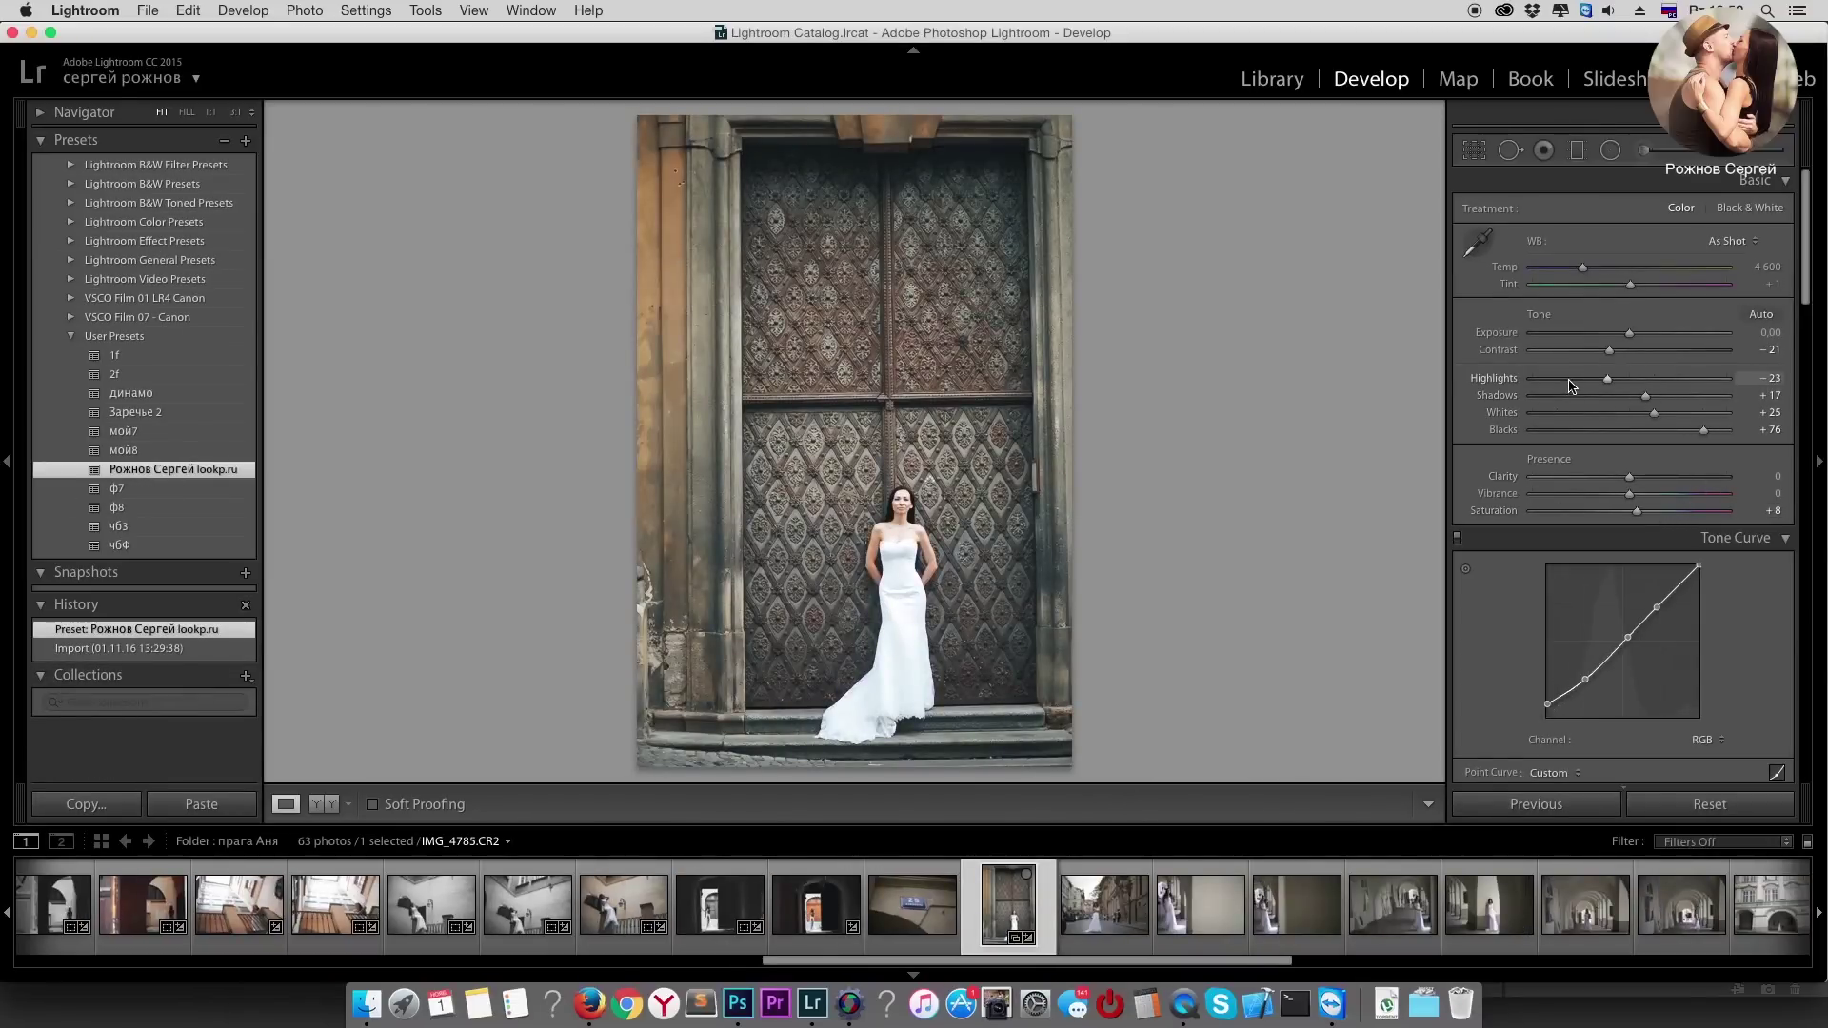
pyautogui.moveTo(1609, 350); pyautogui.dragTo(1626, 352)
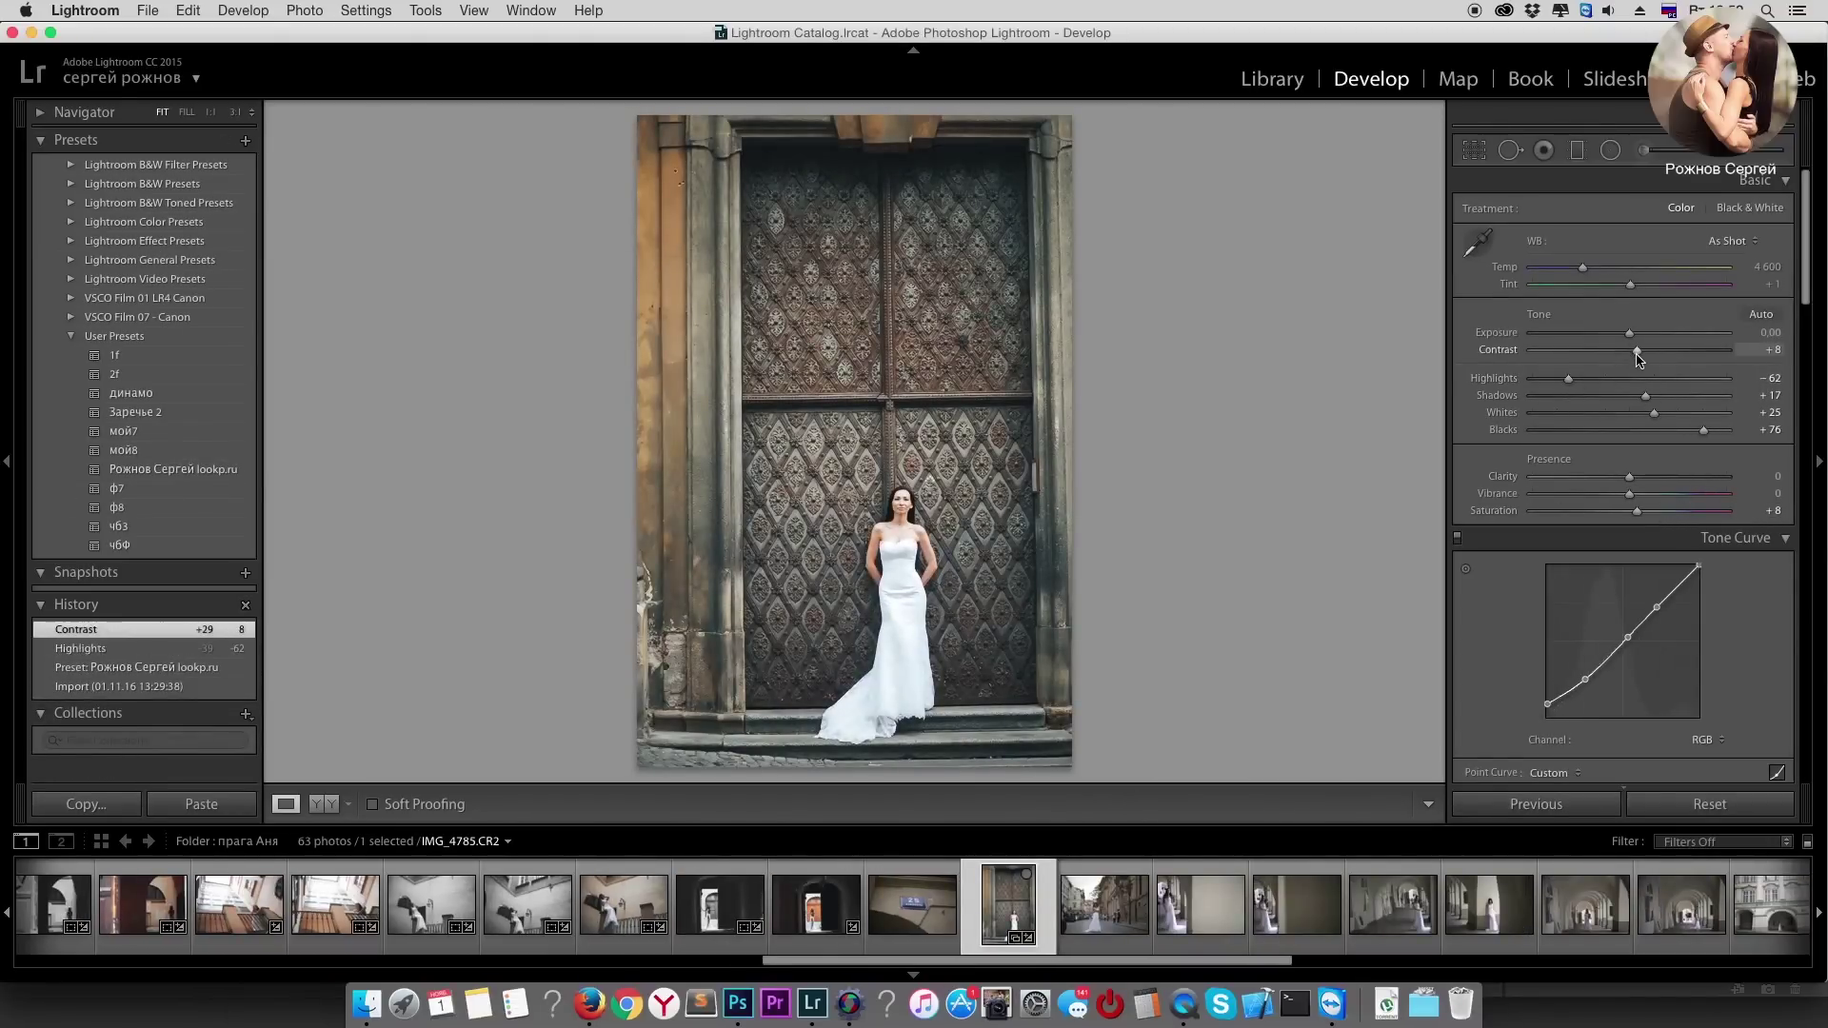
pyautogui.click(1671, 431)
pyautogui.moveTo(1645, 396)
pyautogui.mouseDown()
pyautogui.moveTo(1629, 396)
pyautogui.moveTo(1632, 431)
pyautogui.mouseUp()
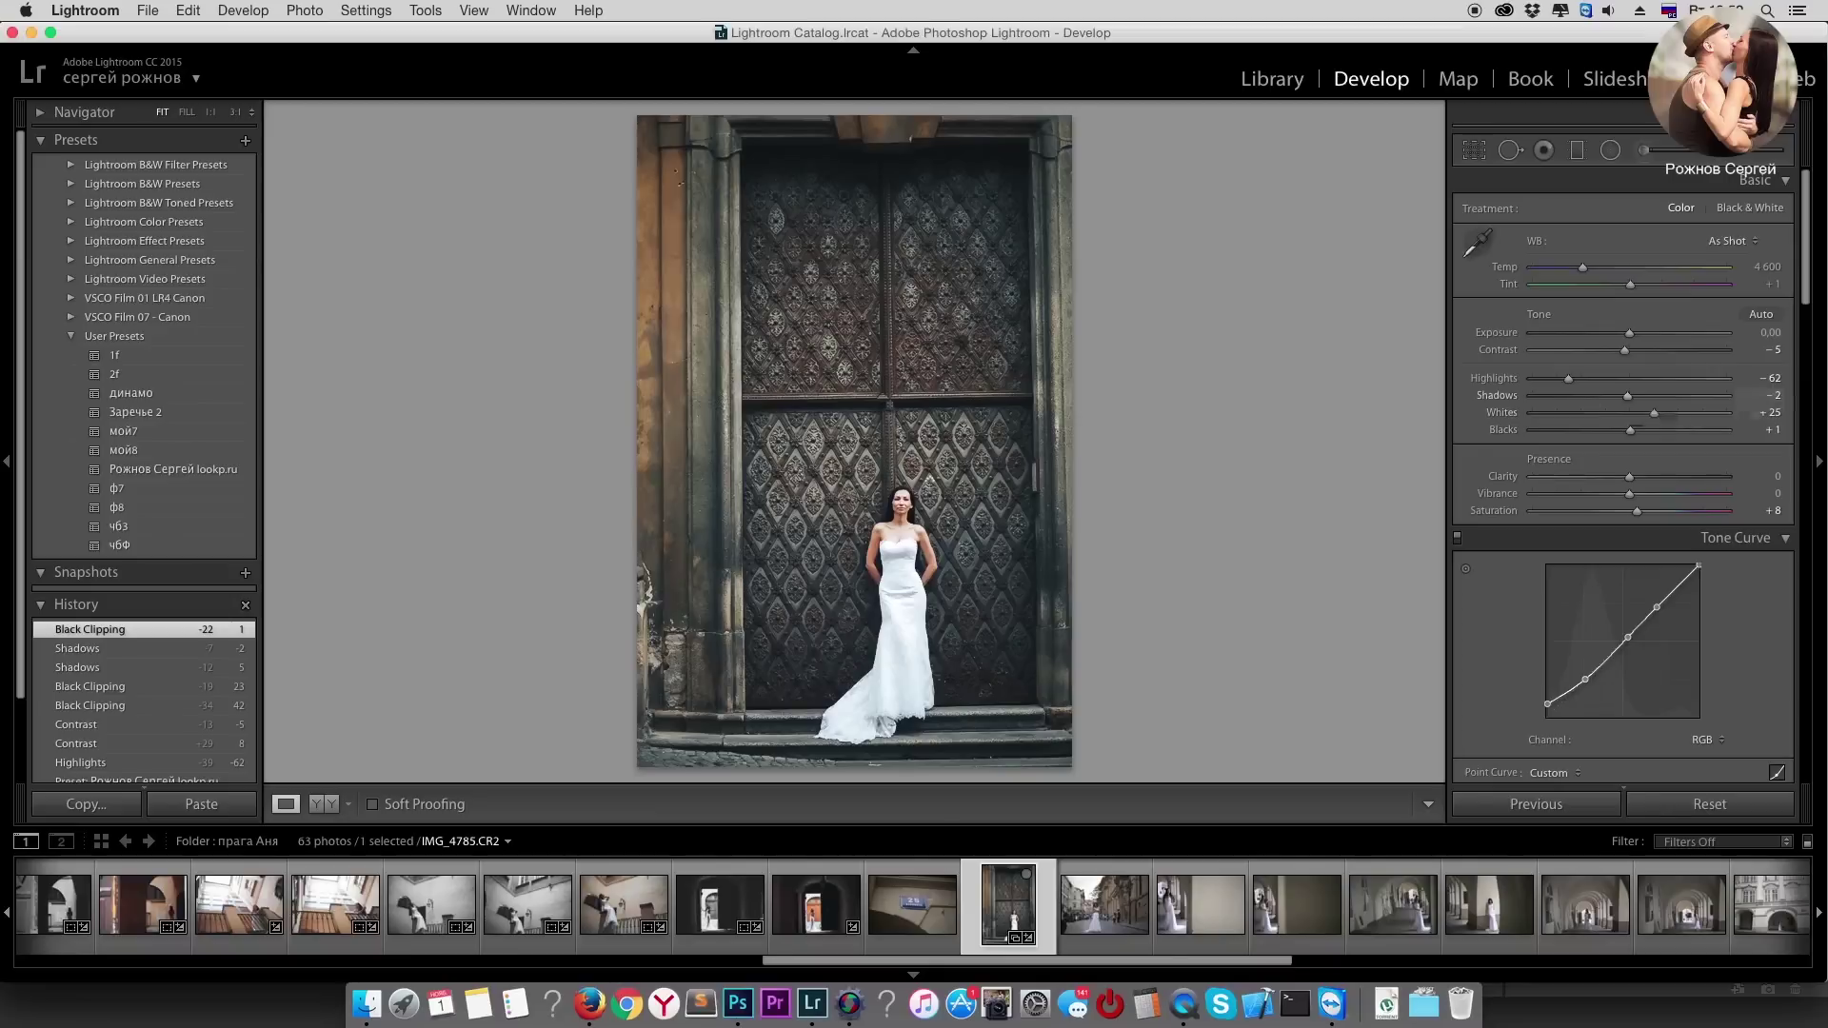
pyautogui.moveTo(1628, 396)
pyautogui.mouseDown()
pyautogui.moveTo(1601, 396)
pyautogui.moveTo(1655, 363)
pyautogui.moveTo(1632, 360)
pyautogui.mouseUp()
pyautogui.moveTo(1629, 478); pyautogui.dragTo(1621, 484)
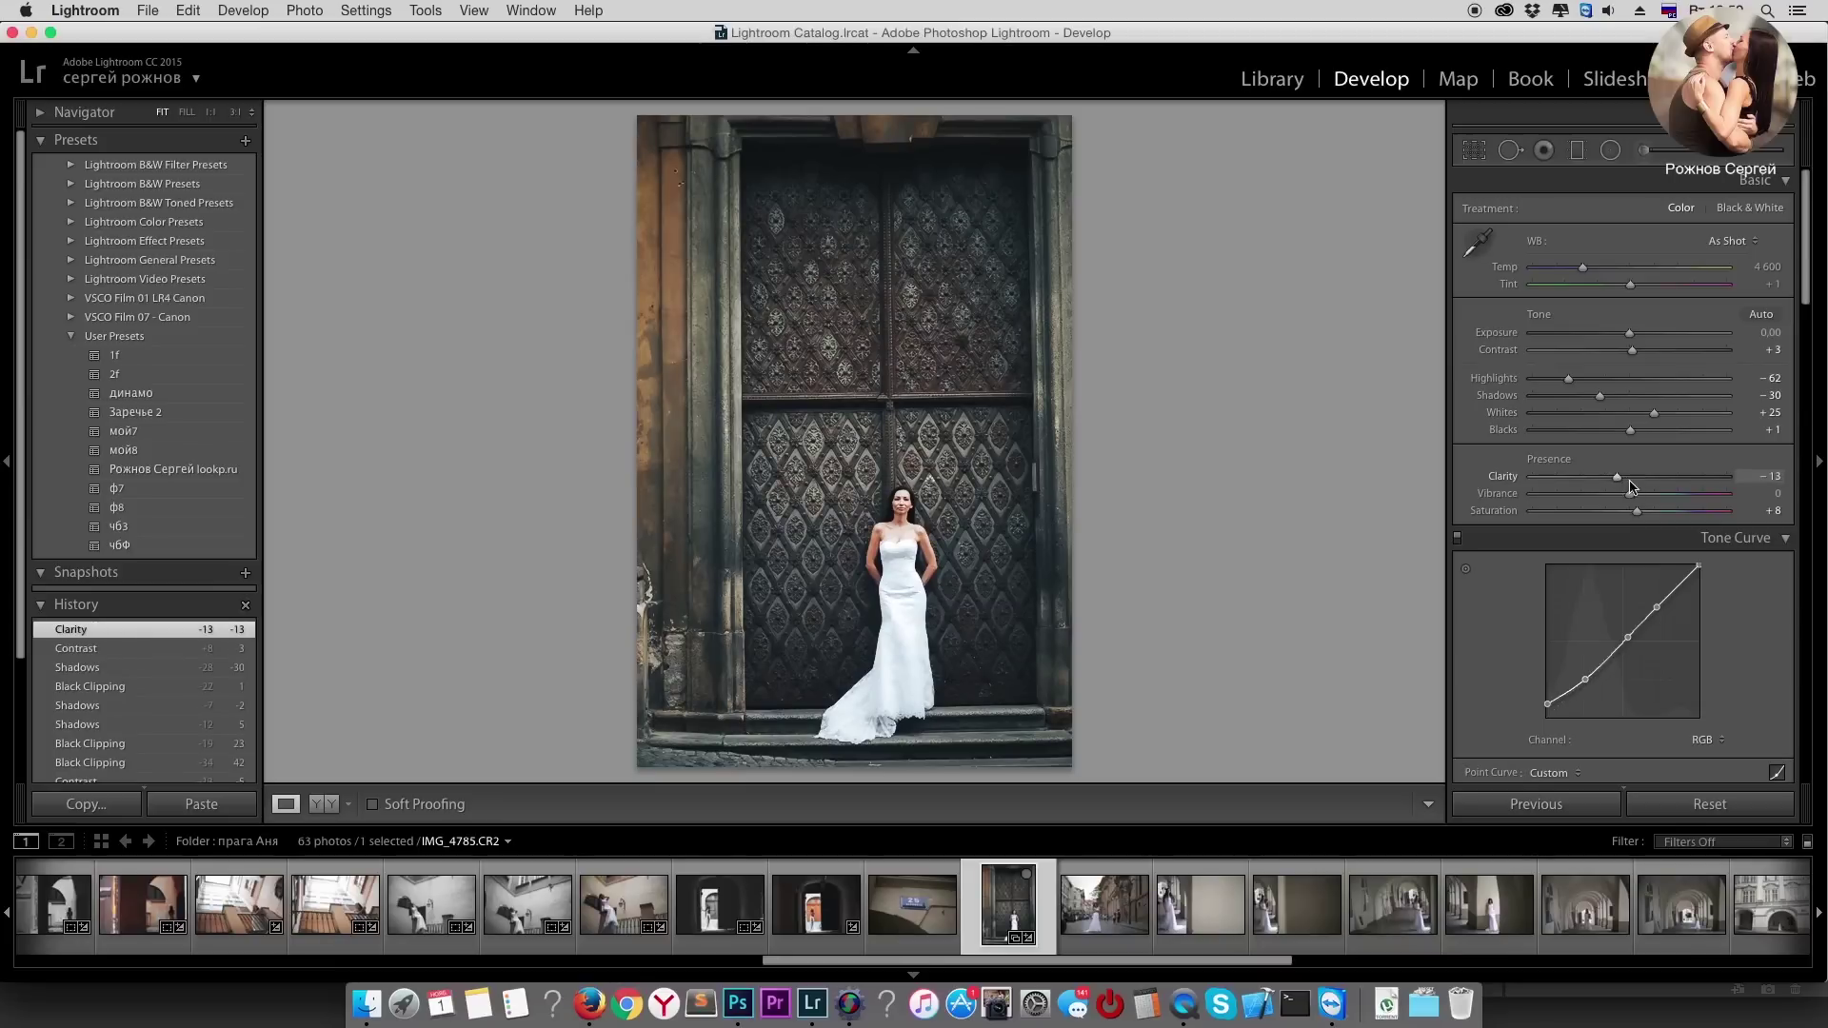
# Step: Cut Blue saturation to −66 in HSL and compare against the original
pyautogui.scroll(-5, 1654, 560)
pyautogui.scroll(-4, 1653, 560)
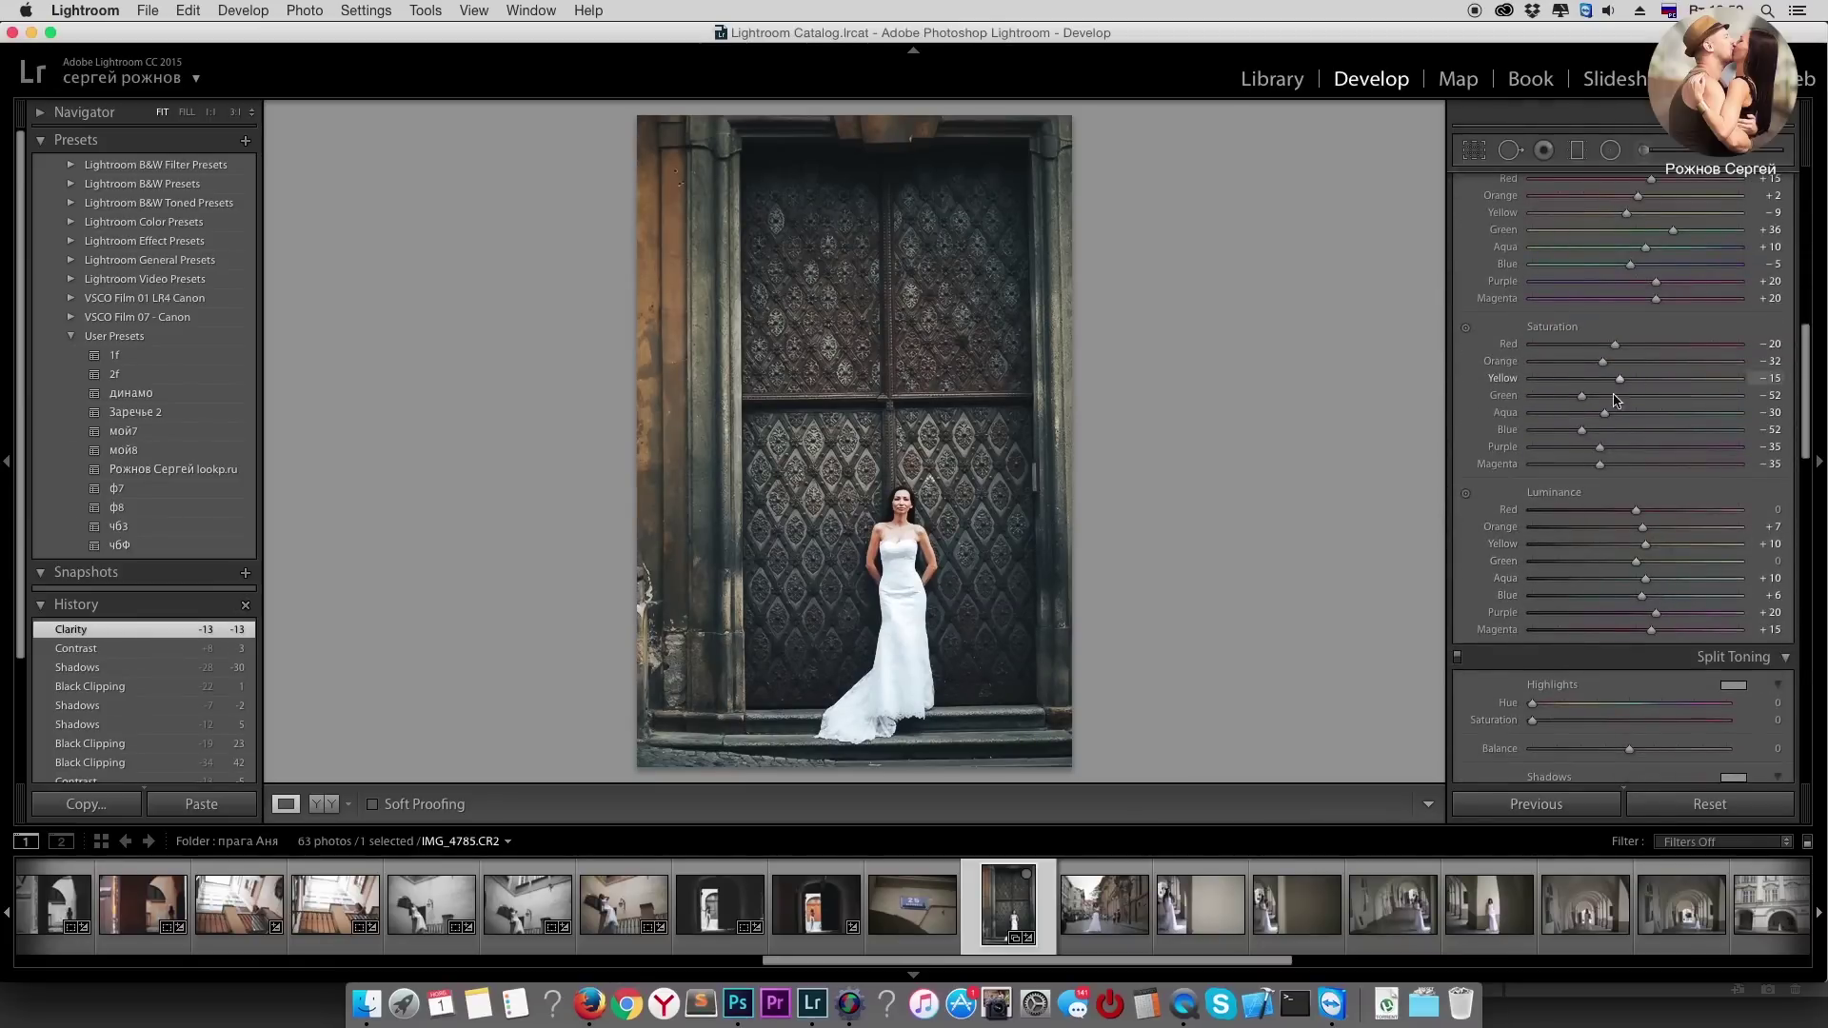
pyautogui.moveTo(1582, 436); pyautogui.dragTo(1566, 435)
pyautogui.press('\\')
pyautogui.press('\\')
pyautogui.press('\\')
pyautogui.press('\\')
# Step: Check the framing, move to street photo IMG_4790 and apply the lookp.ru preset
pyautogui.click(1474, 150)
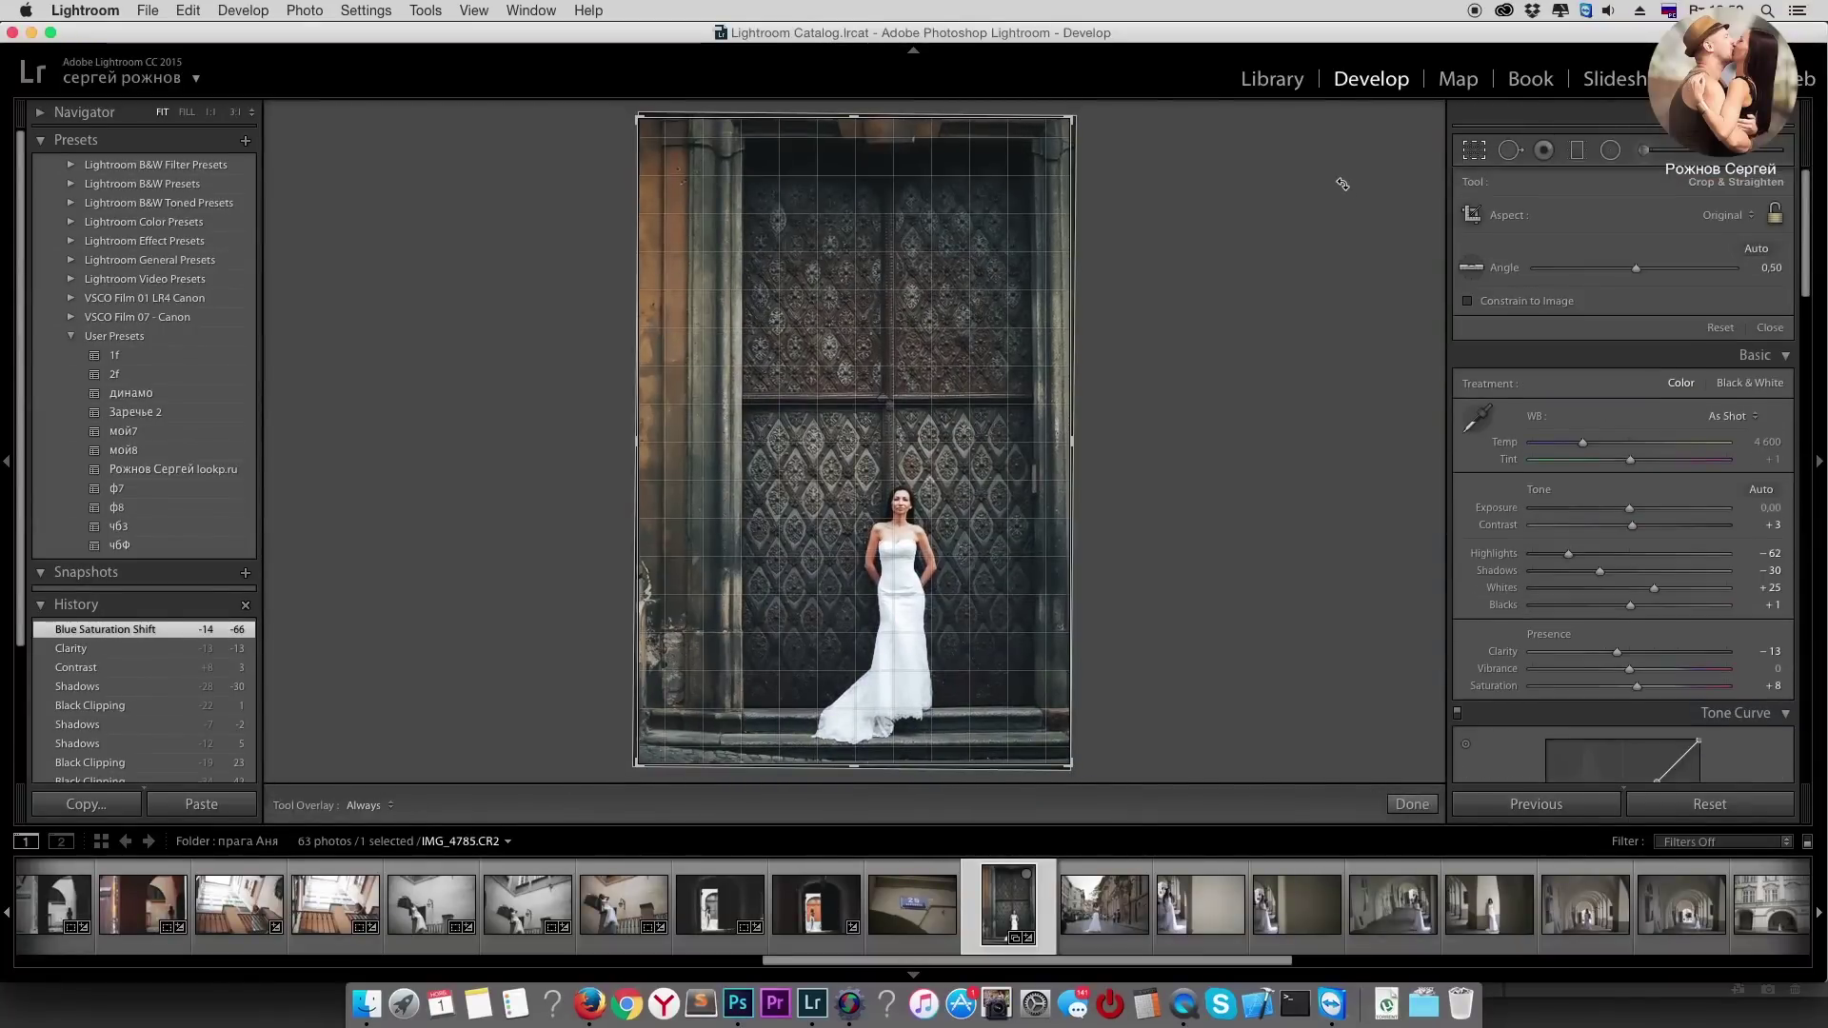
pyautogui.press('r')
pyautogui.press('Right')
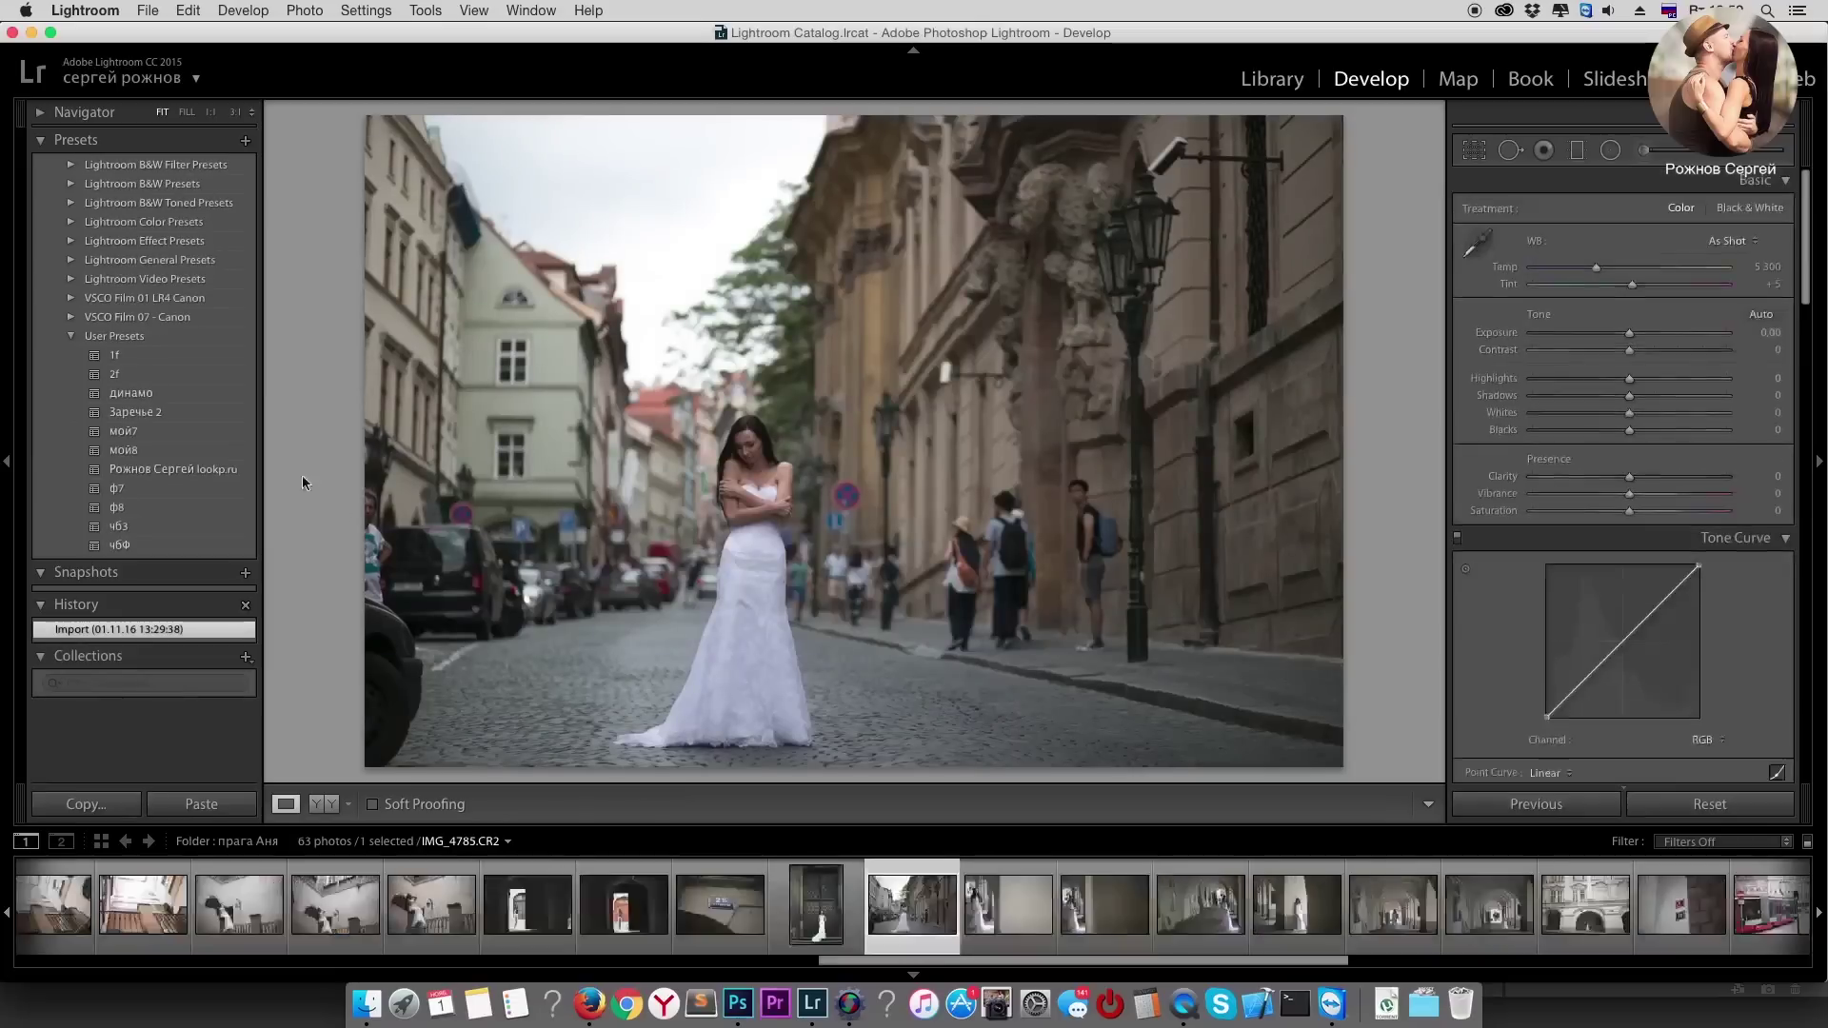
pyautogui.click(144, 471)
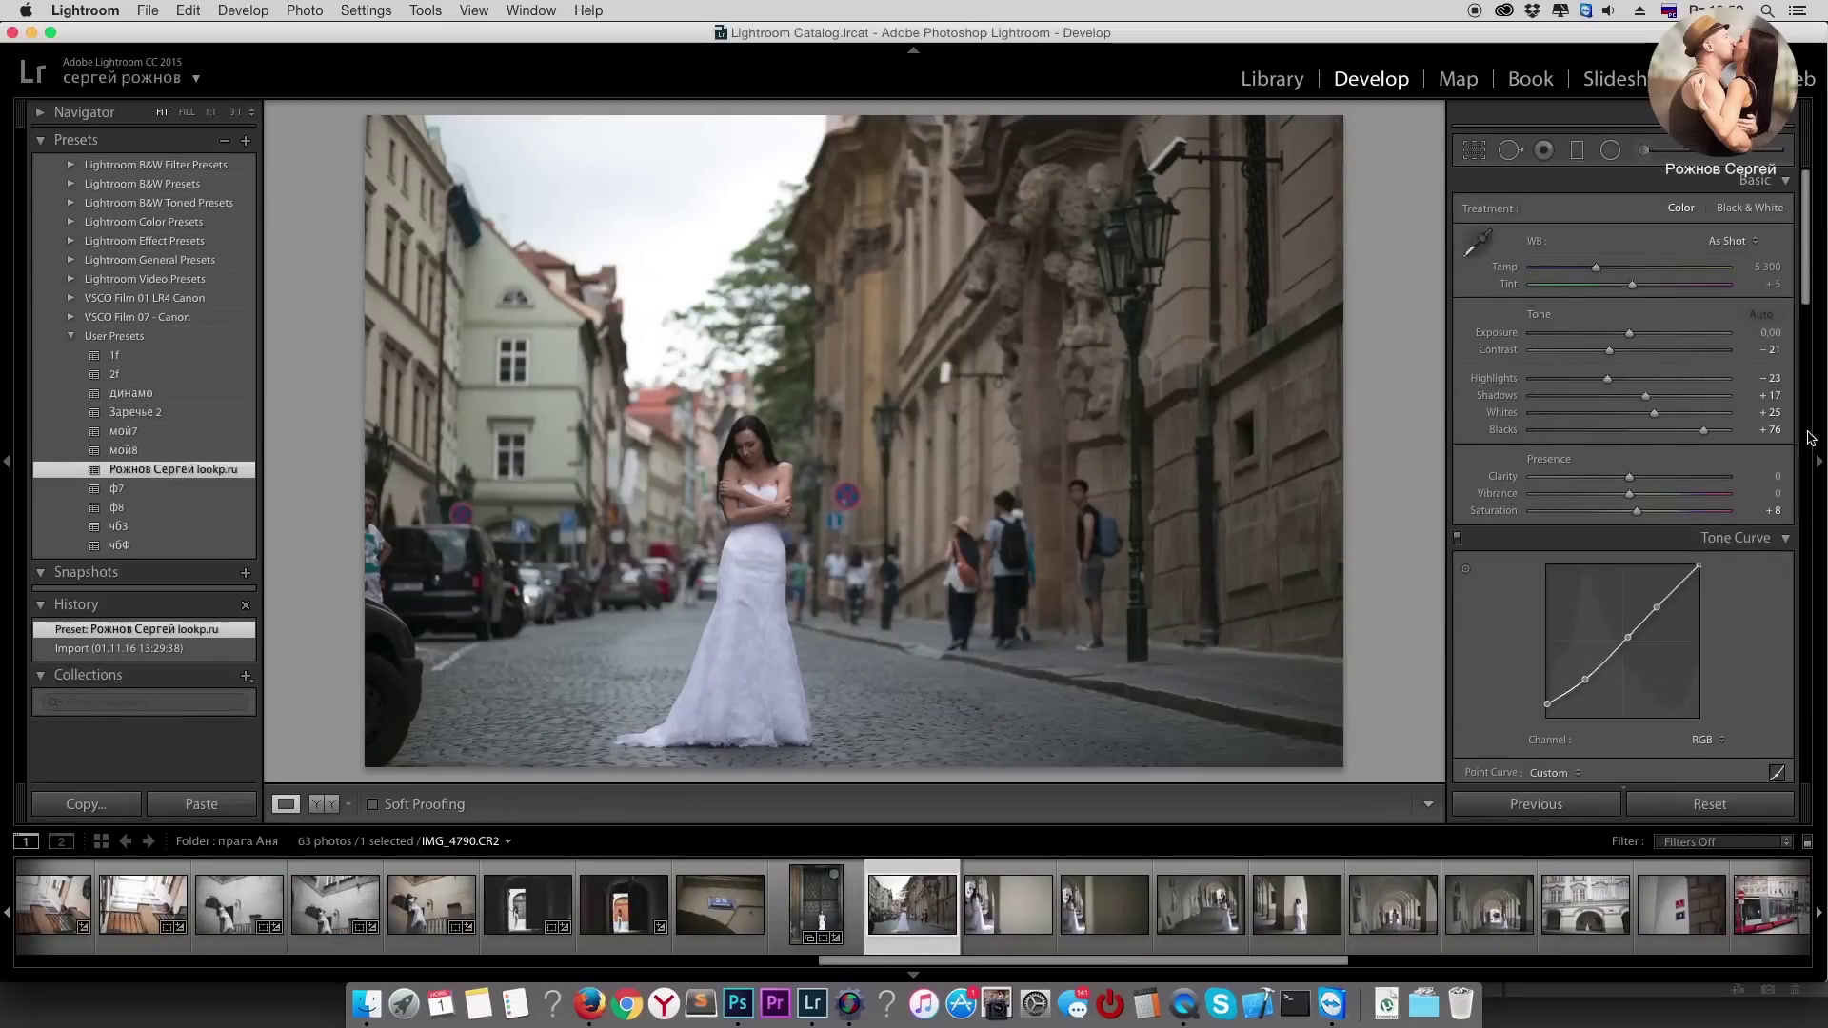
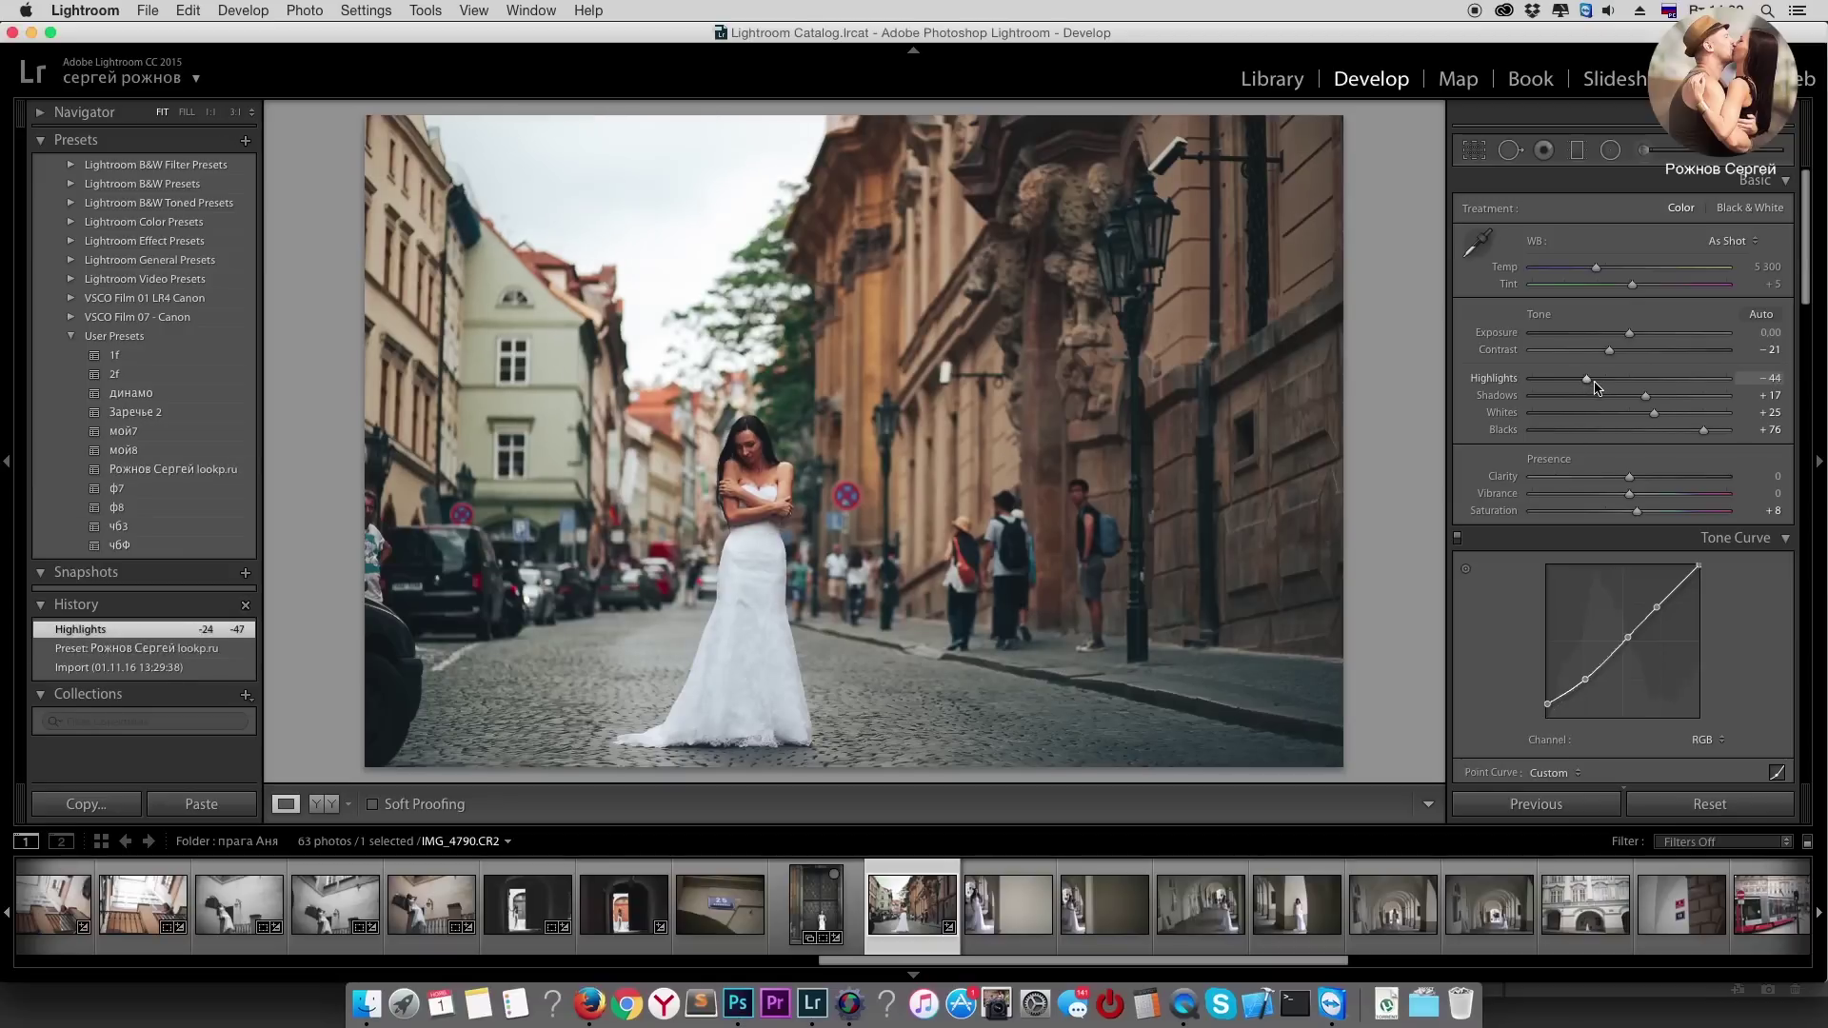
# Step: Set Highlights to -68, cool Temp to 5039, lower Whites, and straighten the photo by -0.73
pyautogui.moveTo(1593, 386); pyautogui.dragTo(1565, 382)
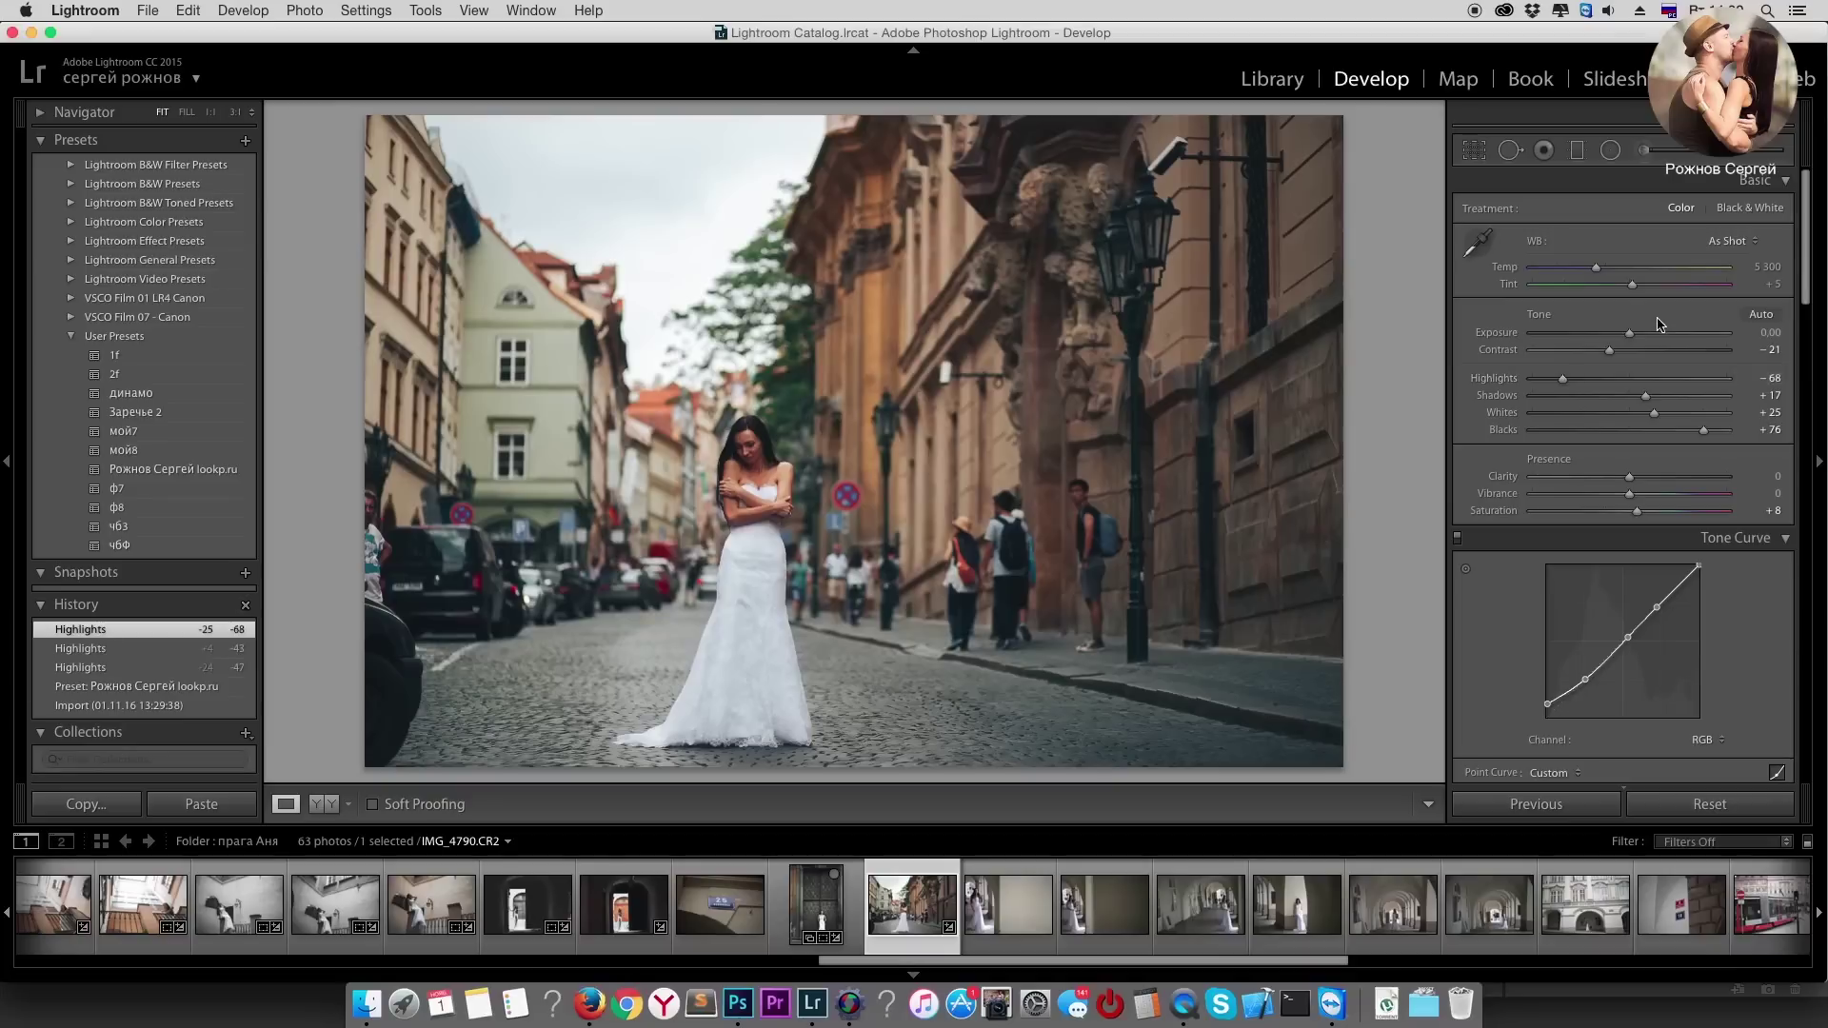
pyautogui.moveTo(1595, 268); pyautogui.dragTo(1591, 272)
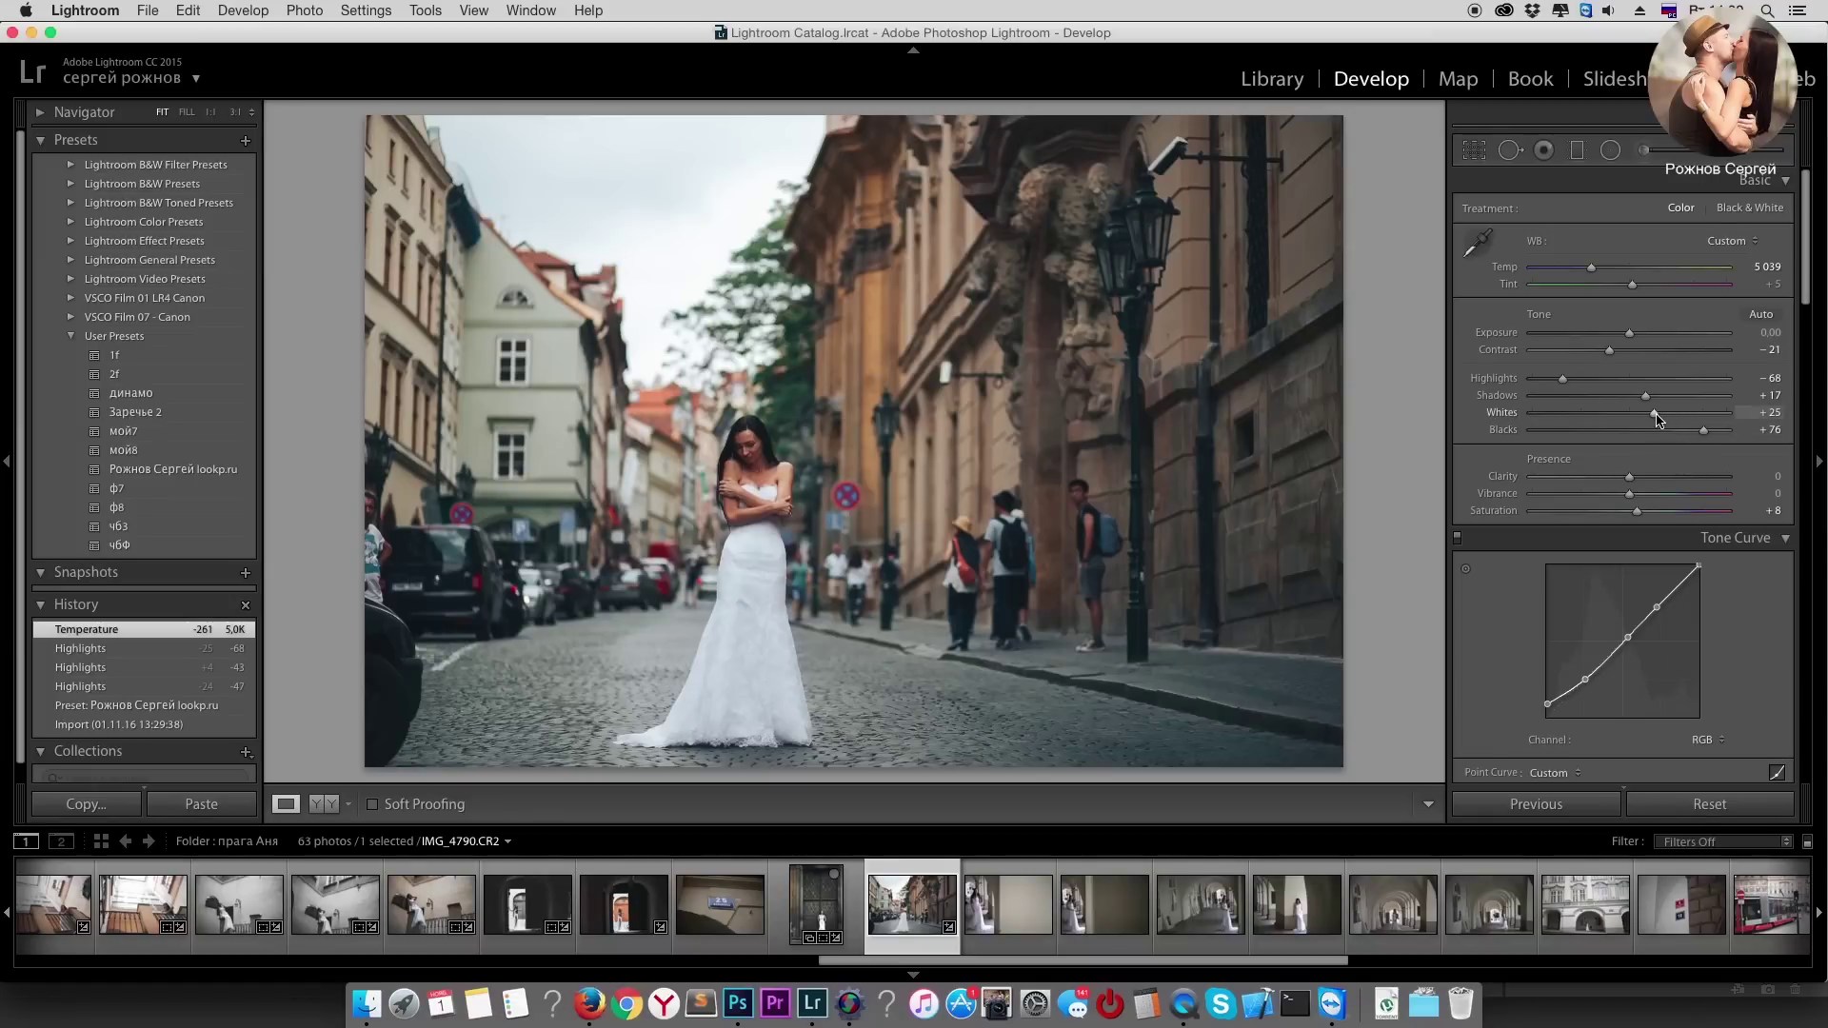
pyautogui.moveTo(1656, 419)
pyautogui.mouseDown()
pyautogui.moveTo(1661, 395)
pyautogui.moveTo(1693, 433)
pyautogui.moveTo(1668, 402)
pyautogui.mouseUp()
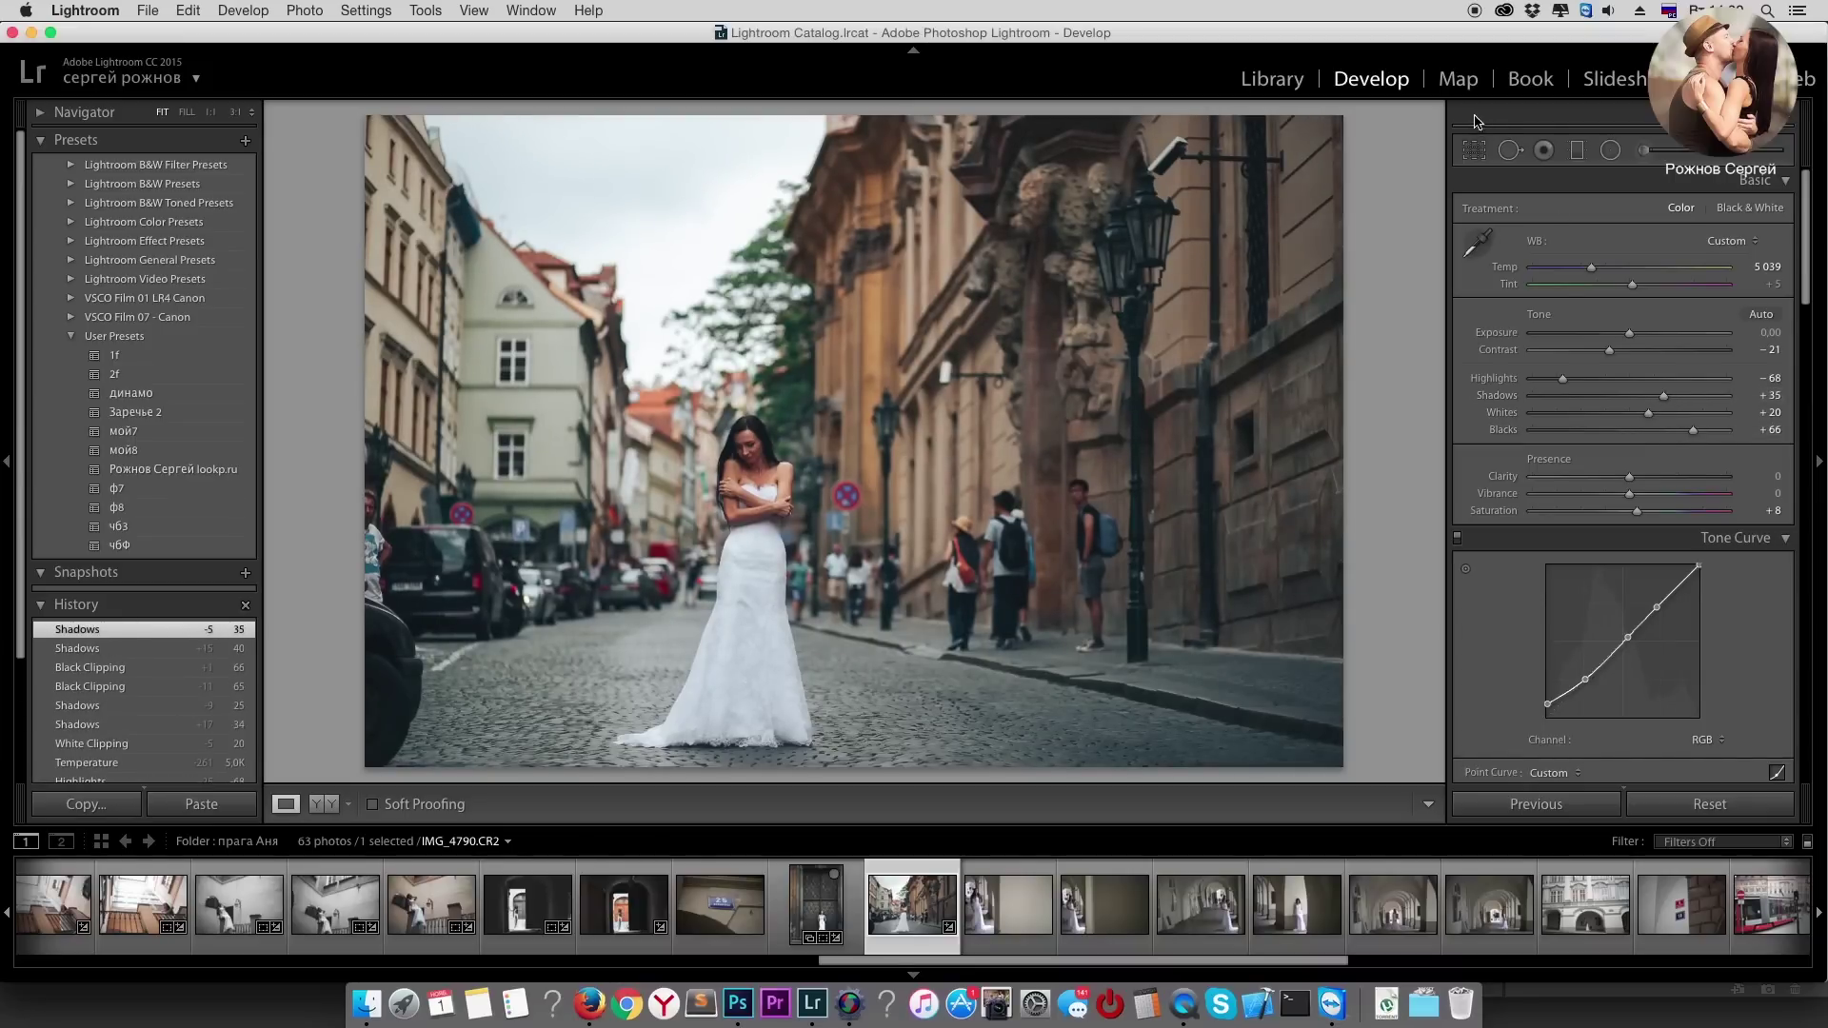
pyautogui.click(1474, 150)
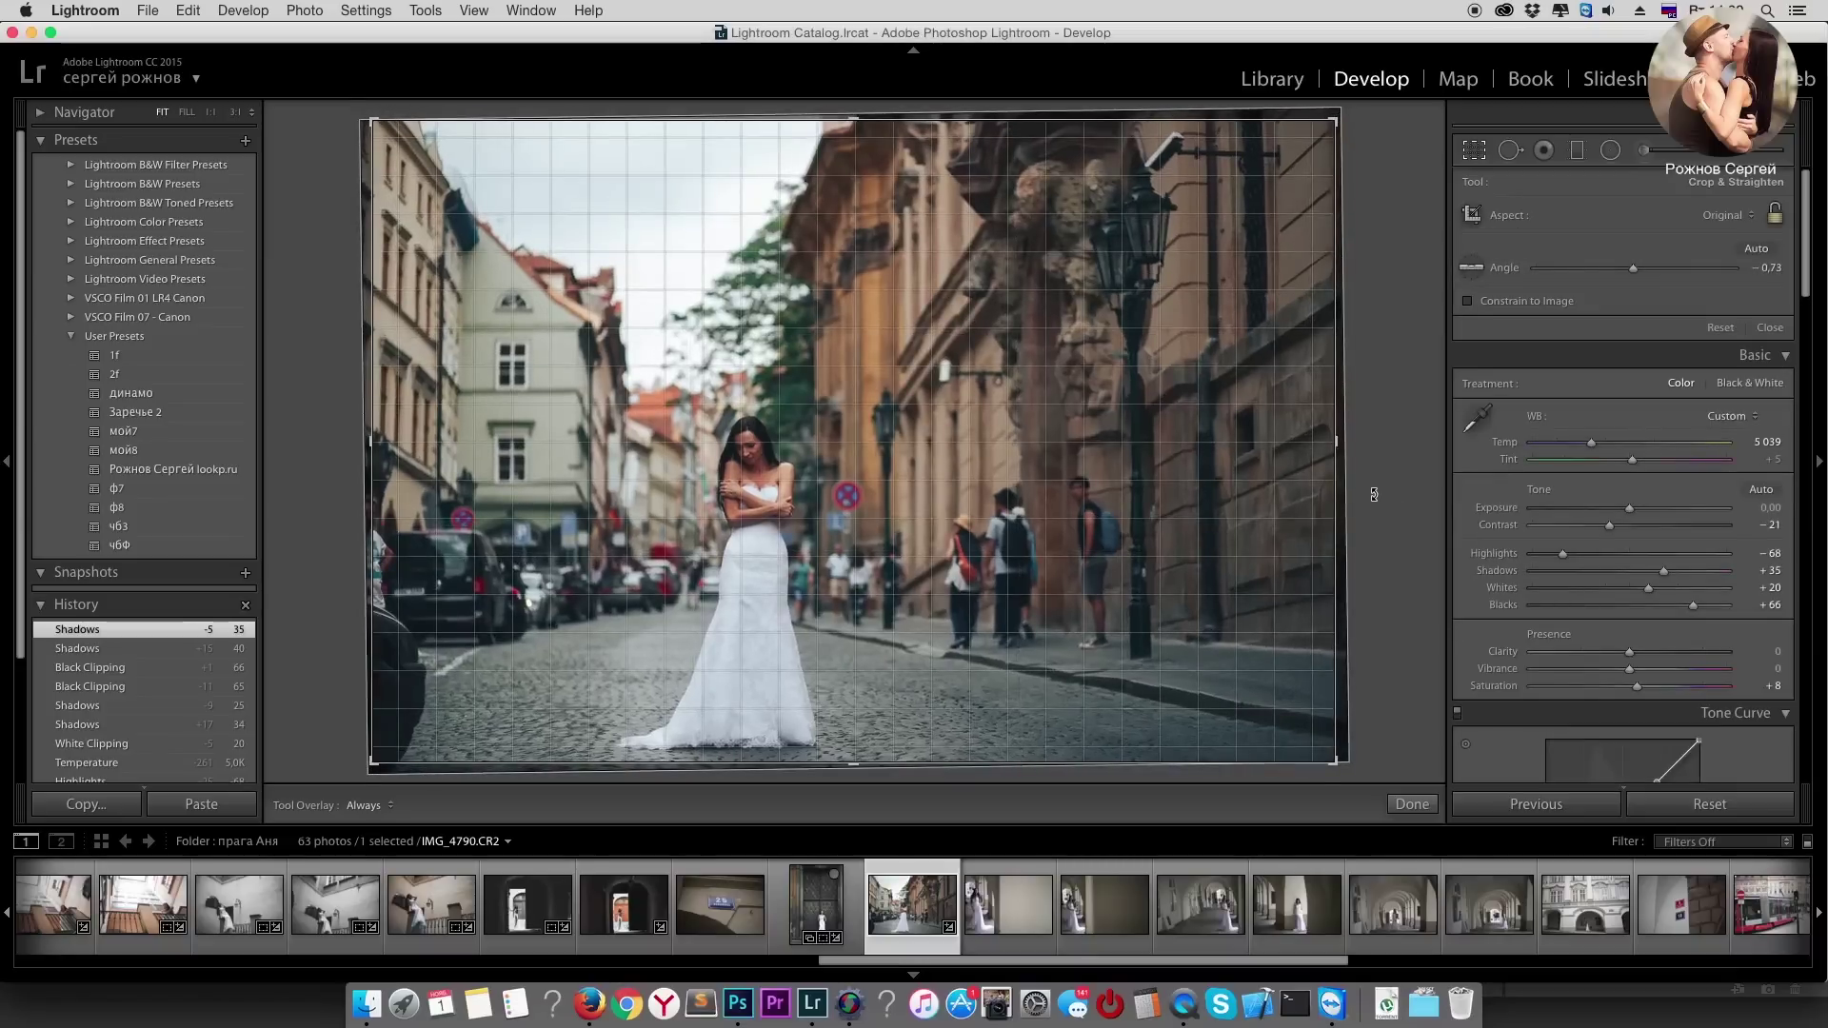
pyautogui.press('Return')
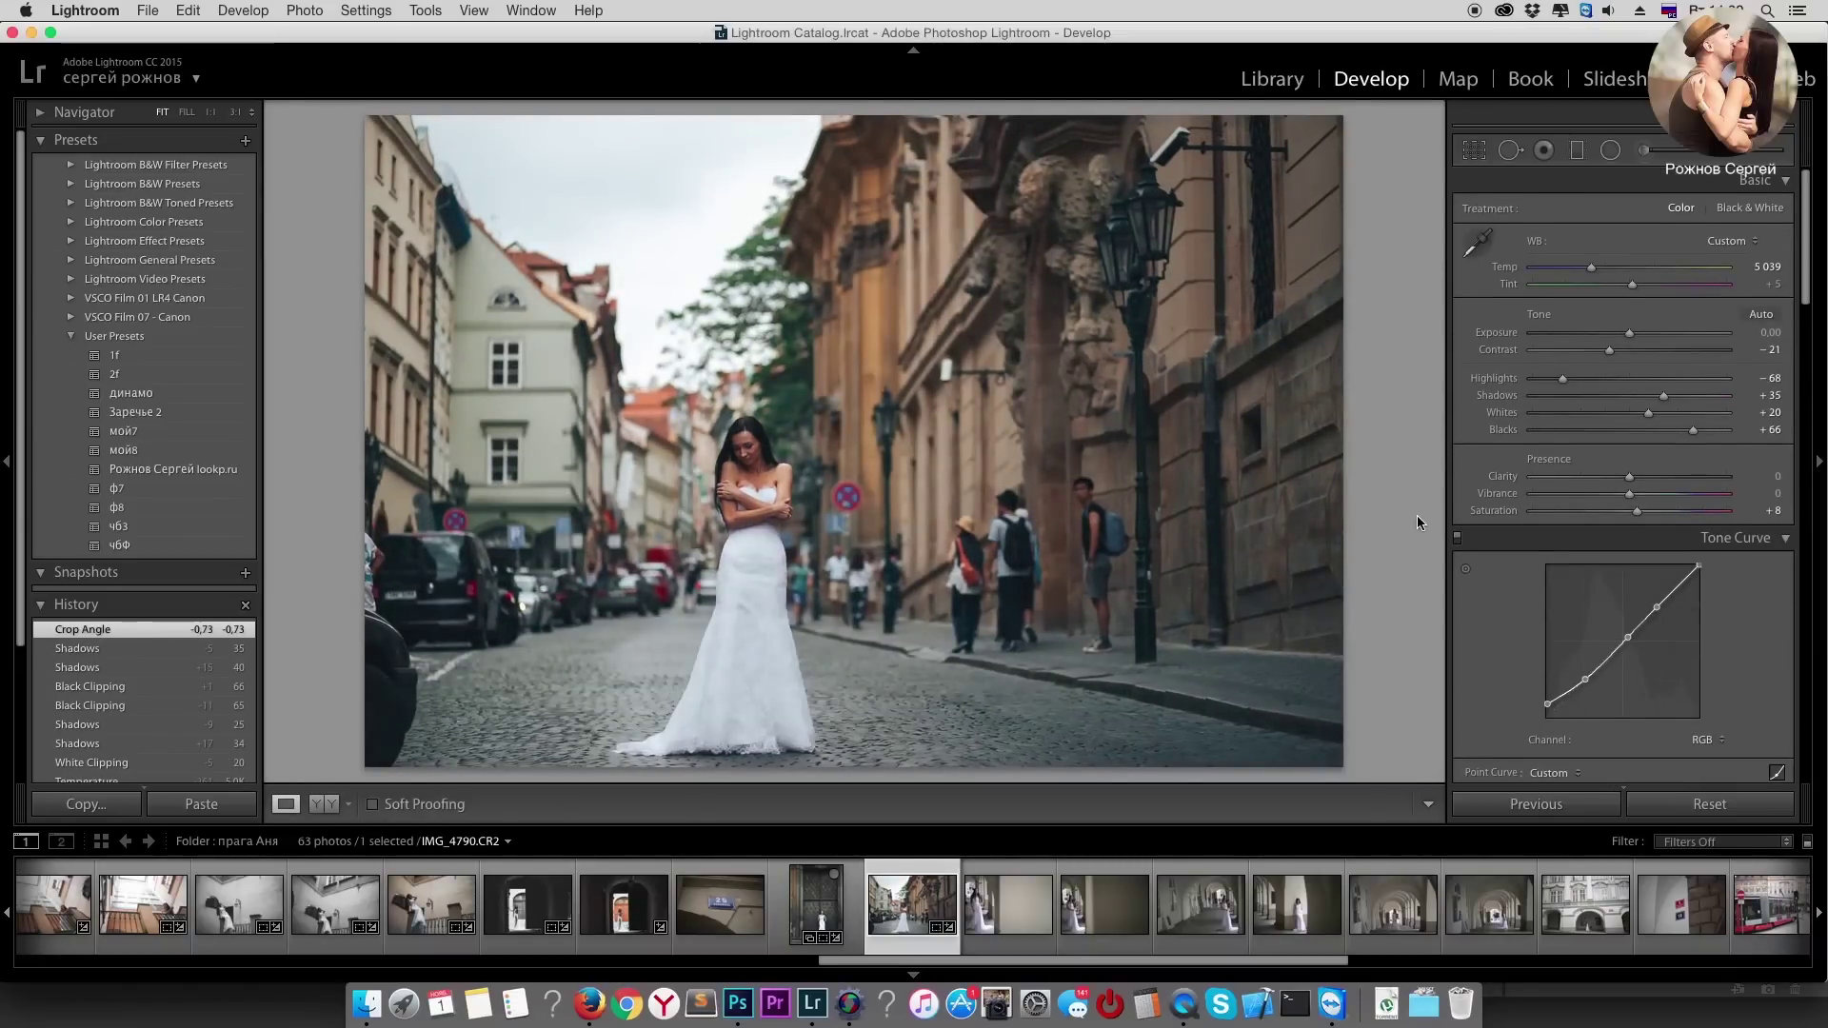
# Step: Set Clarity to -6 and paint a 0.75-exposure brush adjustment over the bride
pyautogui.moveTo(1629, 478); pyautogui.dragTo(1624, 478)
pyautogui.click(1646, 153)
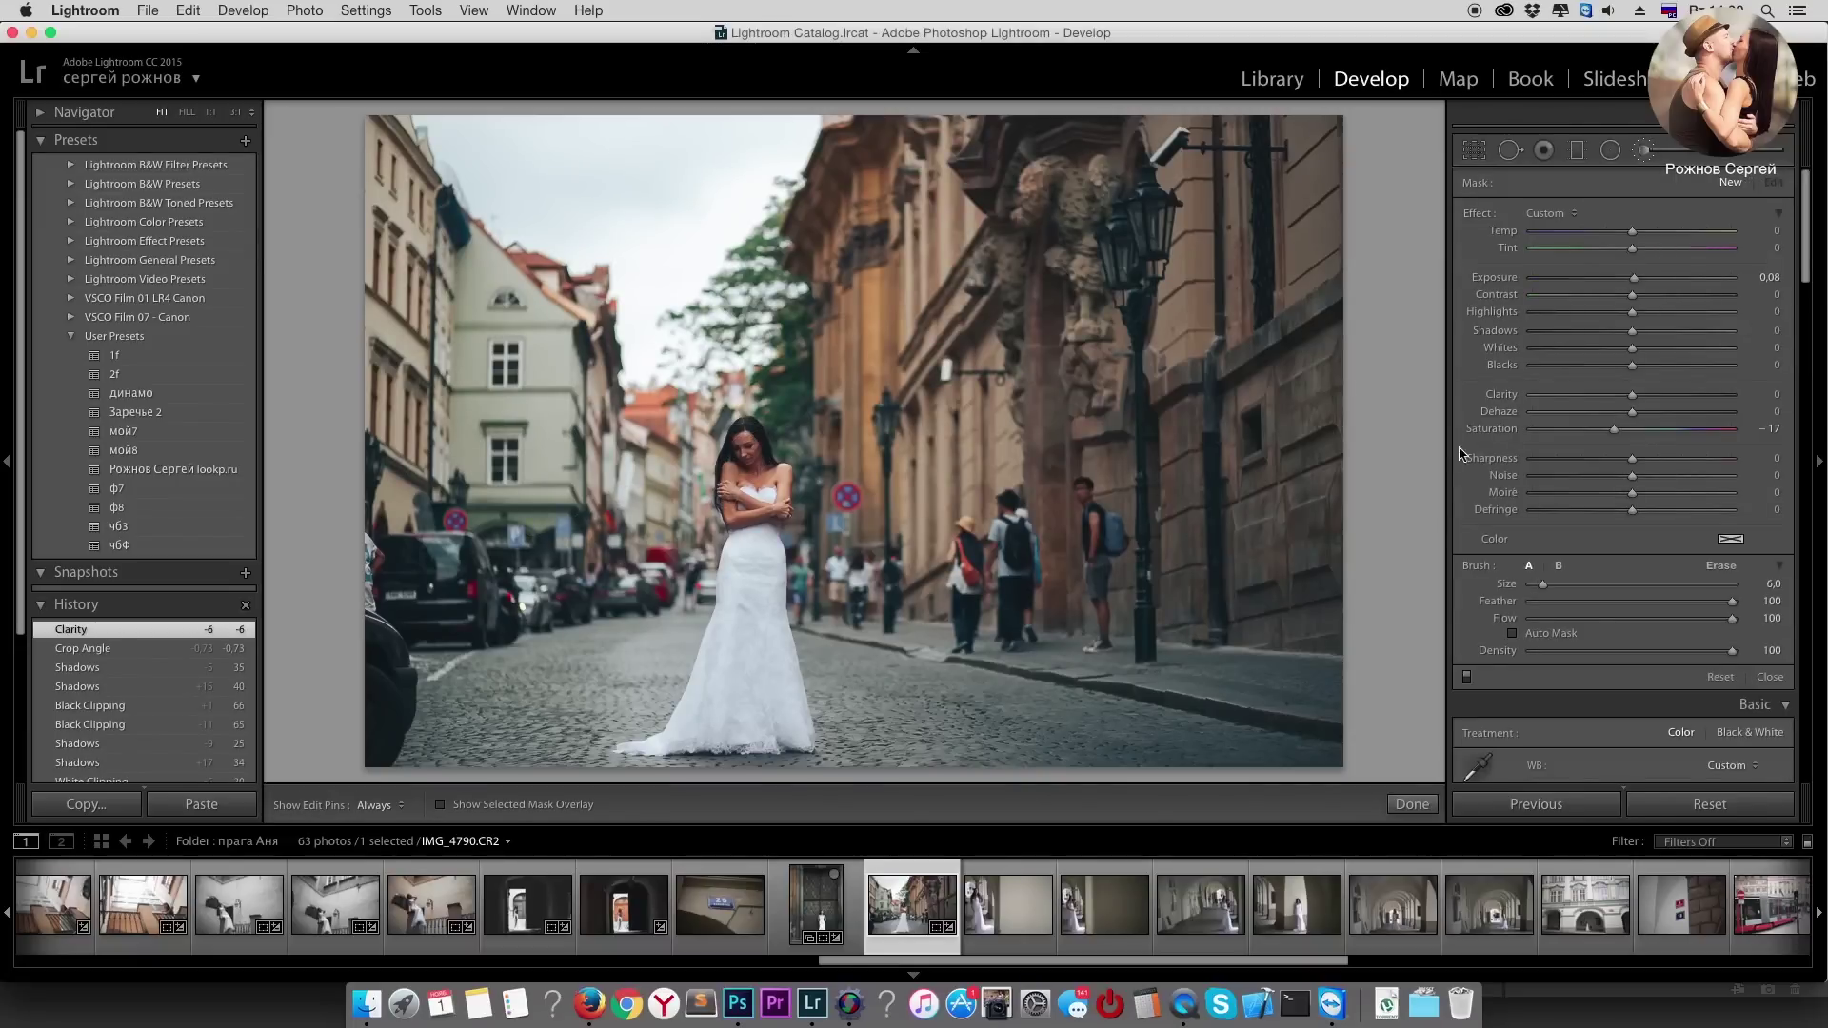
pyautogui.click(1634, 429)
pyautogui.click(1640, 277)
pyautogui.press('h')
pyautogui.moveTo(741, 496); pyautogui.dragTo(739, 445)
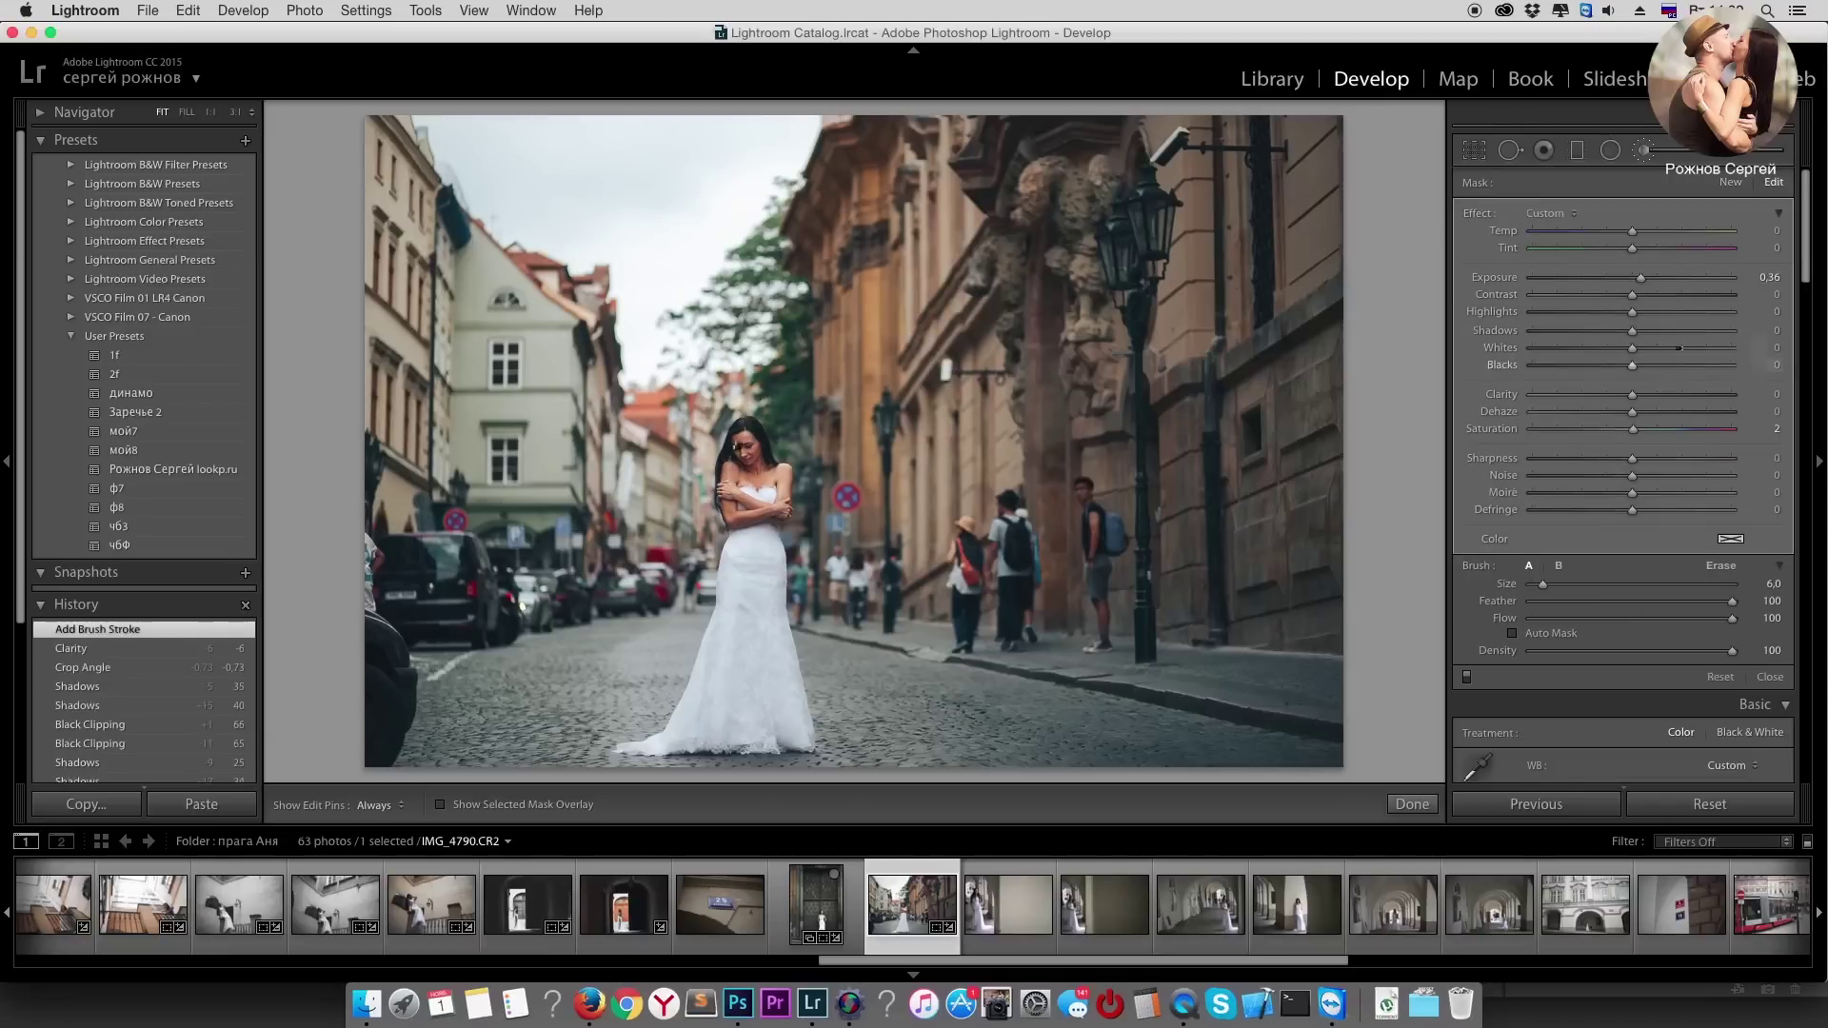
pyautogui.click(1647, 283)
pyautogui.moveTo(1647, 284); pyautogui.dragTo(1650, 287)
pyautogui.click(1643, 150)
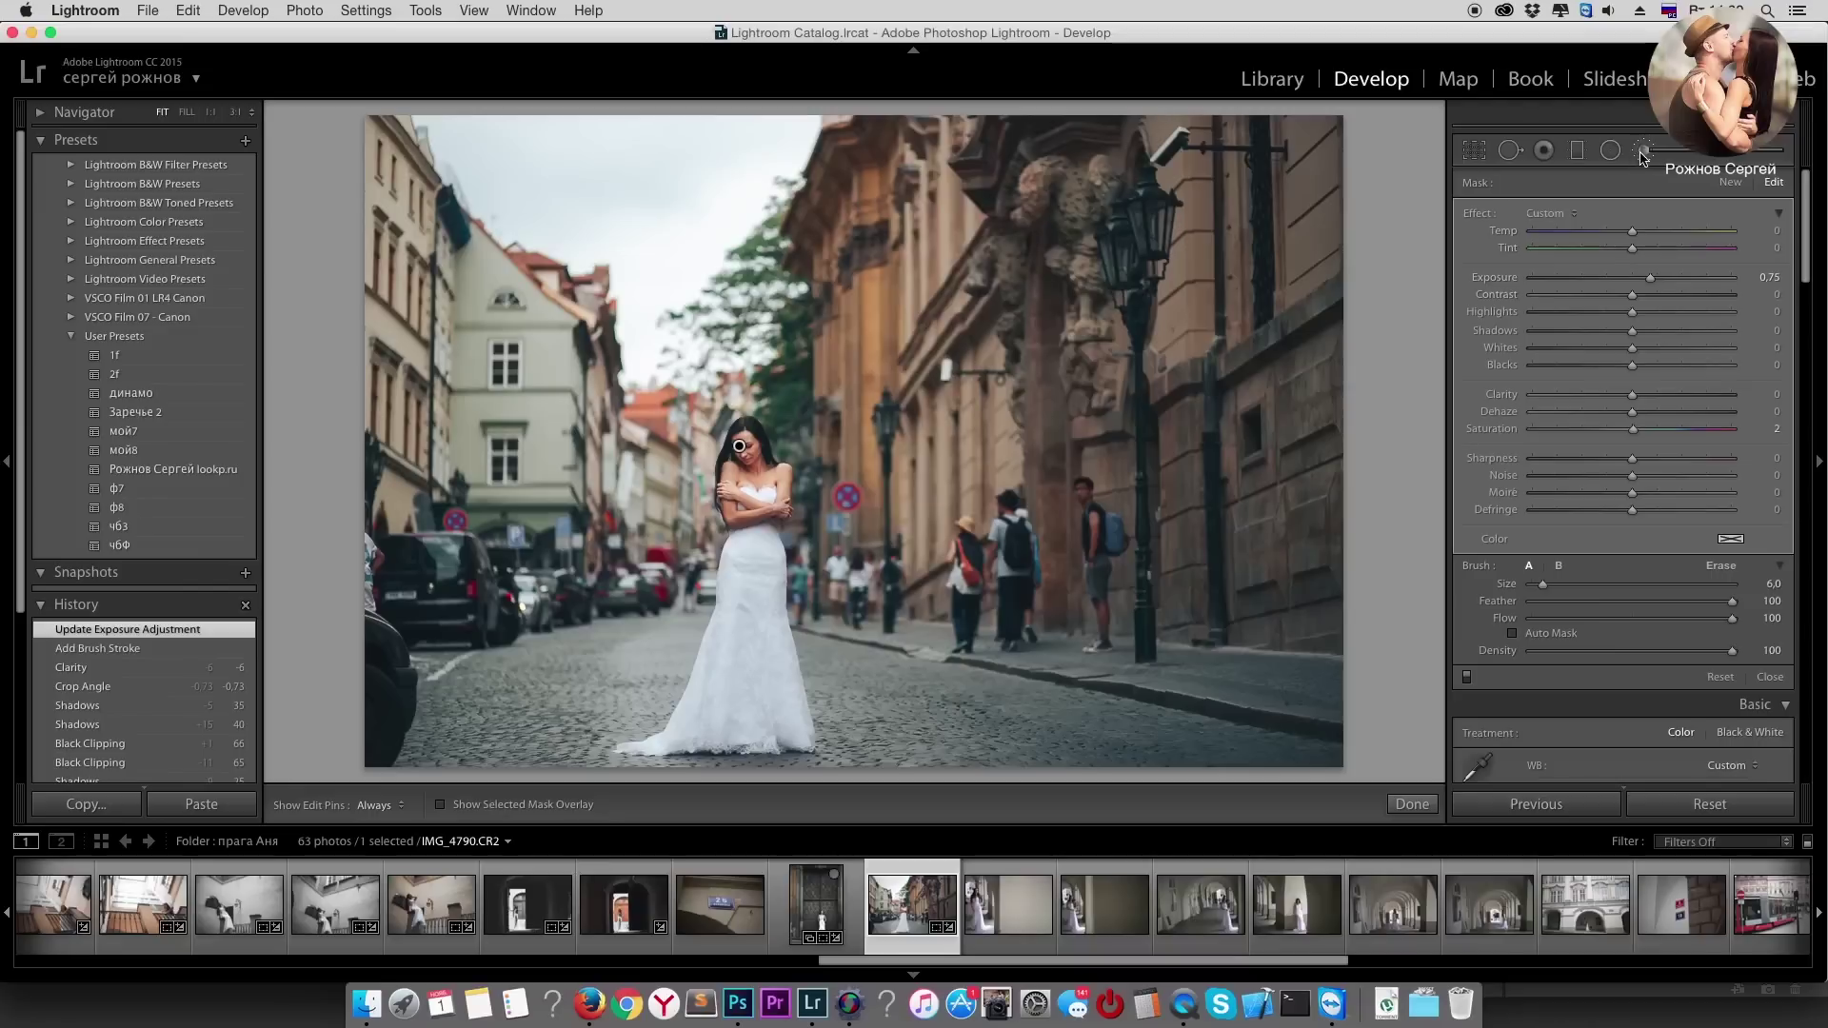
# Step: Trim global Exposure to -0.10 and move on to photo IMG_4798
pyautogui.moveTo(1639, 332); pyautogui.dragTo(1635, 333)
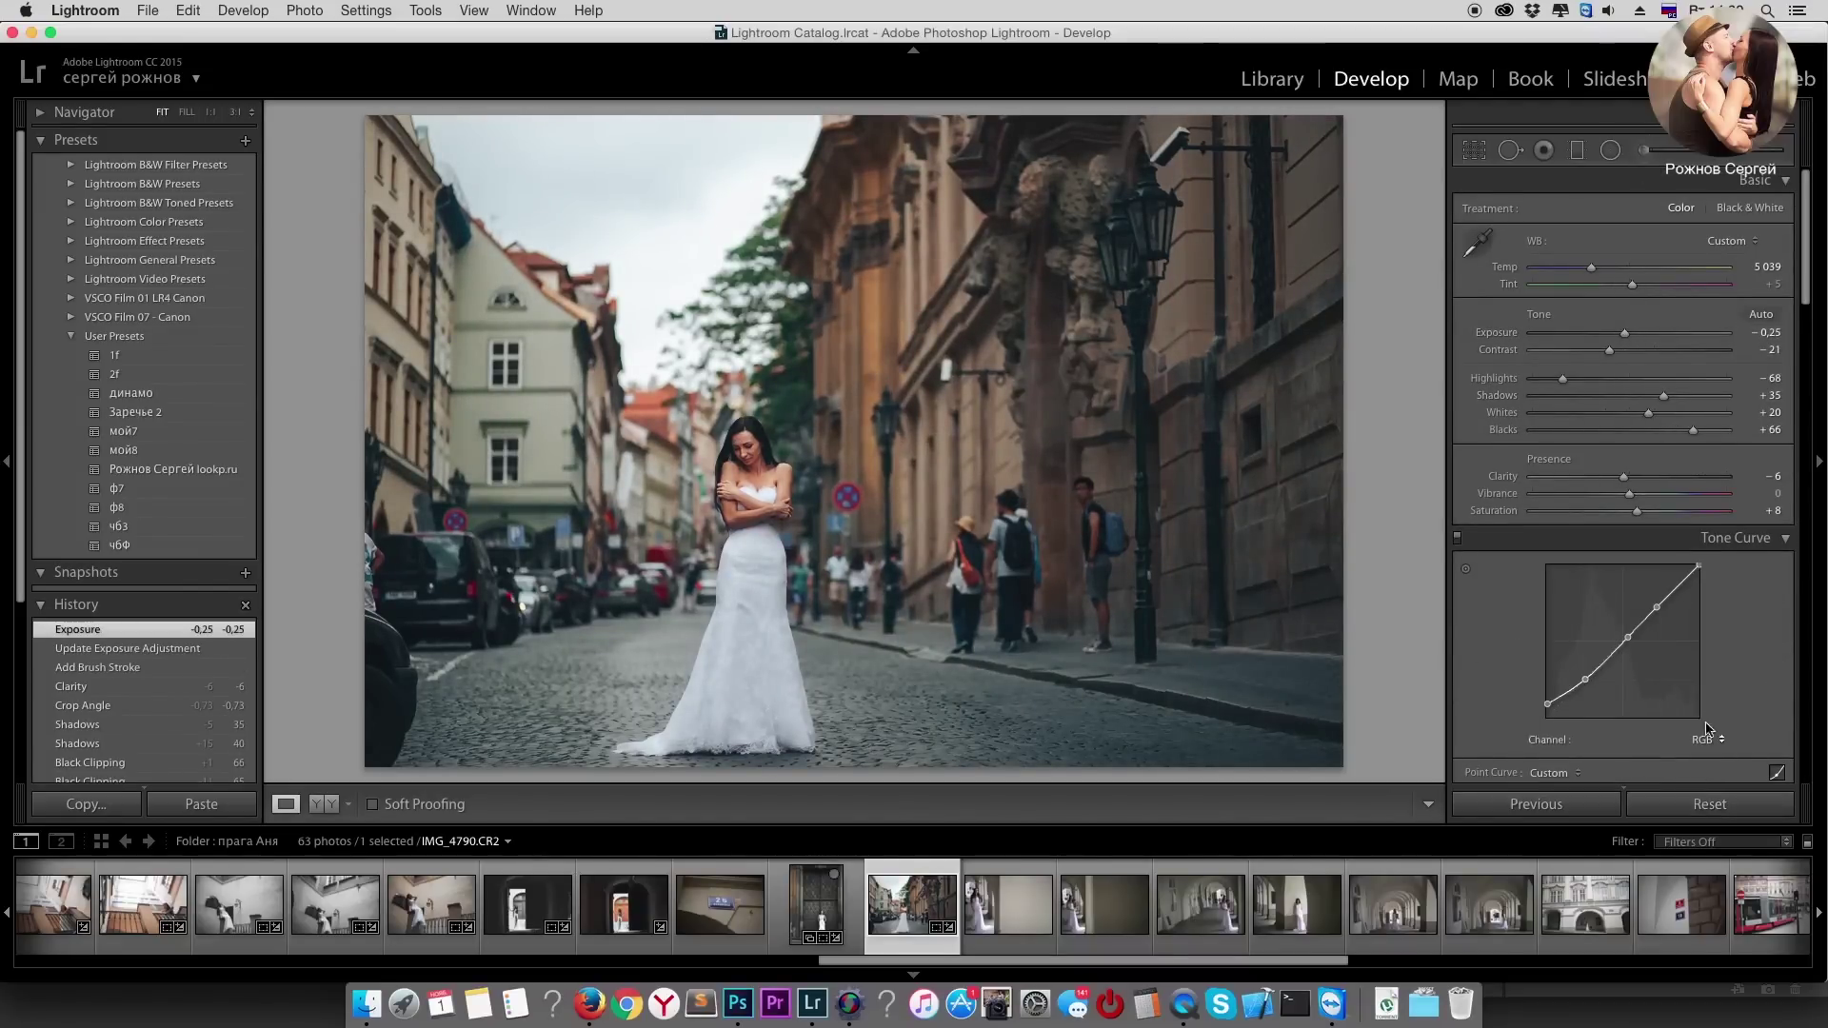
pyautogui.moveTo(1624, 333); pyautogui.dragTo(1627, 333)
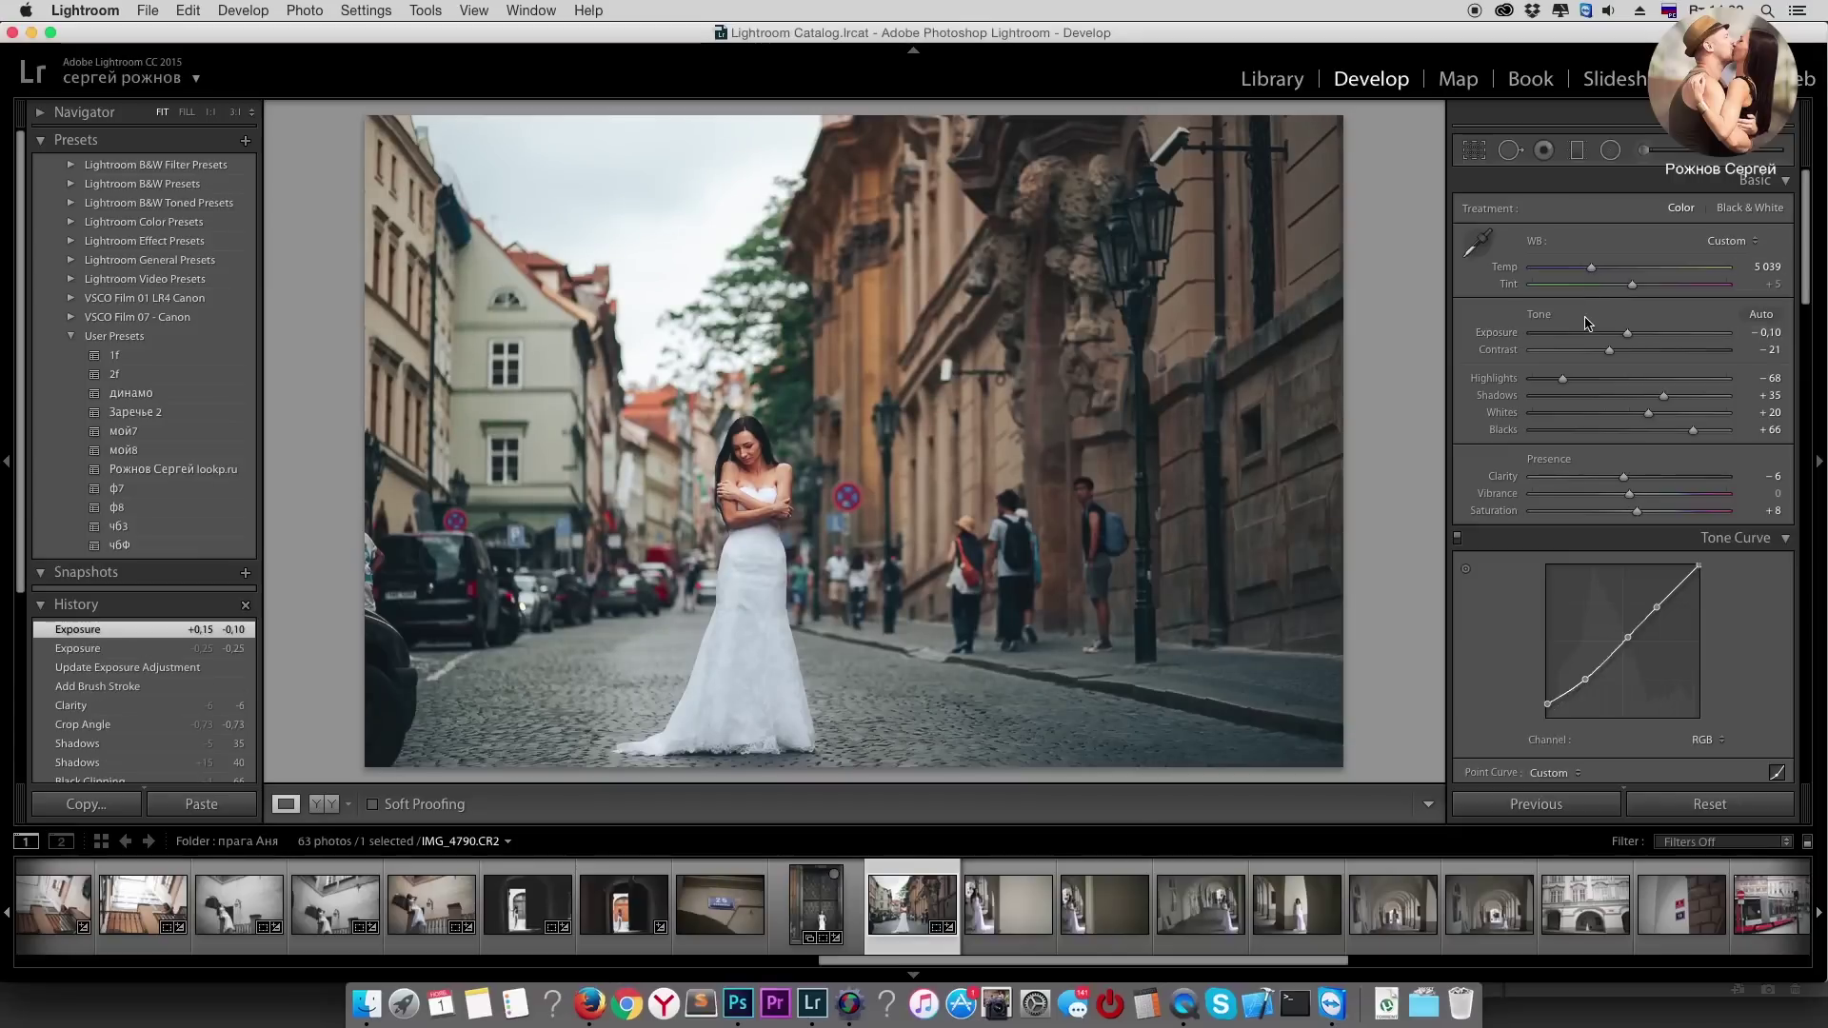
pyautogui.press('Right')
pyautogui.press('Right')
pyautogui.press('Right')
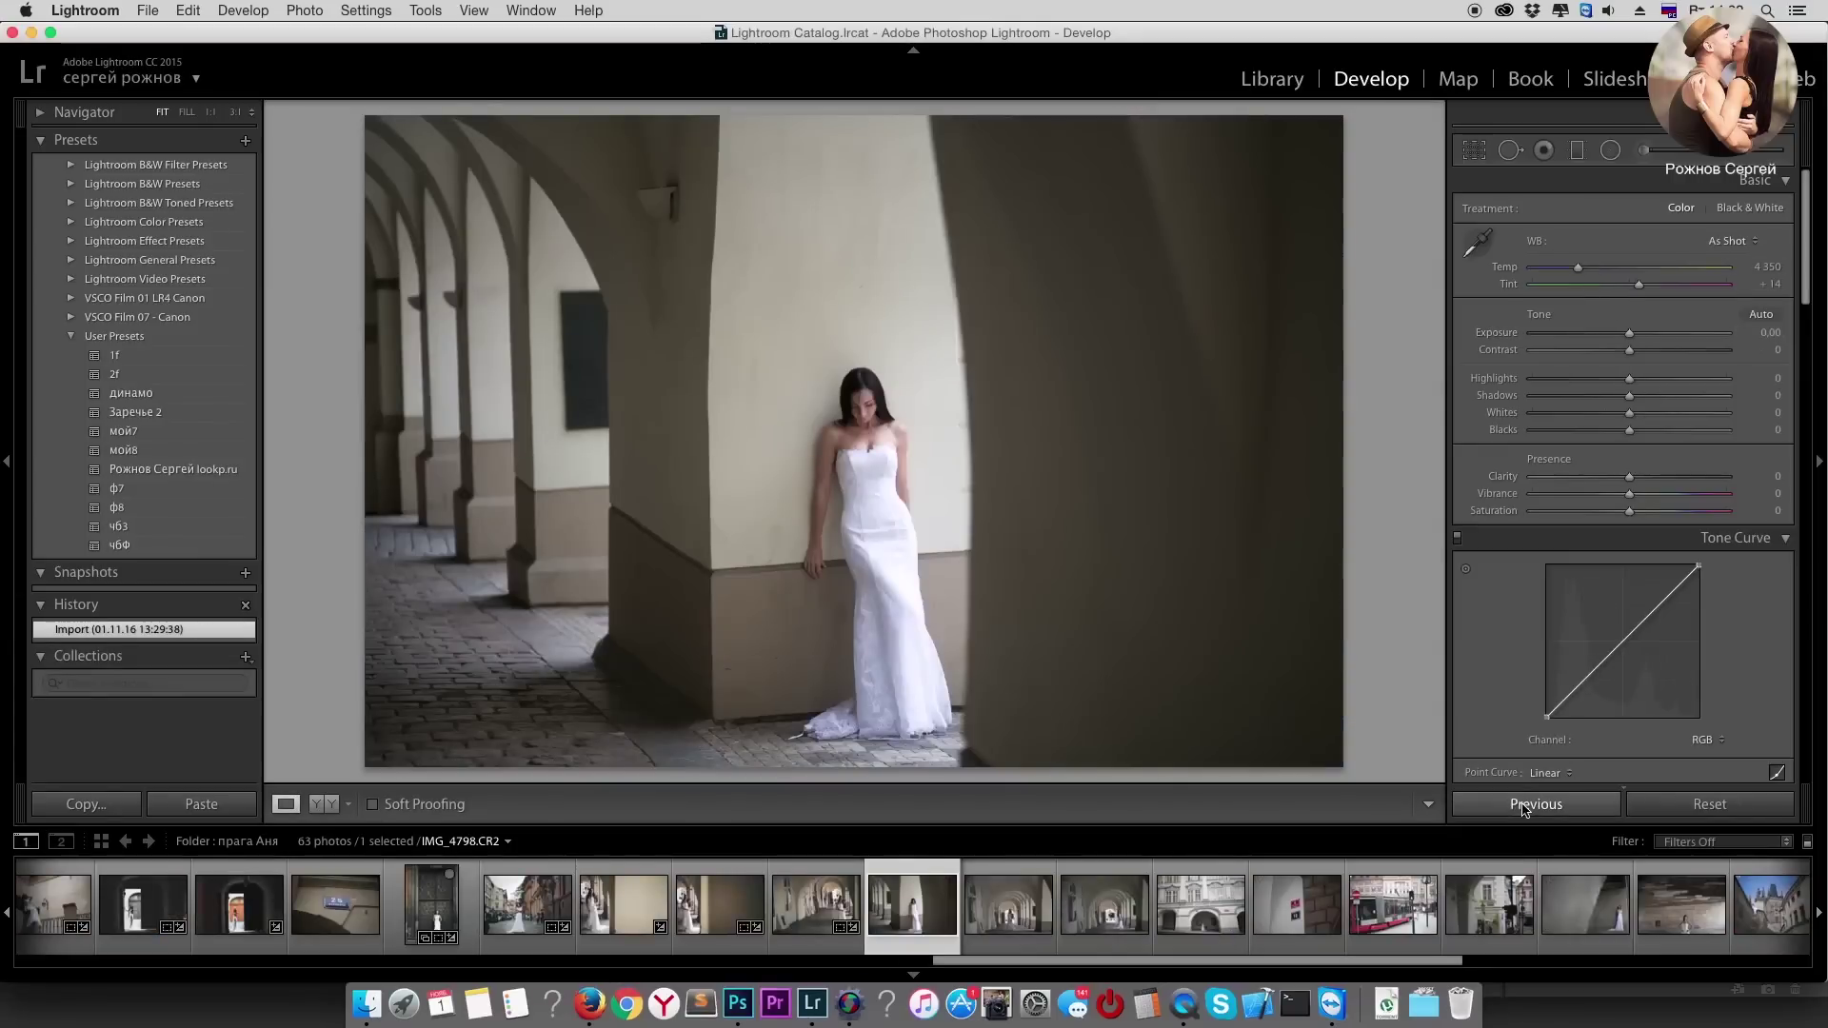
# Step: Compare the чб3 B&W preset at +48 contrast with the custom colour preset, keeping the colour one
pyautogui.click(138, 526)
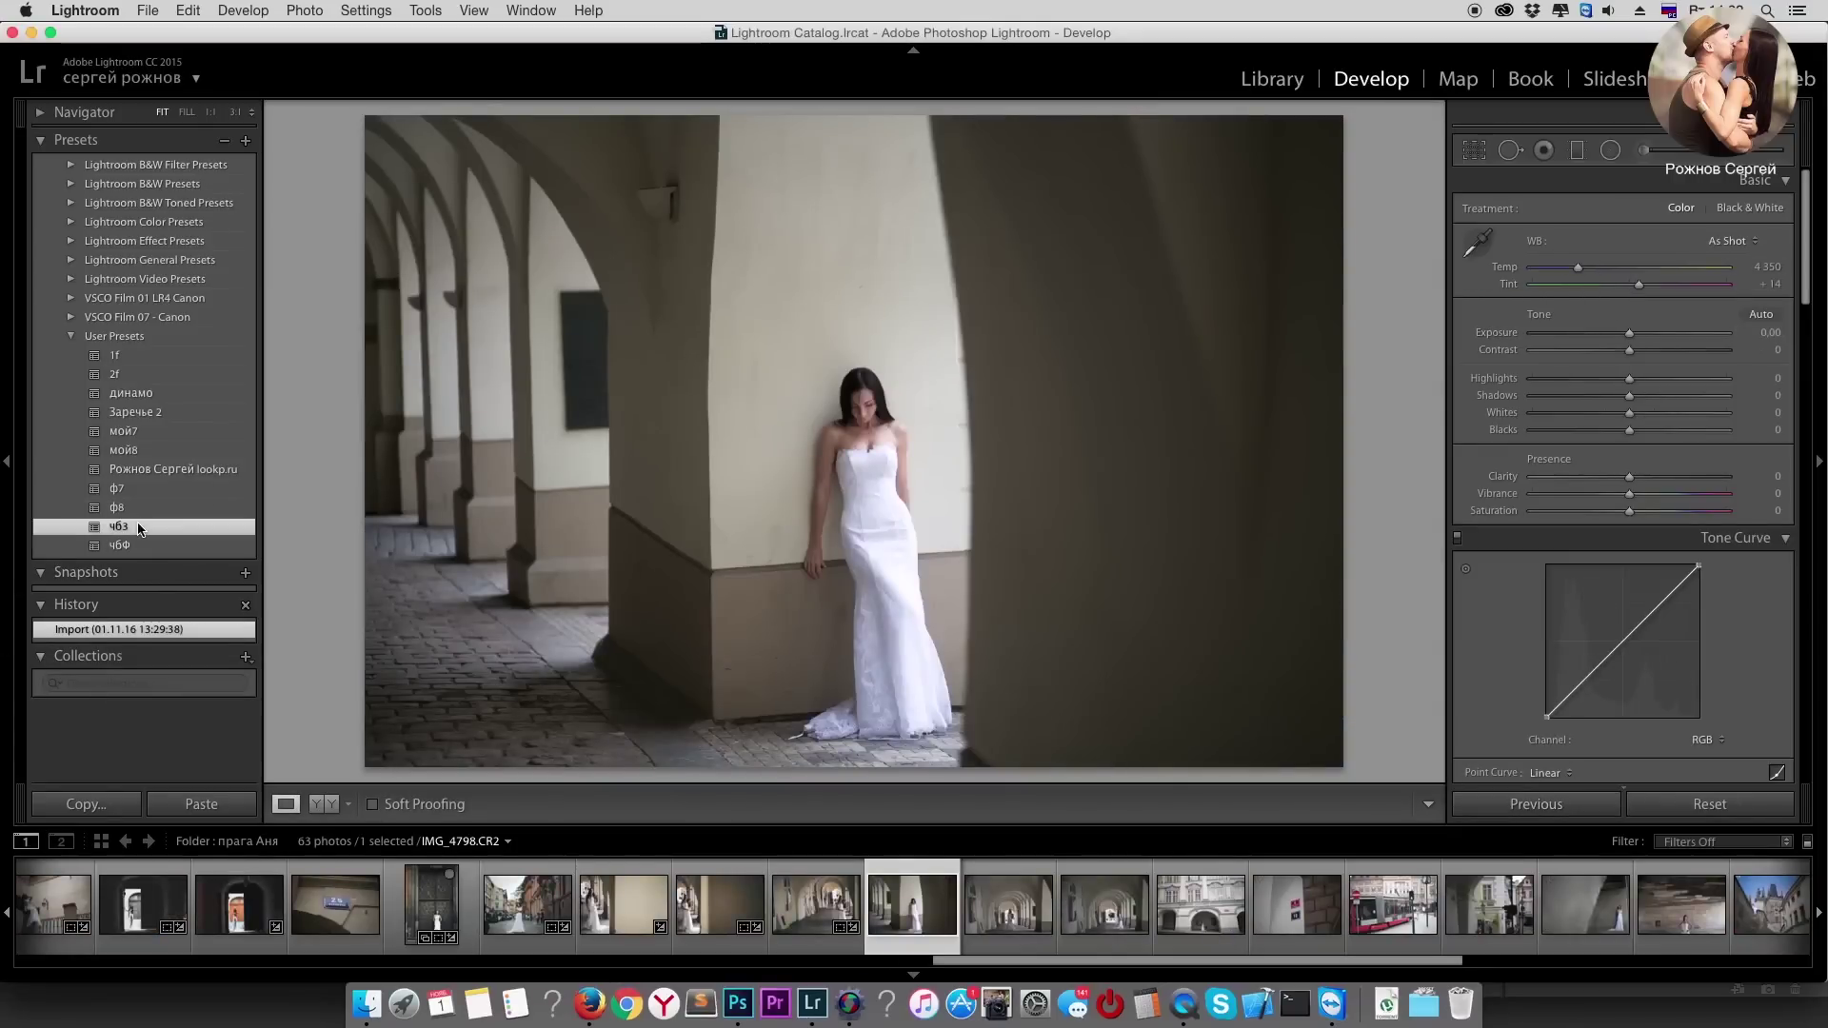
pyautogui.moveTo(1637, 350); pyautogui.dragTo(1691, 356)
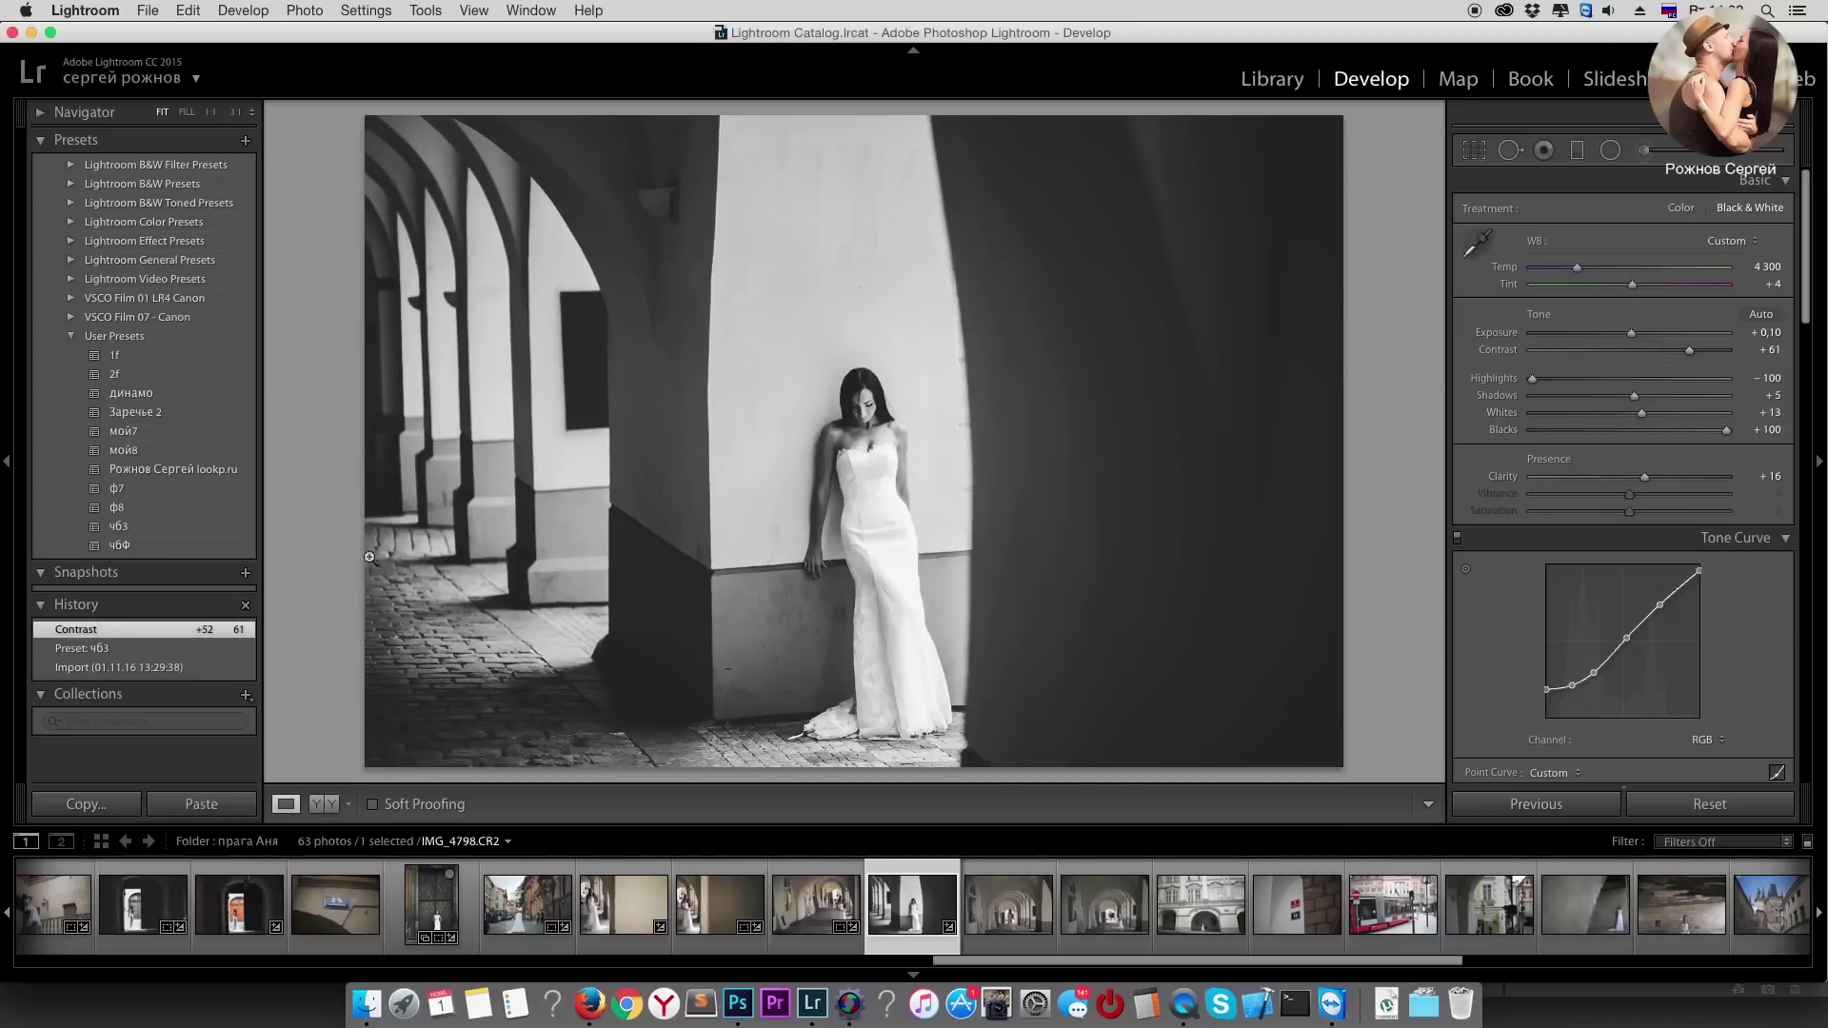
pyautogui.click(155, 469)
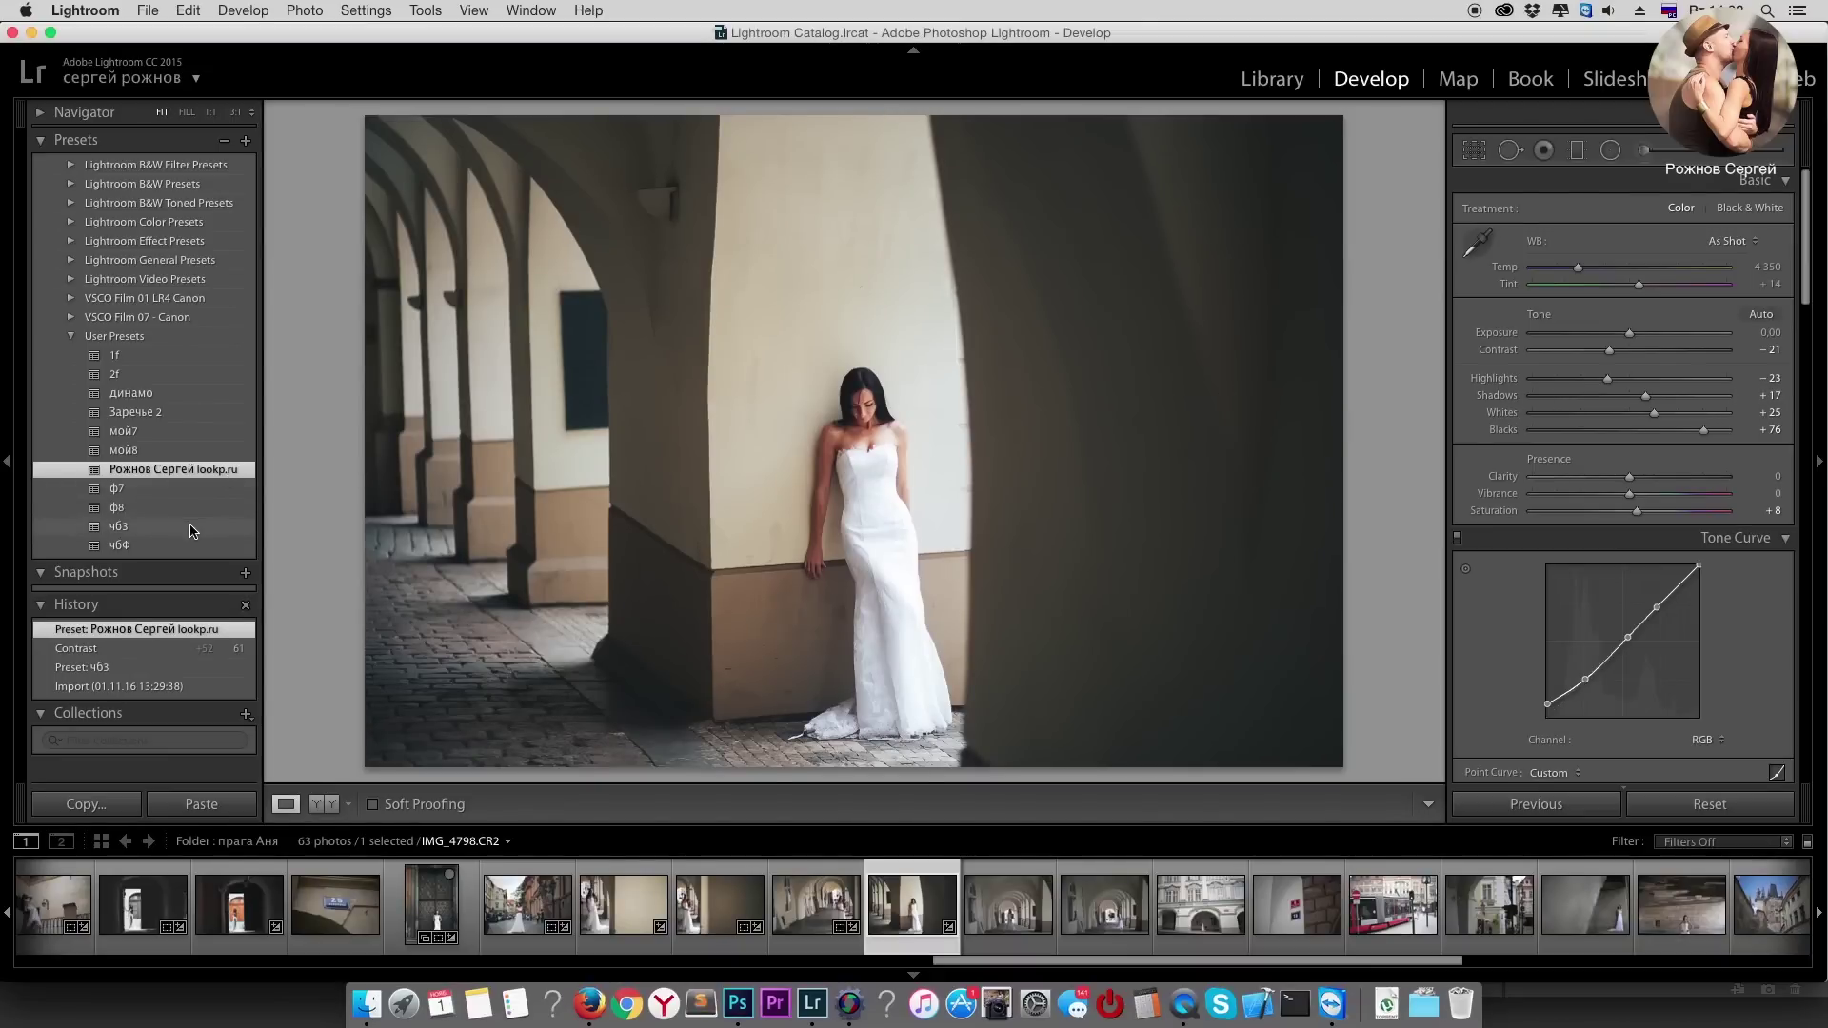
pyautogui.click(193, 529)
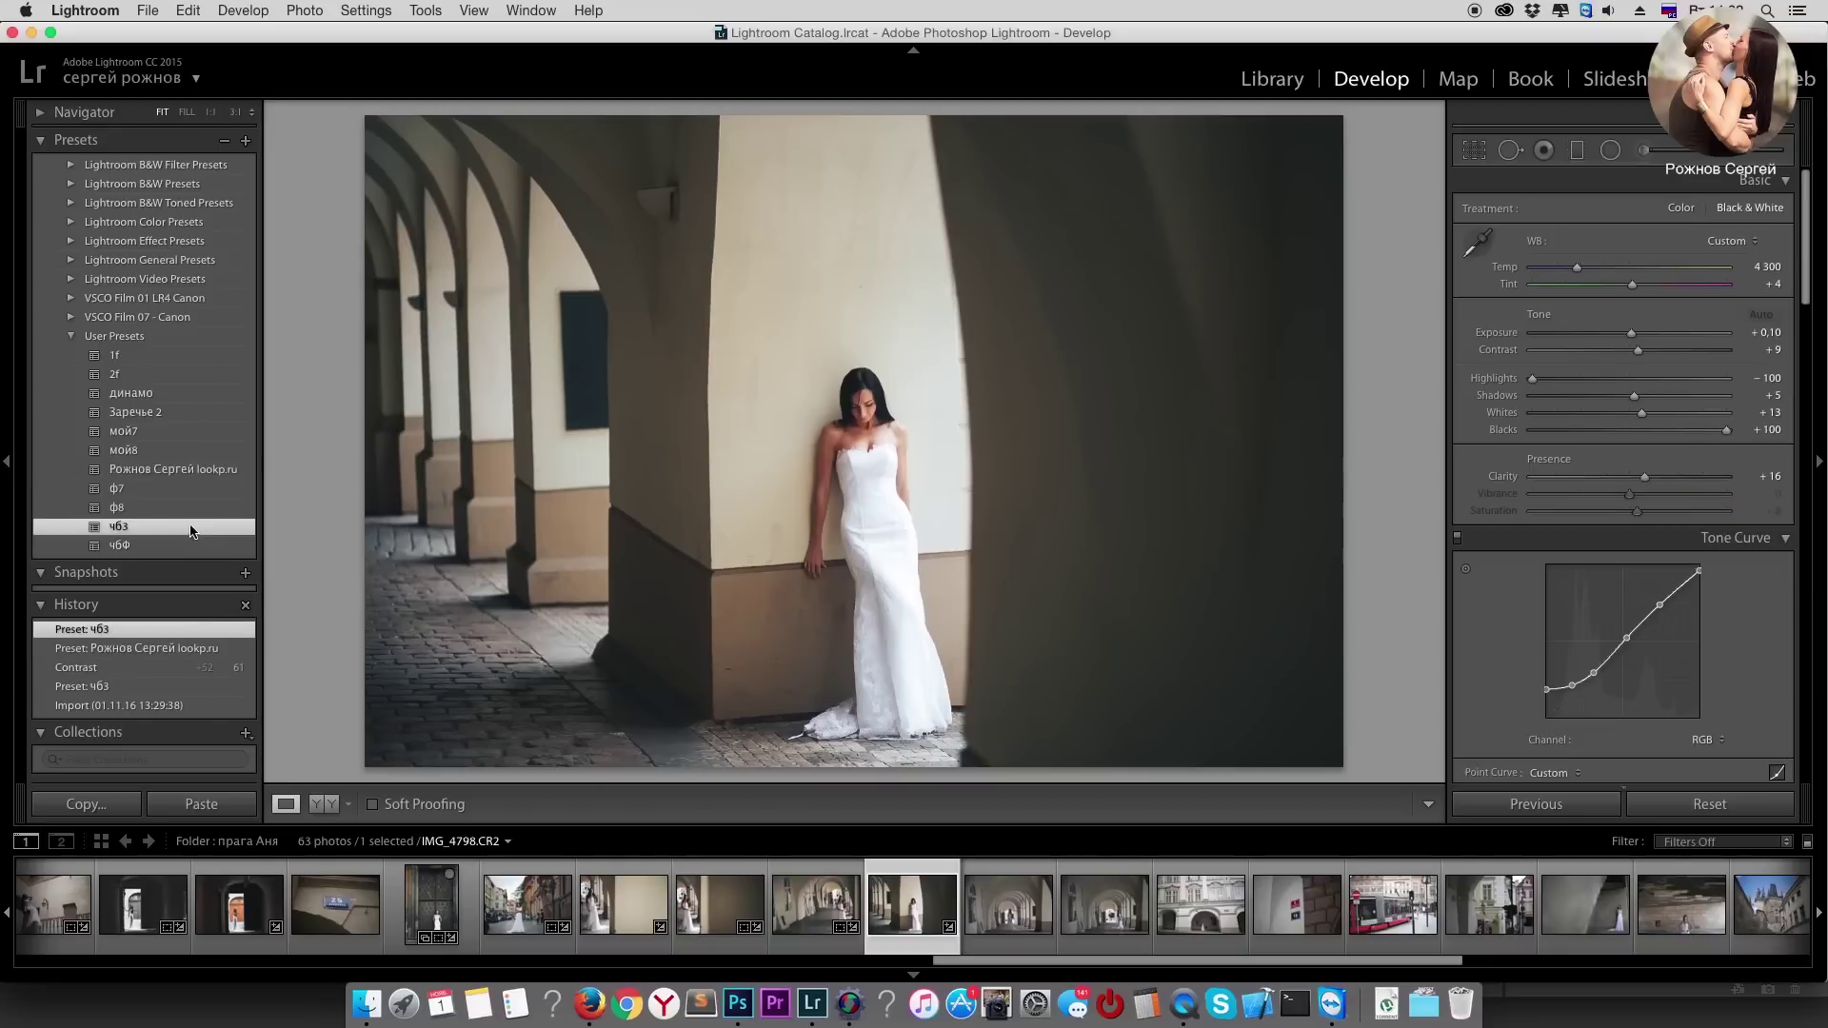
pyautogui.click(1676, 351)
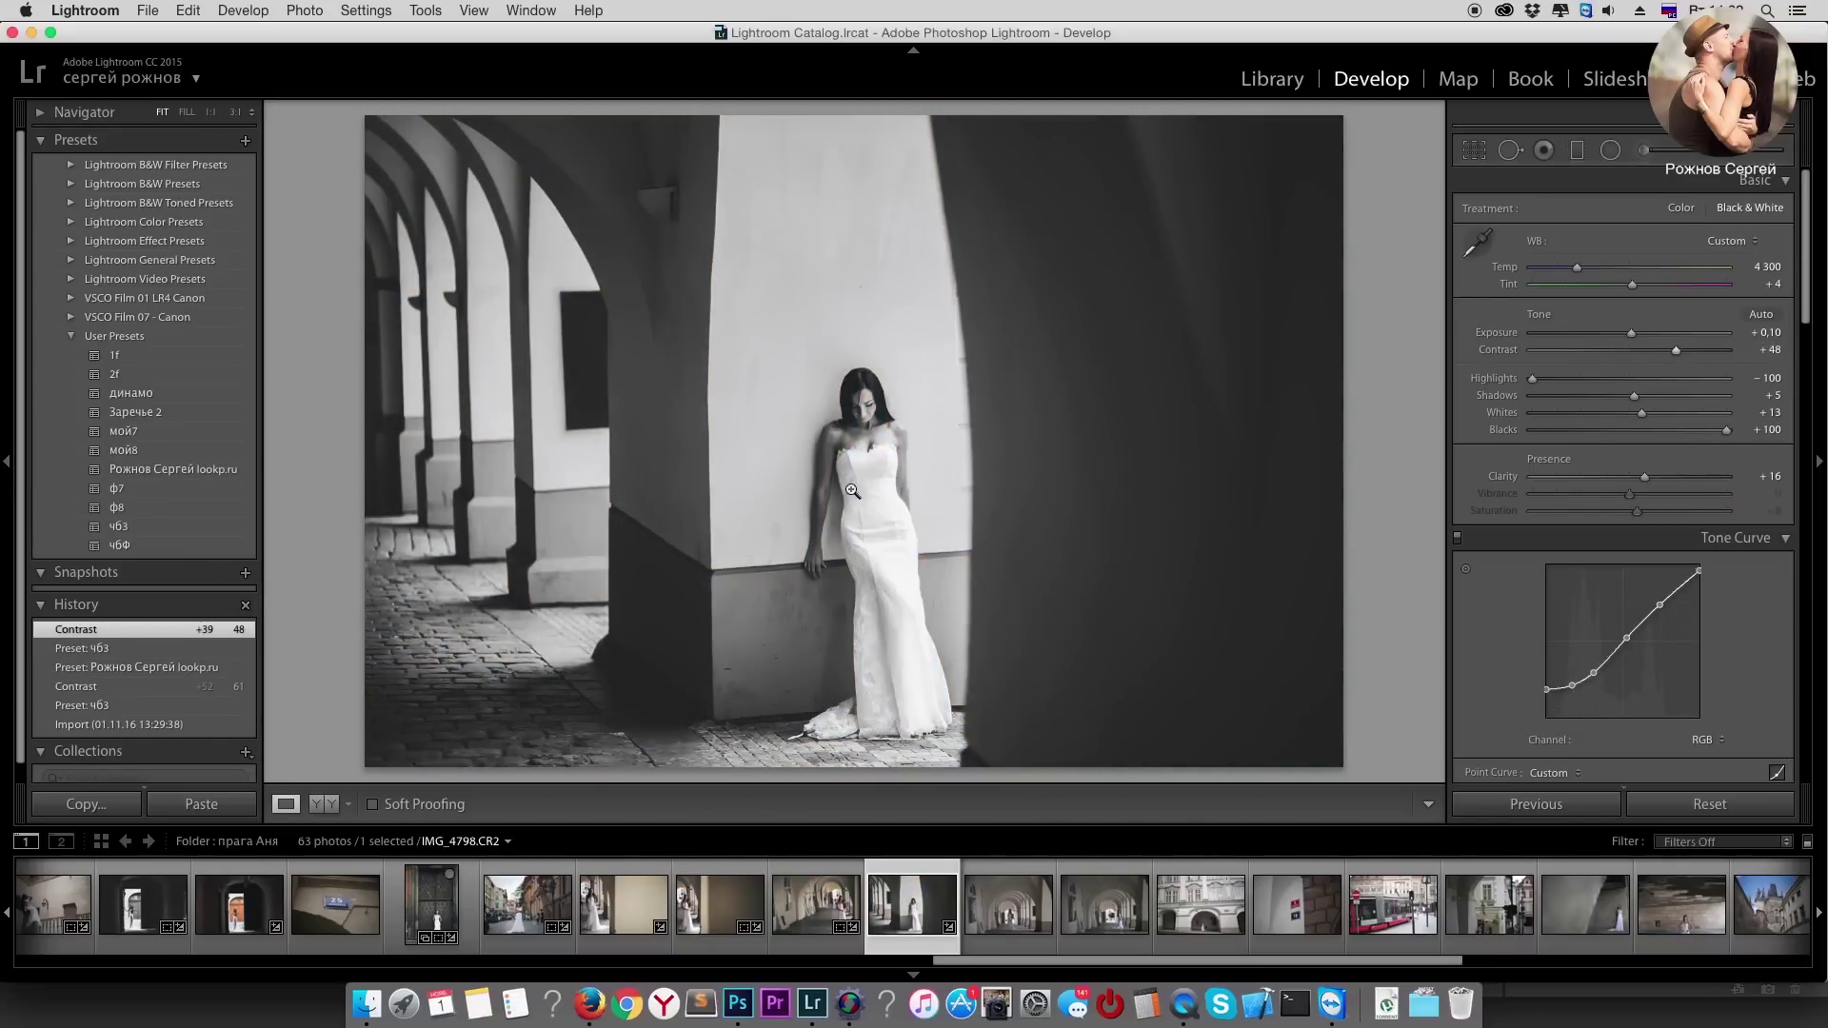
pyautogui.click(191, 470)
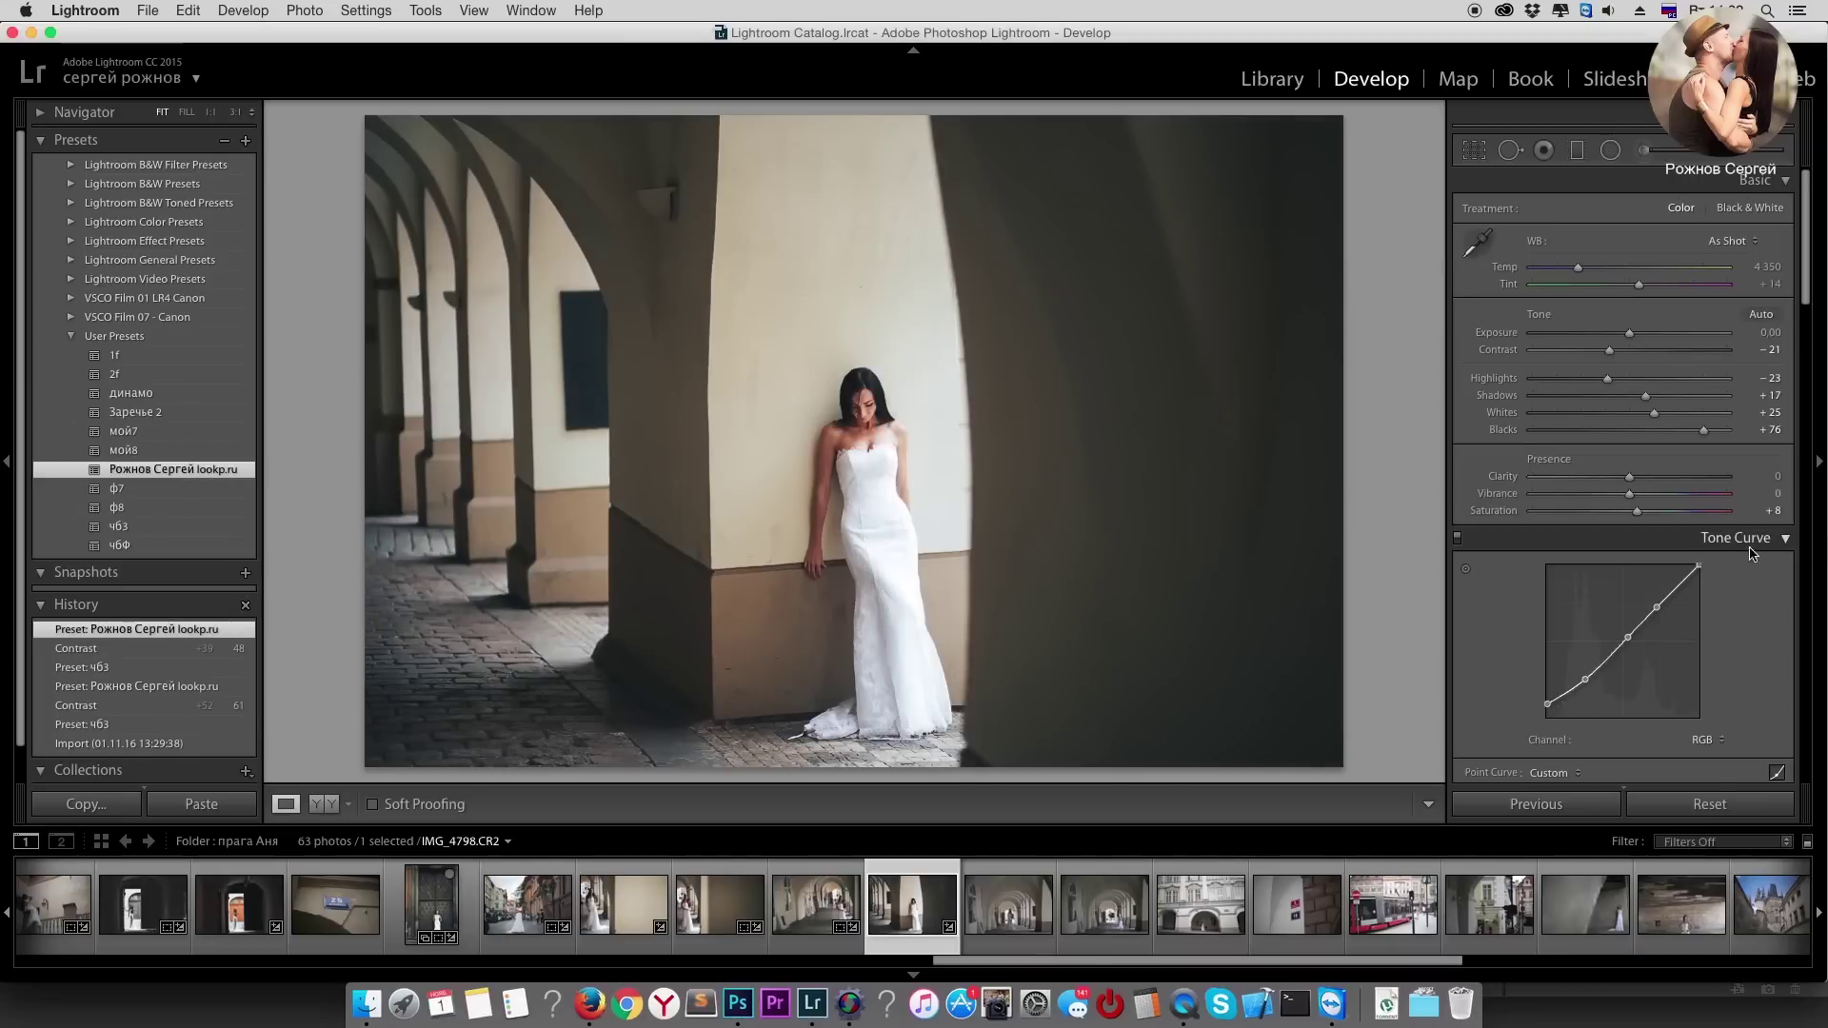
# Step: Straighten the photo by -0.47 and pull Highlights down to -44
pyautogui.click(1472, 154)
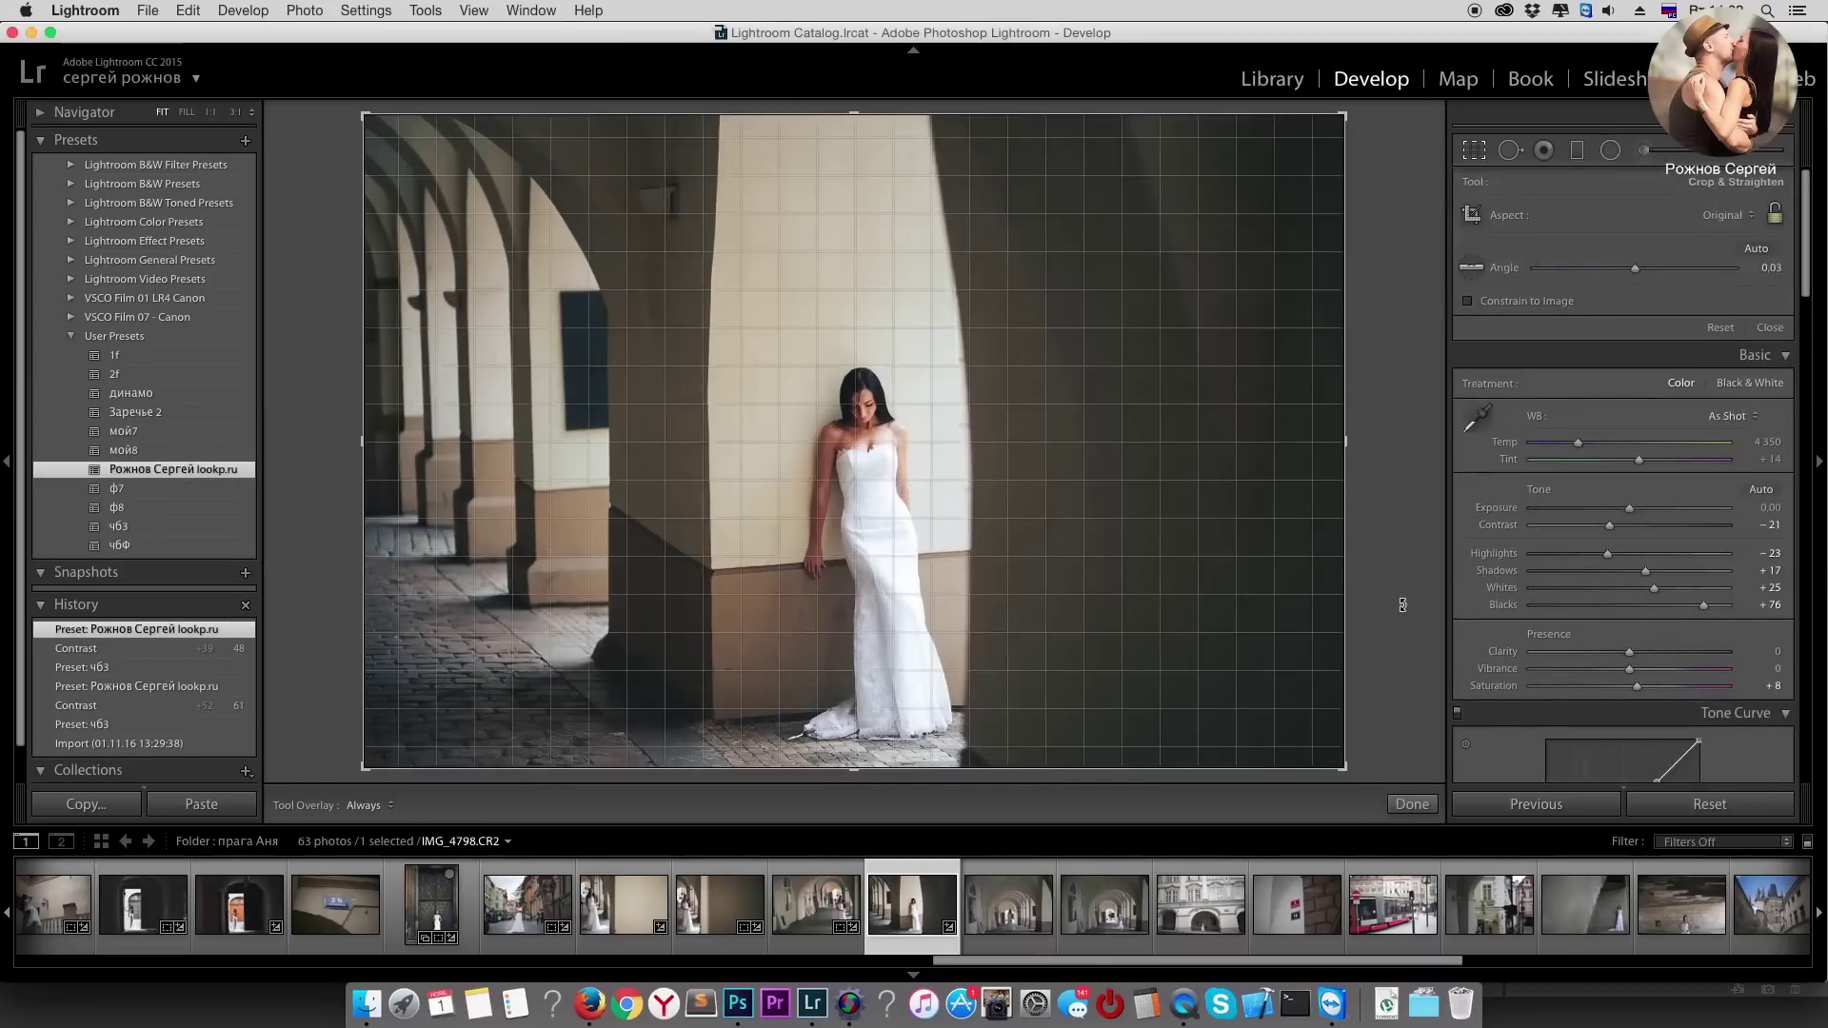
pyautogui.moveTo(1403, 604); pyautogui.dragTo(1400, 600)
pyautogui.press('Return')
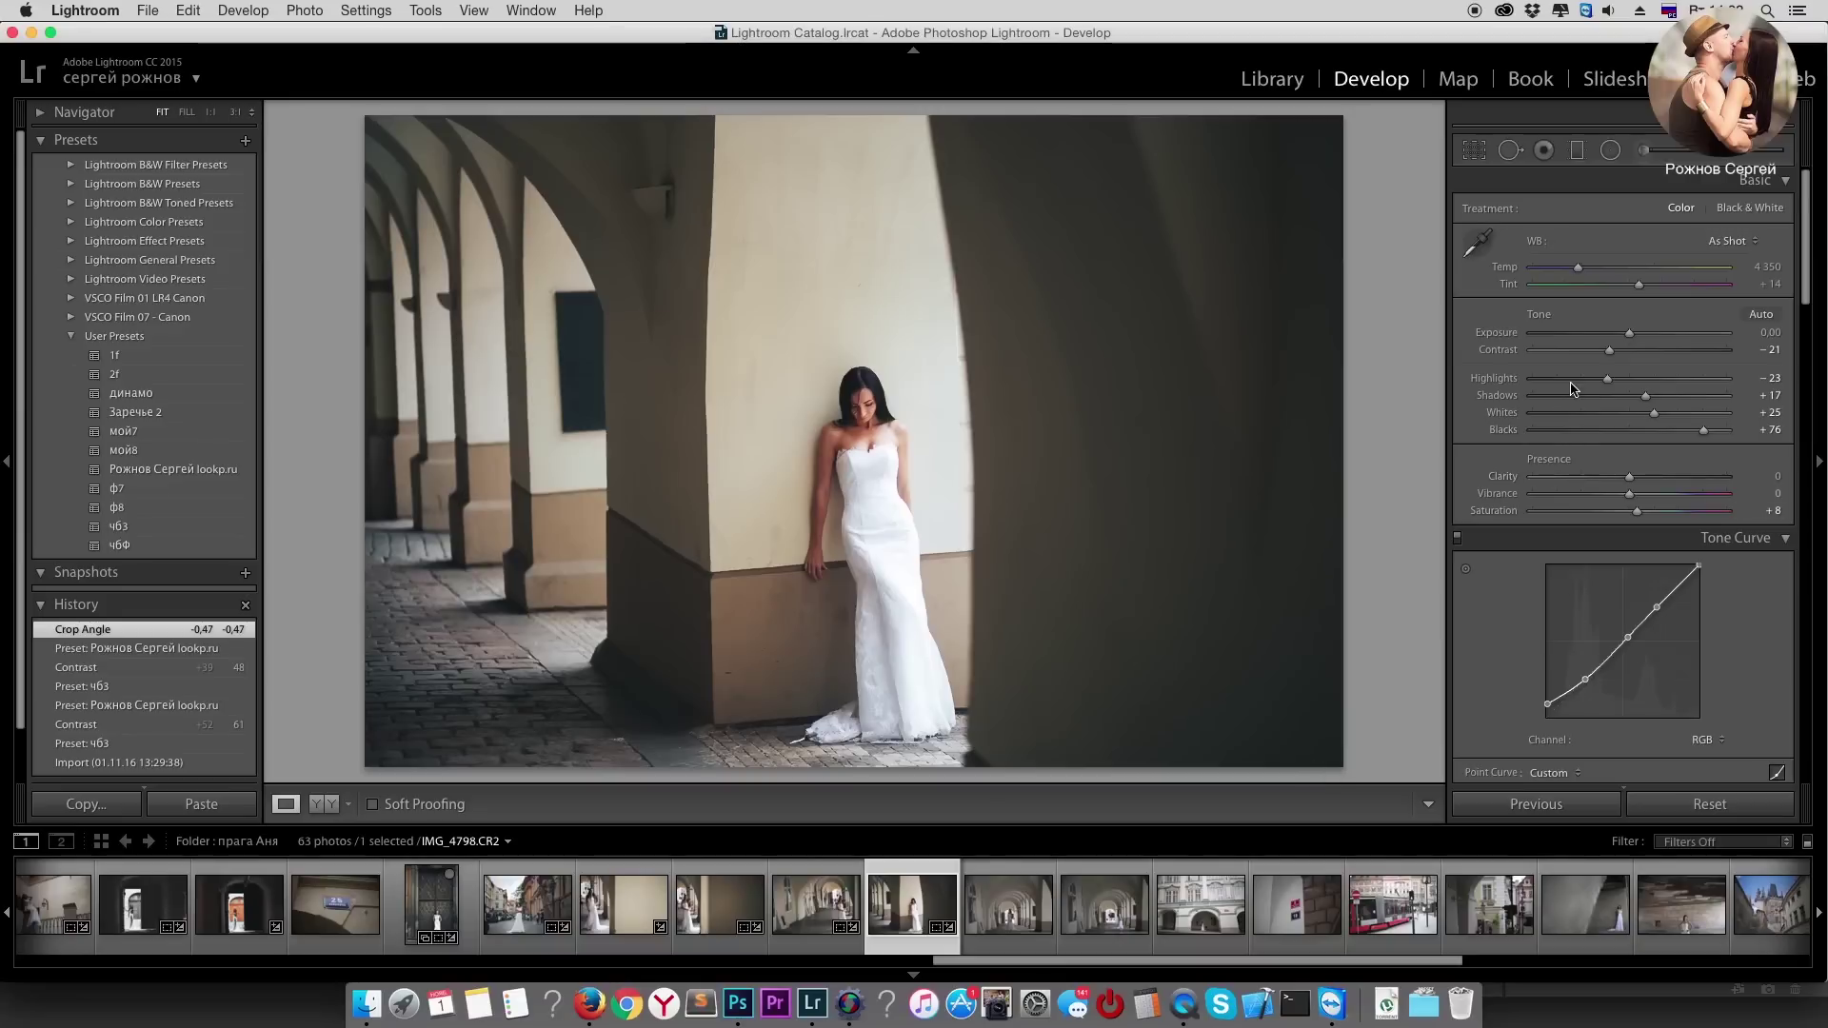
pyautogui.moveTo(1607, 378); pyautogui.dragTo(1586, 379)
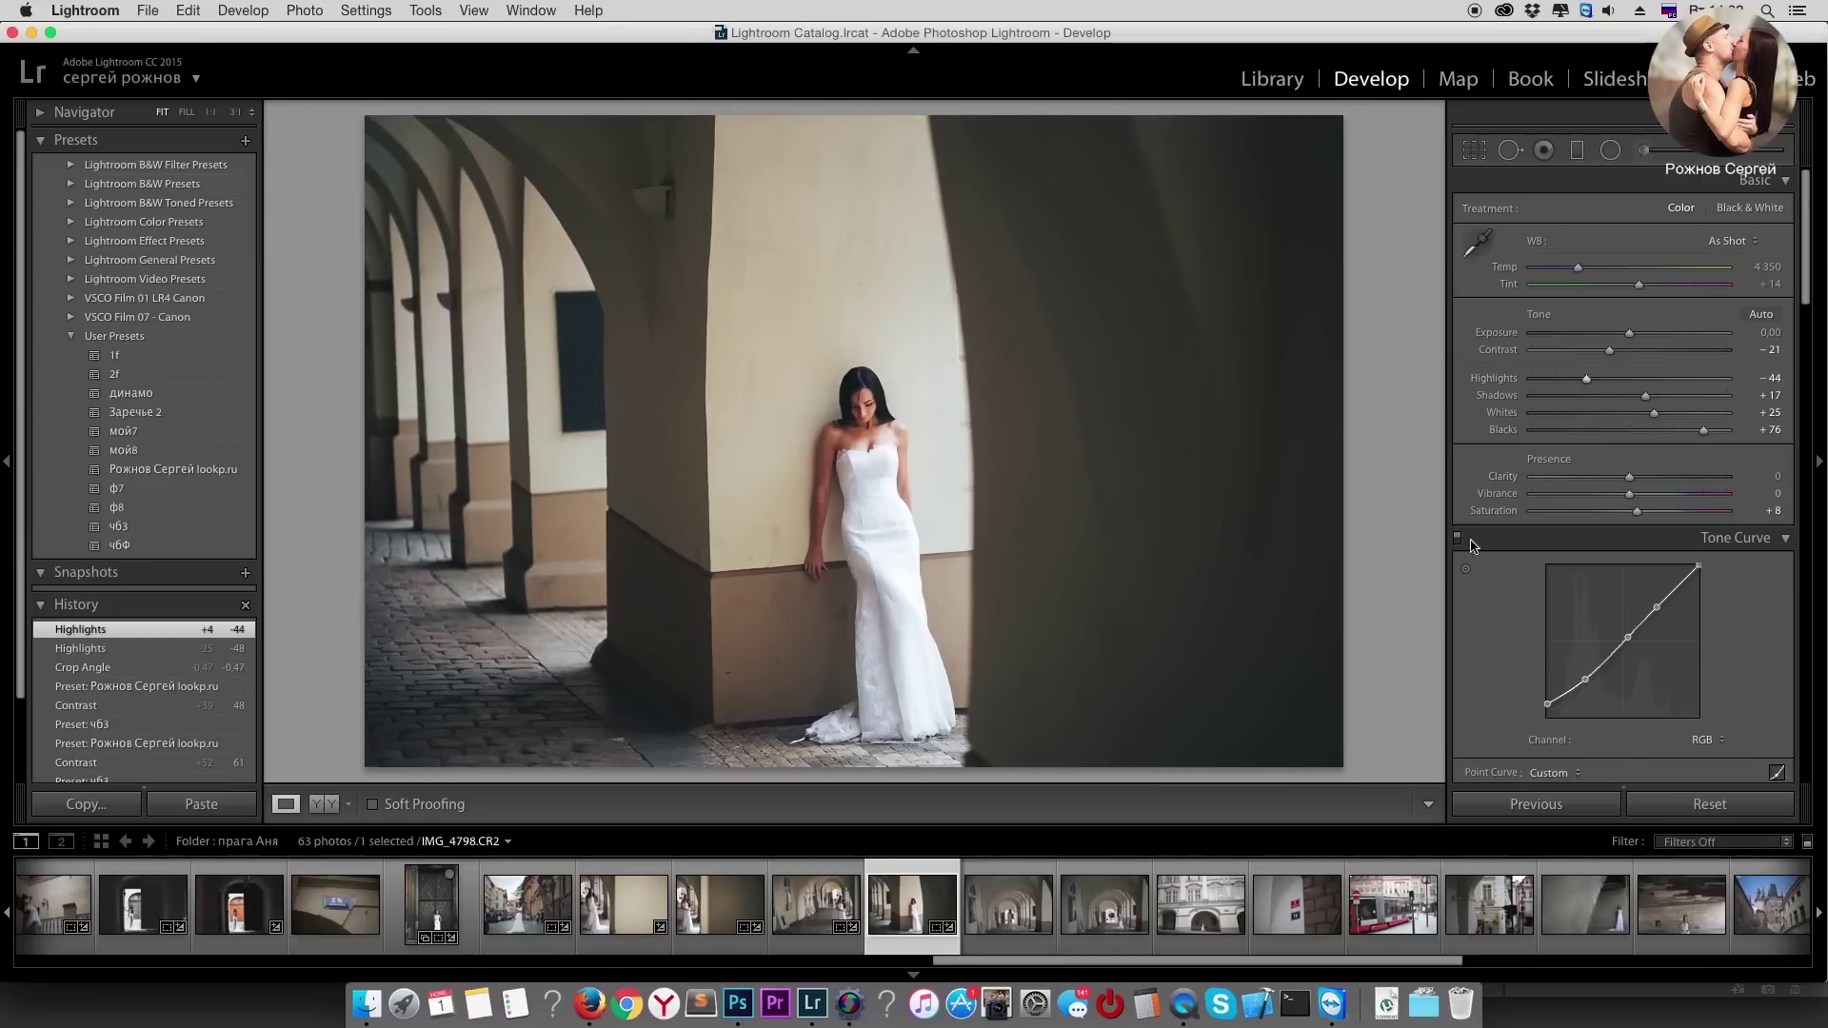
pyautogui.rightClick(919, 877)
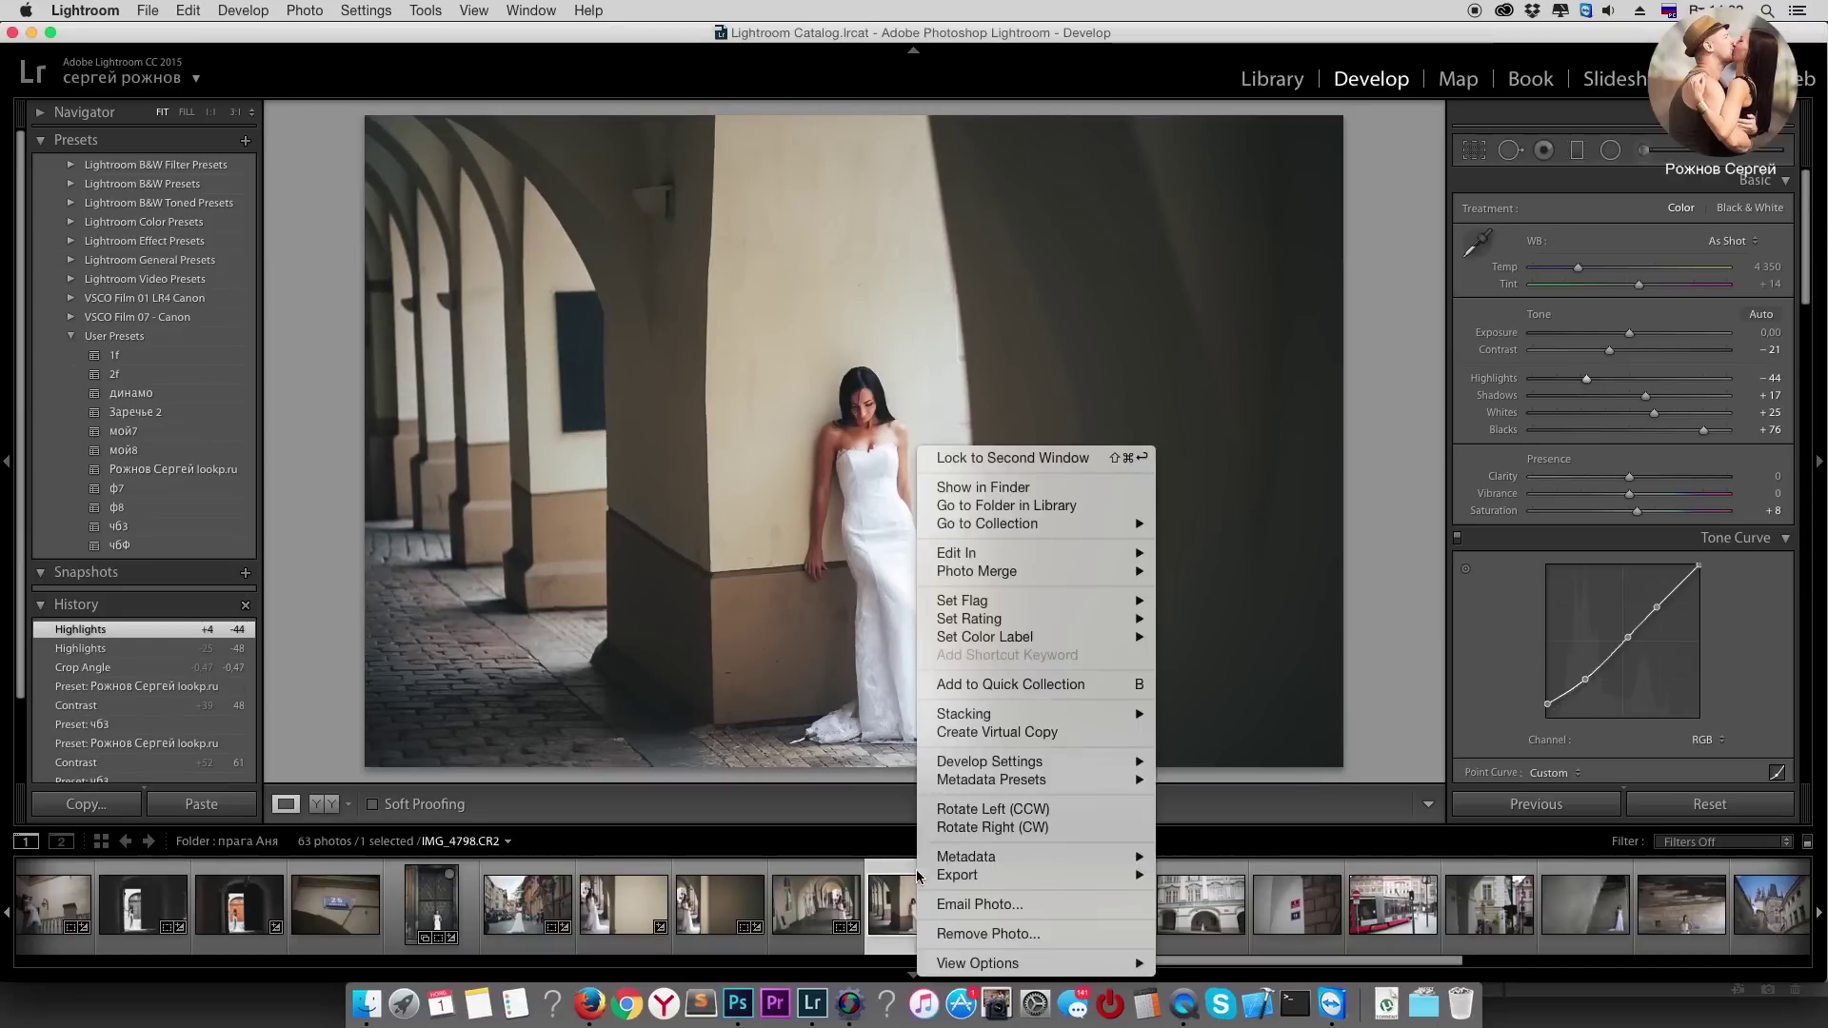
pyautogui.moveTo(999, 873)
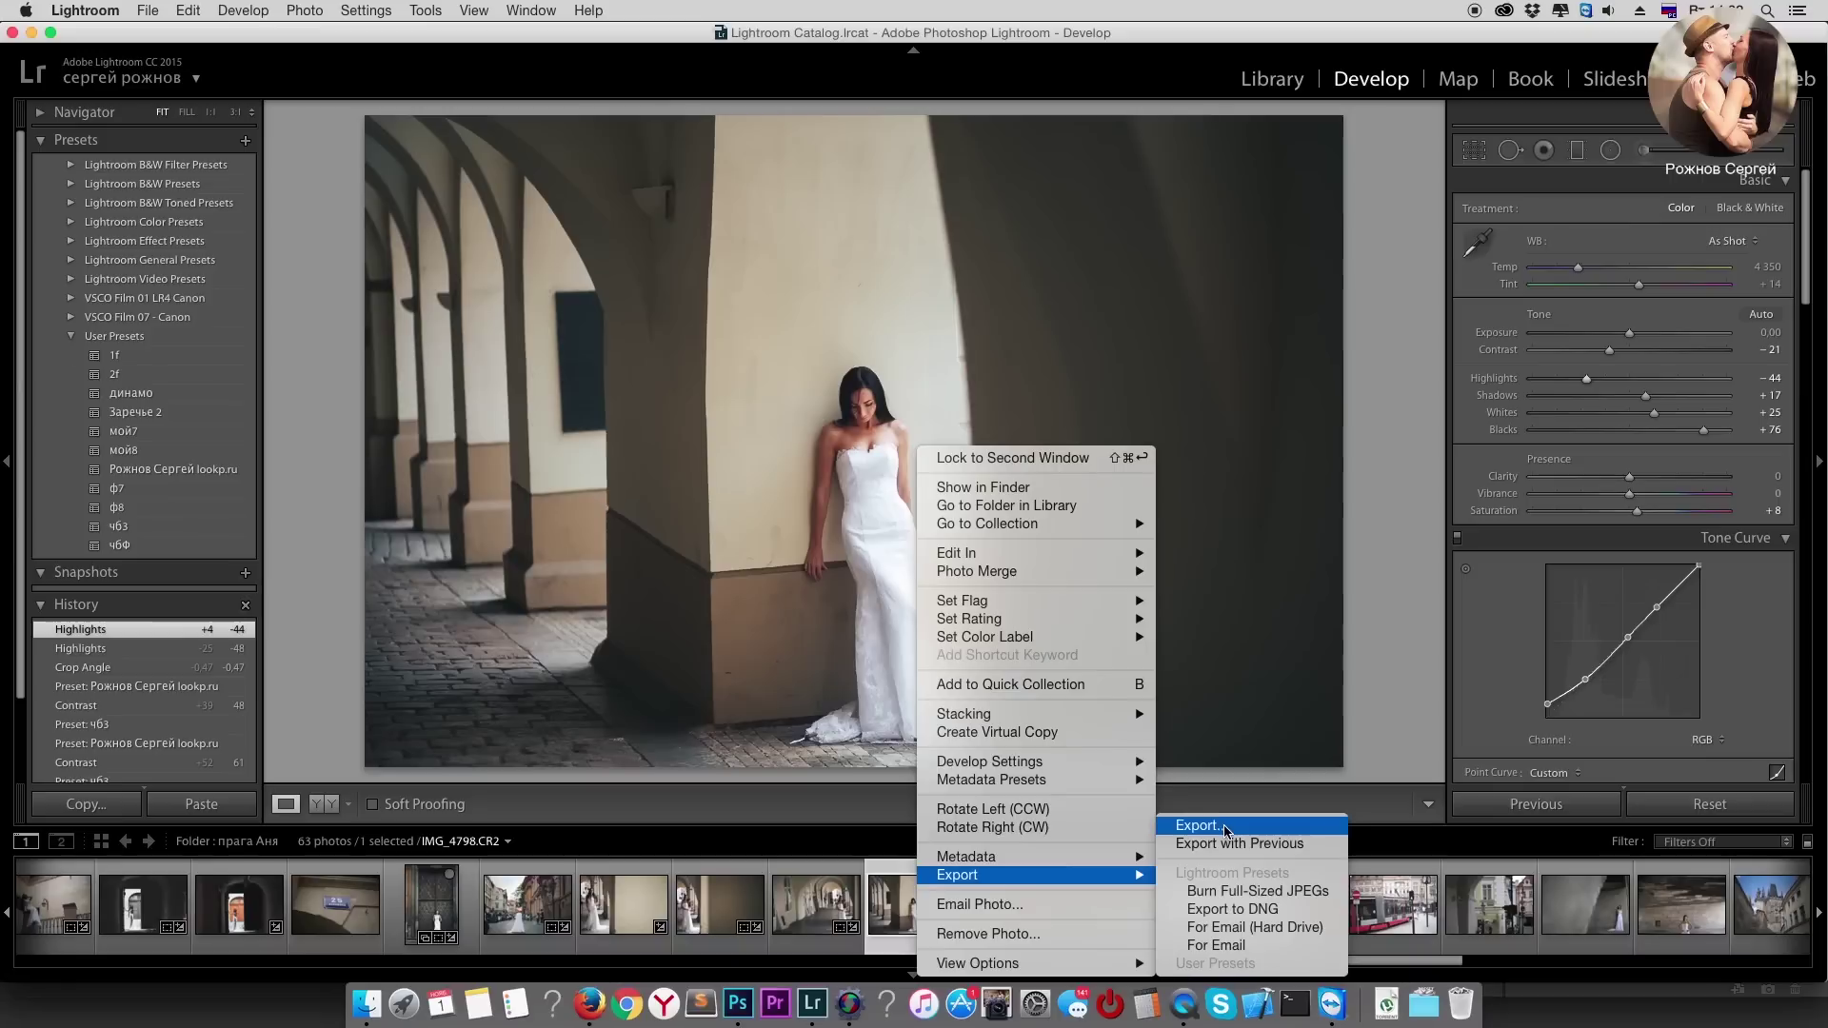
# Step: Export the photo to the Data folder with the custom file name 'цуцу'
pyautogui.click(1397, 762)
pyautogui.rightClick(886, 884)
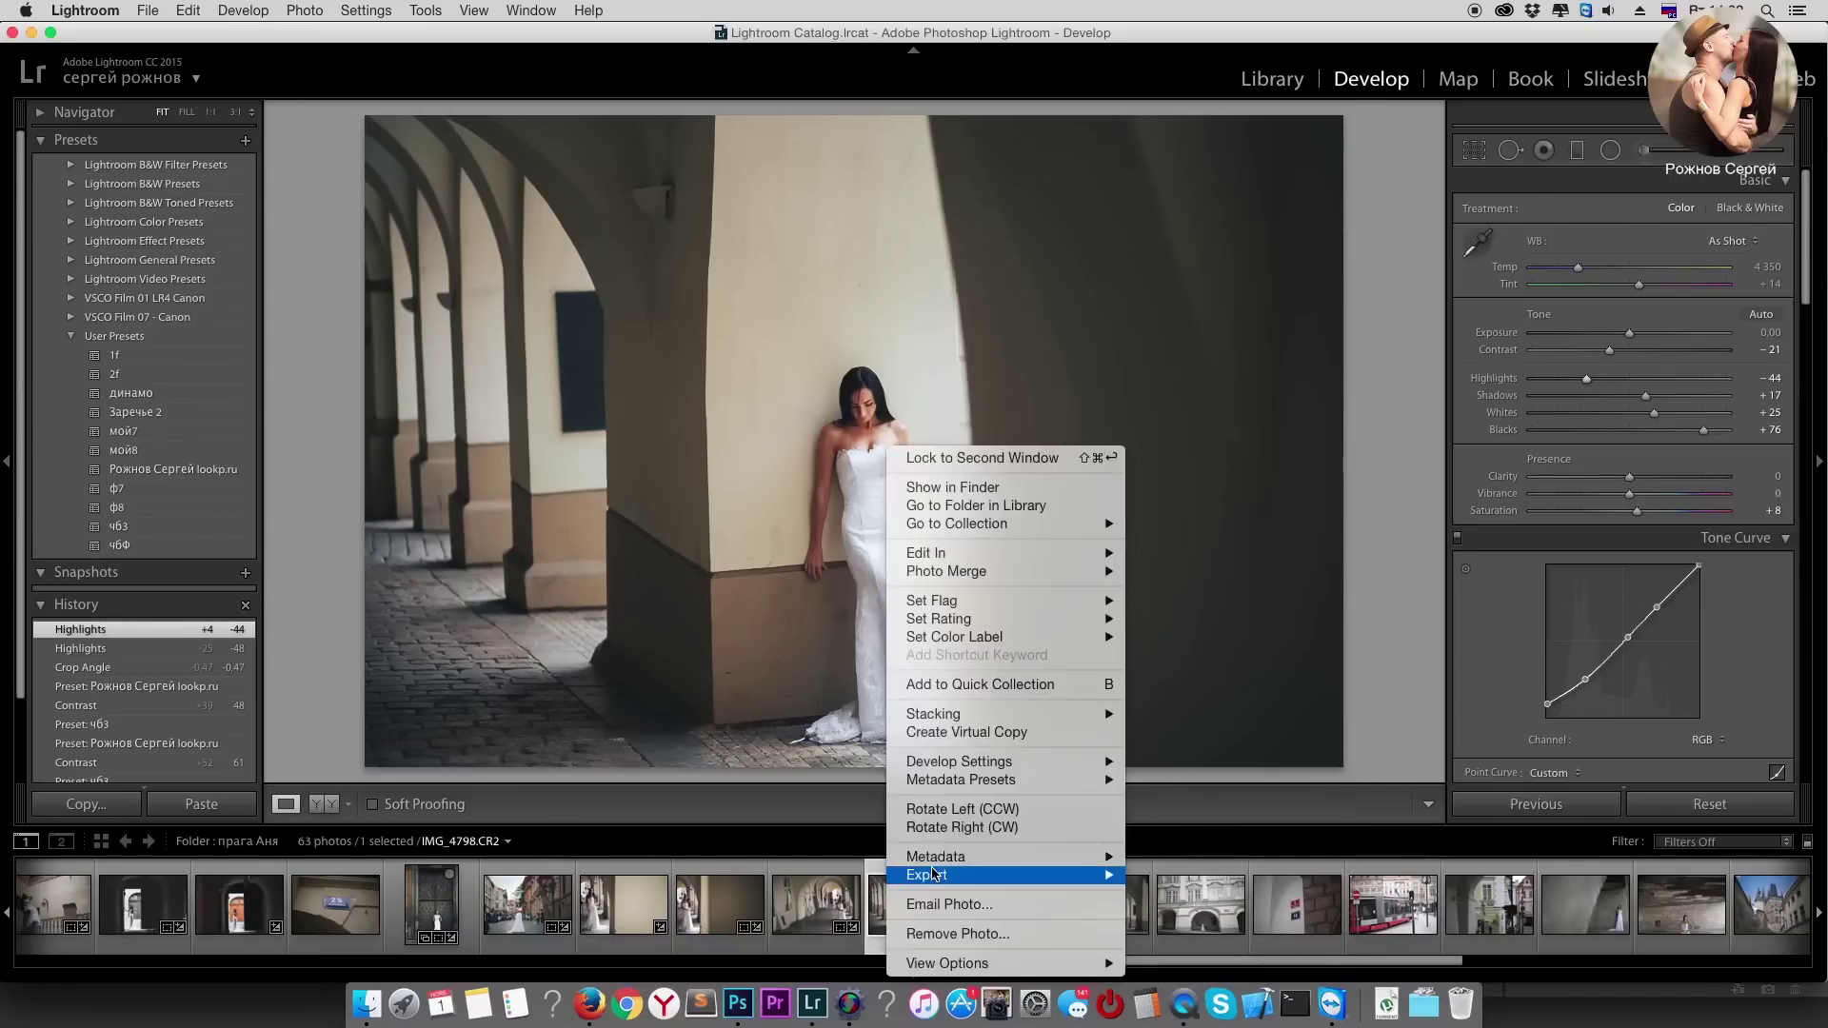
pyautogui.click(1154, 826)
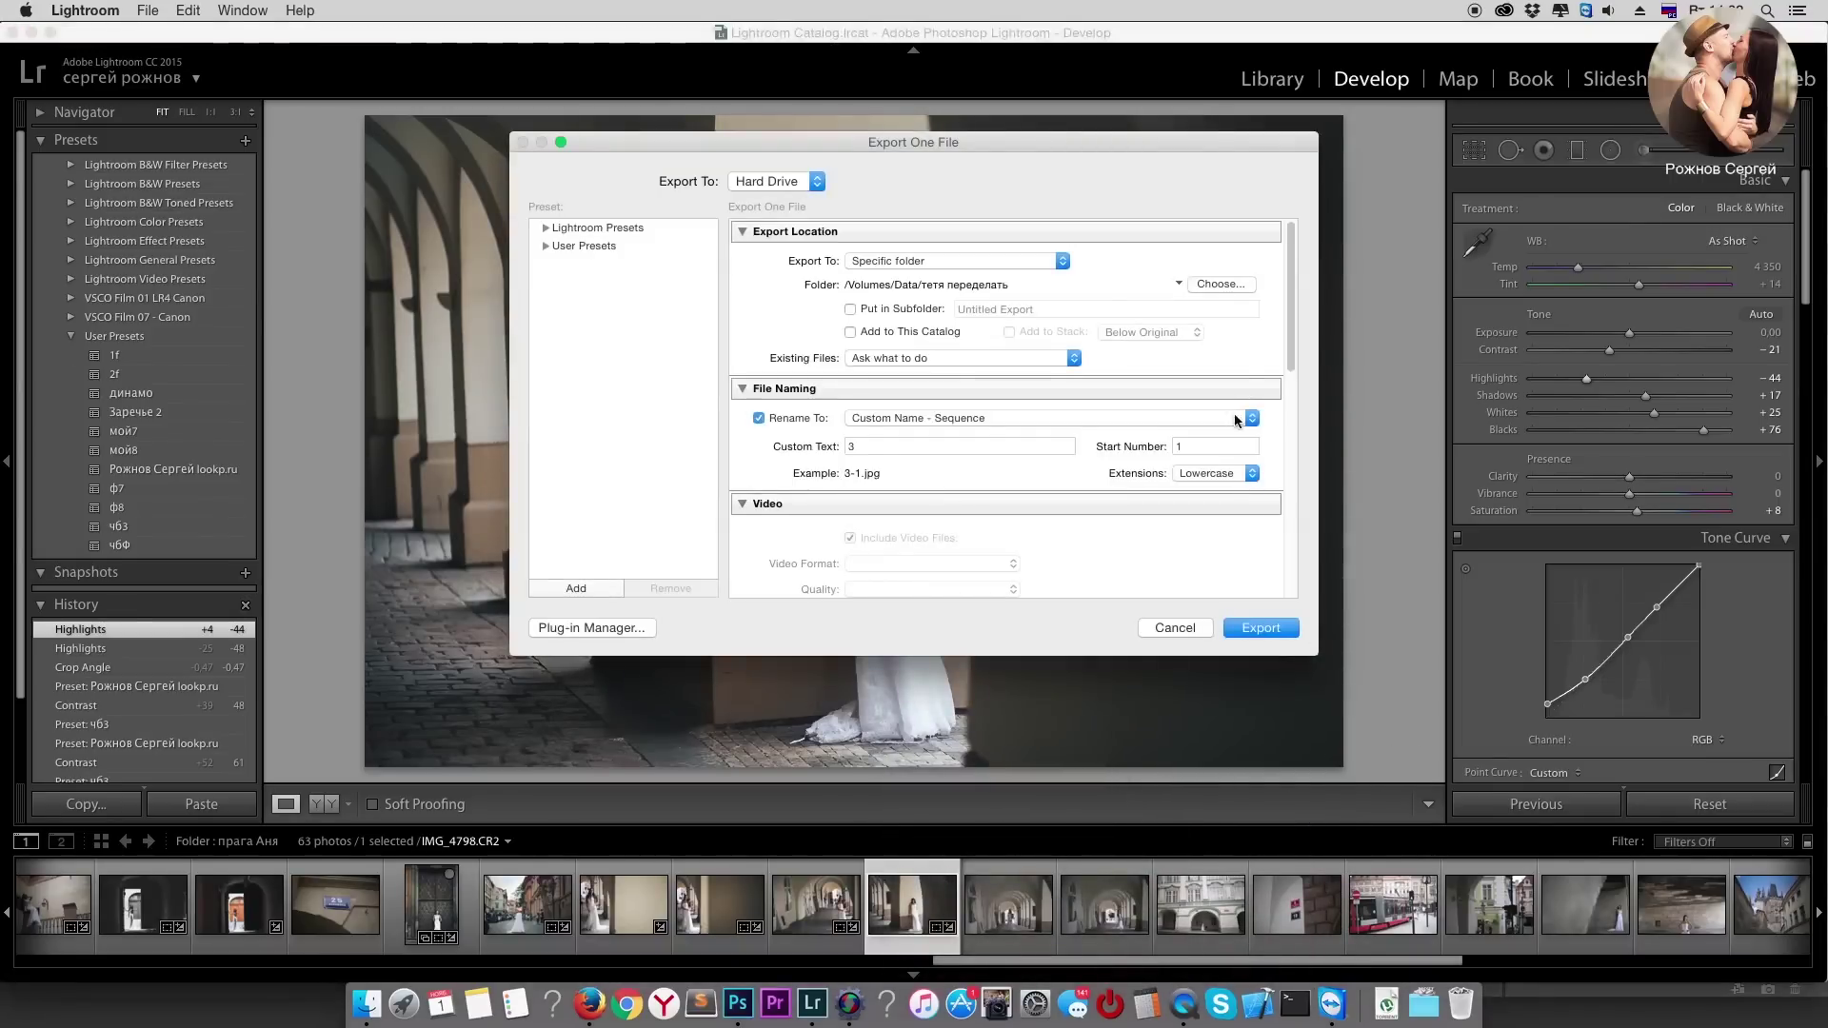
pyautogui.click(1226, 284)
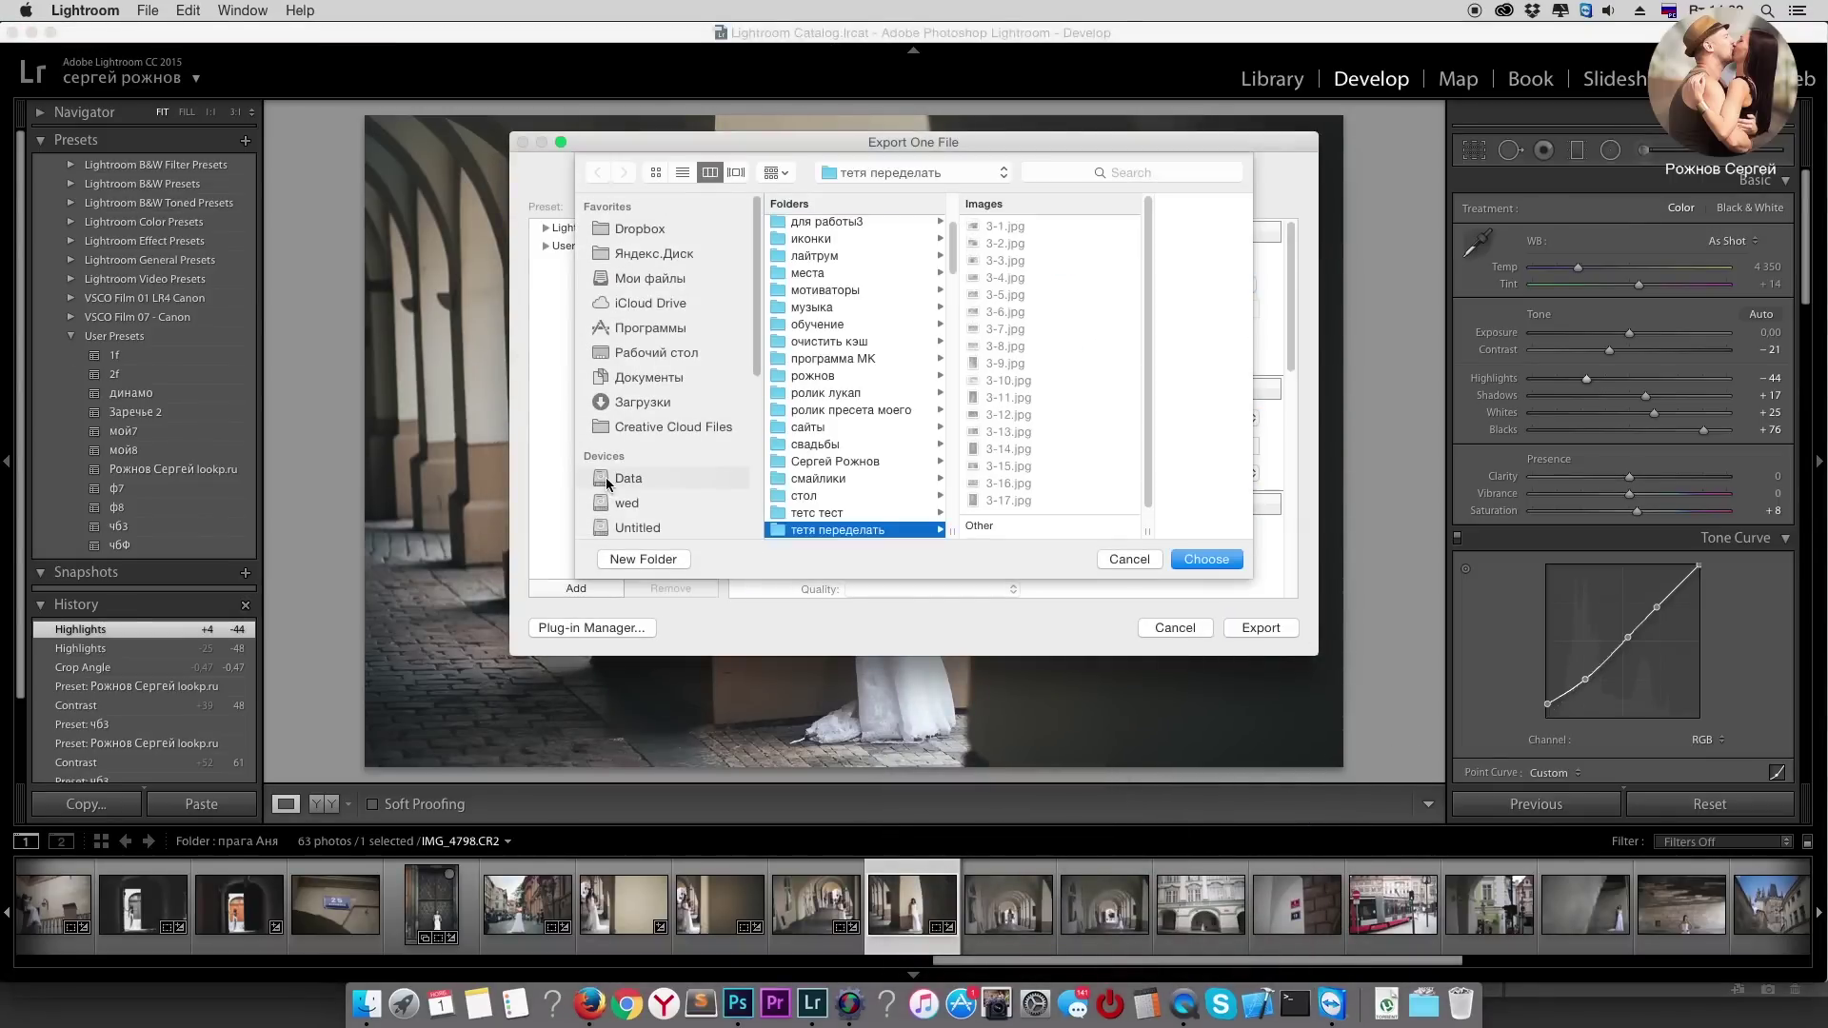
pyautogui.click(1194, 562)
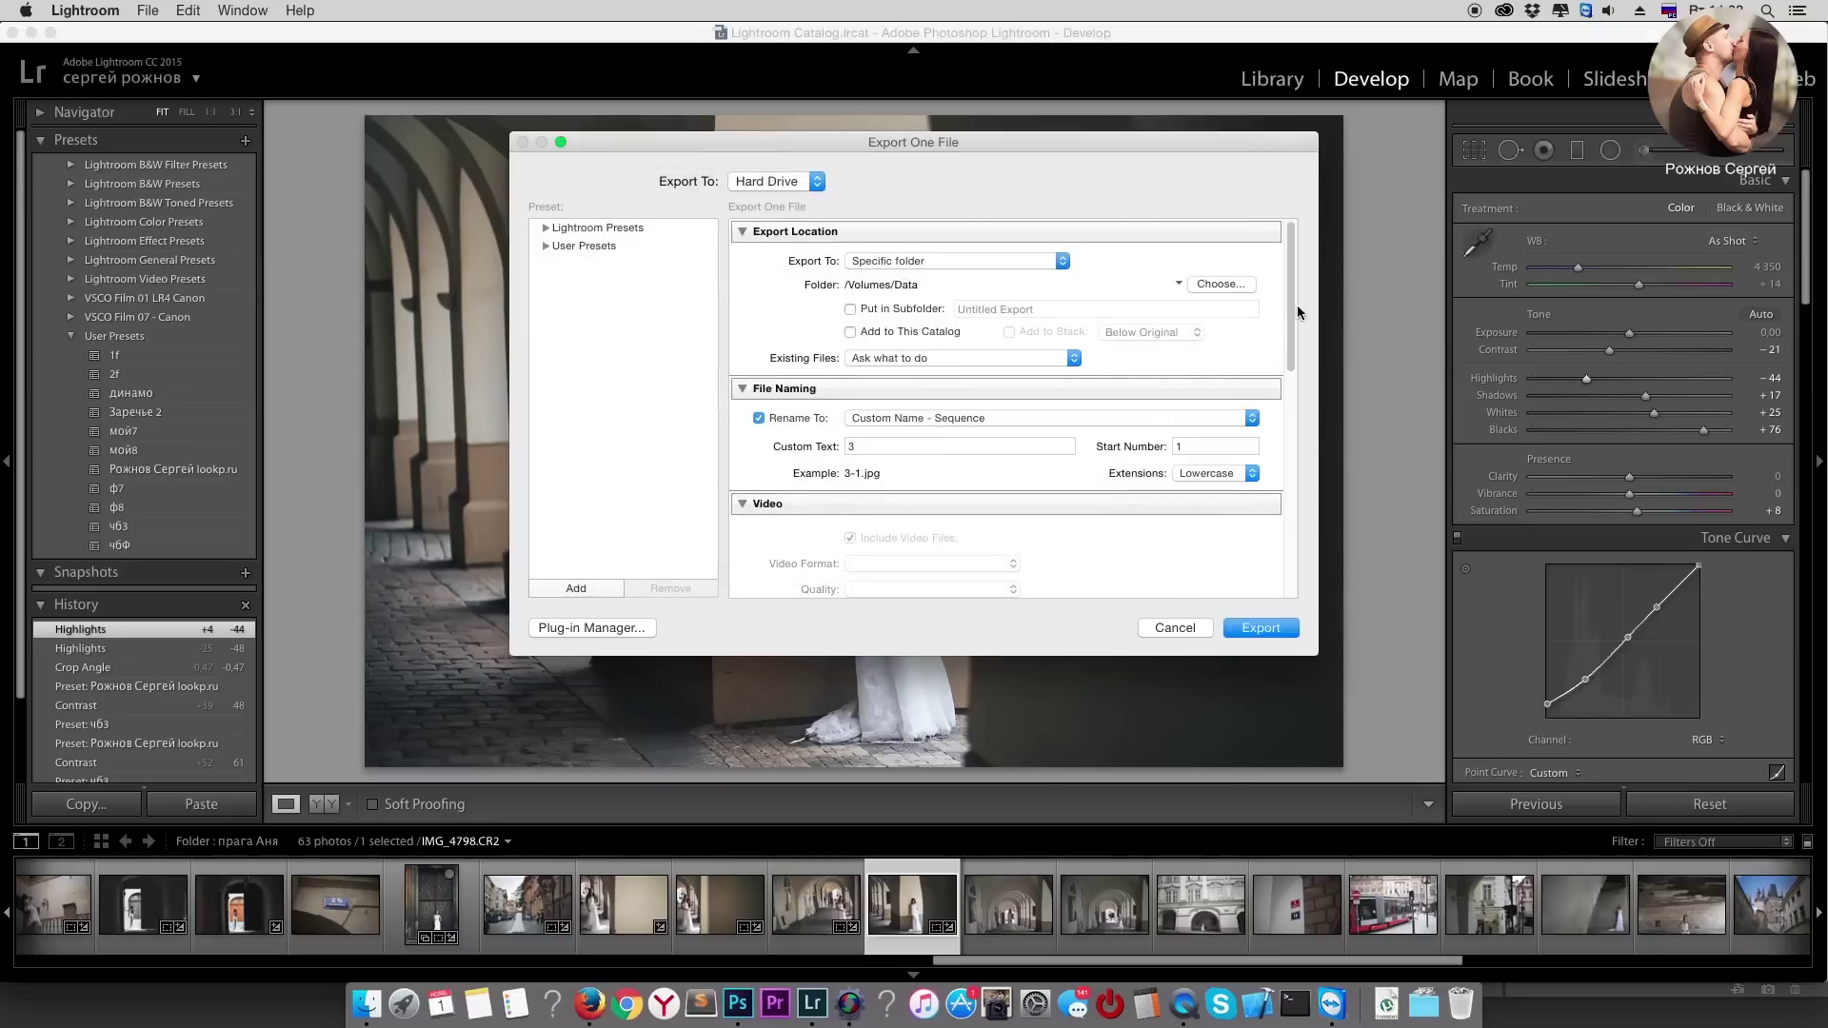
pyautogui.scroll(-3, 1295, 314)
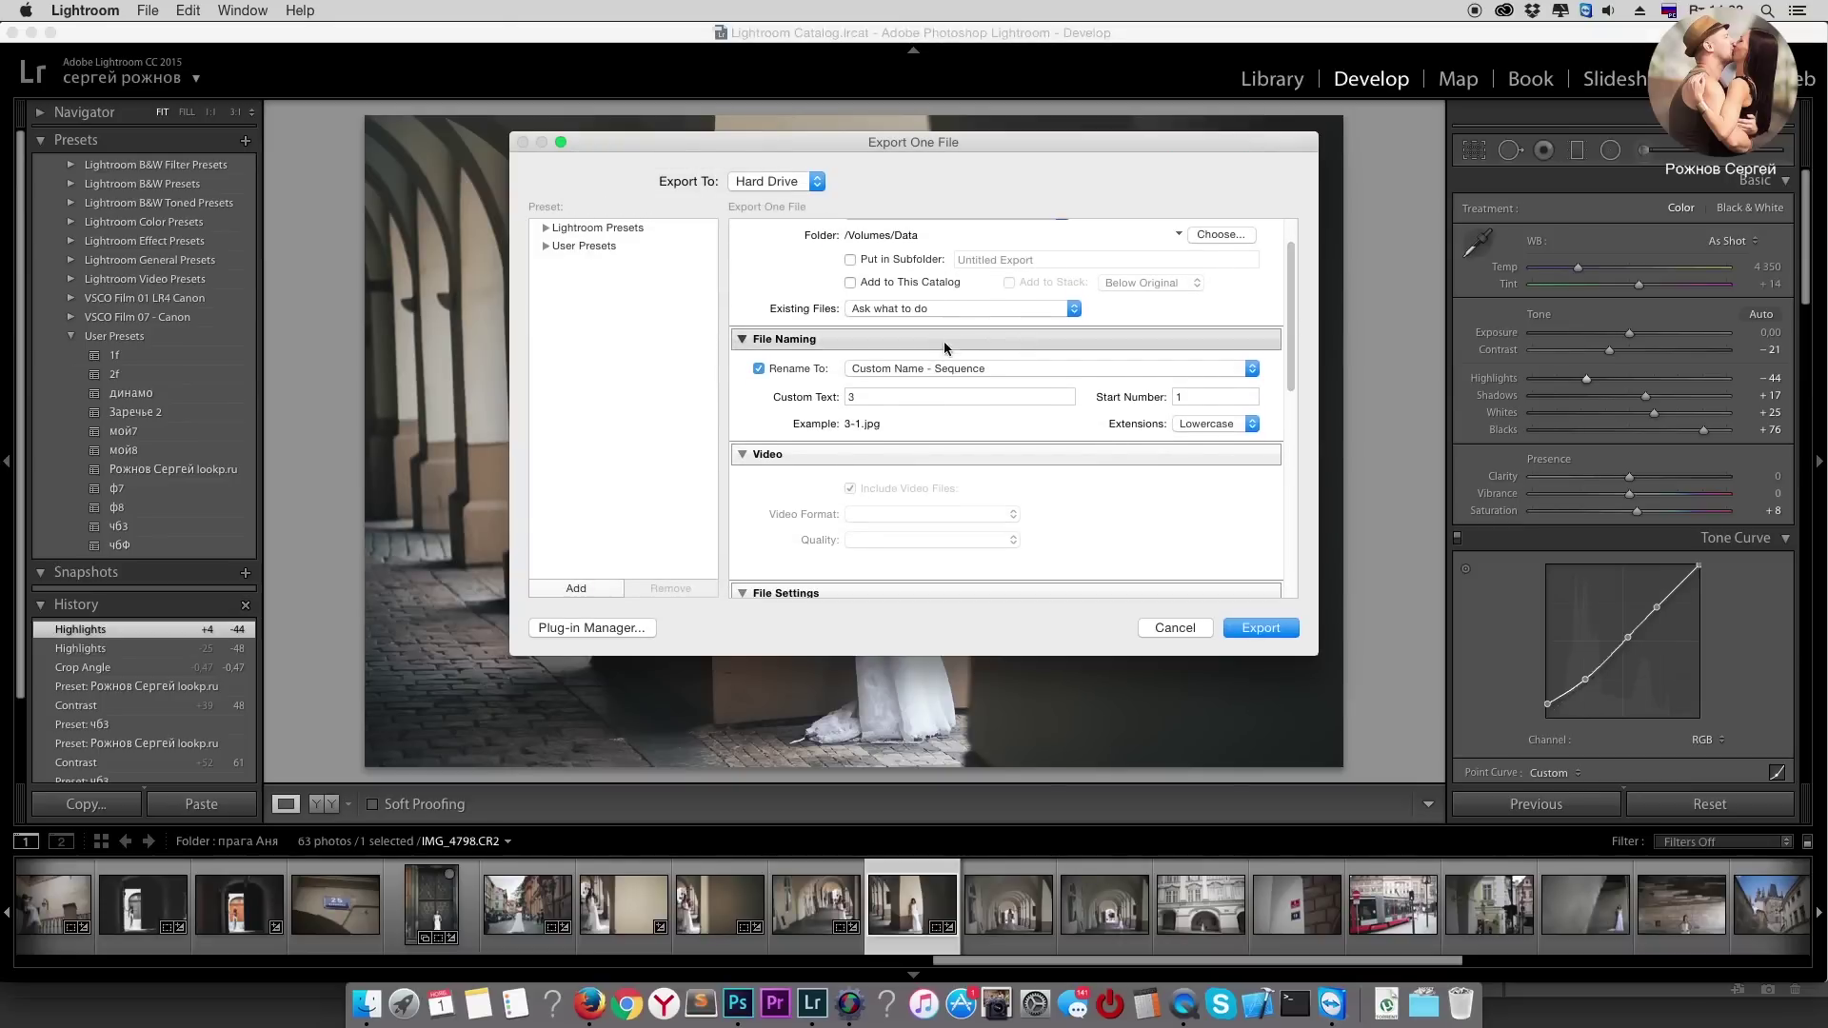
pyautogui.doubleClick(851, 397)
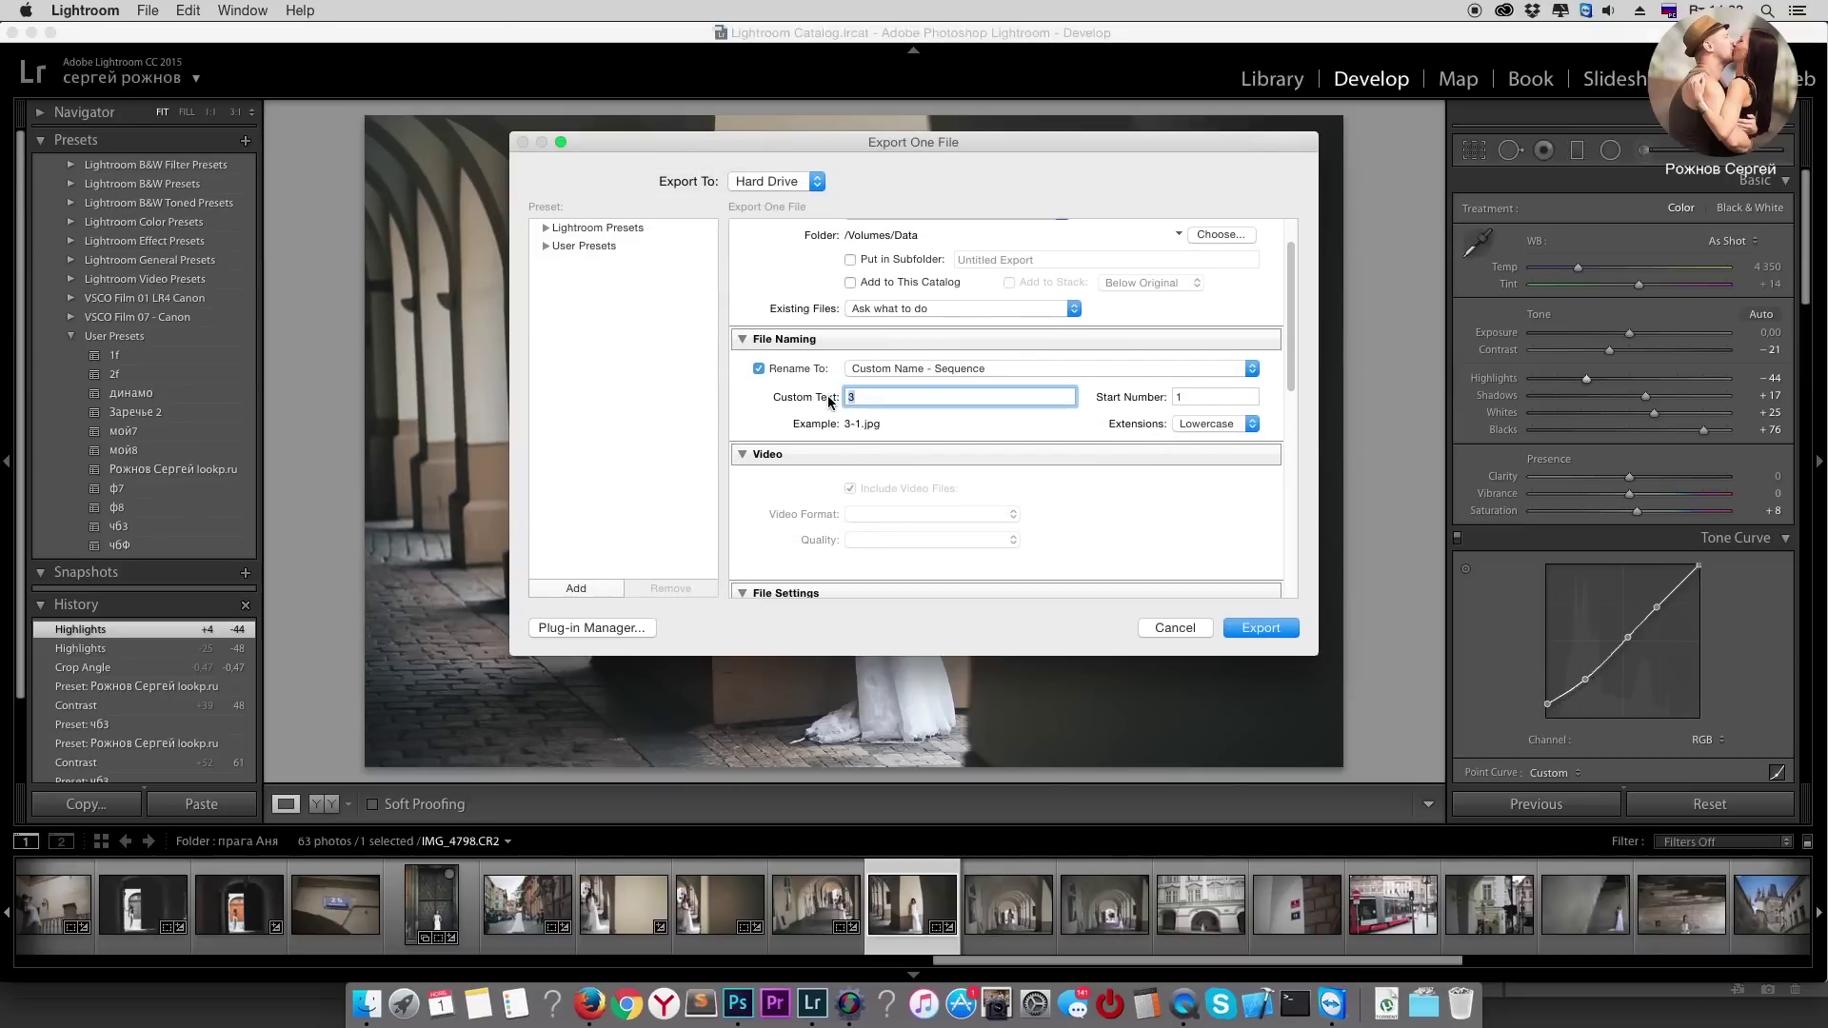
pyautogui.write('цуцу')
# Step: Turn on Resize to Fit by Long Edge and enter 2500 pixels as the size
pyautogui.scroll(-3, 1302, 413)
pyautogui.scroll(-2, 1302, 414)
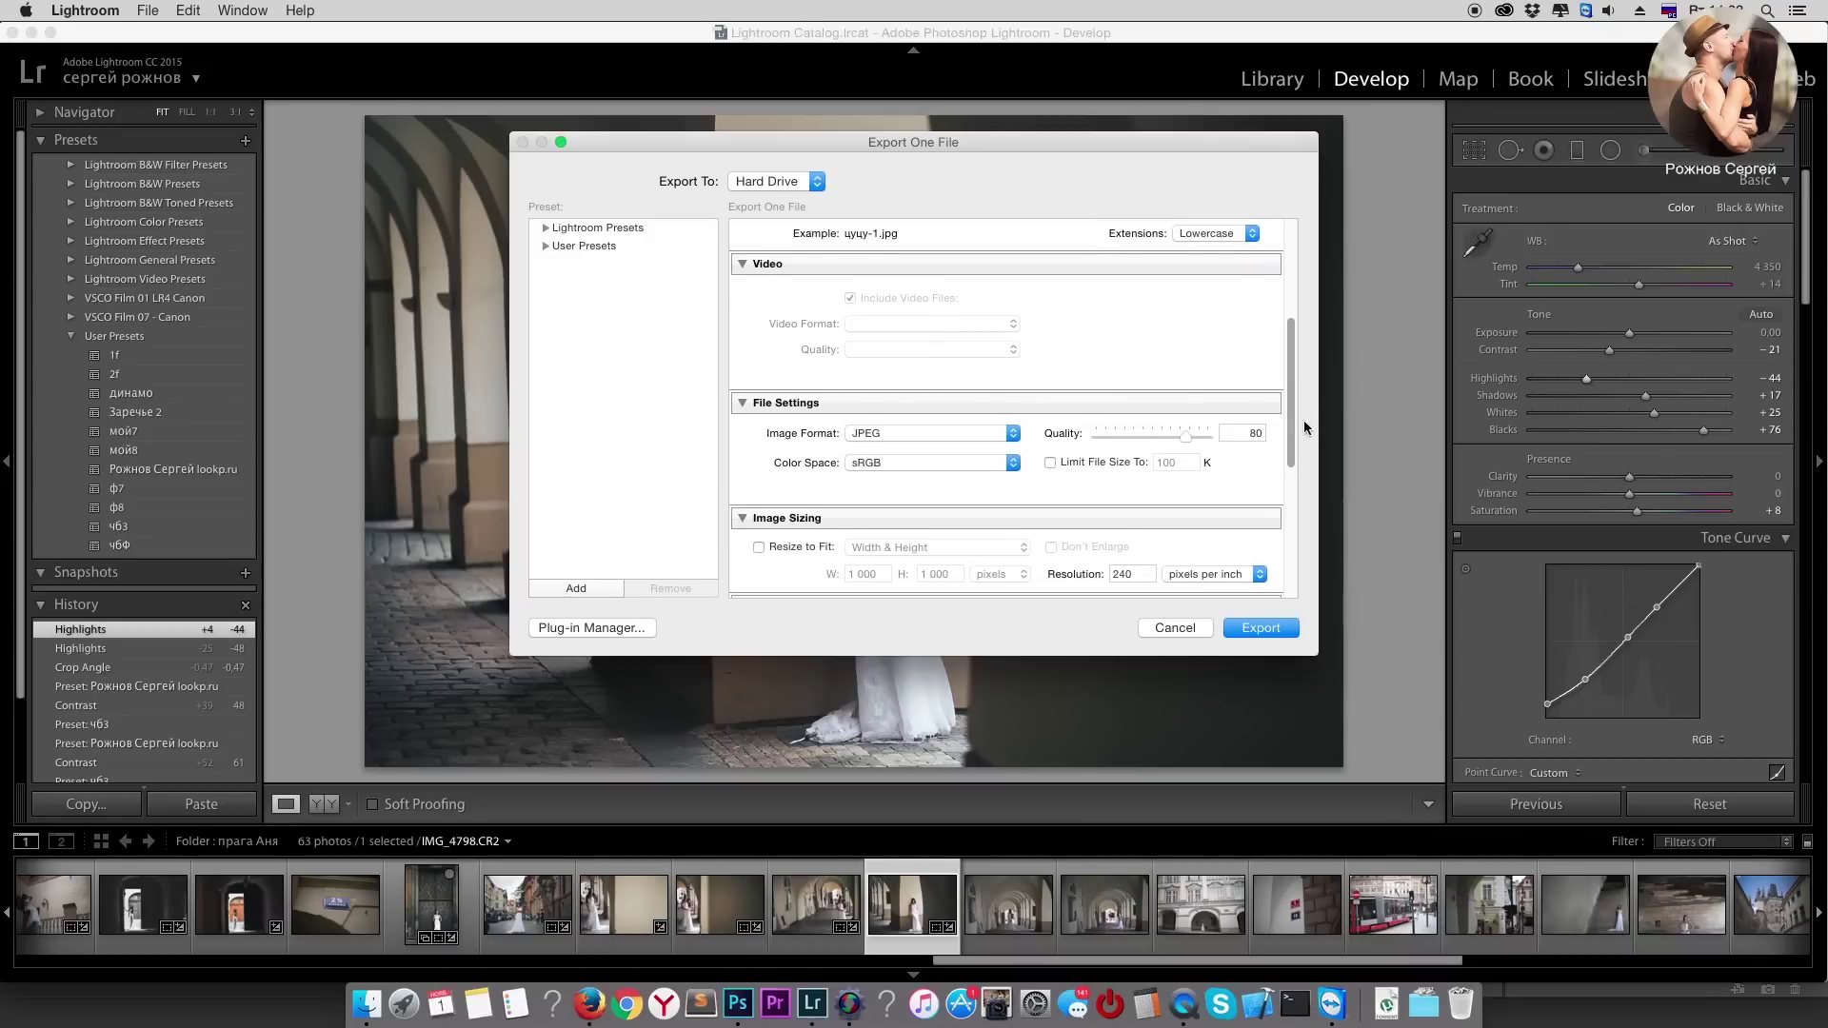
pyautogui.scroll(-3, 1286, 438)
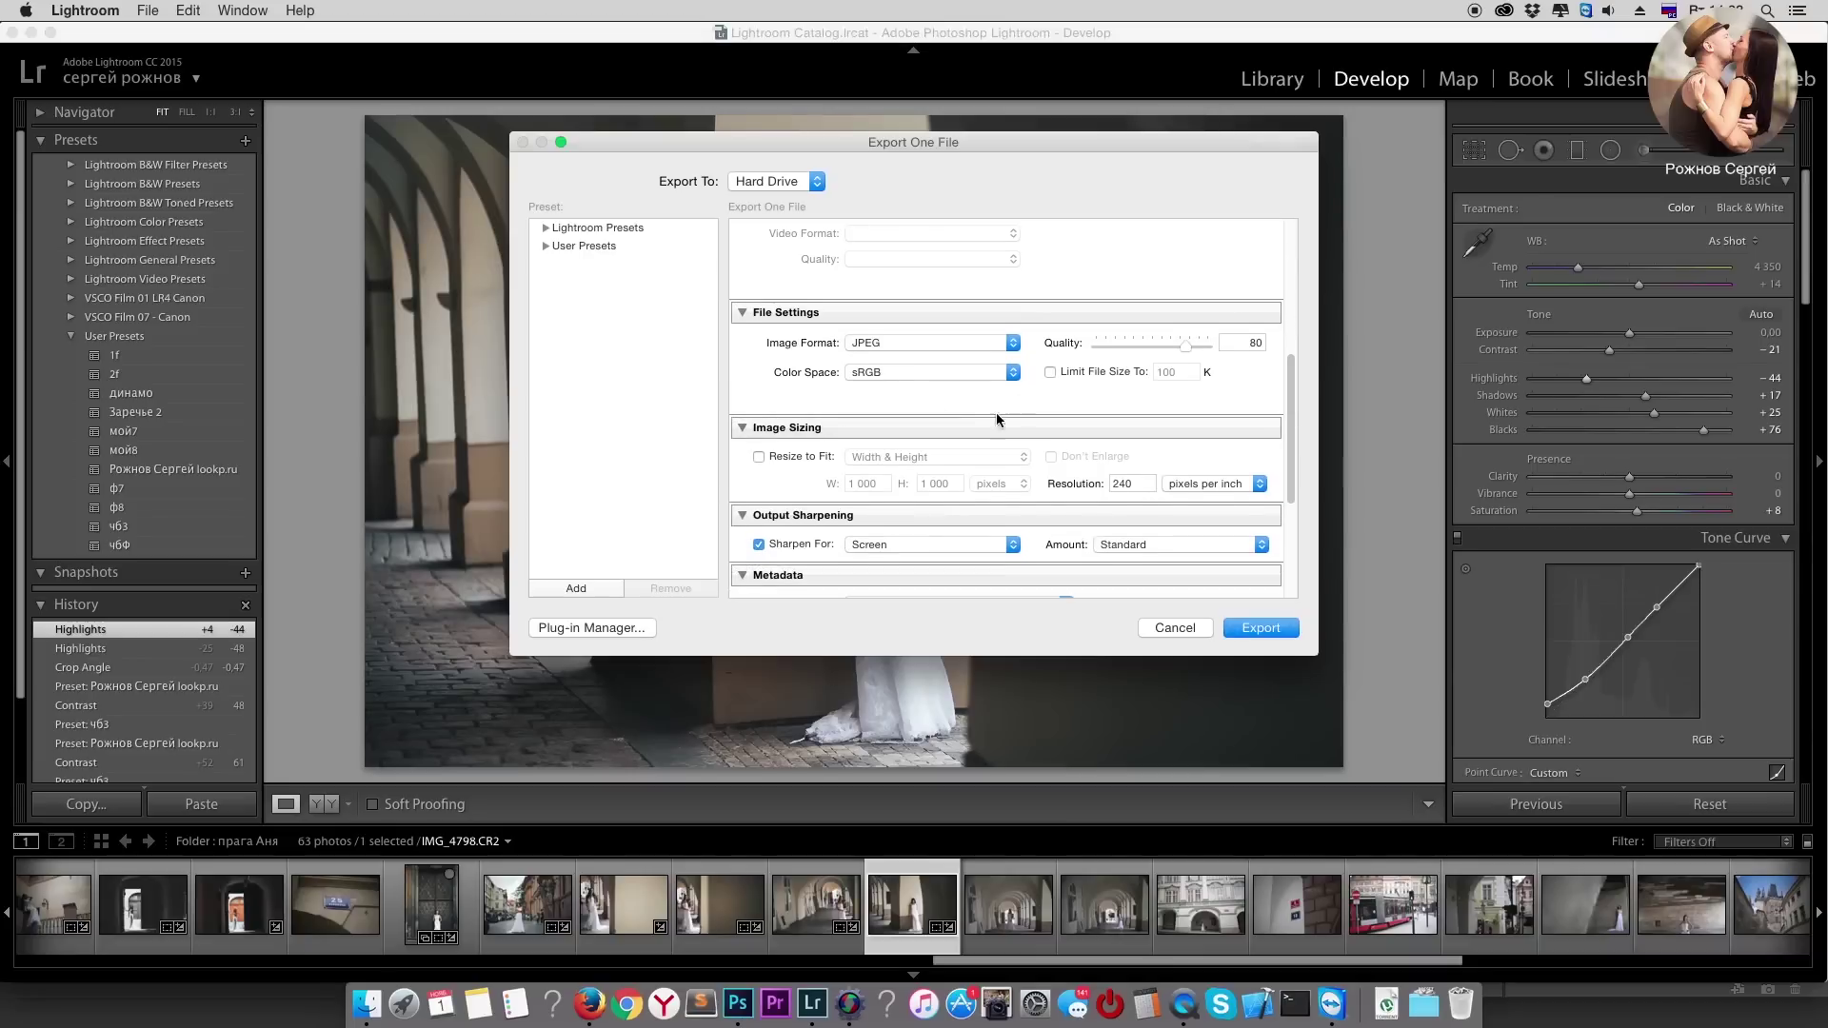
pyautogui.click(757, 457)
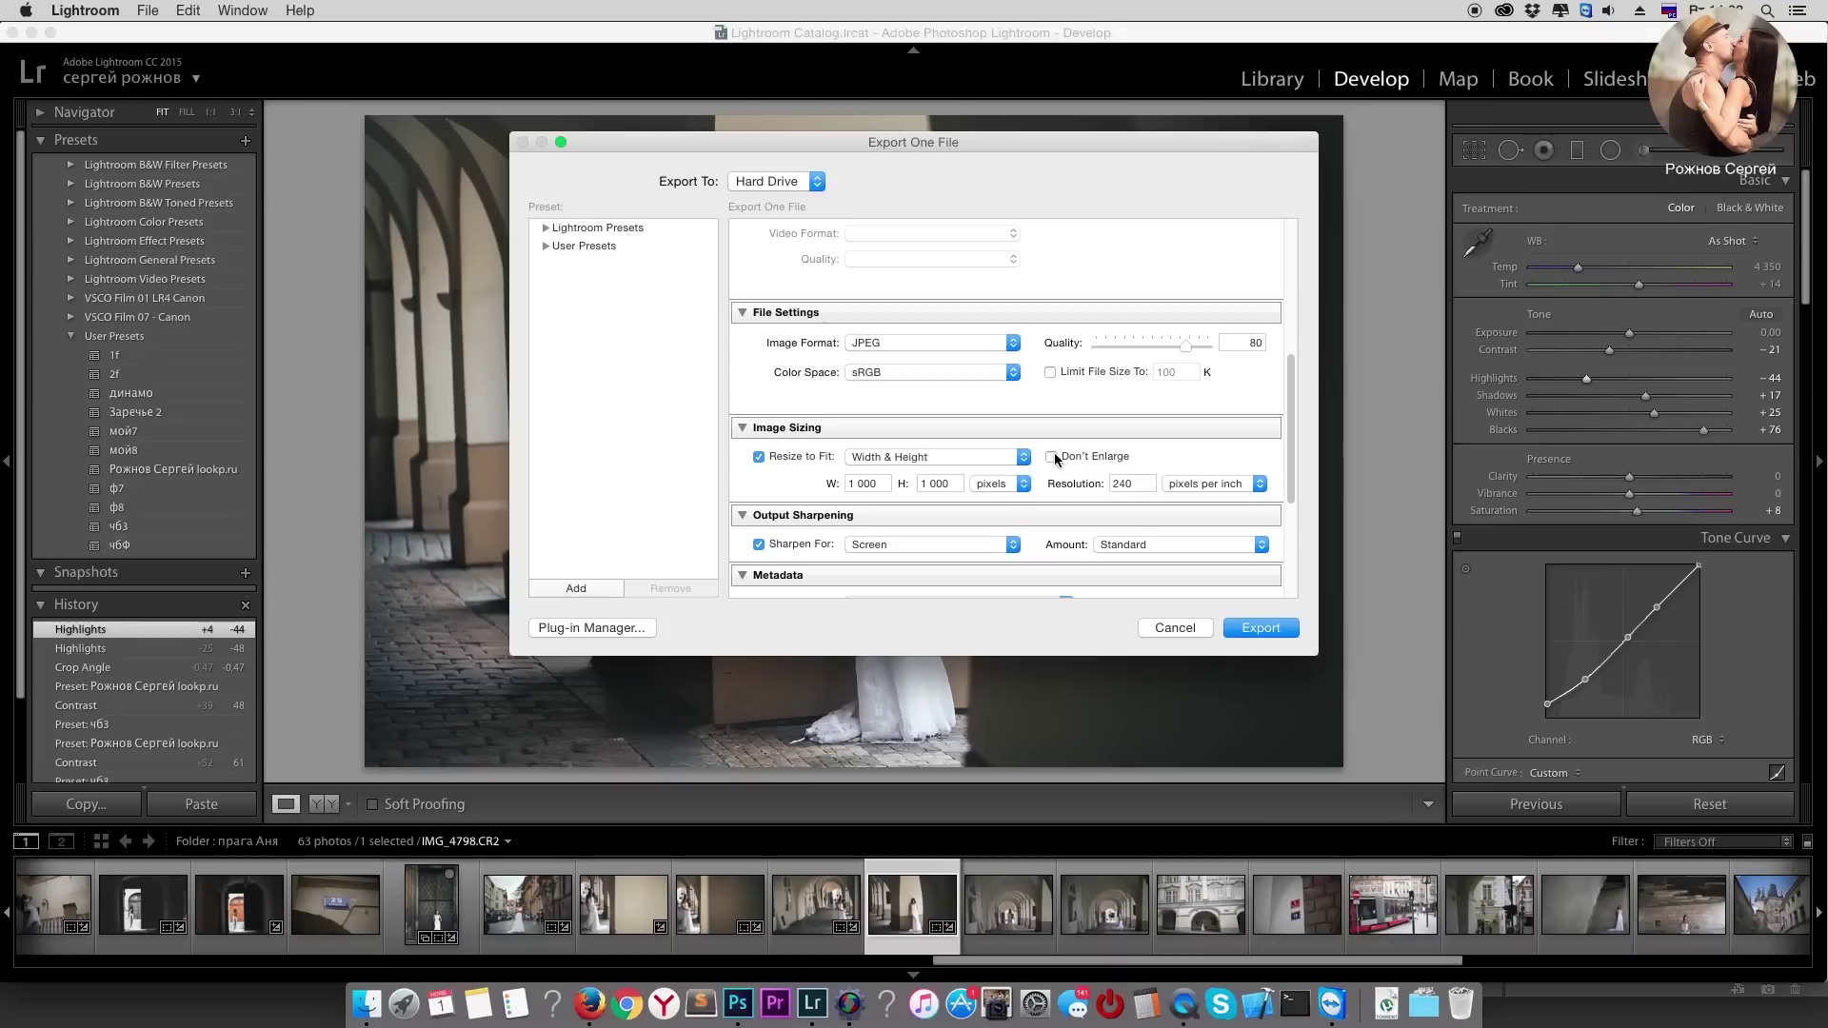
pyautogui.click(758, 457)
pyautogui.click(759, 457)
pyautogui.click(997, 461)
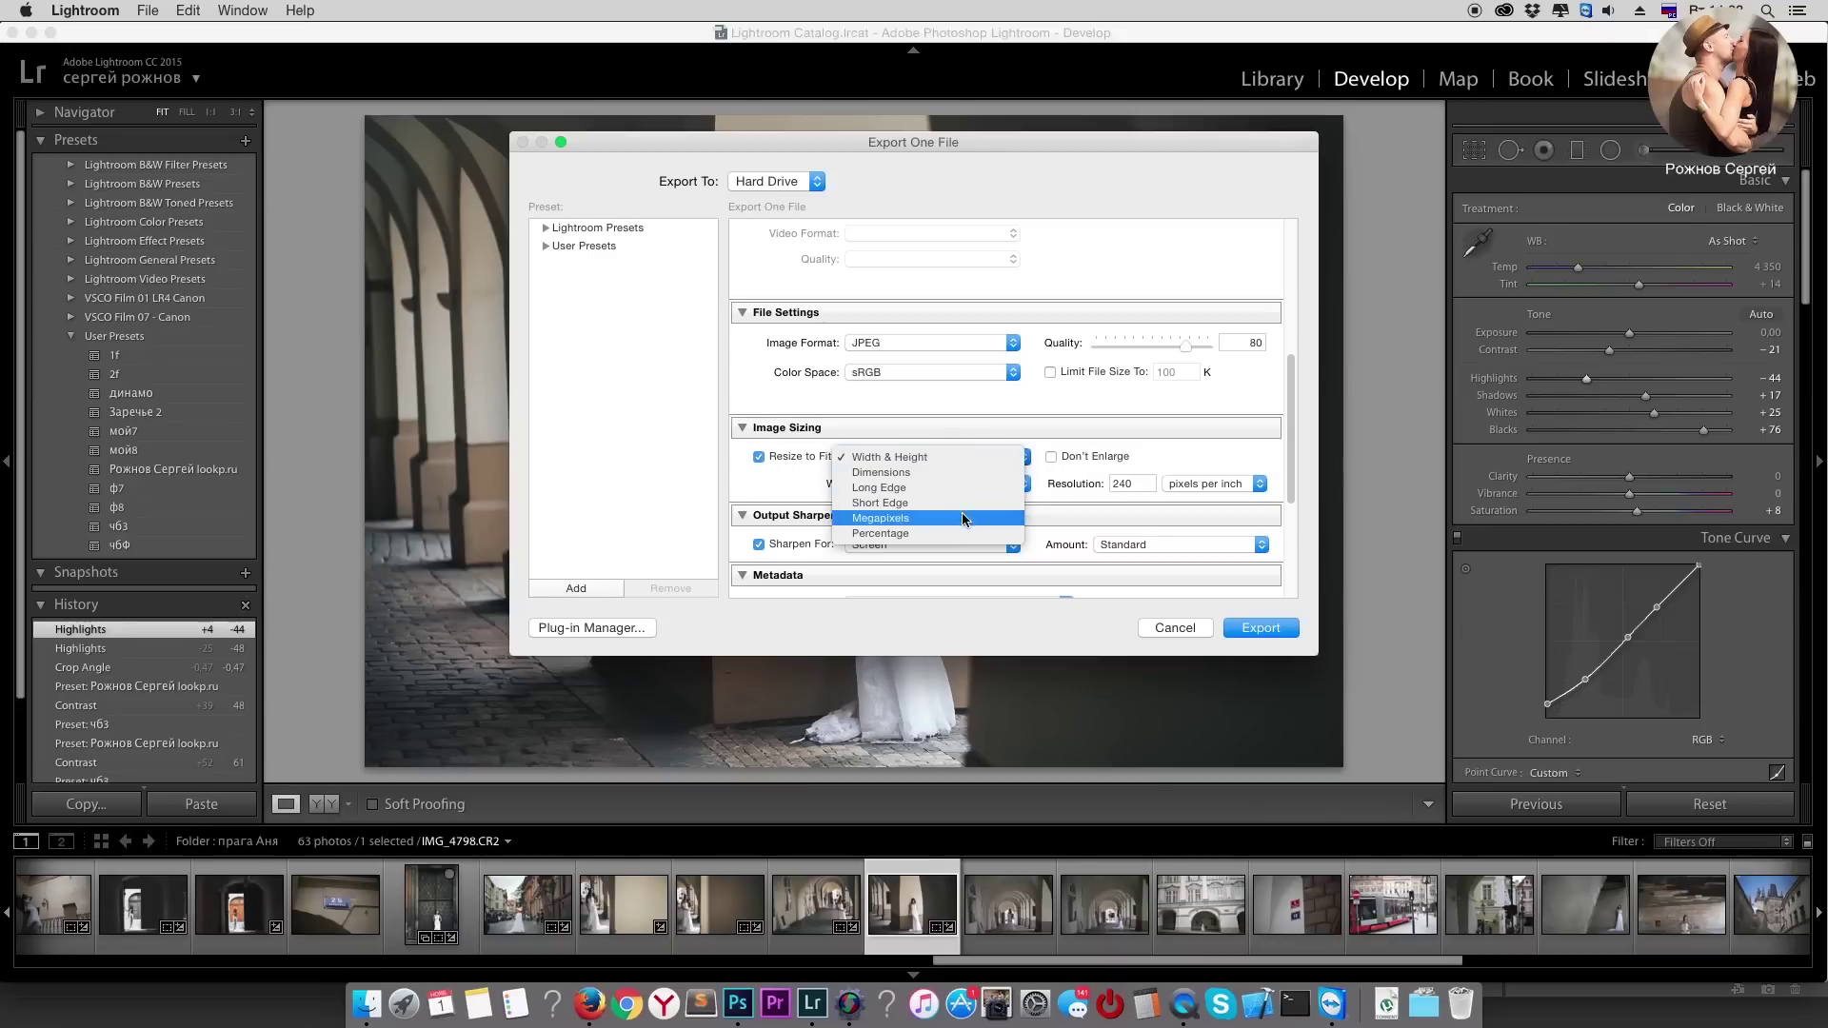
pyautogui.click(938, 488)
pyautogui.doubleClick(932, 482)
pyautogui.write('2500')
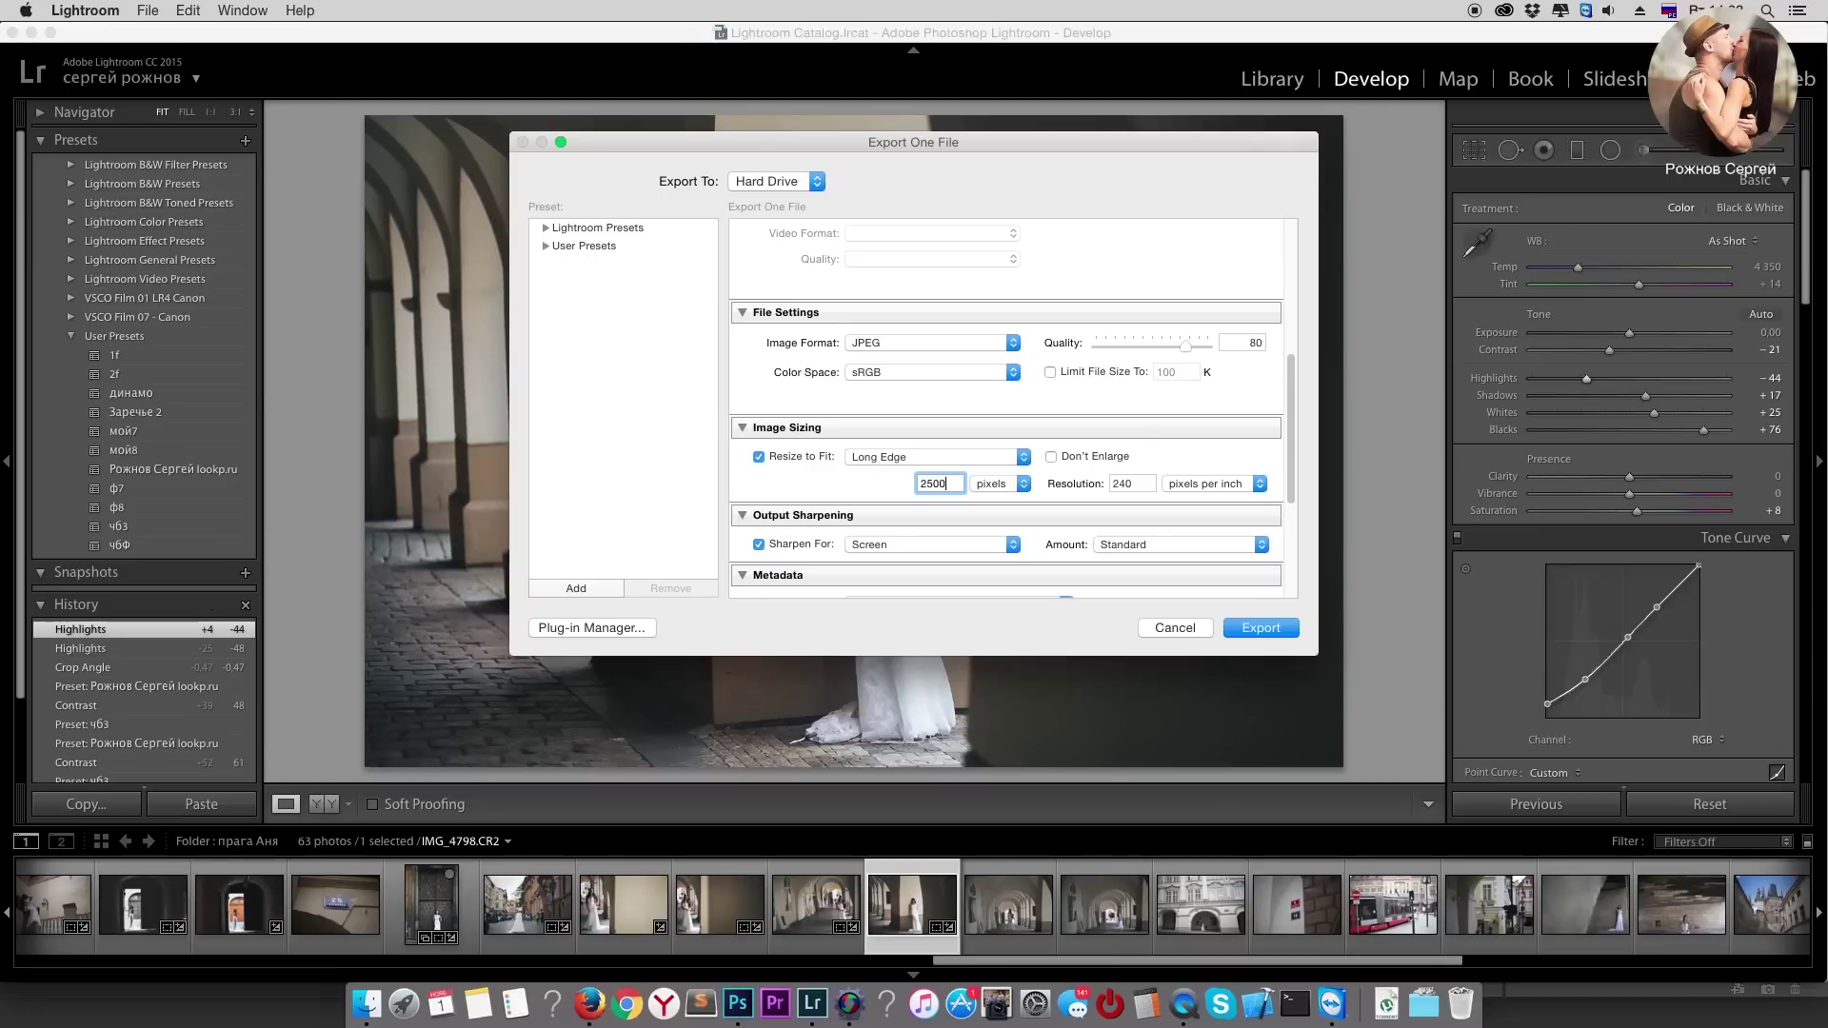
pyautogui.press('Return')
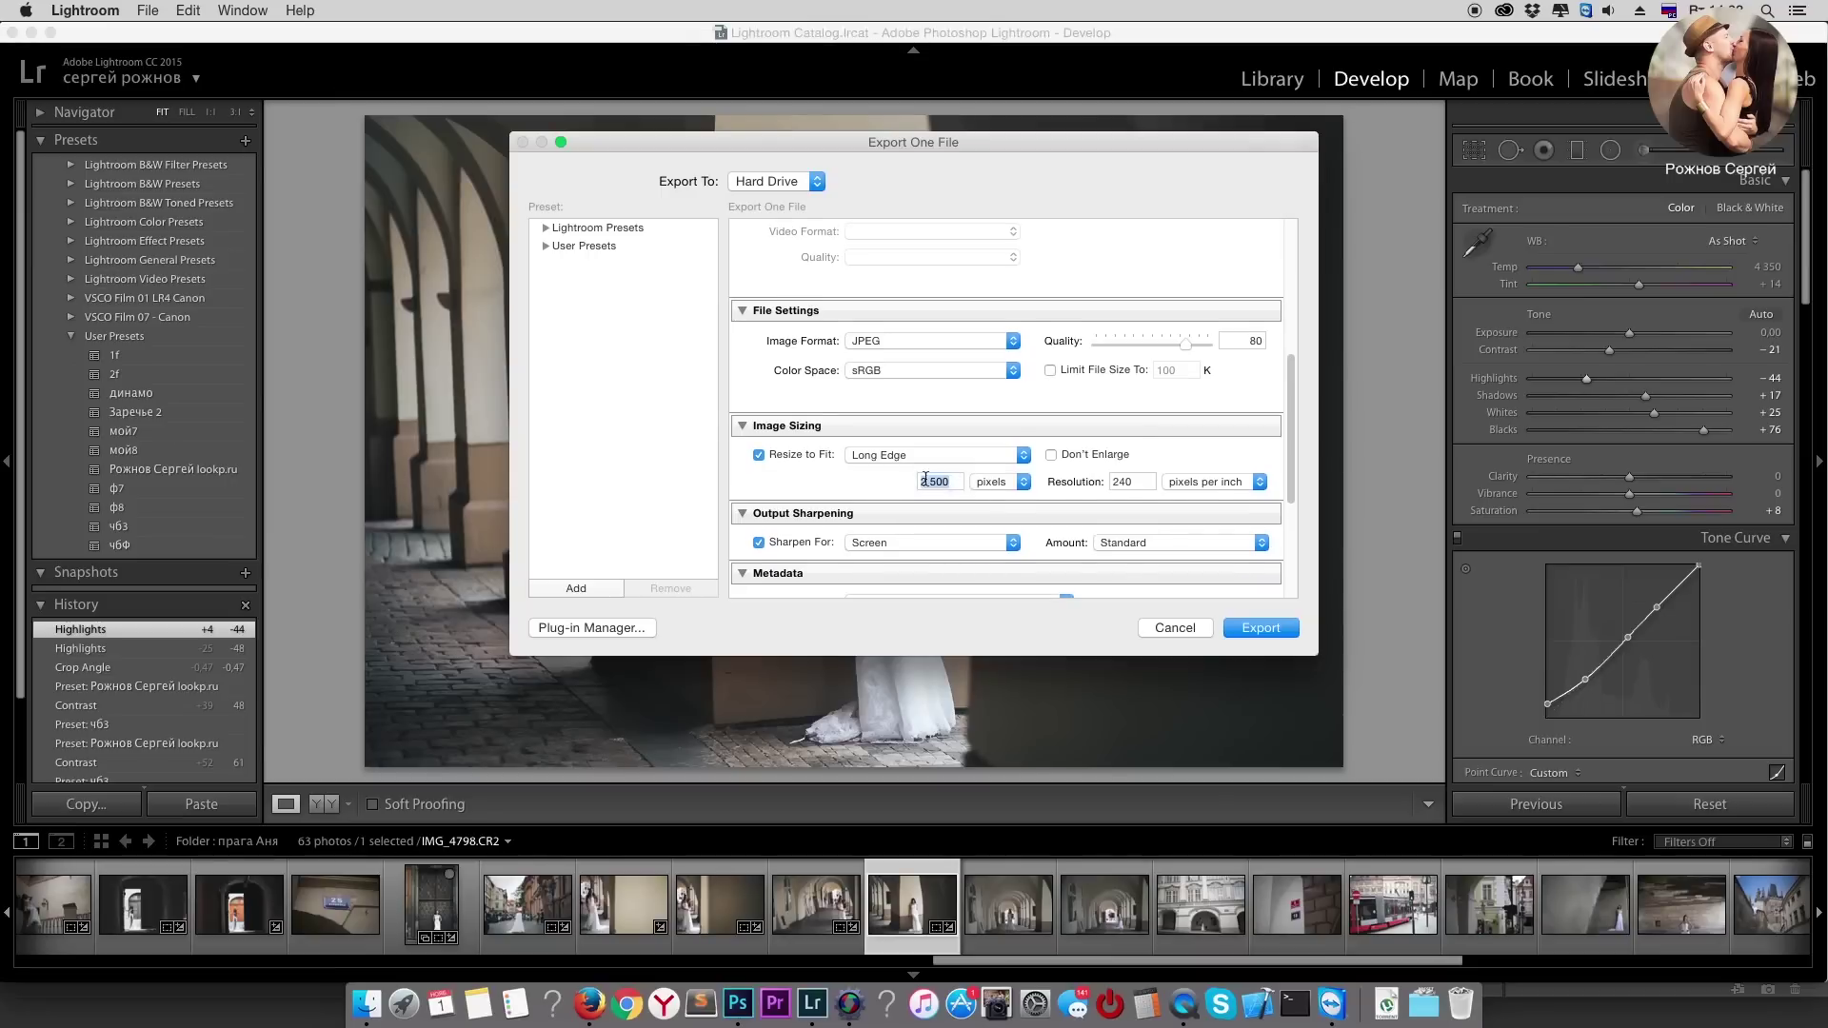
# Step: Correct the export's long-edge size to 3500 pixels
pyautogui.write('3500')
pyautogui.click(823, 493)
pyautogui.scroll(-2, 1297, 465)
pyautogui.scroll(-2, 1297, 464)
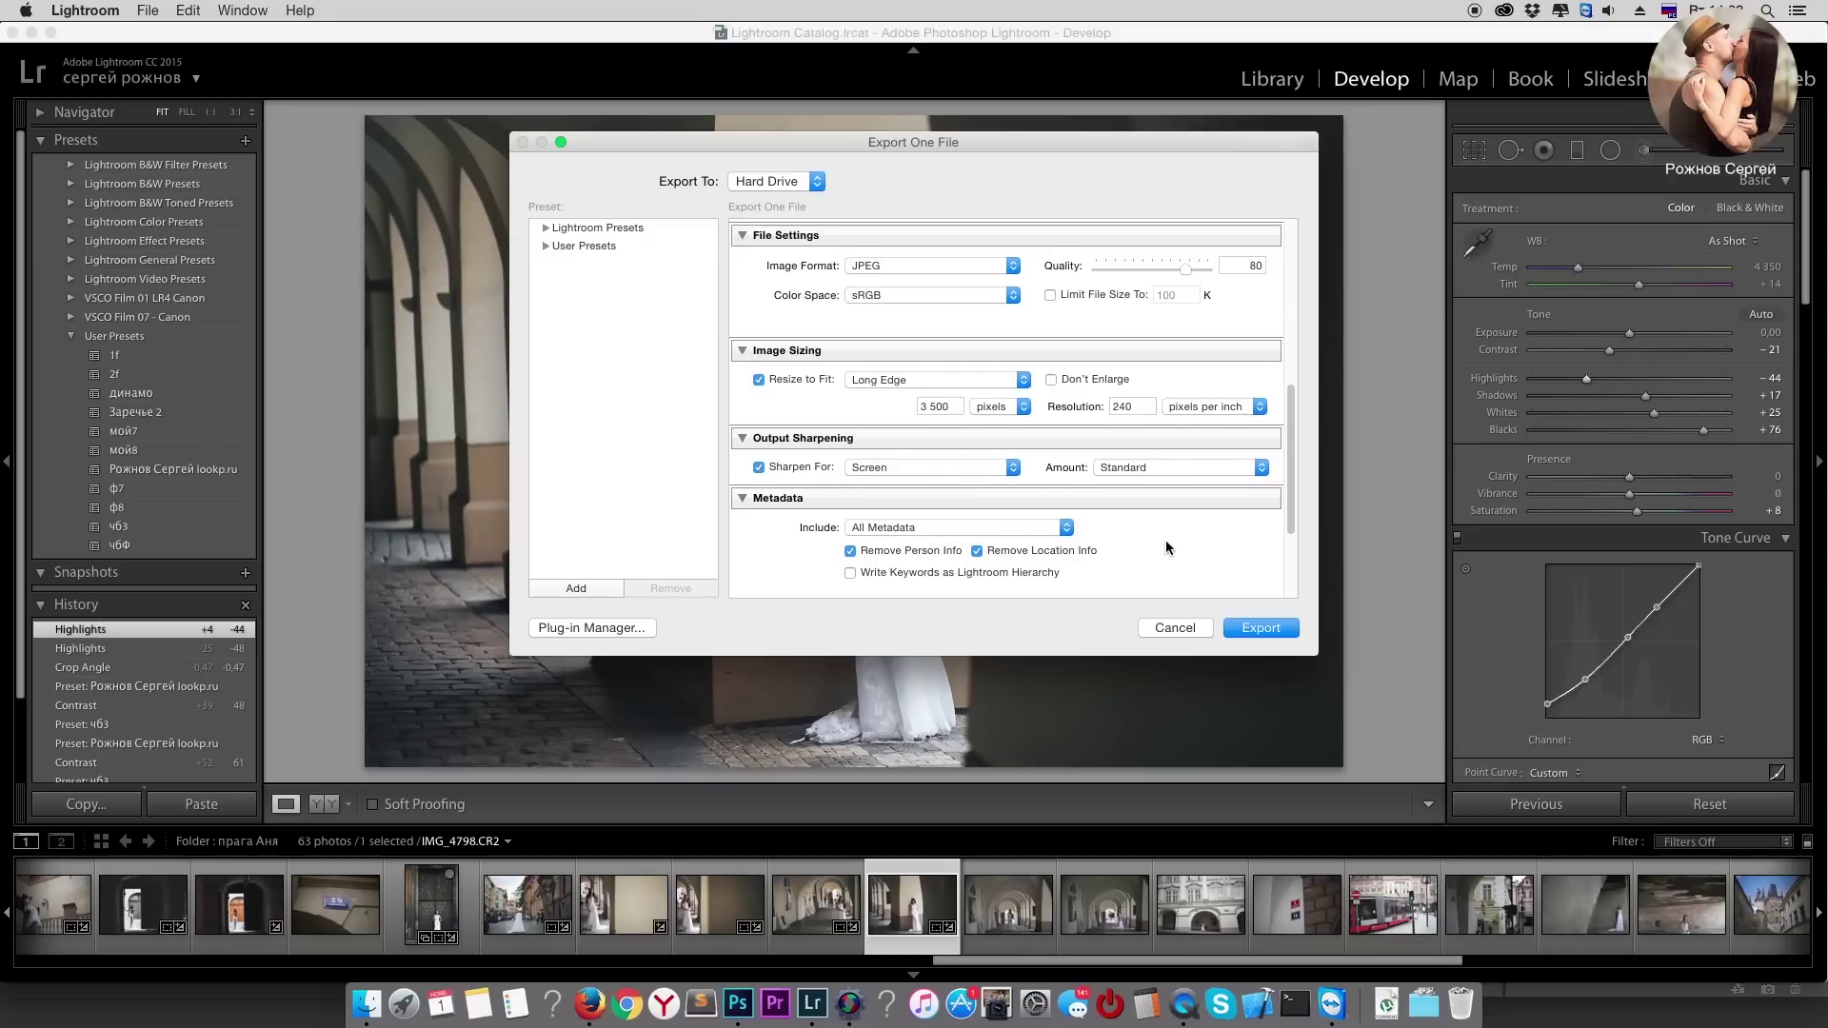
pyautogui.scroll(-3, 1165, 539)
pyautogui.scroll(-2, 1165, 539)
pyautogui.scroll(-1, 1166, 543)
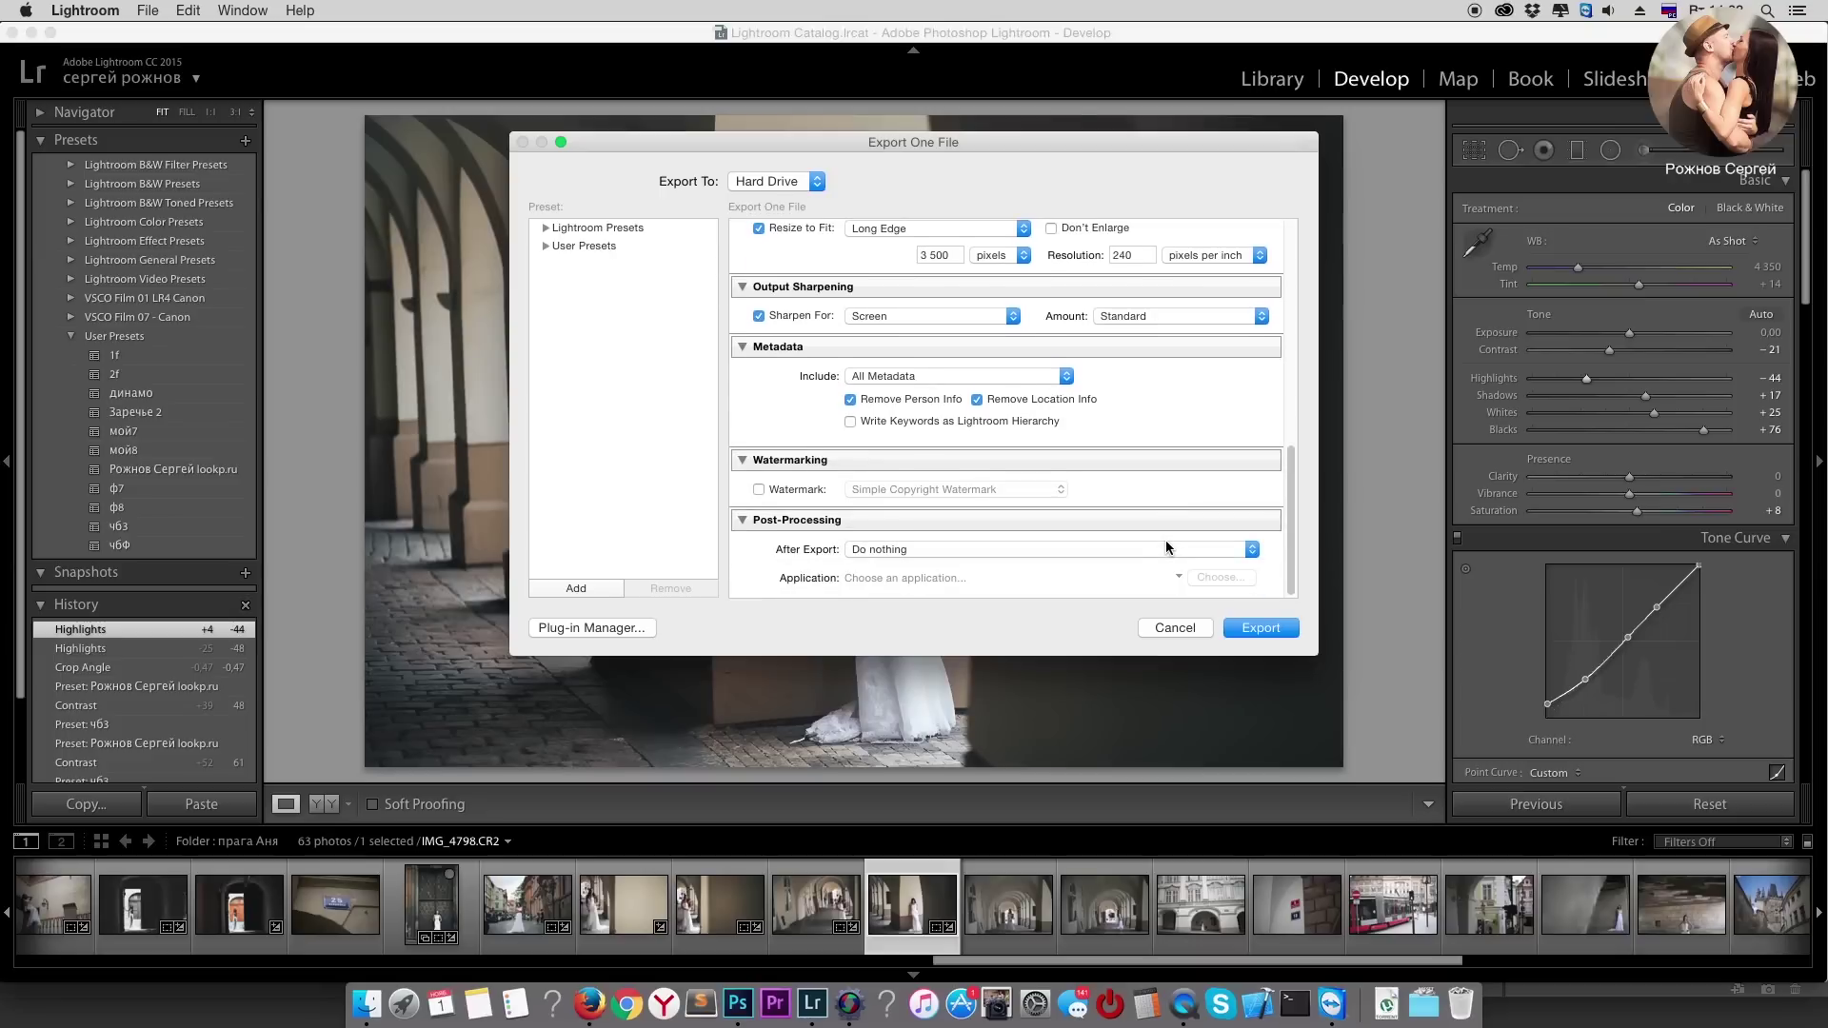
# Step: Set After Export to Open in Adobe Photoshop CC and run the export
pyautogui.click(1127, 547)
pyautogui.click(1043, 596)
pyautogui.scroll(2, 1291, 552)
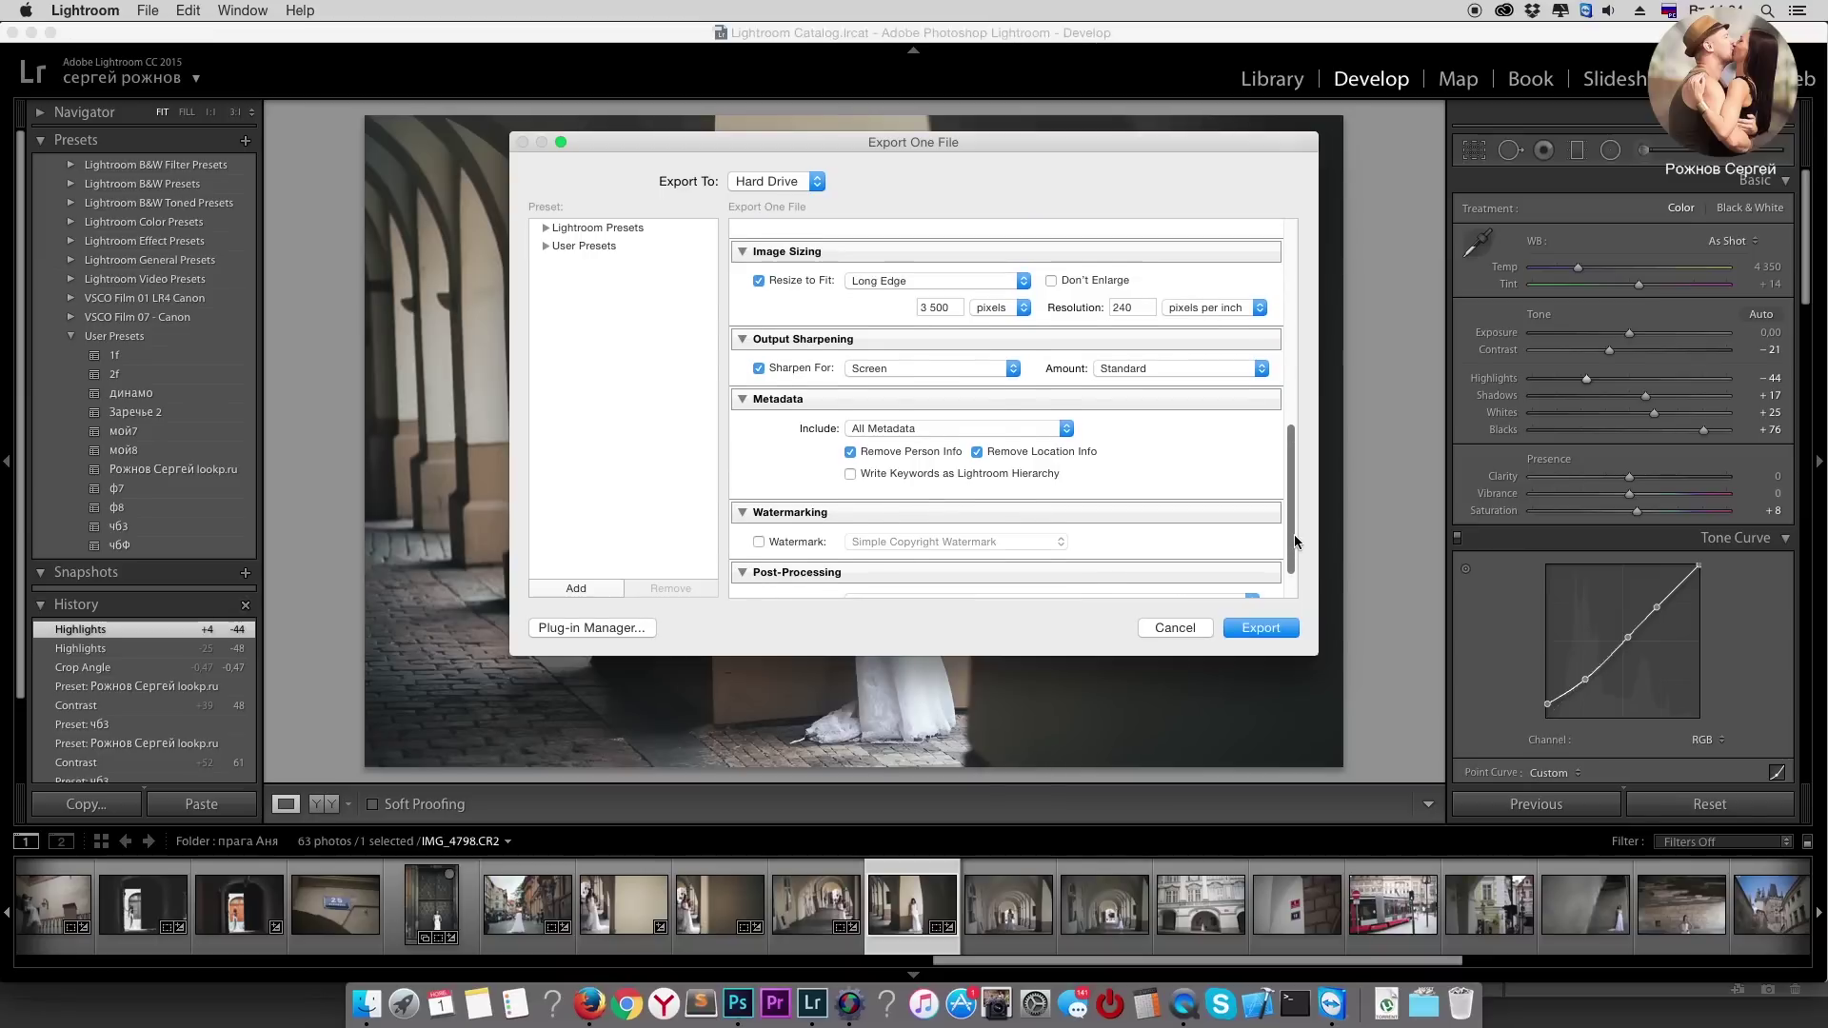
pyautogui.scroll(-2, 1292, 543)
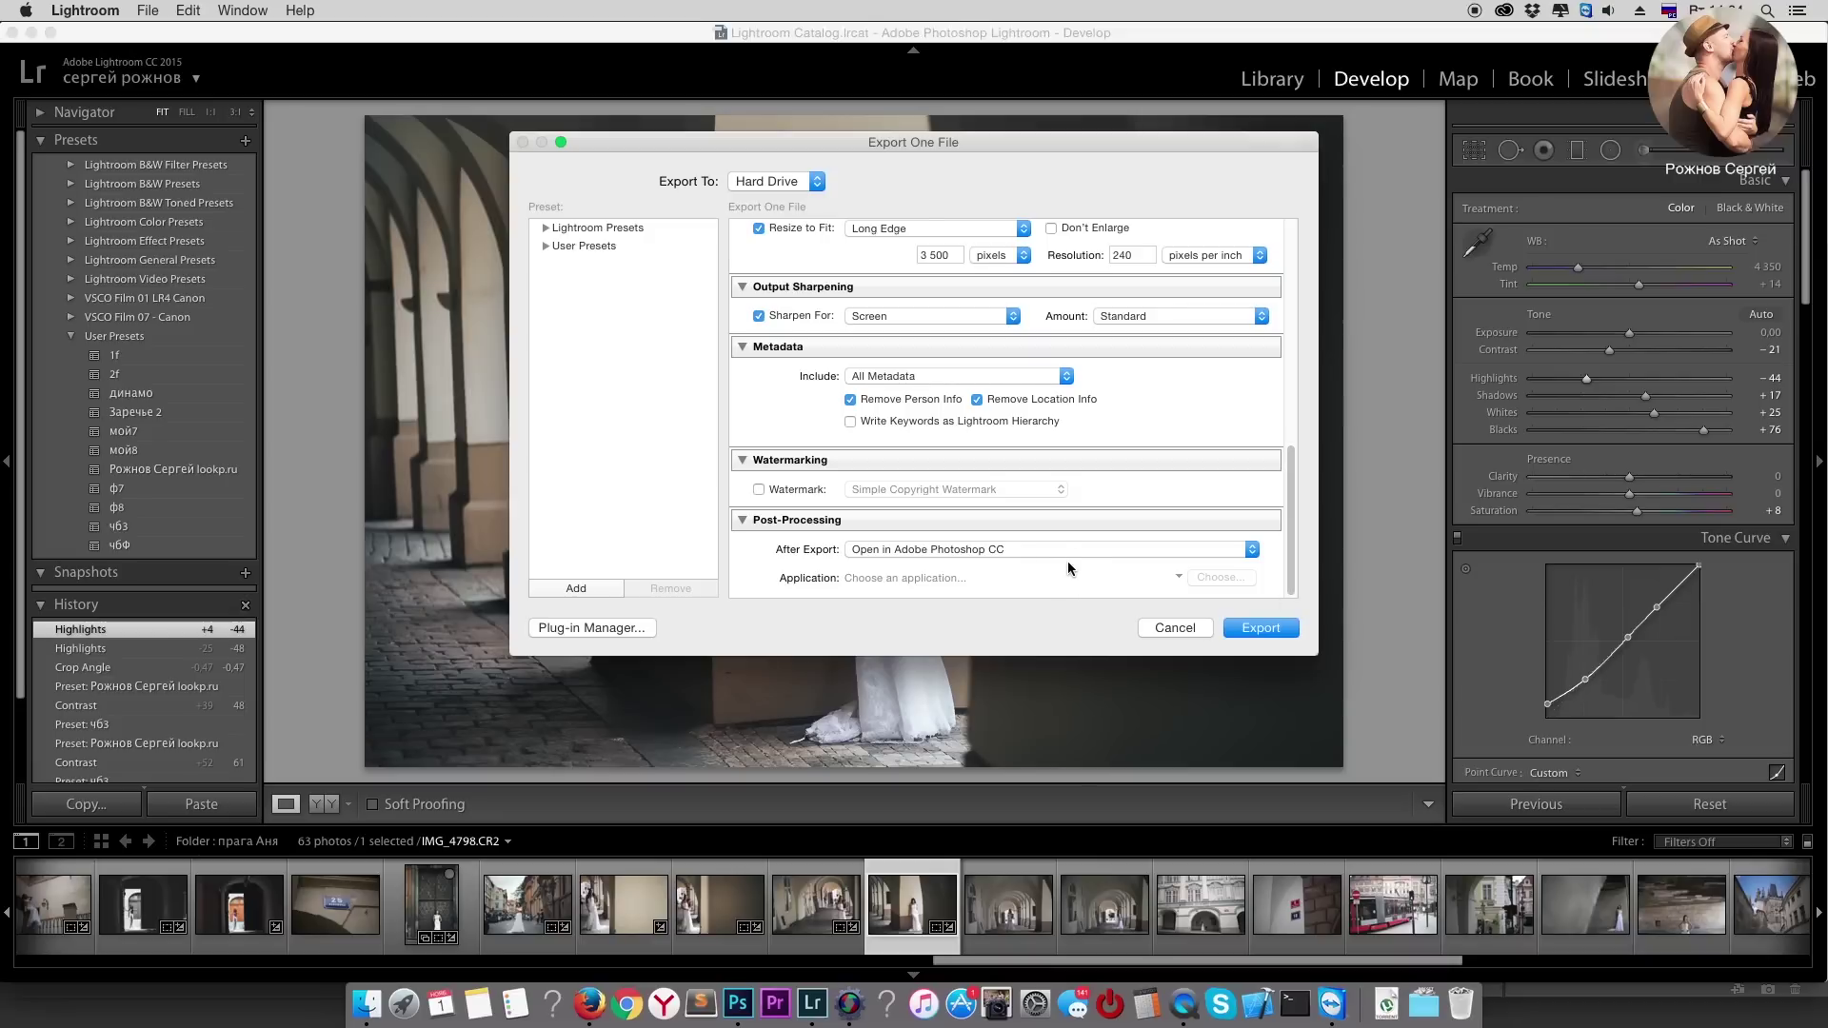
pyautogui.click(1261, 629)
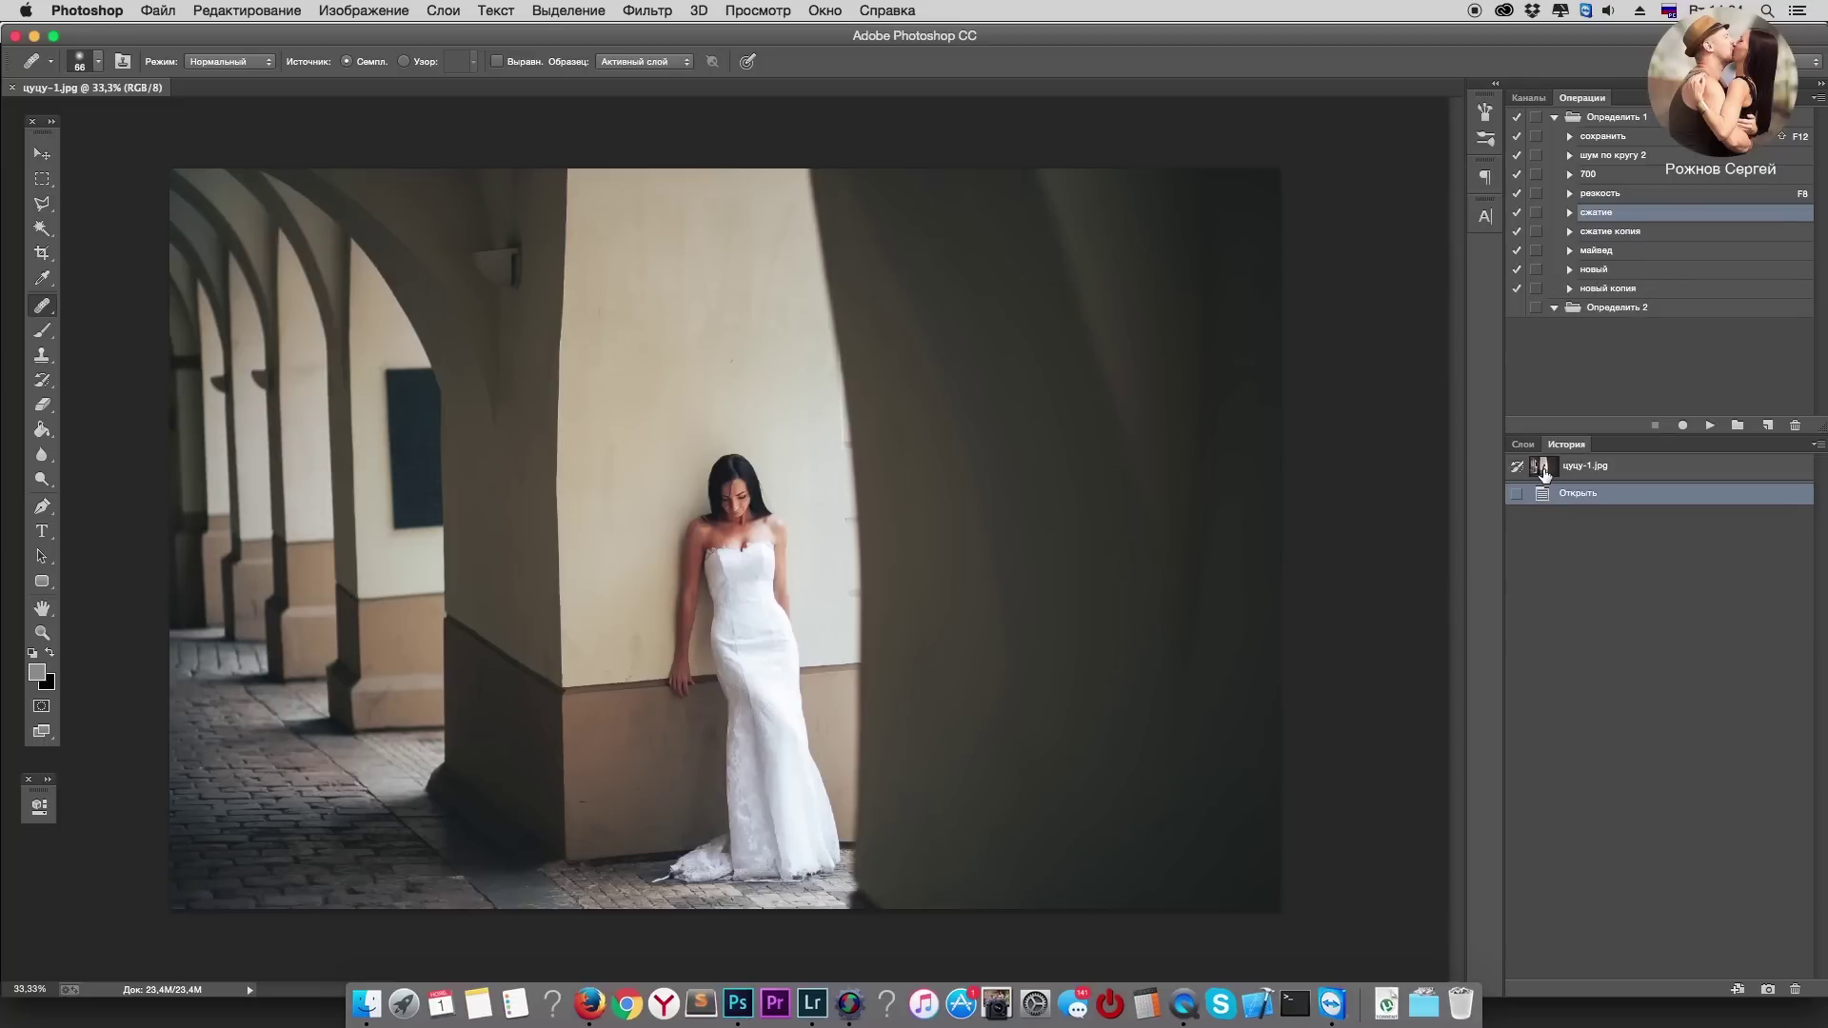
# Step: Duplicate the background layer and desaturate the copy to Saturation -100
pyautogui.click(1523, 445)
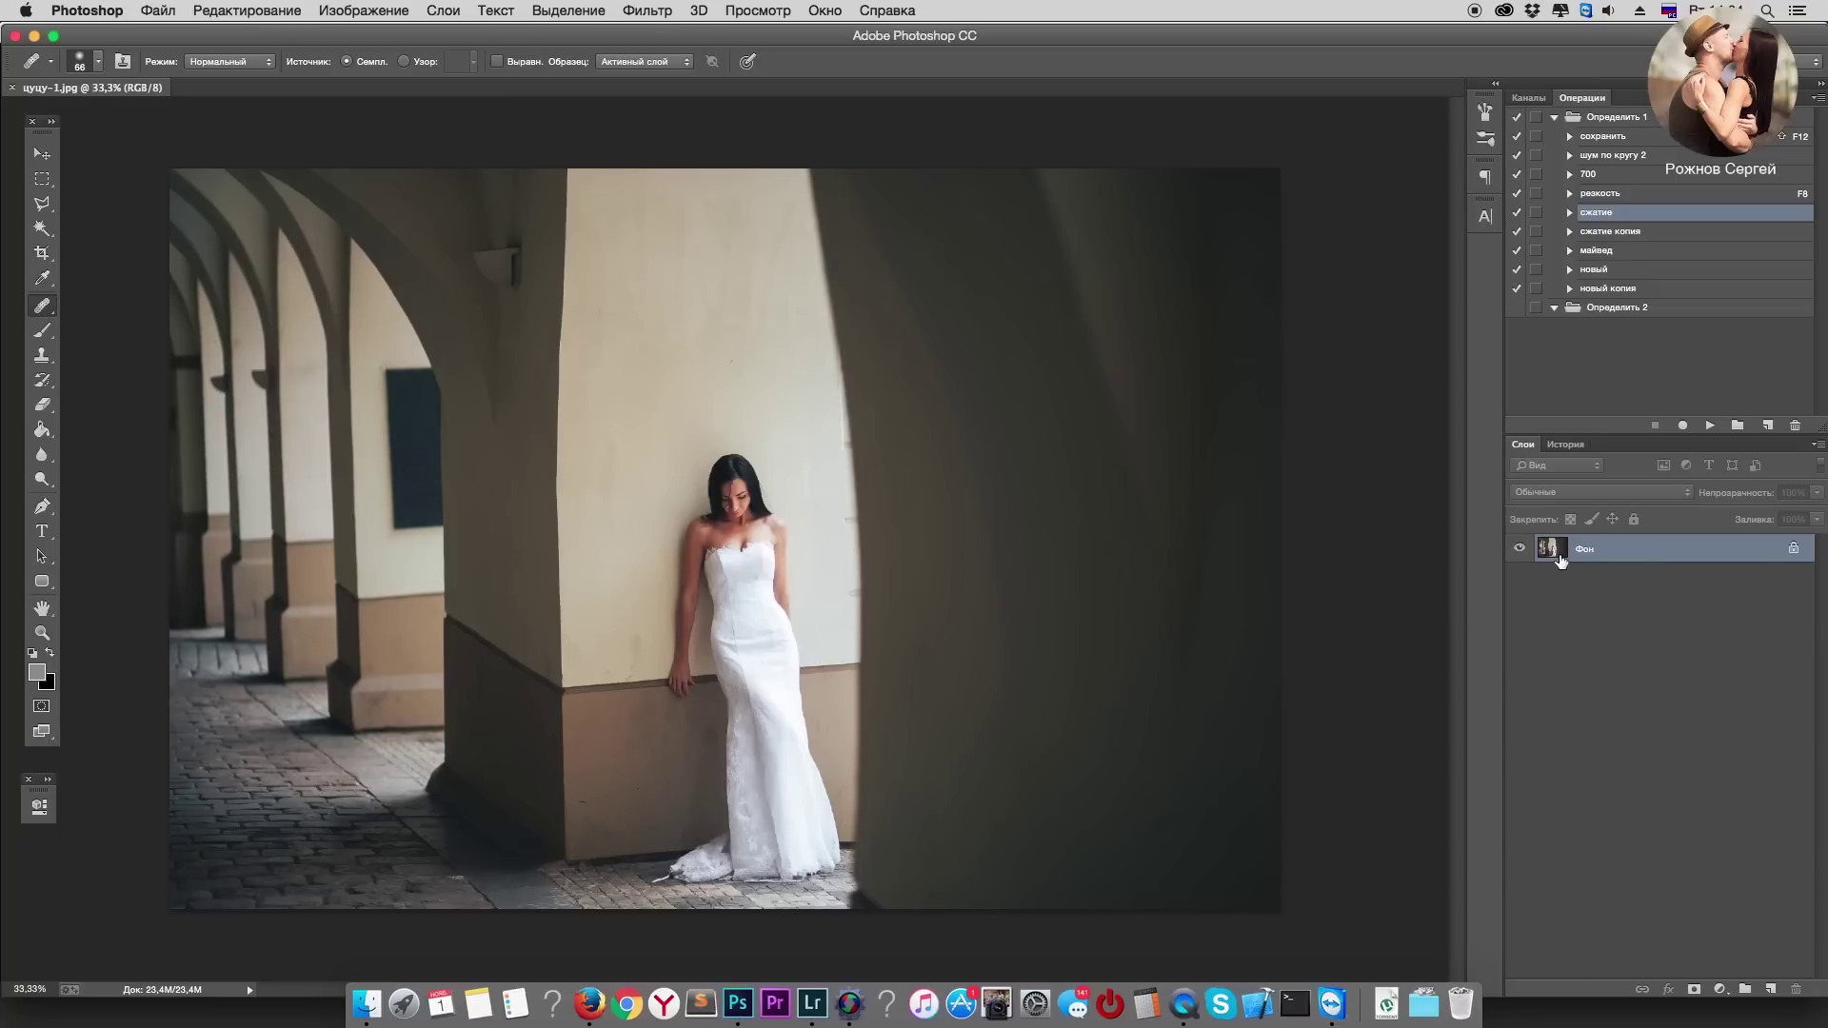
pyautogui.press('super+j')
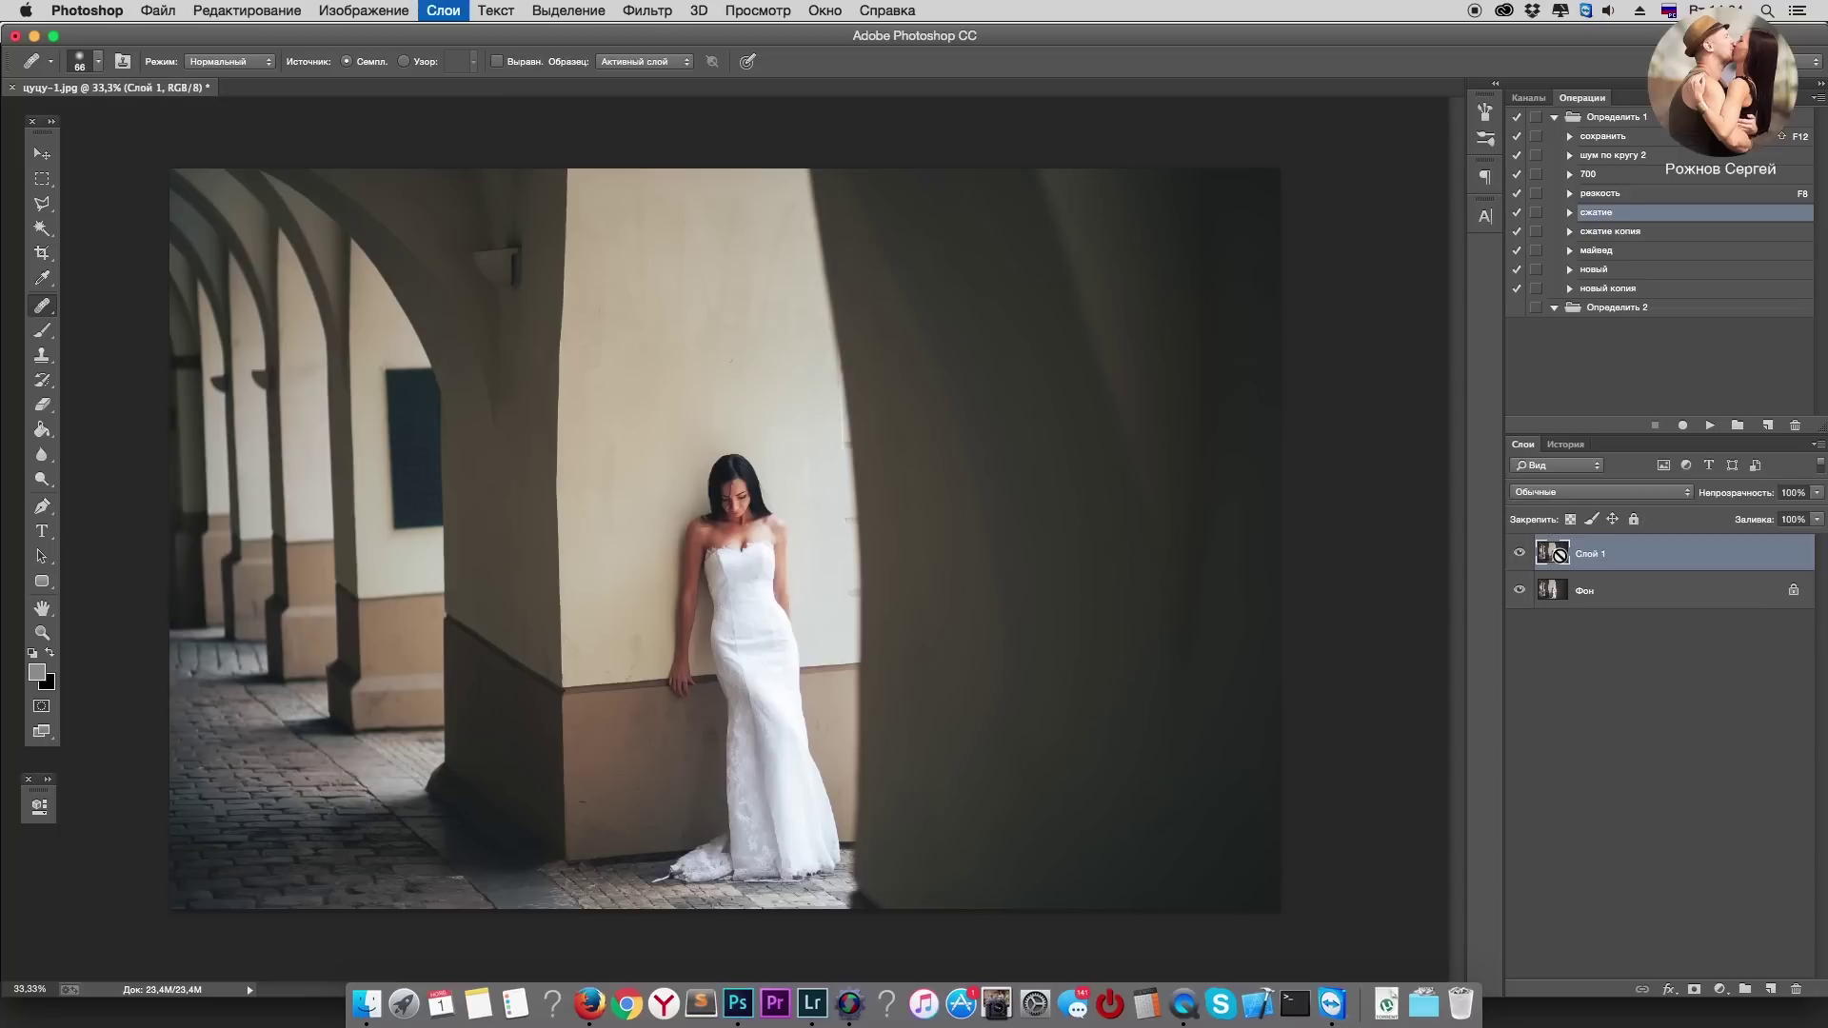
pyautogui.hotkey('ctrl', 'u')
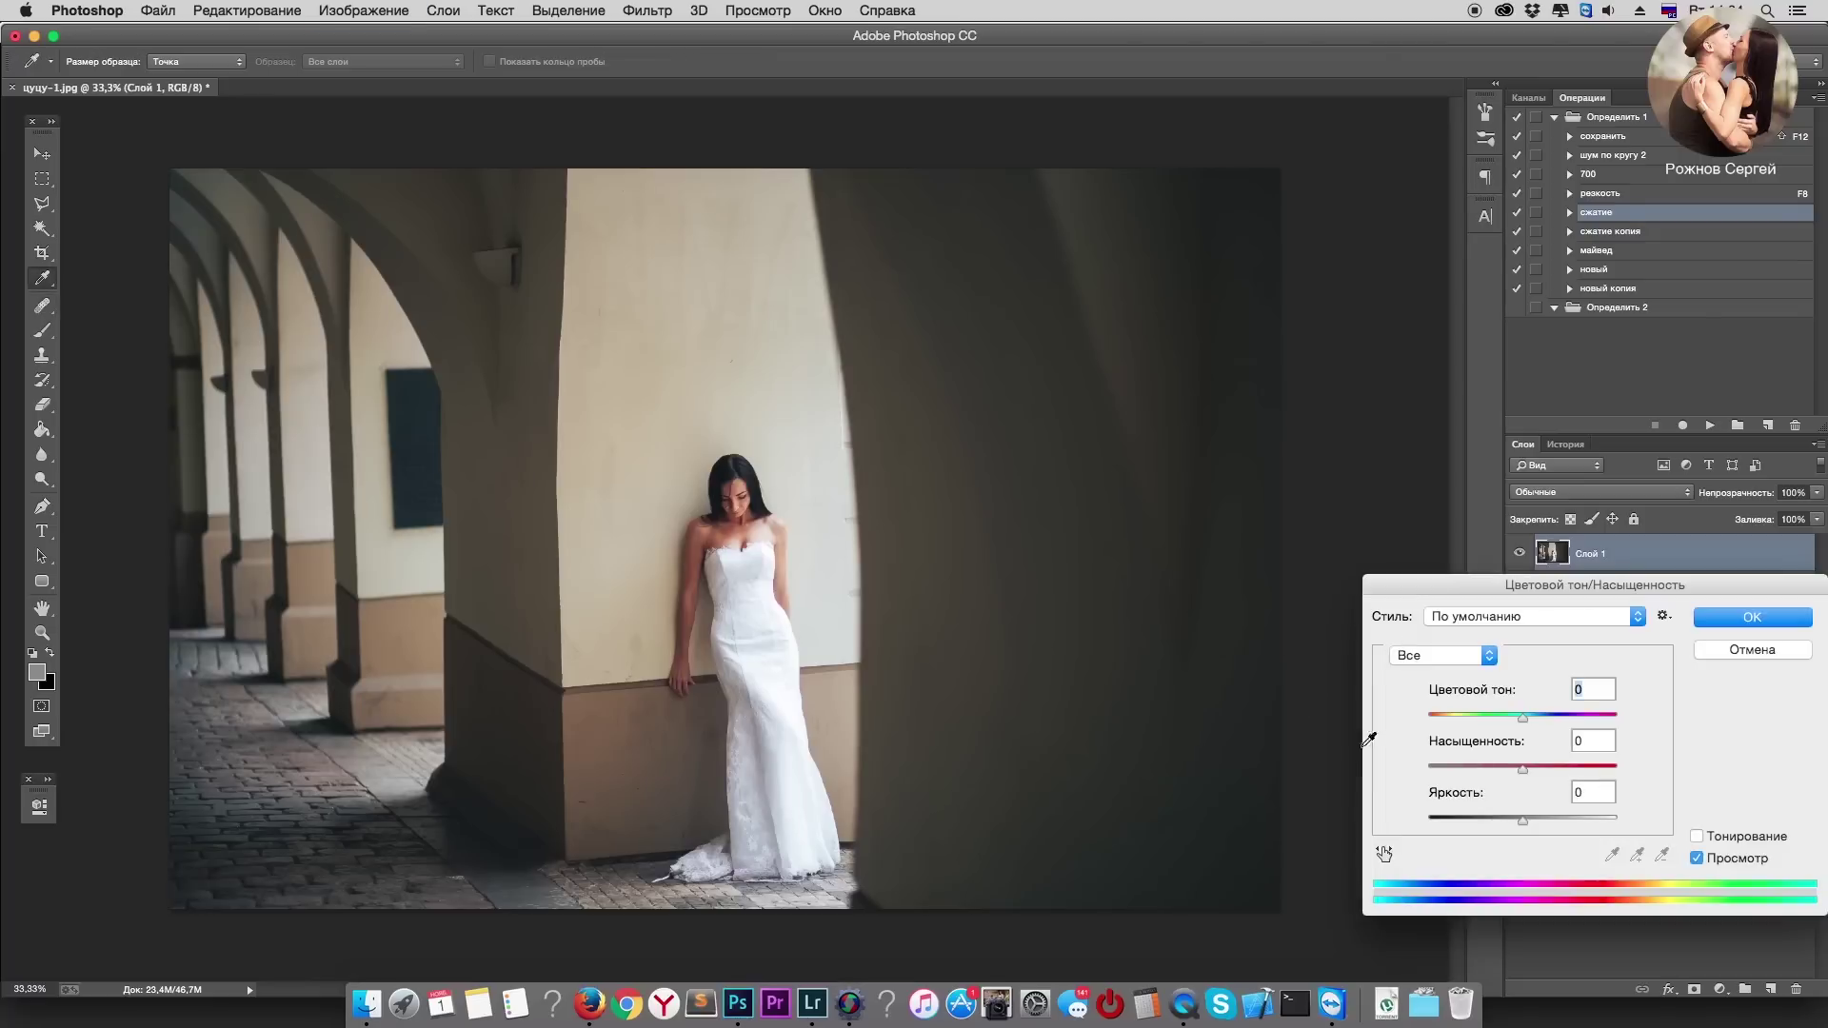
pyautogui.moveTo(1522, 770); pyautogui.dragTo(1427, 769)
pyautogui.click(1779, 631)
pyautogui.press('j')
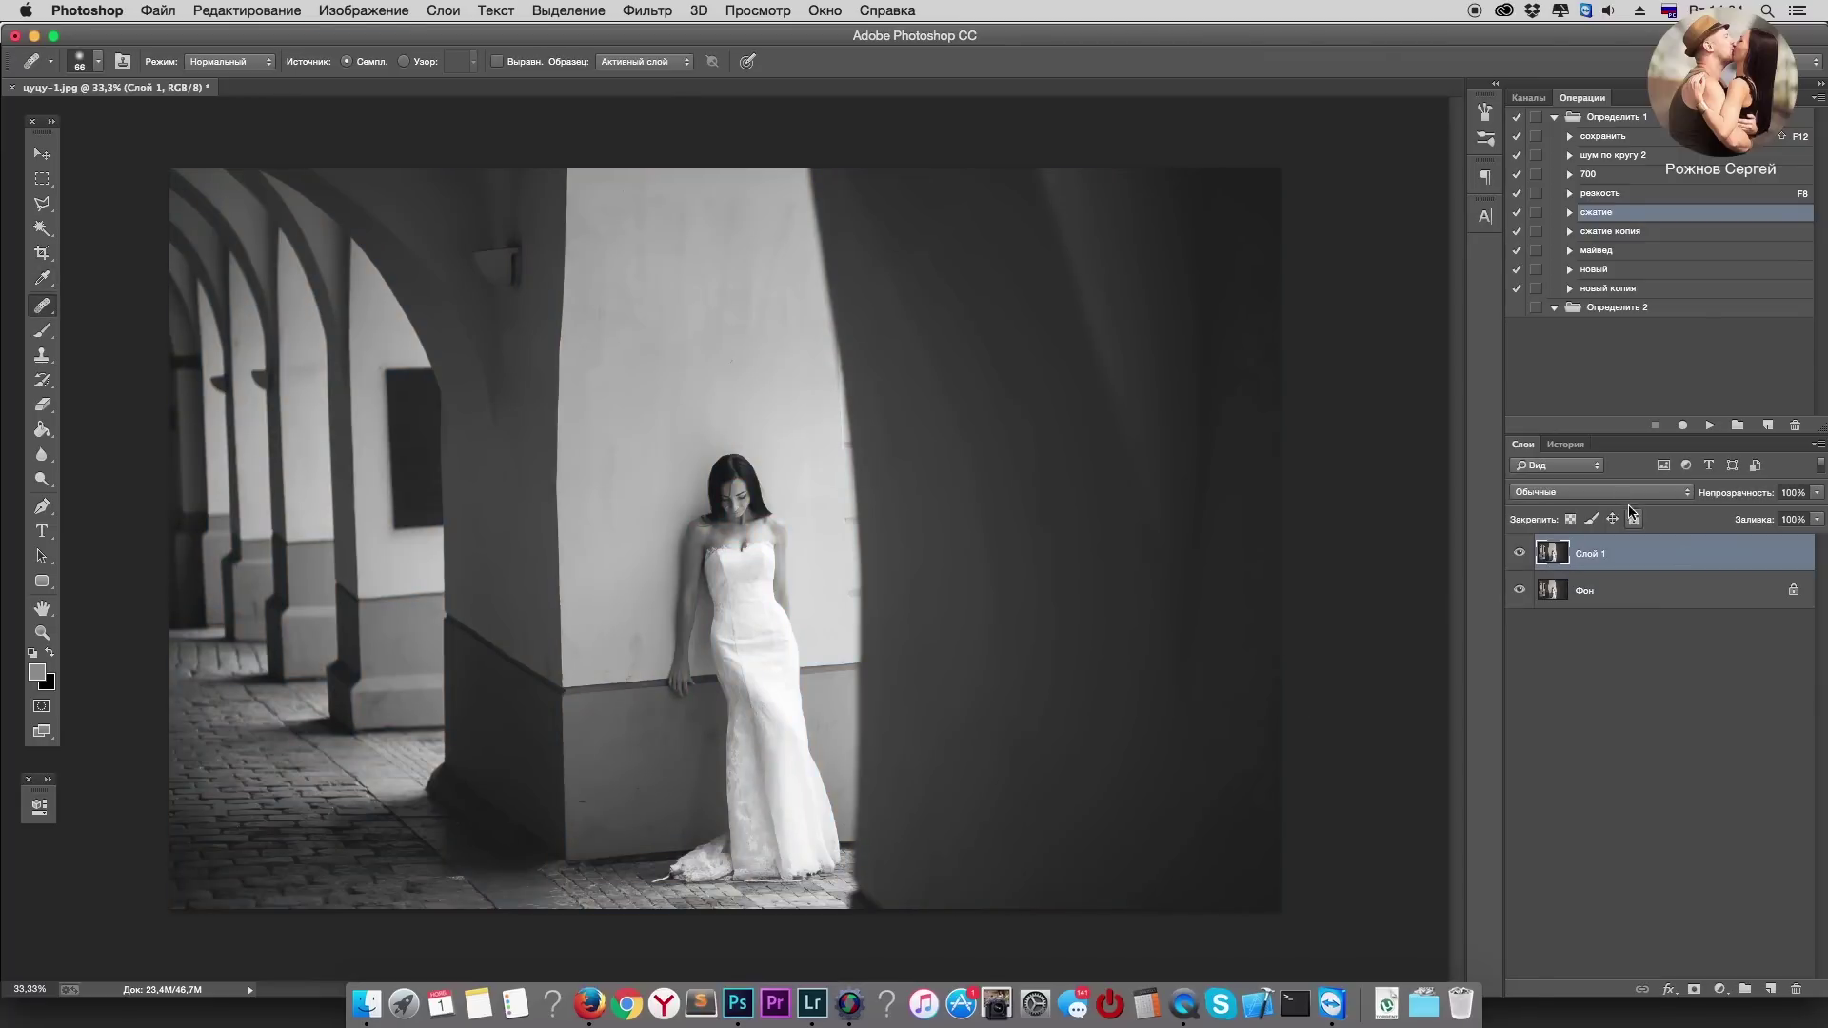
# Step: Blend the grey copy as Soft Light at 34% opacity, compare it, and merge it down
pyautogui.click(1618, 493)
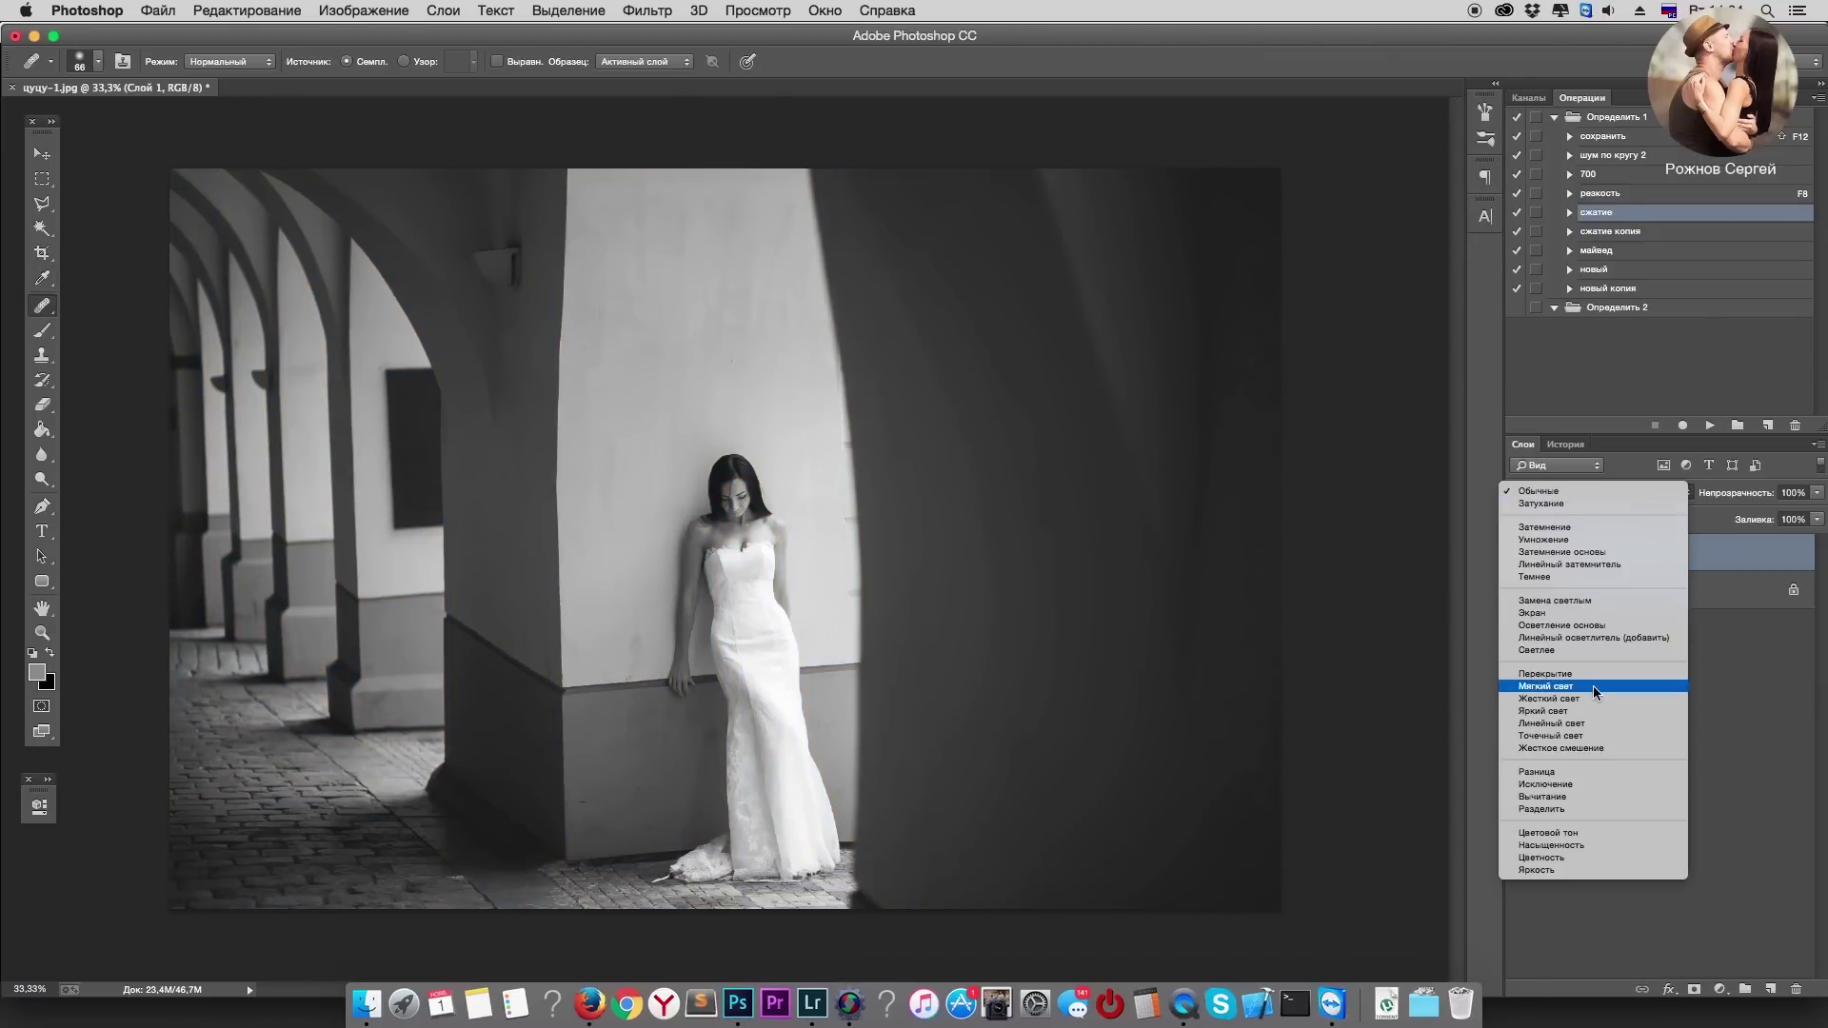
pyautogui.click(1580, 686)
pyautogui.click(1819, 493)
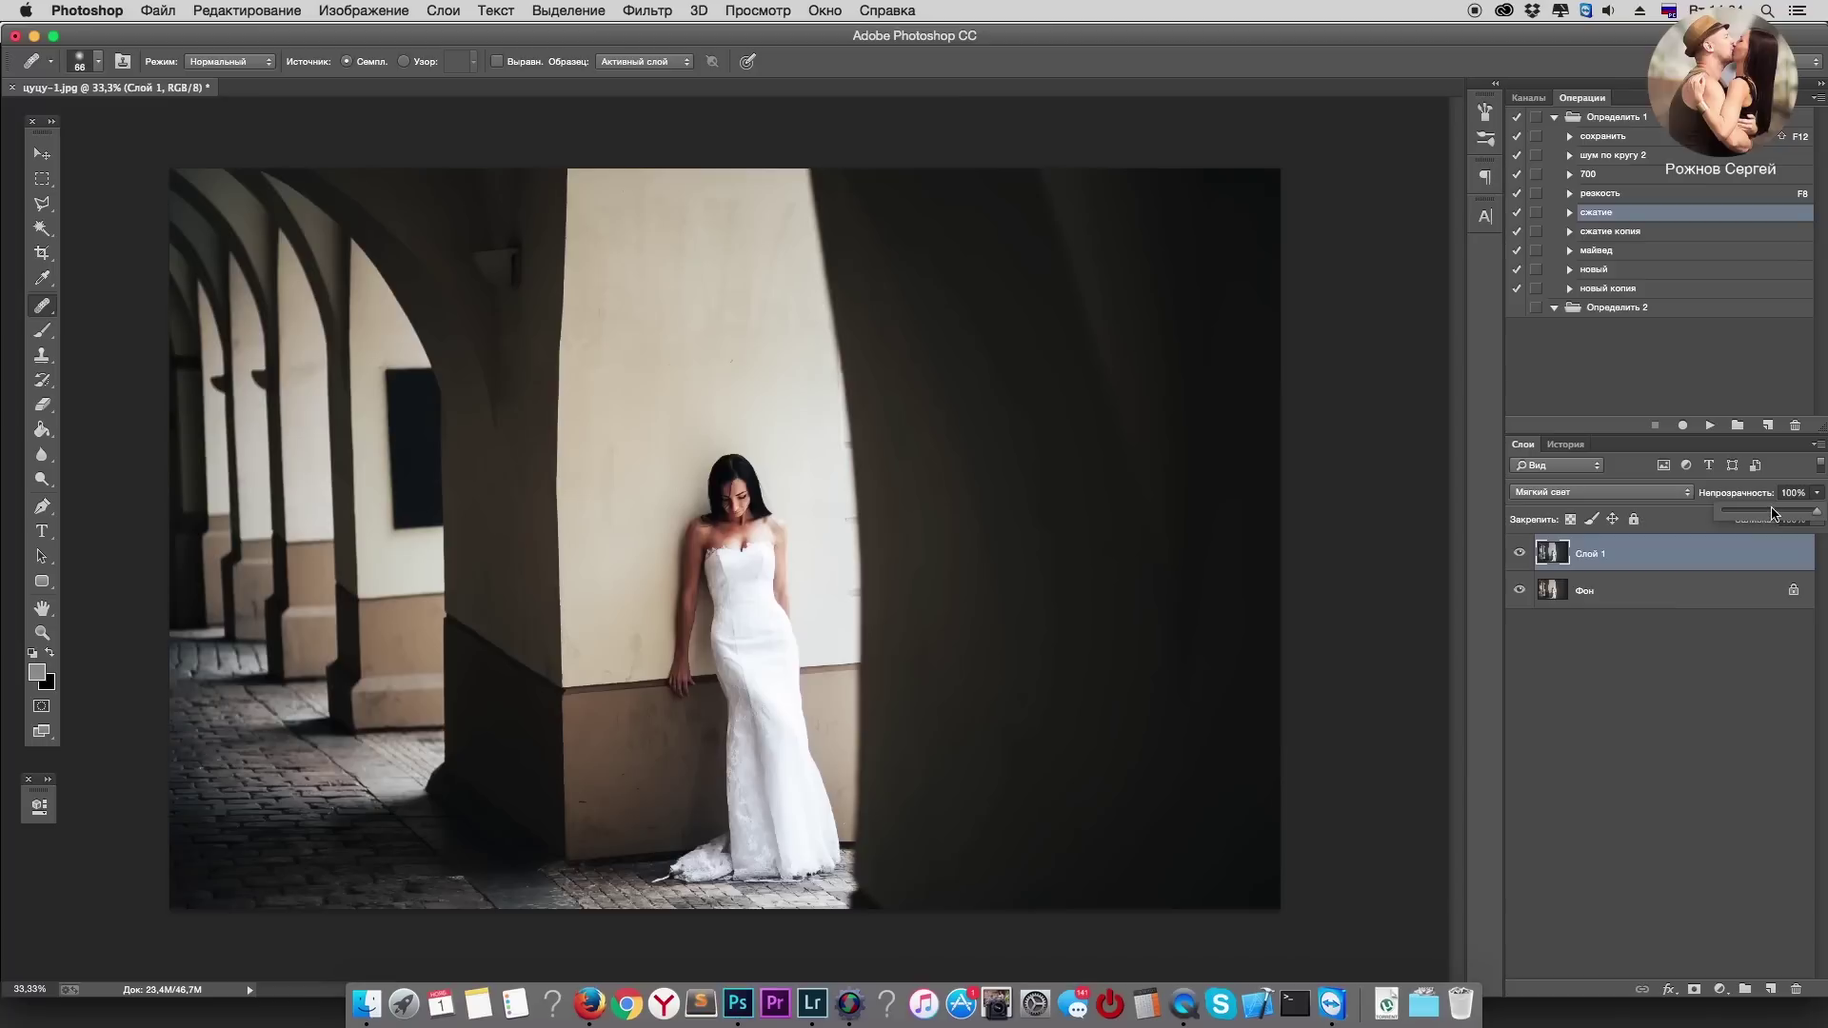
pyautogui.moveTo(1748, 515); pyautogui.dragTo(1757, 515)
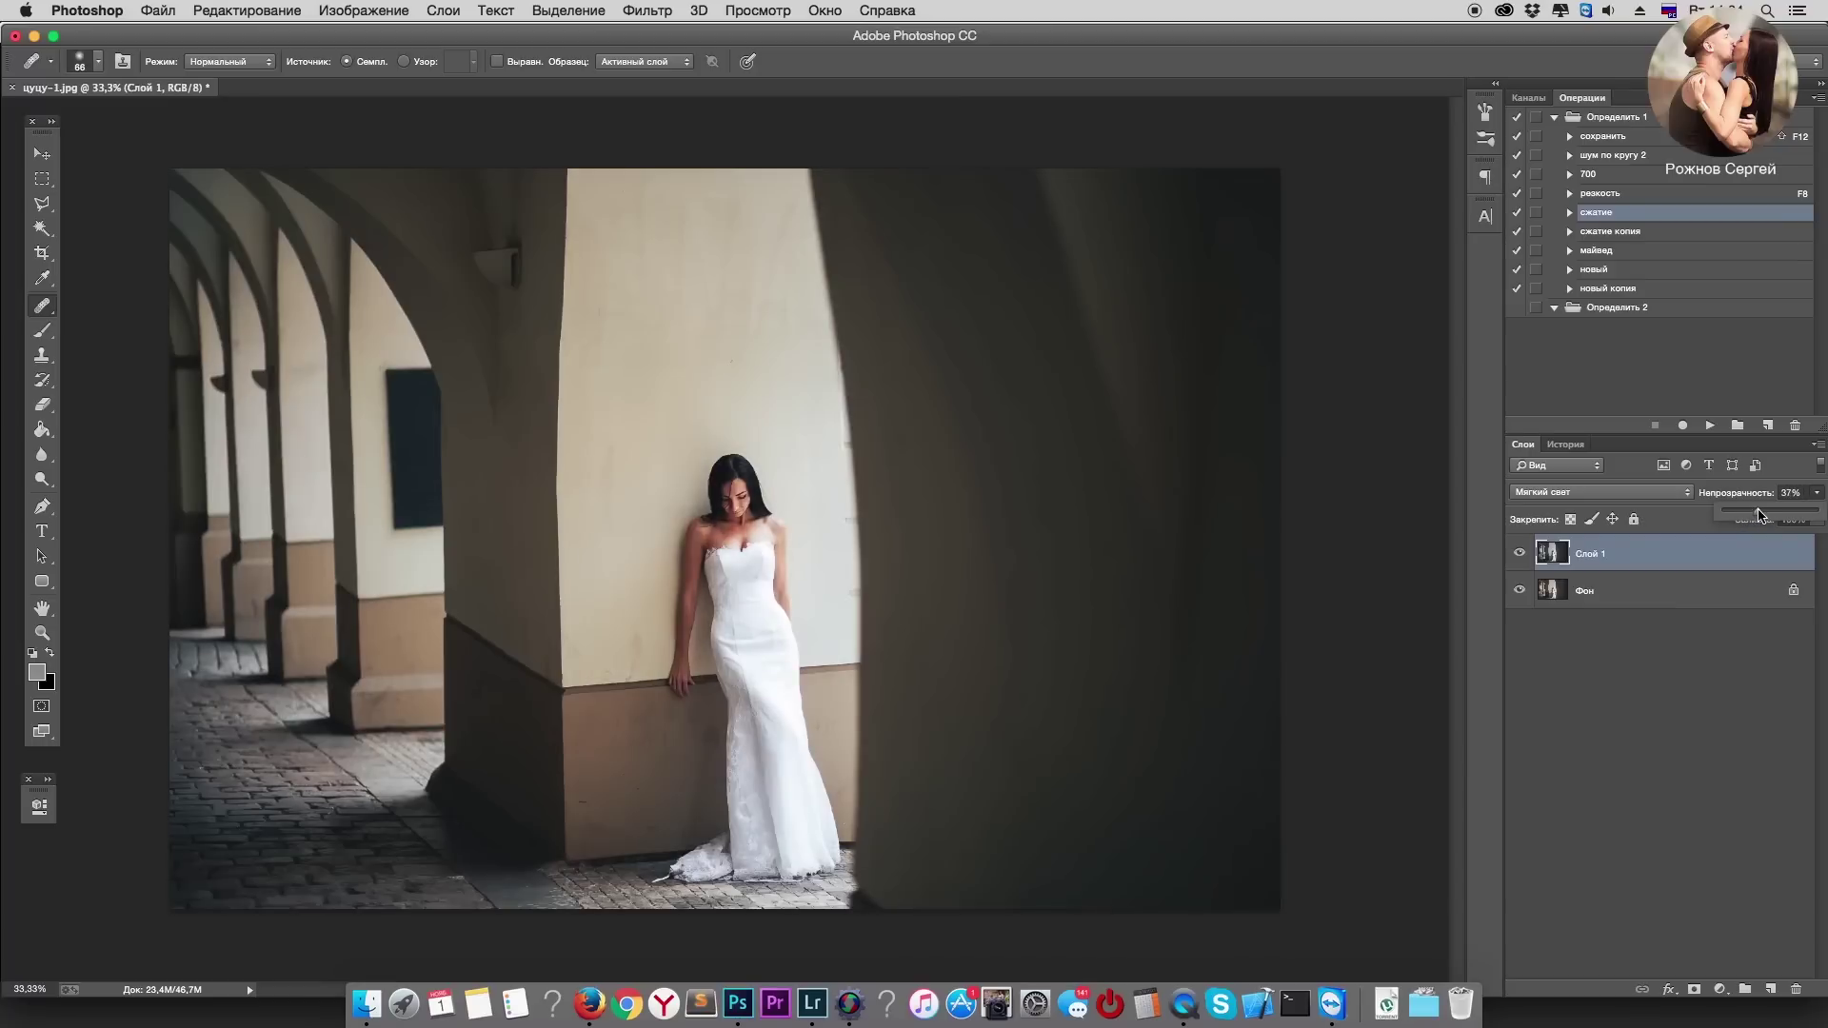
pyautogui.click(1520, 553)
pyautogui.click(1520, 553)
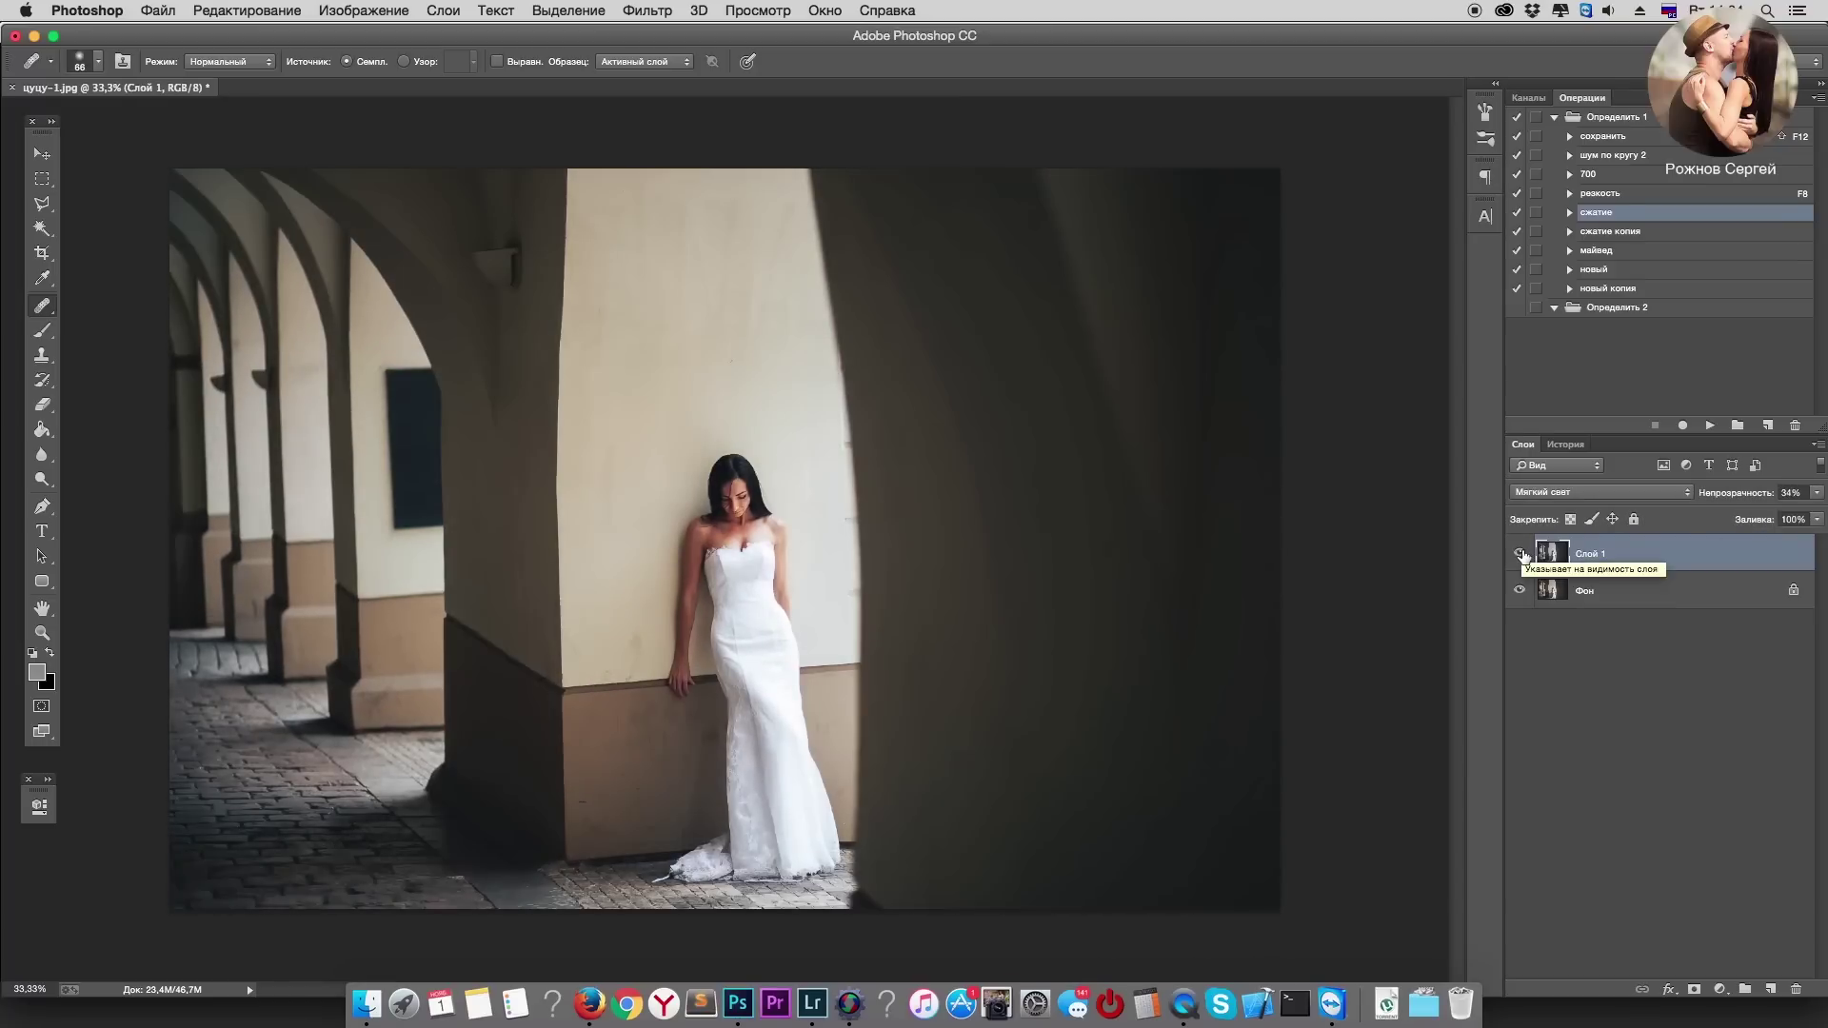
pyautogui.click(1521, 553)
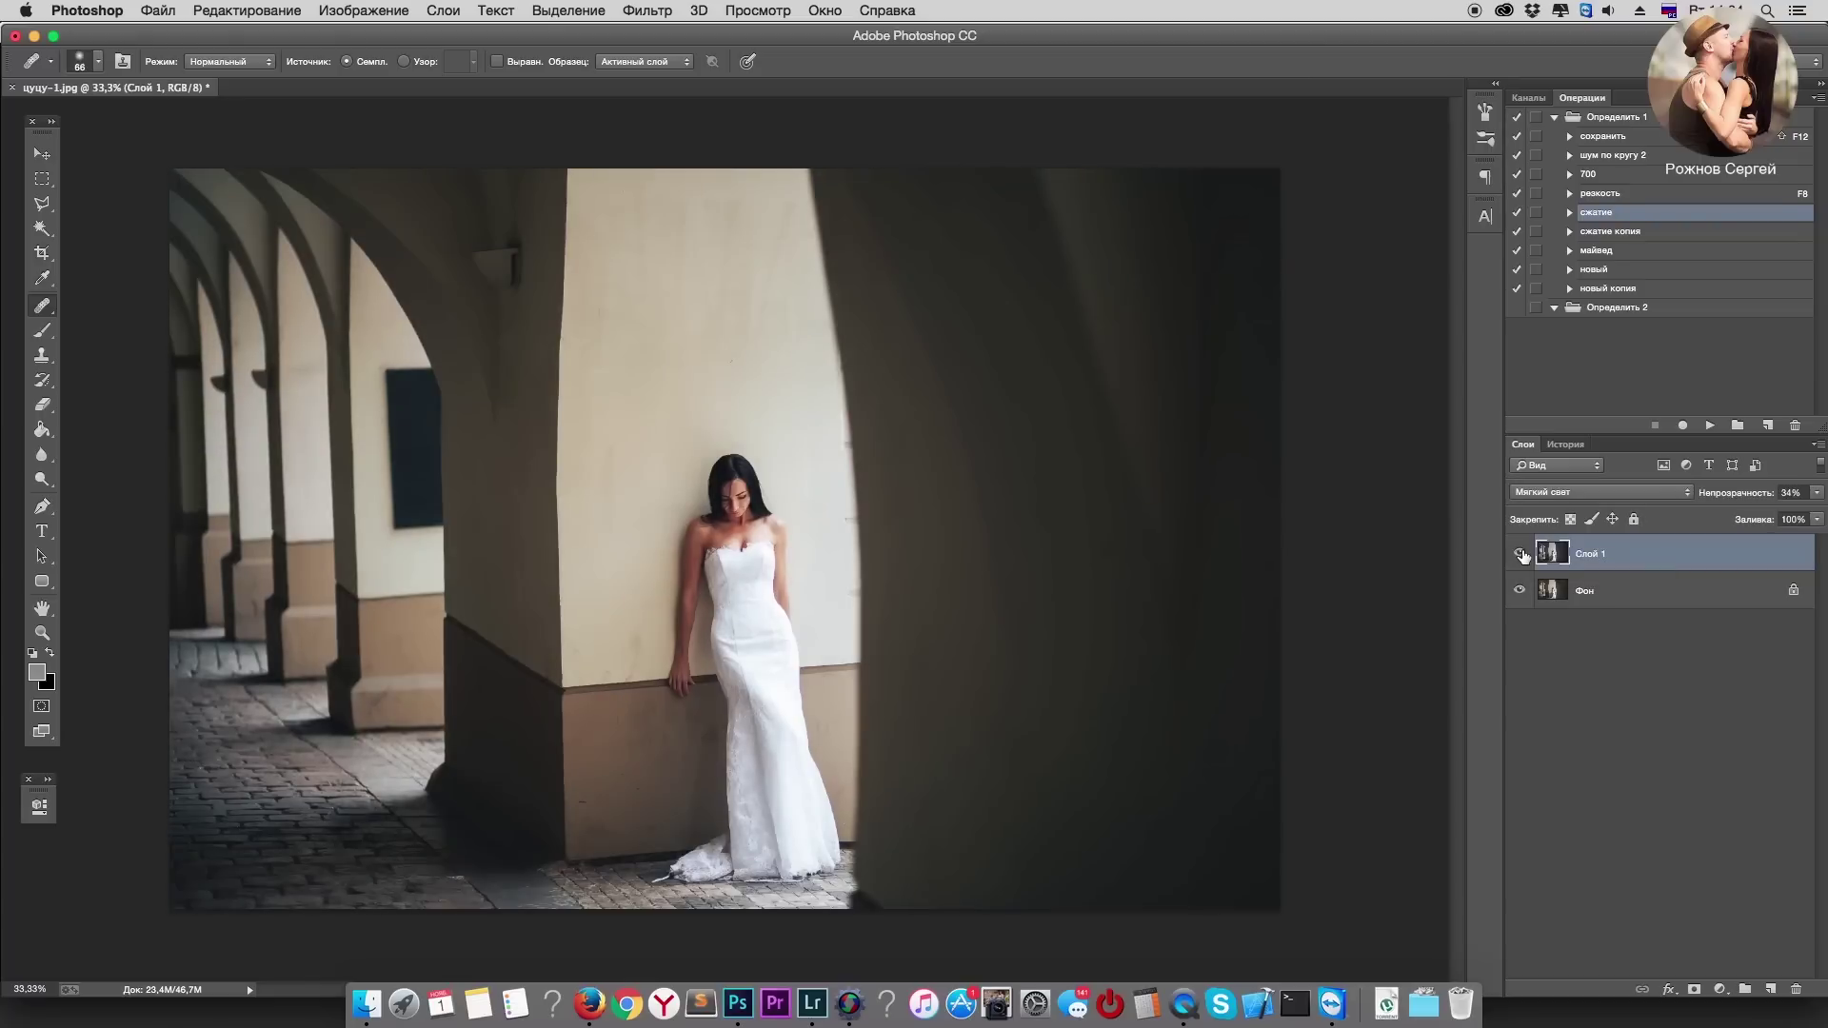
pyautogui.click(1520, 553)
pyautogui.click(1520, 553)
pyautogui.click(1520, 553)
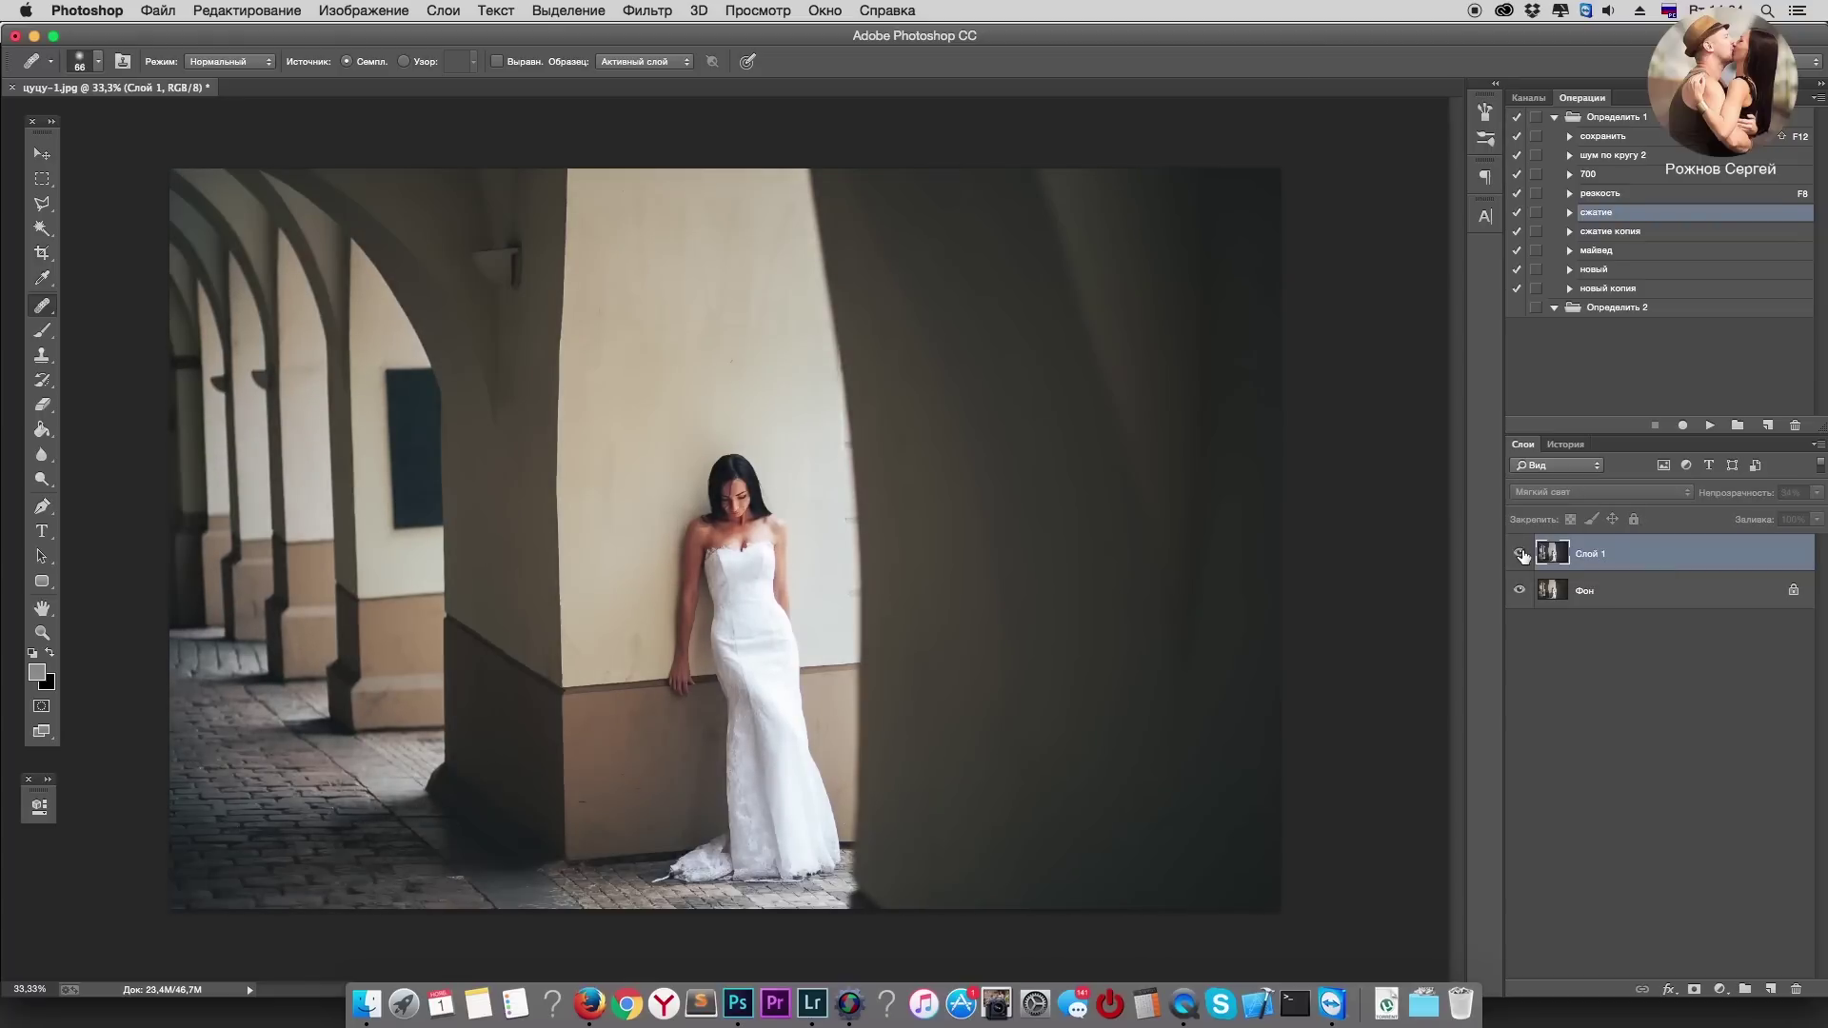
pyautogui.click(1520, 553)
pyautogui.click(1520, 553)
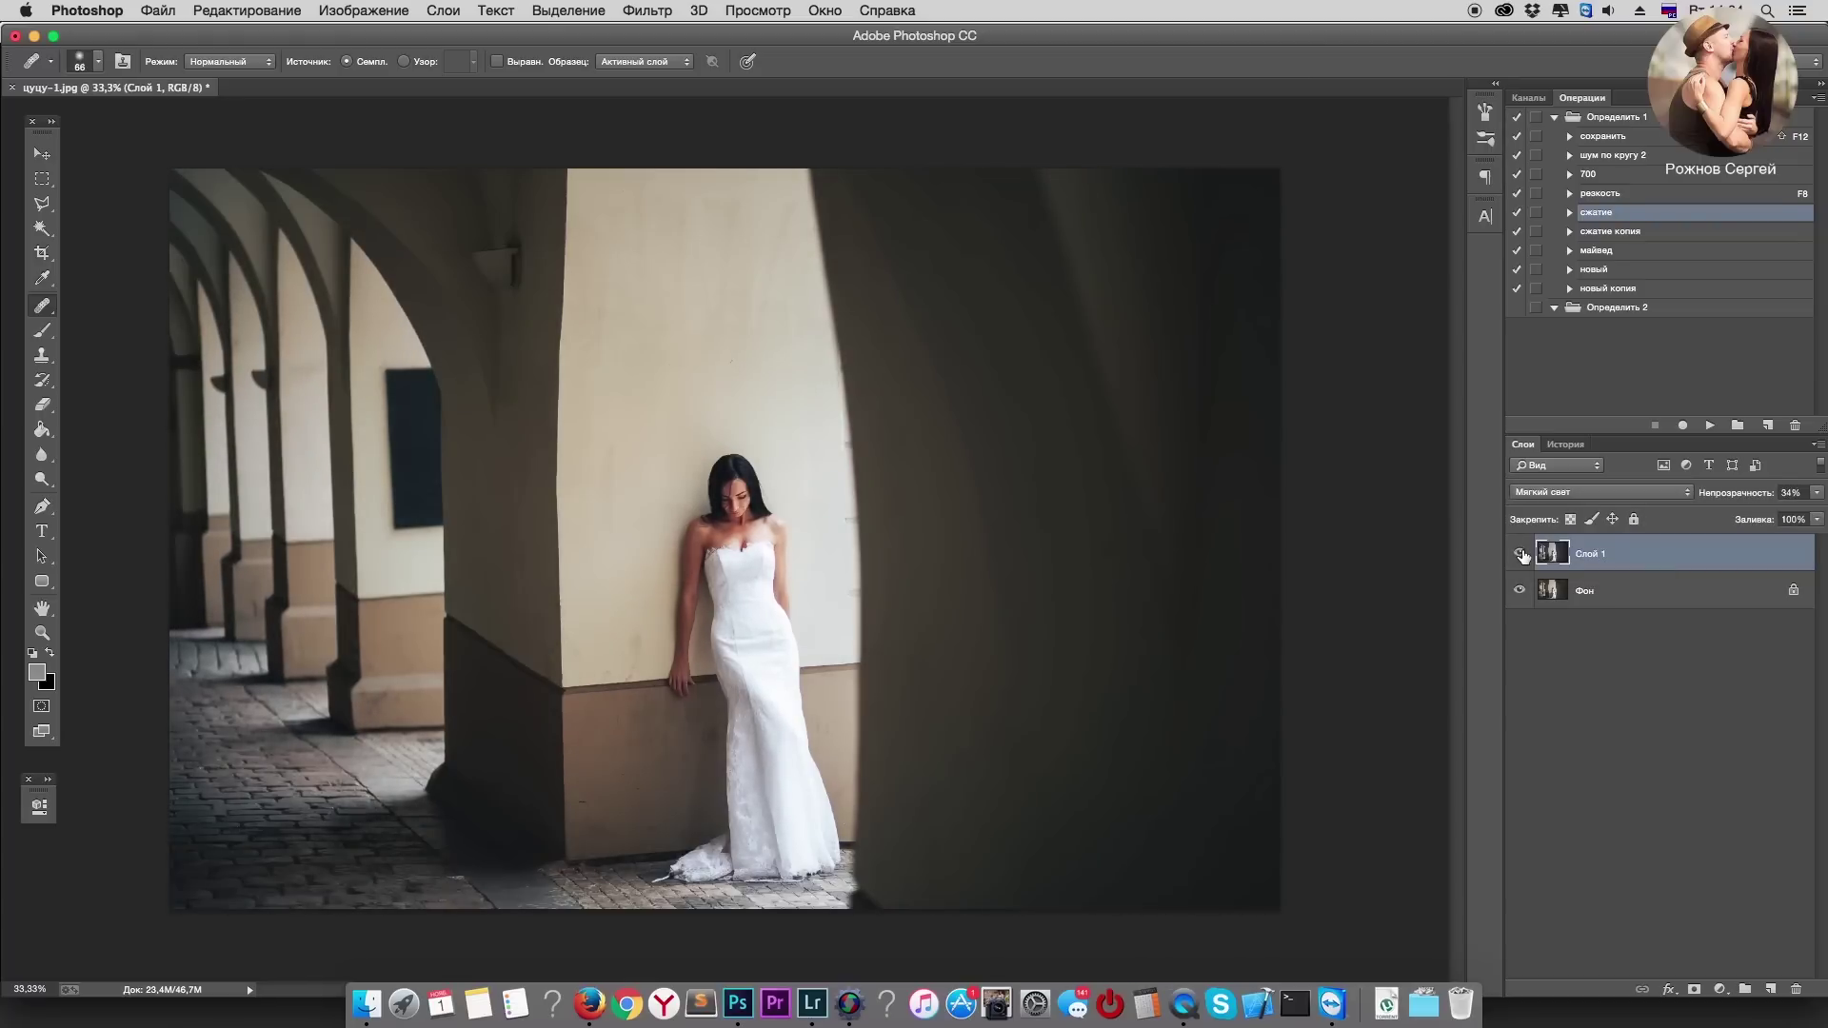
pyautogui.click(1520, 553)
pyautogui.keyDown('shift'); pyautogui.click(1552, 591); pyautogui.keyUp('shift')
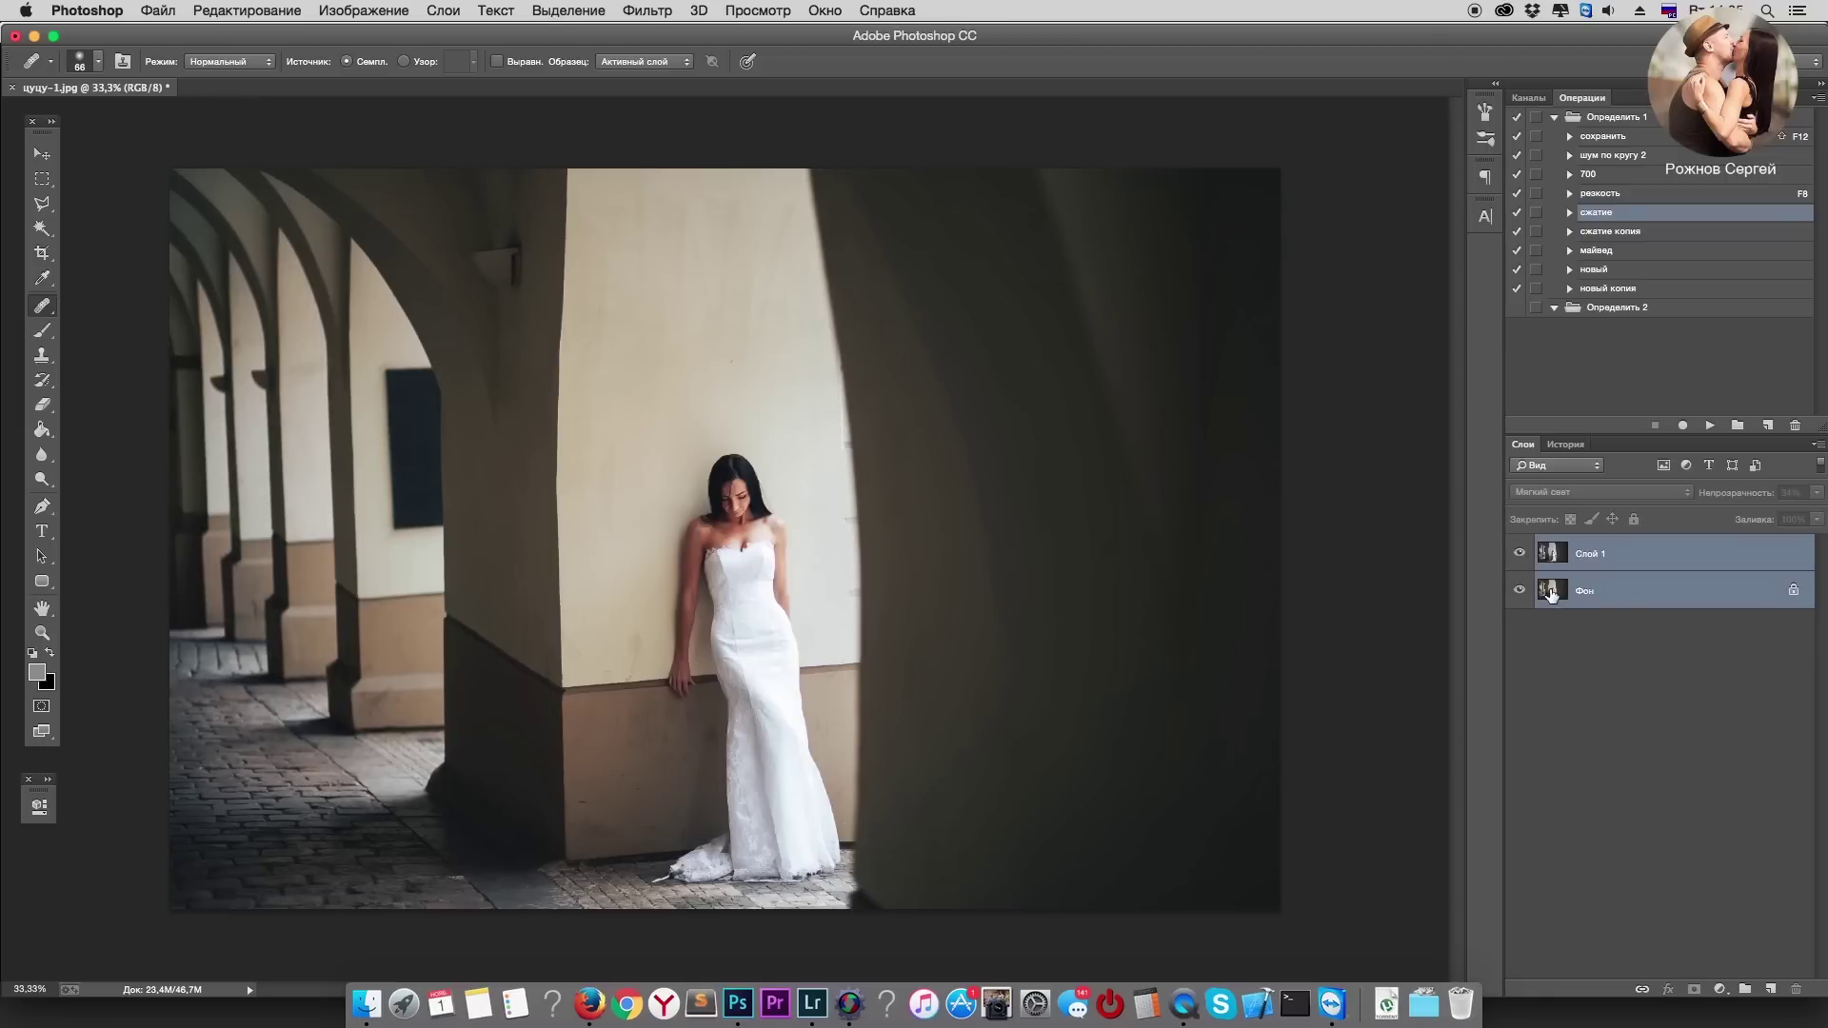
pyautogui.hotkey('ctrl', 'e')
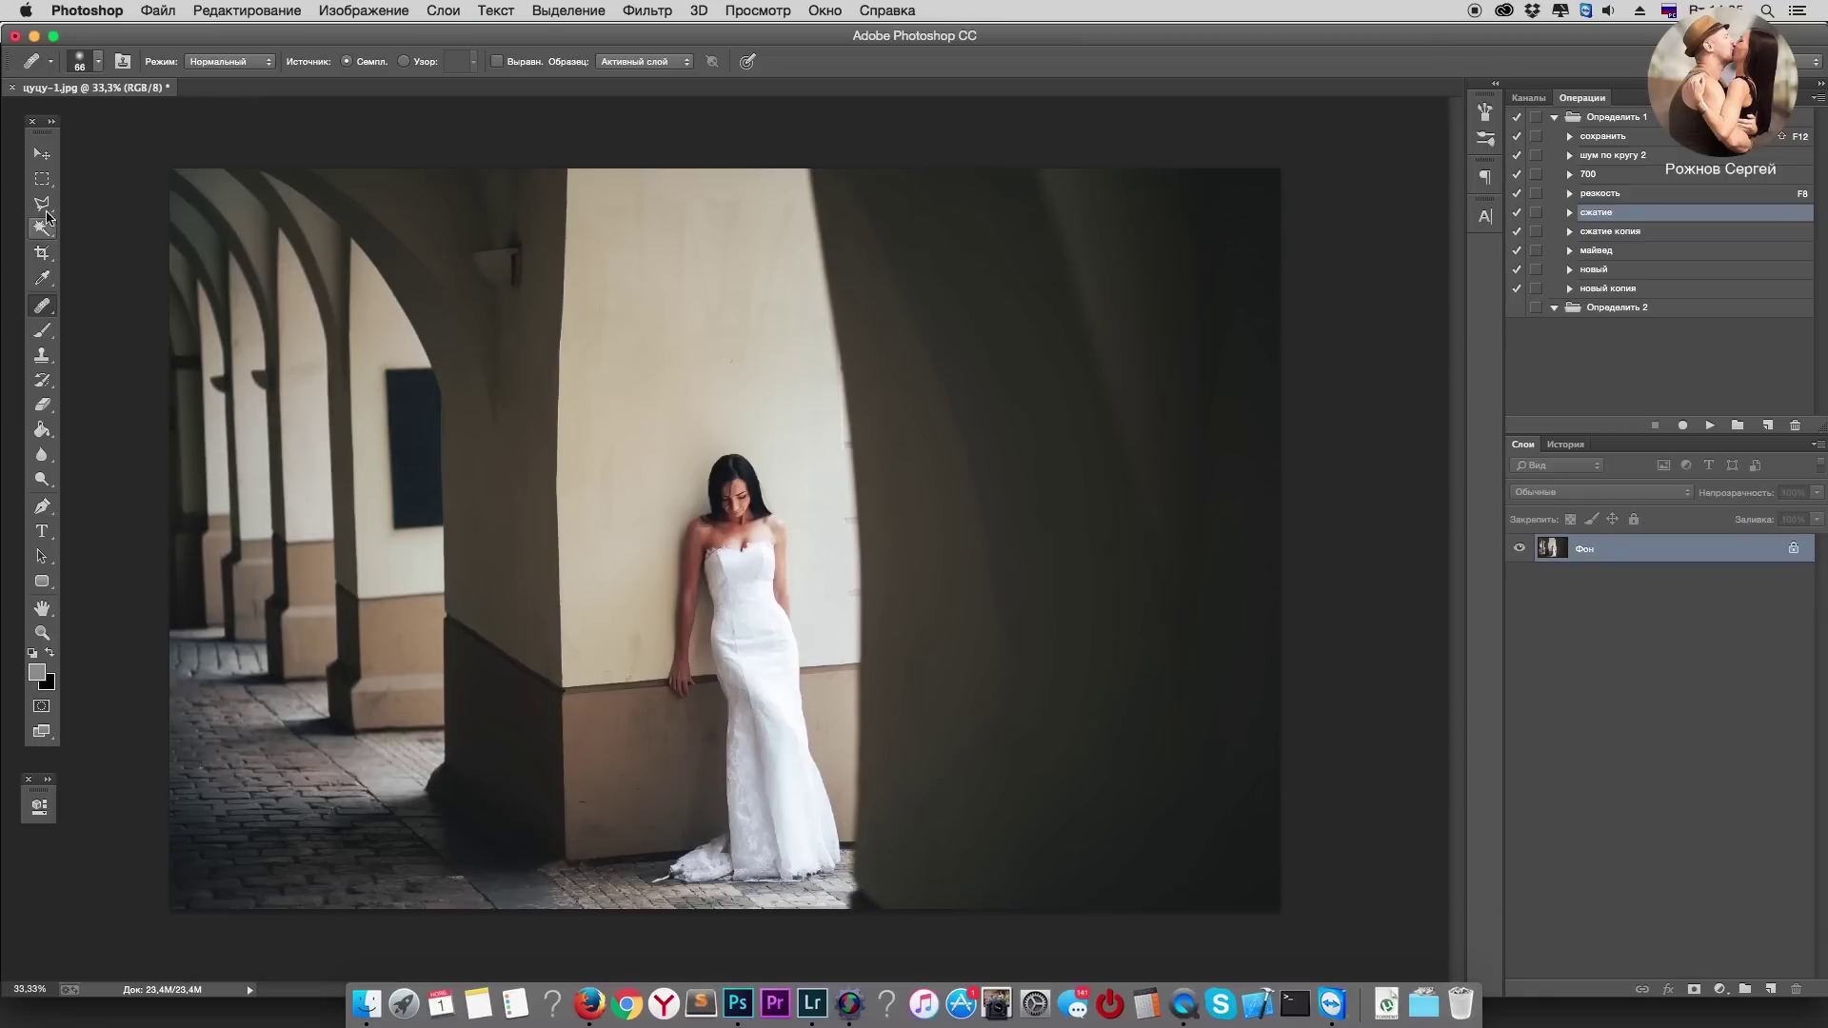
# Step: Crop the top of the photo down slightly while keeping the full width
pyautogui.click(43, 254)
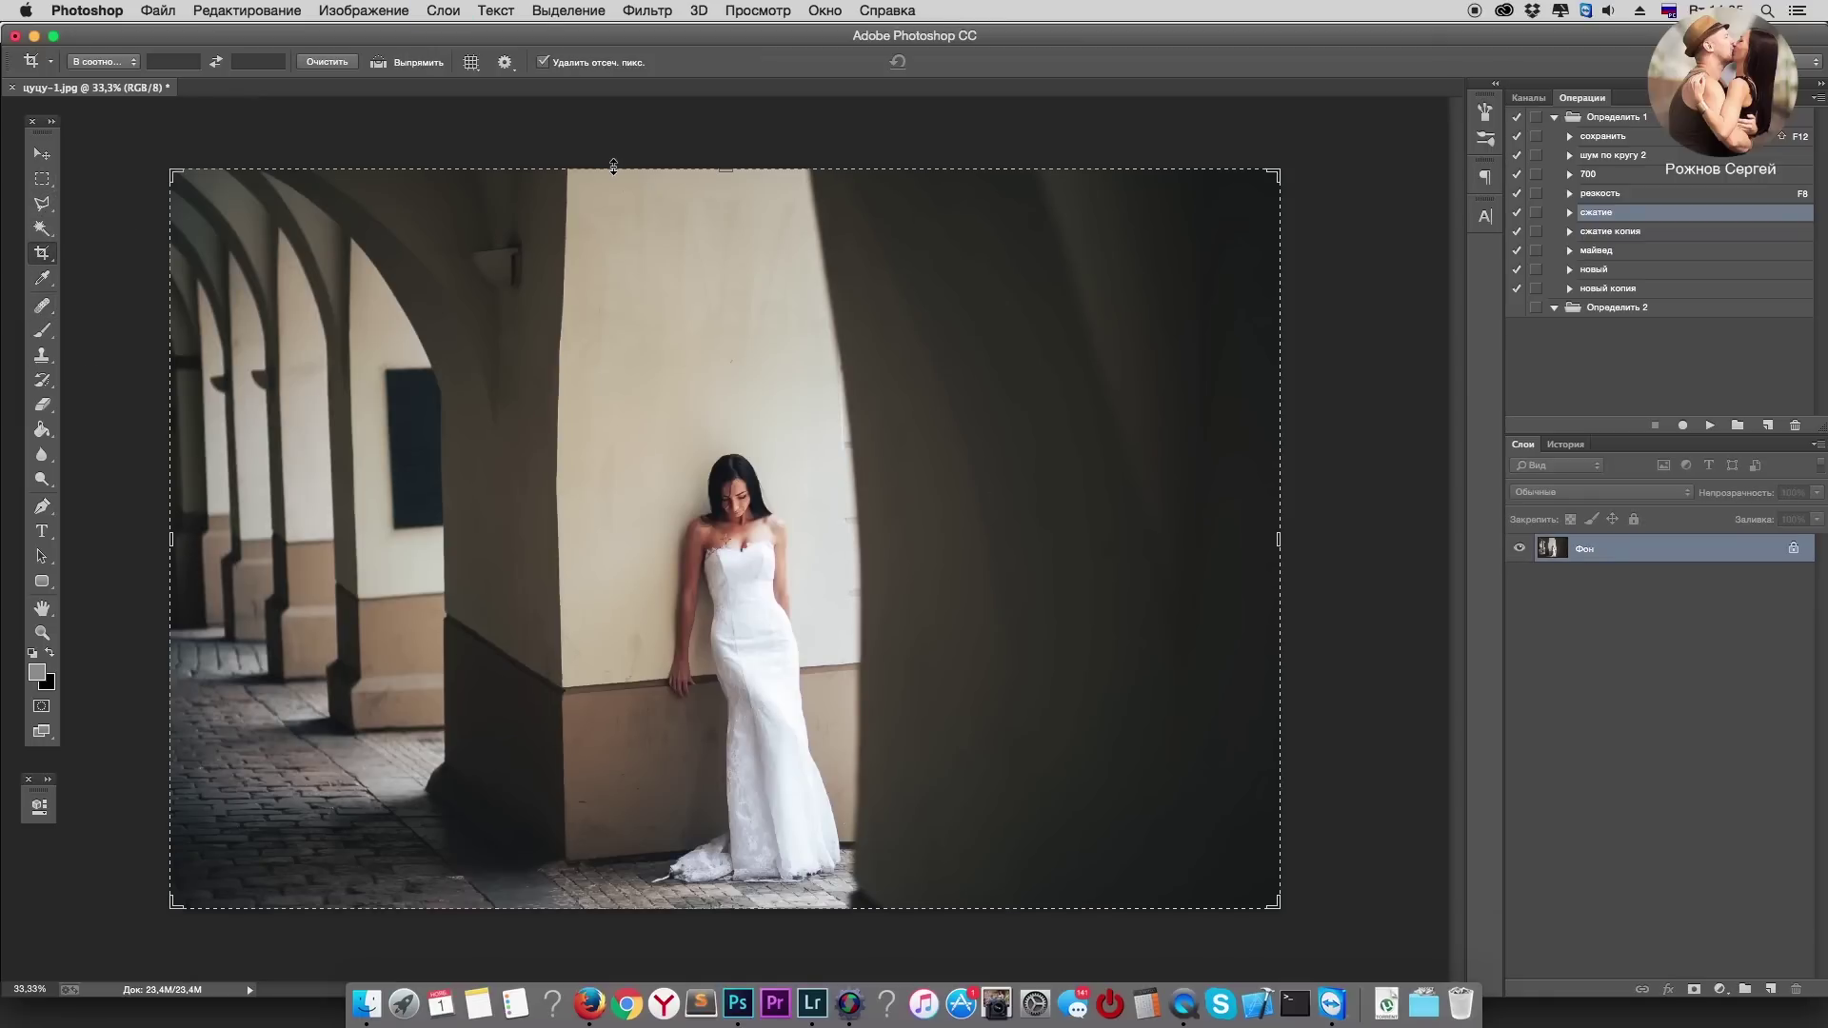
pyautogui.moveTo(725, 169); pyautogui.dragTo(725, 205)
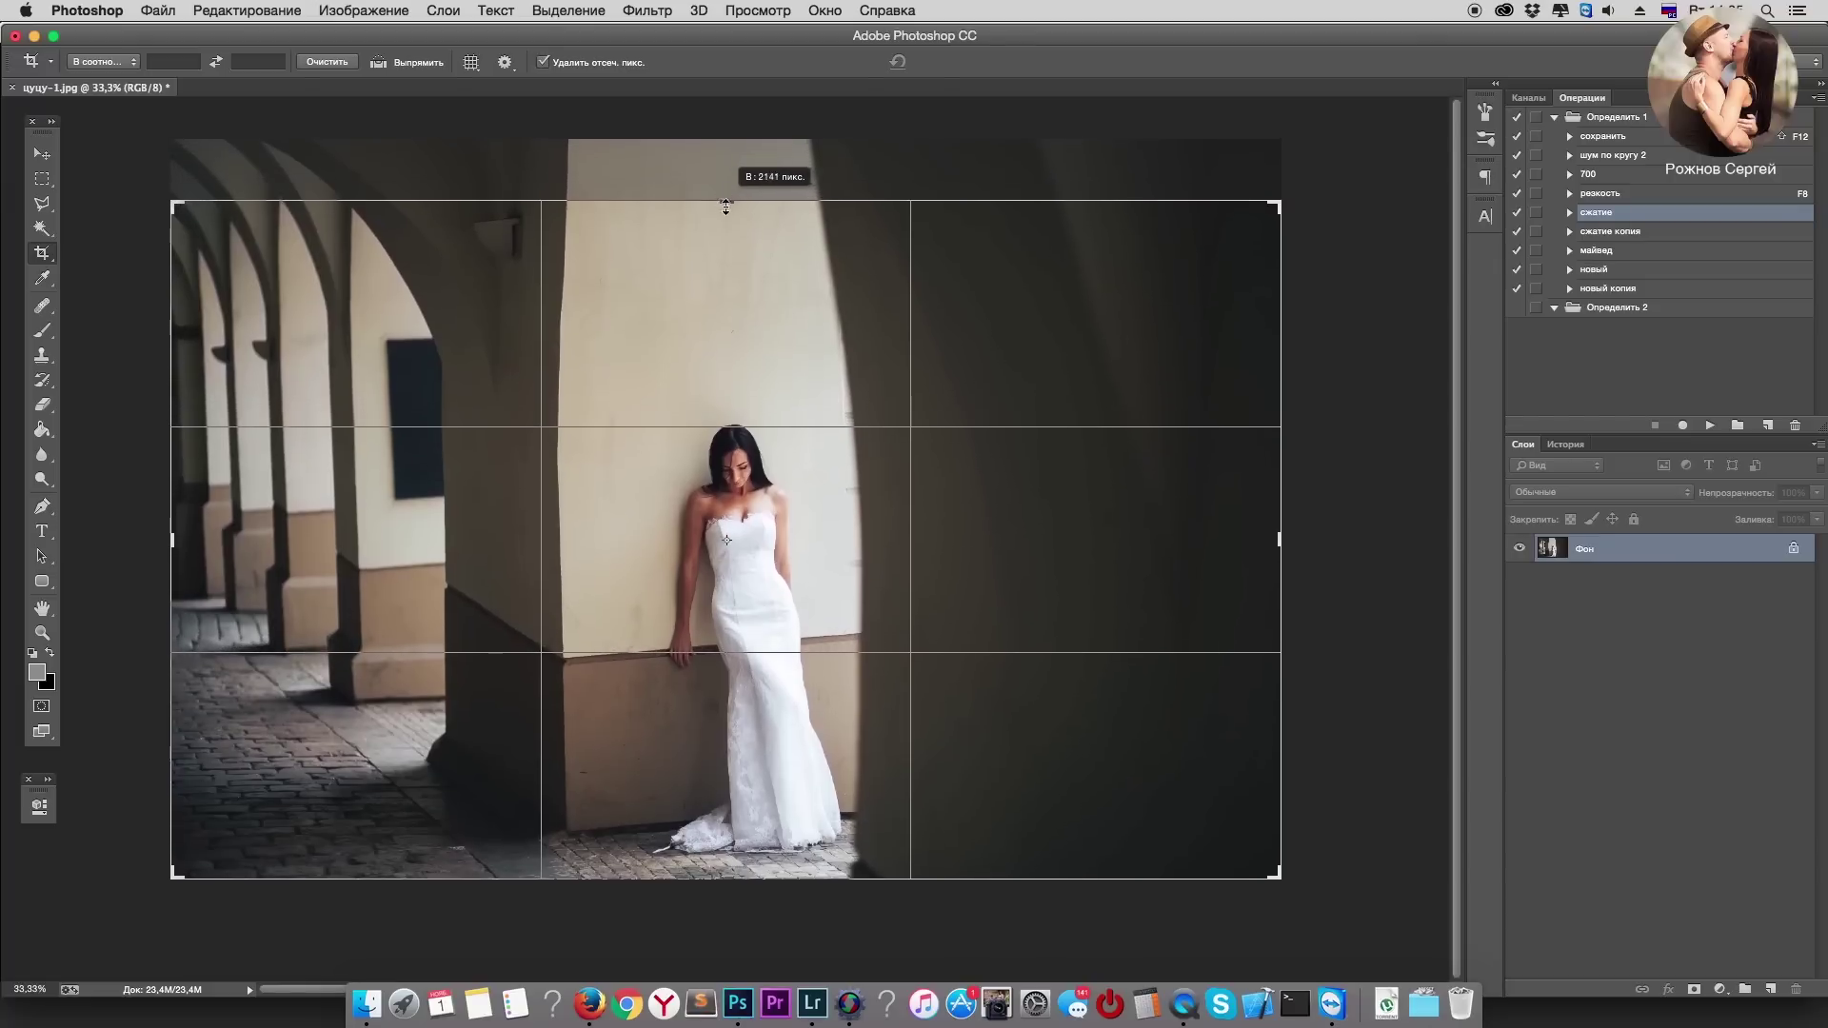
pyautogui.moveTo(1278, 540); pyautogui.dragTo(1167, 540)
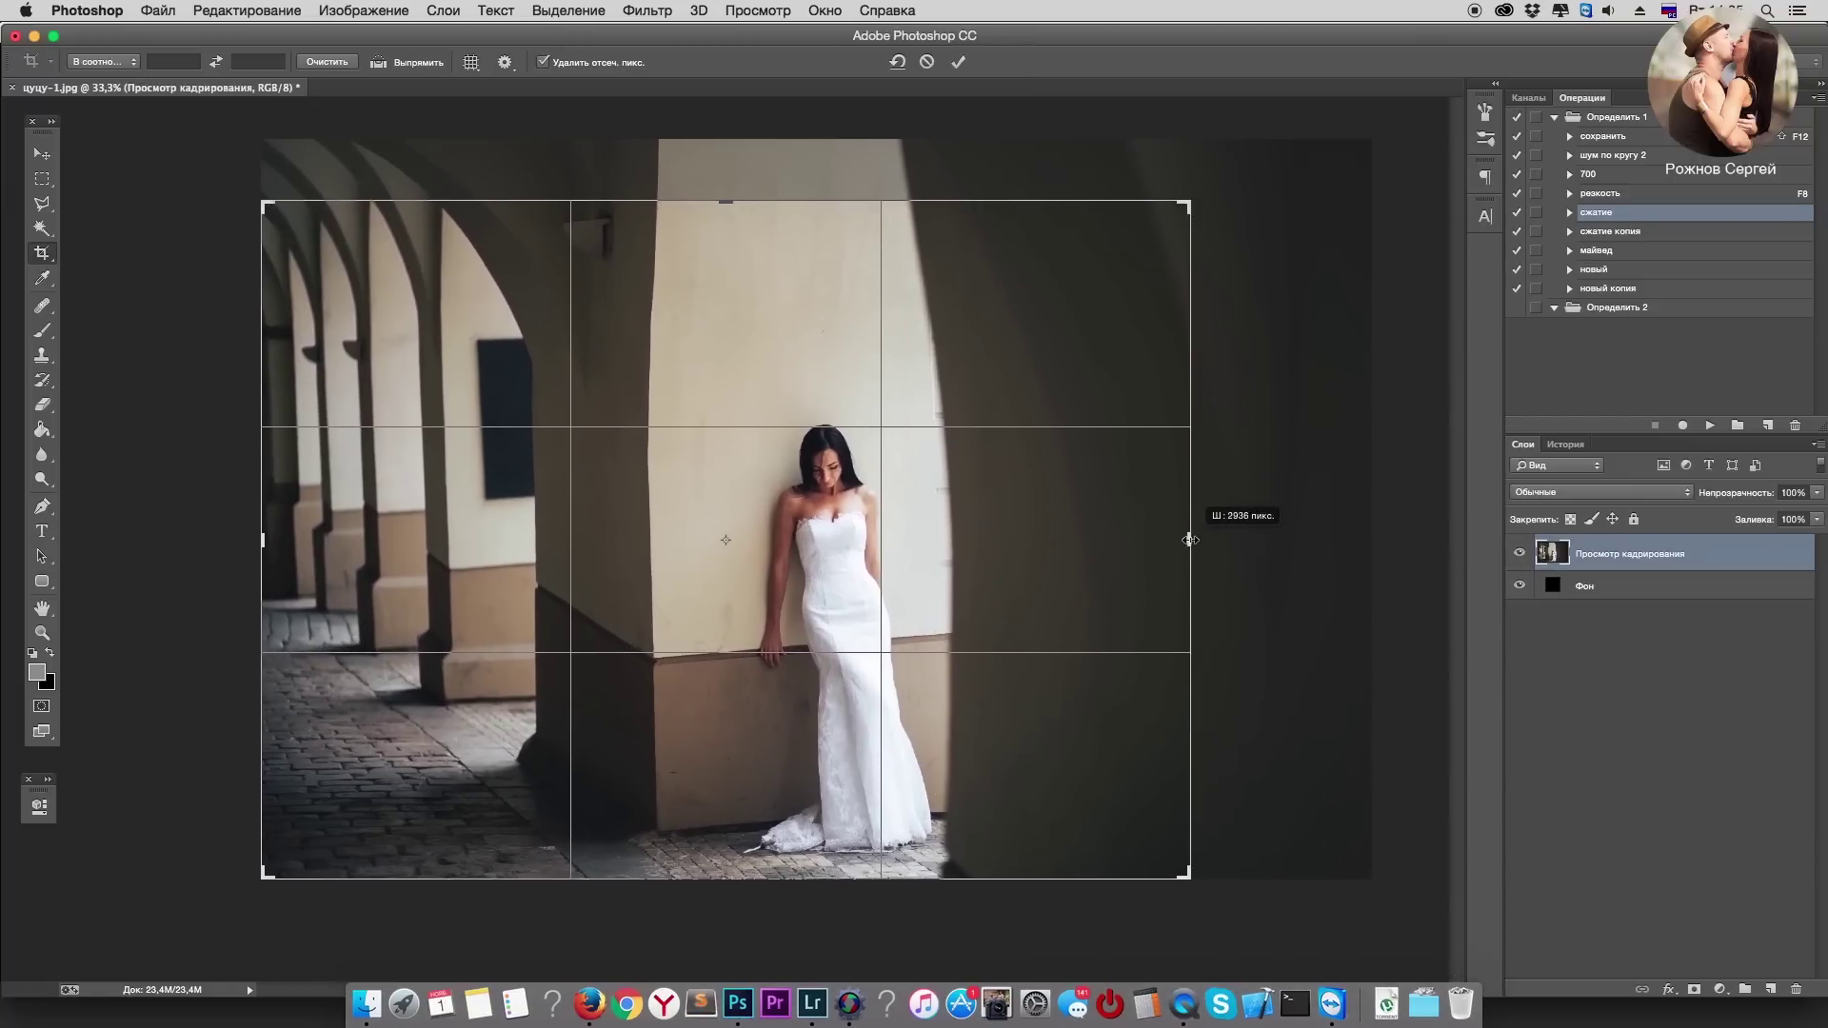
pyautogui.moveTo(1167, 540); pyautogui.dragTo(1281, 550)
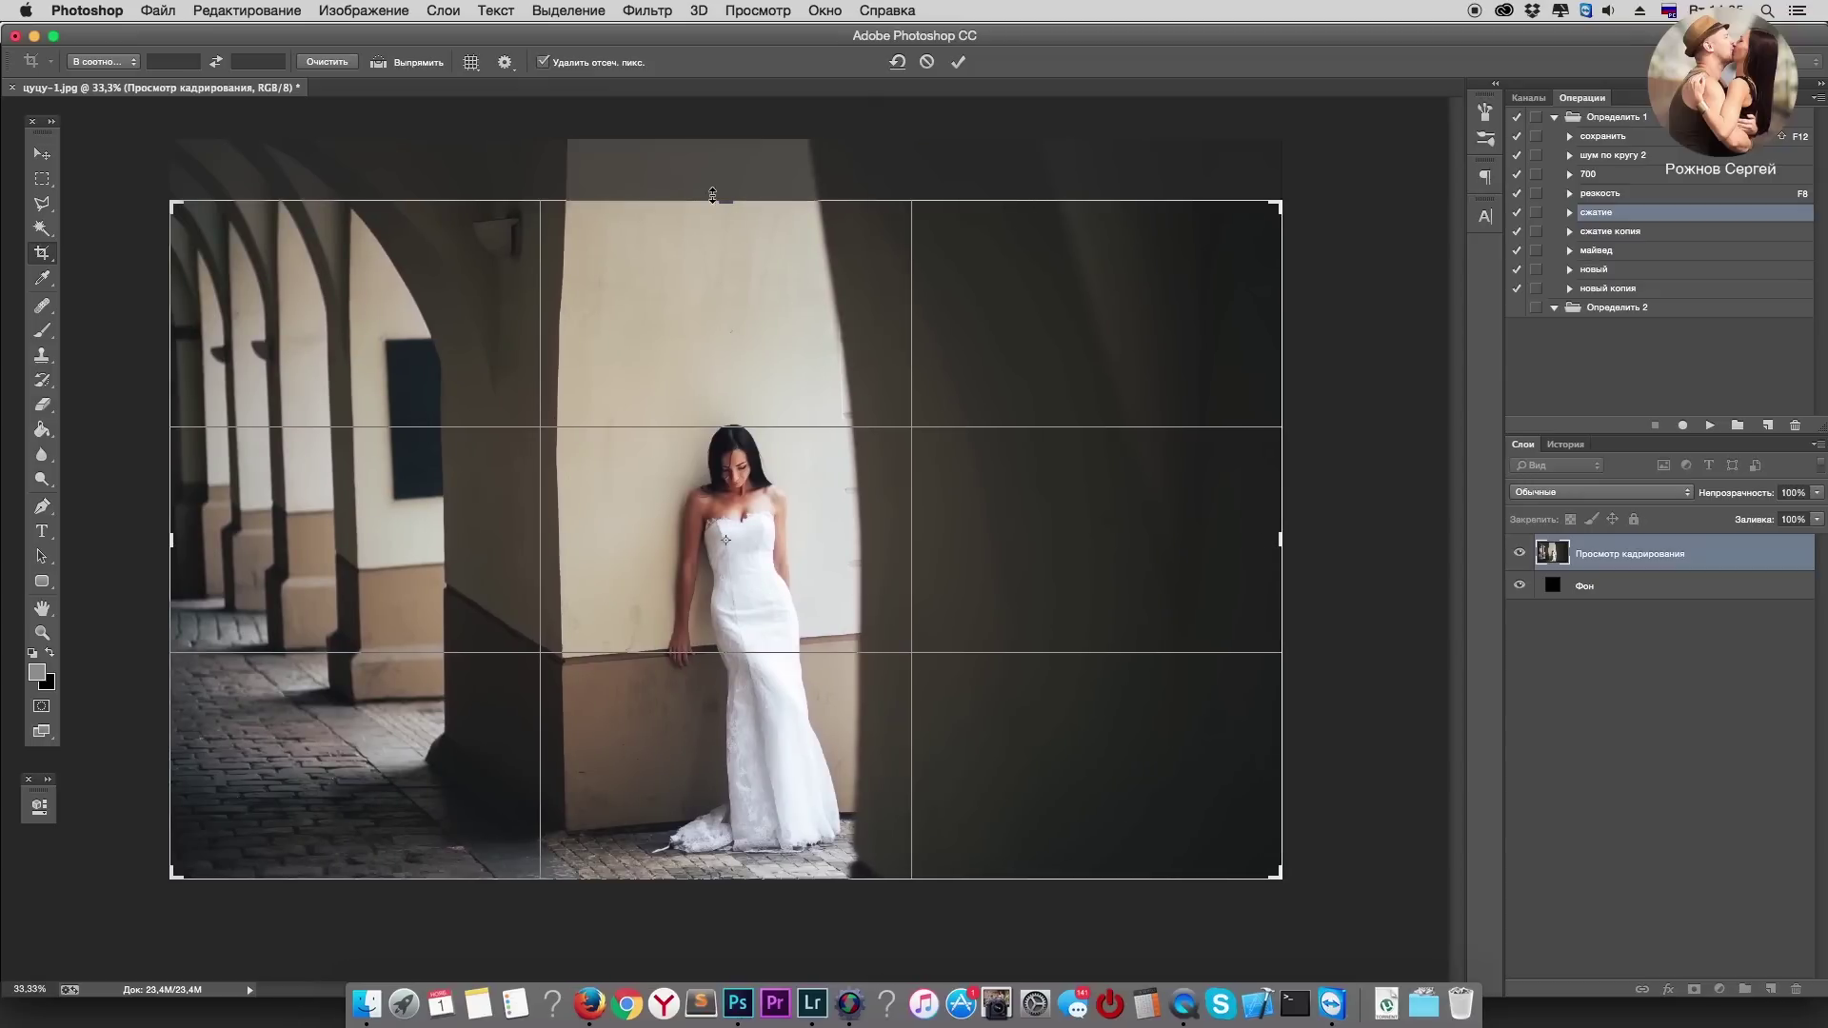
pyautogui.moveTo(725, 201); pyautogui.dragTo(723, 218)
pyautogui.press('Return')
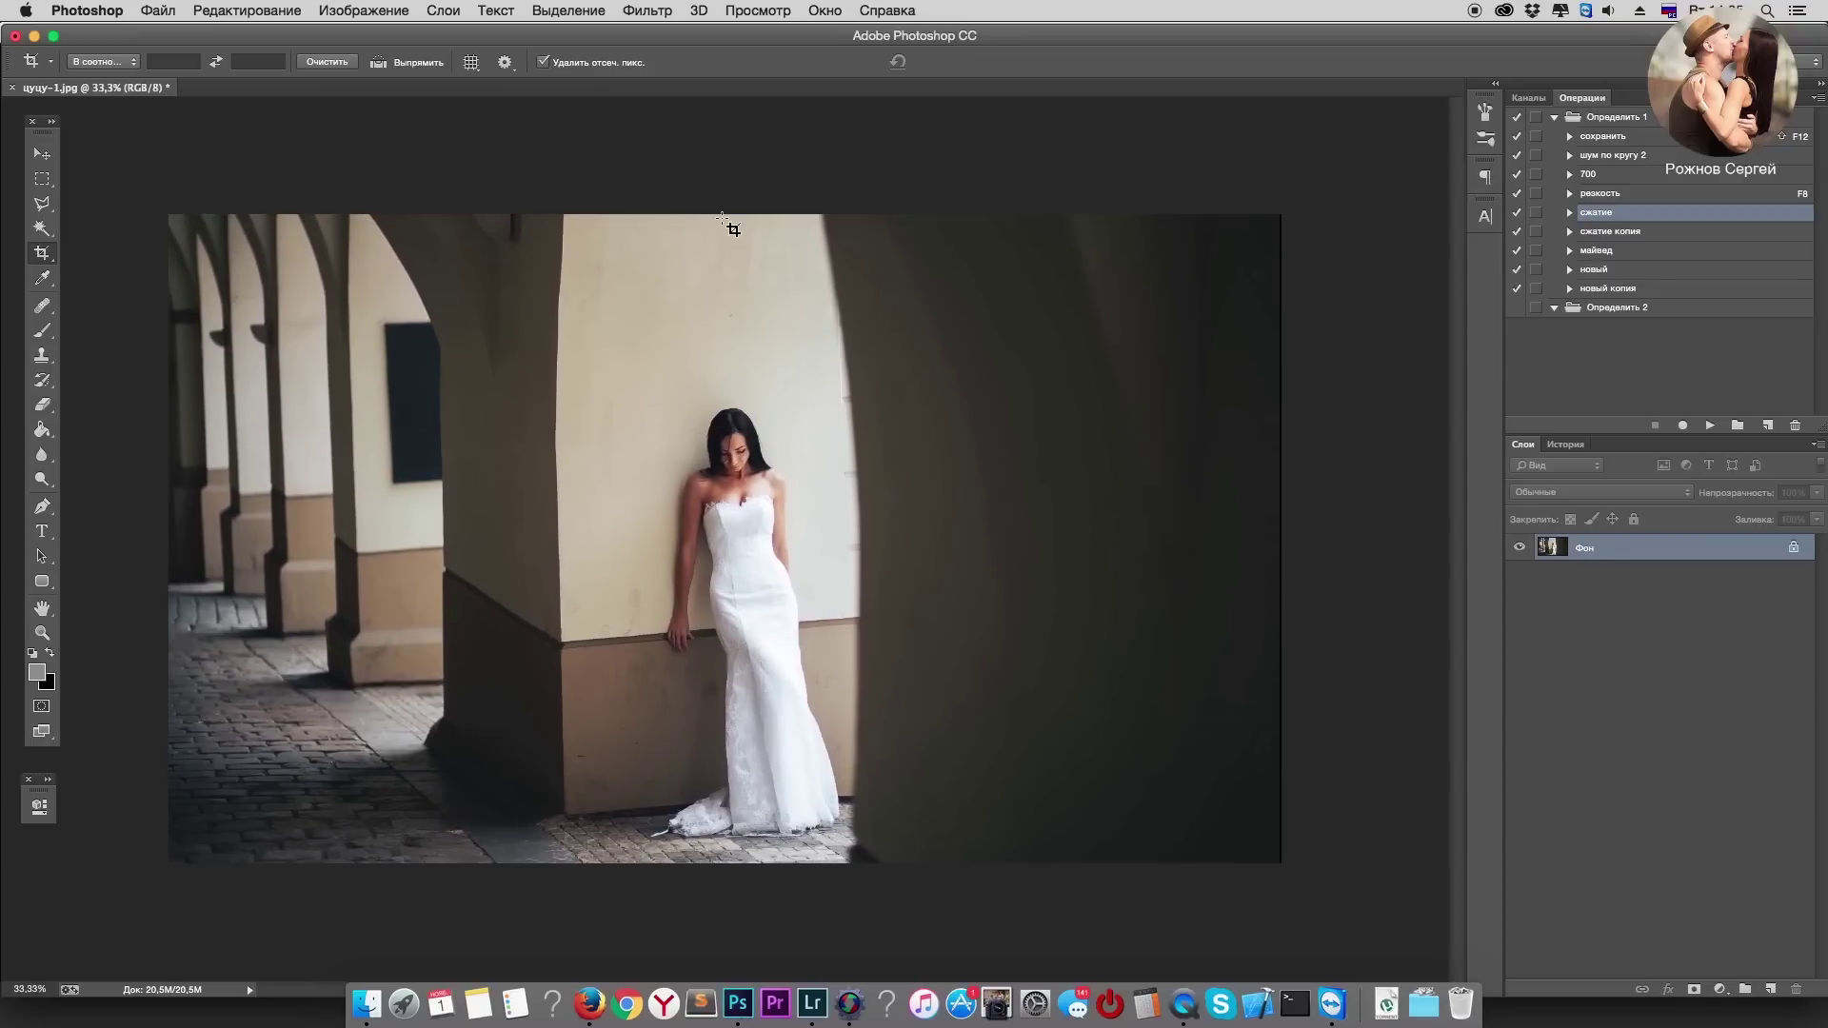
# Step: Select all and move the picture right, leaving a black strip on the left
pyautogui.hotkey('ctrl', 'a')
pyautogui.press('v')
pyautogui.moveTo(517, 444); pyautogui.dragTo(620, 447)
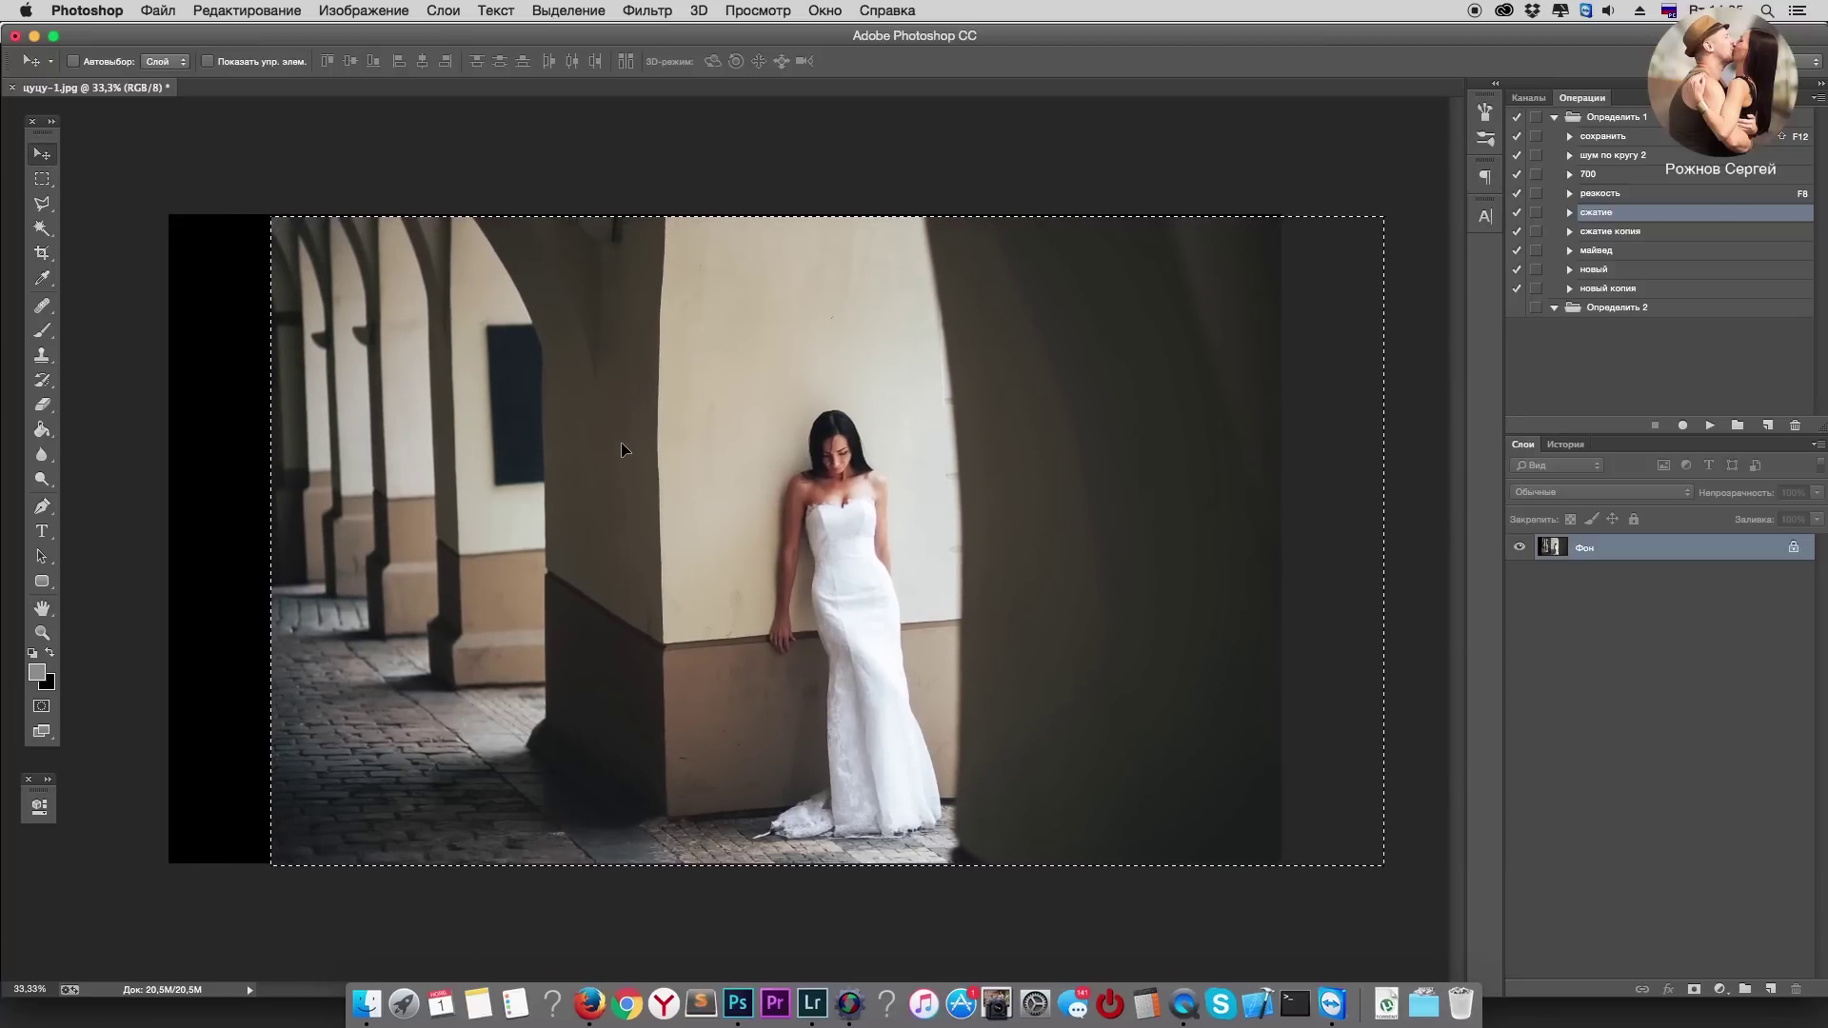
pyautogui.press('m')
pyautogui.hotkey('ctrl', 'd')
# Step: Select the left arcade strip and free-transform it leftward to cover the black area
pyautogui.moveTo(213, 214); pyautogui.dragTo(647, 860)
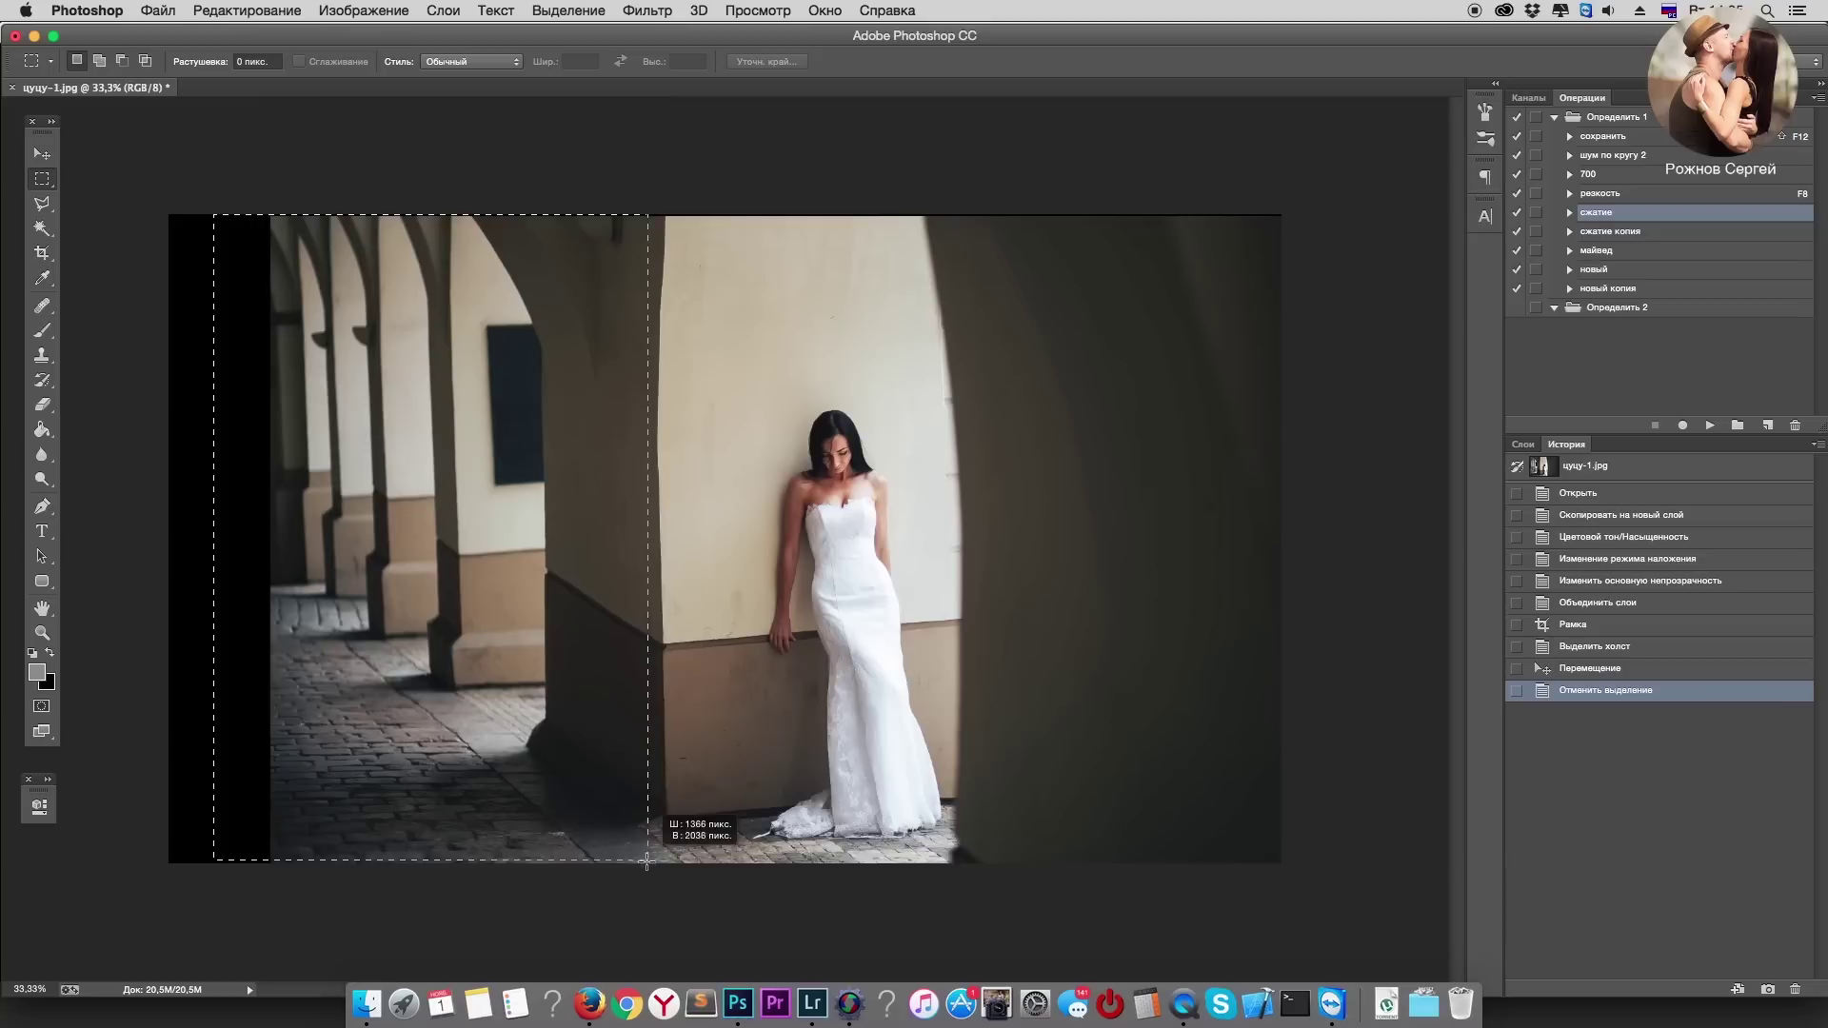
pyautogui.hotkey('ctrl', 't')
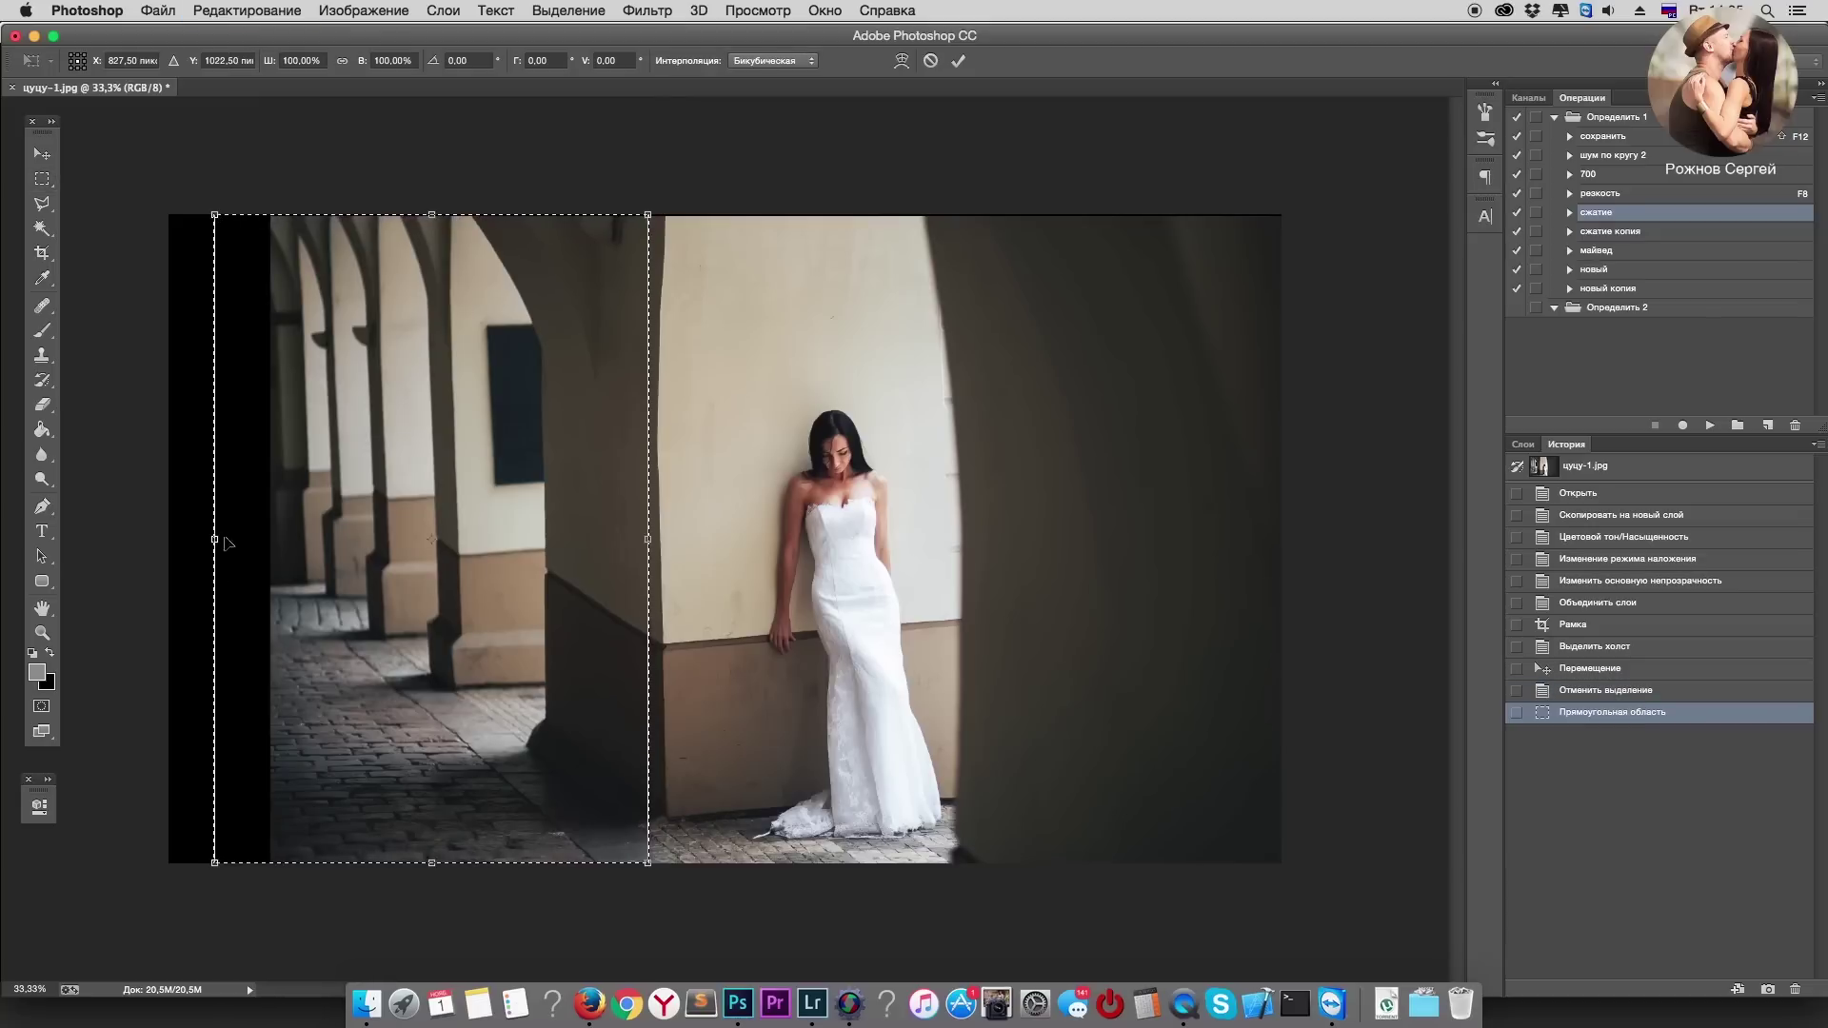
pyautogui.moveTo(215, 539); pyautogui.dragTo(92, 541)
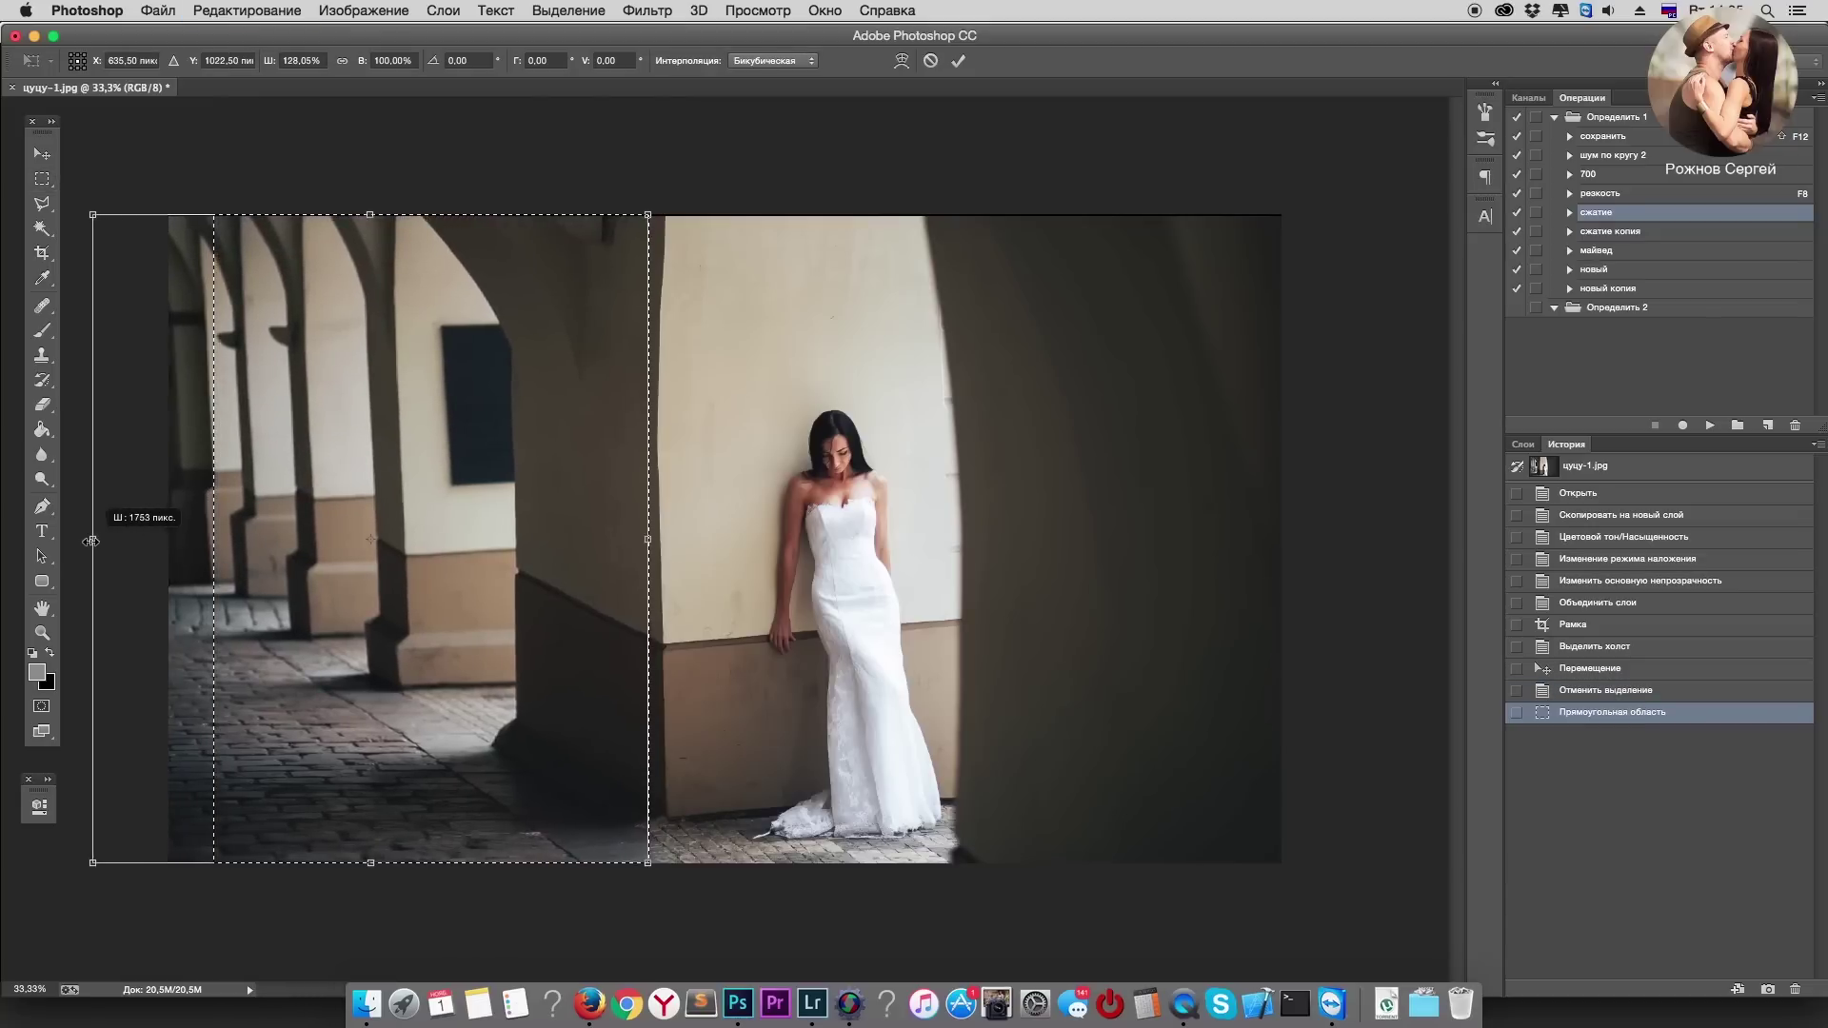
pyautogui.moveTo(92, 540); pyautogui.dragTo(96, 543)
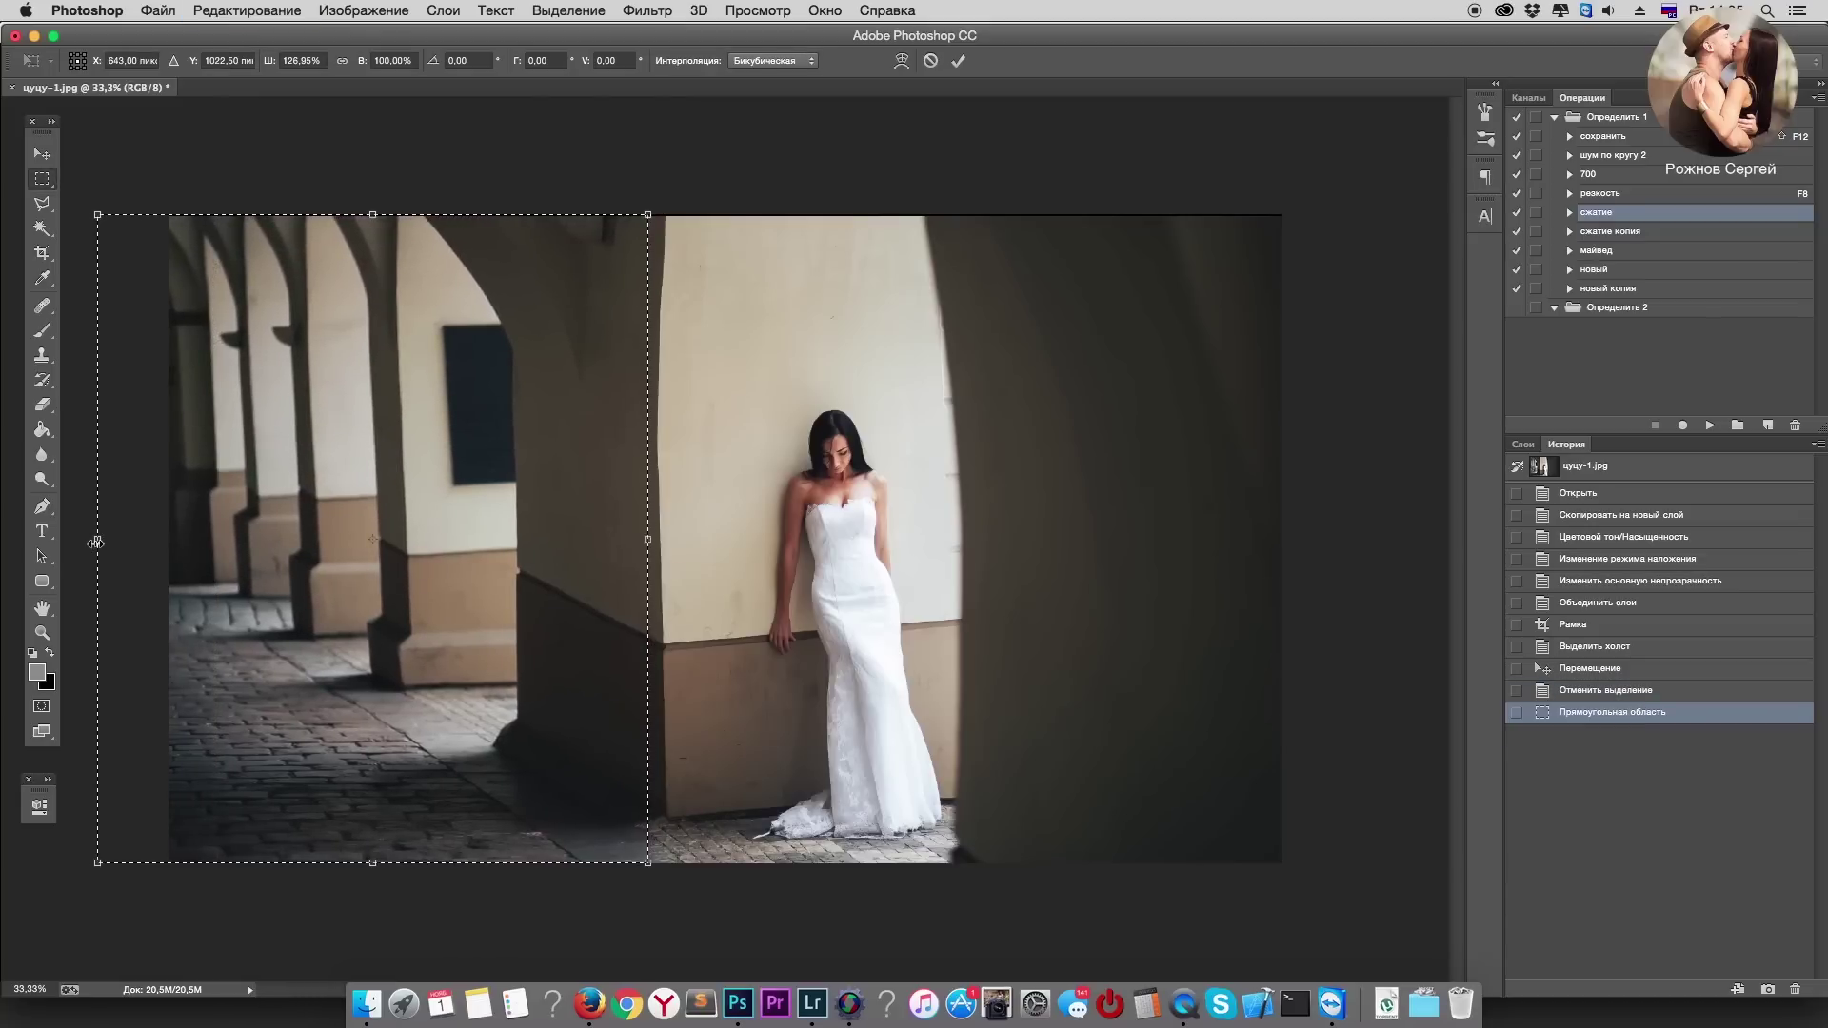
pyautogui.press('Return')
pyautogui.hotkey('ctrl', 'd')
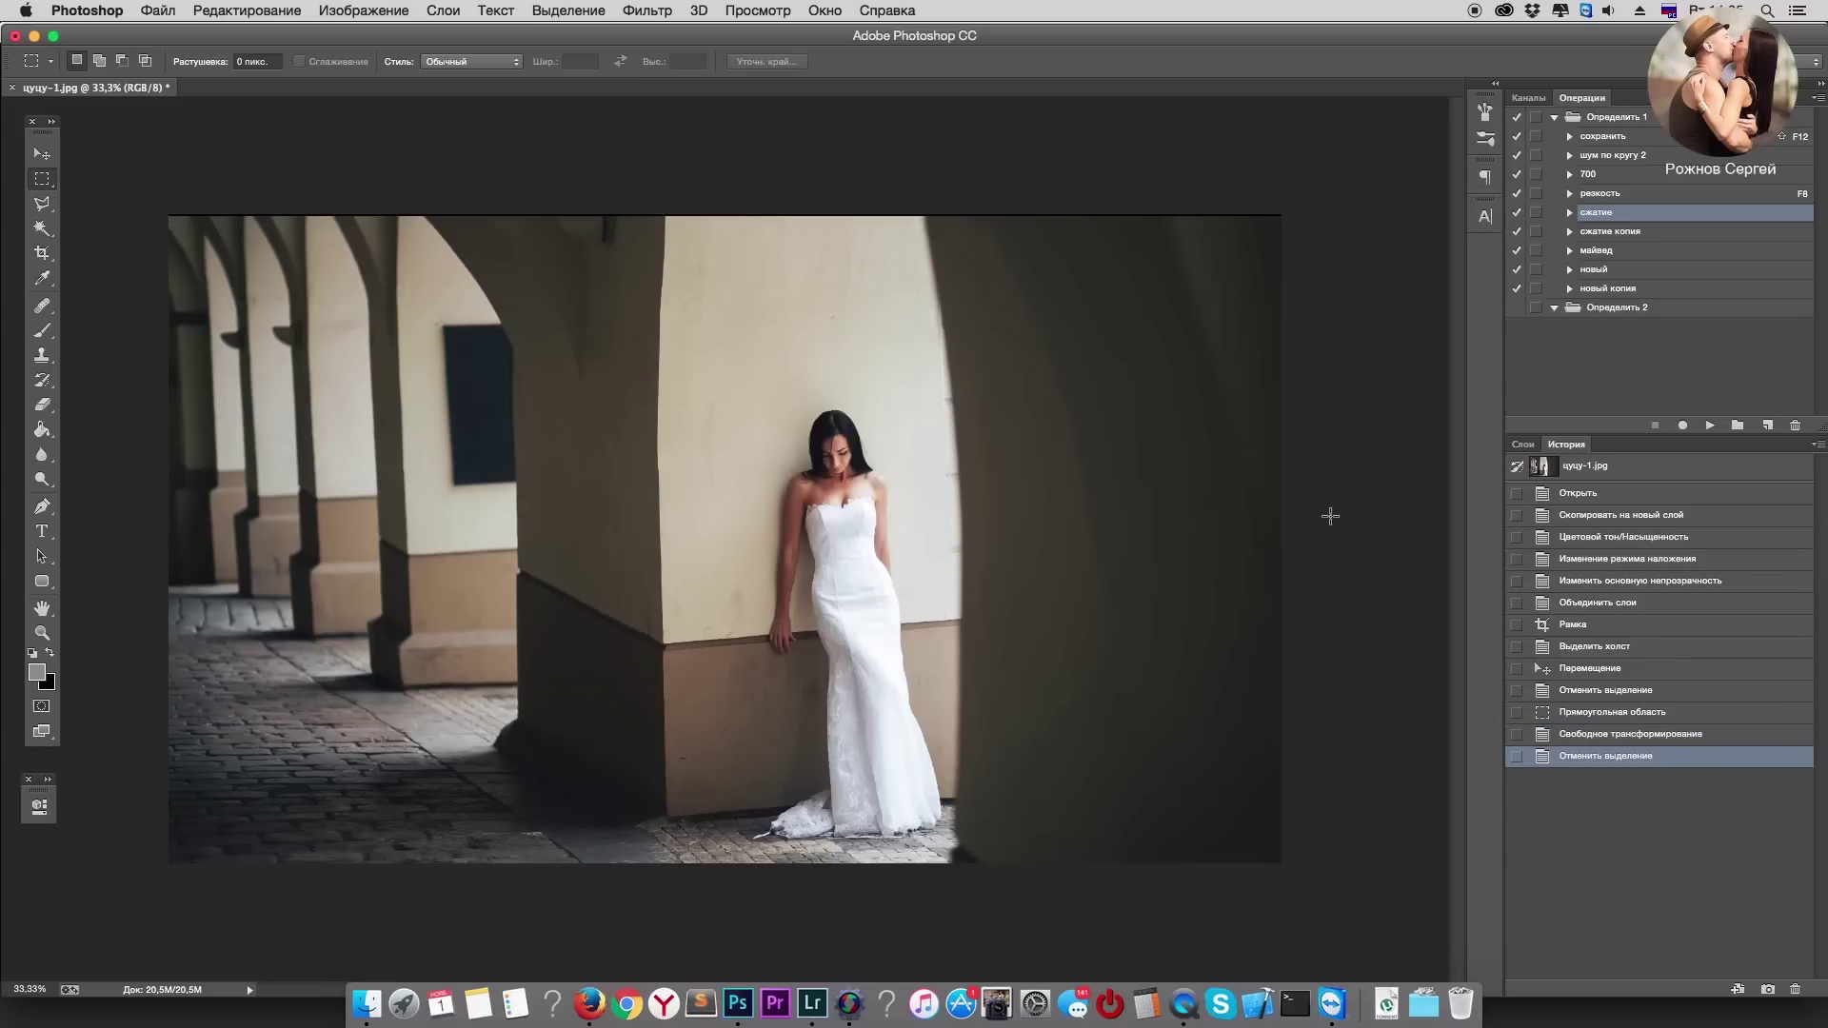
pyautogui.press('F7')
pyautogui.press('c')
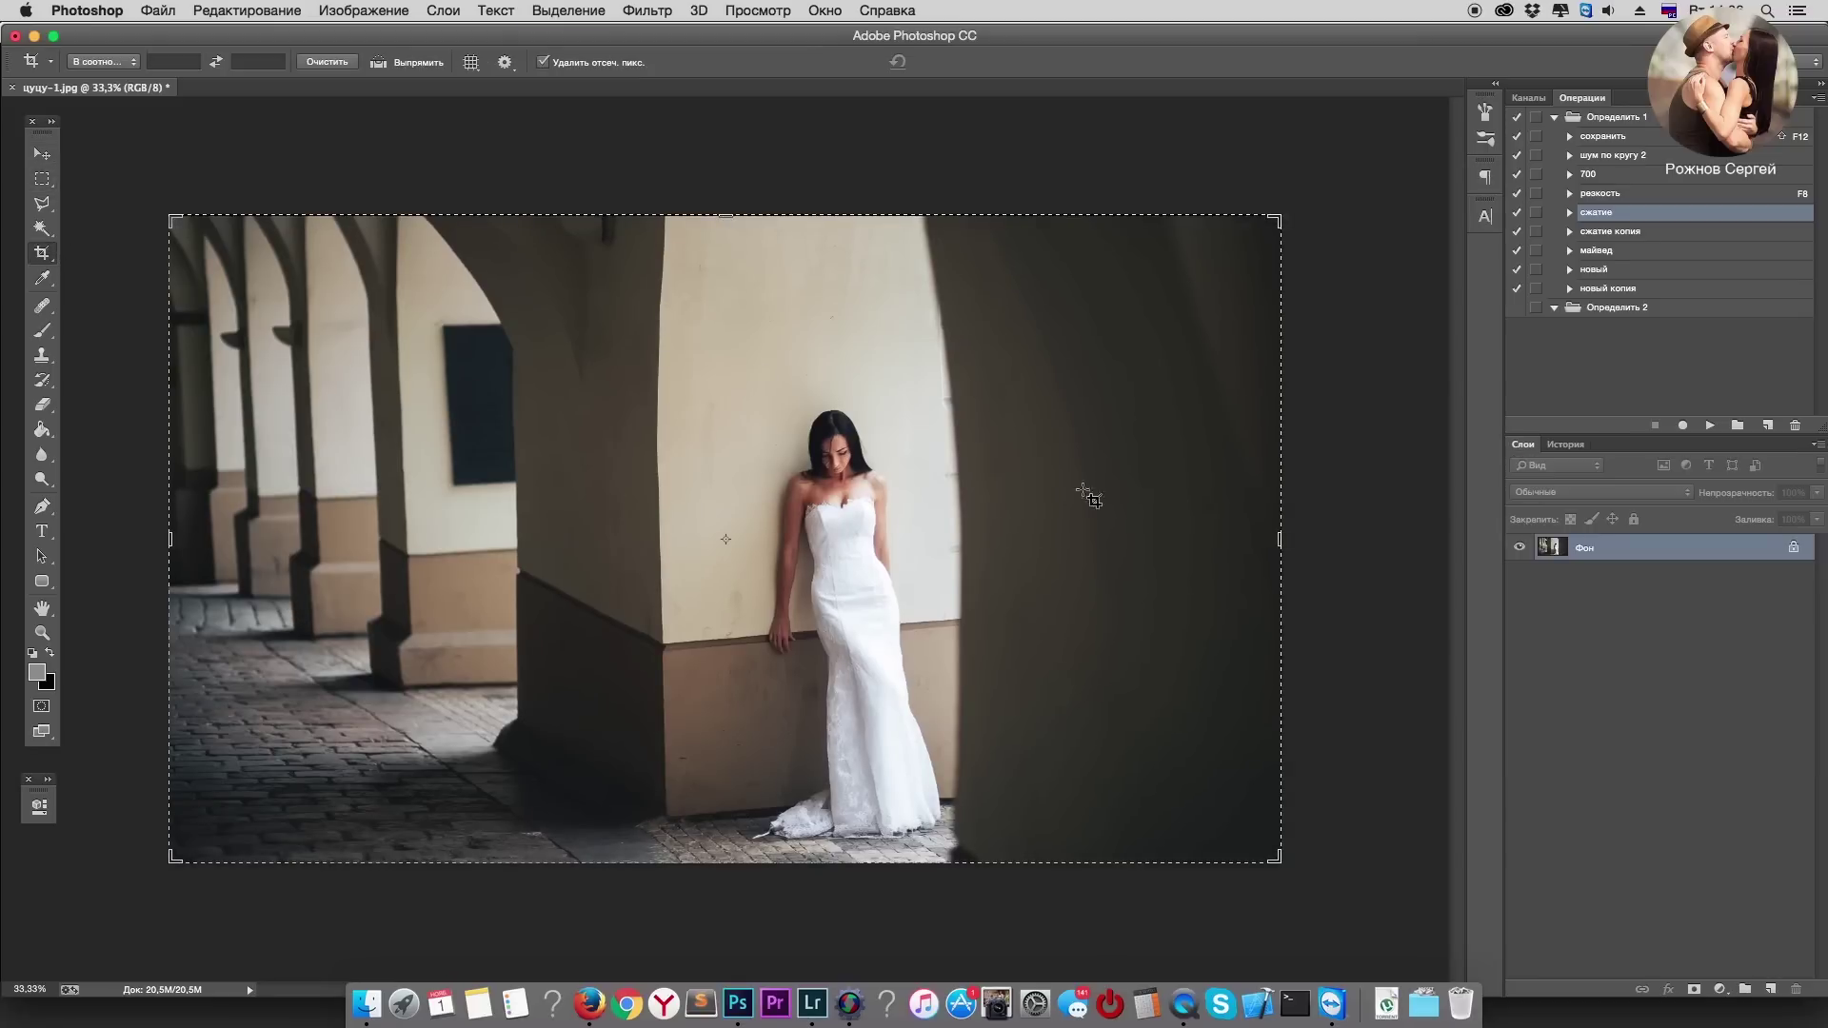
# Step: Recrop the photo, trimming the top and extending the left edge past the image
pyautogui.moveTo(1280, 537); pyautogui.dragTo(1235, 537)
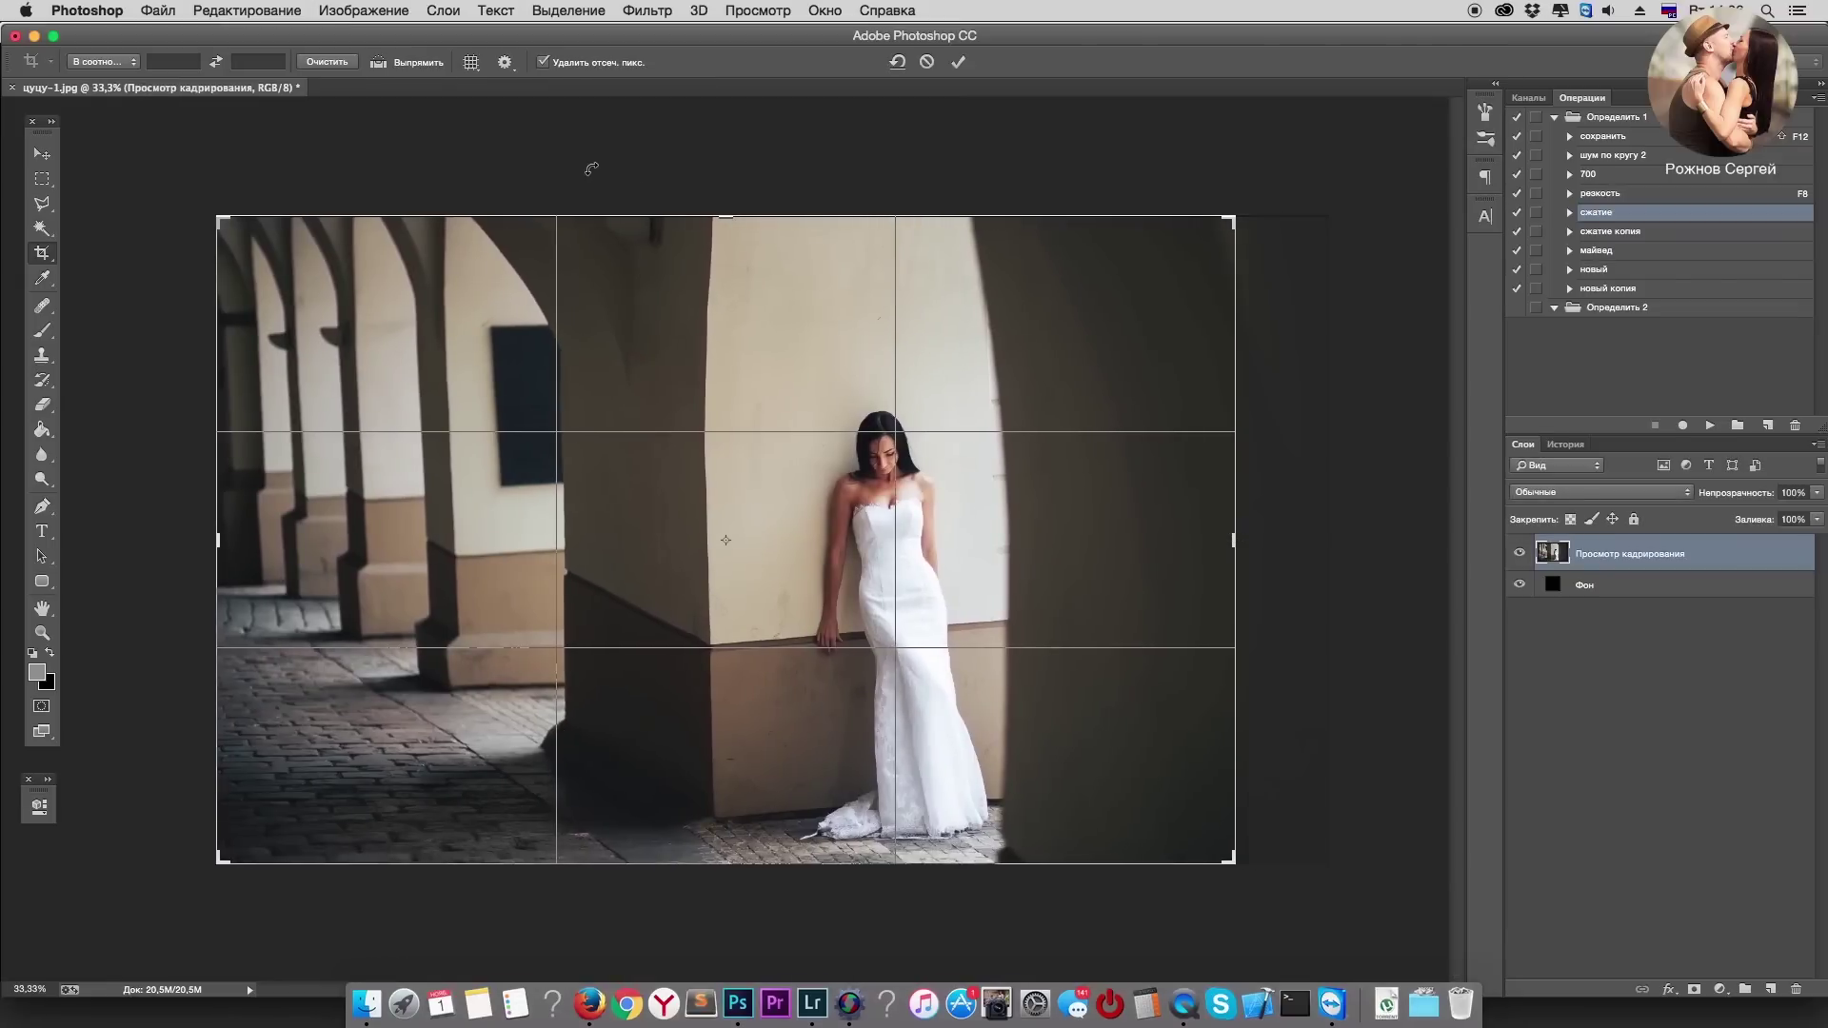
pyautogui.moveTo(725, 217); pyautogui.dragTo(726, 230)
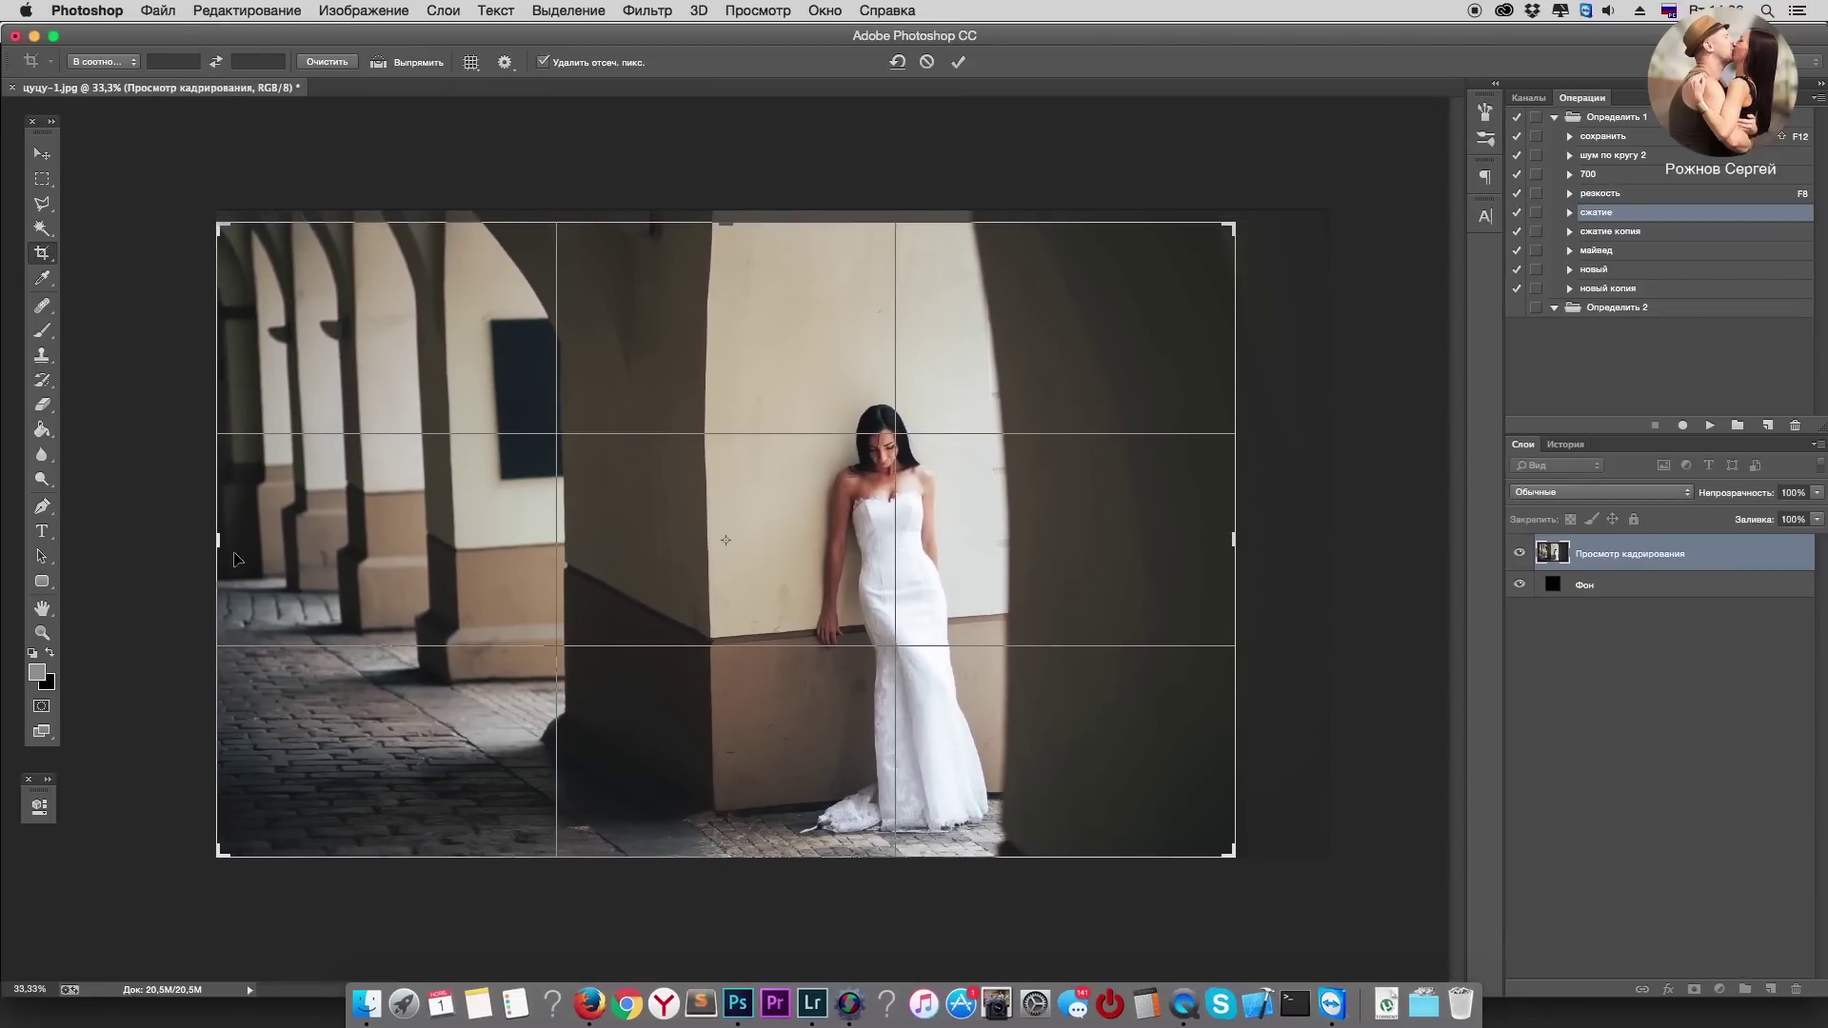
pyautogui.moveTo(221, 539); pyautogui.dragTo(197, 541)
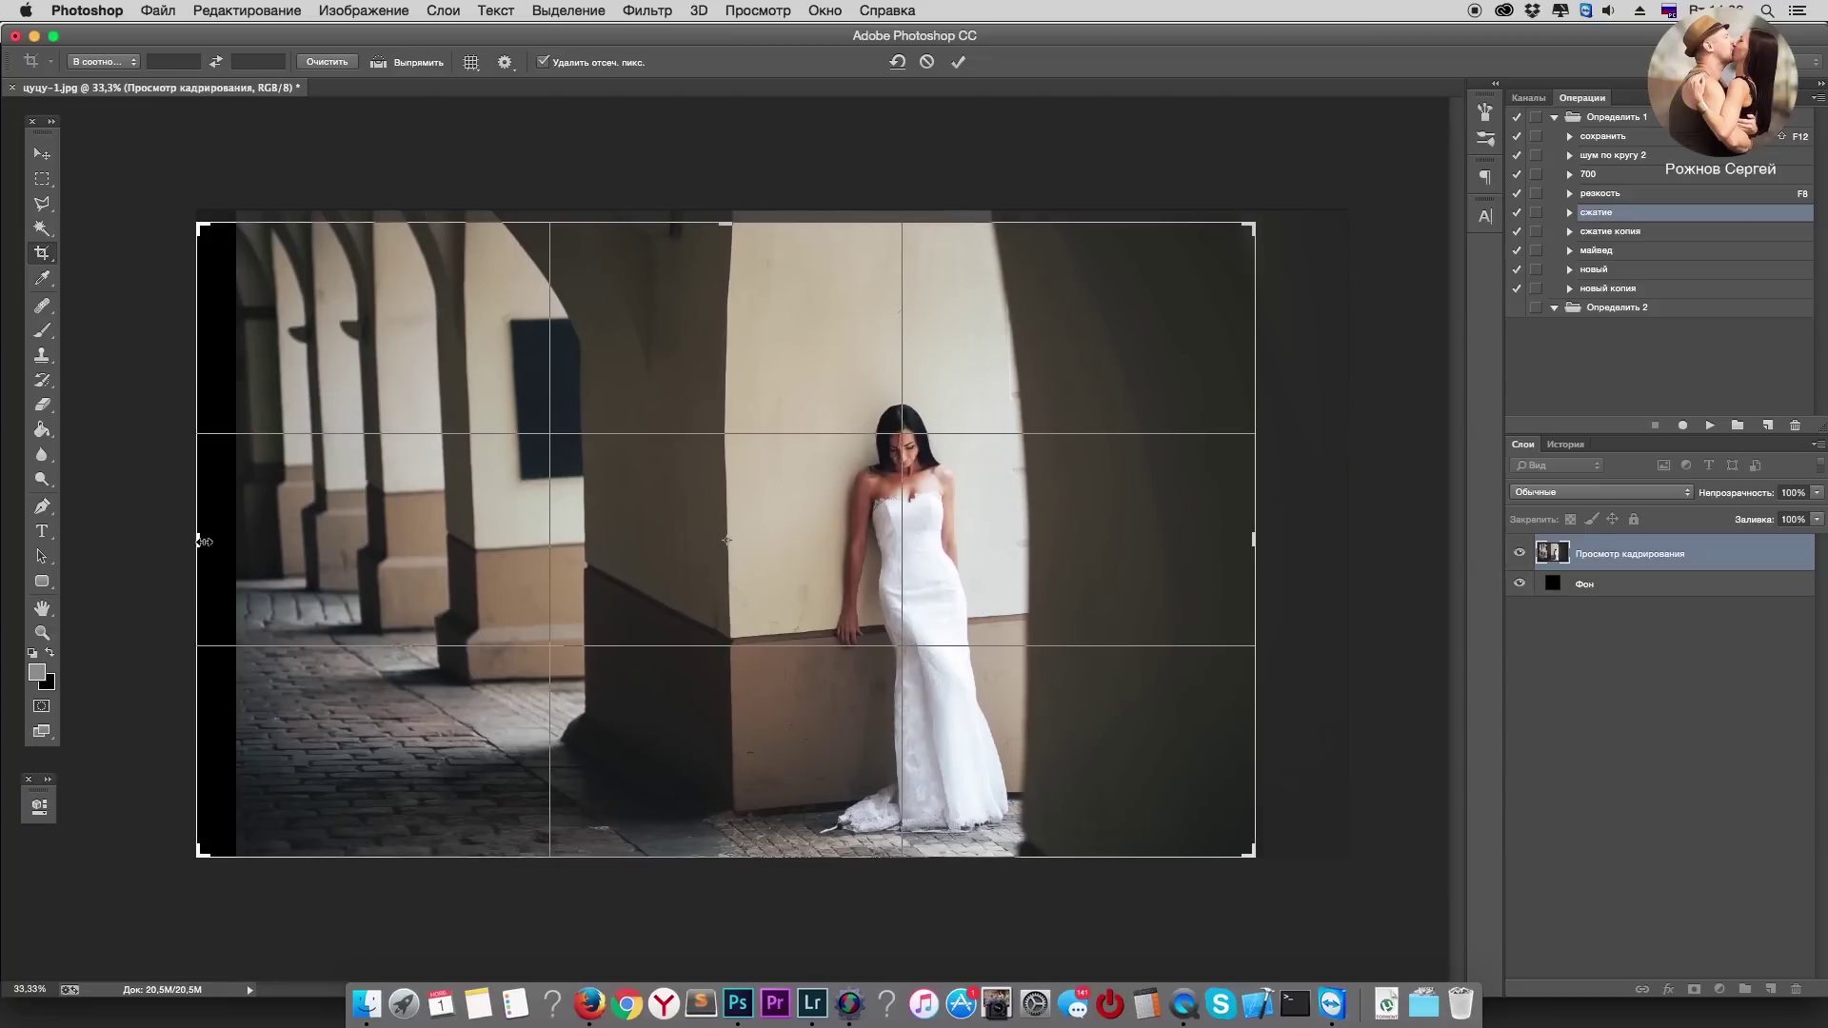
pyautogui.press('Return')
# Step: Marquee the left arcade section and stretch it left over the black strip
pyautogui.click(42, 179)
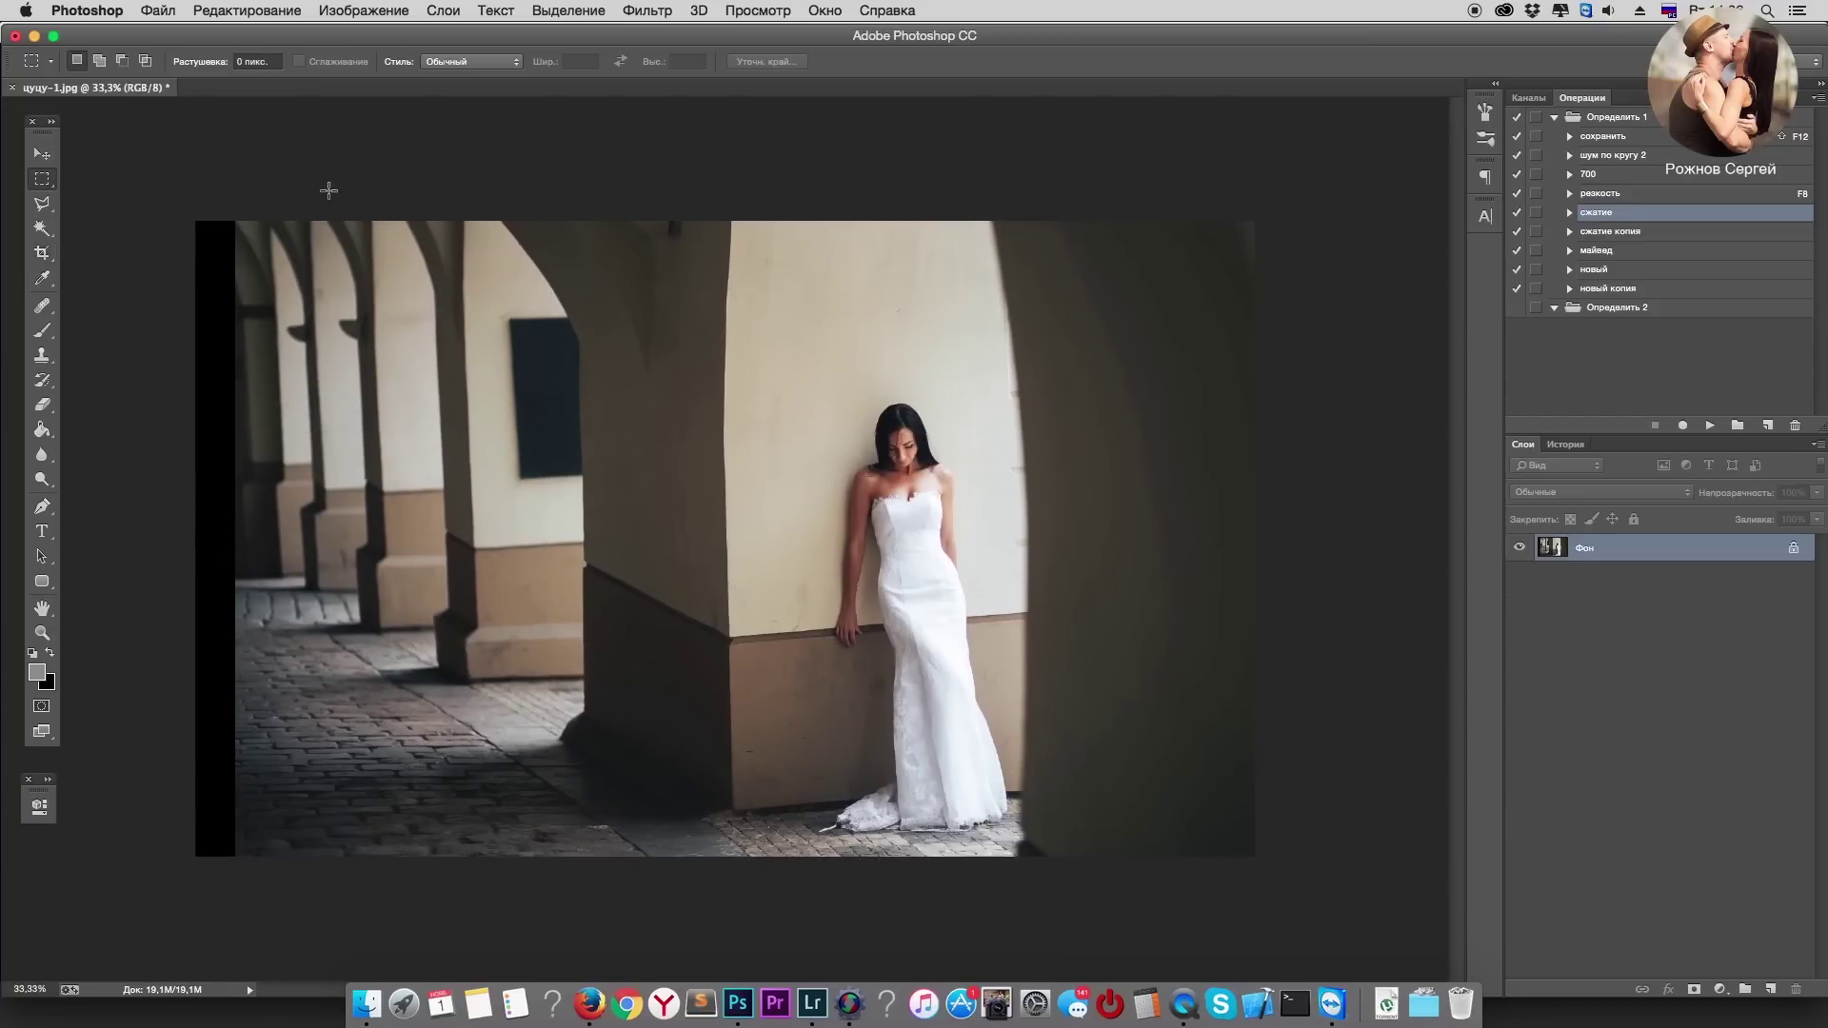
pyautogui.moveTo(220, 221)
pyautogui.mouseDown()
pyautogui.moveTo(721, 856)
pyautogui.moveTo(752, 856)
pyautogui.mouseUp()
pyautogui.click(747, 843)
pyautogui.hotkey('ctrl', 'z')
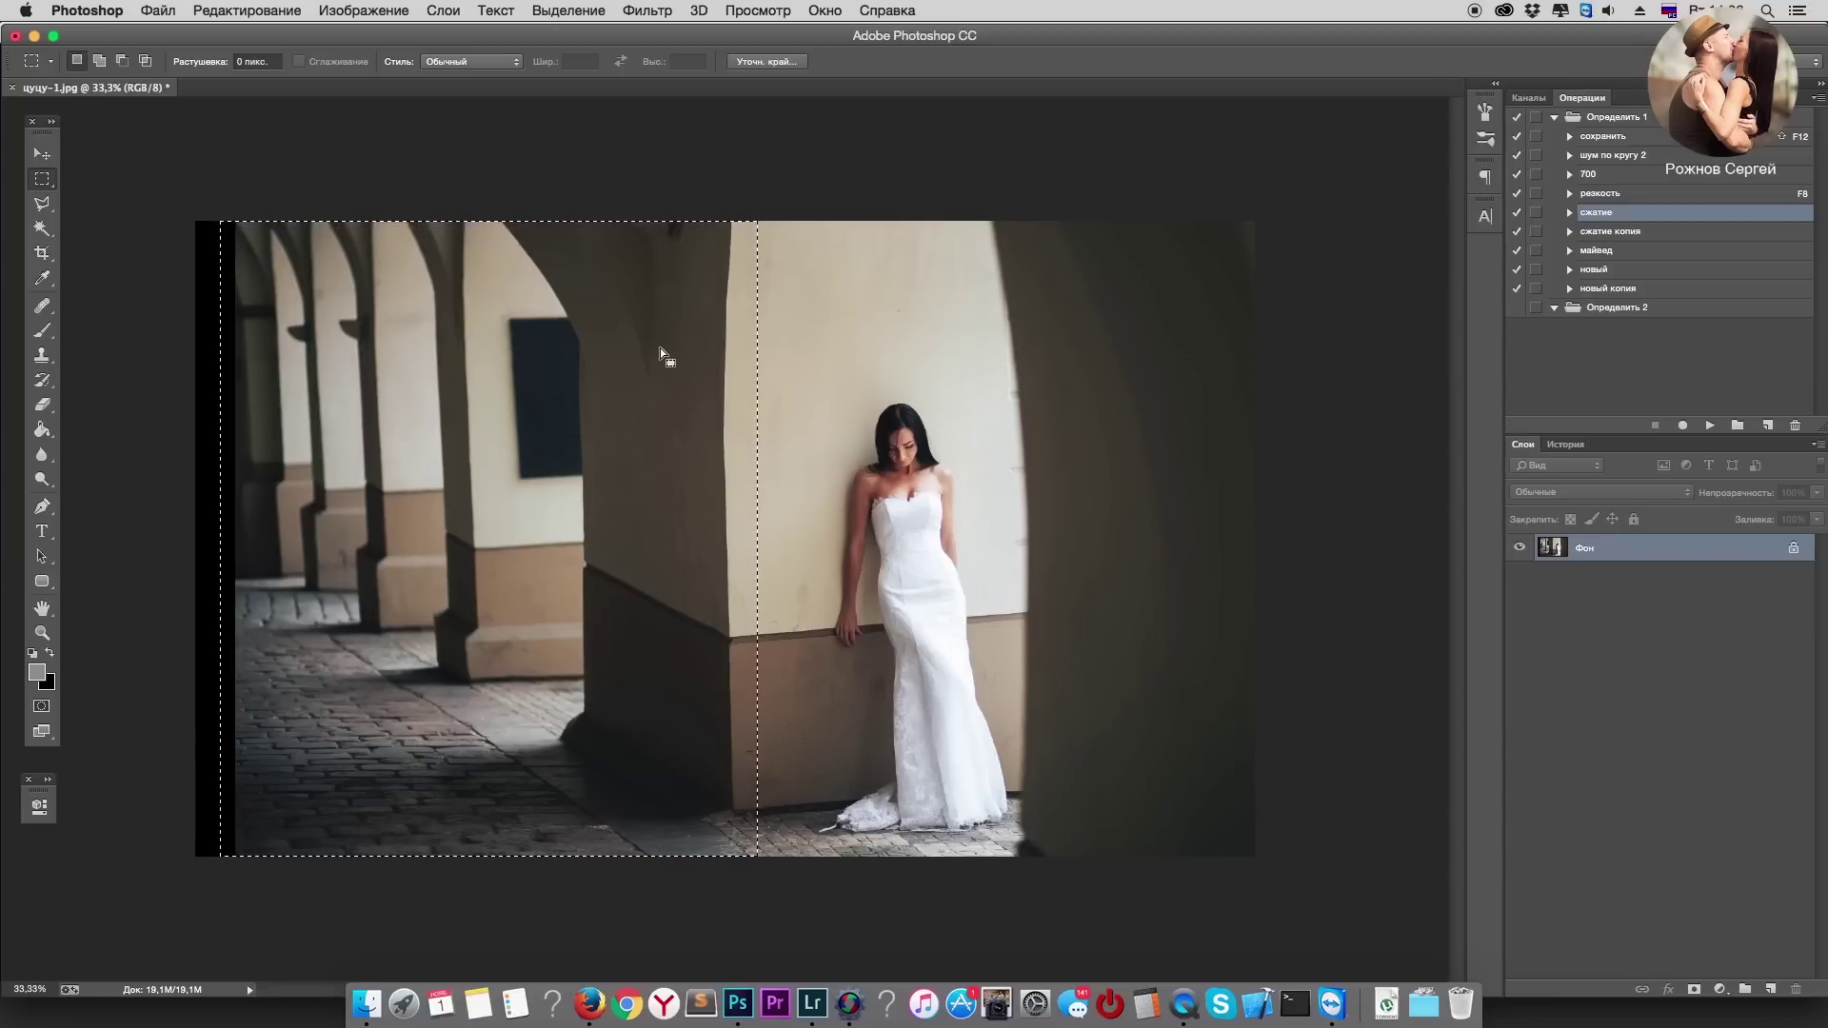
pyautogui.click(717, 493)
pyautogui.moveTo(217, 204)
pyautogui.mouseDown()
pyautogui.moveTo(690, 1019)
pyautogui.moveTo(714, 1016)
pyautogui.mouseUp()
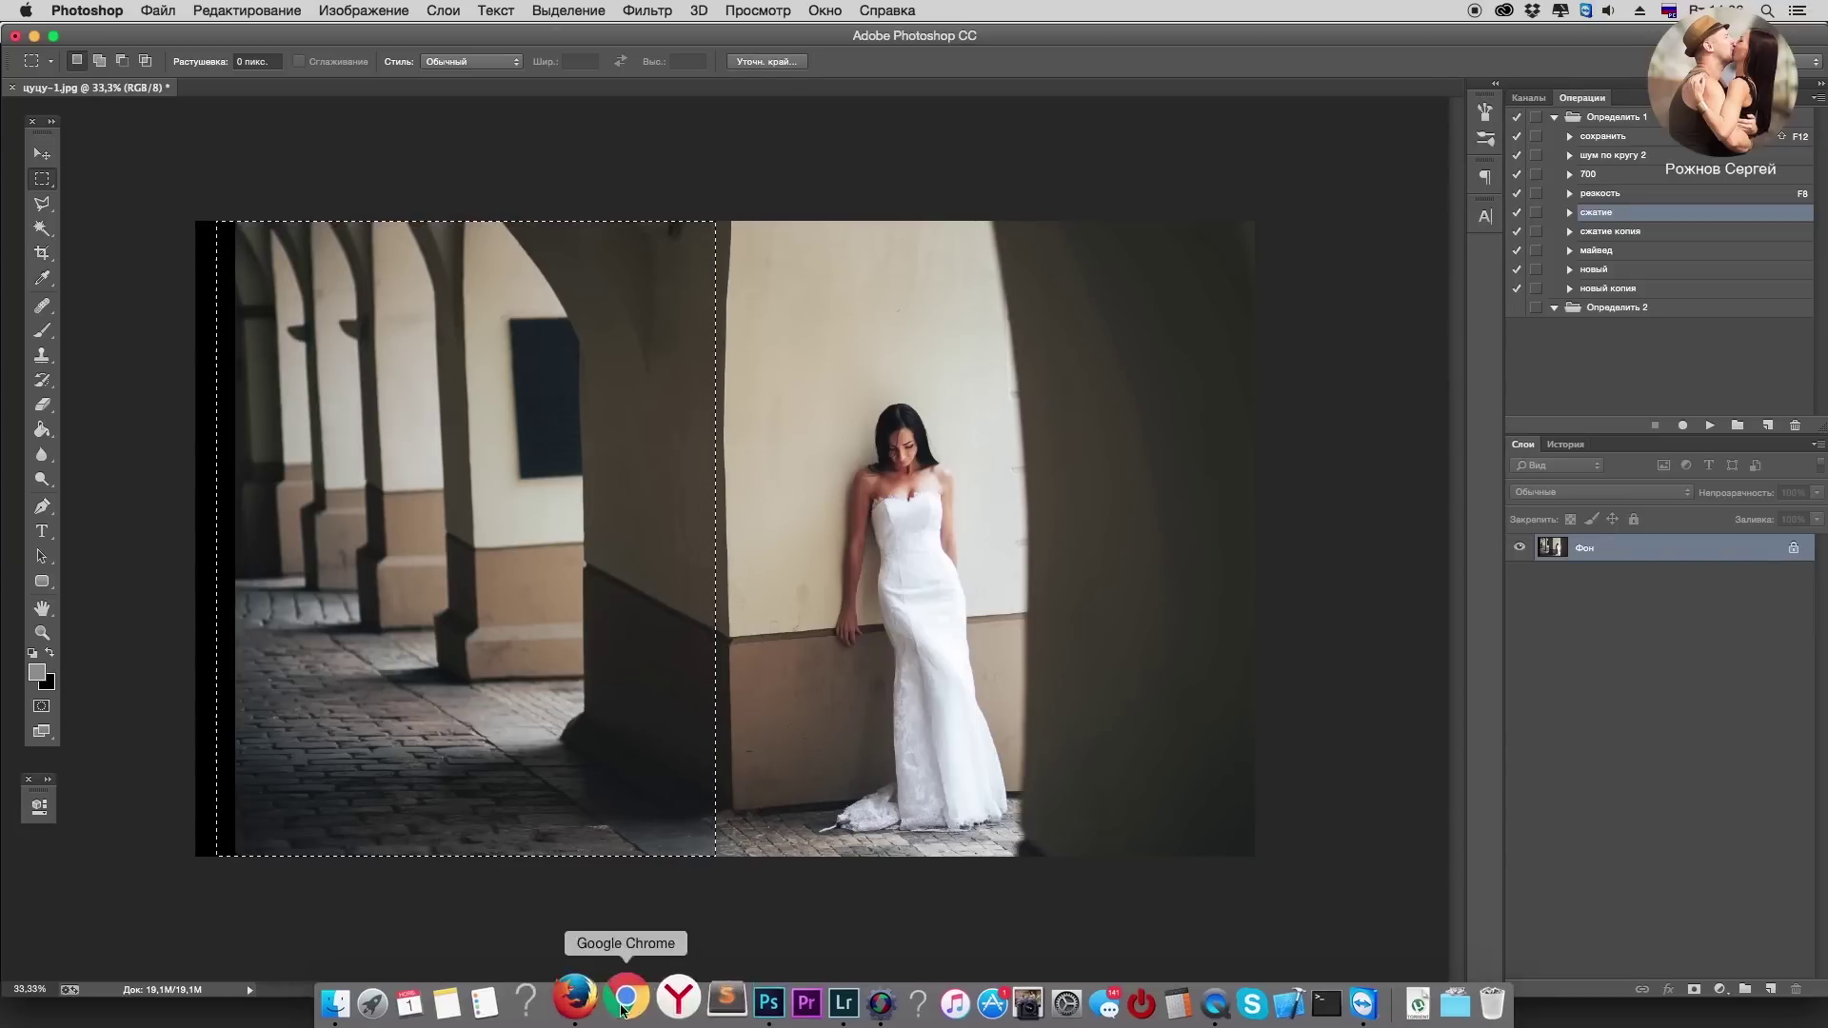
pyautogui.hotkey('ctrl', 't')
pyautogui.moveTo(218, 539); pyautogui.dragTo(178, 540)
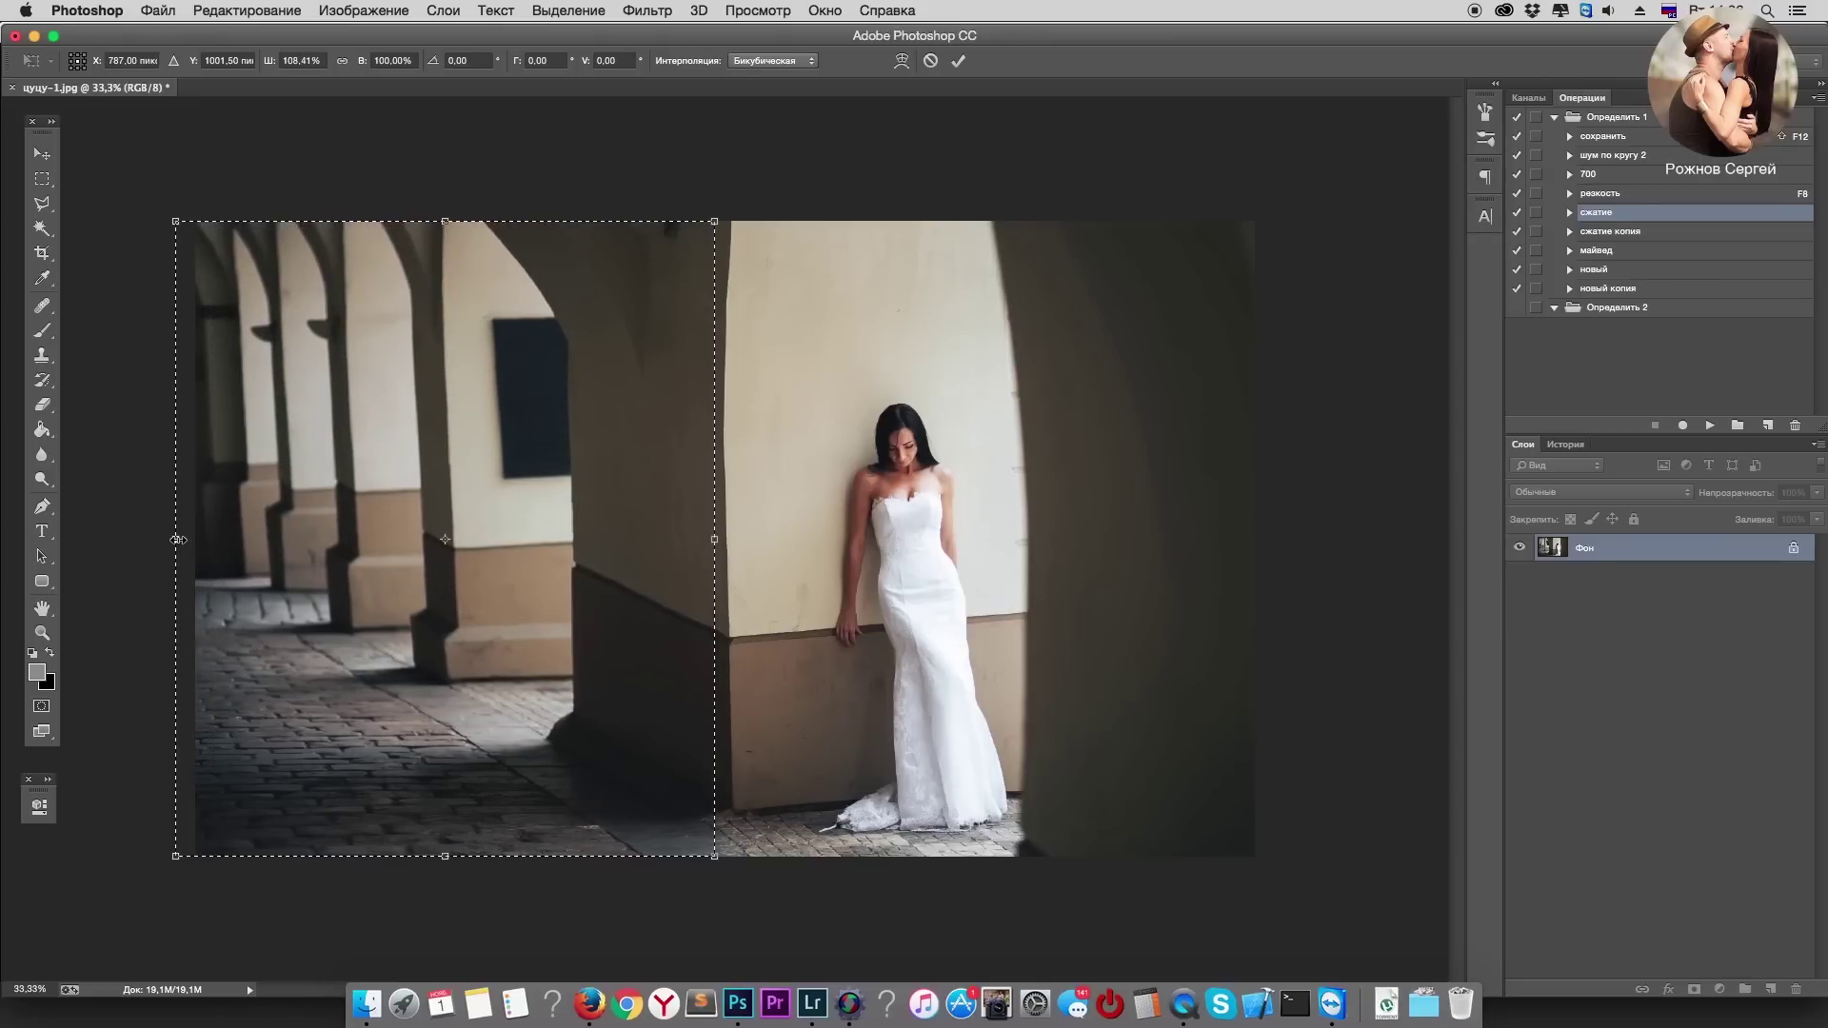
pyautogui.press('Return')
pyautogui.hotkey('ctrl', 'd')
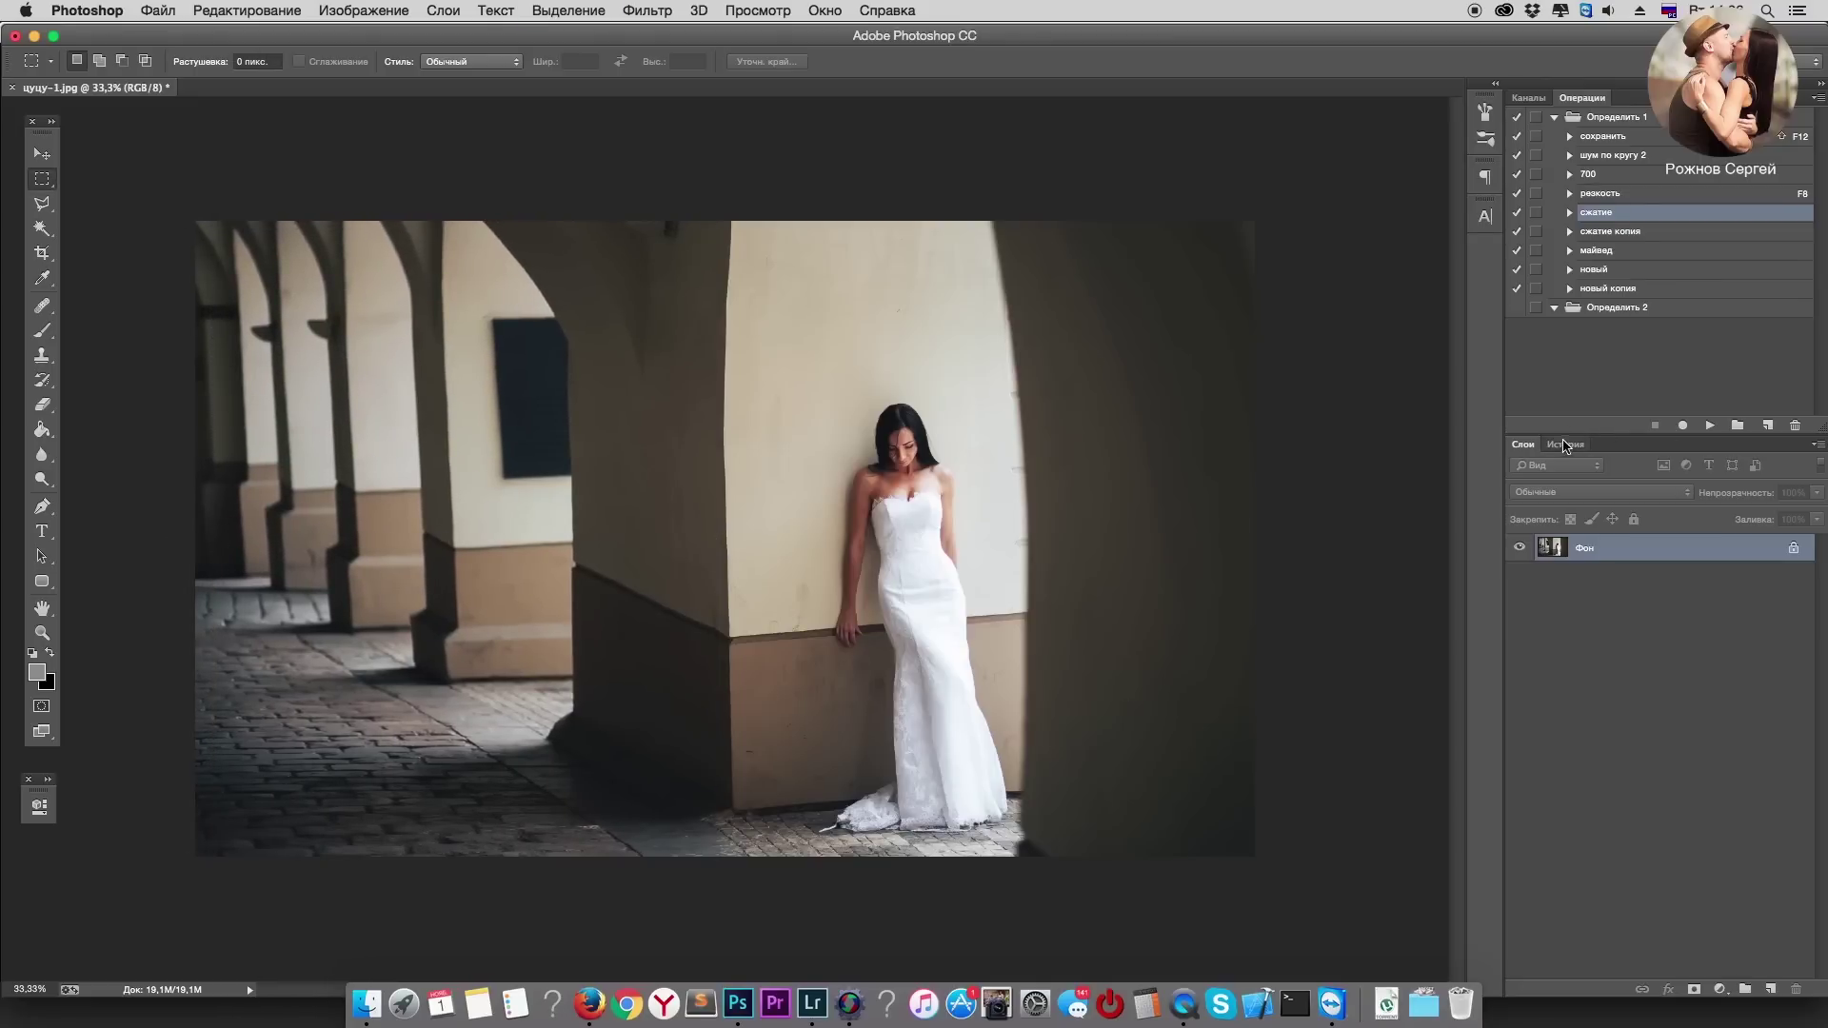
# Step: Compare the stretched result with the original using the History panel
pyautogui.click(1566, 445)
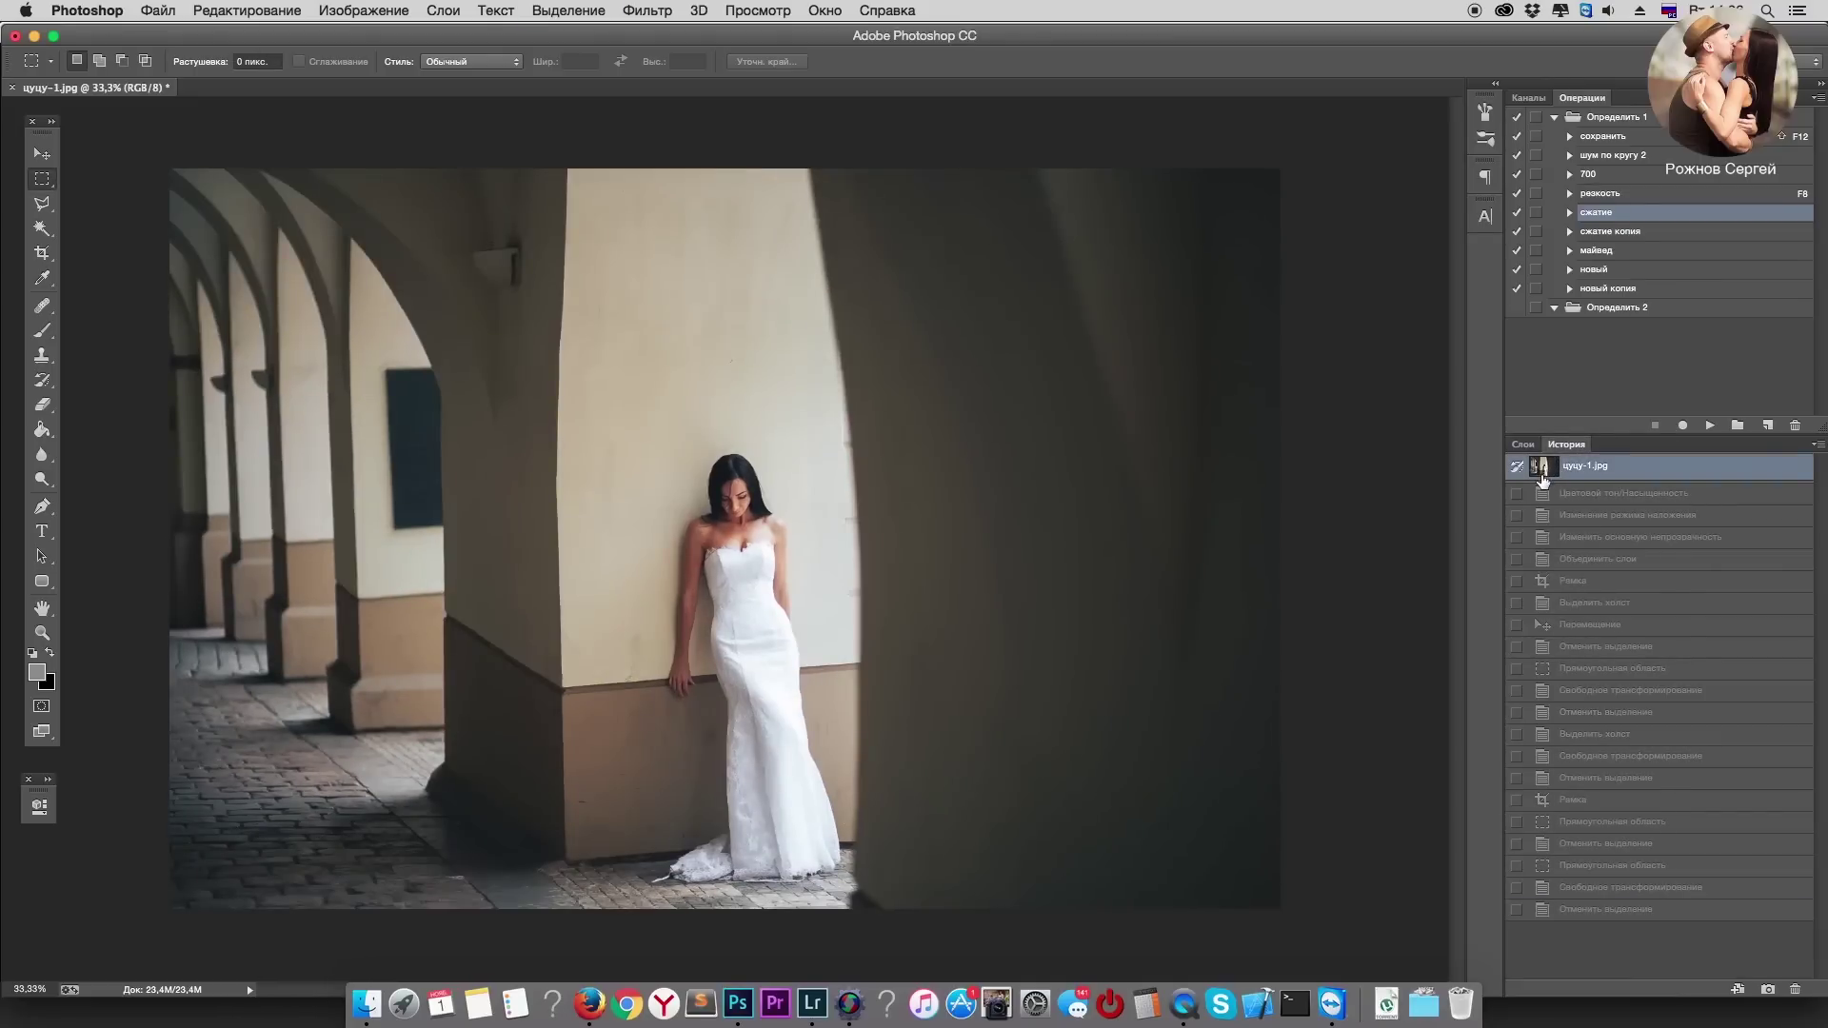
pyautogui.hotkey('ctrl', 'z')
pyautogui.hotkey('ctrl', 'z')
pyautogui.hotkey('ctrl', 'z')
pyautogui.click(1523, 445)
pyautogui.click(1566, 445)
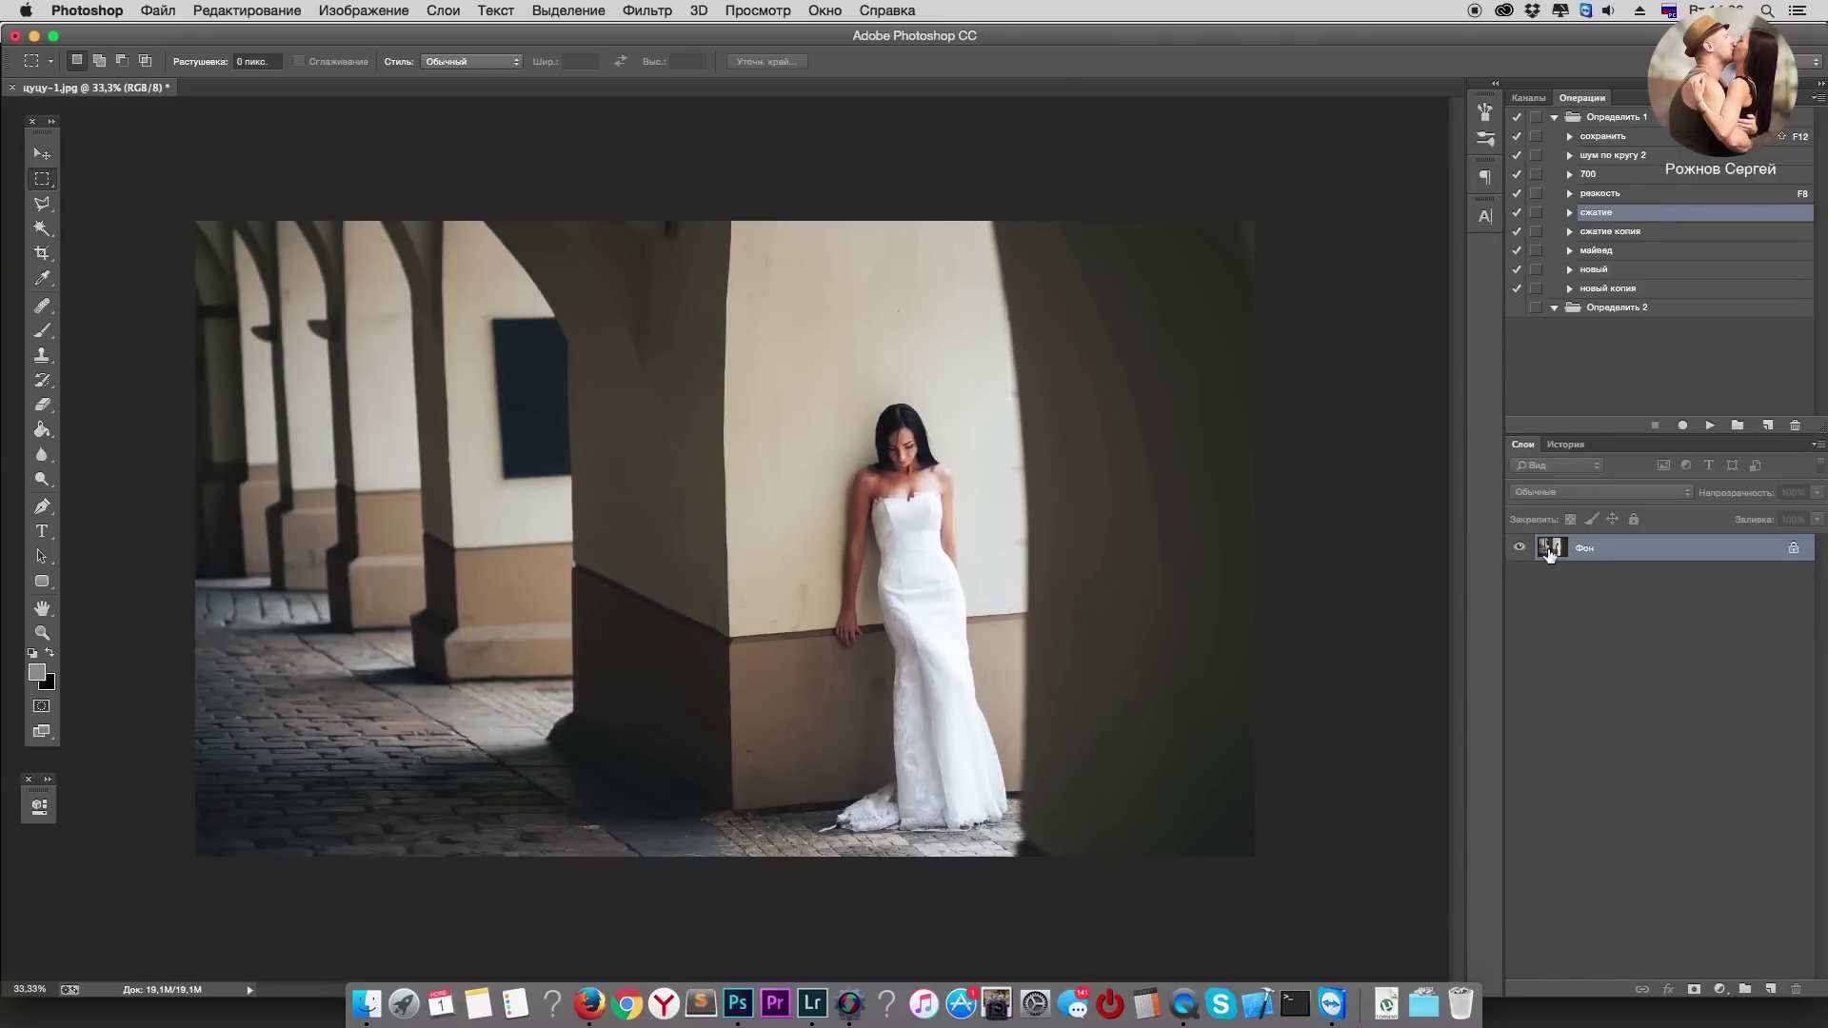
# Step: Duplicate the background layer and begin desaturating the copy with Hue/Saturation
pyautogui.hotkey('ctrl', 'j')
pyautogui.hotkey('ctrl', 'u')
pyautogui.press('Up')
pyautogui.press('Up')
pyautogui.press('Up')
# Step: Set the copy's Saturation to -100 and blend it as Multiply
pyautogui.write('-100')
pyautogui.click(1770, 619)
pyautogui.click(1570, 492)
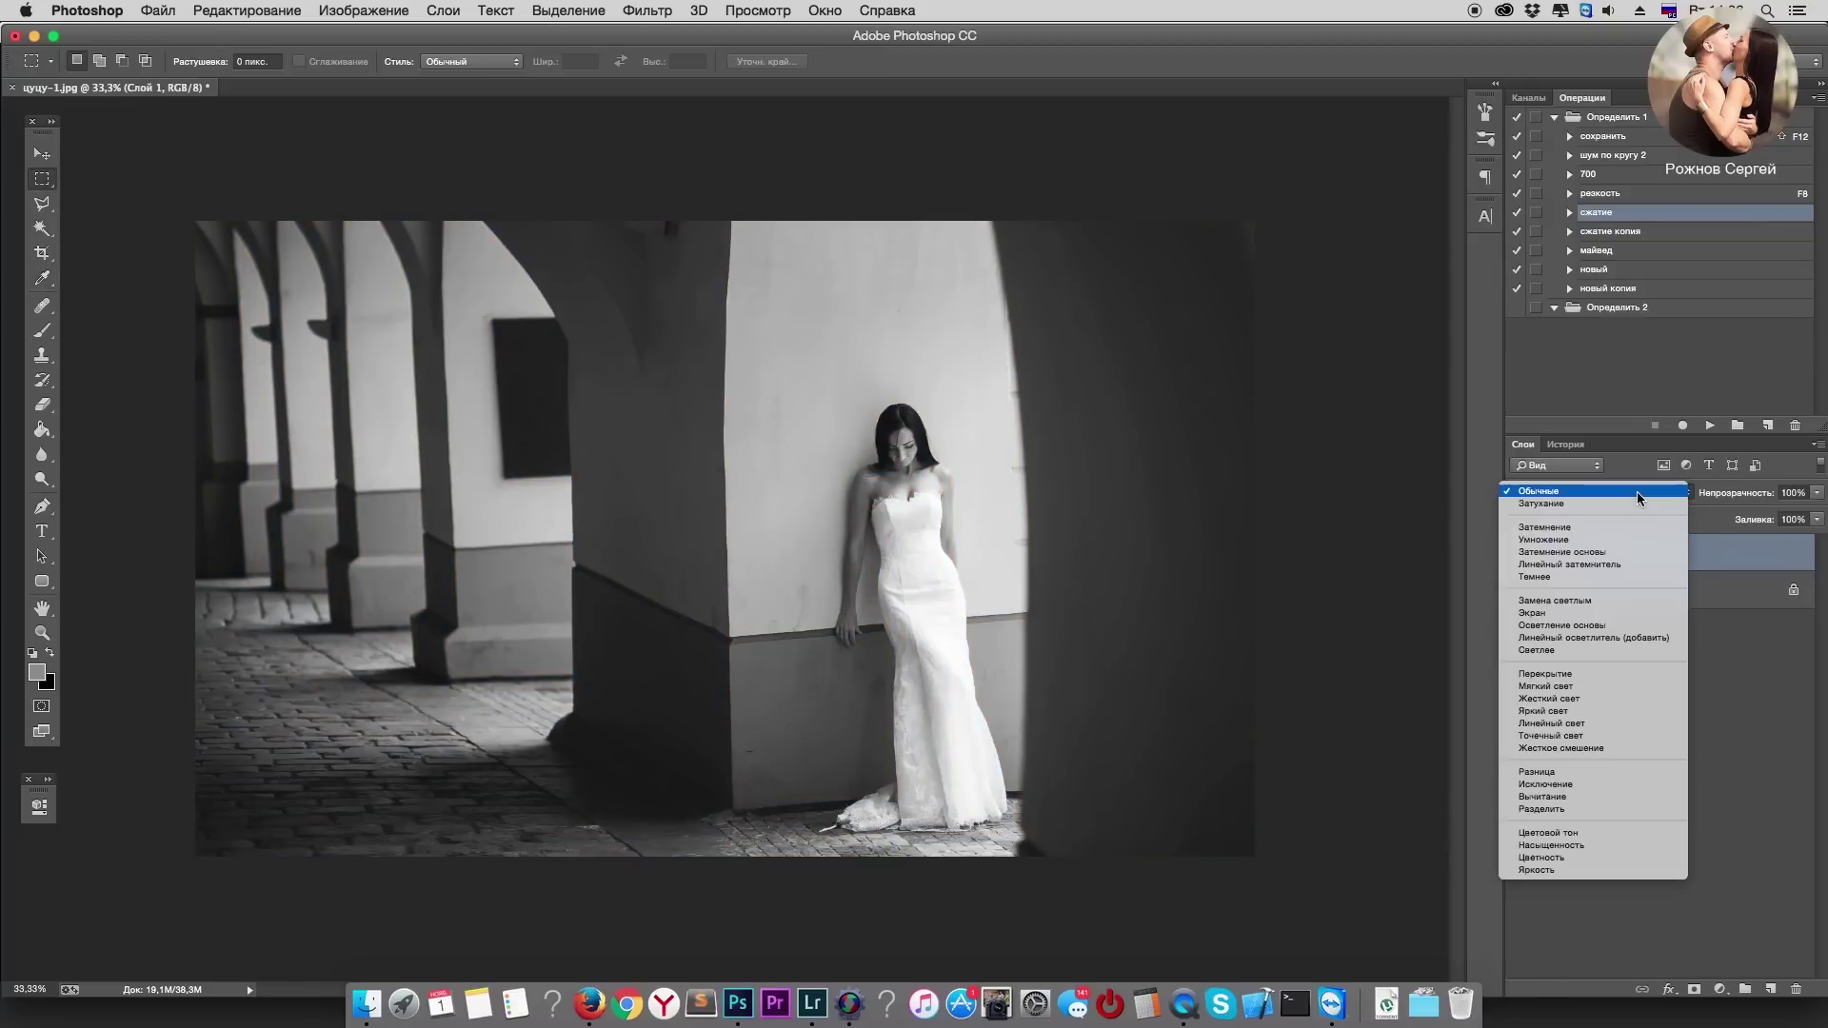
pyautogui.click(1560, 544)
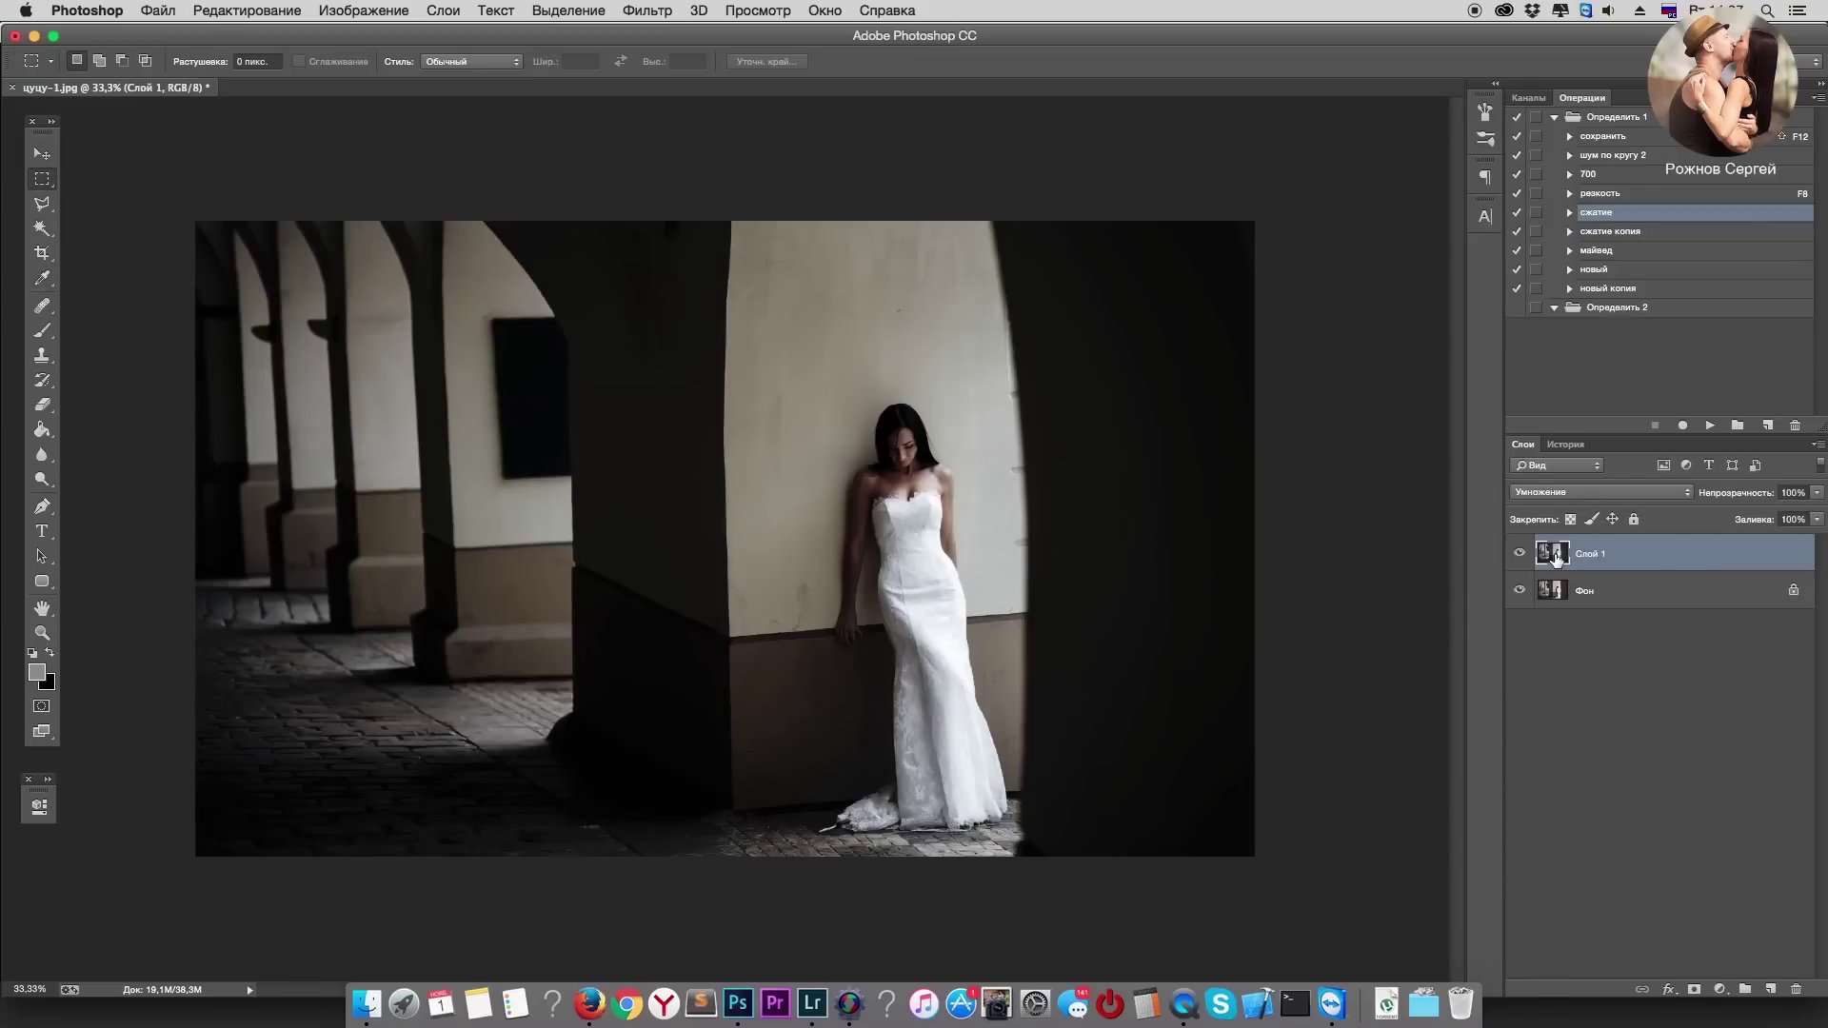
# Step: Adjust the copy's Blend If highlight slider in Blending Options
pyautogui.doubleClick(1556, 557)
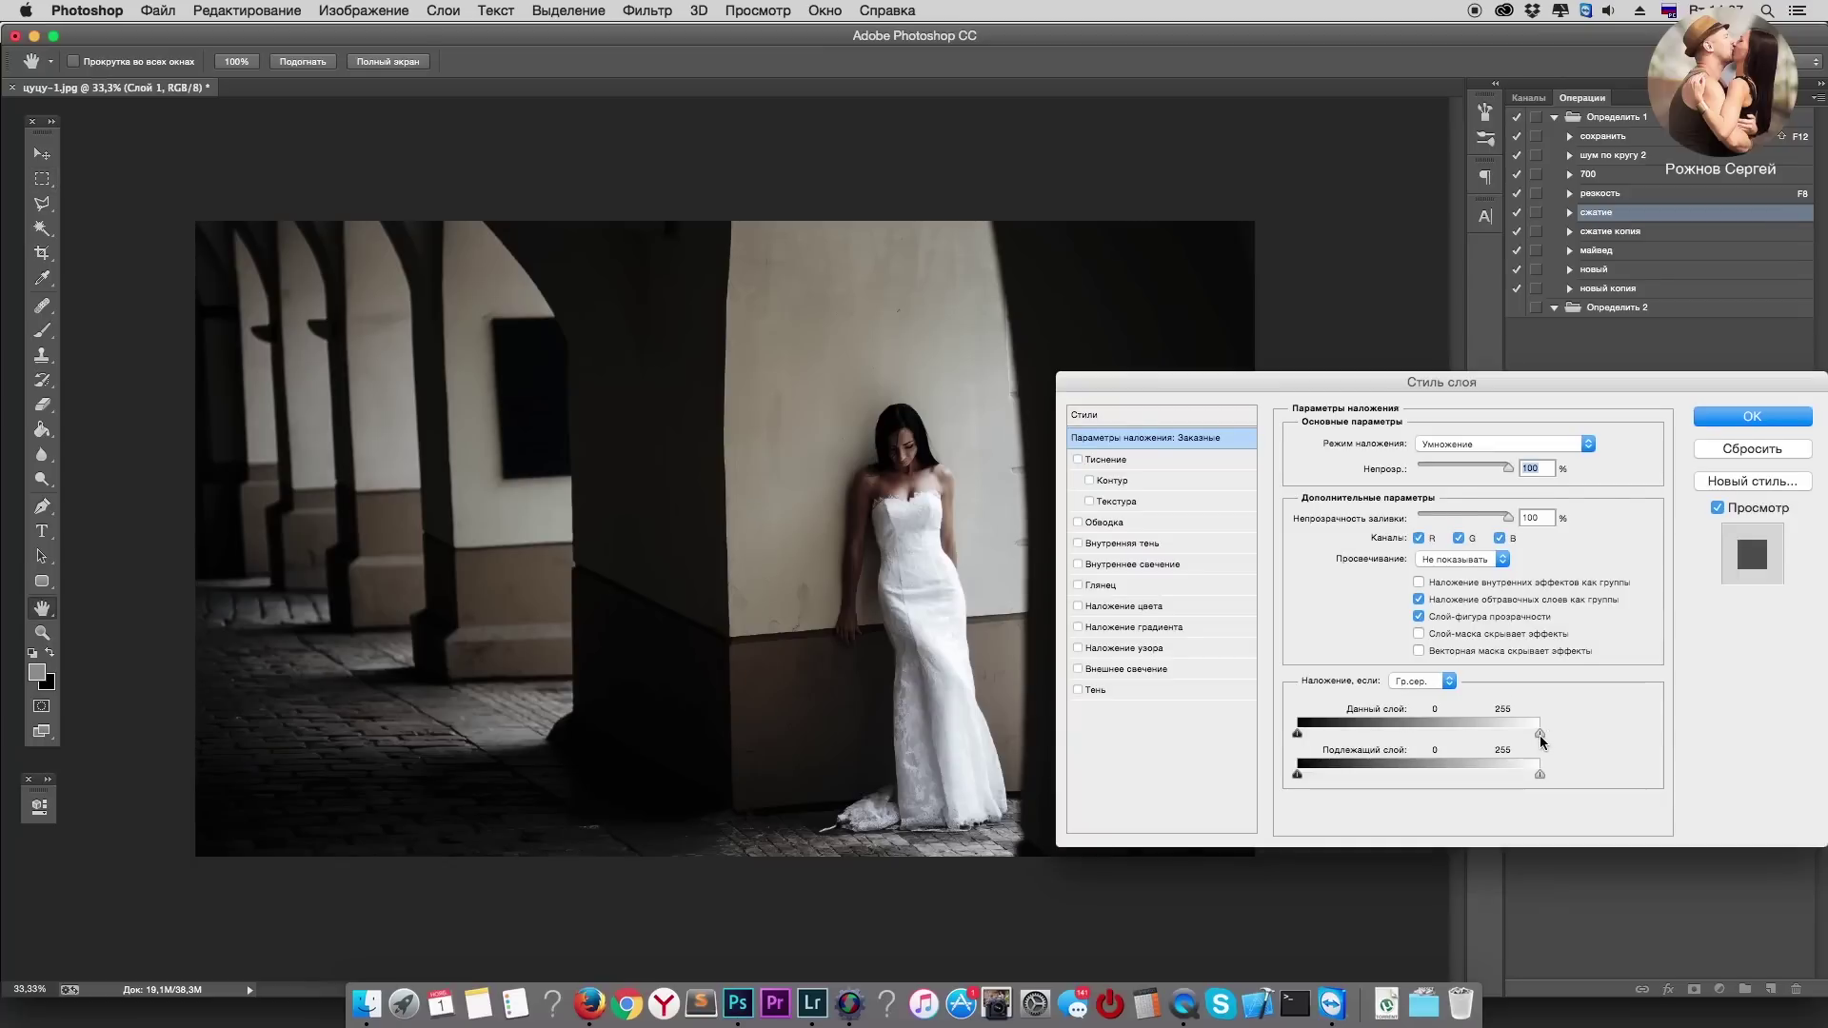
pyautogui.press('alt')
pyautogui.moveTo(1539, 735); pyautogui.dragTo(1311, 731)
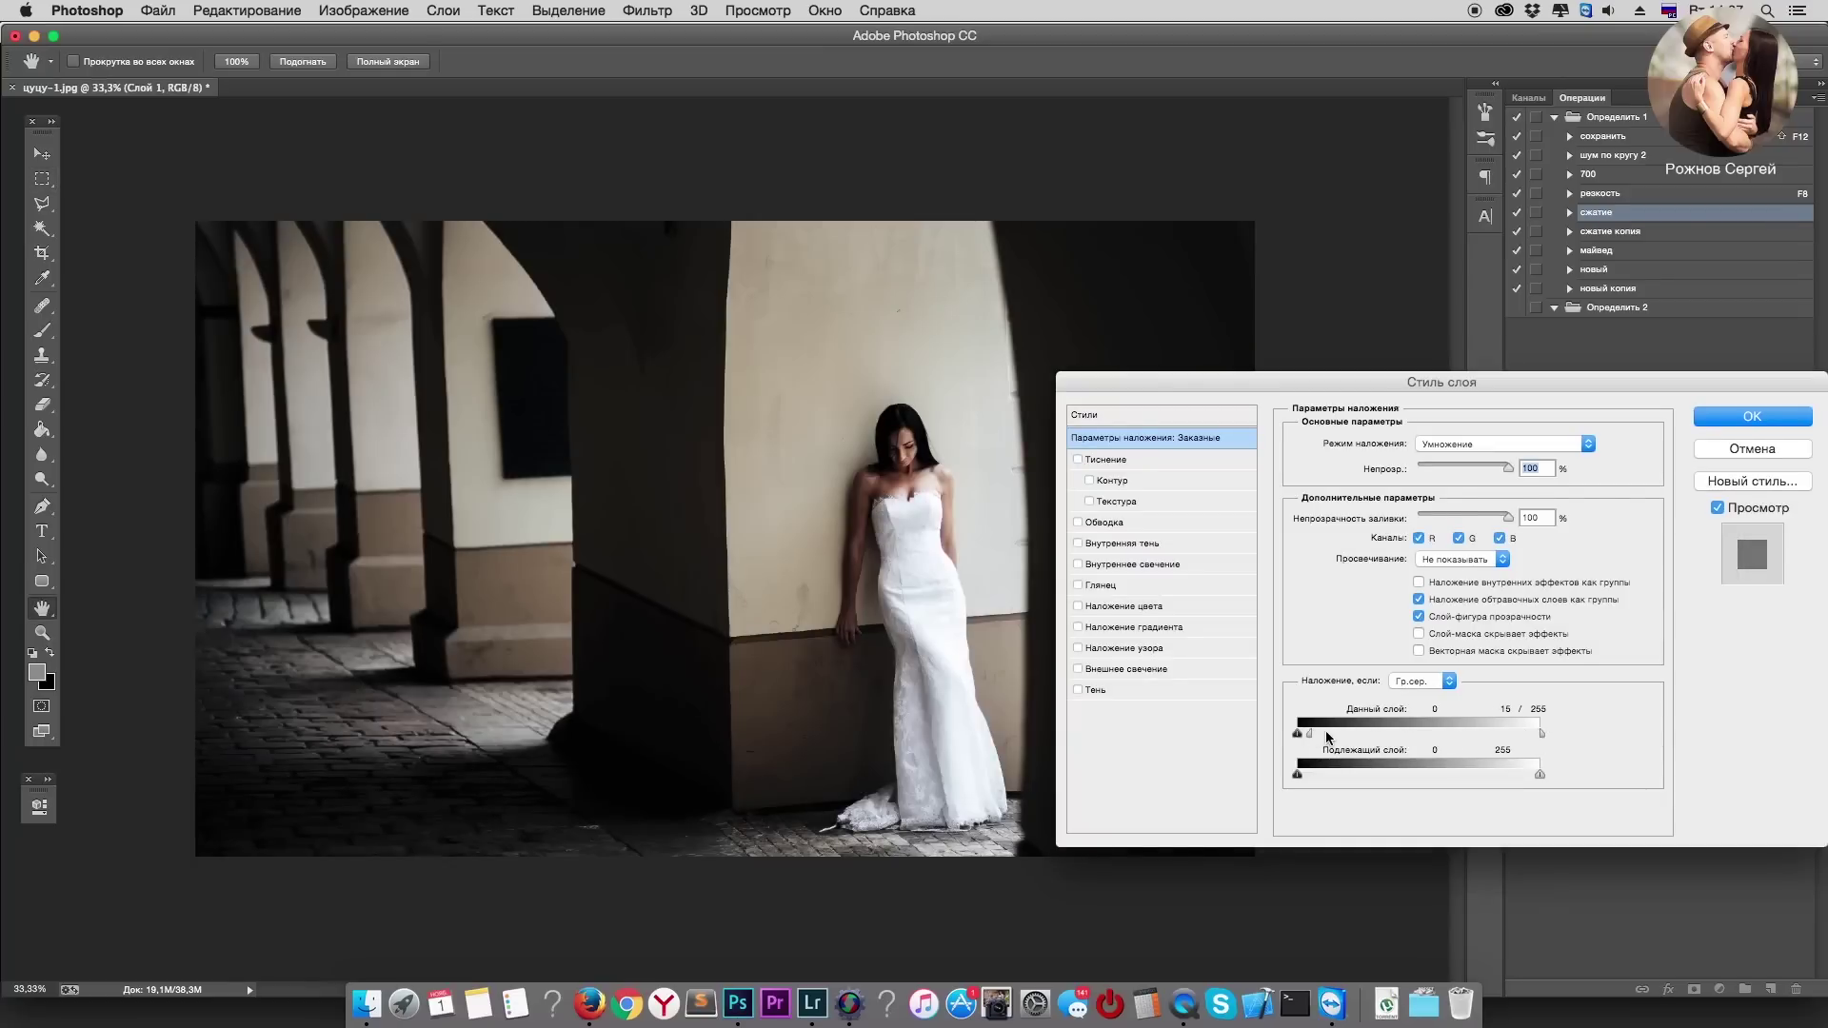
pyautogui.moveTo(1310, 739); pyautogui.dragTo(1295, 735)
pyautogui.click(1738, 421)
# Step: Lower the Multiply copy to 27% opacity, compare it, and merge it into the background
pyautogui.click(1815, 494)
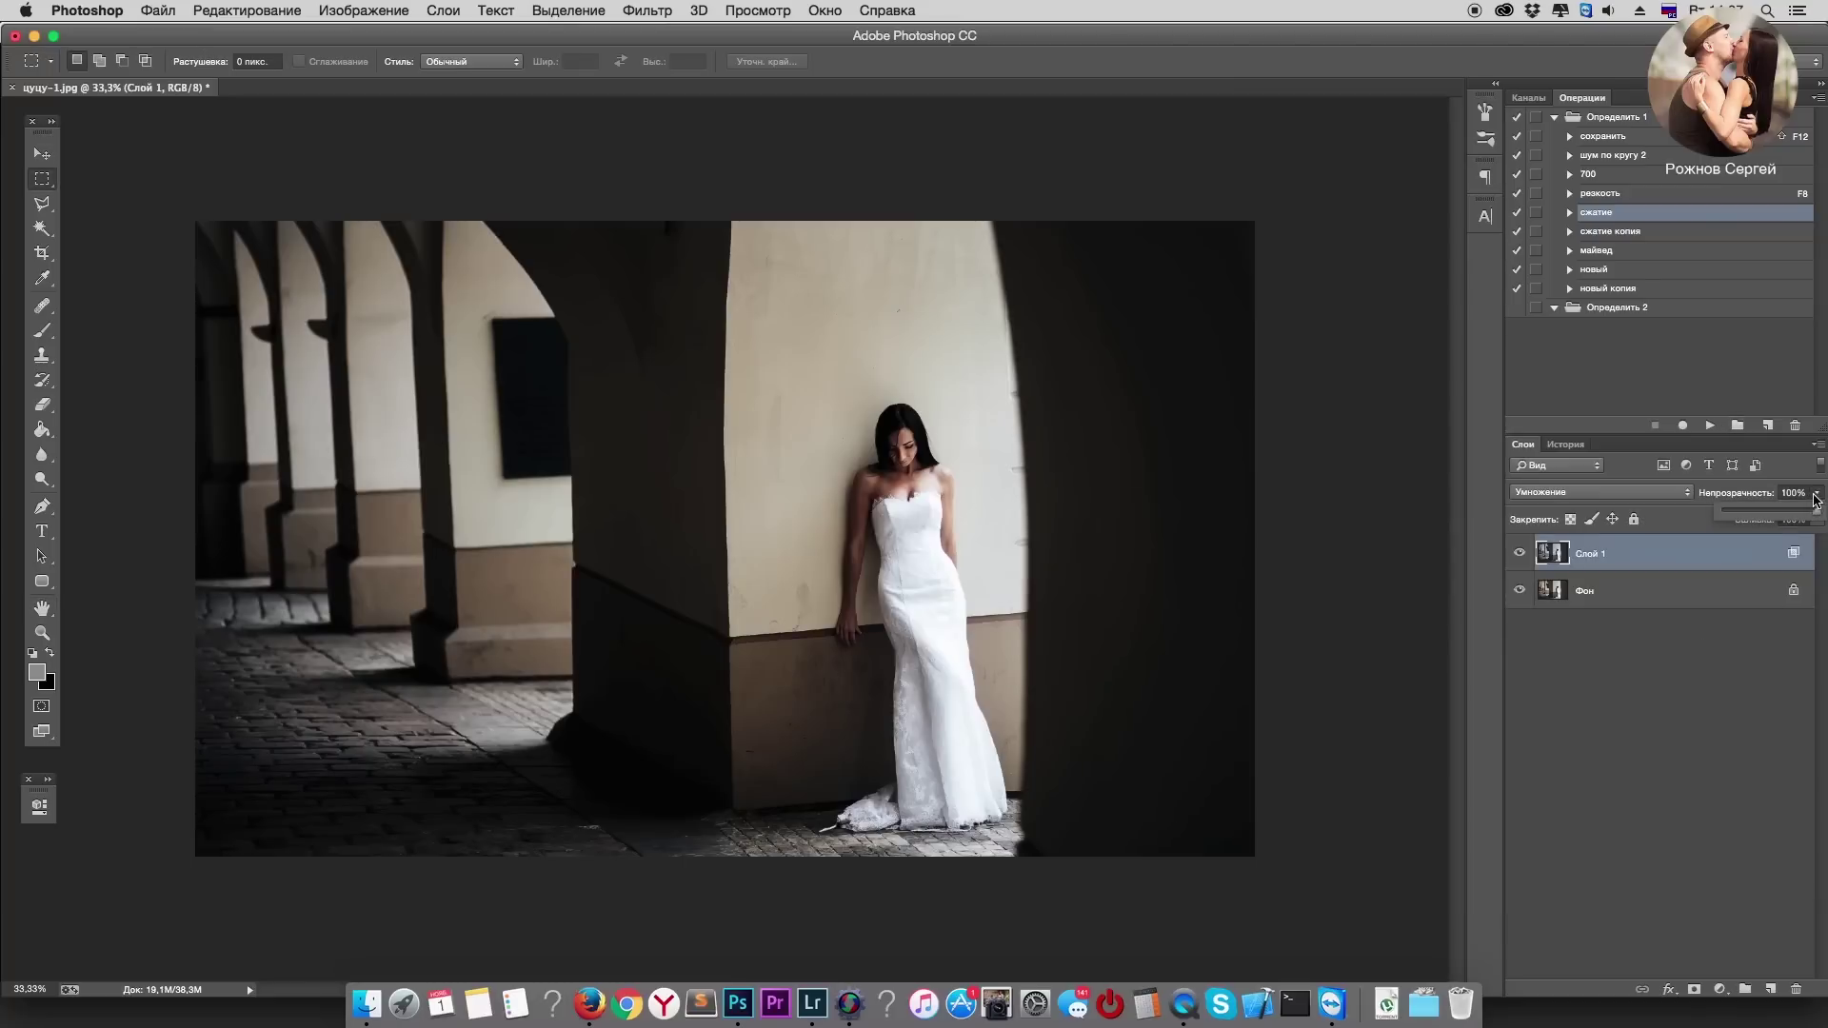
pyautogui.moveTo(1762, 511); pyautogui.dragTo(1749, 518)
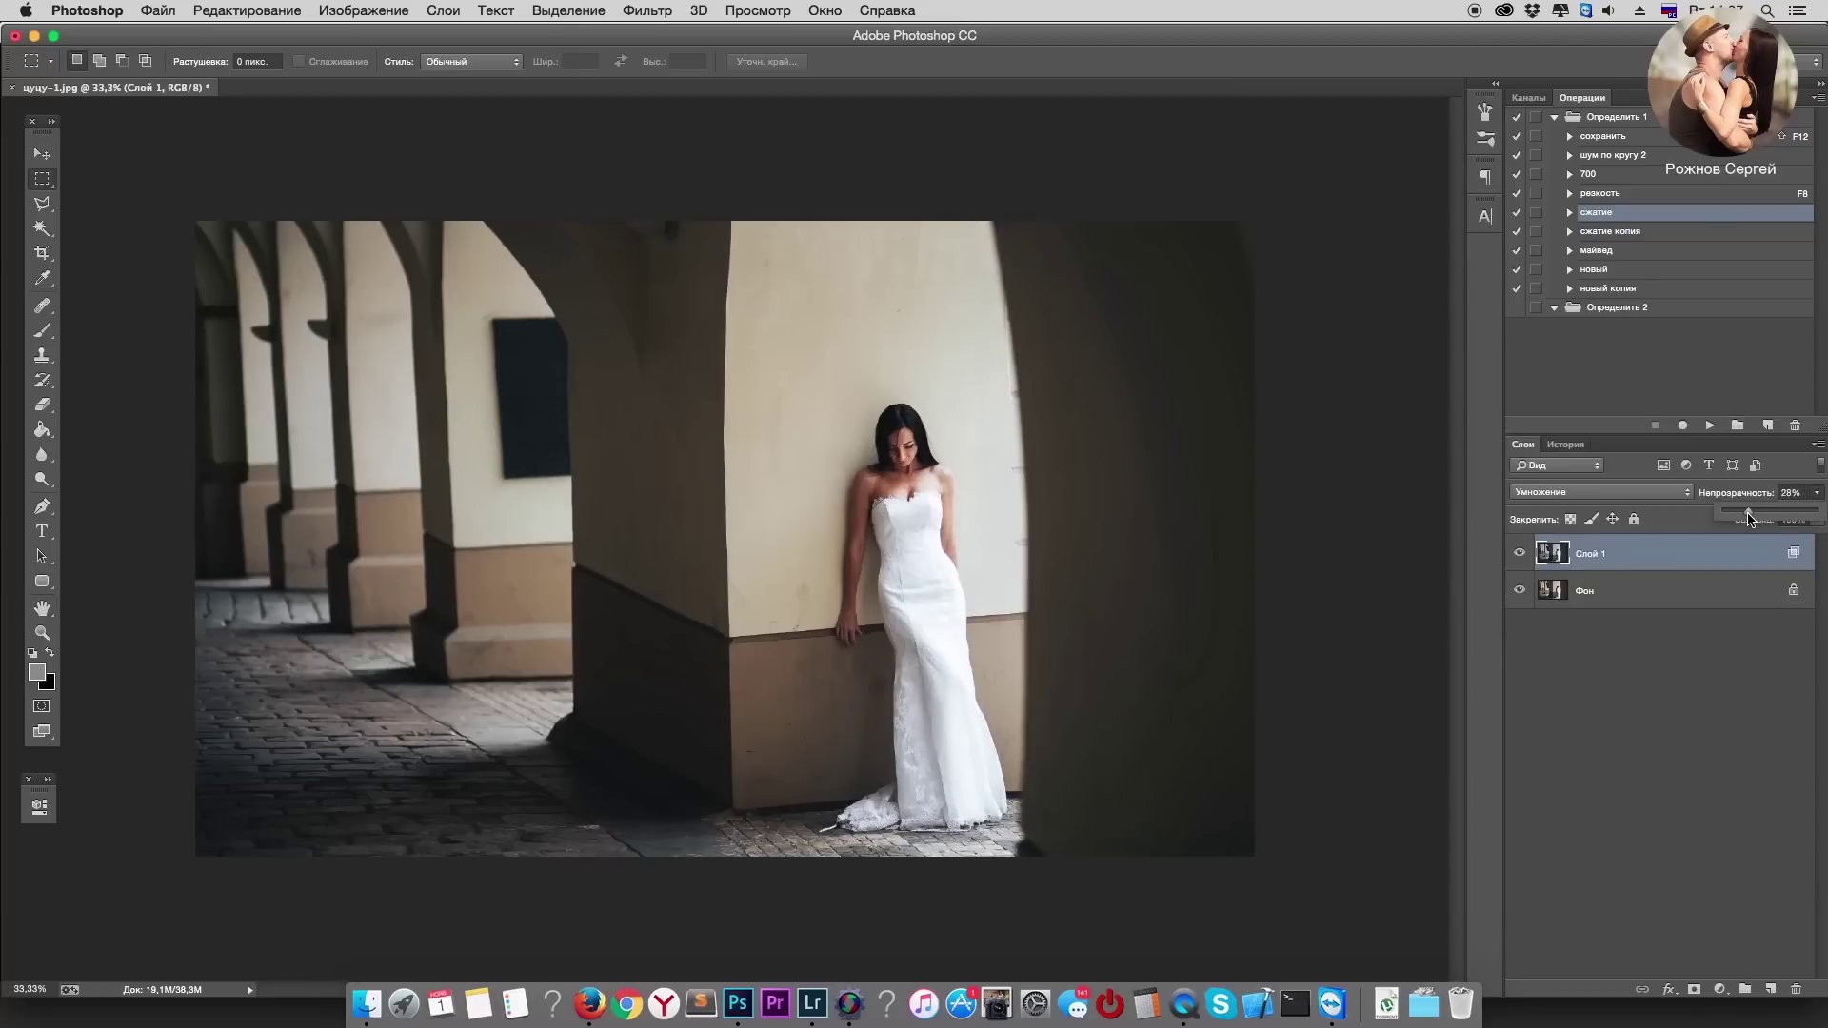
pyautogui.click(1519, 553)
pyautogui.click(1518, 553)
pyautogui.click(1518, 553)
pyautogui.click(1518, 553)
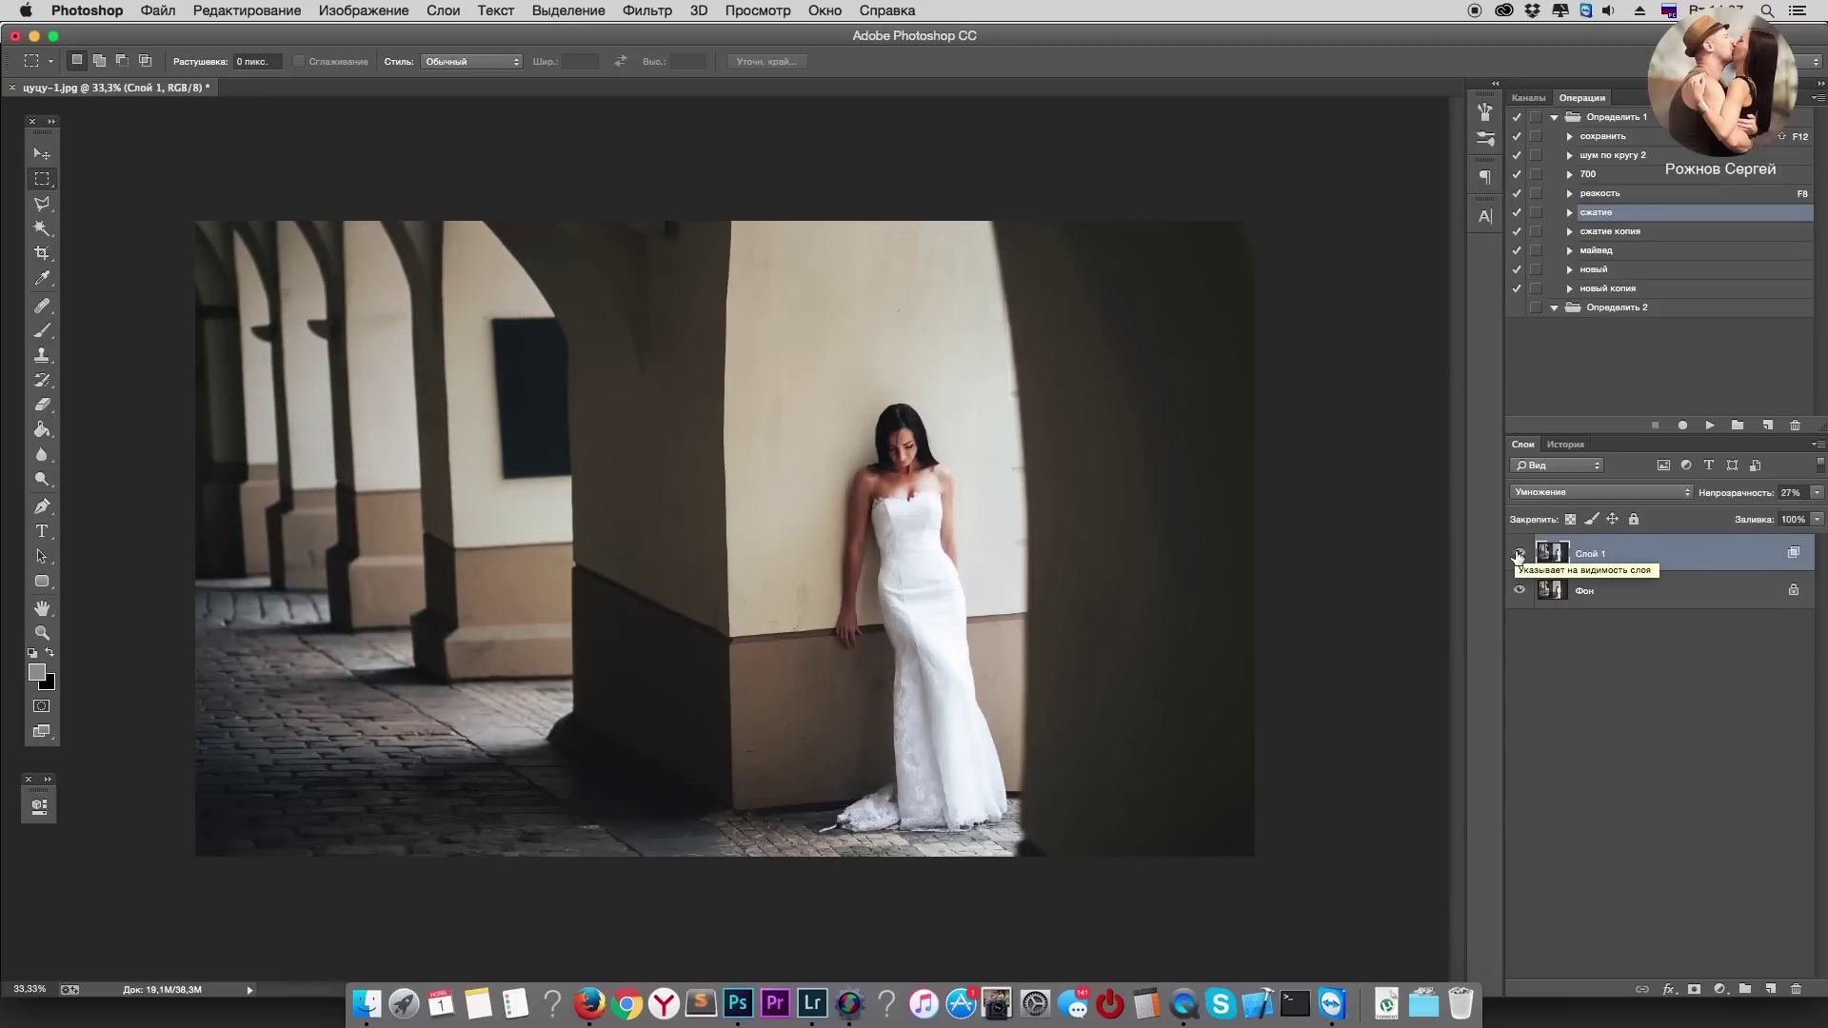
pyautogui.click(1518, 553)
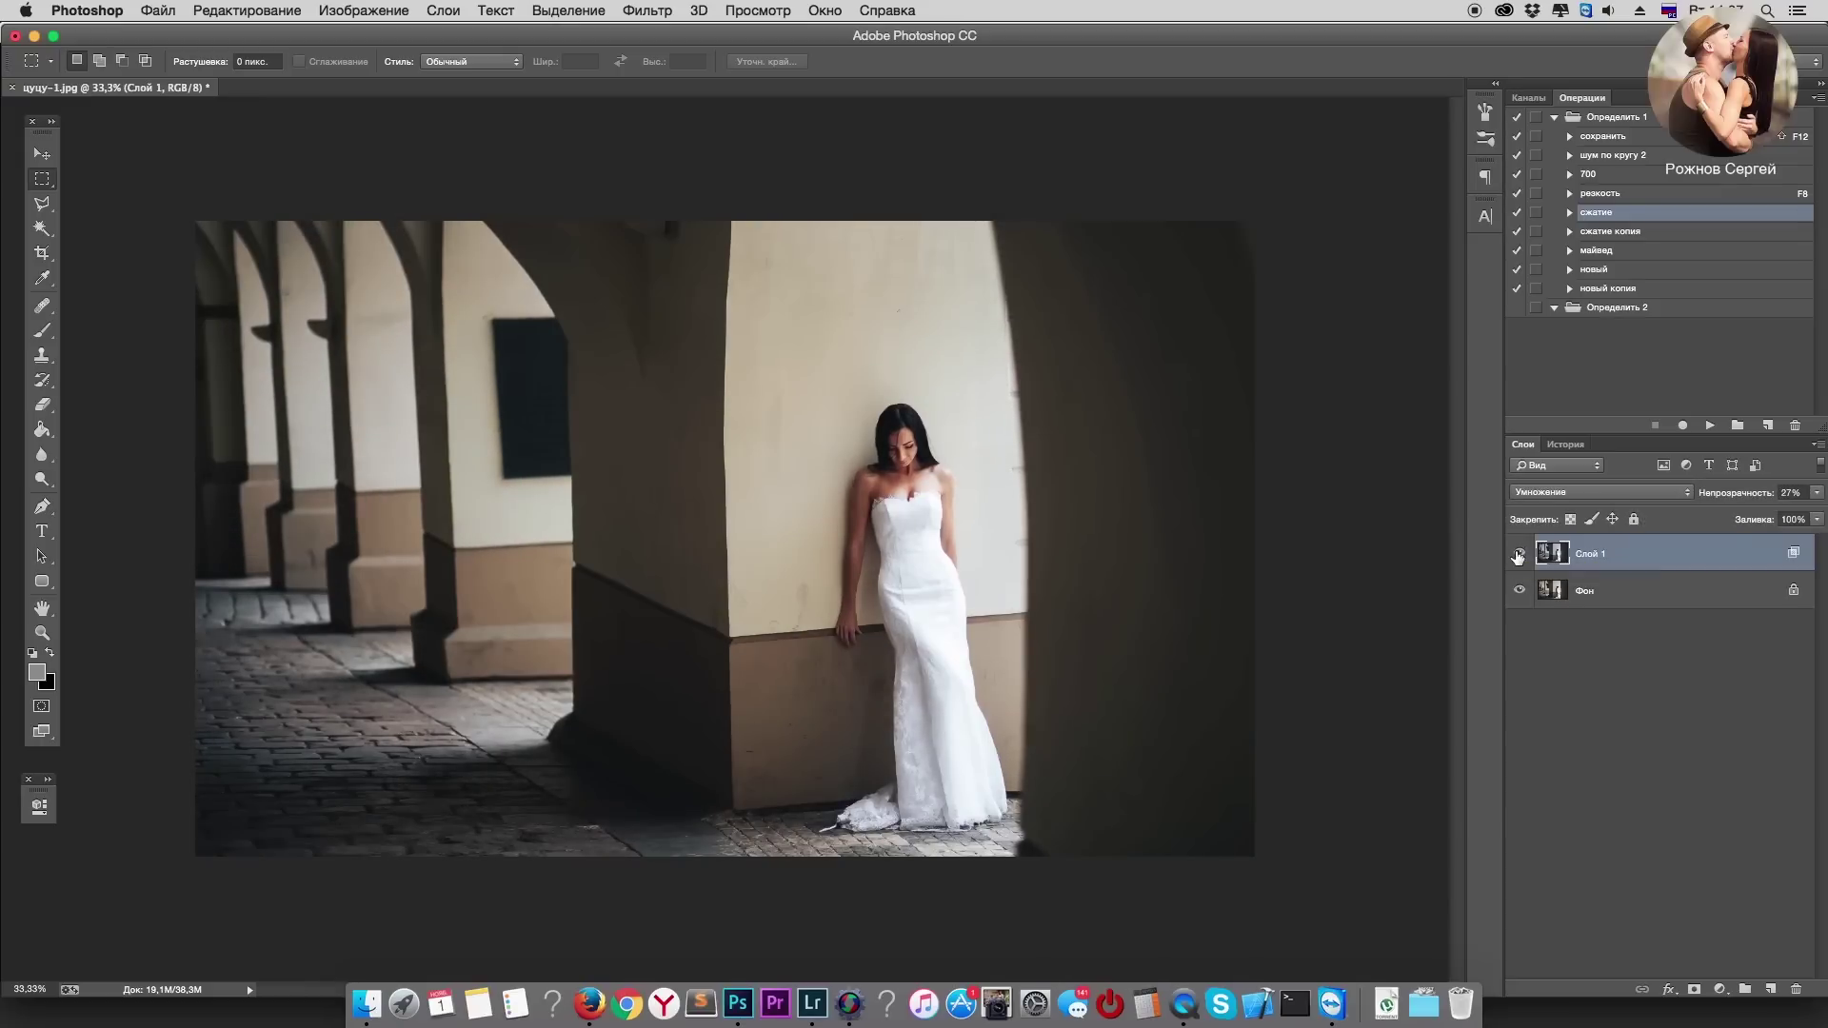
pyautogui.press('super+e')
# Step: Level the photo with a 0.1° rotated crop that trims the dark edges, then open Liquify
pyautogui.press('c')
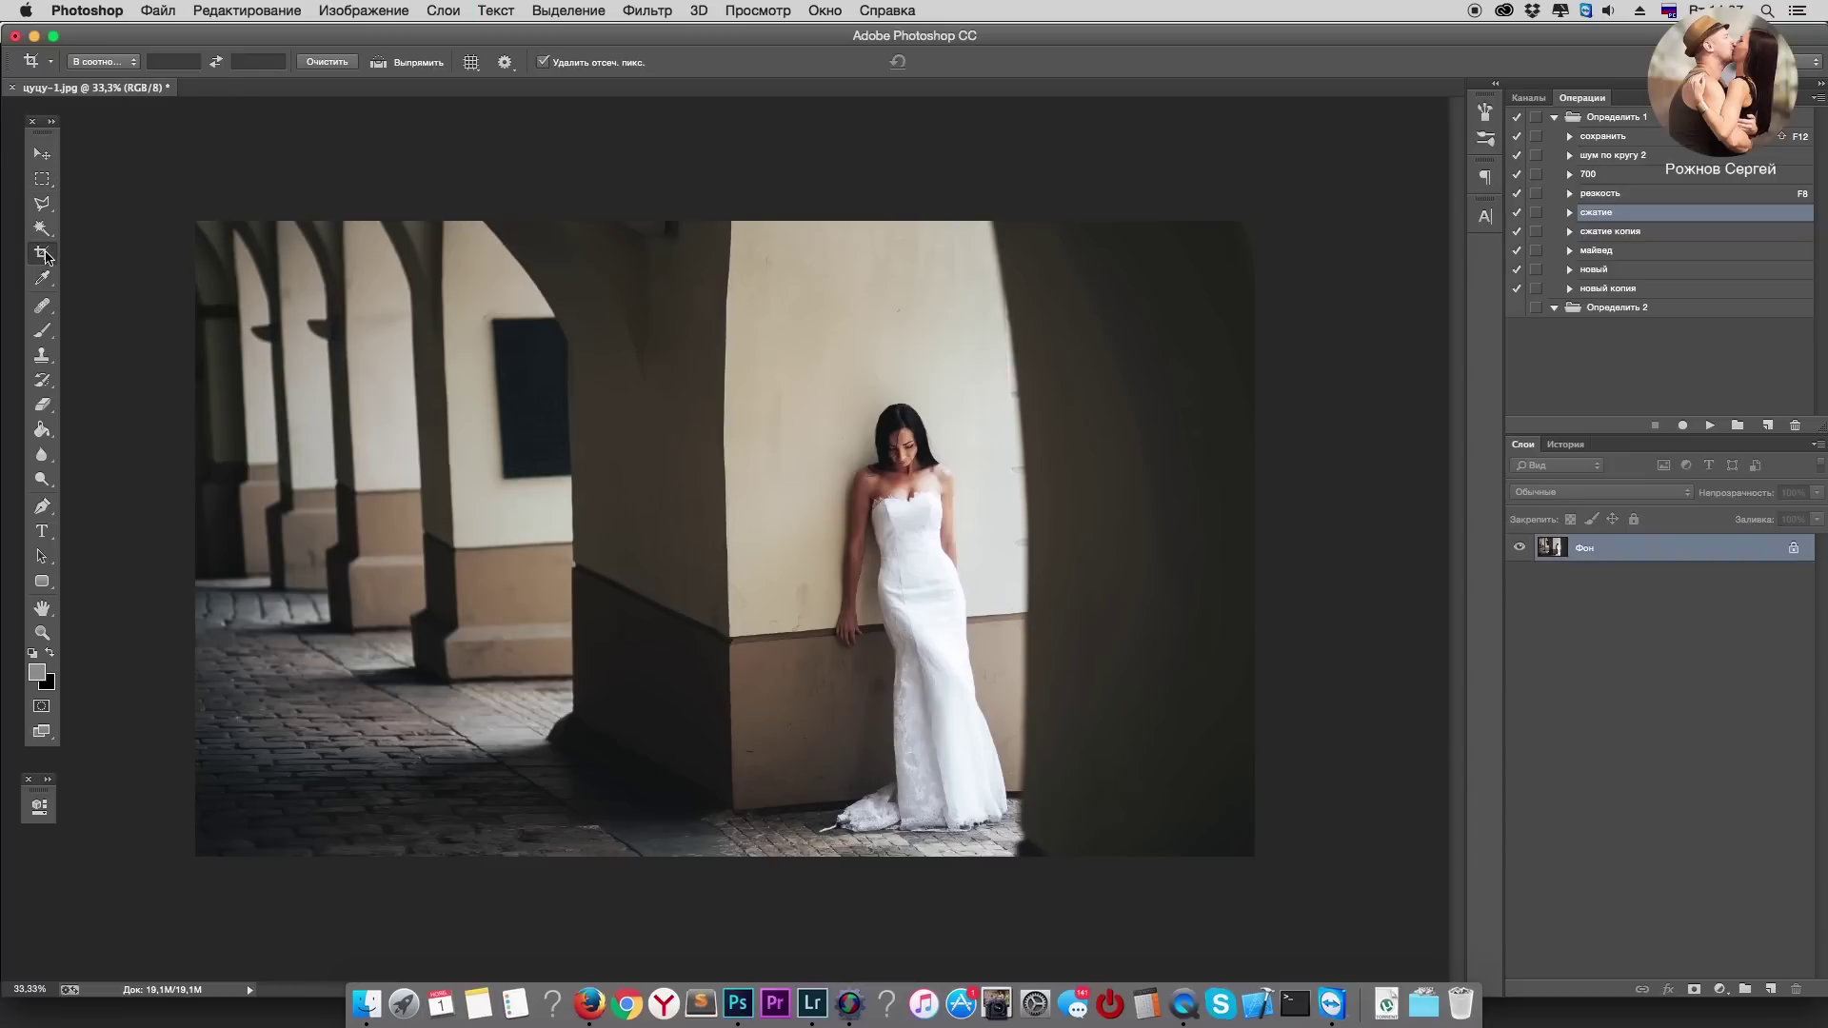
pyautogui.moveTo(1332, 421); pyautogui.dragTo(1333, 437)
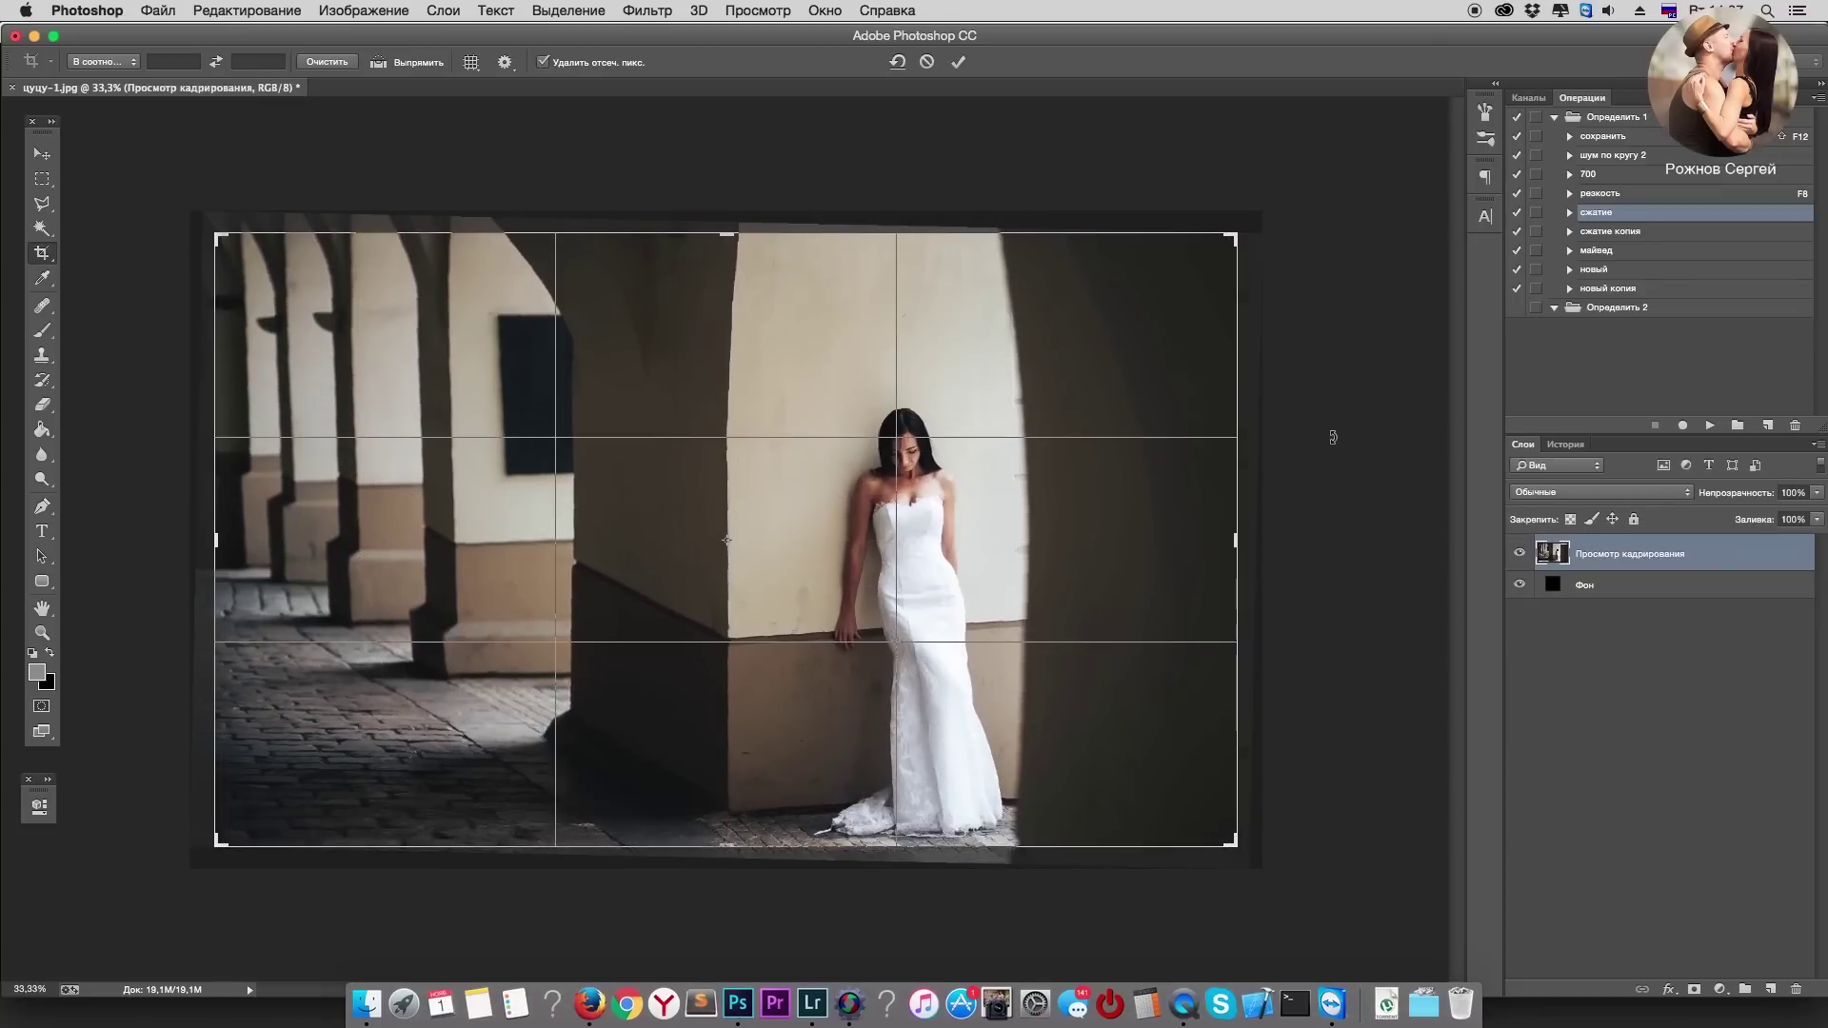
pyautogui.press('Return')
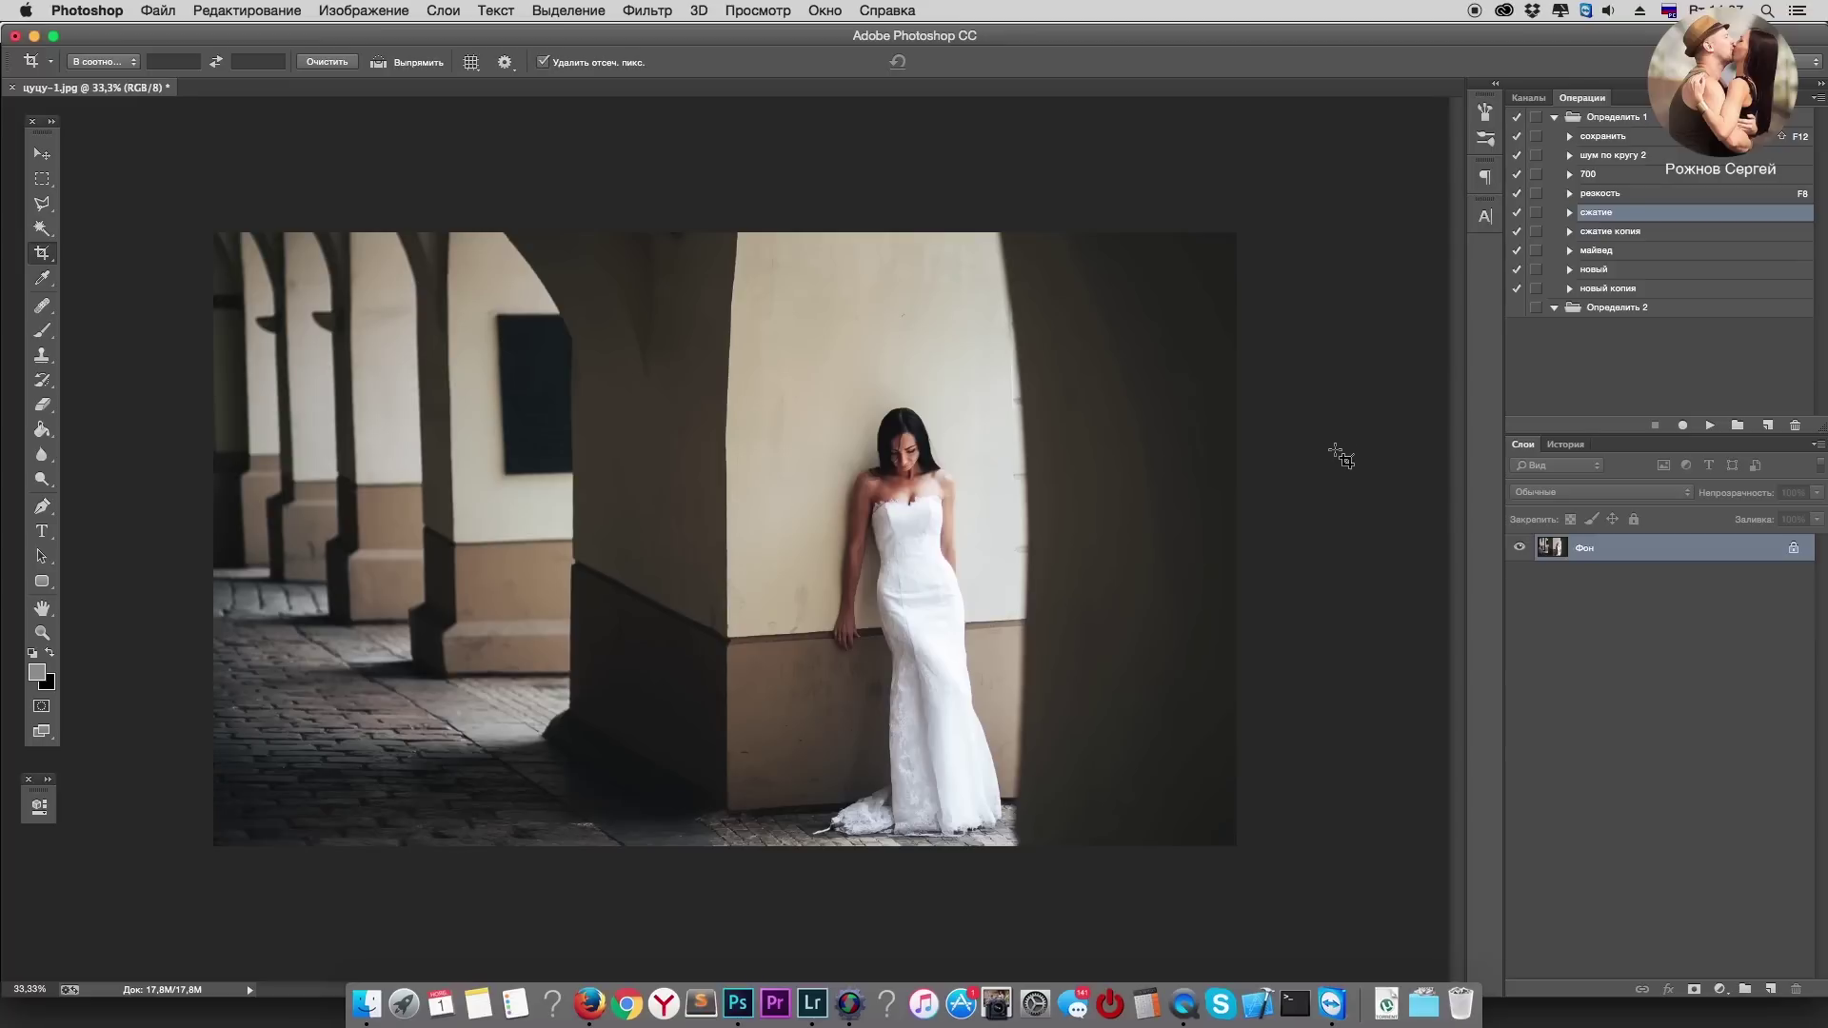
pyautogui.click(646, 12)
pyautogui.click(1030, 366)
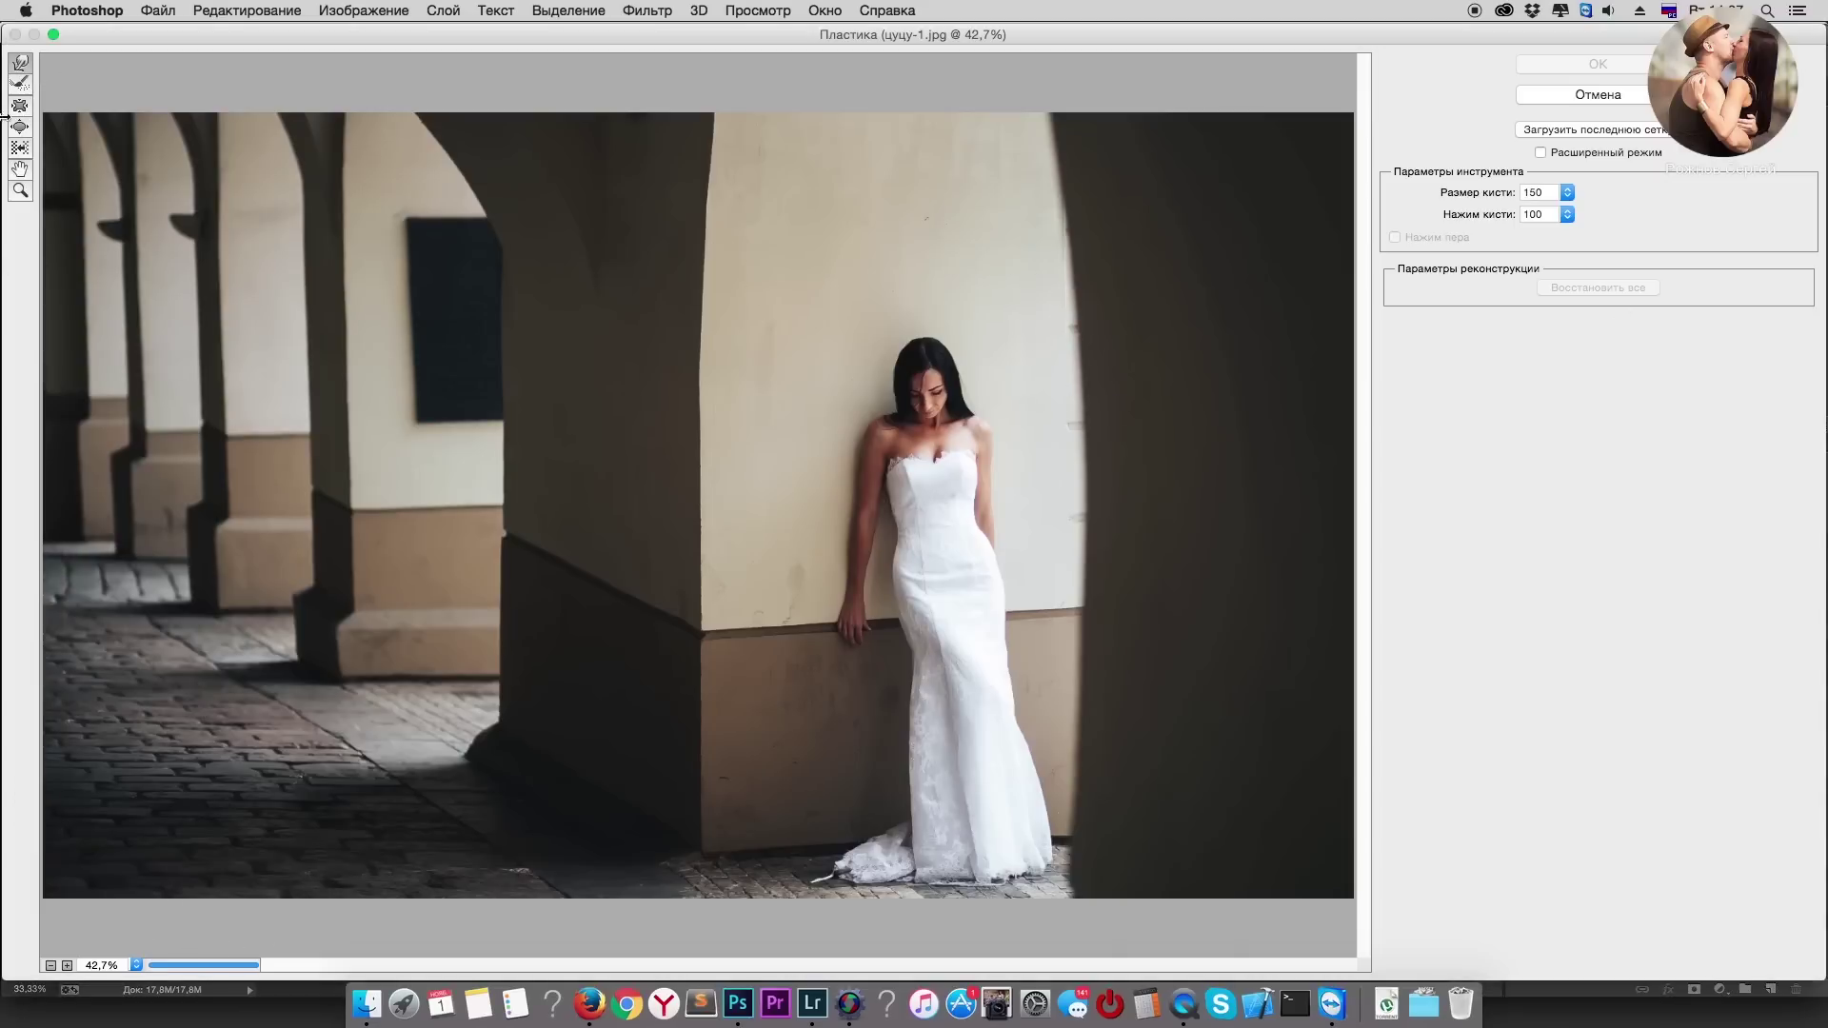
# Step: Zoom the Liquify preview to 50% and set the brush size to 46
pyautogui.click(66, 966)
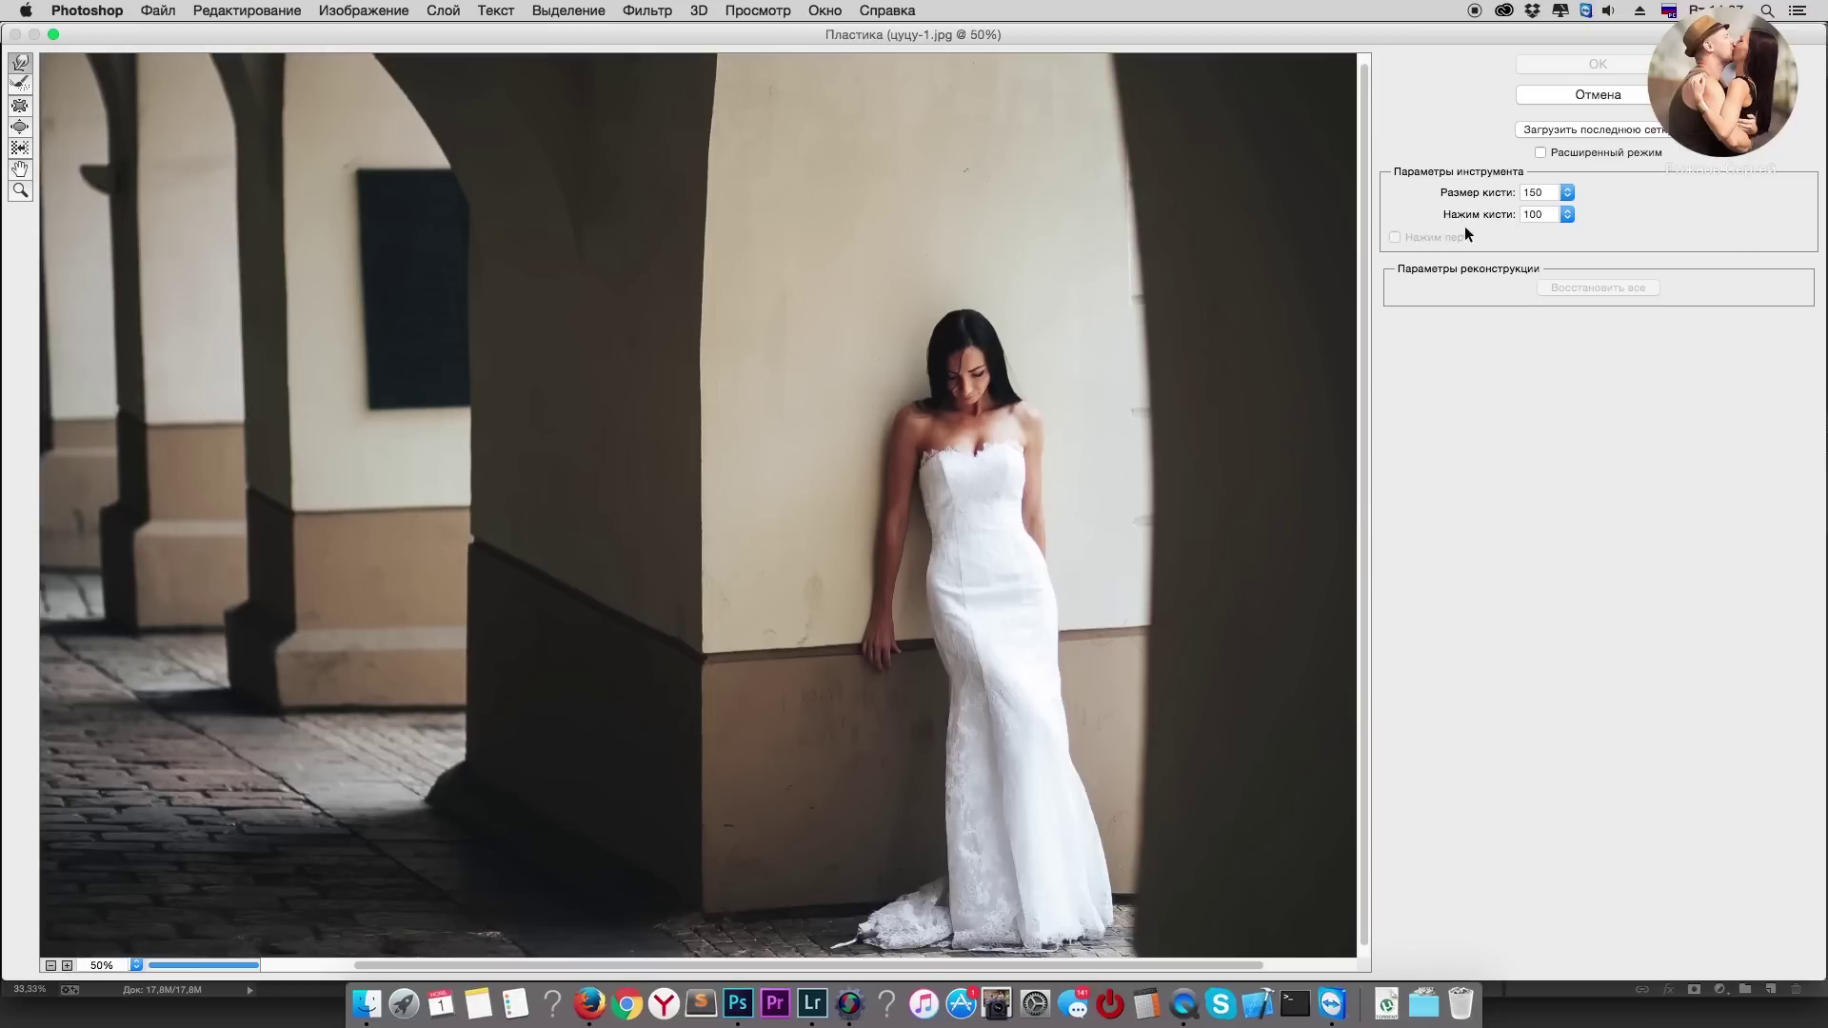
pyautogui.doubleClick(1543, 195)
pyautogui.write('50')
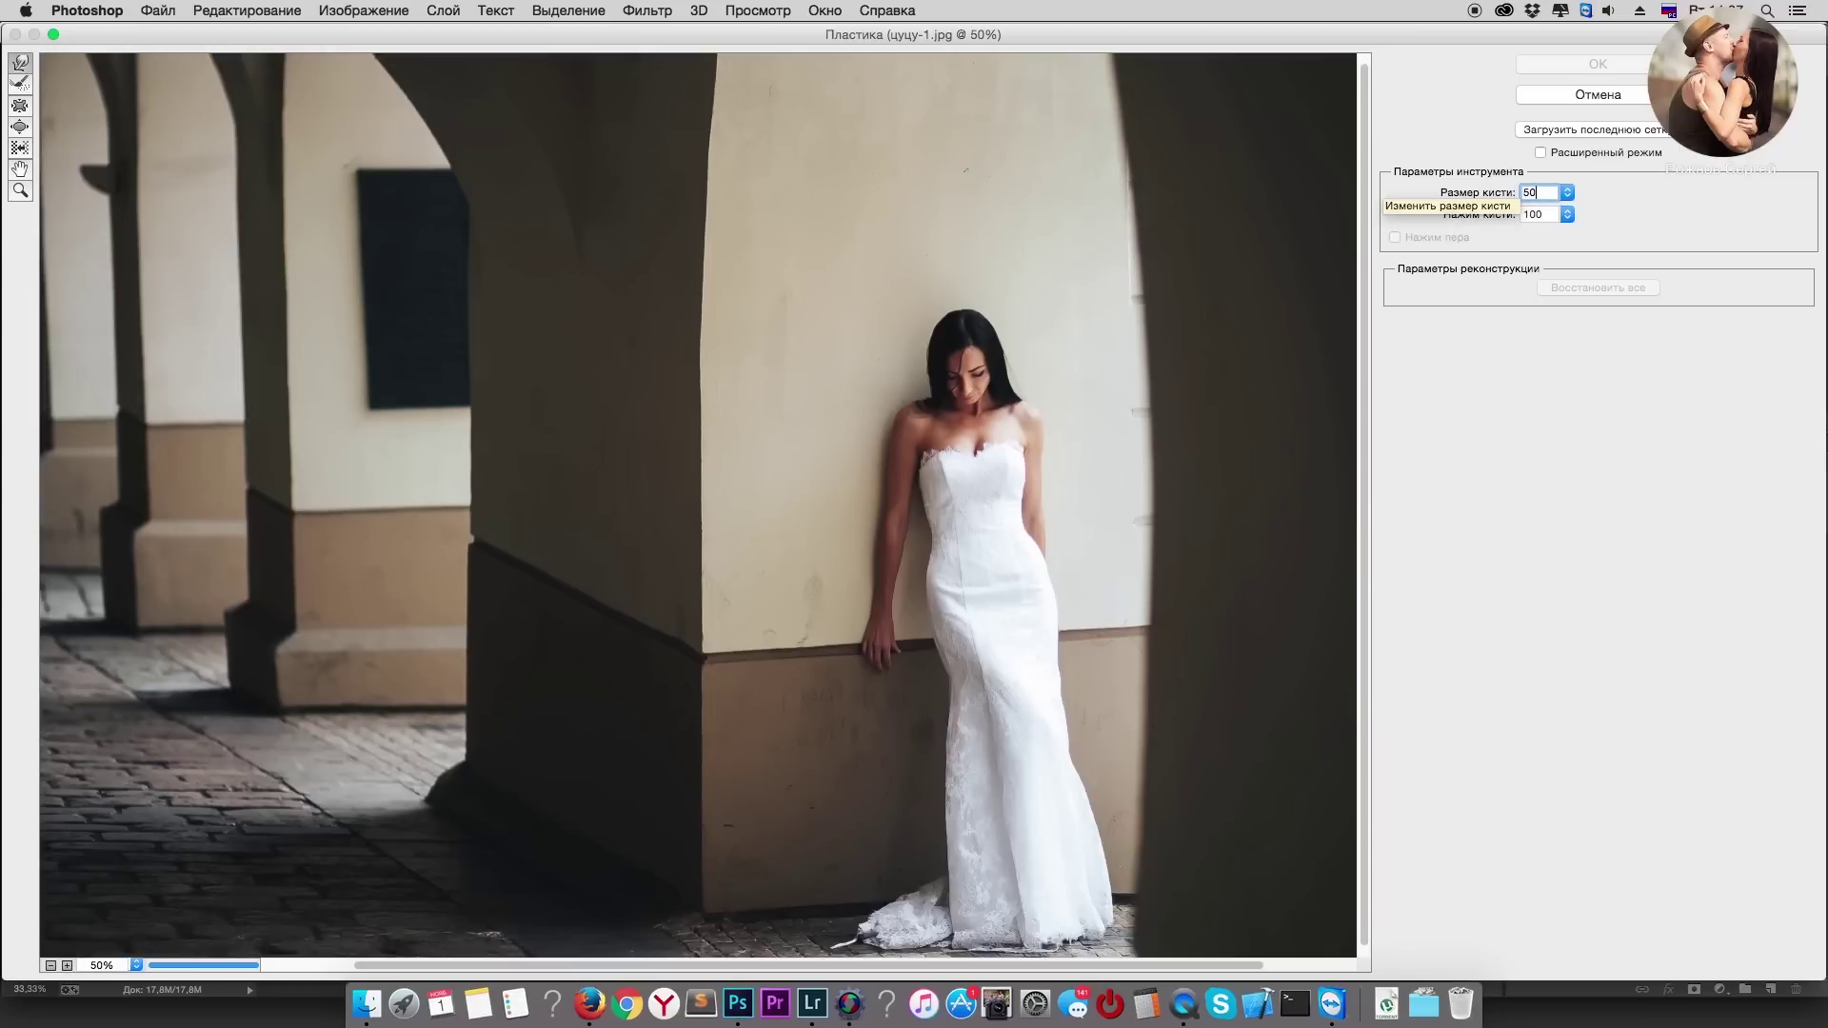
pyautogui.press('BackSpace')
pyautogui.press('BackSpace')
pyautogui.write('46')
pyautogui.press('Return')
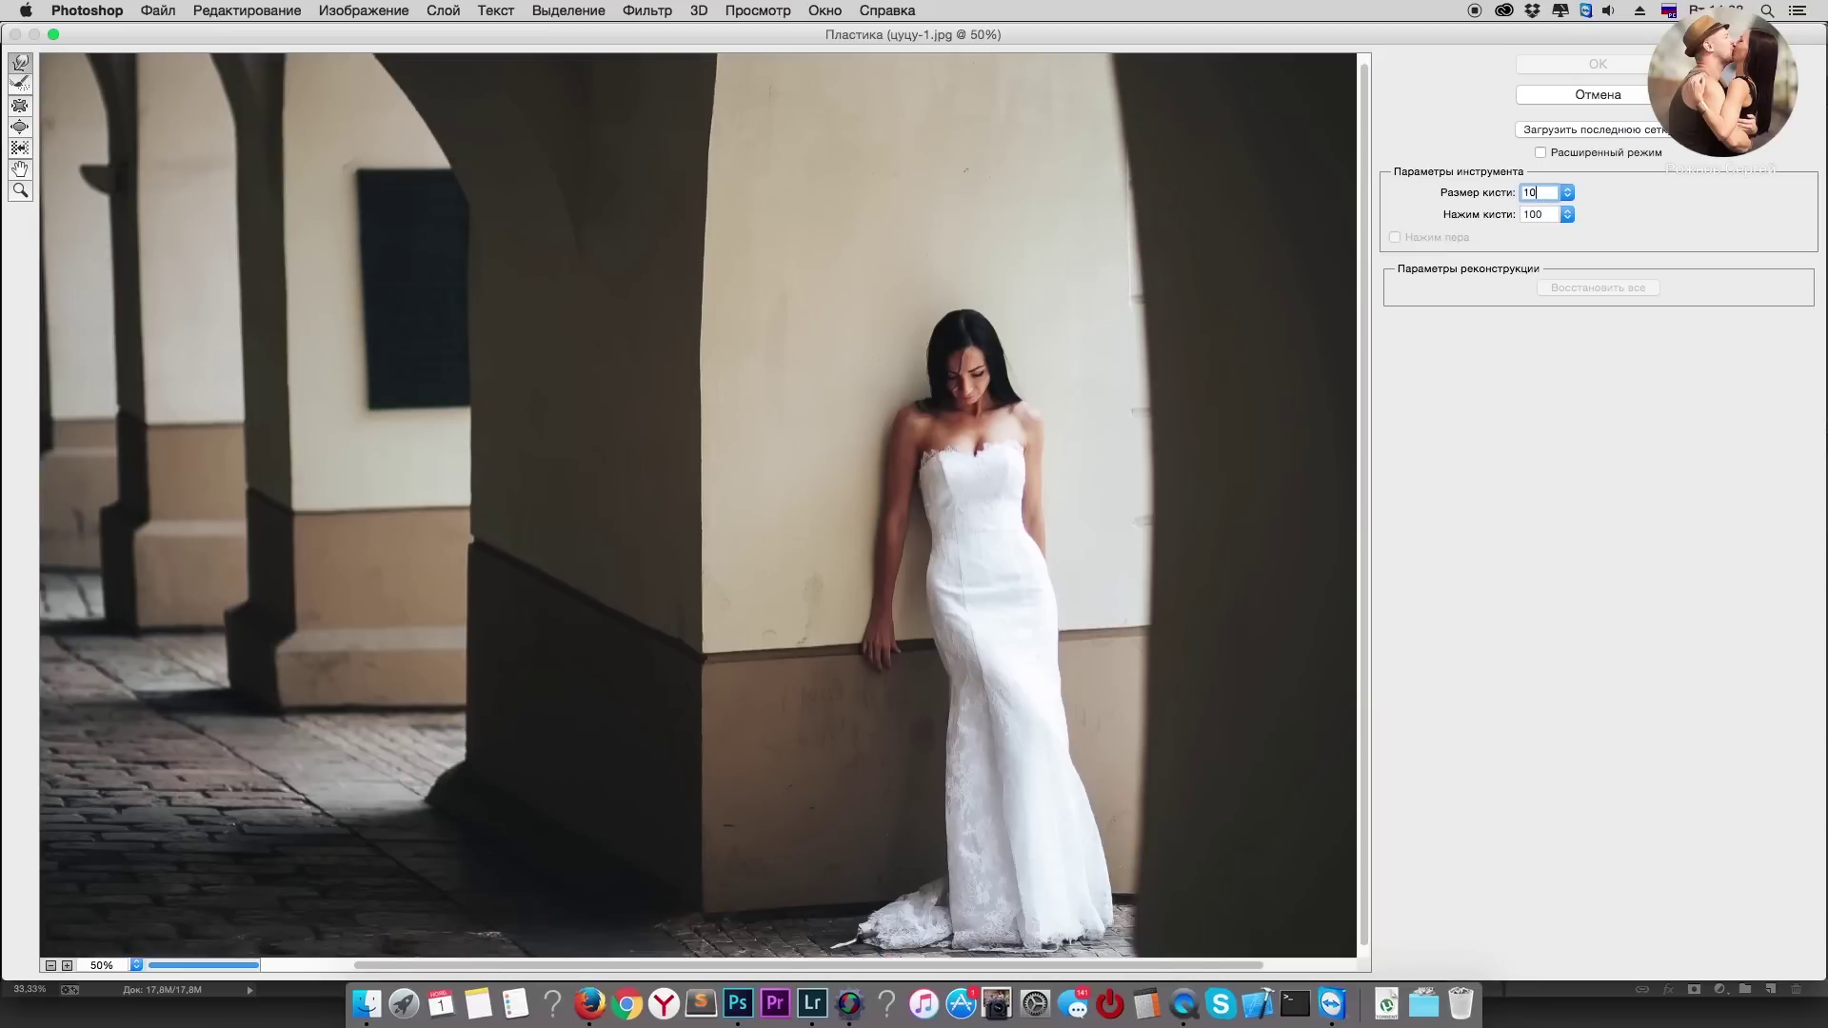
pyautogui.write('100')
# Step: Slim both sides of the bride's dress at the waist and apply the Liquify changes
pyautogui.moveTo(943, 519); pyautogui.dragTo(931, 551)
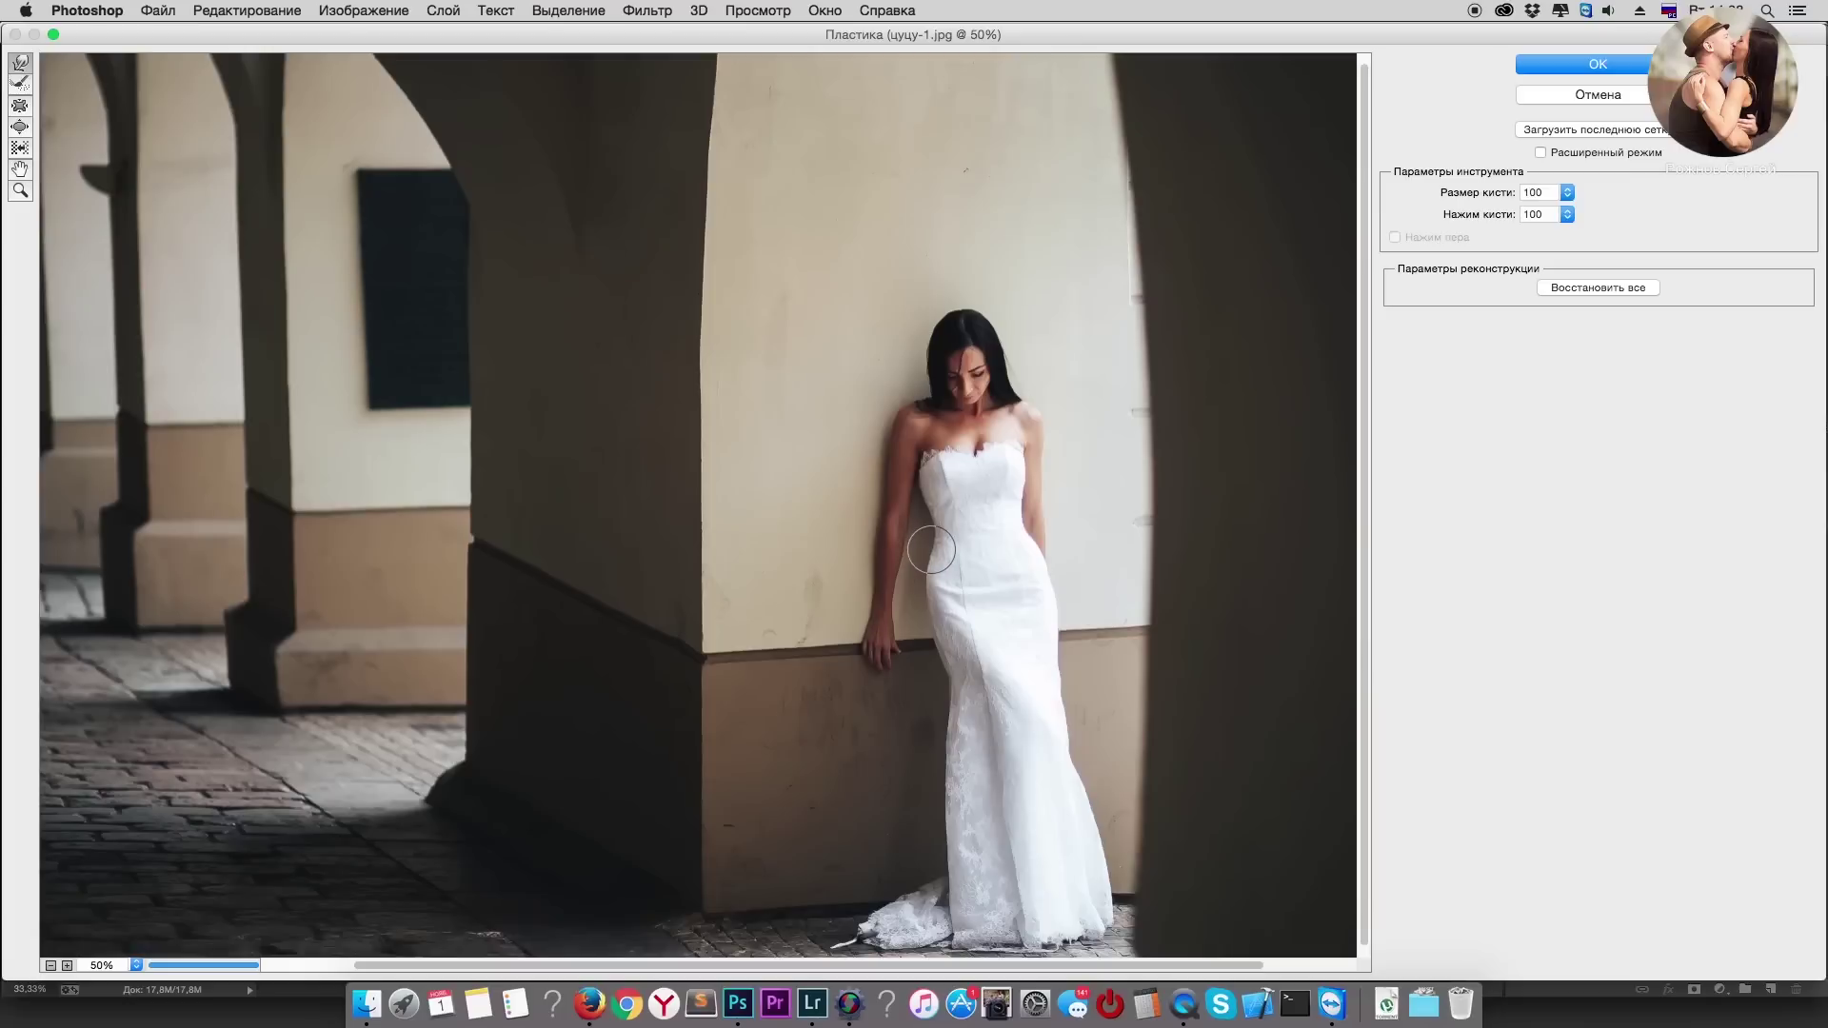
pyautogui.moveTo(1020, 517); pyautogui.dragTo(1014, 463)
pyautogui.moveTo(943, 523); pyautogui.dragTo(933, 531)
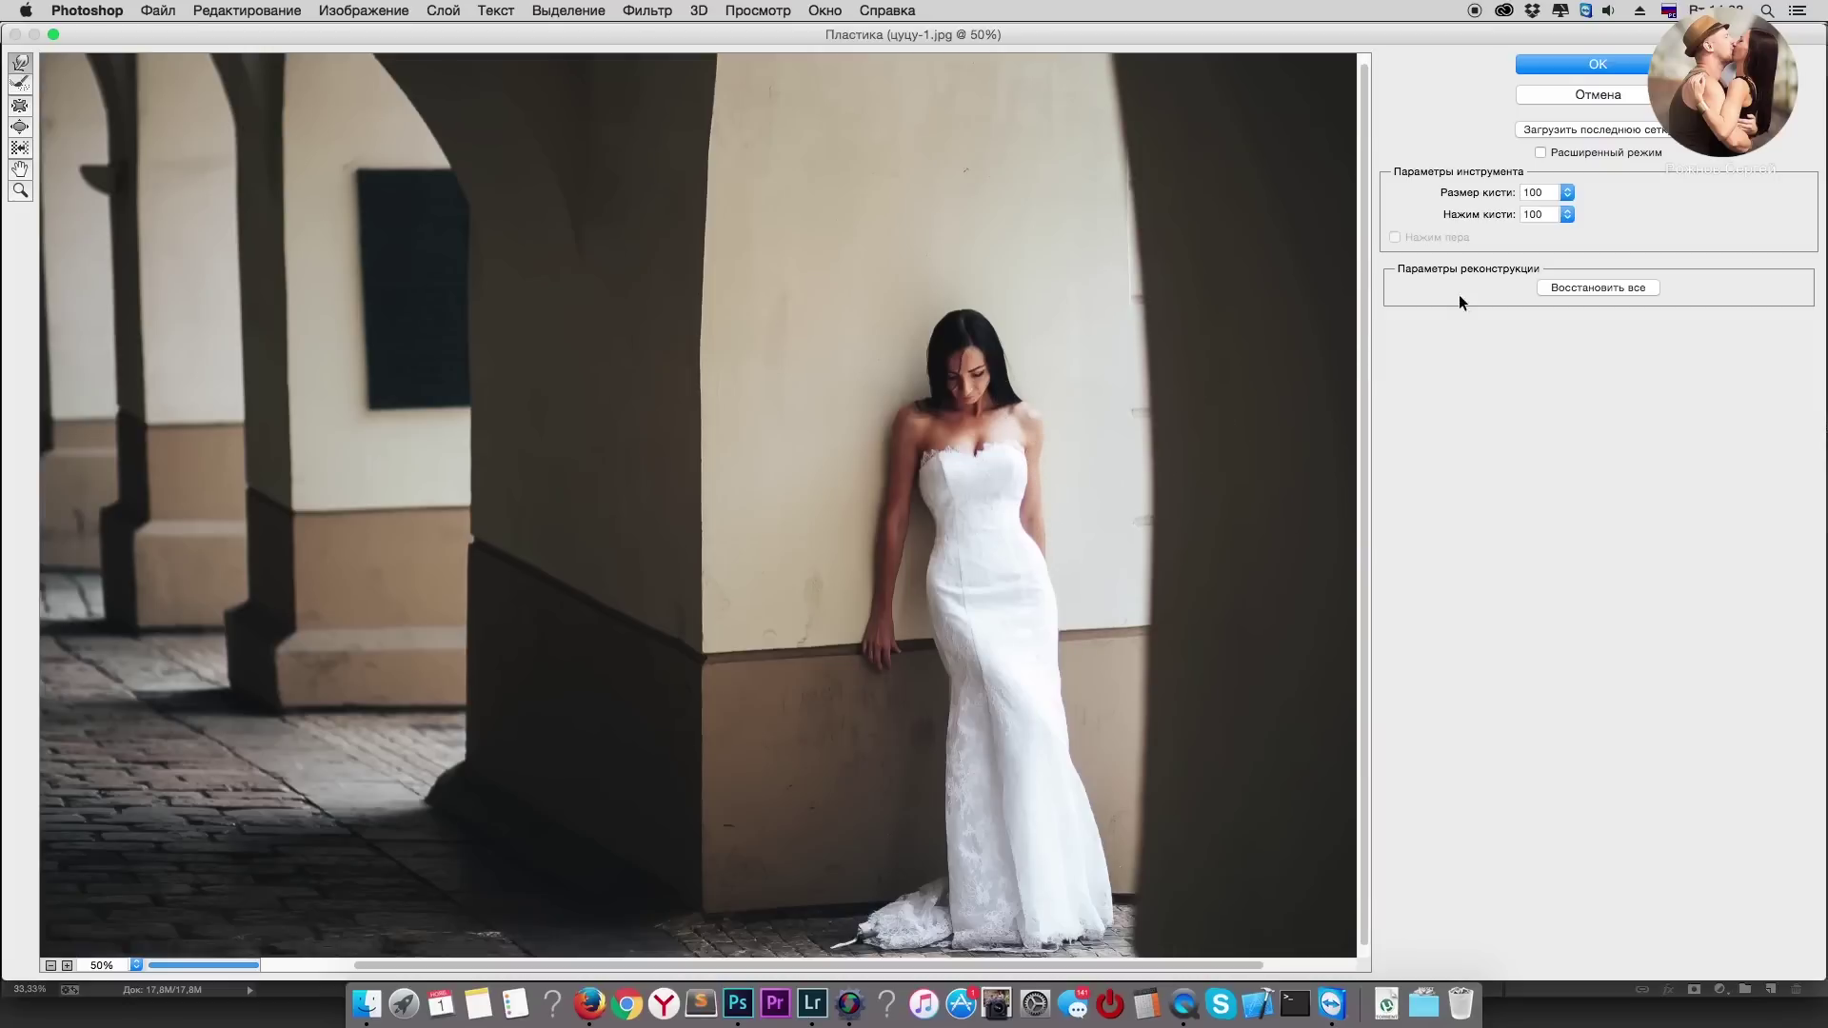
pyautogui.click(1603, 64)
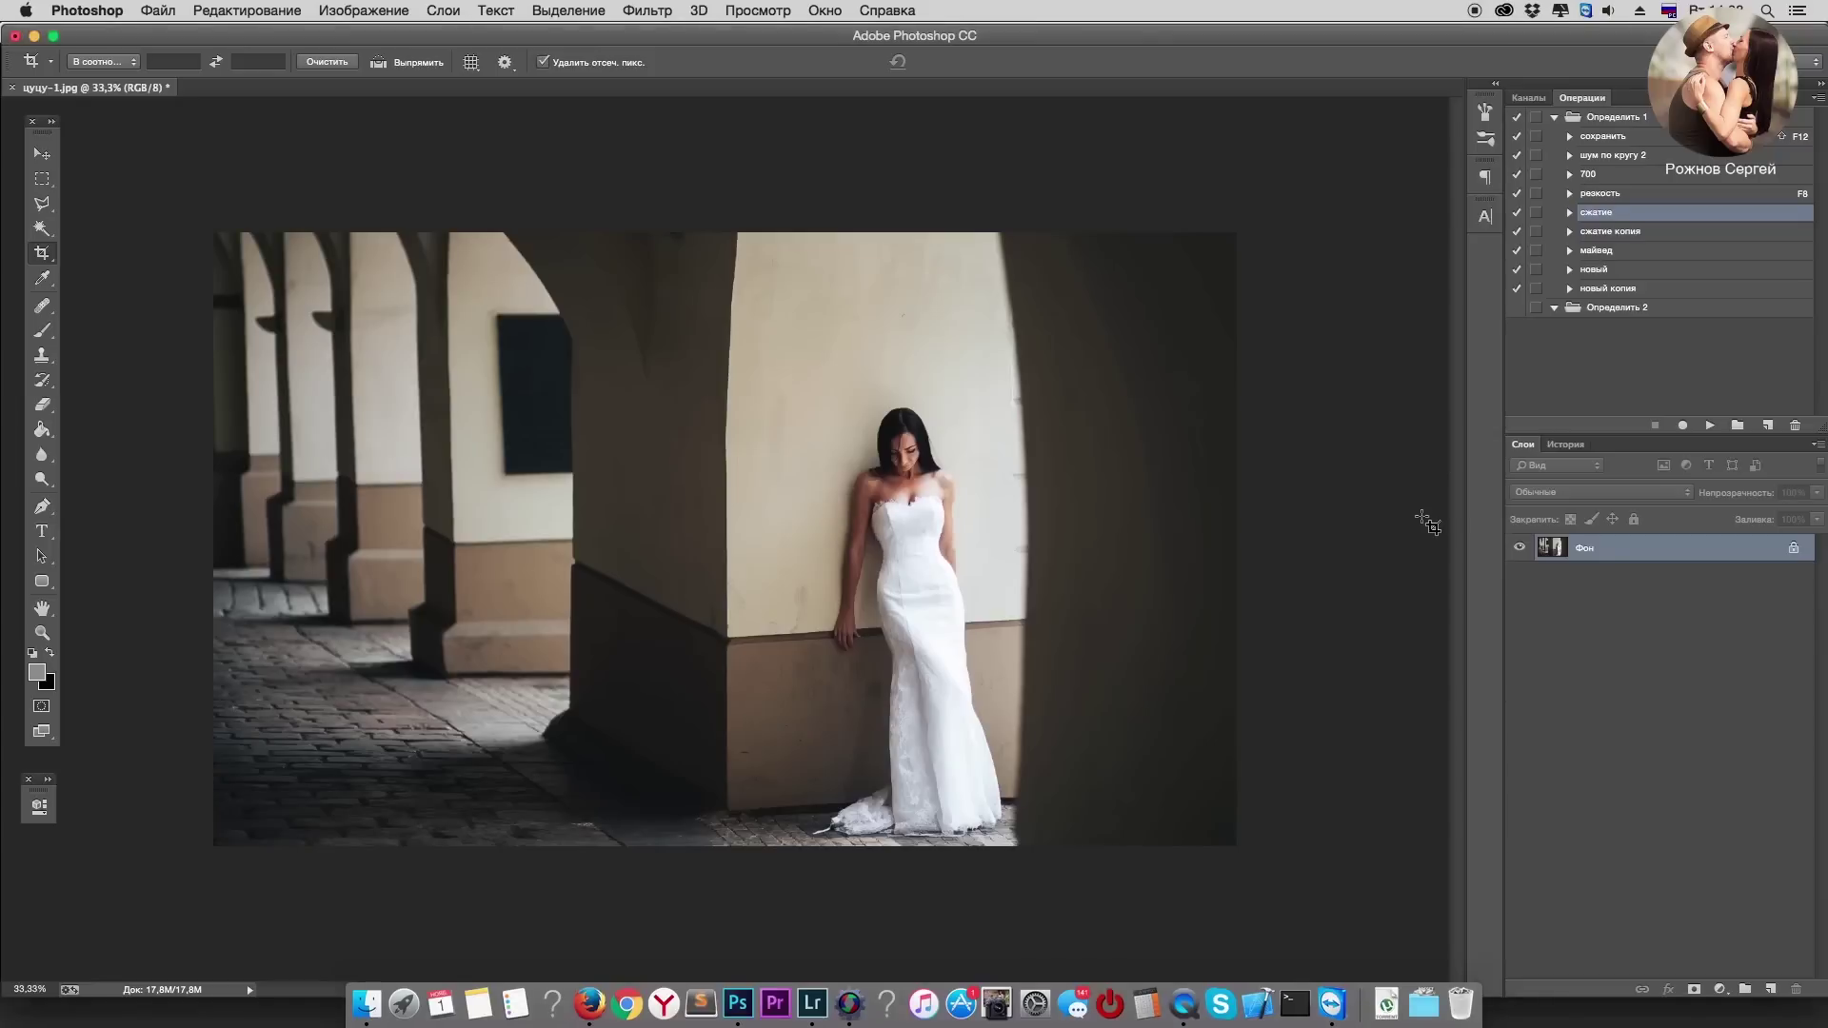
# Step: Duplicate the layer and apply Curves with midtone points and the black point lifted to 29
pyautogui.press('super+z')
pyautogui.press('super+z')
pyautogui.press('super+z')
pyautogui.press('super+j')
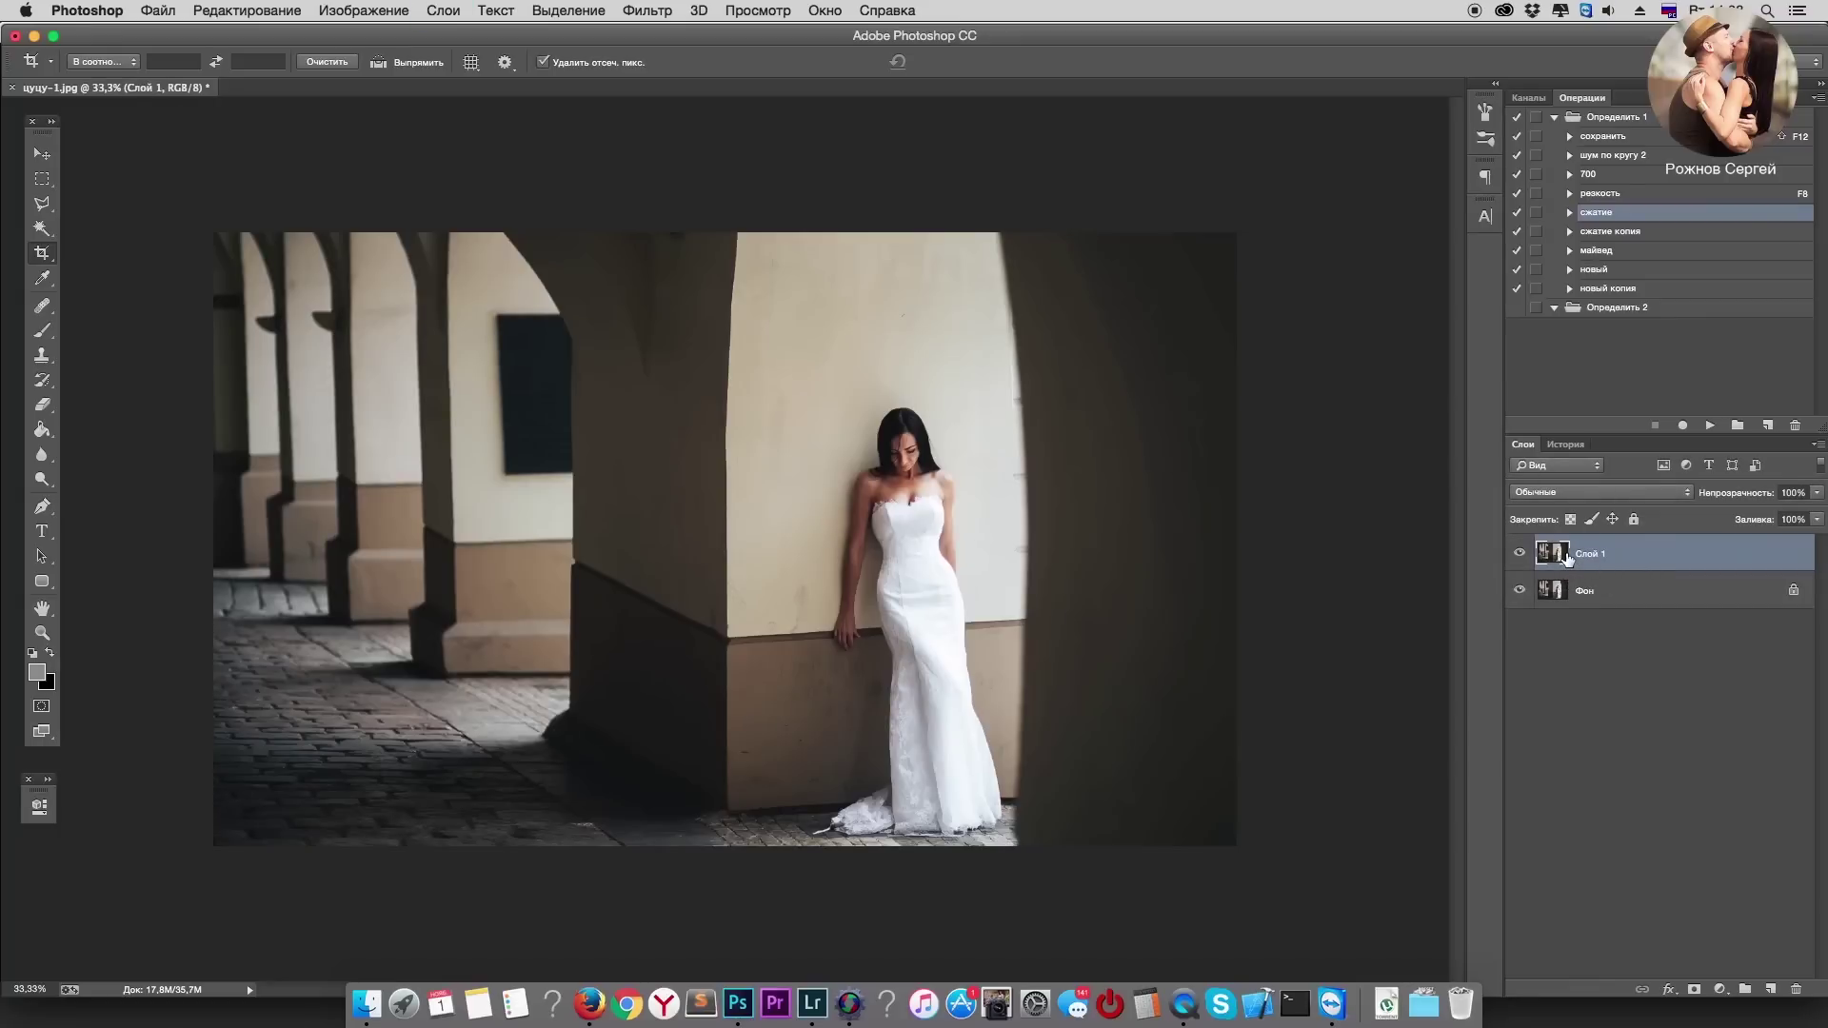
pyautogui.hotkey('ctrl', 'm')
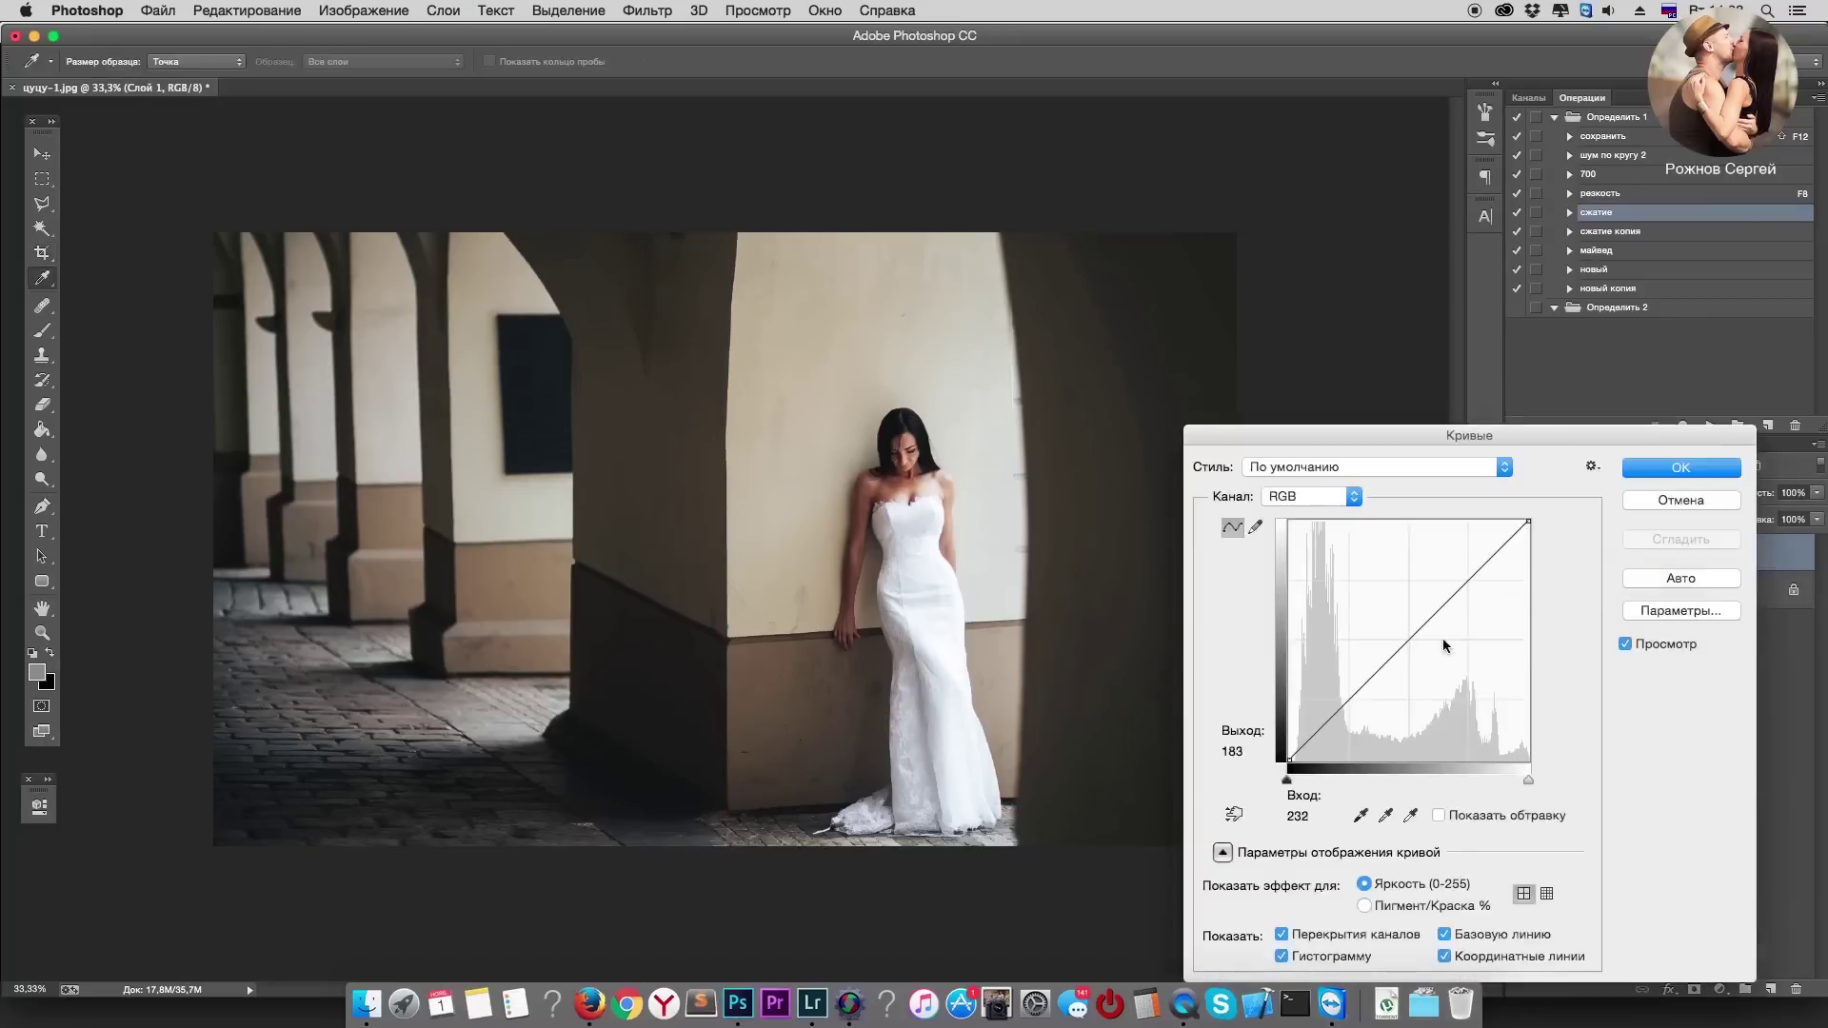
pyautogui.click(1345, 703)
pyautogui.click(1408, 636)
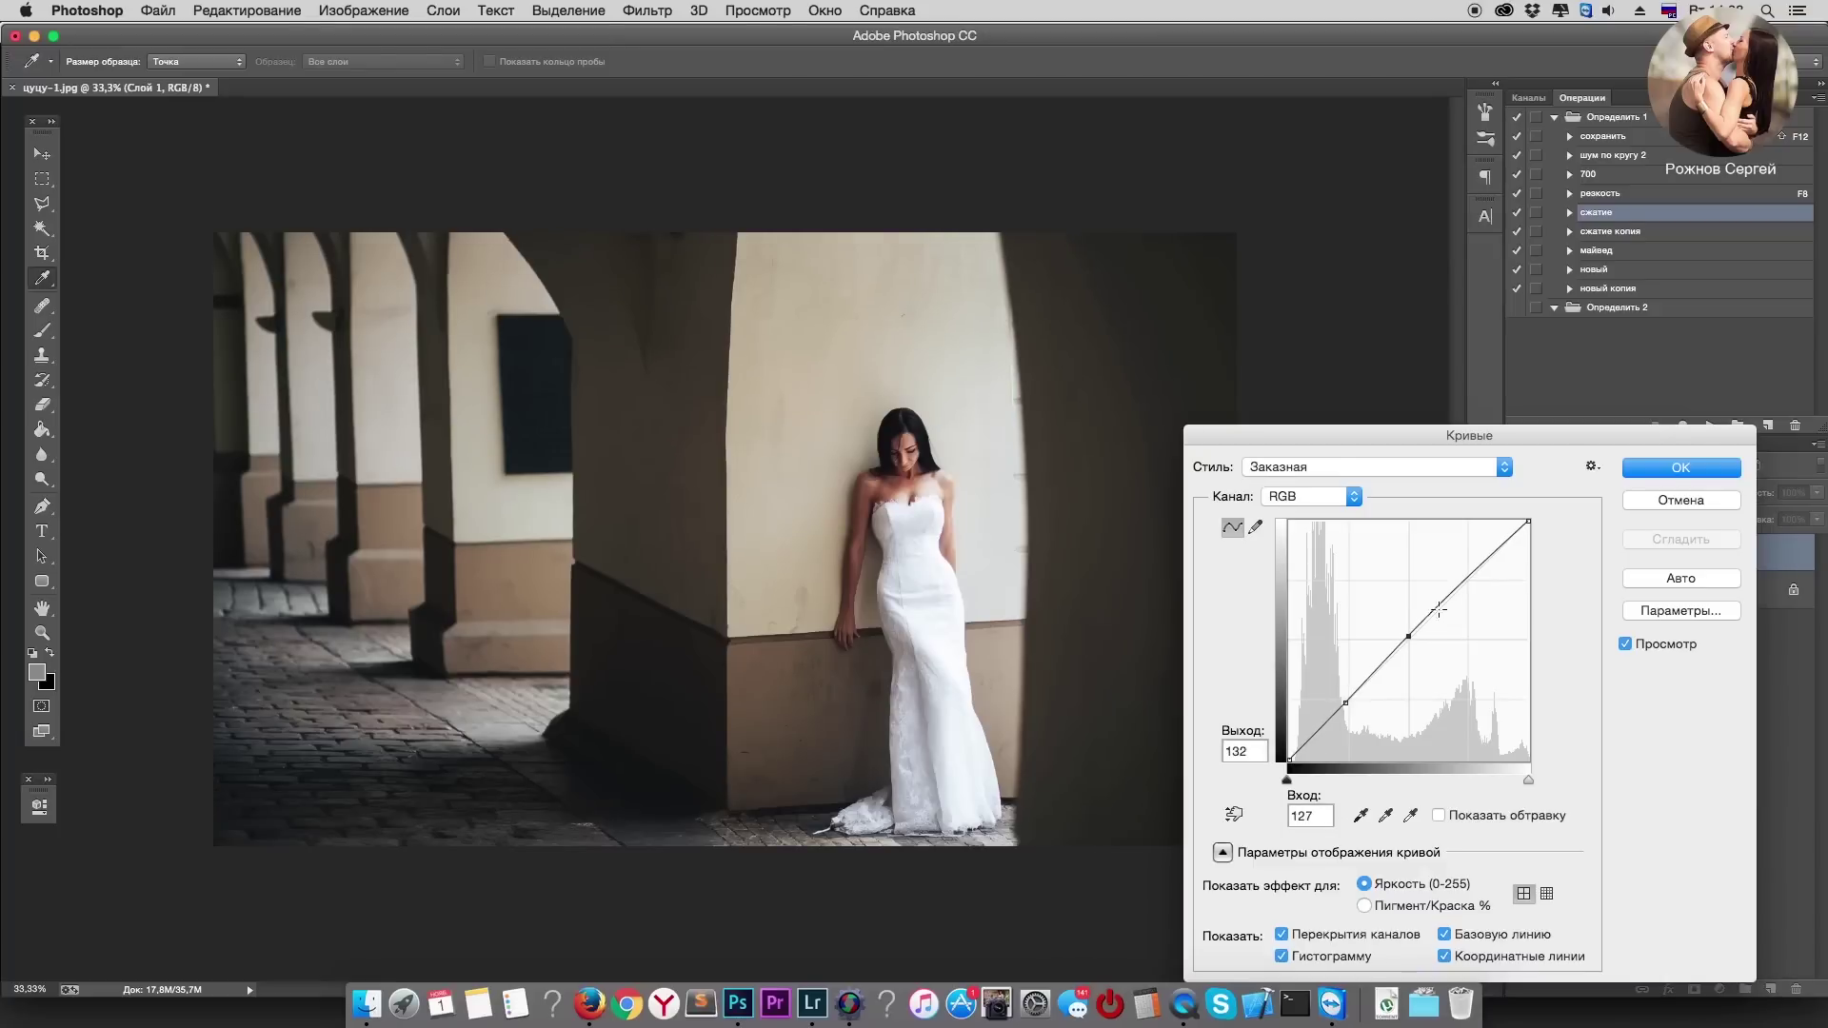
pyautogui.click(1467, 579)
pyautogui.moveTo(1292, 758); pyautogui.dragTo(1289, 732)
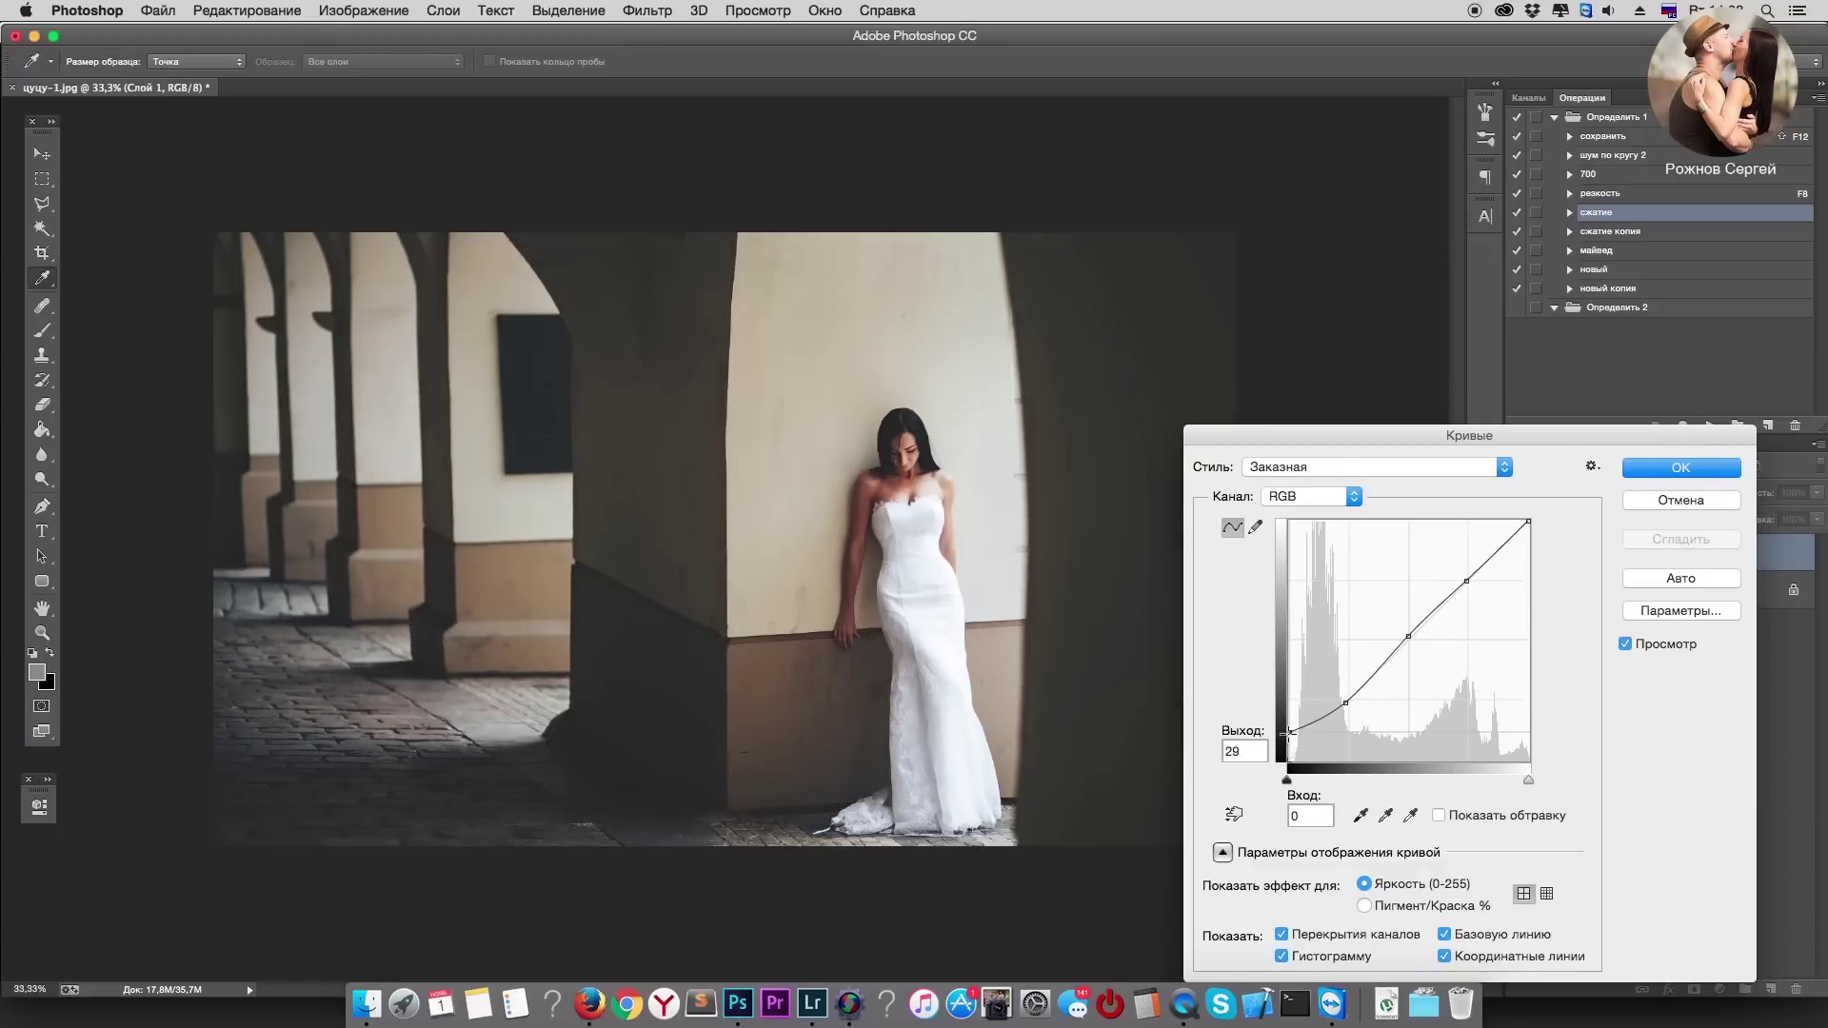
pyautogui.click(1342, 701)
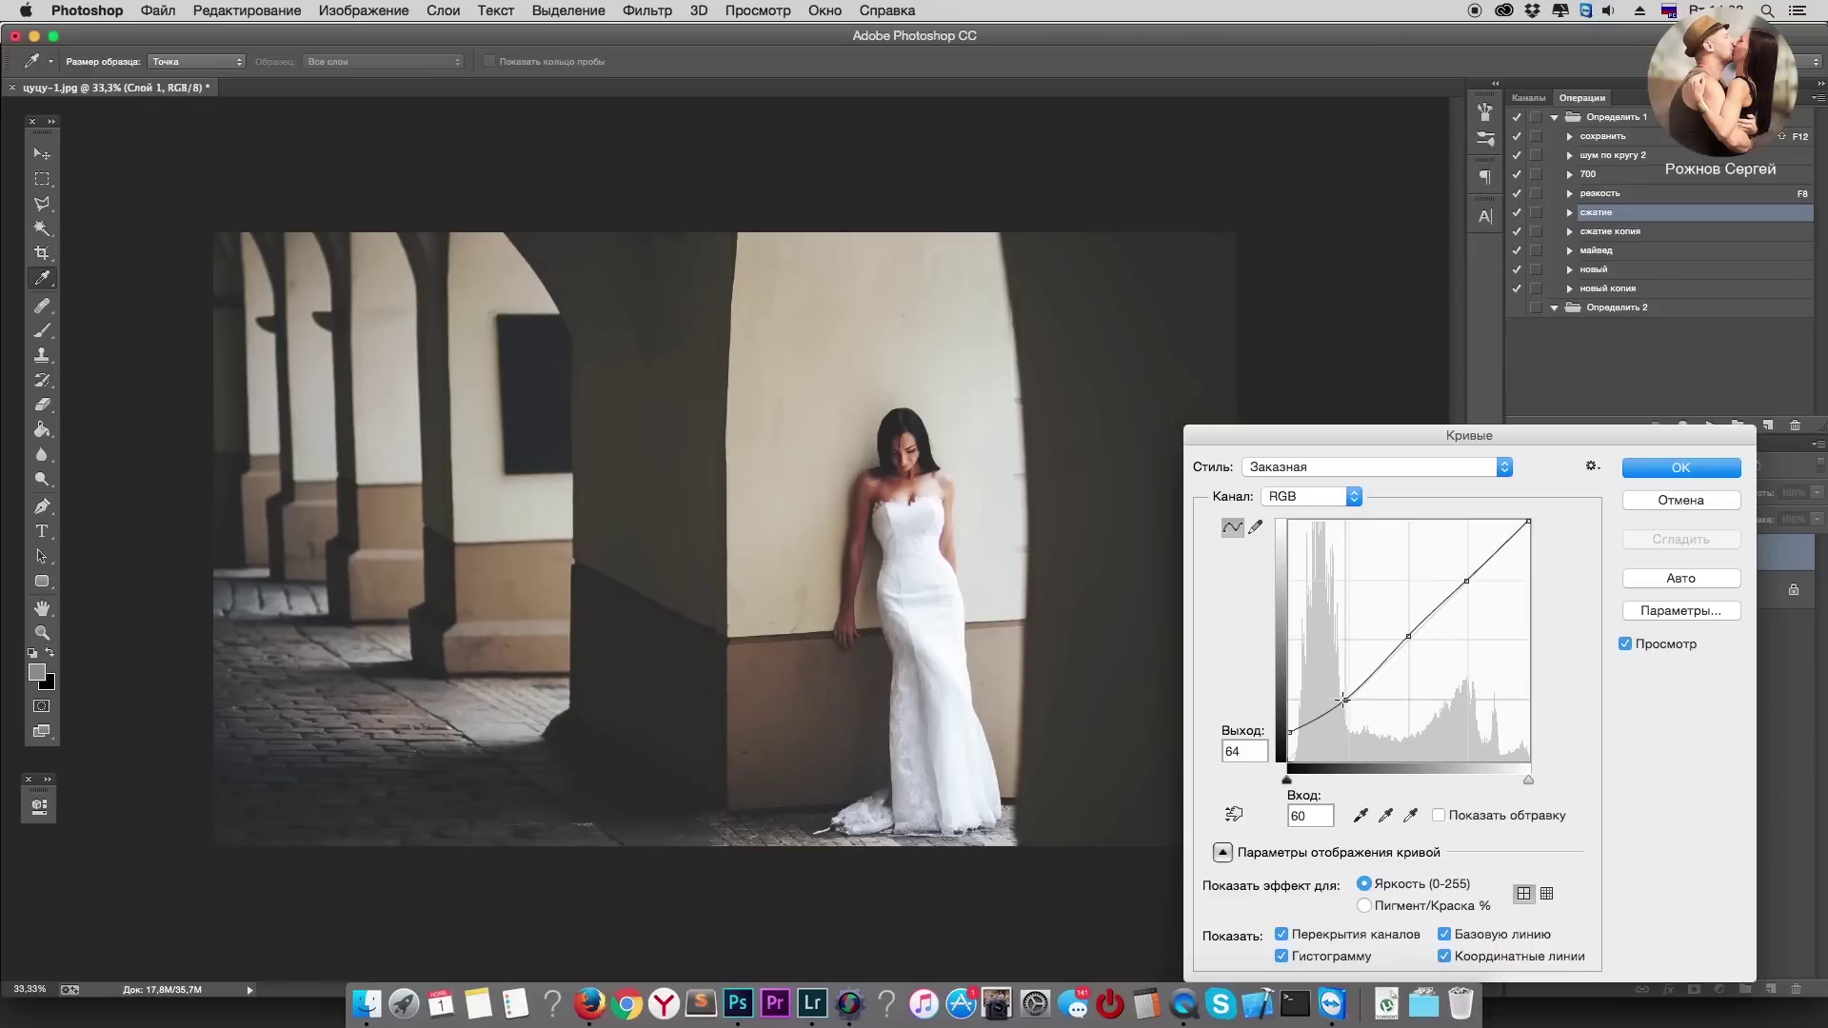
pyautogui.click(1680, 468)
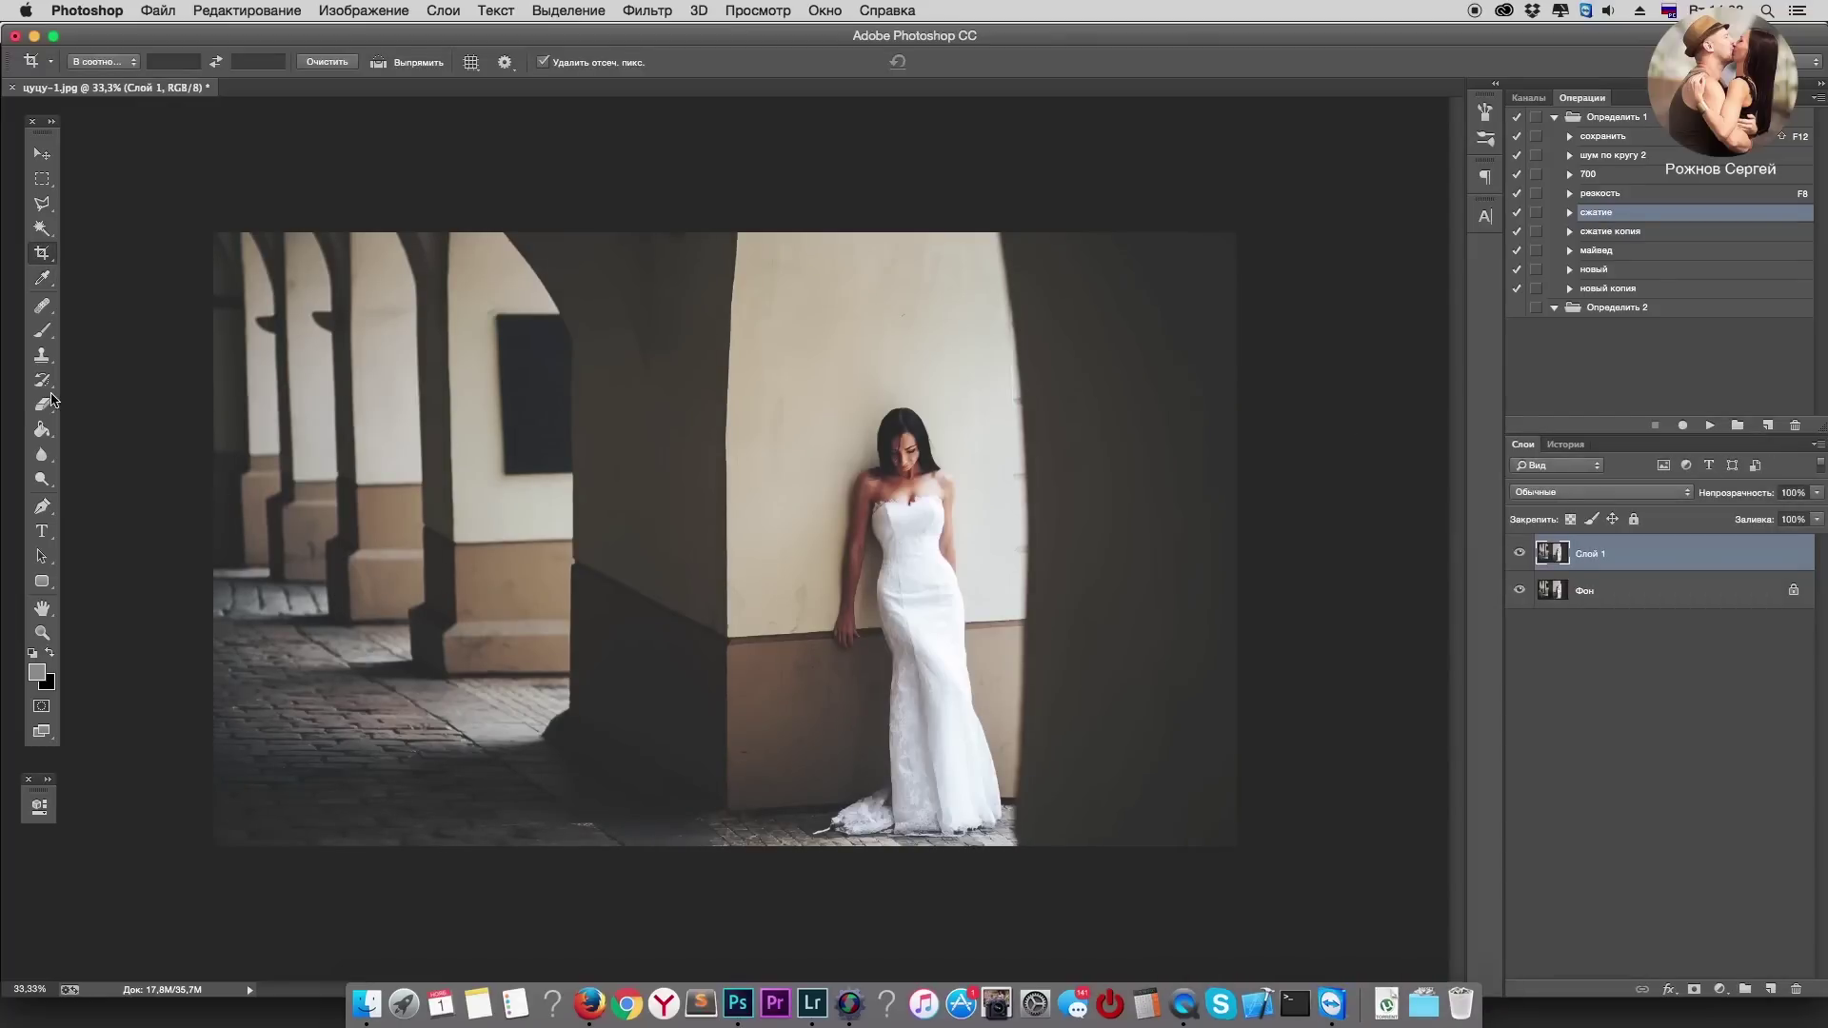
# Step: Set up the Eraser at 32% opacity with a 359 px brush
pyautogui.click(44, 404)
pyautogui.click(344, 61)
pyautogui.moveTo(298, 87); pyautogui.dragTo(284, 84)
pyautogui.rightClick(967, 505)
pyautogui.moveTo(1157, 547); pyautogui.dragTo(1145, 555)
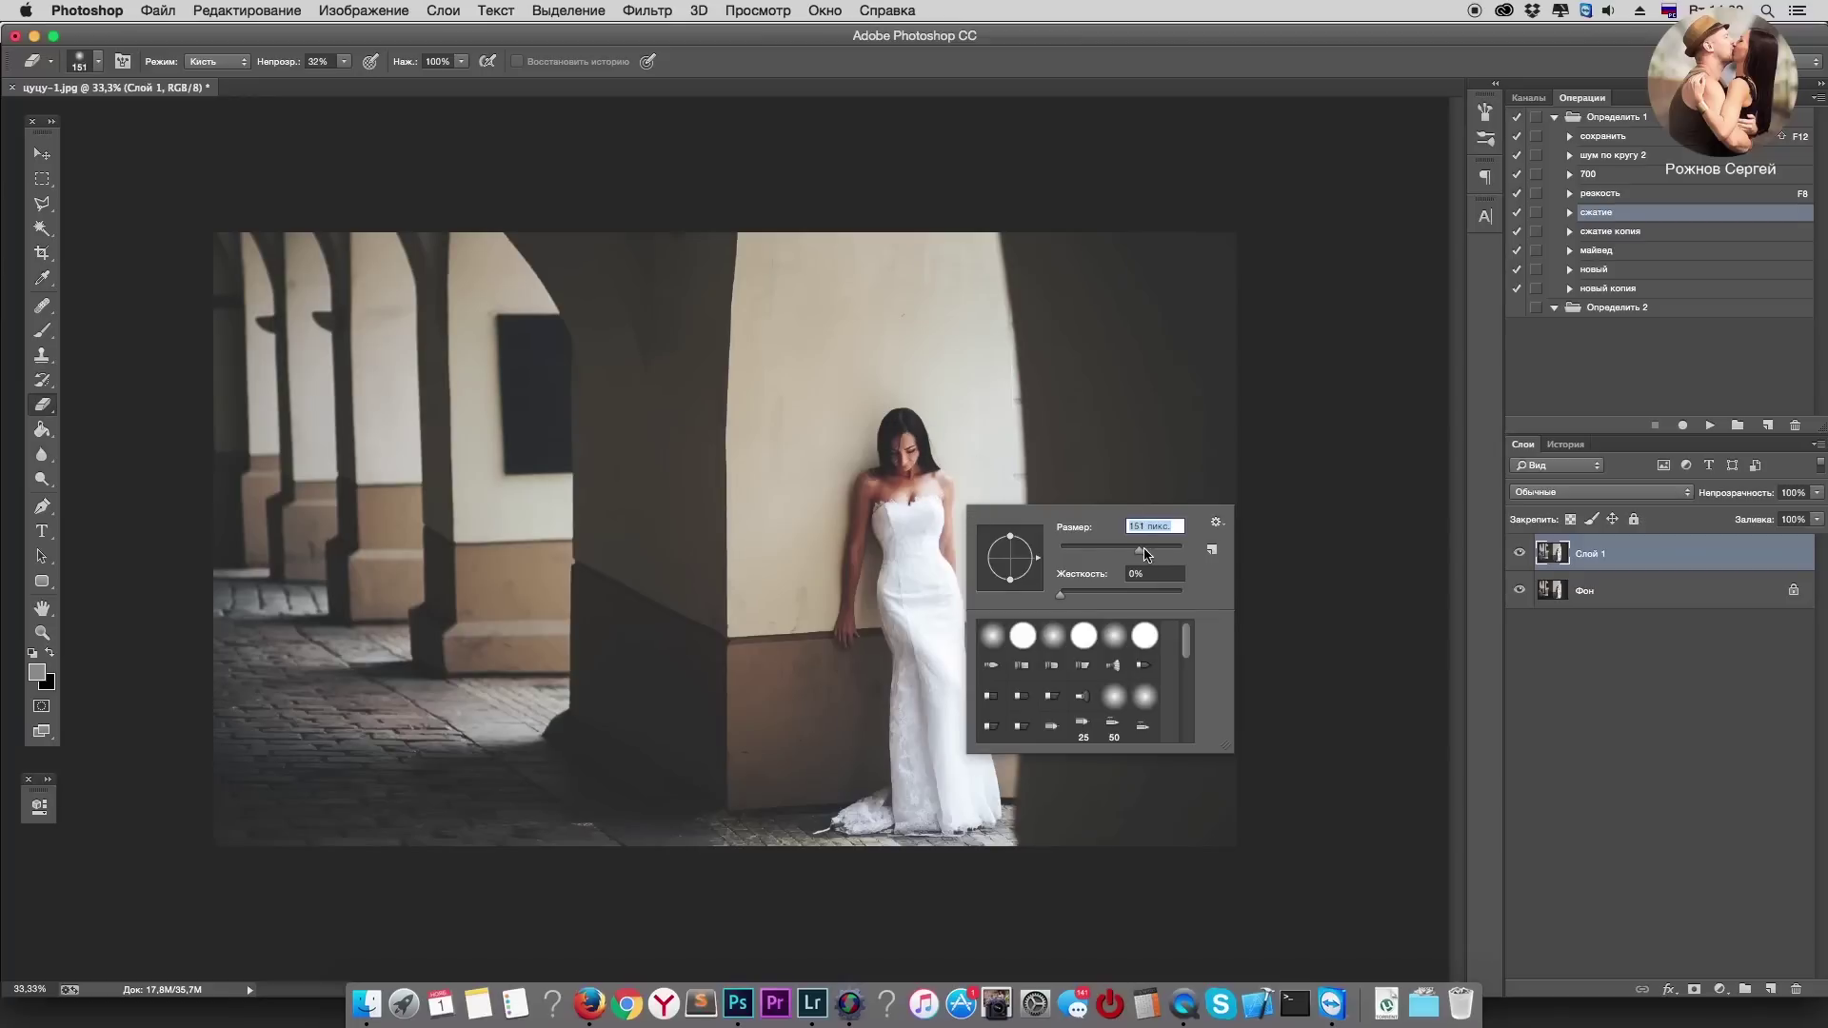
pyautogui.press(']')
pyautogui.moveTo(1145, 550); pyautogui.dragTo(1167, 550)
pyautogui.press('Return')
# Step: Erase the brightened haze over the dress and chest, compare, and merge the layer down
pyautogui.moveTo(872, 657)
pyautogui.mouseDown()
pyautogui.moveTo(926, 489)
pyautogui.moveTo(877, 425)
pyautogui.moveTo(865, 679)
pyautogui.moveTo(929, 587)
pyautogui.moveTo(940, 445)
pyautogui.moveTo(945, 603)
pyautogui.moveTo(884, 453)
pyautogui.mouseUp()
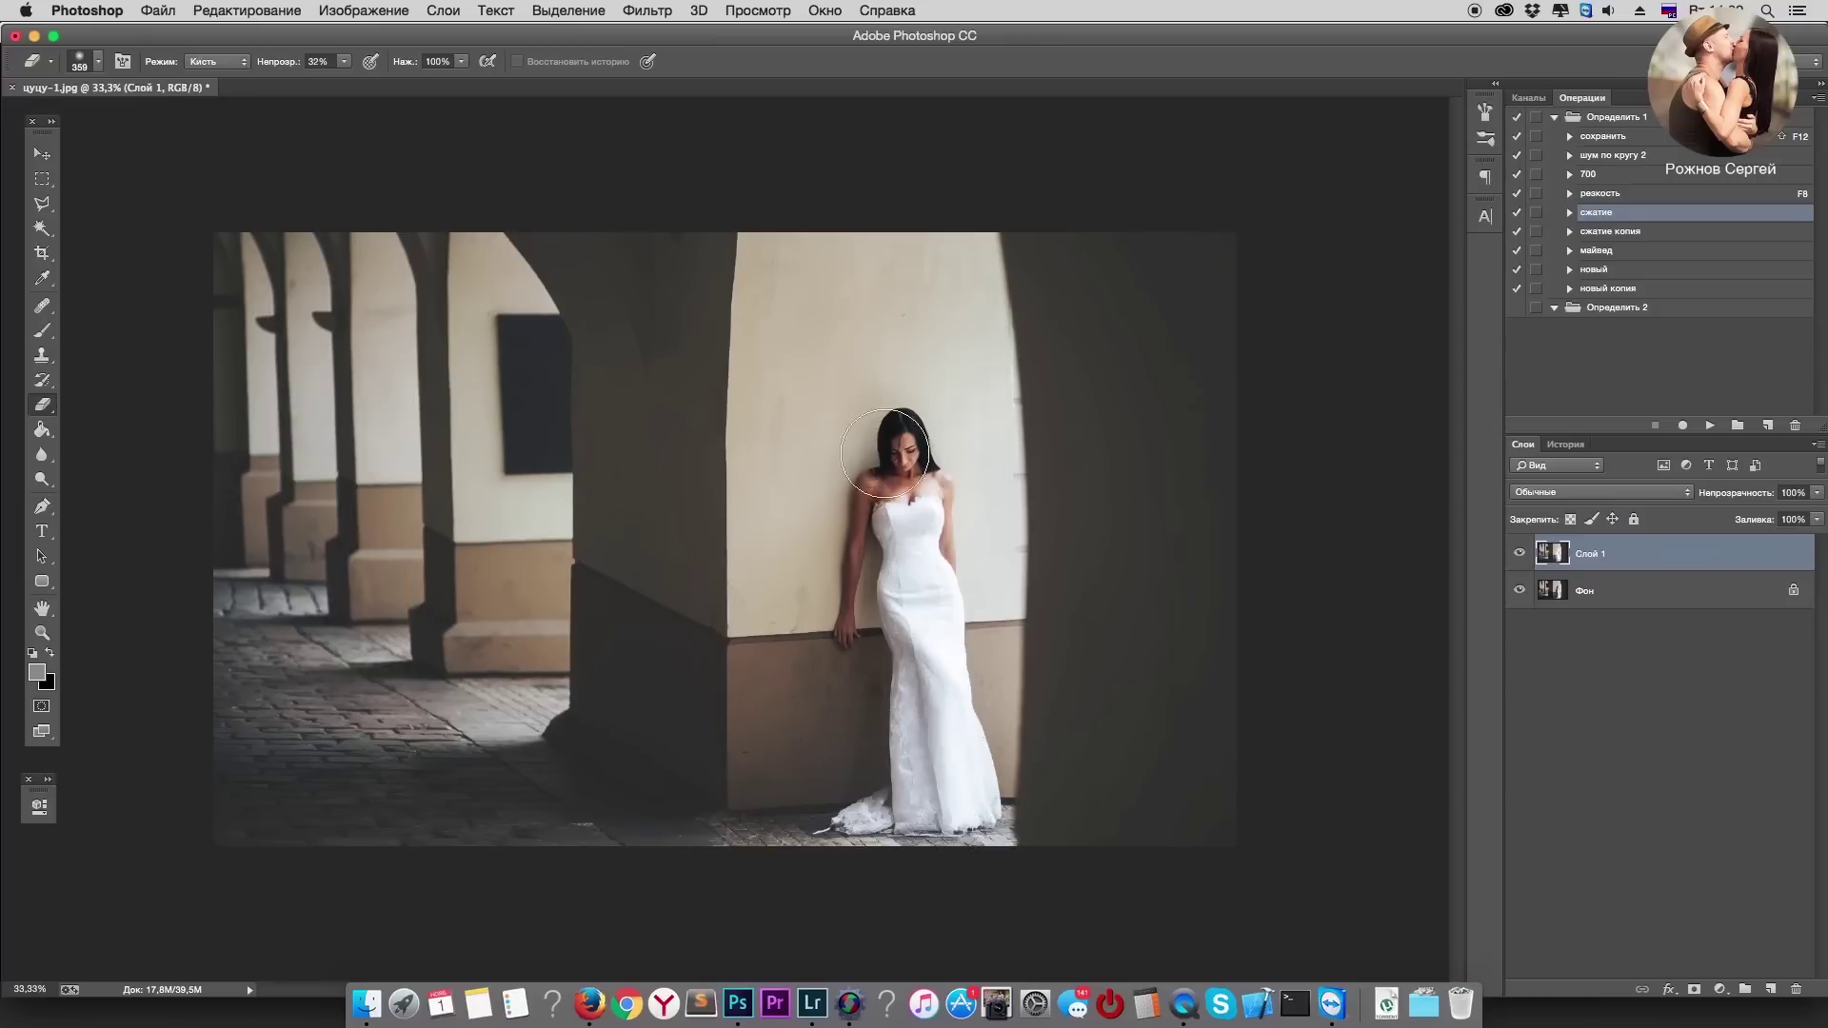
pyautogui.click(1519, 553)
pyautogui.click(1519, 553)
pyautogui.click(1518, 553)
pyautogui.hotkey('ctrl', 'e')
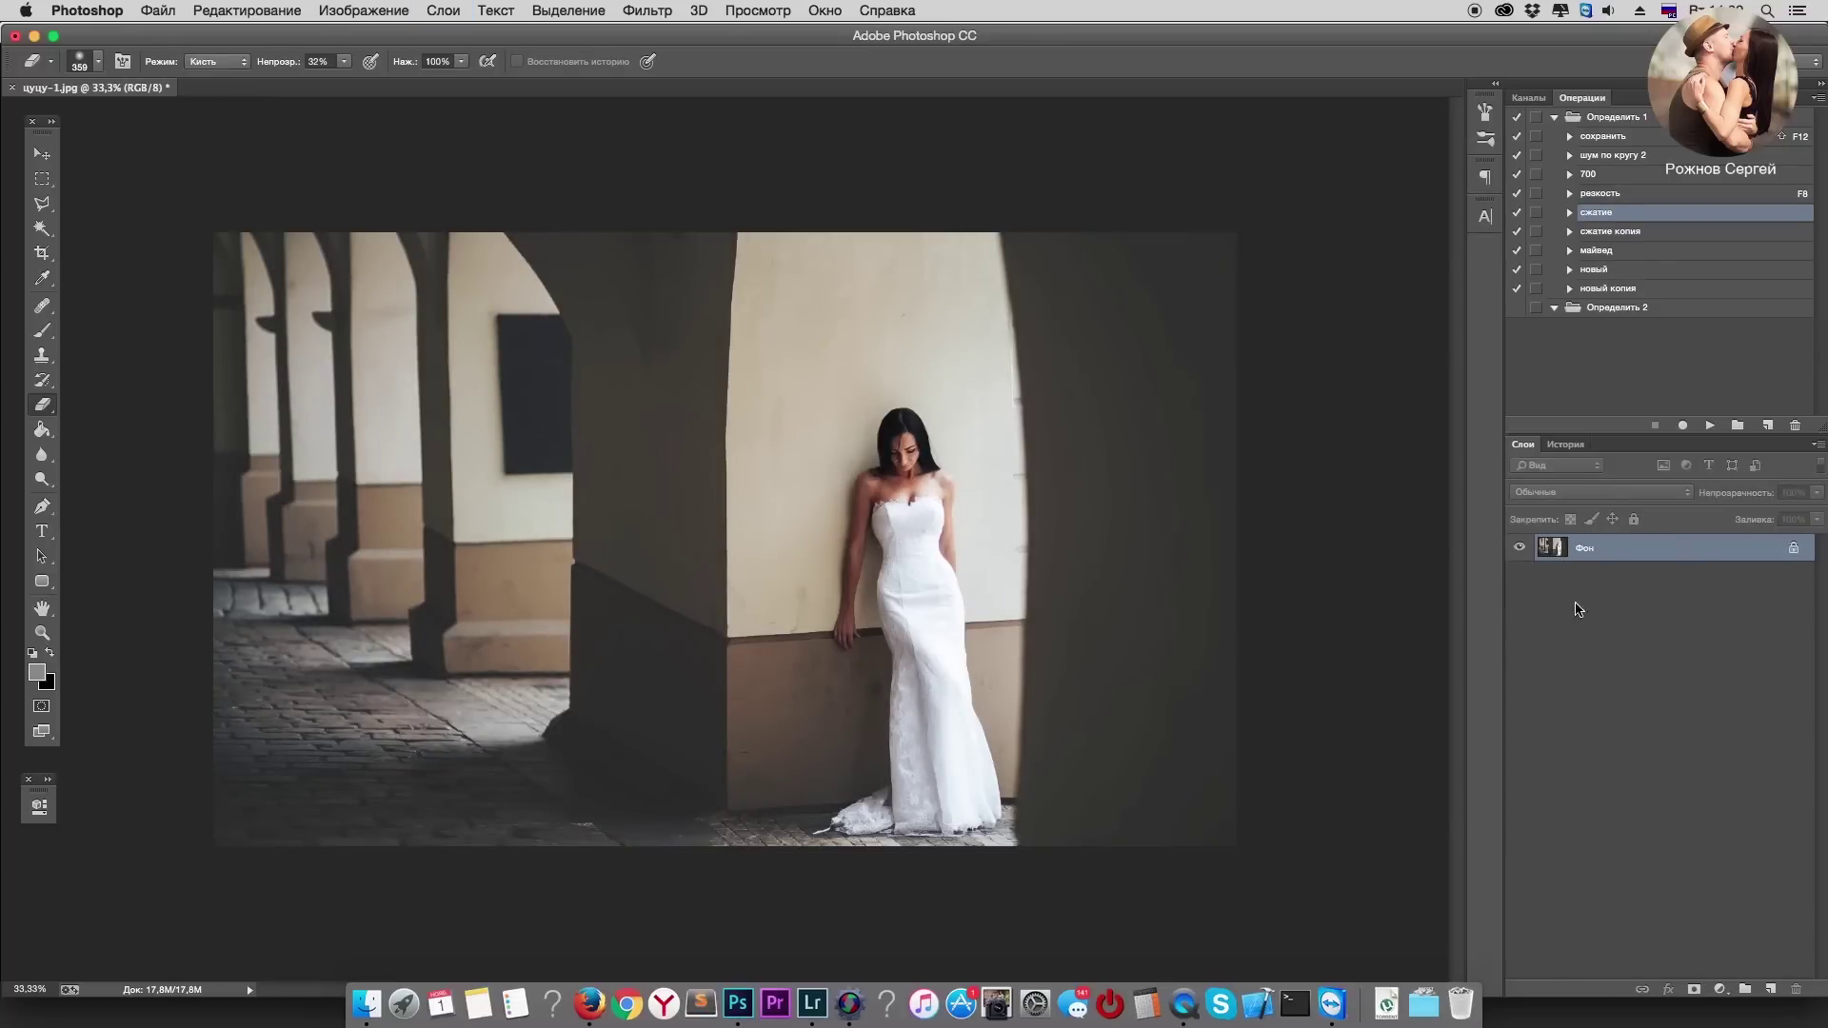
# Step: Draw a freehand Lasso selection around the bride and the wall beside her
pyautogui.click(42, 205)
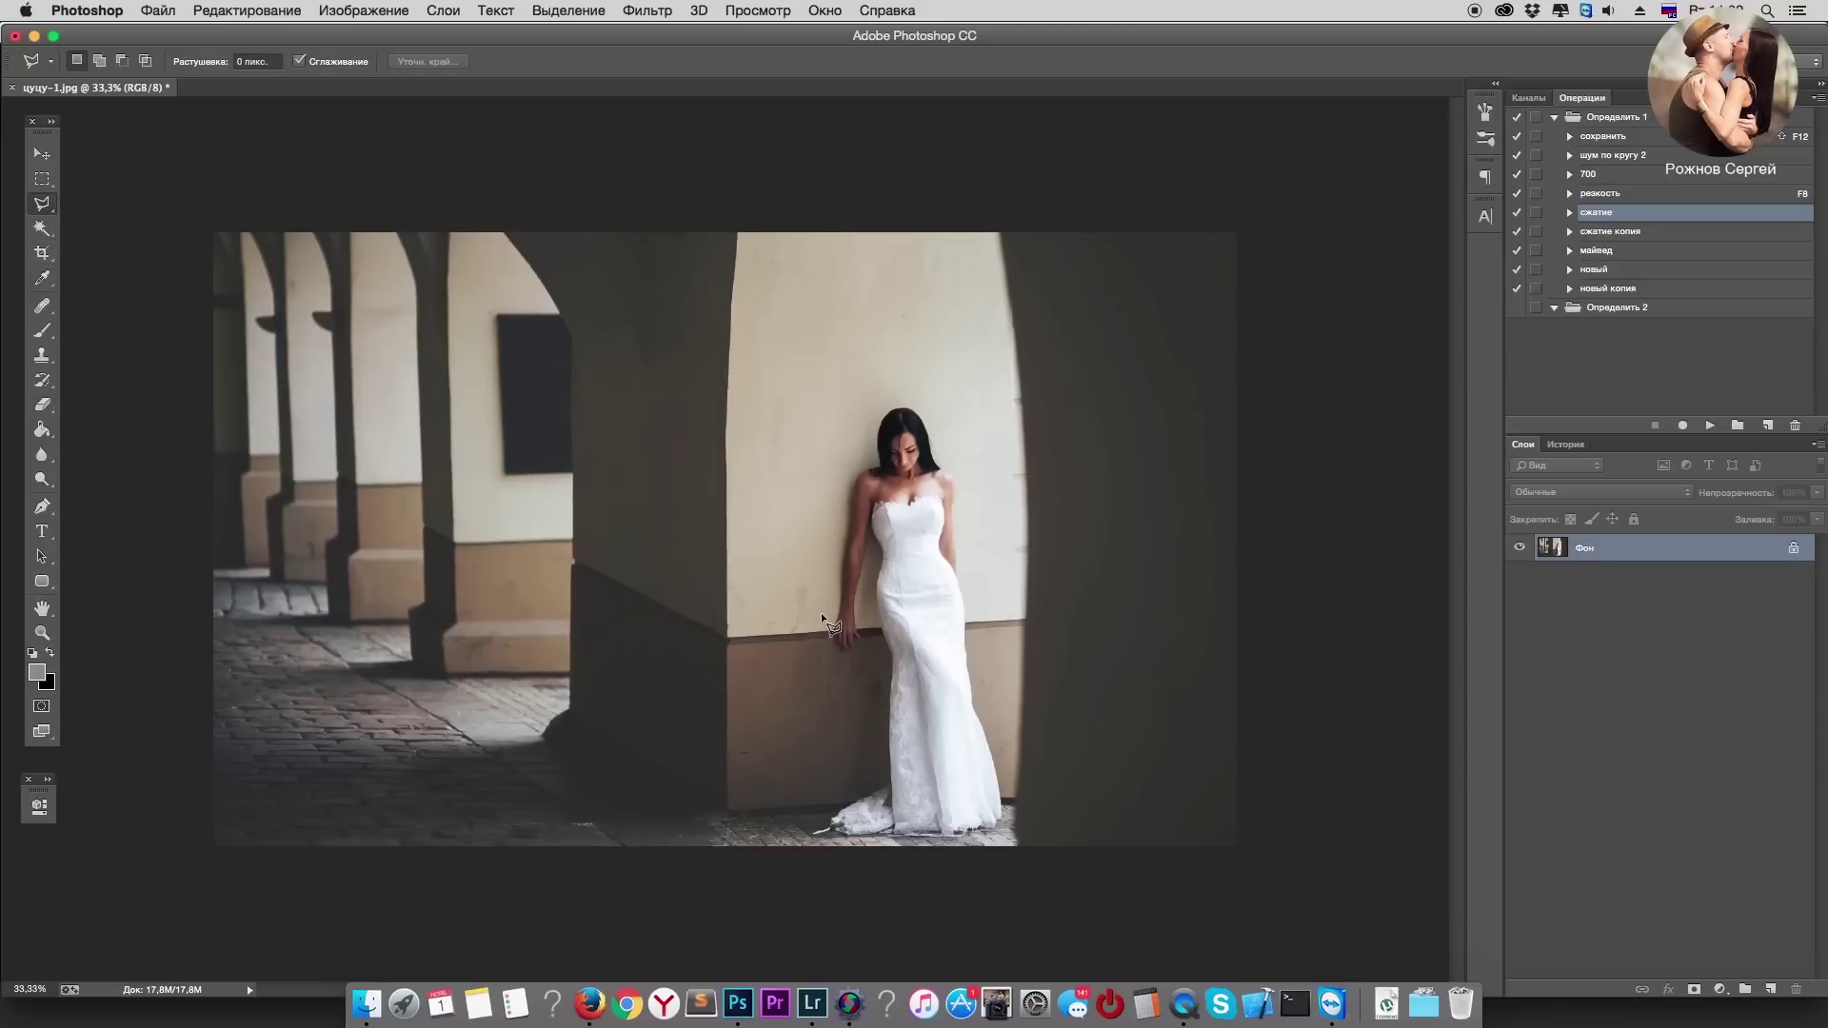
pyautogui.click(826, 567)
pyautogui.doubleClick(934, 583)
pyautogui.click(1064, 363)
pyautogui.rightClick(42, 203)
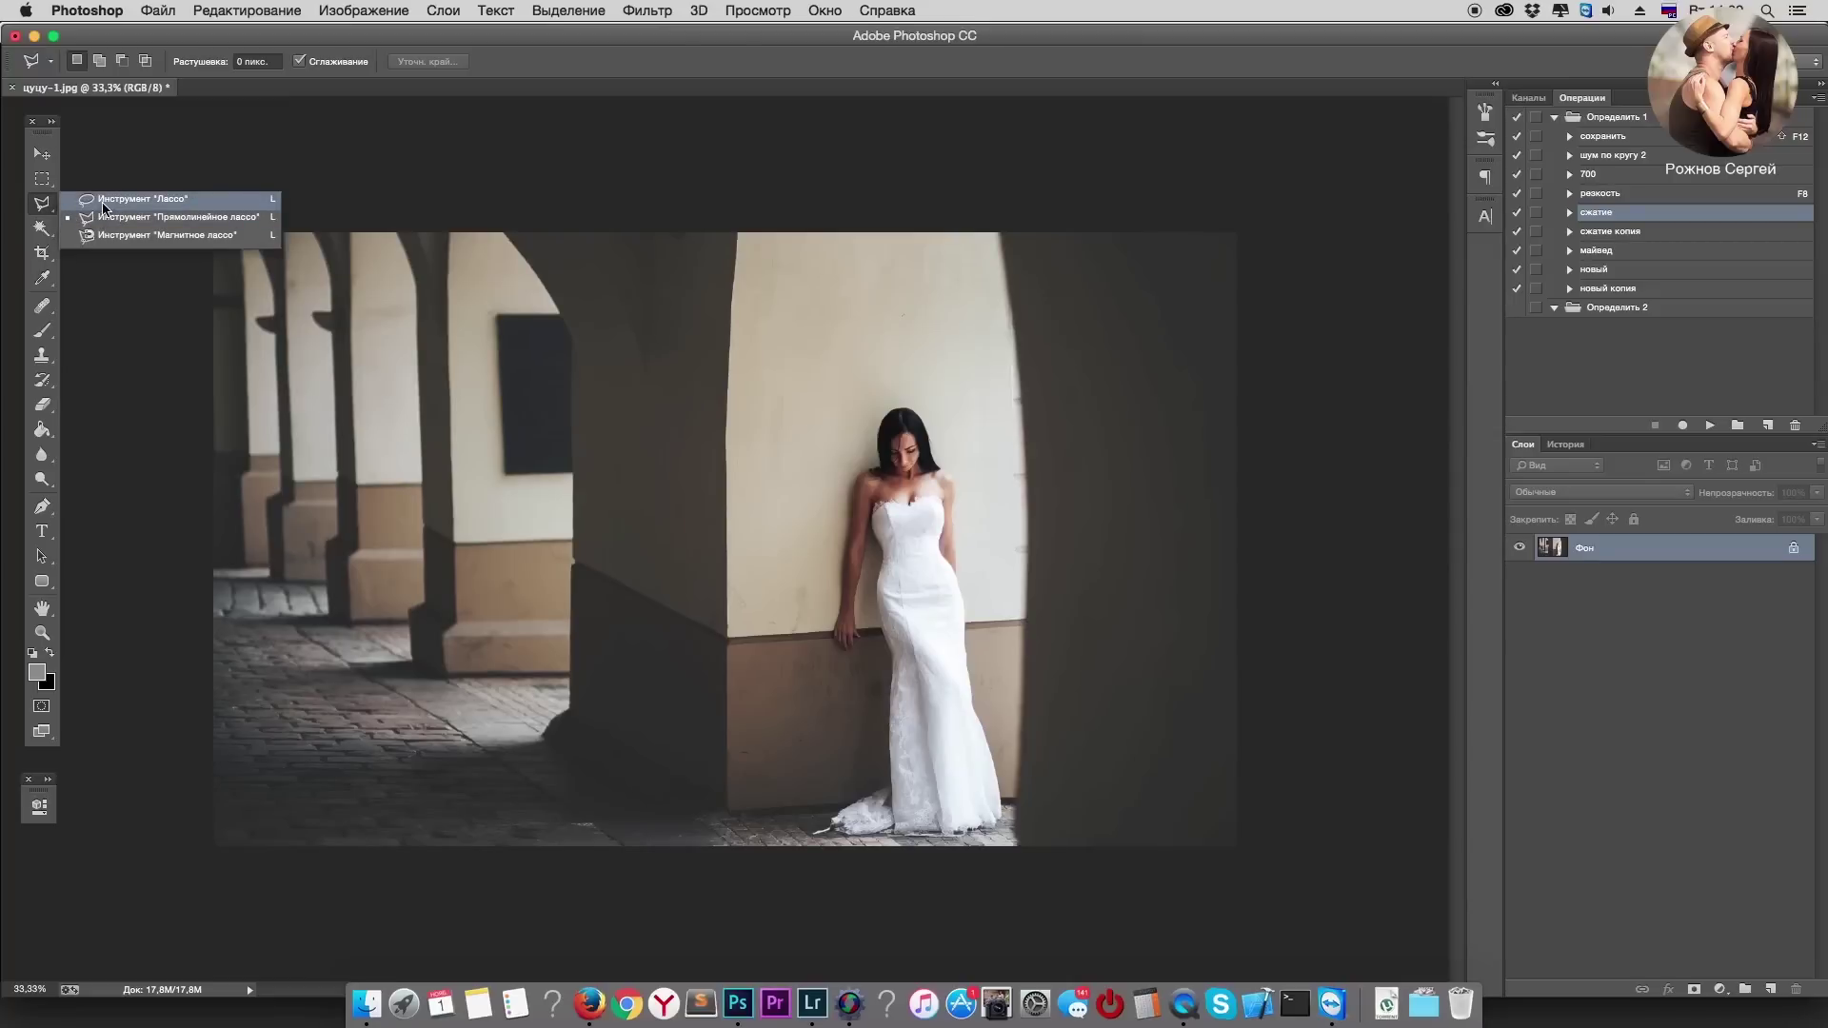
pyautogui.click(105, 200)
pyautogui.moveTo(831, 454)
pyautogui.mouseDown()
pyautogui.moveTo(964, 460)
pyautogui.moveTo(1031, 642)
pyautogui.moveTo(1048, 853)
pyautogui.moveTo(856, 869)
pyautogui.moveTo(831, 455)
pyautogui.mouseUp()
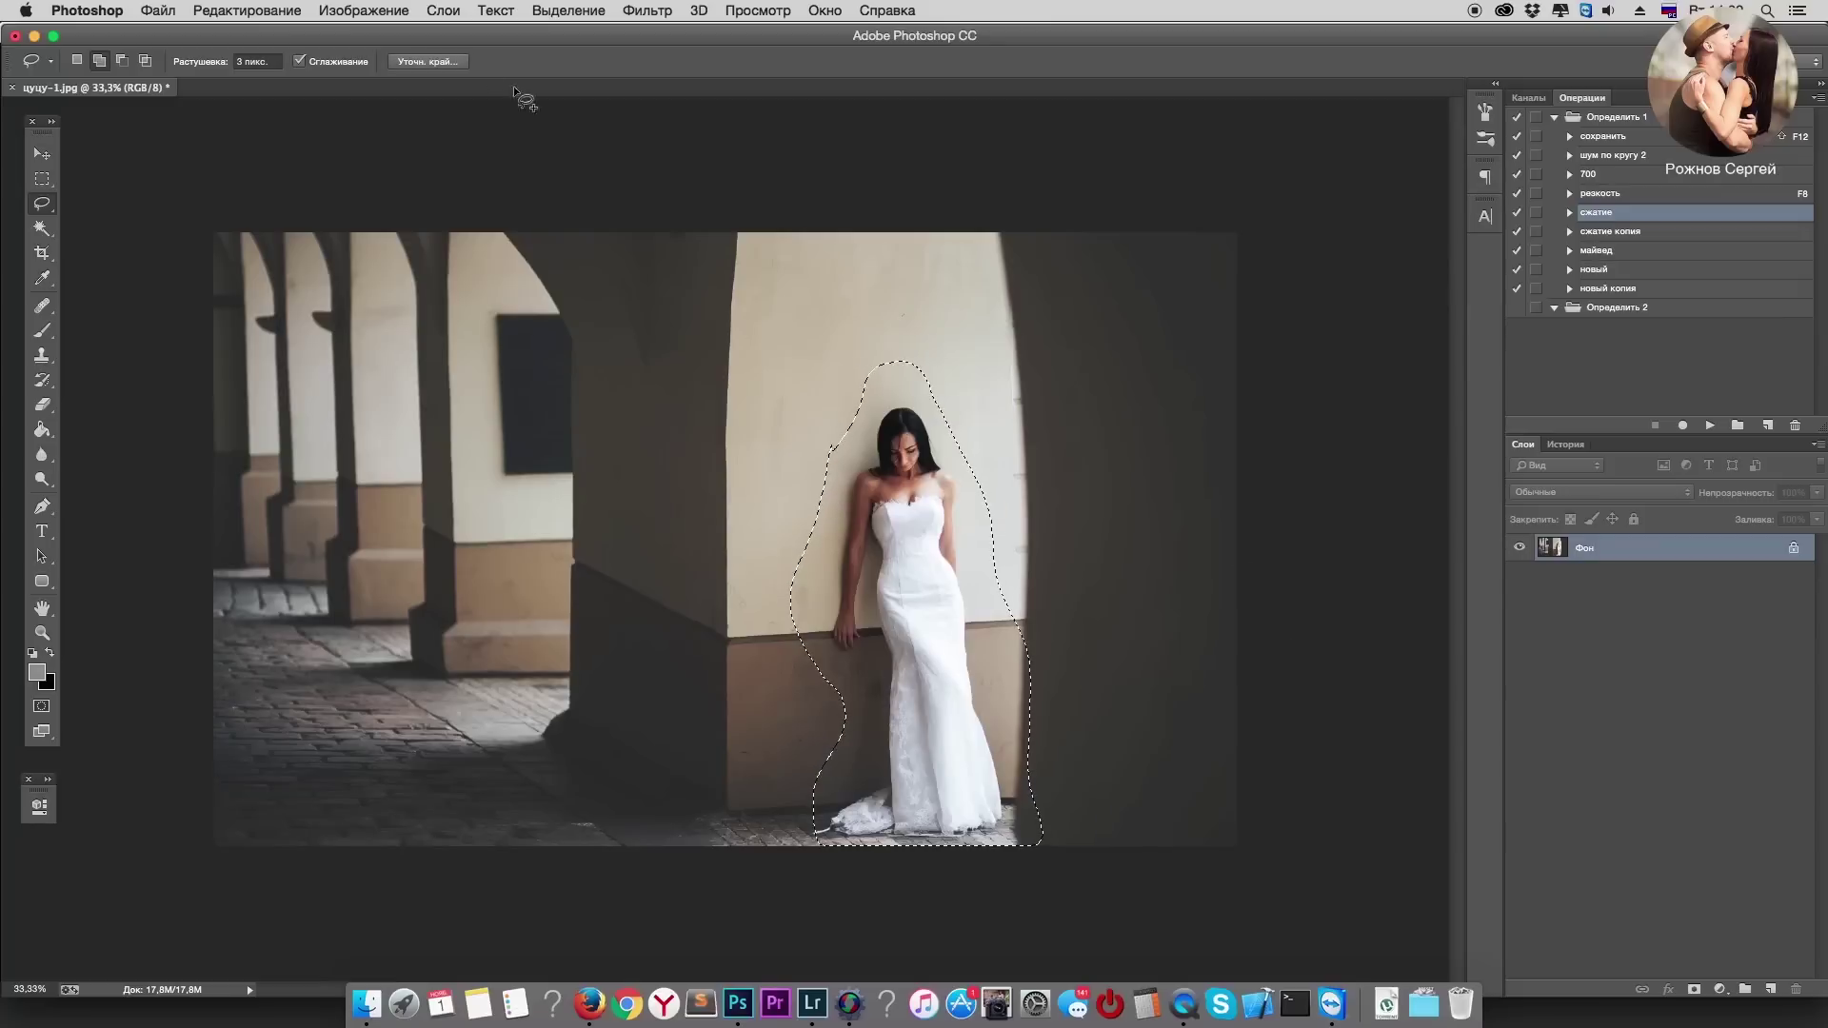
# Step: Feather the selection by 113 px, copy it to a new layer, and set Saturation to -100
pyautogui.click(430, 61)
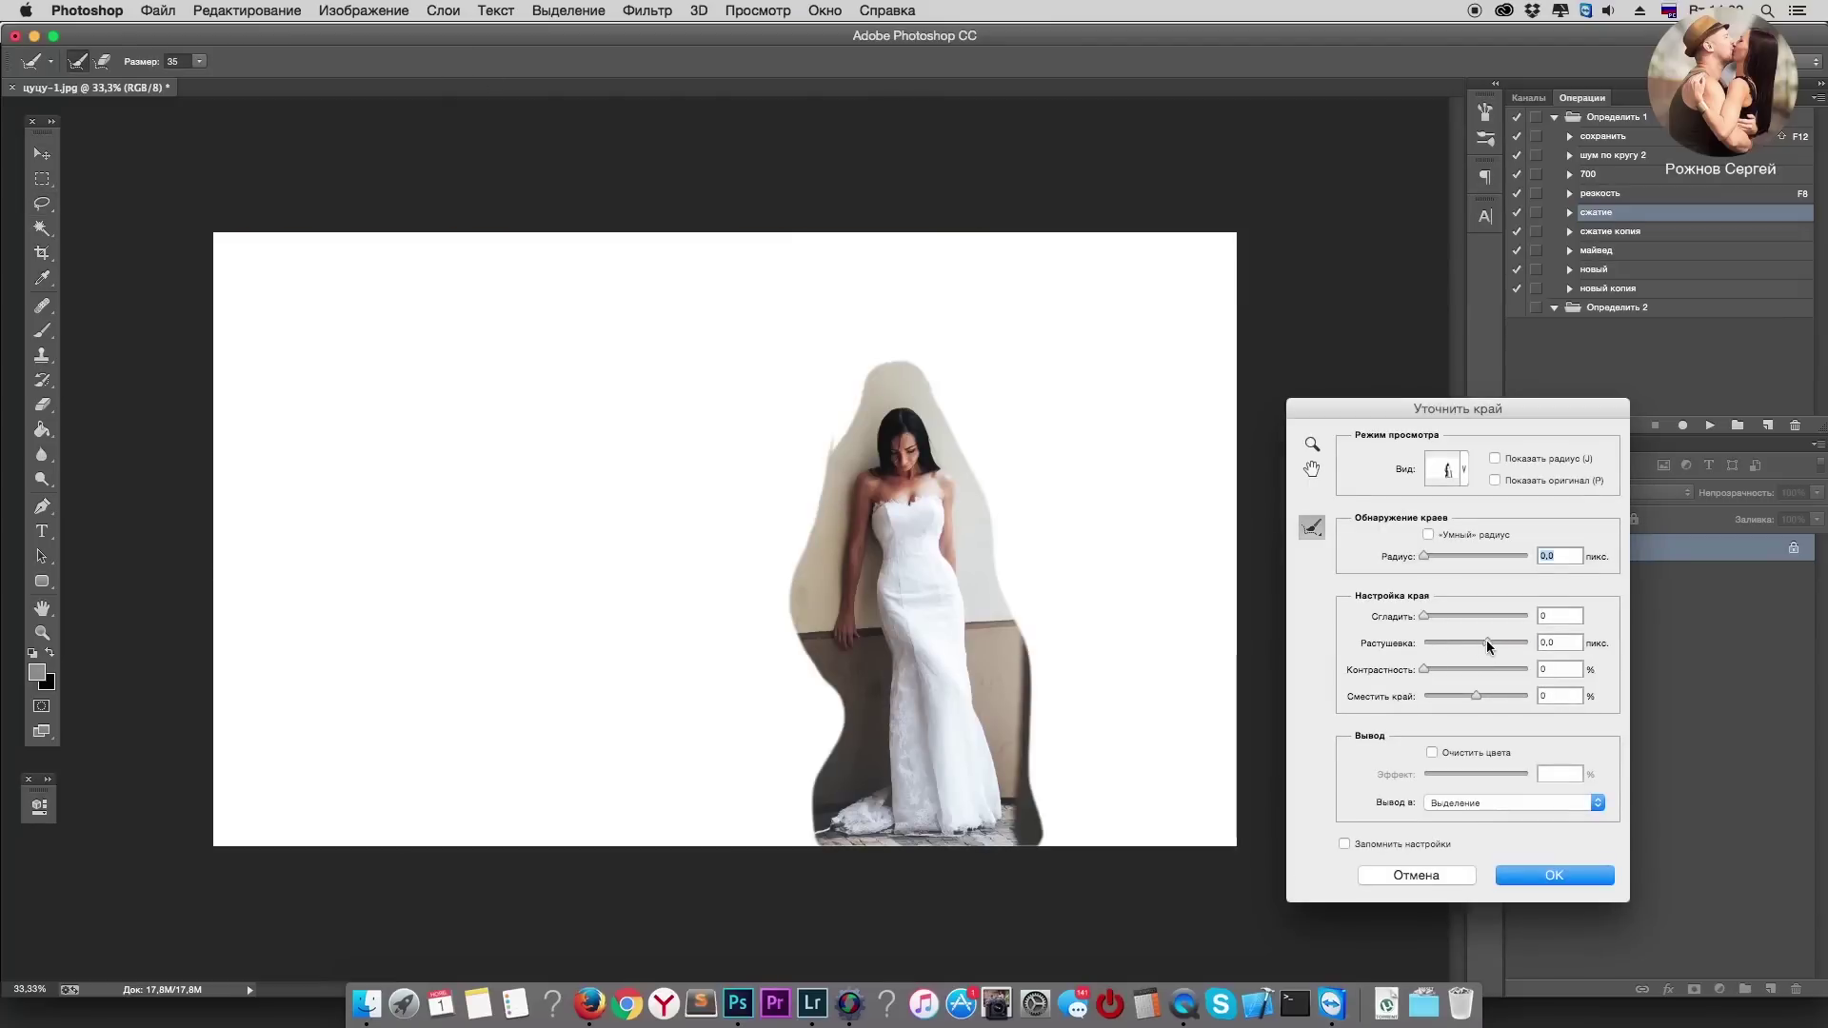
pyautogui.moveTo(1487, 645); pyautogui.dragTo(1494, 643)
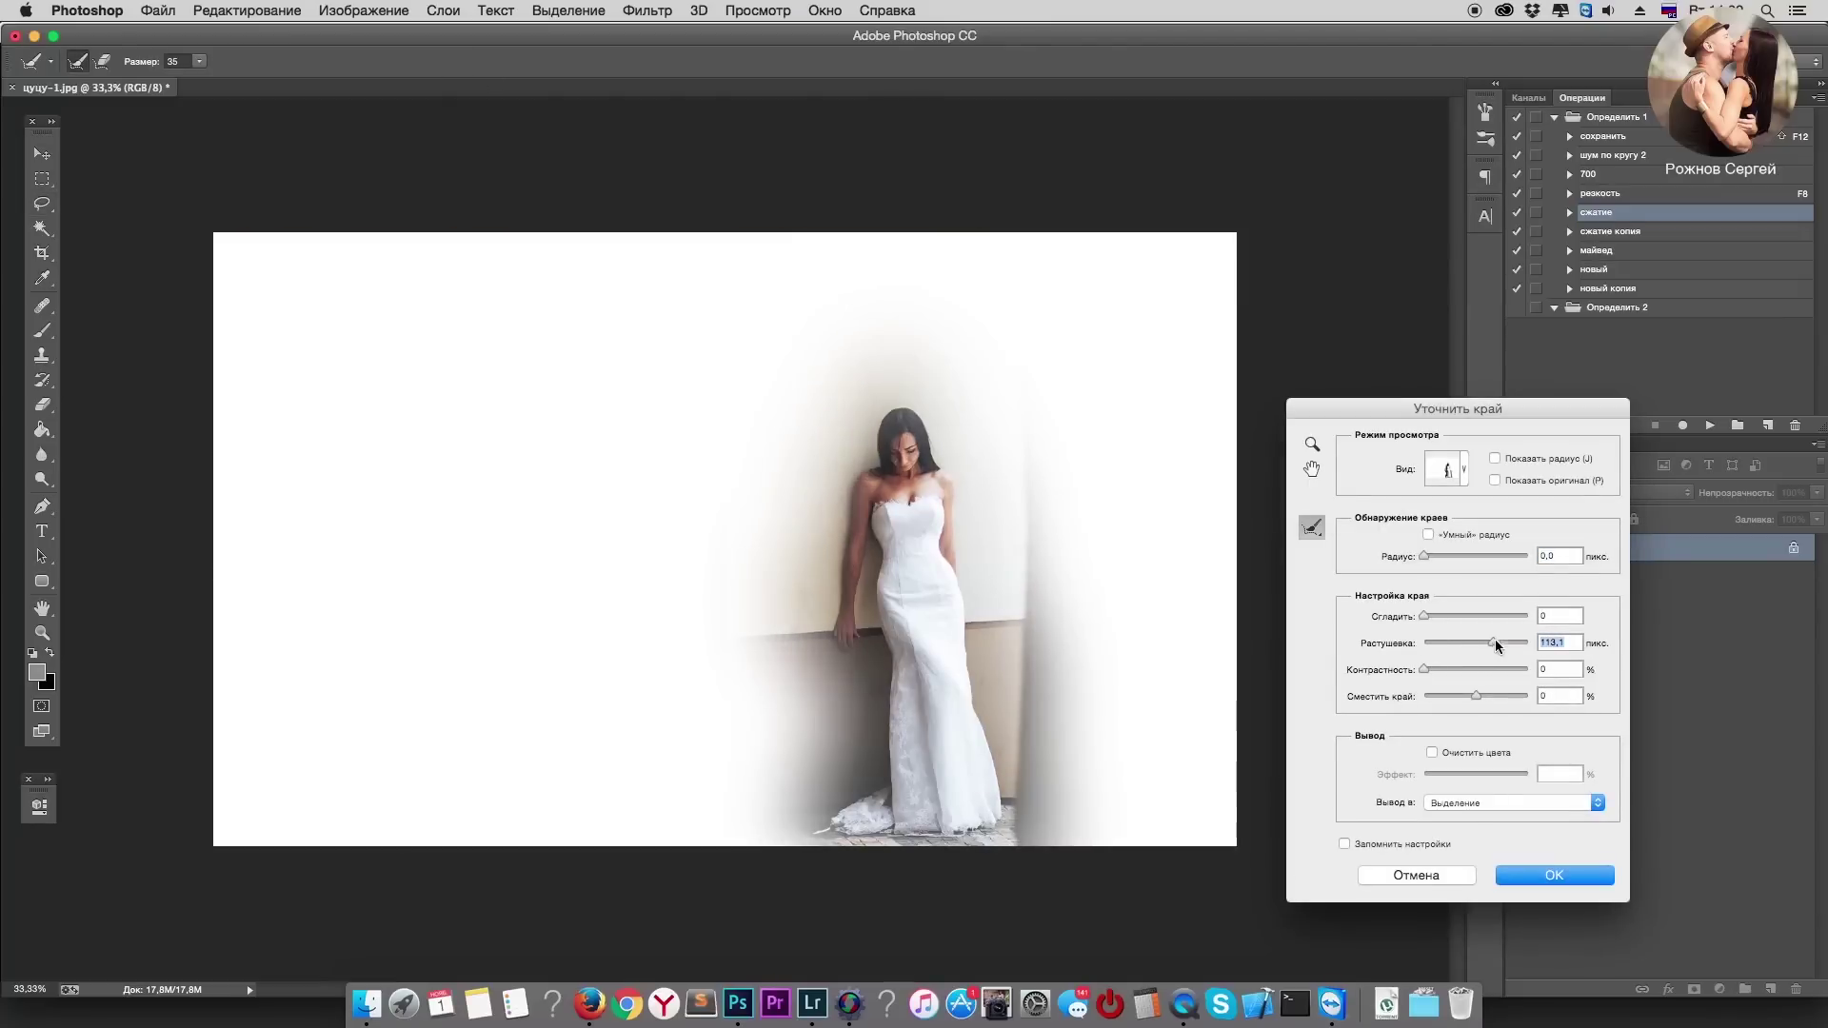
pyautogui.click(1542, 874)
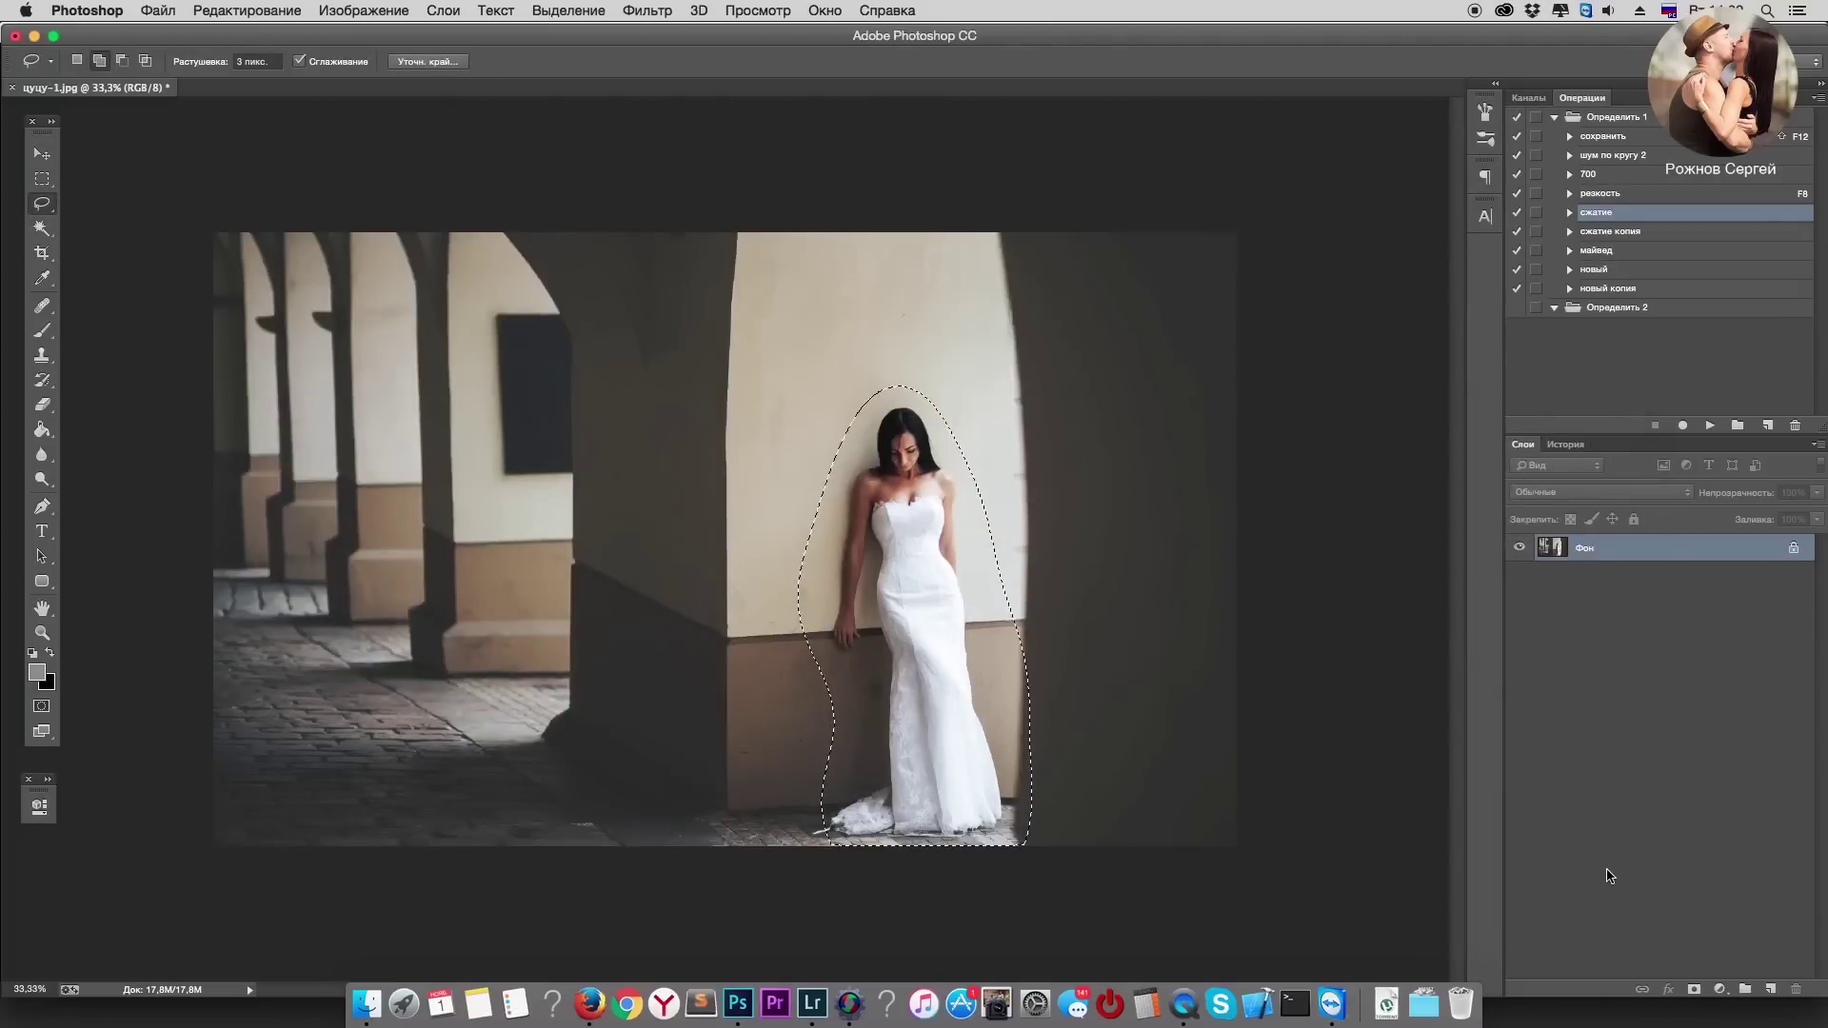
pyautogui.hotkey('ctrl', 'j')
pyautogui.hotkey('ctrl', 'u')
pyautogui.moveTo(1523, 769); pyautogui.dragTo(1427, 769)
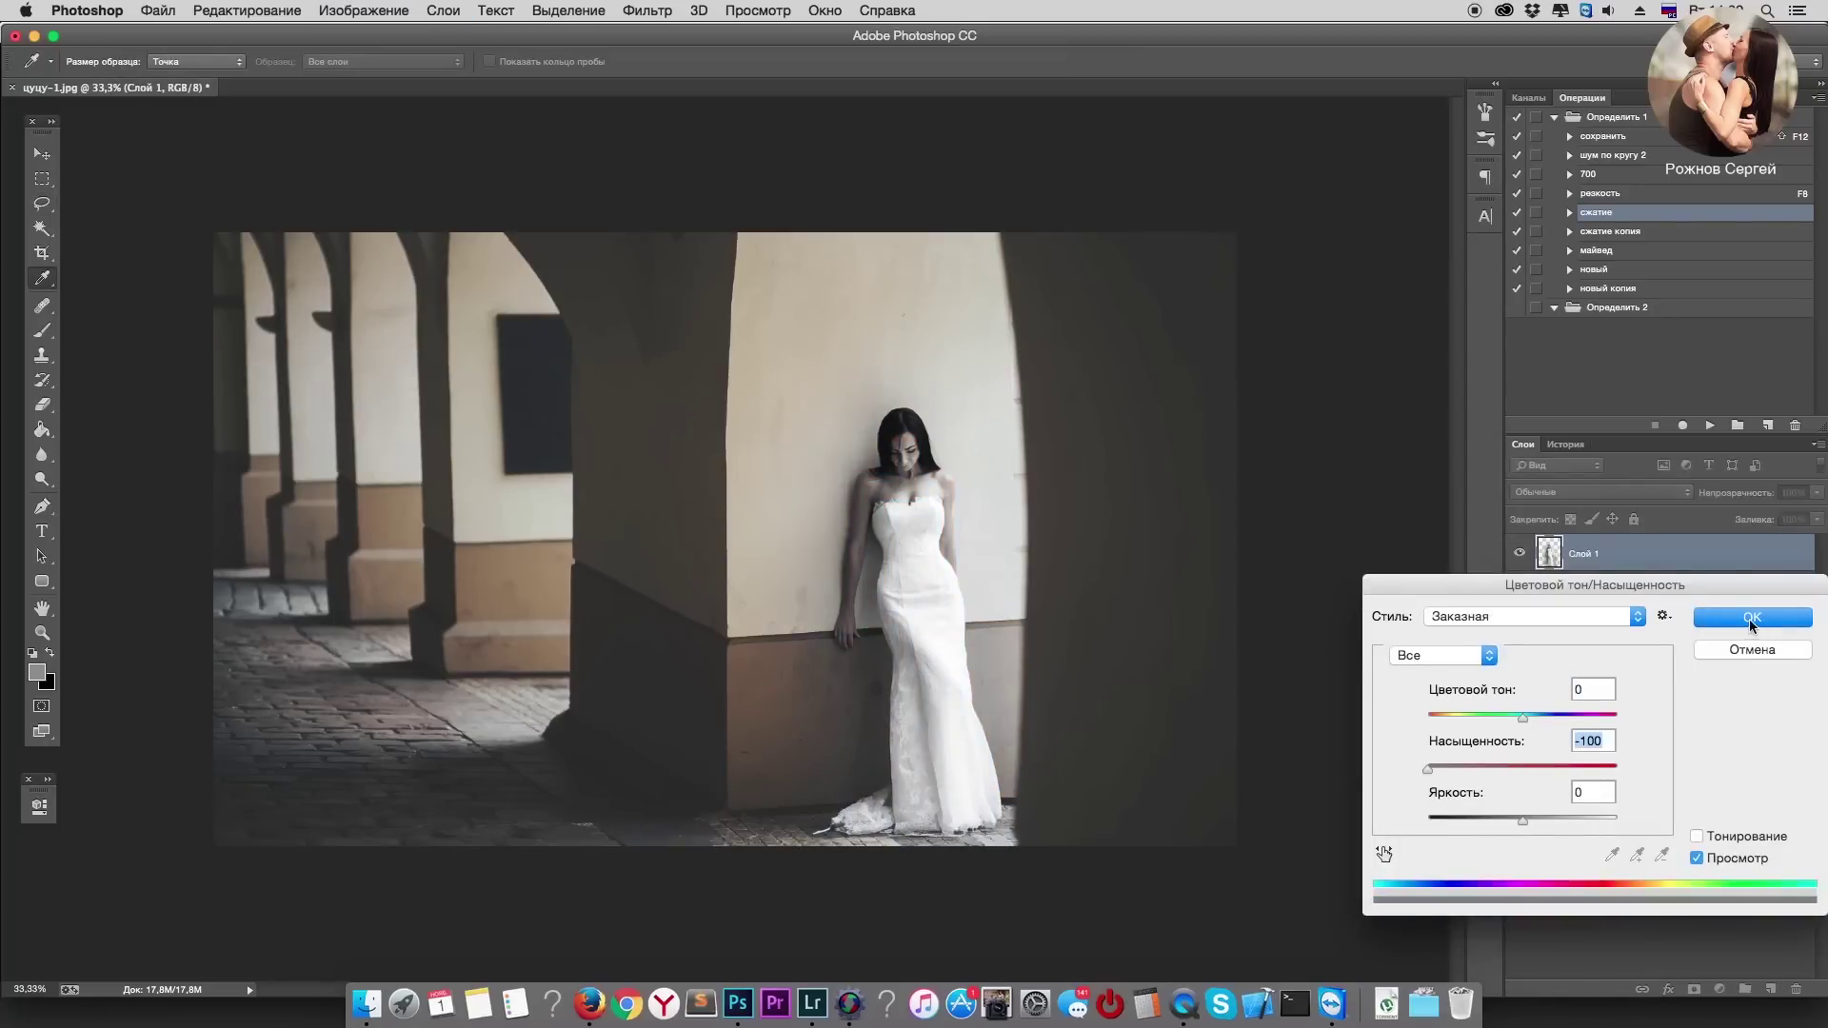
# Step: Apply the desaturation, set the layer to Soft Light at 17% opacity, and merge it down
pyautogui.click(1751, 618)
pyautogui.press('l')
pyautogui.click(1600, 492)
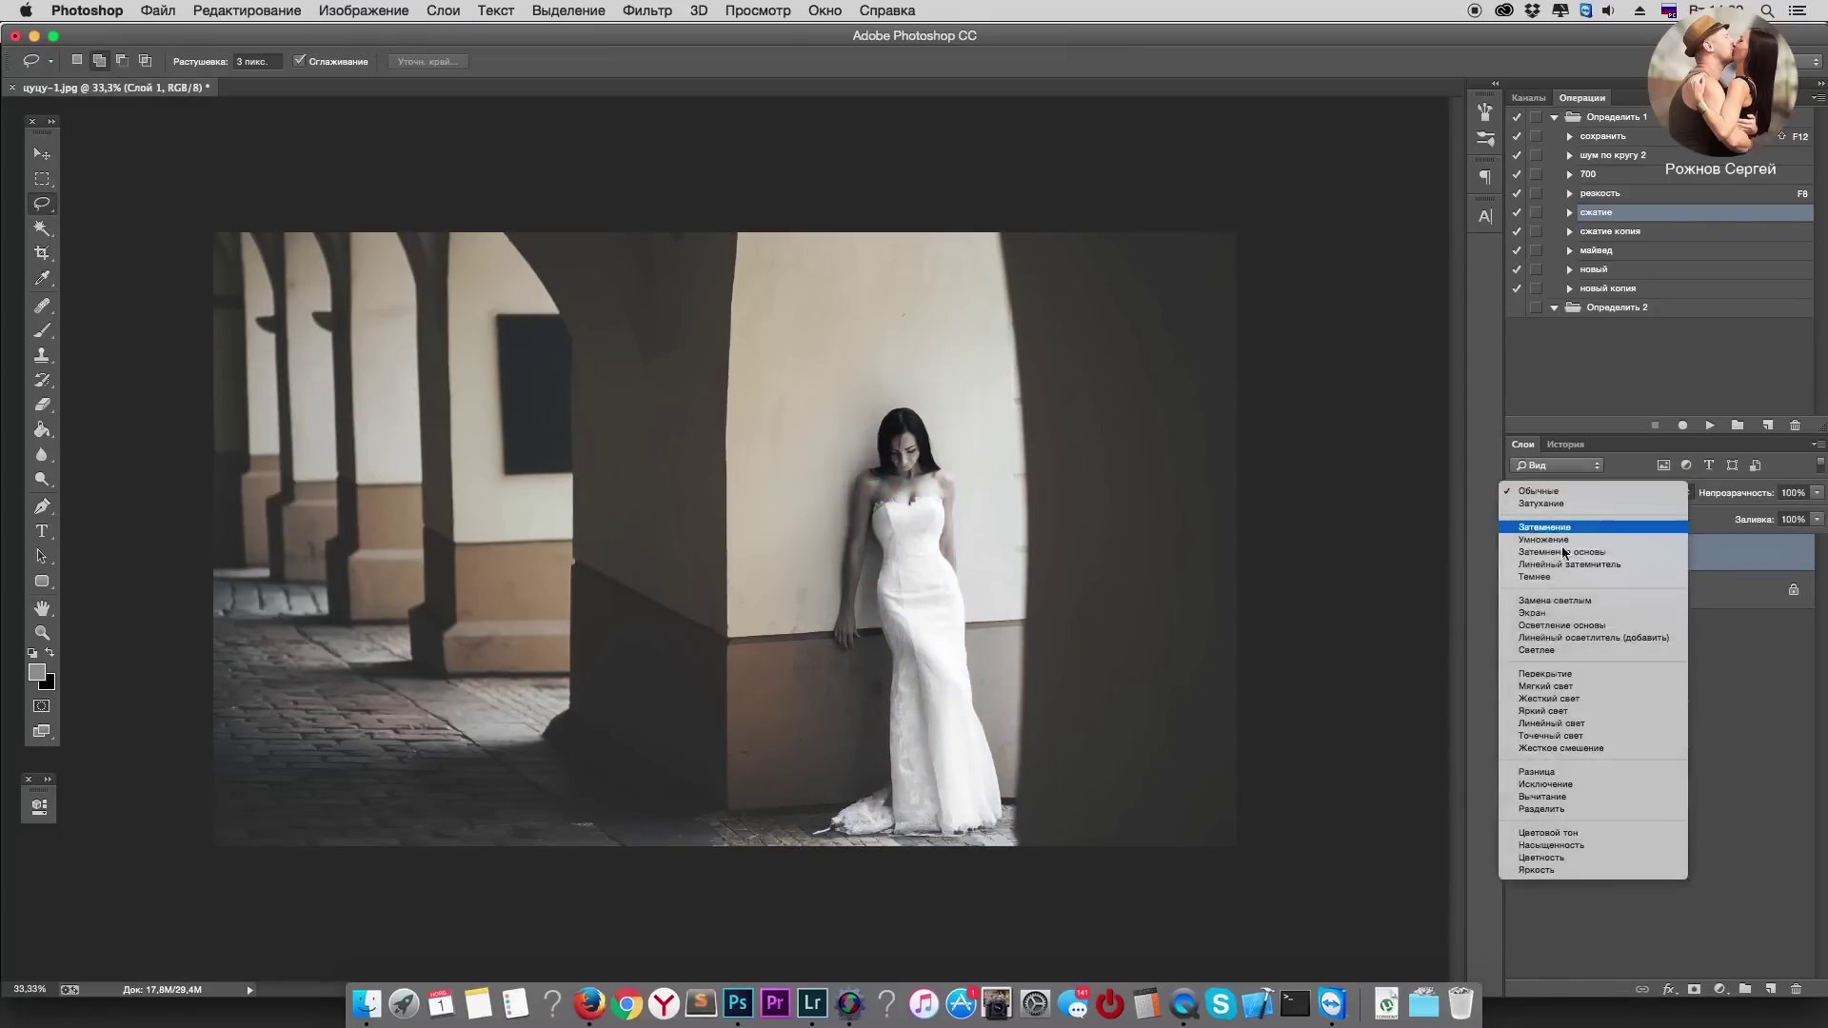
pyautogui.click(1546, 686)
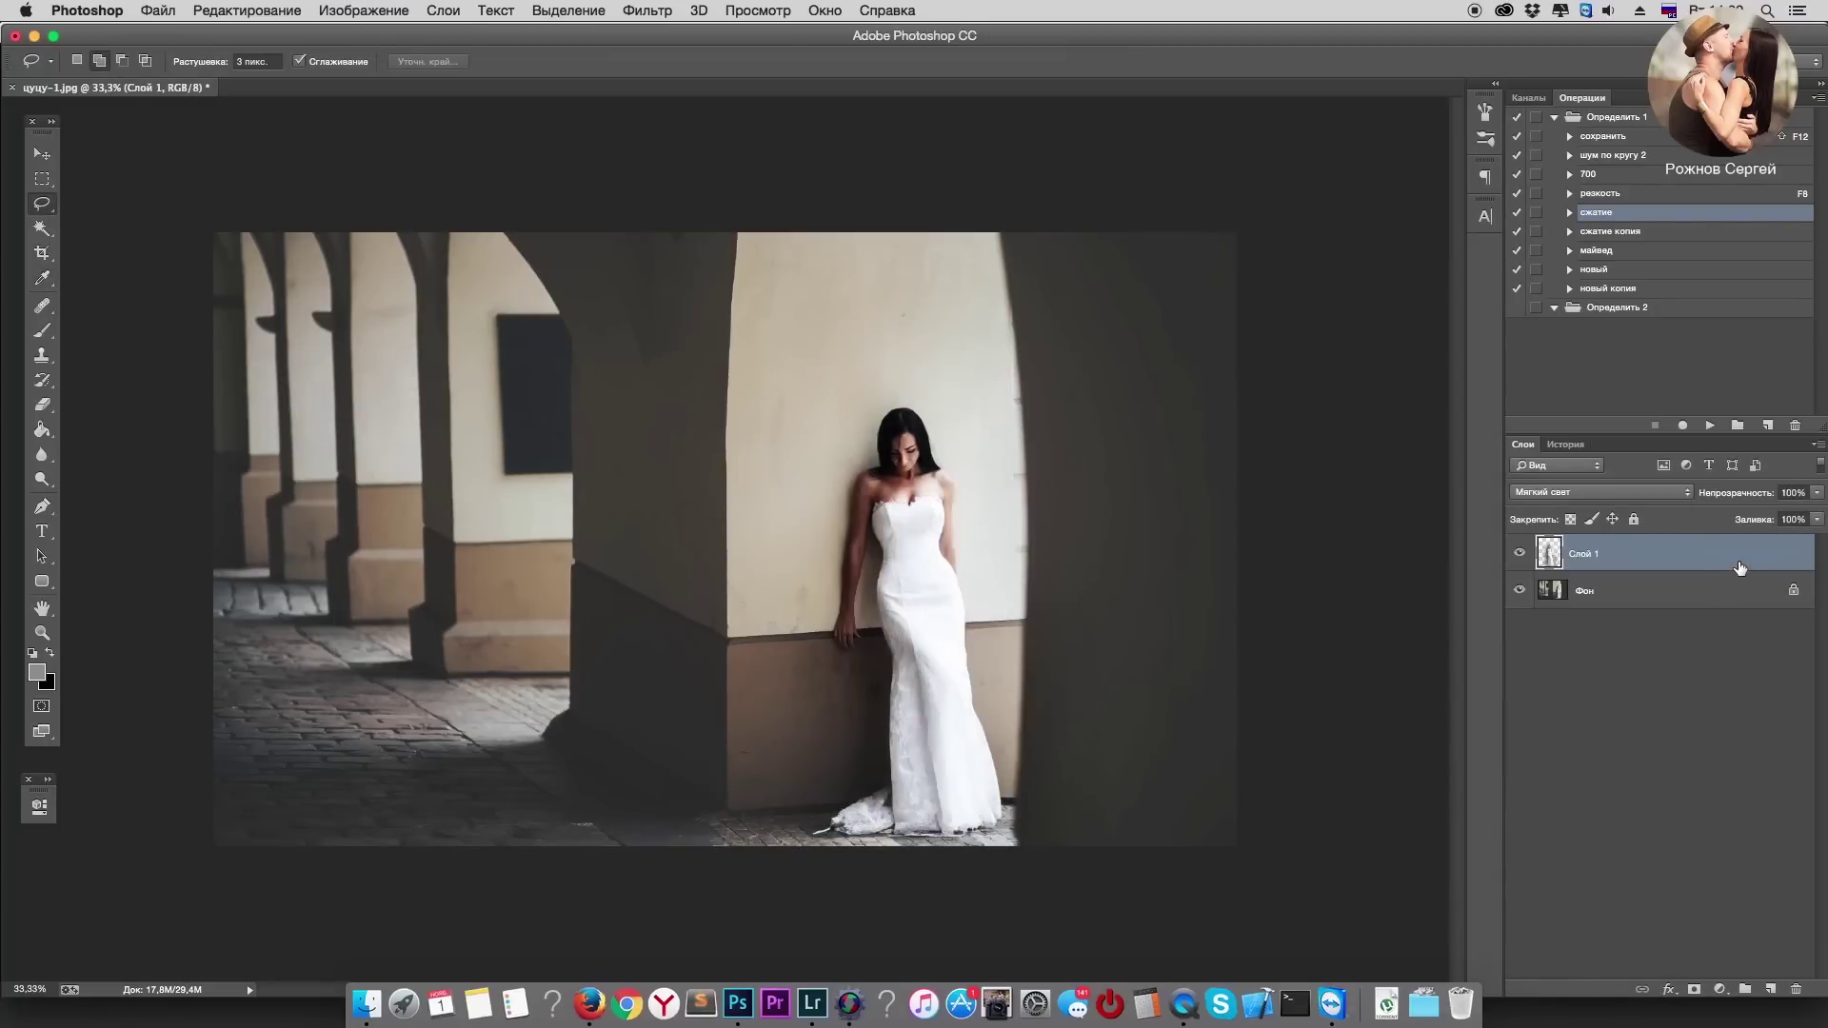
pyautogui.click(1816, 492)
pyautogui.moveTo(1809, 510); pyautogui.dragTo(1741, 514)
pyautogui.click(1518, 559)
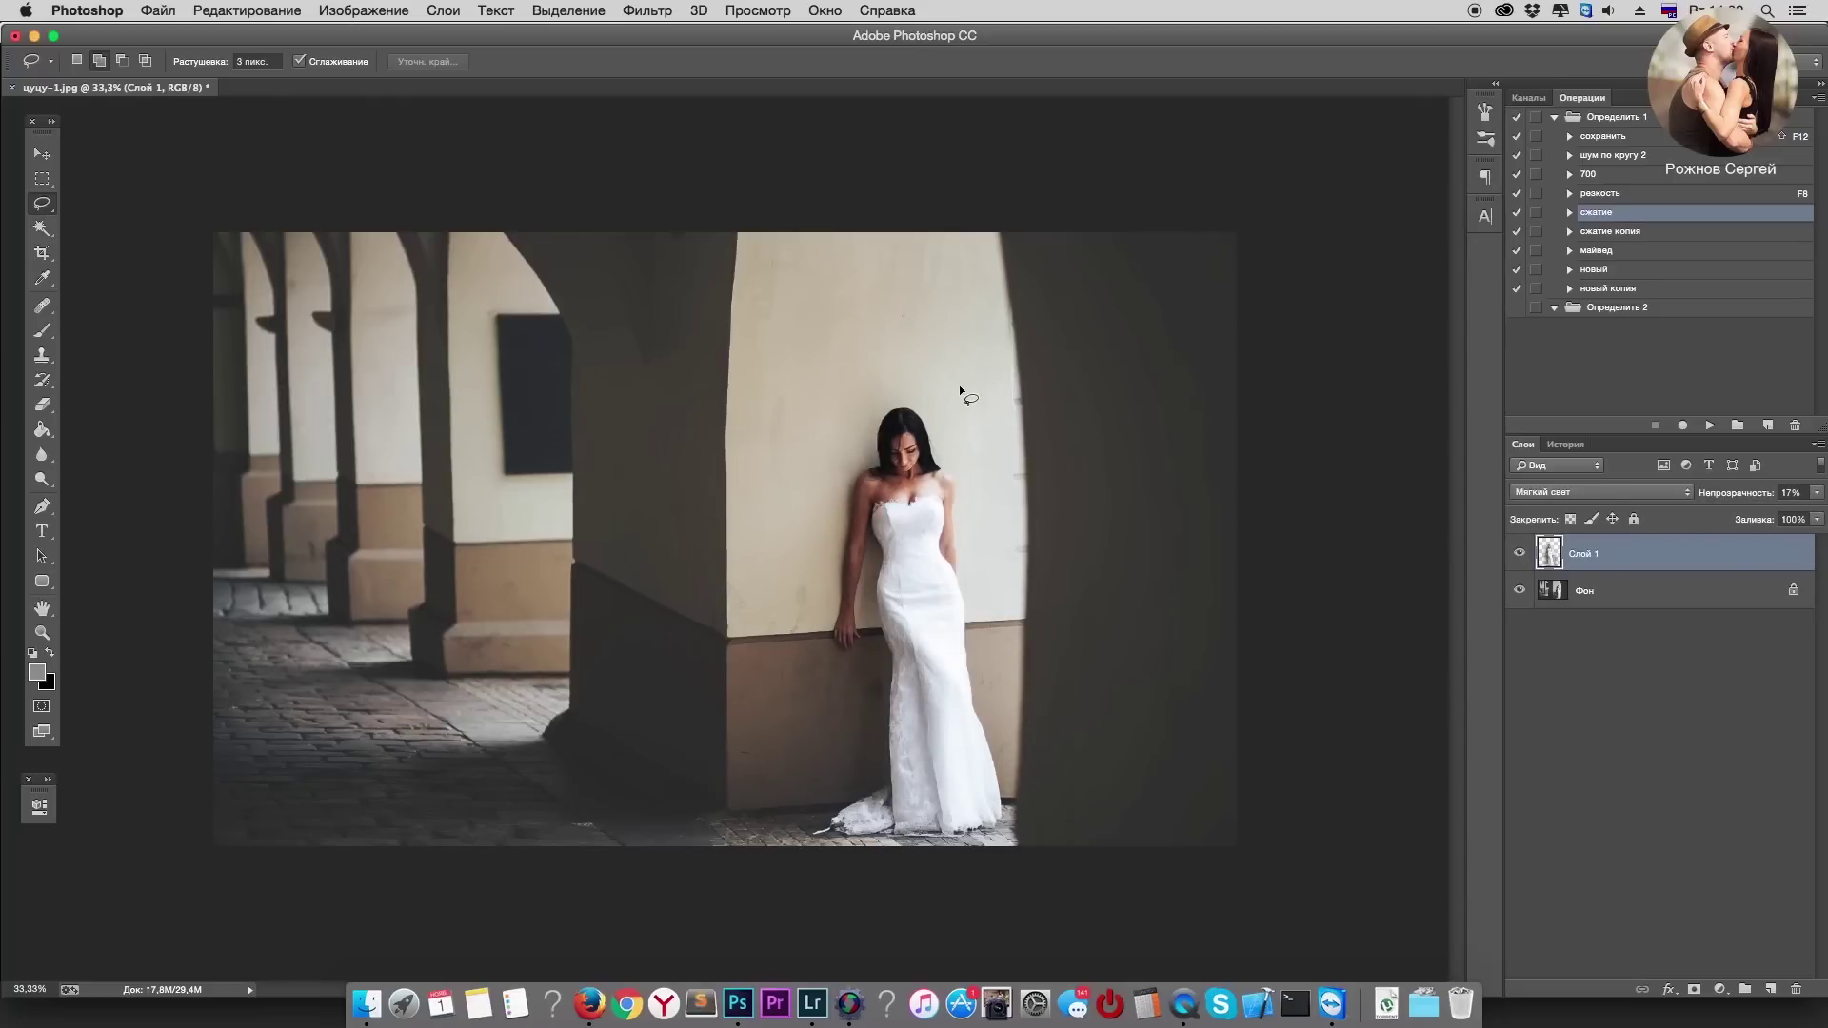
pyautogui.keyDown('shift'); pyautogui.click(1561, 591); pyautogui.keyUp('shift')
pyautogui.hotkey('ctrl', 'e')
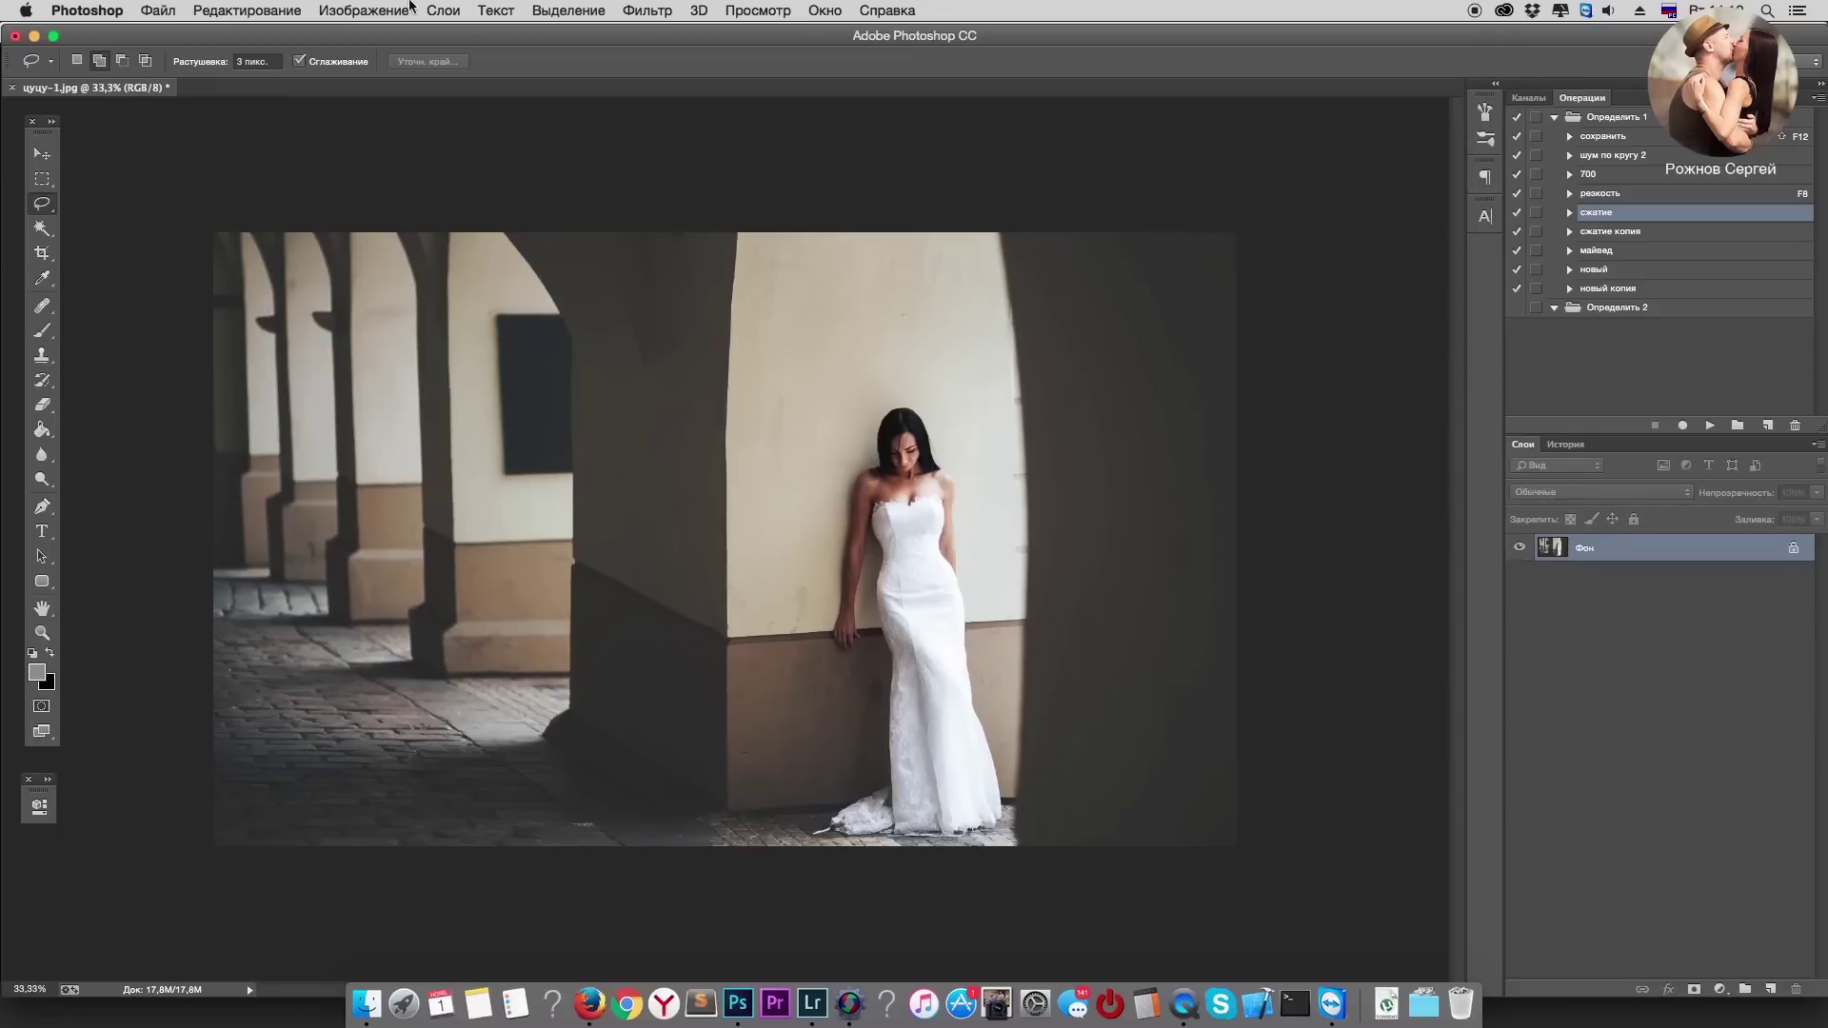
# Step: Apply Selective Color to the Blacks range, reducing Black to -1%
pyautogui.click(339, 13)
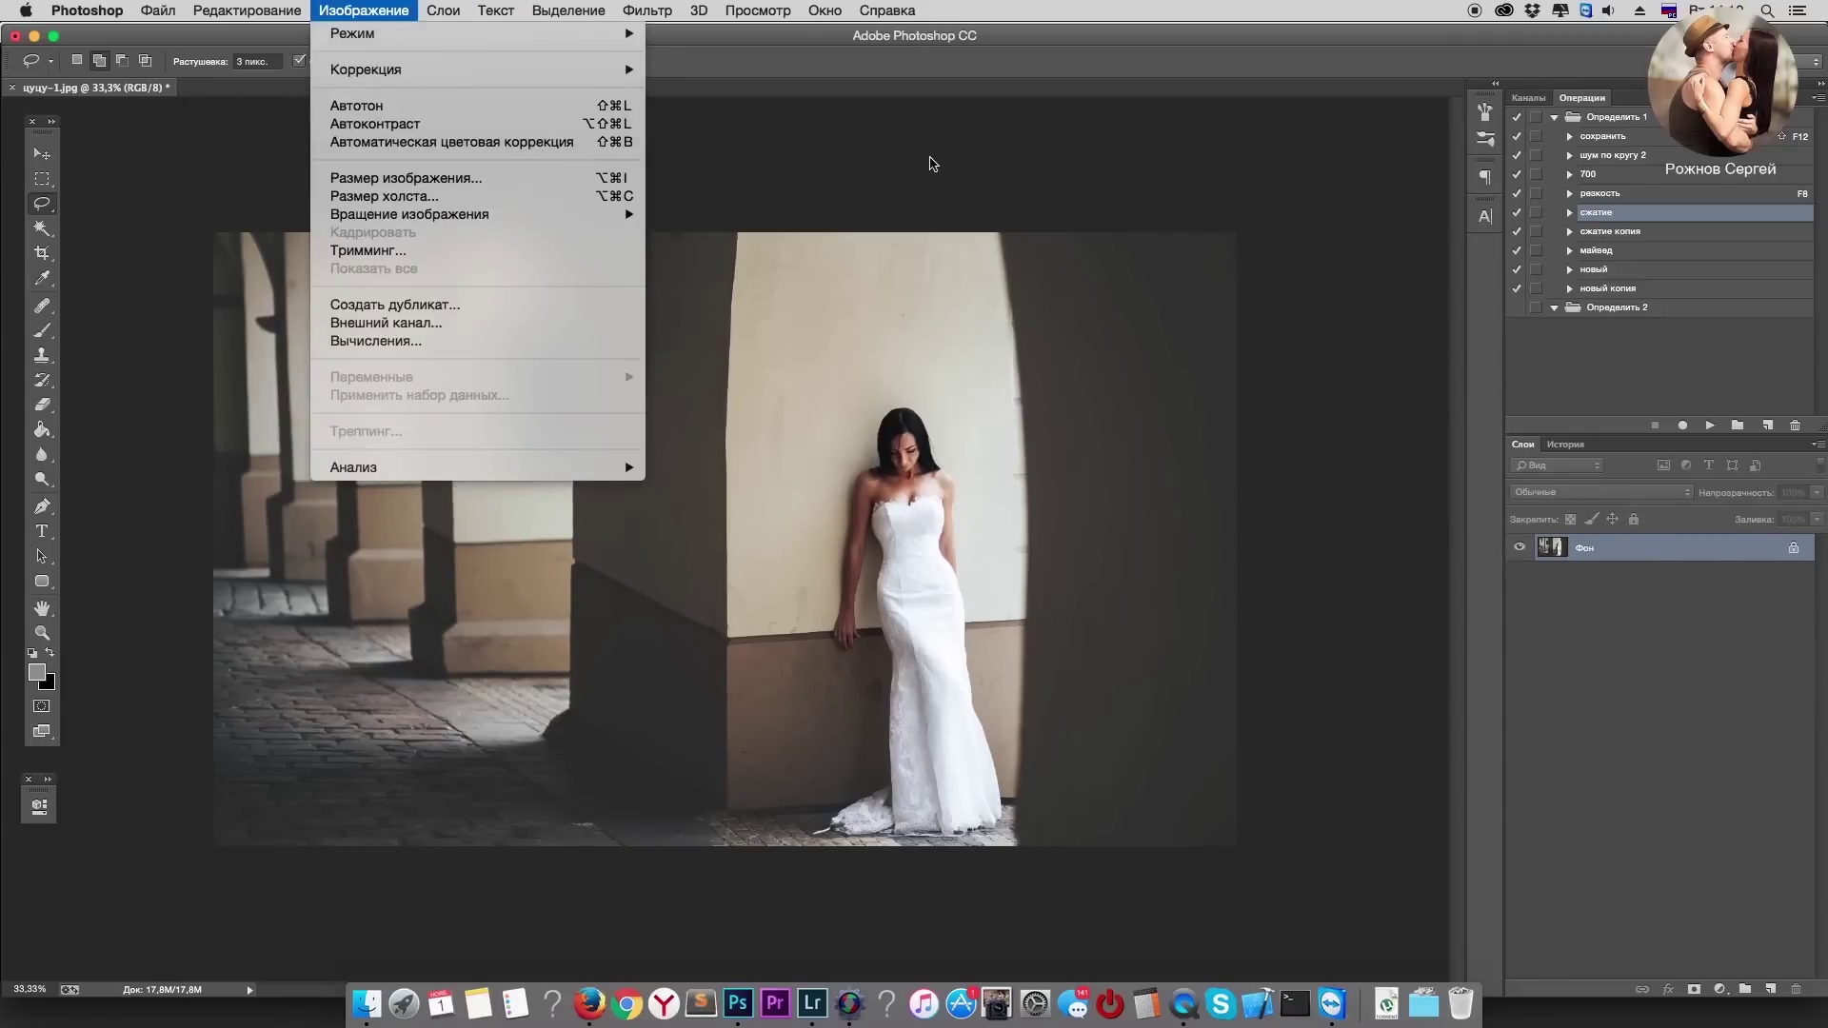
pyautogui.click(930, 164)
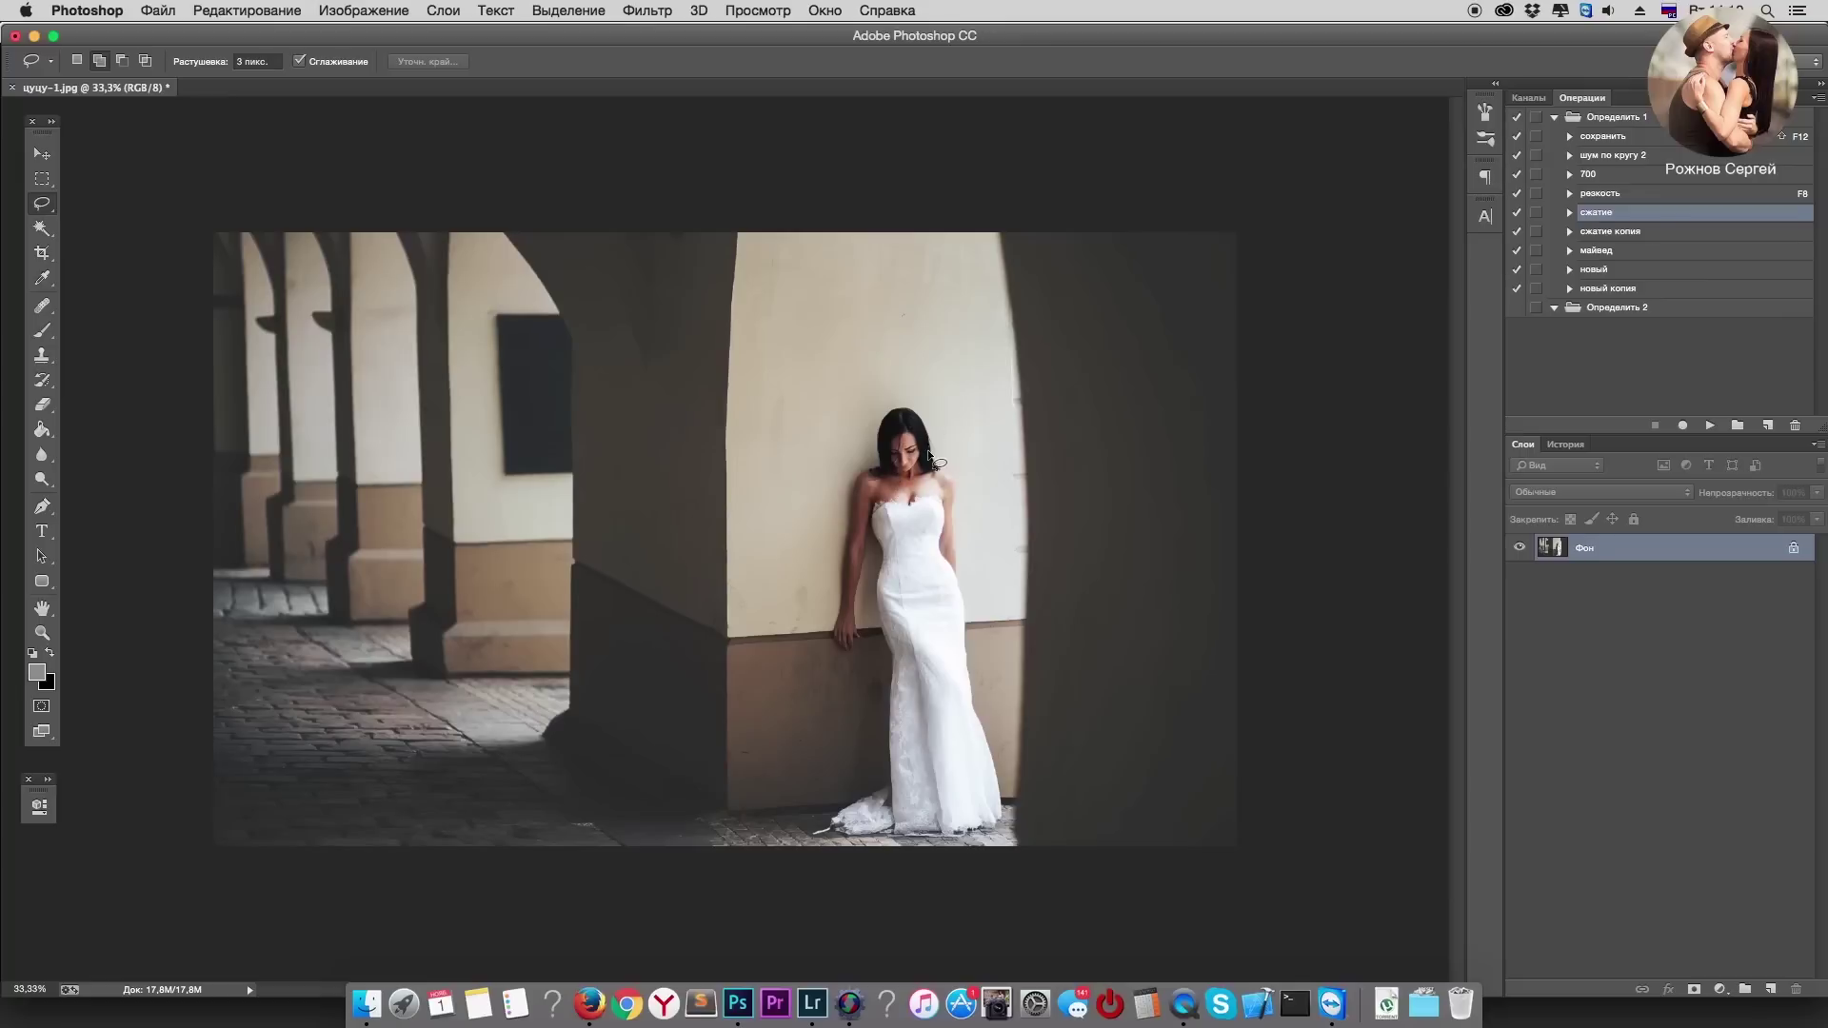
pyautogui.click(360, 15)
pyautogui.moveTo(365, 69)
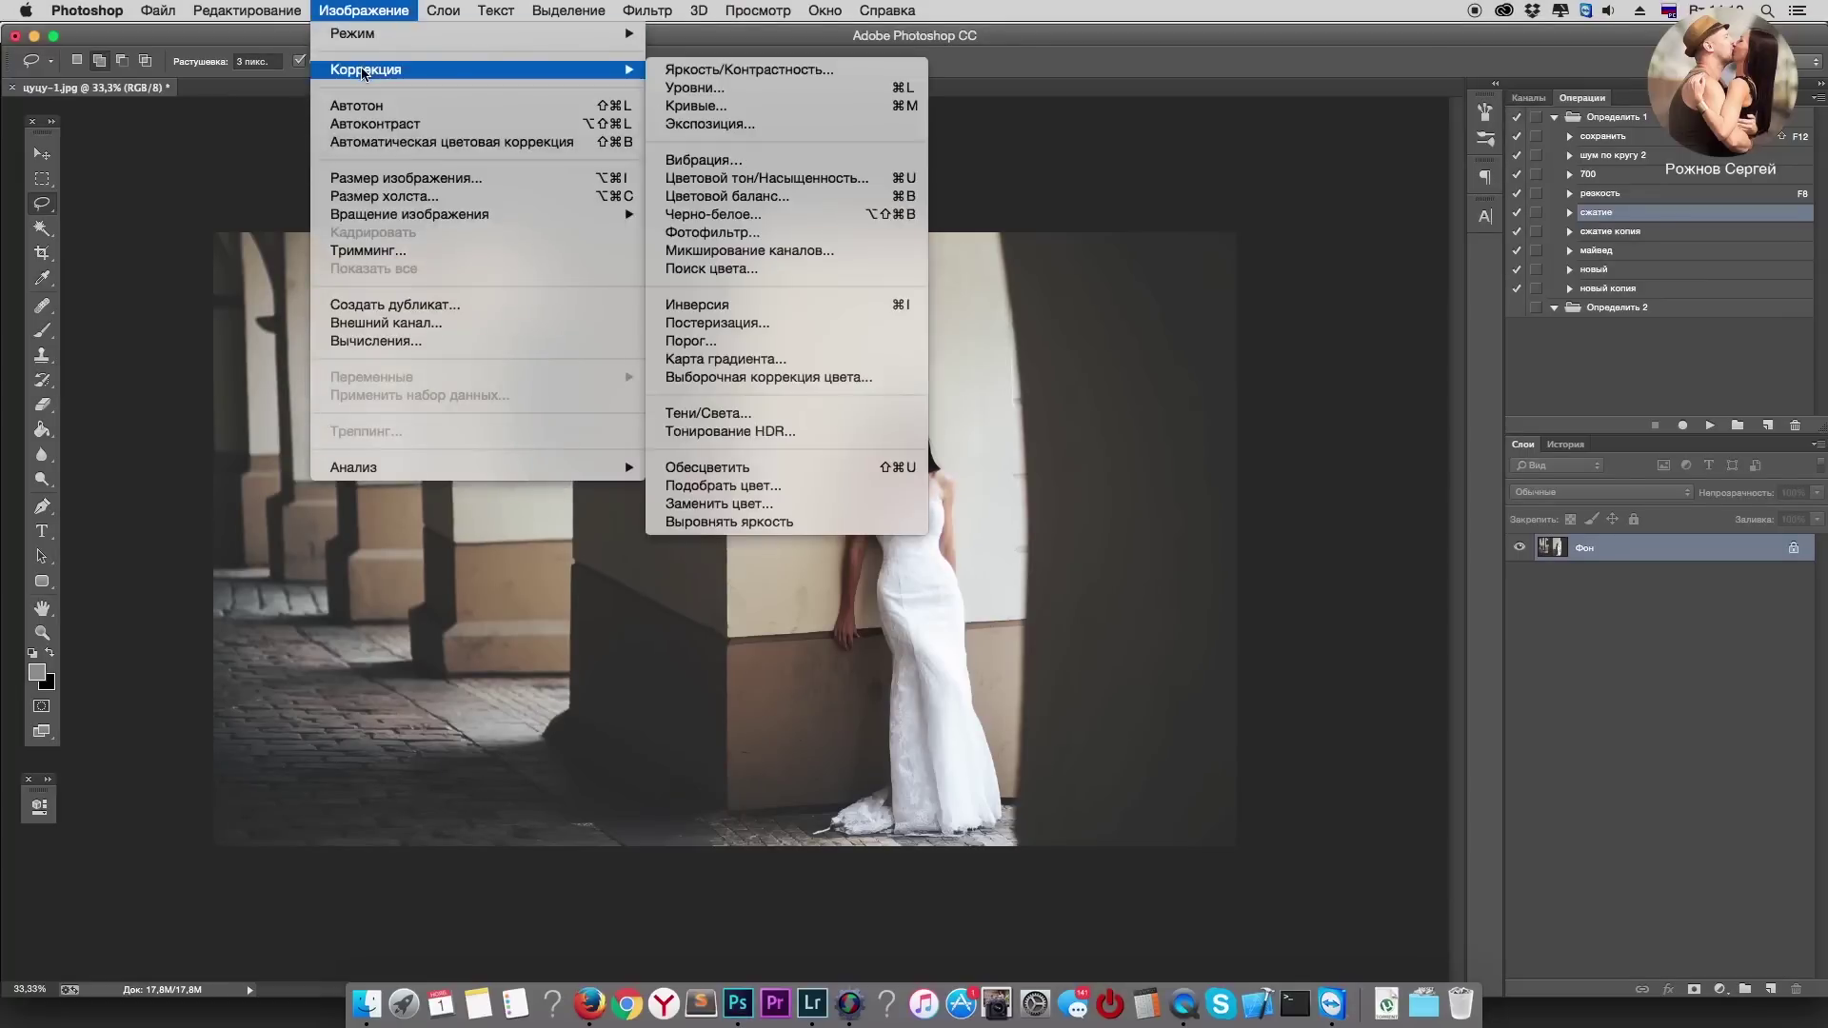
pyautogui.click(853, 378)
pyautogui.click(1396, 458)
pyautogui.click(1355, 596)
pyautogui.moveTo(1367, 671); pyautogui.dragTo(1366, 677)
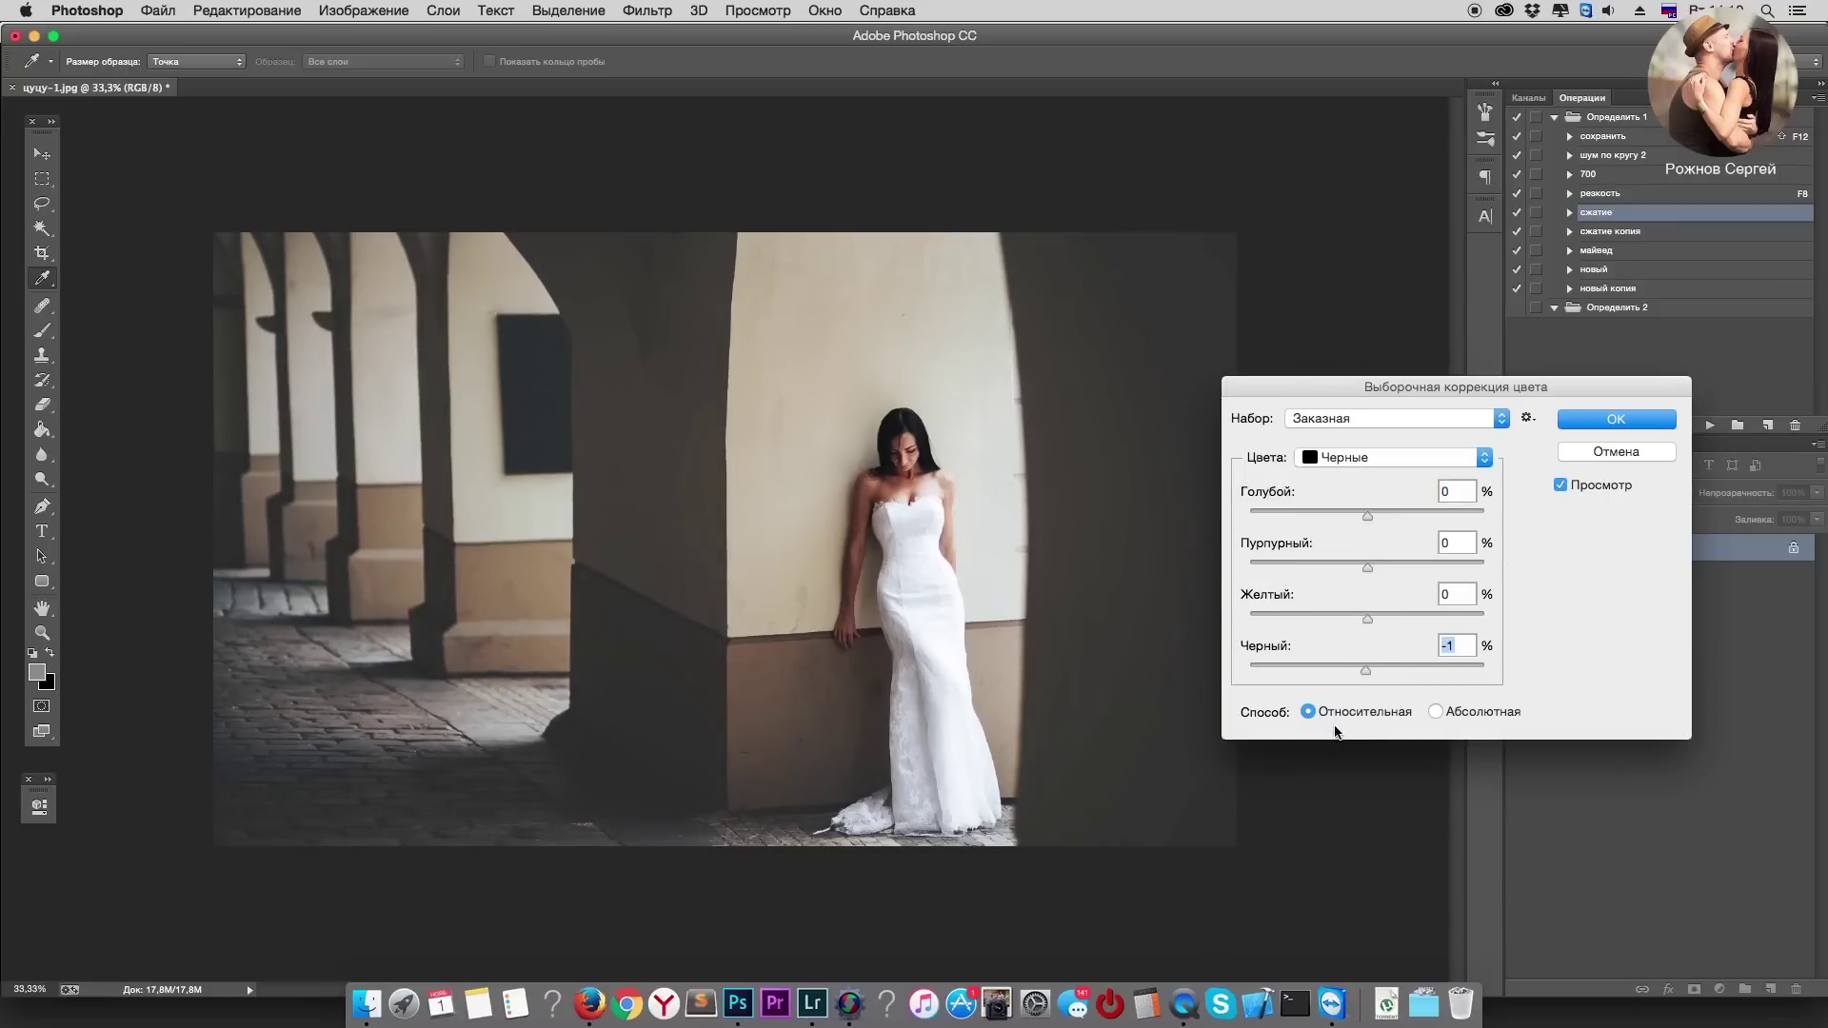
pyautogui.click(1587, 418)
pyautogui.press('l')
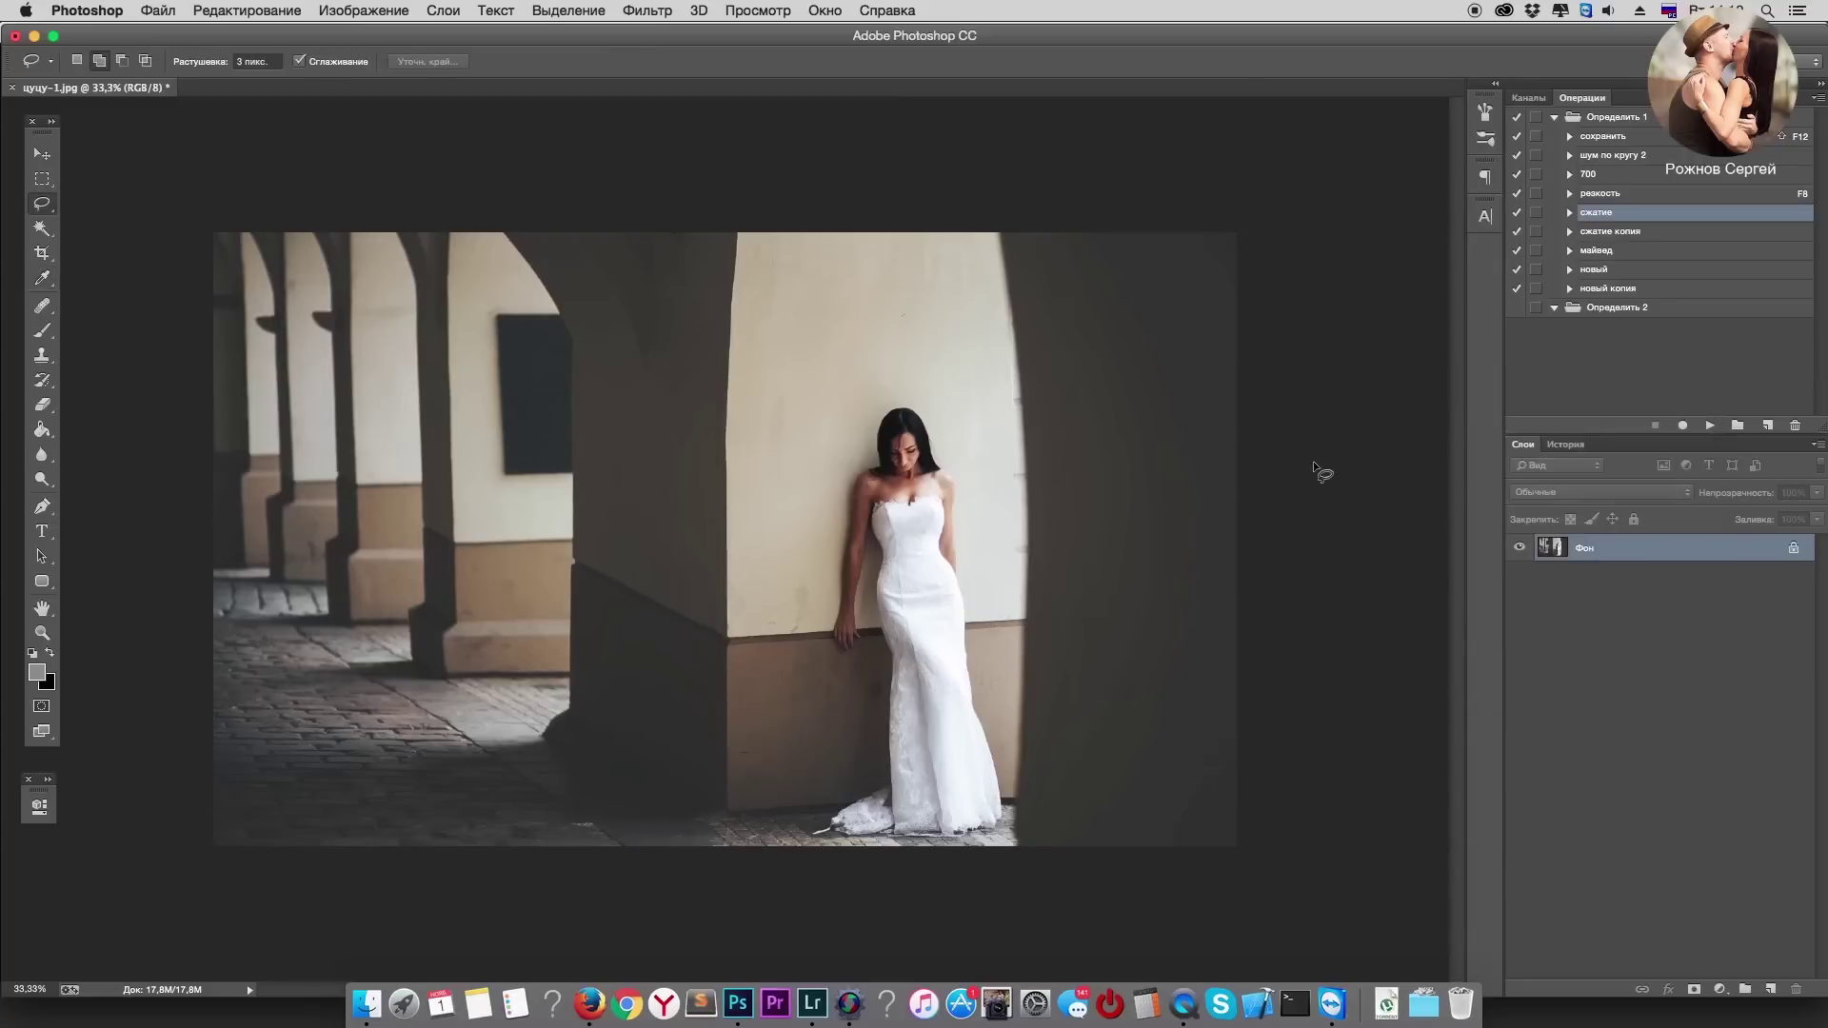
# Step: Duplicate the photo onto a new layer
pyautogui.click(364, 10)
pyautogui.moveTo(353, 32)
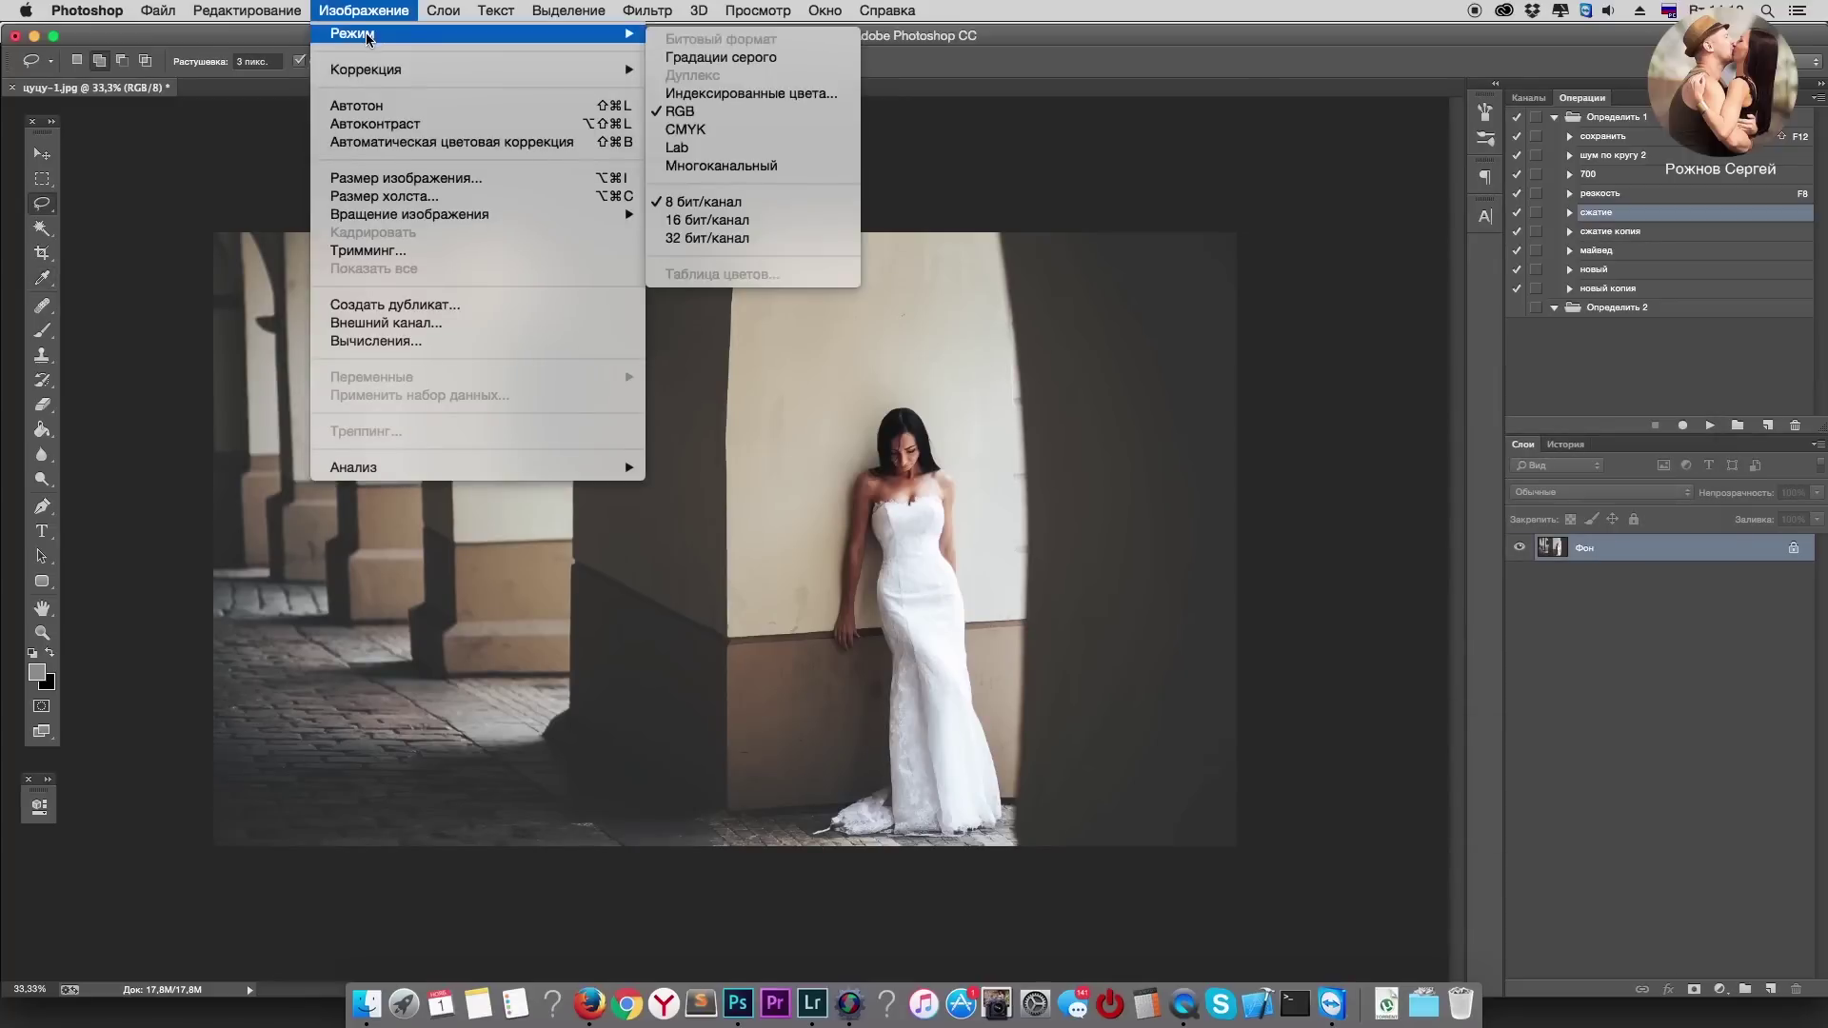
pyautogui.click(1256, 390)
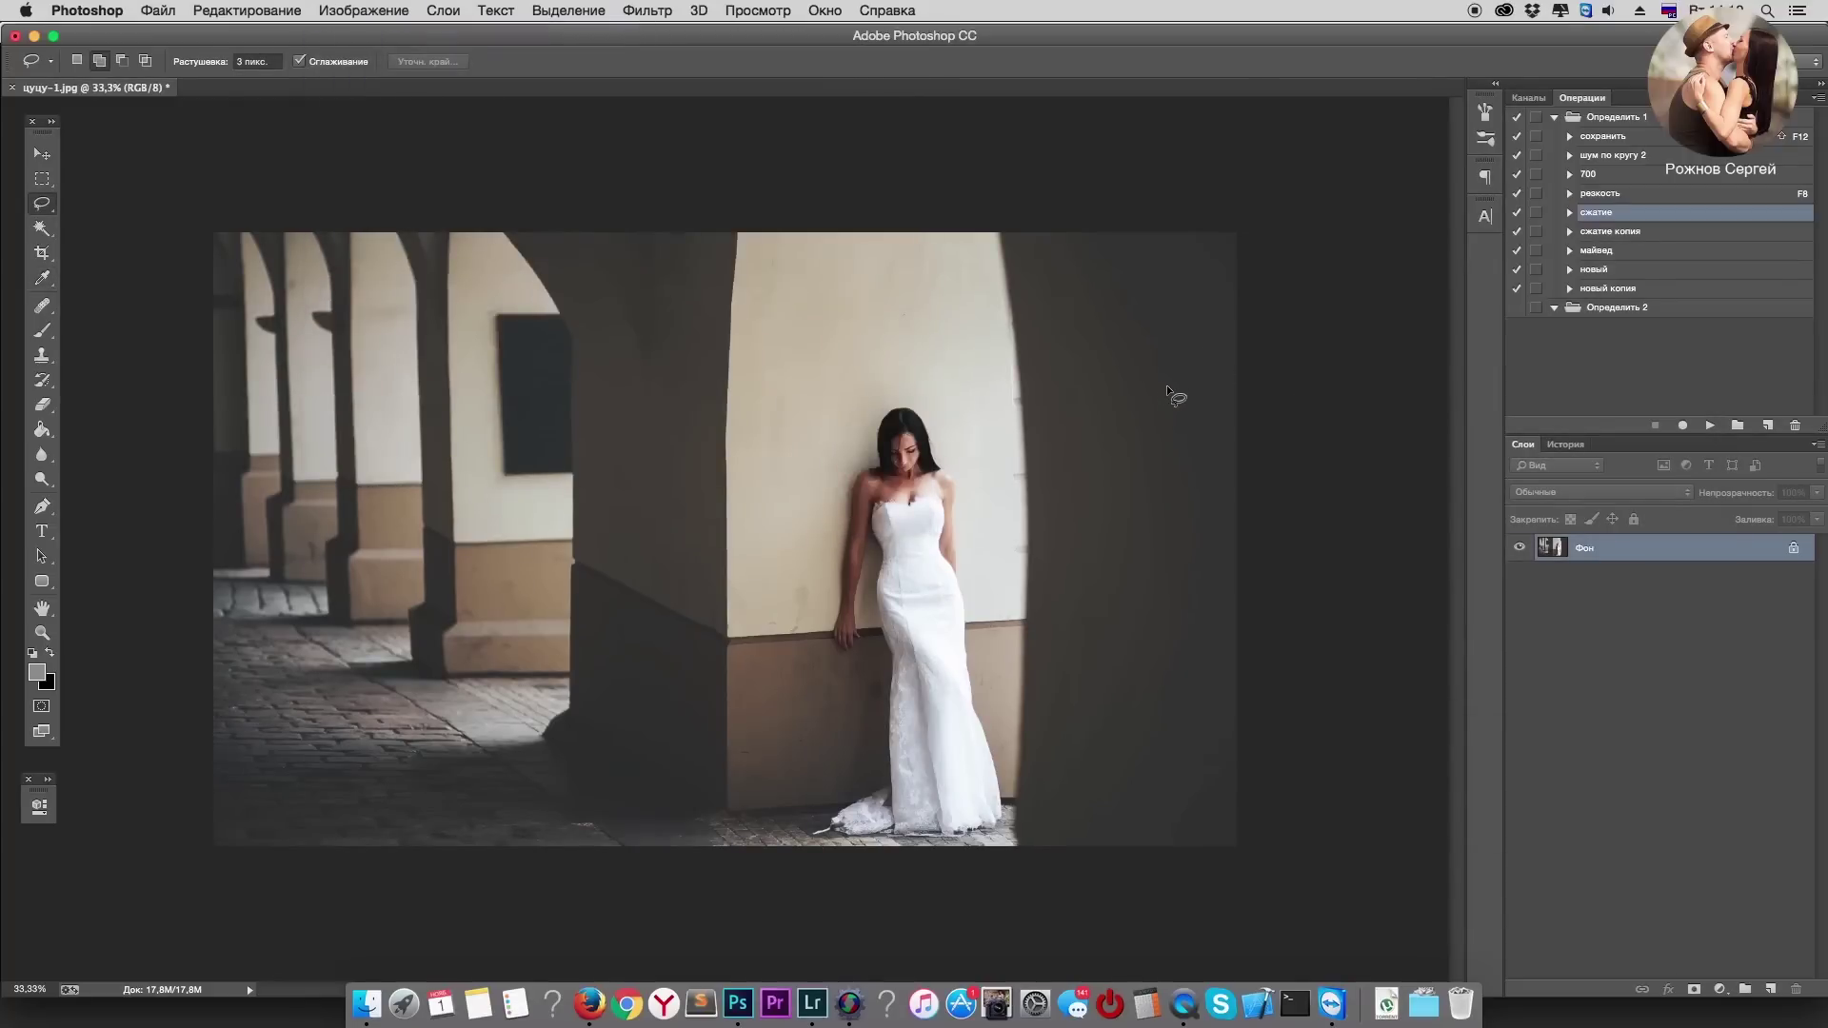
pyautogui.press('super+j')
pyautogui.click(363, 10)
pyautogui.moveTo(365, 69)
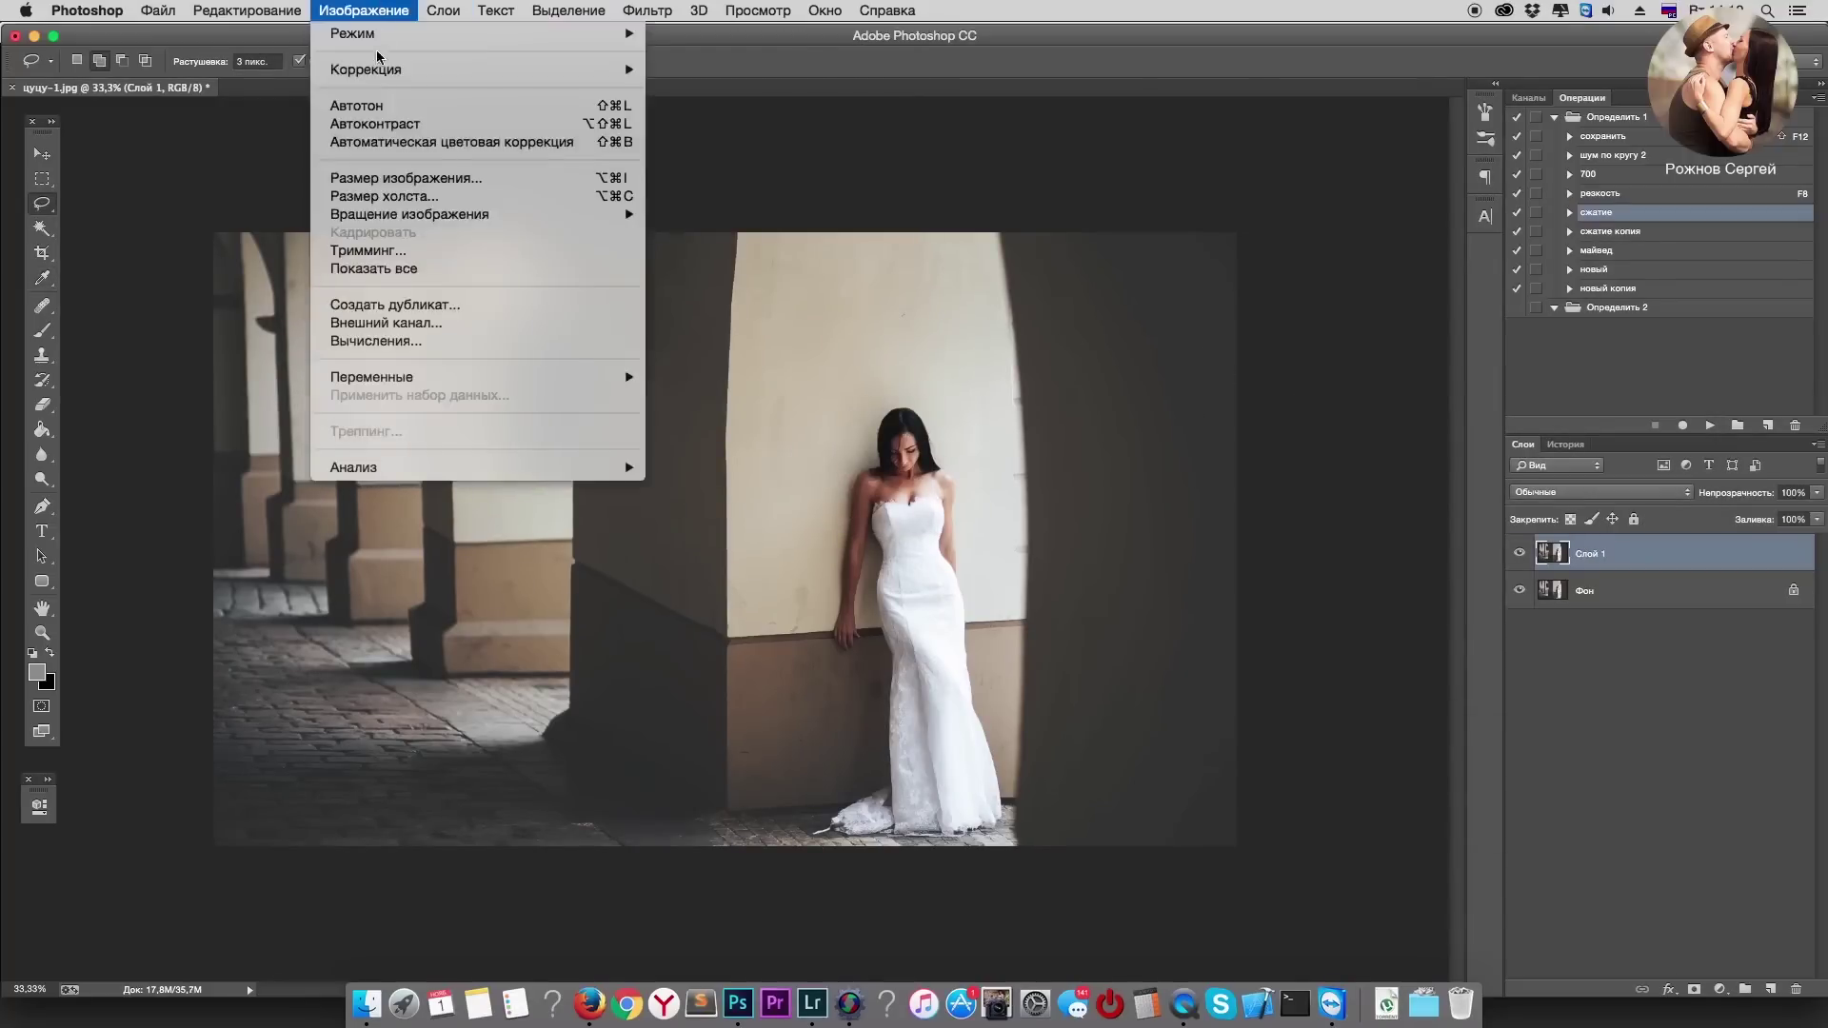
# Step: Apply Selective Color to the Whites range with Black set to +49
pyautogui.click(828, 377)
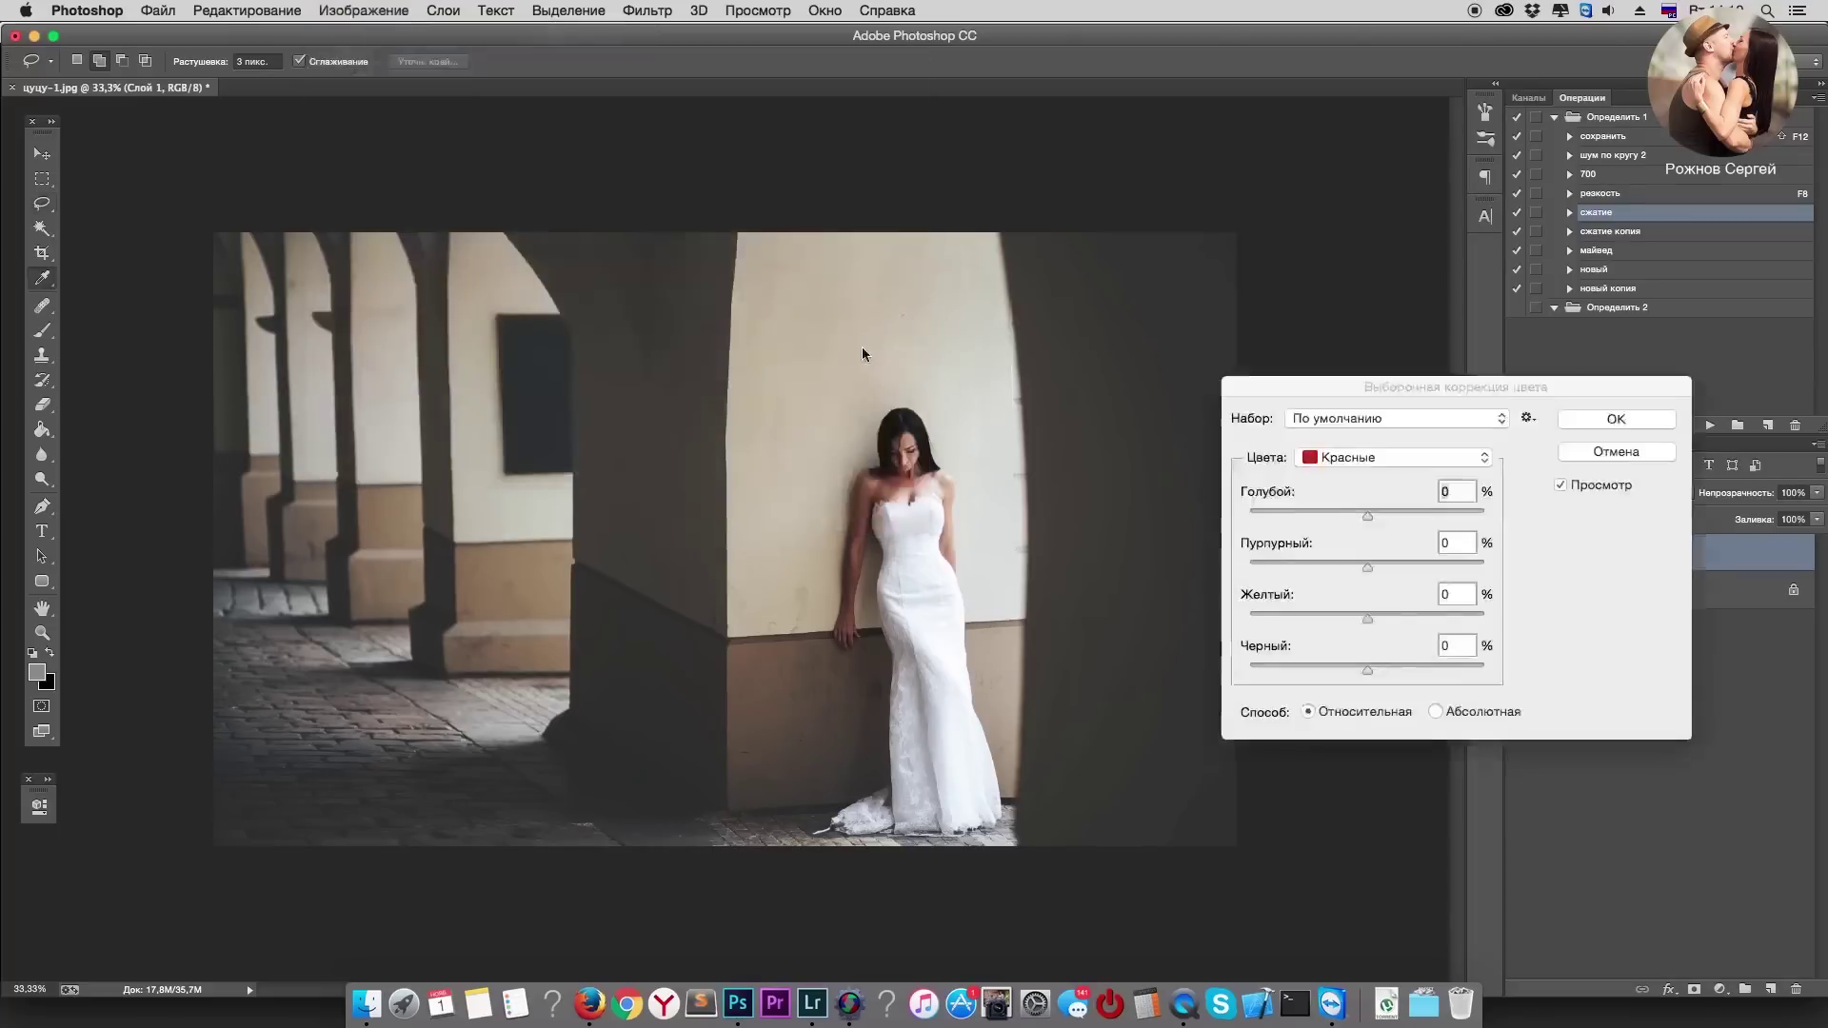
pyautogui.click(1395, 457)
pyautogui.click(1362, 514)
pyautogui.moveTo(1367, 676)
pyautogui.mouseDown()
pyautogui.moveTo(1347, 679)
pyautogui.moveTo(1446, 686)
pyautogui.moveTo(1313, 685)
pyautogui.moveTo(1454, 680)
pyautogui.moveTo(1319, 684)
pyautogui.moveTo(1425, 686)
pyautogui.mouseUp()
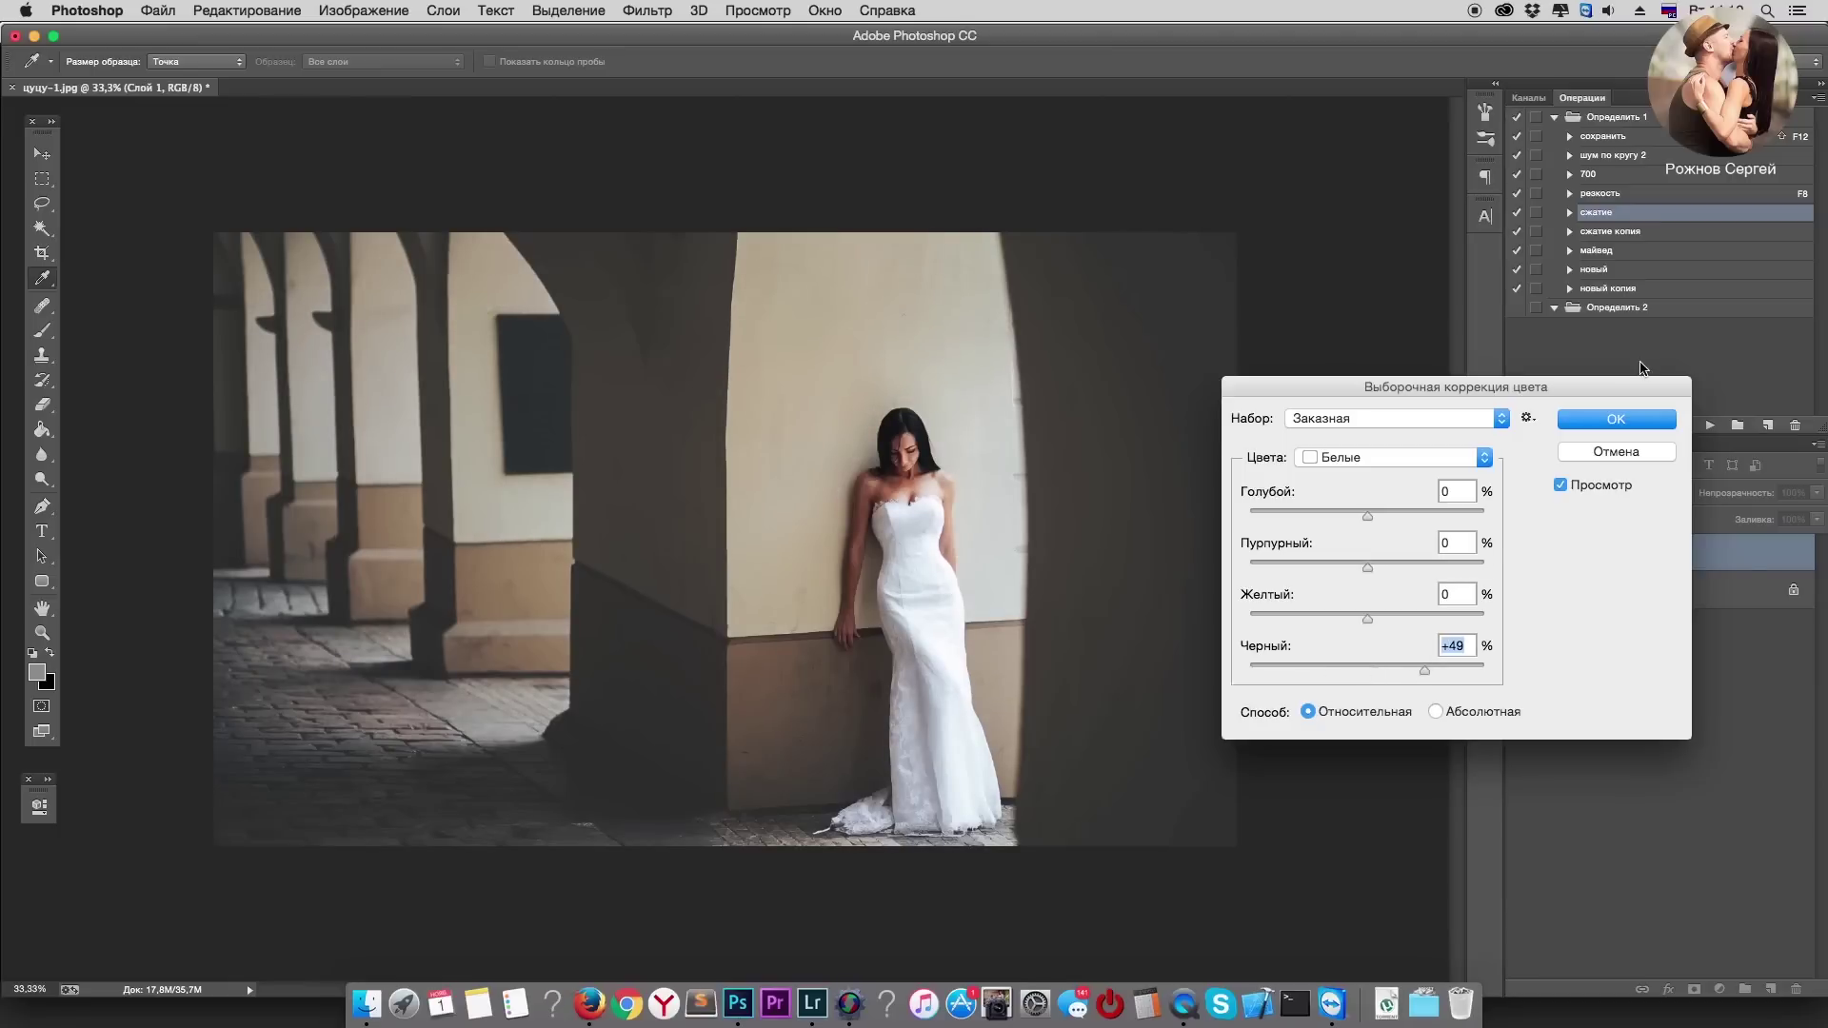
pyautogui.click(1616, 420)
pyautogui.press('l')
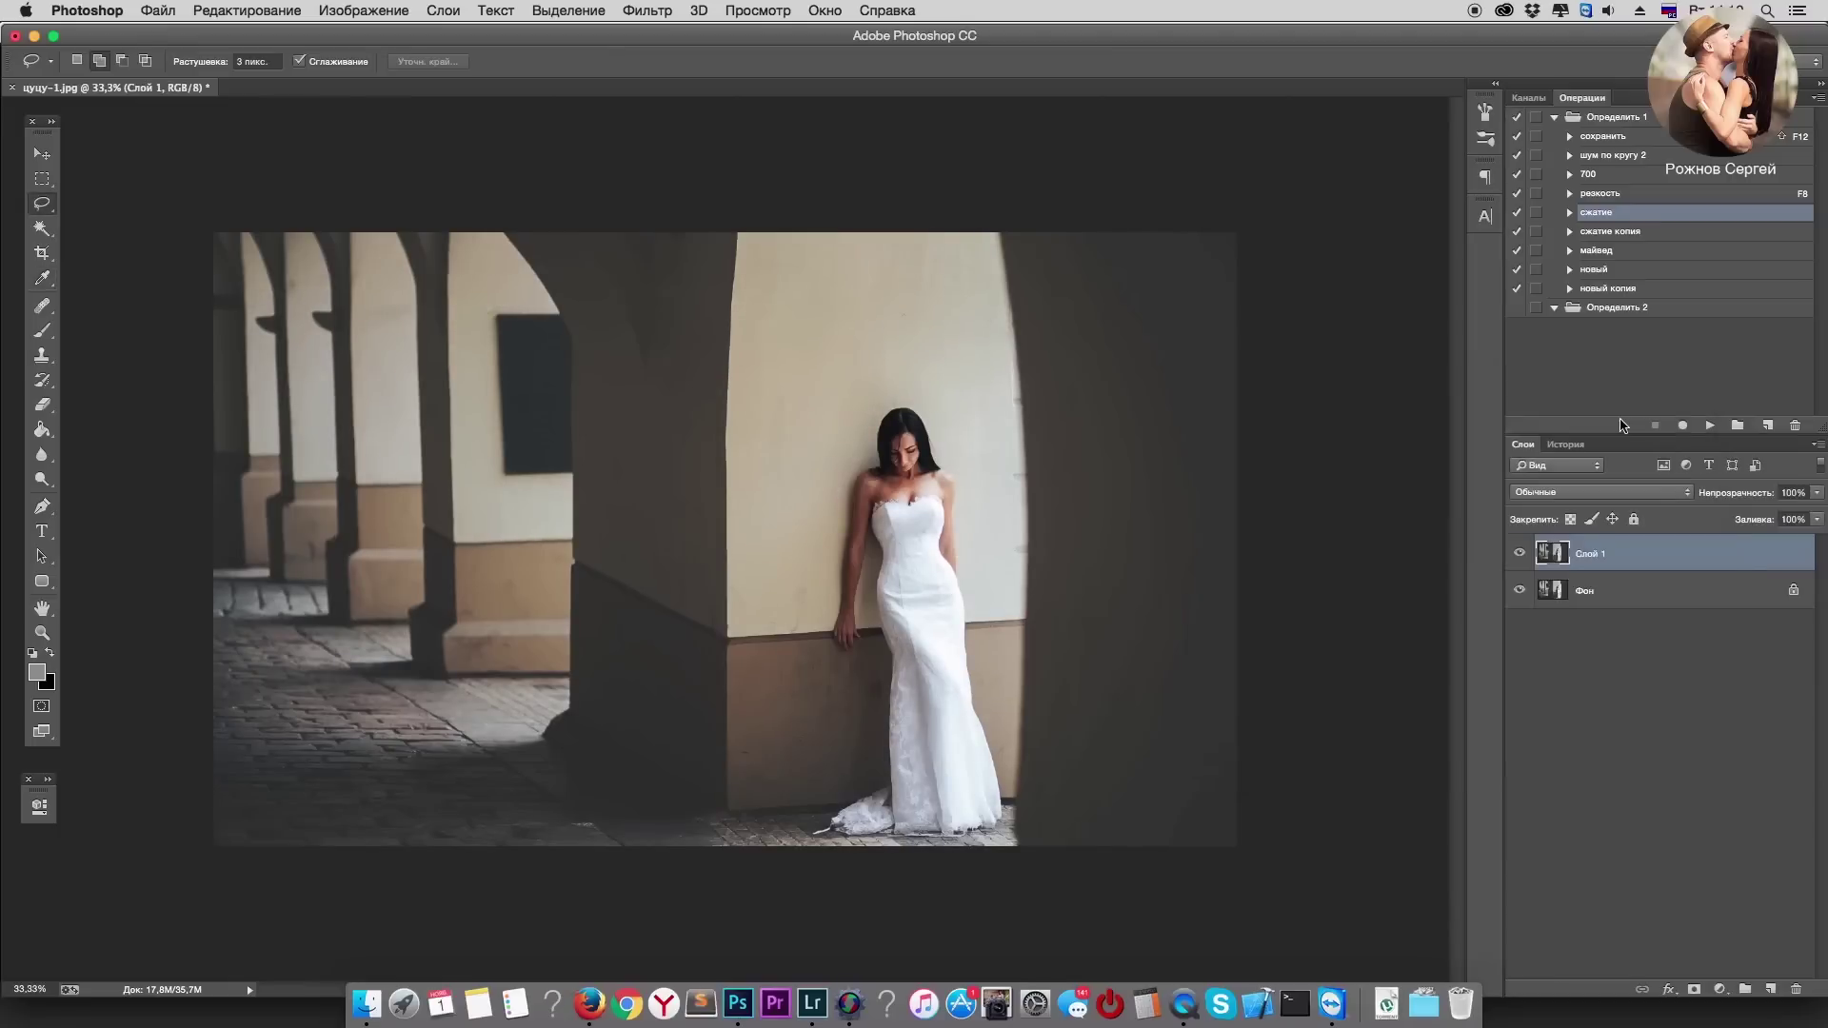
# Step: Apply Levels with output white lowered to 235 and compare before and after
pyautogui.hotkey('ctrl', 'l')
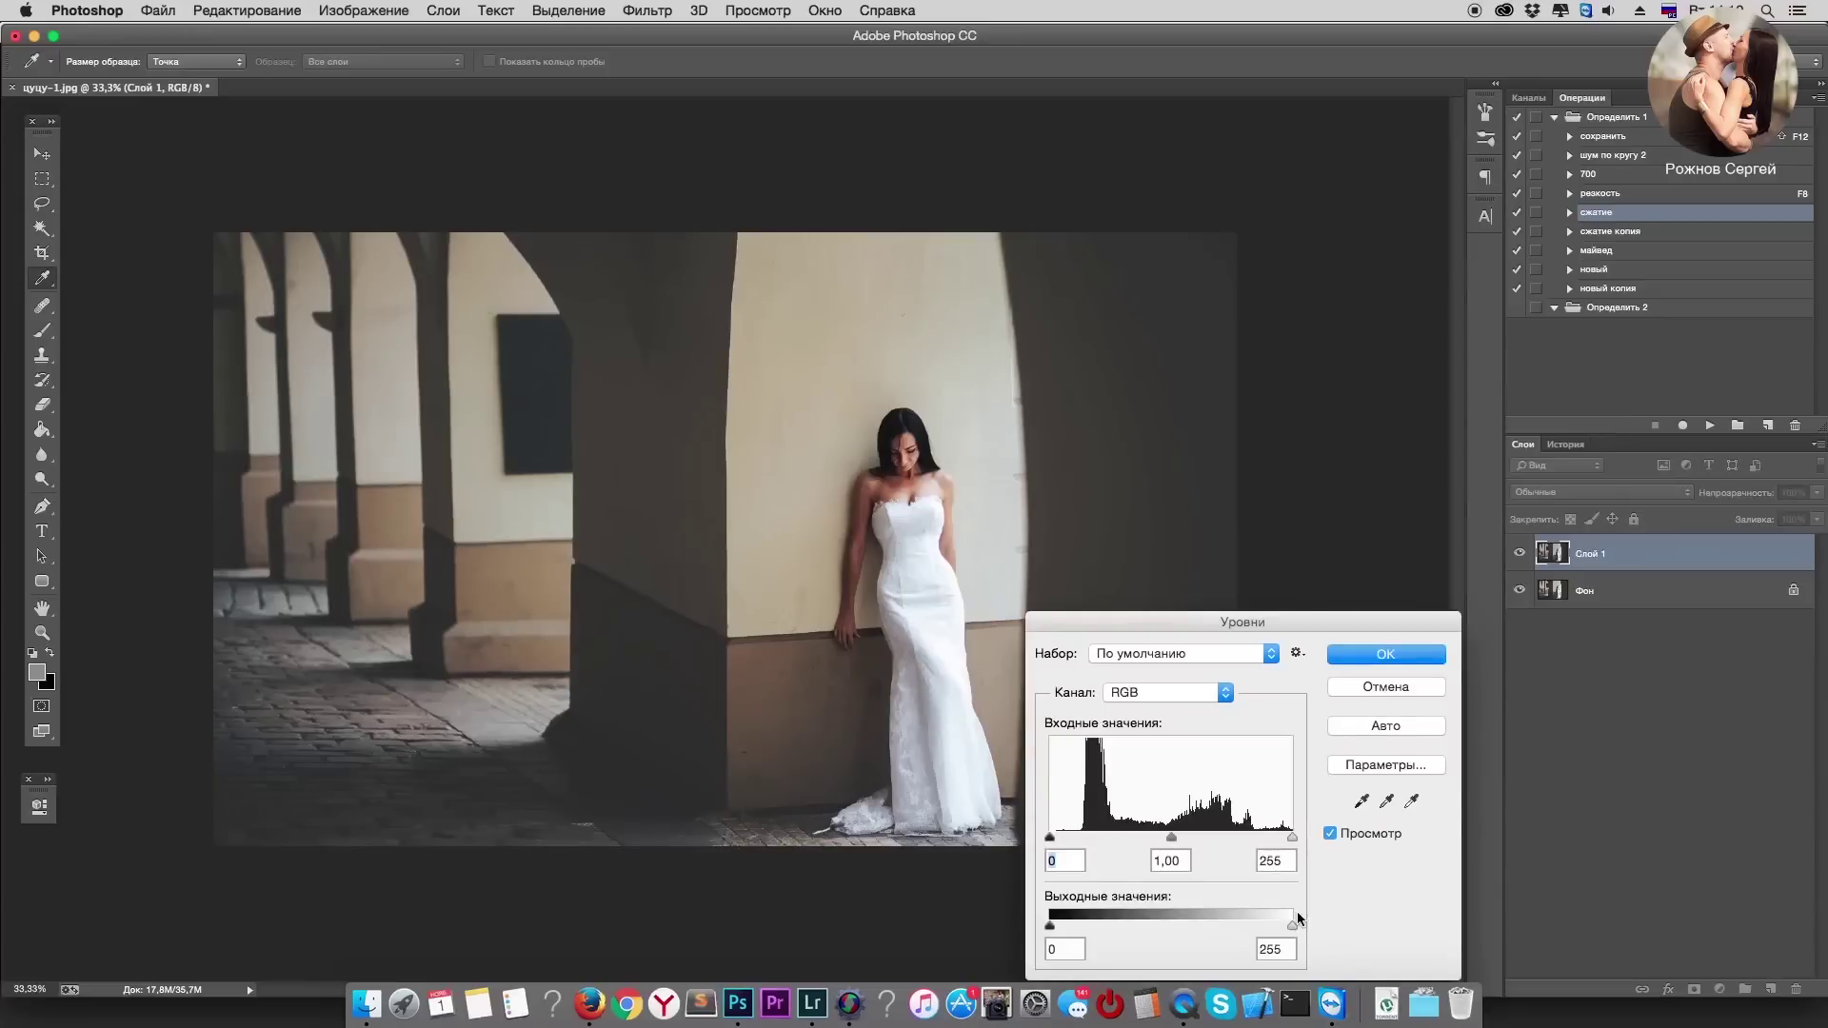
pyautogui.moveTo(1291, 923)
pyautogui.mouseDown()
pyautogui.moveTo(1274, 926)
pyautogui.moveTo(1306, 927)
pyautogui.mouseUp()
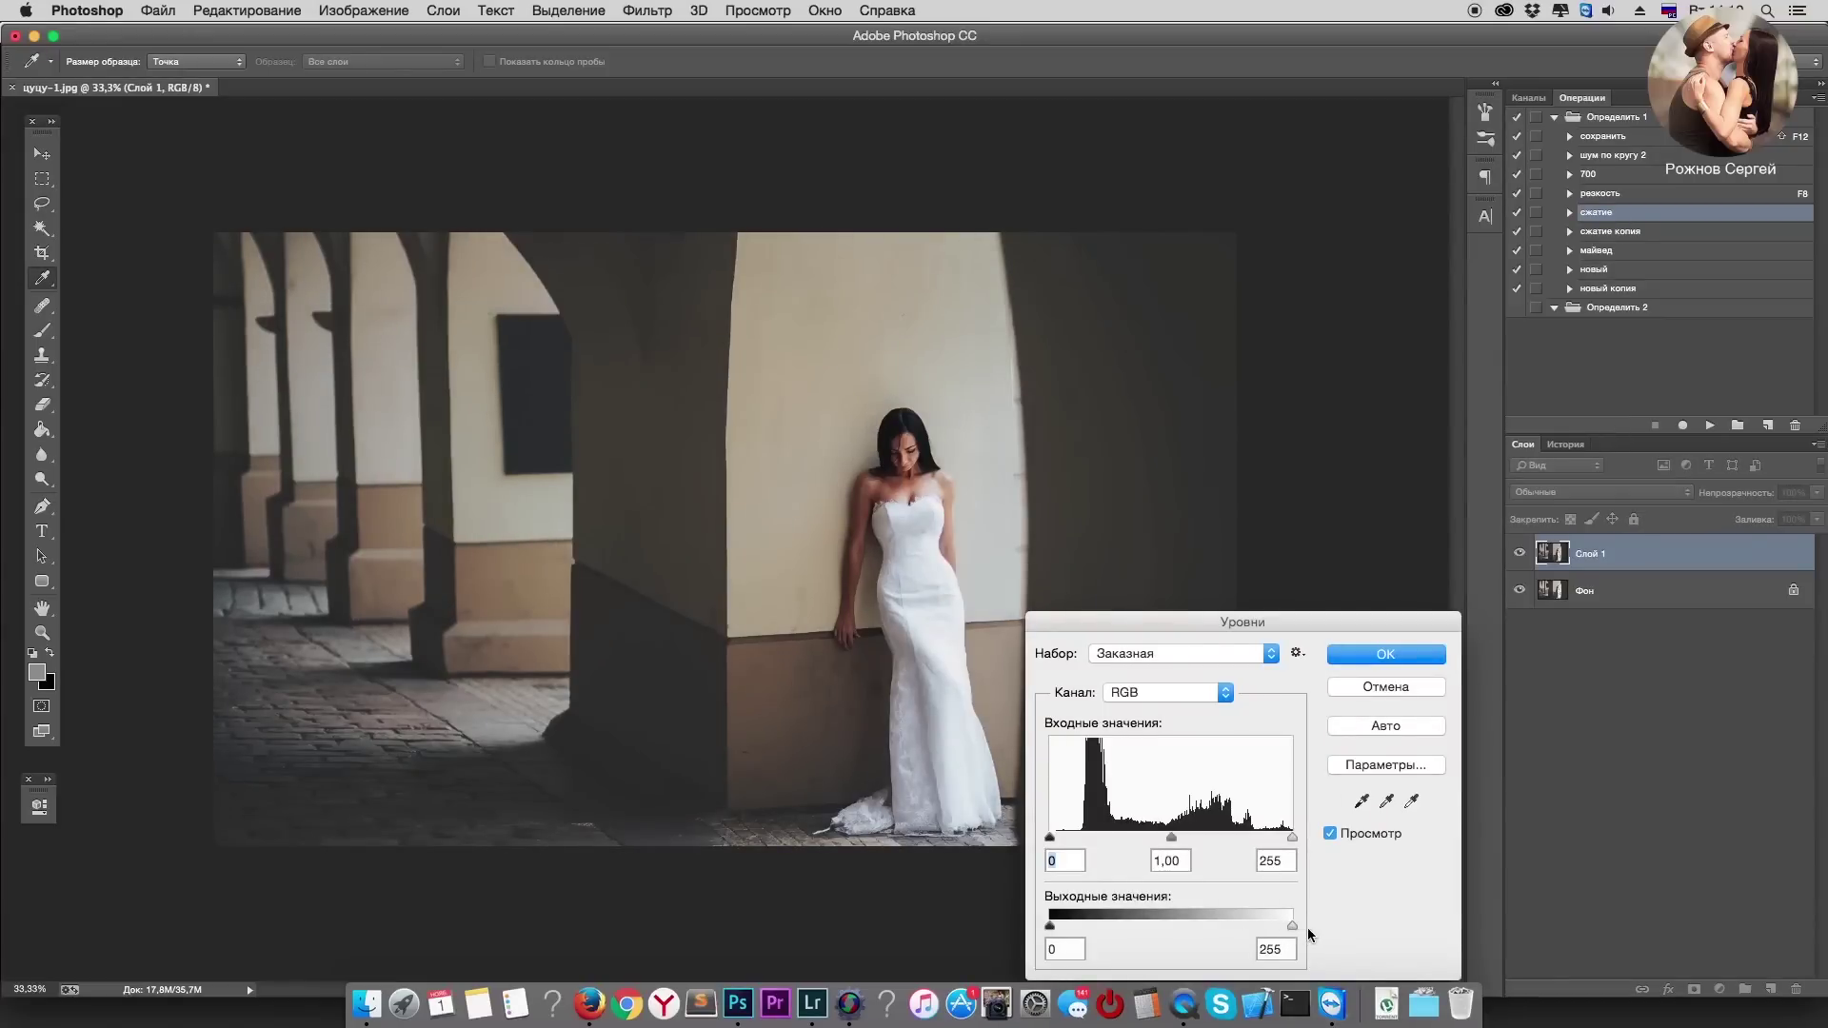
pyautogui.click(1399, 688)
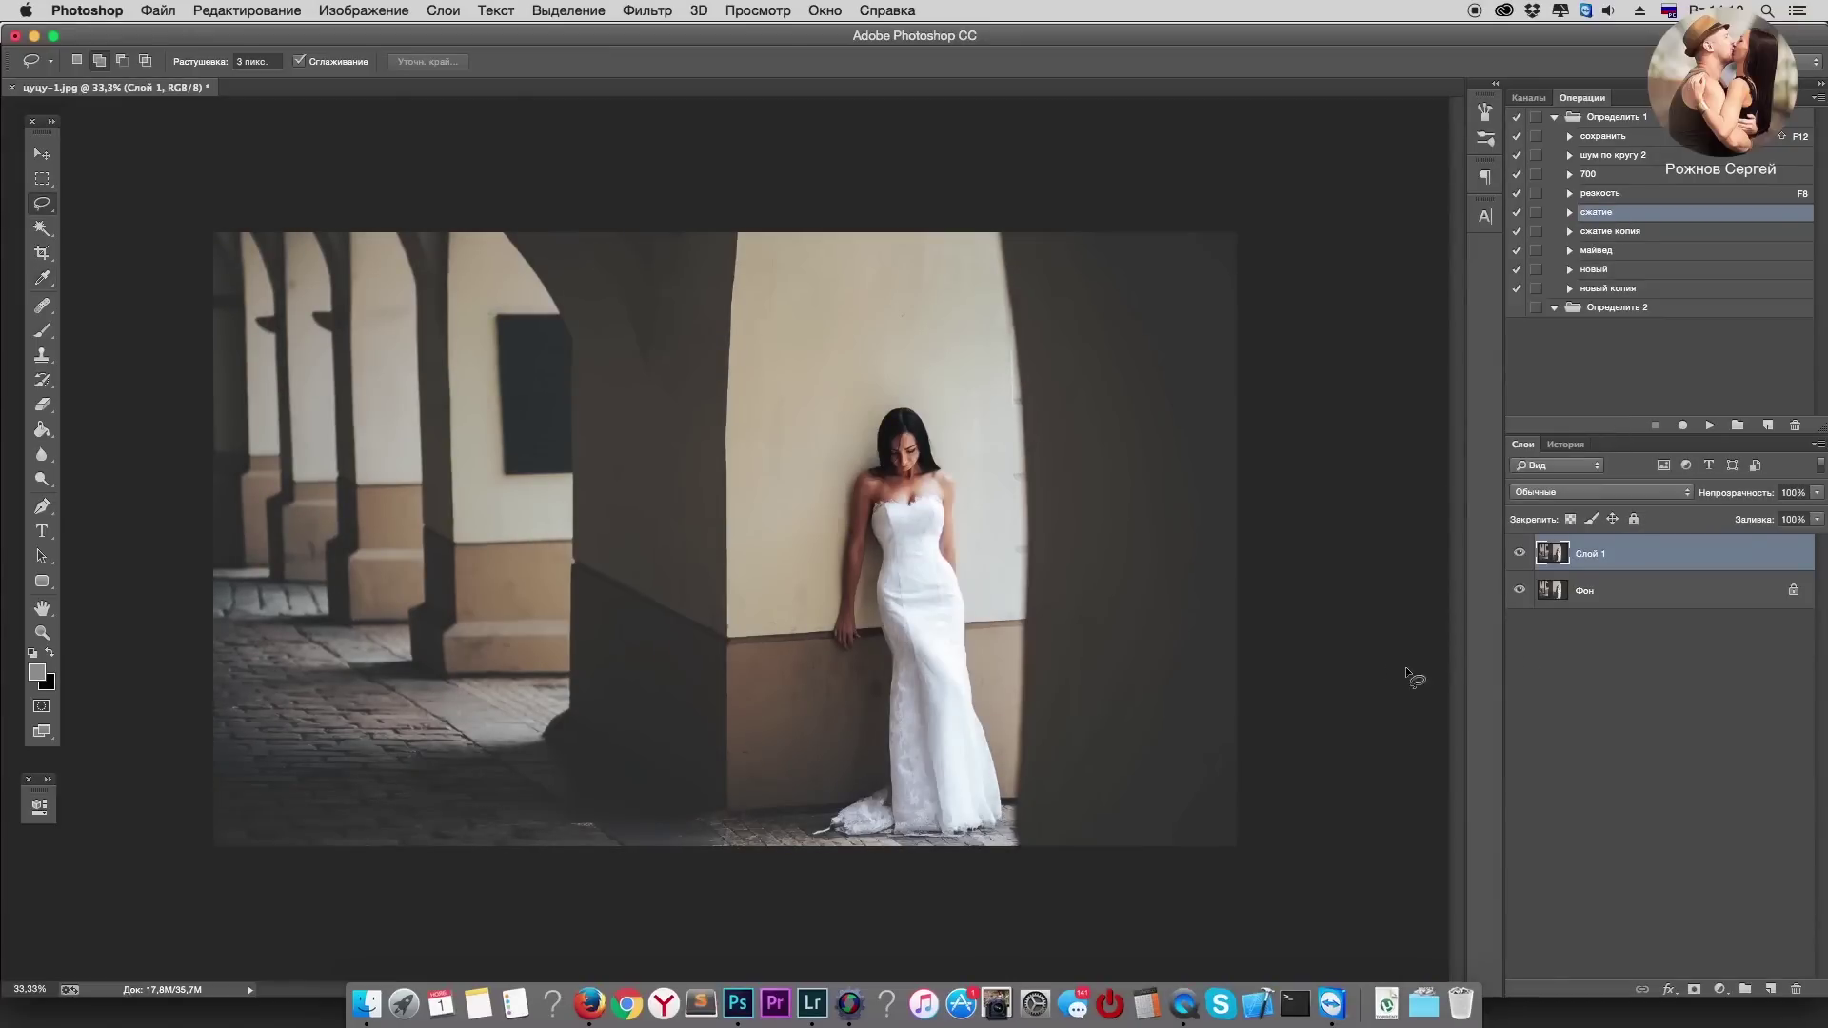
pyautogui.click(1520, 559)
# Step: Merge the adjusted layer into the background and duplicate it as Слой 1
pyautogui.hotkey('ctrl', 'e')
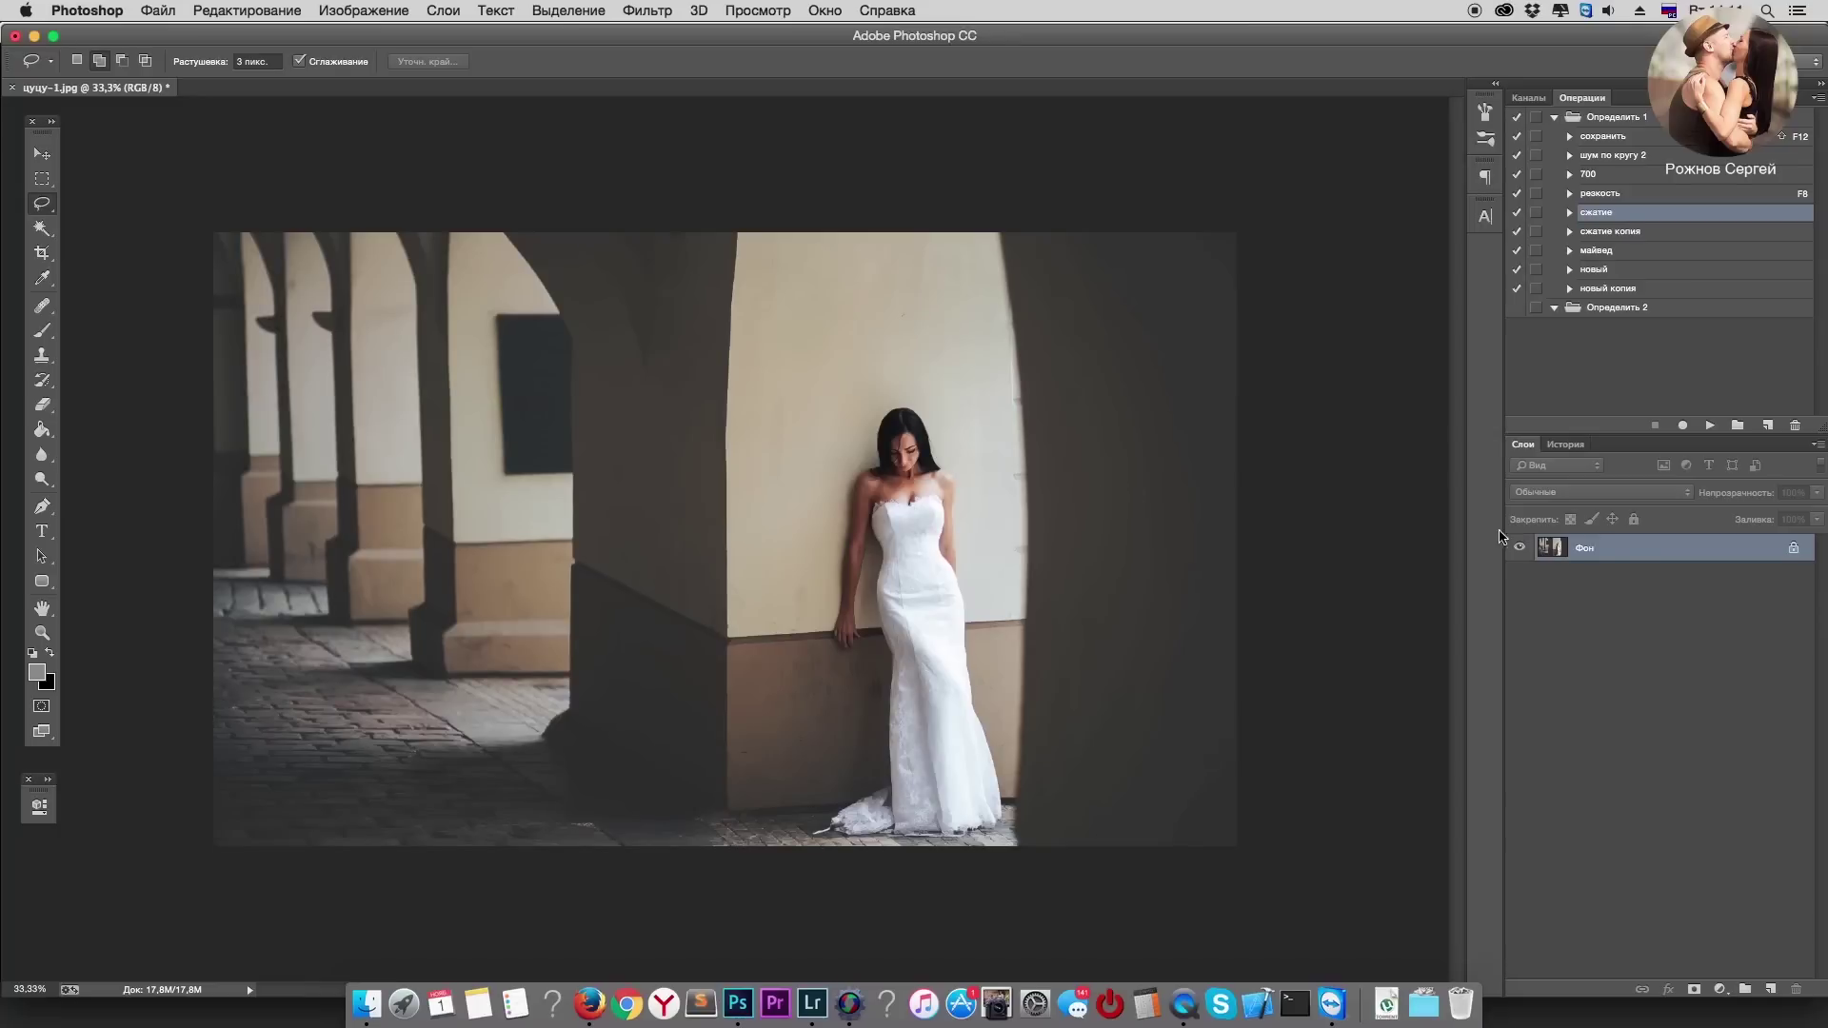
pyautogui.press('super+j')
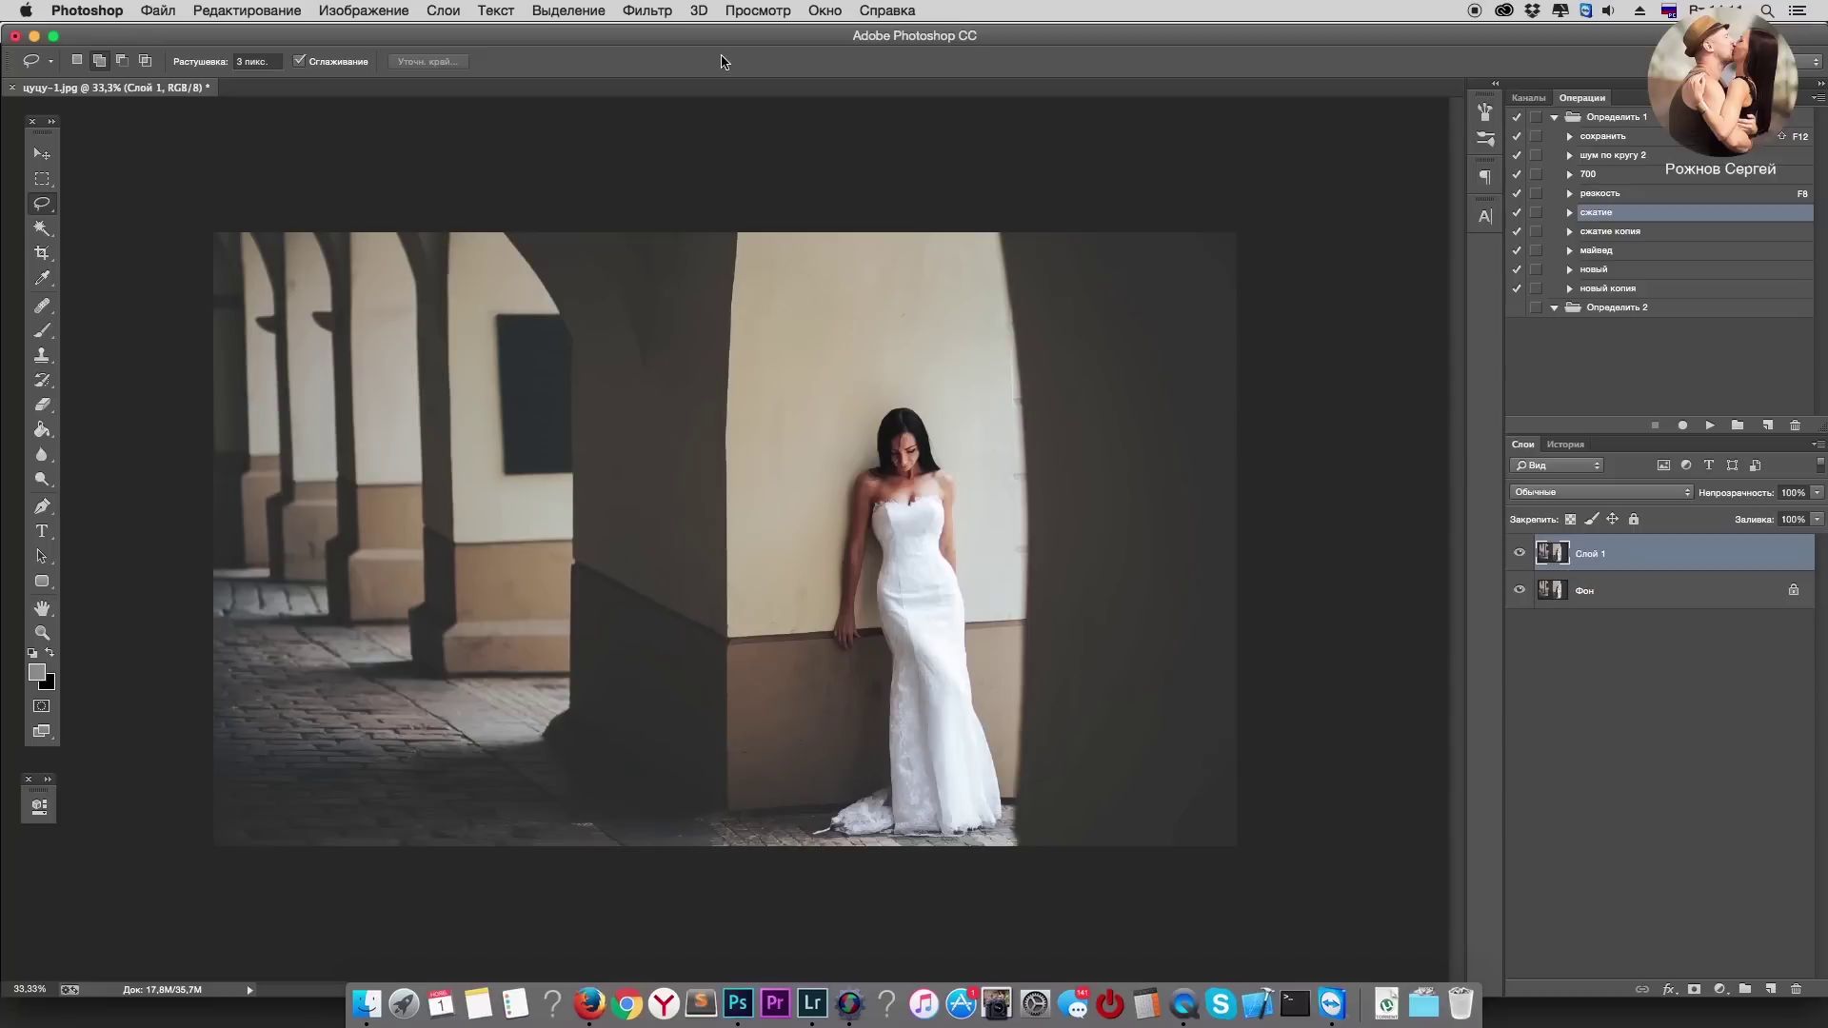
pyautogui.click(651, 12)
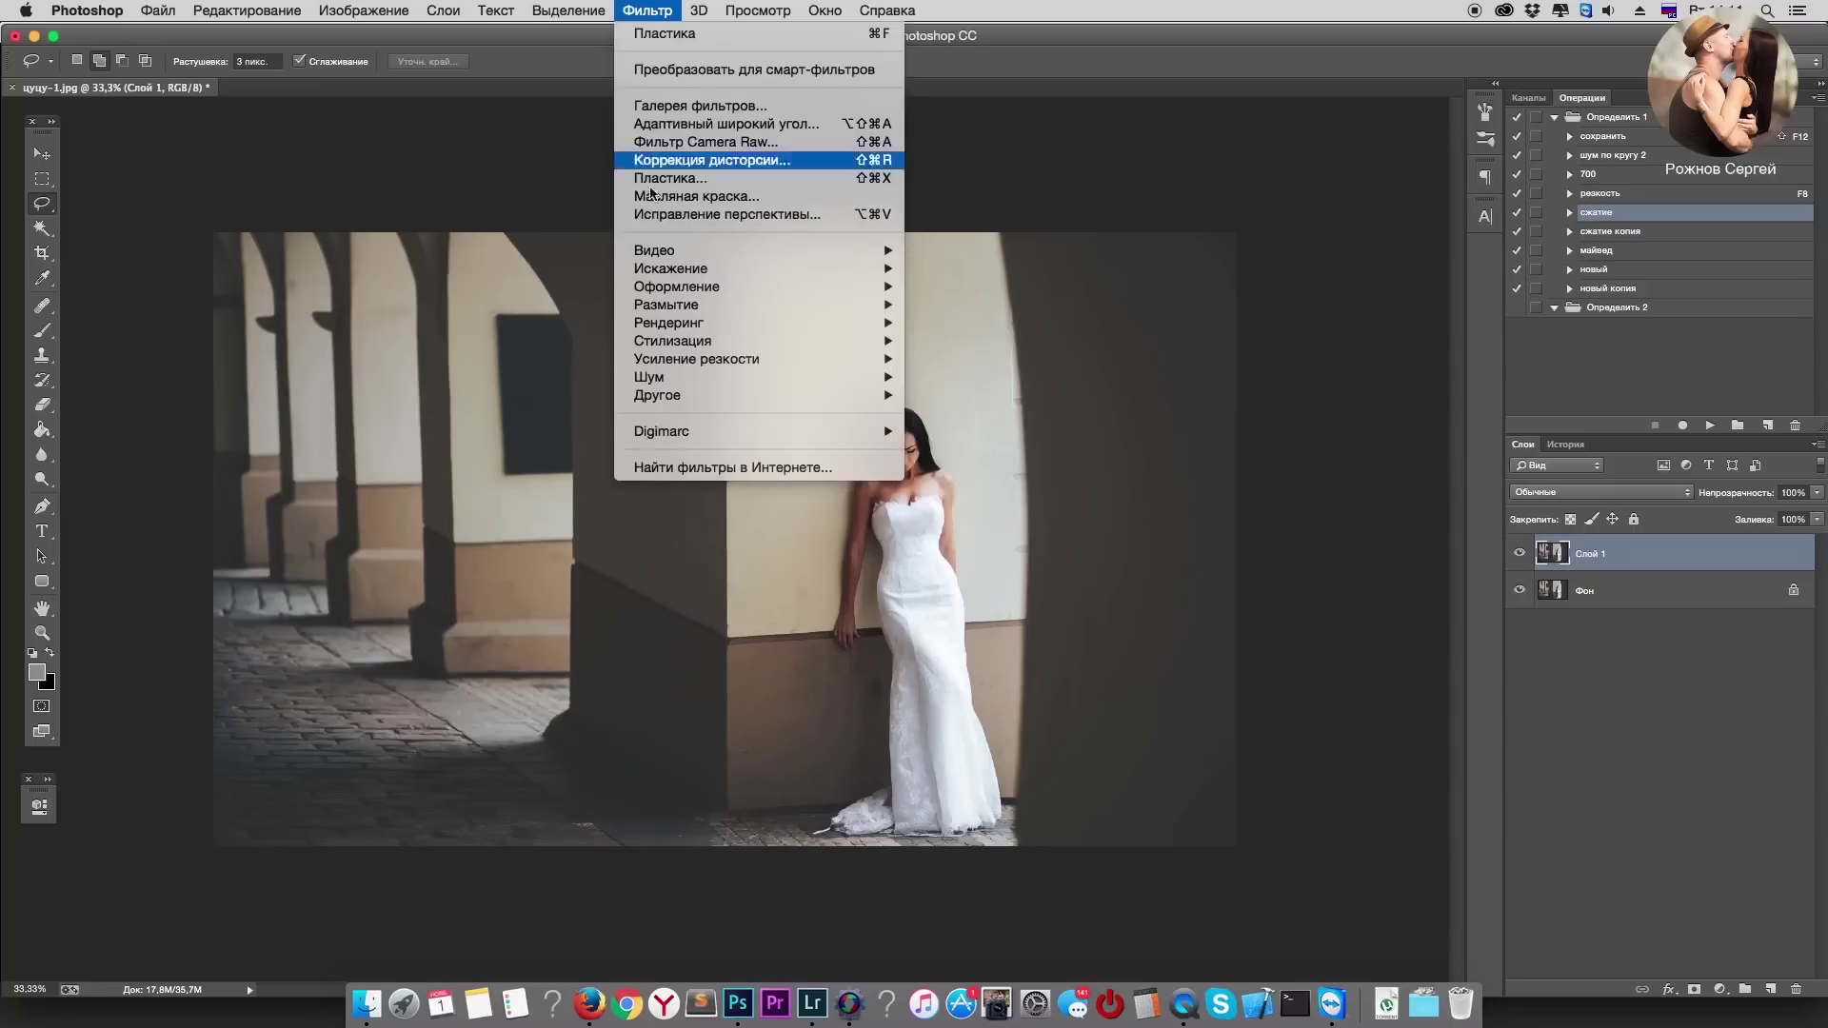
pyautogui.moveTo(666, 305)
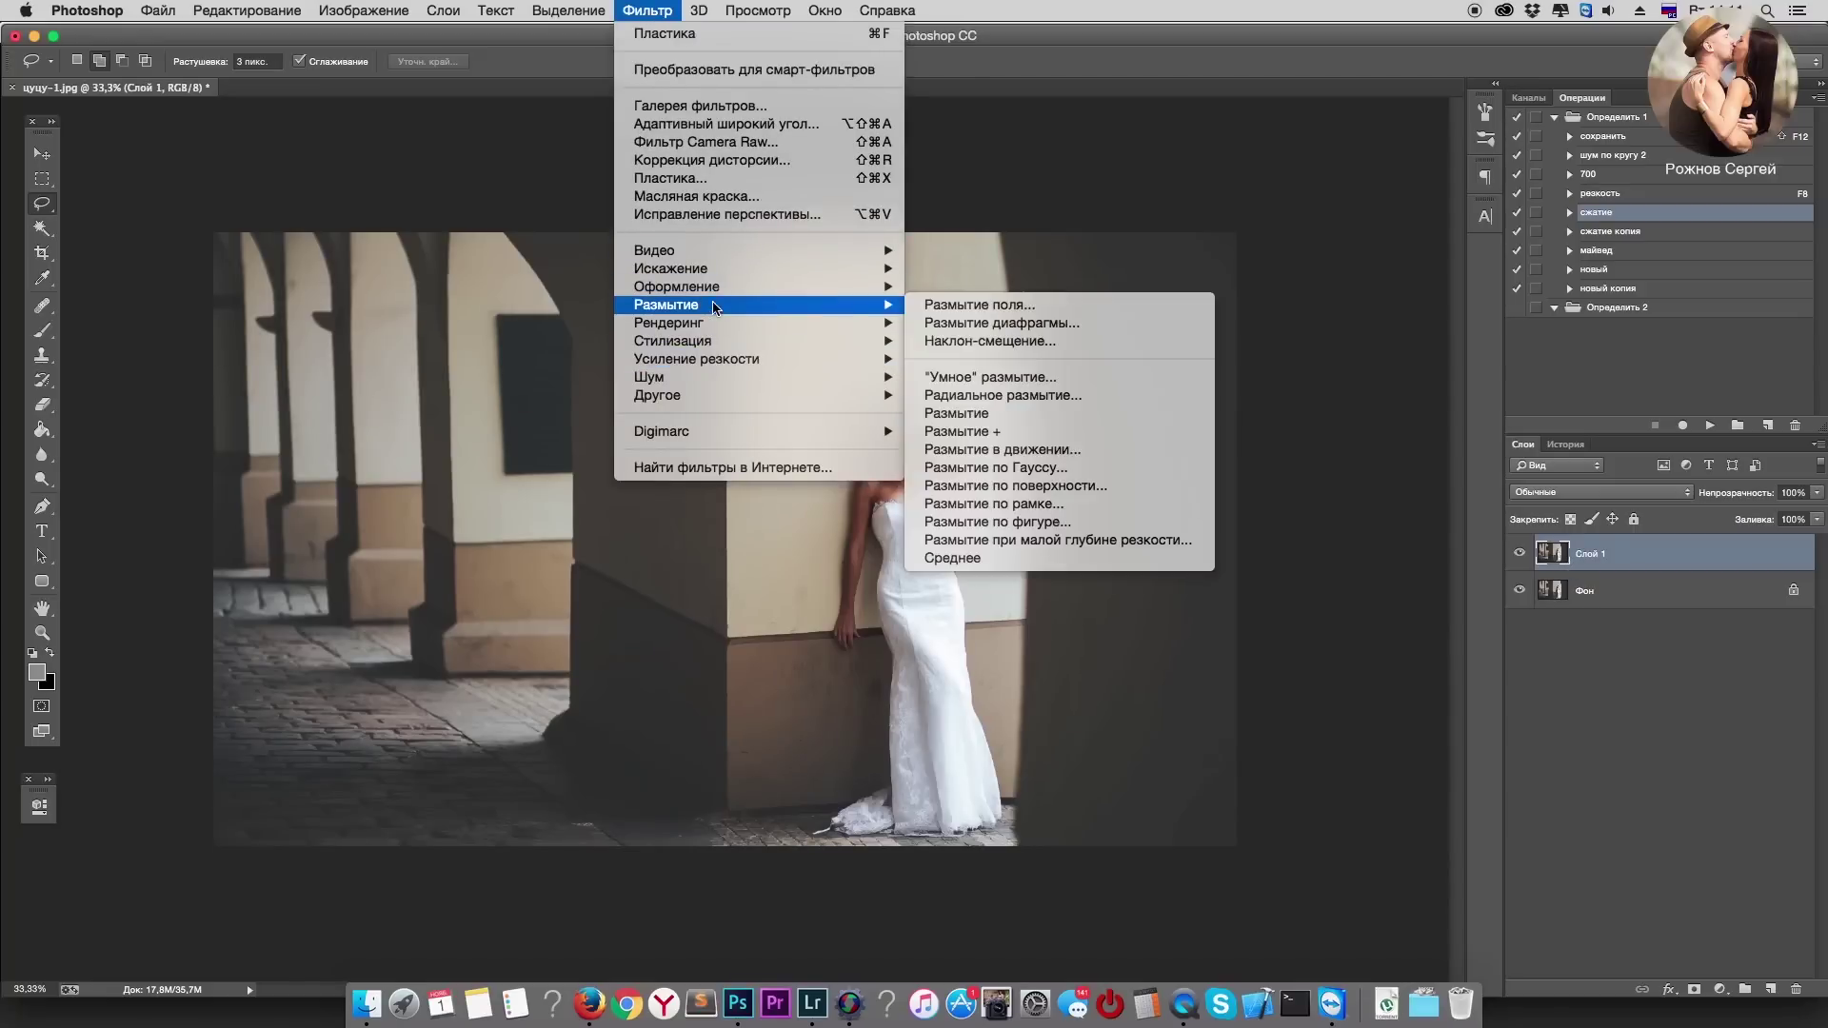
# Step: Blur the duplicate with a 7.2 px Gaussian Blur and set up a roughly 1163 px eraser
pyautogui.click(1038, 441)
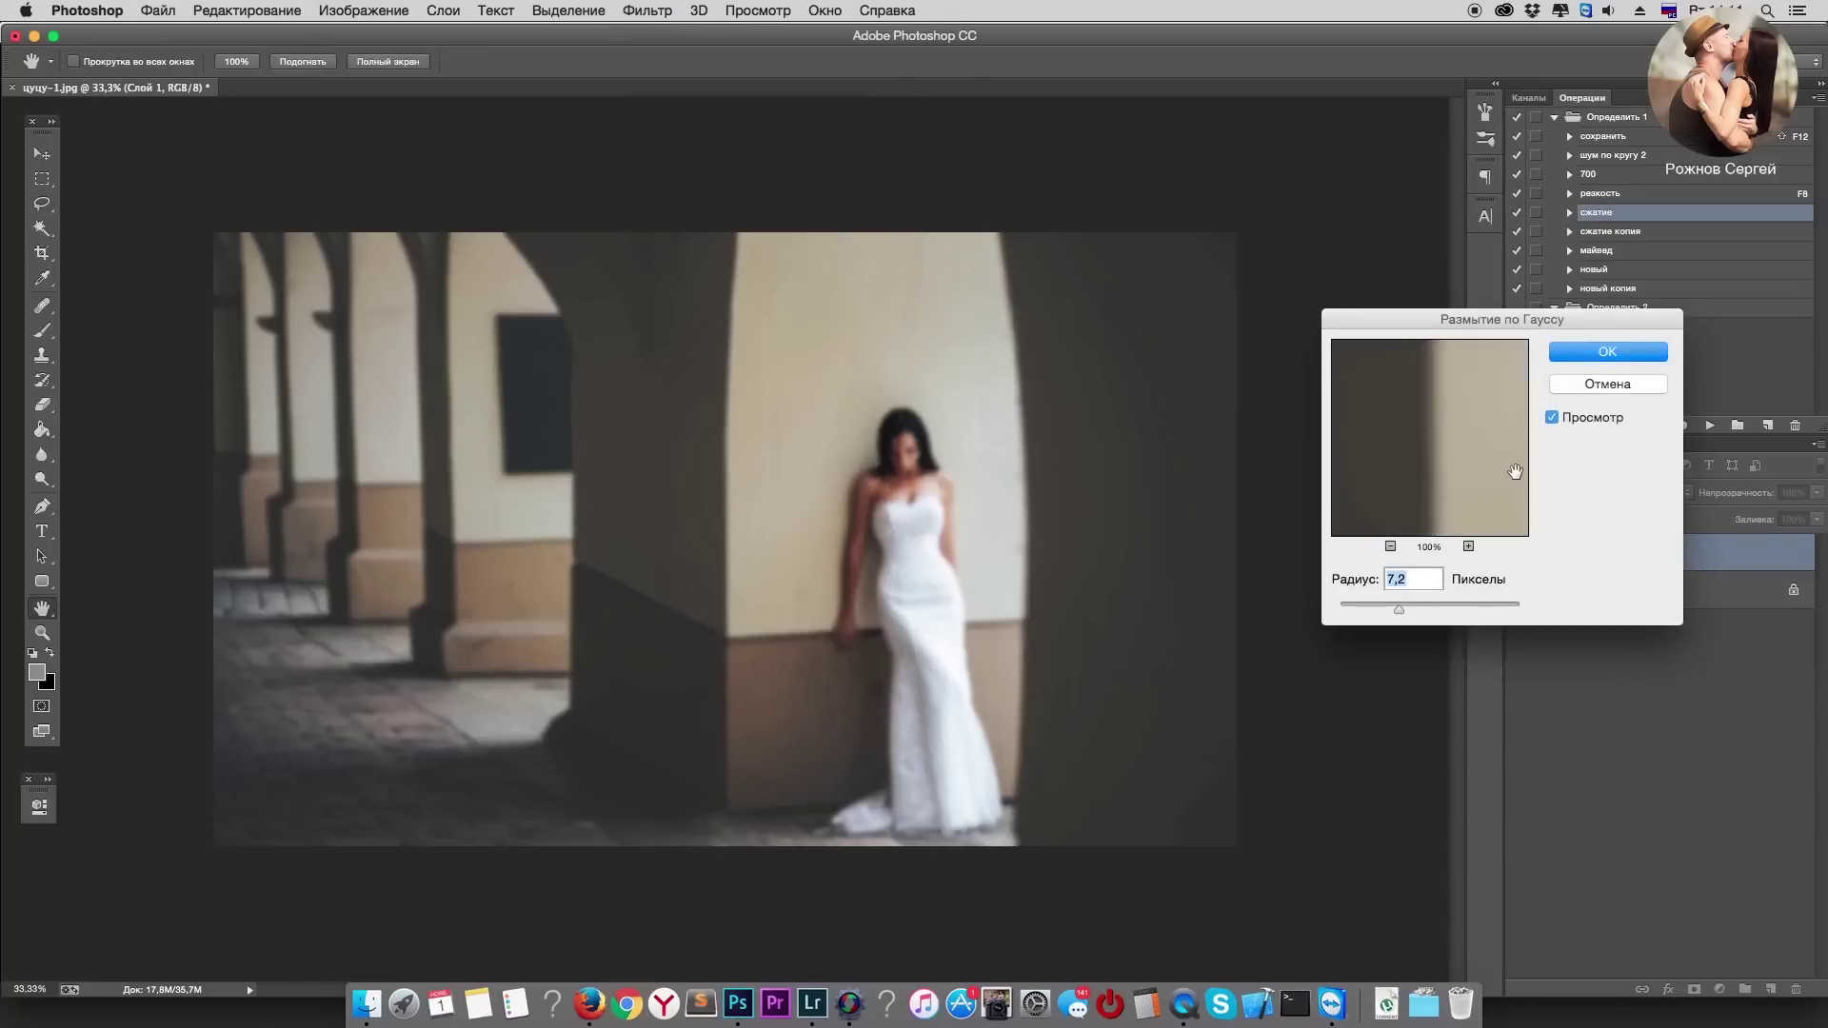
pyautogui.click(1605, 352)
pyautogui.press('e')
pyautogui.rightClick(963, 564)
pyautogui.click(1189, 610)
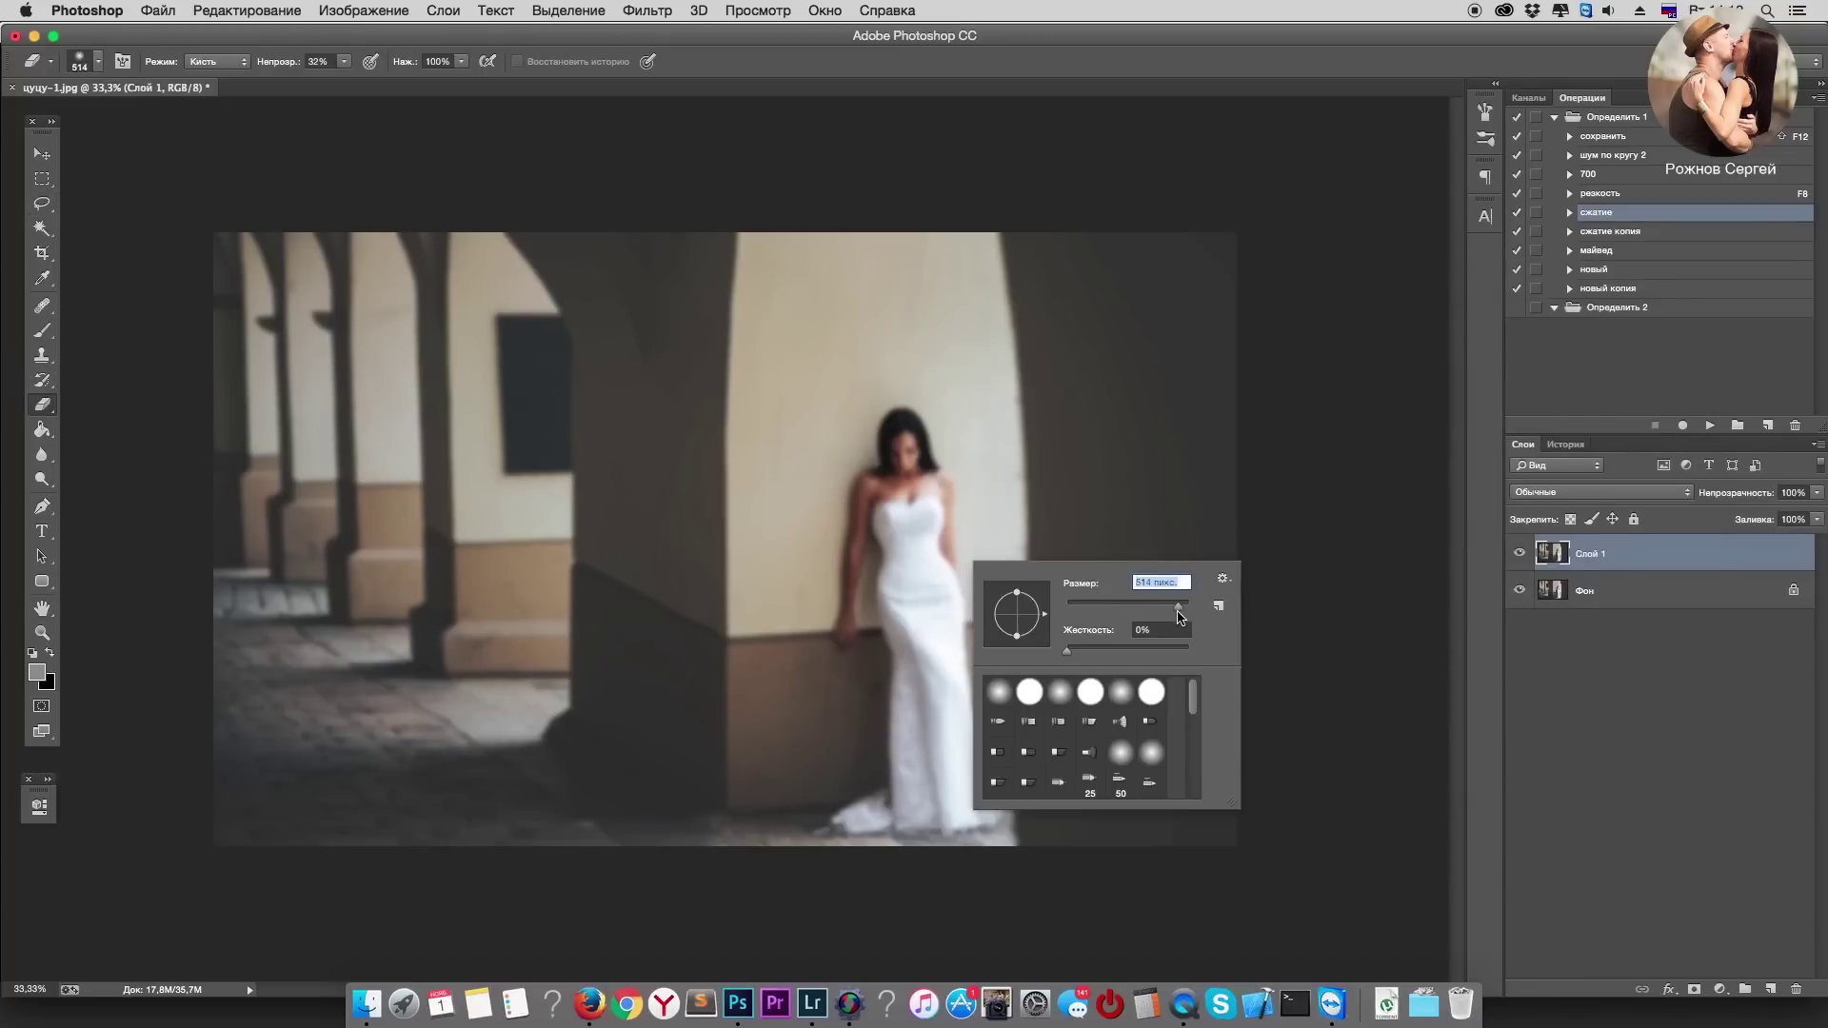
pyautogui.click(261, 443)
# Step: Erase the blur from the arches and lower-left floor, merge the layers, and duplicate again
pyautogui.moveTo(1258, 602)
pyautogui.mouseDown()
pyautogui.moveTo(409, 429)
pyautogui.moveTo(184, 409)
pyautogui.moveTo(1231, 534)
pyautogui.moveTo(121, 406)
pyautogui.moveTo(381, 490)
pyautogui.moveTo(1237, 552)
pyautogui.moveTo(149, 476)
pyautogui.moveTo(348, 457)
pyautogui.moveTo(1109, 572)
pyautogui.moveTo(1154, 551)
pyautogui.moveTo(448, 530)
pyautogui.moveTo(583, 522)
pyautogui.mouseUp()
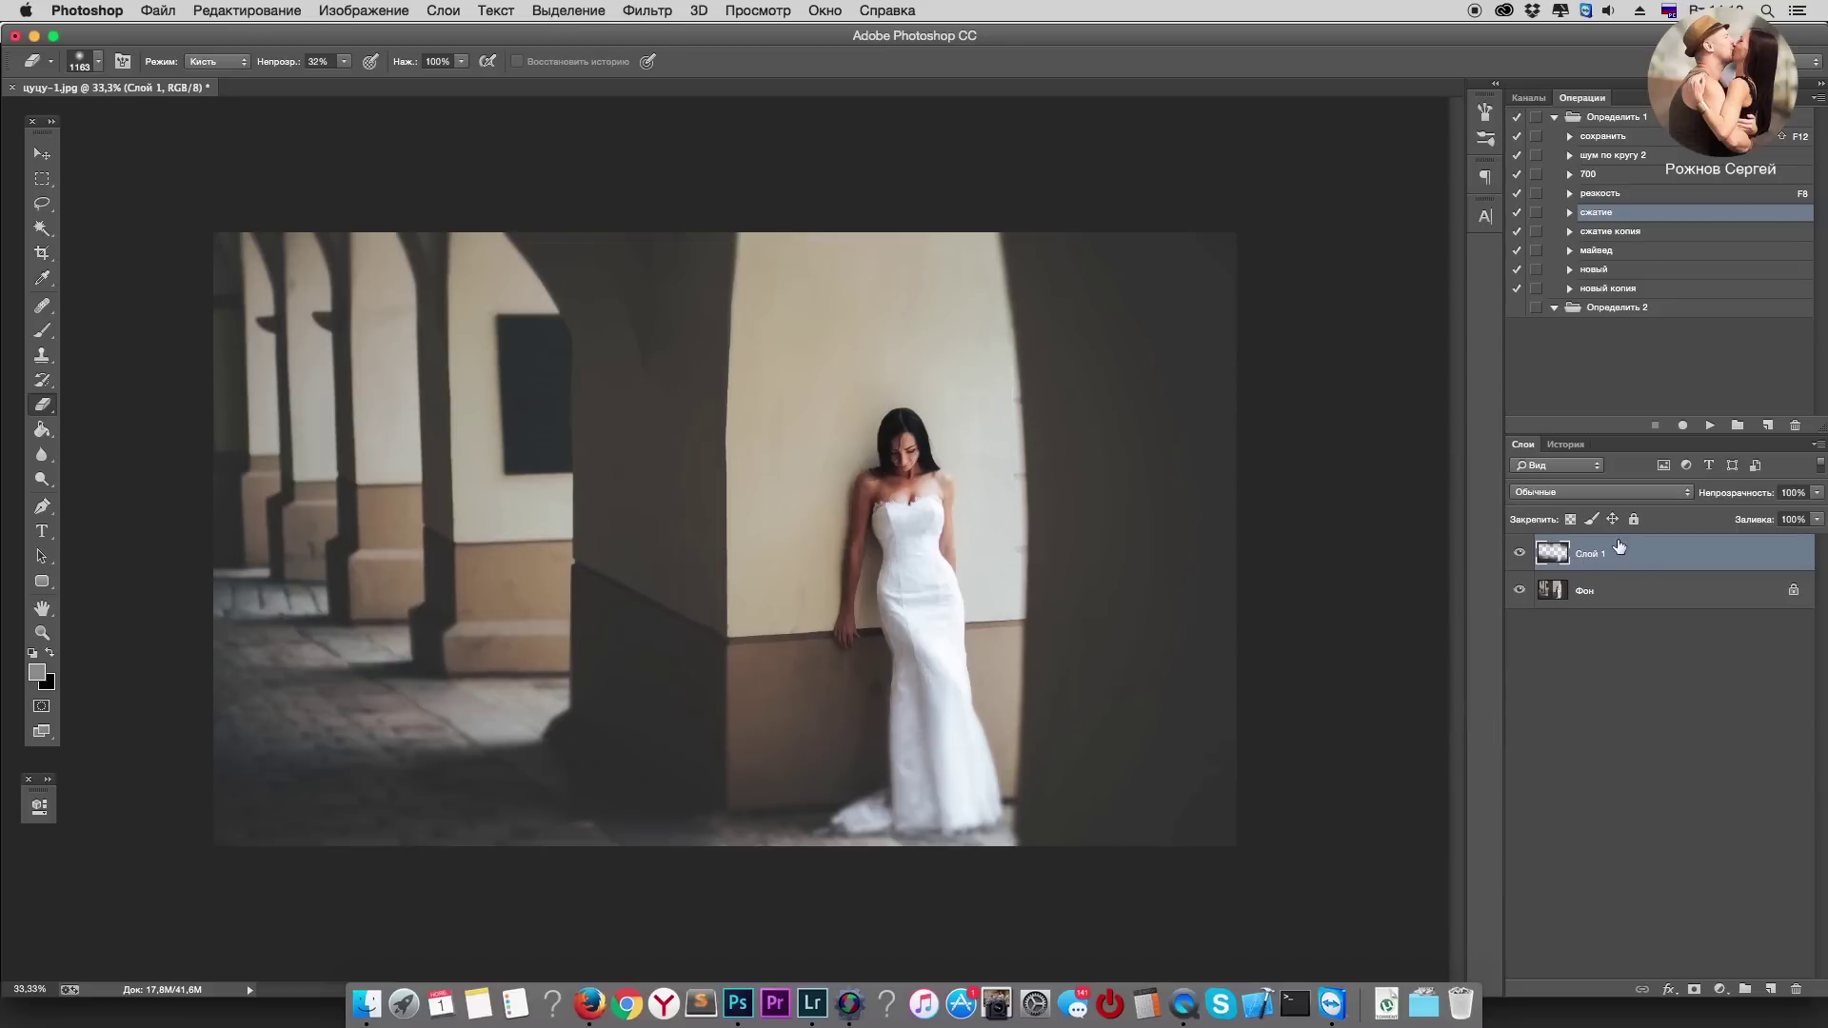
pyautogui.moveTo(317, 632)
pyautogui.mouseDown()
pyautogui.moveTo(318, 571)
pyautogui.moveTo(371, 514)
pyautogui.moveTo(336, 564)
pyautogui.moveTo(476, 551)
pyautogui.moveTo(498, 653)
pyautogui.moveTo(347, 591)
pyautogui.moveTo(460, 640)
pyautogui.moveTo(591, 653)
pyautogui.mouseUp()
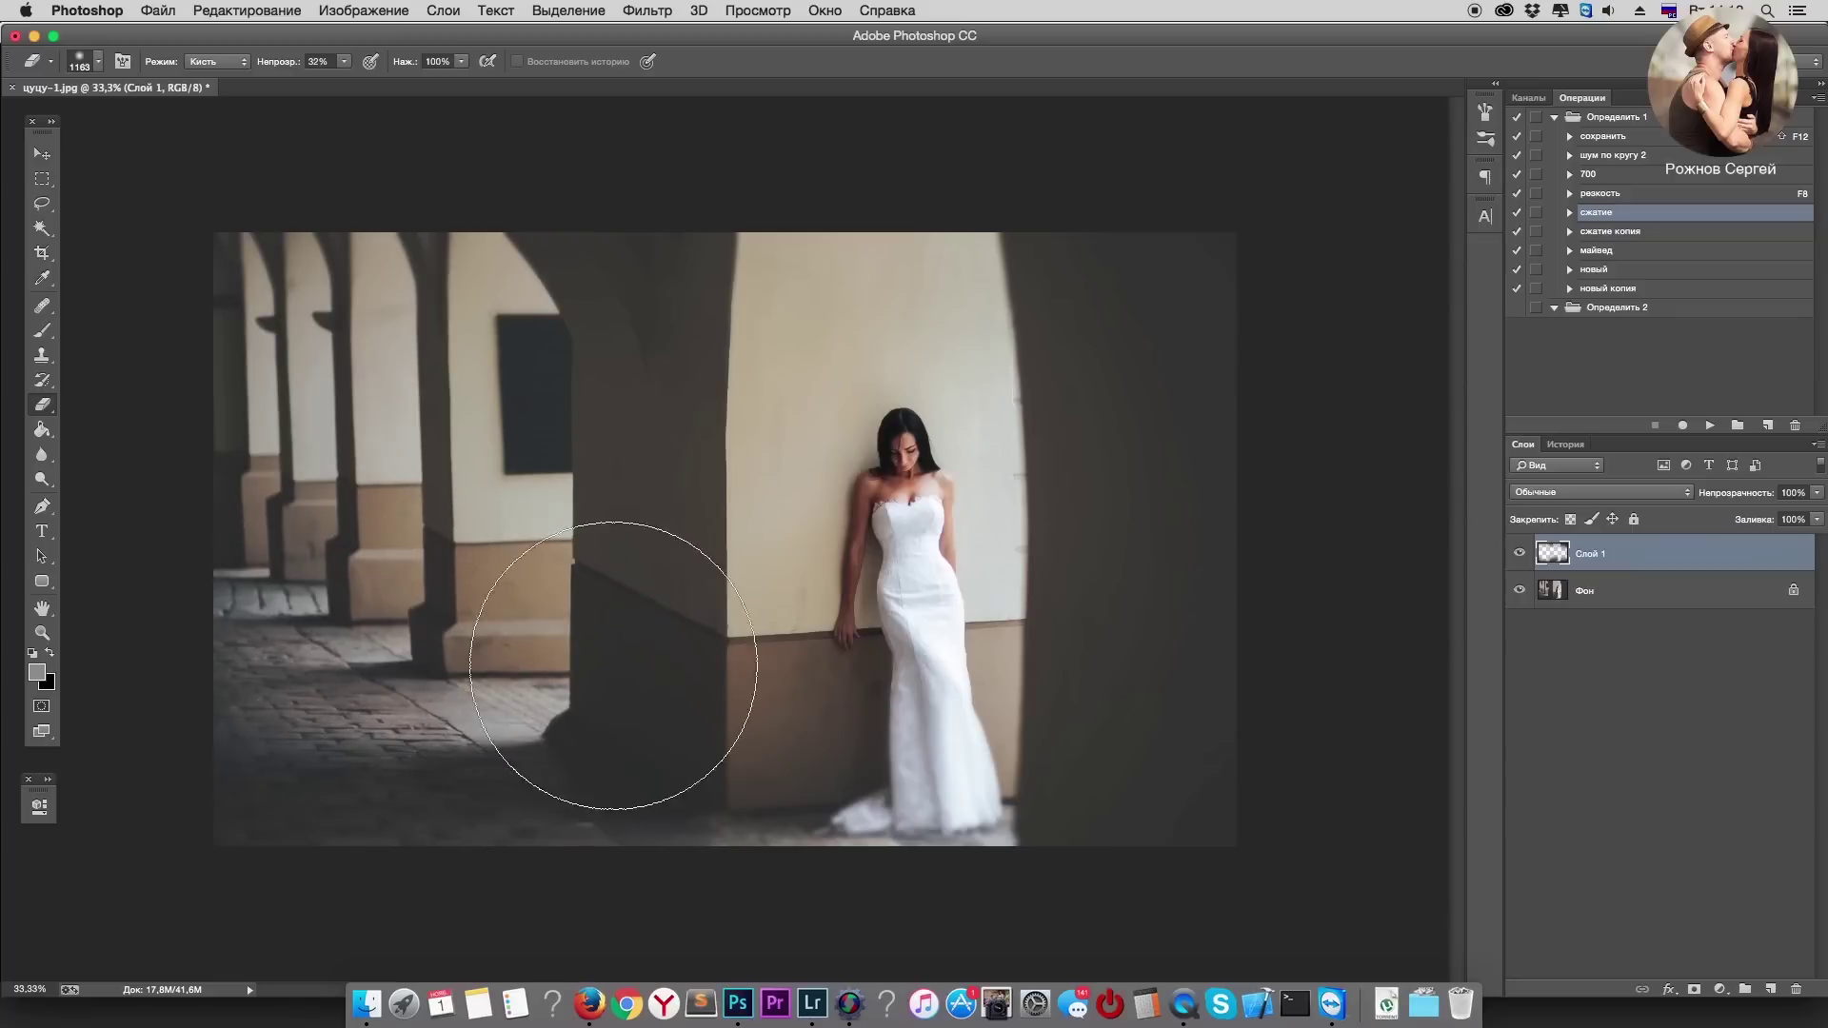
pyautogui.keyDown('shift'); pyautogui.click(1561, 590); pyautogui.keyUp('shift')
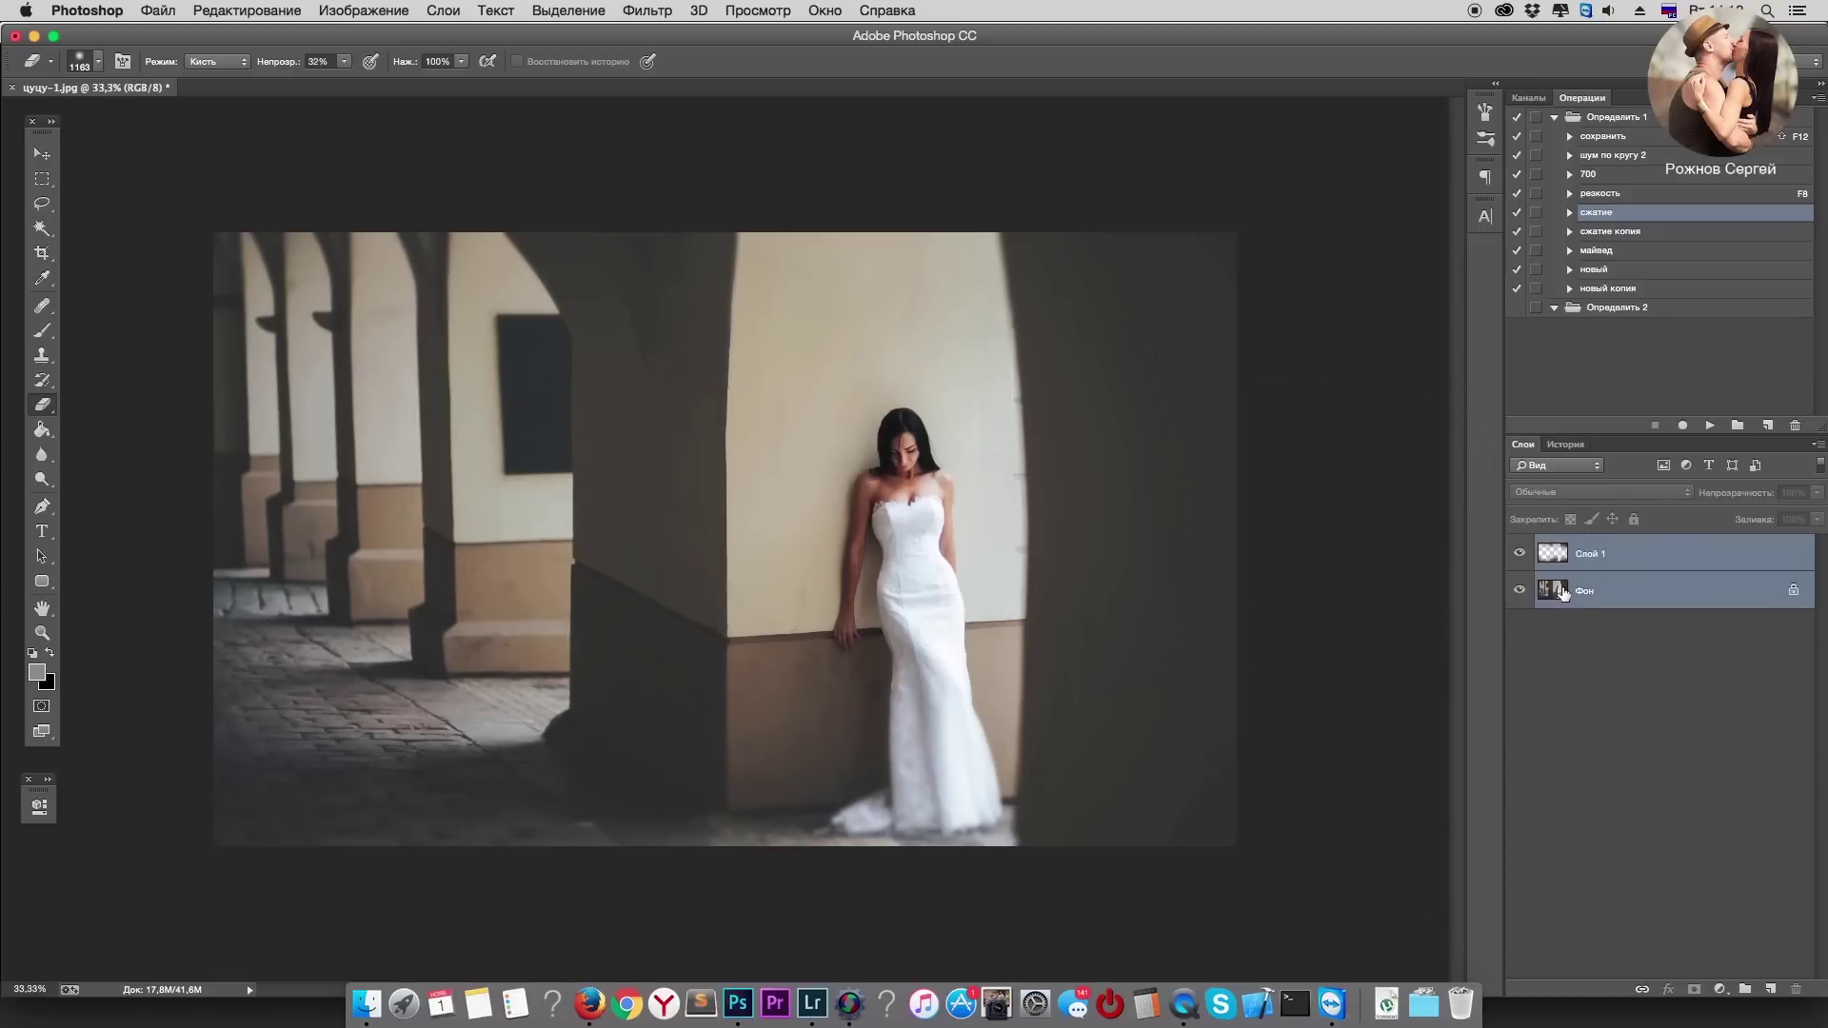
pyautogui.hotkey('ctrl', 'e')
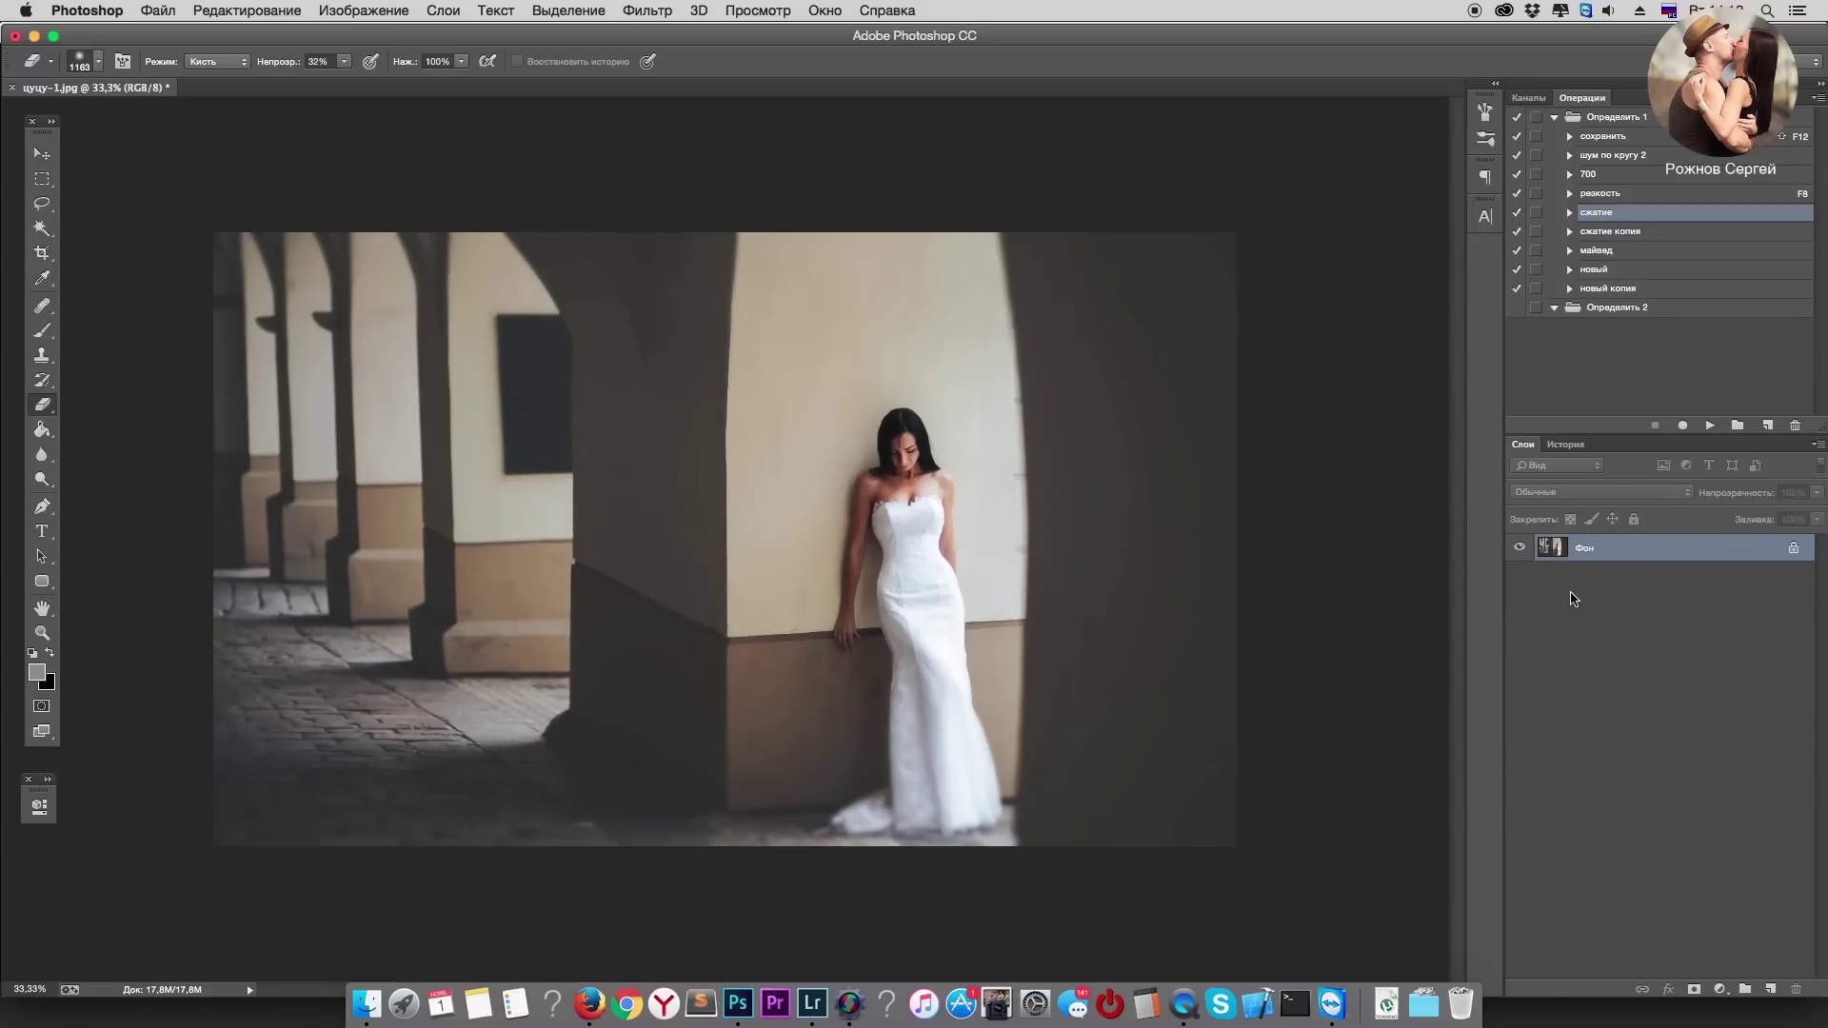
pyautogui.hotkey('ctrl', 'j')
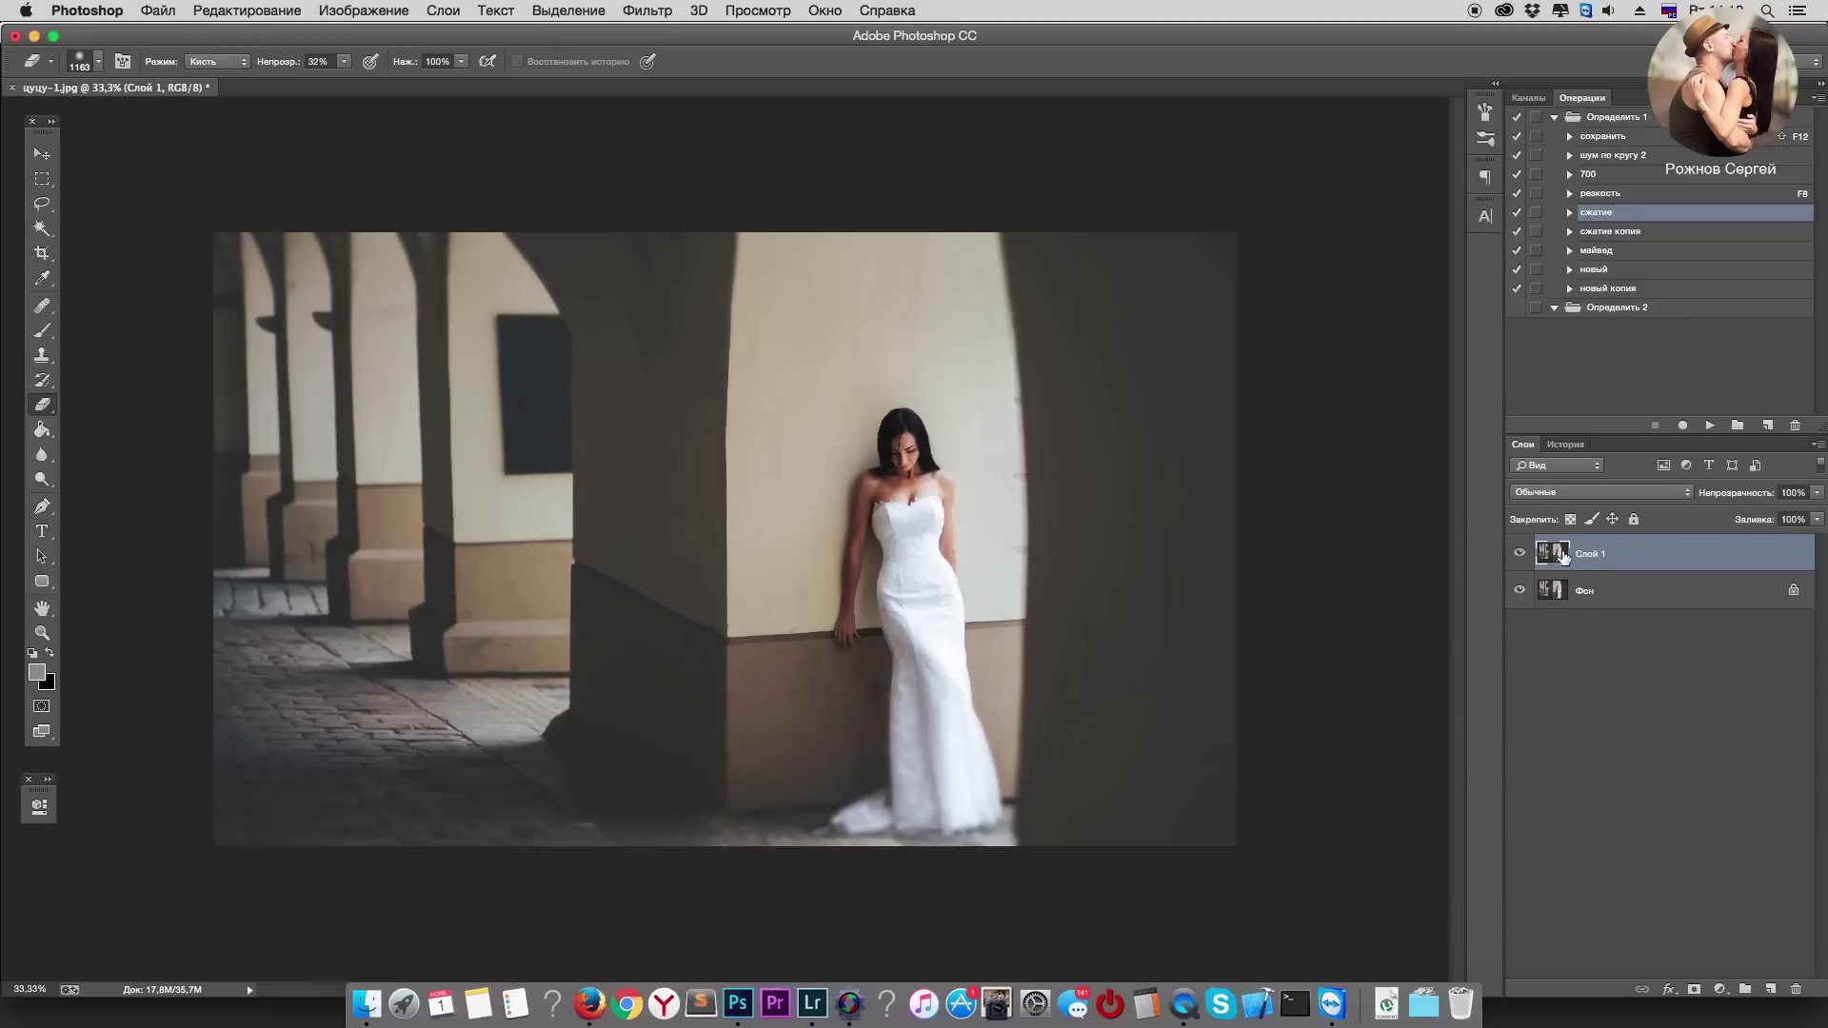
# Step: Set the top copy's blend mode to Screen
pyautogui.click(1576, 492)
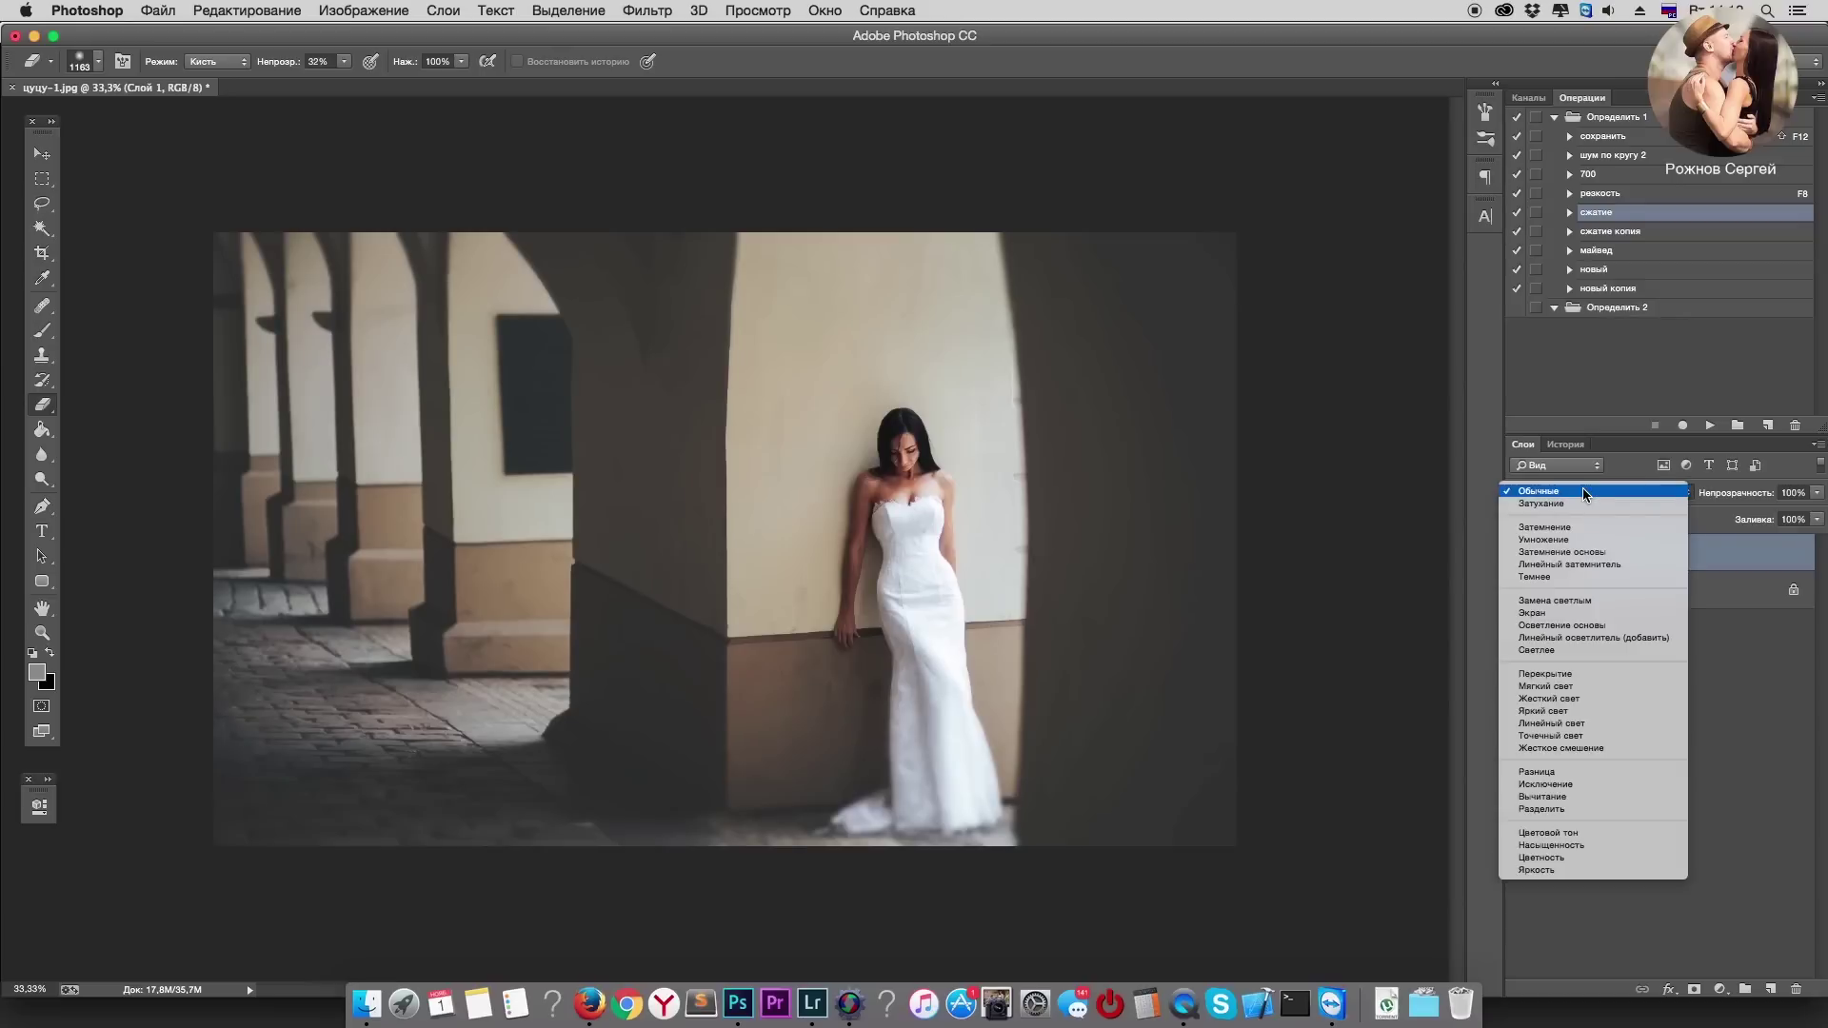
pyautogui.click(1566, 612)
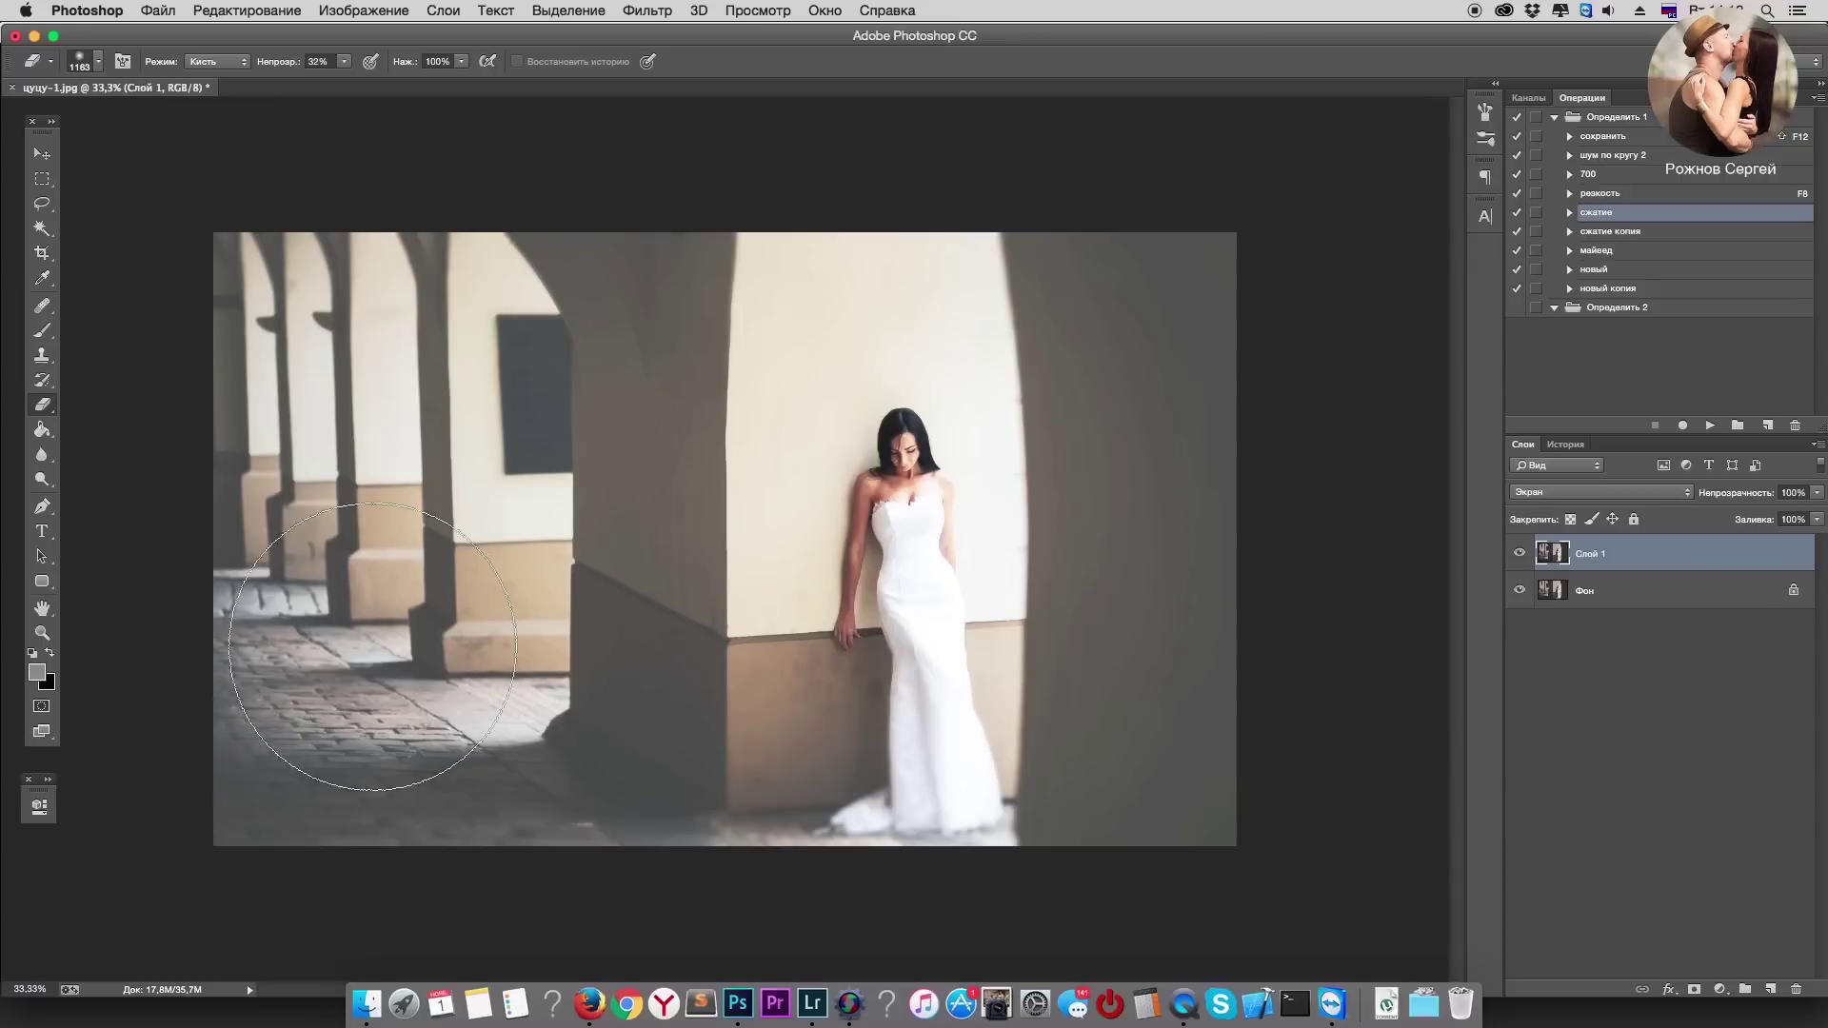
pyautogui.click(41, 155)
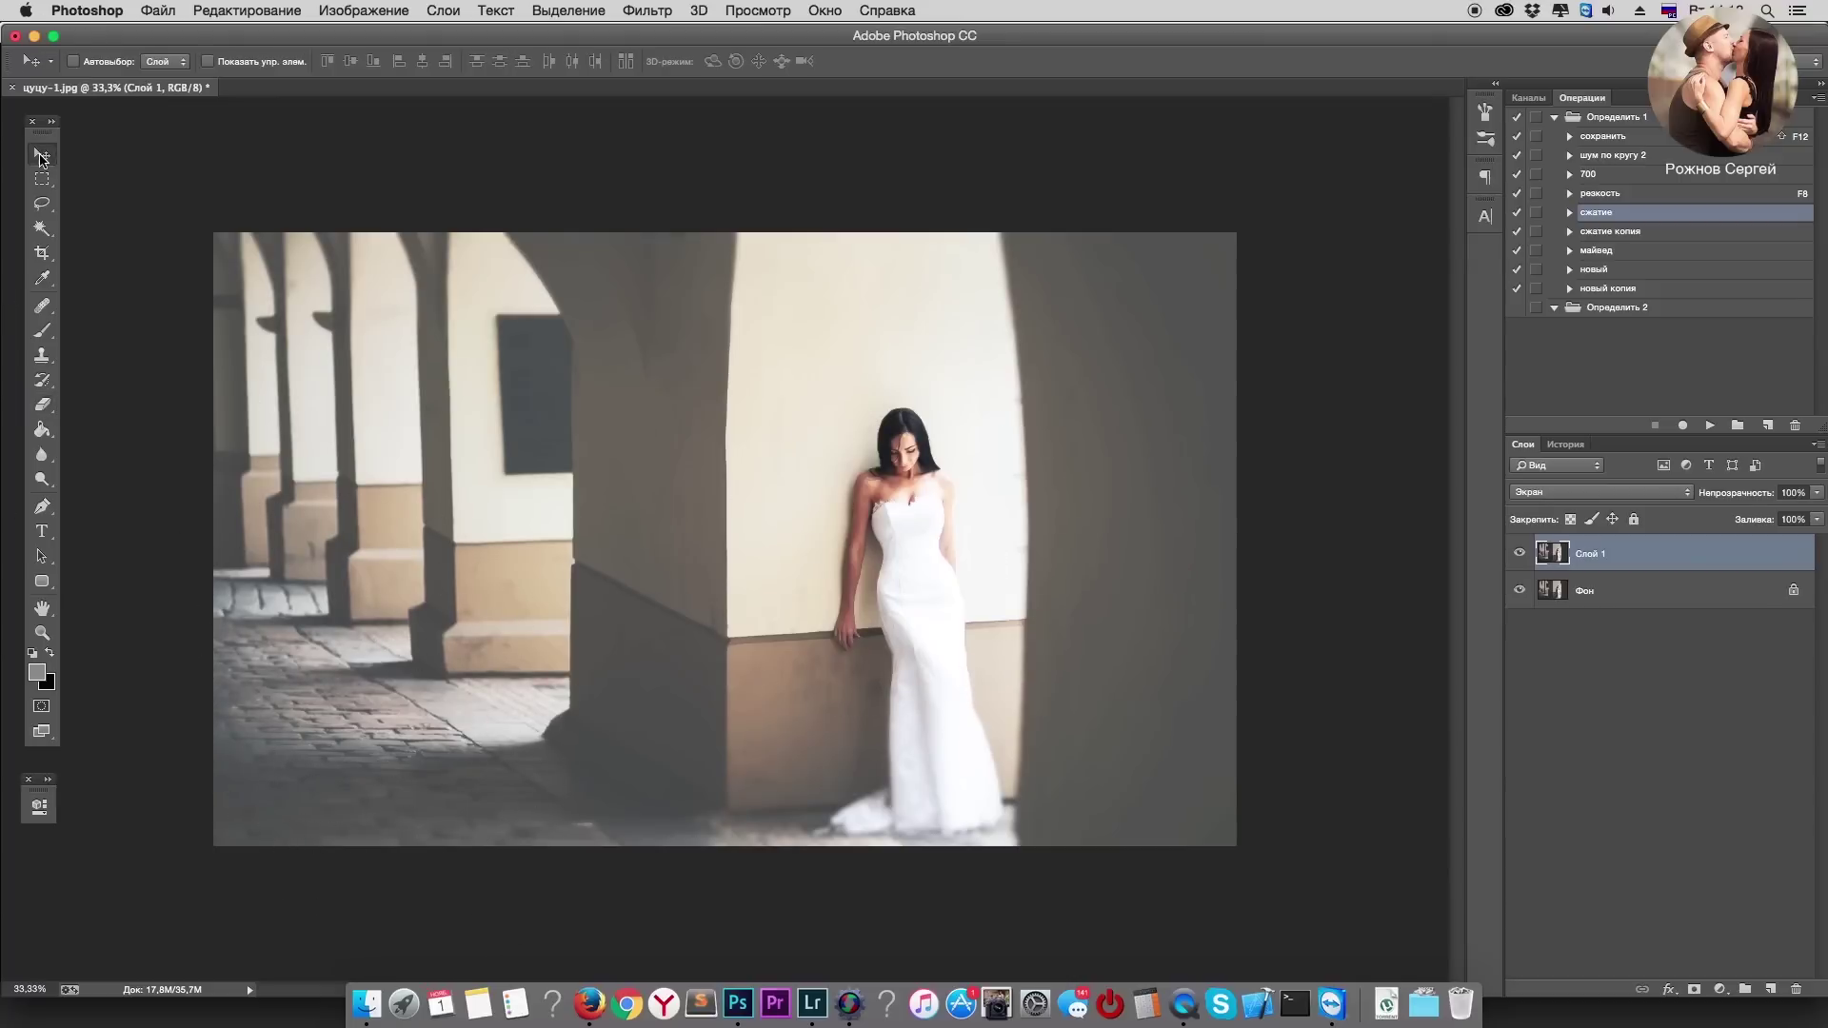
# Step: Split the Blend If This Layer black slider to 65/168 so only lighter tones brighten
pyautogui.doubleClick(1558, 557)
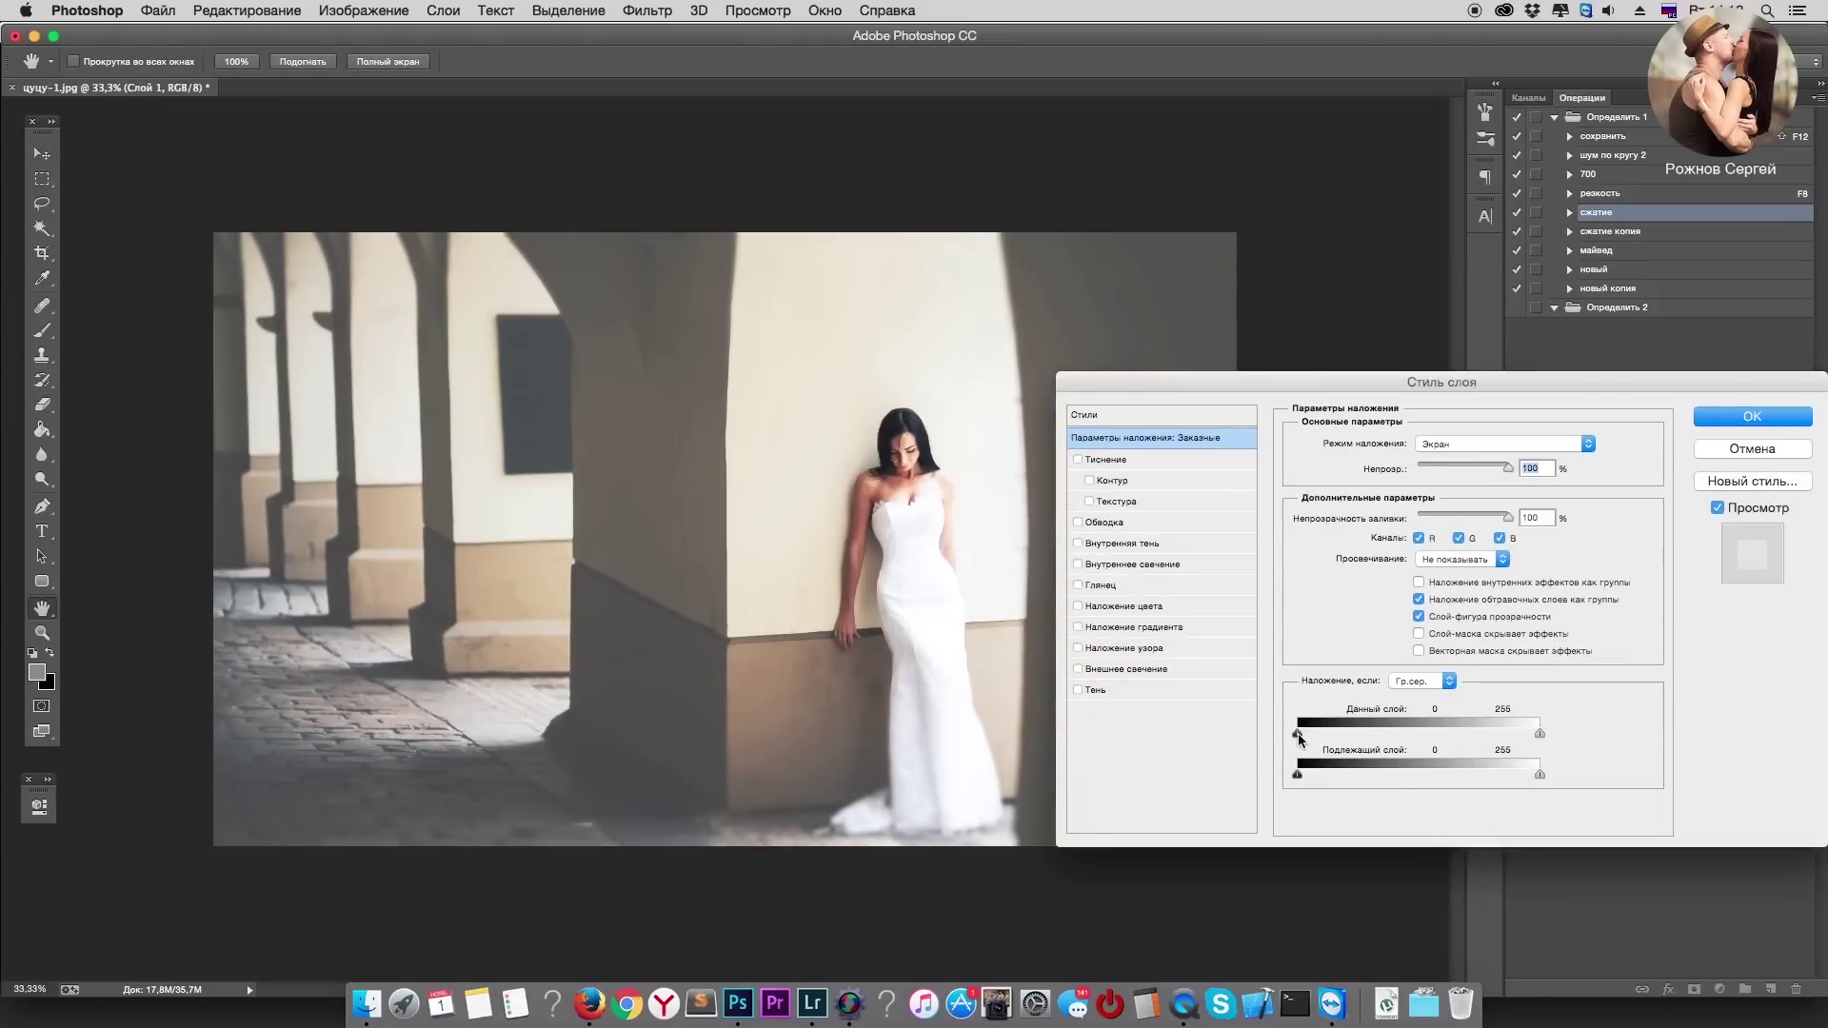
pyautogui.moveTo(1314, 742); pyautogui.dragTo(1347, 743)
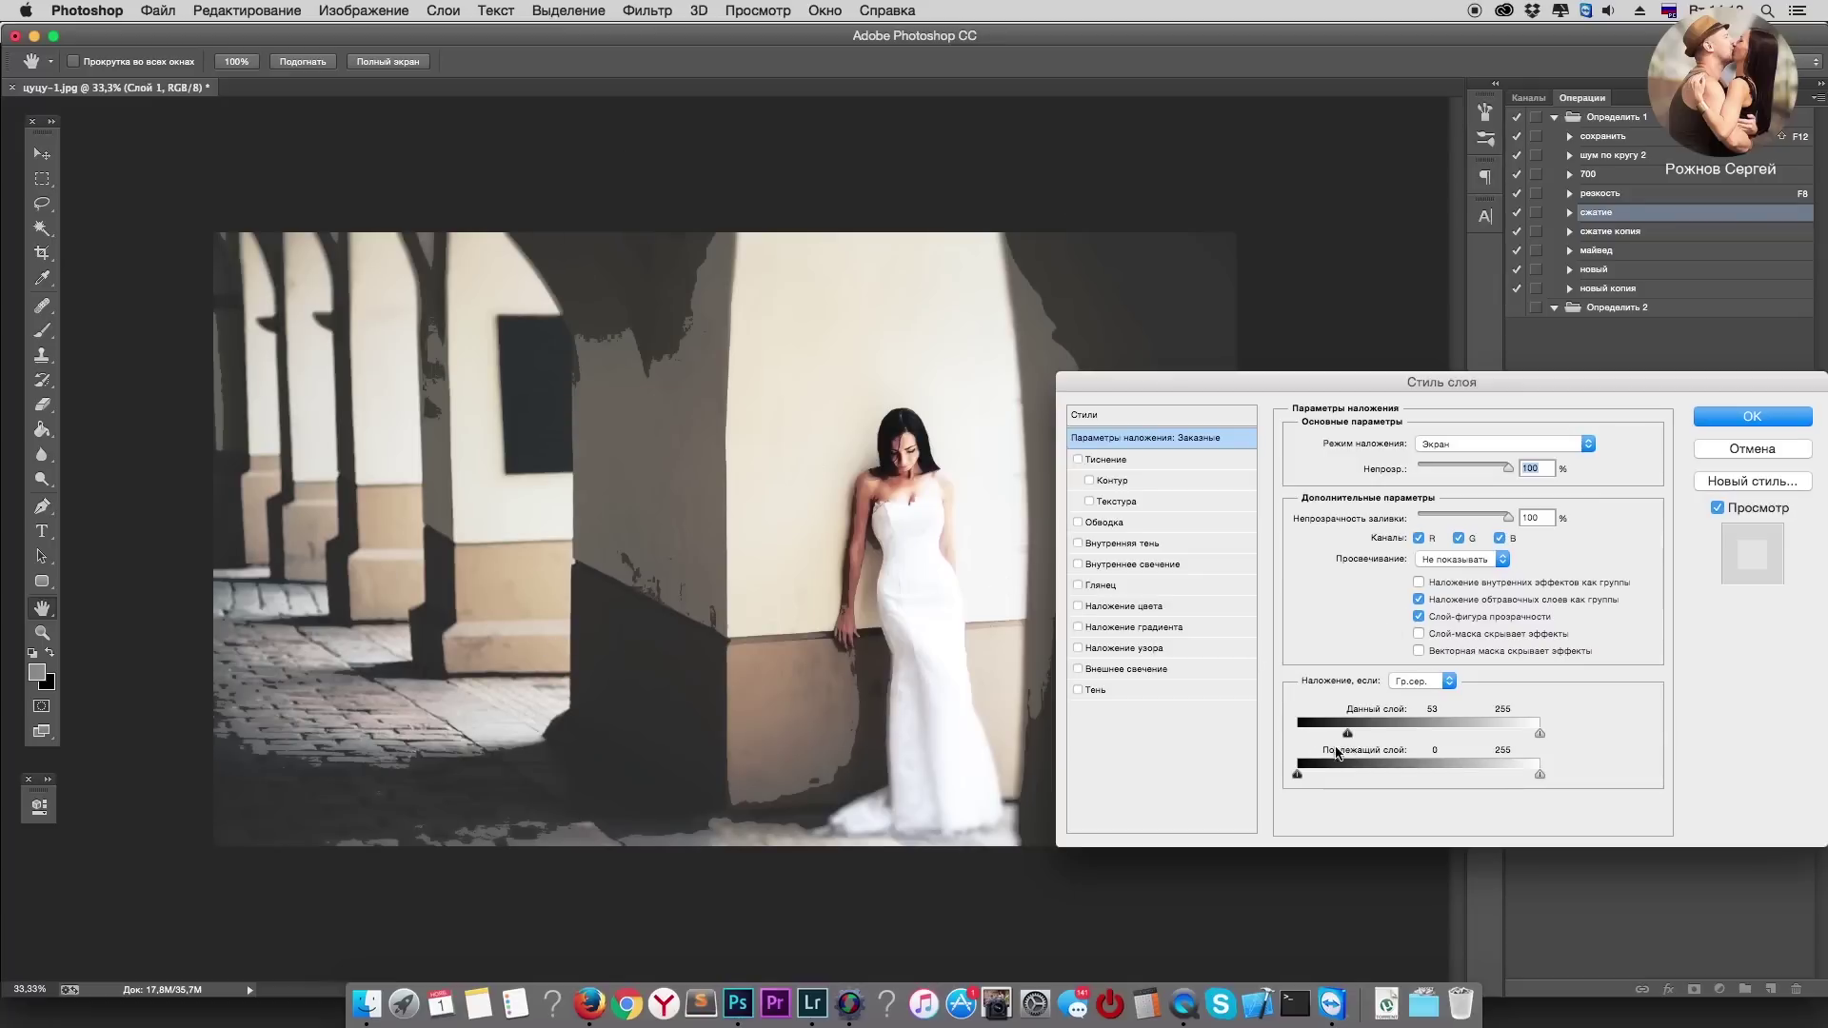
pyautogui.moveTo(1349, 738); pyautogui.dragTo(1361, 744)
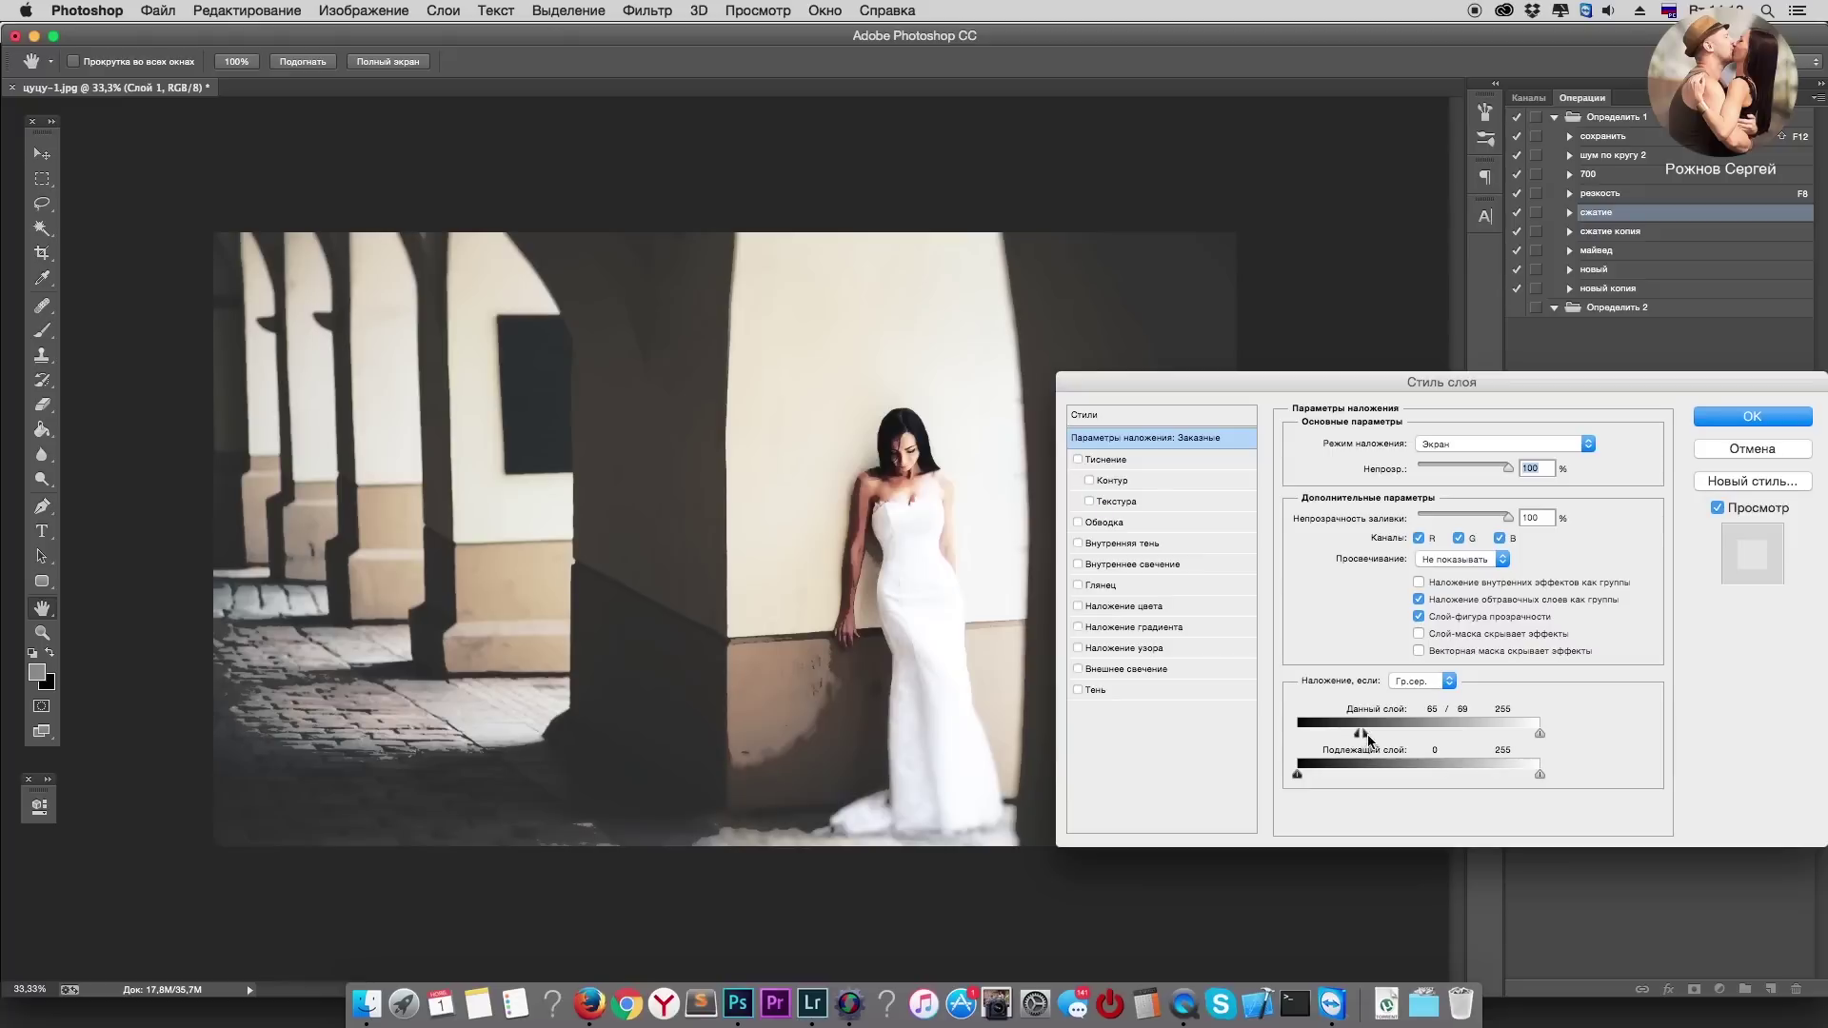
pyautogui.moveTo(1360, 735); pyautogui.dragTo(1459, 743)
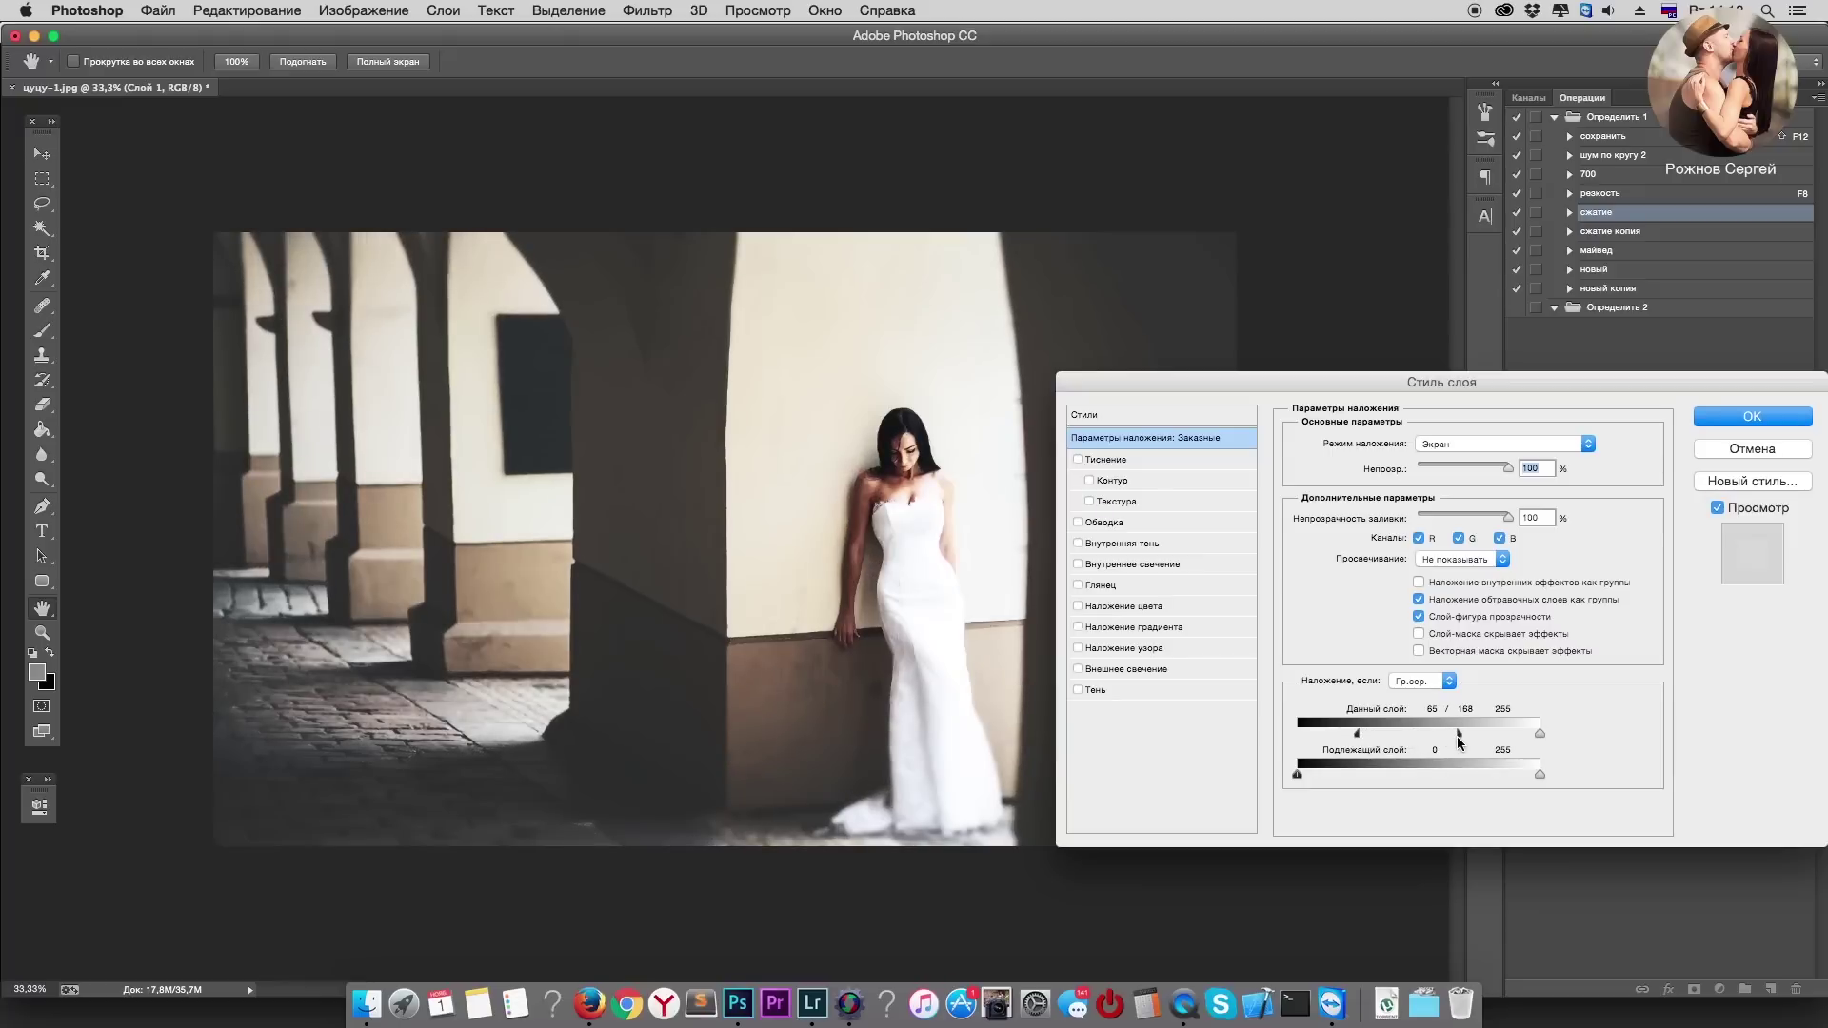
pyautogui.click(1788, 419)
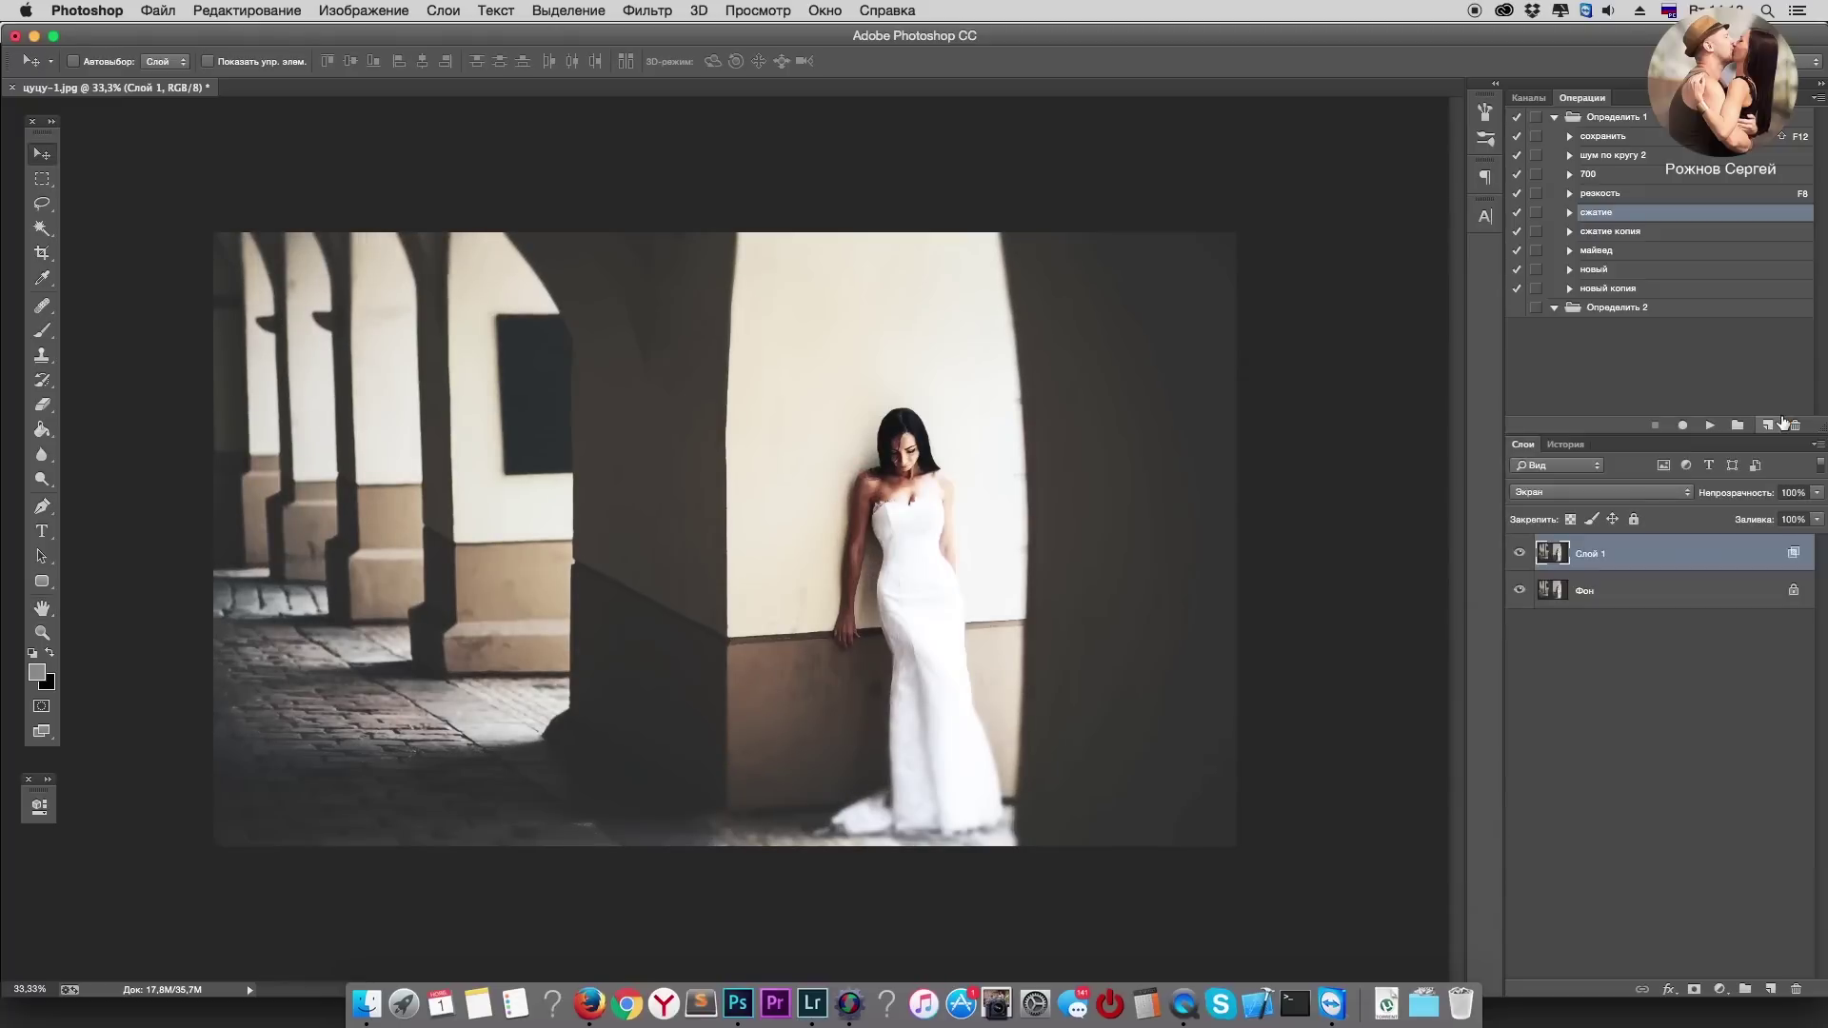
# Step: Add a black mask and paint the brightening onto the lower-left floor with a 514 px brush
pyautogui.keyDown('alt'); pyautogui.click(1695, 990); pyautogui.keyUp('alt')
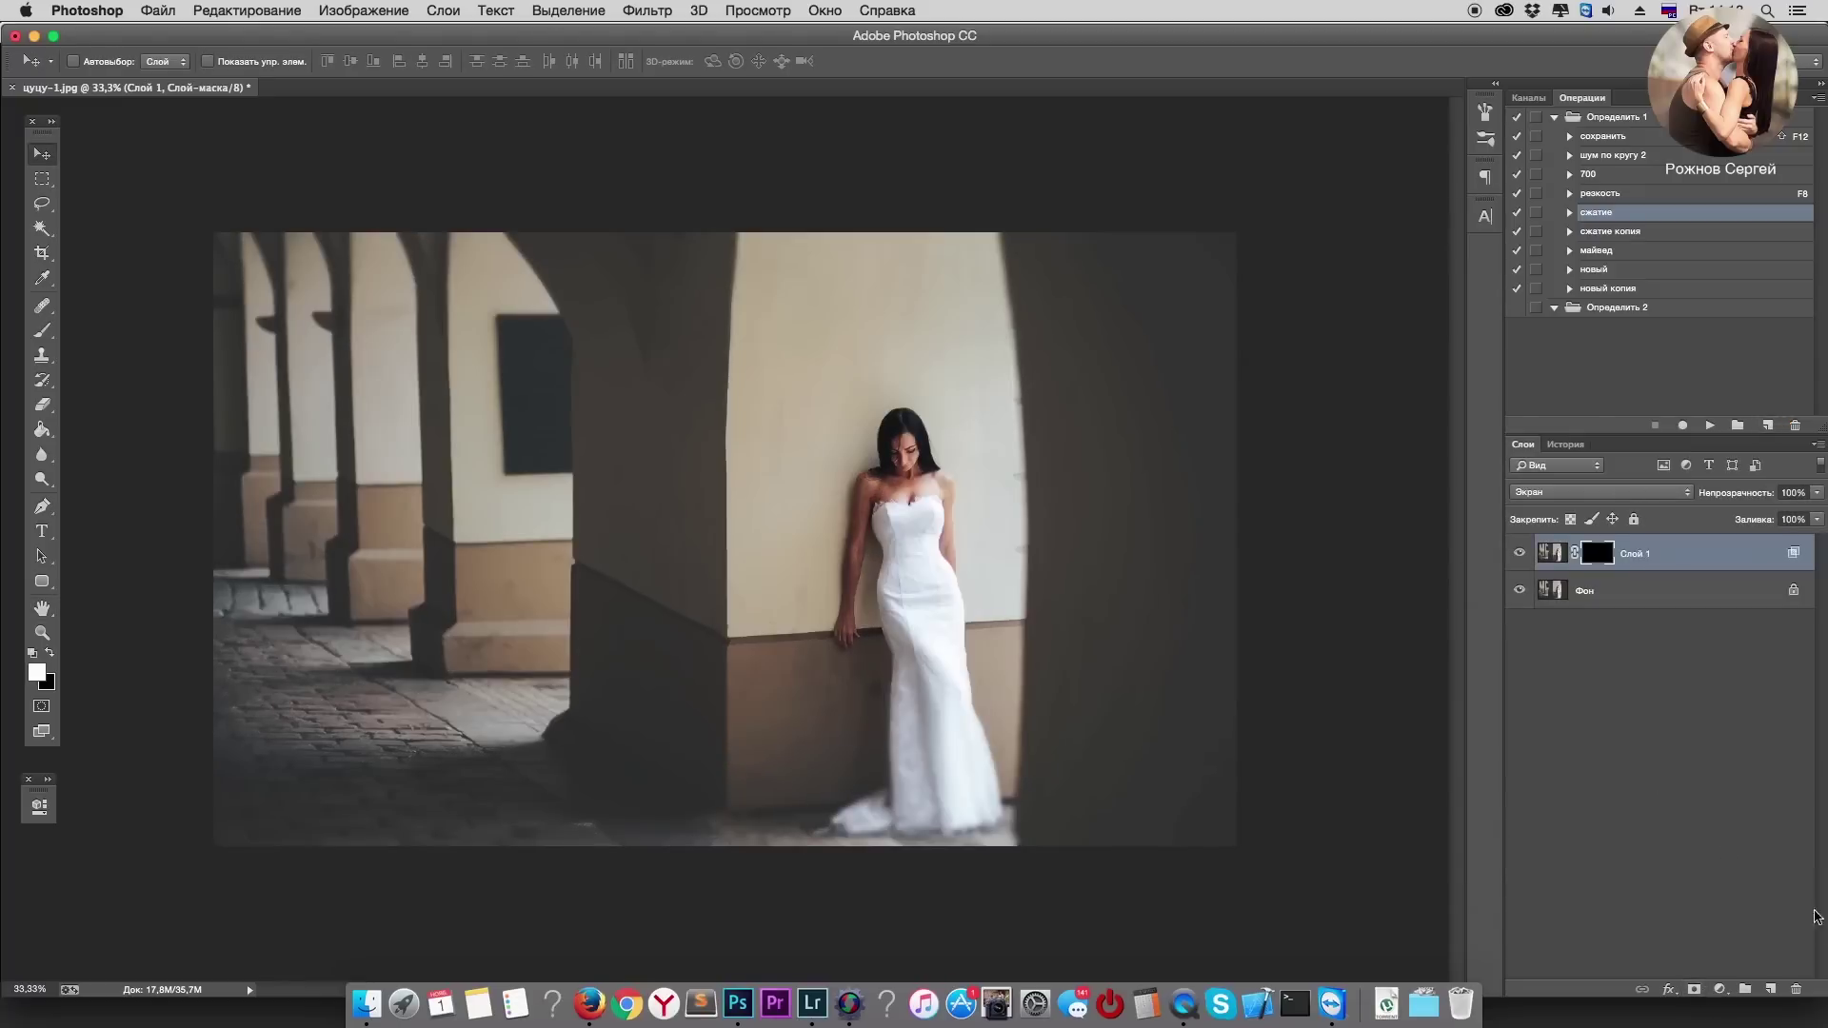
pyautogui.click(43, 332)
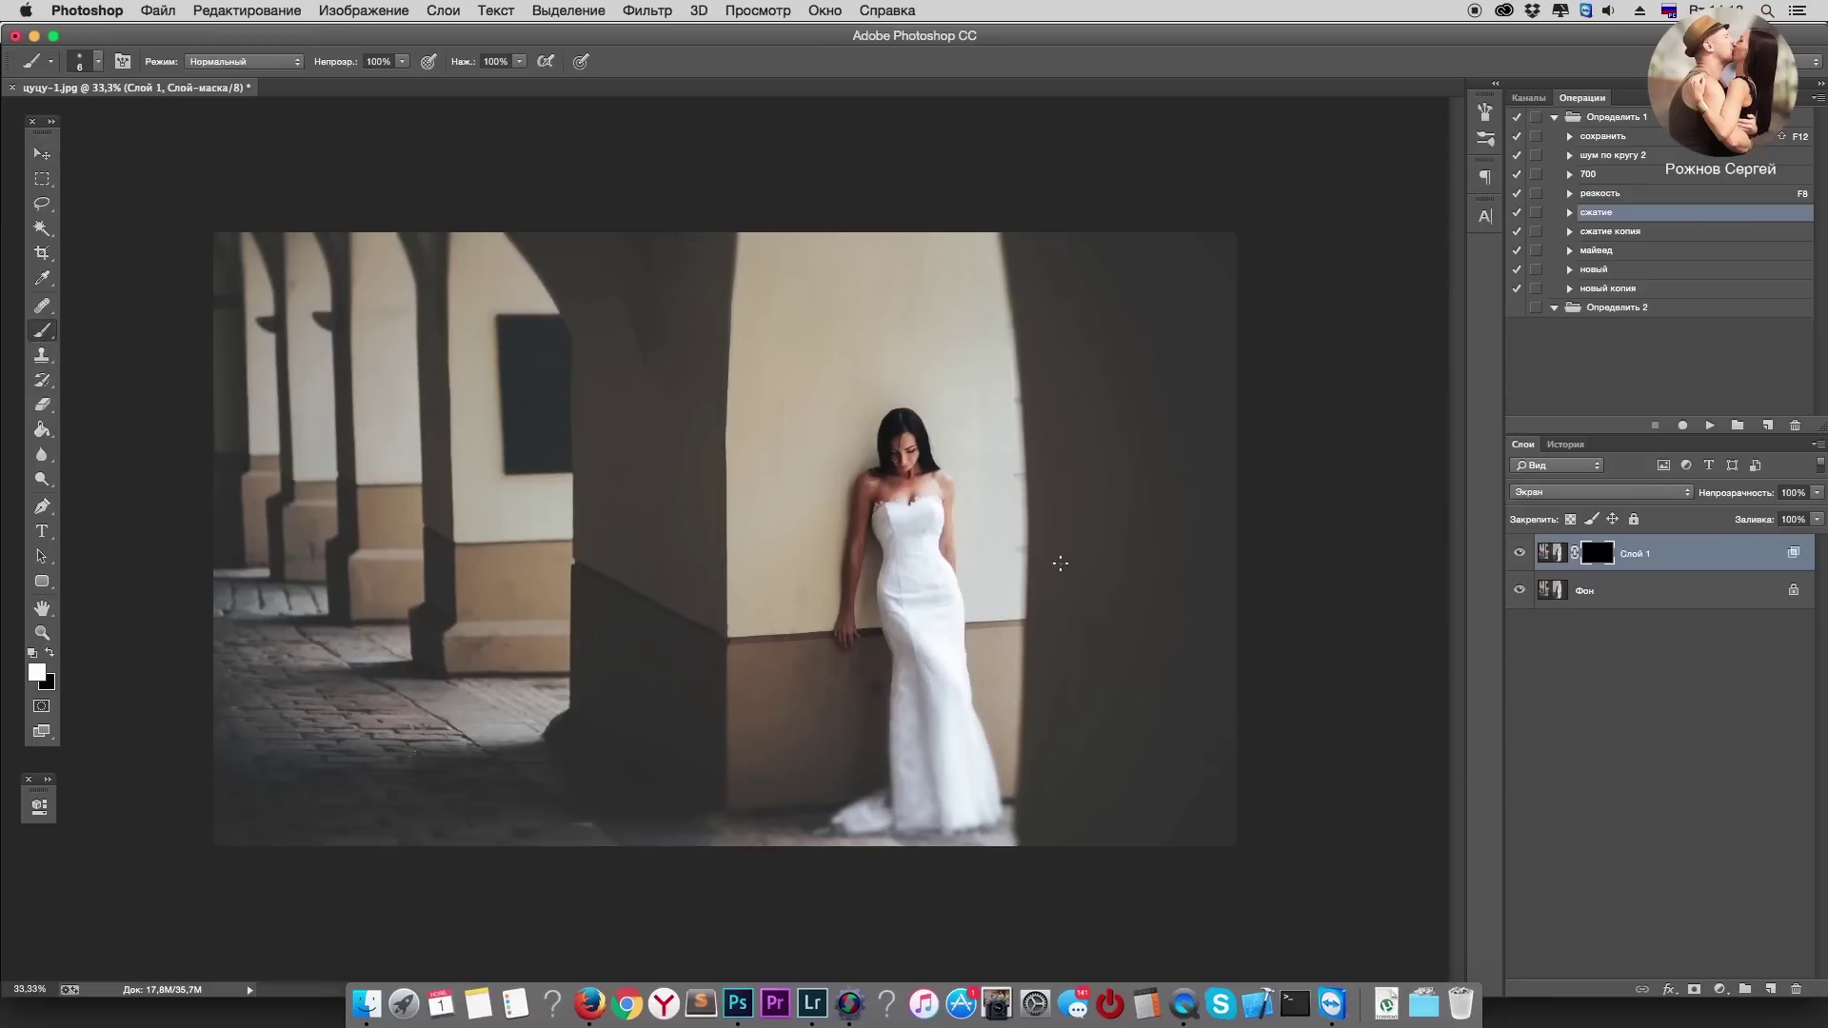
pyautogui.rightClick(453, 696)
pyautogui.moveTo(631, 736); pyautogui.dragTo(667, 747)
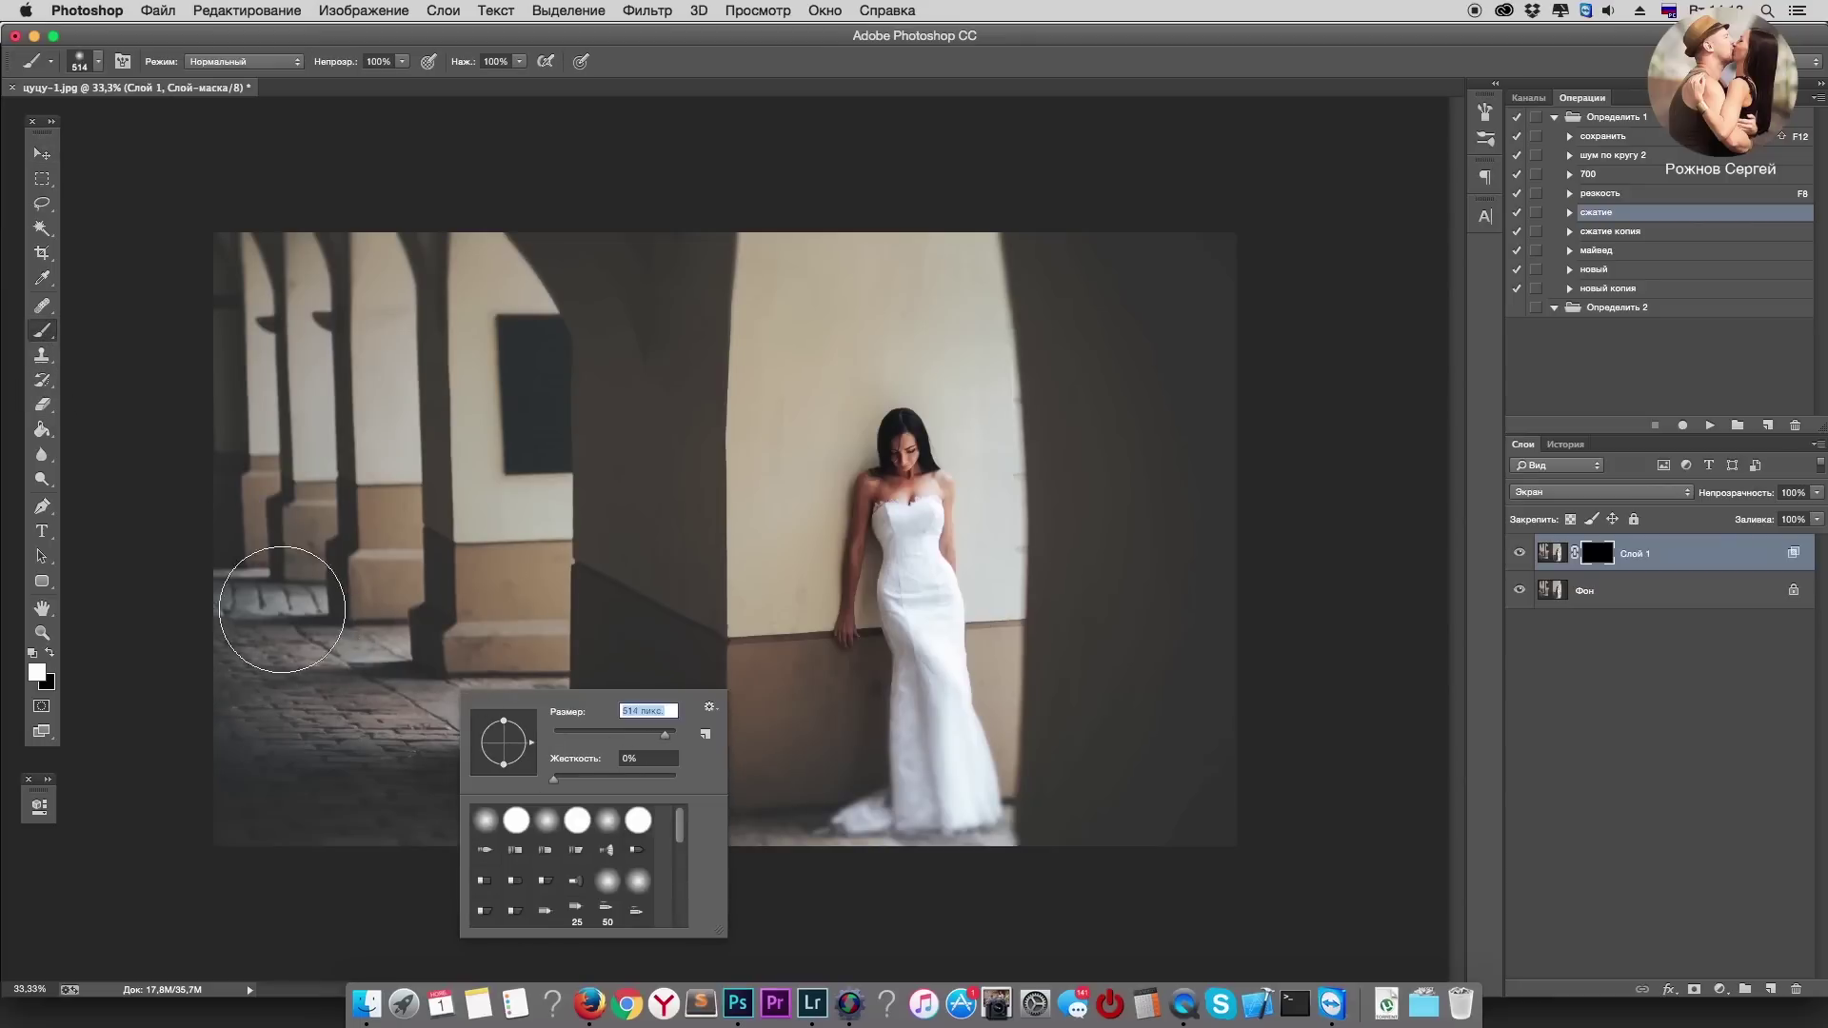
pyautogui.moveTo(664, 747); pyautogui.dragTo(670, 748)
pyautogui.moveTo(406, 776); pyautogui.dragTo(514, 738)
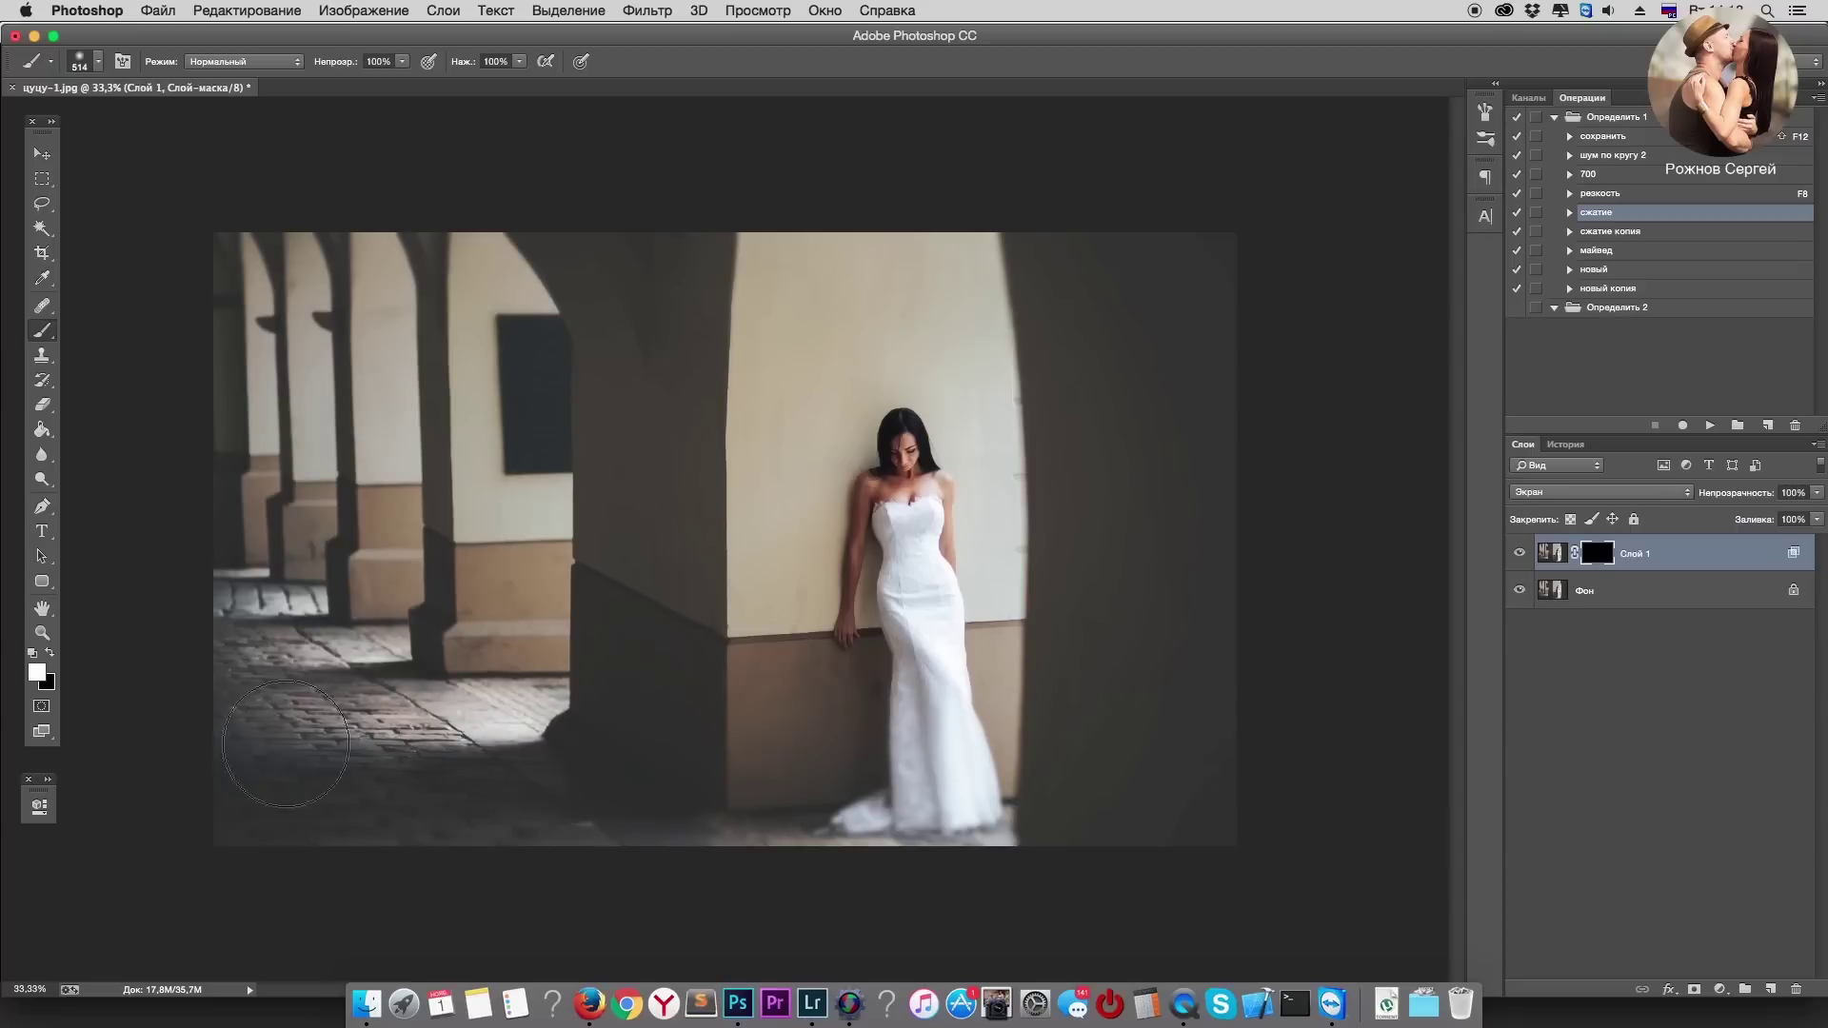
# Step: Hide the brightening again on part of the floor, then merge Слой 1 into Фон
pyautogui.click(1519, 552)
pyautogui.click(50, 653)
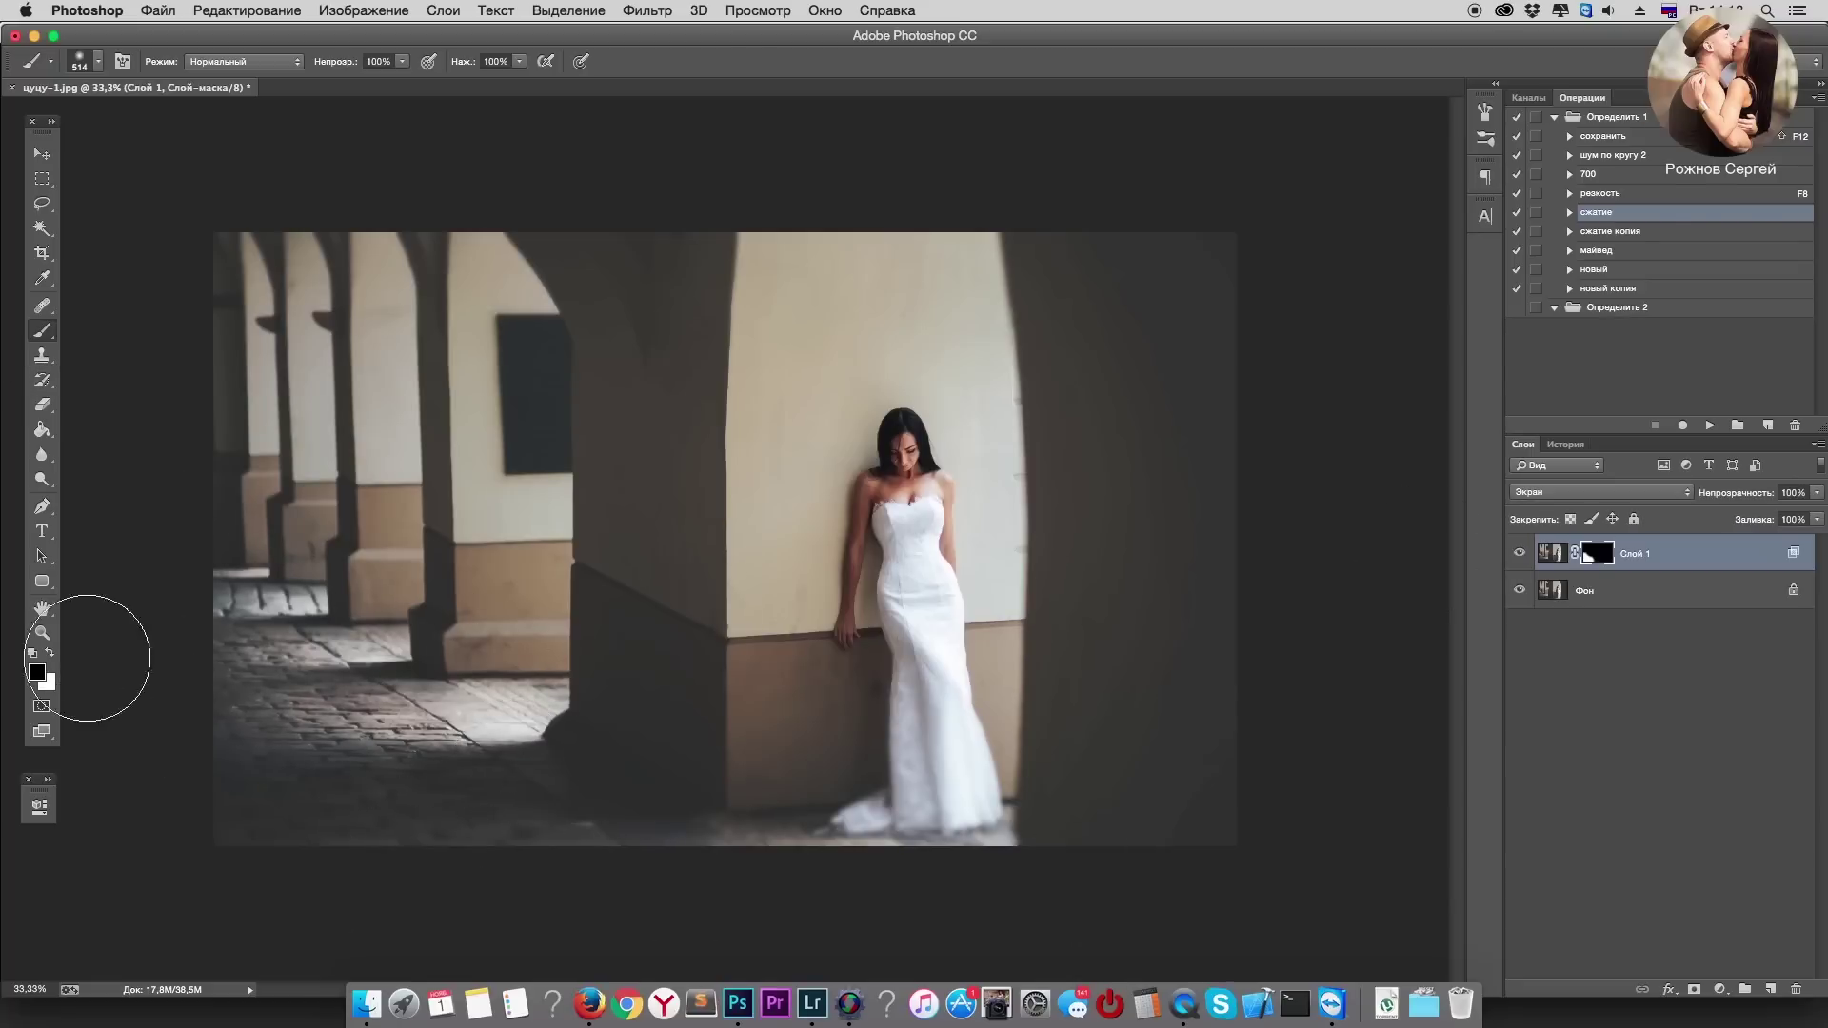
pyautogui.moveTo(484, 677); pyautogui.dragTo(276, 552)
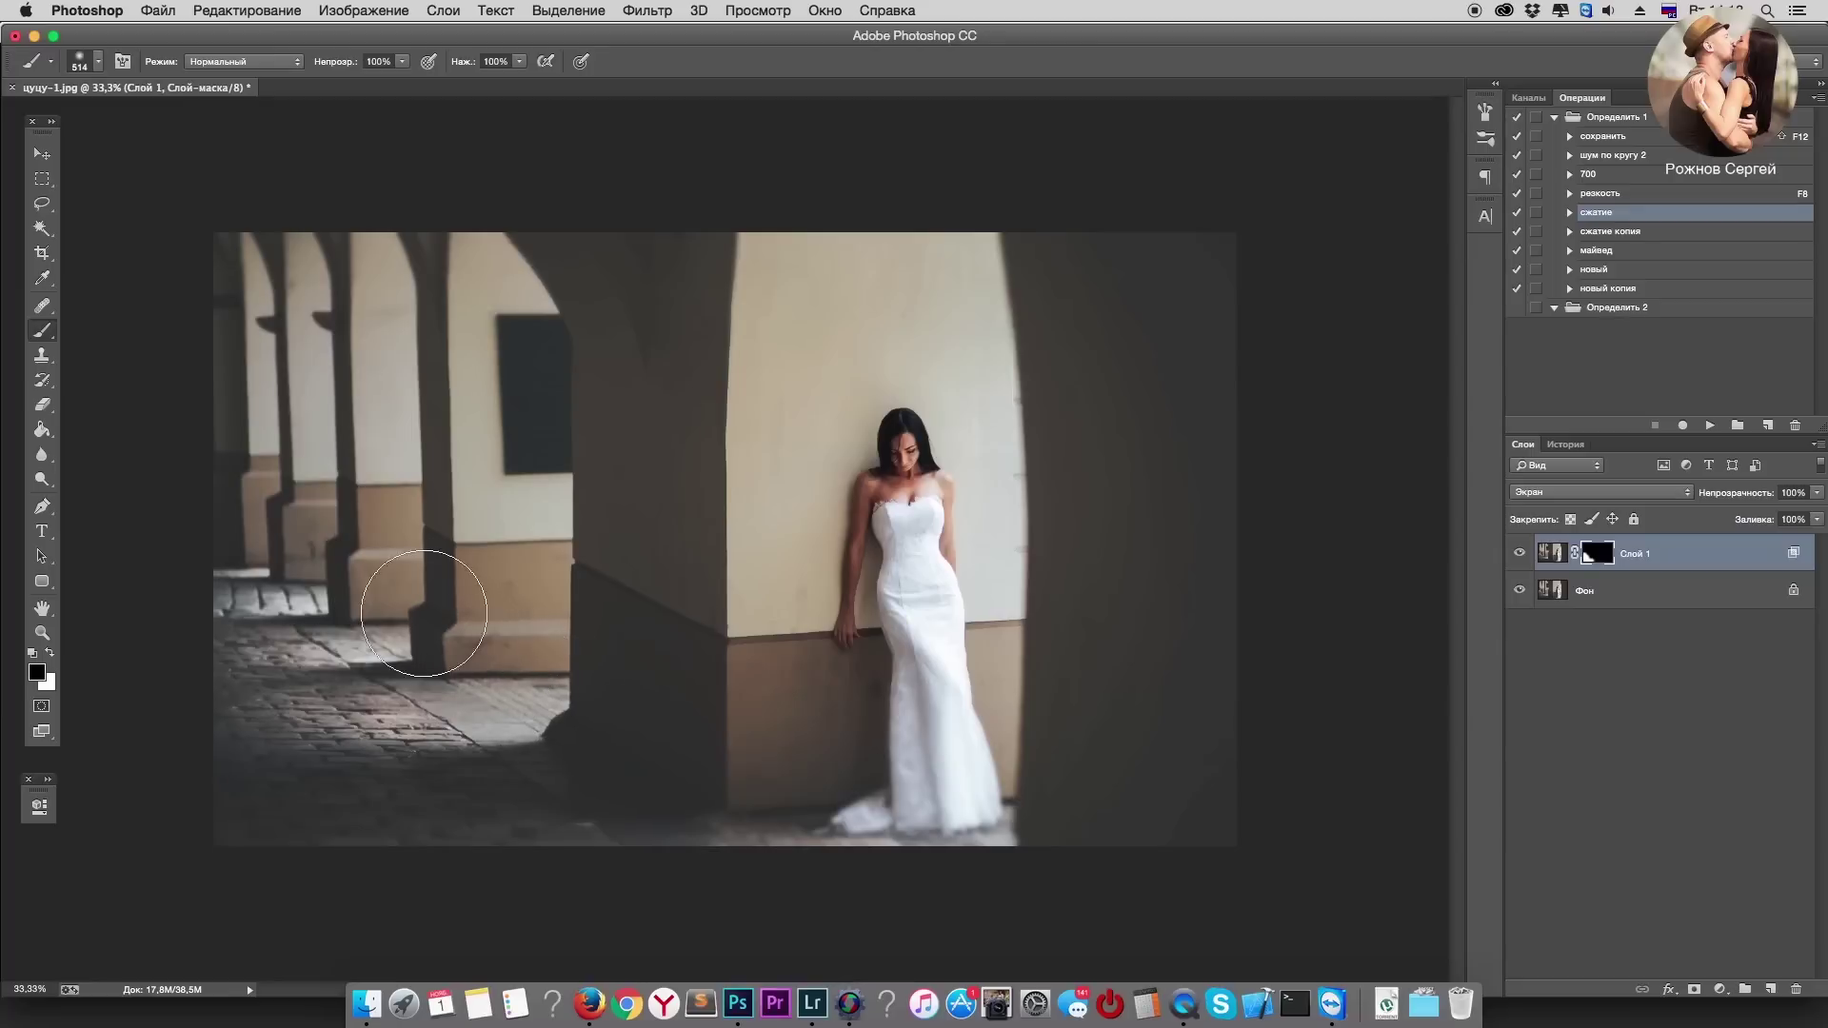
pyautogui.click(1522, 552)
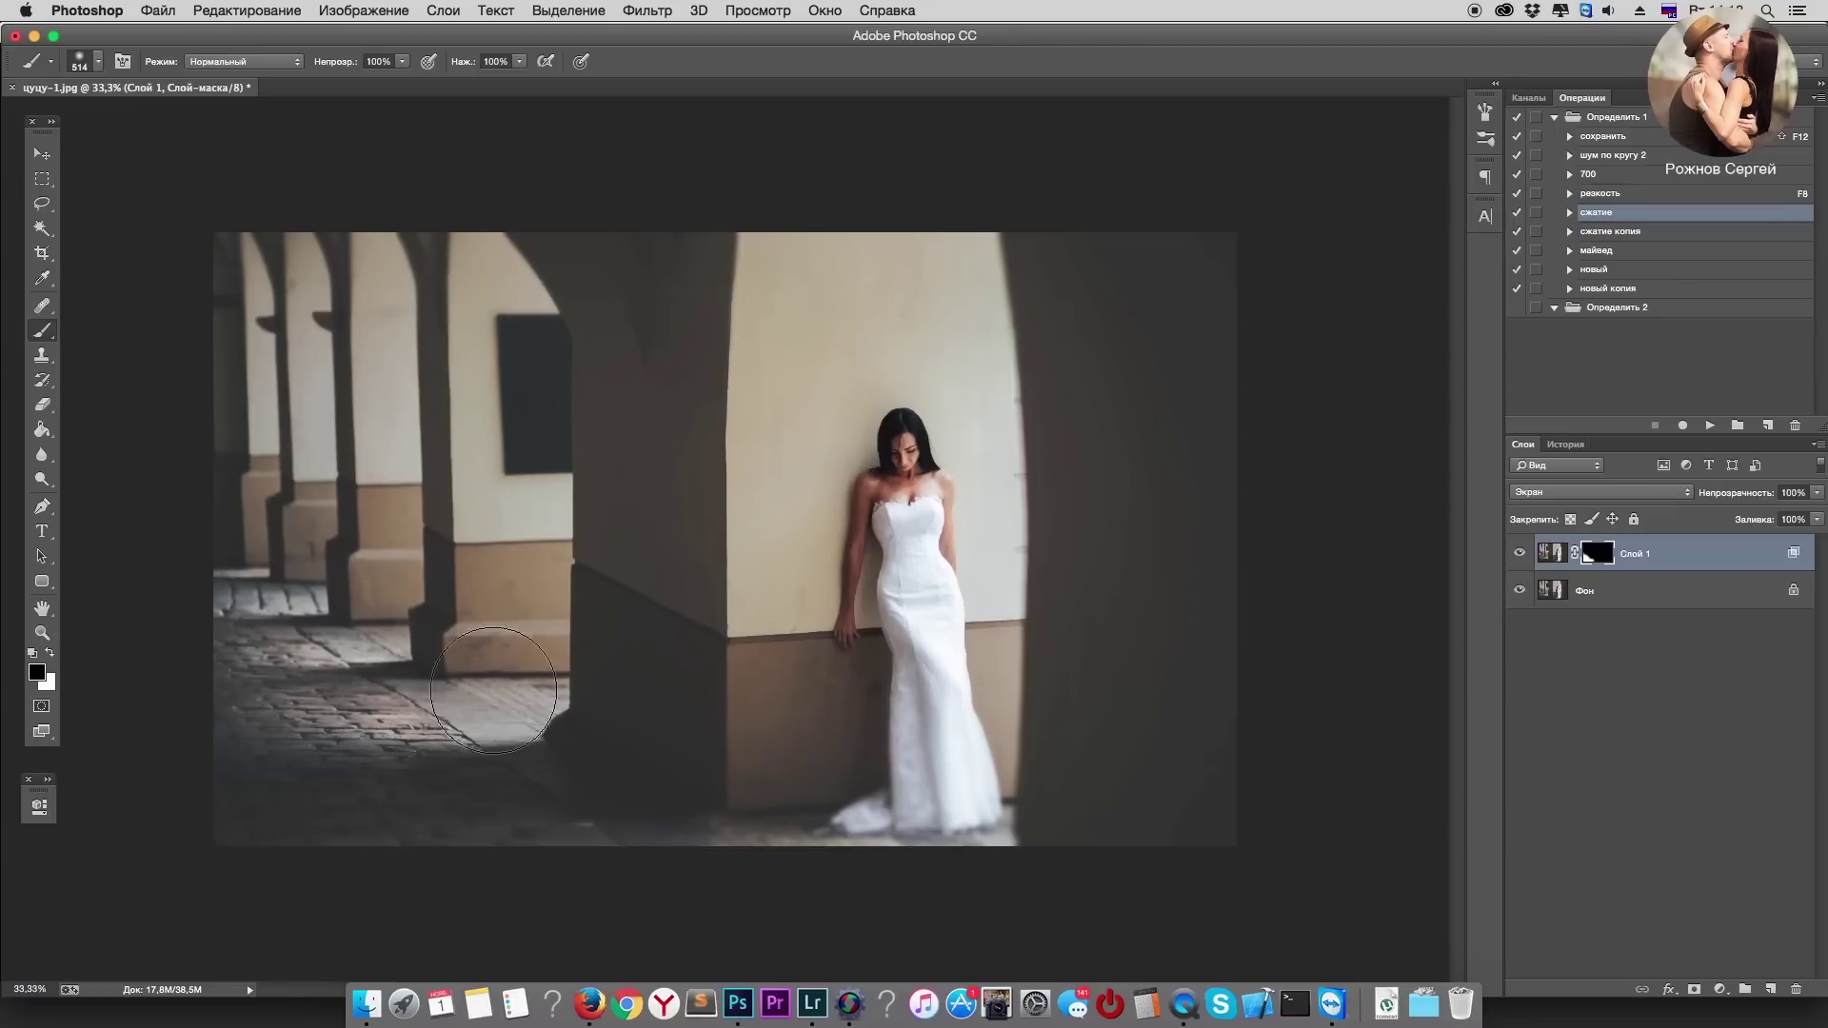
pyautogui.keyDown('shift'); pyautogui.click(1546, 602); pyautogui.keyUp('shift')
pyautogui.hotkey('ctrl', 'e')
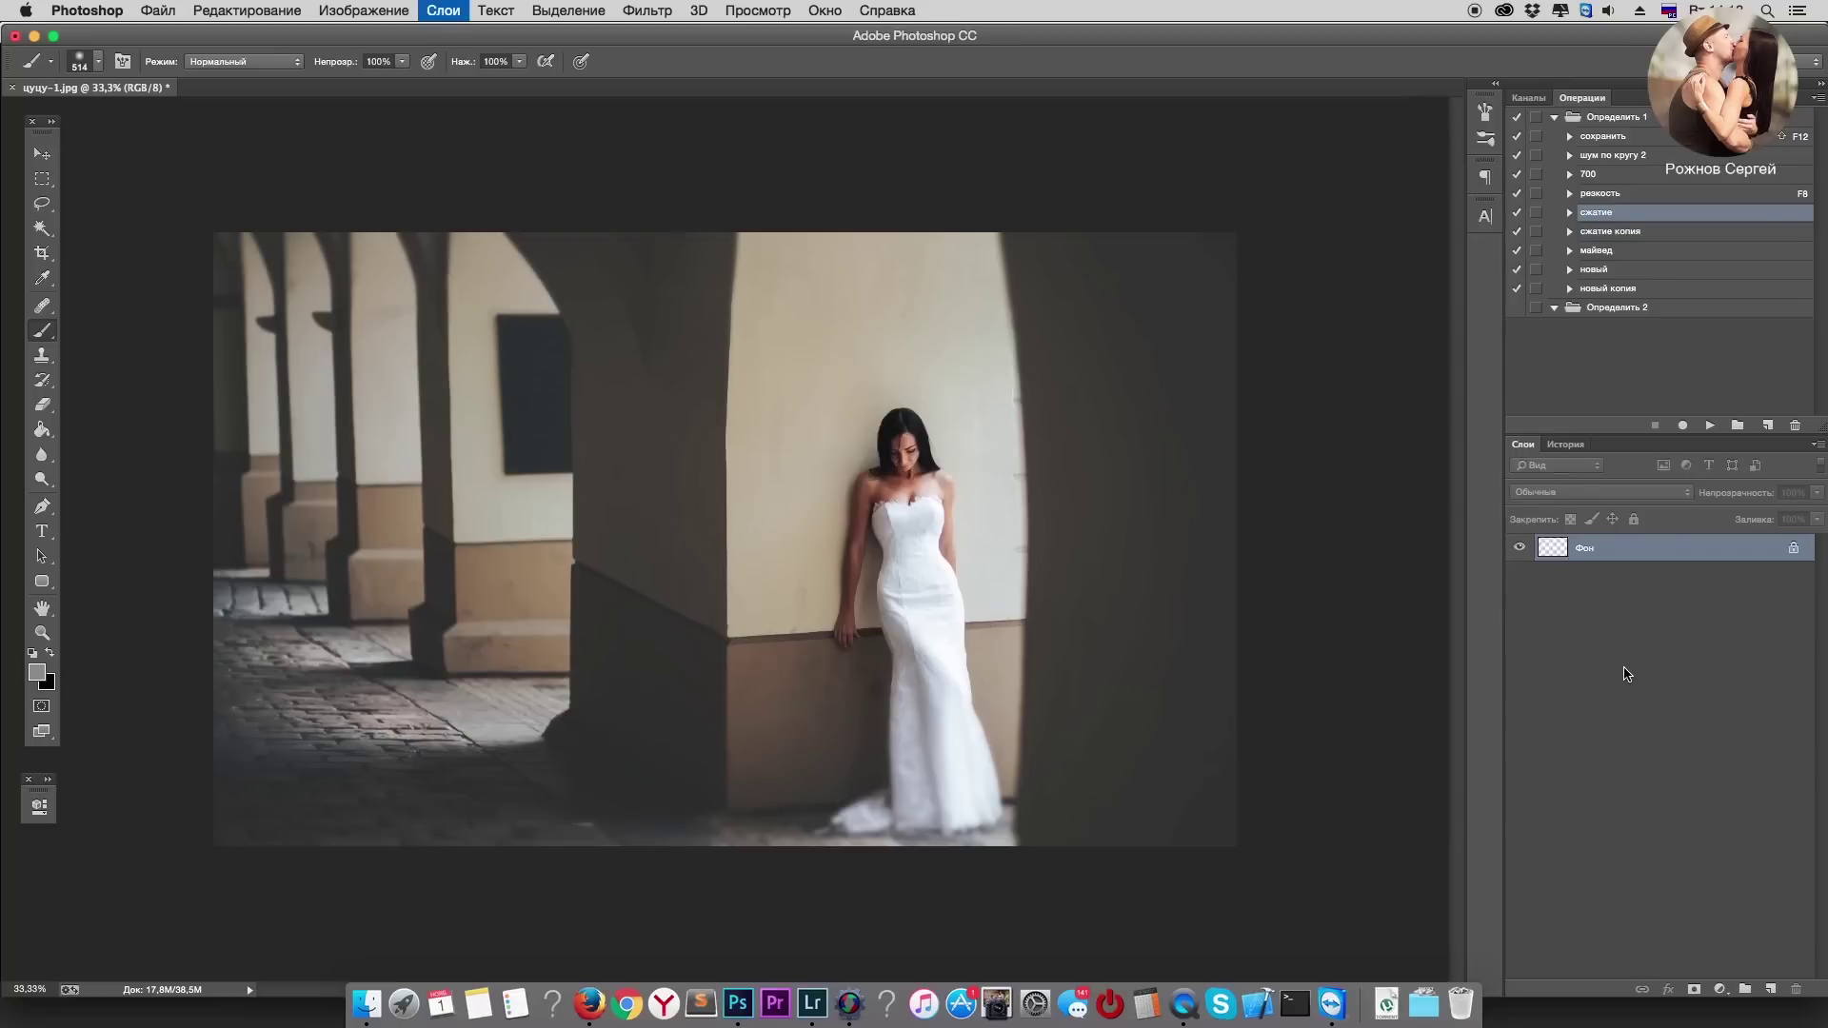
# Step: Duplicate the photo and add 9% monochrome noise to the copy
pyautogui.hotkey('ctrl', 'j')
pyautogui.click(678, 19)
pyautogui.moveTo(649, 377)
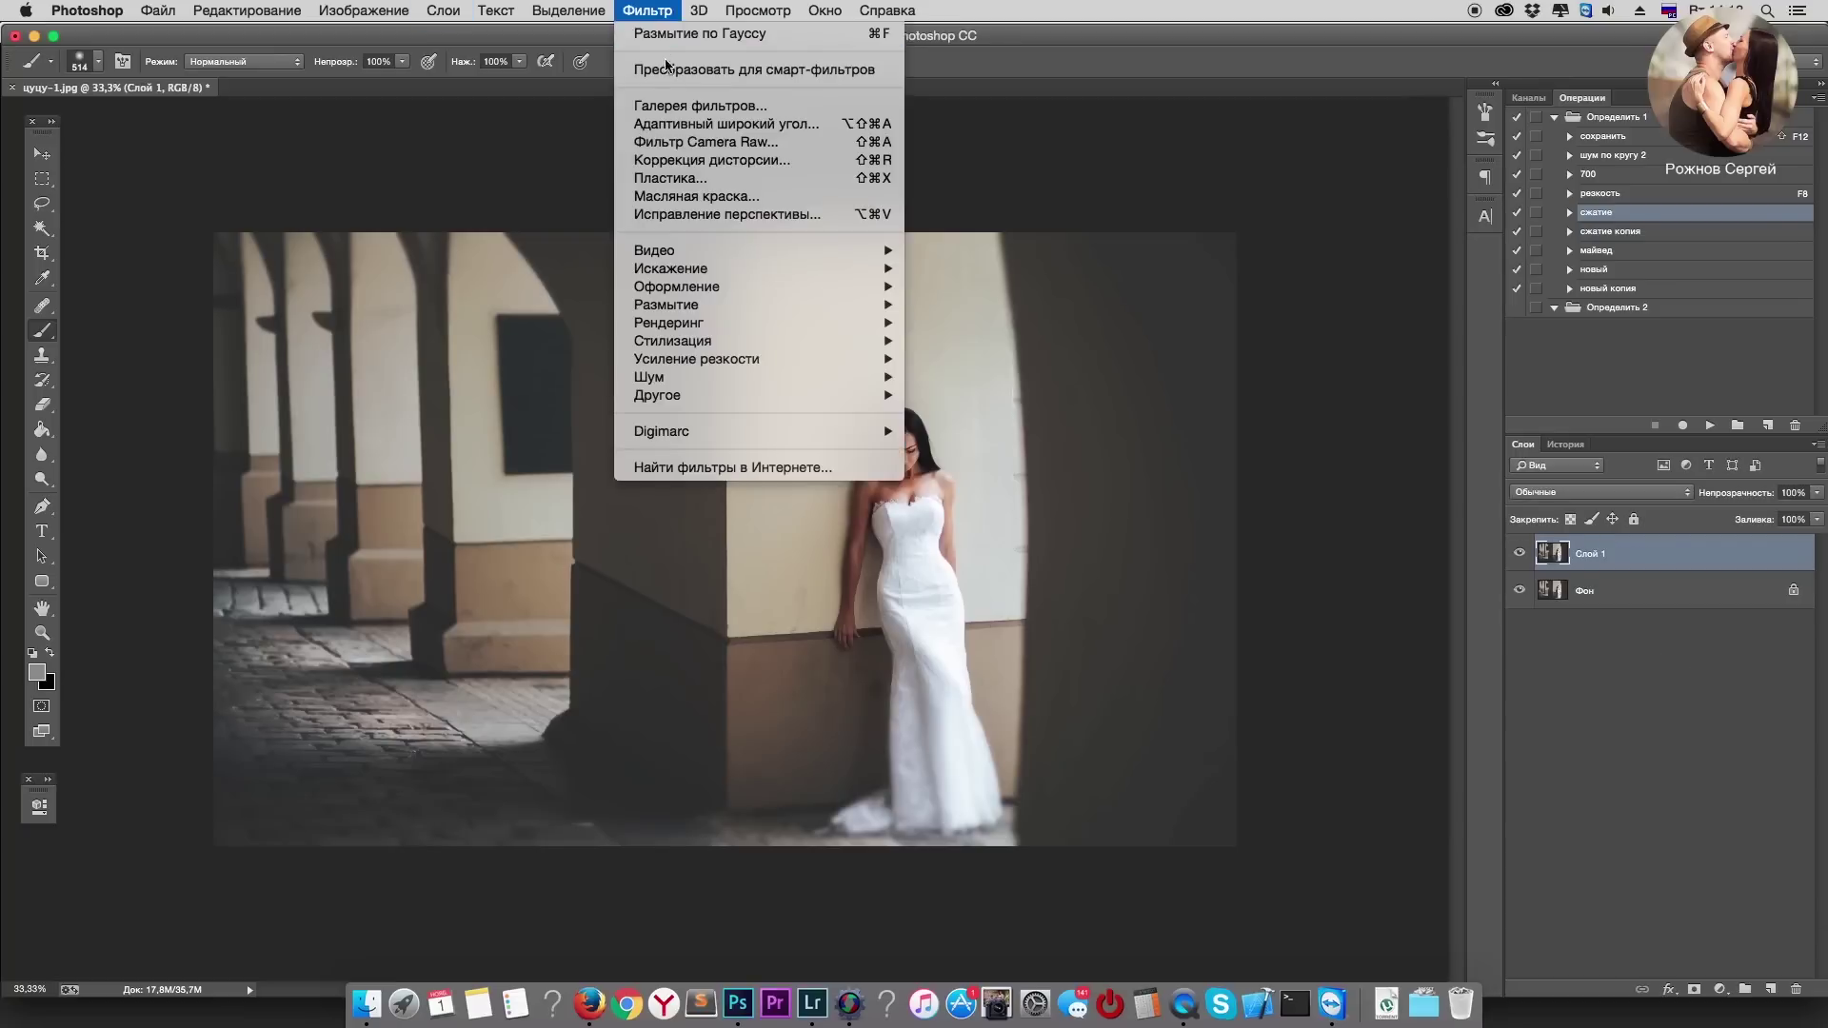
pyautogui.click(985, 377)
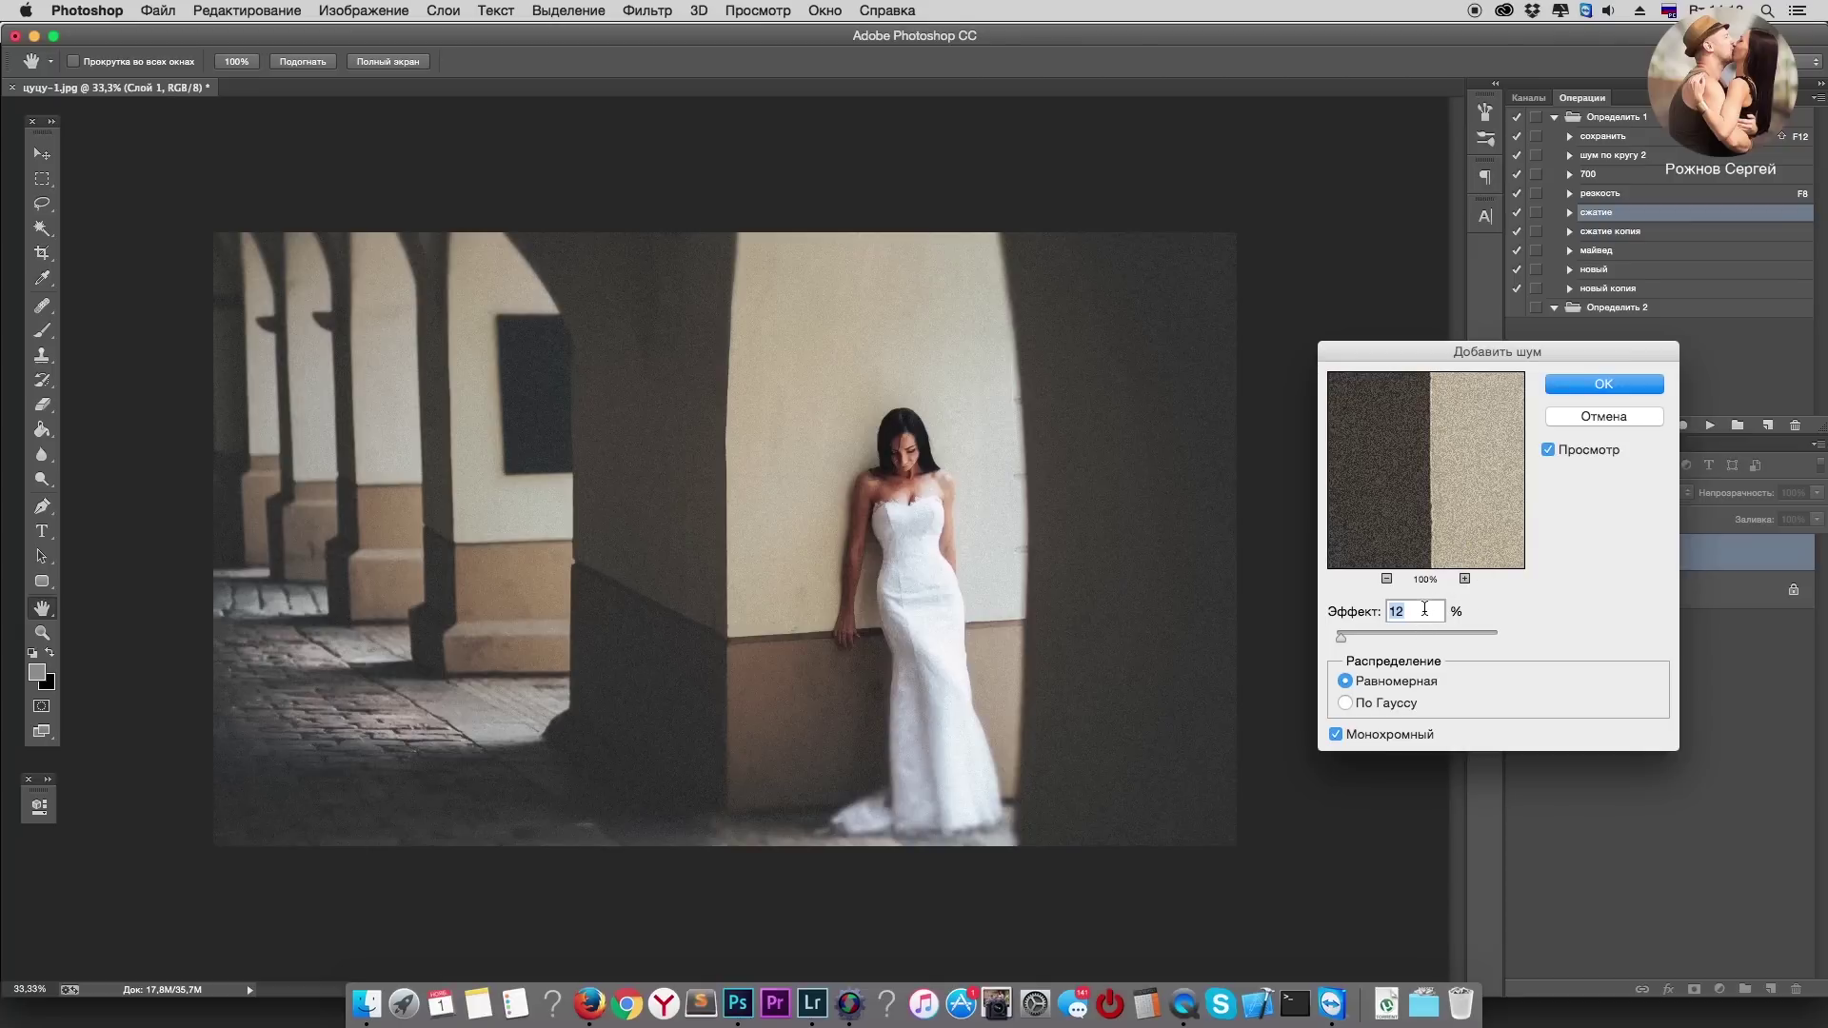
pyautogui.write('9')
pyautogui.press('Return')
# Step: Split the noise layer's Blend If sliders to about 15/93 and 176/234, sparing the extremes
pyautogui.doubleClick(1558, 555)
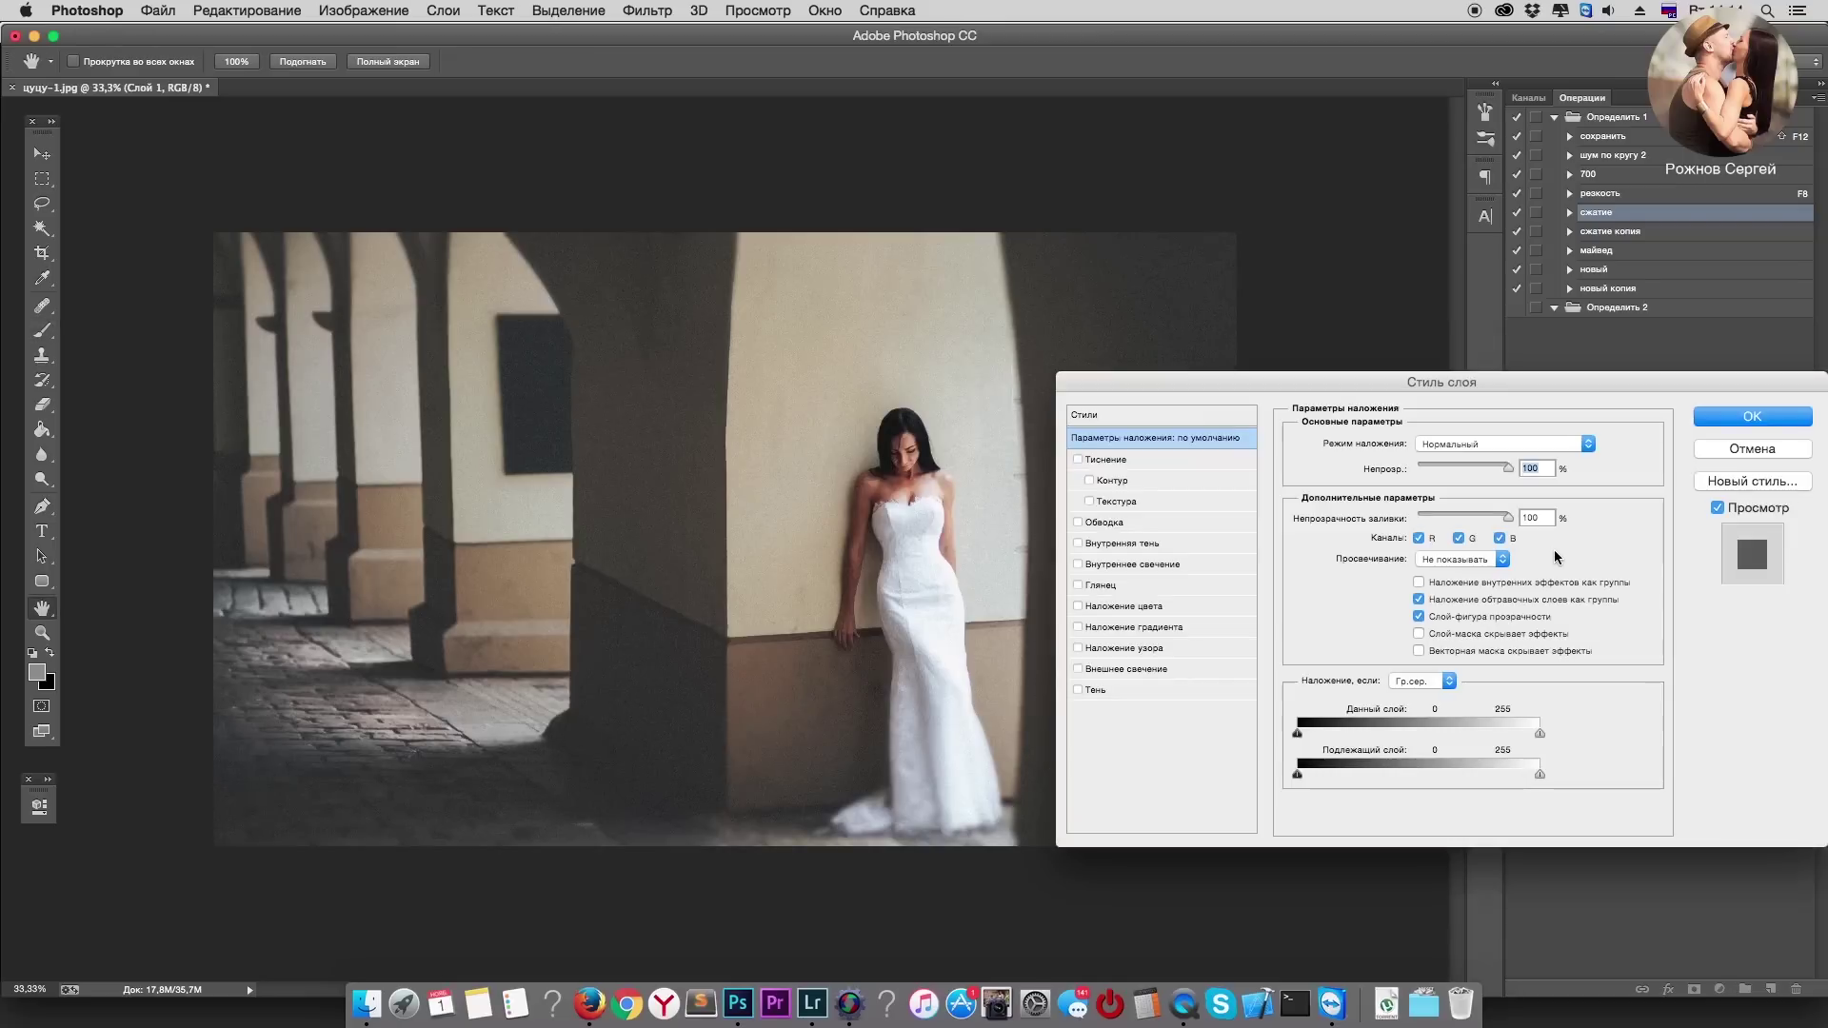
pyautogui.moveTo(1540, 735); pyautogui.dragTo(1519, 734)
pyautogui.moveTo(1518, 734); pyautogui.dragTo(1477, 734)
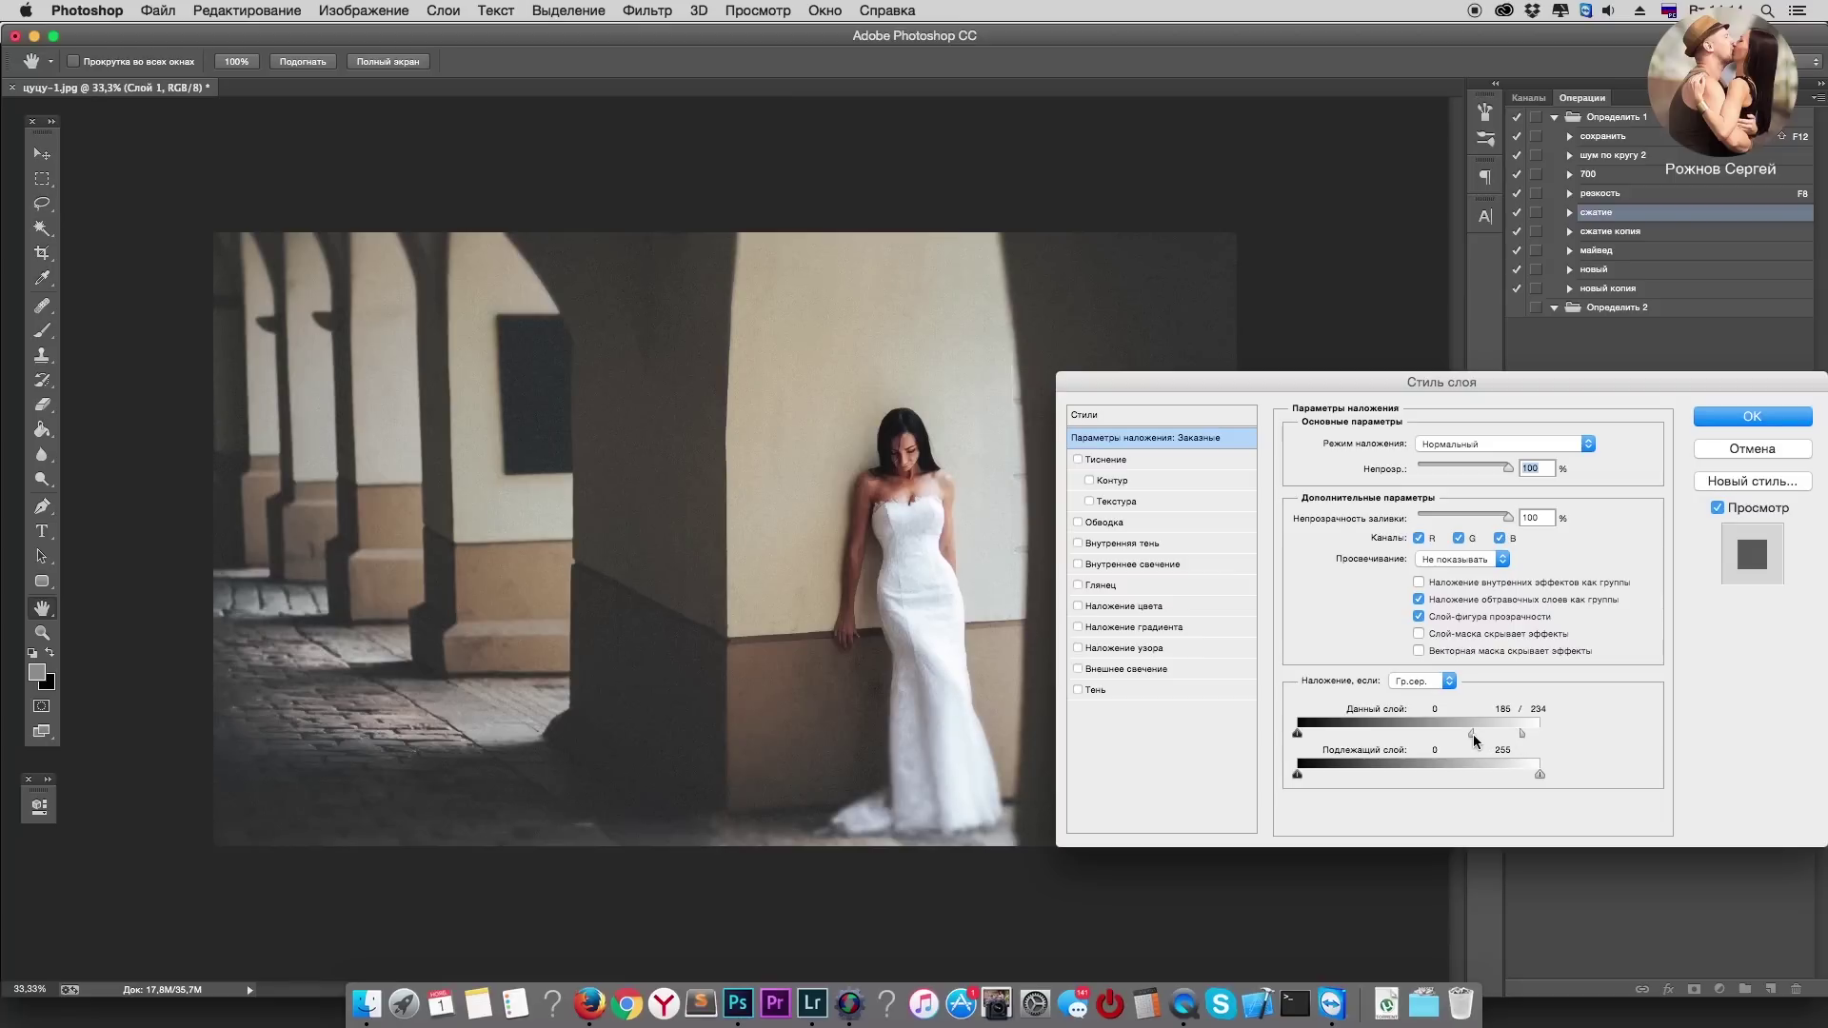
pyautogui.moveTo(1469, 741); pyautogui.dragTo(1472, 744)
pyautogui.moveTo(1297, 733); pyautogui.dragTo(1389, 742)
pyautogui.click(1761, 430)
pyautogui.click(1520, 554)
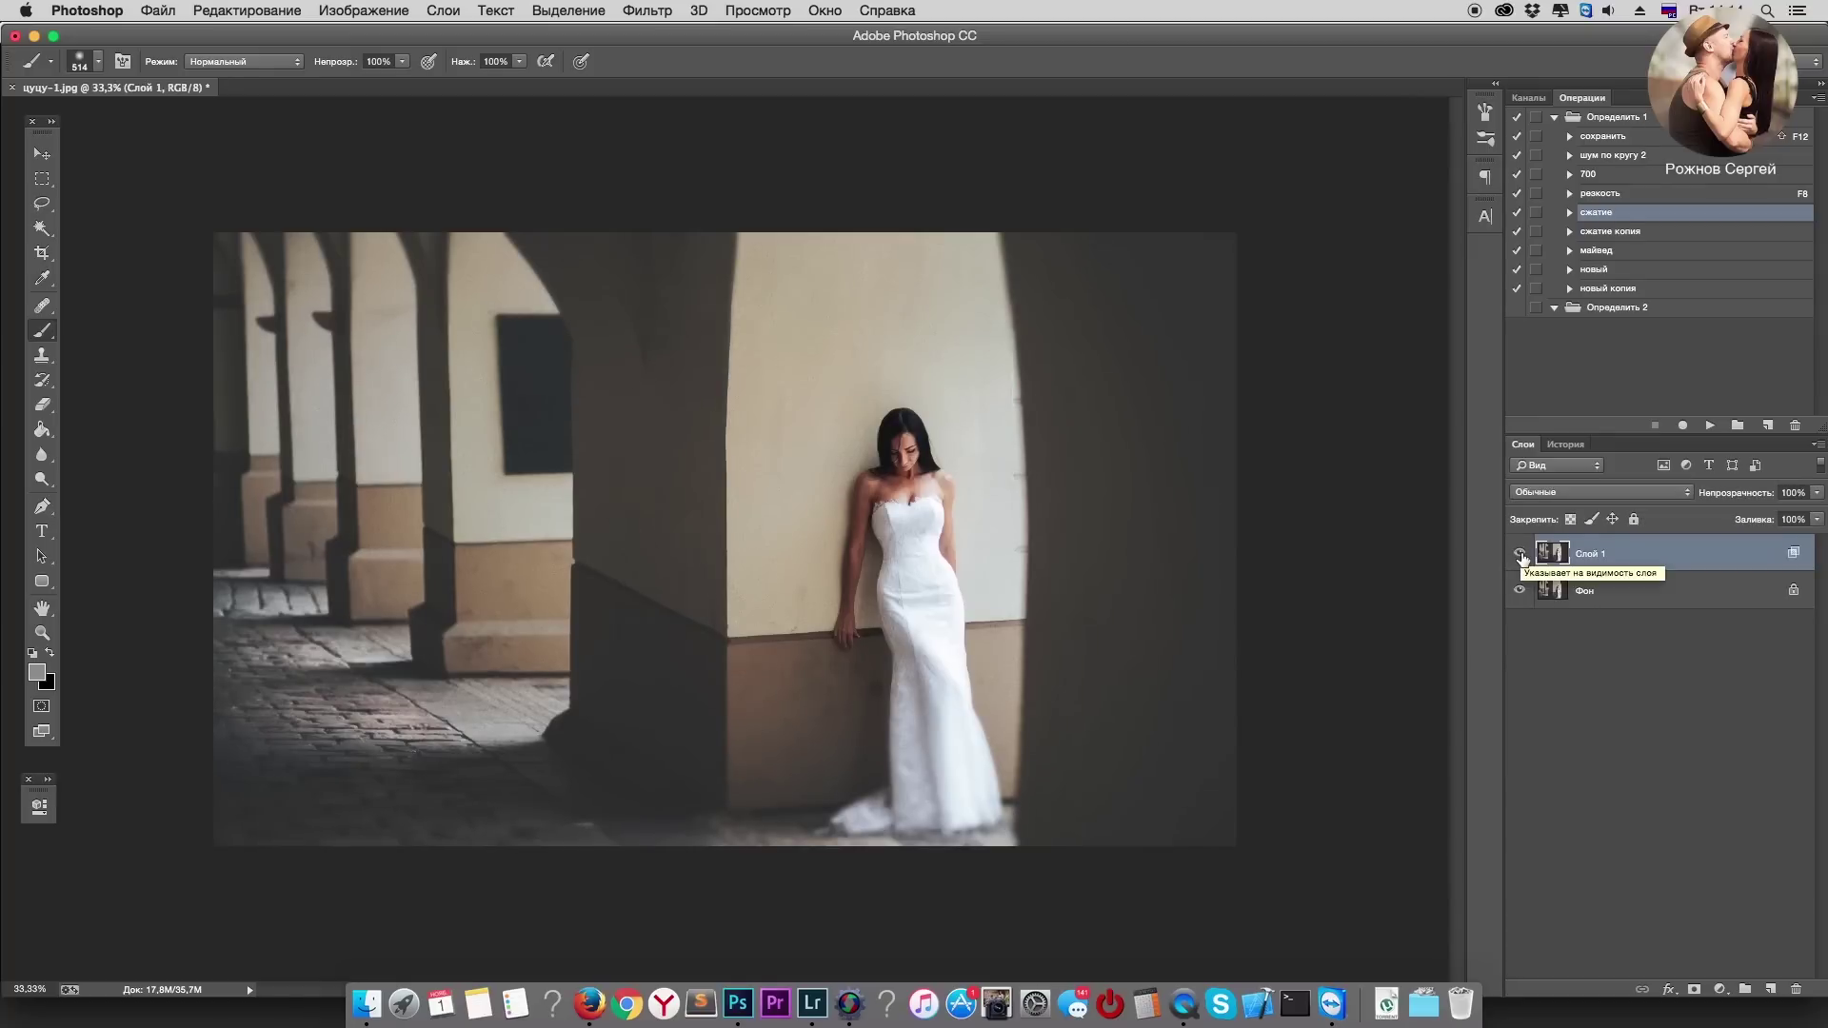
# Step: Merge the noise down, duplicate the photo, and shift its Color Balance slightly toward cyan and blue
pyautogui.press('super+e')
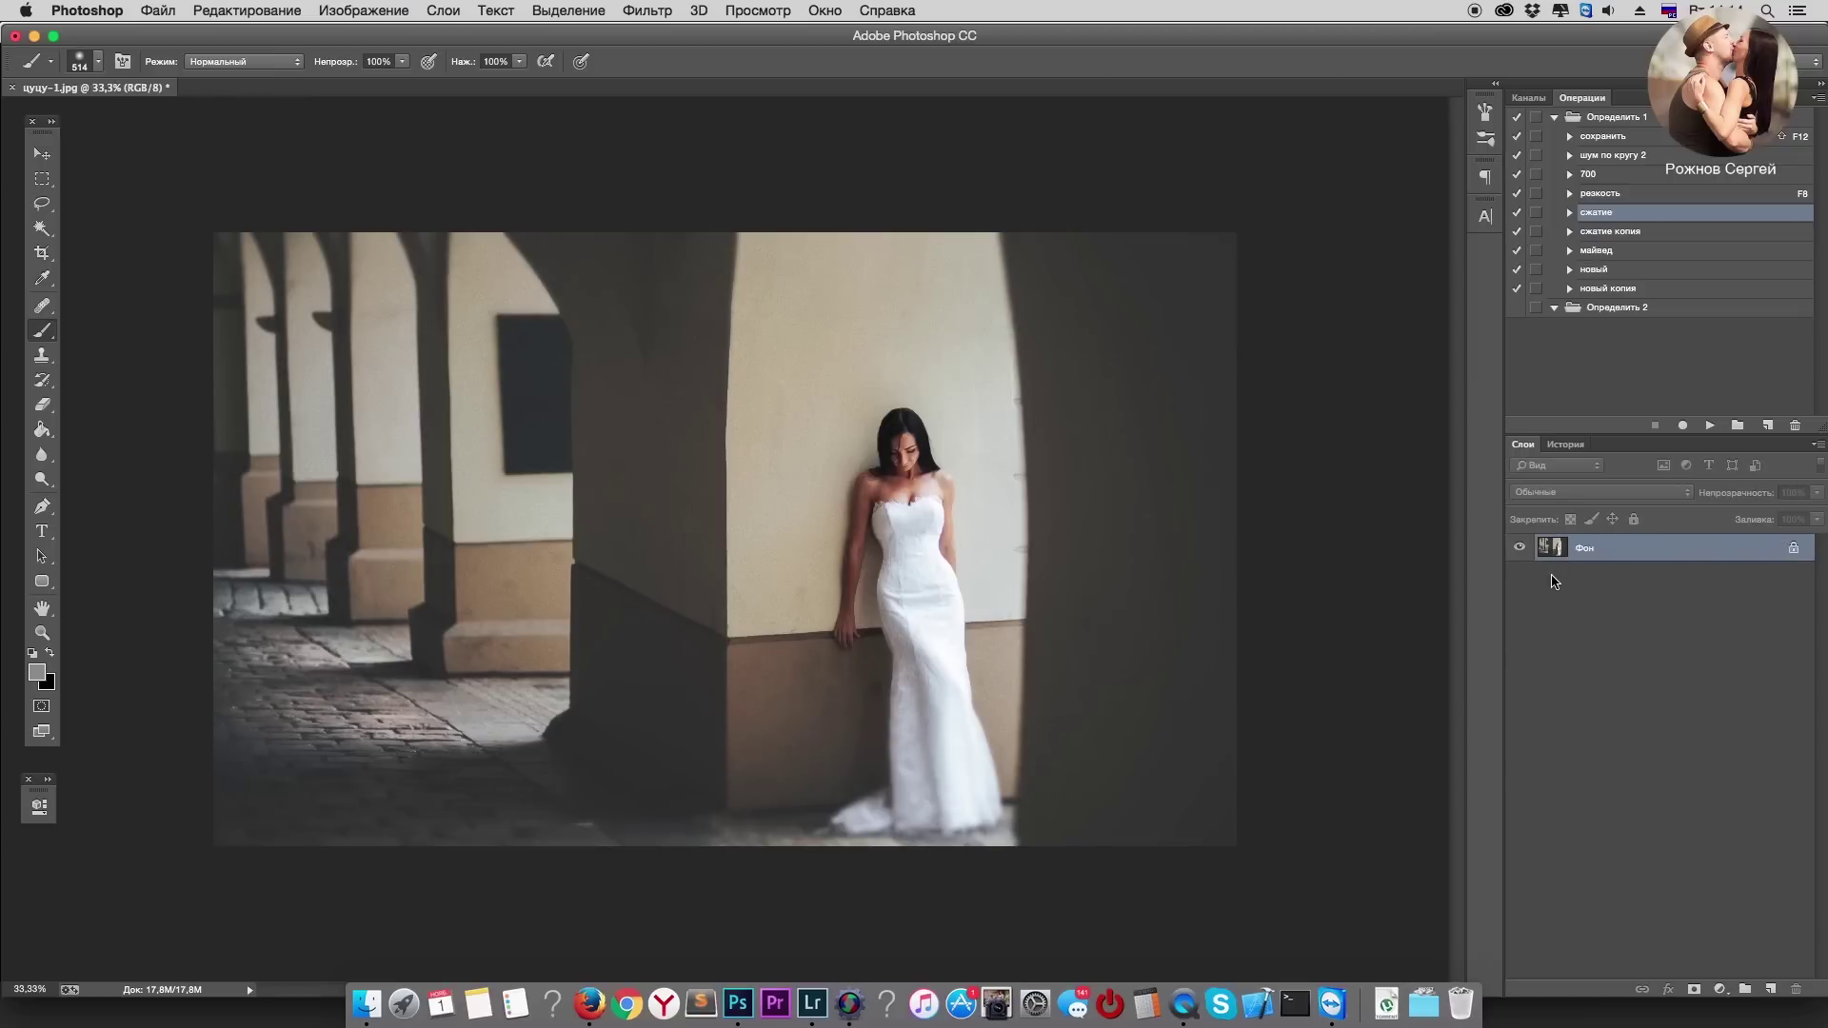
pyautogui.press('super+j')
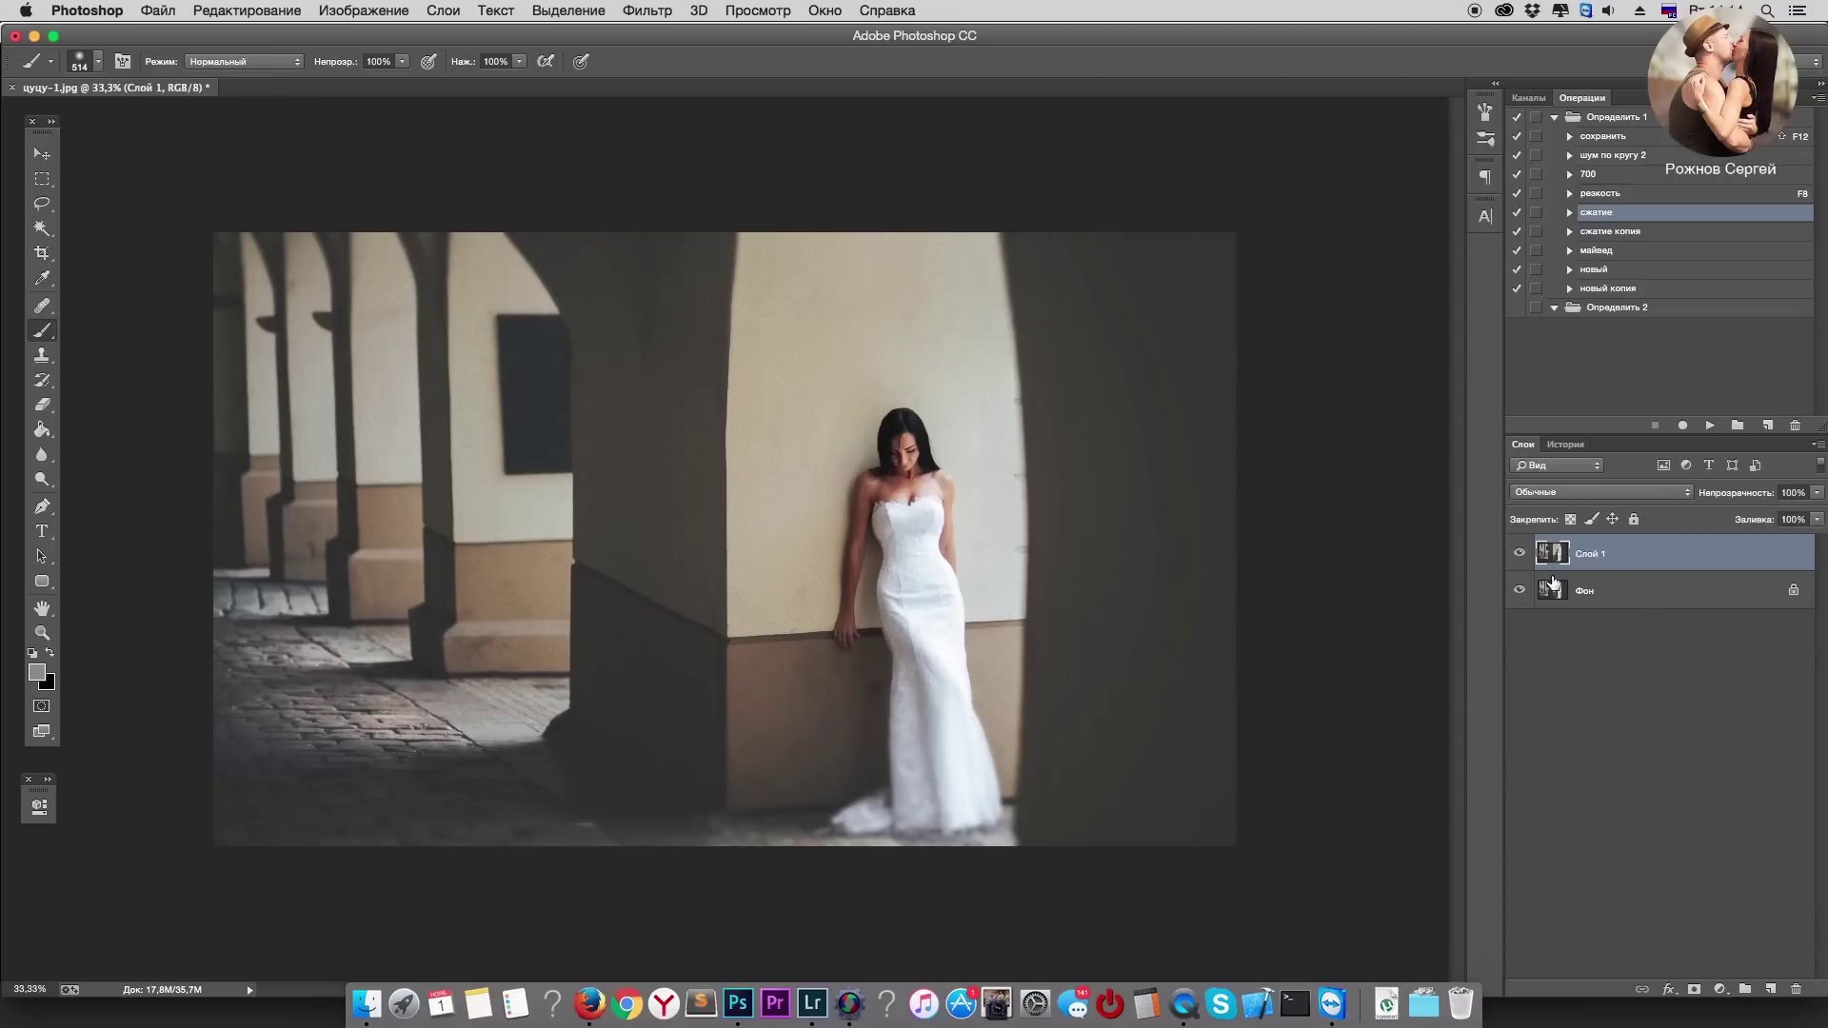
pyautogui.press('super+b')
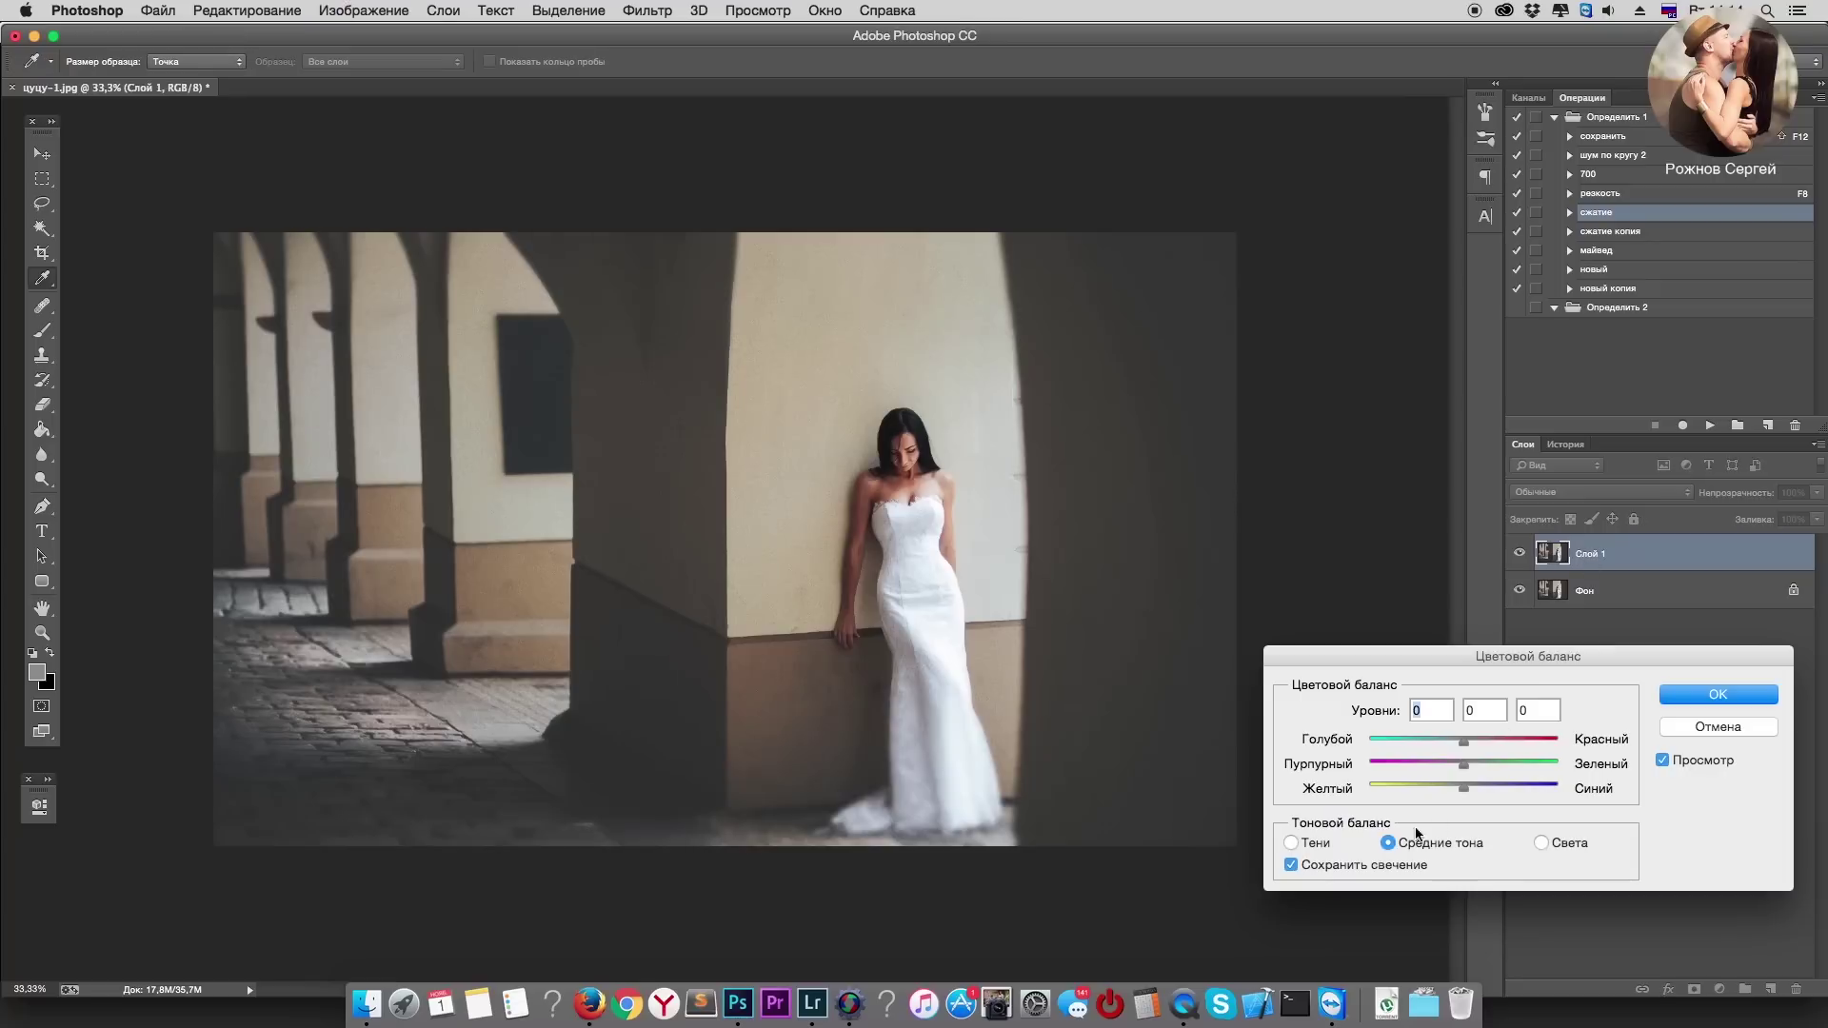
pyautogui.moveTo(1477, 750); pyautogui.dragTo(1469, 751)
pyautogui.press('Down')
pyautogui.press('Down')
pyautogui.press('Down')
pyautogui.moveTo(1468, 749); pyautogui.dragTo(1460, 753)
pyautogui.moveTo(1463, 786); pyautogui.dragTo(1465, 787)
pyautogui.press('Return')
# Step: Toggle the cooled layer's visibility to compare before and after
pyautogui.press('b')
pyautogui.click(1518, 553)
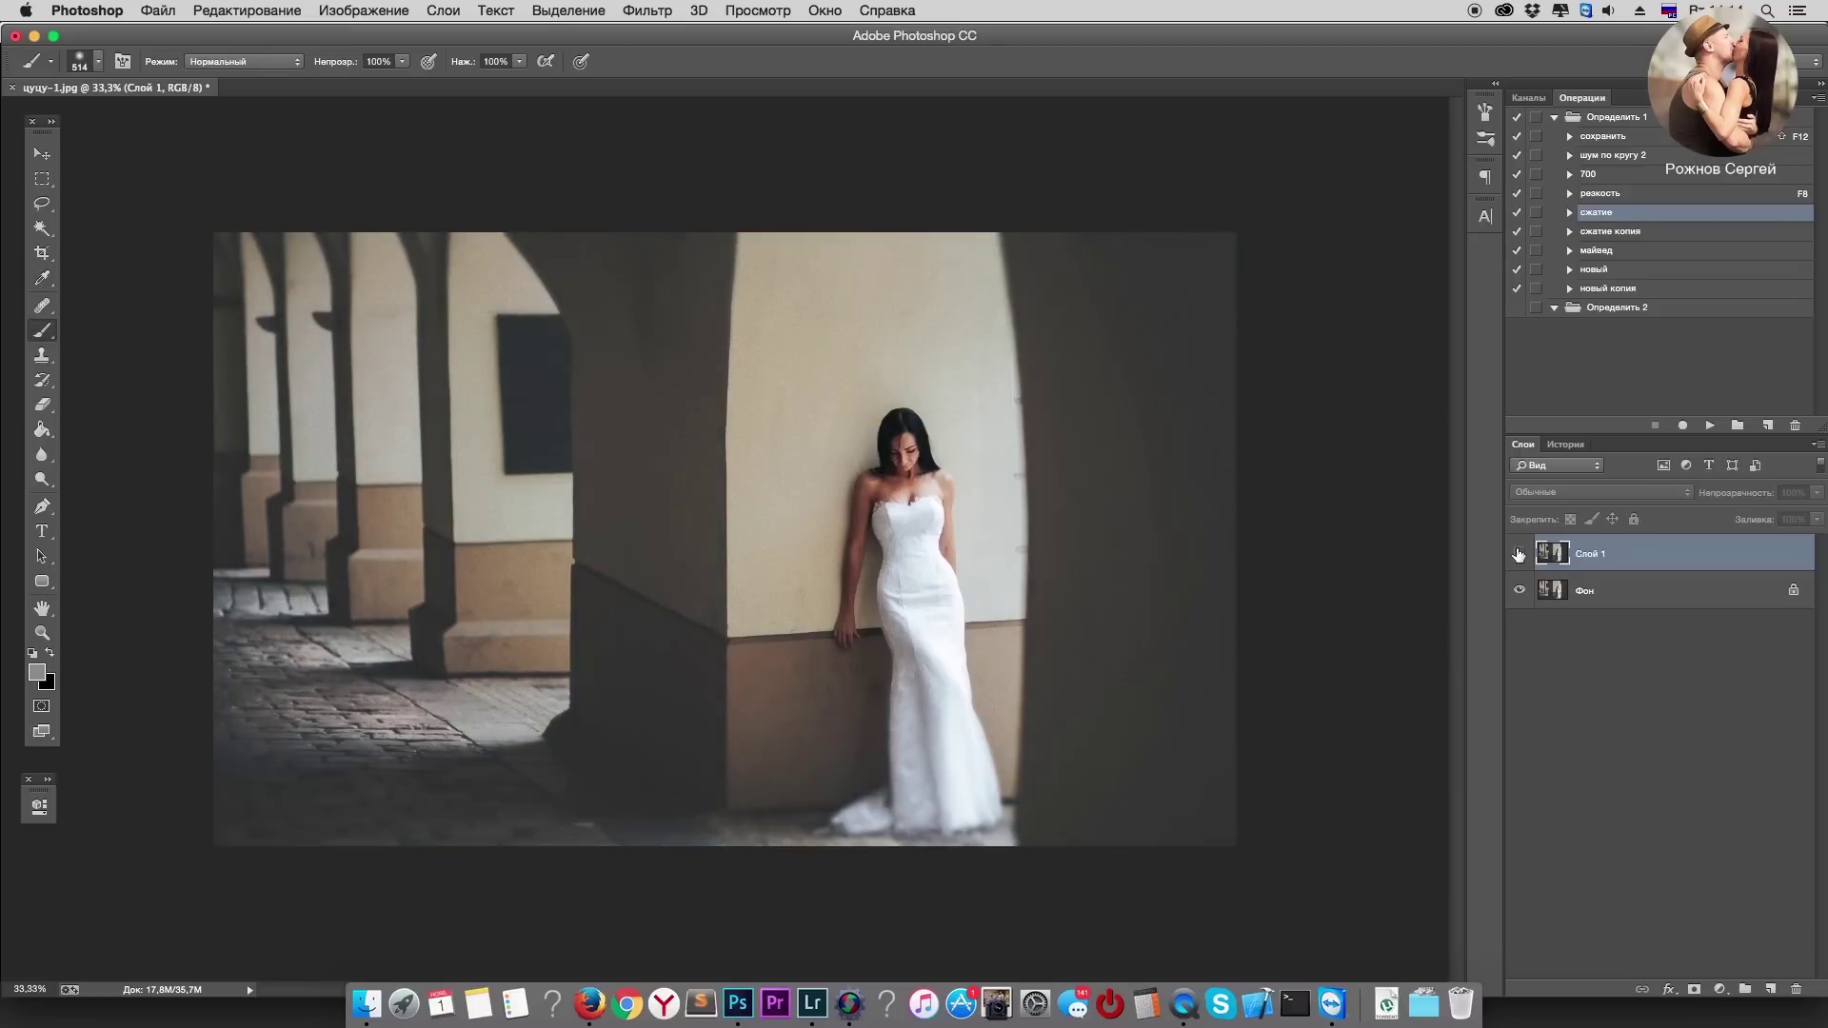
pyautogui.click(1519, 553)
pyautogui.click(1518, 553)
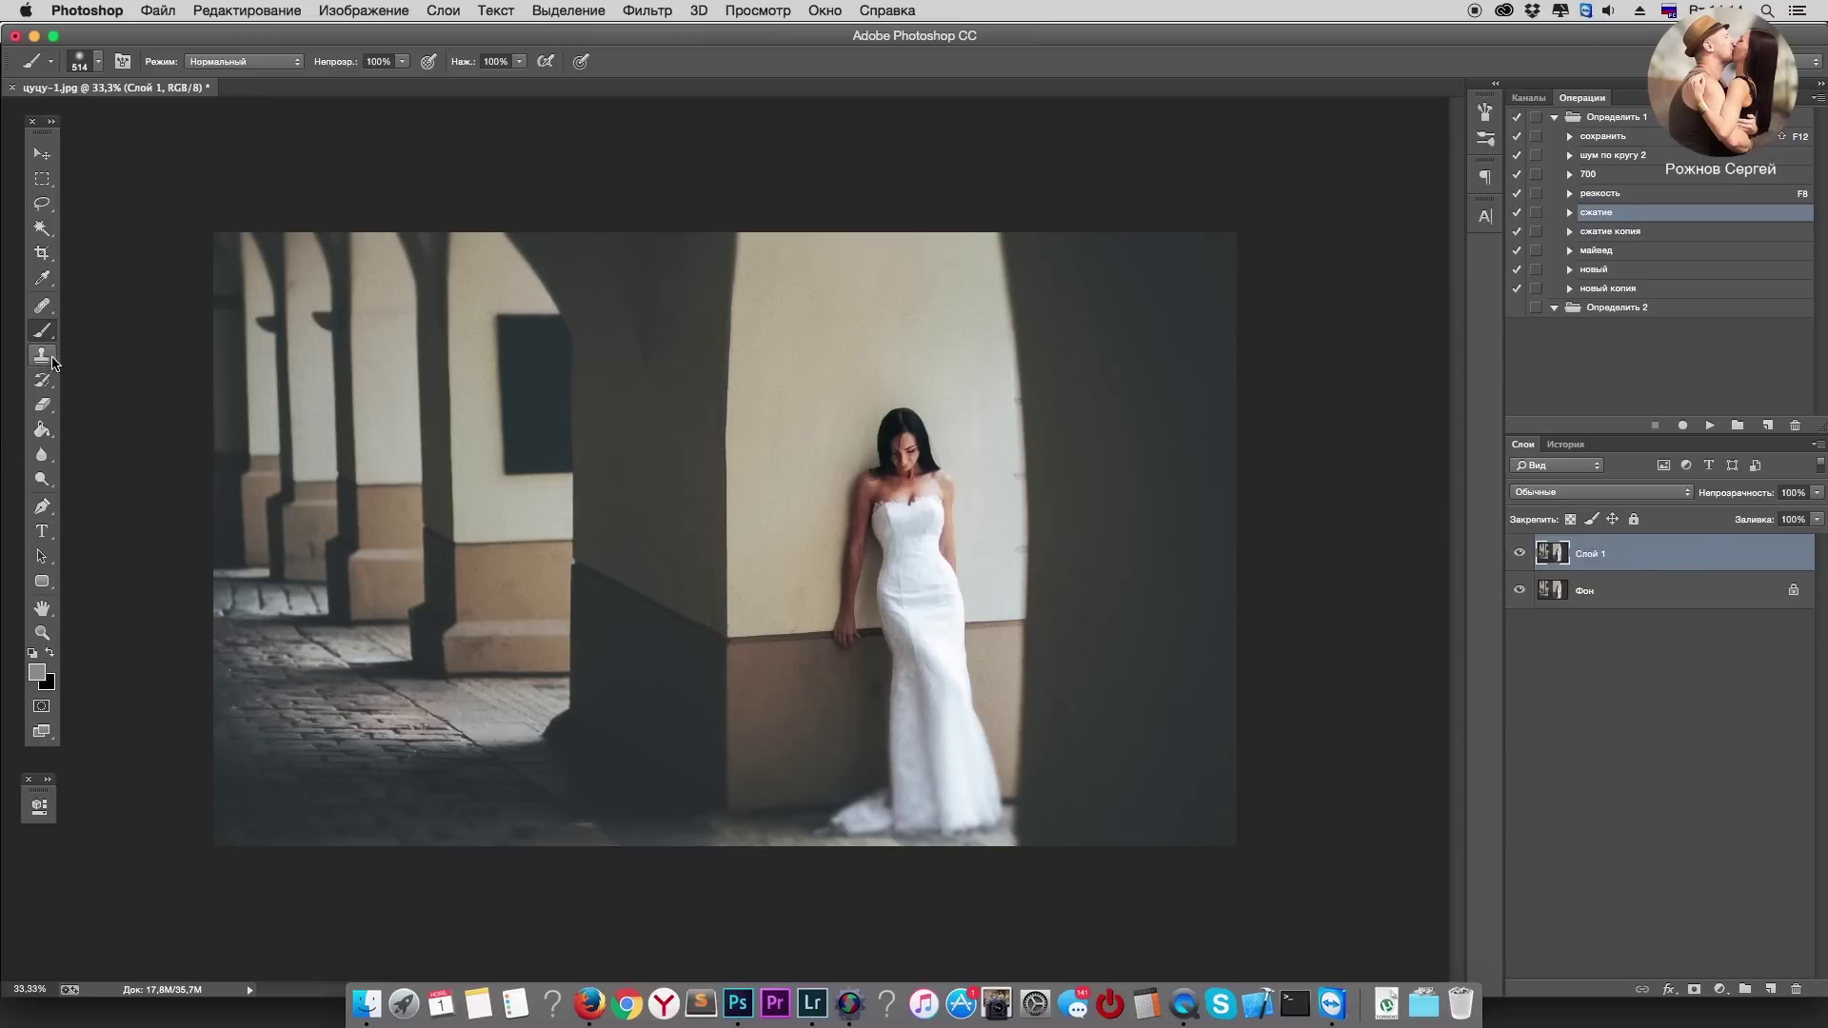
# Step: Erase the cool tint from the bride's neckline, chest and head with a 201 px eraser at 32% opacity
pyautogui.click(42, 406)
pyautogui.rightClick(946, 561)
pyautogui.moveTo(1109, 597); pyautogui.dragTo(1068, 600)
pyautogui.click(909, 490)
pyautogui.moveTo(908, 491); pyautogui.dragTo(890, 519)
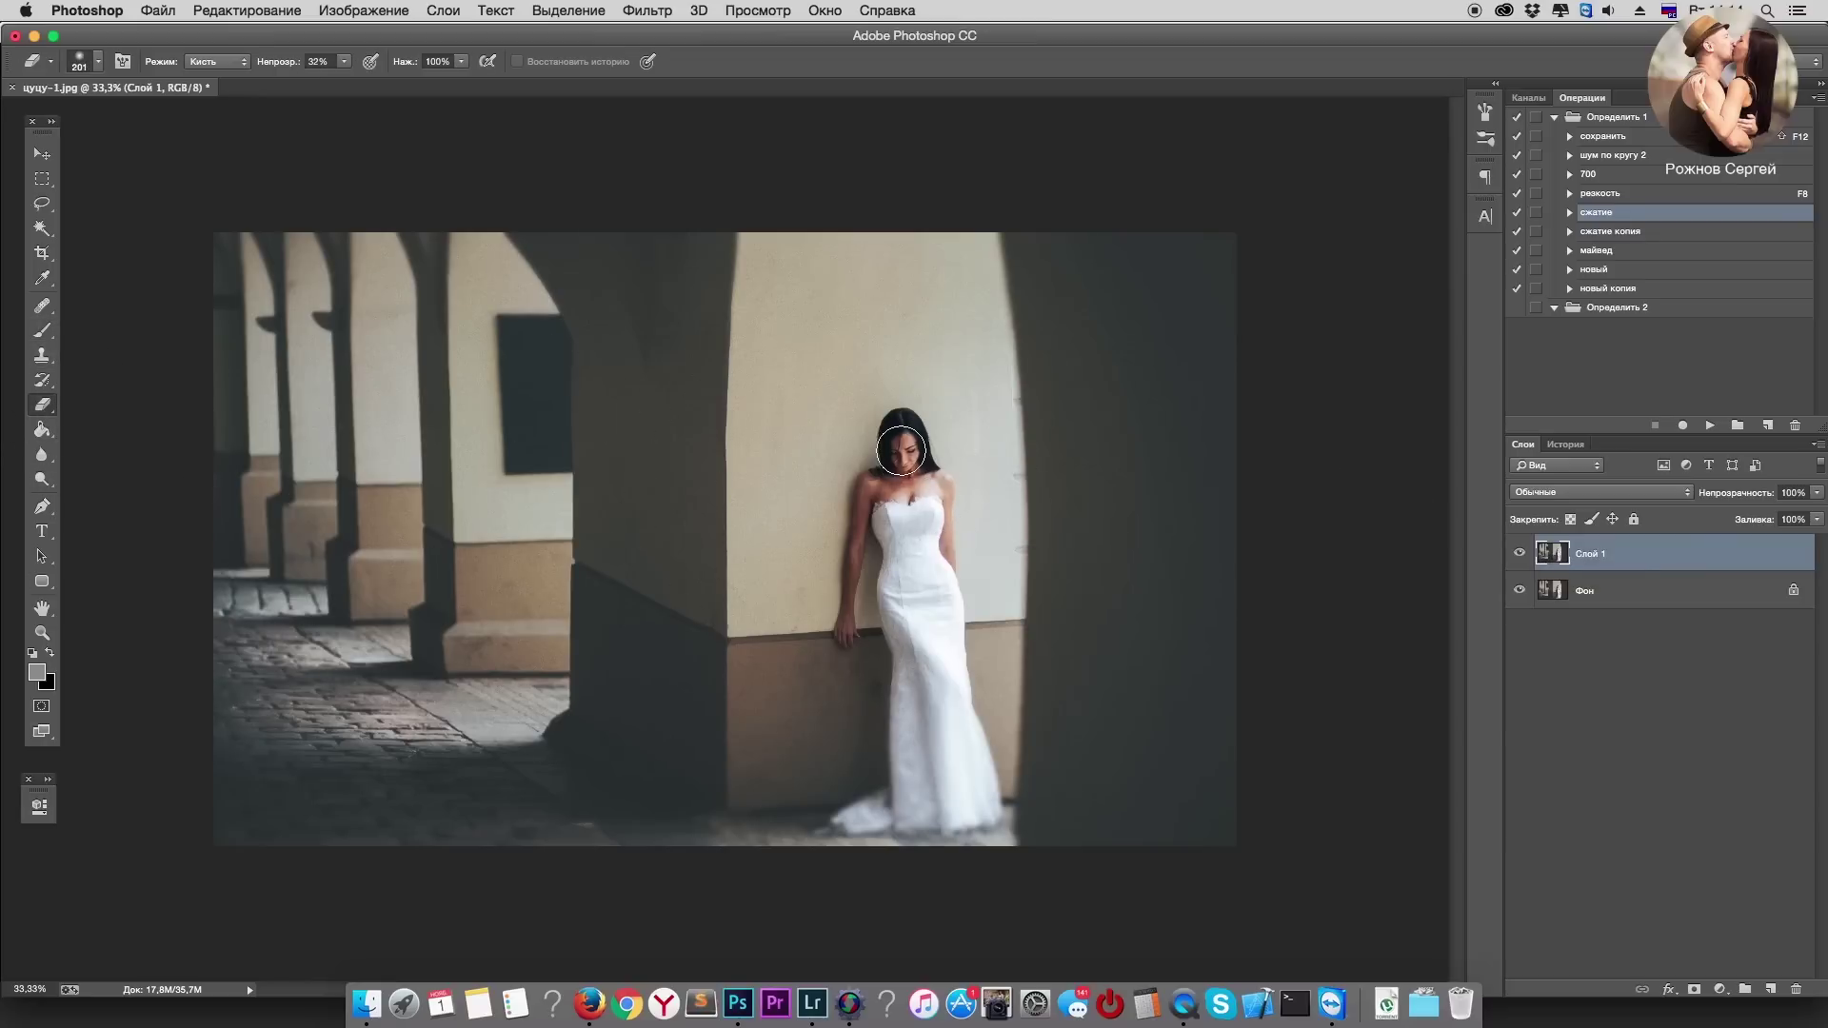
pyautogui.moveTo(899, 490); pyautogui.dragTo(942, 547)
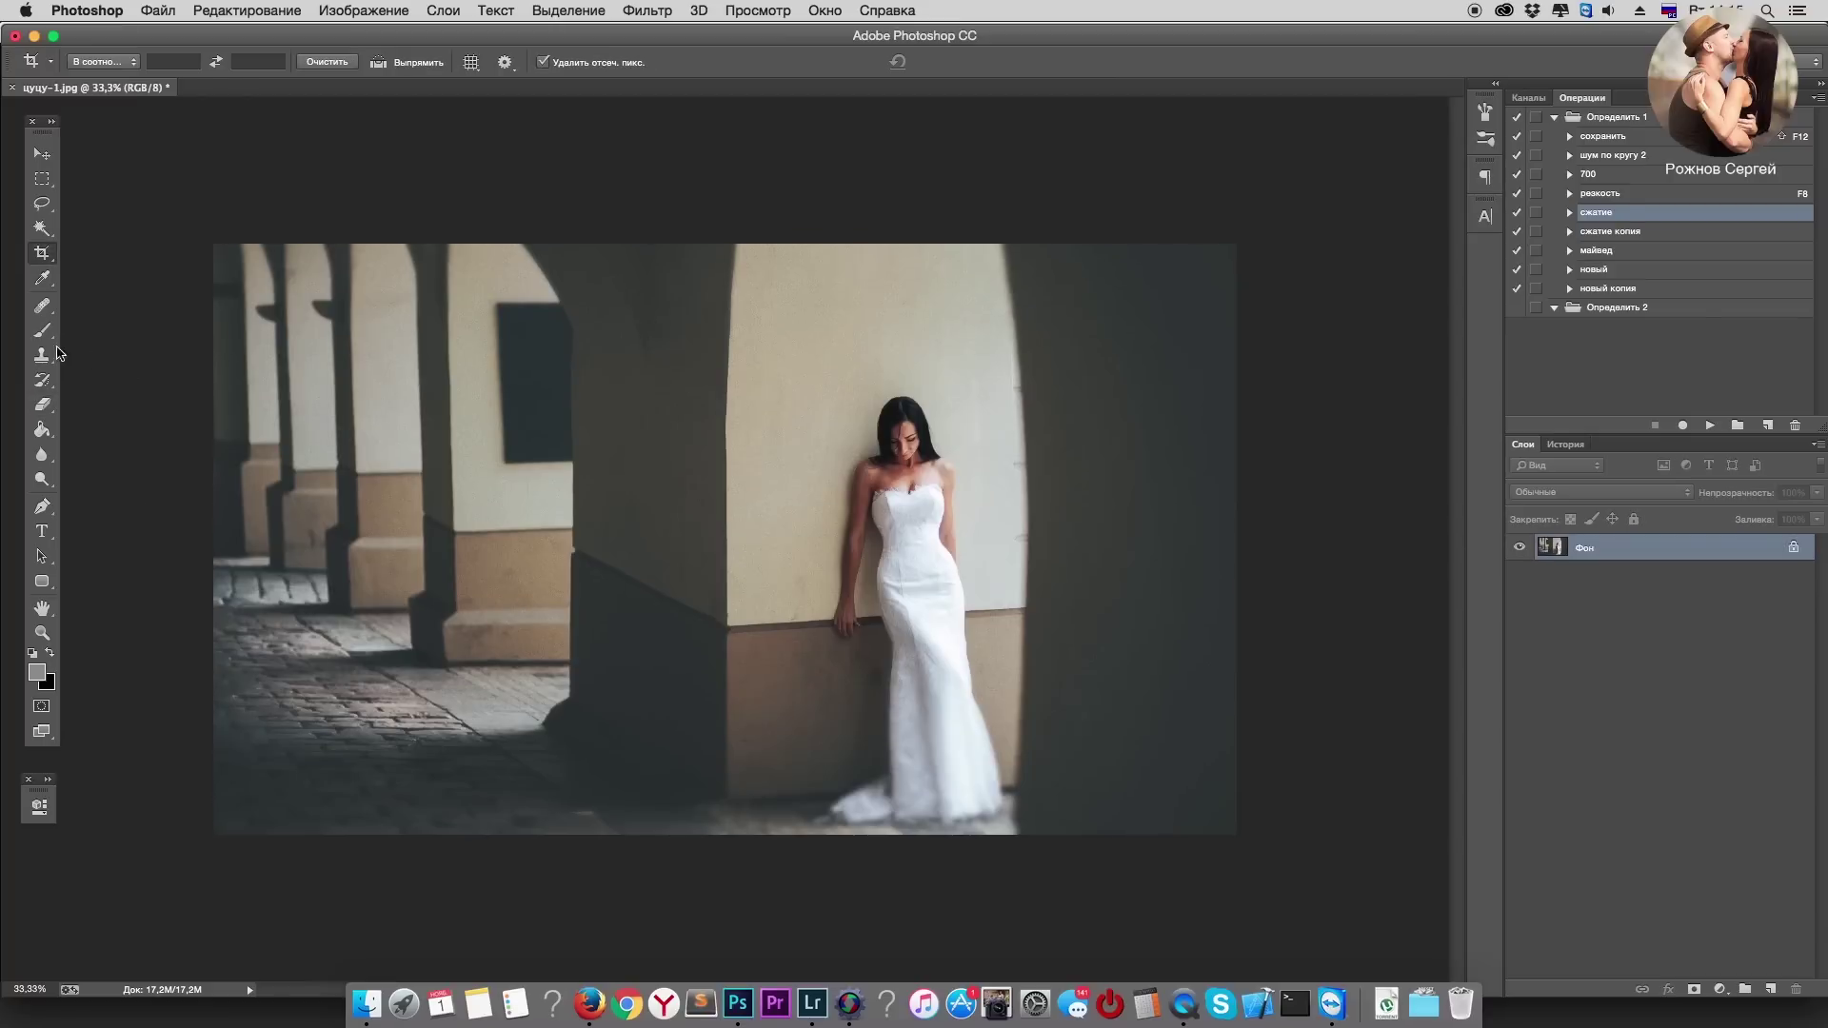
# Step: Drag the crop's top and bottom edges outward to add black bands, then save as JPEG
pyautogui.click(547, 398)
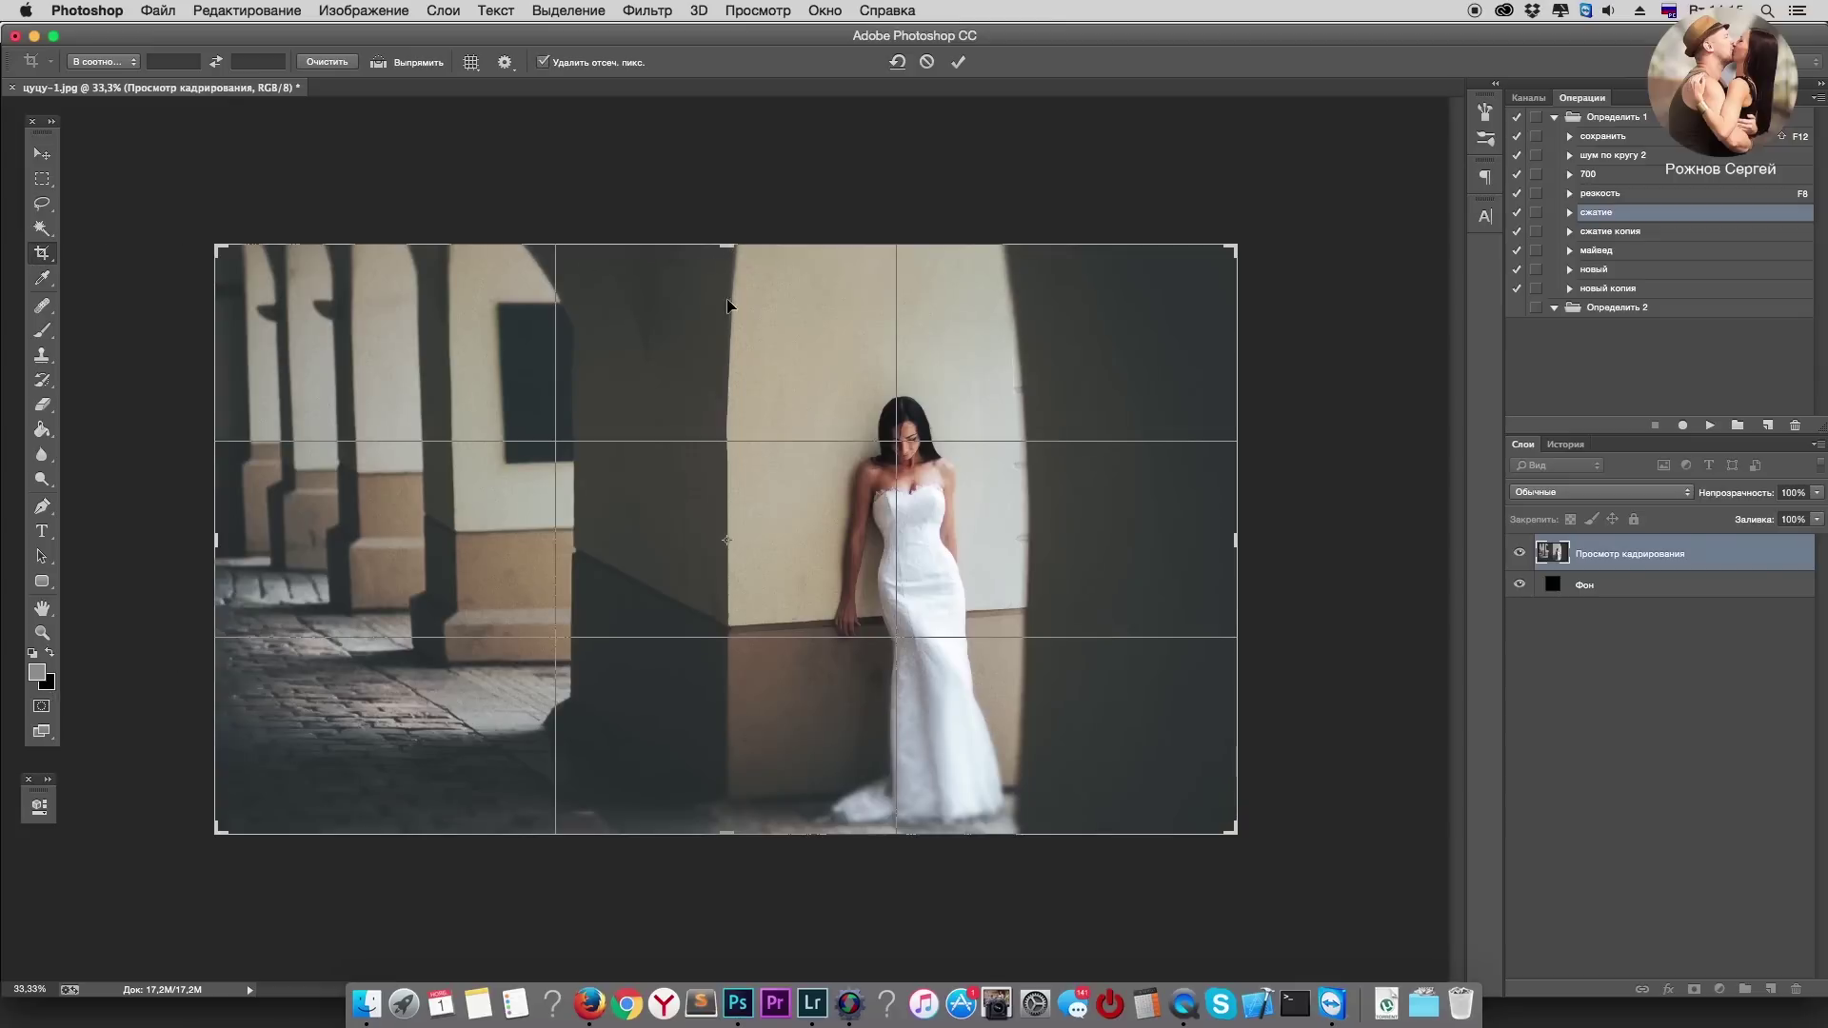
pyautogui.moveTo(725, 245); pyautogui.dragTo(725, 215)
pyautogui.moveTo(726, 853); pyautogui.dragTo(729, 878)
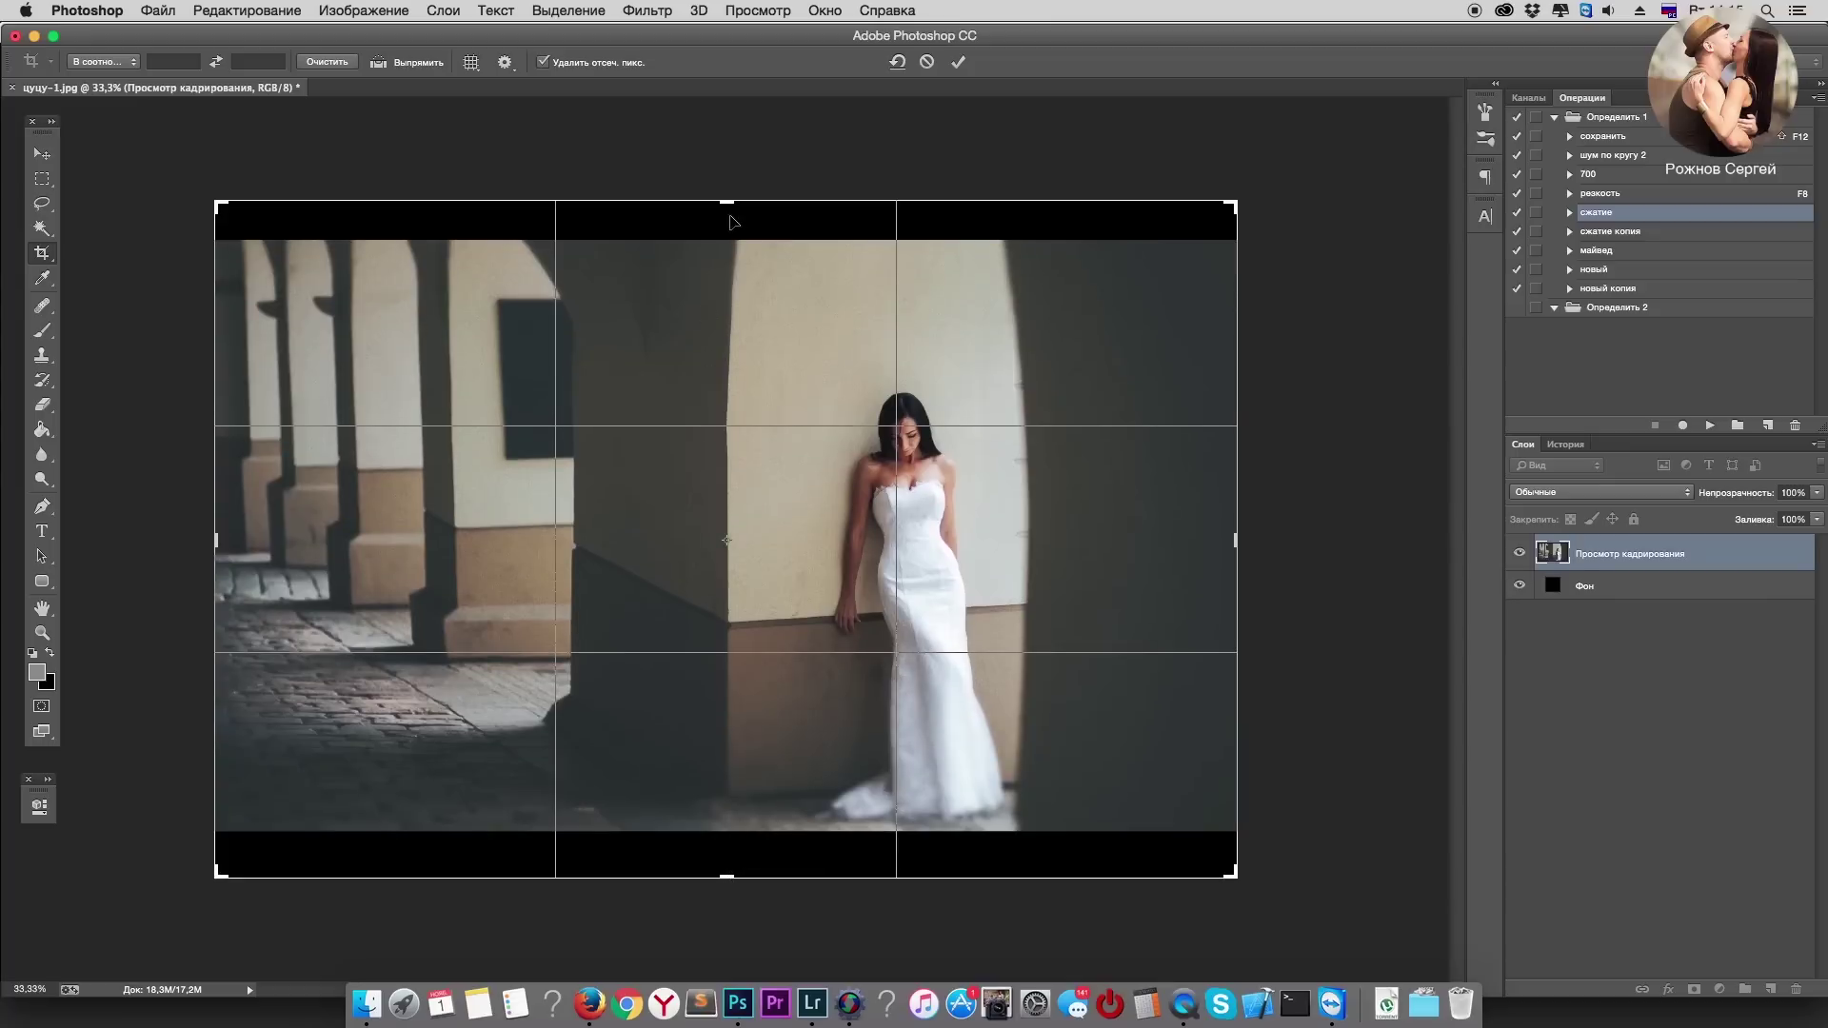
pyautogui.press('Return')
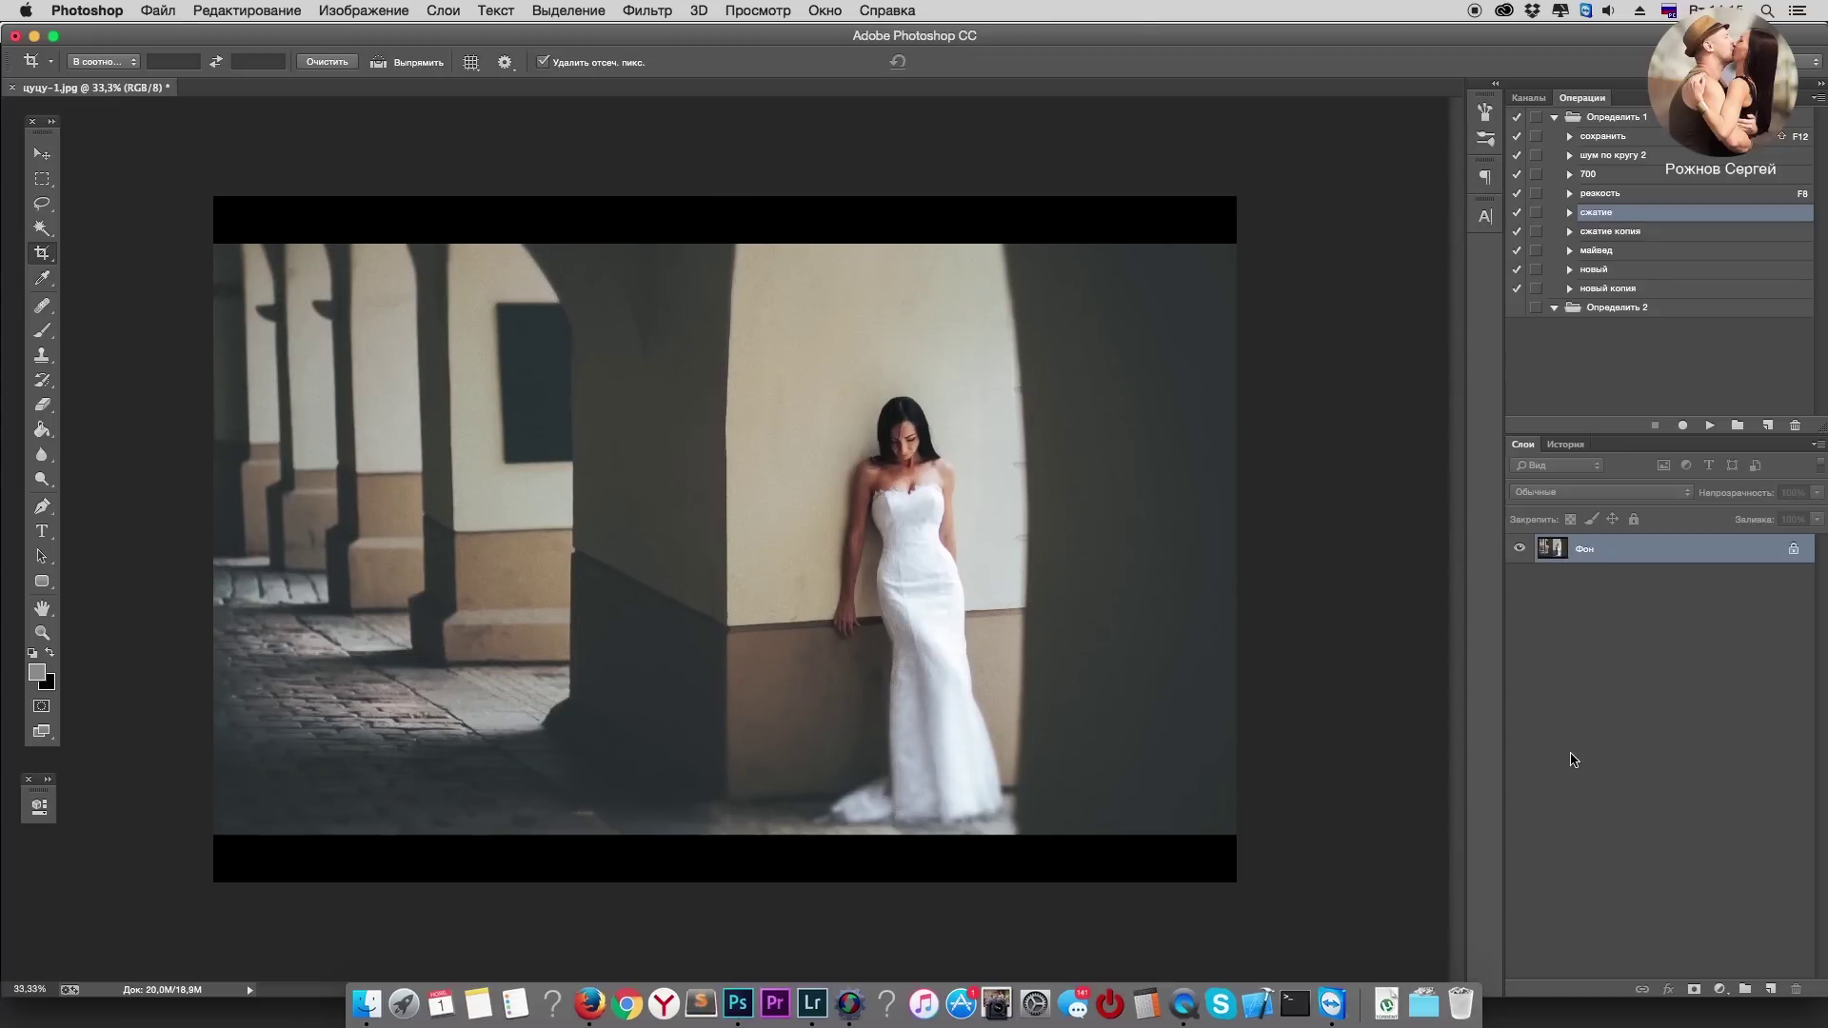
pyautogui.hotkey('ctrl', 's')
pyautogui.press('Return')
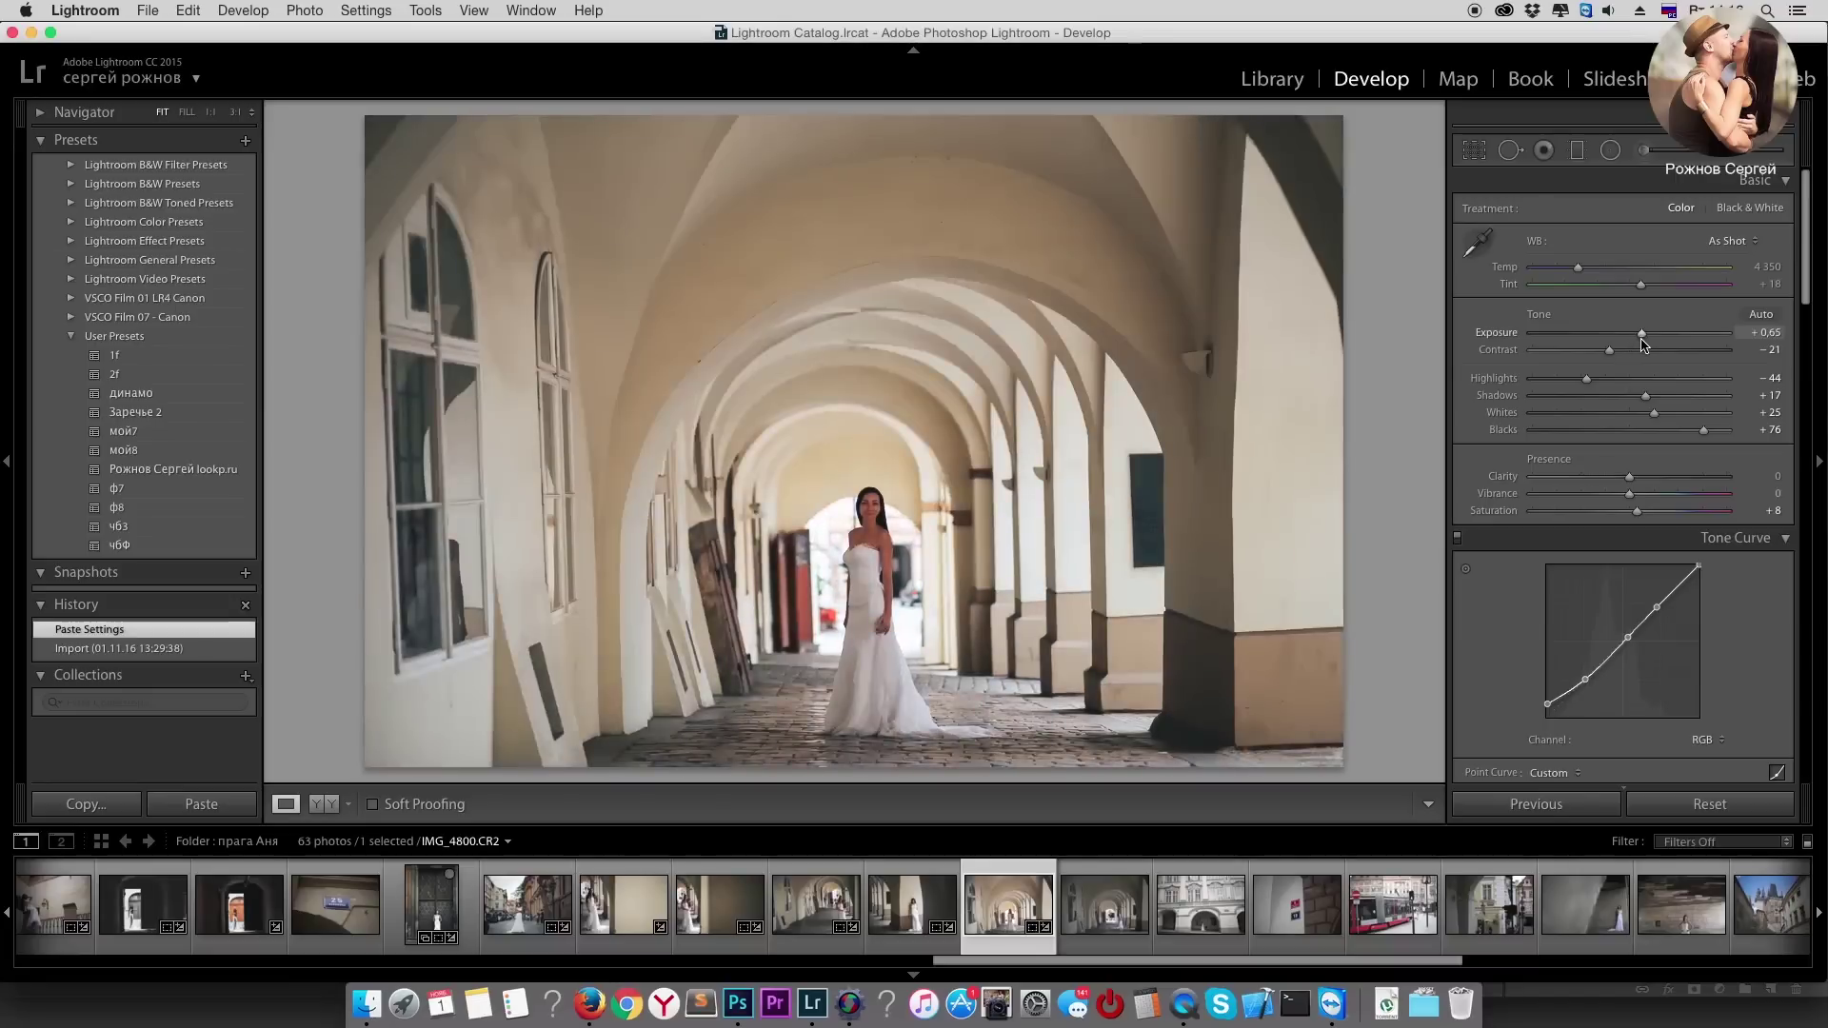
# Step: Set the arcade photo to Exposure +1.65, Temp 4108 and Clarity +7
pyautogui.moveTo(1641, 340); pyautogui.dragTo(1670, 350)
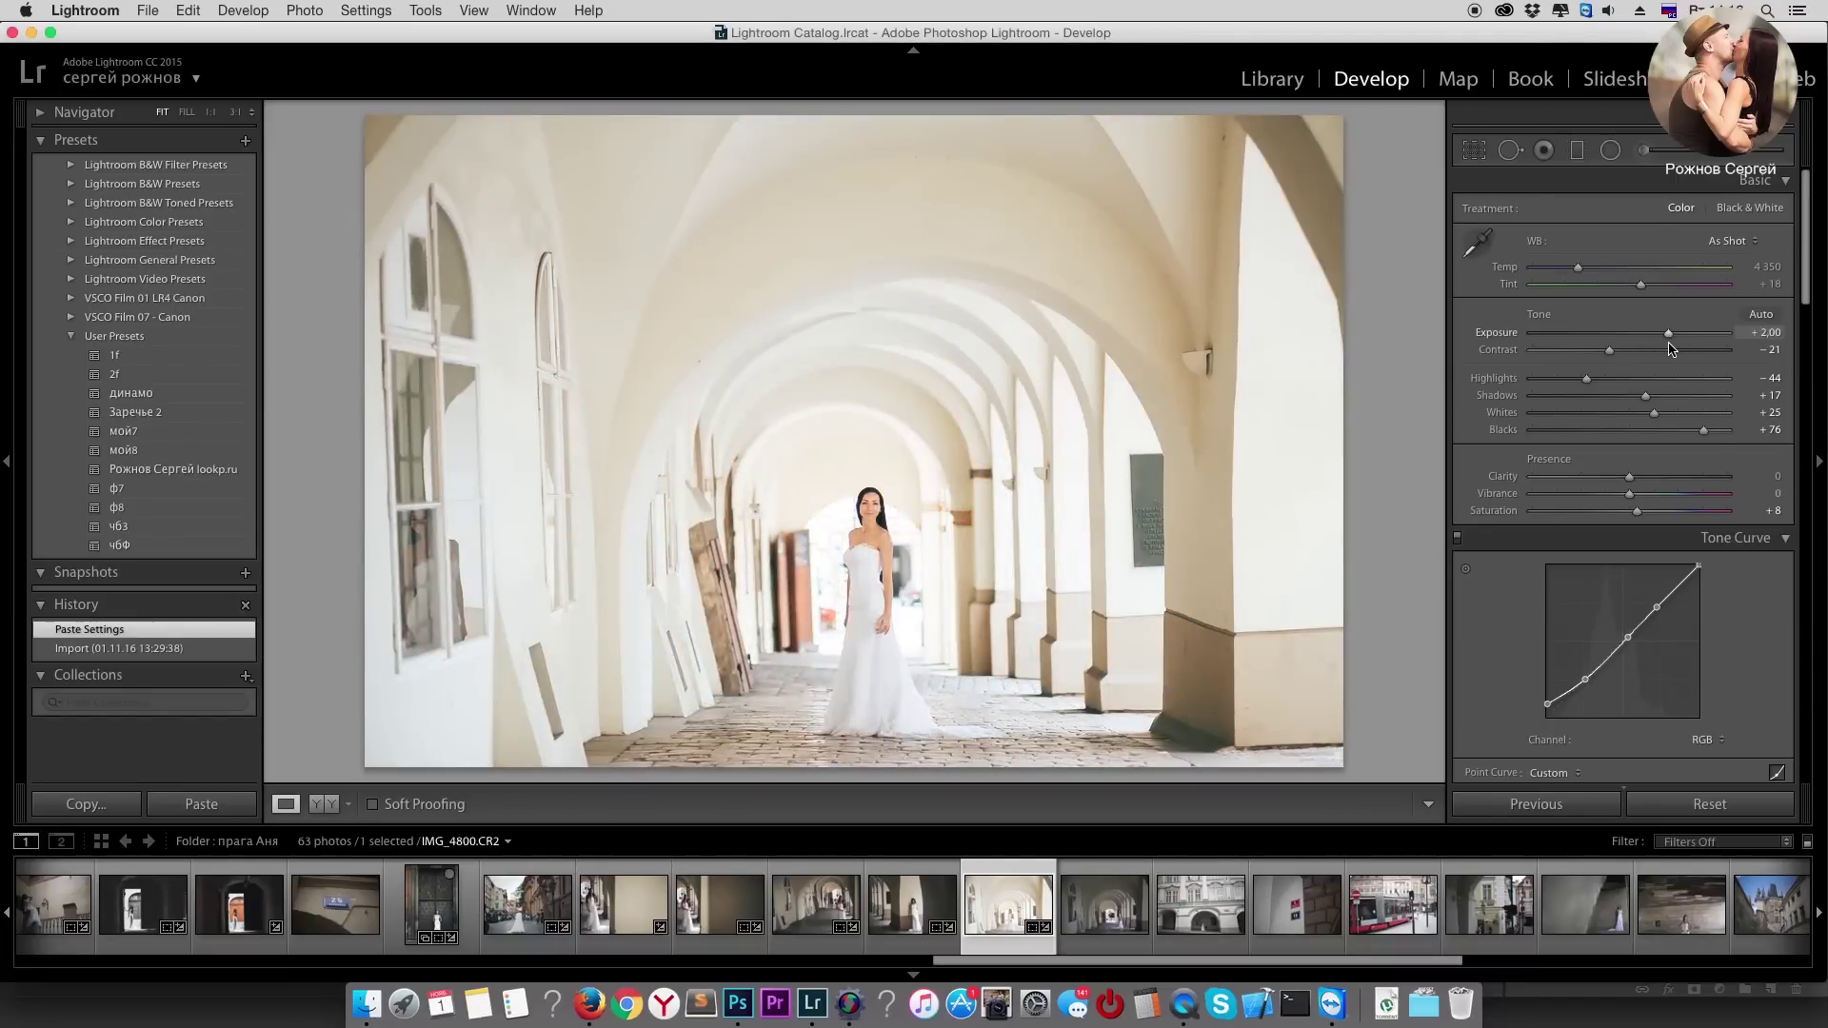
pyautogui.moveTo(1671, 349); pyautogui.dragTo(1665, 350)
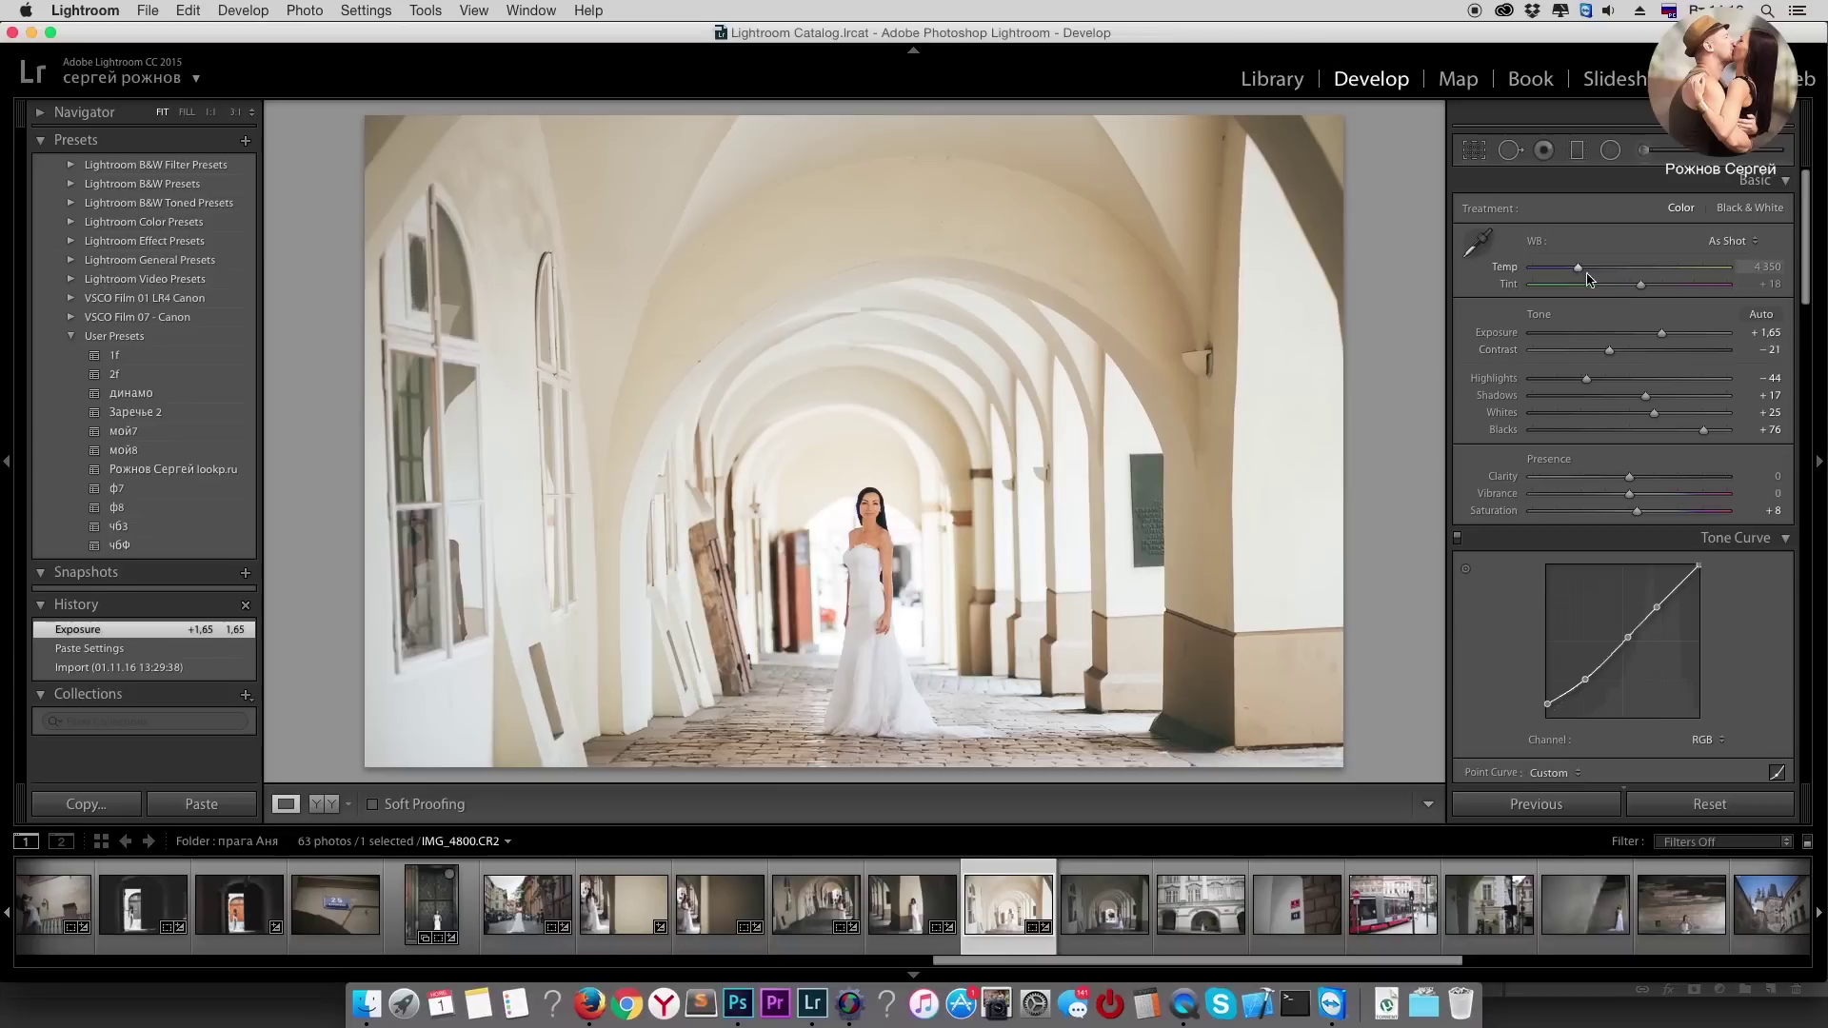
pyautogui.moveTo(1577, 267); pyautogui.dragTo(1573, 268)
pyautogui.moveTo(1629, 476); pyautogui.dragTo(1635, 476)
# Step: Compare with the Before view, then select the stone-wall photo IMG_4812.CR2
pyautogui.press('\\')
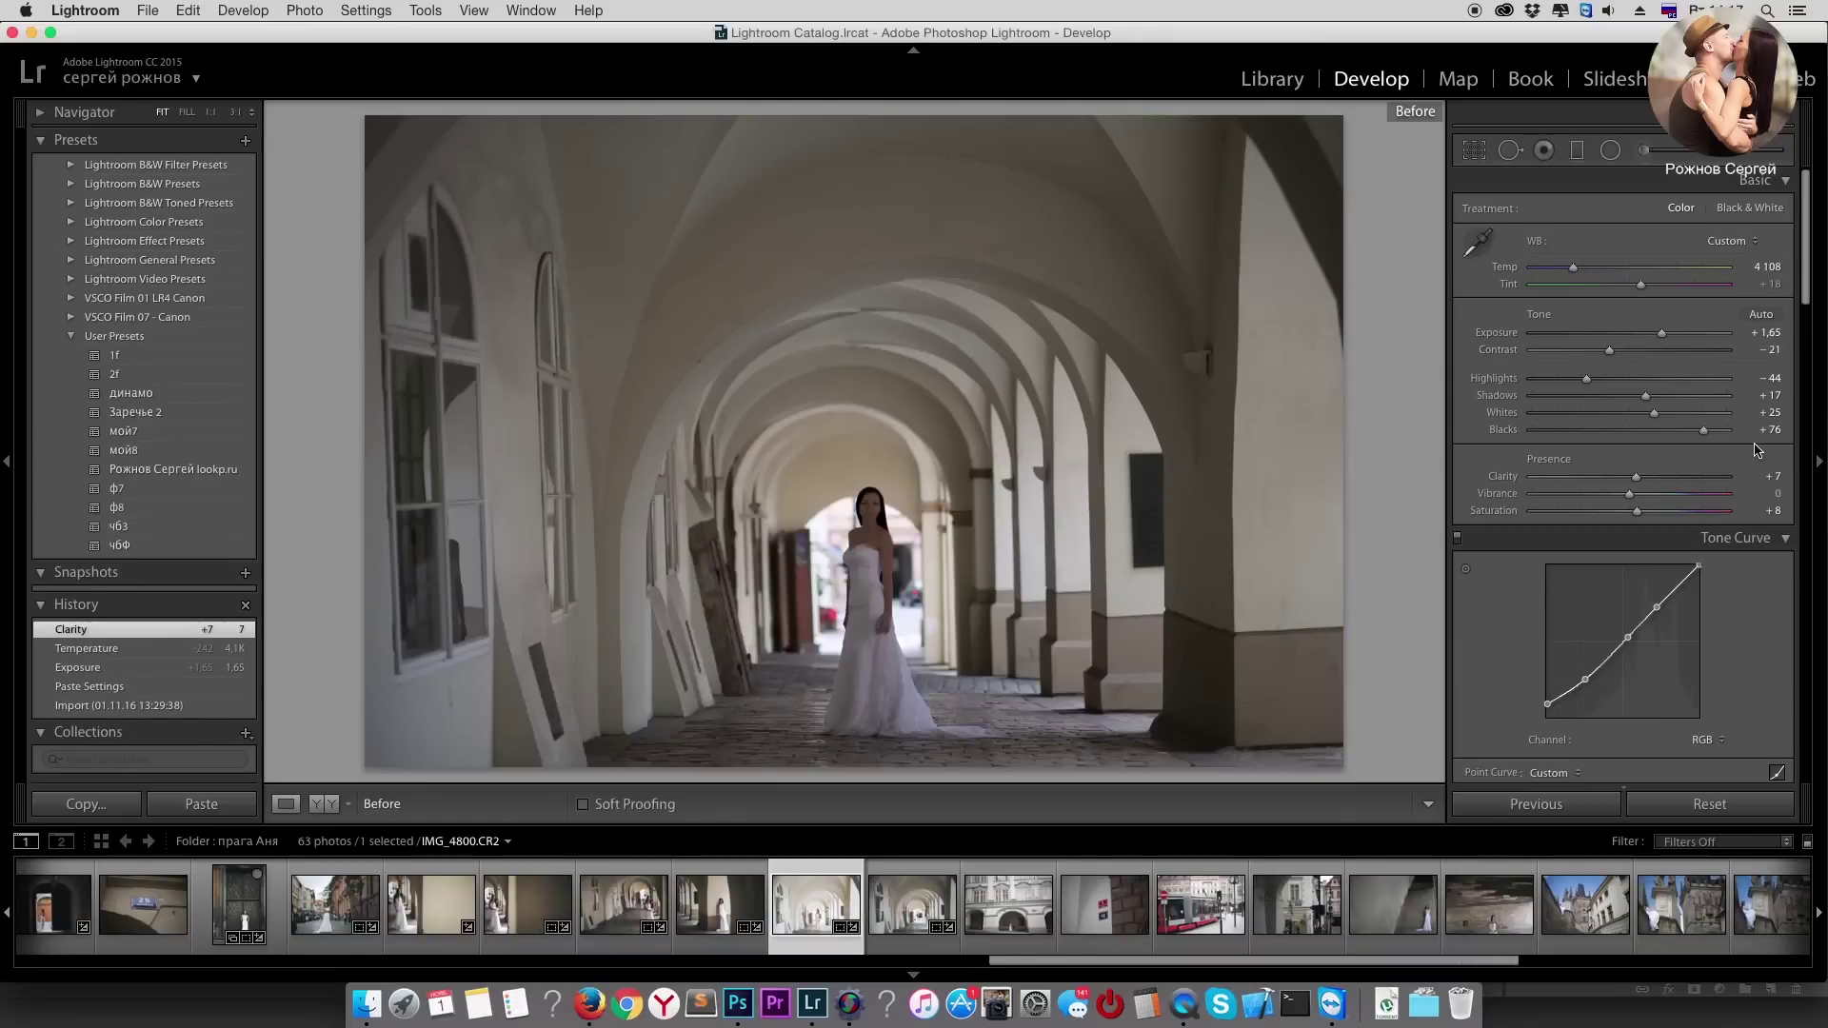
pyautogui.press('\\')
pyautogui.click(1393, 904)
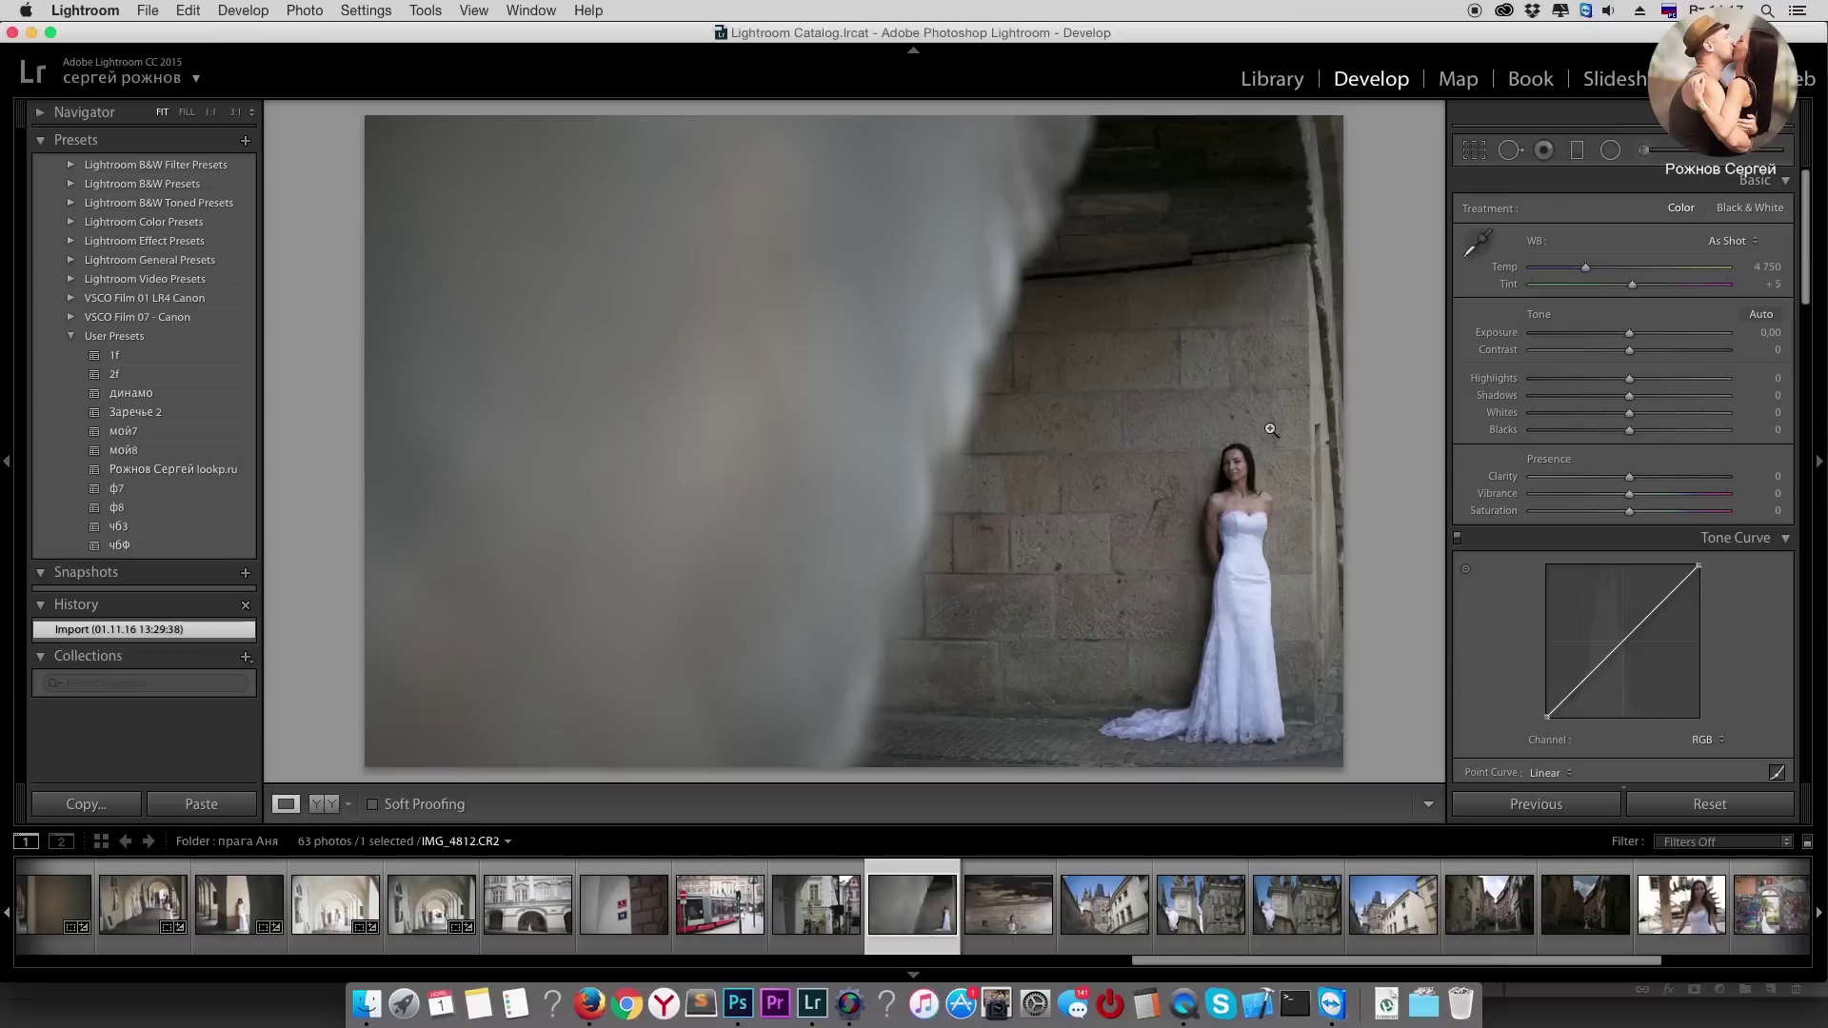
# Step: Apply the user preset, then set Temp 4451, Highlights -17 and Saturation +89
pyautogui.click(157, 469)
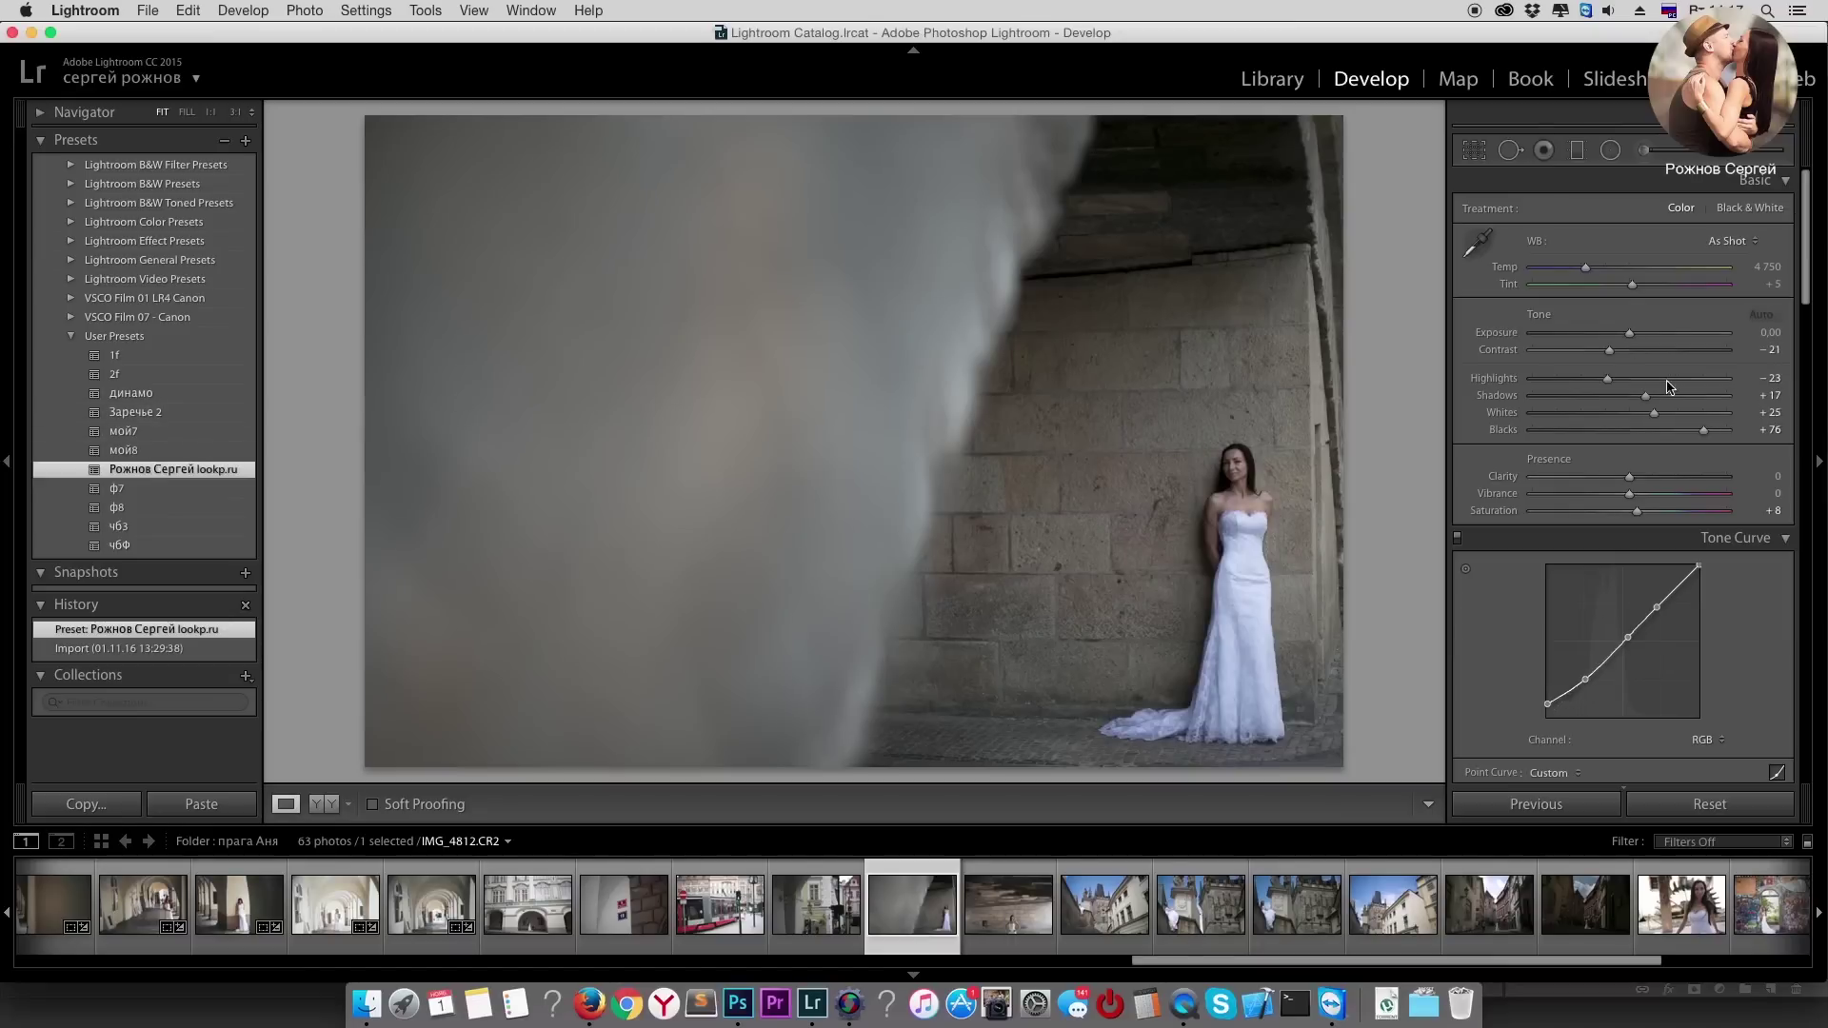
pyautogui.moveTo(1586, 274); pyautogui.dragTo(1580, 274)
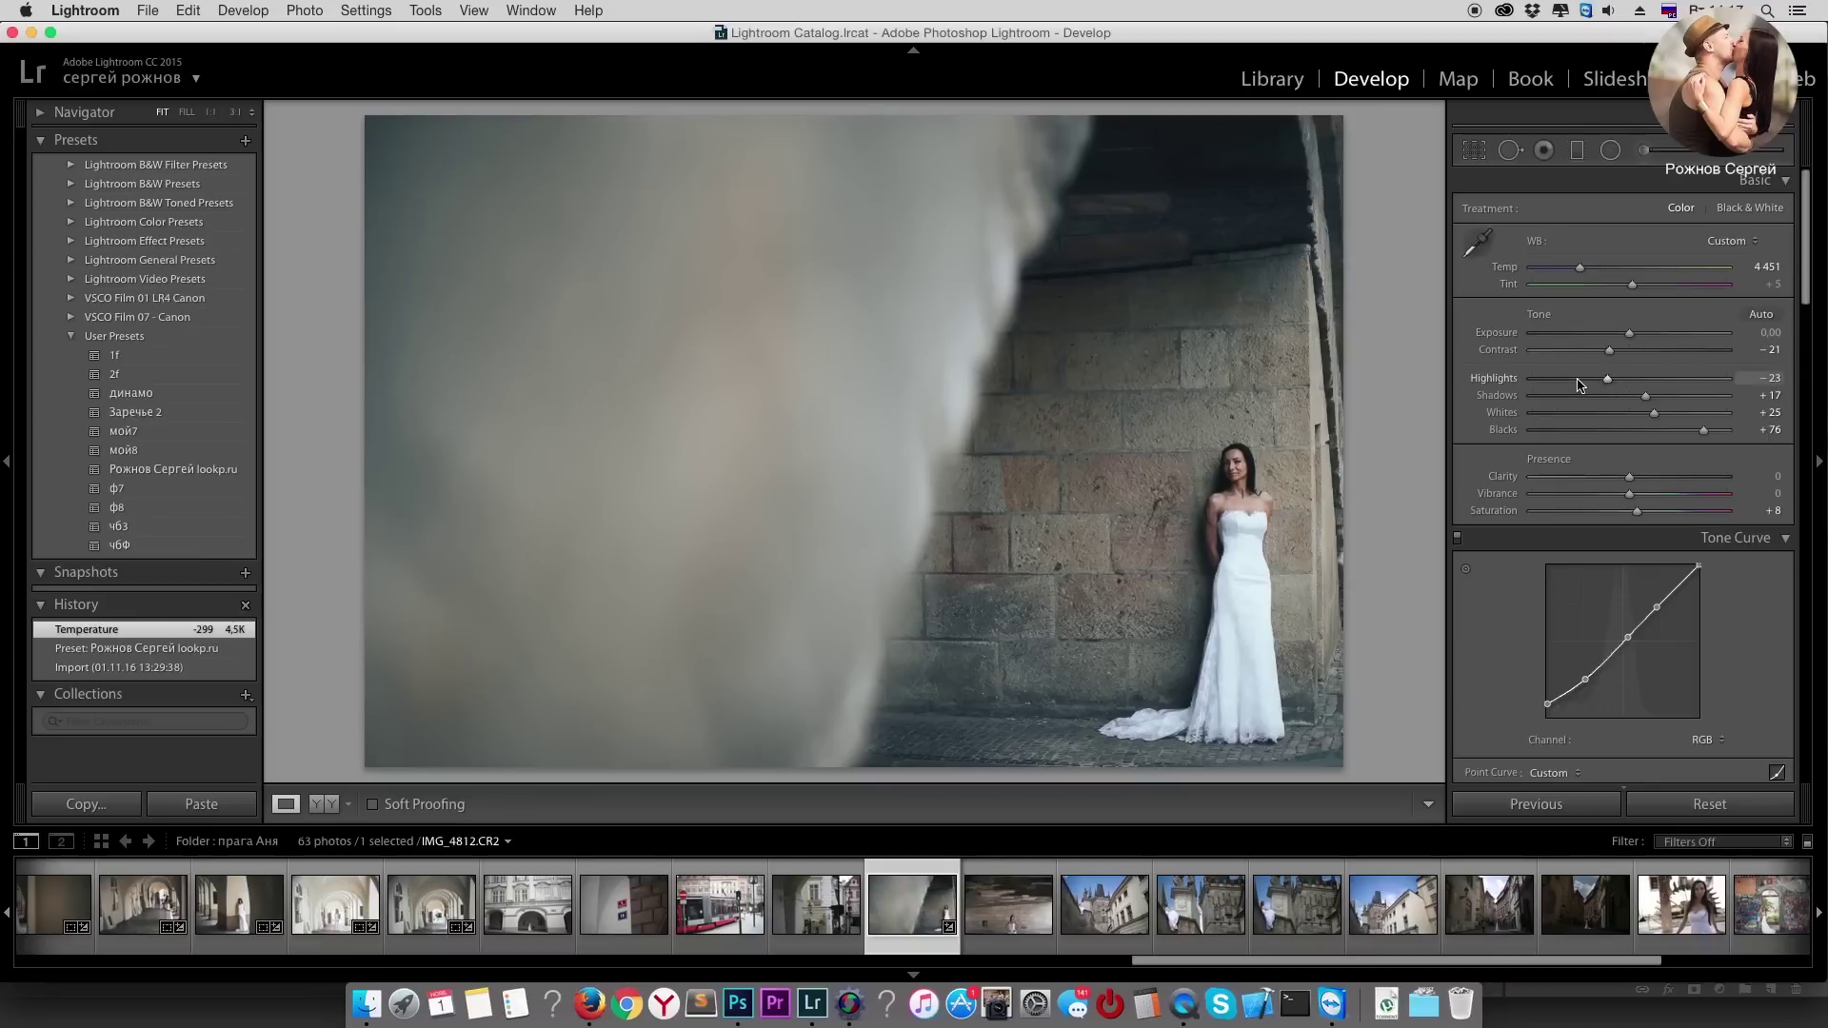
pyautogui.moveTo(1600, 380); pyautogui.dragTo(1616, 382)
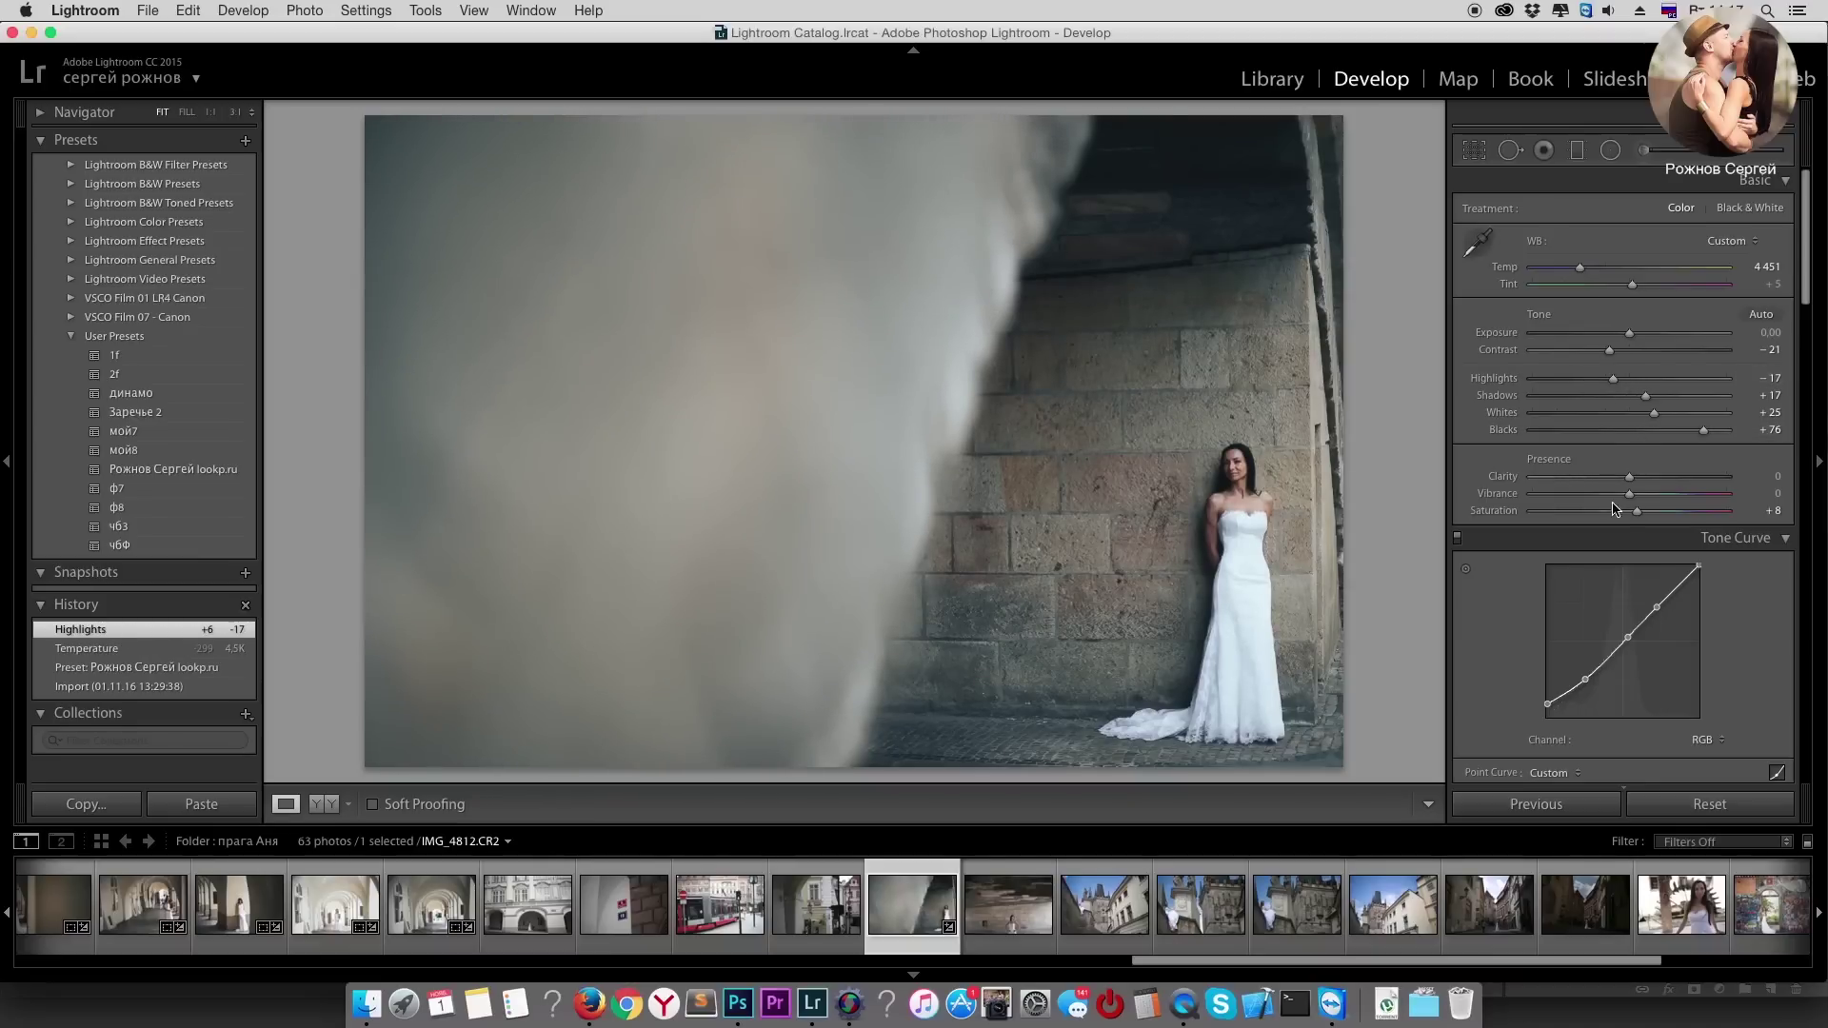
pyautogui.moveTo(1634, 513)
pyautogui.mouseDown()
pyautogui.moveTo(1721, 513)
pyautogui.moveTo(1715, 538)
pyautogui.mouseUp()
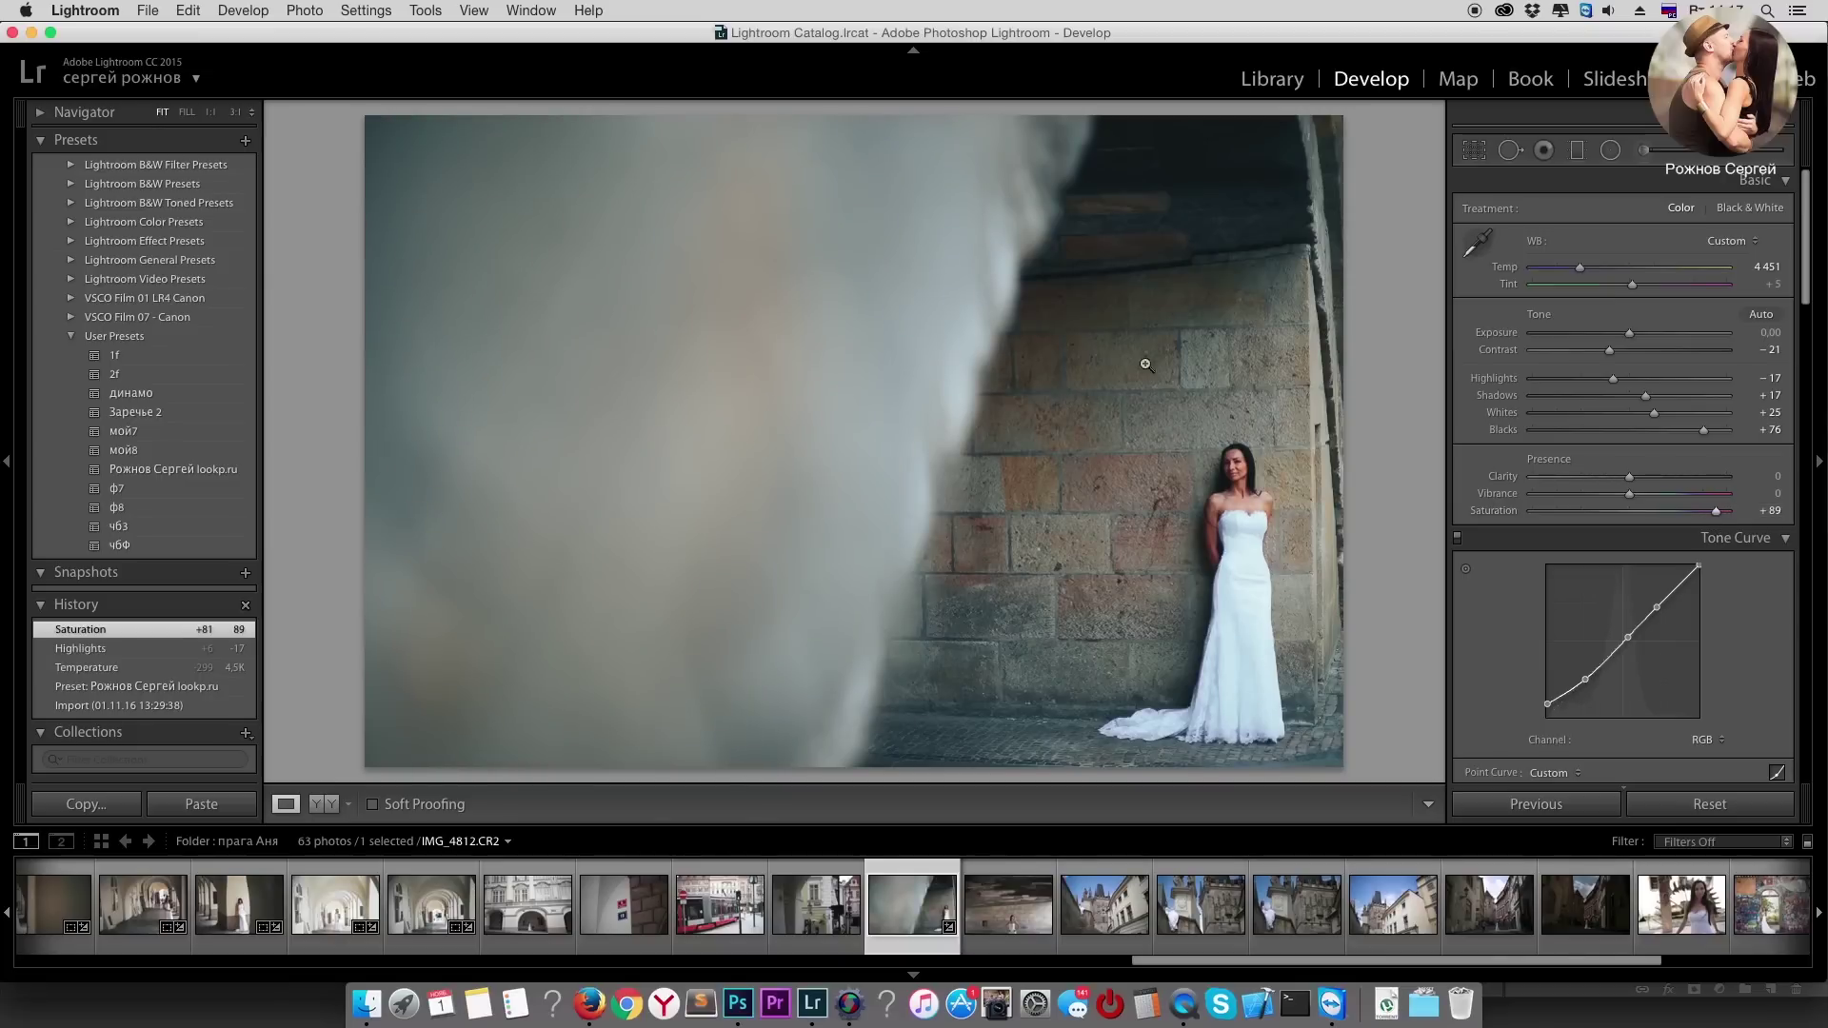
# Step: Lower HSL saturation to Red -37 and Orange -43
pyautogui.scroll(-5, 1633, 625)
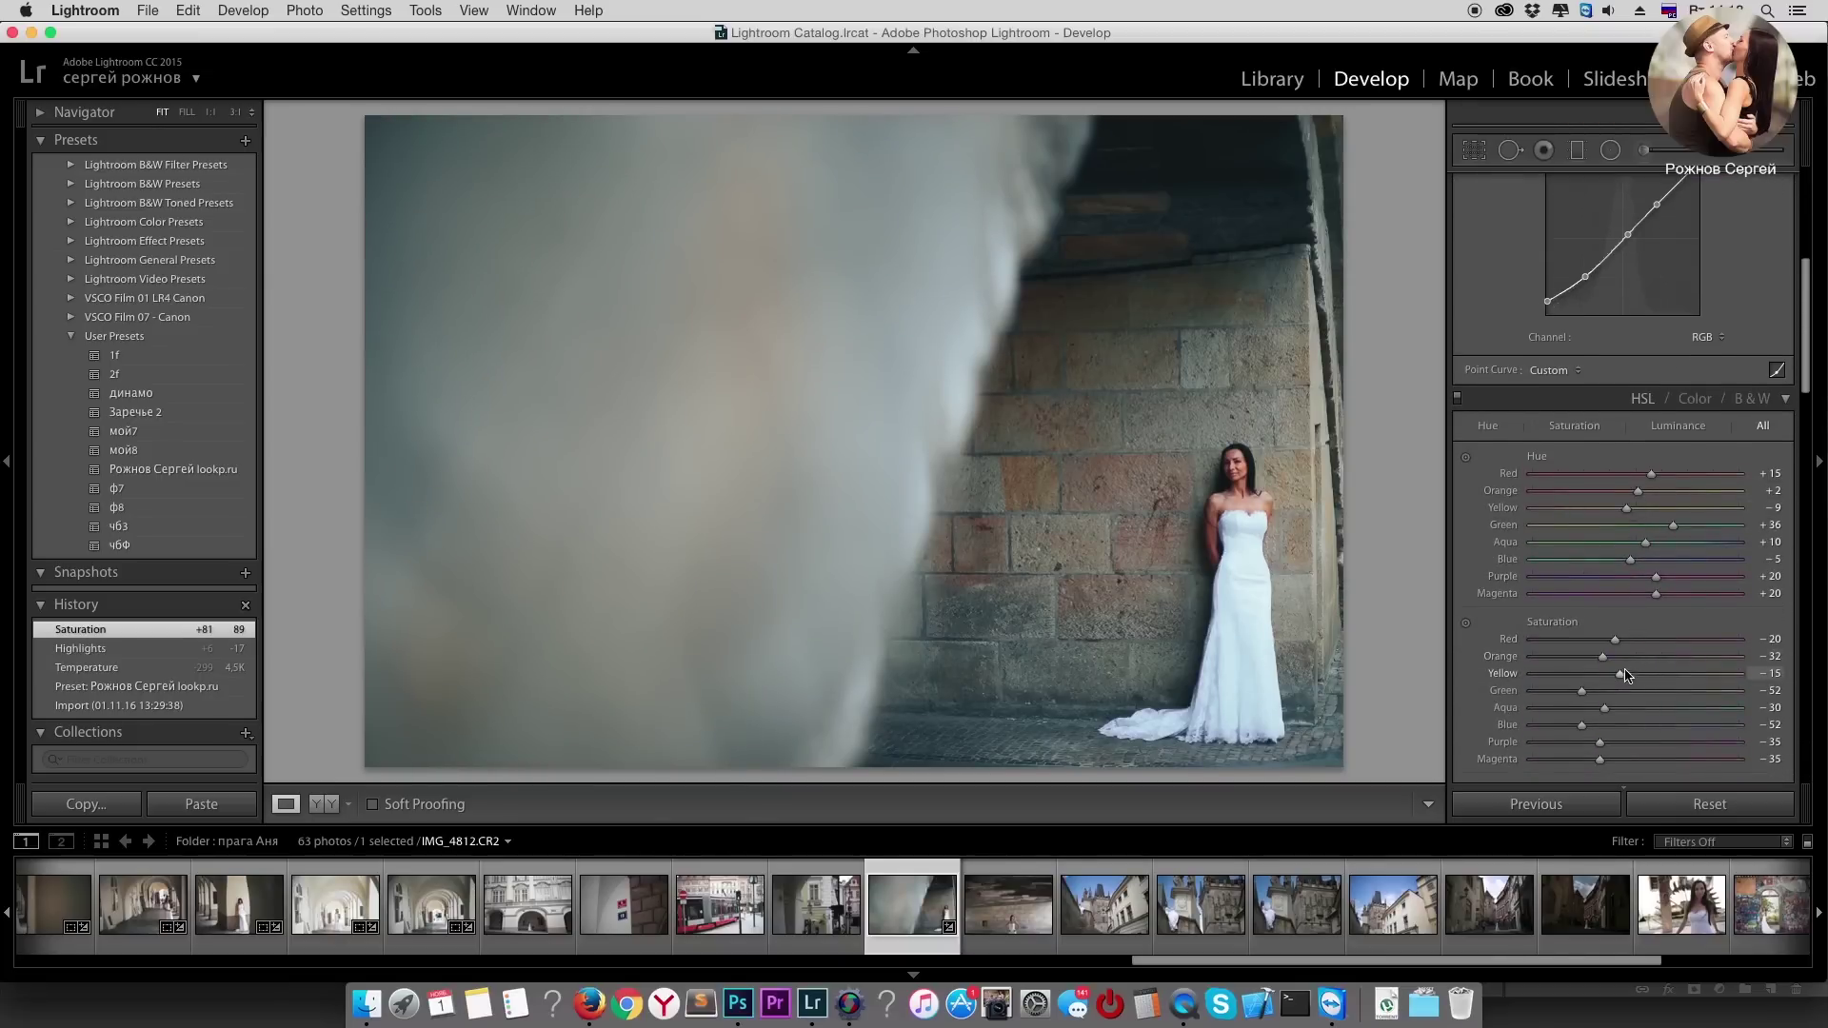
pyautogui.scroll(-3, 1618, 514)
pyautogui.moveTo(1616, 493); pyautogui.dragTo(1597, 516)
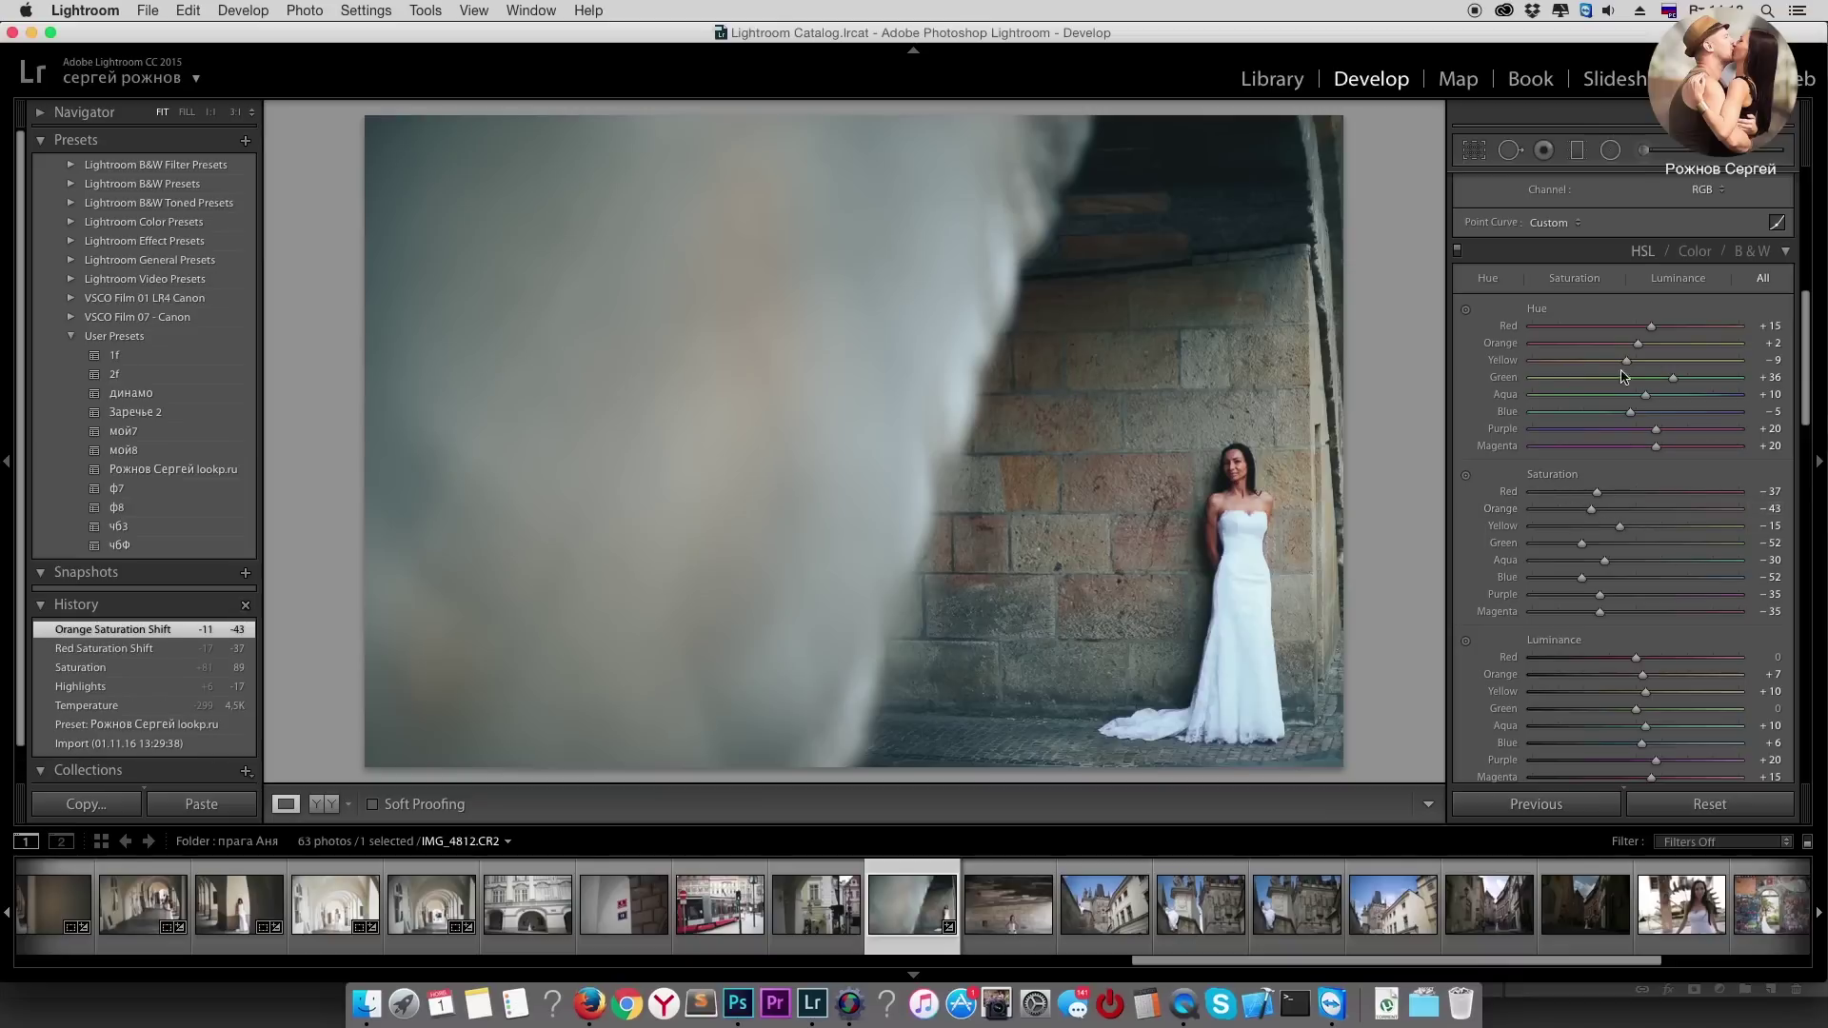
pyautogui.click(1645, 152)
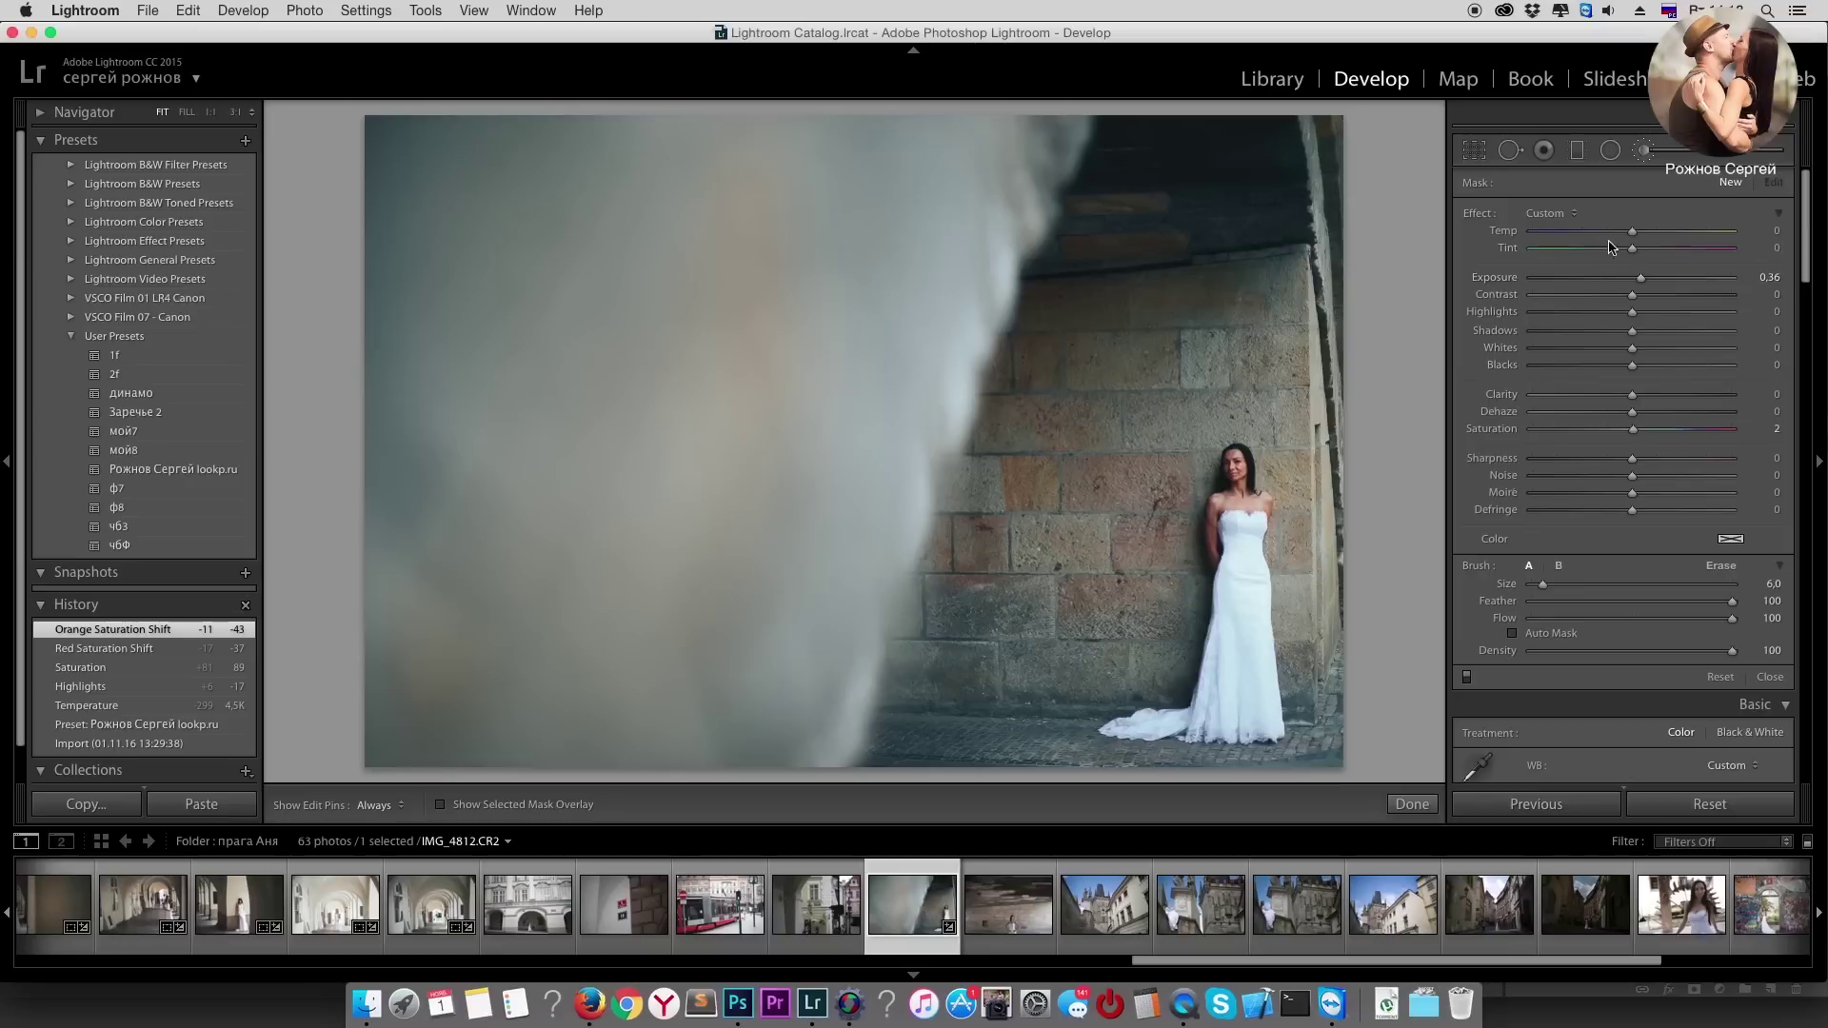
# Step: Paint two brush strokes on the bride with local Exposure 0.33 and Saturation -9
pyautogui.moveTo(1639, 282); pyautogui.dragTo(1632, 283)
pyautogui.moveTo(1633, 430); pyautogui.dragTo(1623, 430)
pyautogui.press('h')
pyautogui.click(1251, 559)
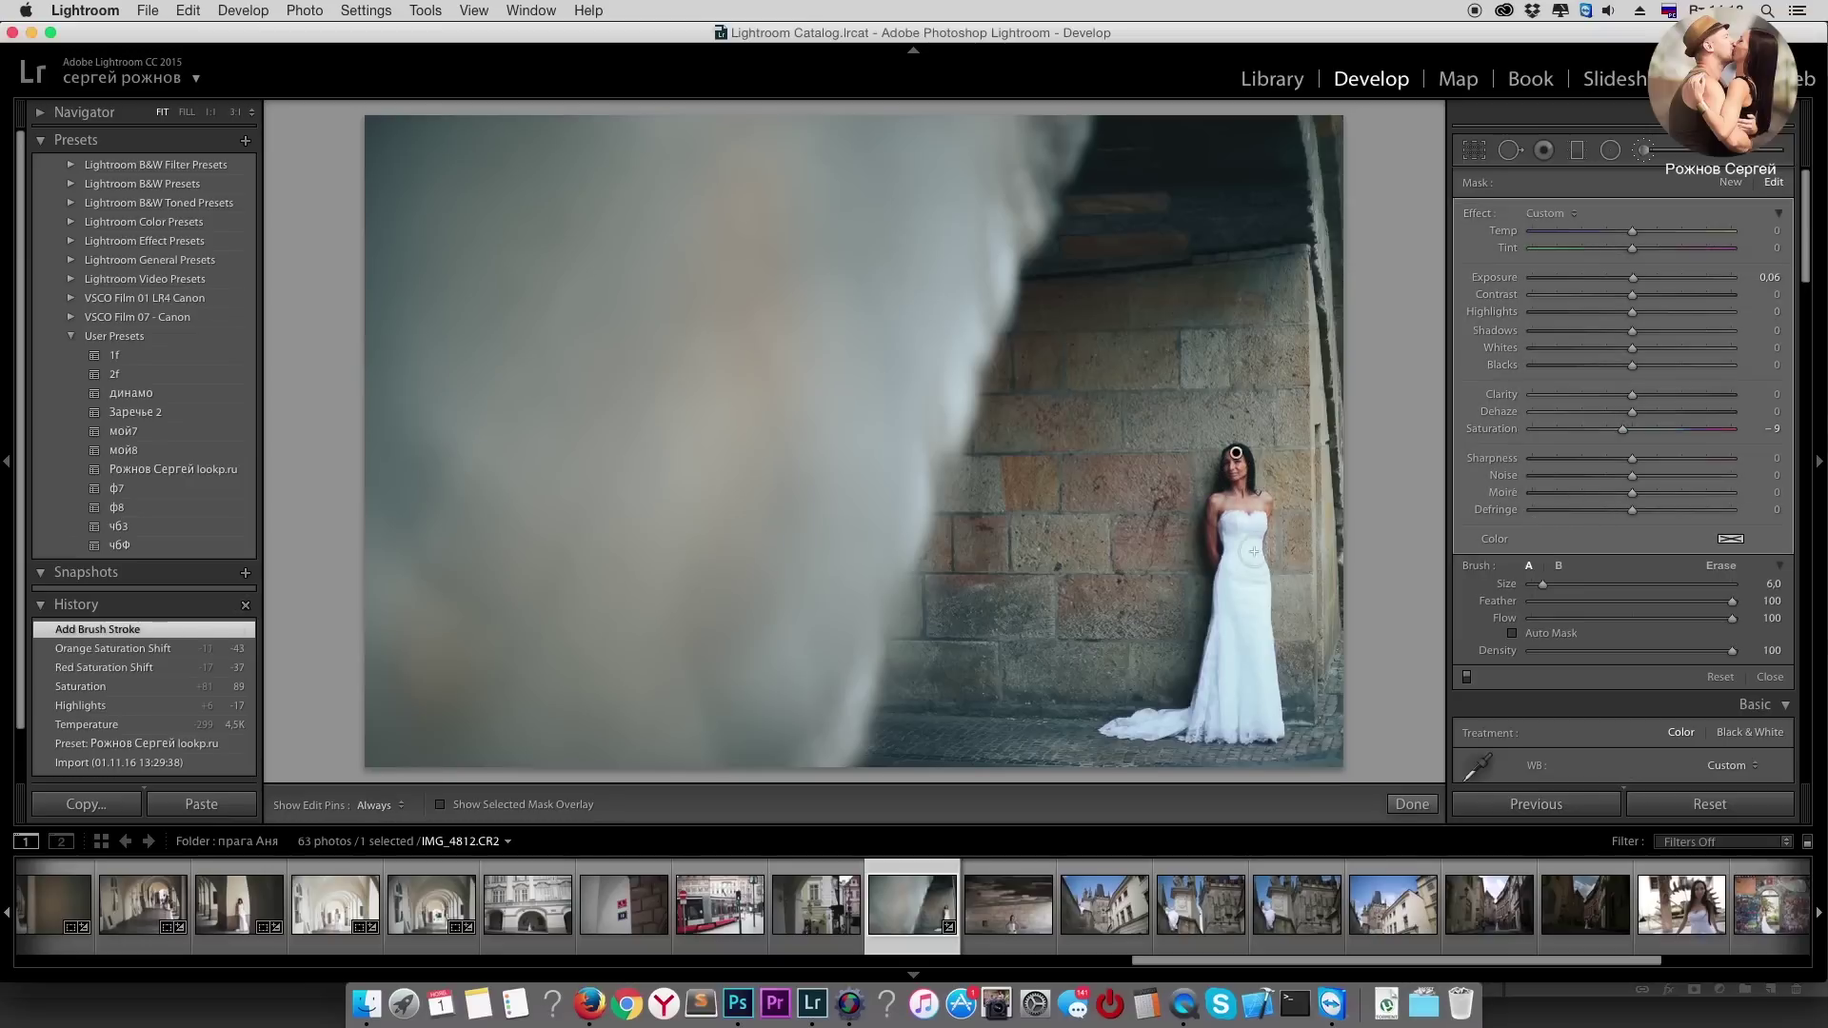
pyautogui.click(1247, 633)
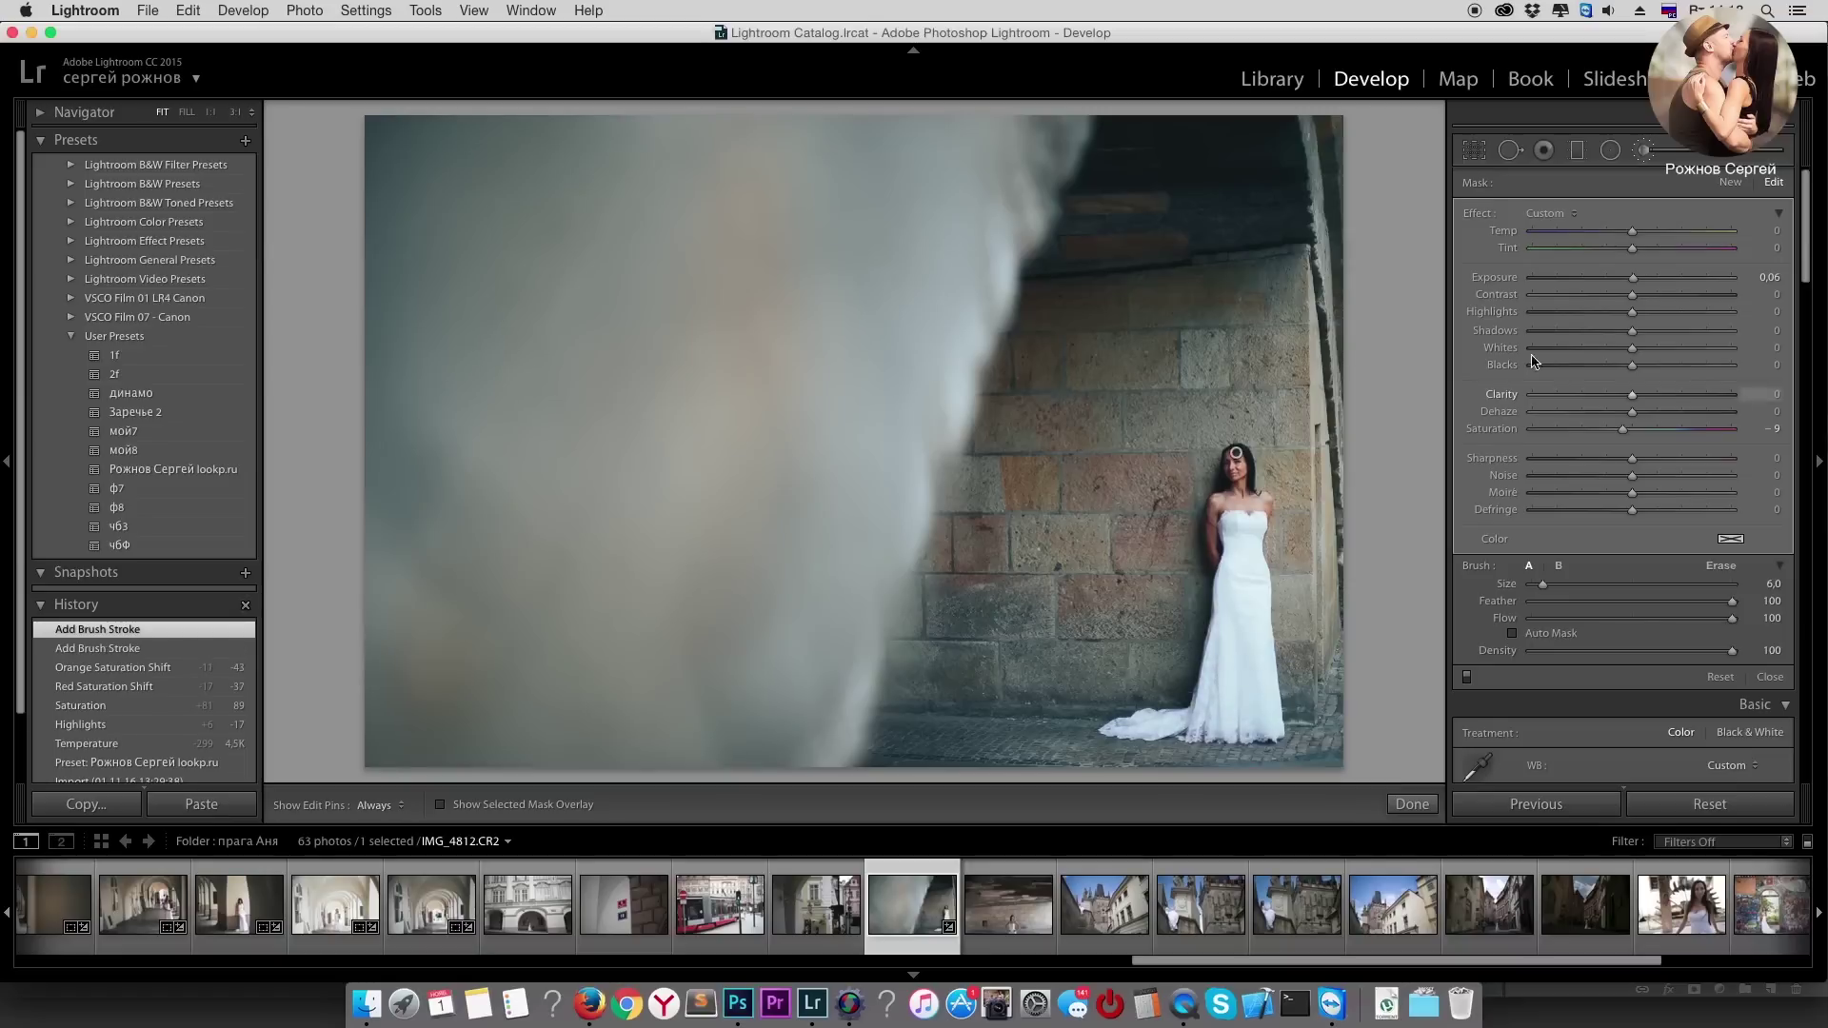
# Step: Lower the brushed area's Clarity to about -6 and advance to the bridge photo
pyautogui.click(1640, 286)
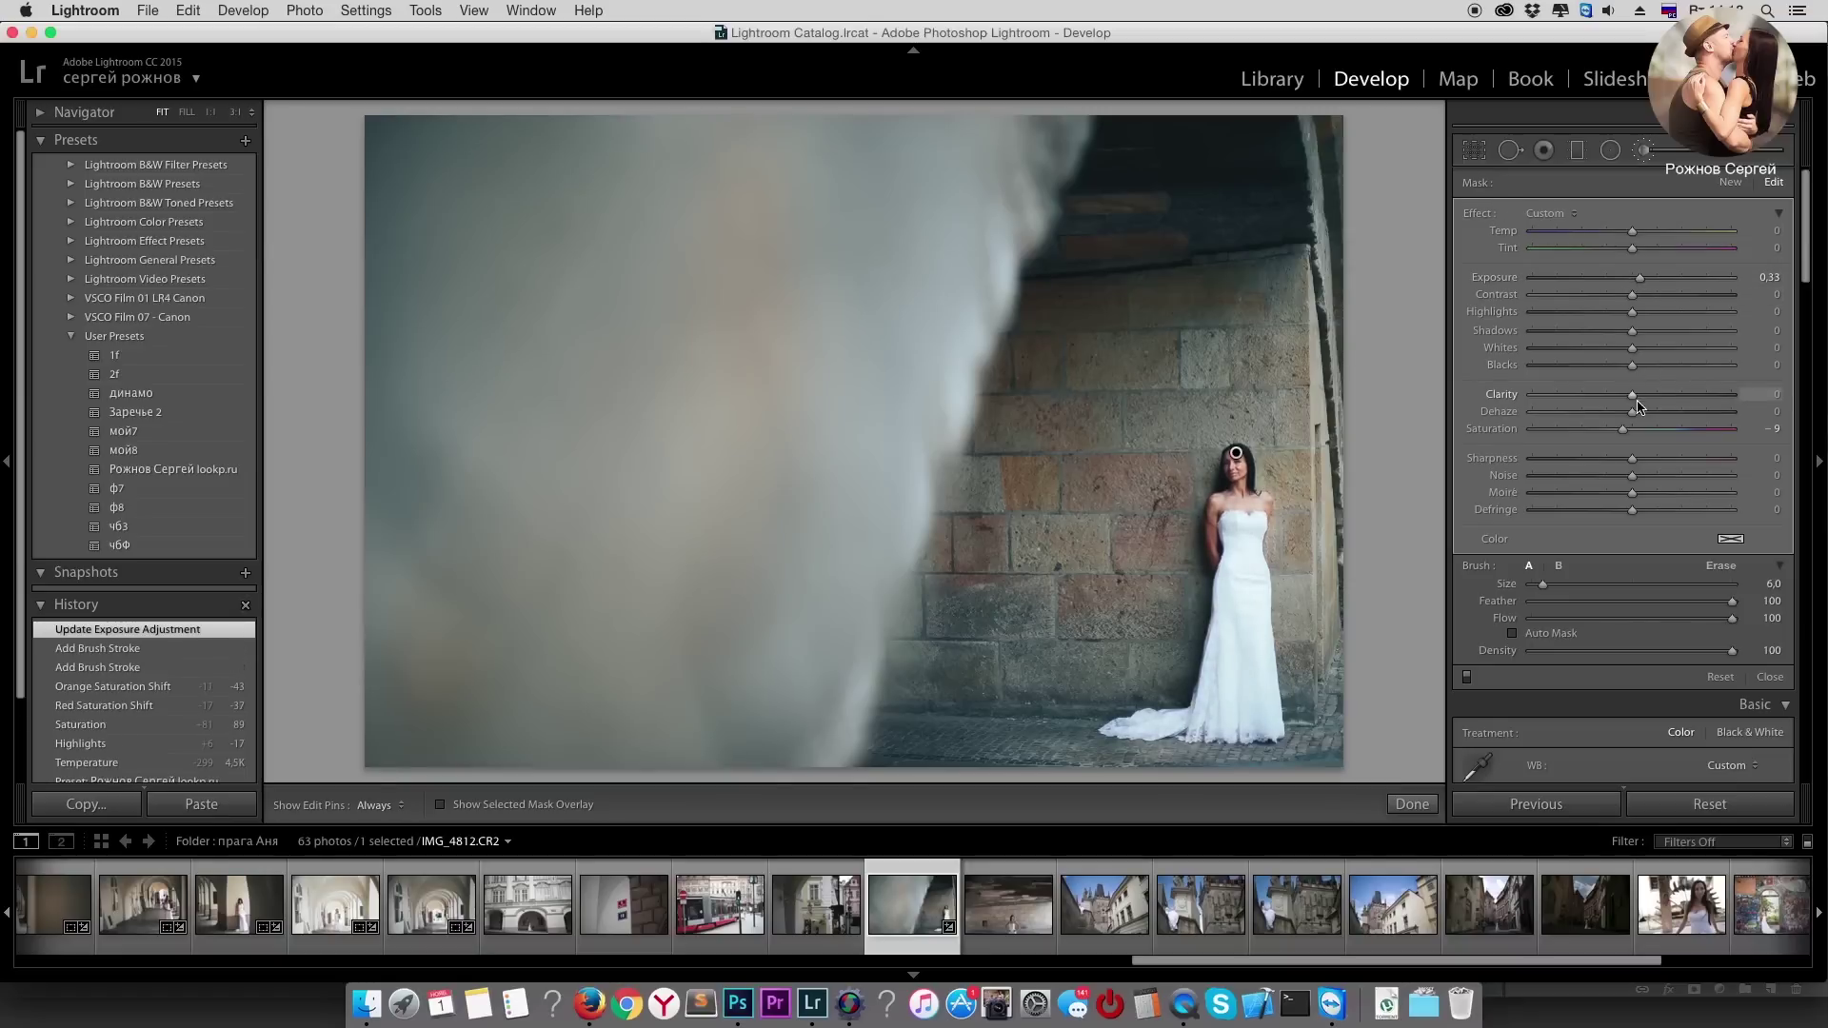
pyautogui.moveTo(1634, 399); pyautogui.dragTo(1629, 402)
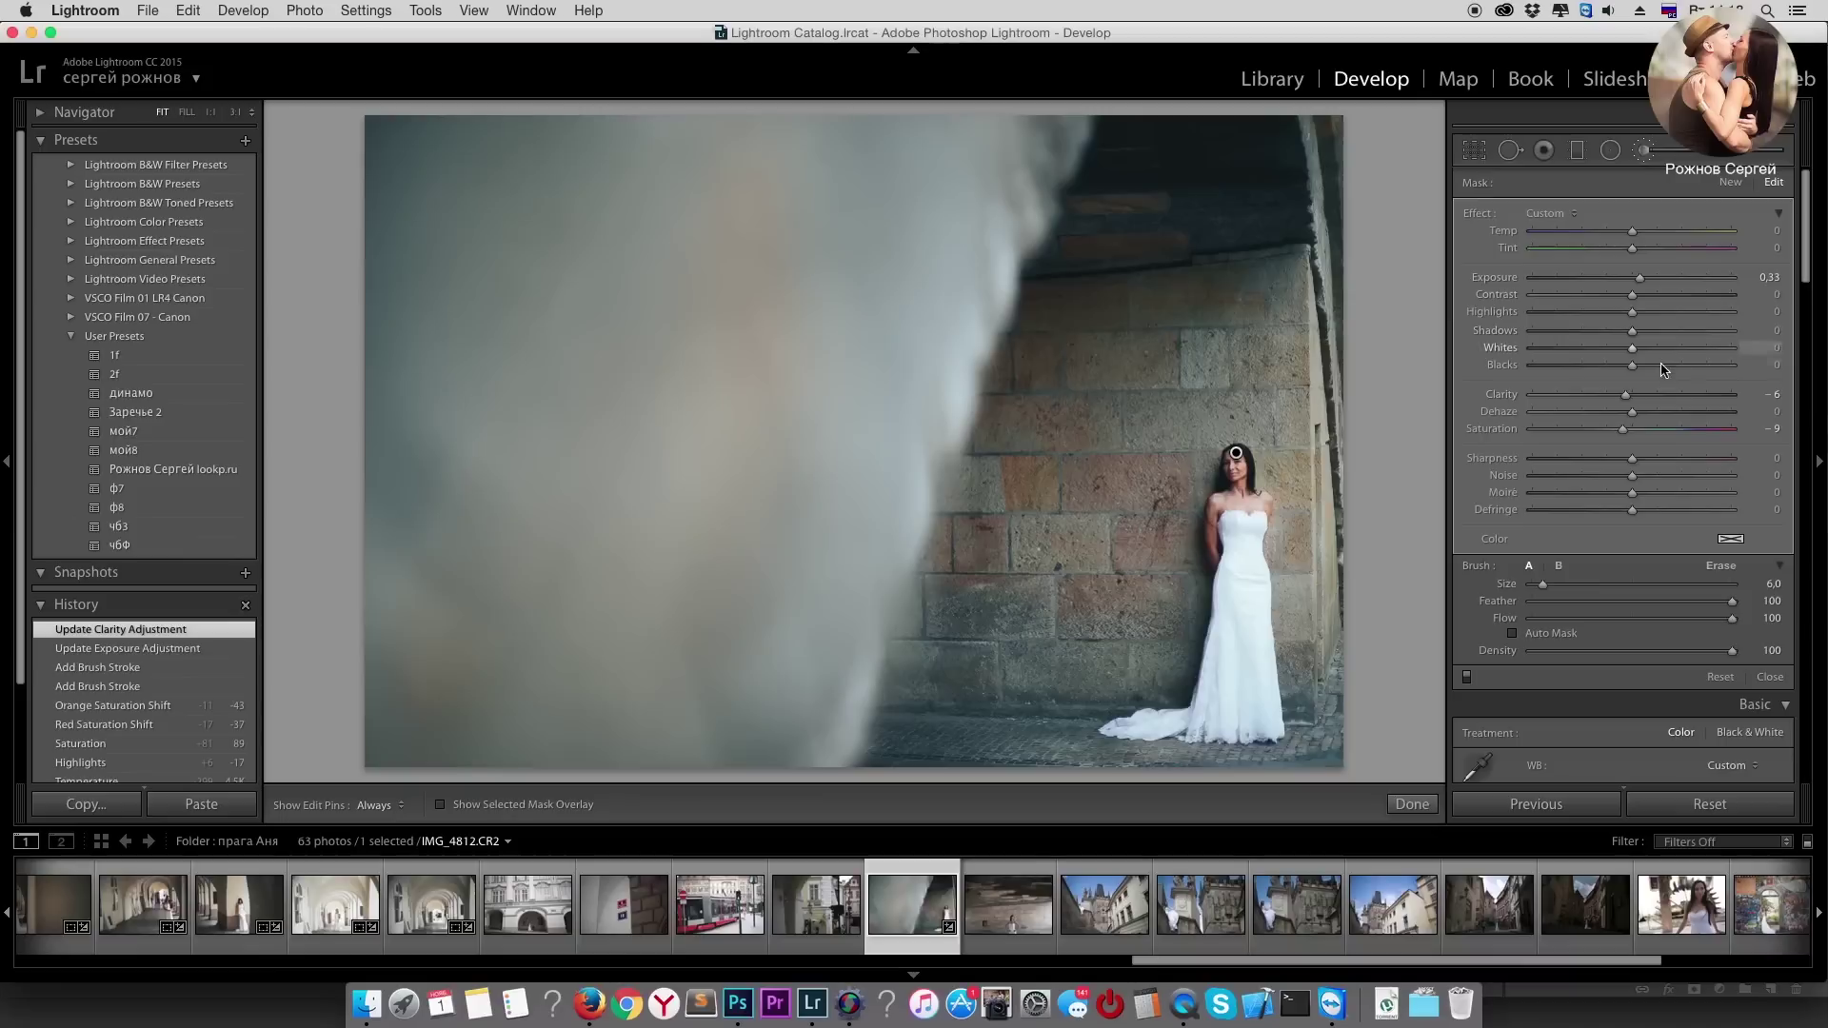
pyautogui.press('Right')
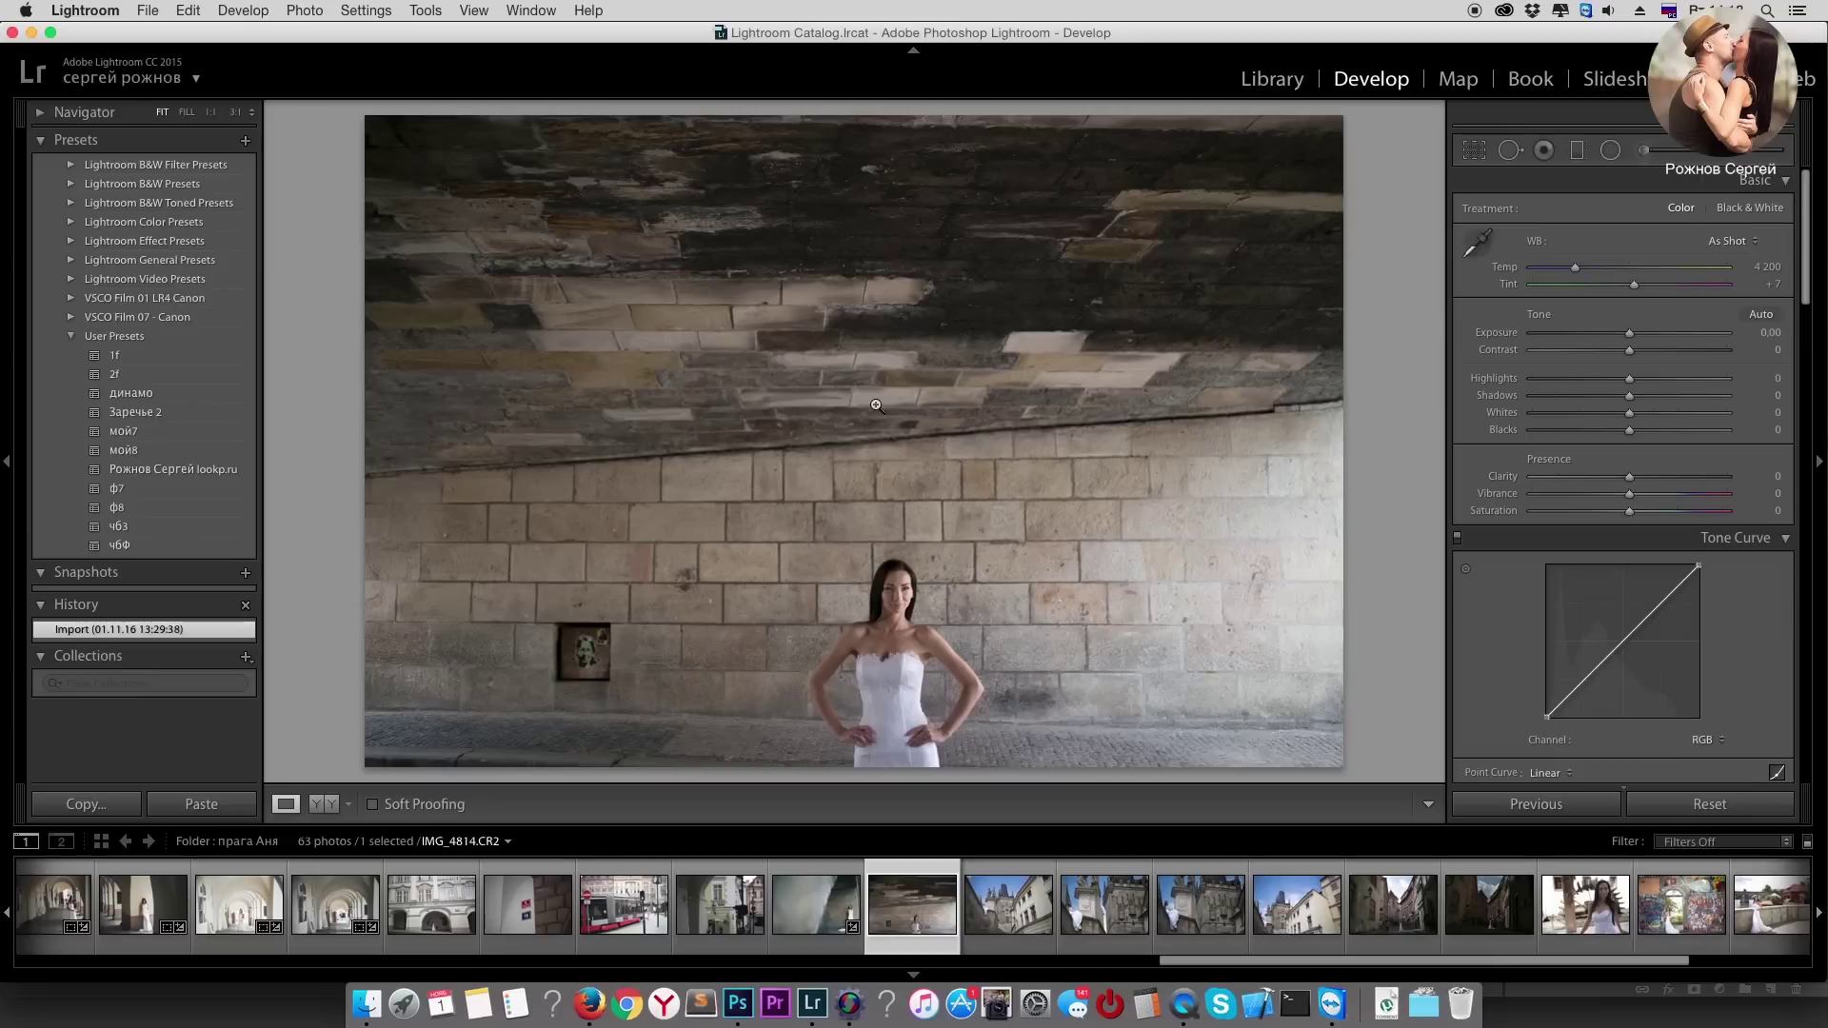
pyautogui.click(1786, 182)
pyautogui.click(1786, 181)
pyautogui.scroll(3, 1789, 122)
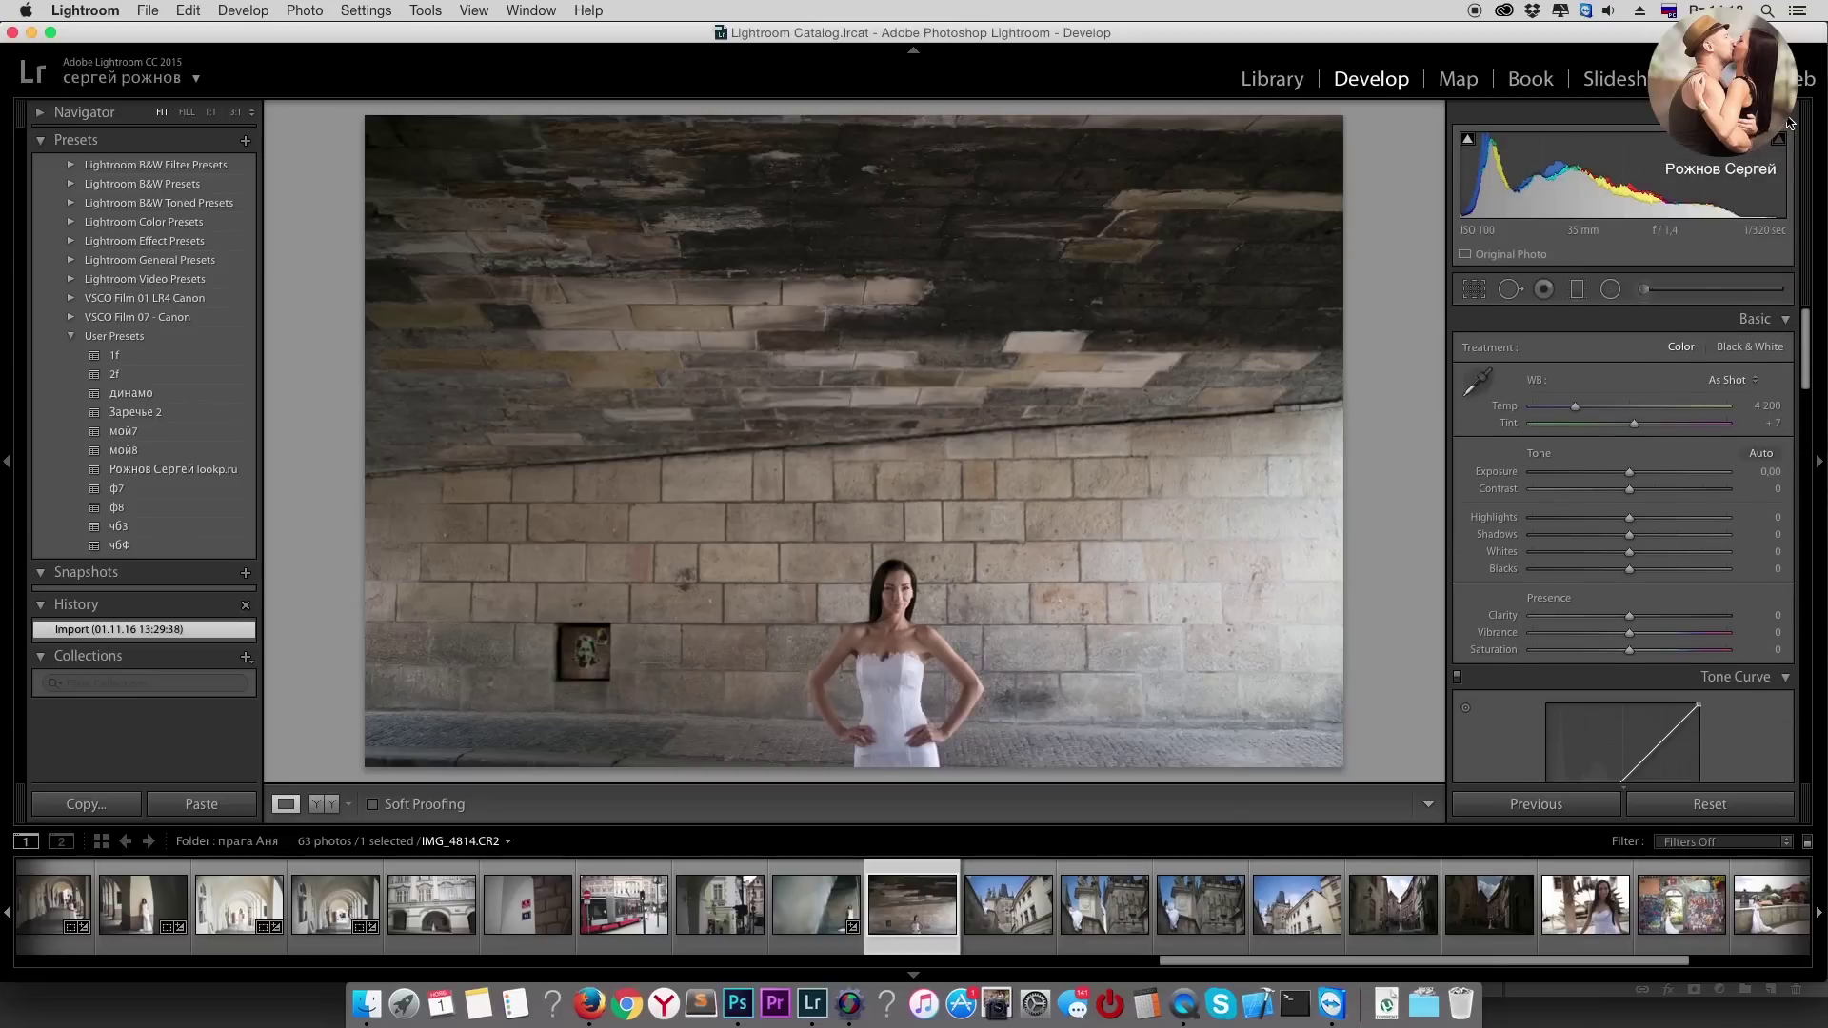
pyautogui.scroll(-3, 1789, 122)
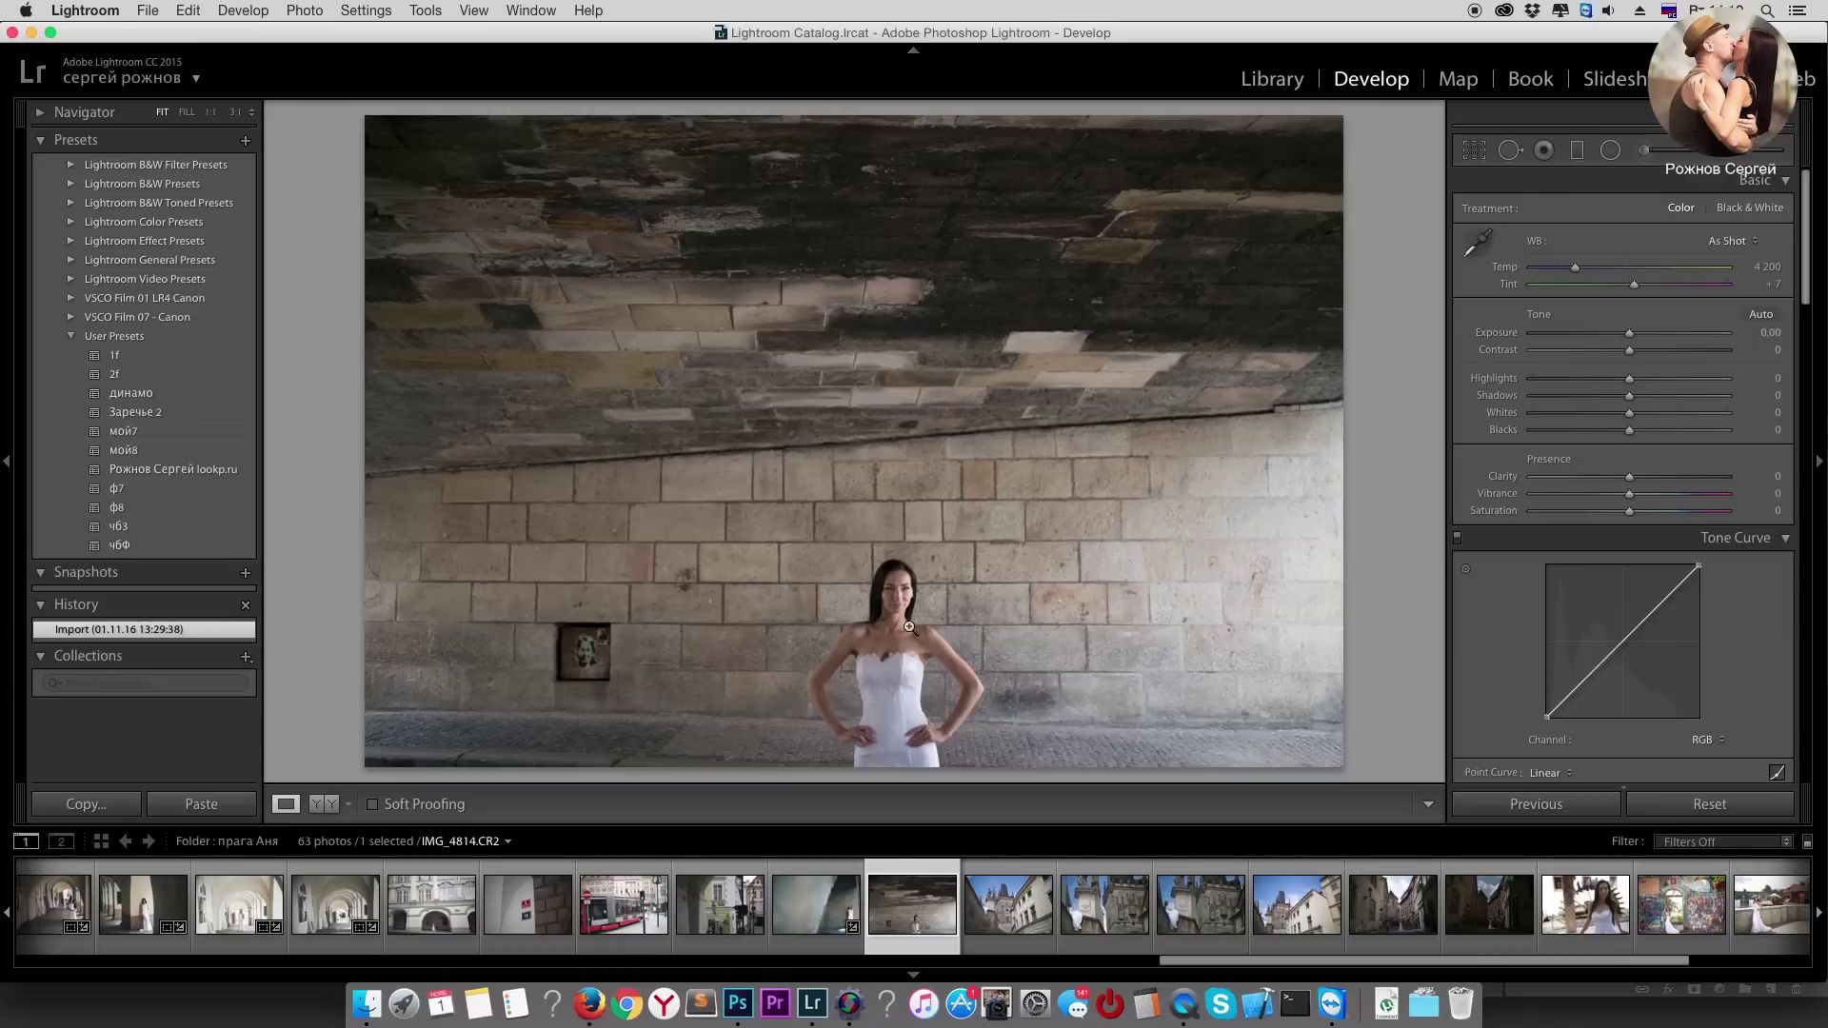
pyautogui.click(177, 470)
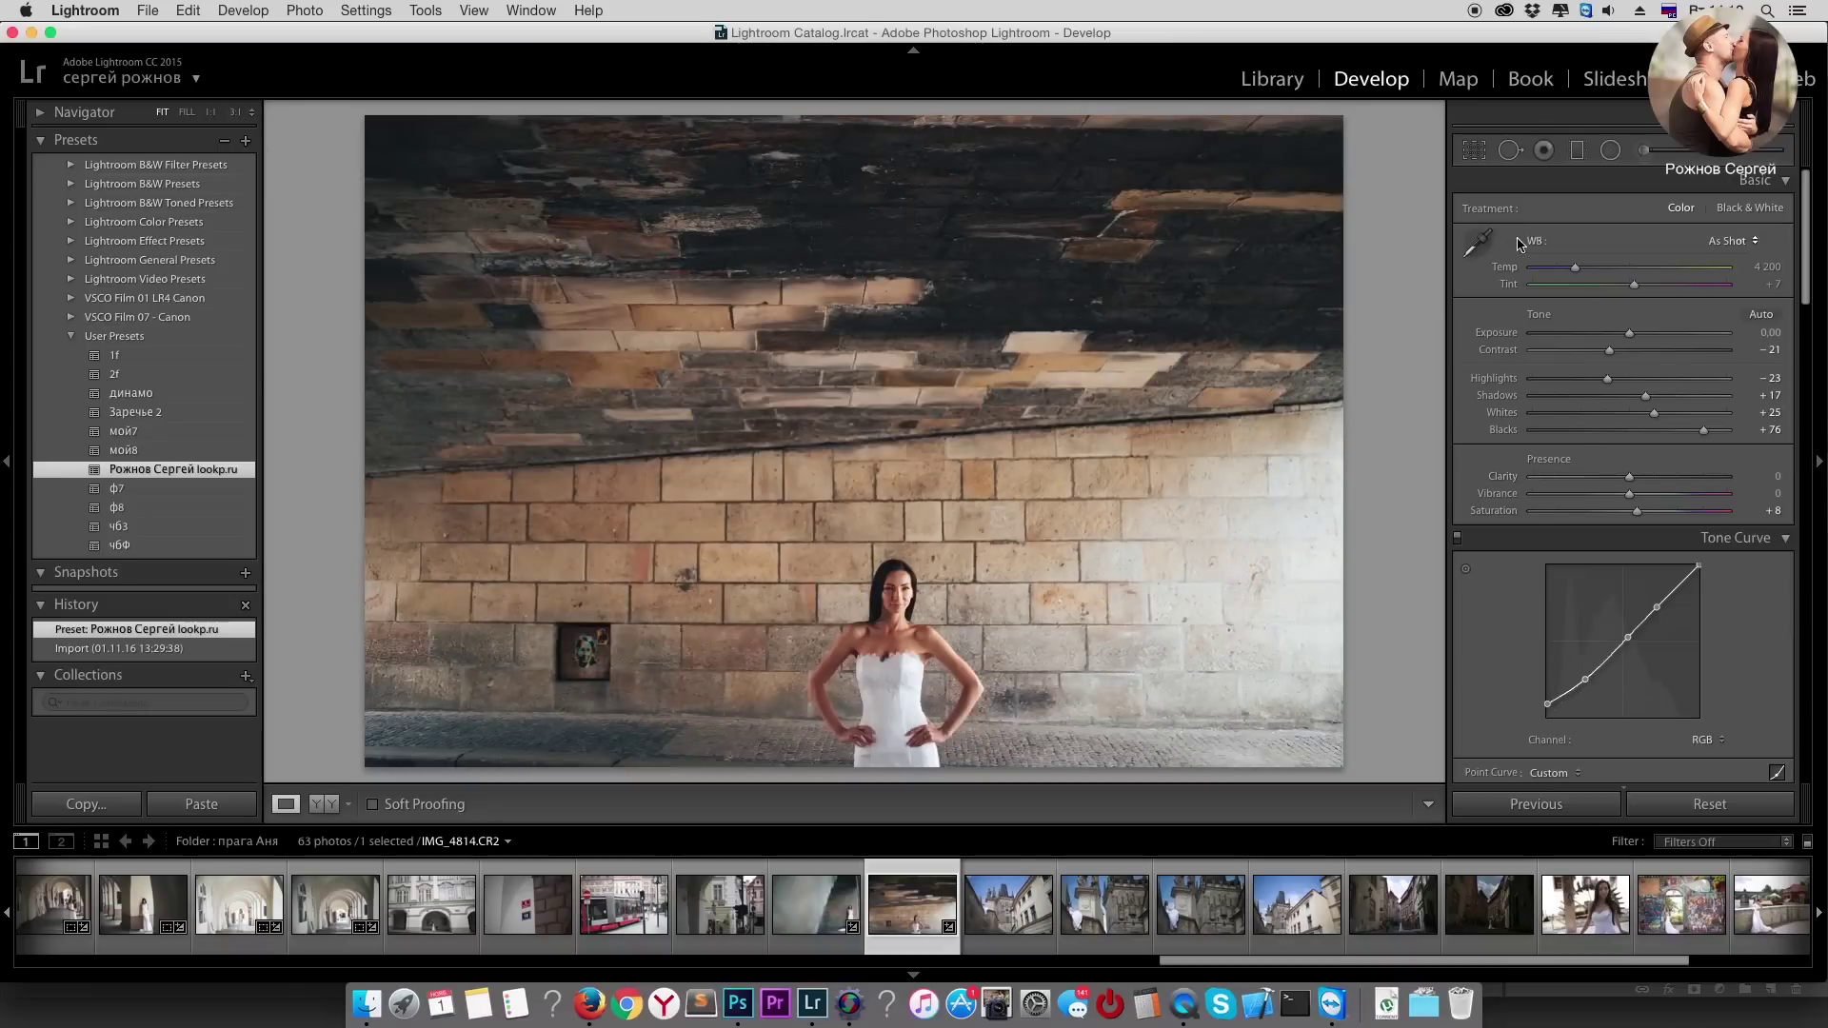
# Step: Sample neutral spots on the pavement and walls with the WB eyedropper, cooling Temp to 3700
pyautogui.press('w')
pyautogui.click(1313, 737)
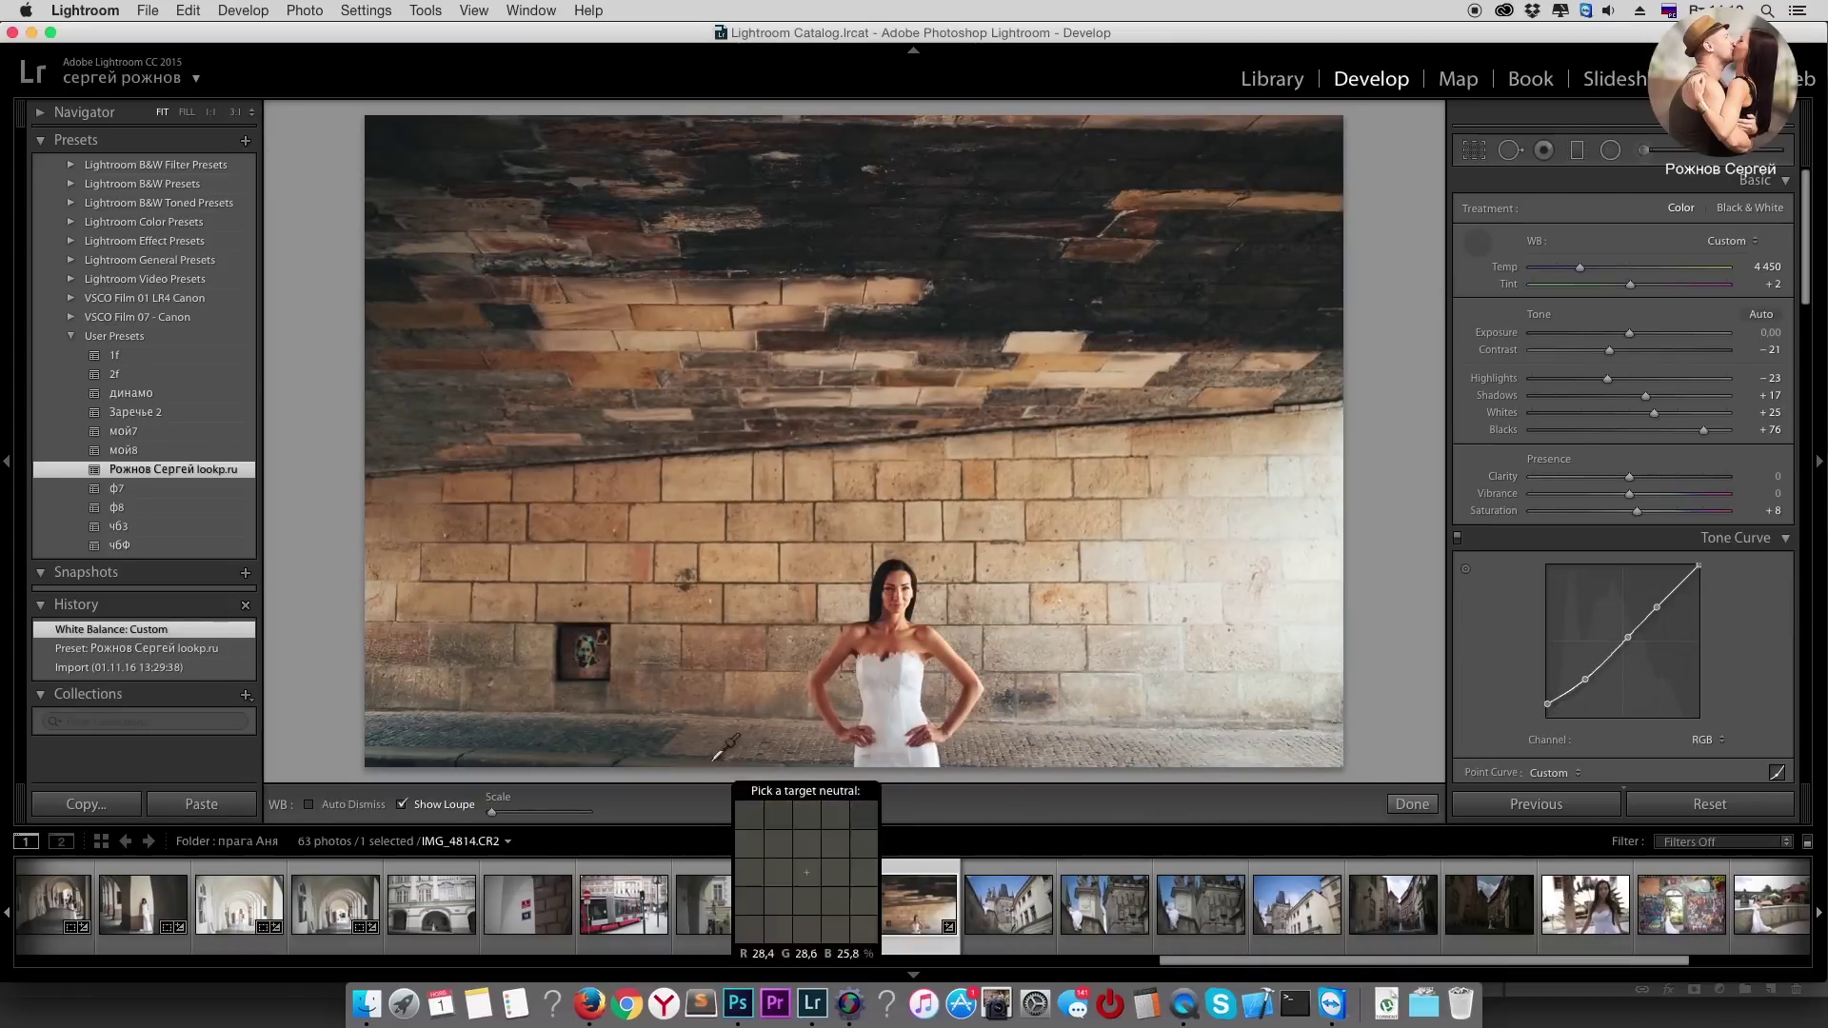
pyautogui.click(748, 762)
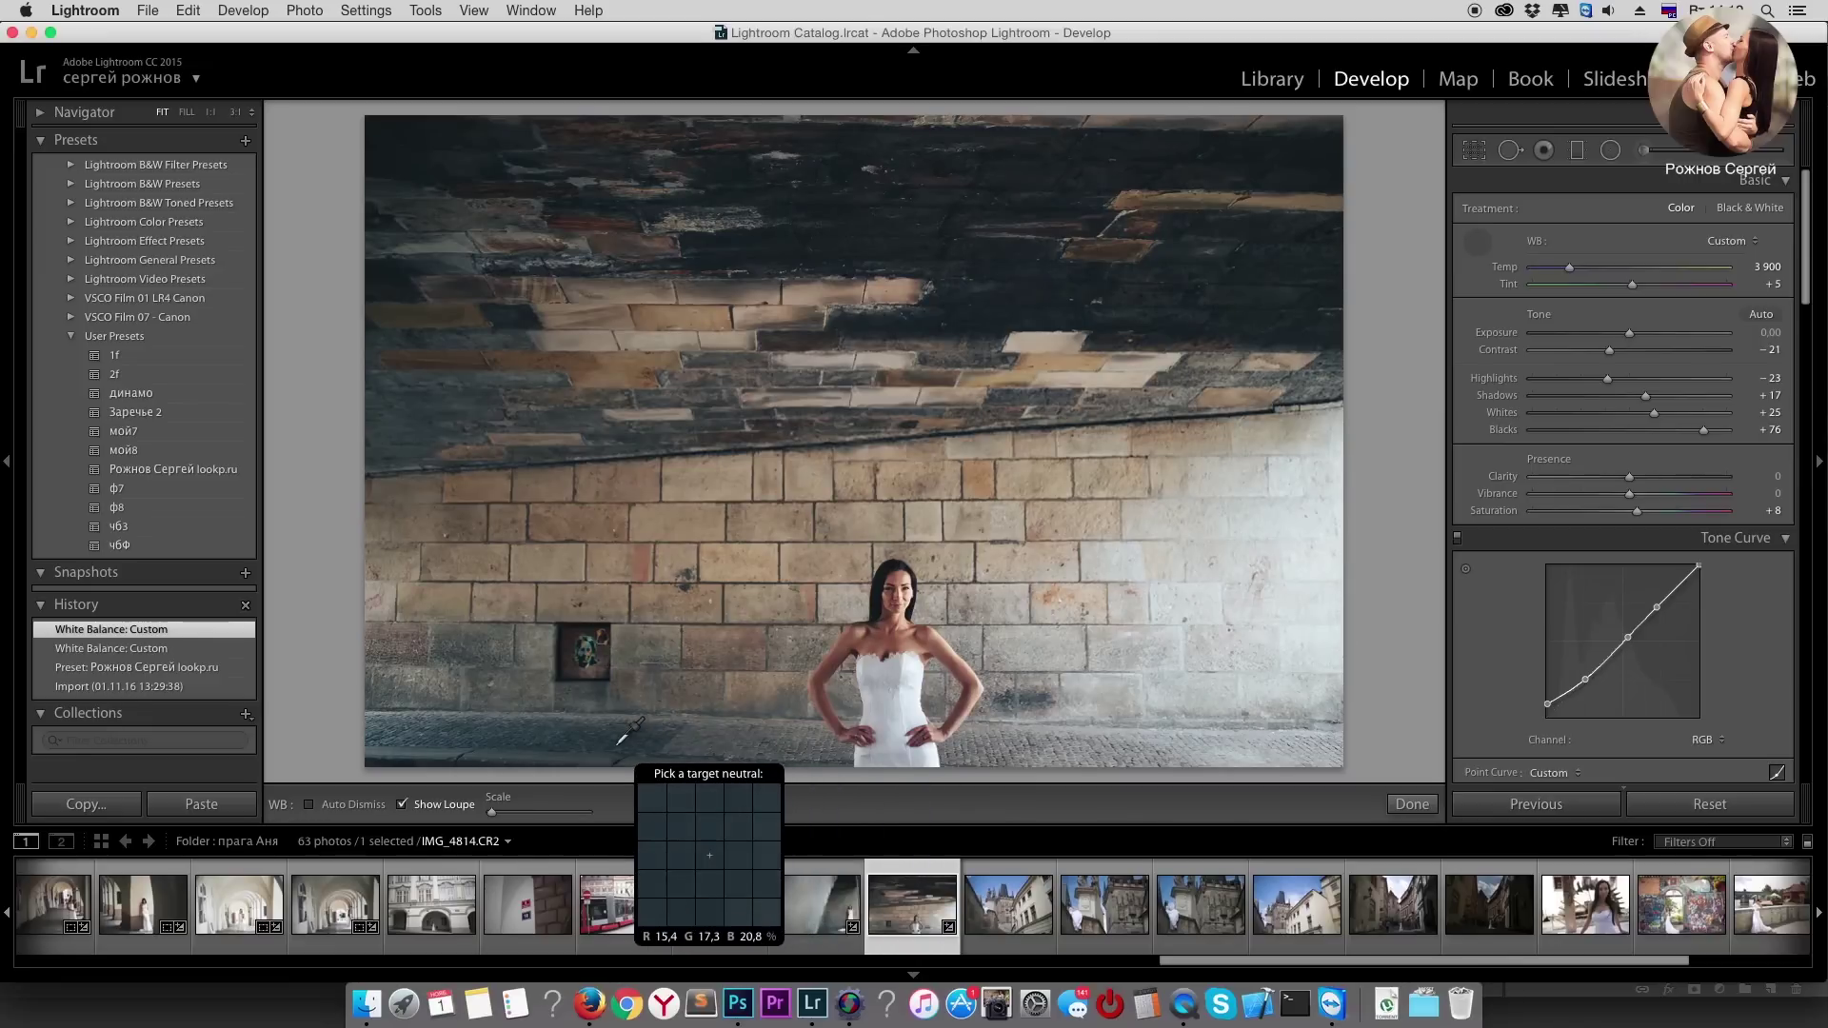
pyautogui.click(649, 745)
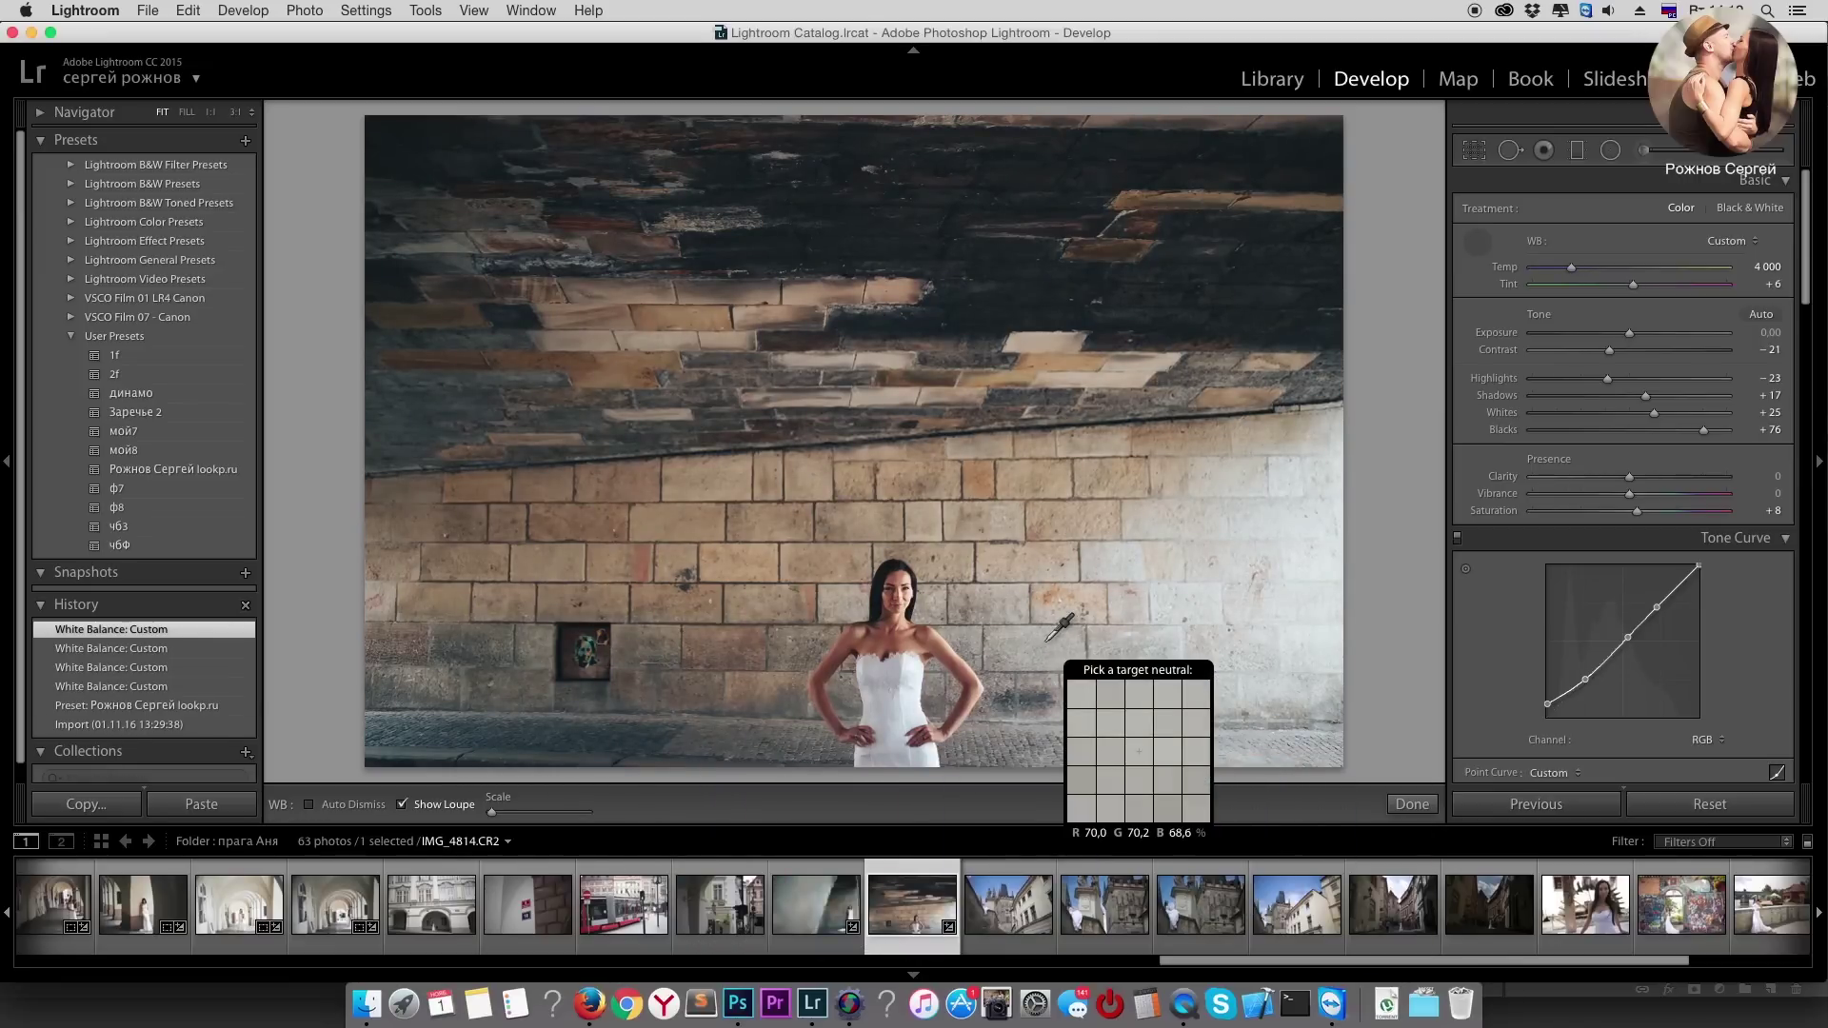
pyautogui.click(1077, 696)
pyautogui.click(955, 746)
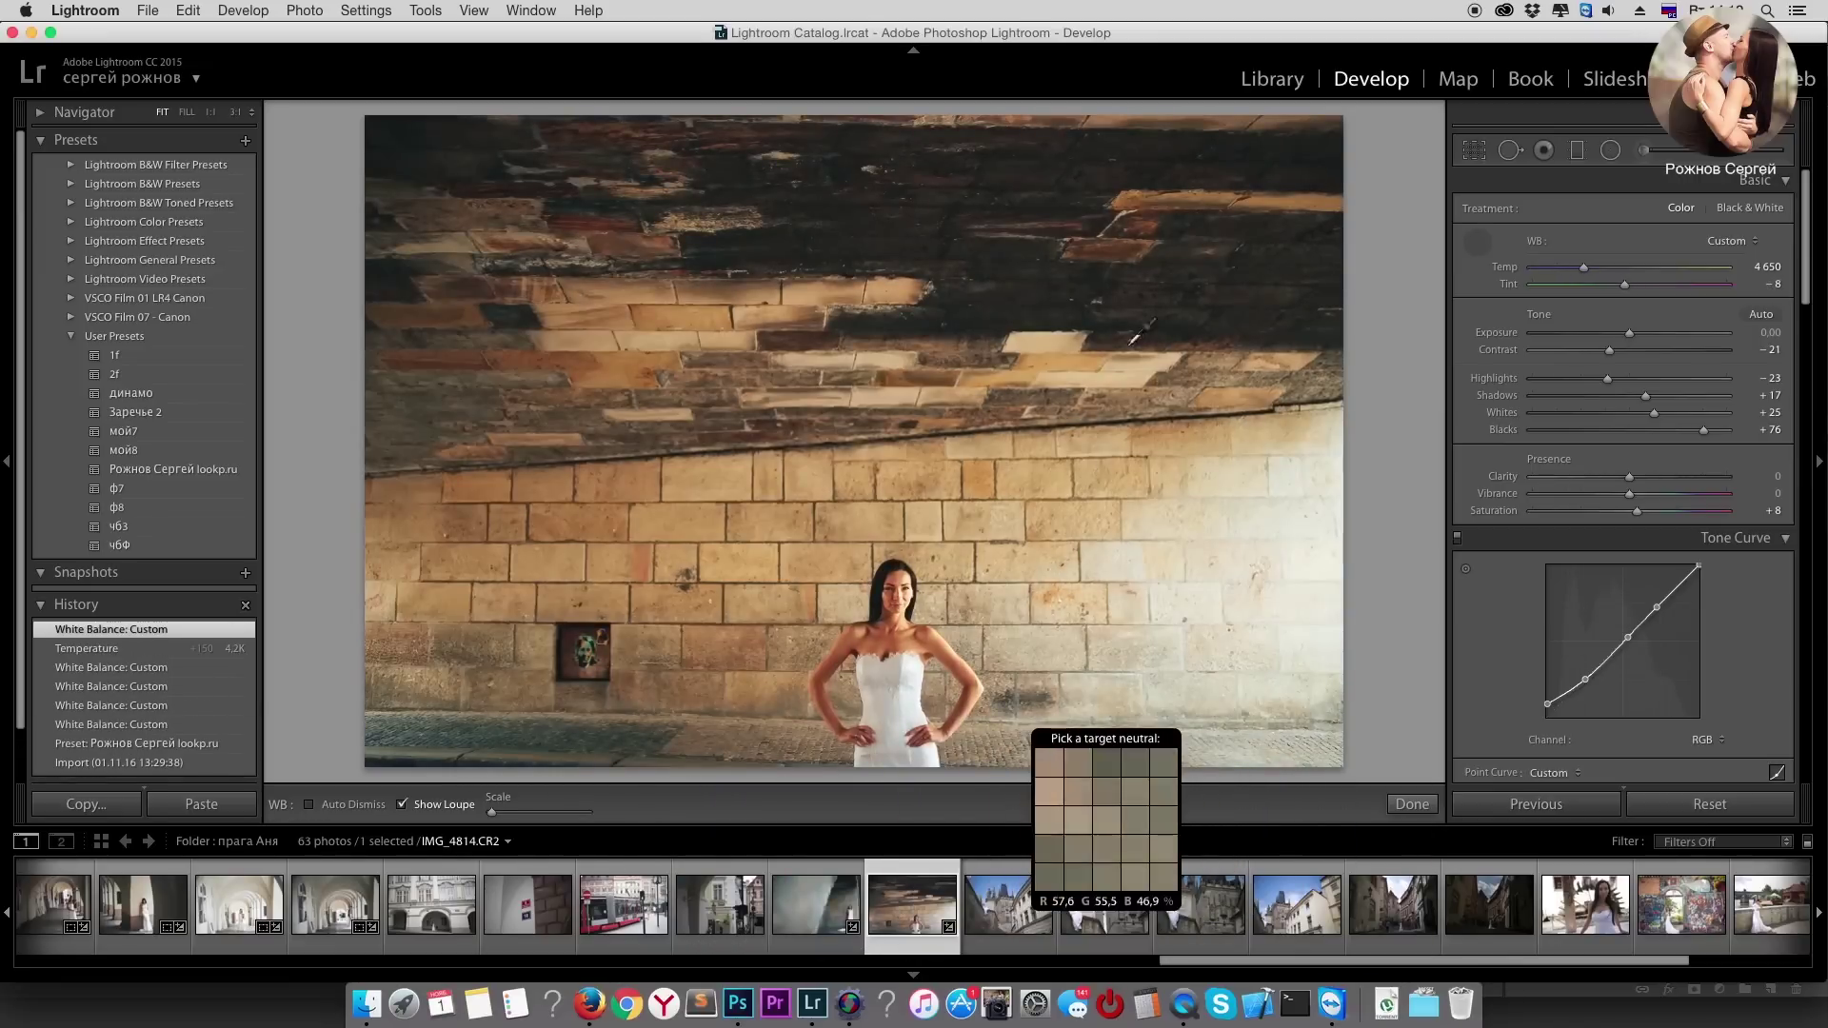
pyautogui.click(1149, 301)
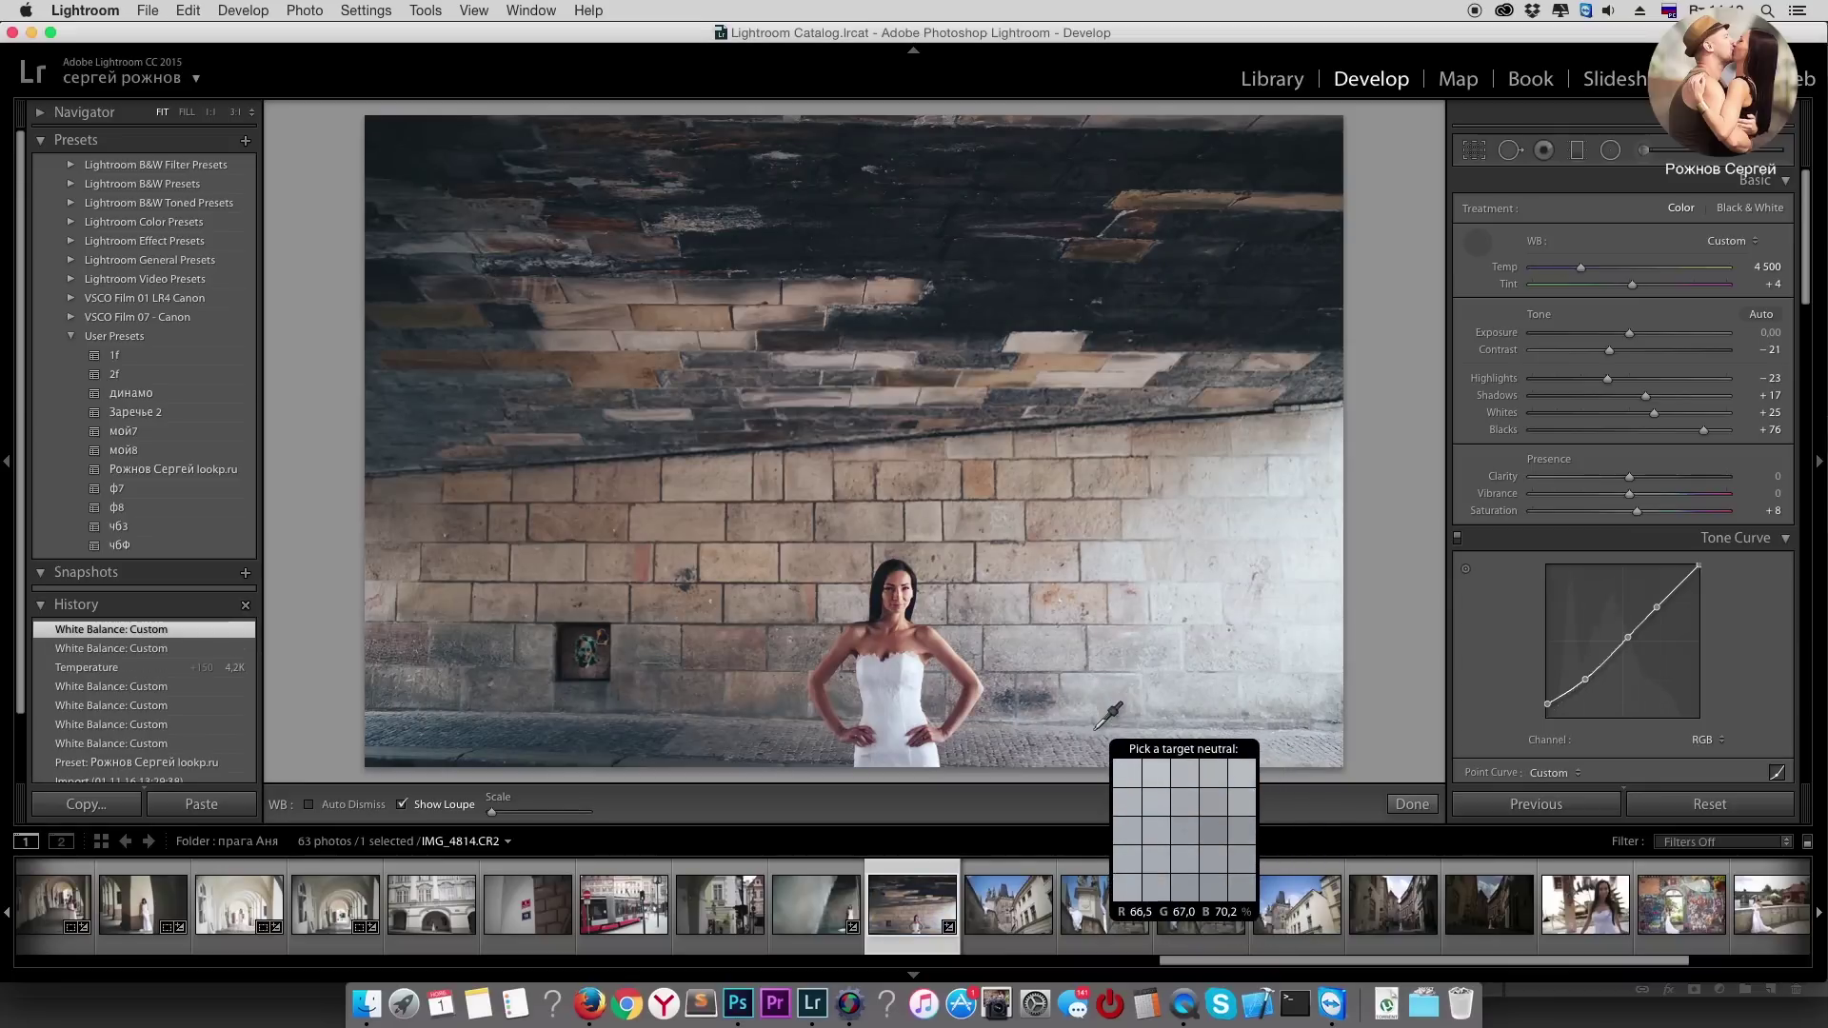
pyautogui.click(1087, 747)
pyautogui.click(1328, 667)
pyautogui.click(611, 749)
pyautogui.click(587, 758)
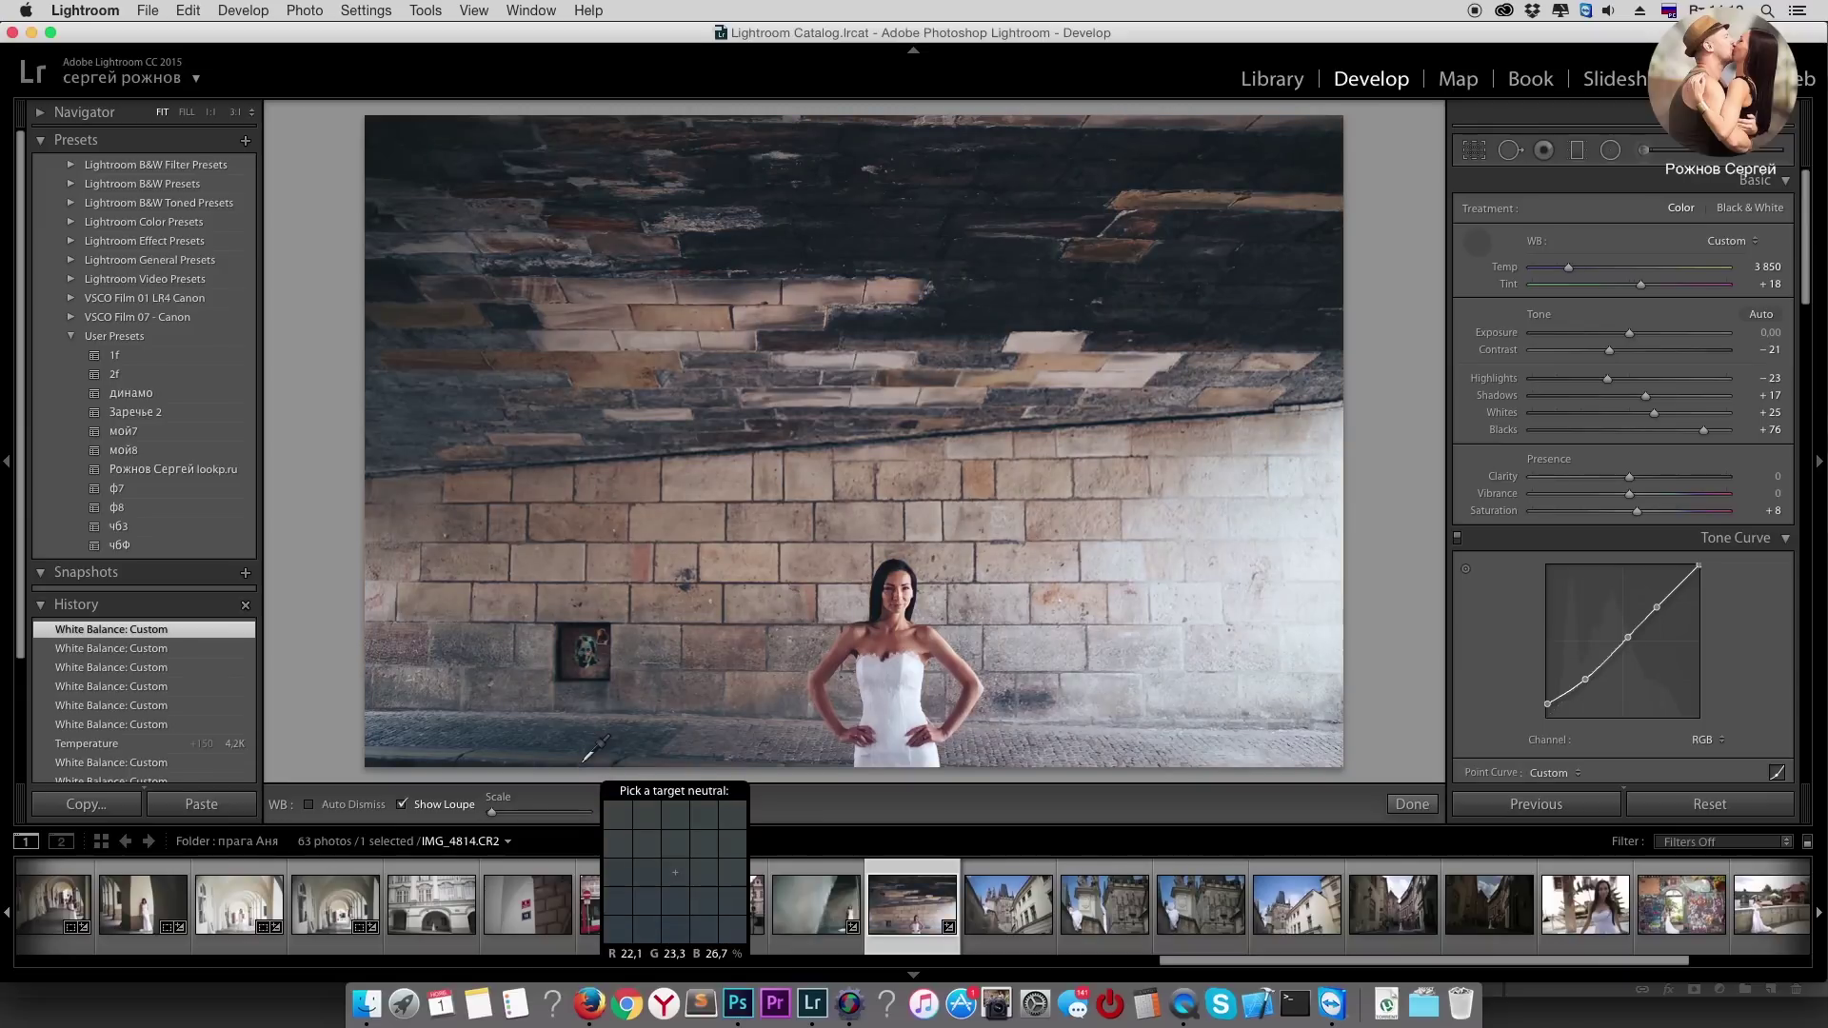
pyautogui.click(857, 690)
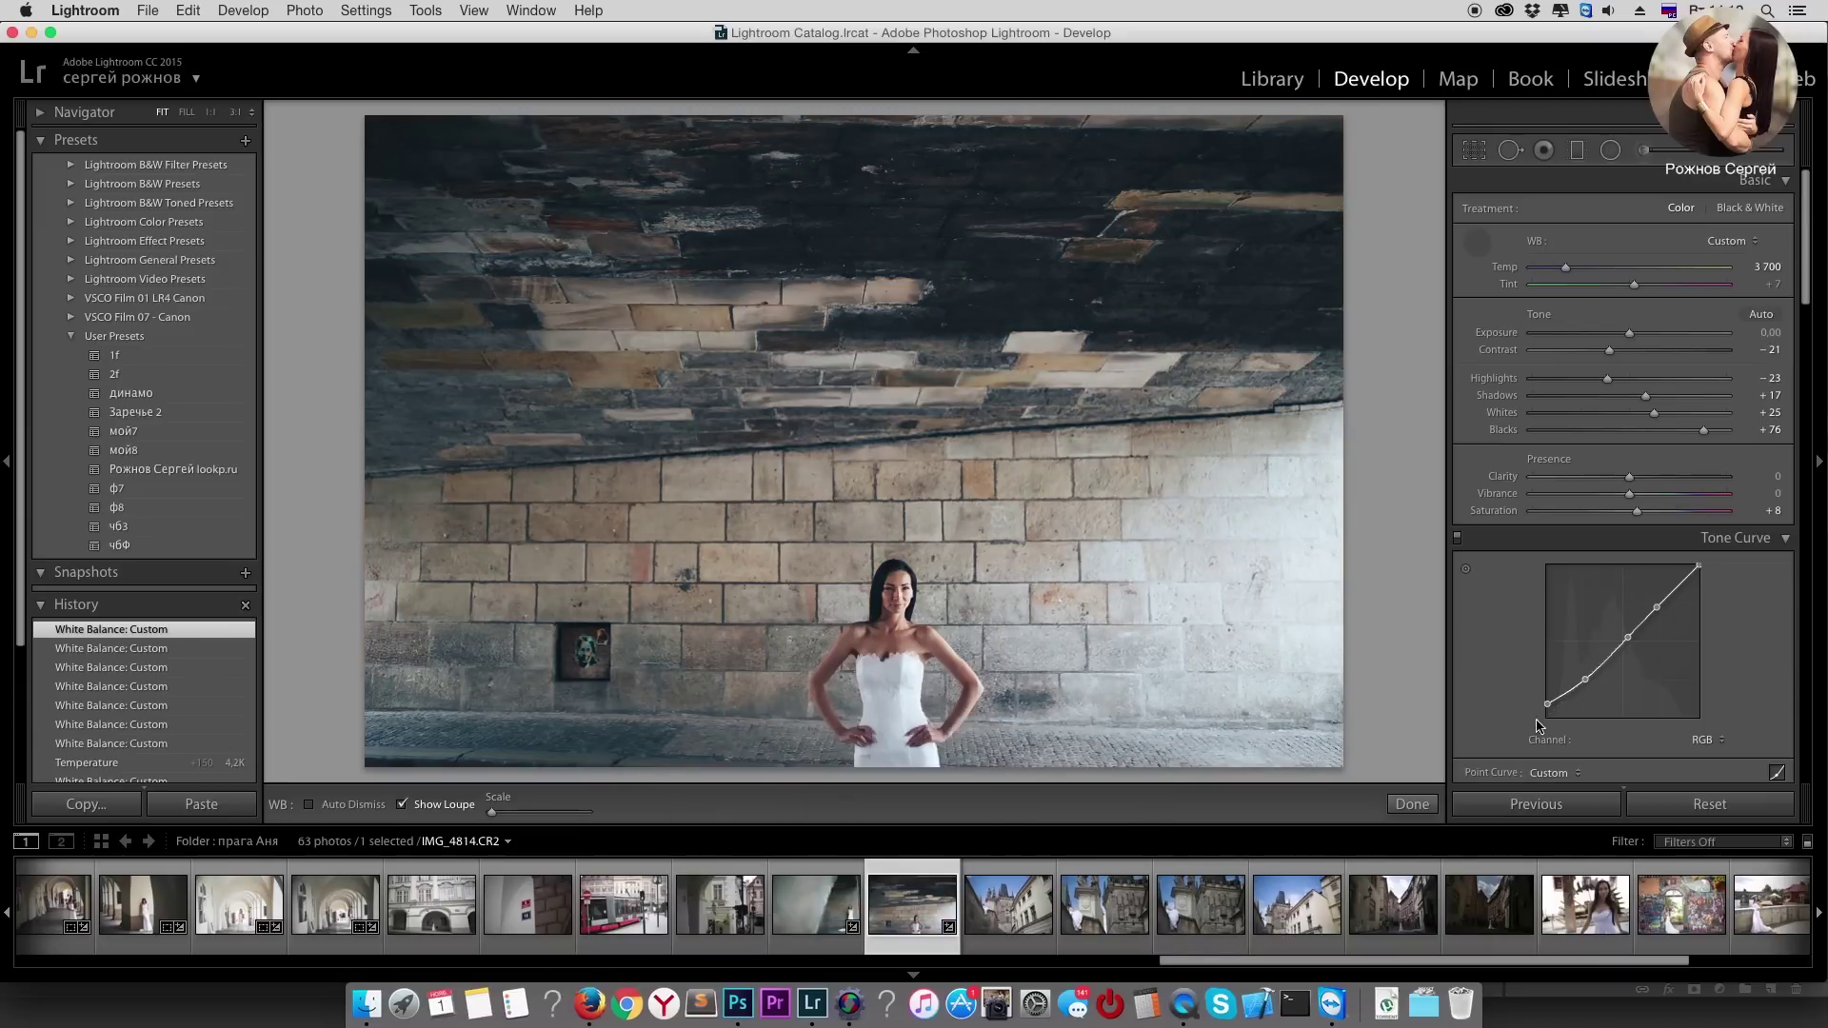
pyautogui.click(1412, 804)
# Step: Raise Saturation to +29, lower Highlights to -48, try preset чб3, then revert to colour
pyautogui.moveTo(1636, 511)
pyautogui.mouseDown()
pyautogui.moveTo(1672, 515)
pyautogui.moveTo(1657, 515)
pyautogui.mouseUp()
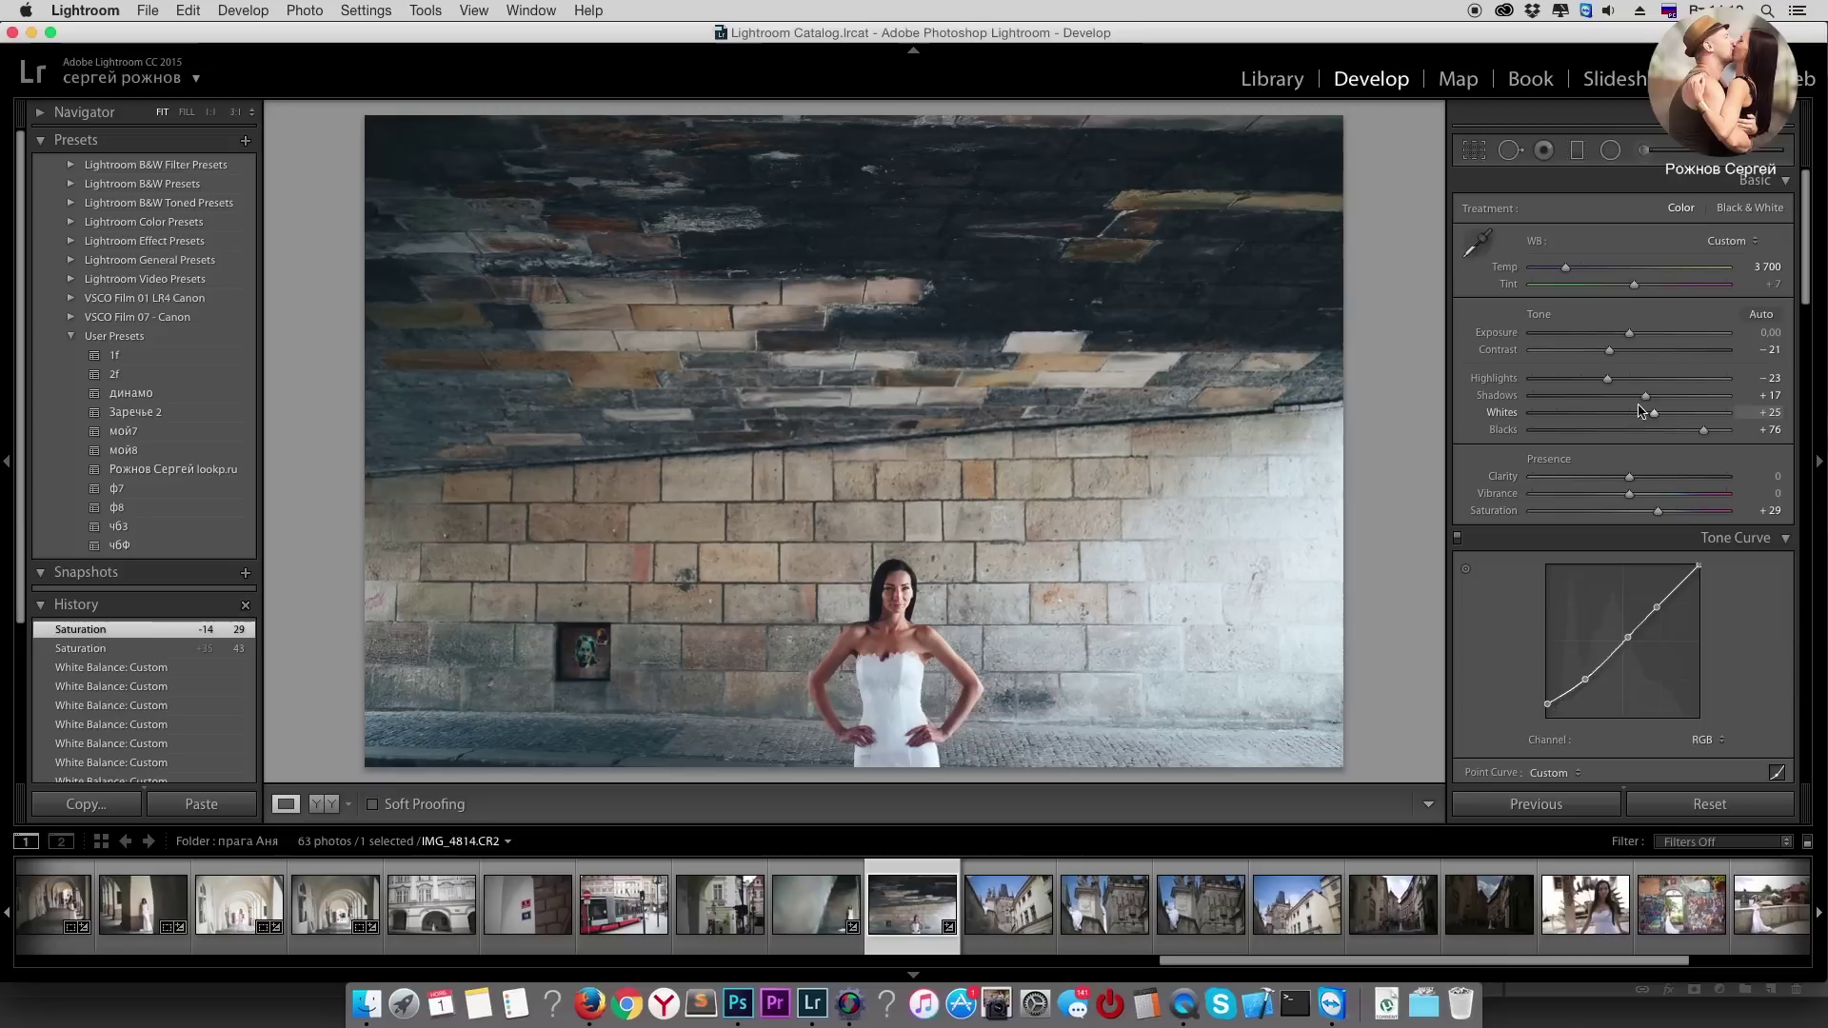
pyautogui.moveTo(1607, 379)
pyautogui.mouseDown()
pyautogui.moveTo(1582, 378)
pyautogui.moveTo(1688, 396)
pyautogui.mouseUp()
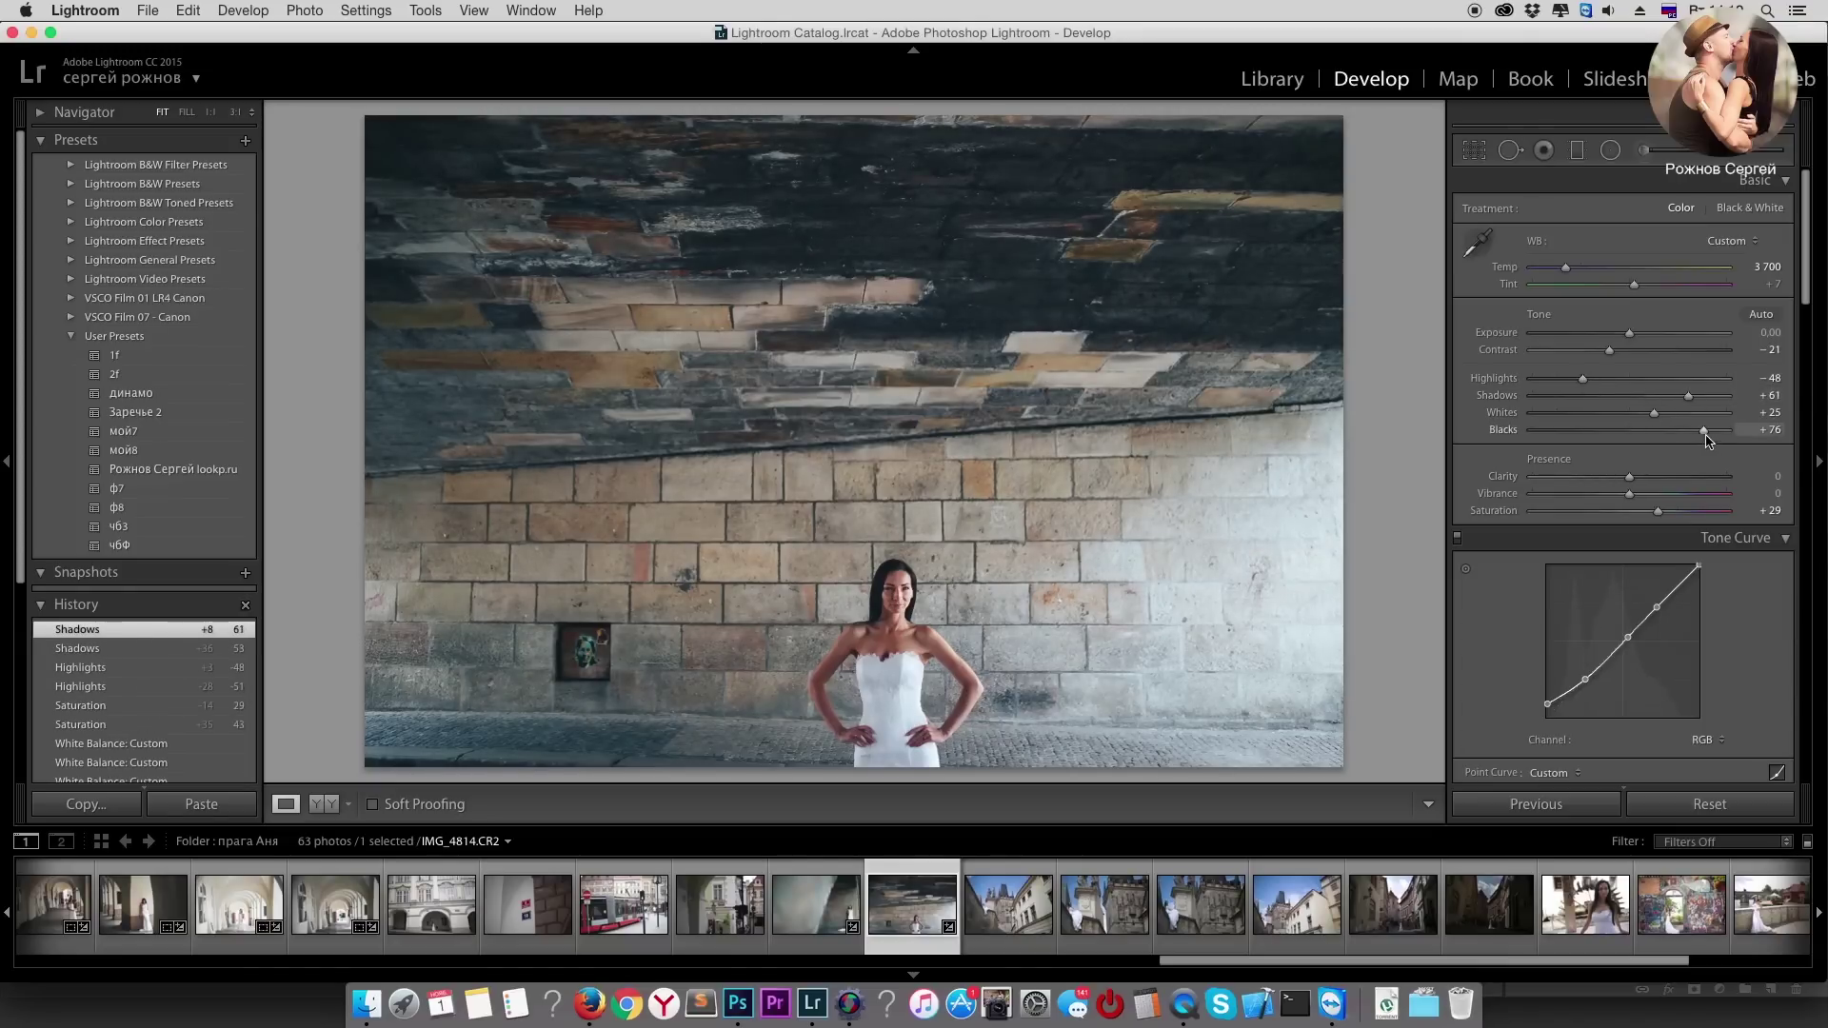
pyautogui.click(178, 526)
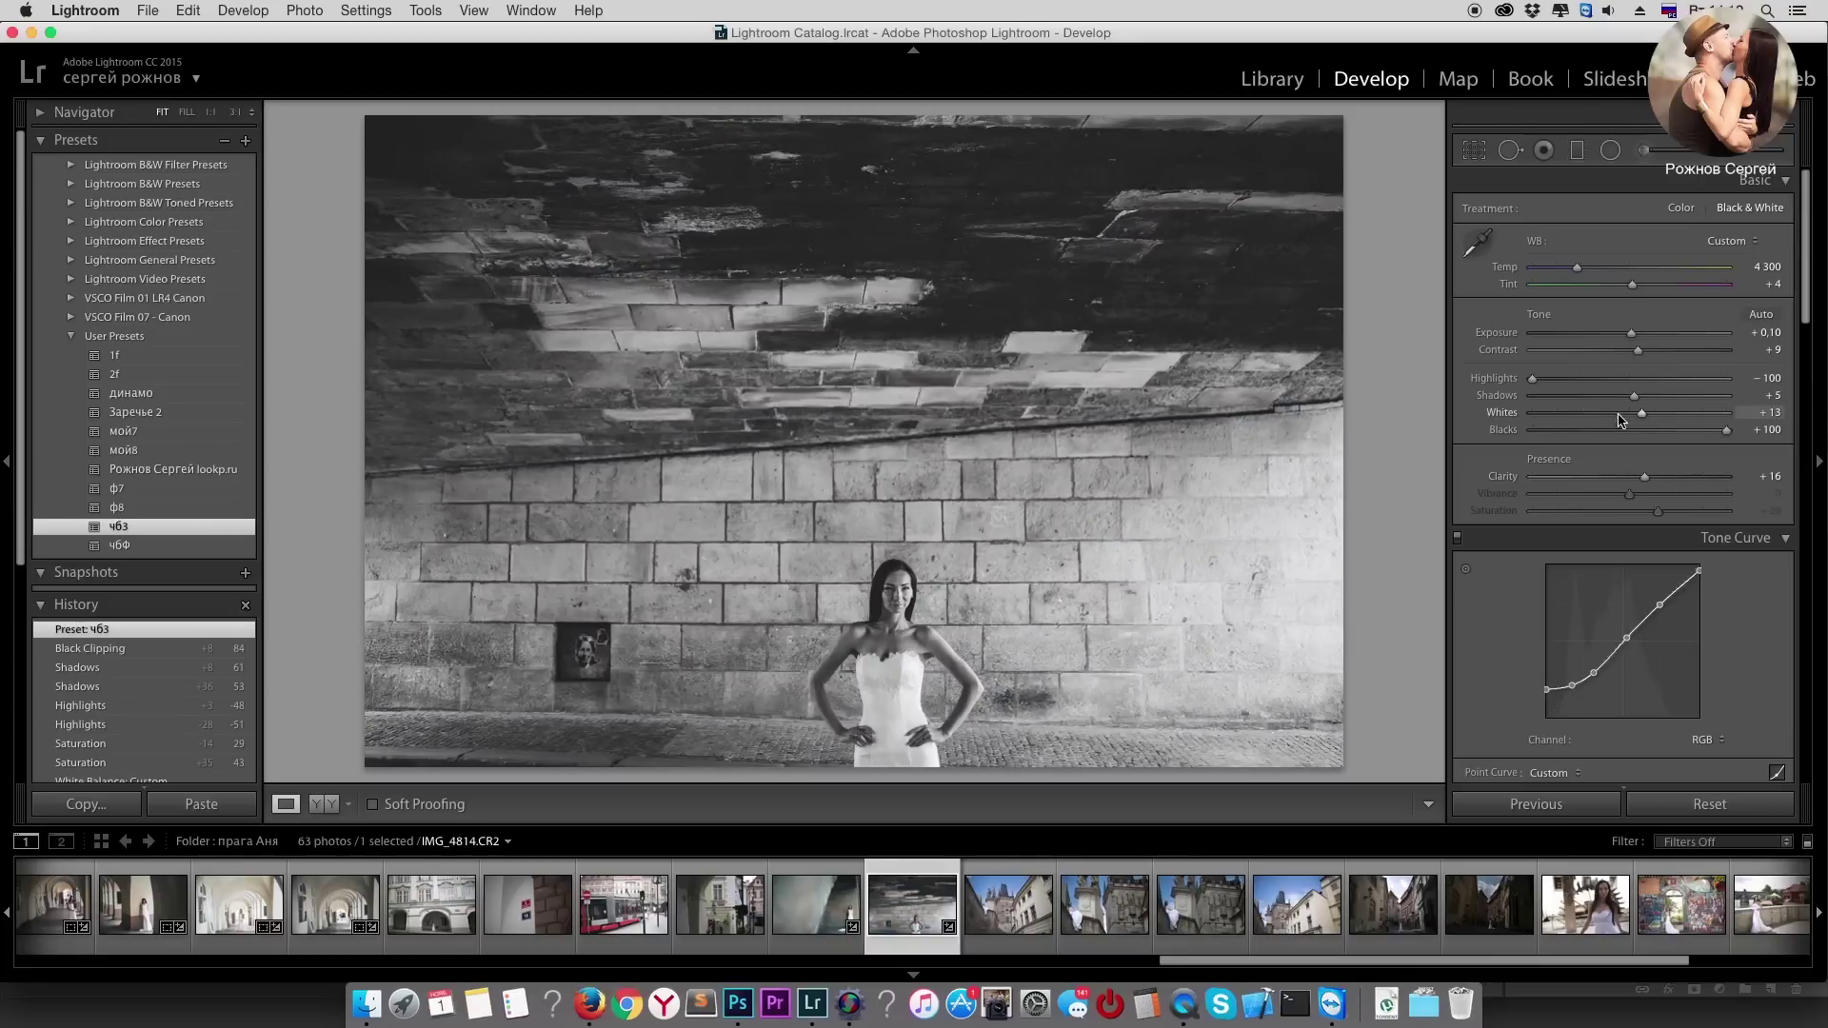
pyautogui.click(95, 648)
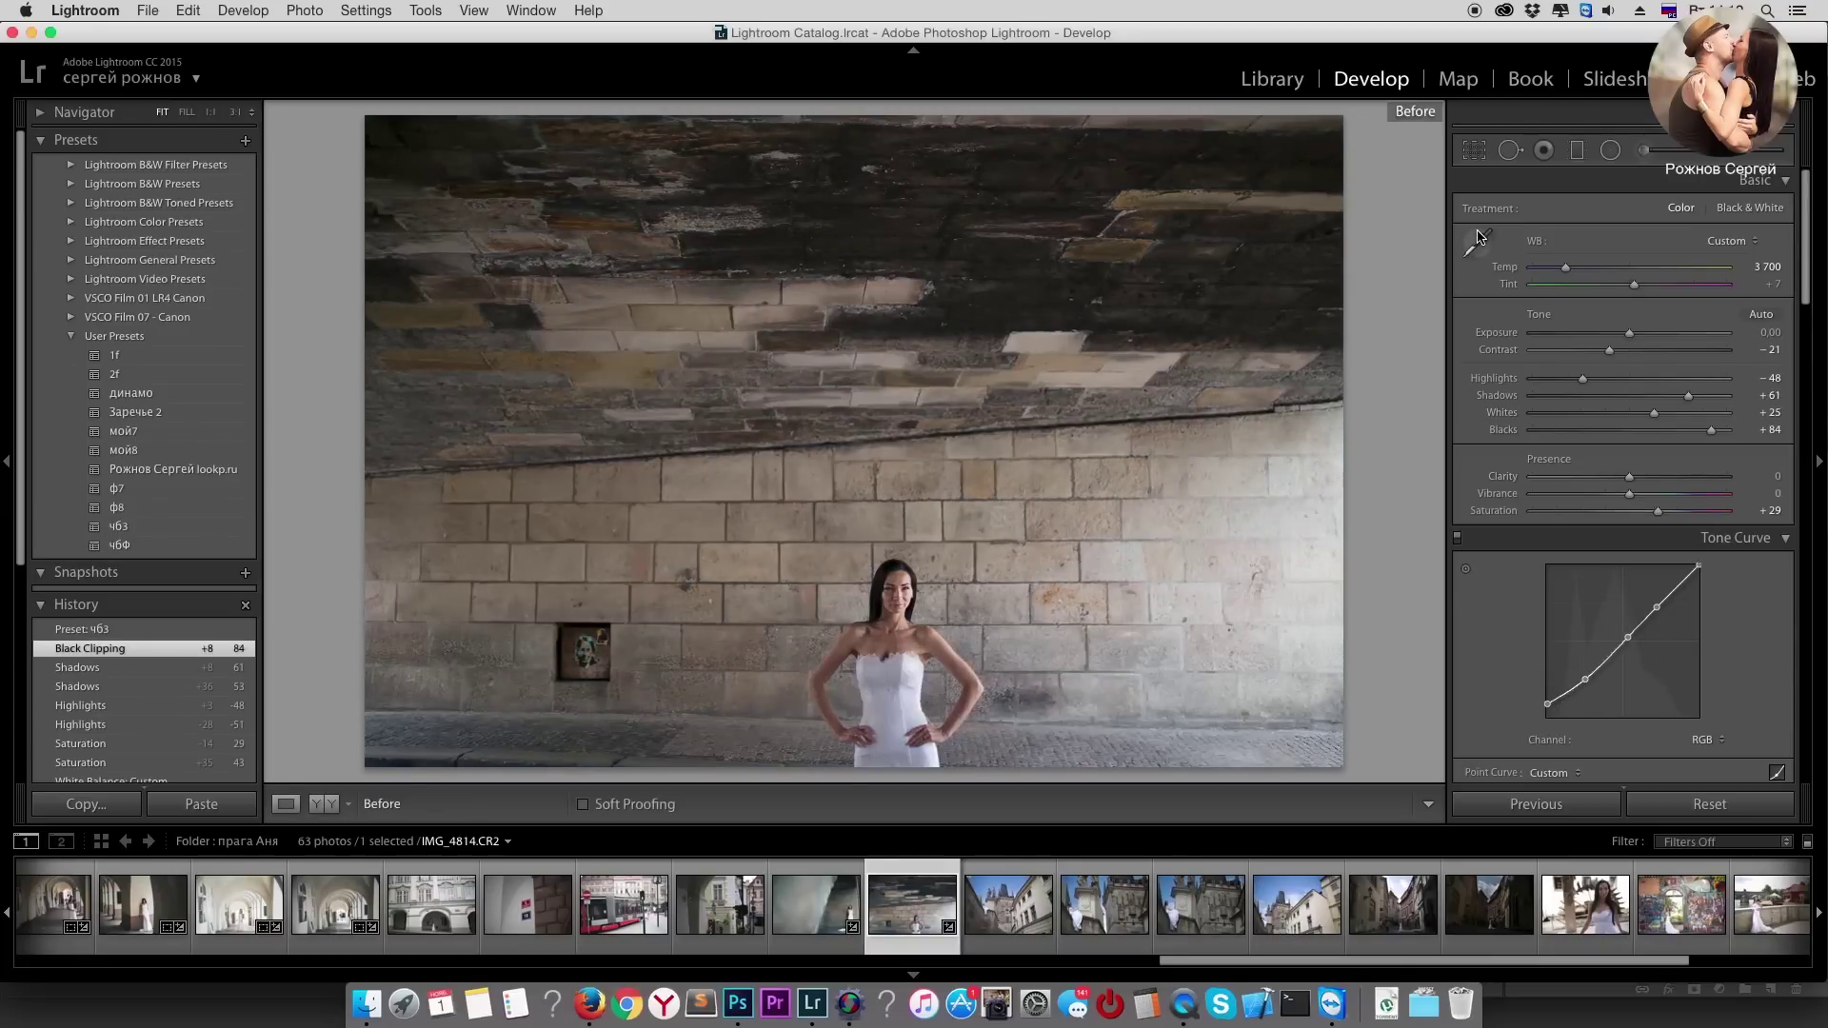
# Step: Apply the signature preset to the tower photo and straighten it about -3°
pyautogui.press('Right')
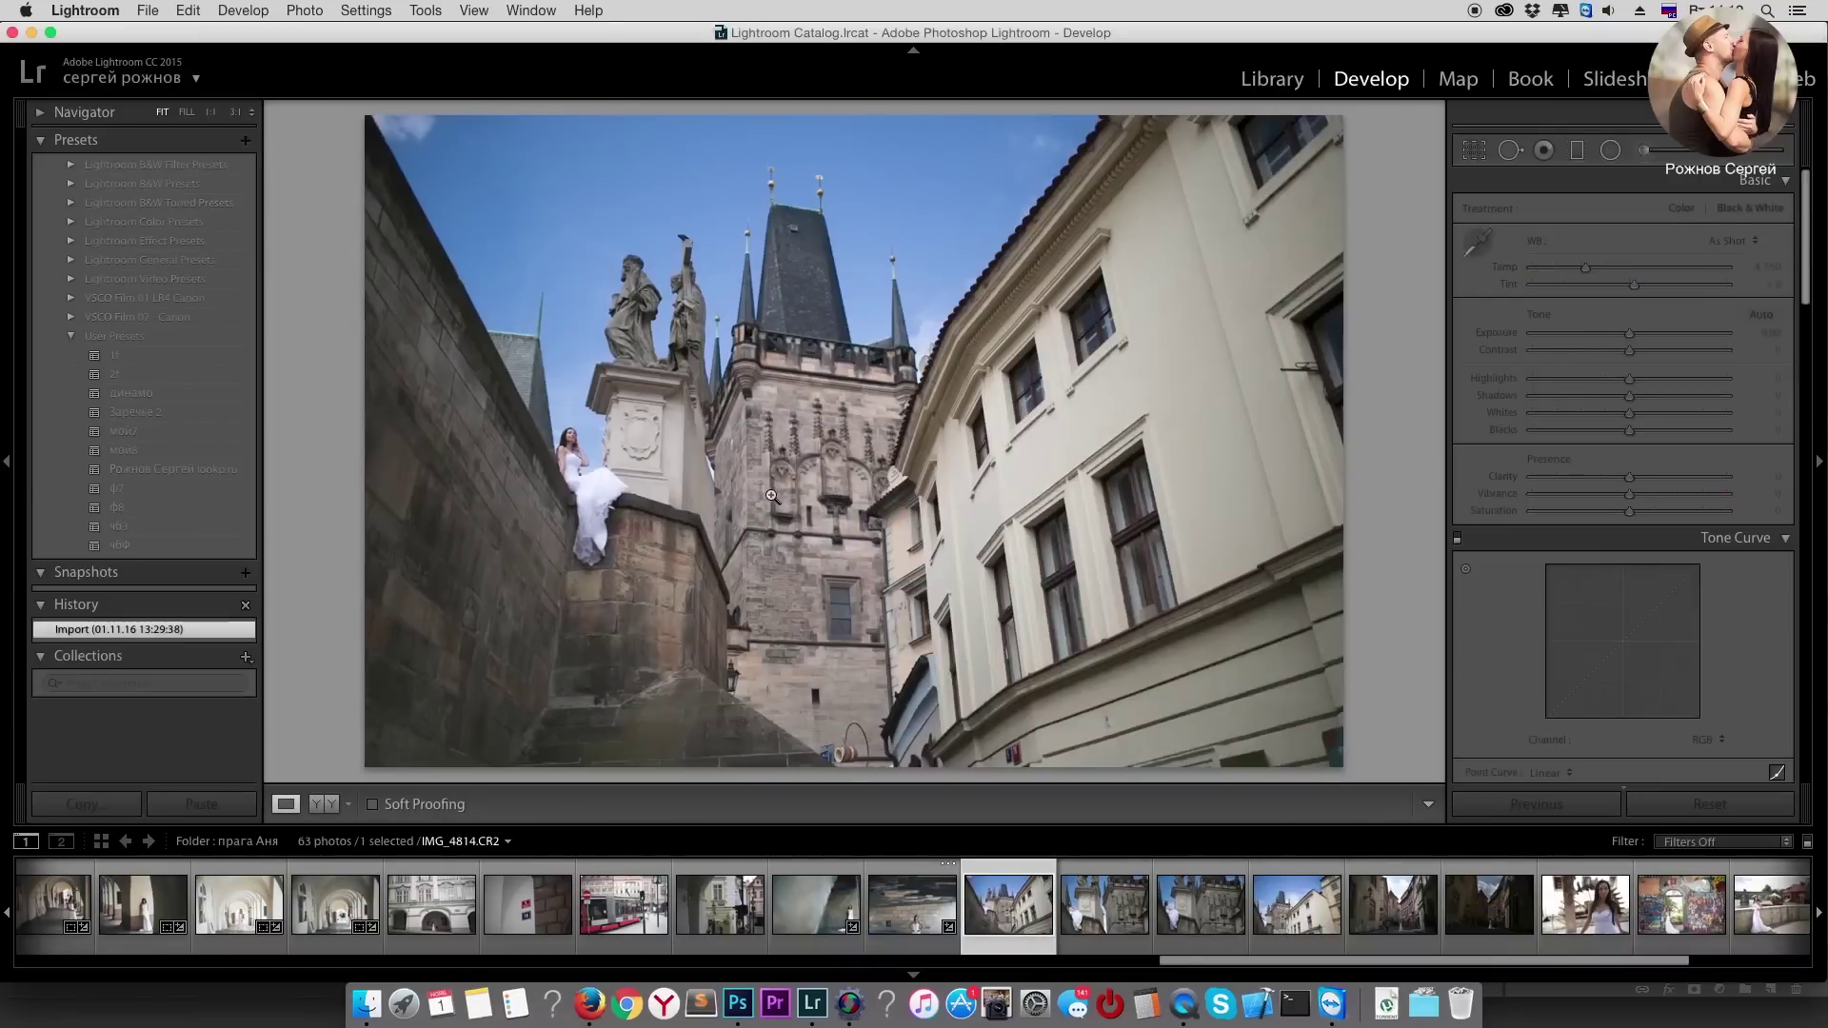
pyautogui.click(142, 471)
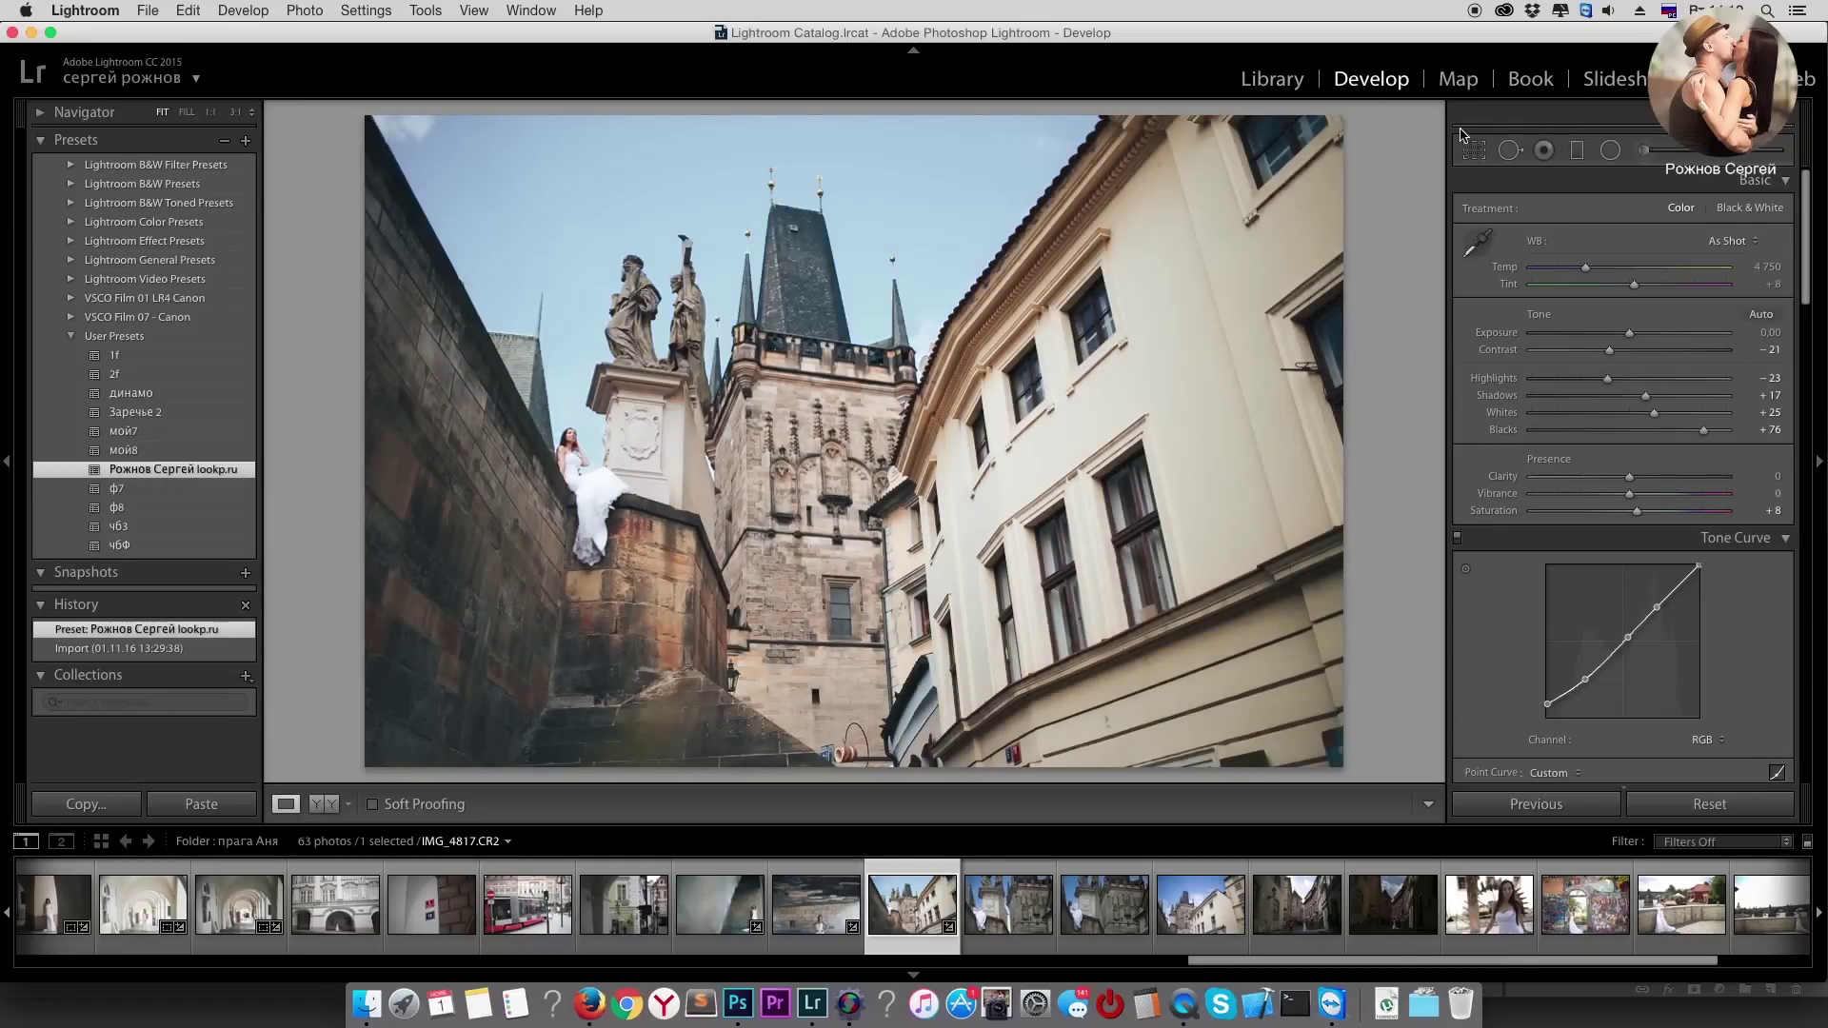
pyautogui.click(1475, 153)
pyautogui.moveTo(1405, 346); pyautogui.dragTo(1407, 315)
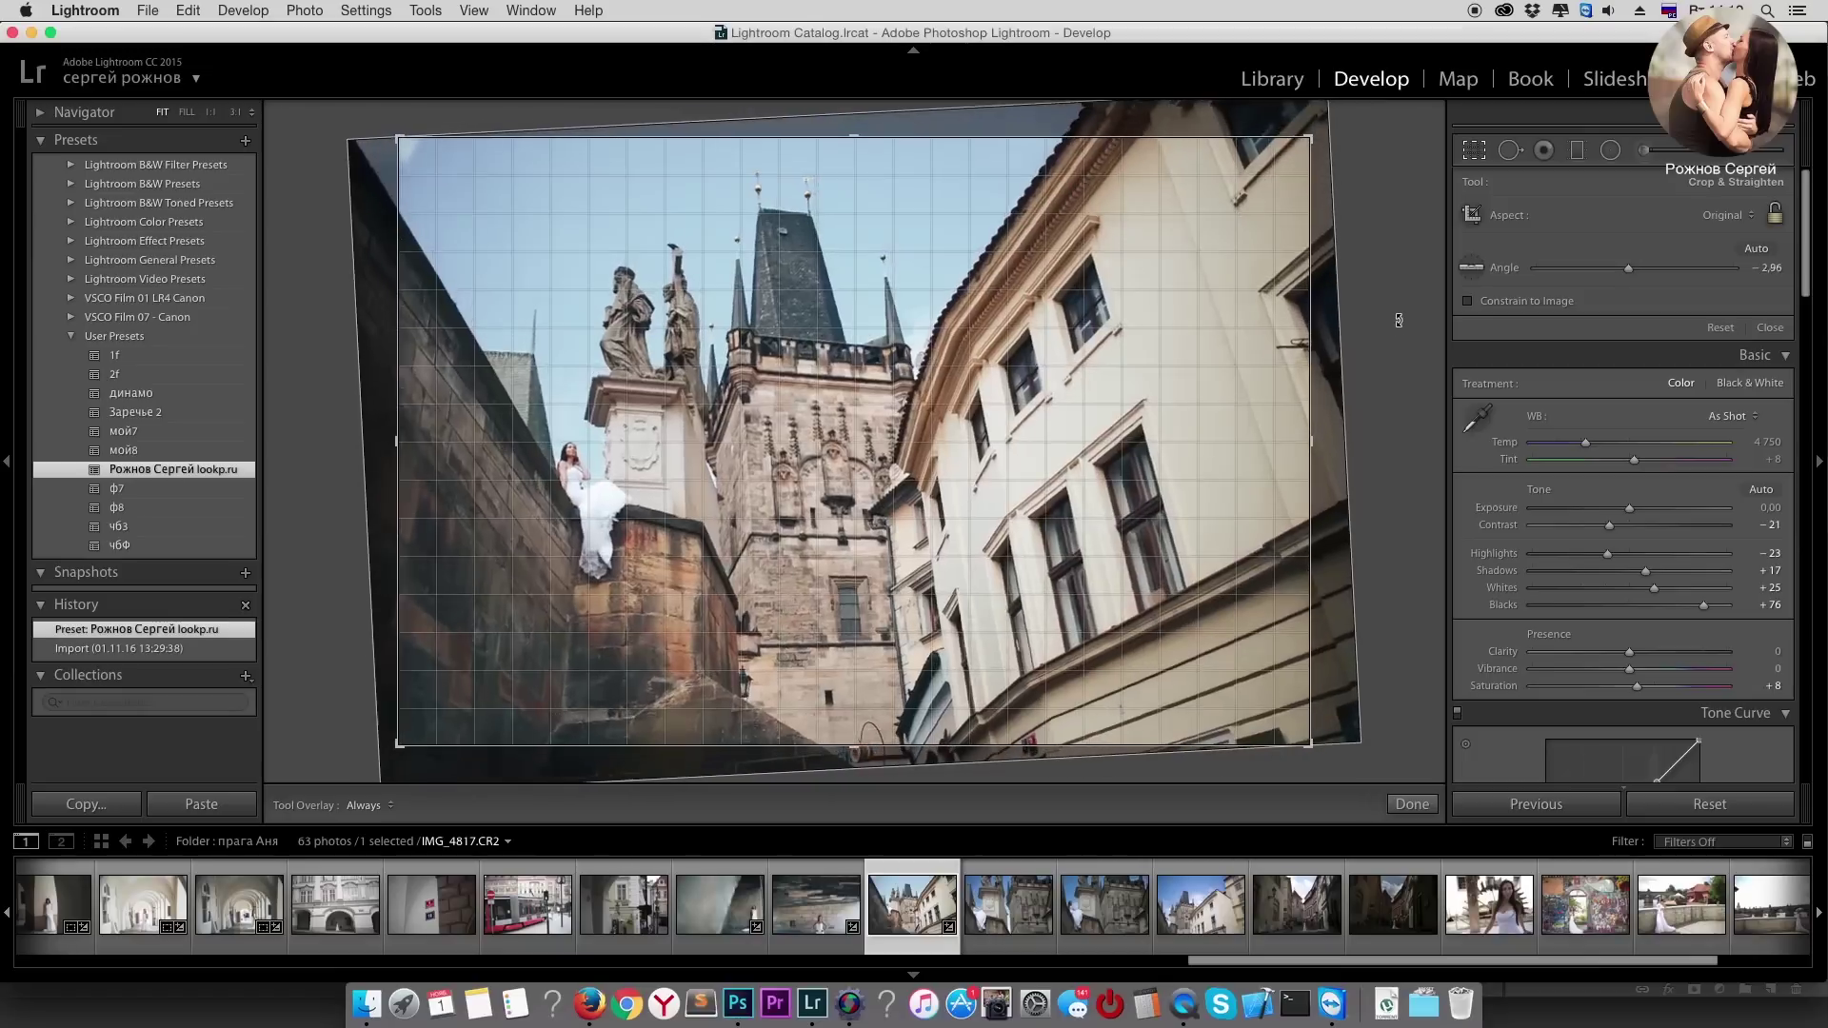
pyautogui.click(1413, 806)
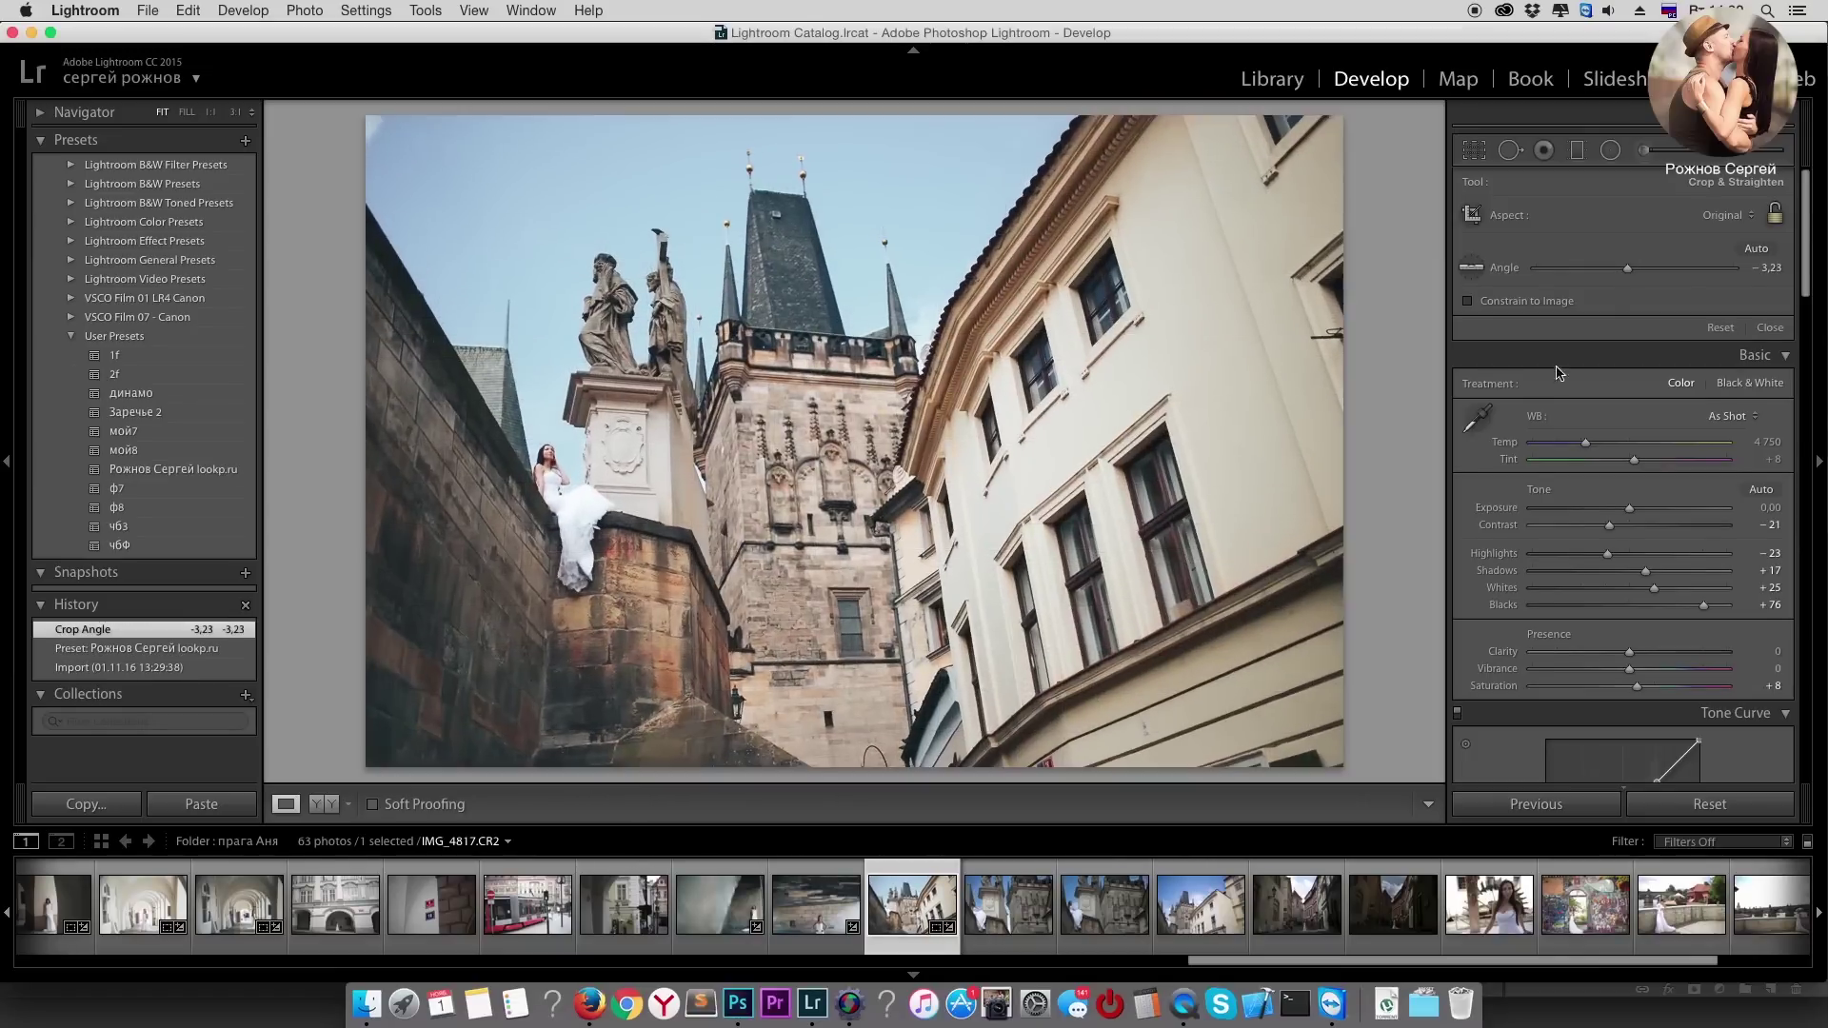
# Step: Refine the straightening to -3.62°, darken Highlights to -47, and move on to IMG_4818
pyautogui.click(1475, 150)
pyautogui.moveTo(1420, 576); pyautogui.dragTo(1415, 571)
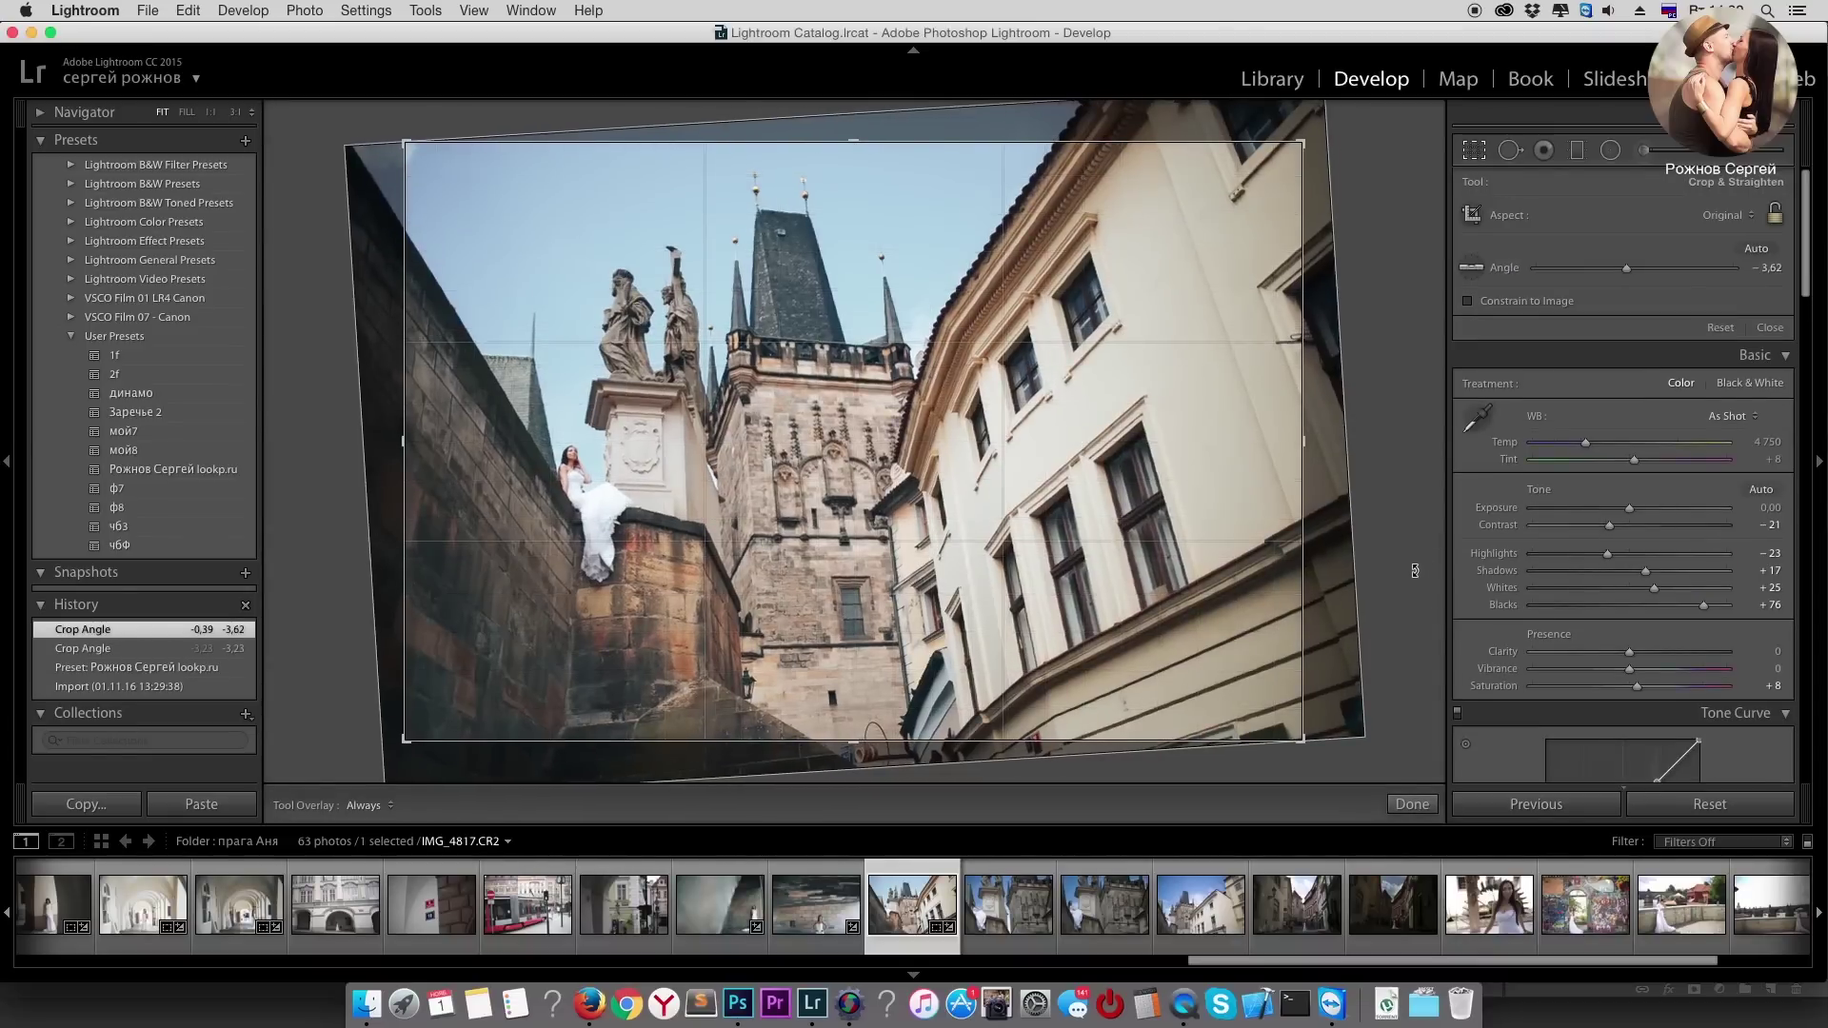
pyautogui.press('Return')
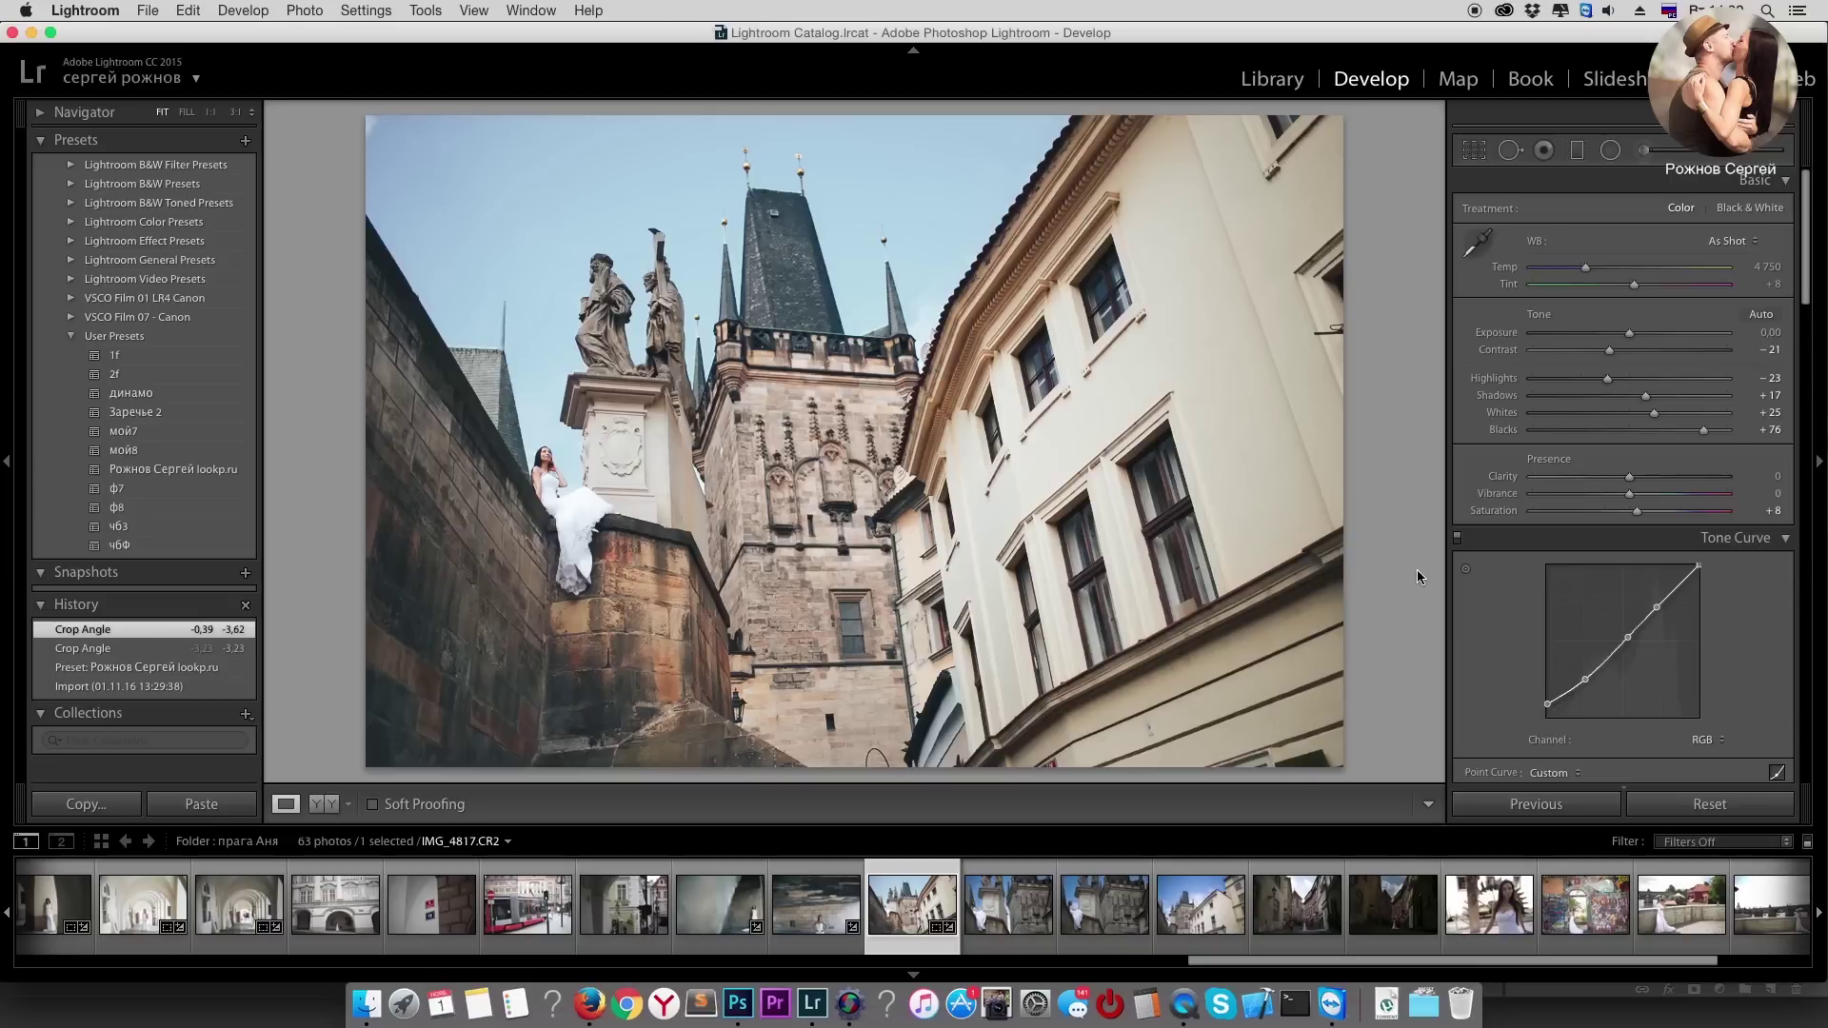
pyautogui.moveTo(1585, 383); pyautogui.dragTo(1588, 384)
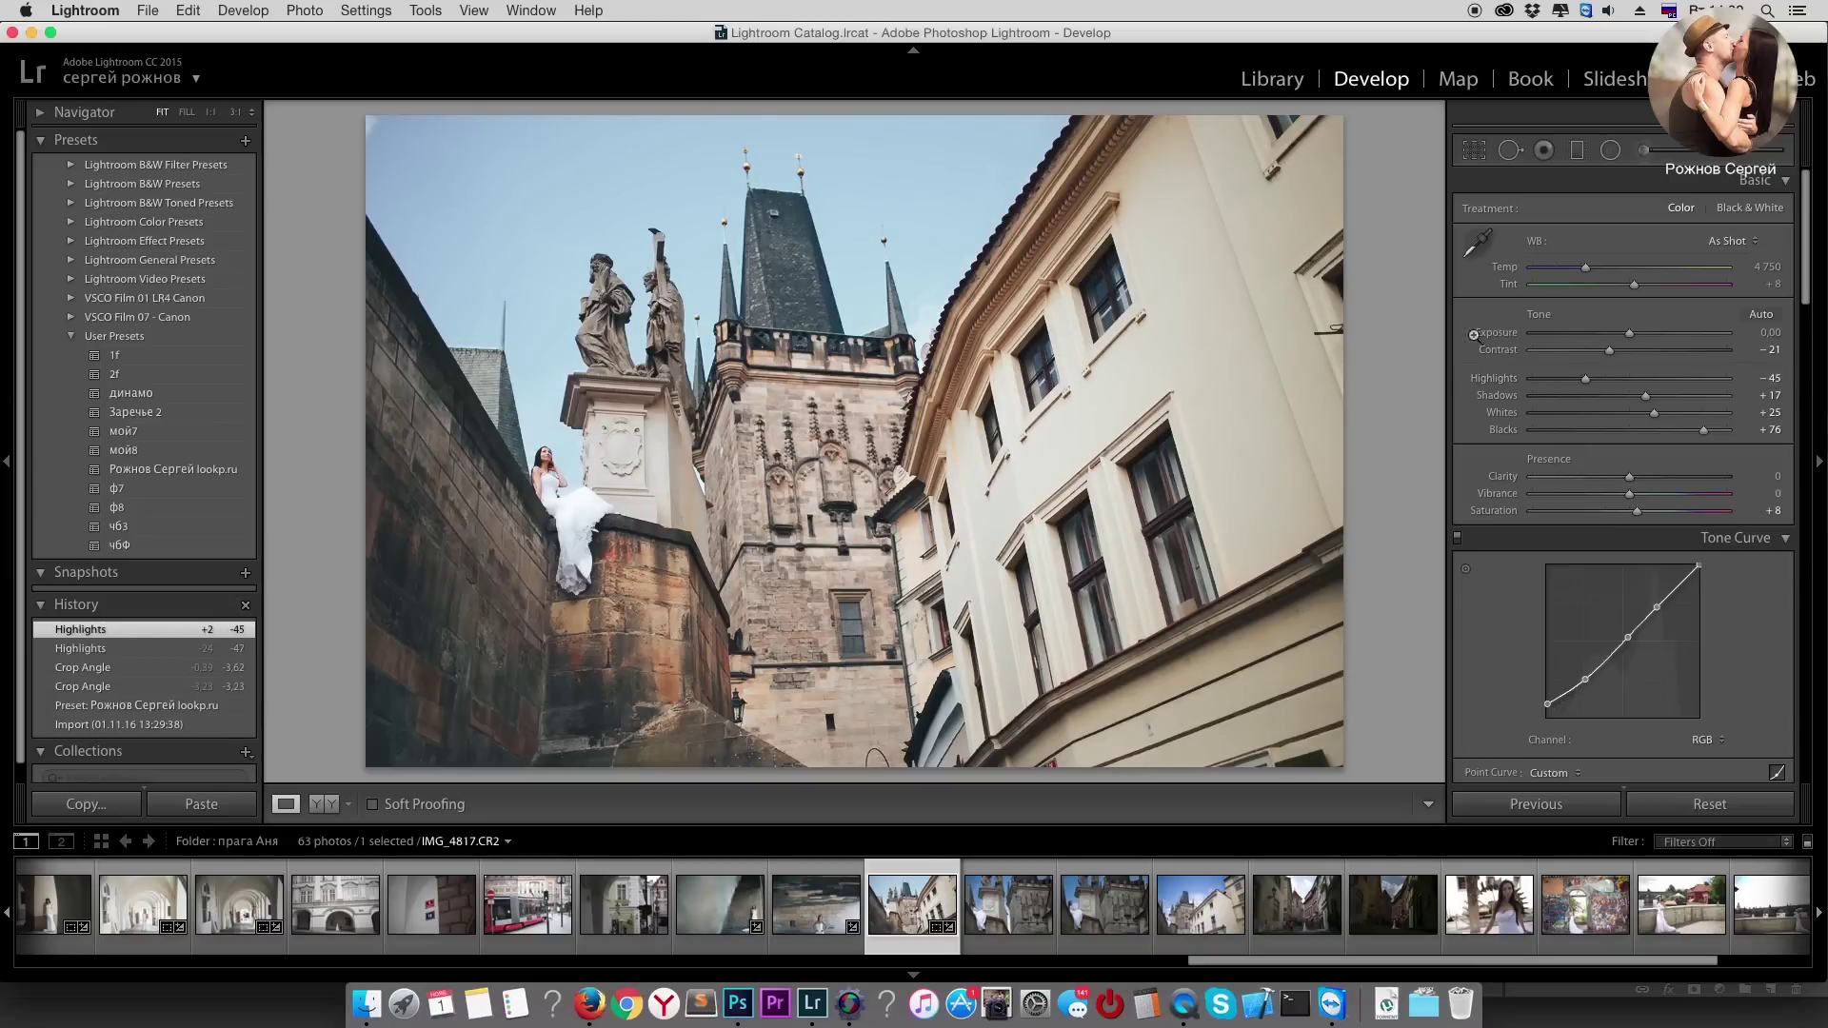
pyautogui.press('Right')
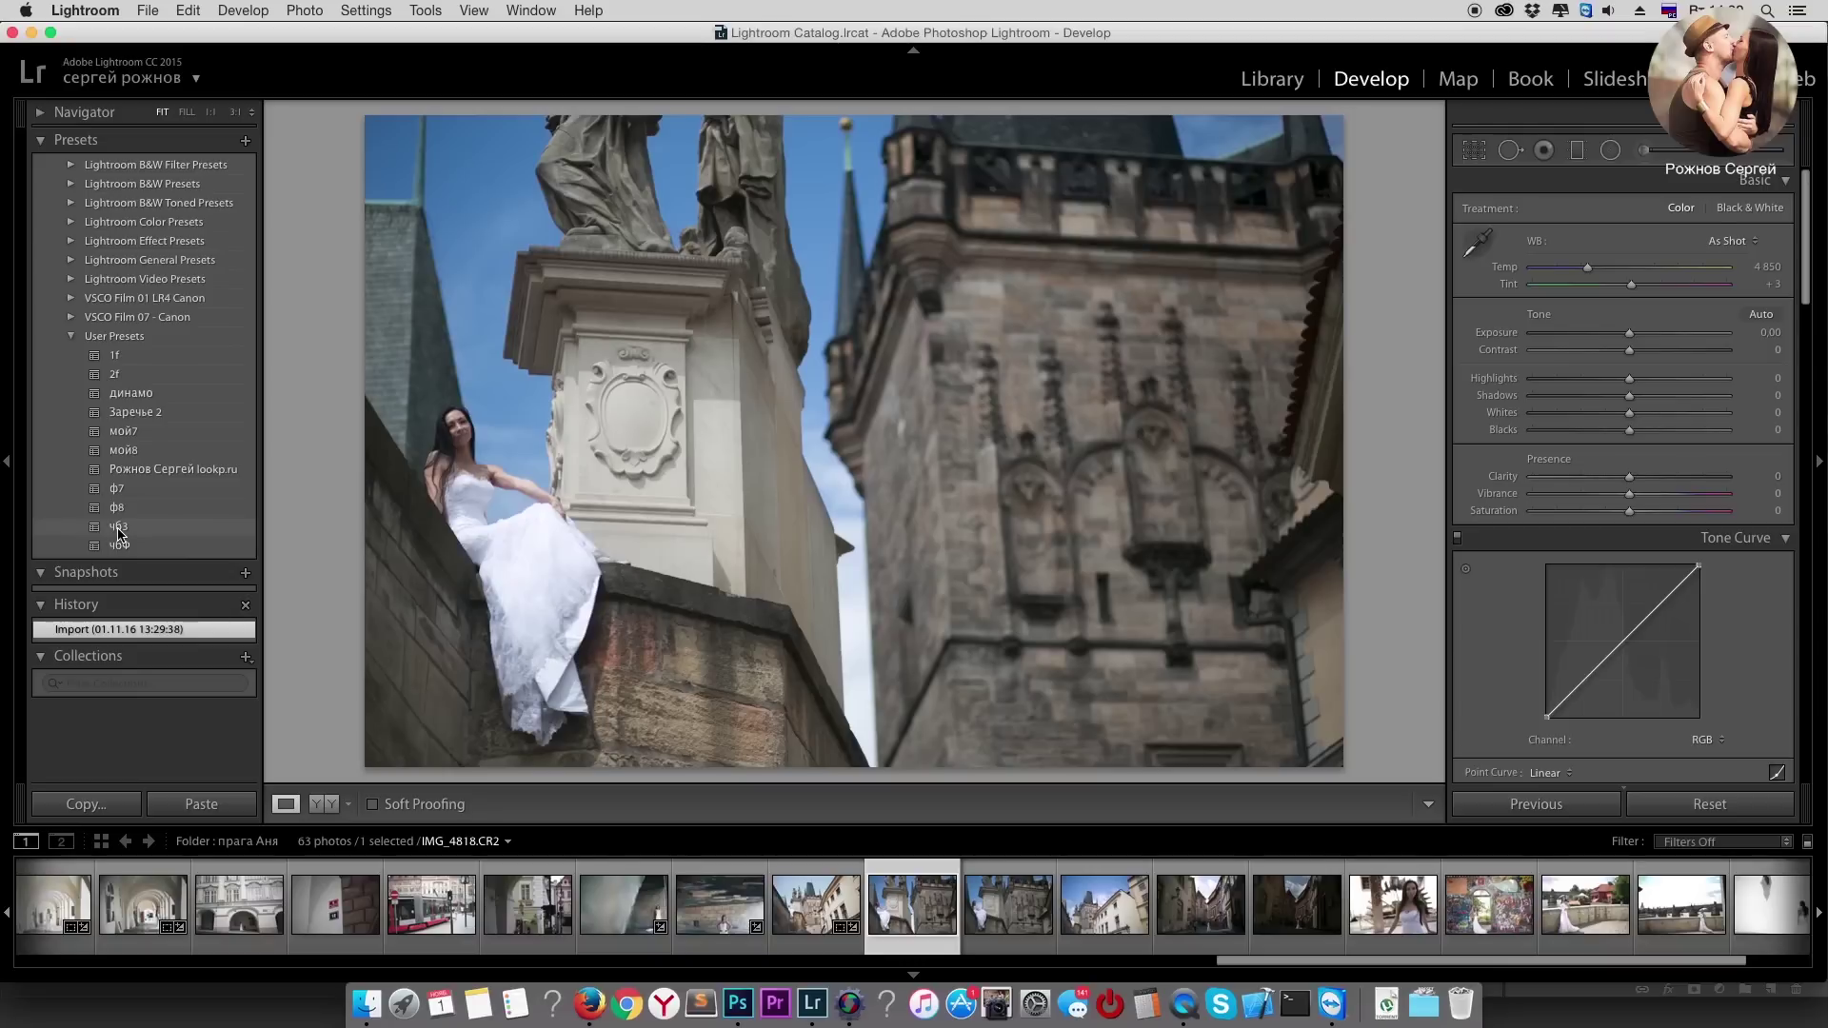
# Step: Apply the signature preset, lift Shadows, raise Exposure to +0.25, adjust Highlights and Whites, then go to IMG_4840
pyautogui.click(154, 476)
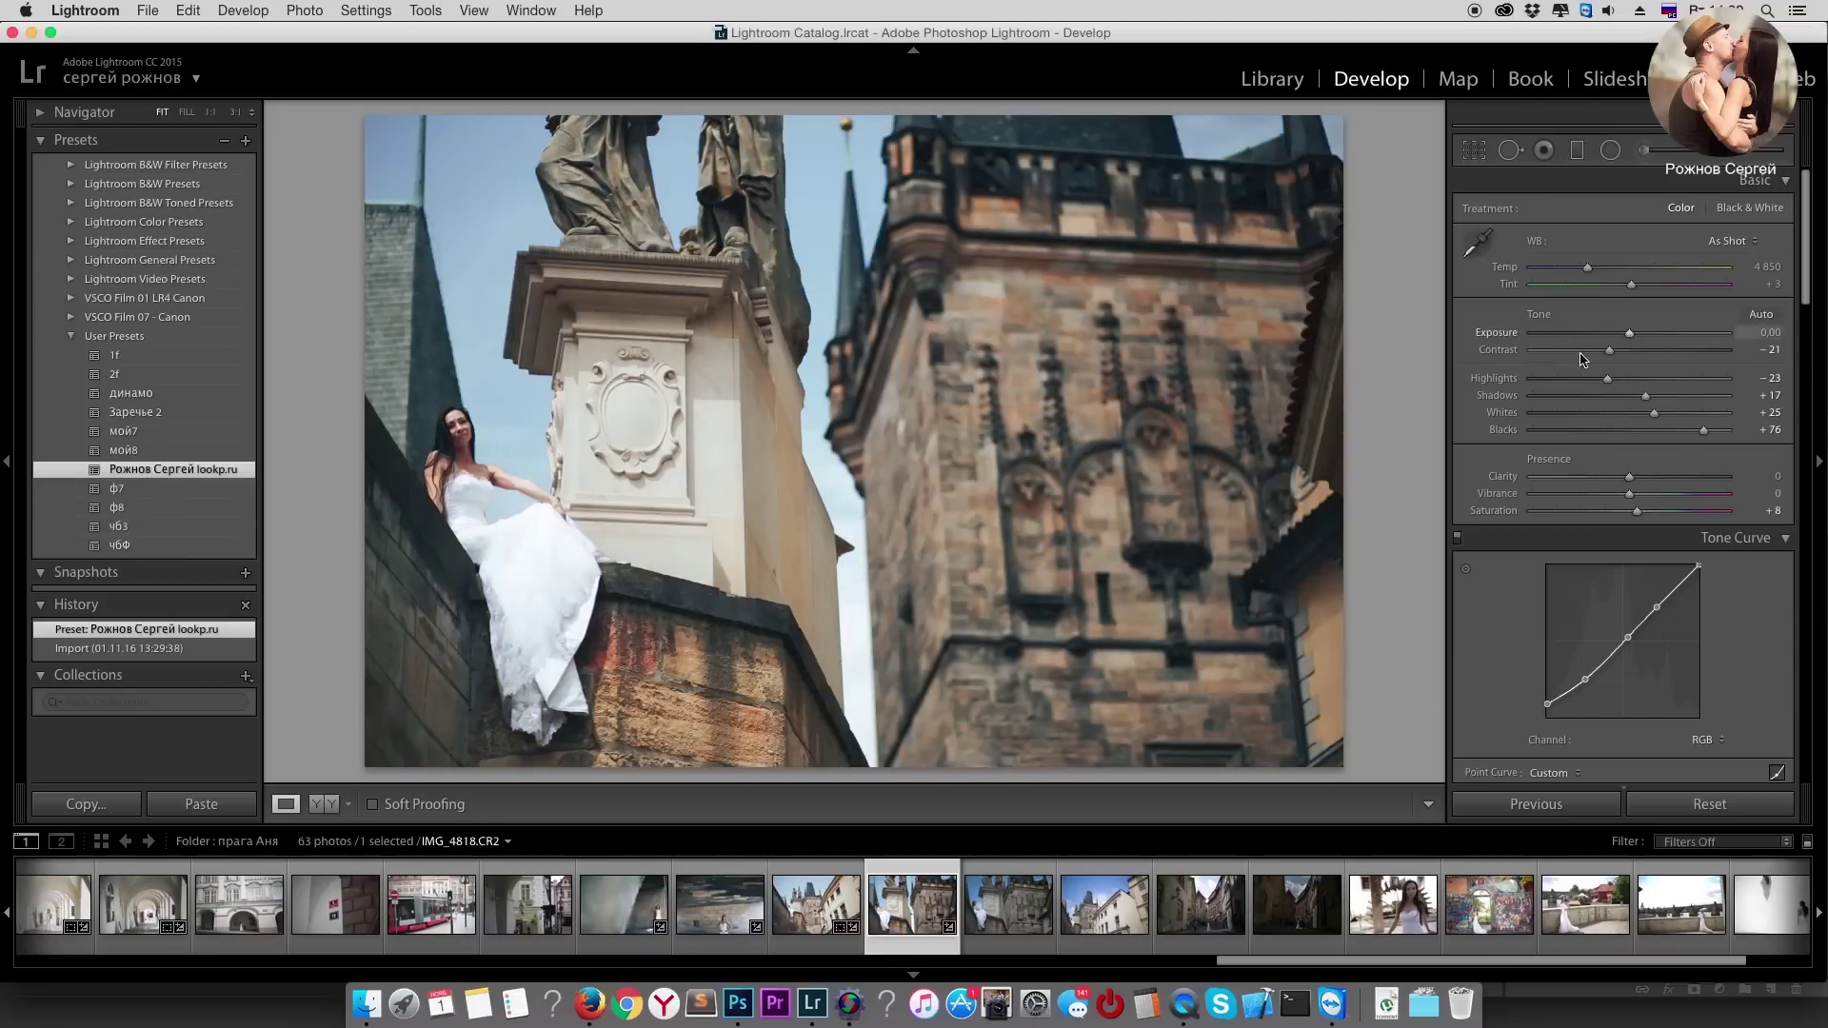
pyautogui.click(1640, 514)
pyautogui.moveTo(1645, 396)
pyautogui.mouseDown()
pyautogui.moveTo(1673, 400)
pyautogui.moveTo(1647, 415)
pyautogui.moveTo(1584, 381)
pyautogui.mouseUp()
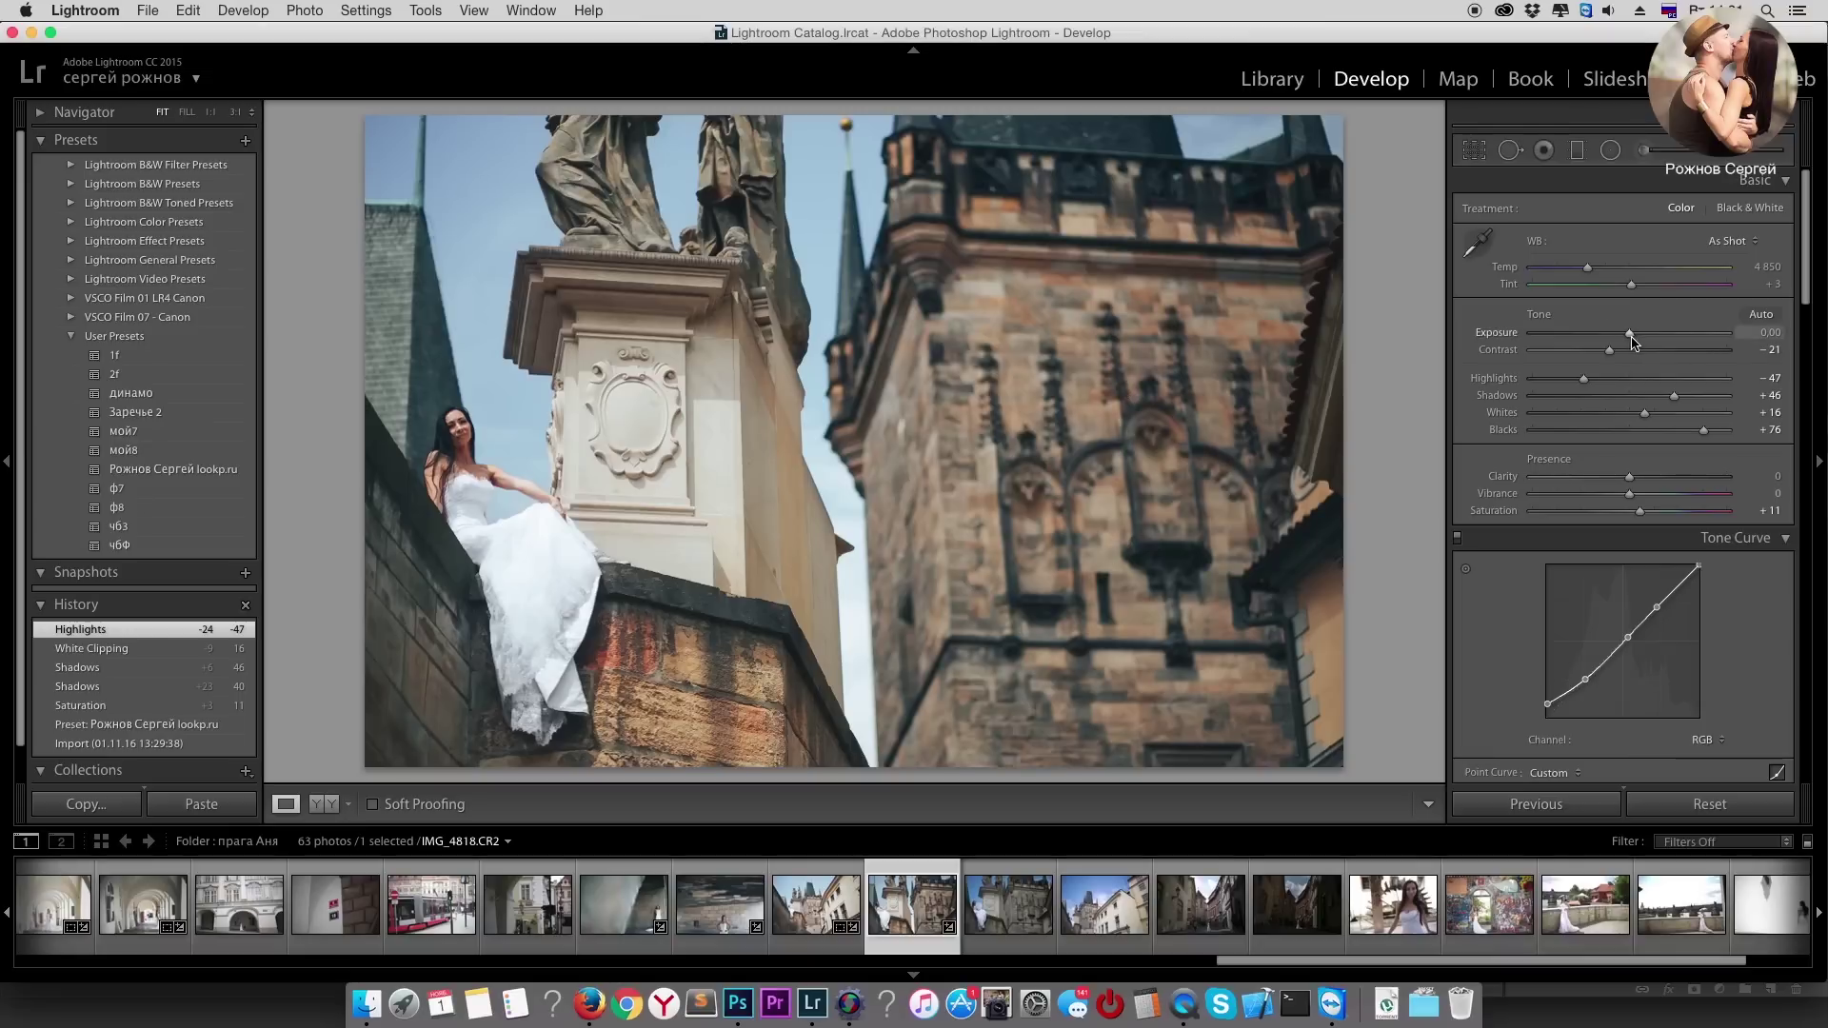
pyautogui.moveTo(1629, 333); pyautogui.dragTo(1637, 334)
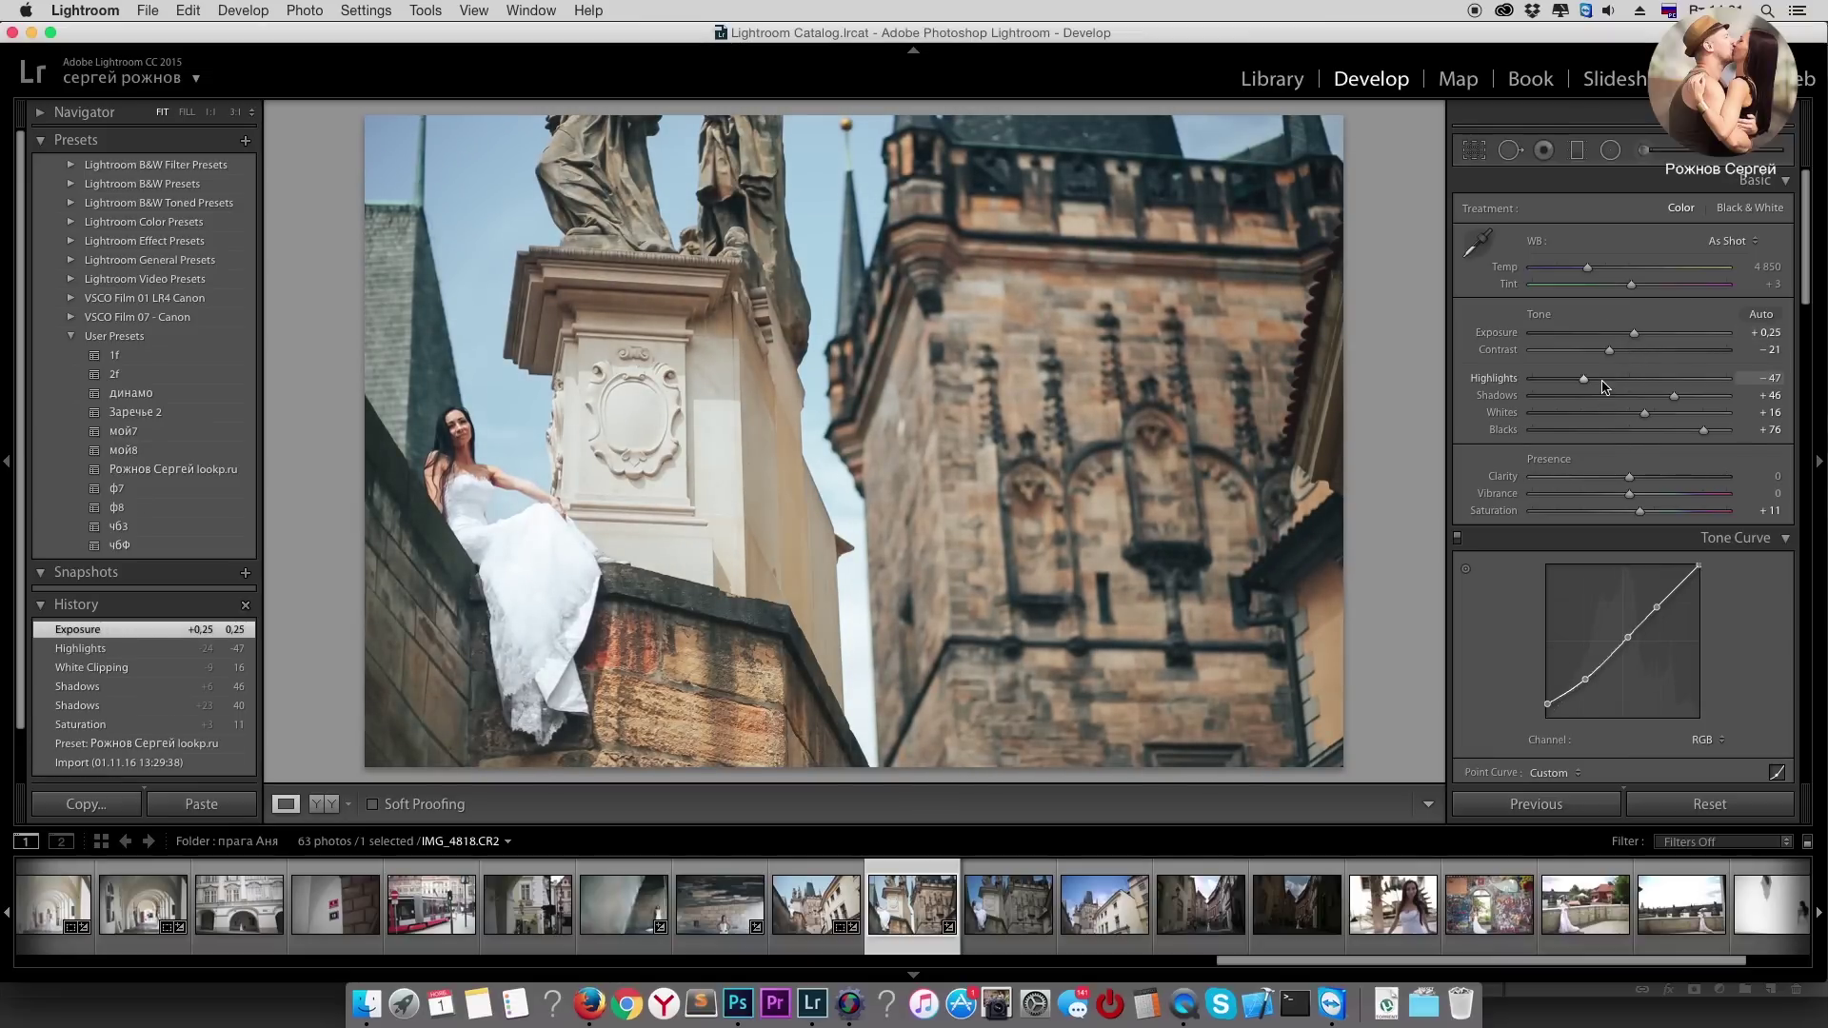
pyautogui.moveTo(1583, 378); pyautogui.dragTo(1603, 379)
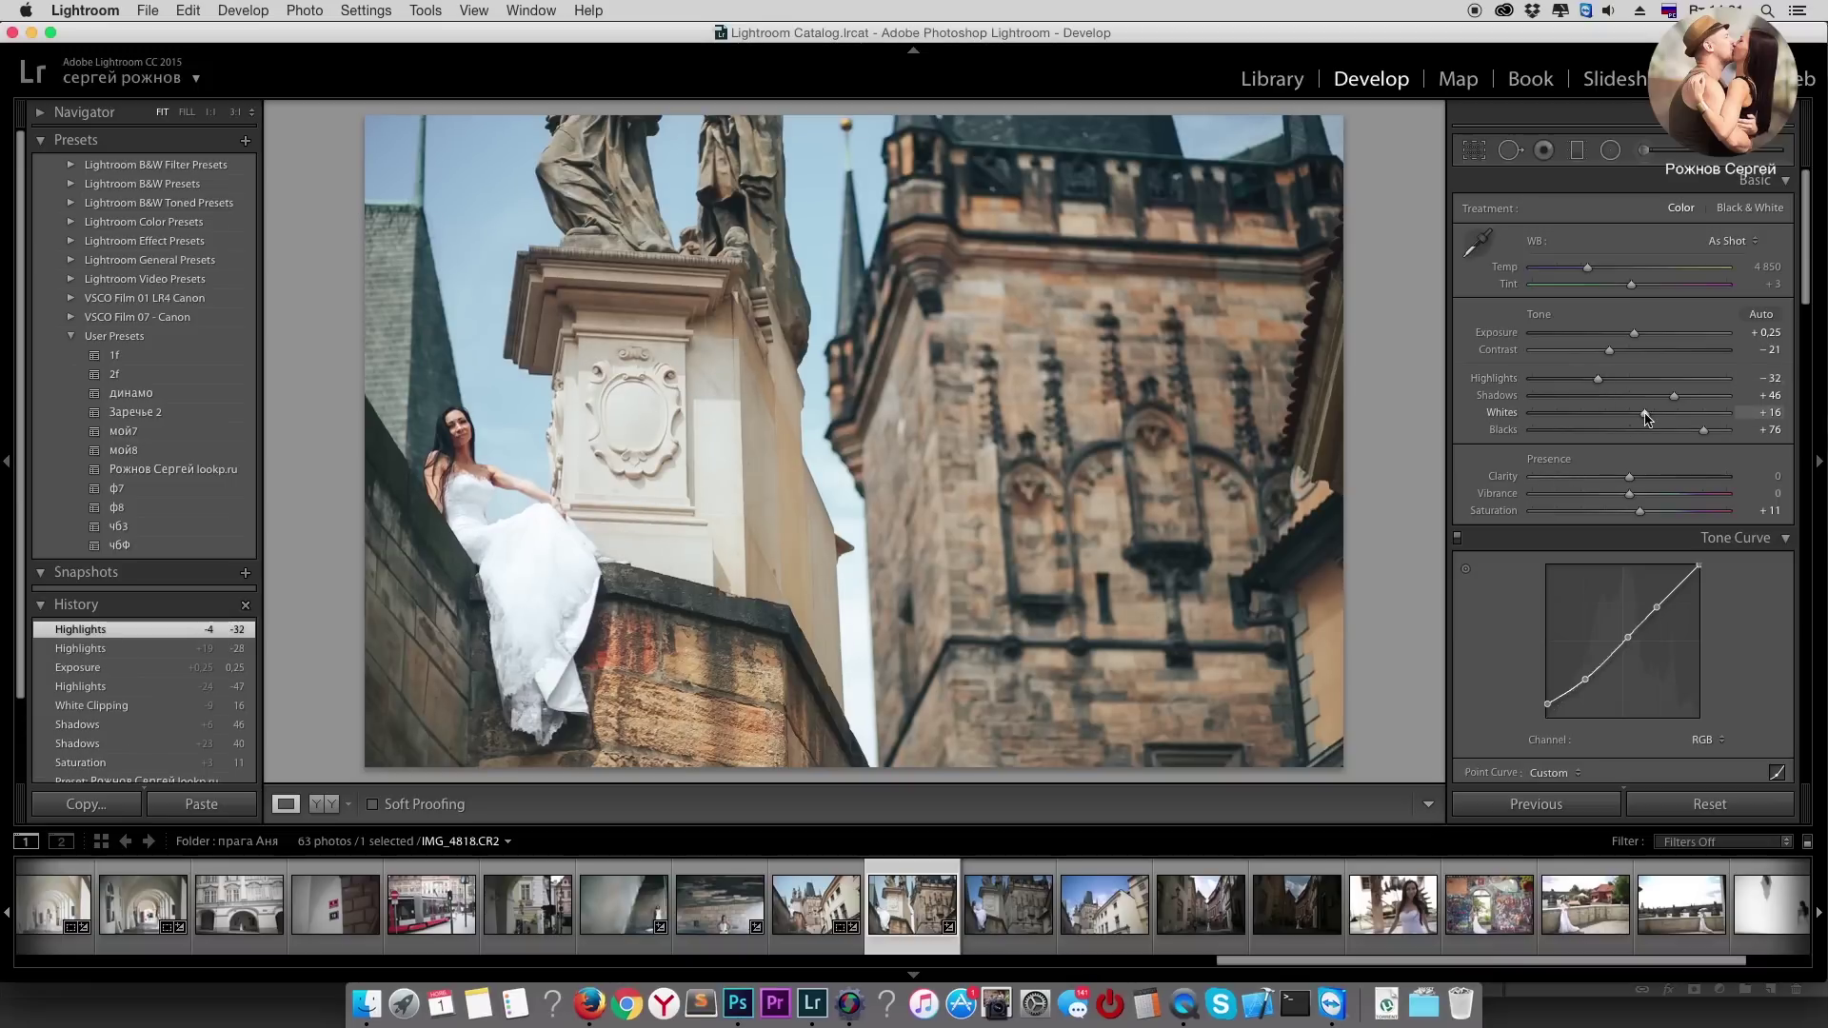
pyautogui.moveTo(1625, 415); pyautogui.dragTo(1584, 381)
pyautogui.press('Right')
pyautogui.press('Right')
pyautogui.press('Right')
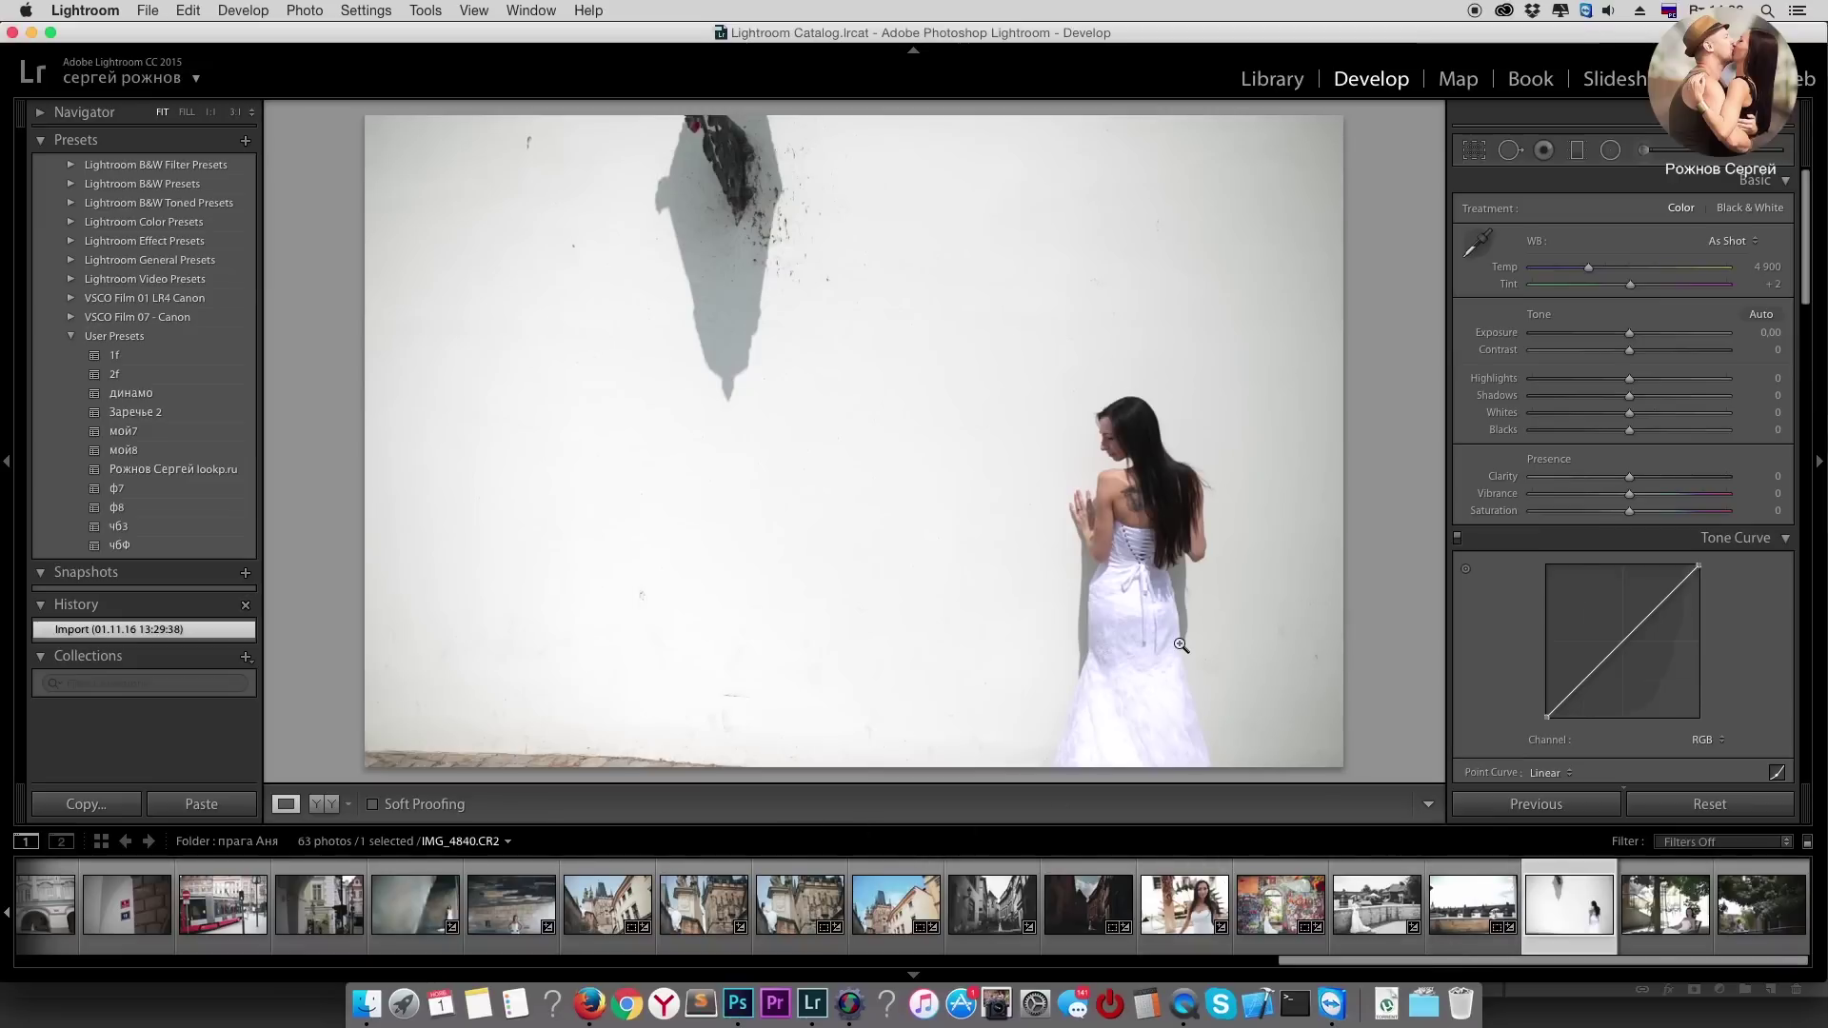
# Step: Apply the чб3 B&W preset, set Contrast +29 and Exposure +0.40, and send it to Photoshop
pyautogui.click(120, 533)
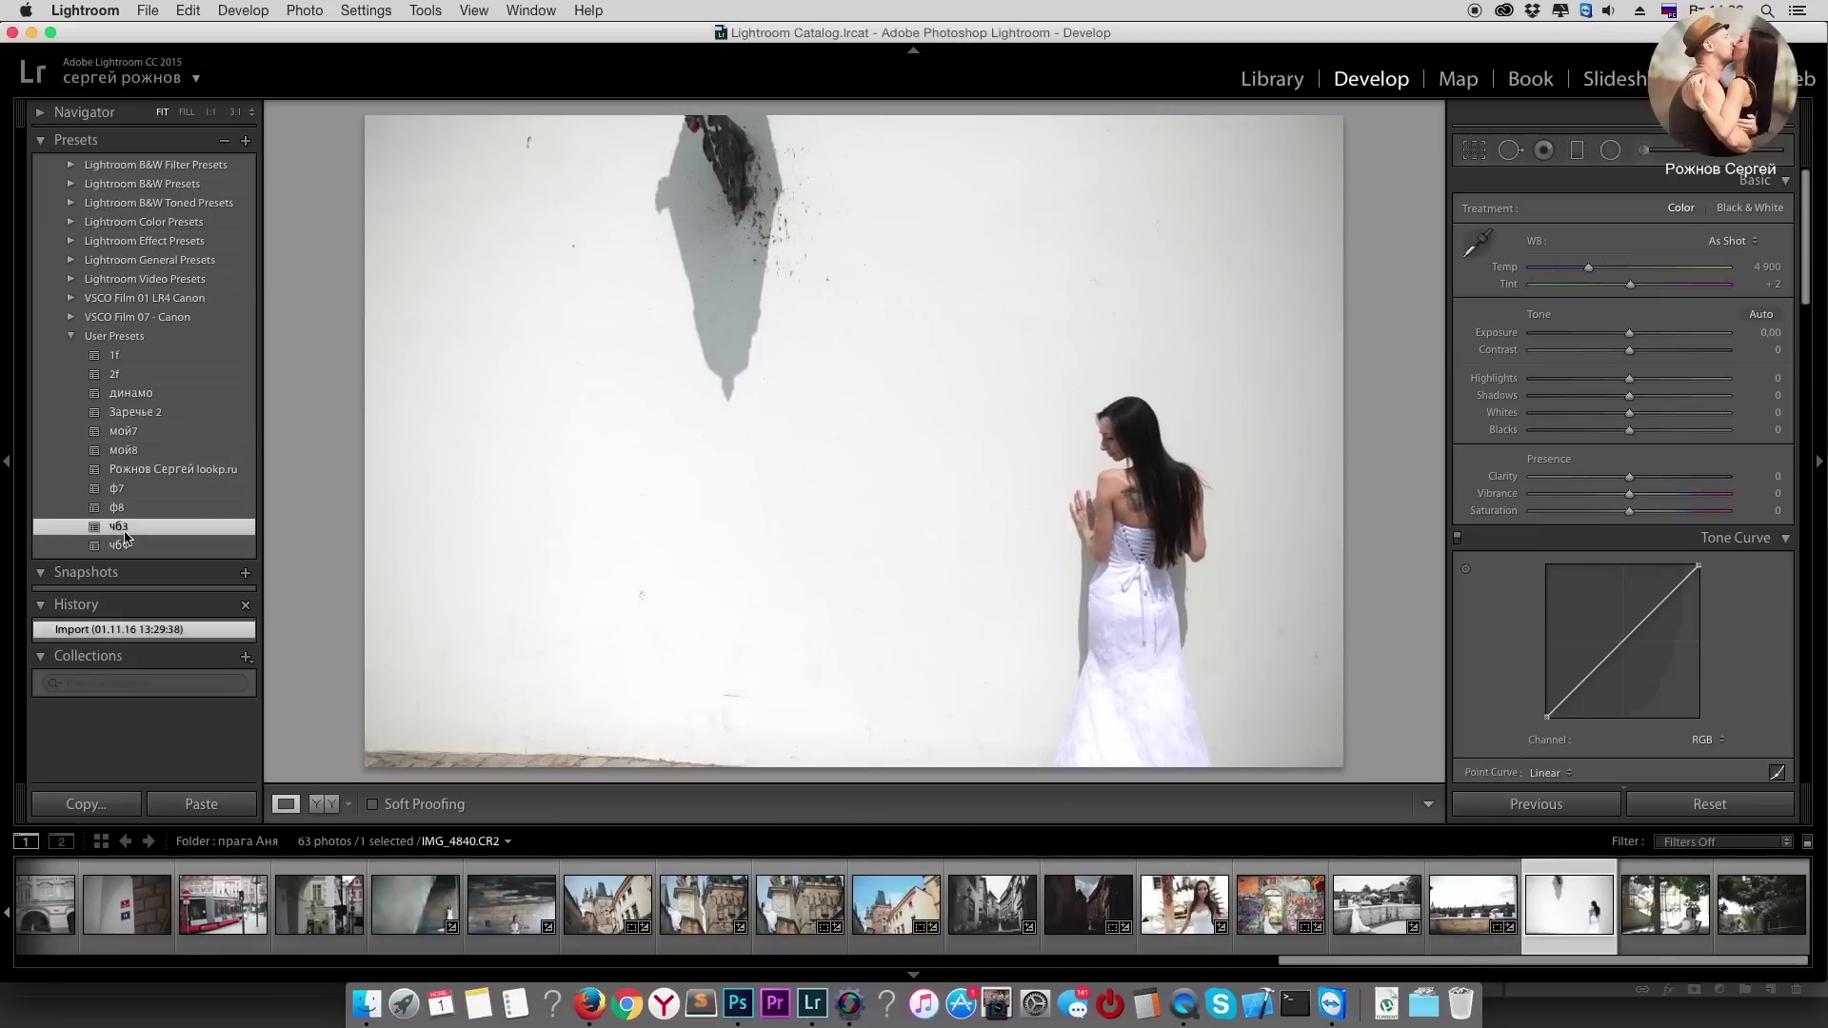
pyautogui.moveTo(1662, 350); pyautogui.dragTo(1657, 350)
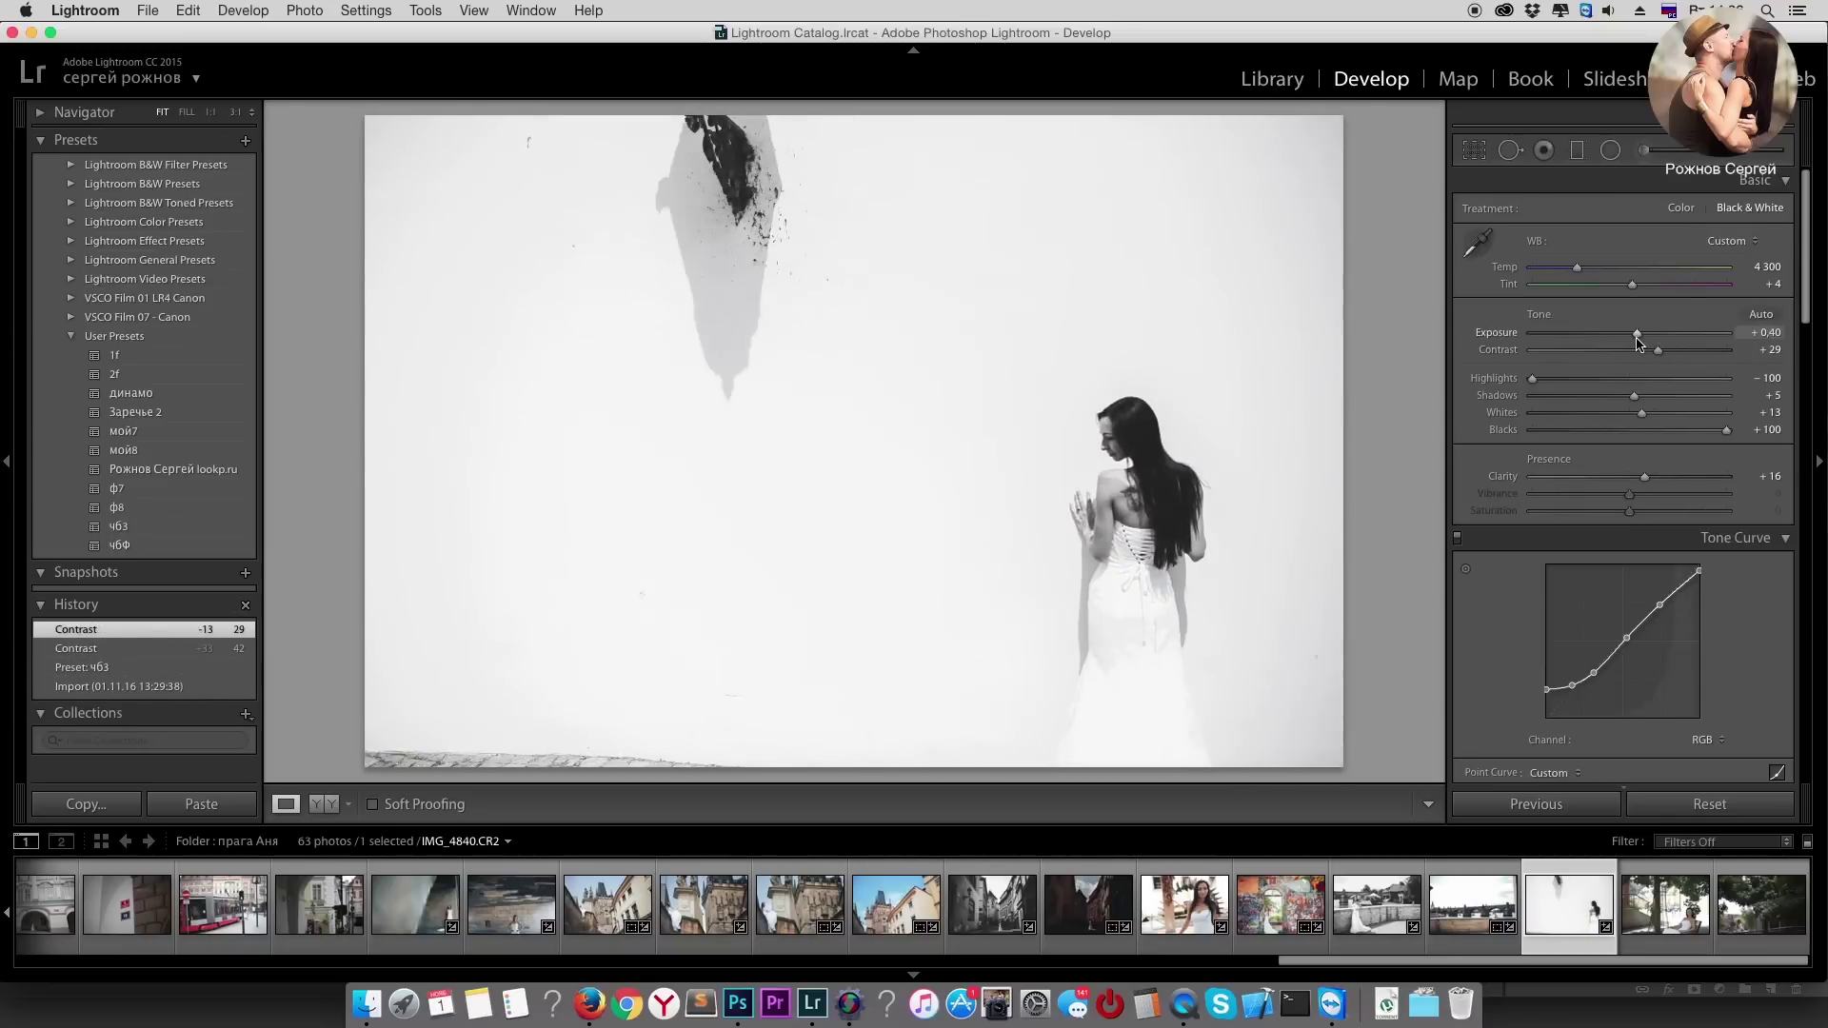
pyautogui.moveTo(1637, 338); pyautogui.dragTo(1637, 338)
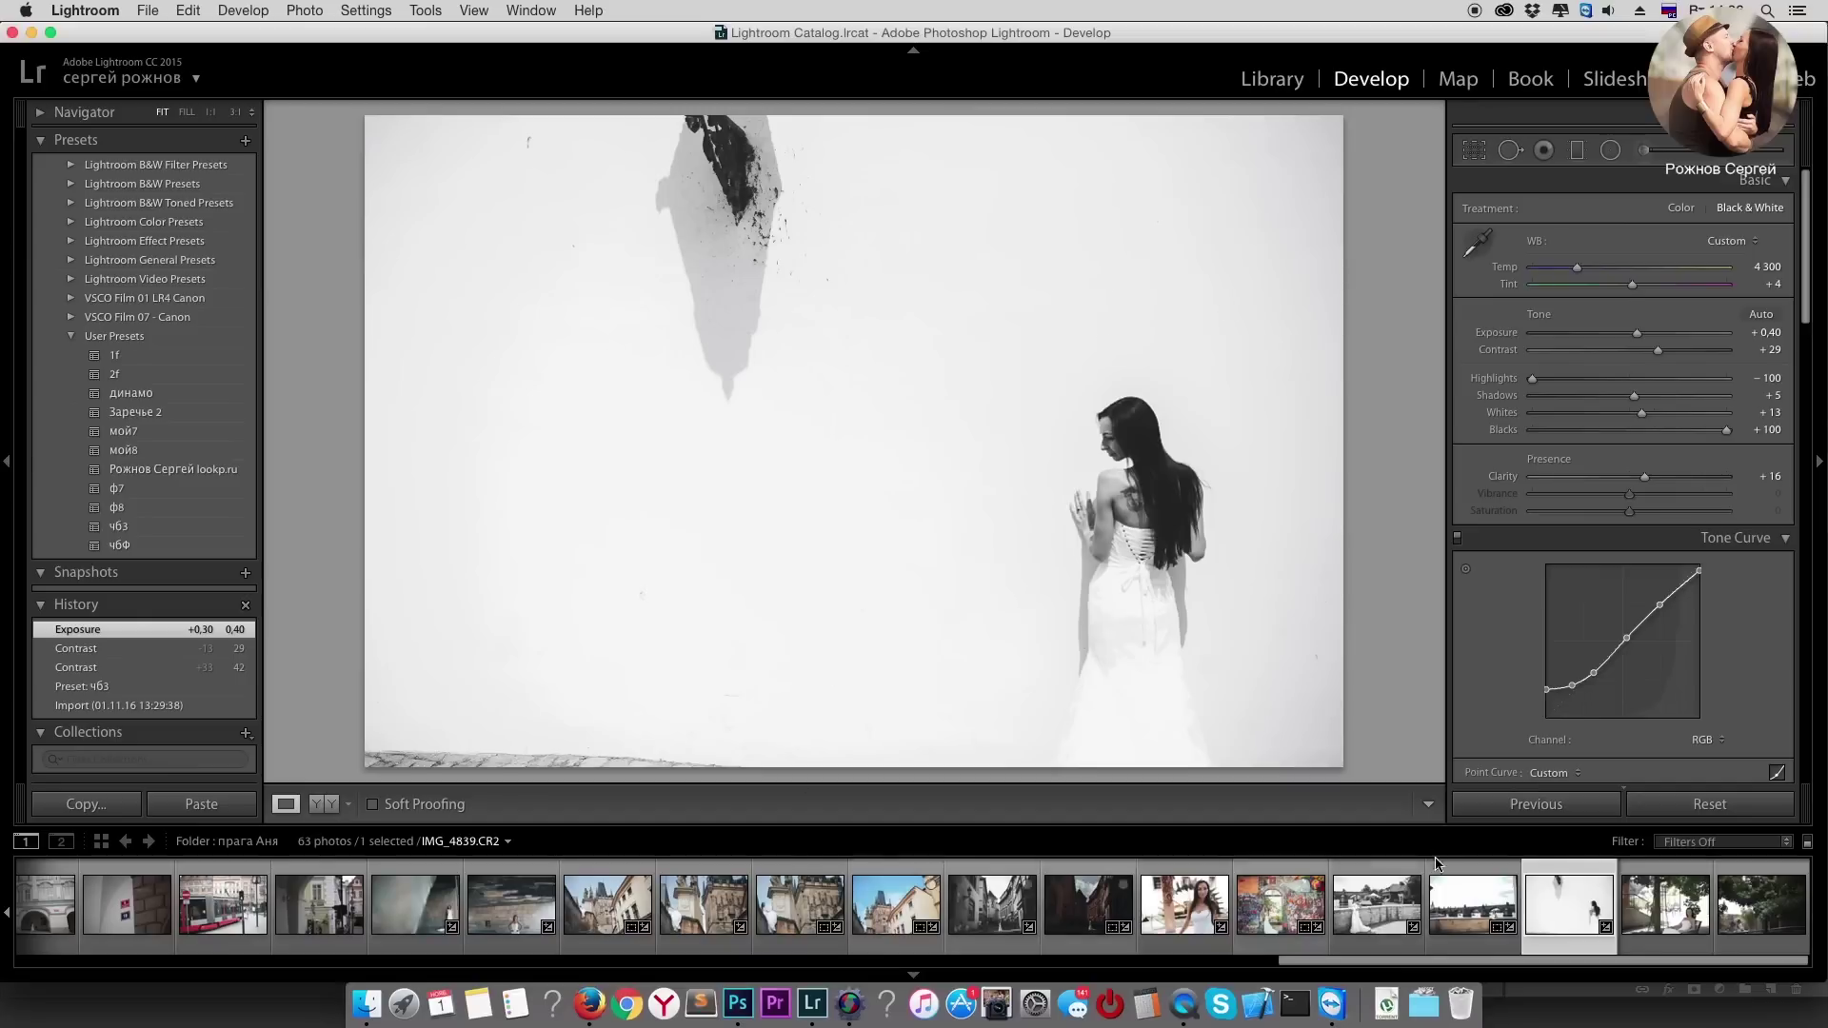
pyautogui.rightClick(1553, 886)
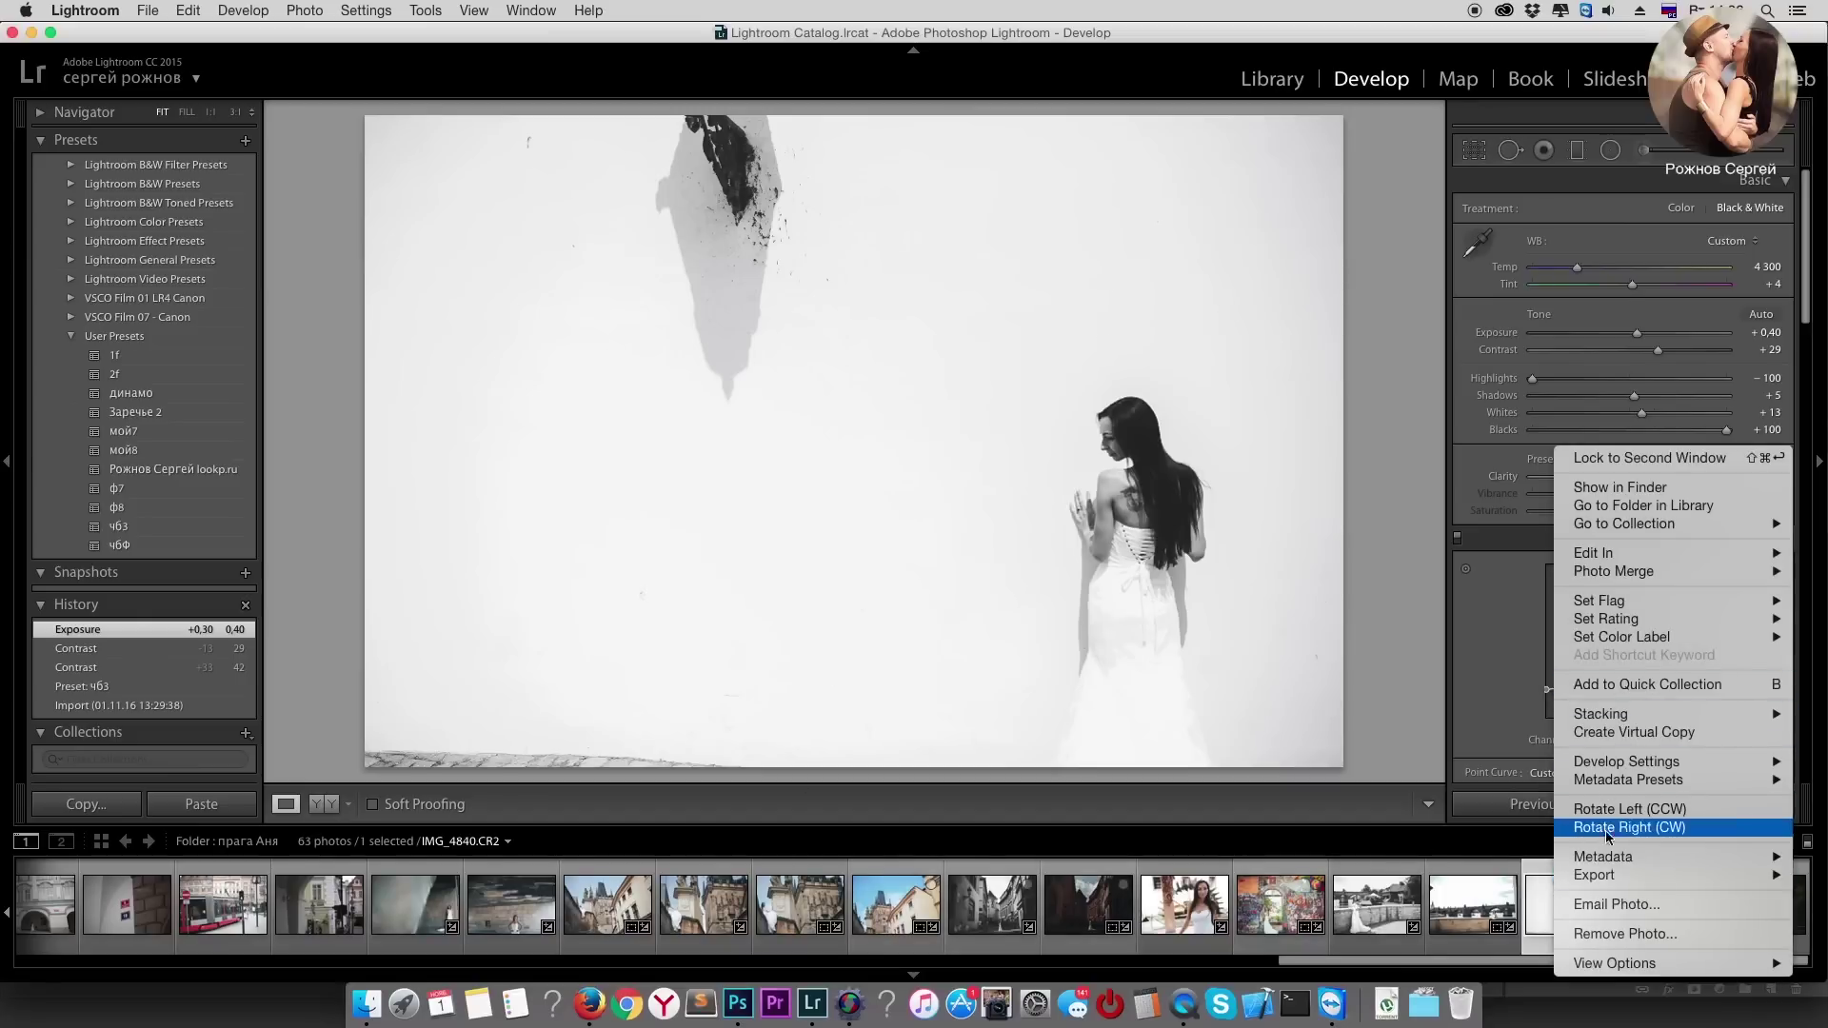
pyautogui.moveTo(1593, 874)
pyautogui.click(1510, 841)
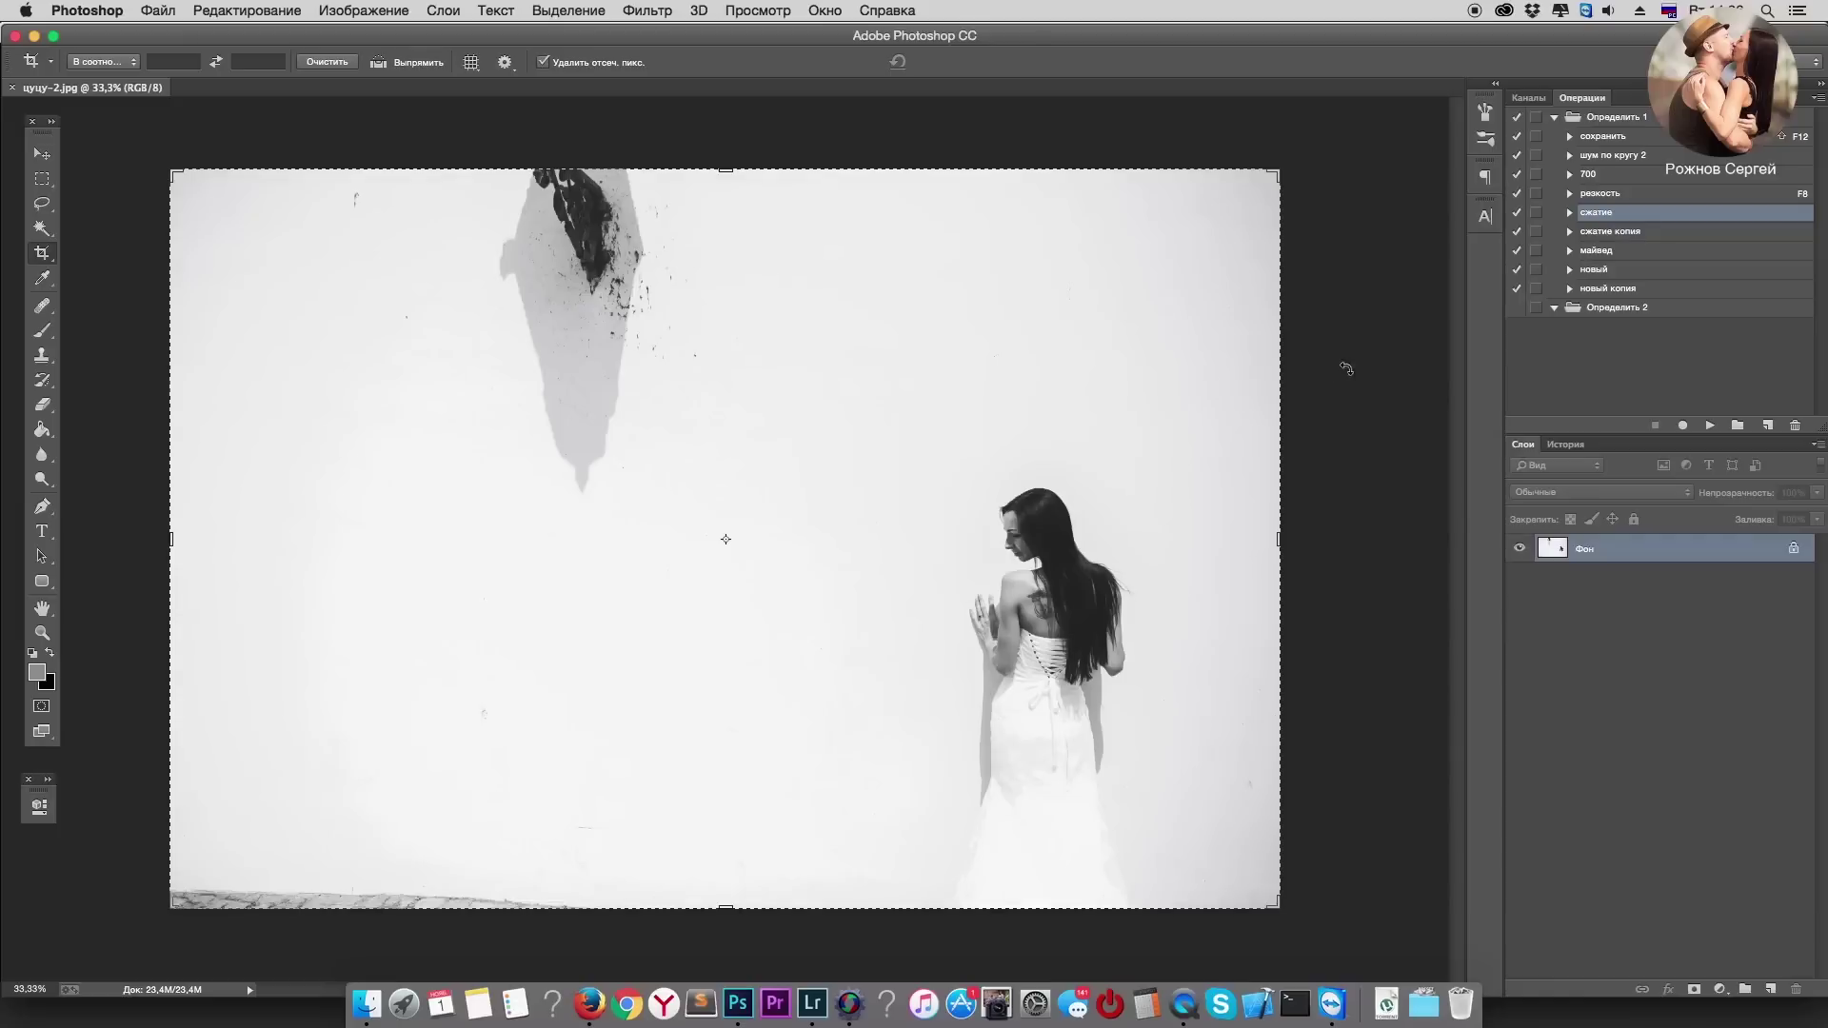
# Step: Clone Stamp the dark splatter and grey shadow off the wall behind the bride
pyautogui.click(41, 354)
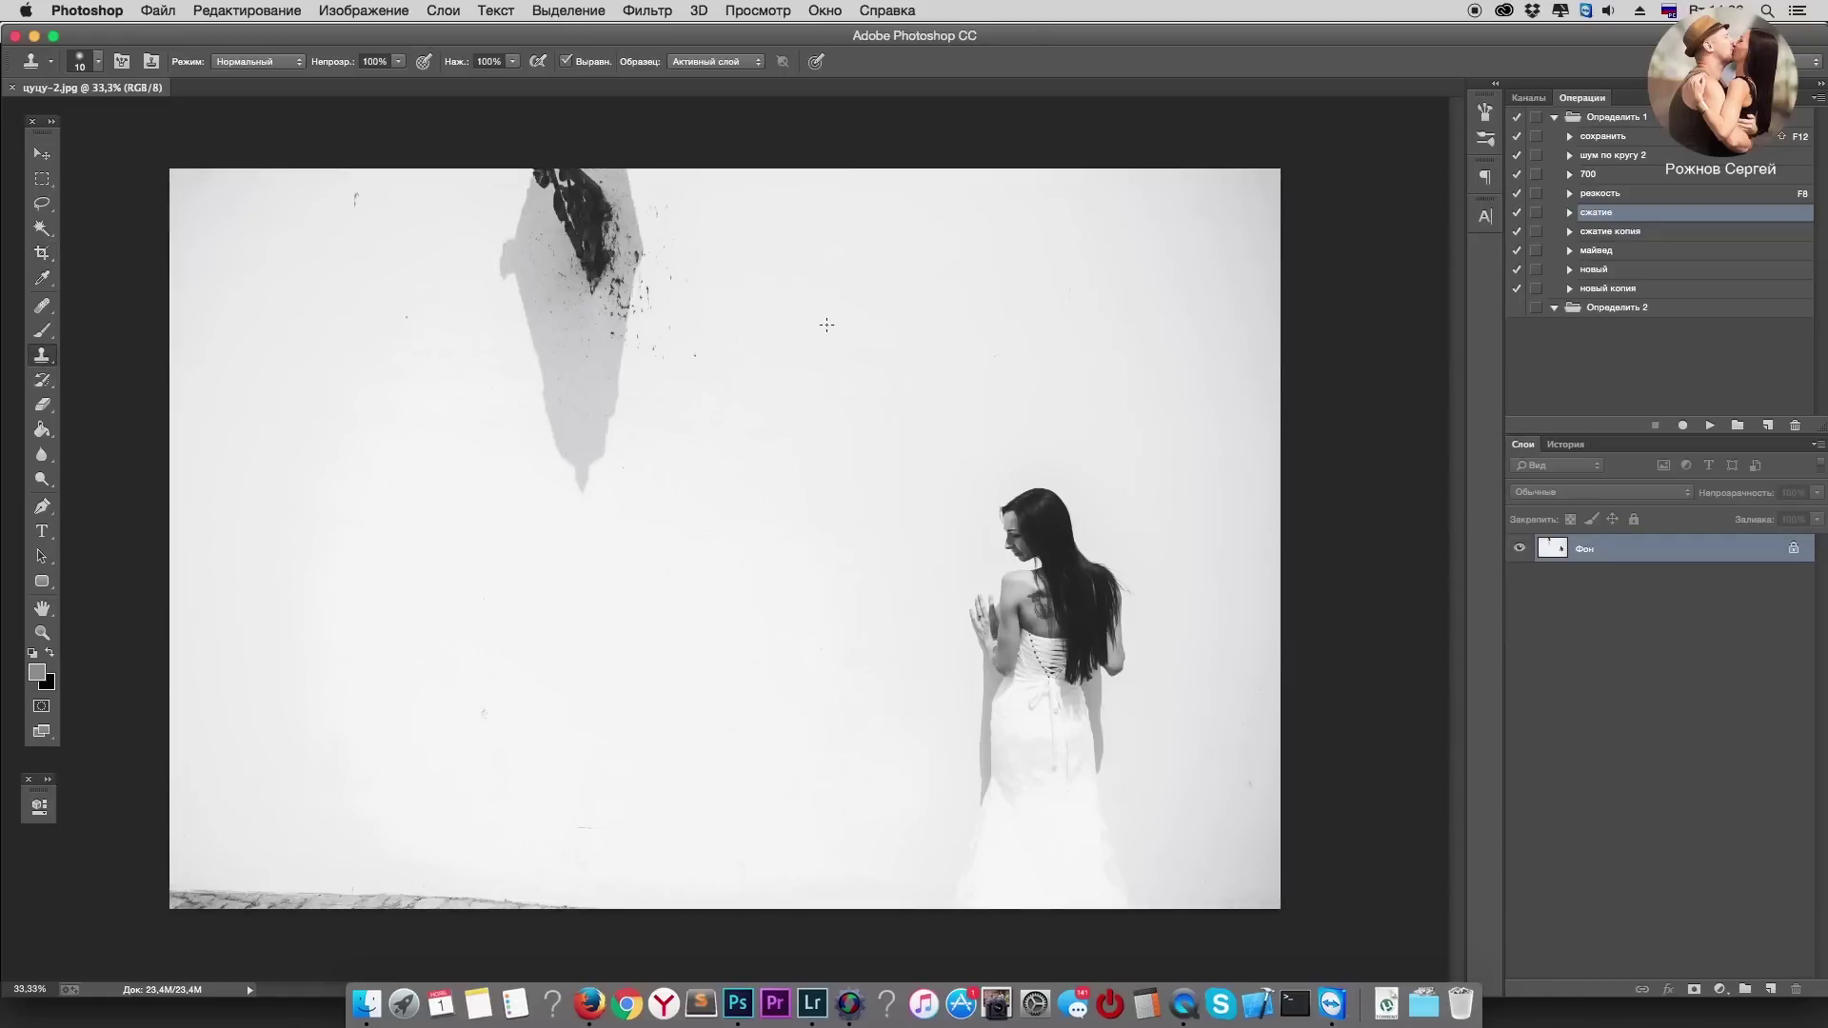
pyautogui.rightClick(842, 333)
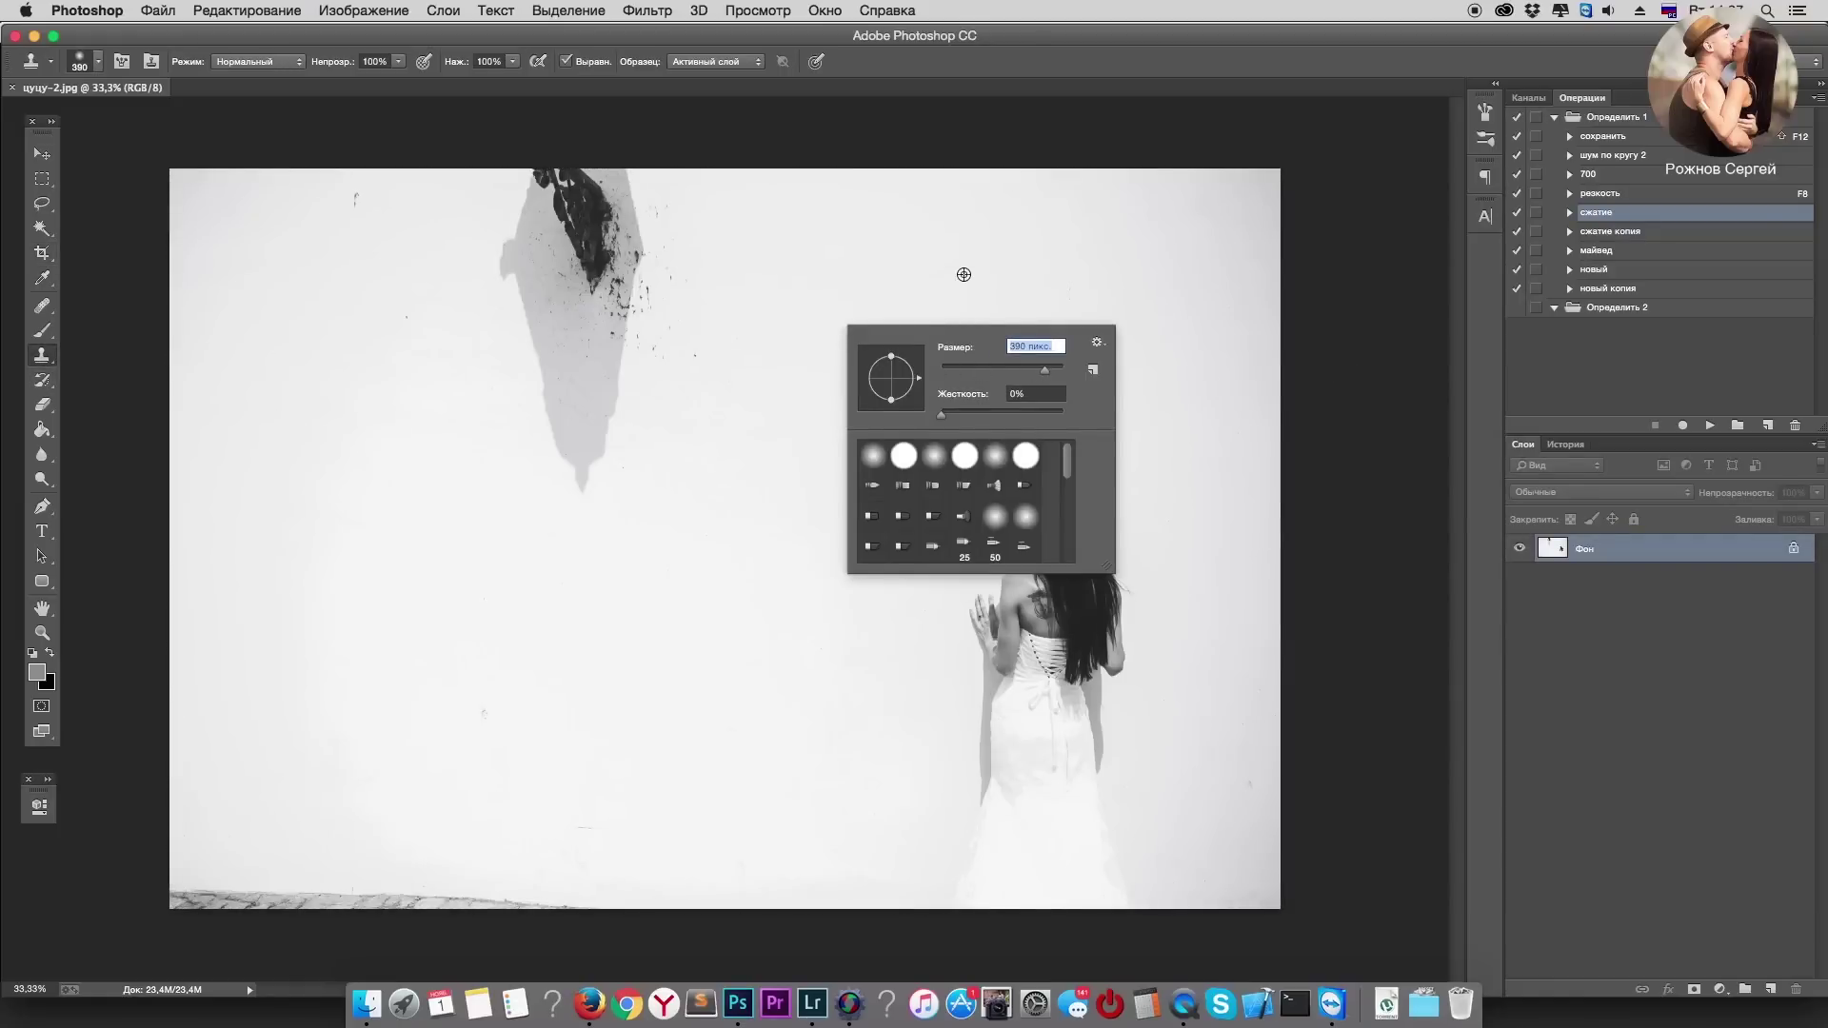
pyautogui.click(962, 273)
pyautogui.moveTo(693, 285)
pyautogui.mouseDown()
pyautogui.moveTo(632, 327)
pyautogui.moveTo(677, 213)
pyautogui.moveTo(559, 204)
pyautogui.moveTo(632, 196)
pyautogui.moveTo(542, 224)
pyautogui.moveTo(587, 287)
pyautogui.moveTo(592, 447)
pyautogui.moveTo(557, 286)
pyautogui.mouseUp()
pyautogui.keyDown('alt'); pyautogui.click(852, 305); pyautogui.keyUp('alt')
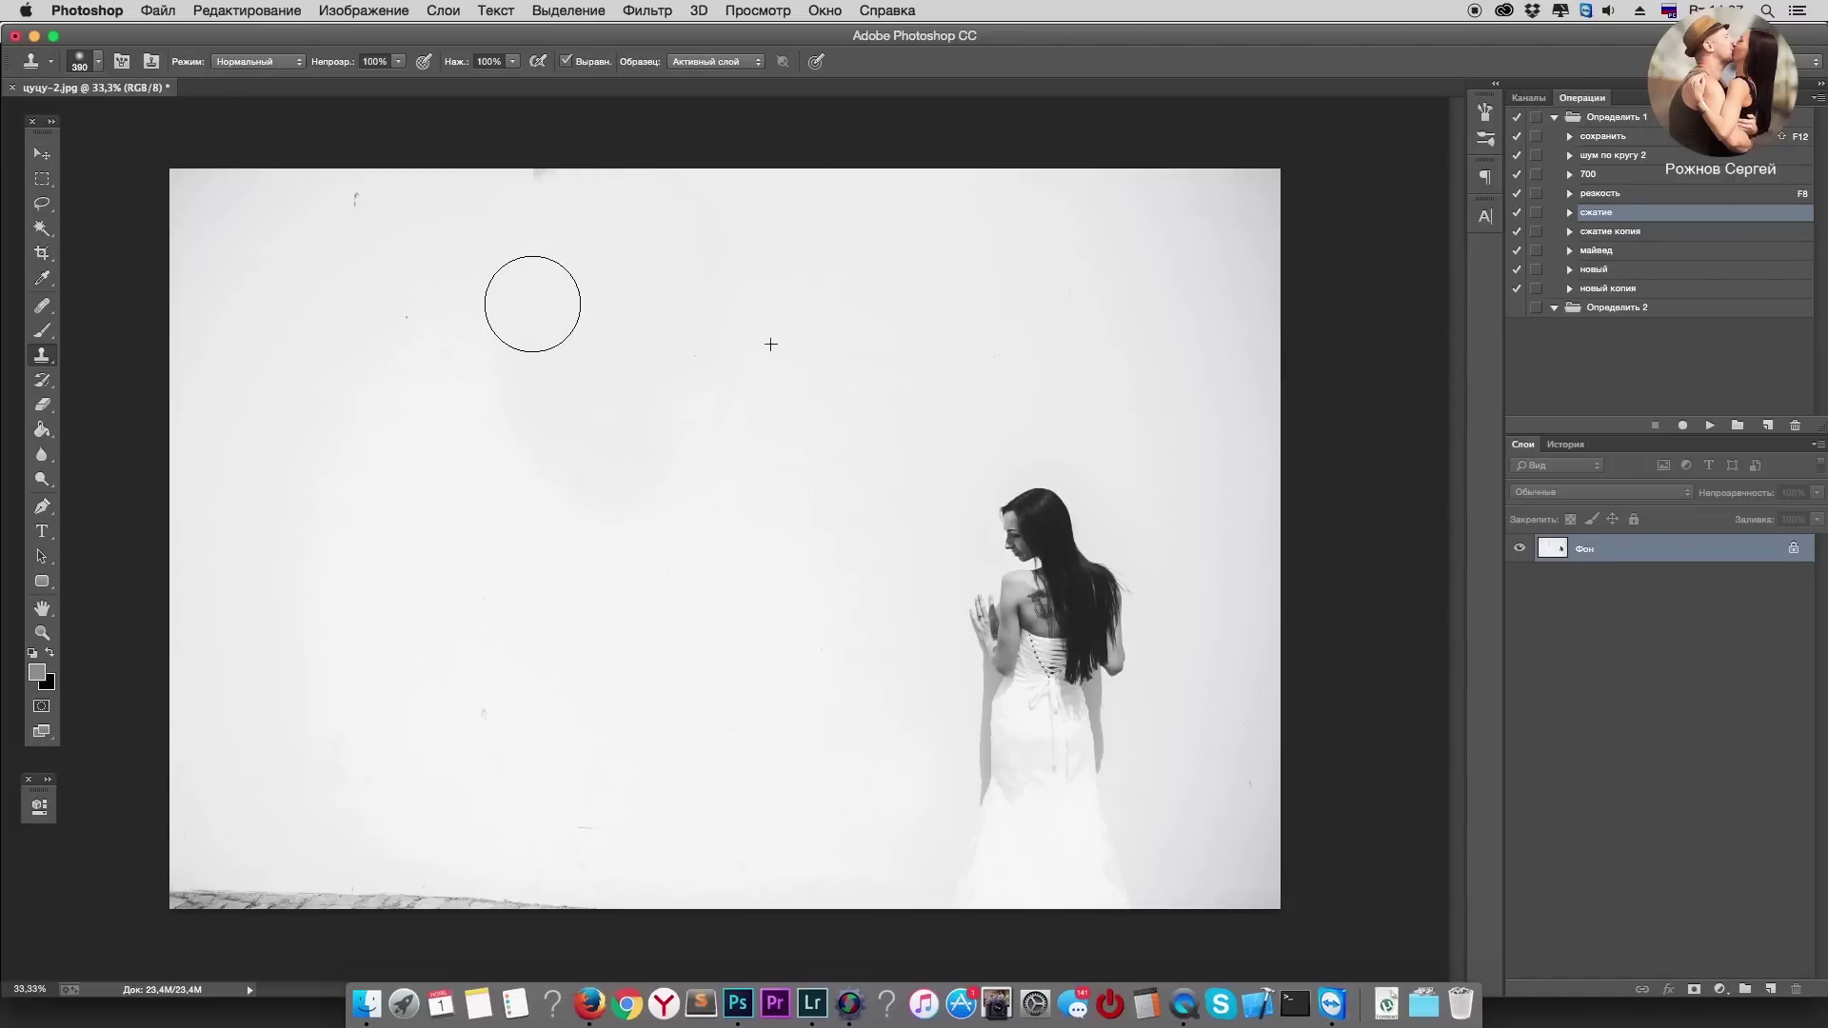
pyautogui.moveTo(1032, 595); pyautogui.dragTo(971, 637)
pyautogui.hotkey('ctrl', 'z')
# Step: Clone away the bottom-left cobblestone strip and the small dark specks at top-left
pyautogui.keyDown('alt'); pyautogui.click(1033, 533); pyautogui.keyUp('alt')
pyautogui.moveTo(838, 505); pyautogui.dragTo(774, 482)
pyautogui.hotkey('ctrl', 'z')
pyautogui.moveTo(572, 897)
pyautogui.mouseDown()
pyautogui.moveTo(449, 877)
pyautogui.moveTo(92, 881)
pyautogui.mouseUp()
pyautogui.keyDown('alt'); pyautogui.click(648, 298); pyautogui.keyUp('alt')
pyautogui.moveTo(575, 164); pyautogui.dragTo(188, 180)
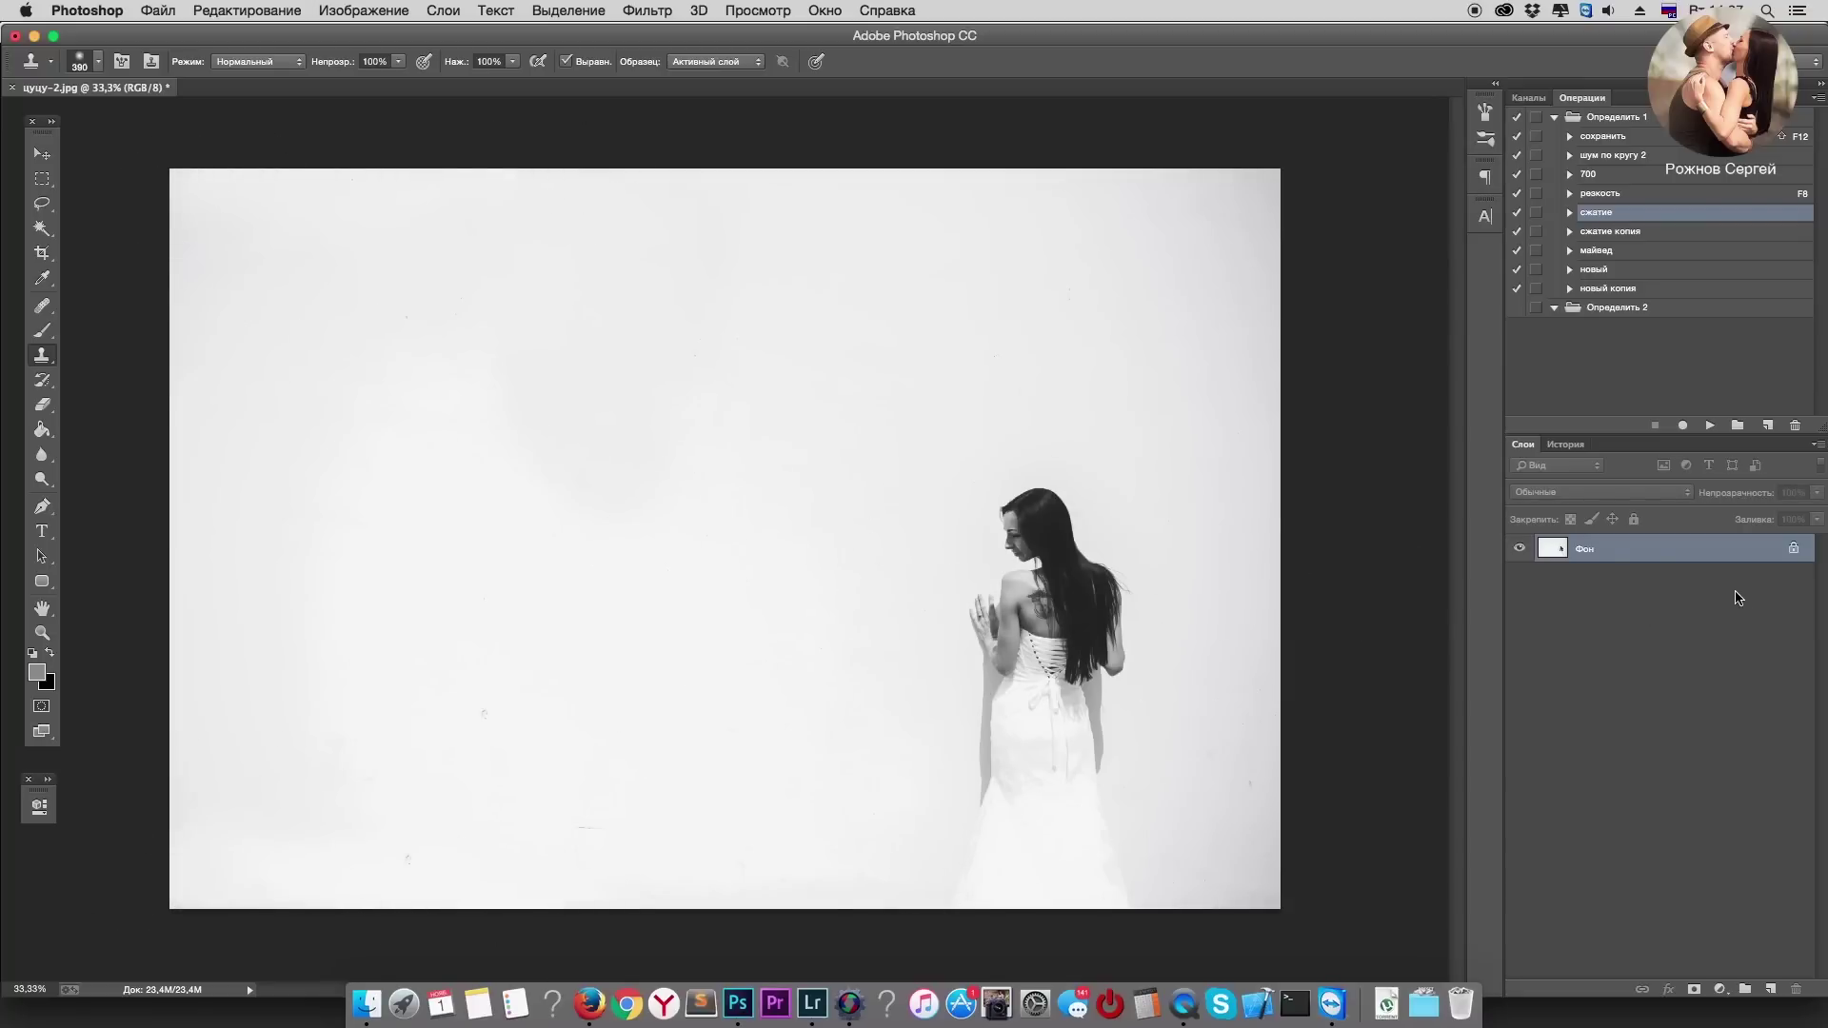
pyautogui.click(42, 254)
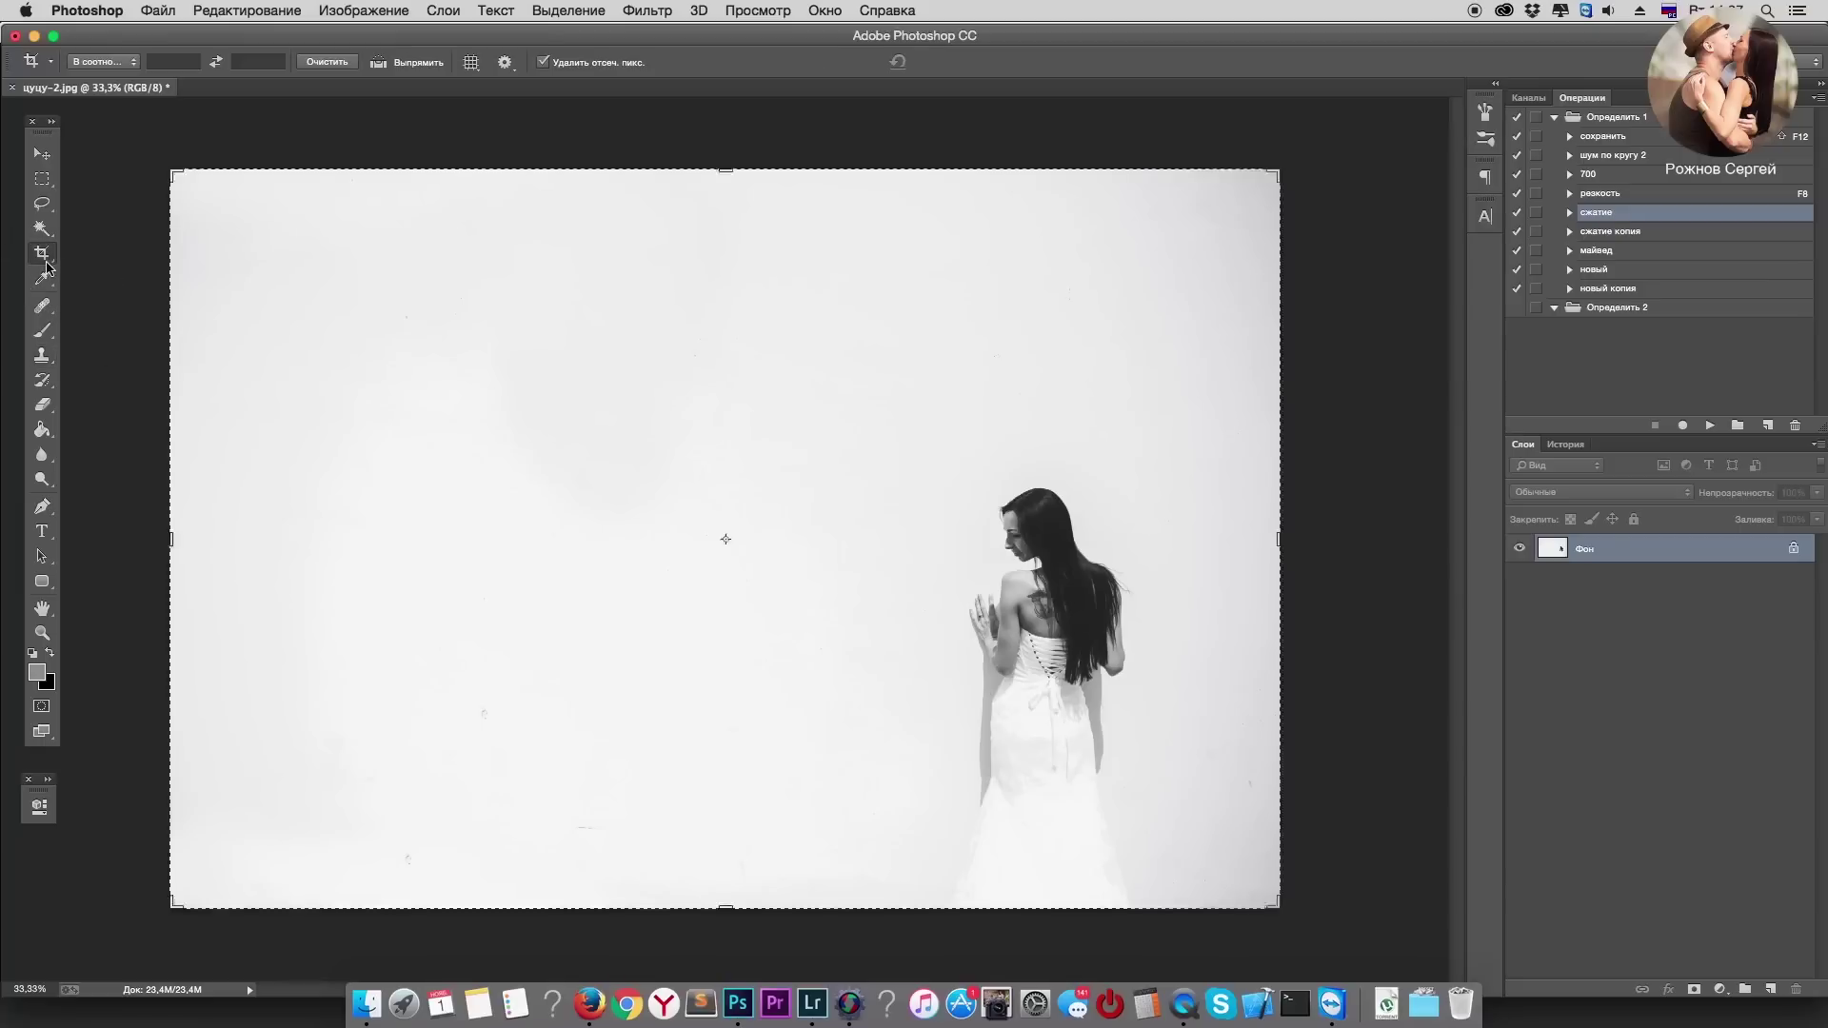
# Step: Enlarge the canvas by extending the crop past the left, right and top edges
pyautogui.moveTo(170, 549); pyautogui.dragTo(85, 540)
pyautogui.moveTo(1340, 539); pyautogui.dragTo(1411, 539)
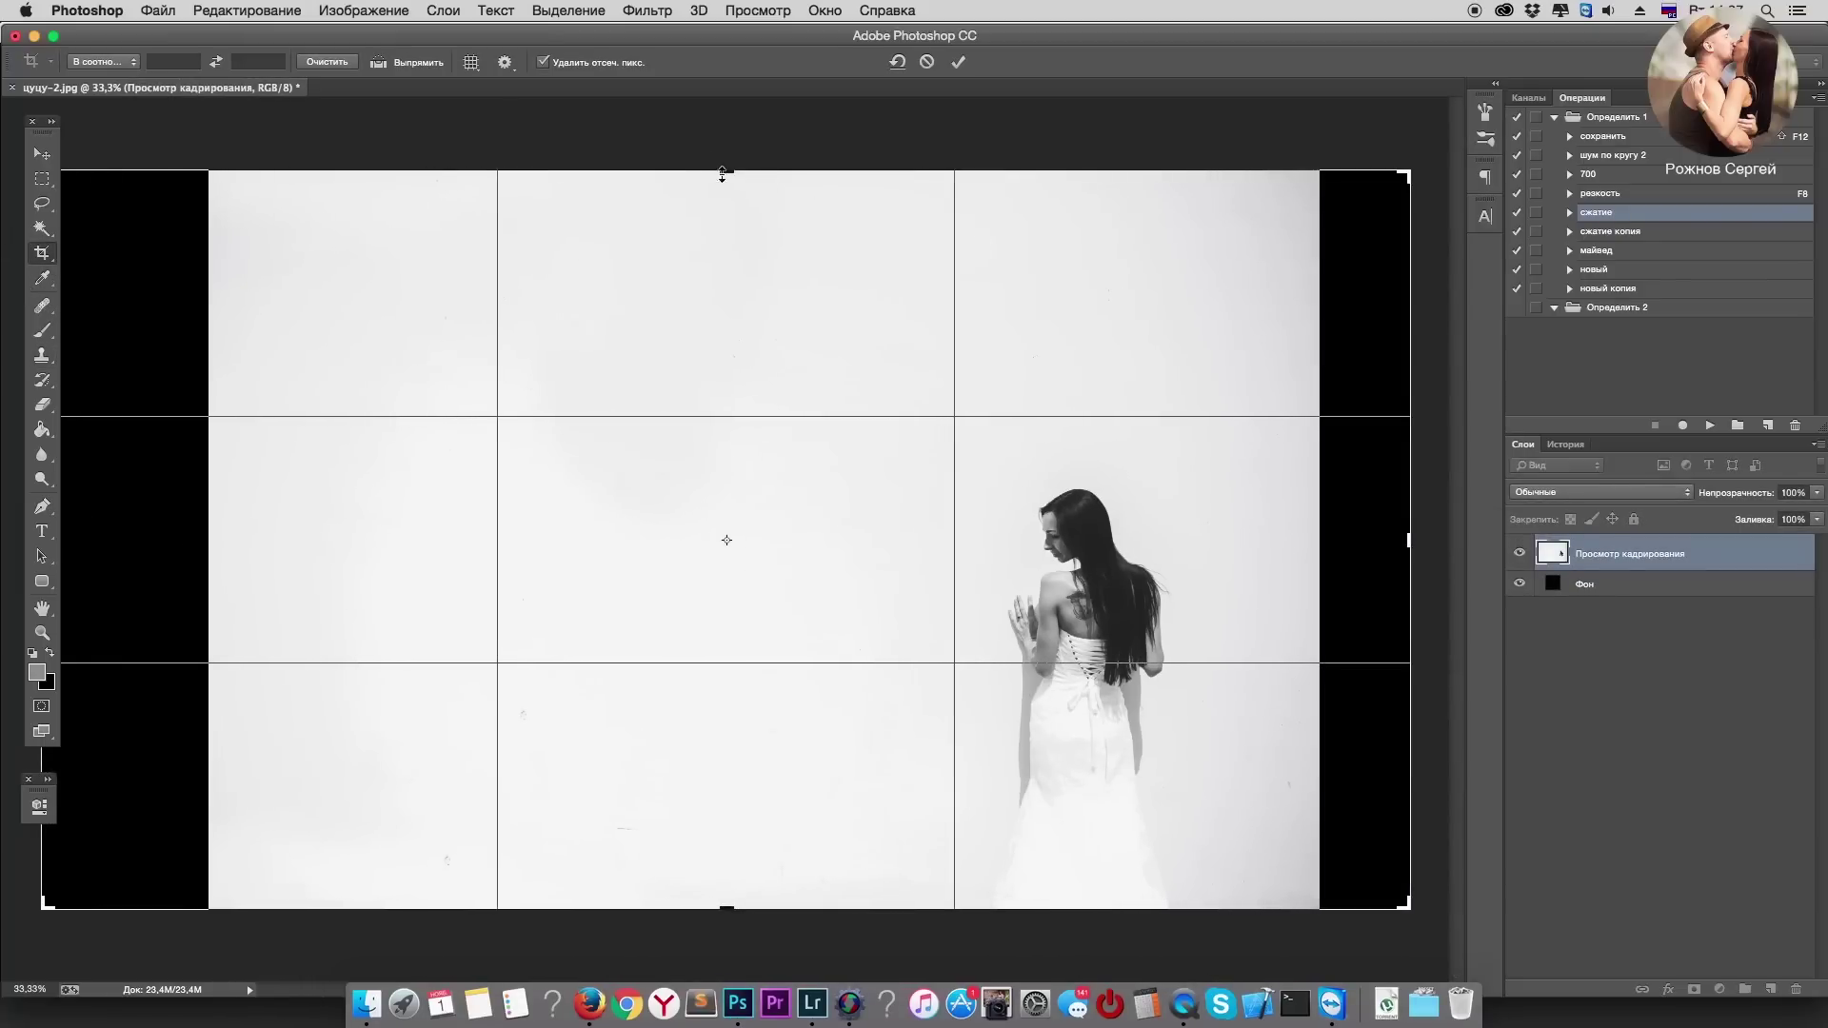
pyautogui.moveTo(723, 174); pyautogui.dragTo(720, 150)
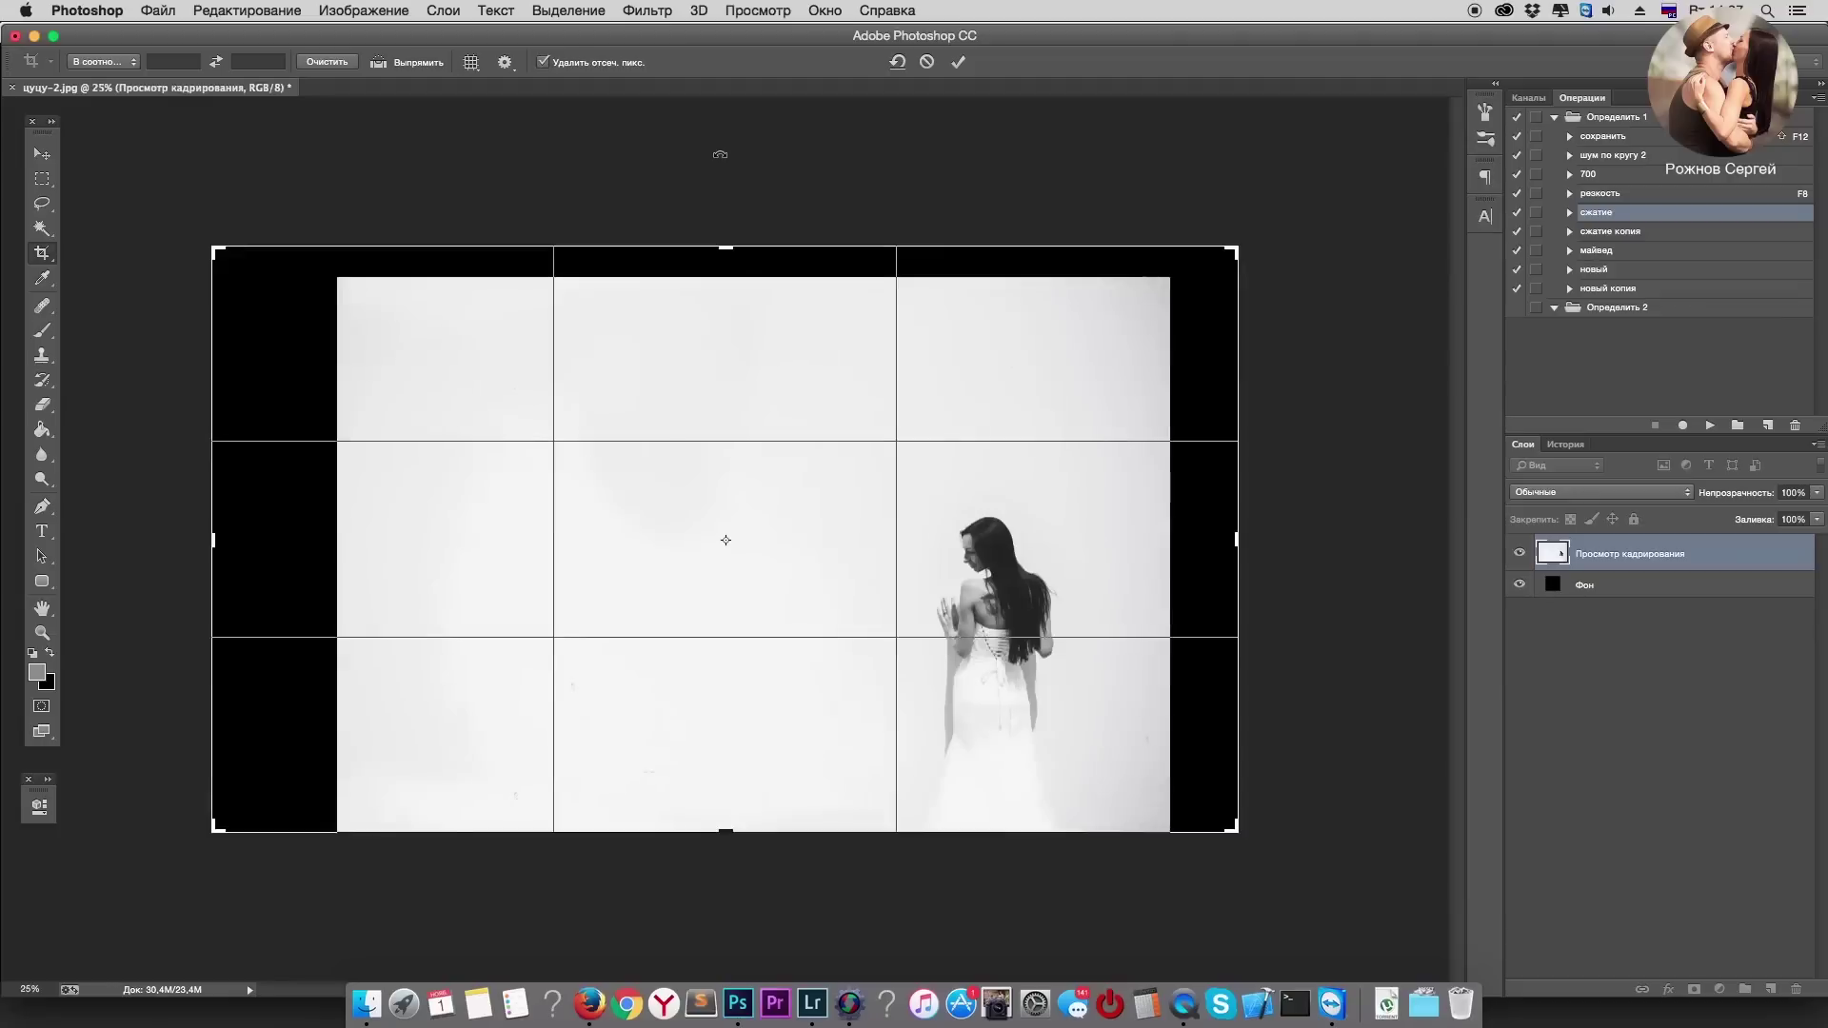
pyautogui.press('Return')
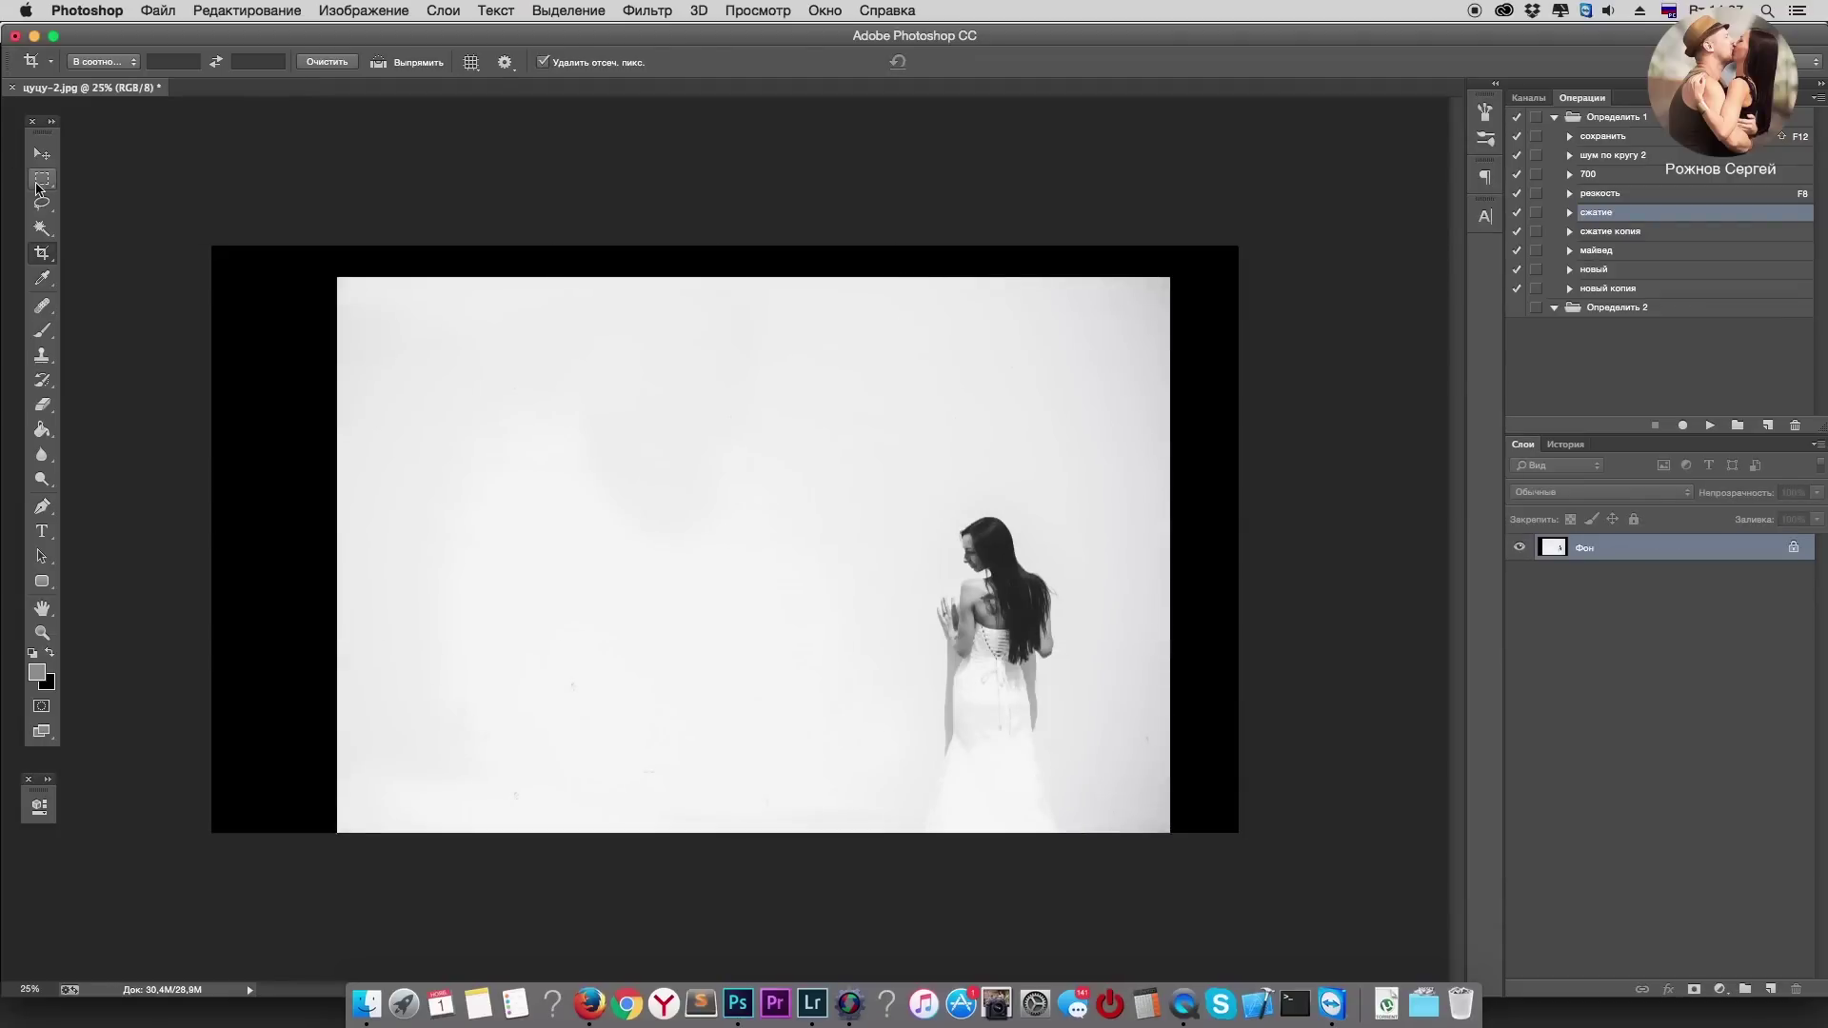
# Step: Stretch a selected left wall strip over the left black margin
pyautogui.click(42, 179)
pyautogui.moveTo(305, 269); pyautogui.dragTo(588, 832)
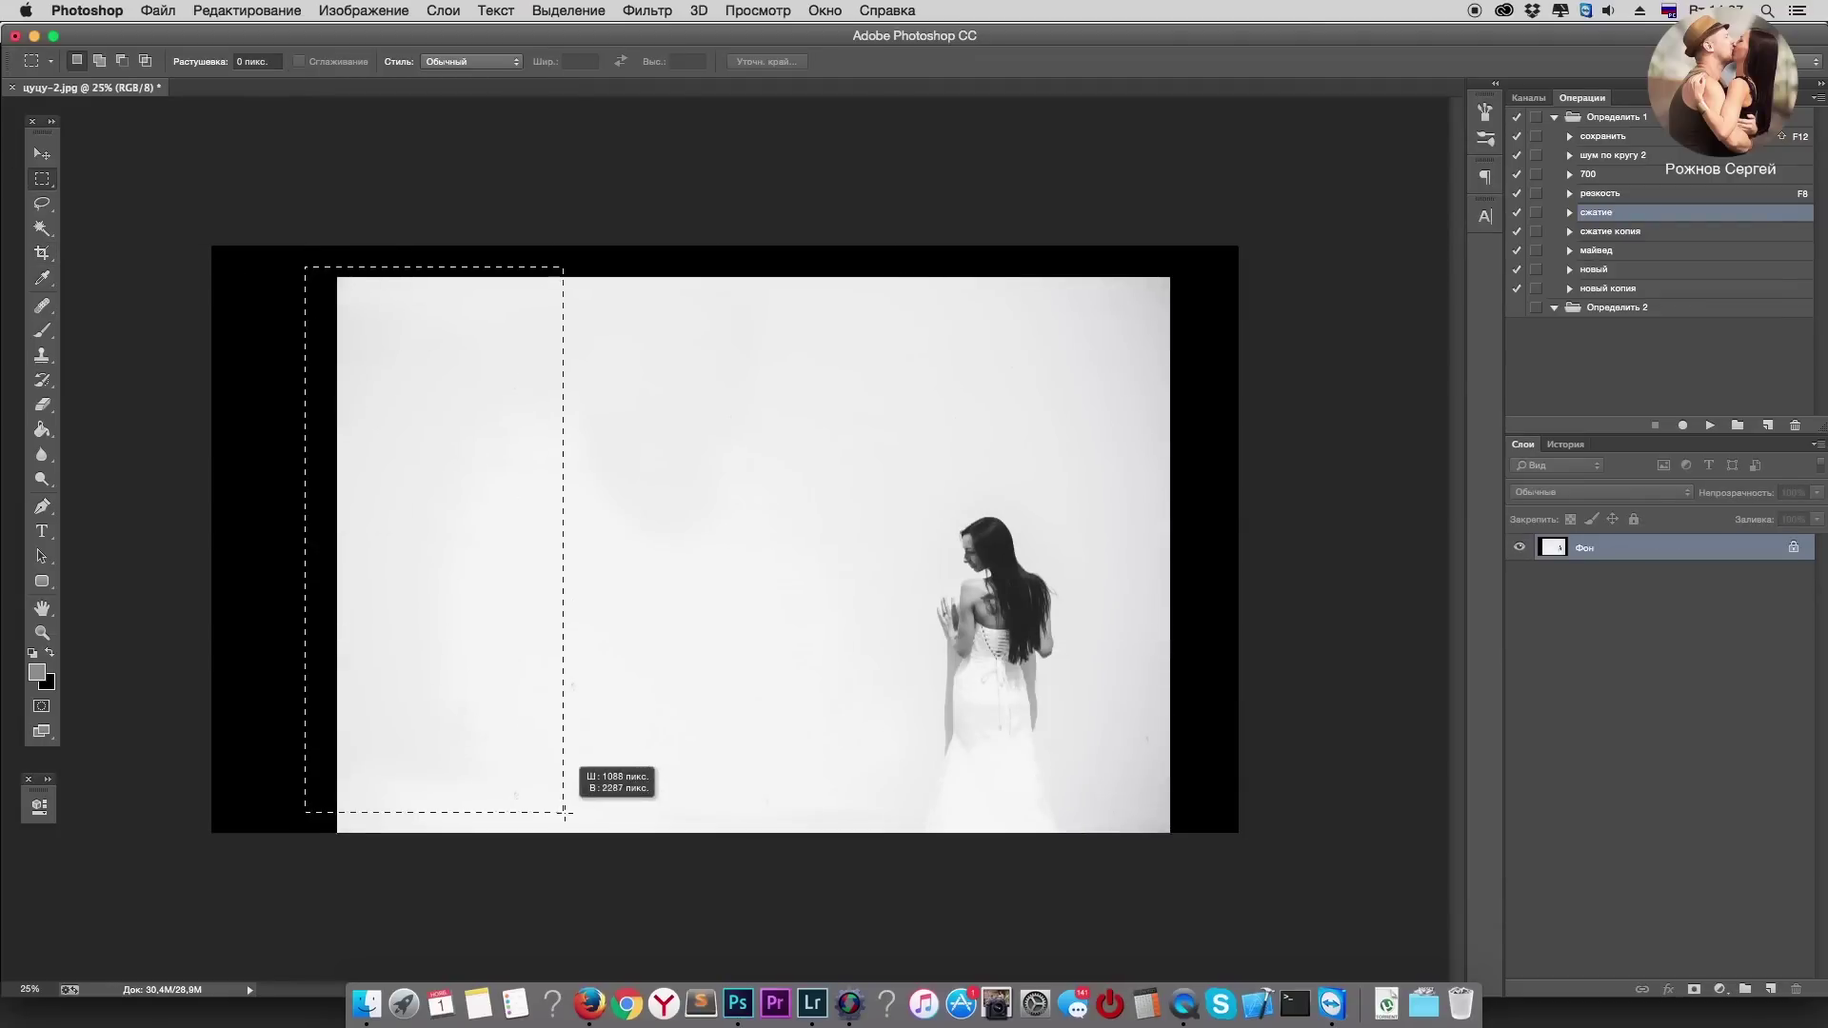
pyautogui.hotkey('ctrl', 't')
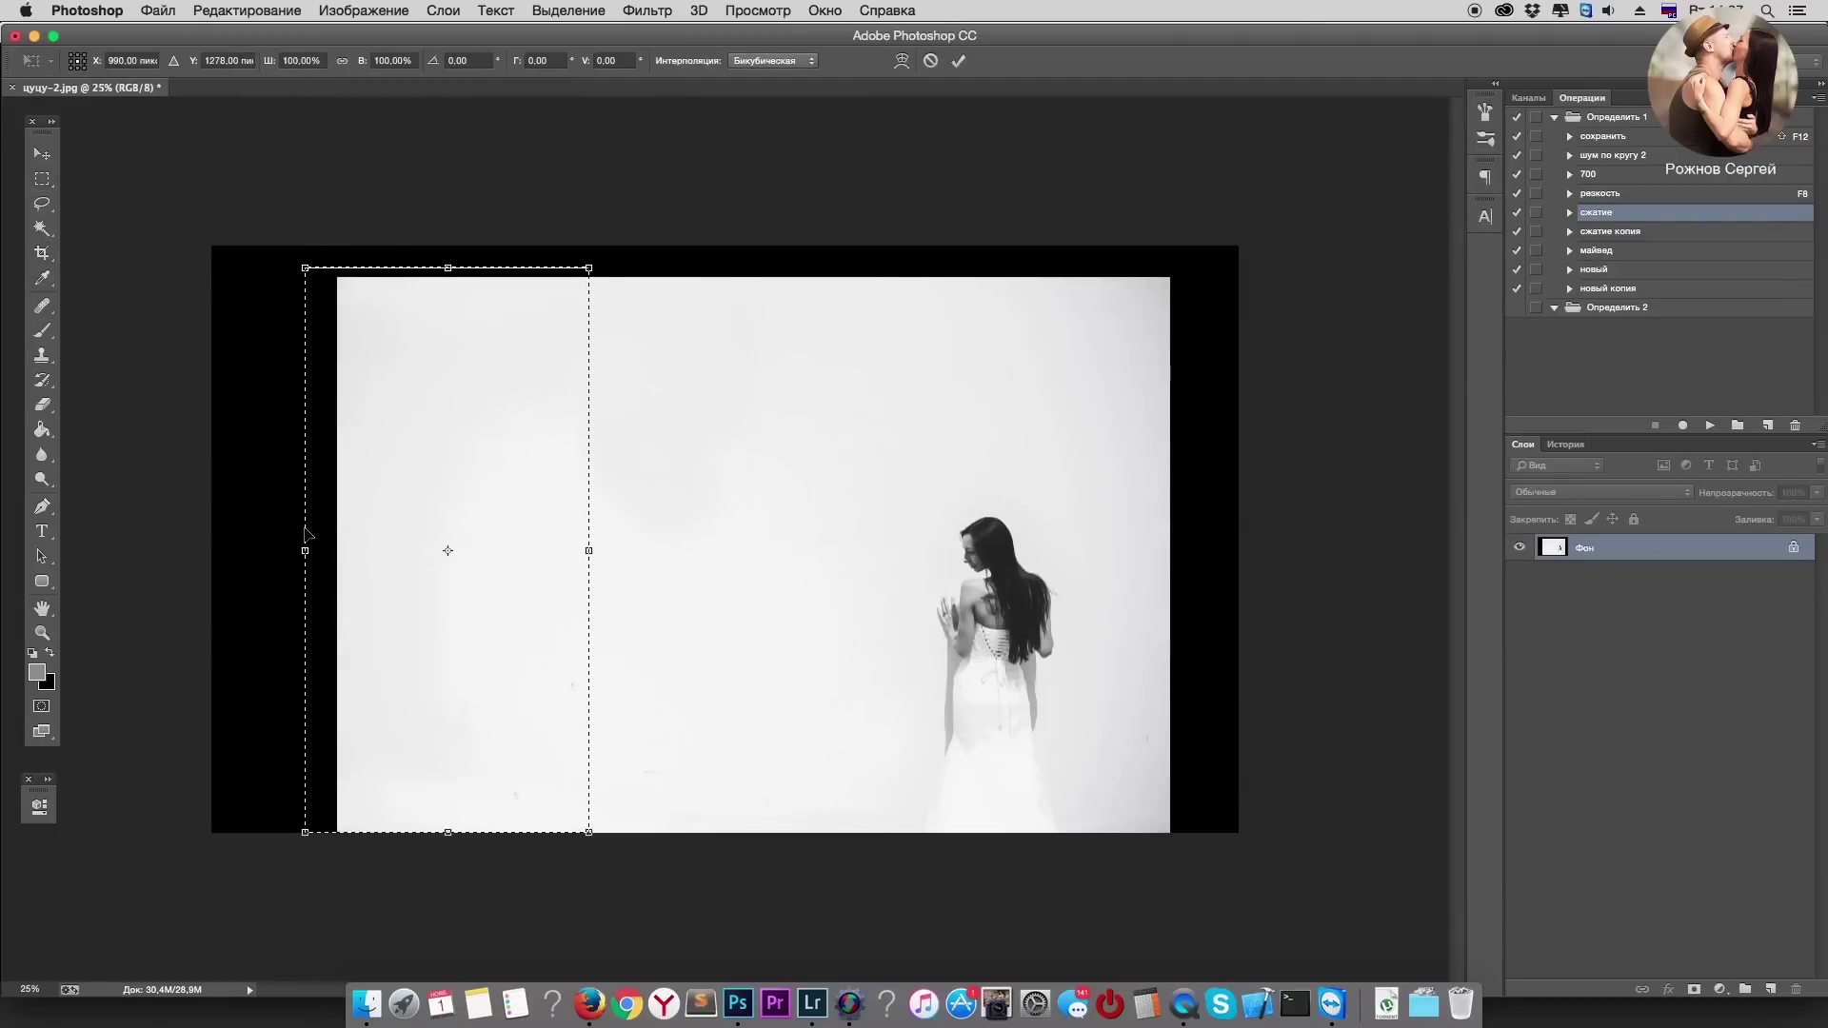
pyautogui.moveTo(304, 550); pyautogui.dragTo(161, 541)
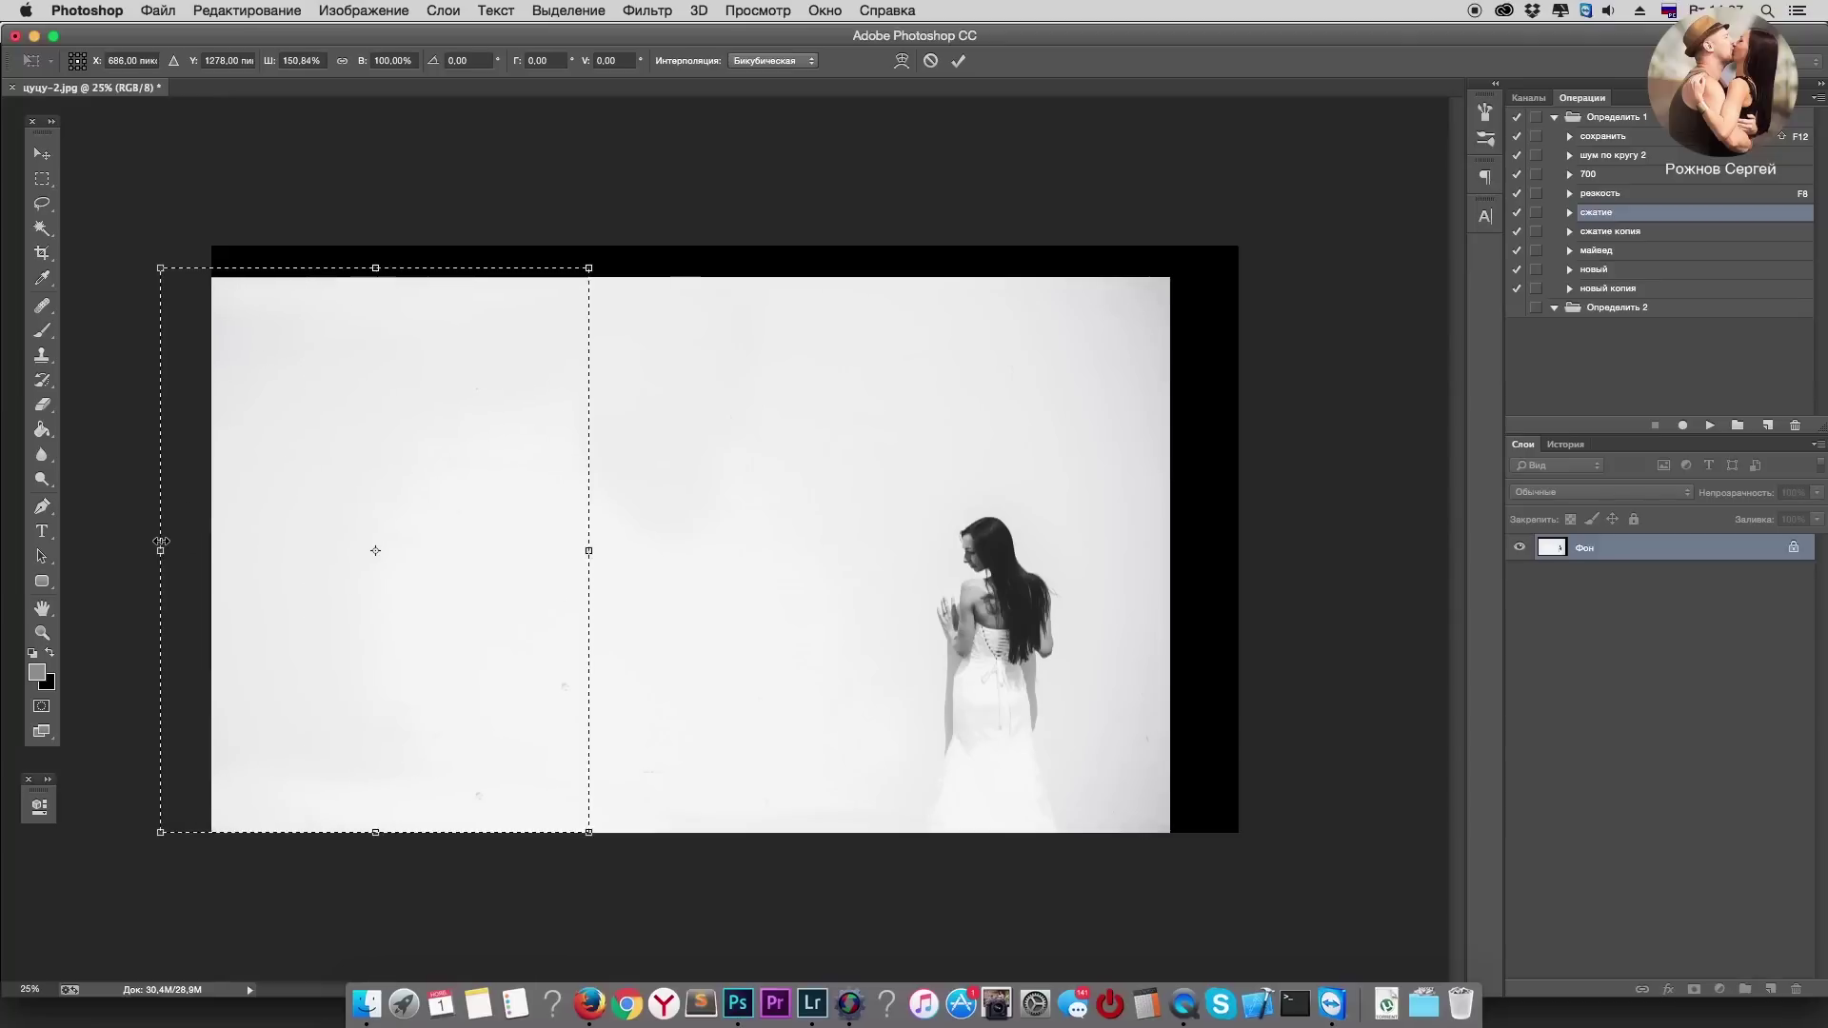
pyautogui.press('Return')
pyautogui.hotkey('ctrl', 'd')
# Step: Stretch the right-edge wall strip over the right black margin
pyautogui.moveTo(1188, 261); pyautogui.dragTo(1090, 957)
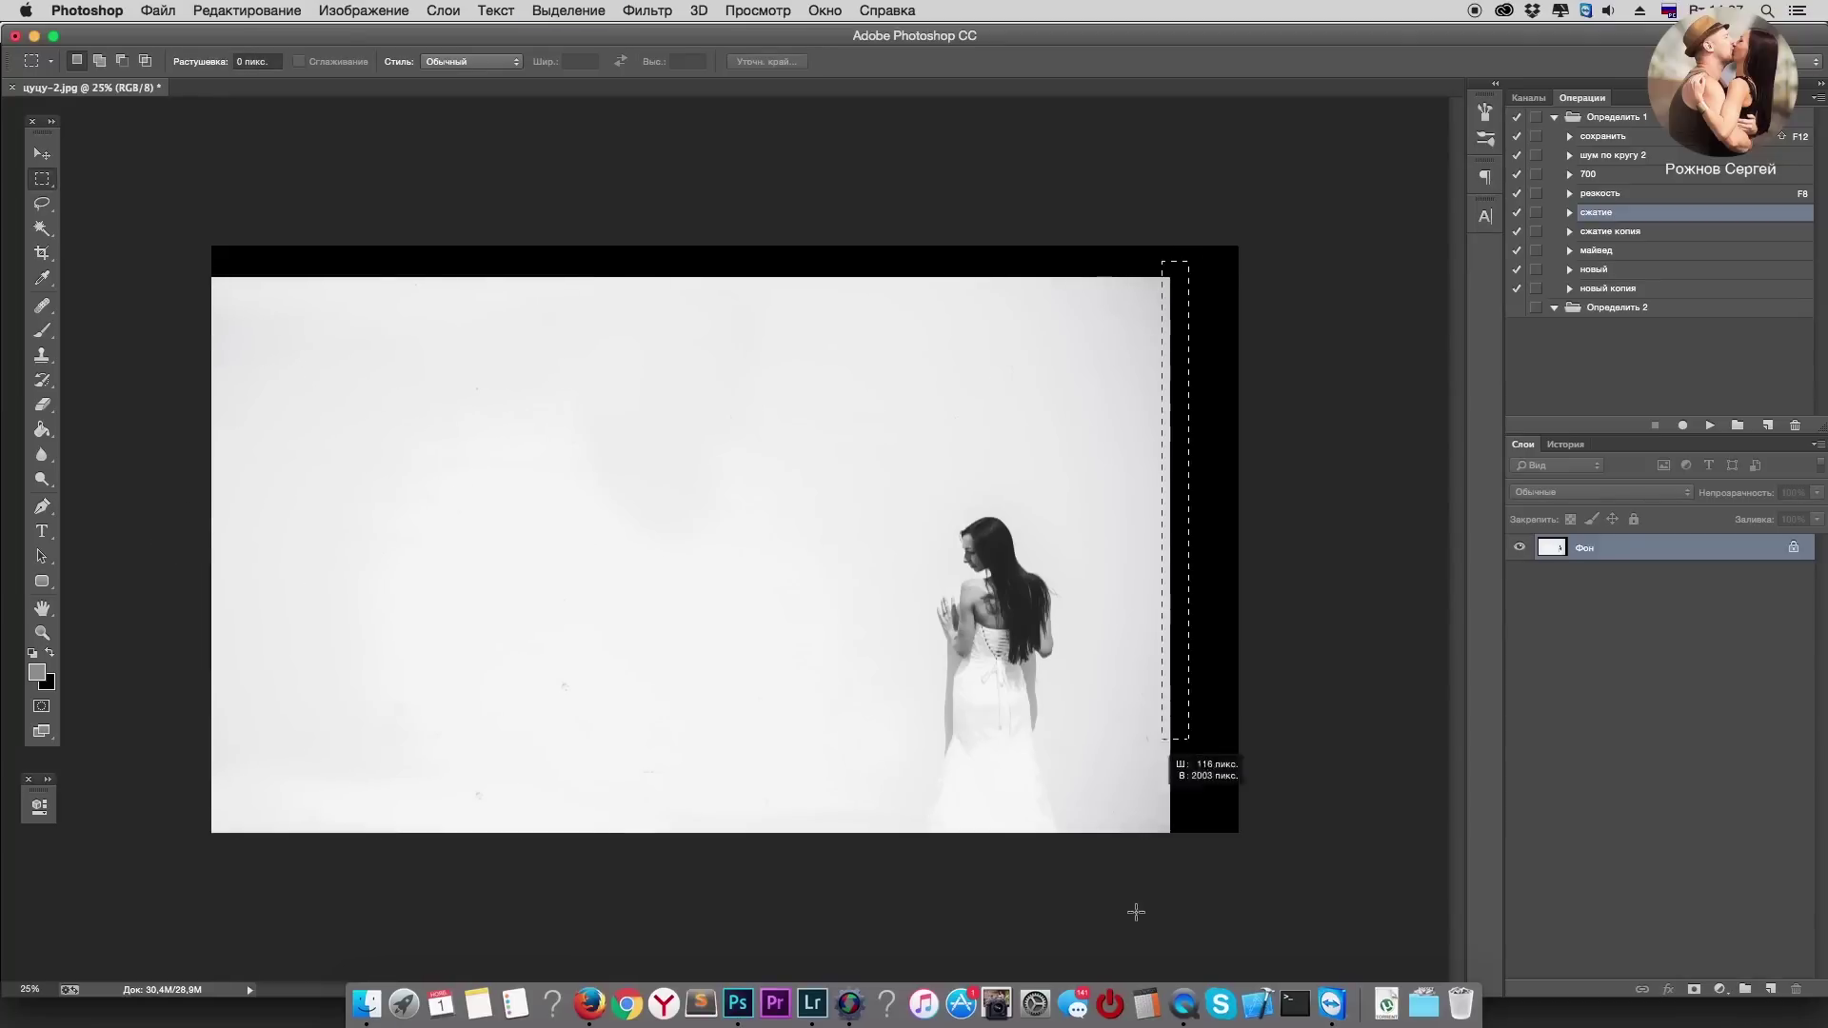
pyautogui.hotkey('ctrl', 't')
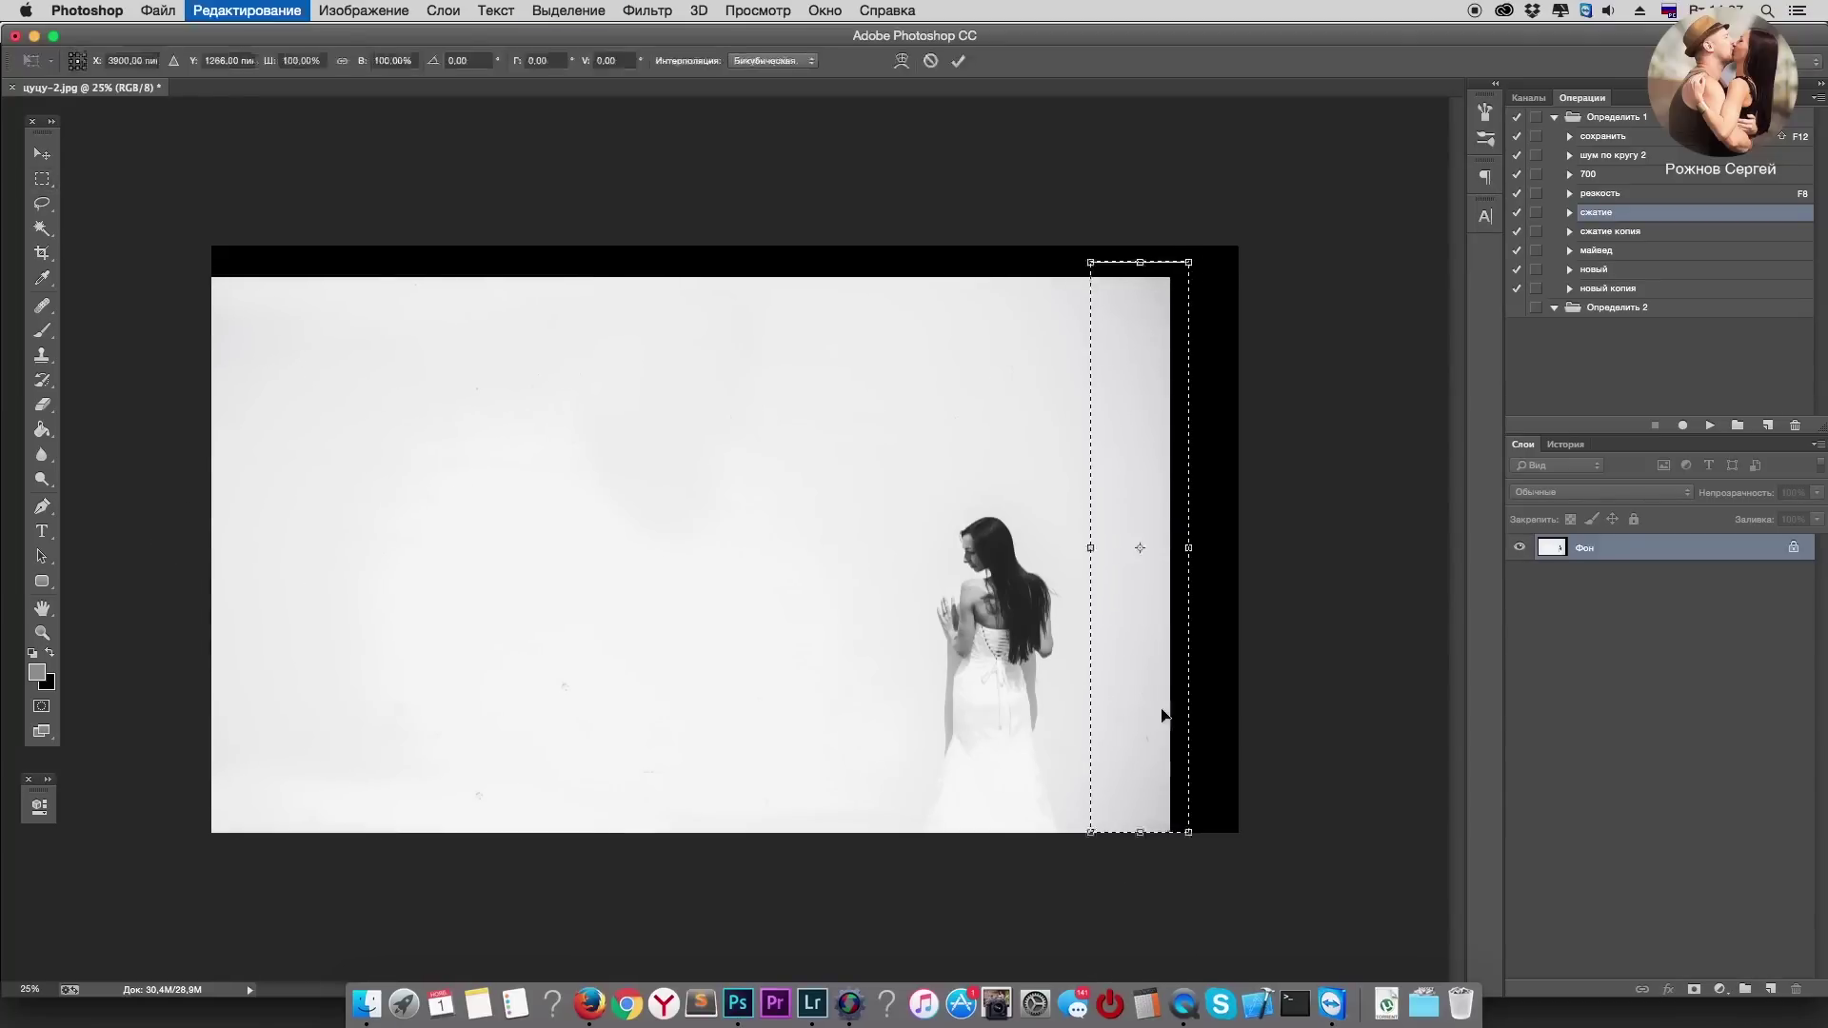
pyautogui.moveTo(1188, 547); pyautogui.dragTo(1276, 562)
pyautogui.press('Return')
pyautogui.click(739, 459)
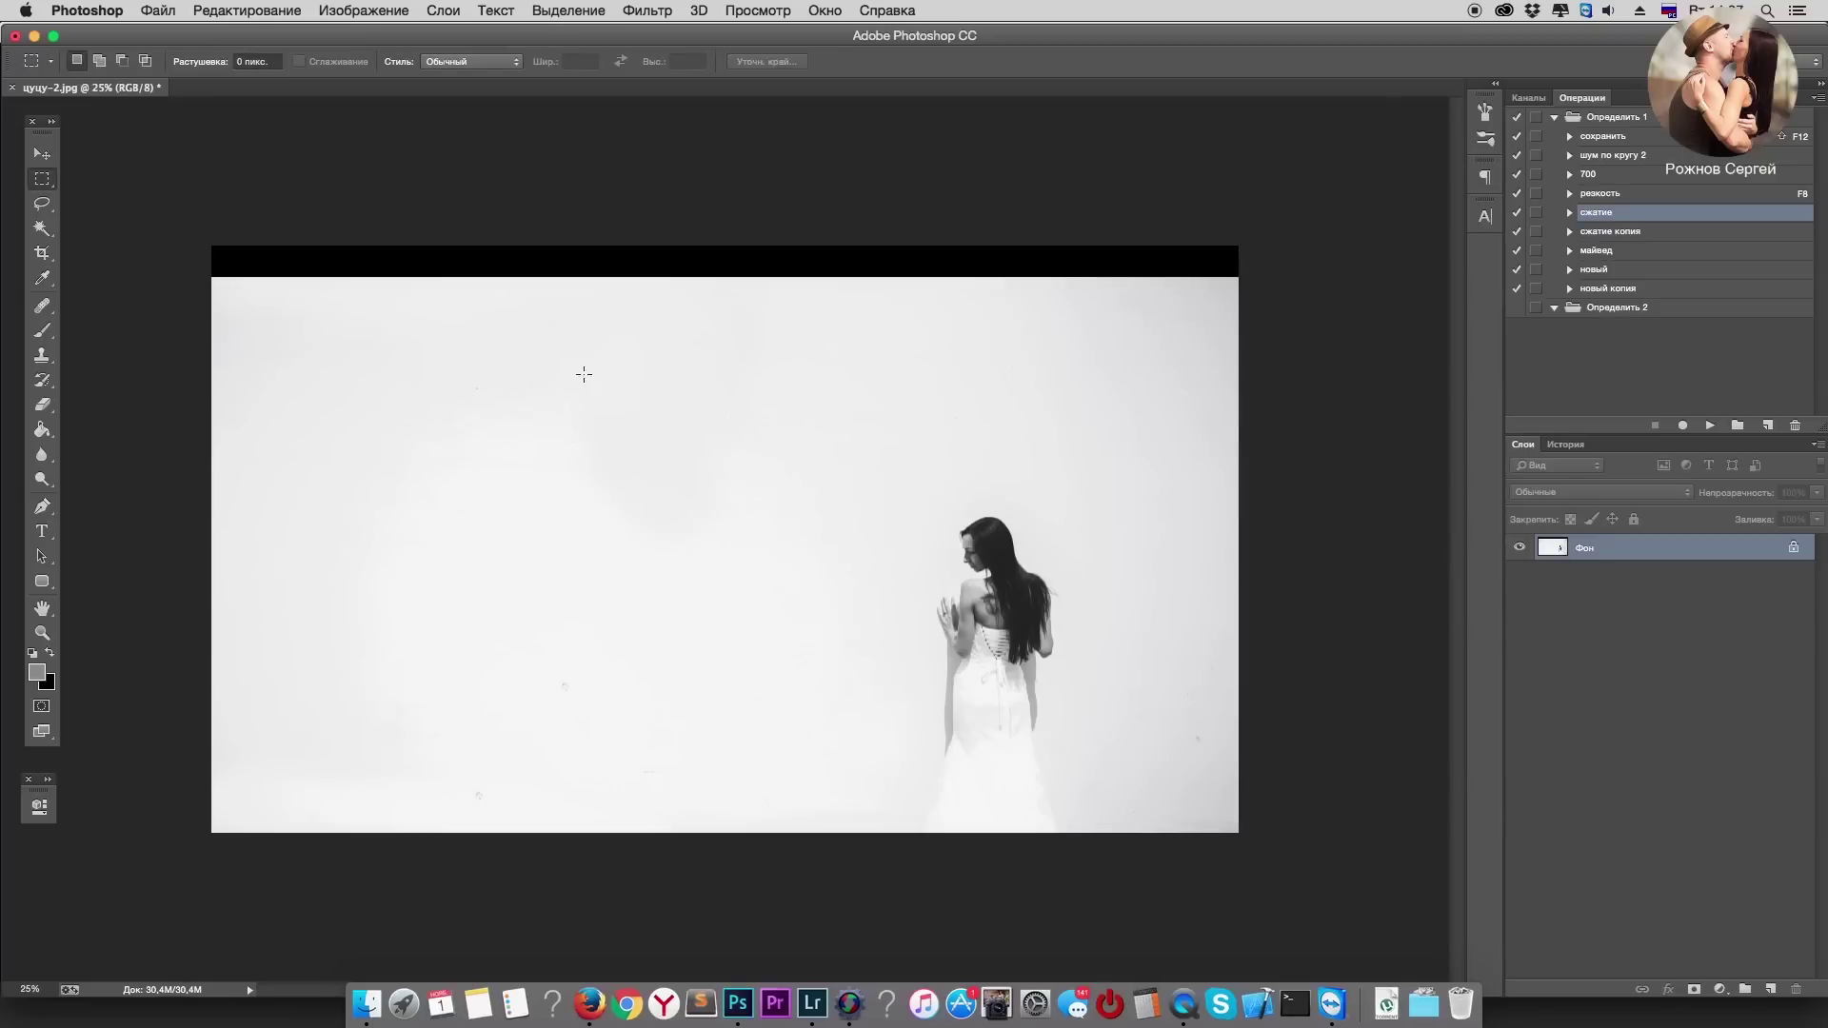
# Step: Stretch the top wall band over the black strip along the top
pyautogui.moveTo(188, 277); pyautogui.dragTo(1428, 461)
pyautogui.hotkey('ctrl', 't')
pyautogui.moveTo(726, 276); pyautogui.dragTo(721, 244)
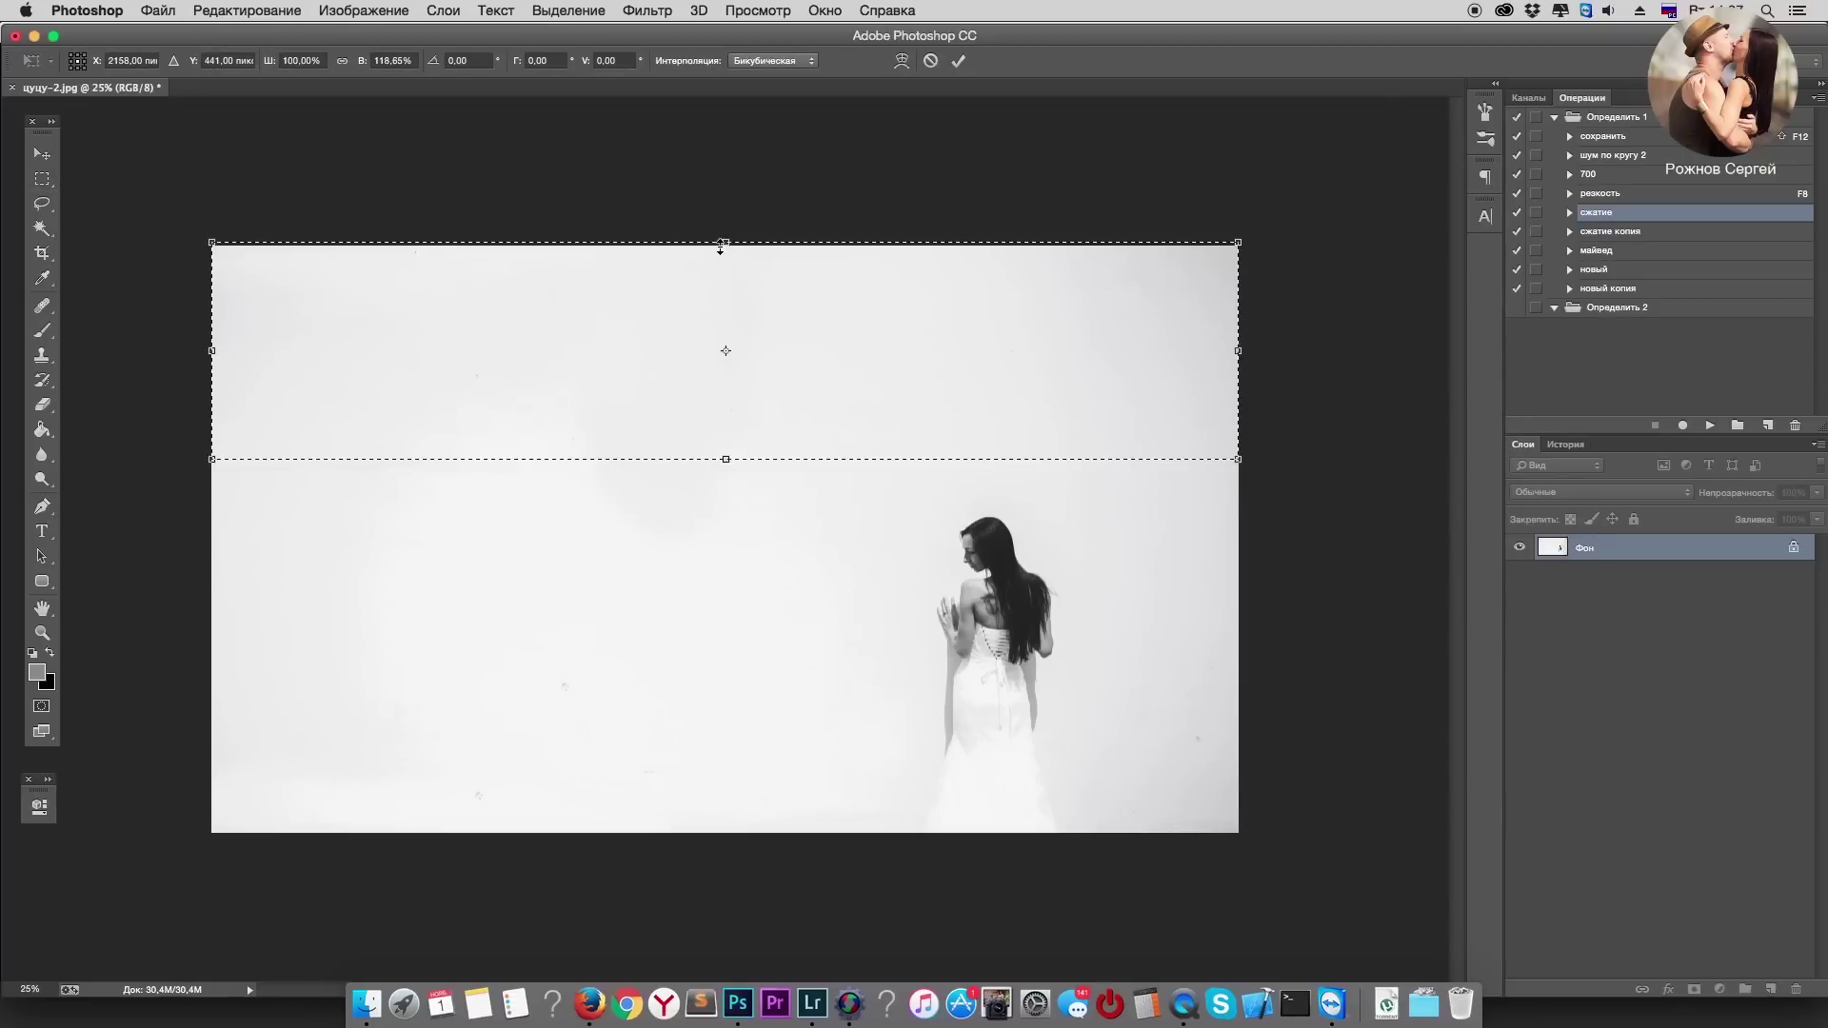
pyautogui.press('Return')
pyautogui.click(834, 267)
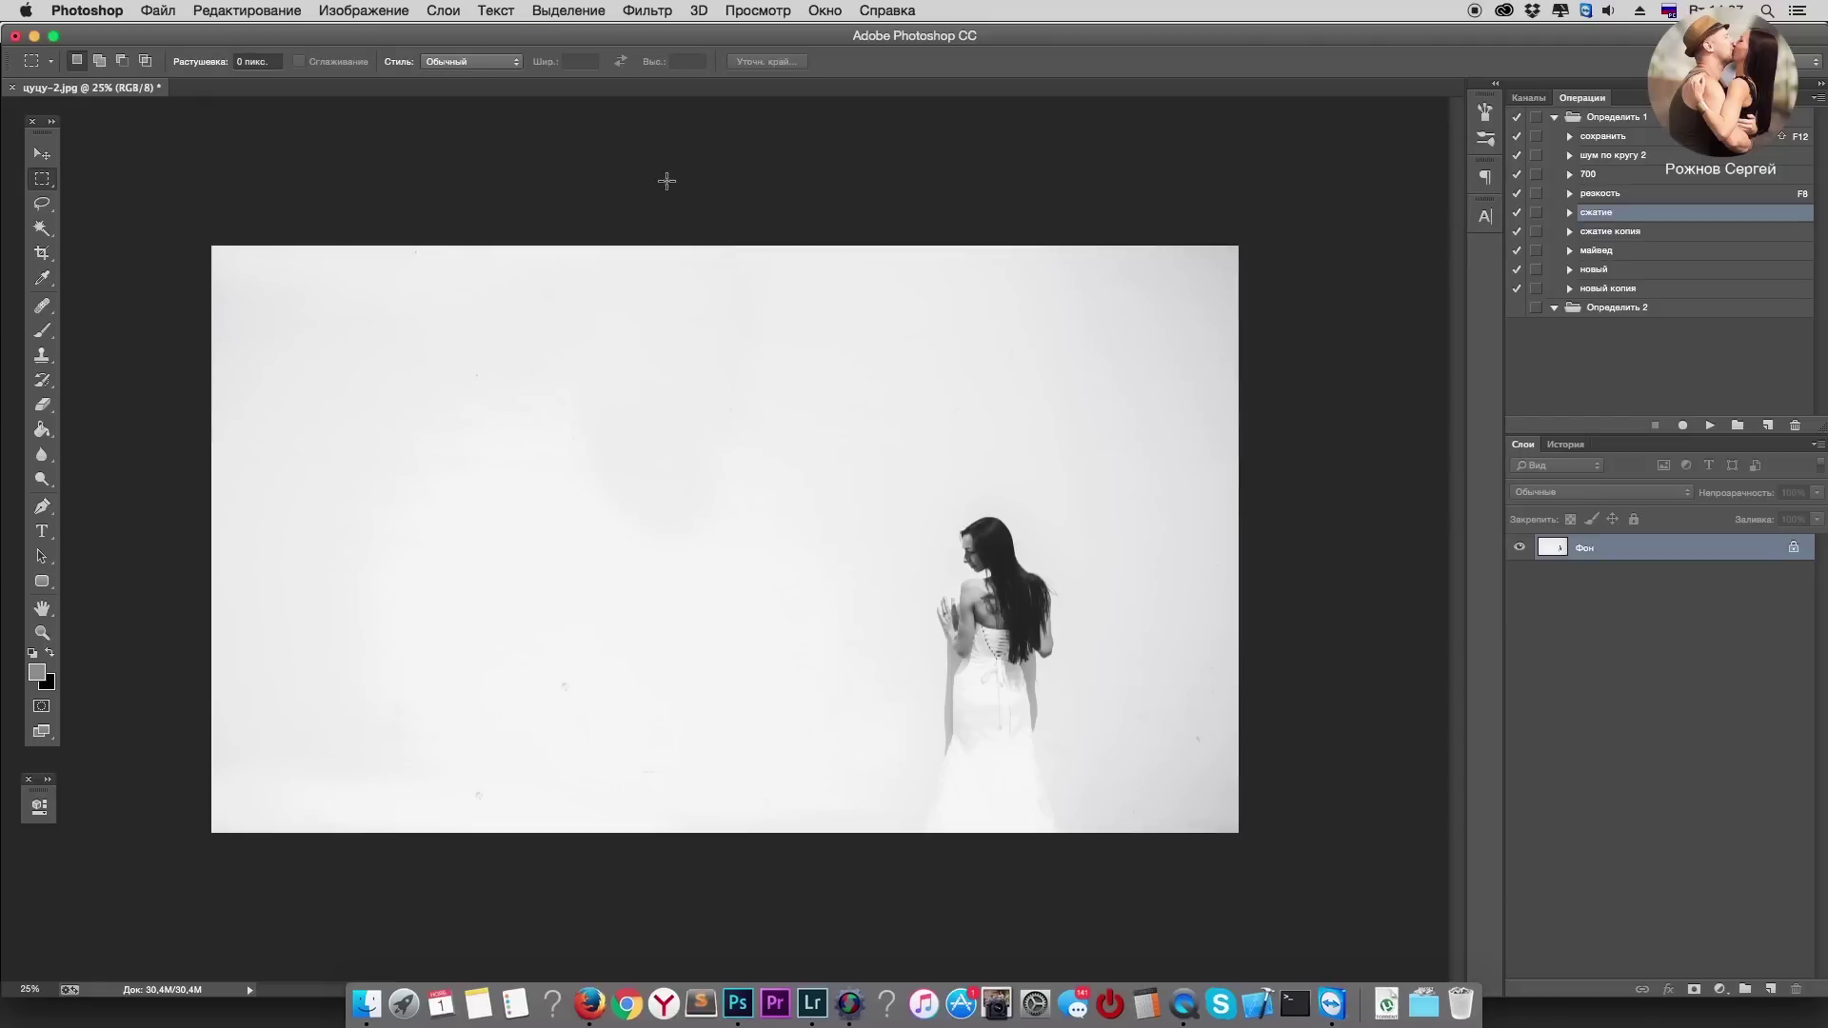
pyautogui.click(364, 10)
pyautogui.moveTo(365, 68)
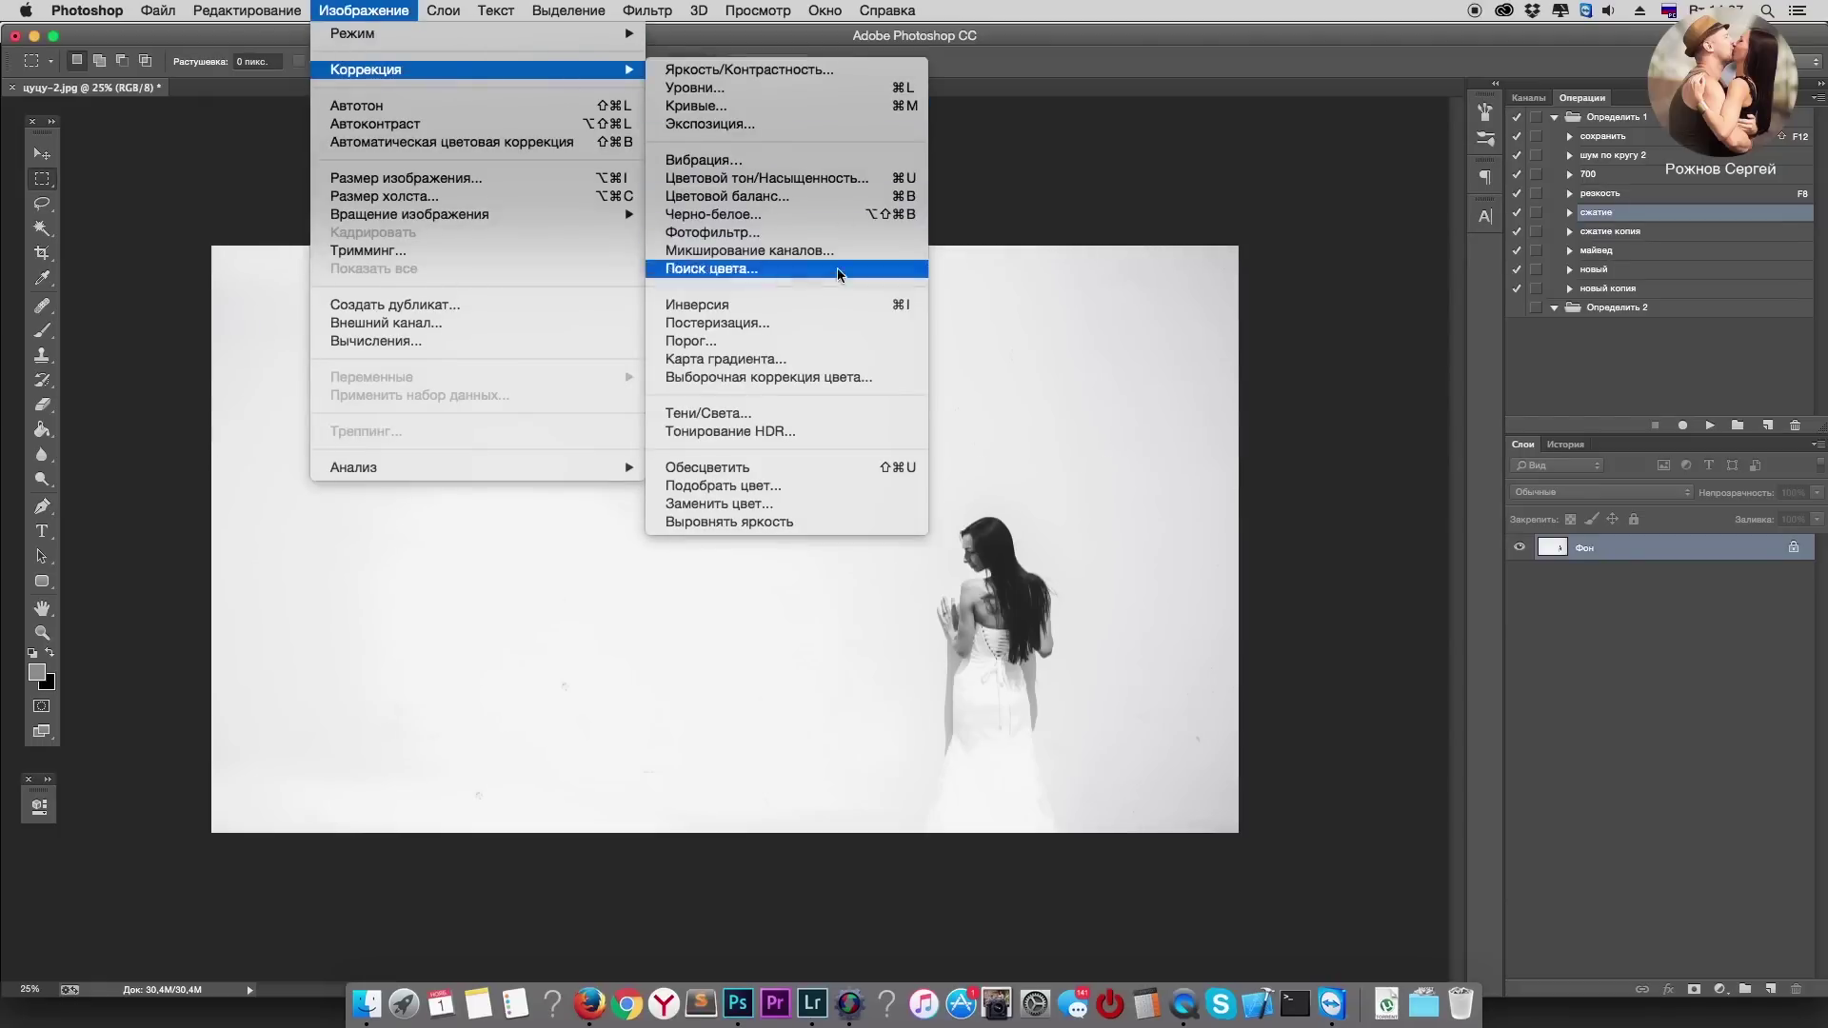
# Step: Apply a Selective Color change to the black amount in the Белые (whites) range
pyautogui.click(827, 378)
pyautogui.click(1334, 457)
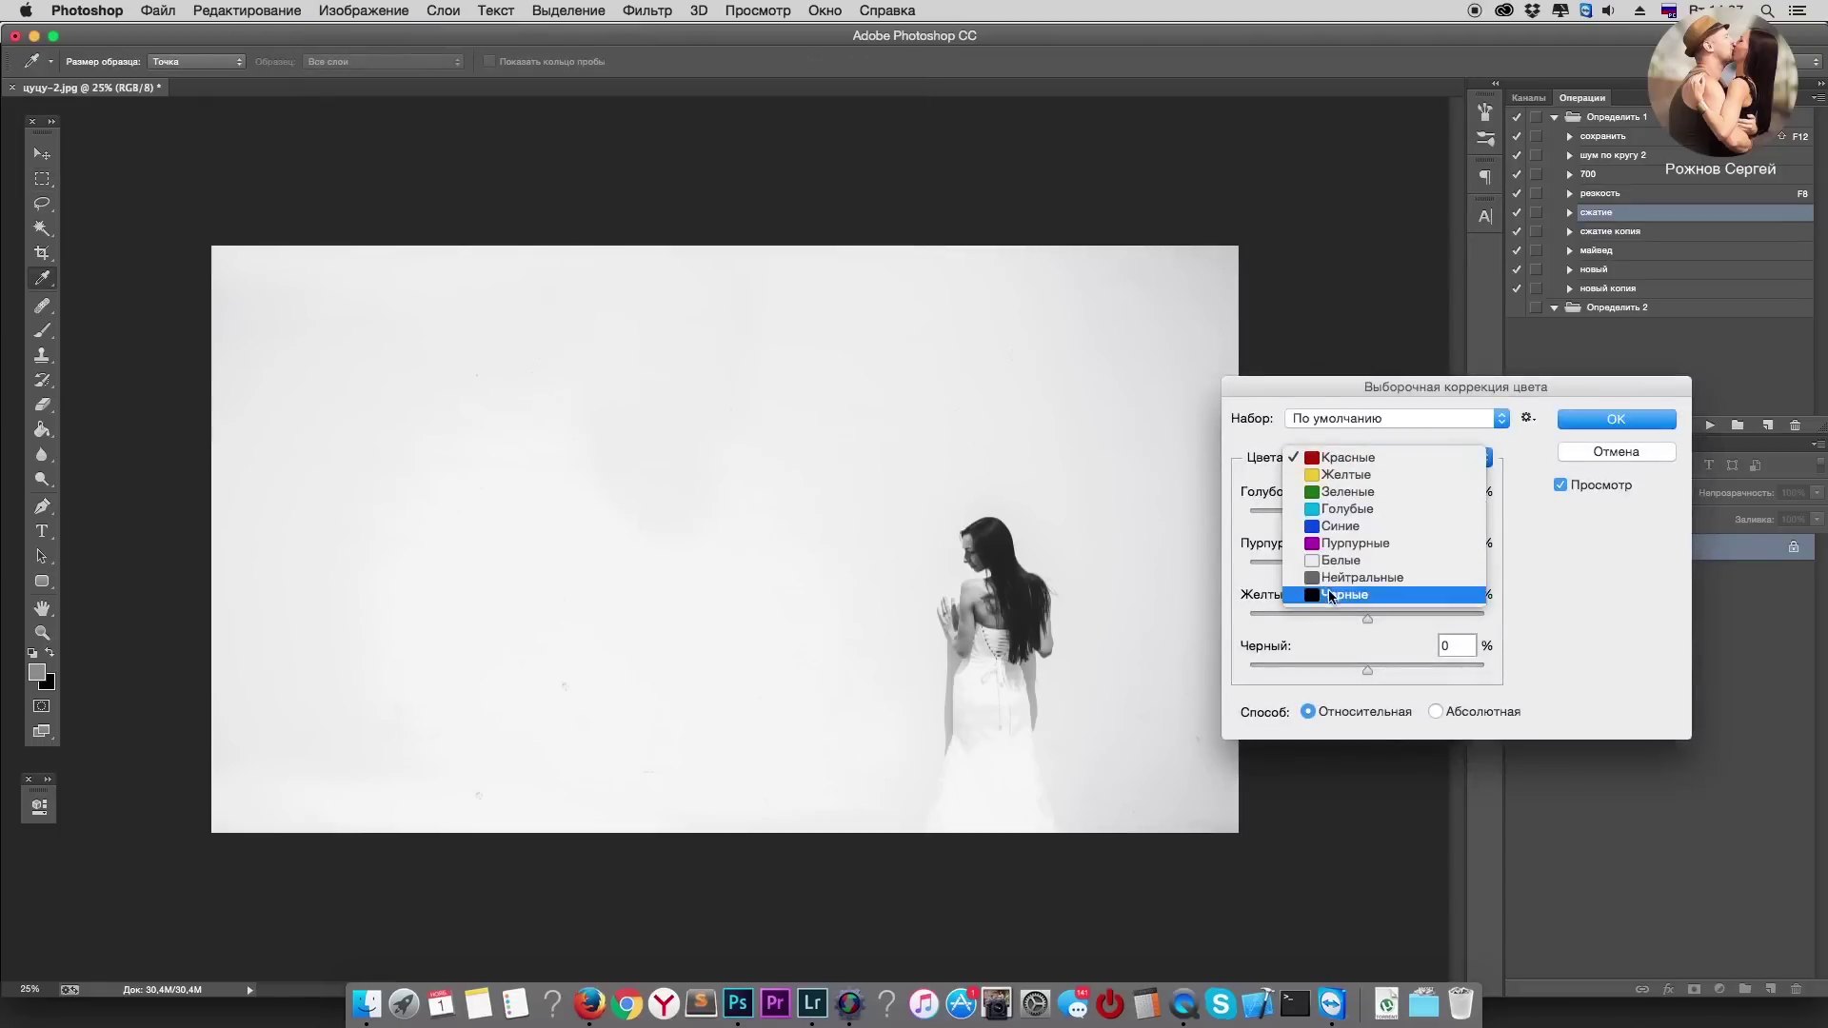
pyautogui.click(1336, 562)
pyautogui.moveTo(1367, 670)
pyautogui.mouseDown()
pyautogui.moveTo(1415, 670)
pyautogui.moveTo(1290, 682)
pyautogui.mouseUp()
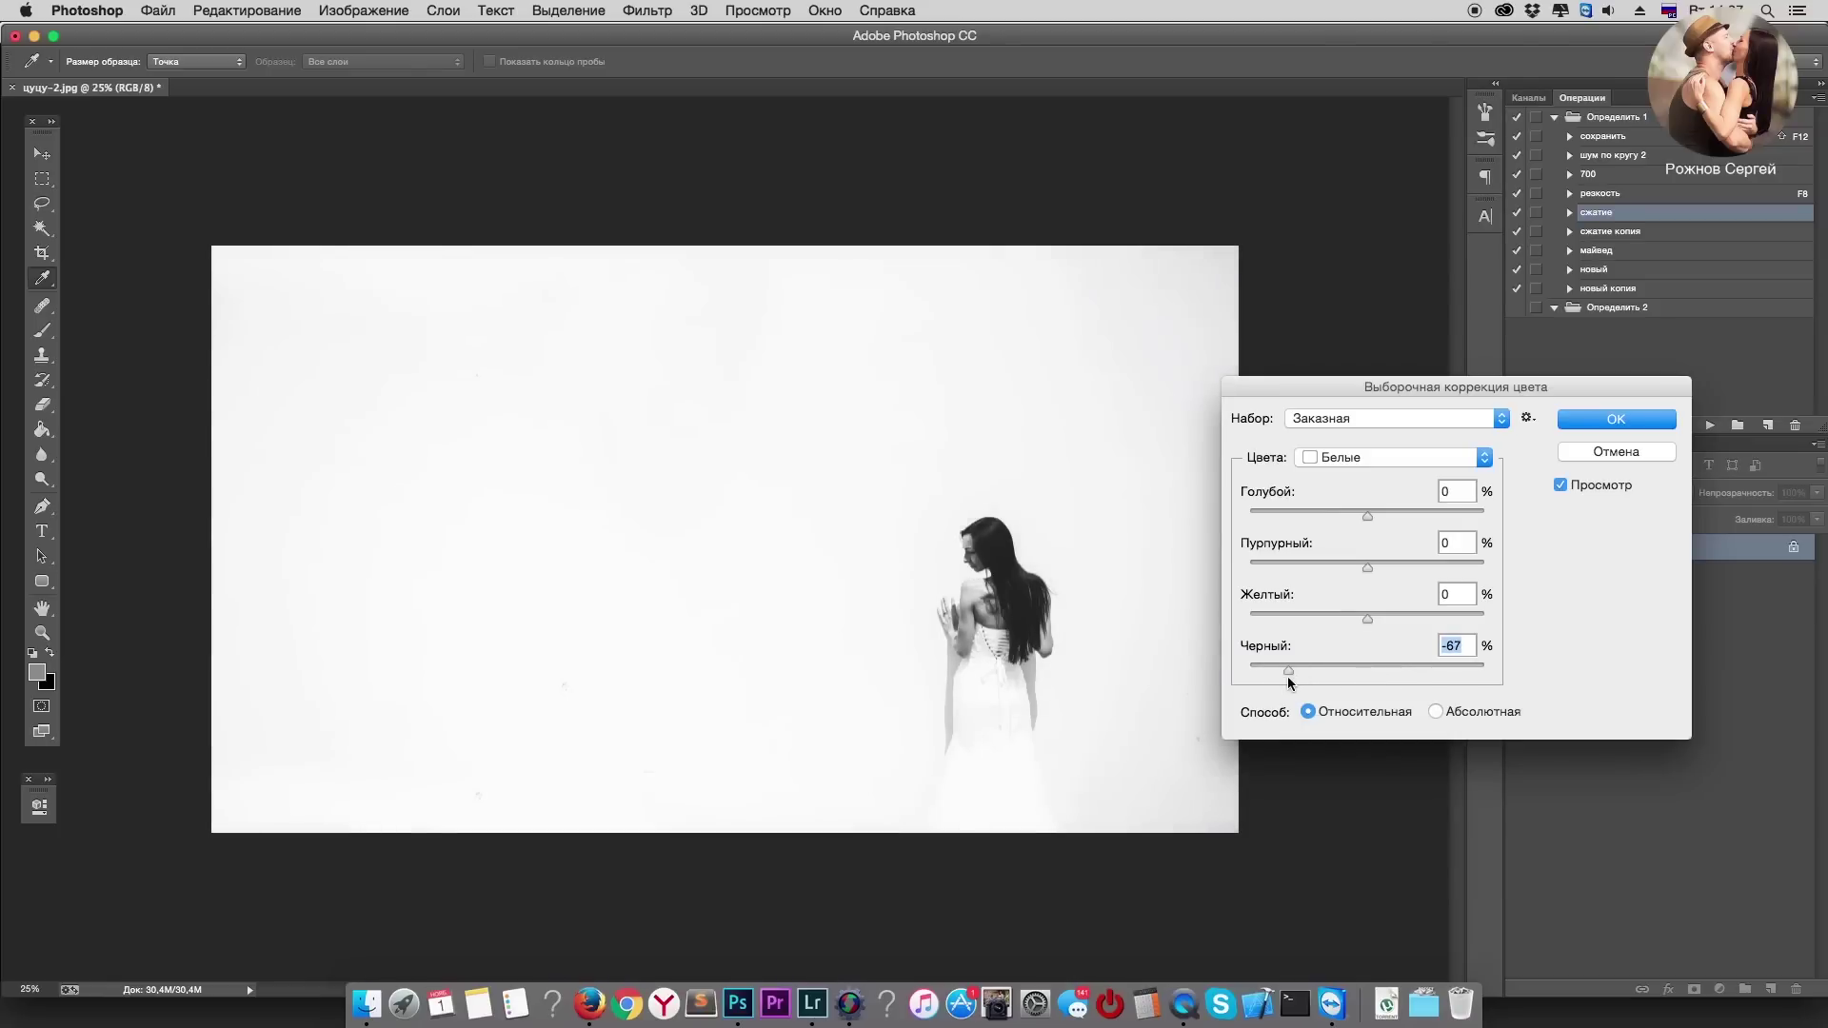
pyautogui.click(1576, 454)
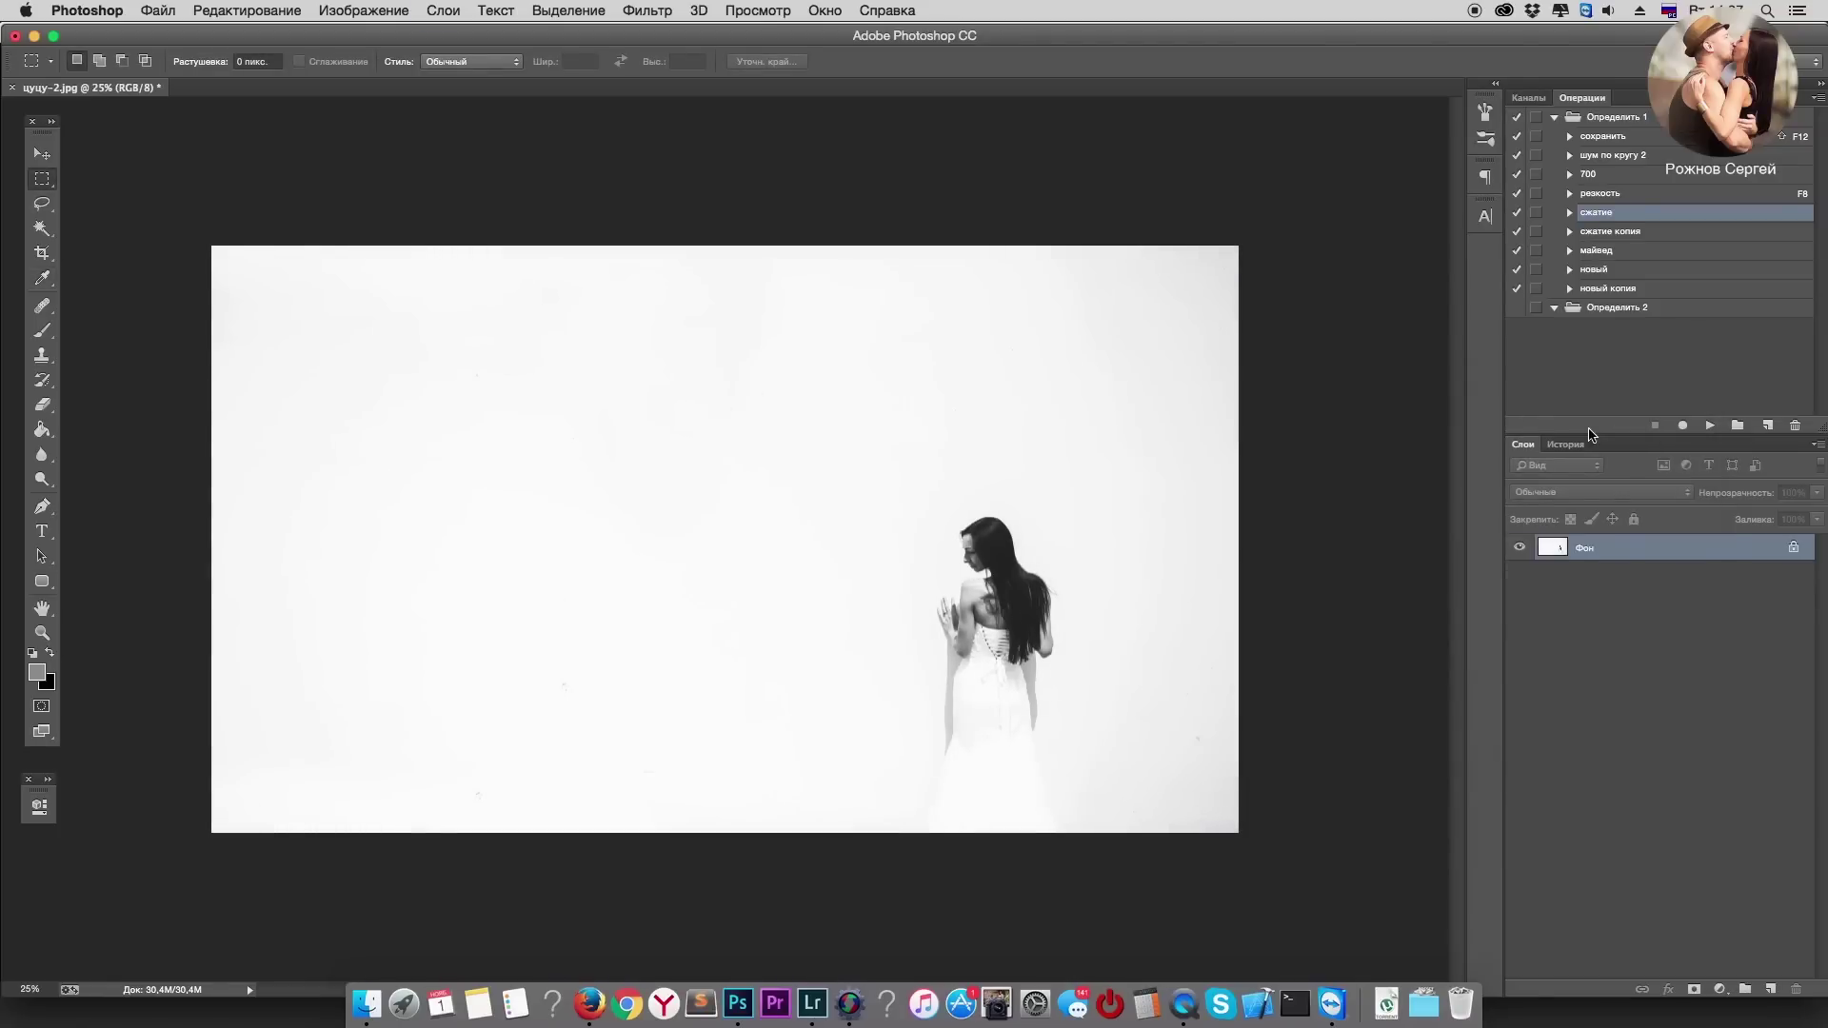
# Step: Duplicate the layer, set it to Мягкий свет (Soft Light), adjust opacity, and merge down
pyautogui.hotkey('ctrl', 'j')
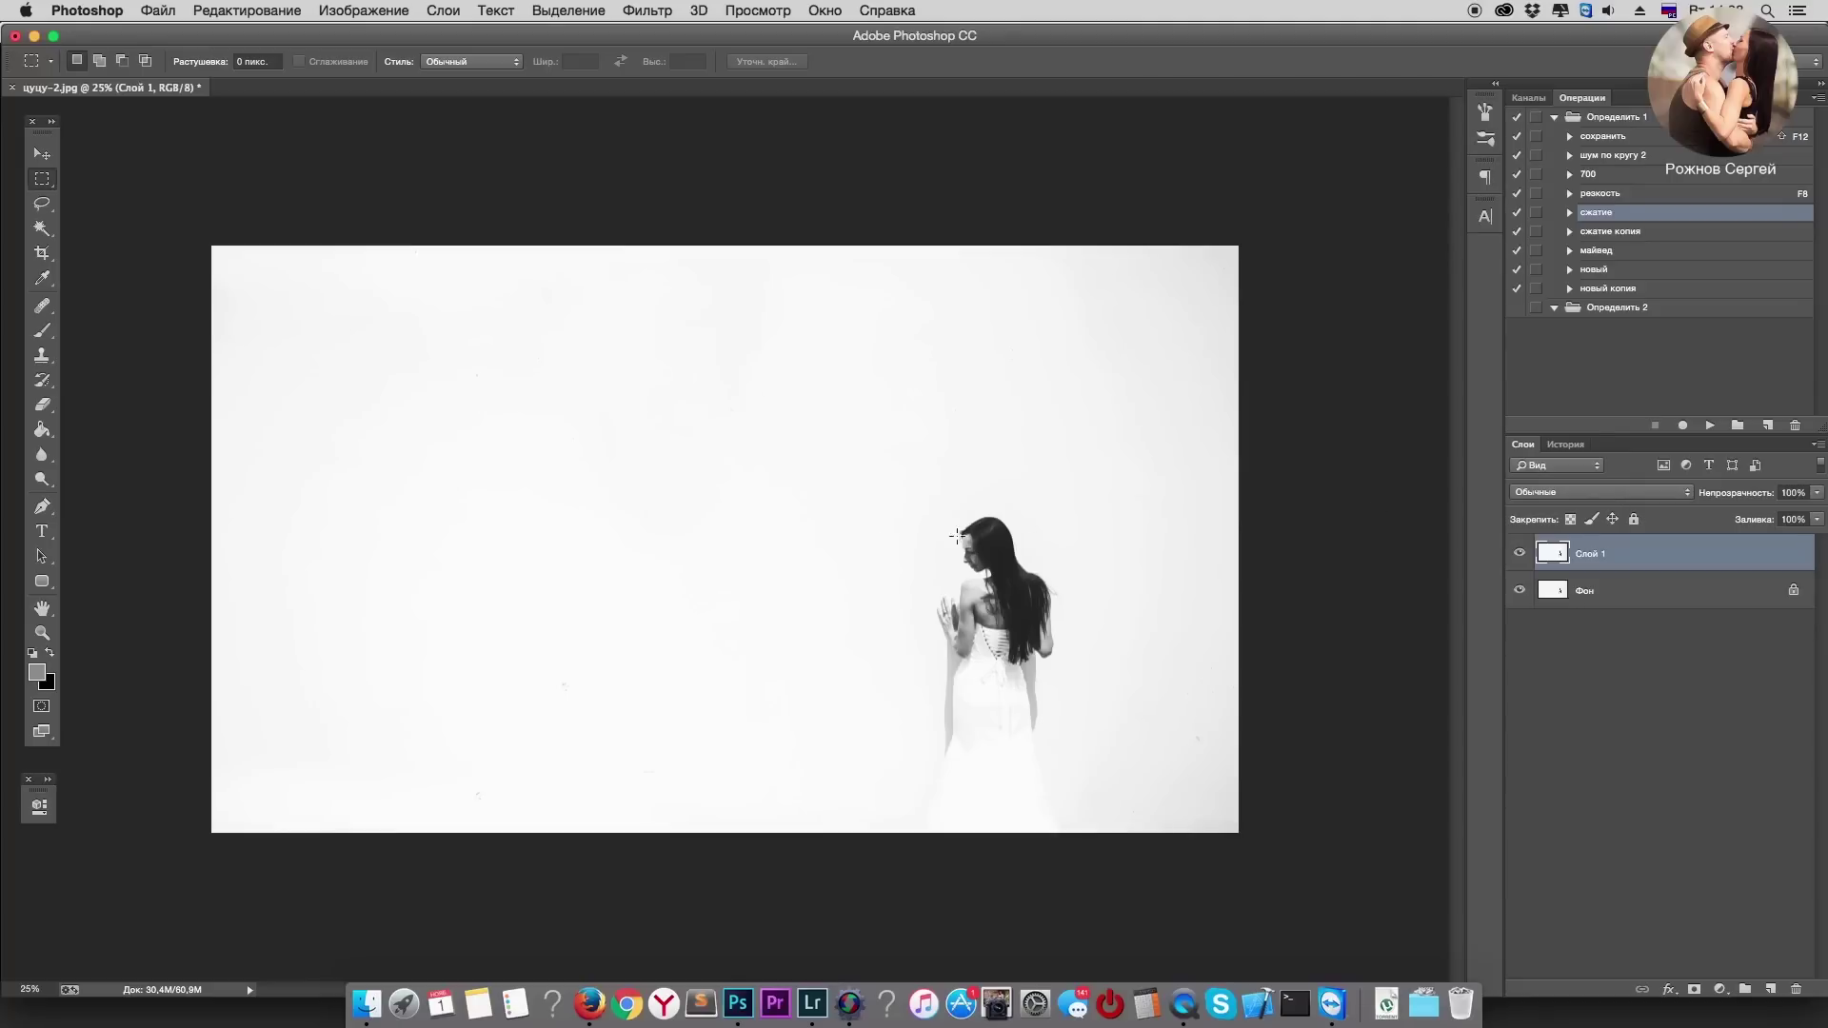
pyautogui.click(1577, 492)
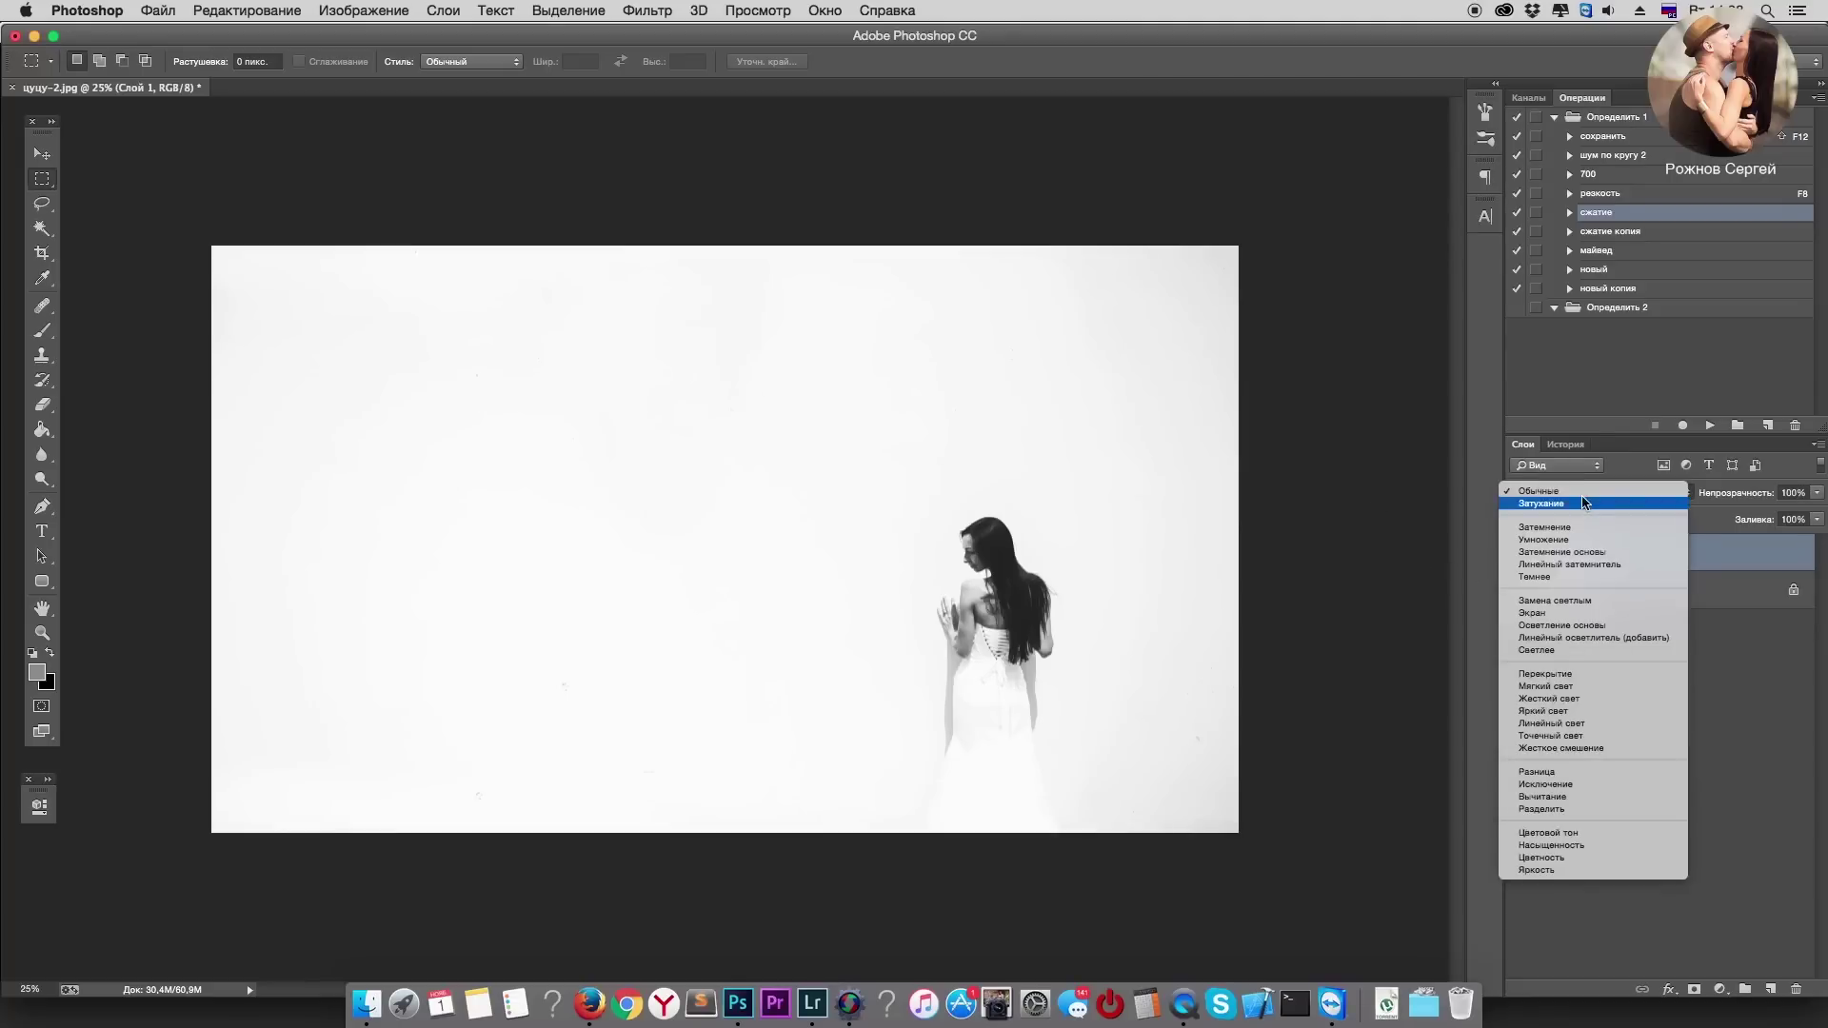
pyautogui.click(1572, 688)
pyautogui.click(1816, 494)
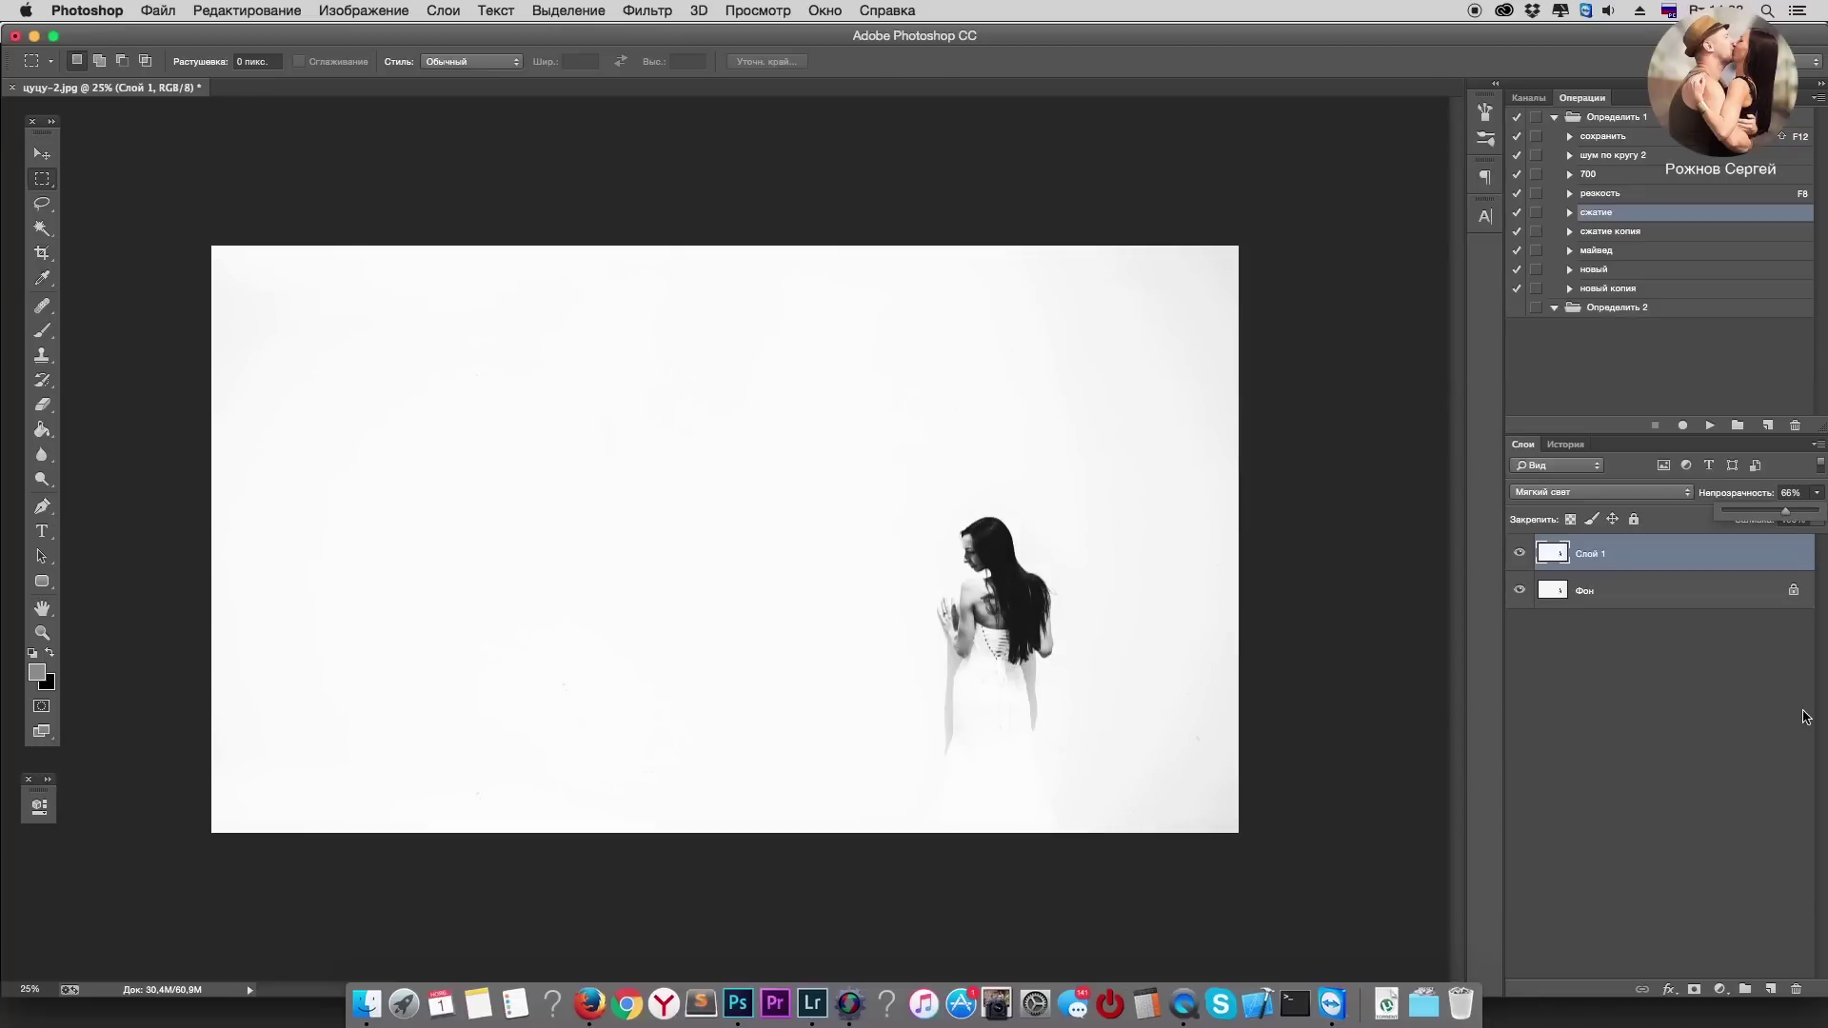
pyautogui.press('super+e')
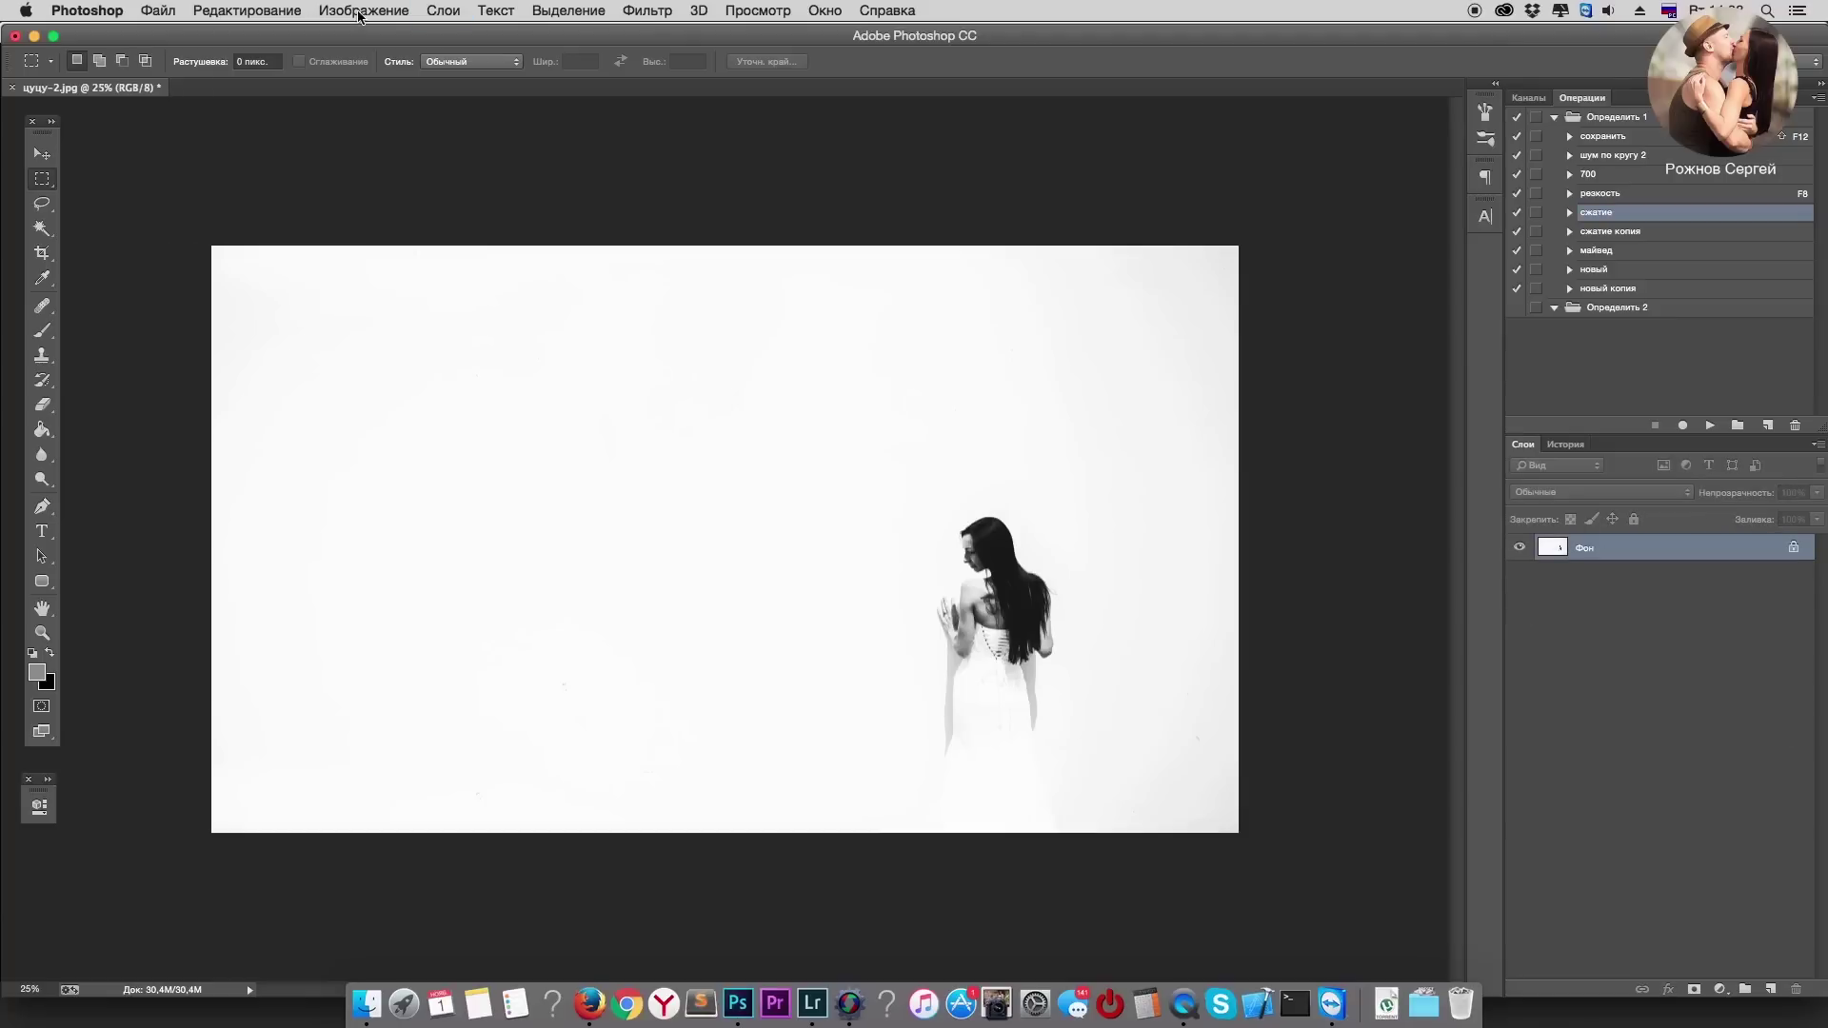
# Step: Apply Selective Color -5% black to the Blacks range and zoom out to the whole photo
pyautogui.click(358, 16)
pyautogui.click(822, 359)
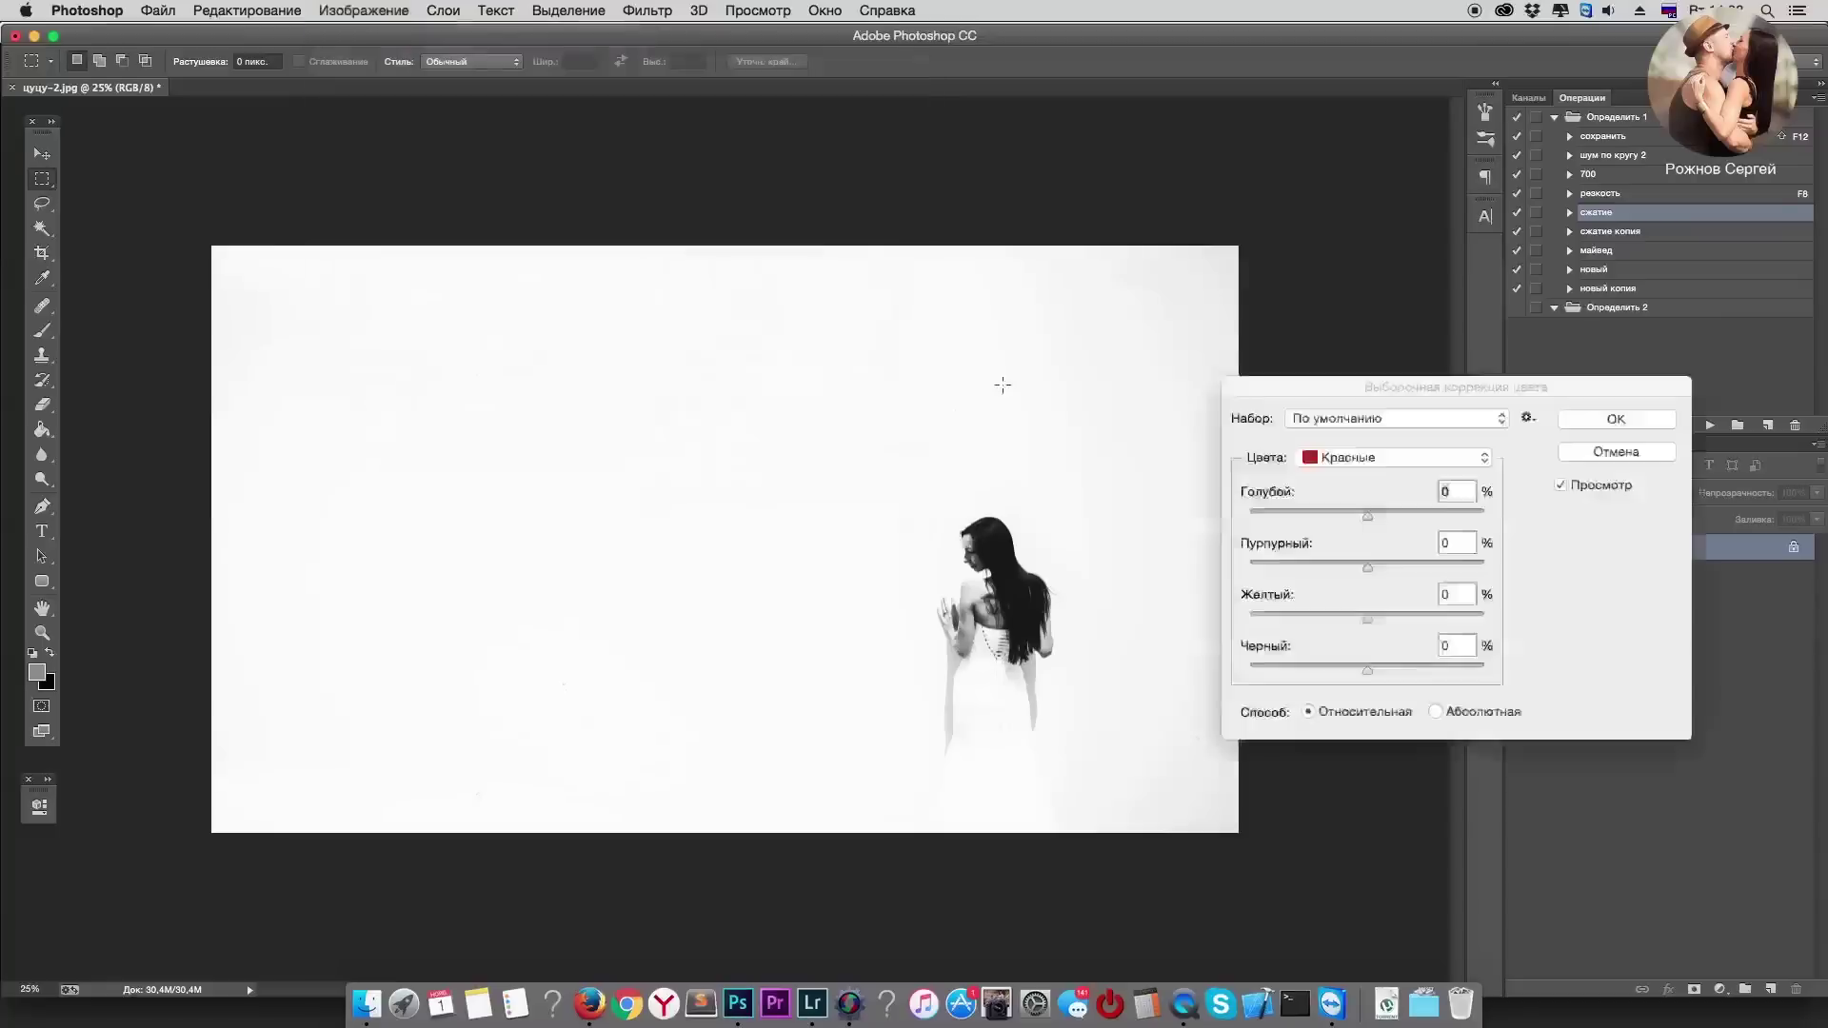
pyautogui.click(1428, 457)
pyautogui.click(1370, 608)
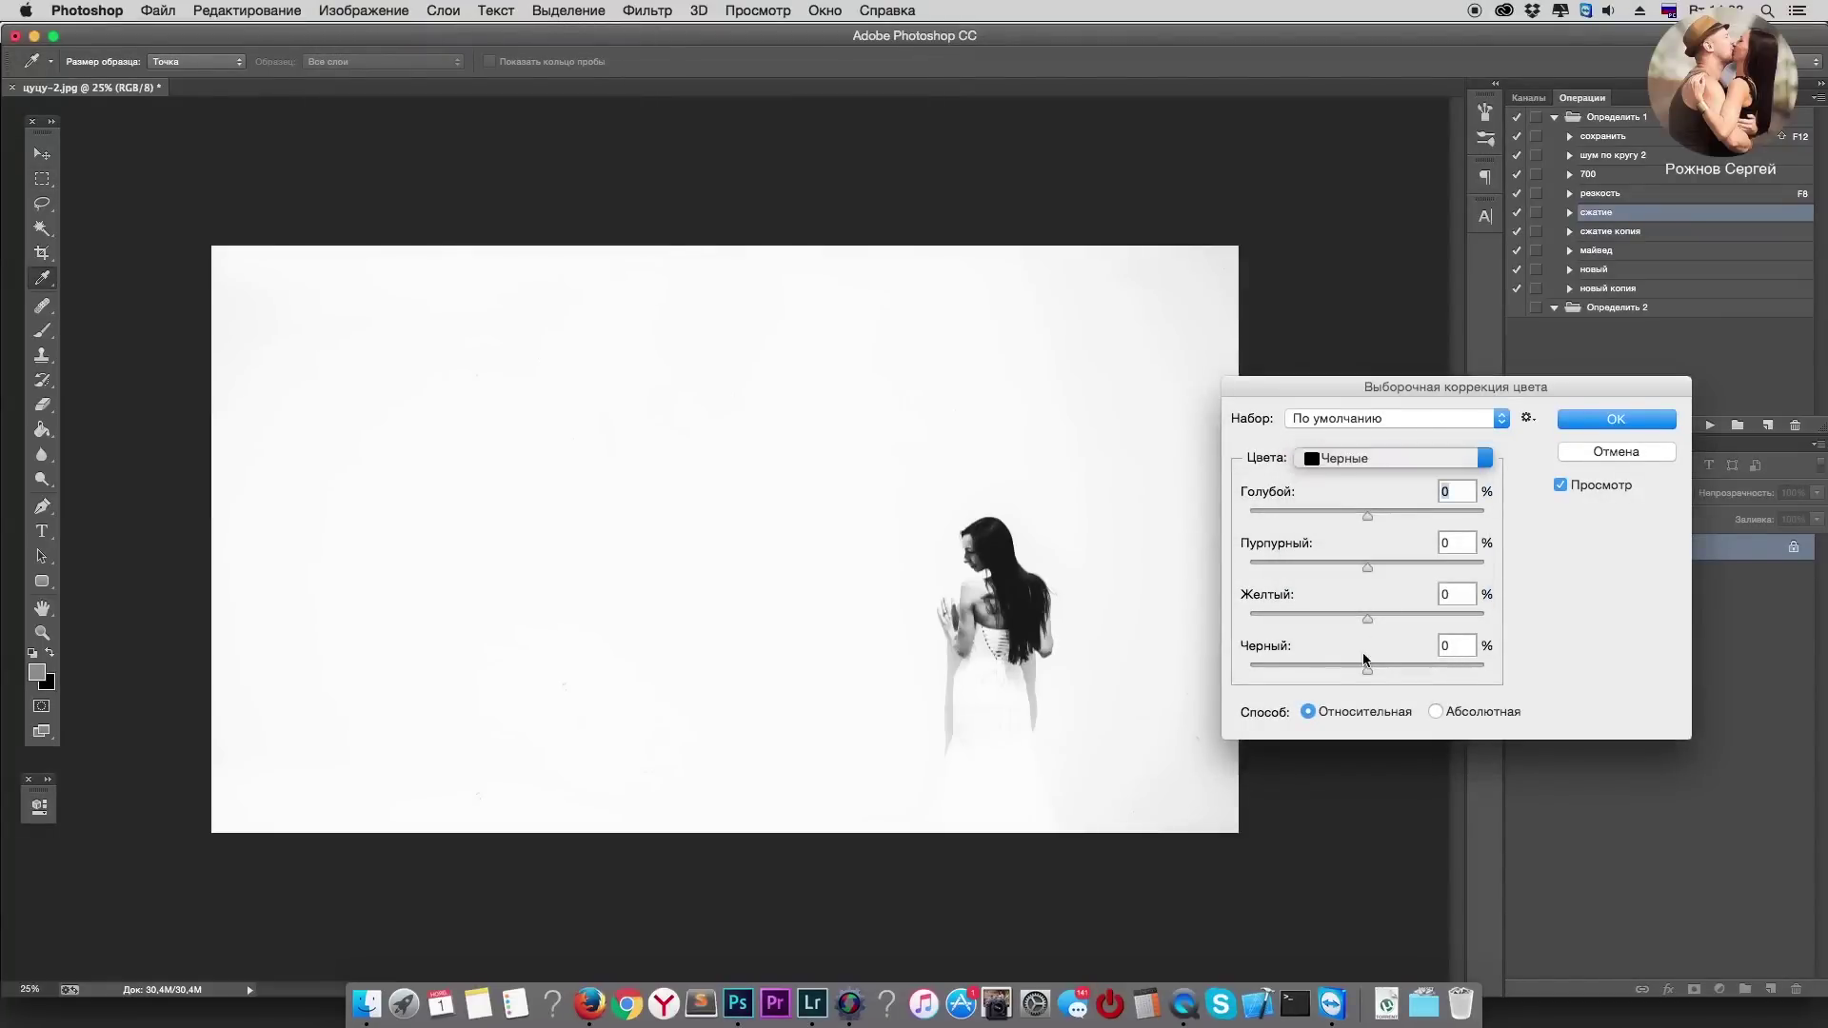
pyautogui.moveTo(1367, 670); pyautogui.dragTo(1359, 674)
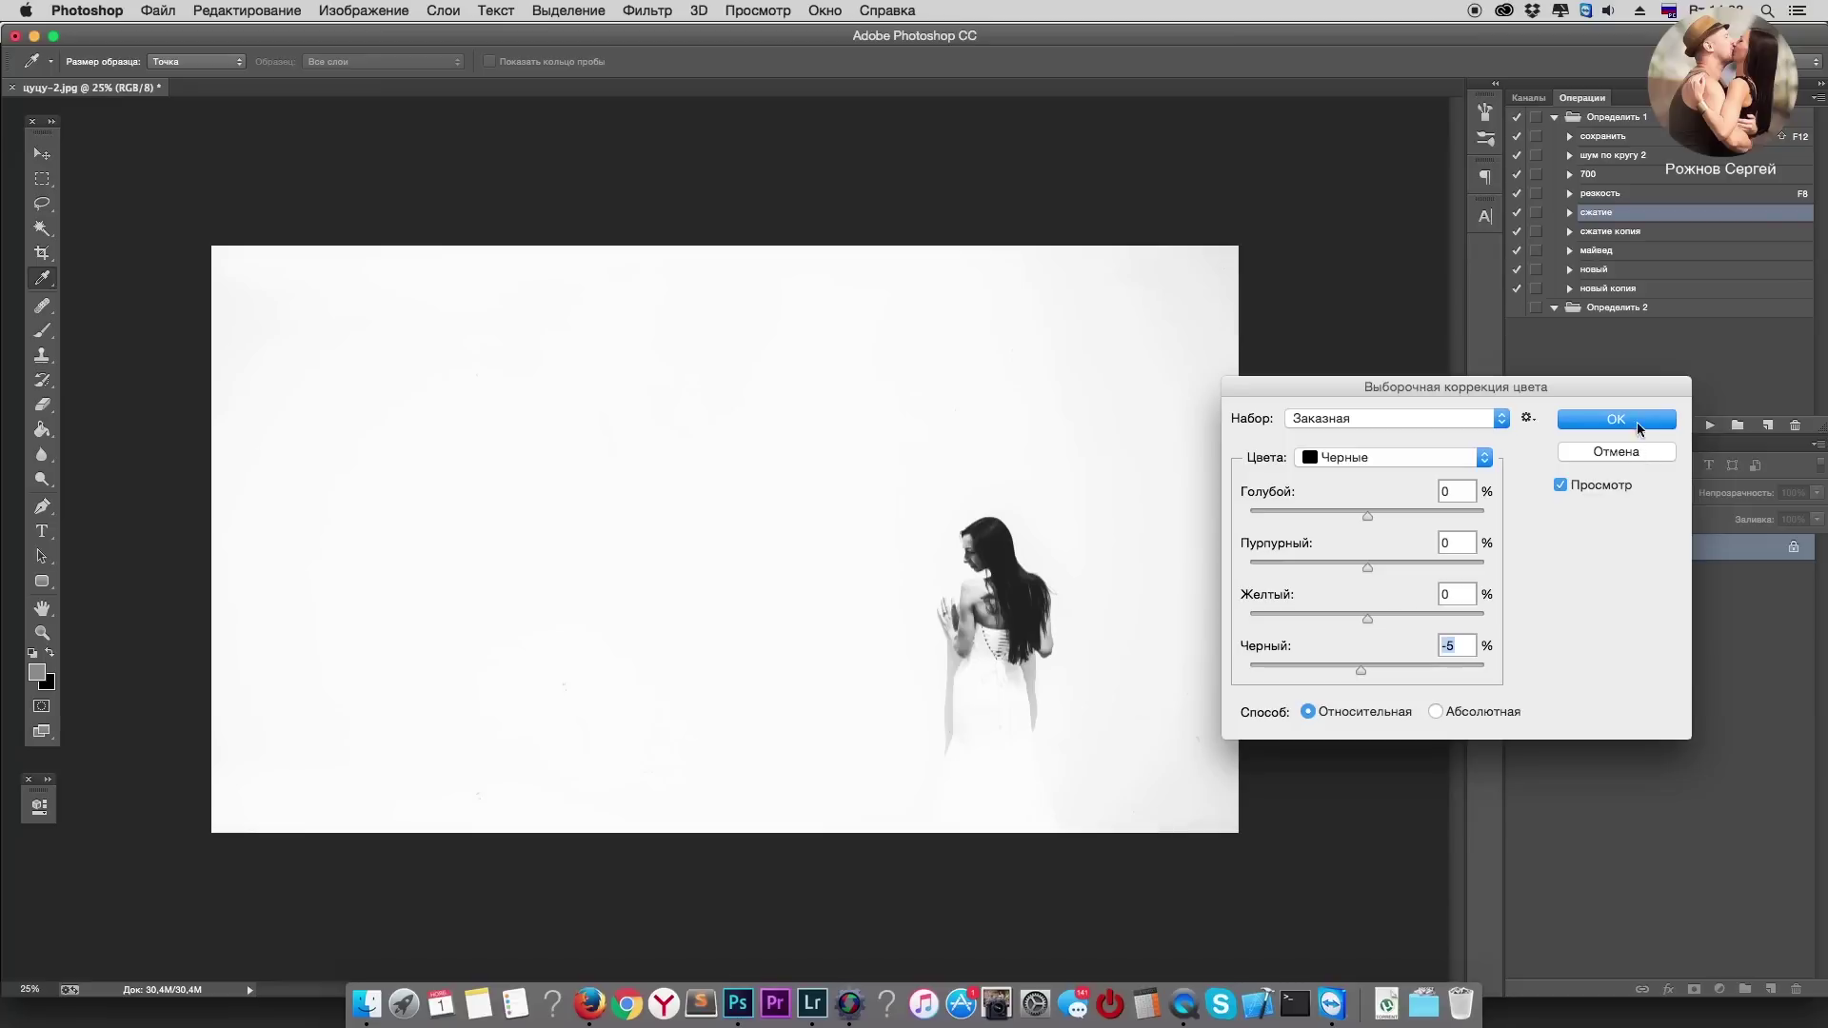
pyautogui.click(1634, 424)
pyautogui.press('super+minus')
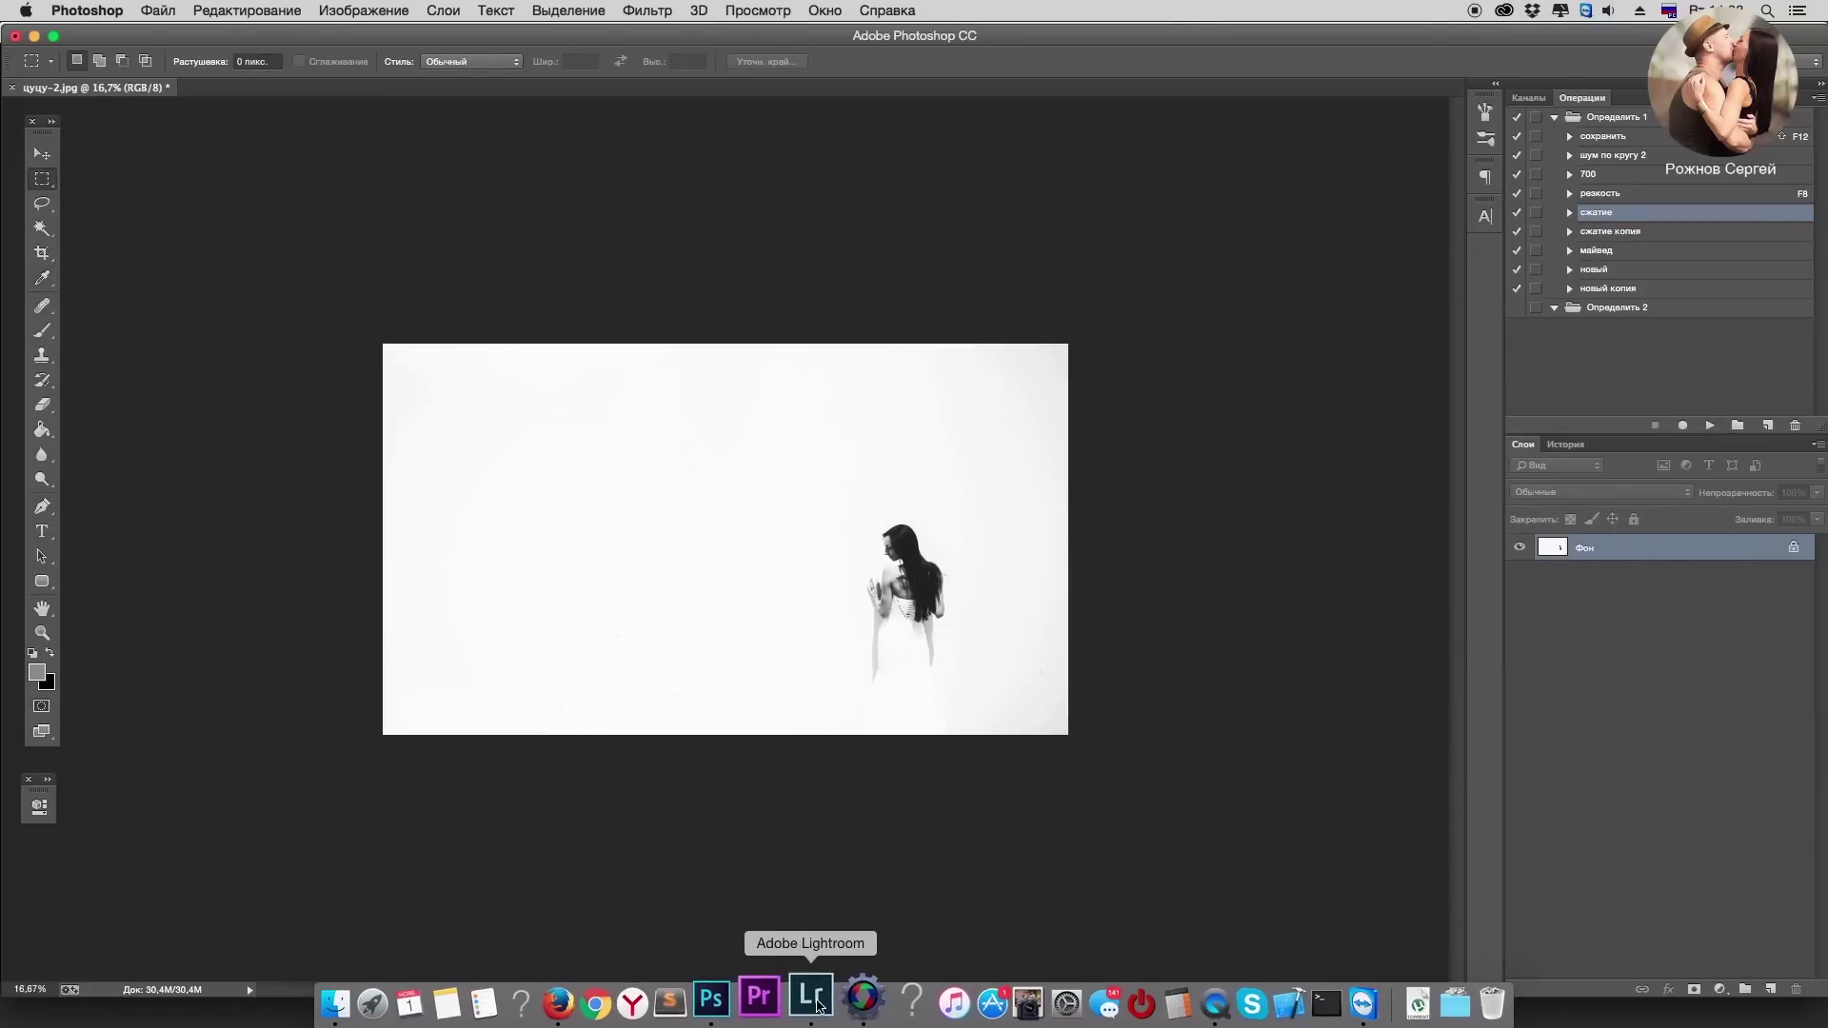
pyautogui.click(811, 999)
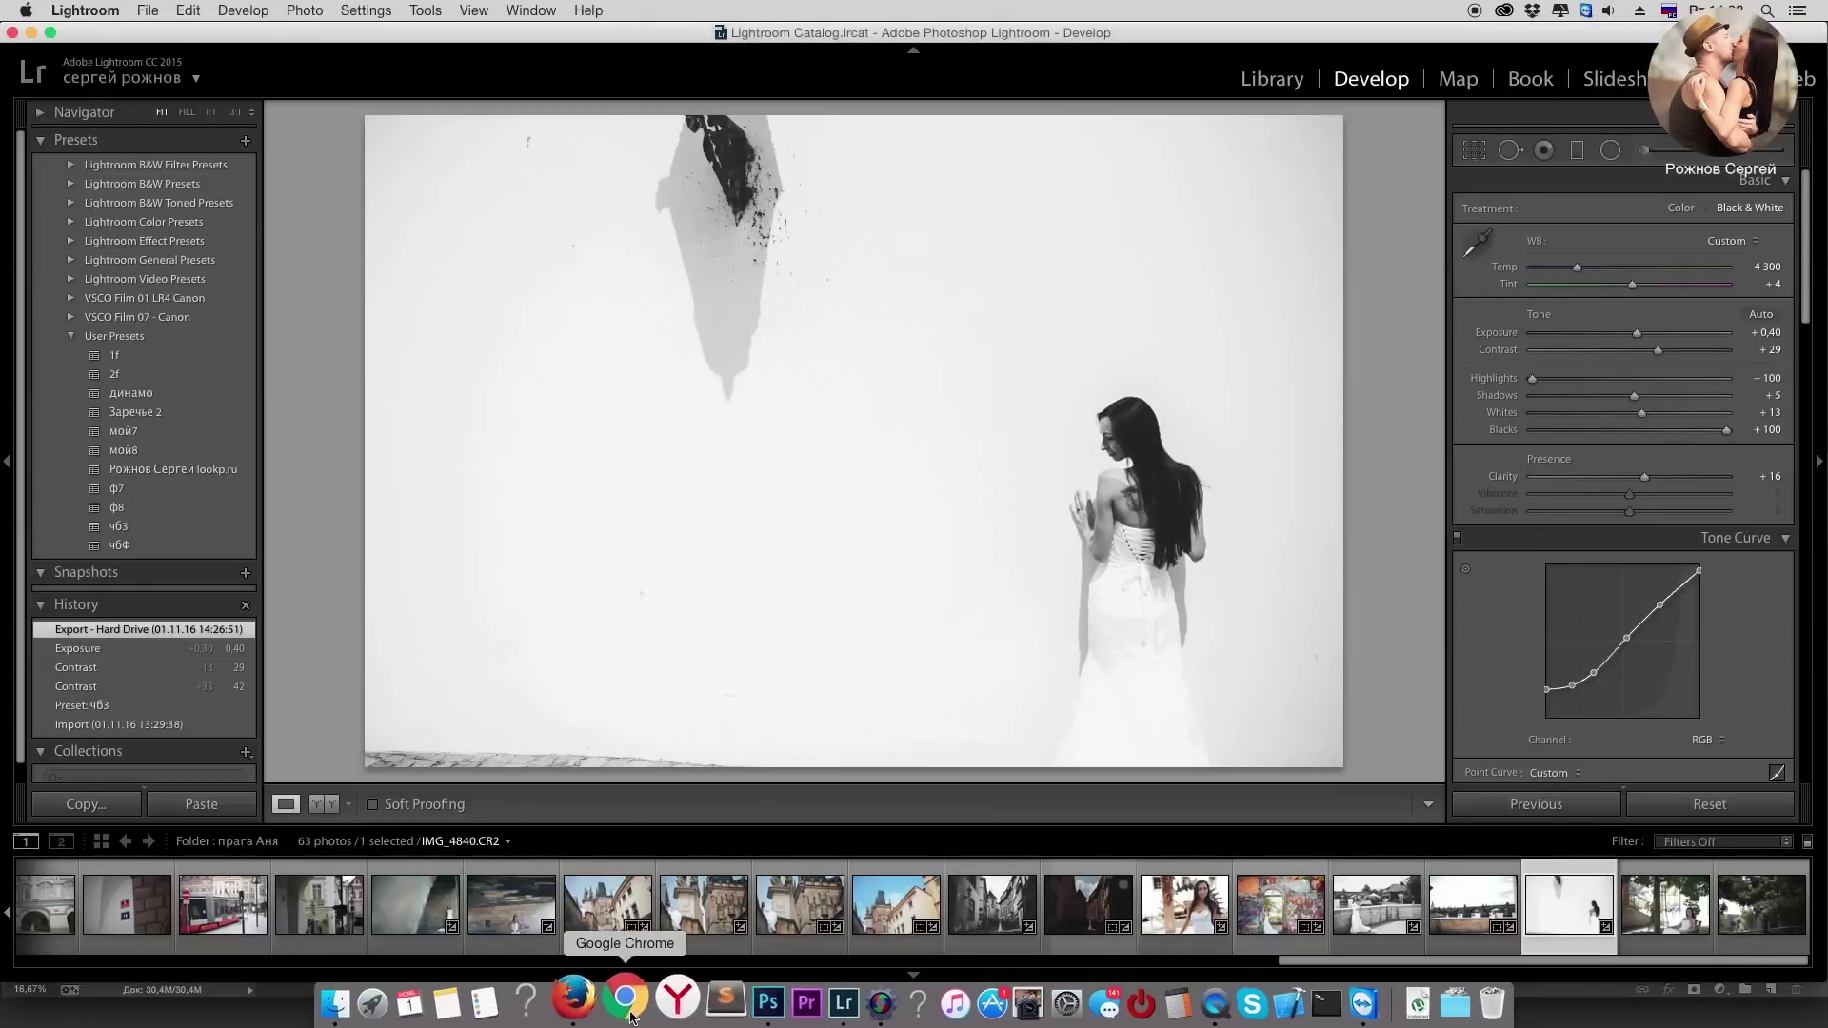
# Step: Revert to the Import history state, then switch to Photoshop and back to Lightroom
pyautogui.click(116, 725)
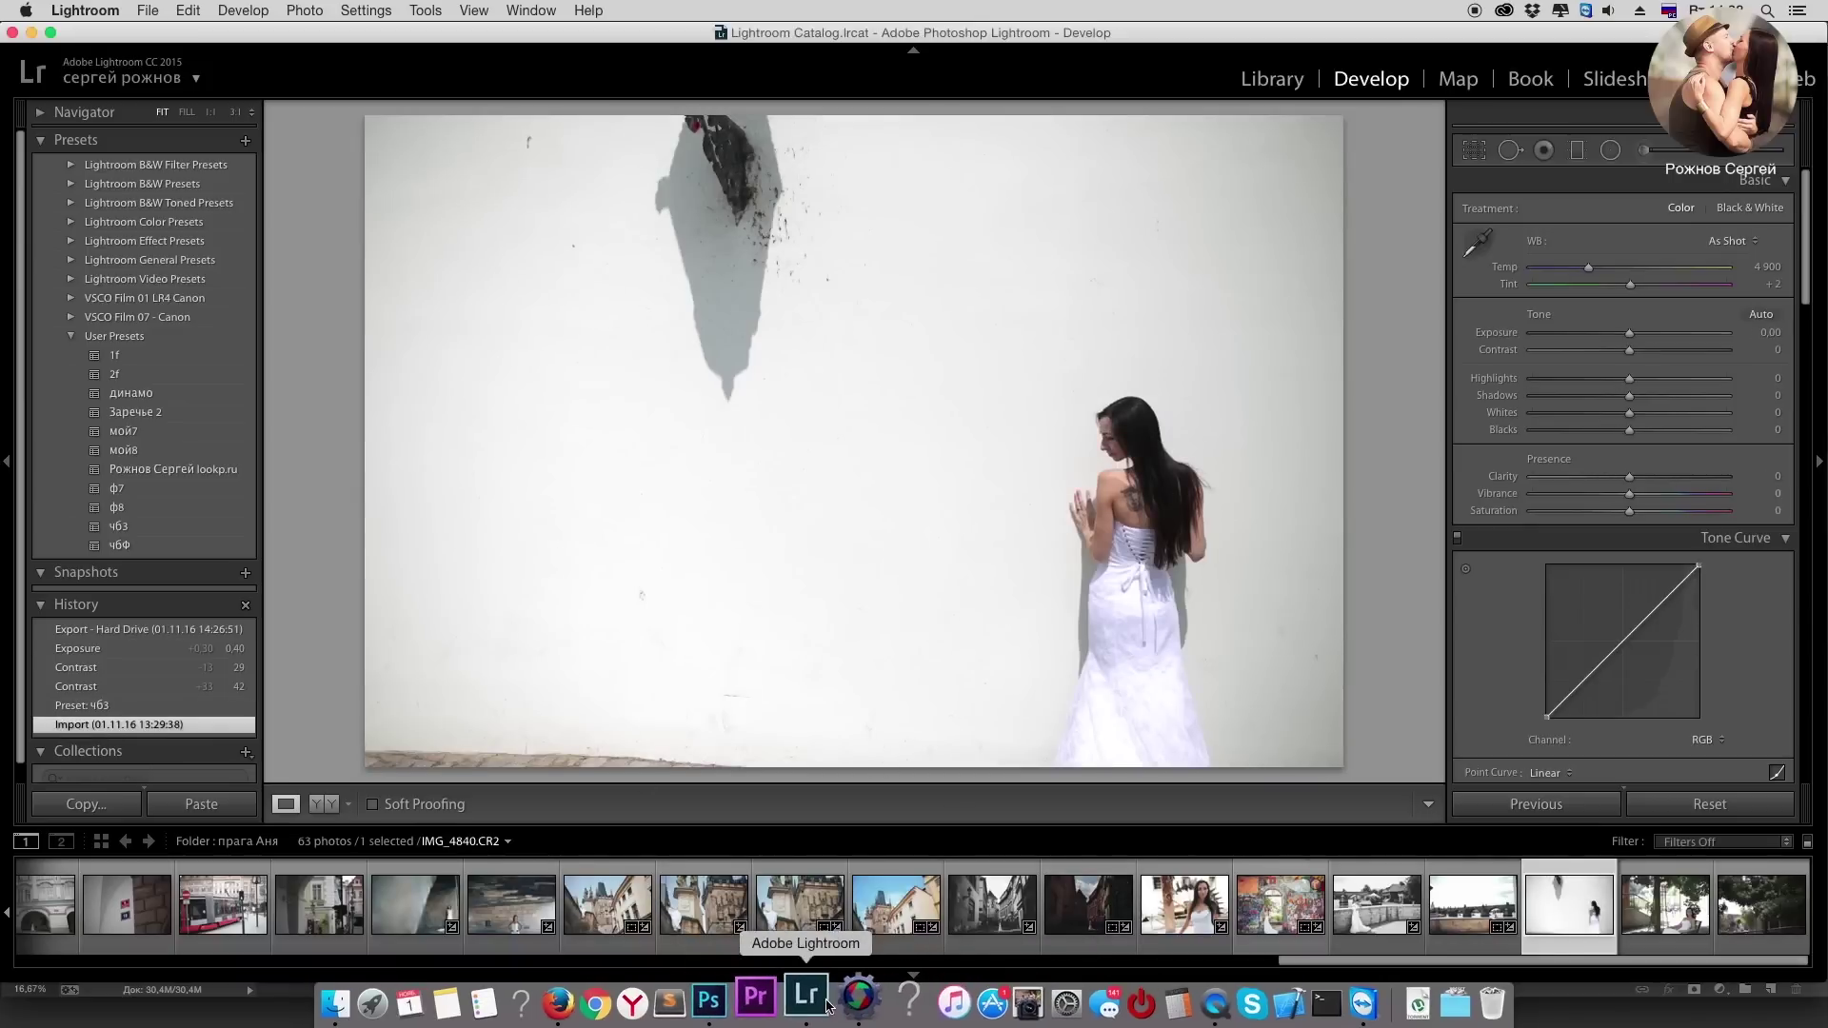
pyautogui.click(738, 1002)
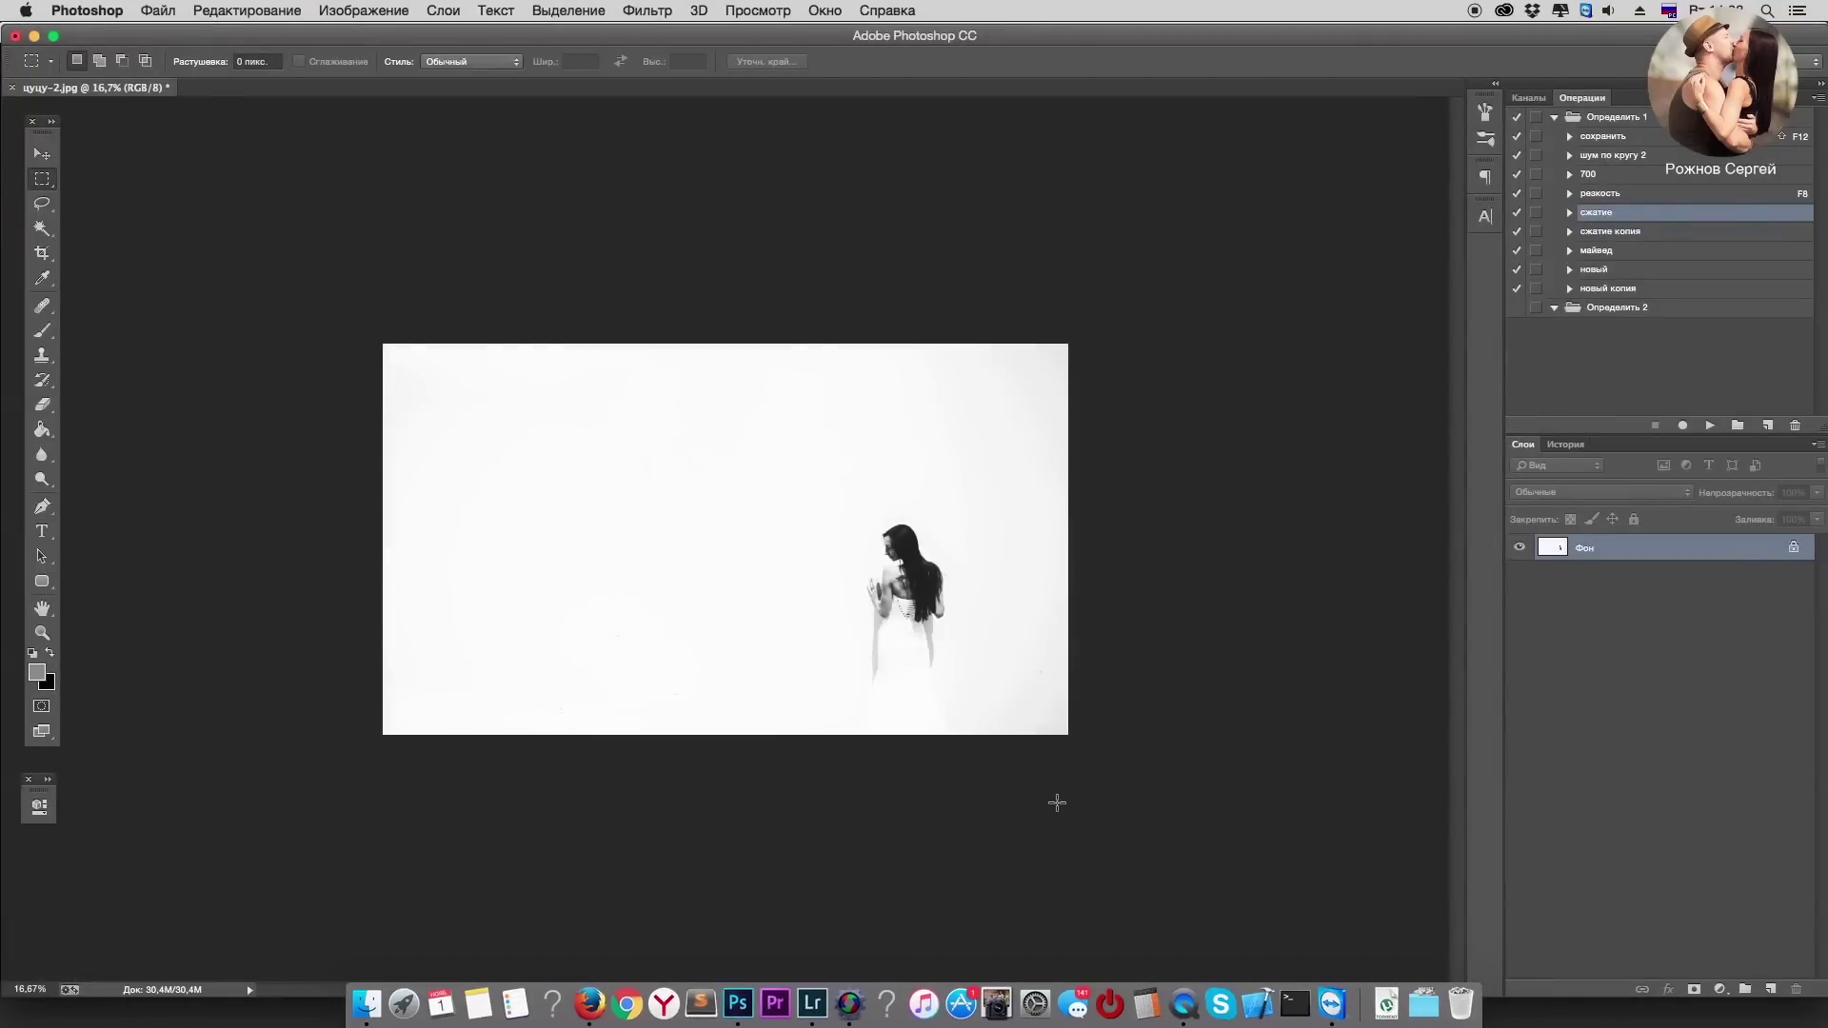
pyautogui.press('super+Tab')
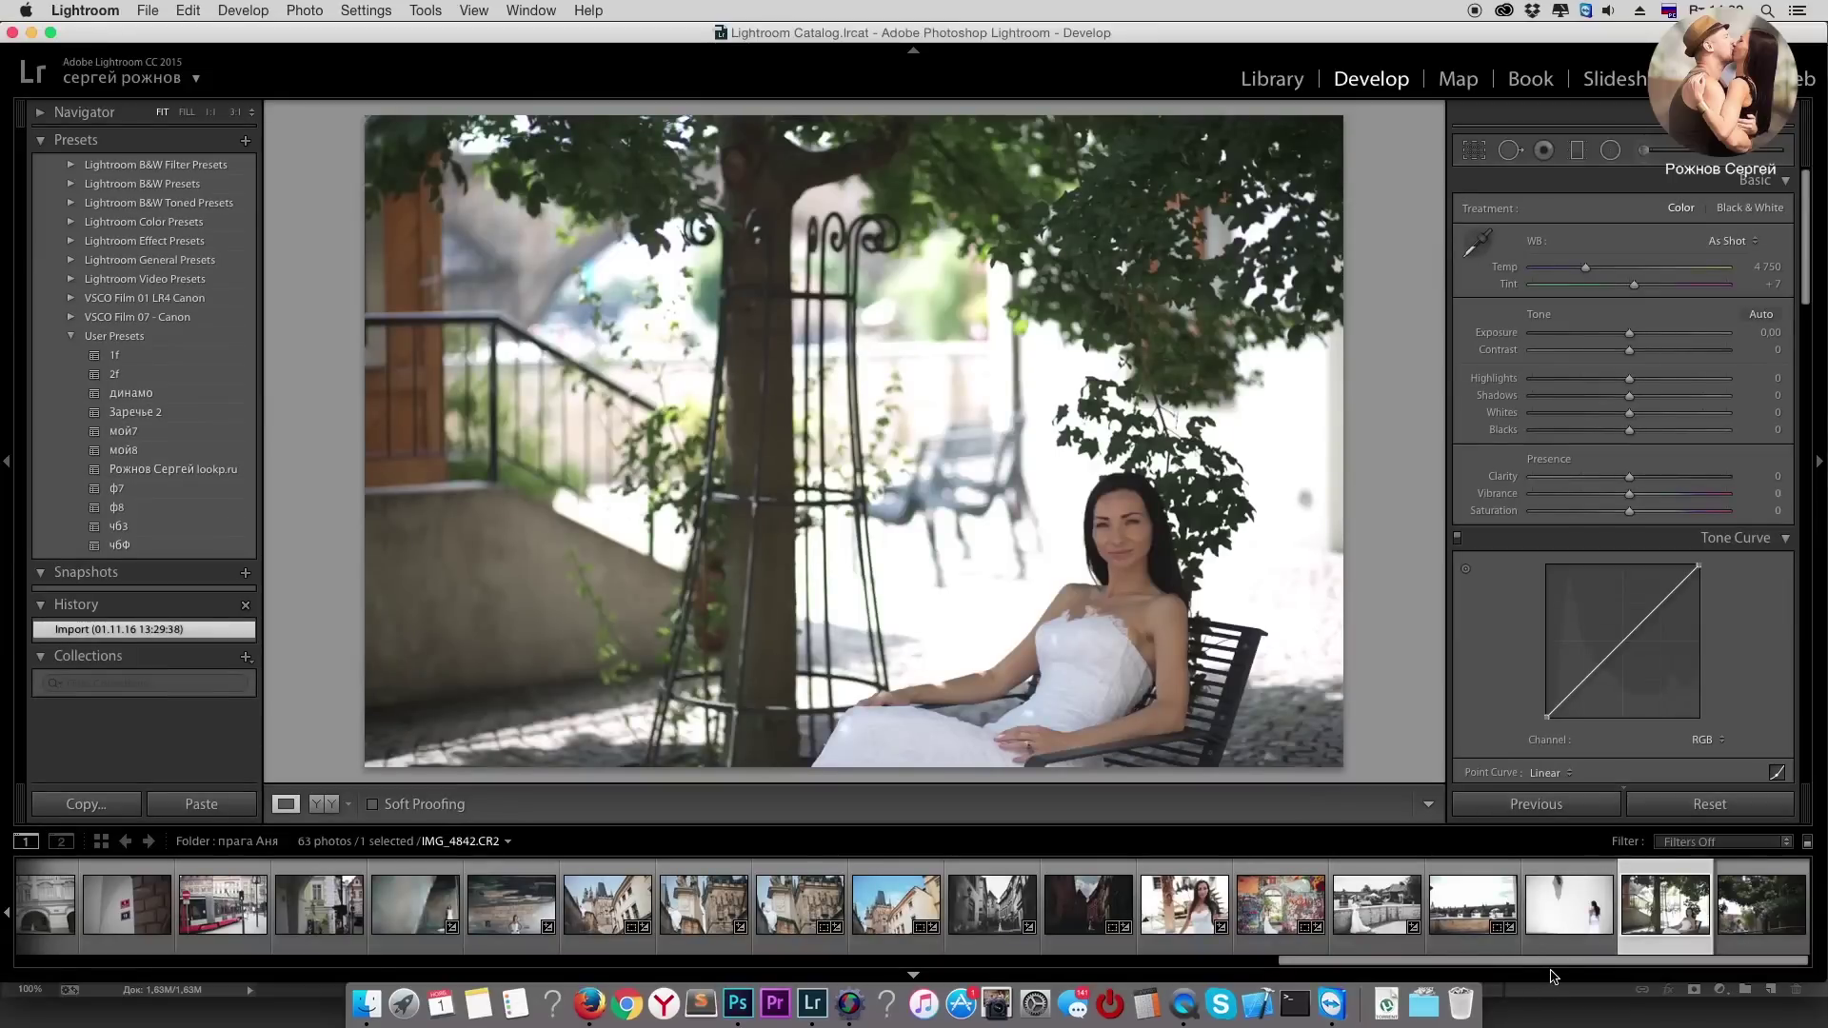
# Step: Apply the author's preset with Exposure +0.30, Saturation +49 and Temp 4549
pyautogui.click(142, 472)
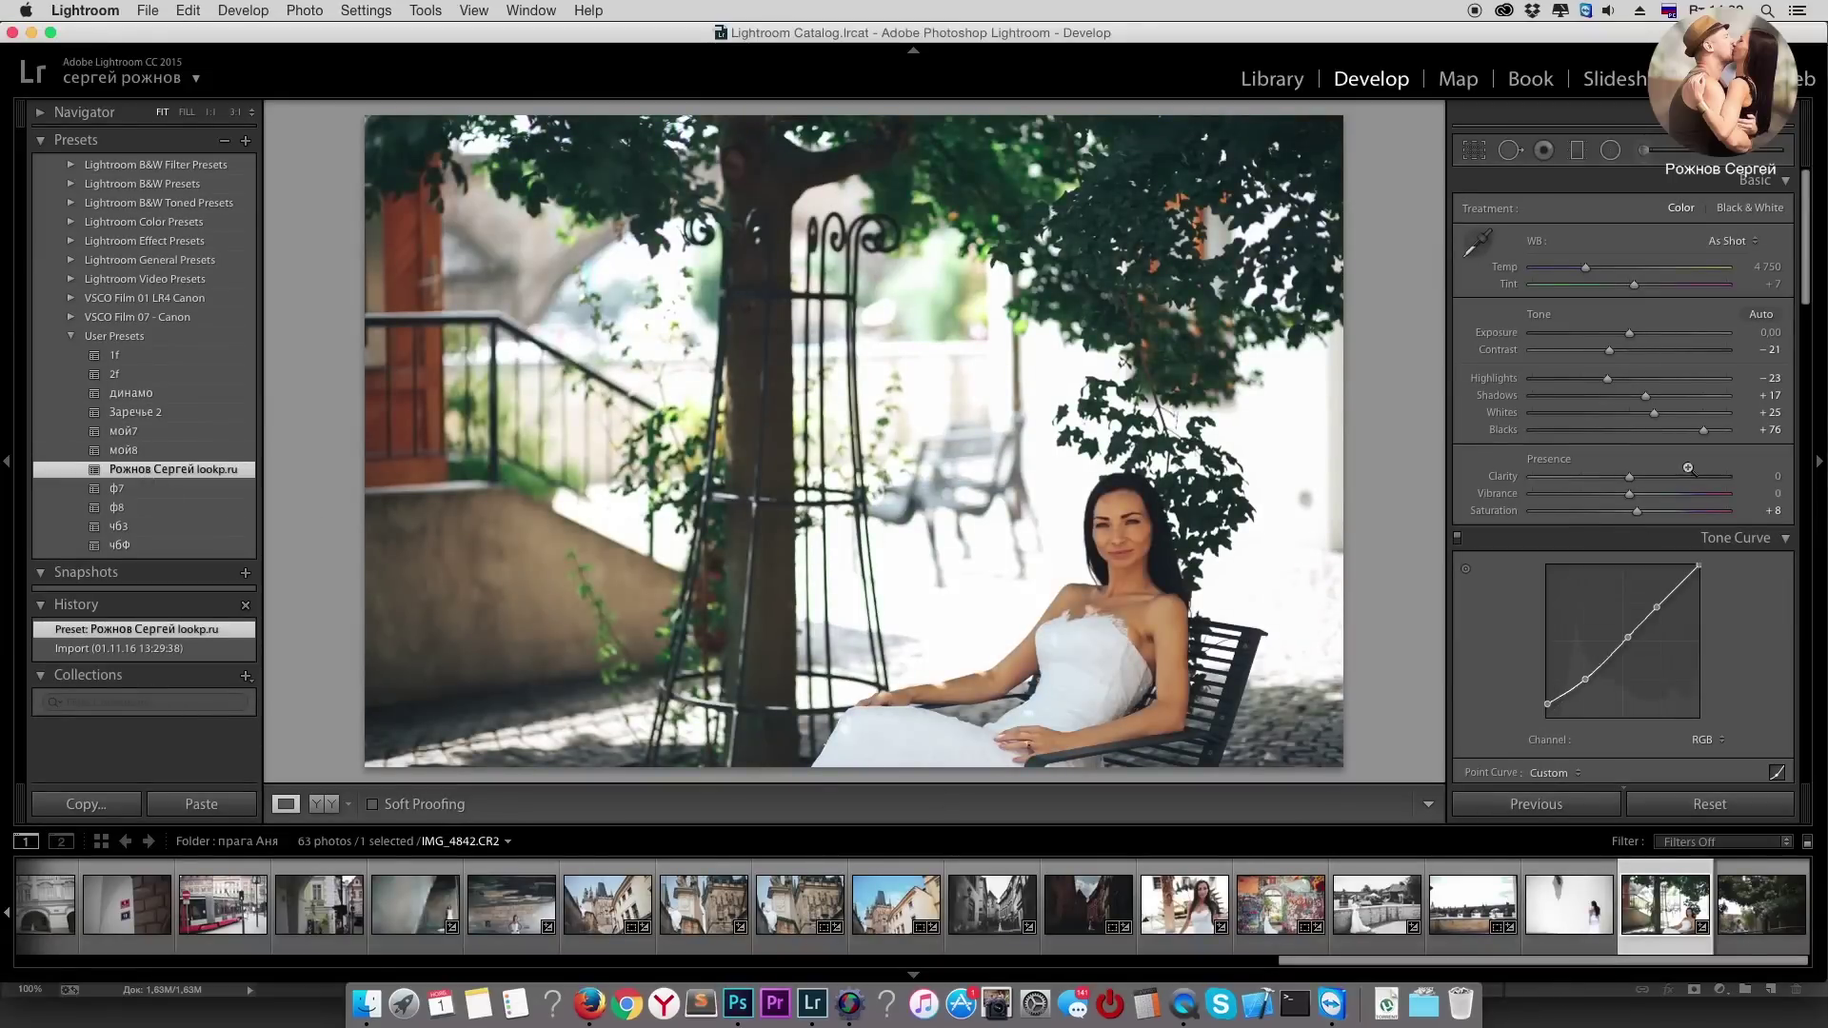
pyautogui.moveTo(1629, 343); pyautogui.dragTo(1625, 379)
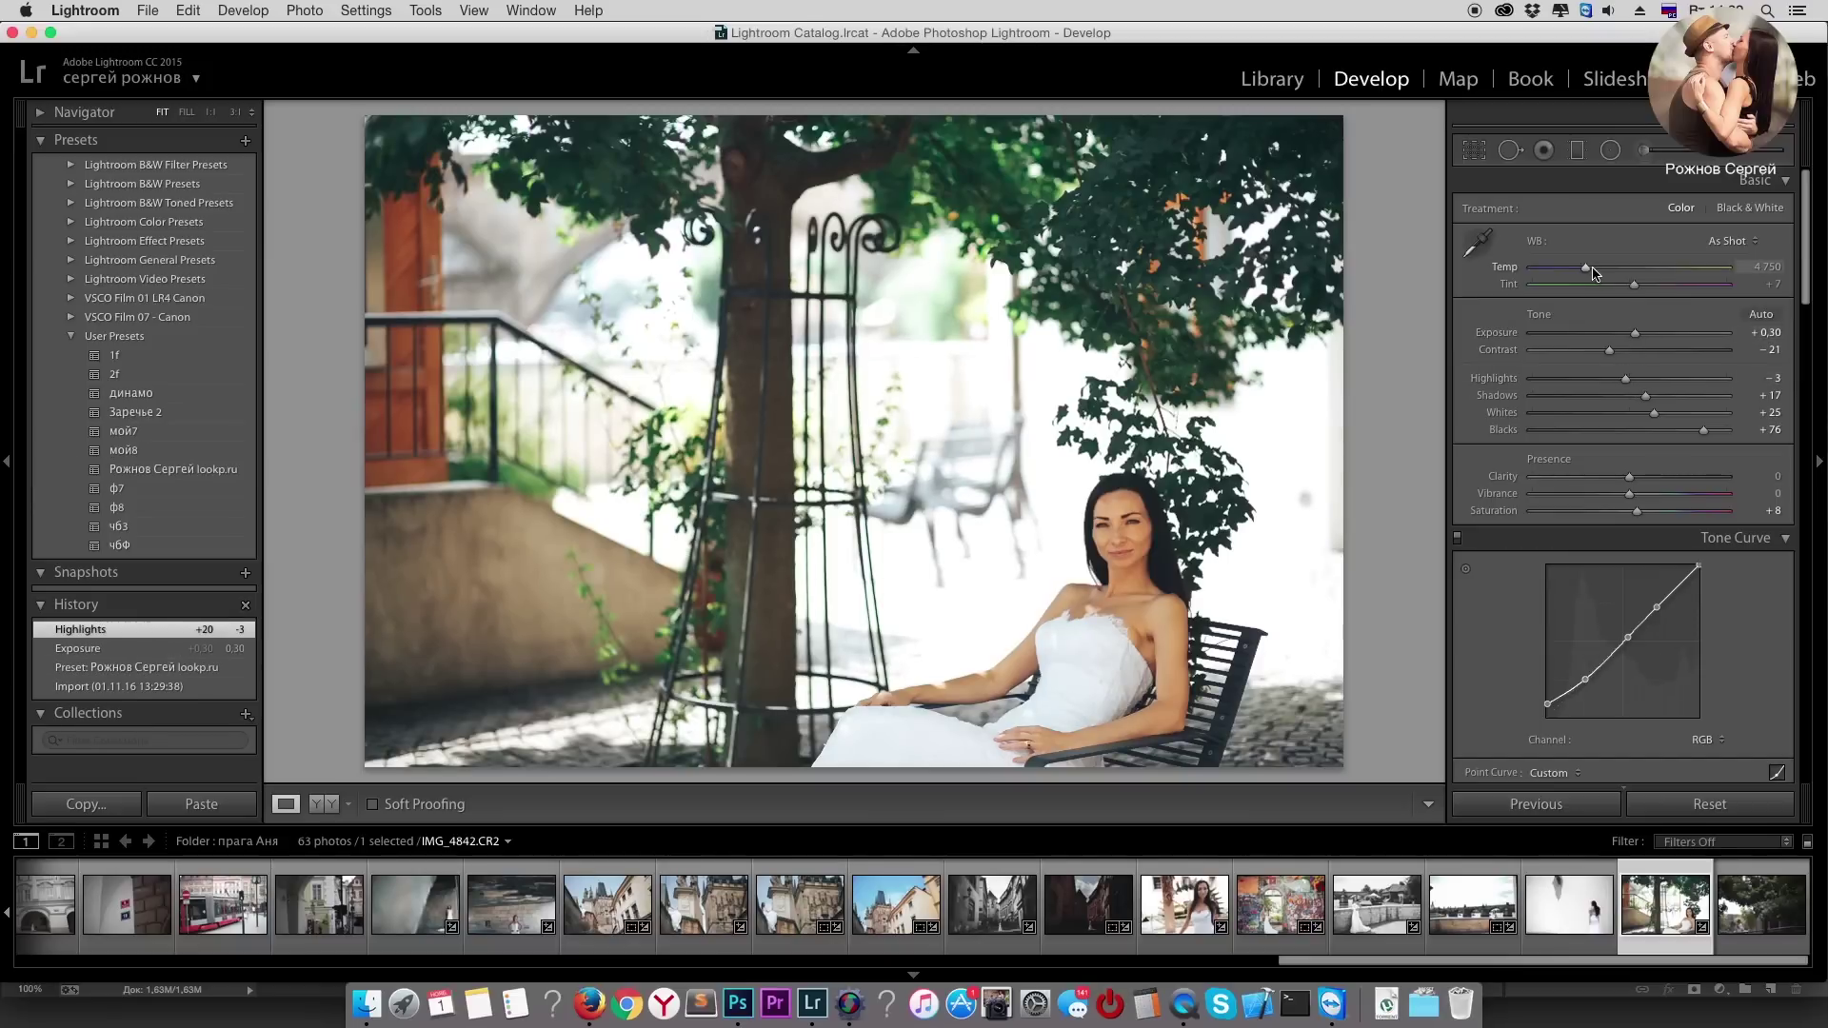
pyautogui.click(1667, 512)
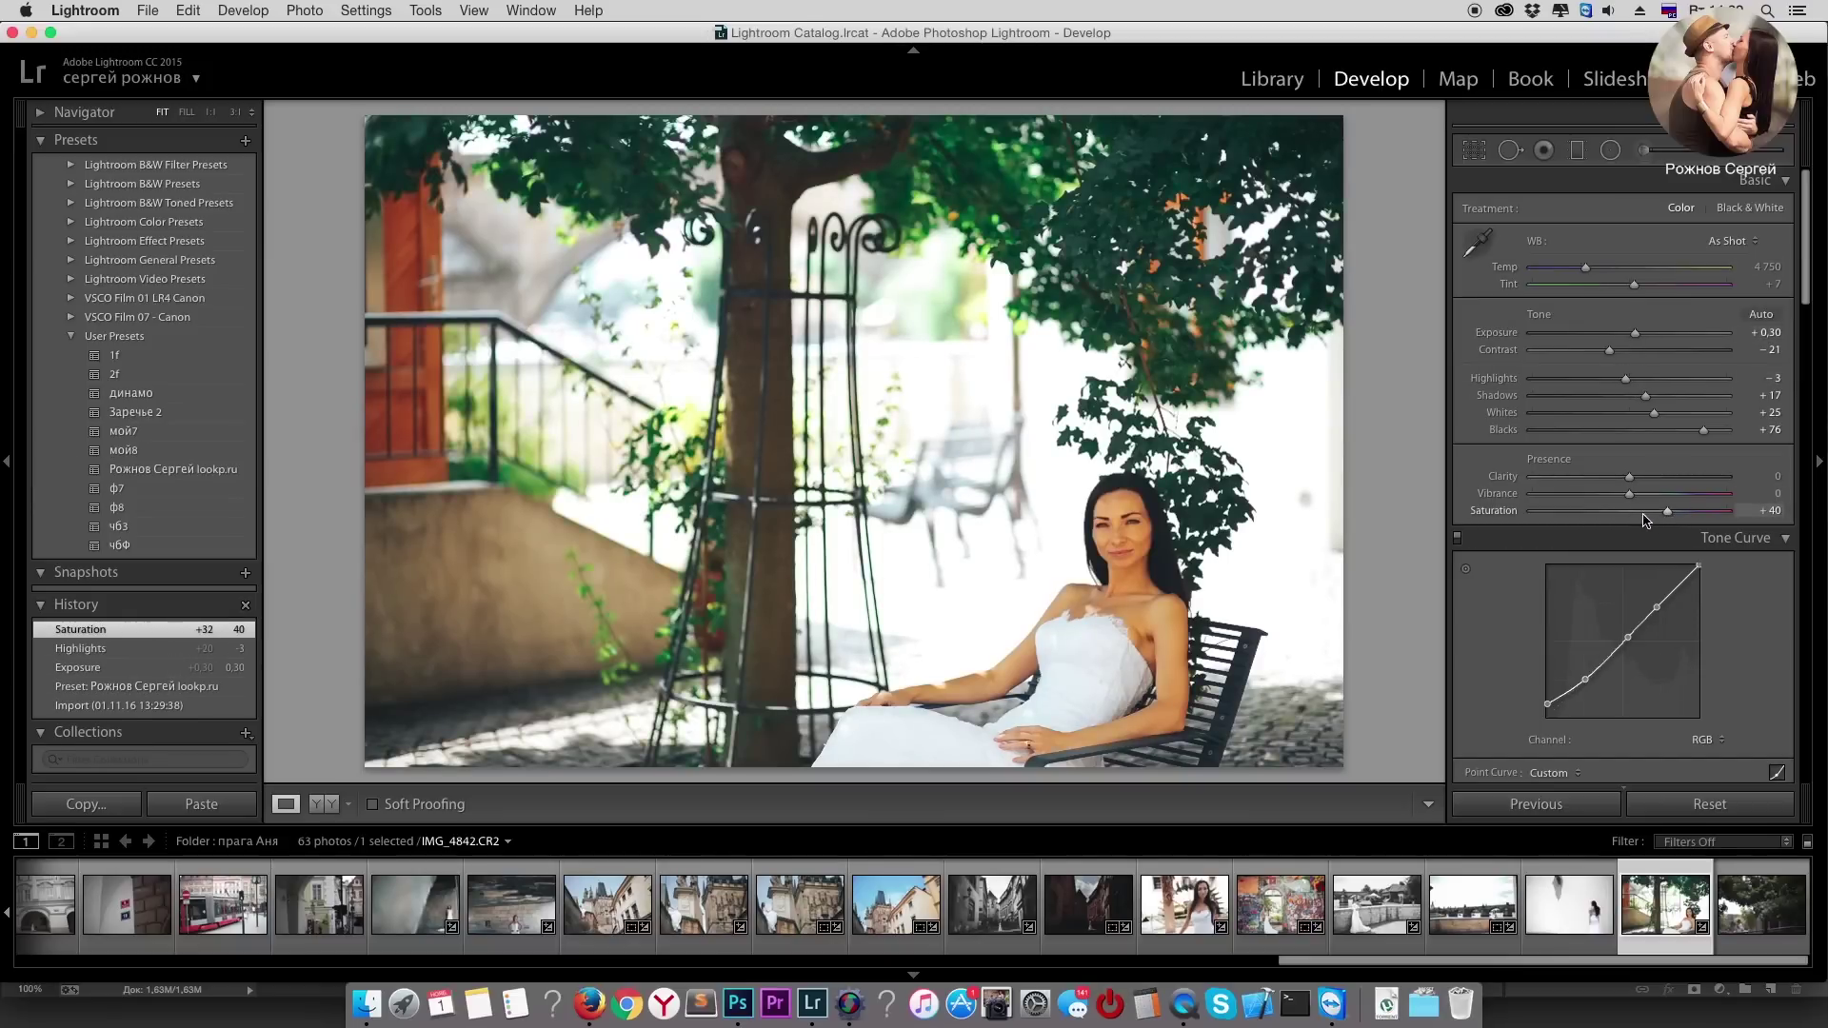
pyautogui.moveTo(1632, 515); pyautogui.dragTo(1630, 512)
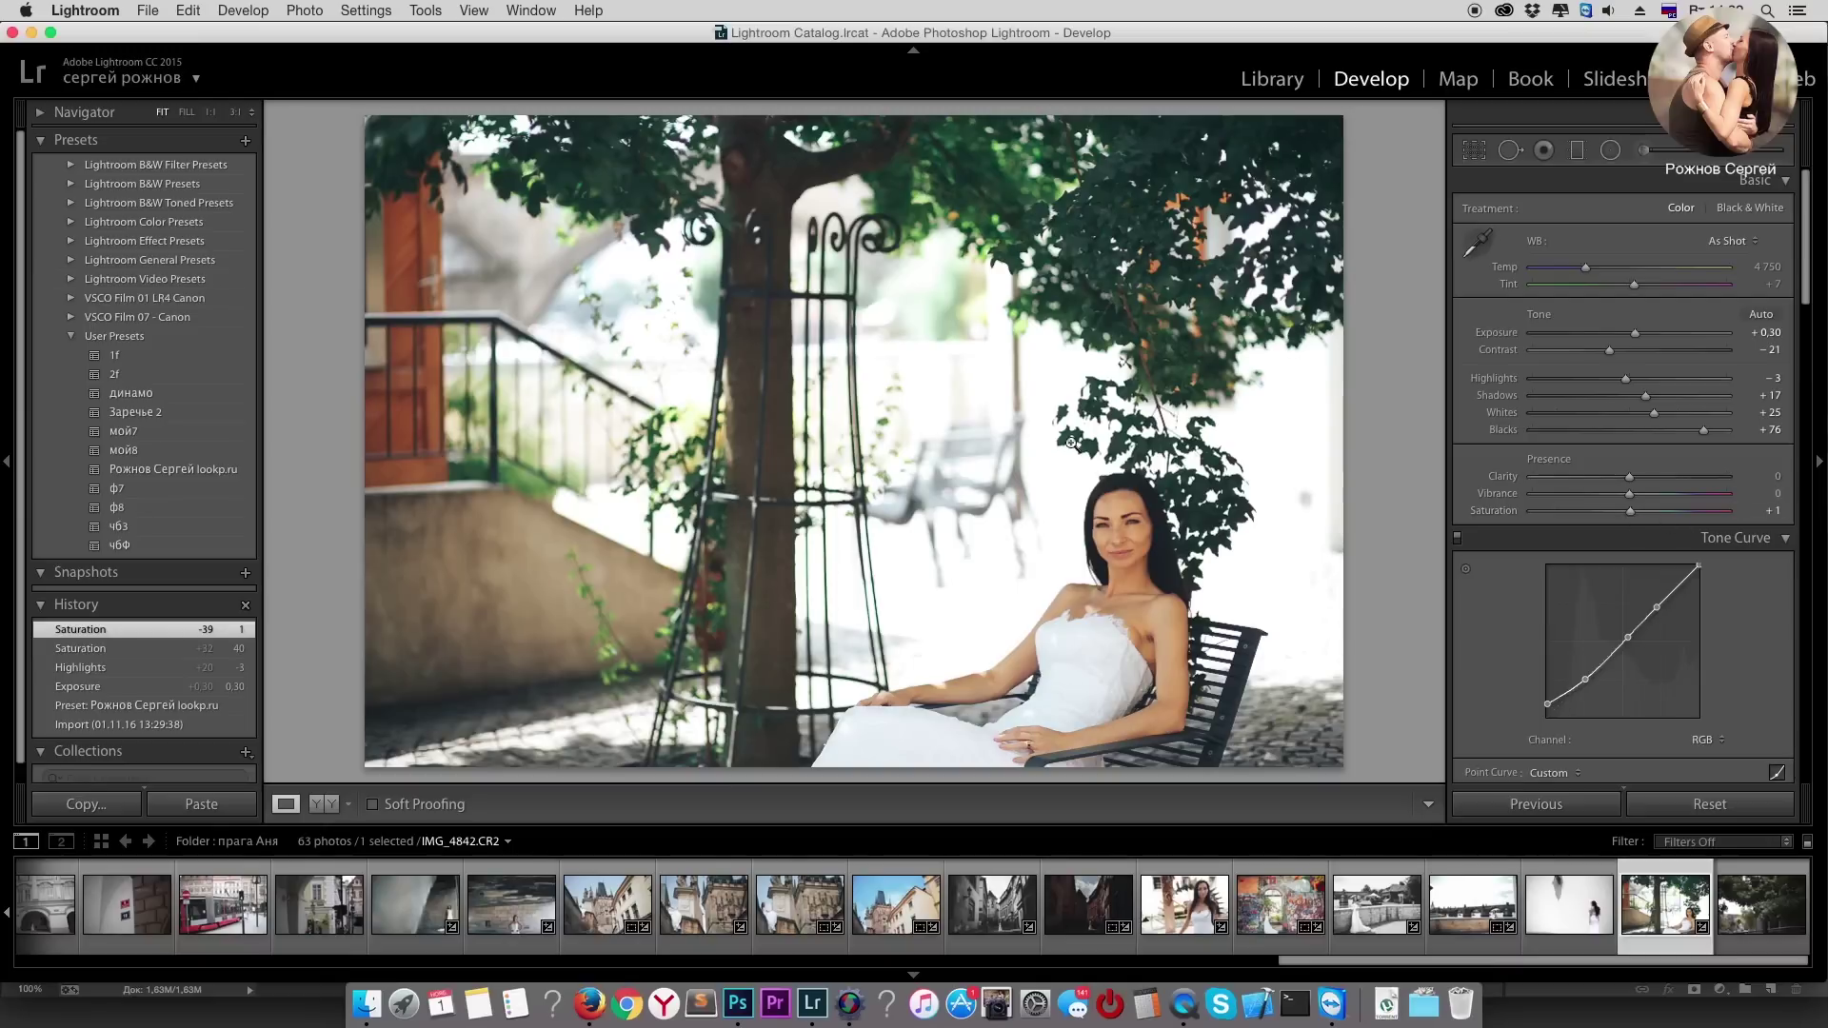
pyautogui.click(1673, 518)
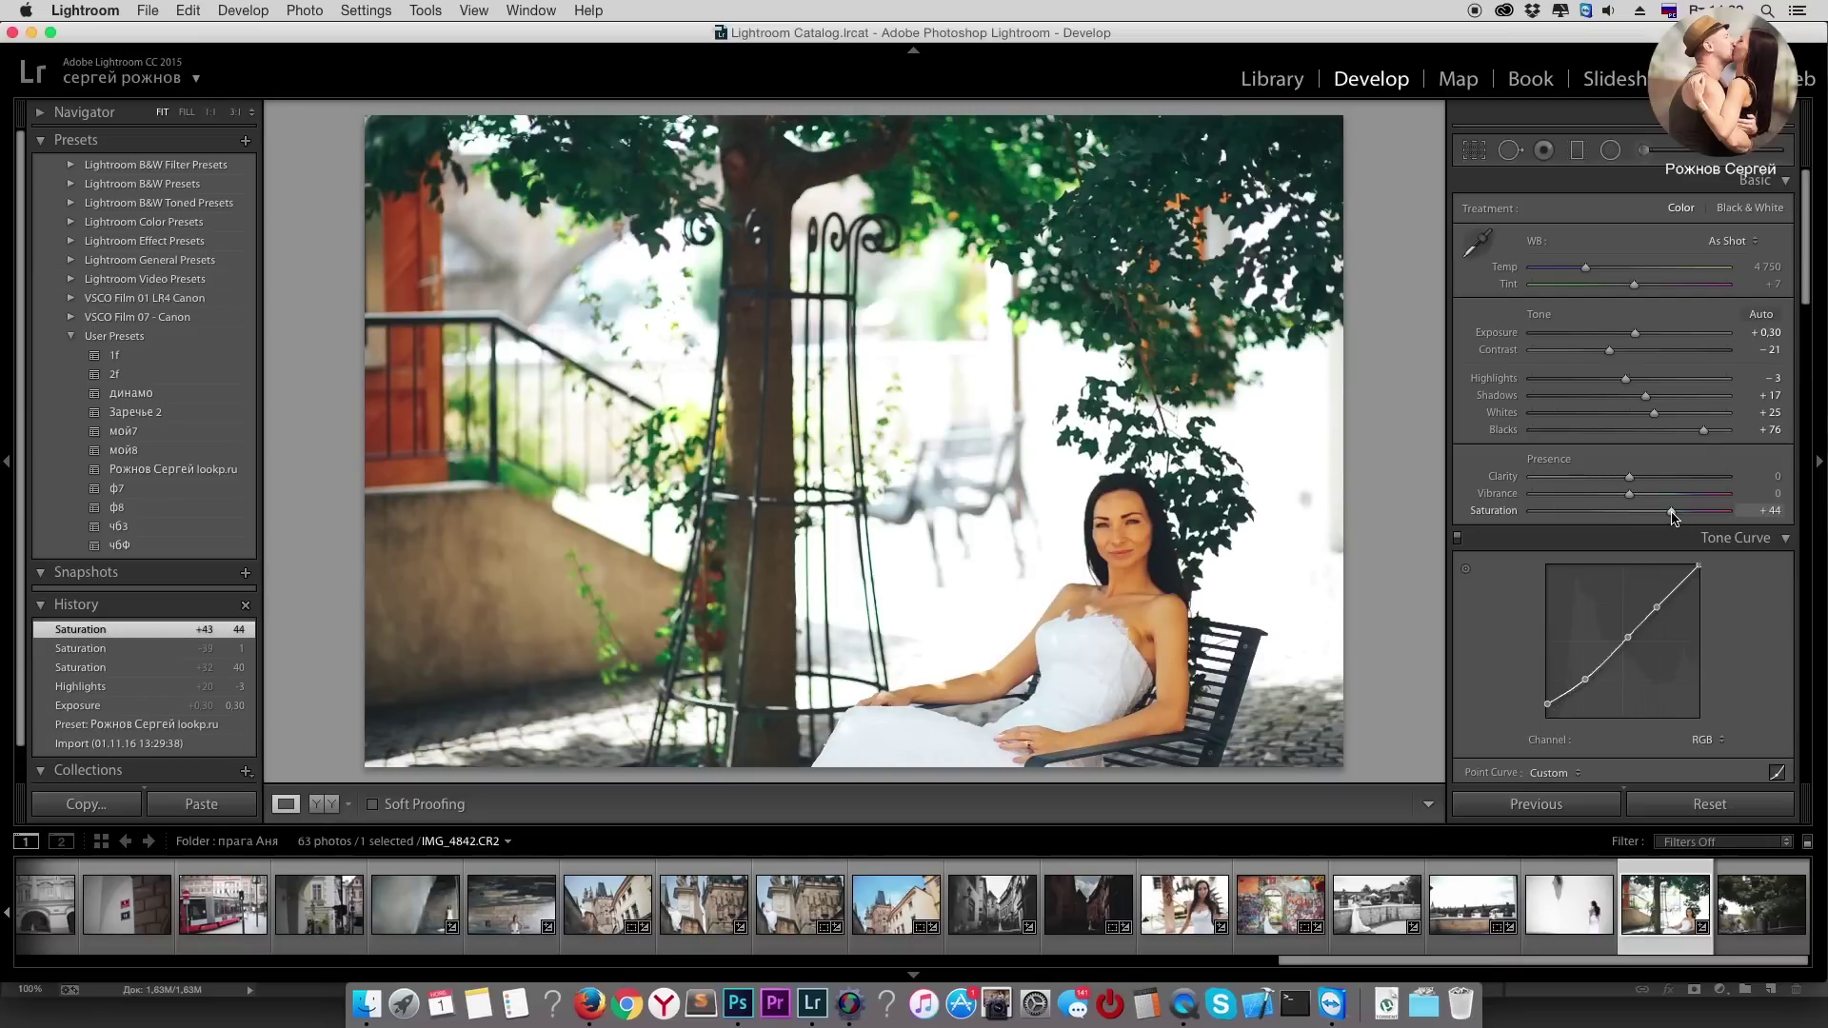
pyautogui.moveTo(1678, 517); pyautogui.dragTo(1678, 516)
pyautogui.moveTo(1585, 268); pyautogui.dragTo(1583, 273)
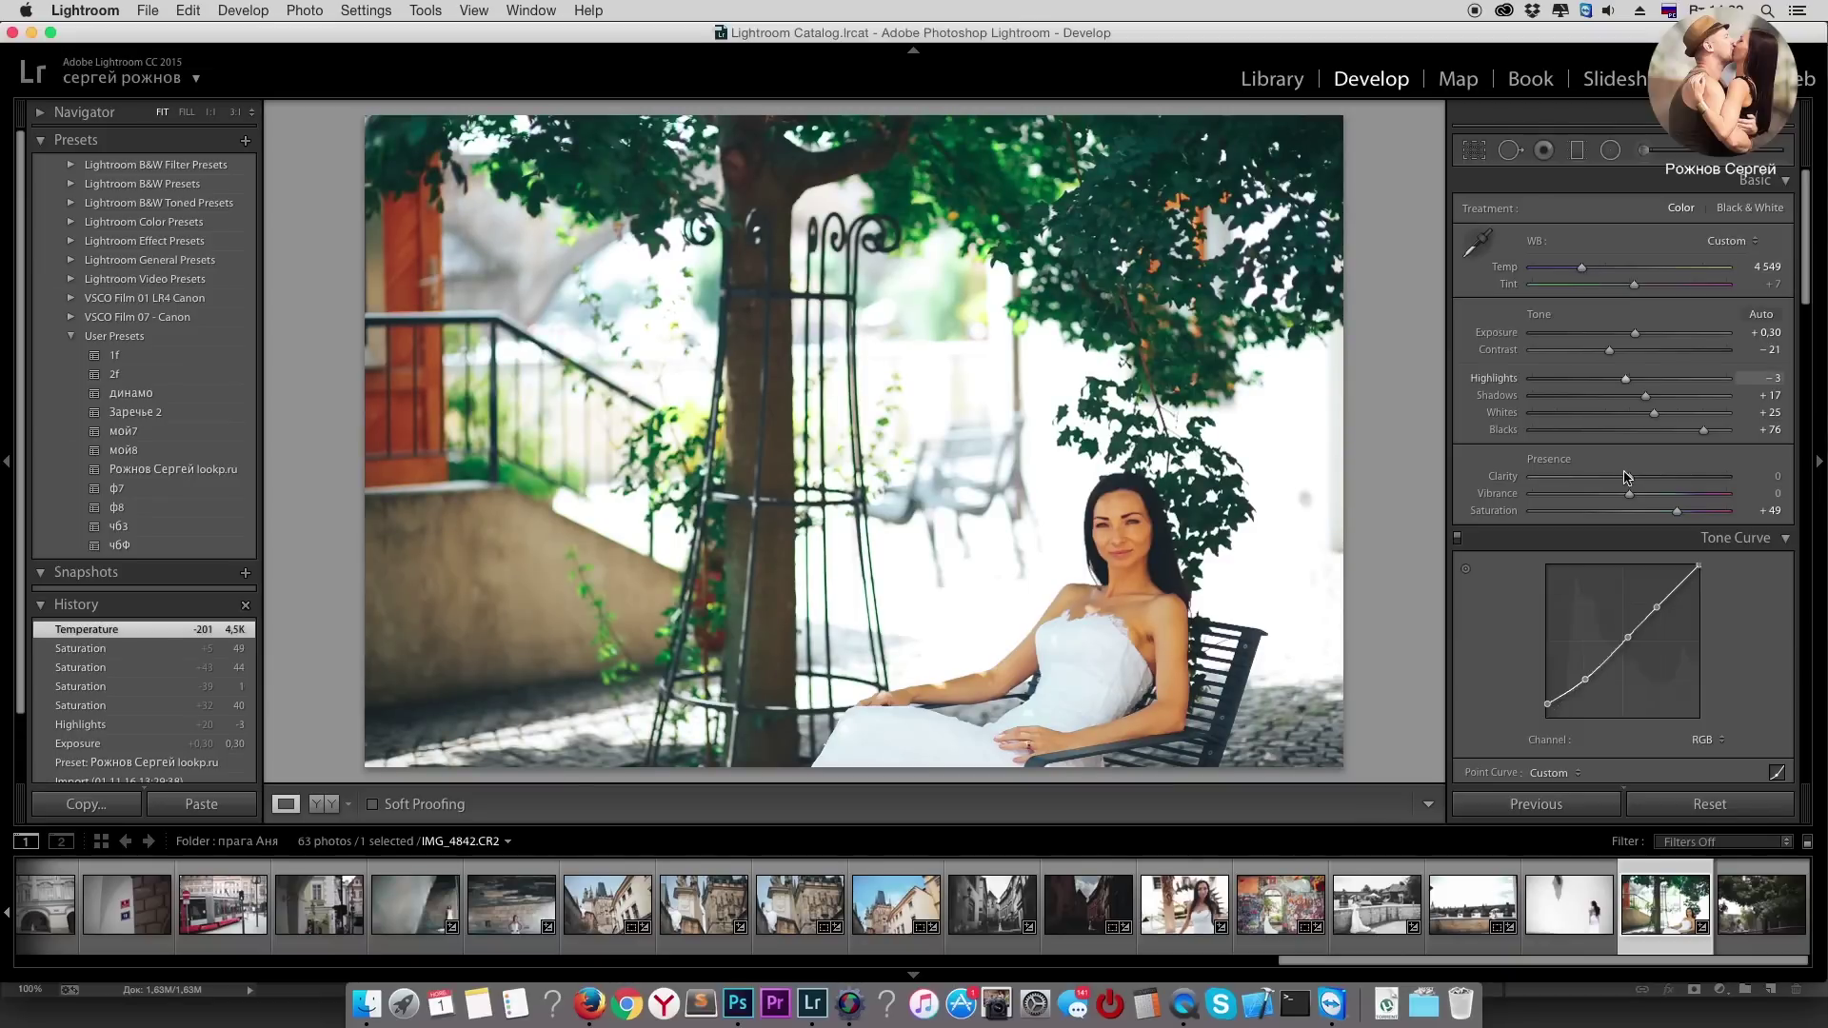
# Step: Desaturate and brighten the HSL orange tones, then compare before and after
pyautogui.scroll(-3, 1632, 606)
pyautogui.scroll(-3, 1632, 607)
pyautogui.scroll(-3, 1632, 606)
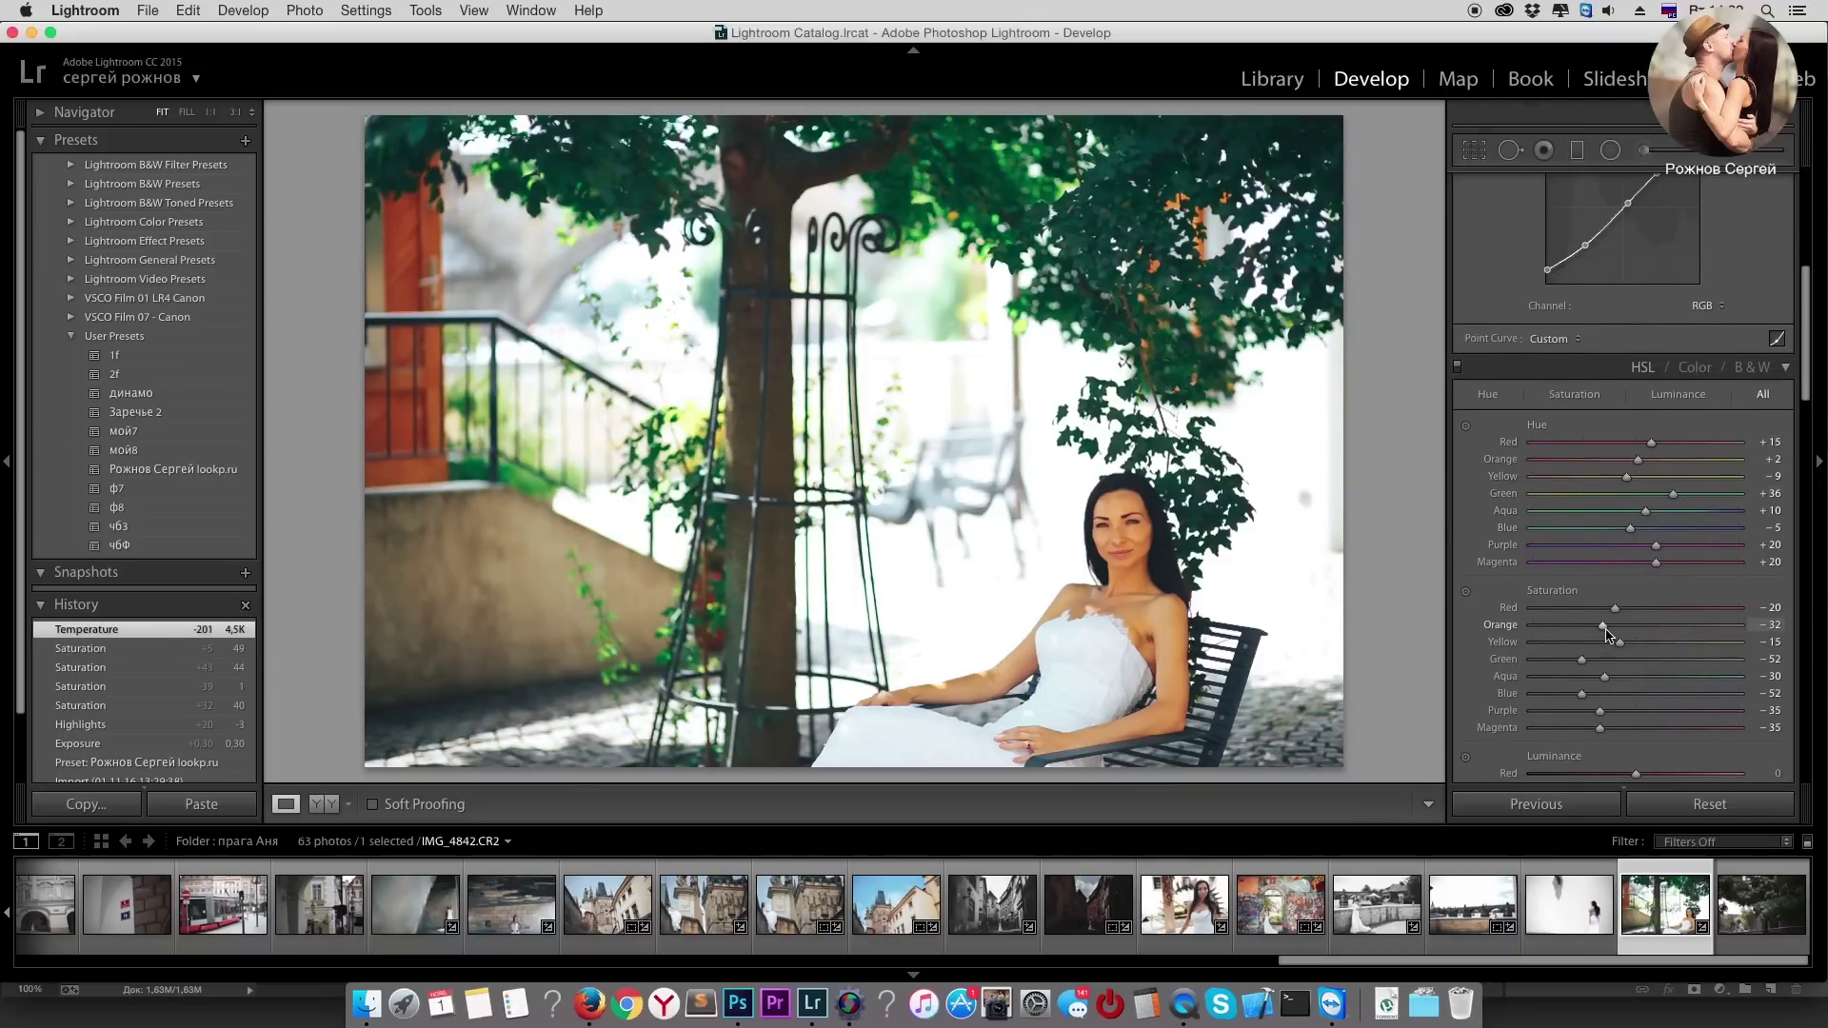
pyautogui.moveTo(1591, 629)
pyautogui.mouseDown()
pyautogui.moveTo(1574, 631)
pyautogui.moveTo(1658, 615)
pyautogui.mouseUp()
pyautogui.scroll(-3, 1648, 626)
pyautogui.moveTo(1663, 622); pyautogui.dragTo(1661, 623)
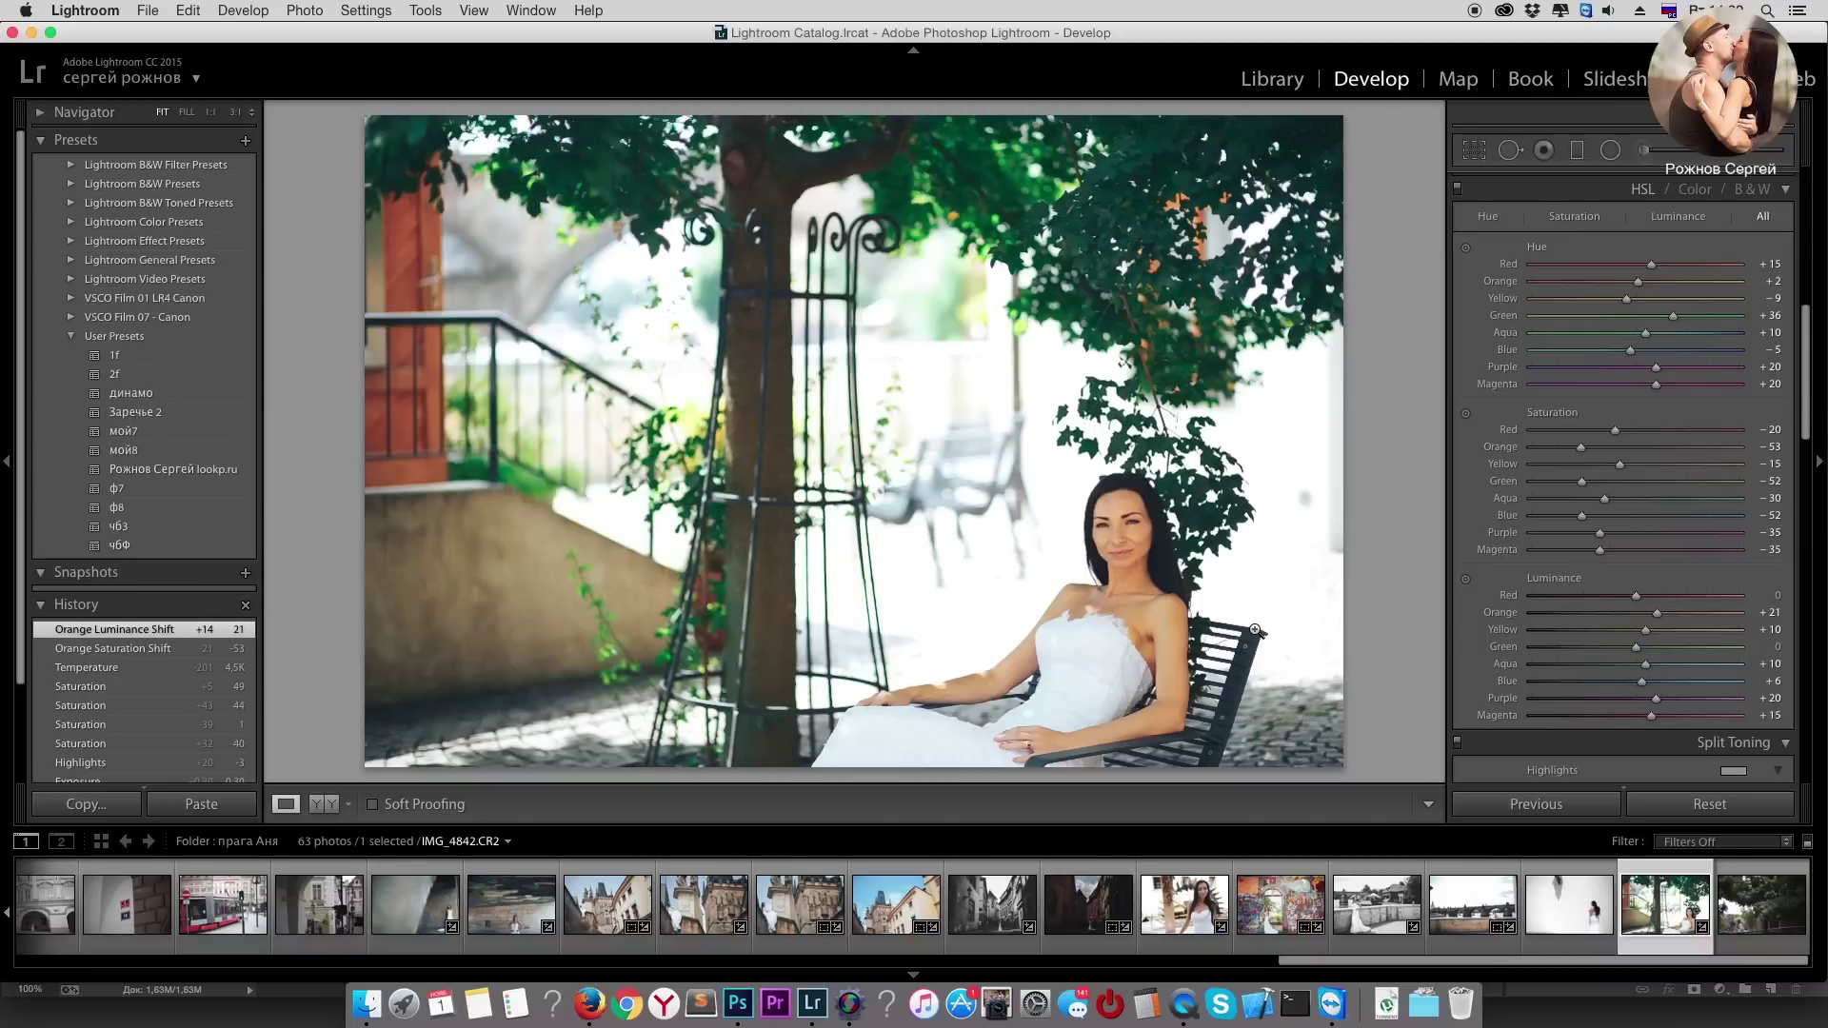
pyautogui.press('\\')
pyautogui.press('\\')
# Step: Set Saturation +35, adjust Contrast, Clarity +2, Tint +13 and Highlights -21
pyautogui.scroll(3, 1608, 495)
pyautogui.scroll(7, 1653, 431)
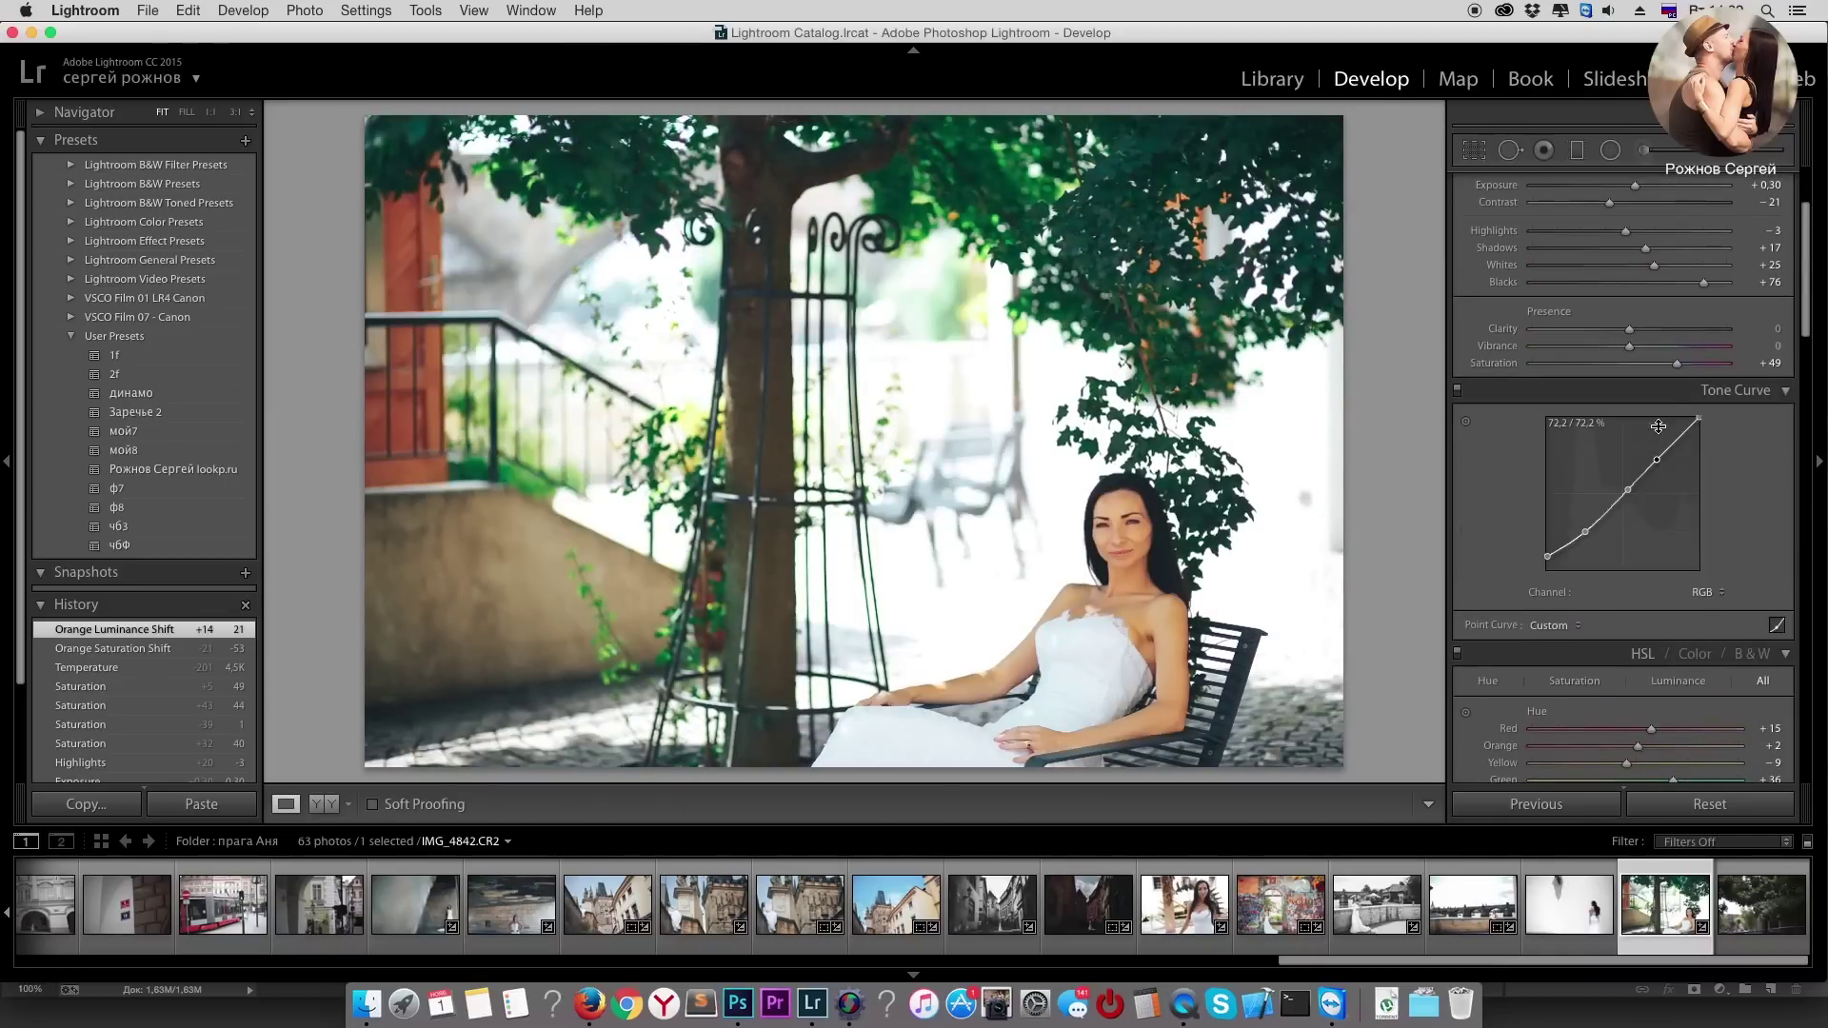
pyautogui.moveTo(1667, 365); pyautogui.dragTo(1663, 364)
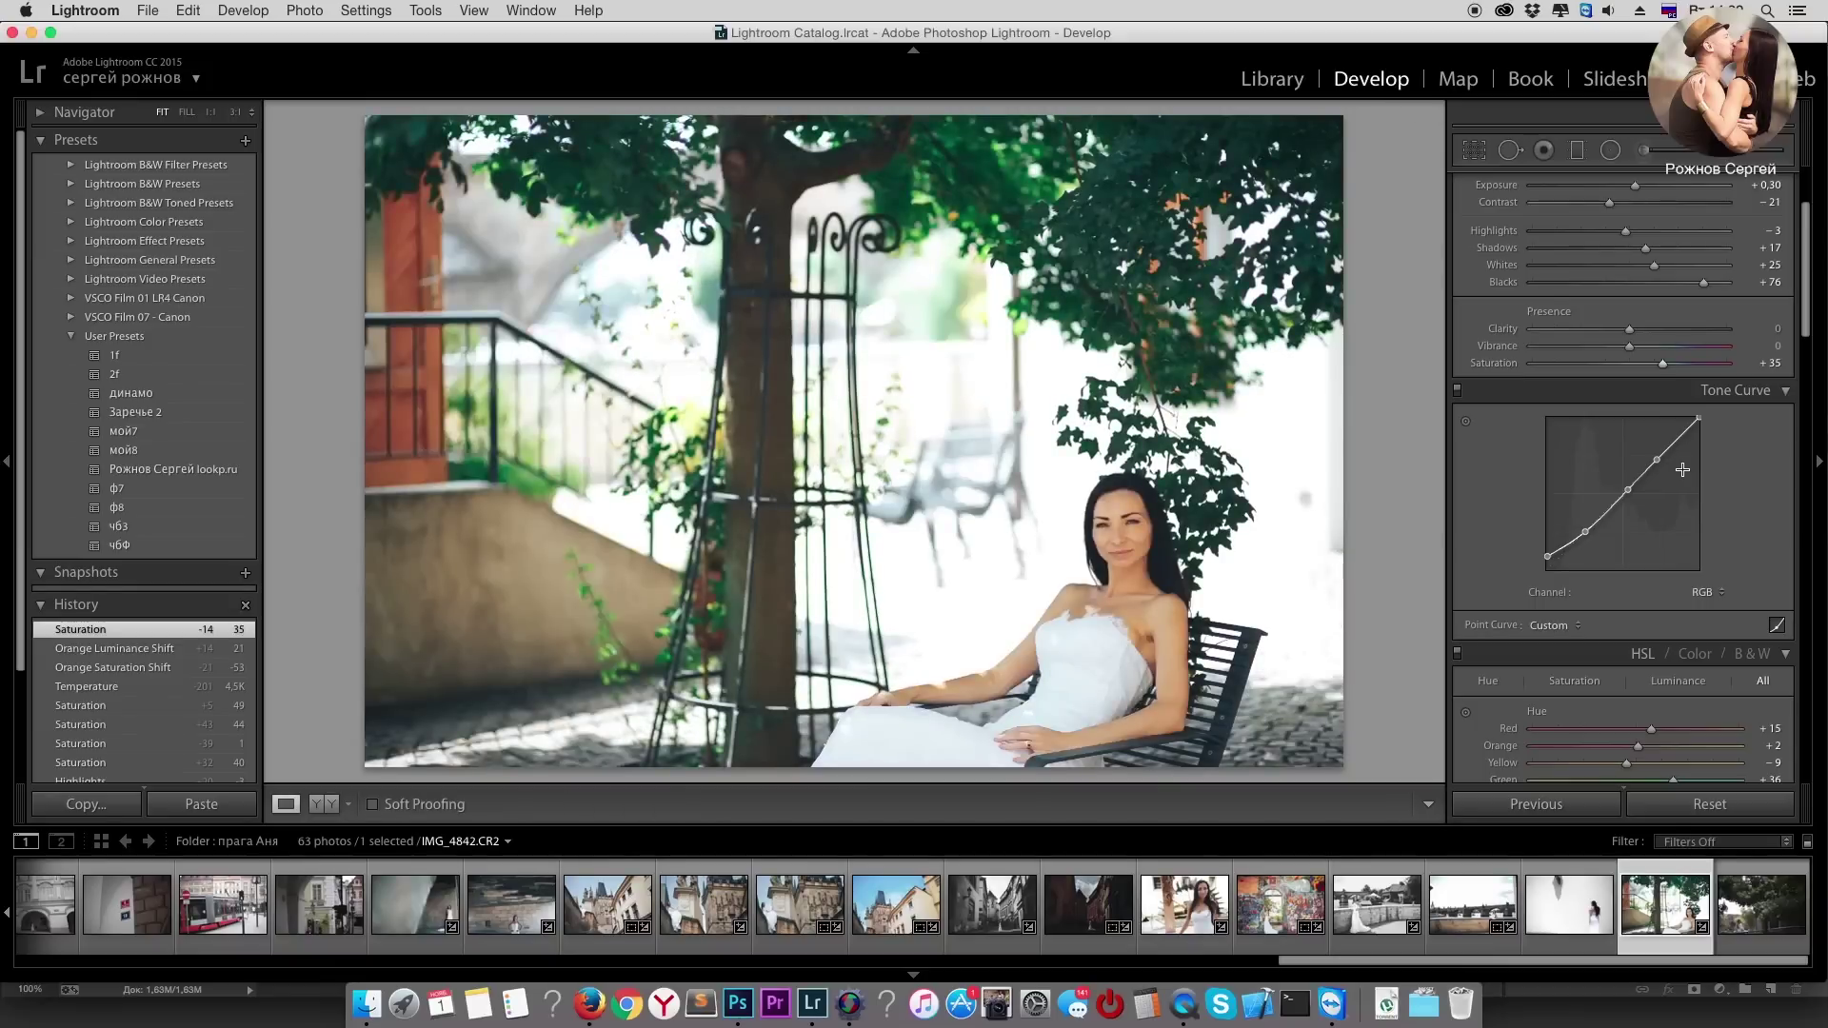
pyautogui.scroll(1, 1657, 380)
pyautogui.moveTo(1609, 226); pyautogui.dragTo(1661, 272)
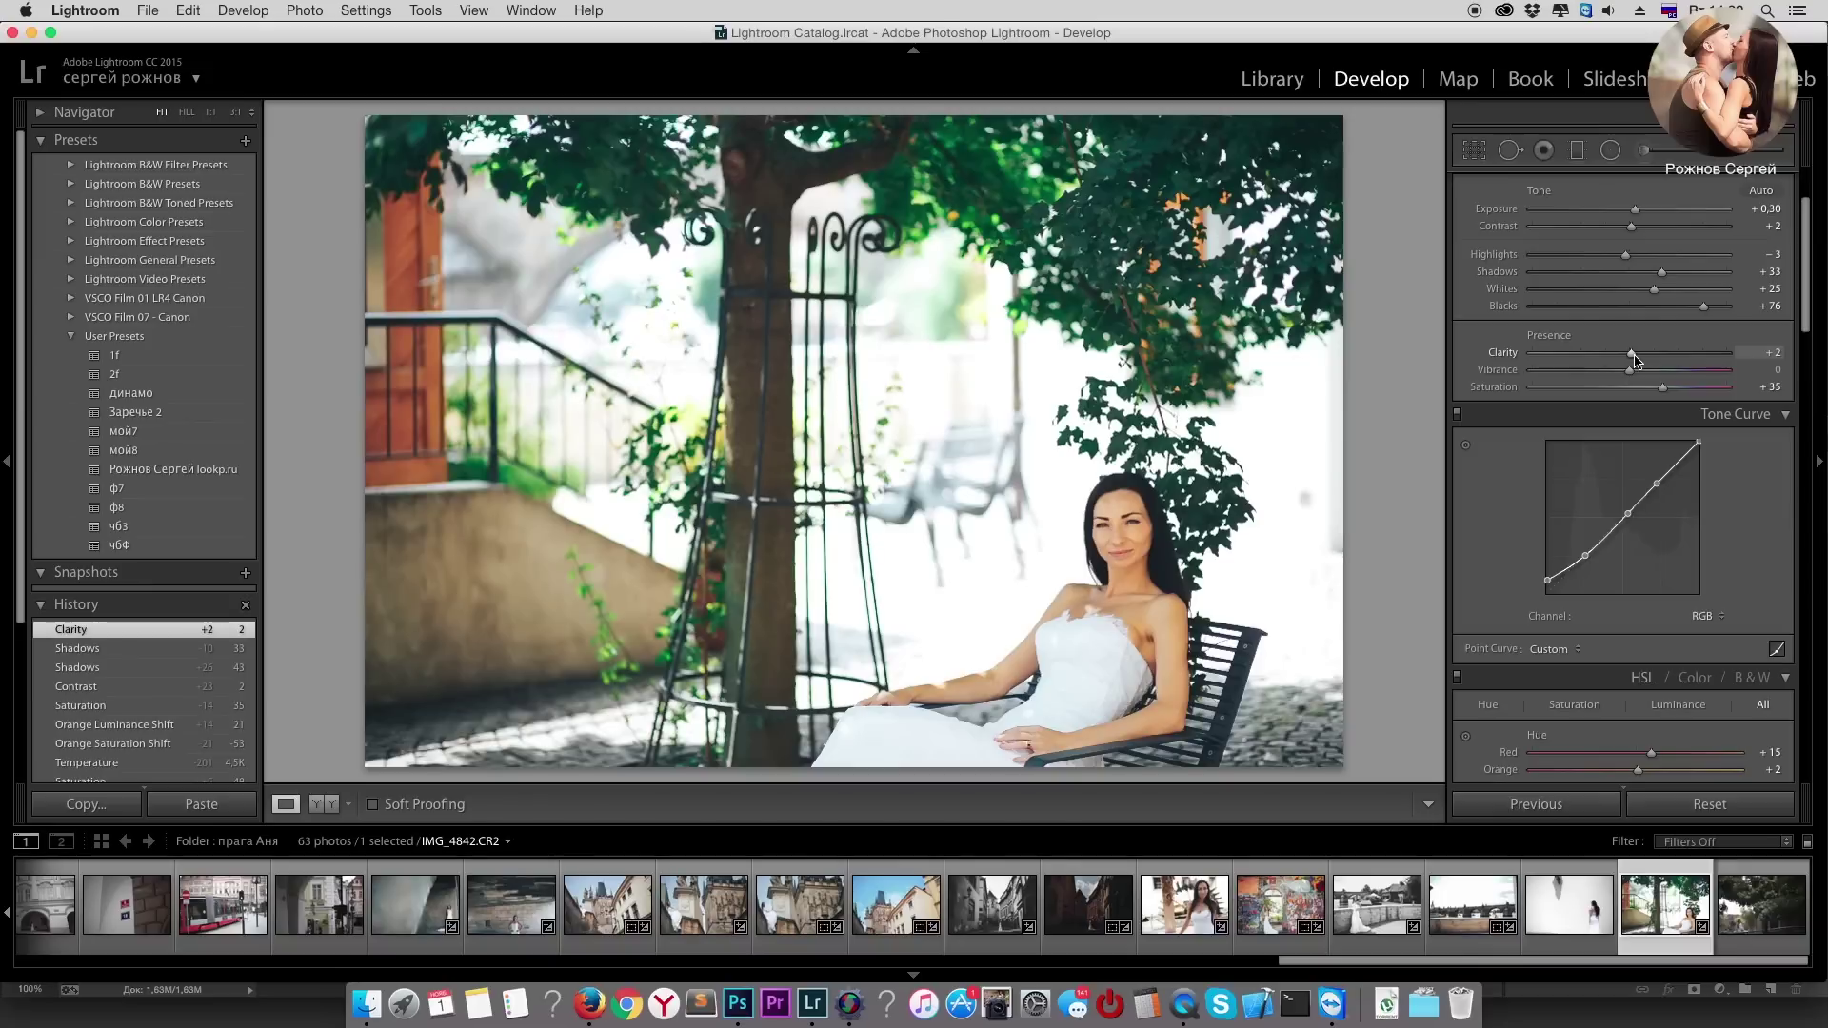
pyautogui.moveTo(1635, 357); pyautogui.dragTo(1632, 354)
pyautogui.scroll(3, 1632, 292)
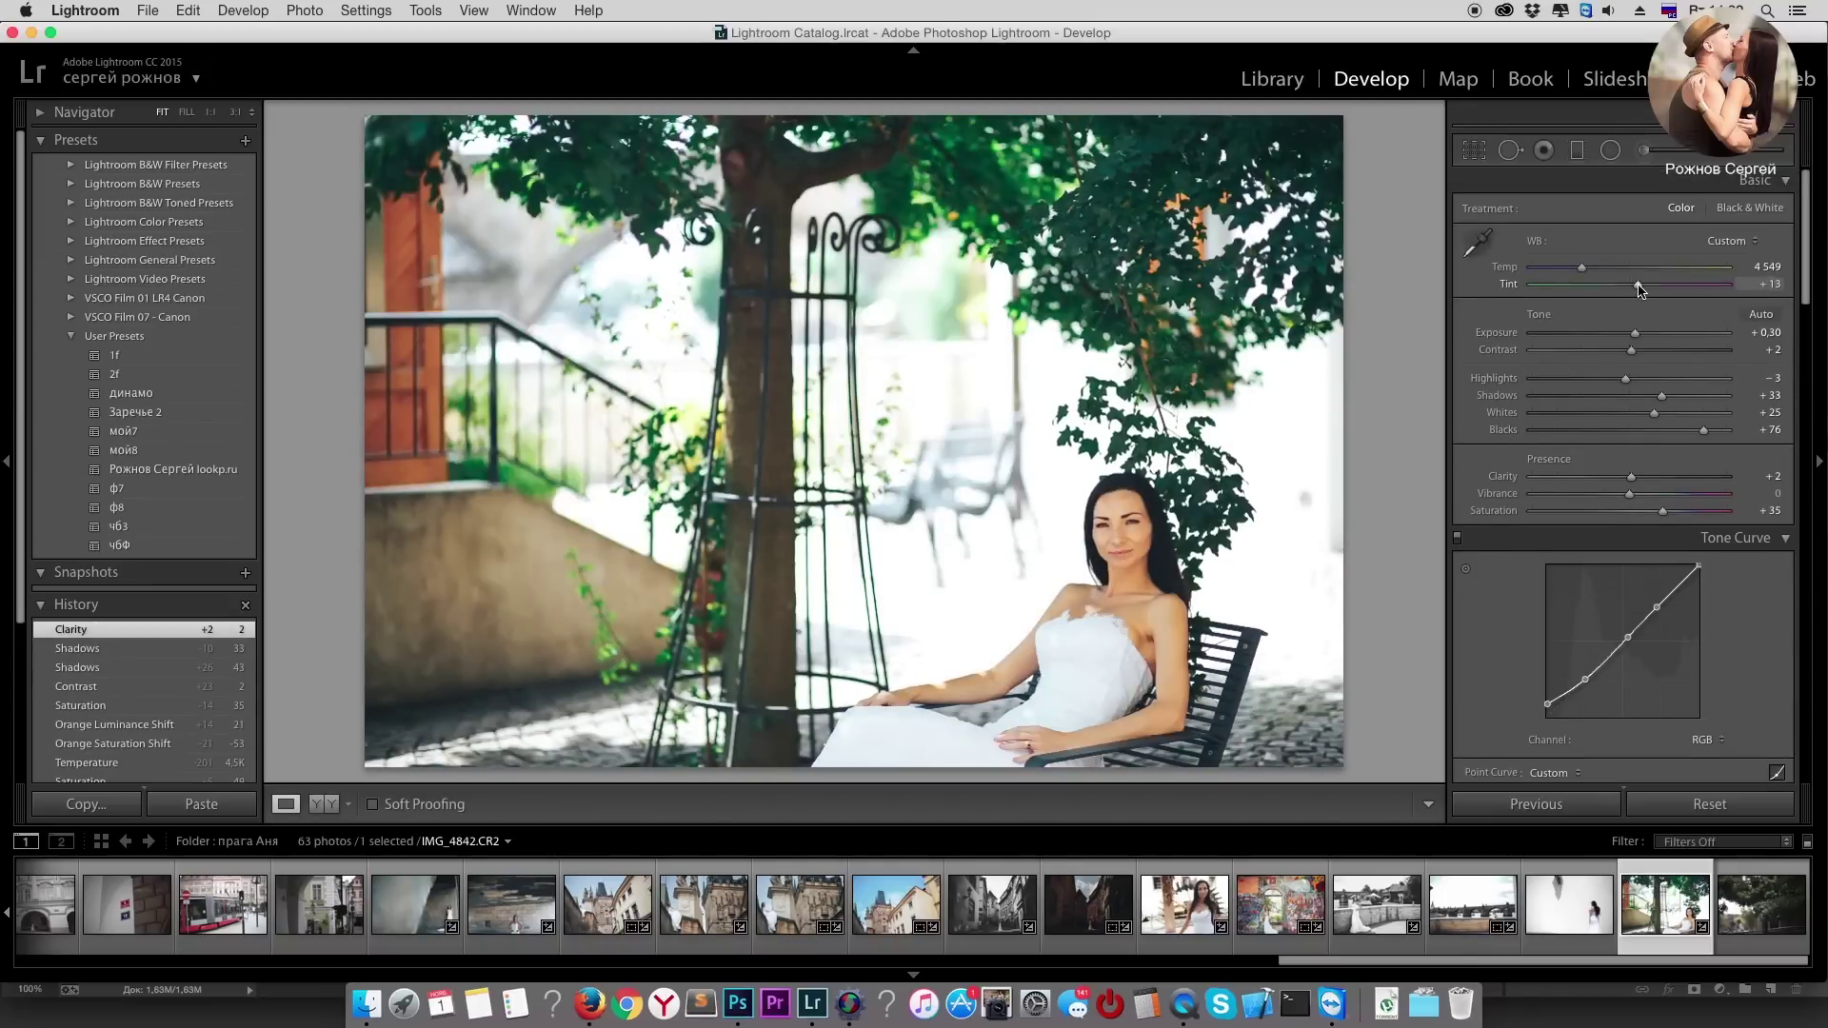
pyautogui.moveTo(1638, 289); pyautogui.dragTo(1637, 290)
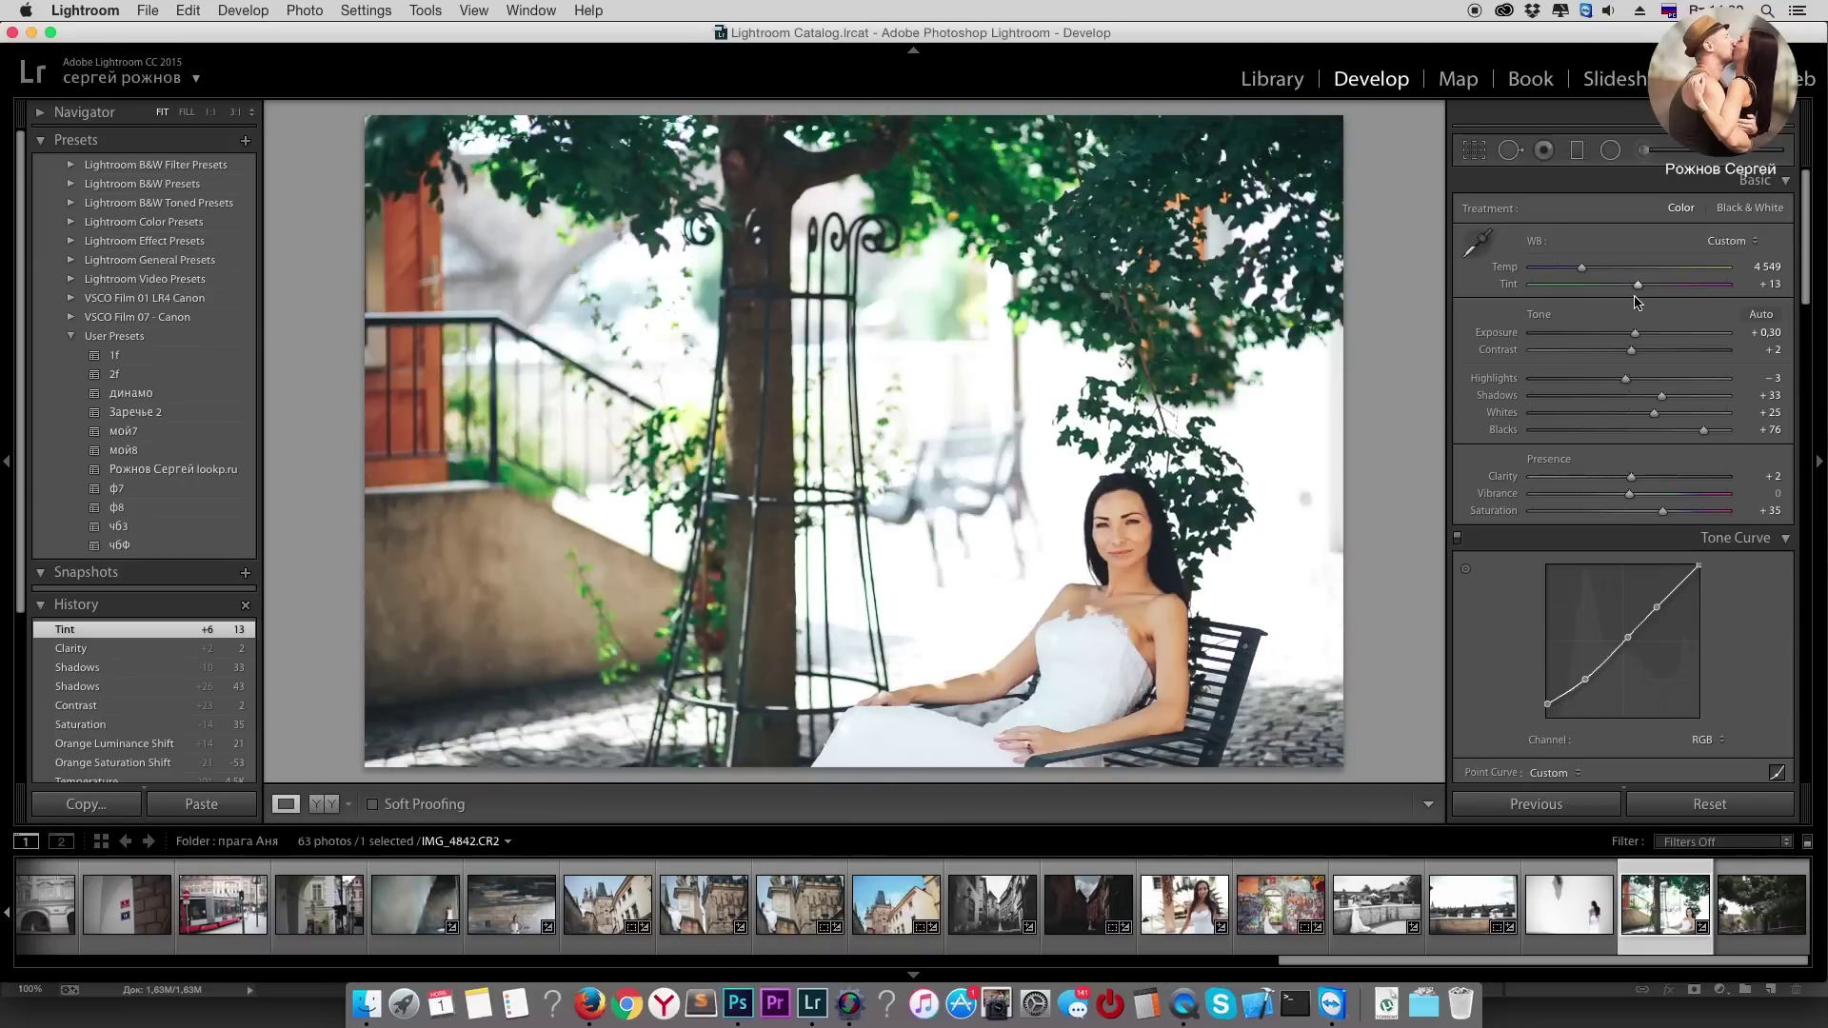
pyautogui.moveTo(1625, 378); pyautogui.dragTo(1608, 378)
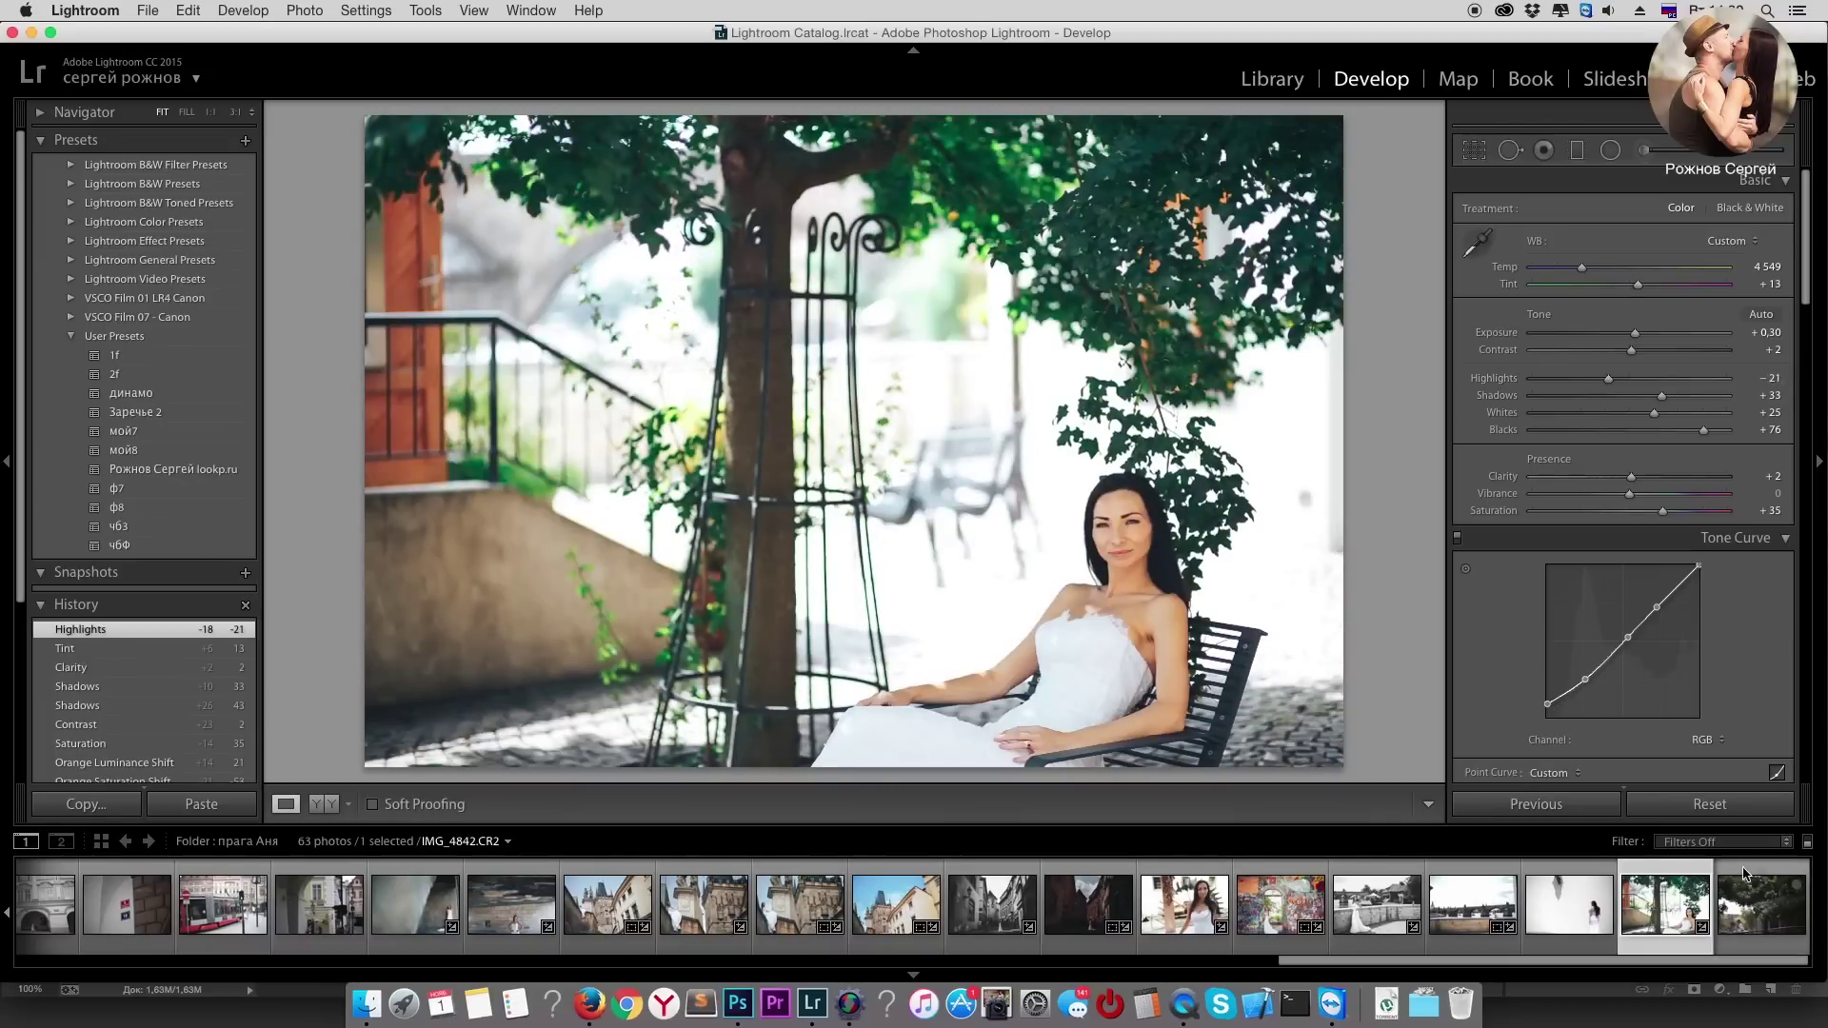
pyautogui.click(1780, 906)
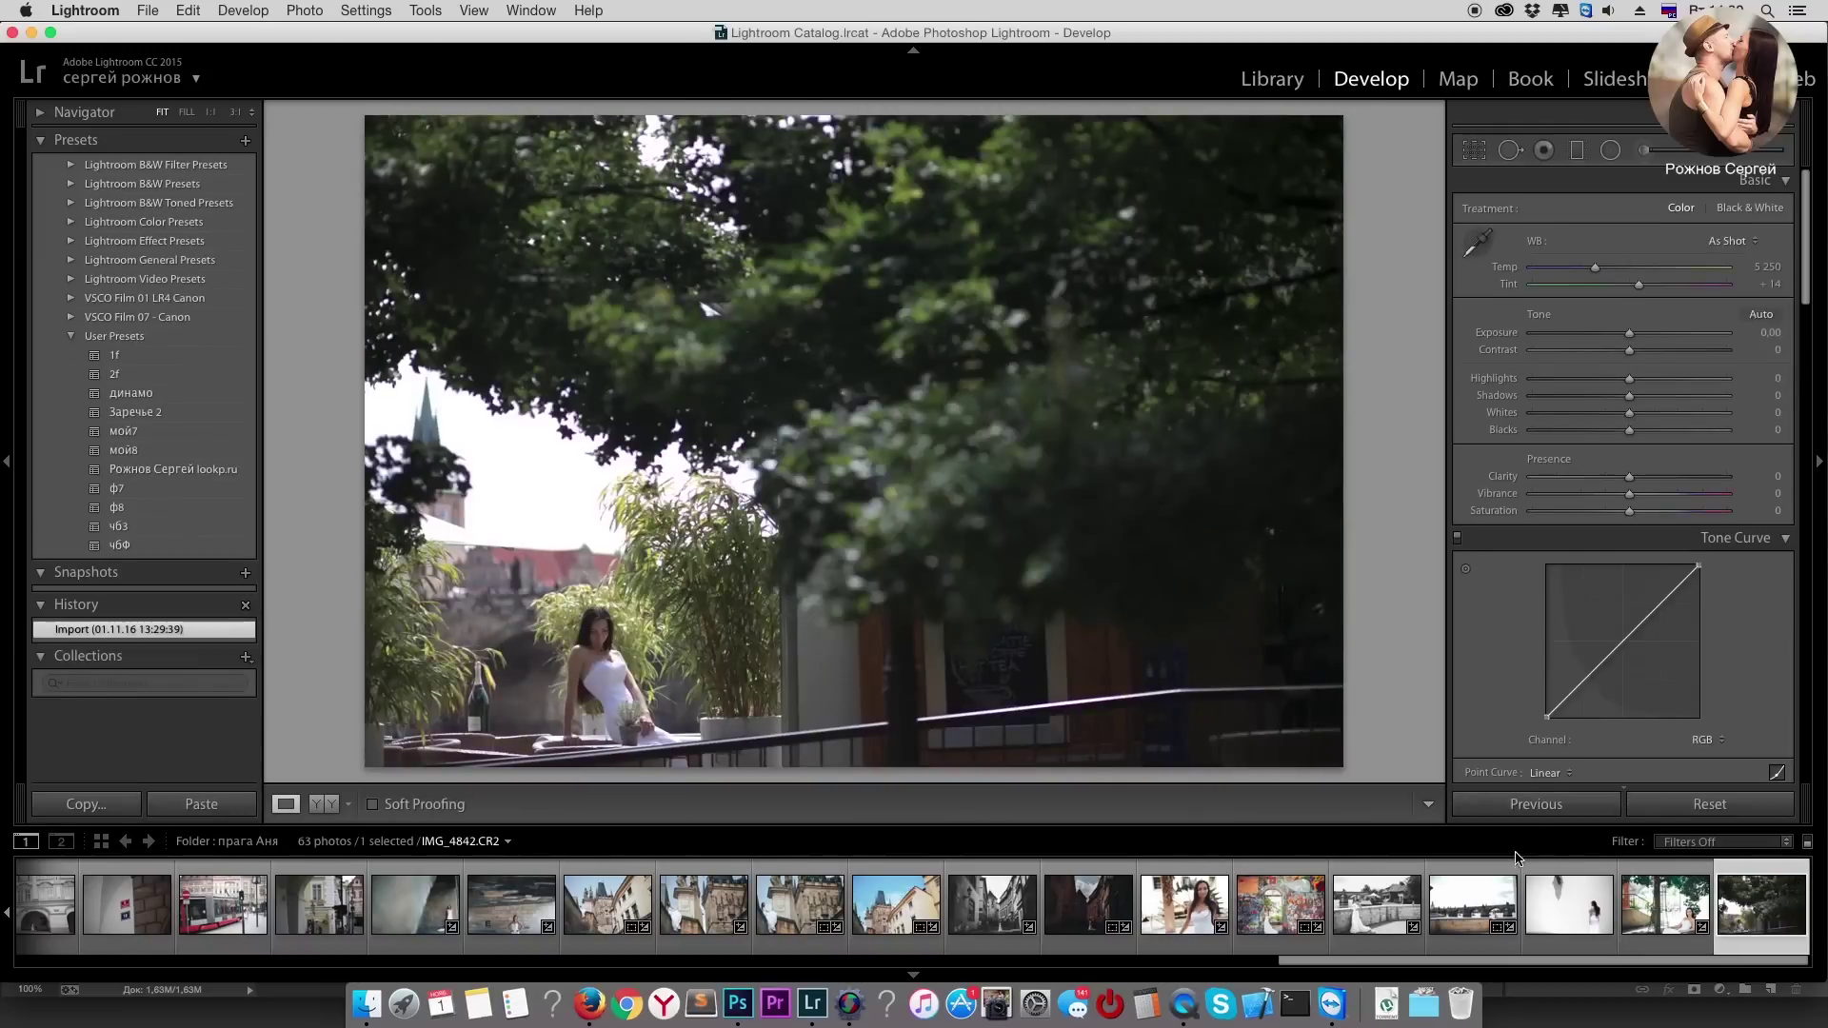
# Step: Apply the author's preset to IMG_4850 with Highlights -21, Shadows +67 and Exposure +0.45
pyautogui.click(177, 470)
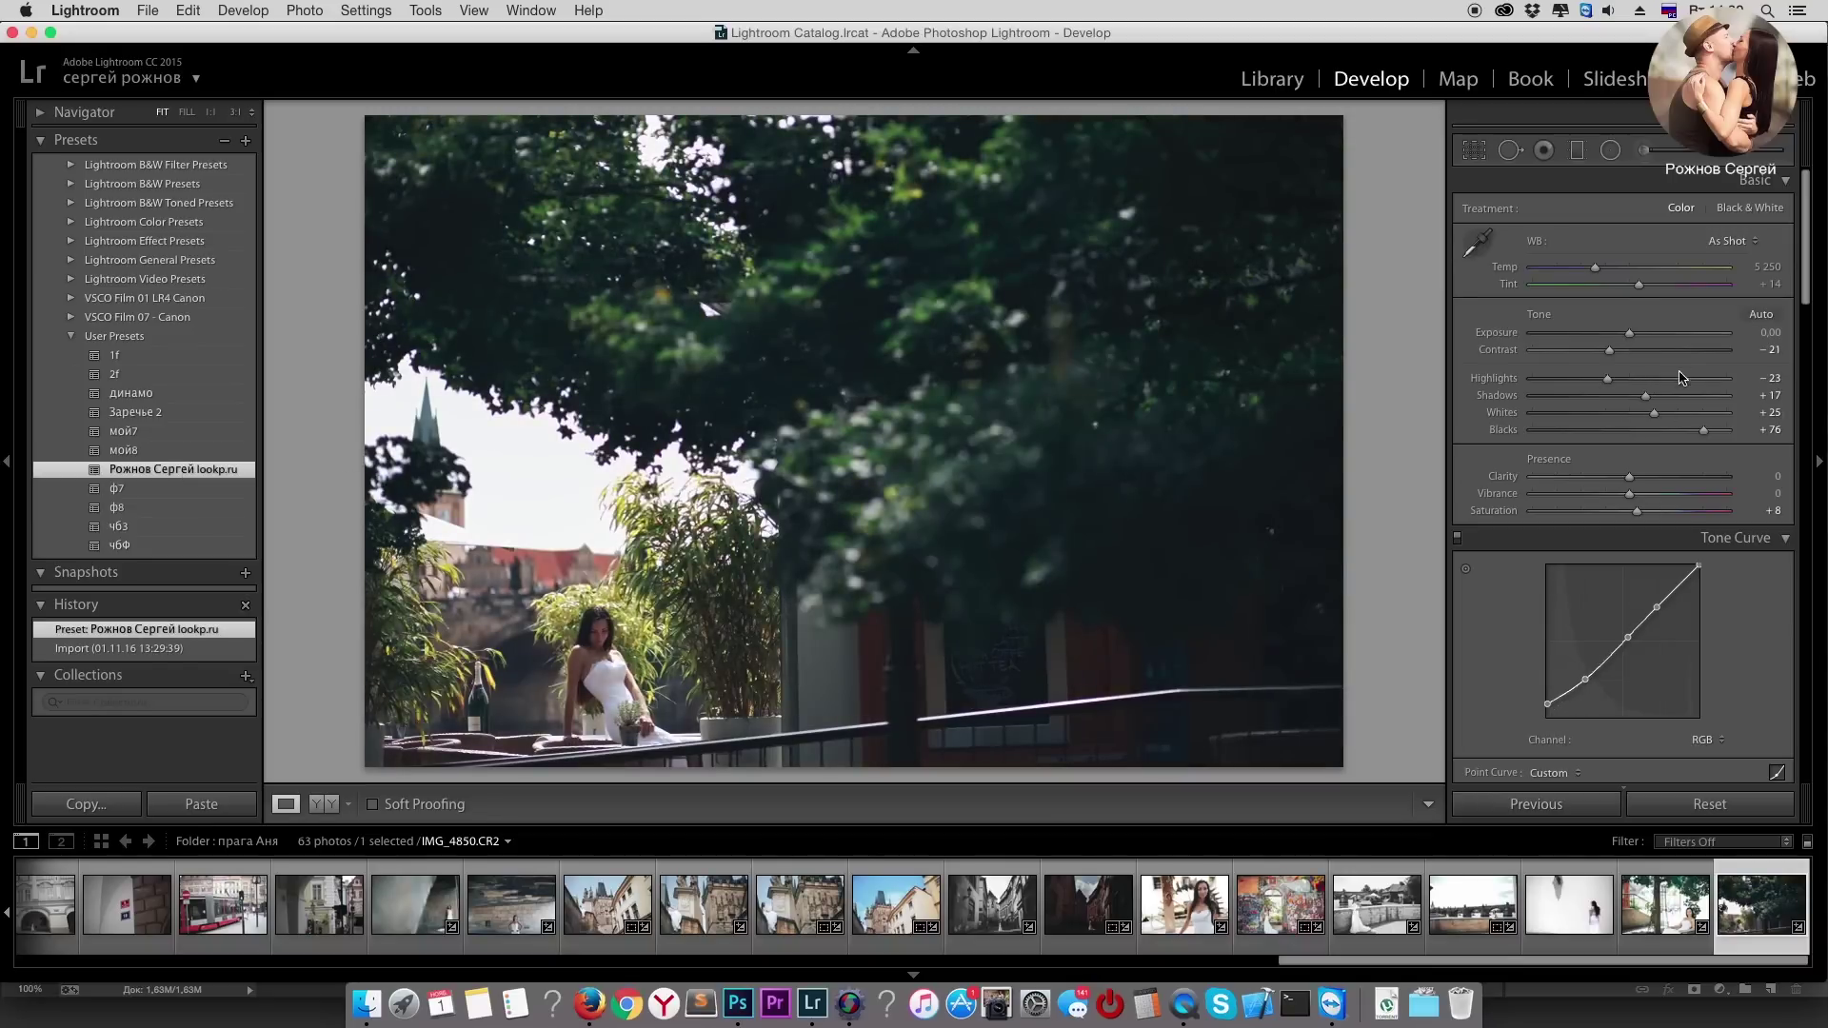
pyautogui.moveTo(1607, 378)
pyautogui.mouseDown()
pyautogui.moveTo(1578, 378)
pyautogui.moveTo(1694, 396)
pyautogui.mouseUp()
pyautogui.moveTo(1628, 336); pyautogui.dragTo(1638, 347)
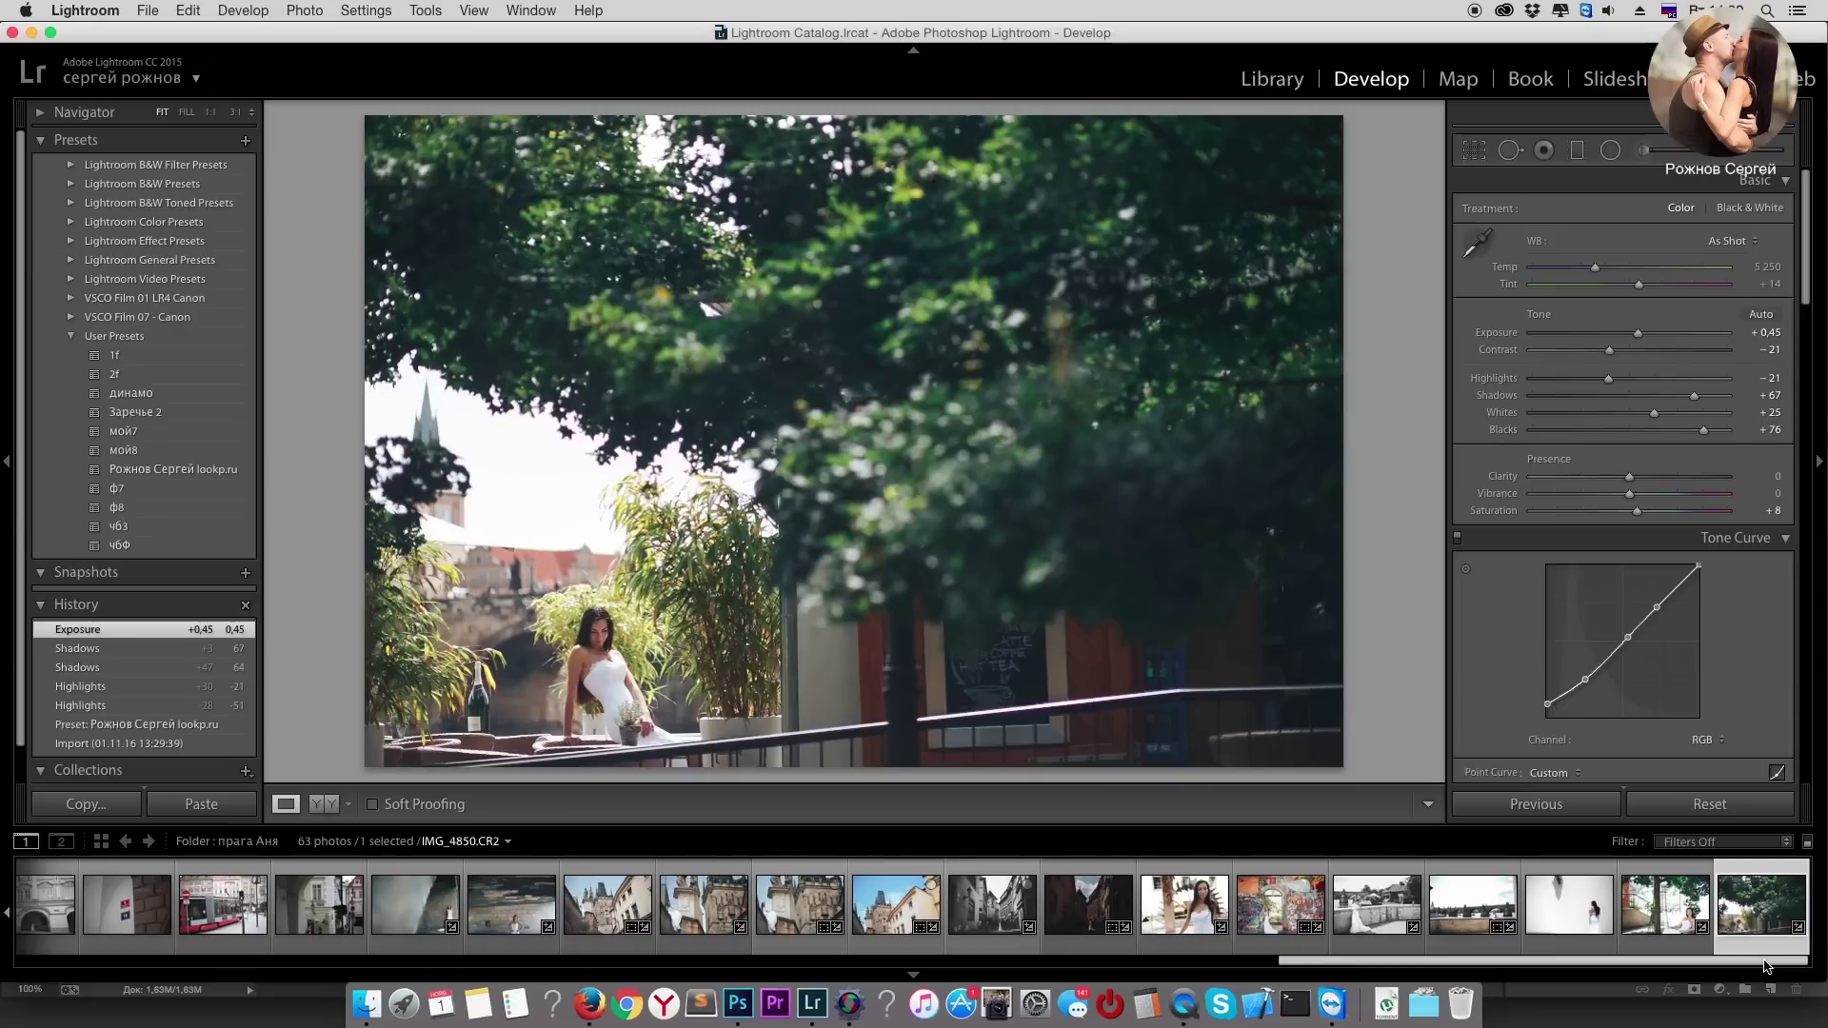
pyautogui.moveTo(1782, 967)
pyautogui.mouseDown()
pyautogui.moveTo(1751, 967)
pyautogui.moveTo(1822, 969)
pyautogui.mouseUp()
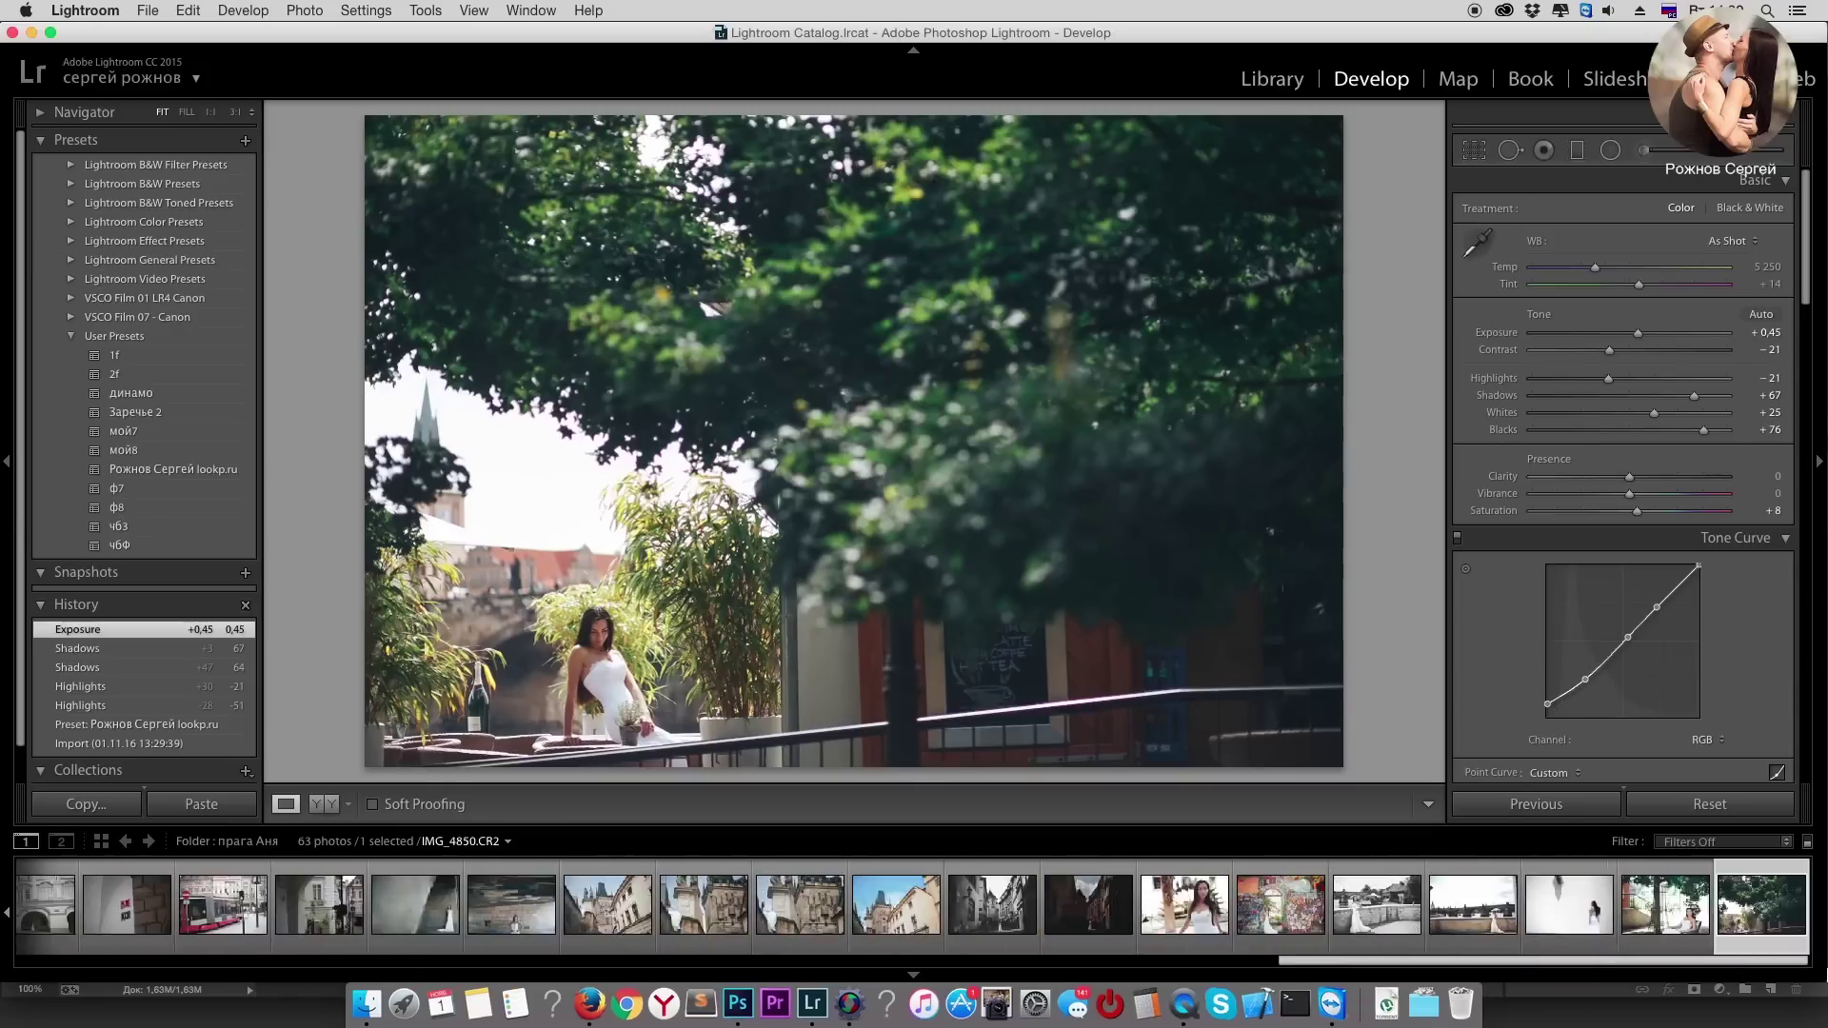
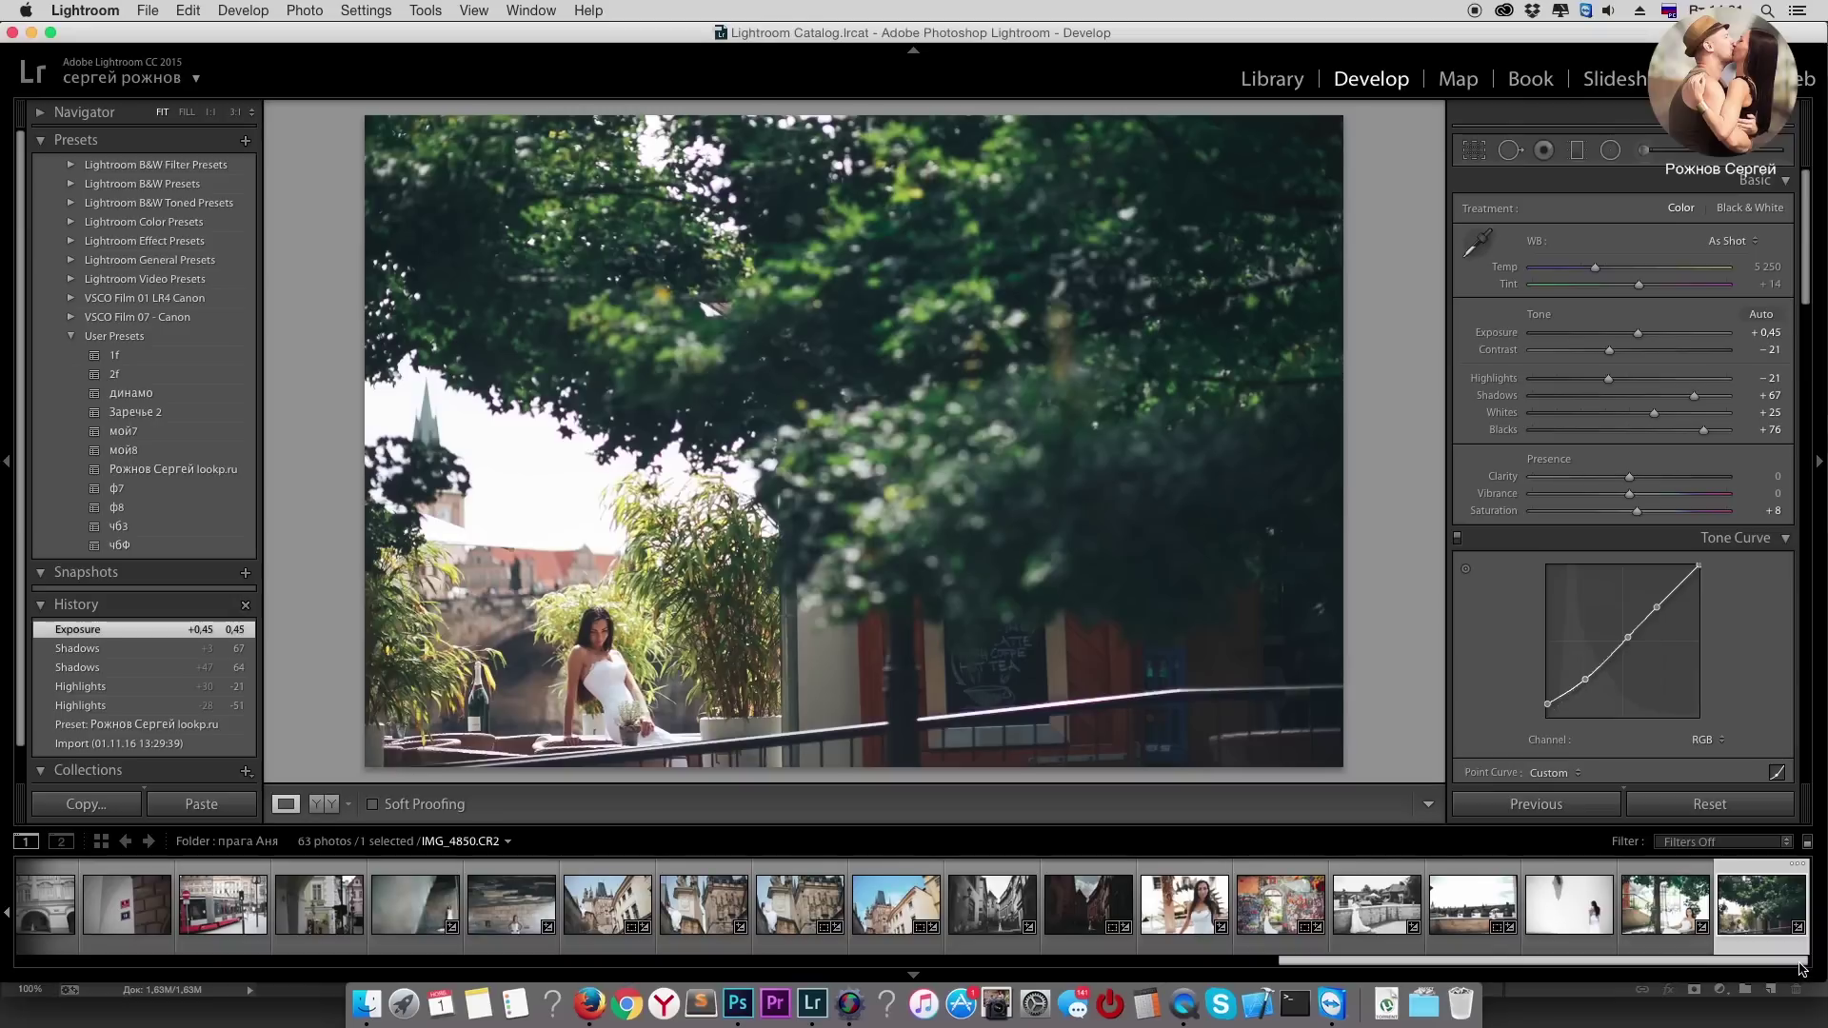
# Step: Scroll through the Lightroom filmstrip, then bring up LookUP's world map of photo-shoot locations in Firefox
pyautogui.moveTo(1800, 968); pyautogui.dragTo(514, 1009)
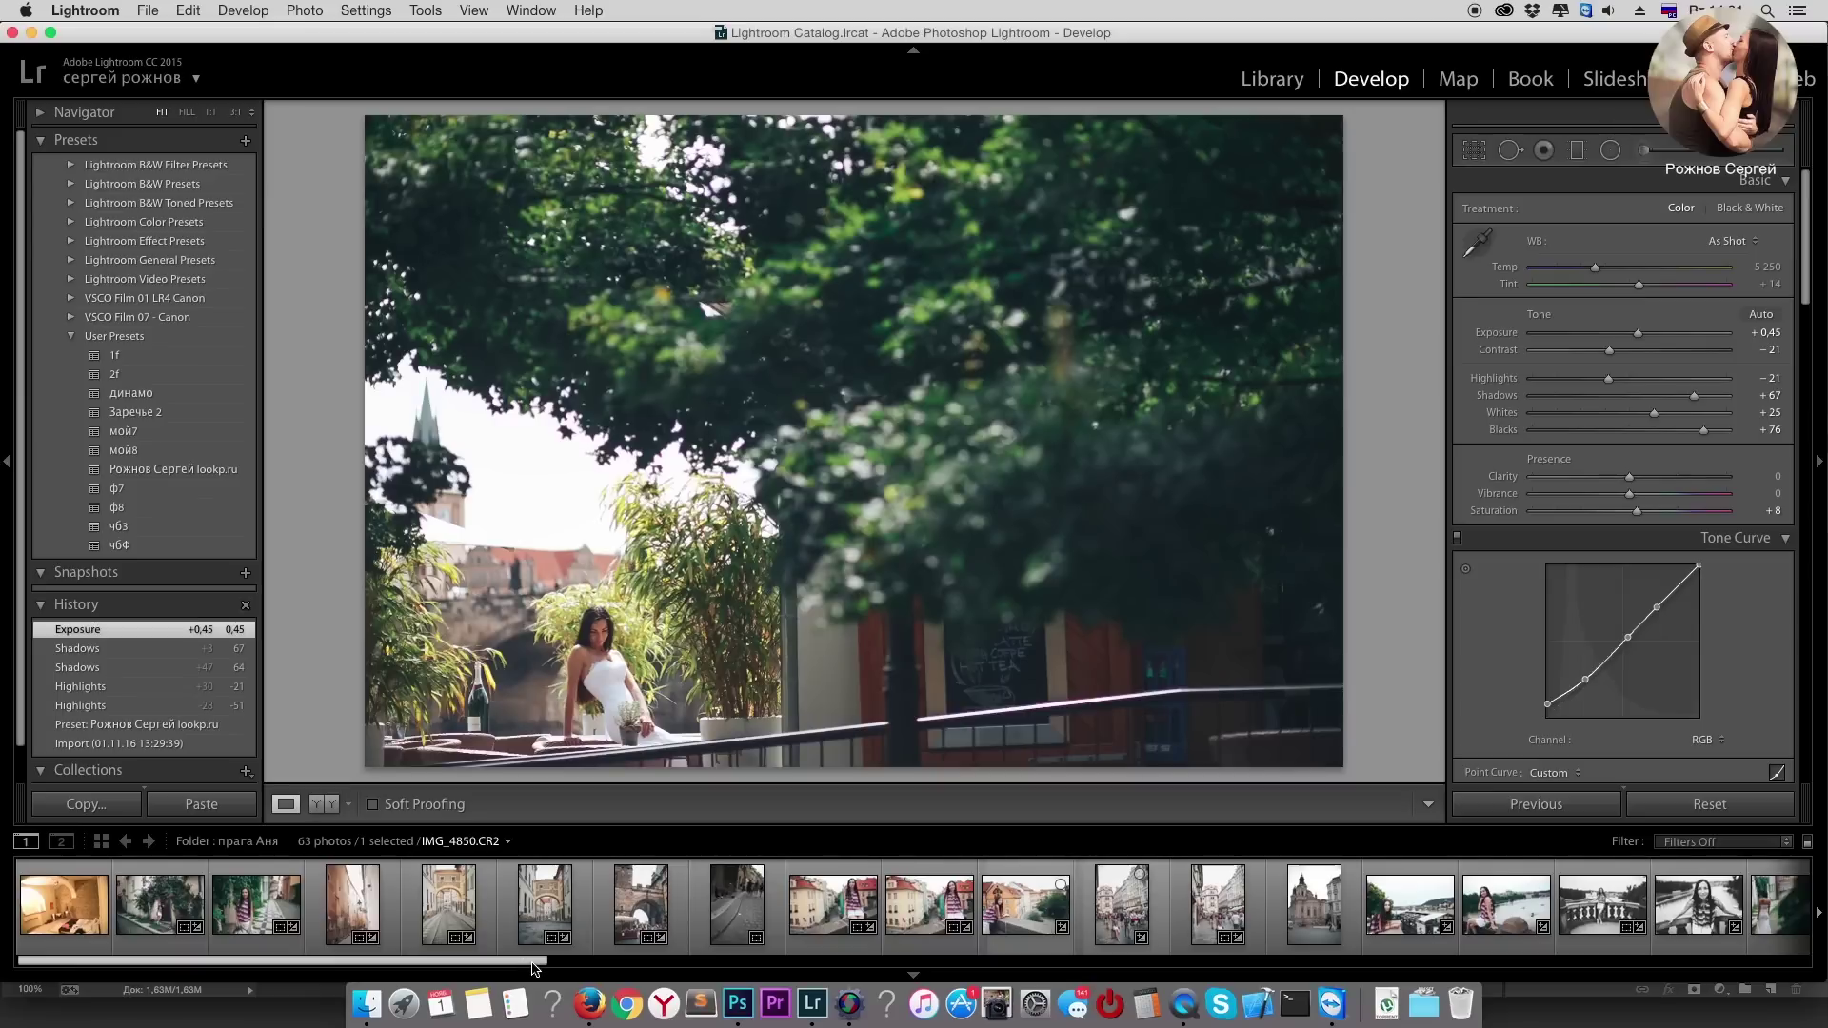
pyautogui.moveTo(529, 968); pyautogui.dragTo(575, 1000)
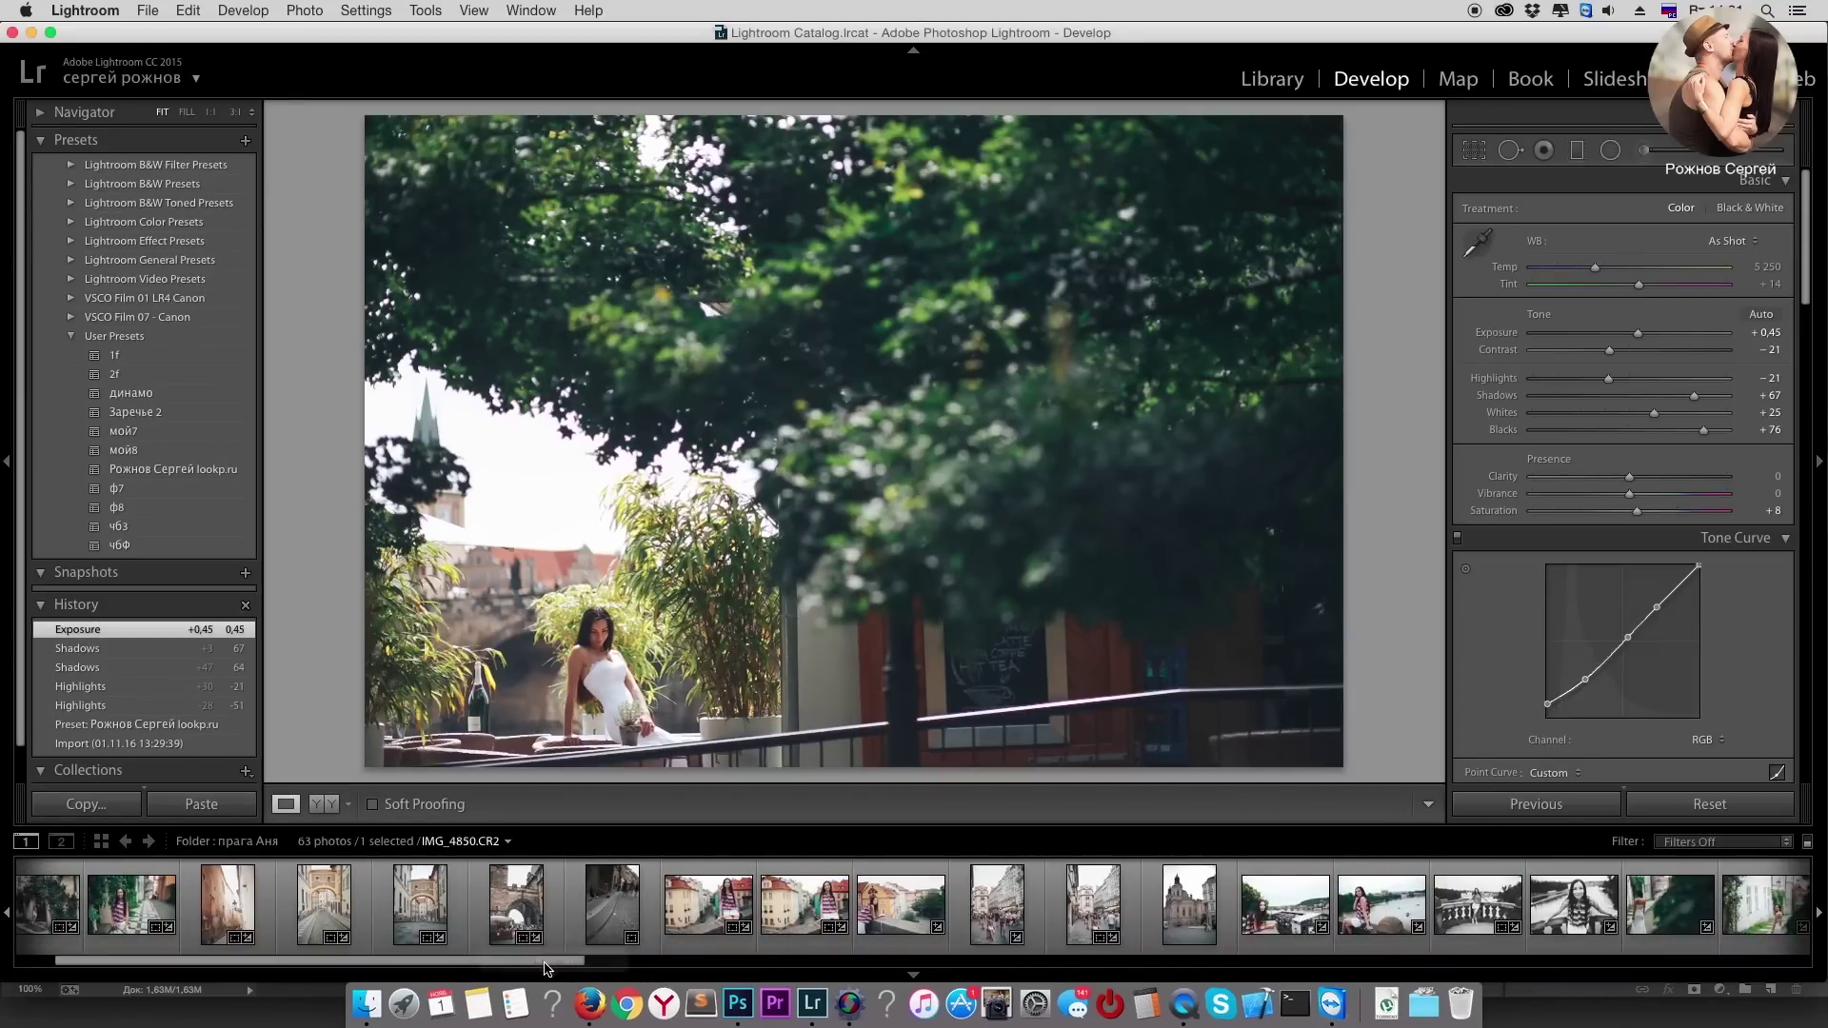
pyautogui.moveTo(575, 999); pyautogui.dragTo(670, 975)
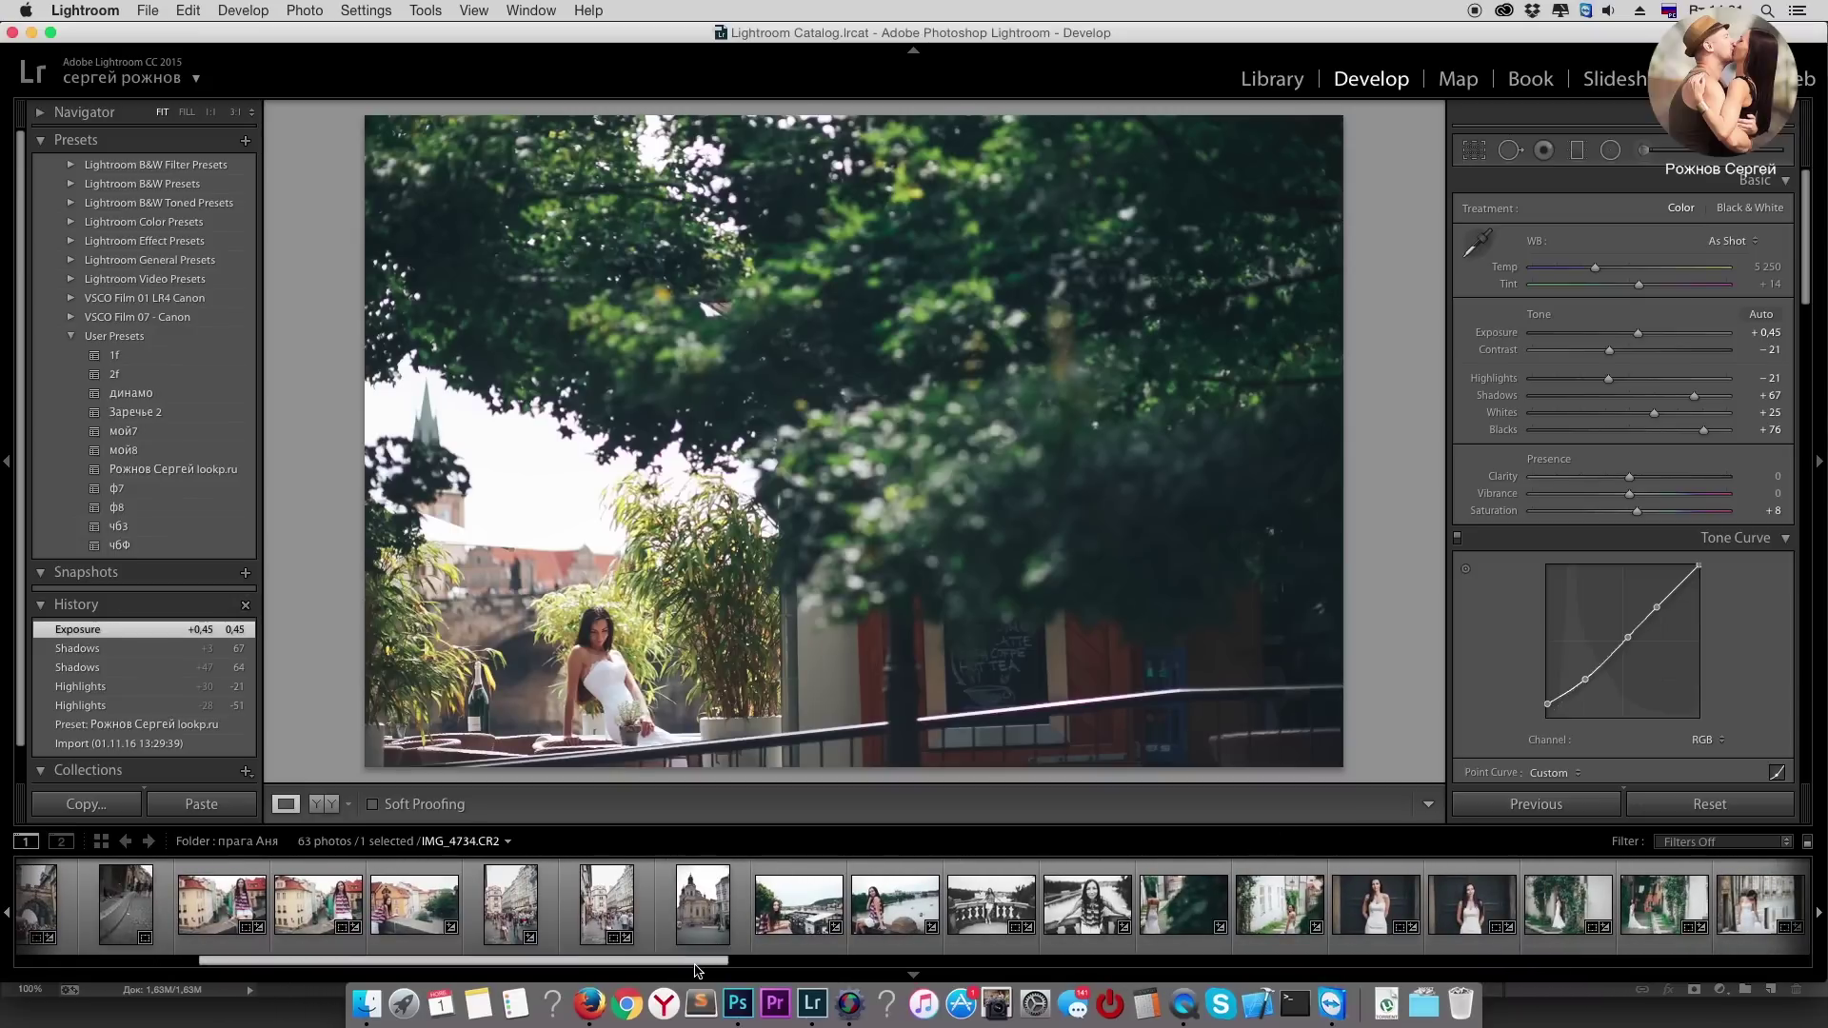
pyautogui.scroll(-1, 728, 976)
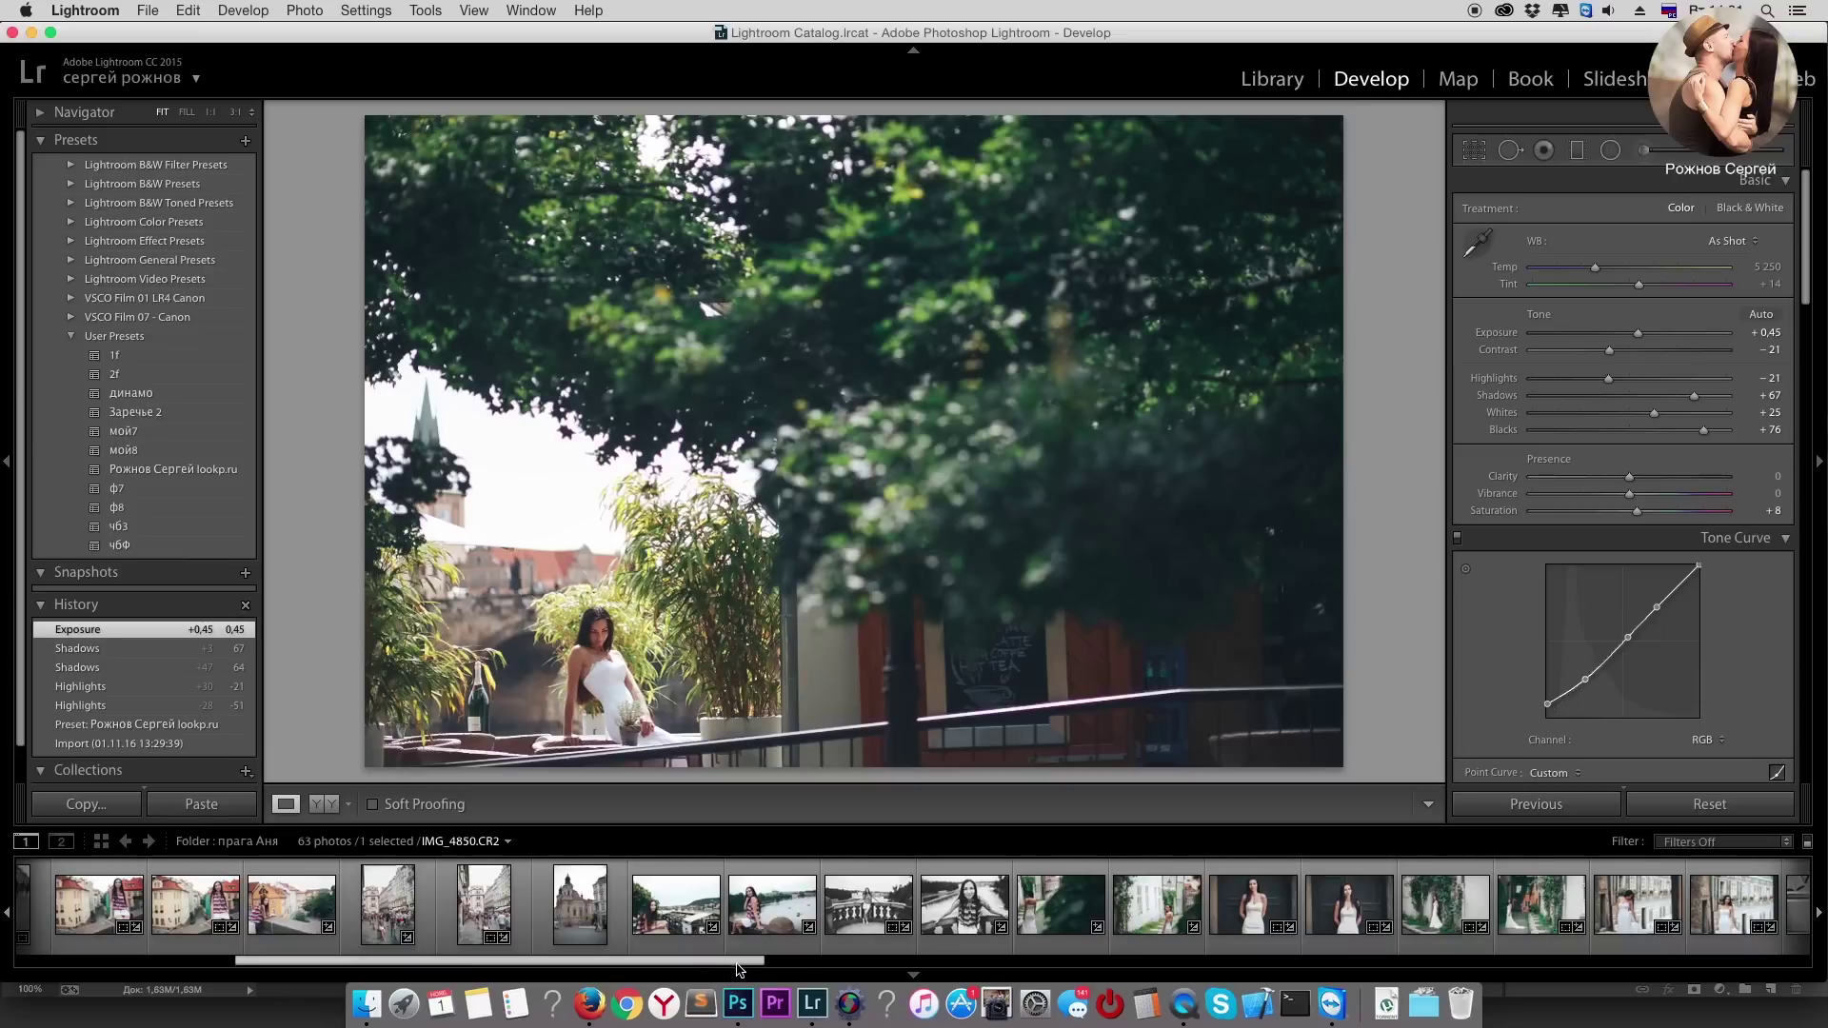
pyautogui.moveTo(730, 976); pyautogui.dragTo(804, 978)
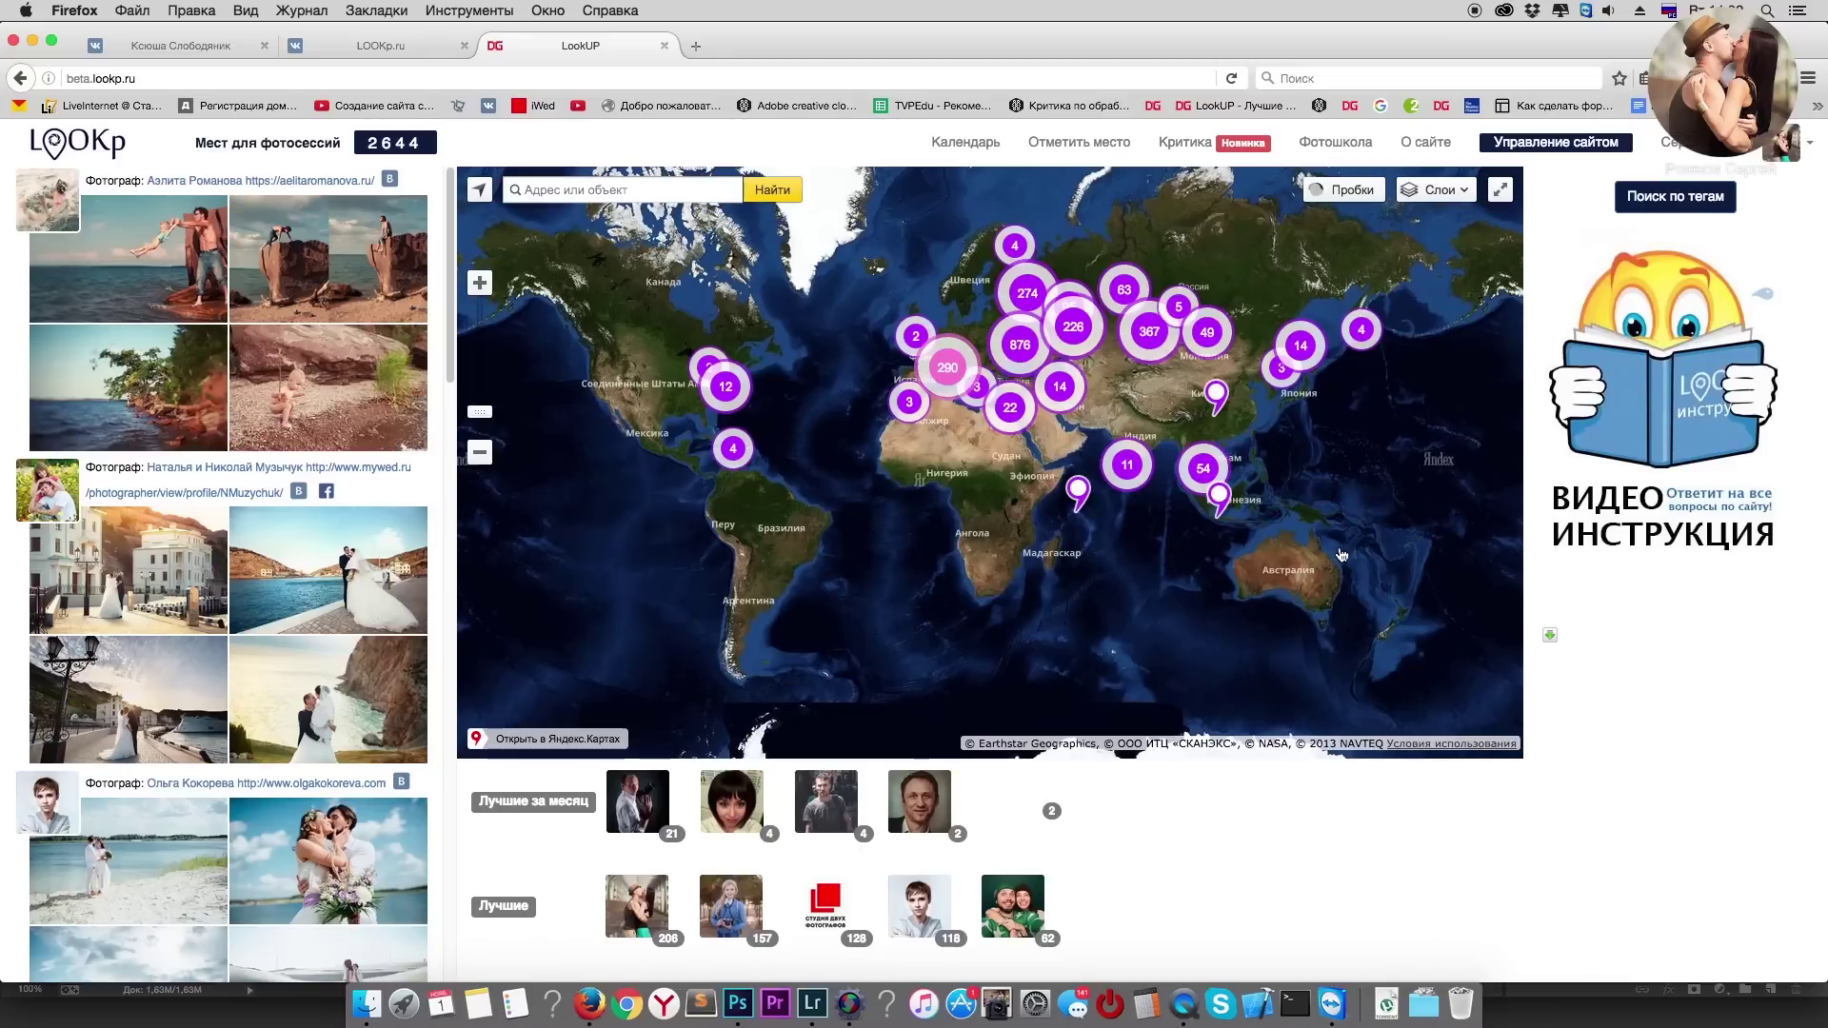
# Step: Jump the LookUP map to the Barcelona cluster and scroll through its photographers' gallery feed
pyautogui.click(950, 373)
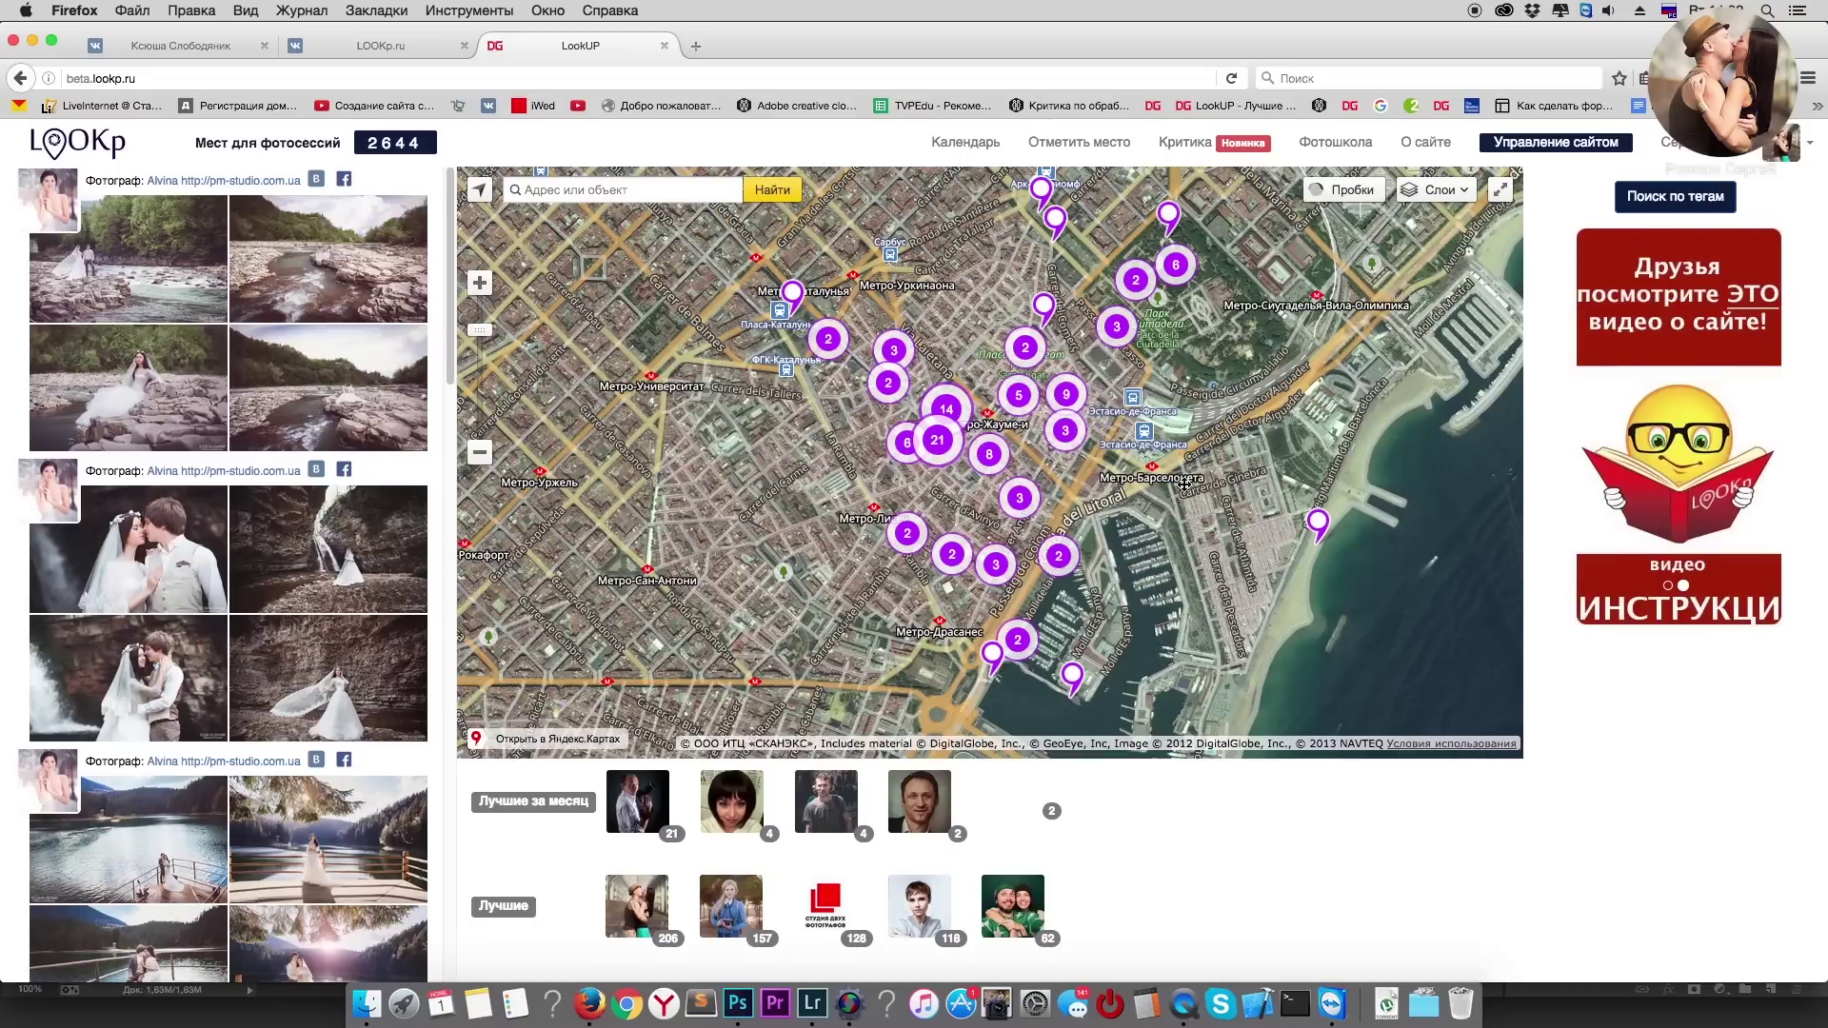
pyautogui.scroll(-4, 286, 619)
pyautogui.scroll(-5, 286, 619)
pyautogui.scroll(-4, 286, 619)
pyautogui.scroll(-4, 285, 622)
pyautogui.scroll(-4, 286, 621)
pyautogui.scroll(-4, 285, 622)
pyautogui.scroll(-3, 285, 622)
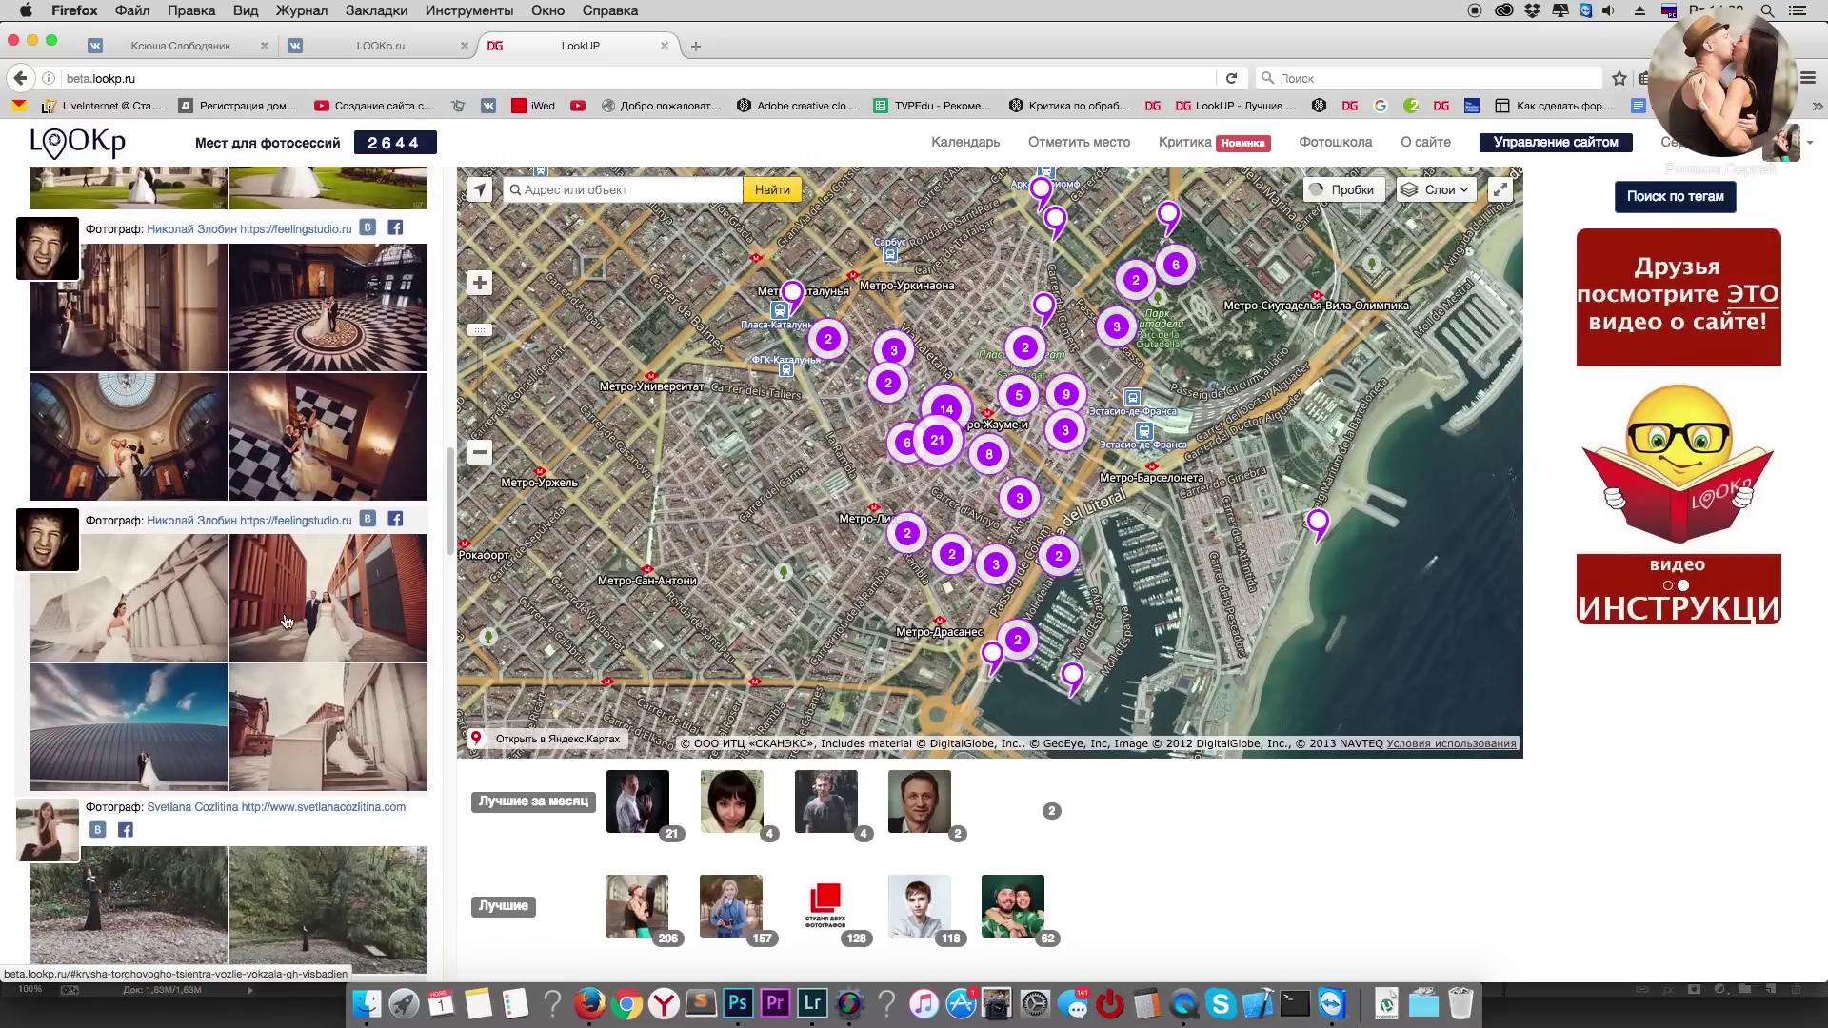
# Step: Zoom further into central Barcelona and open an untitled location post with four street photos
pyautogui.scroll(1, 1067, 381)
pyautogui.scroll(2, 1066, 381)
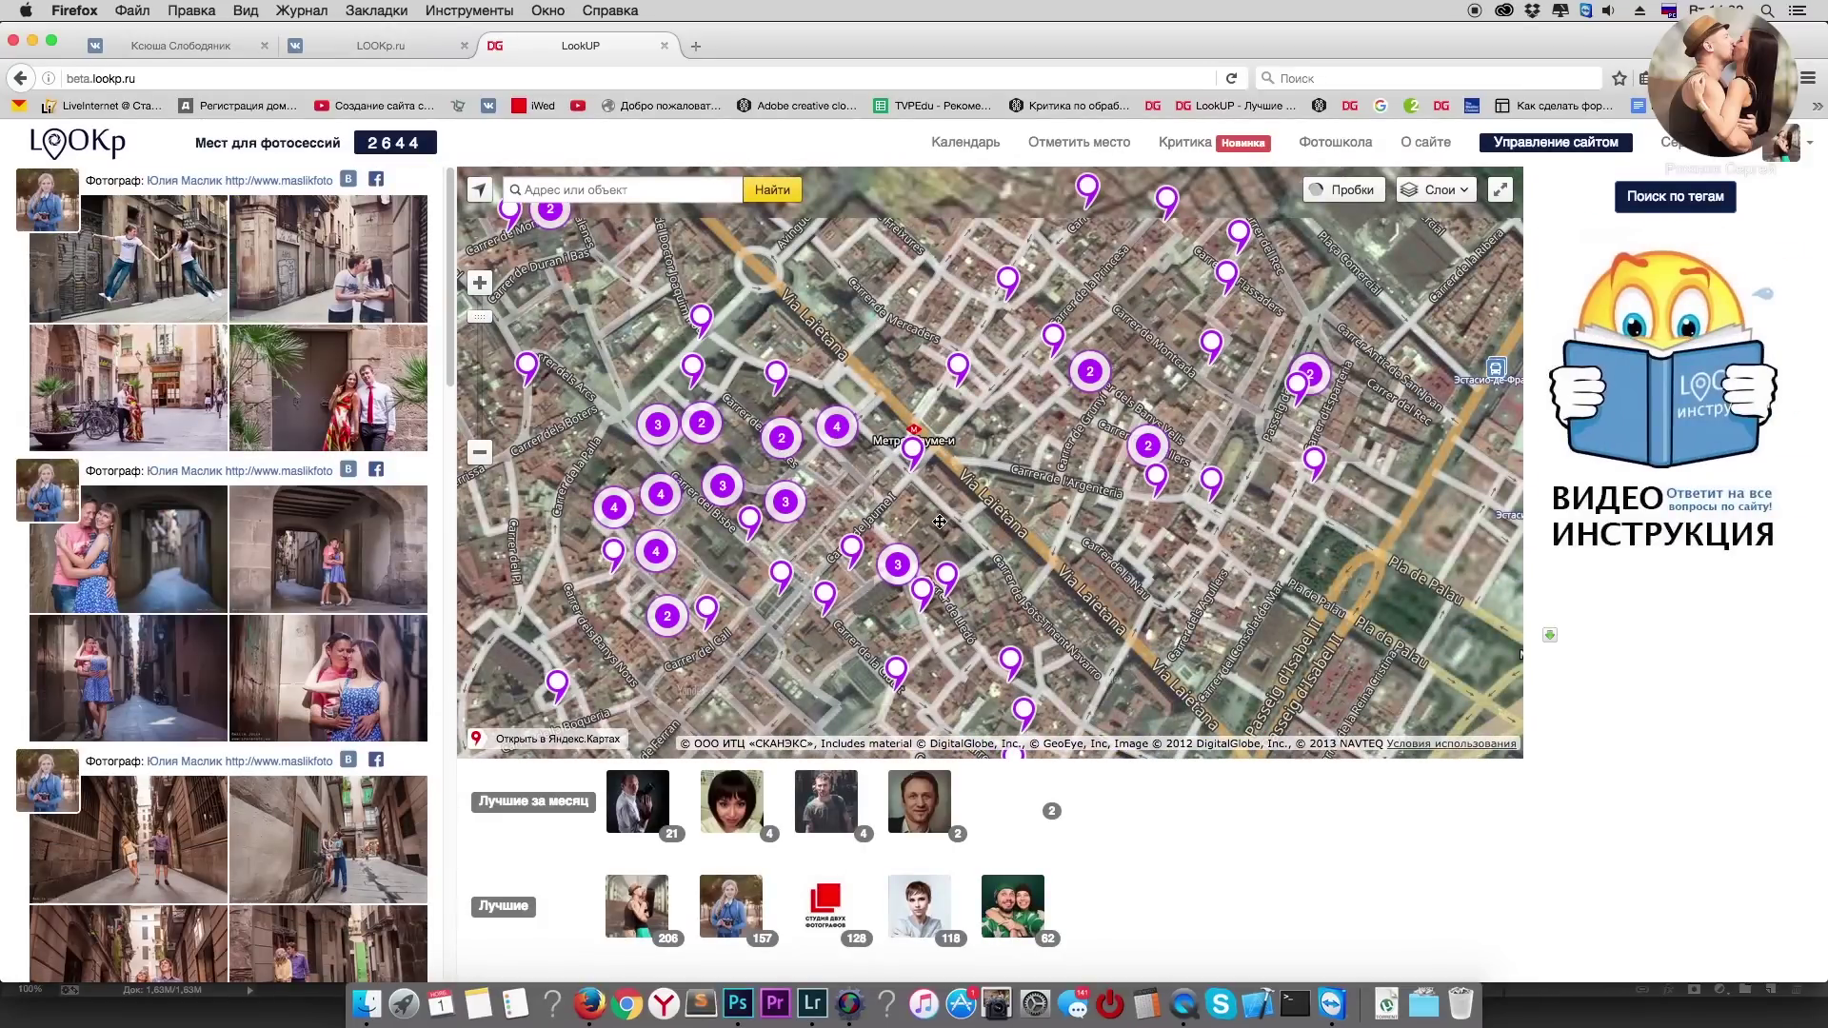
pyautogui.click(1062, 492)
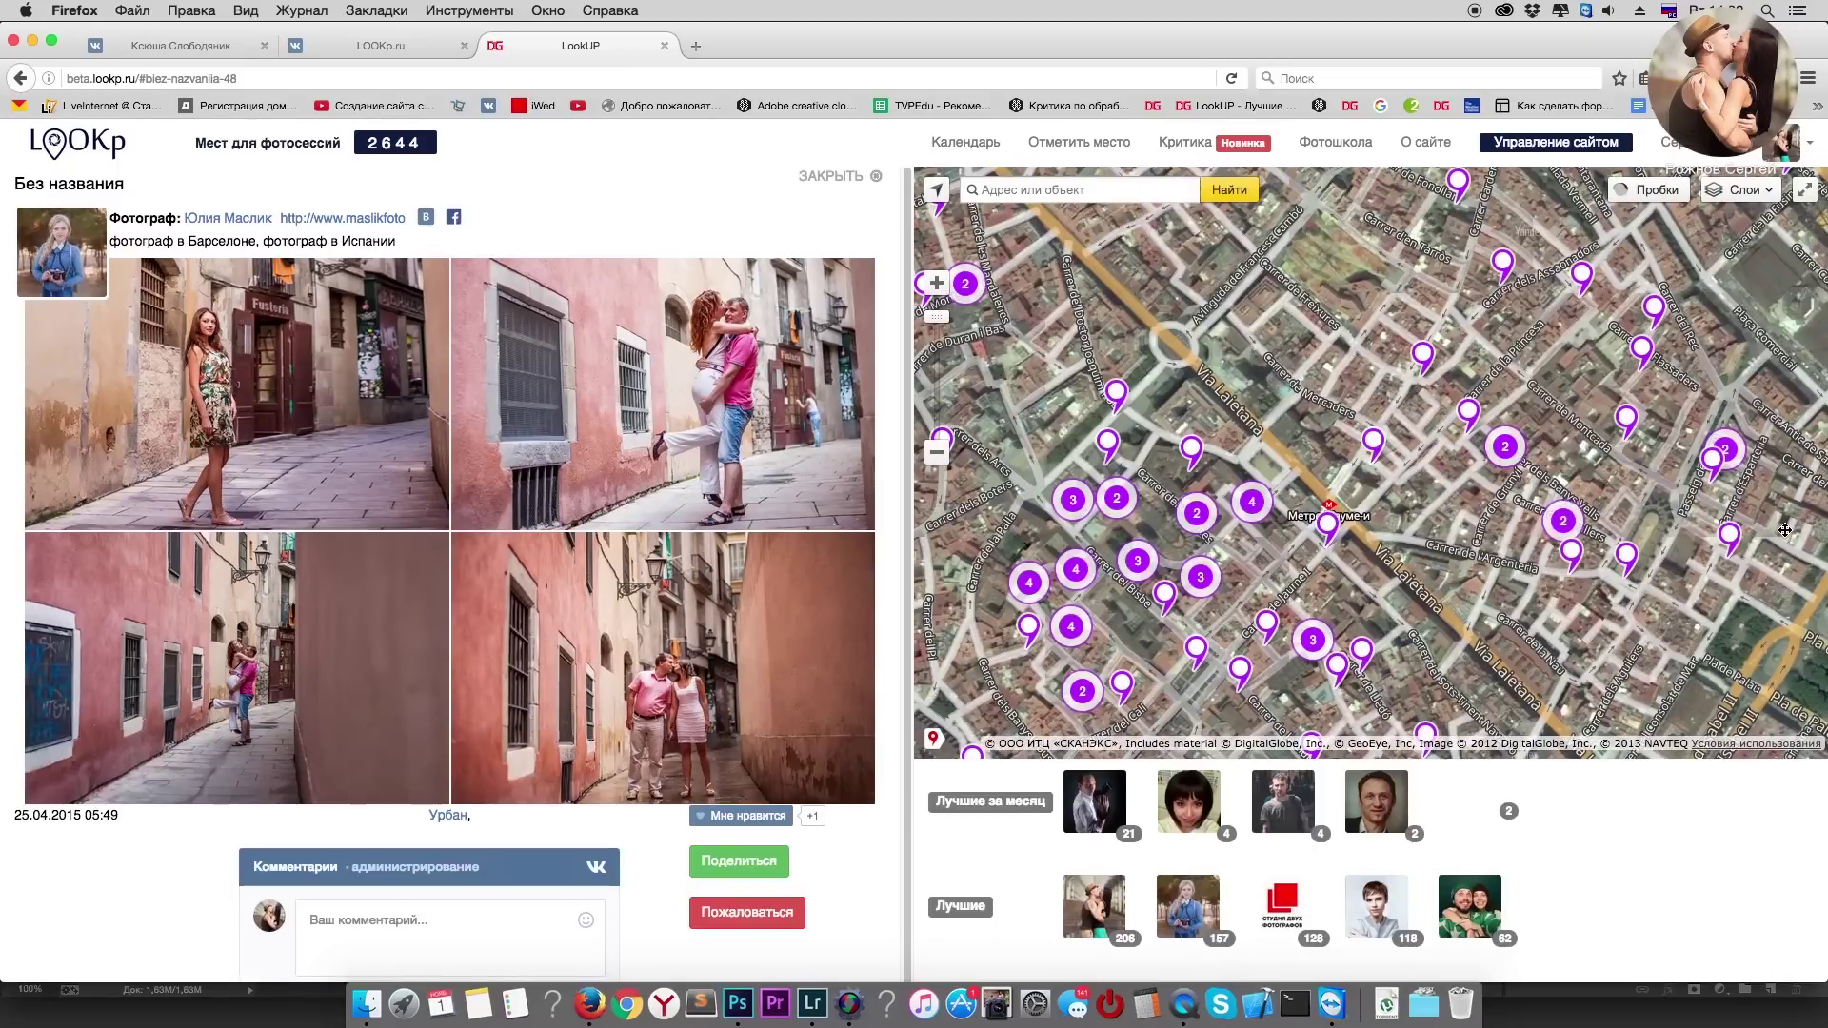
# Step: Browse LookUP's Критика page of top critics and best photos, then minimize Firefox back to Lightroom
pyautogui.click(1181, 145)
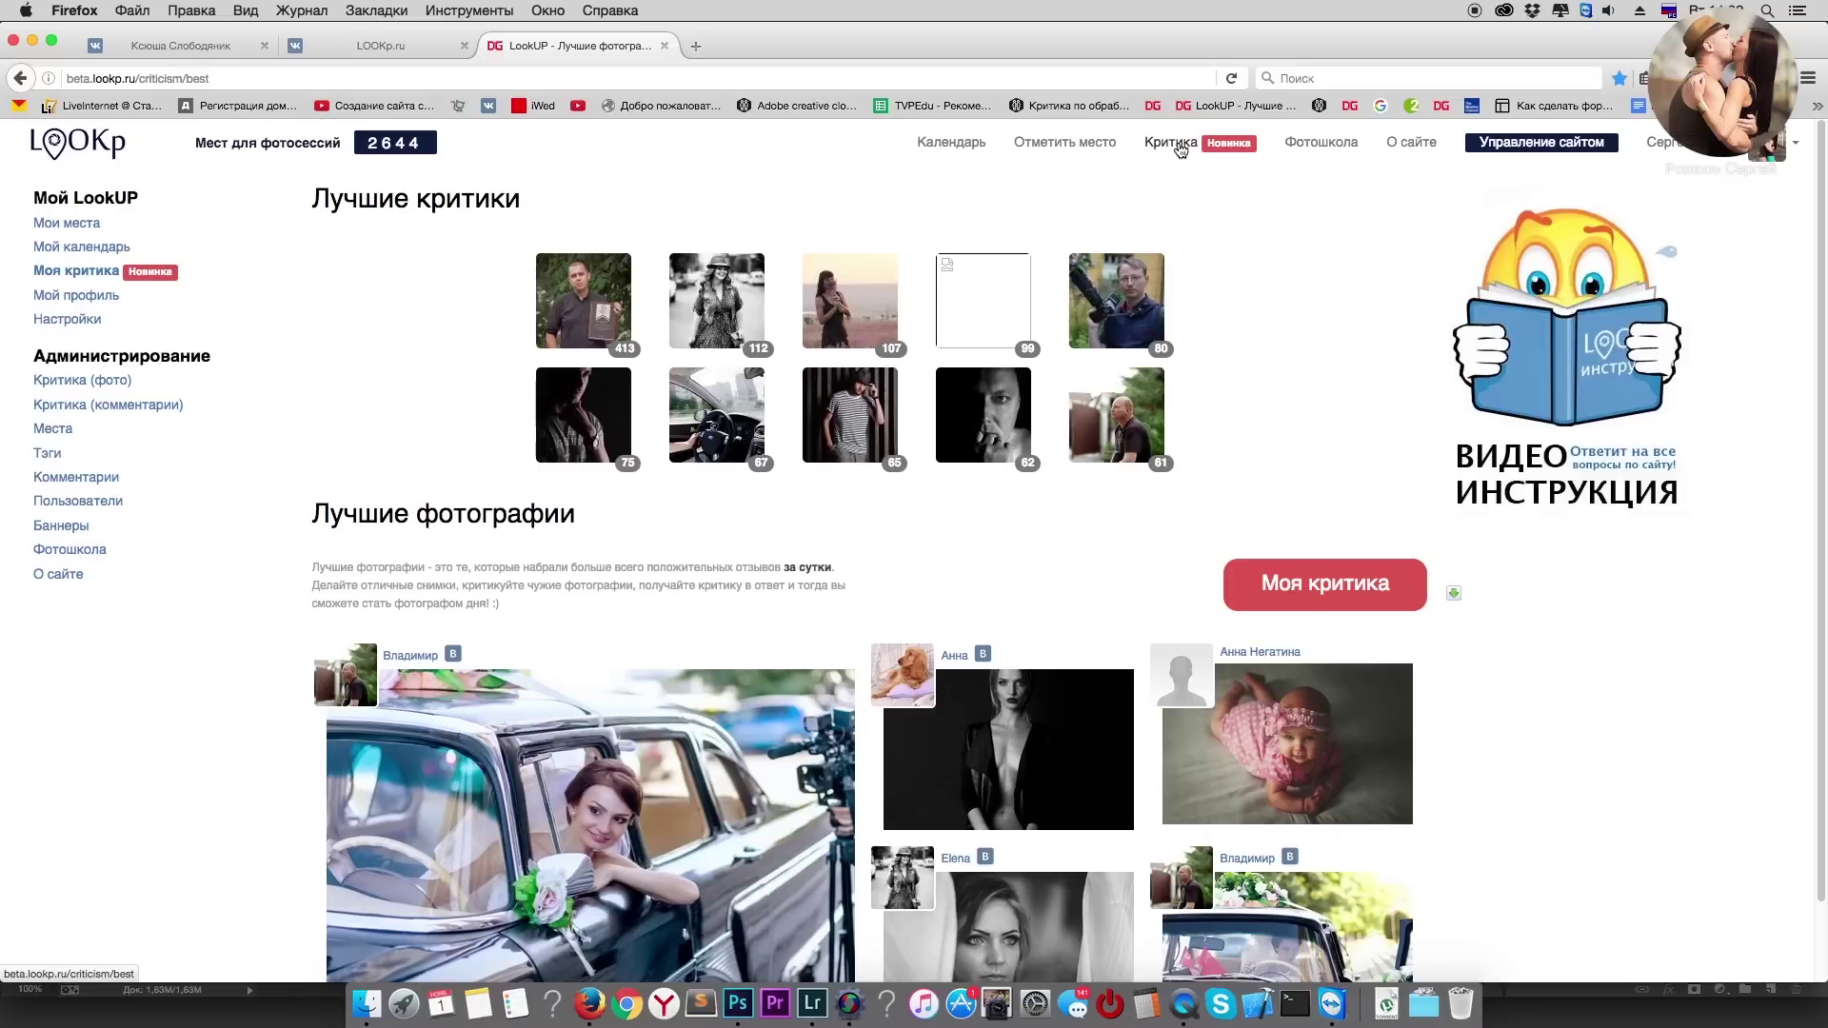
pyautogui.scroll(-2, 1717, 800)
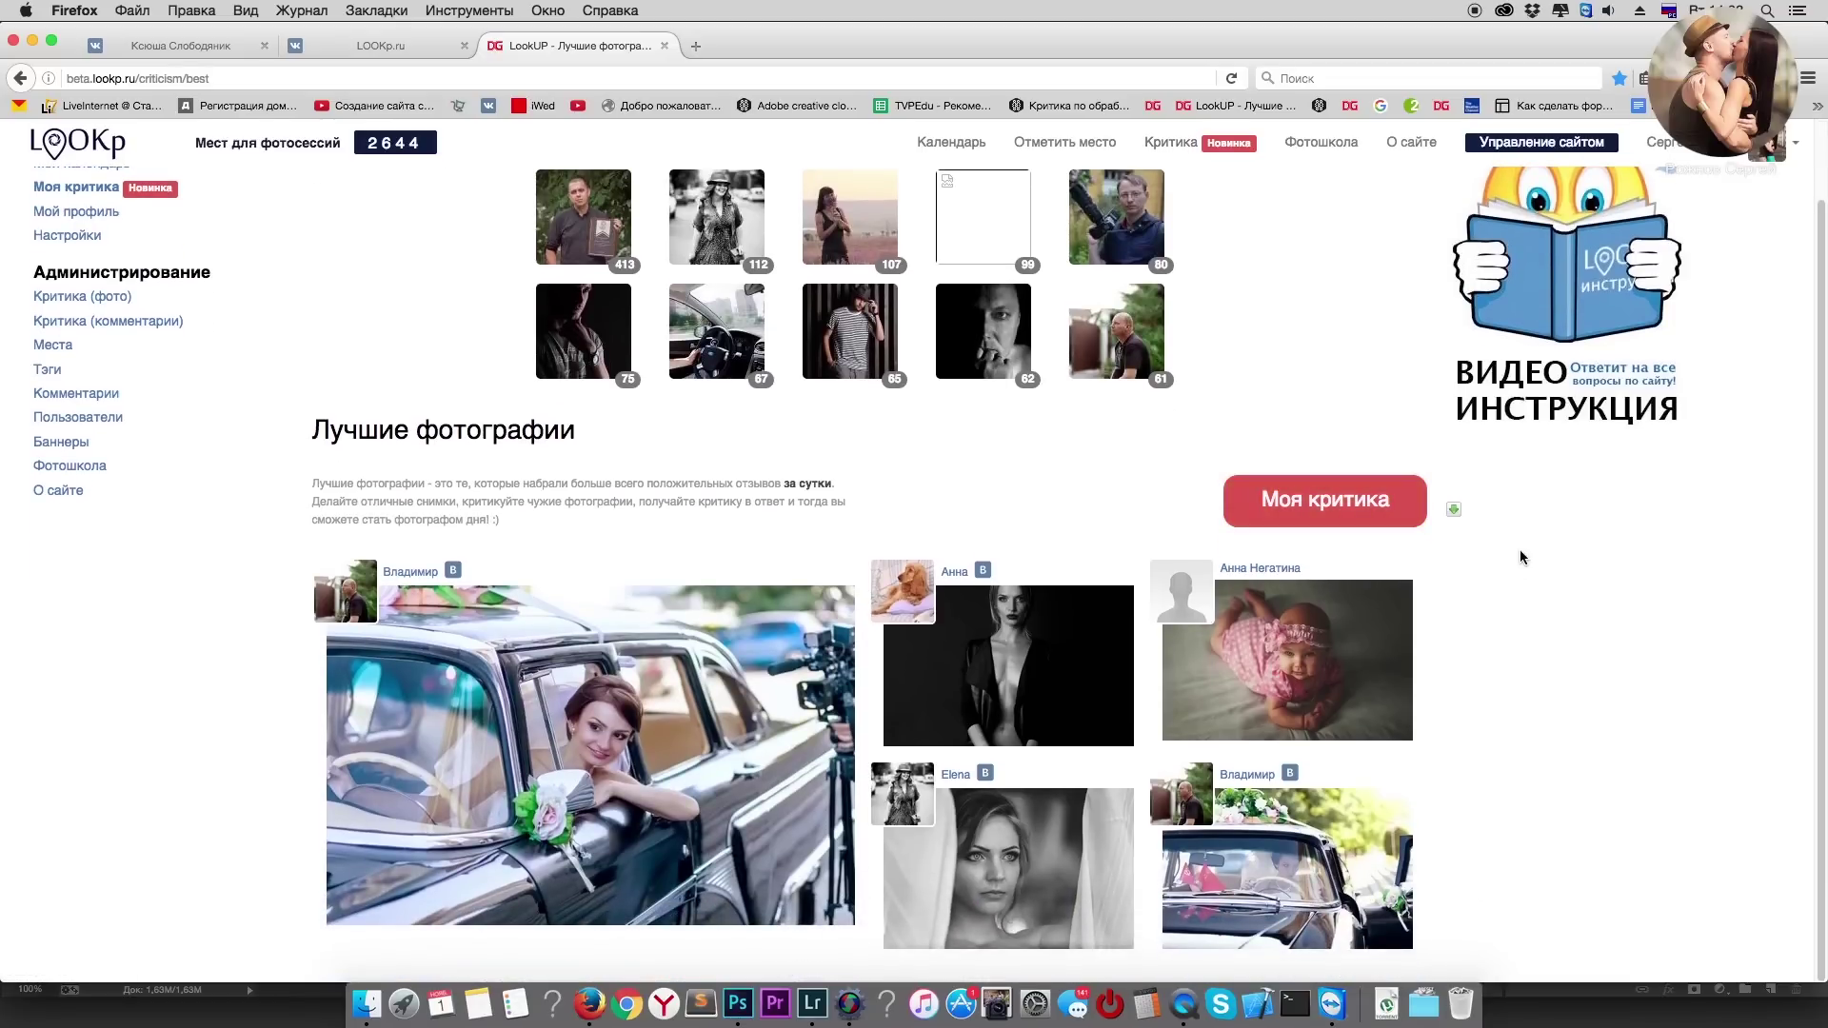
pyautogui.click(32, 42)
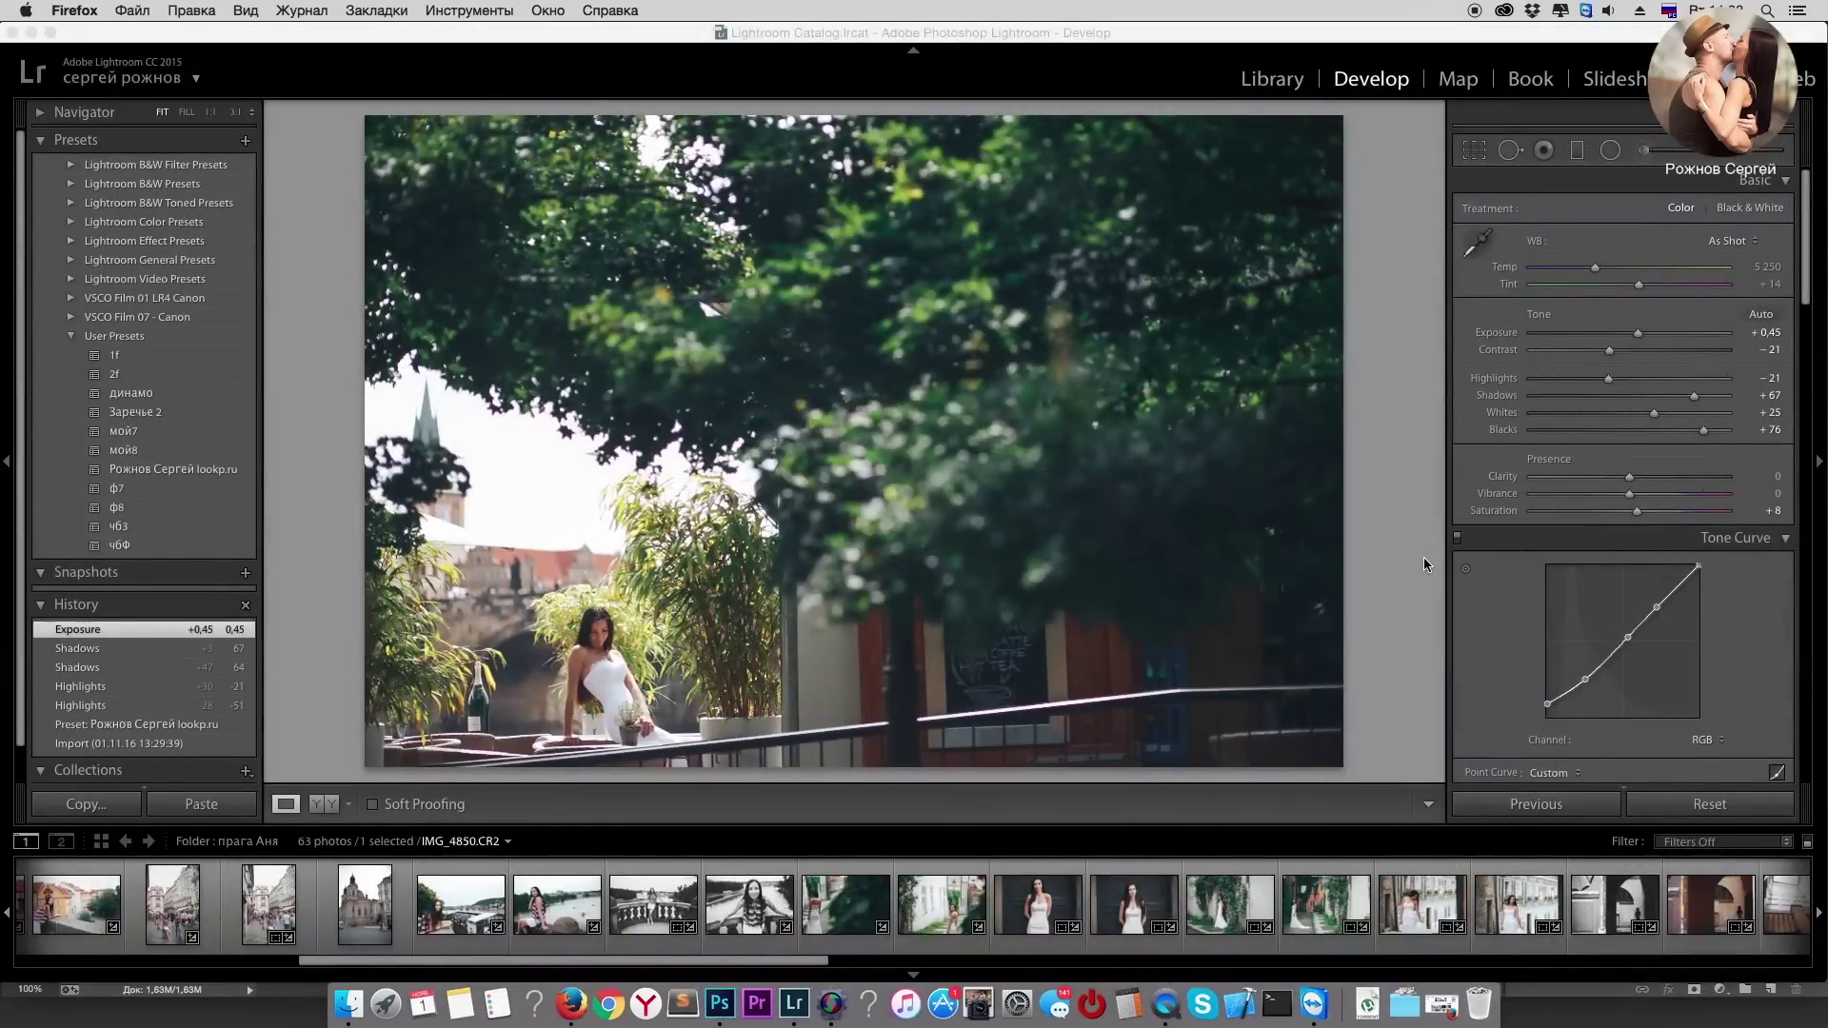